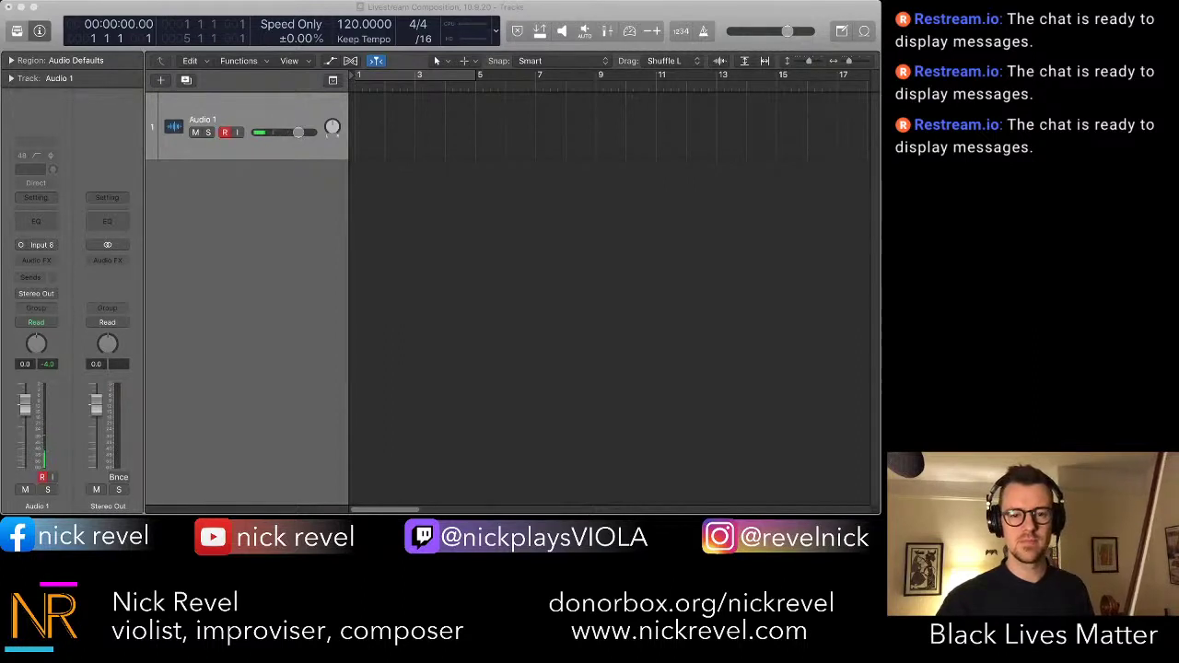
- Switch to Logic Pro and record the first take on Audio 1 from bar 1
key(super+Tab)
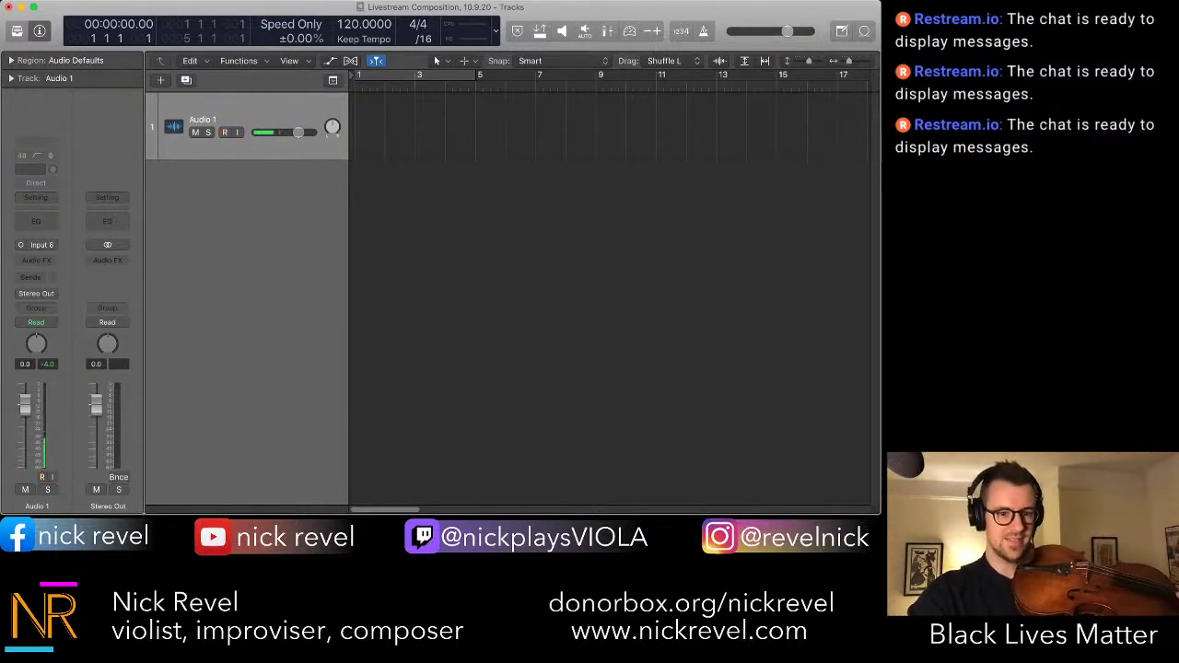
key(r)
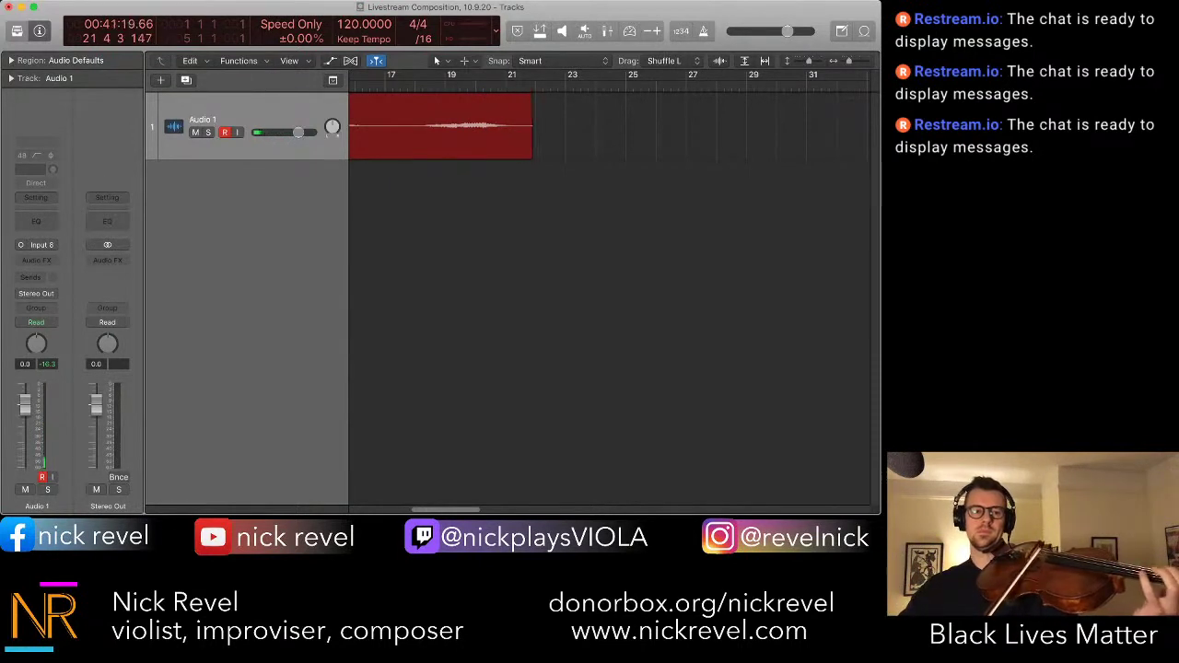
key(space)
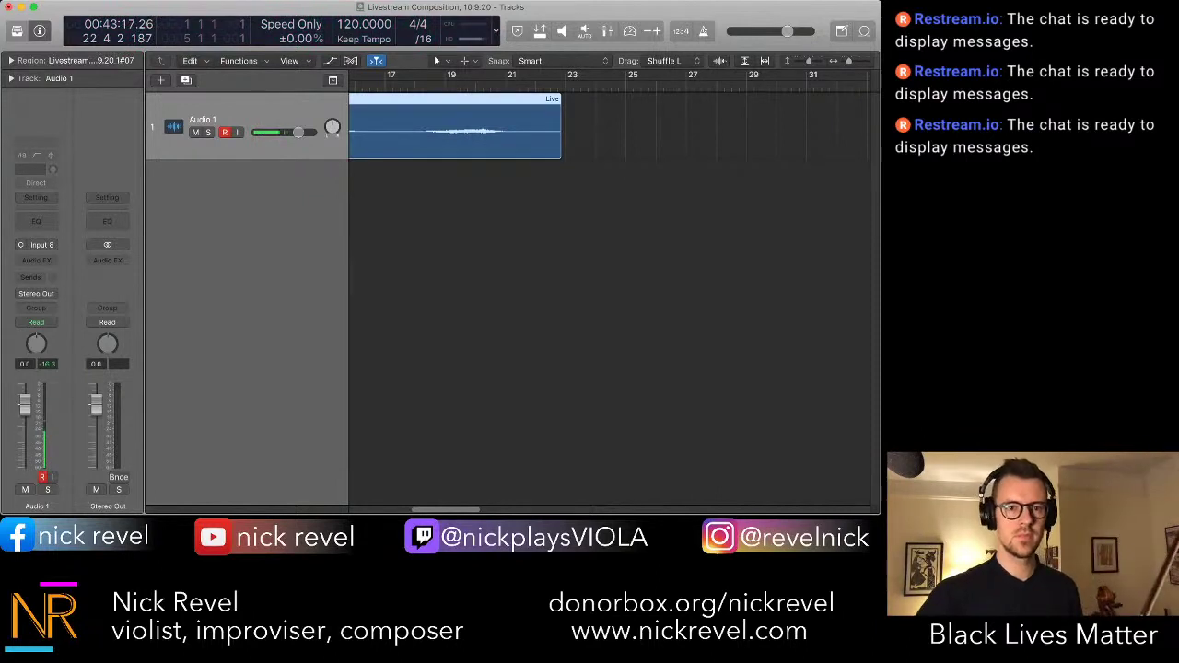
- Add a second audio track and record a layered take on it from bar 1
key(alt+super+a)
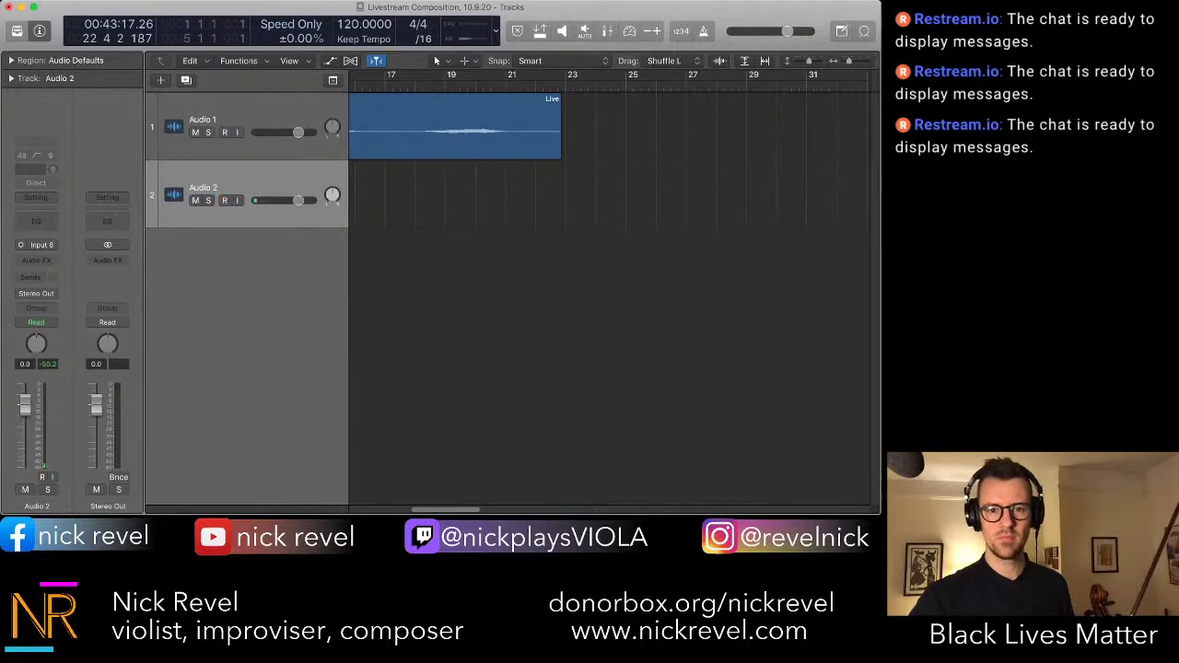
key(Return)
key(period)
key(period)
key(period)
key(period)
key(period)
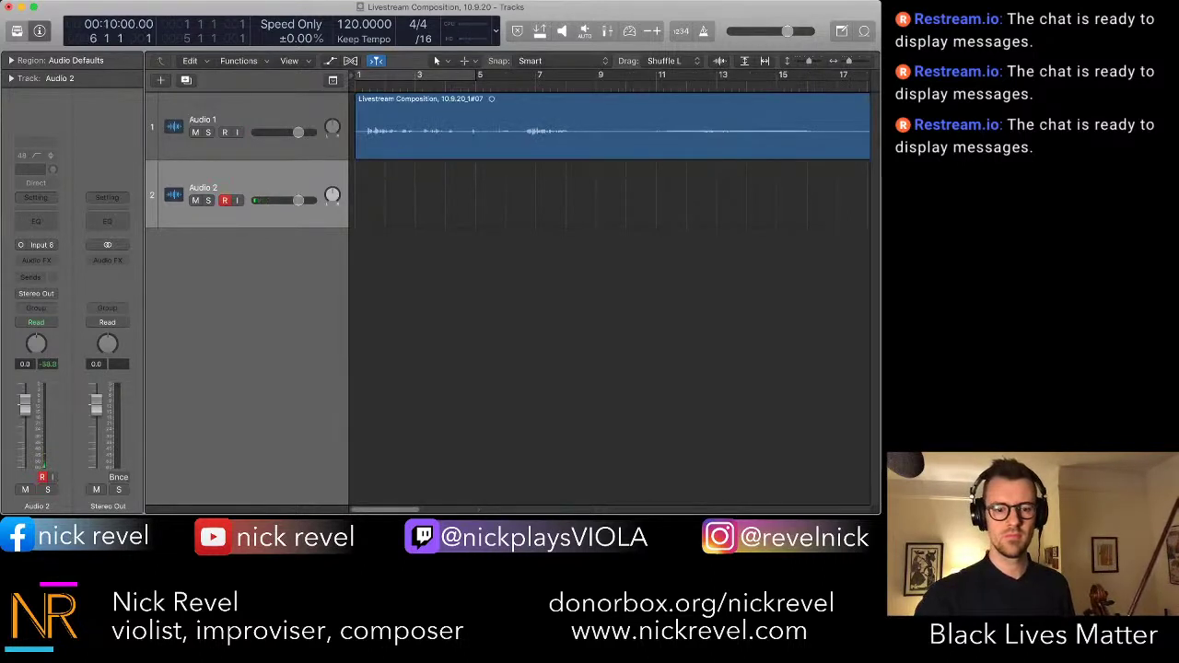
key(r)
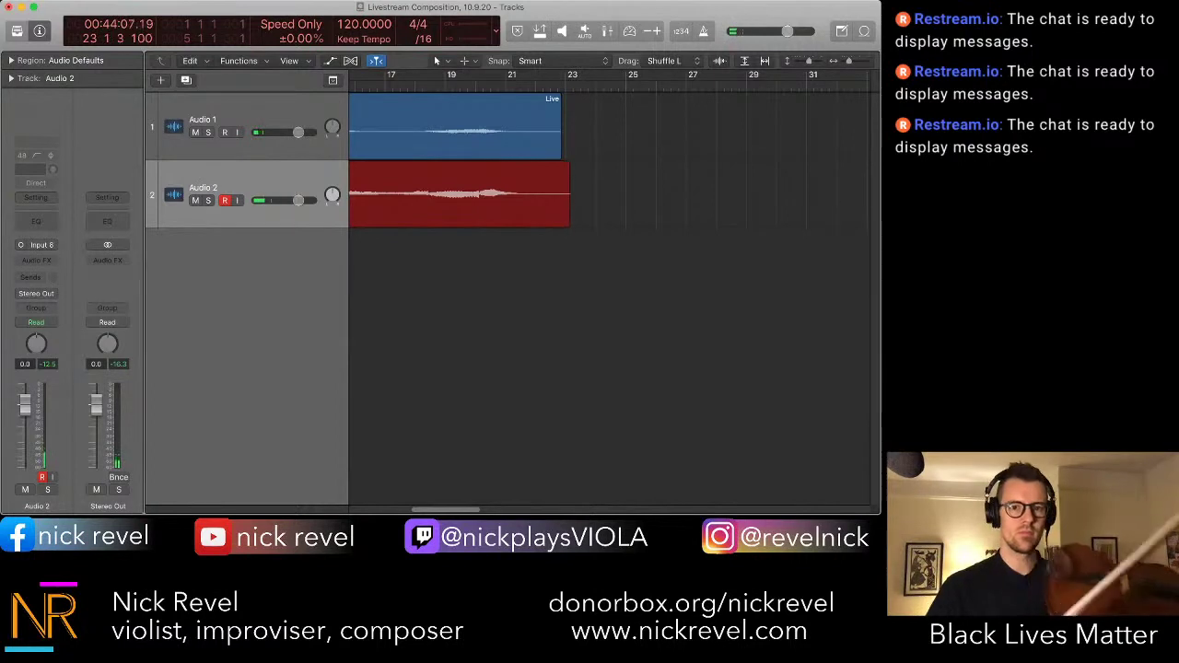
key(space)
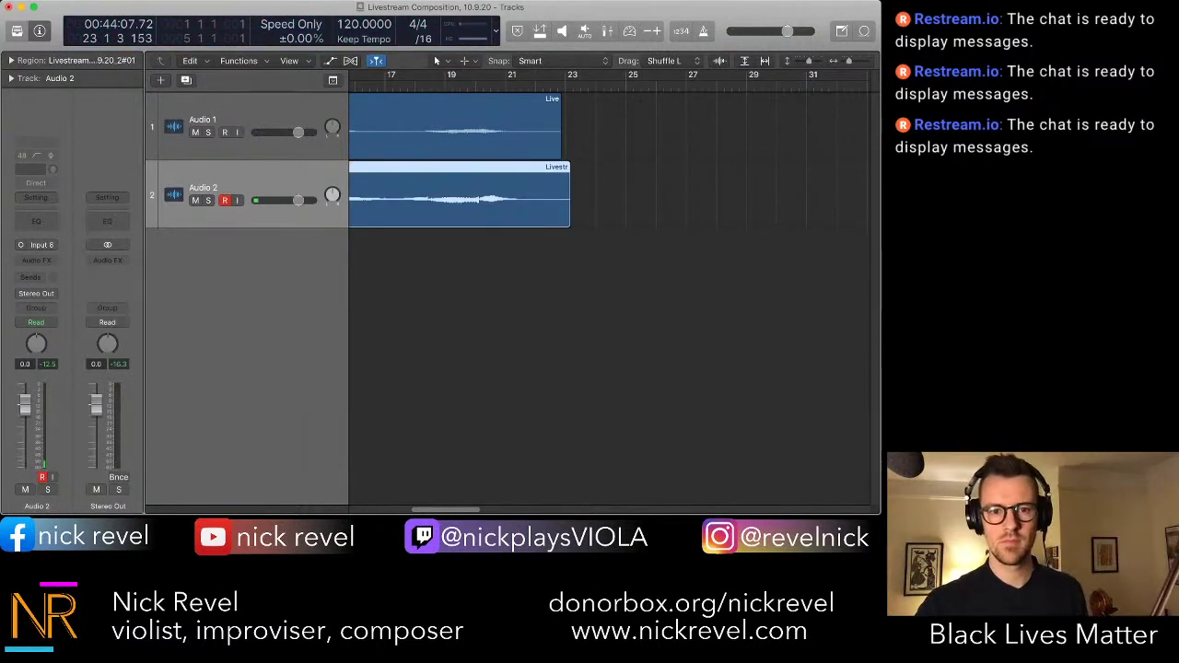
- Create a third audio track and record another layer on it starting at bar 7
key(z)
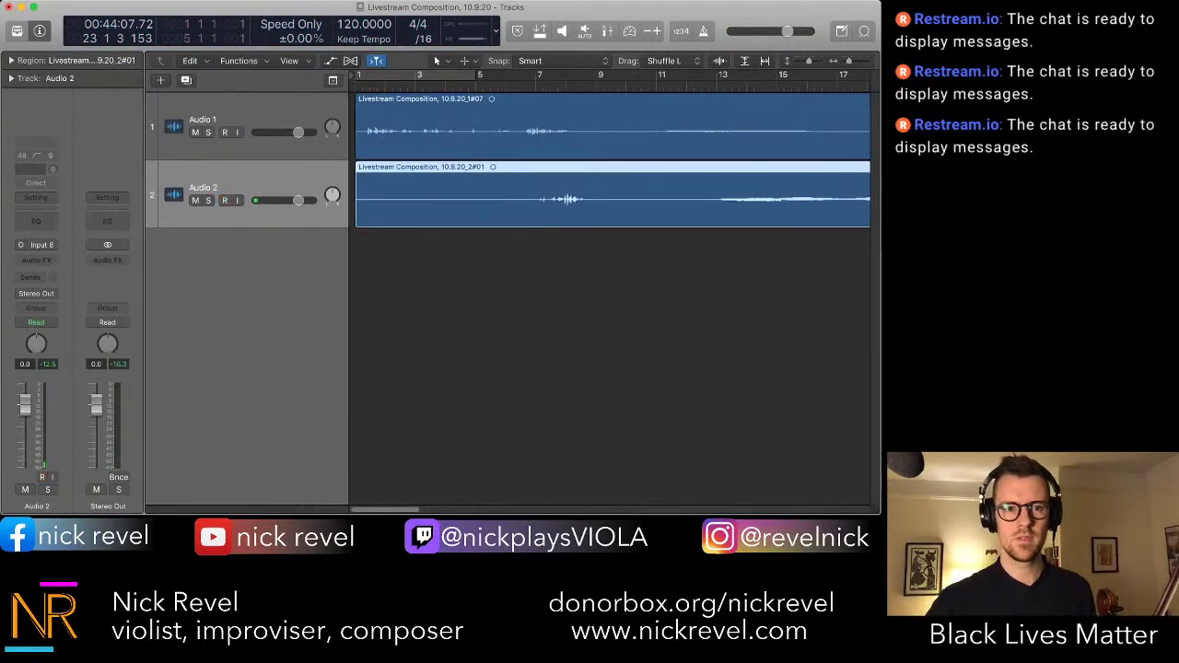
key(super+d)
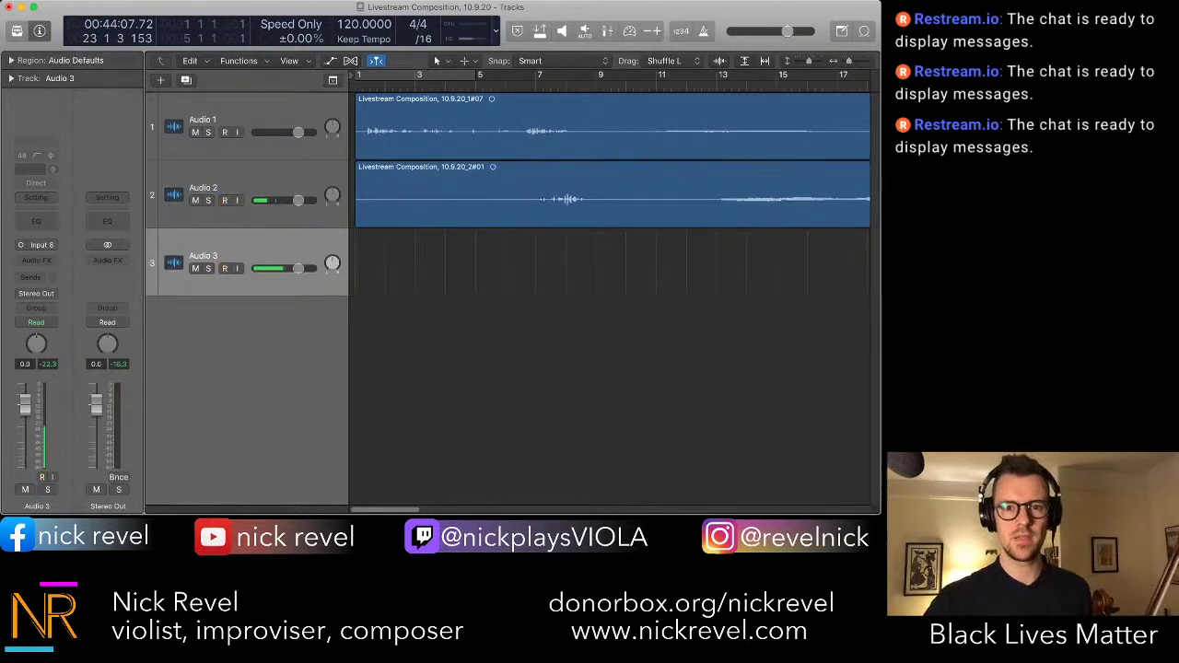
key(r)
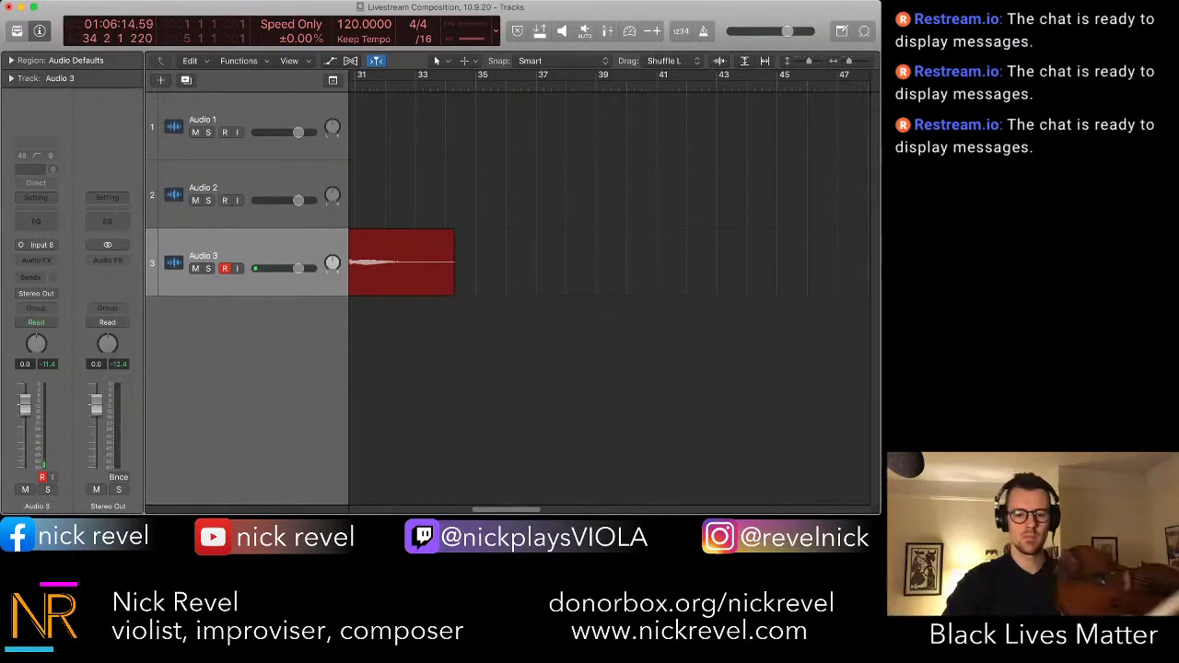
key(space)
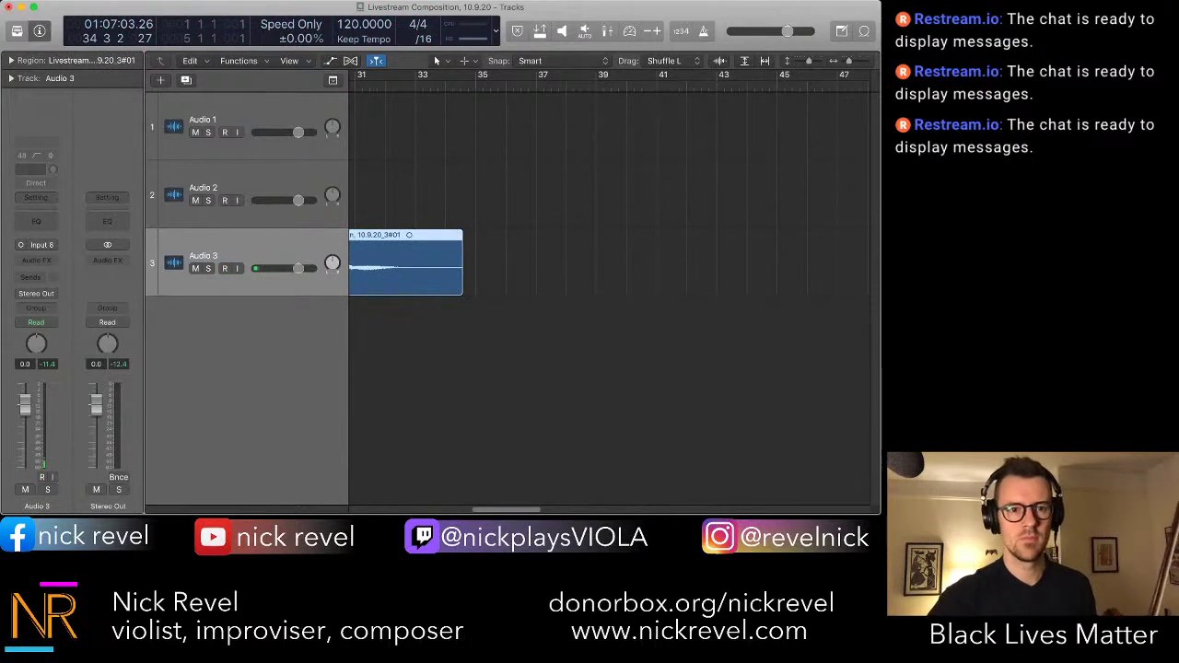
- Create a fourth audio track and record a layer on it starting at bar 9
key(super+d)
scroll(608, 294, left, 10)
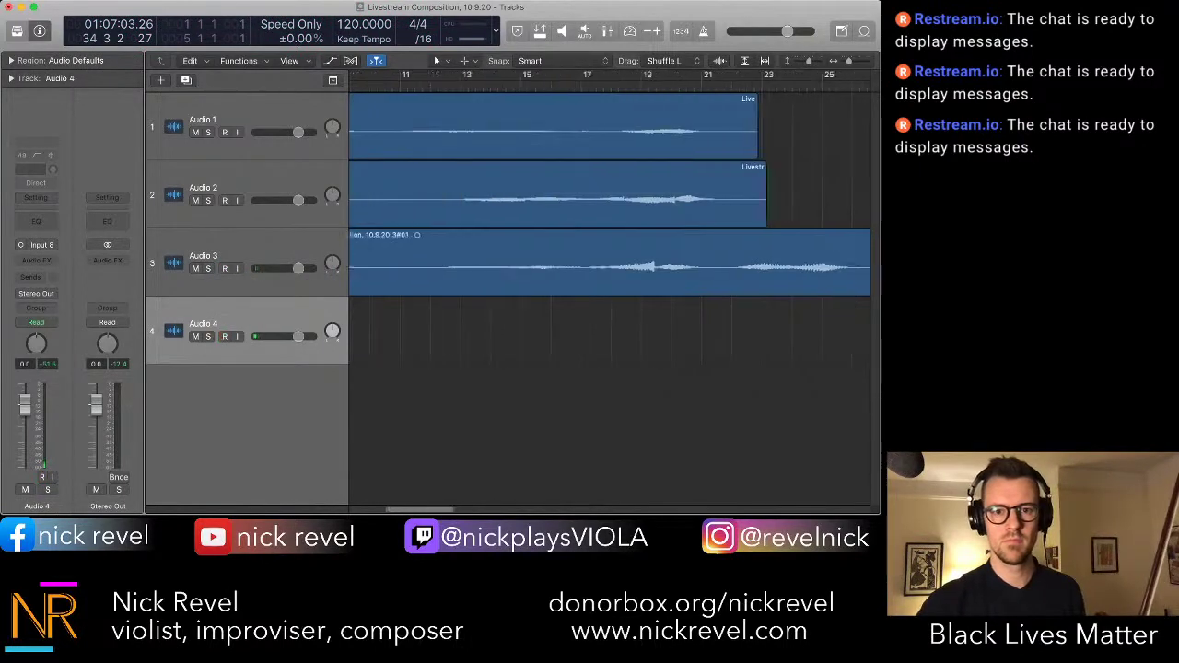
click(459, 86)
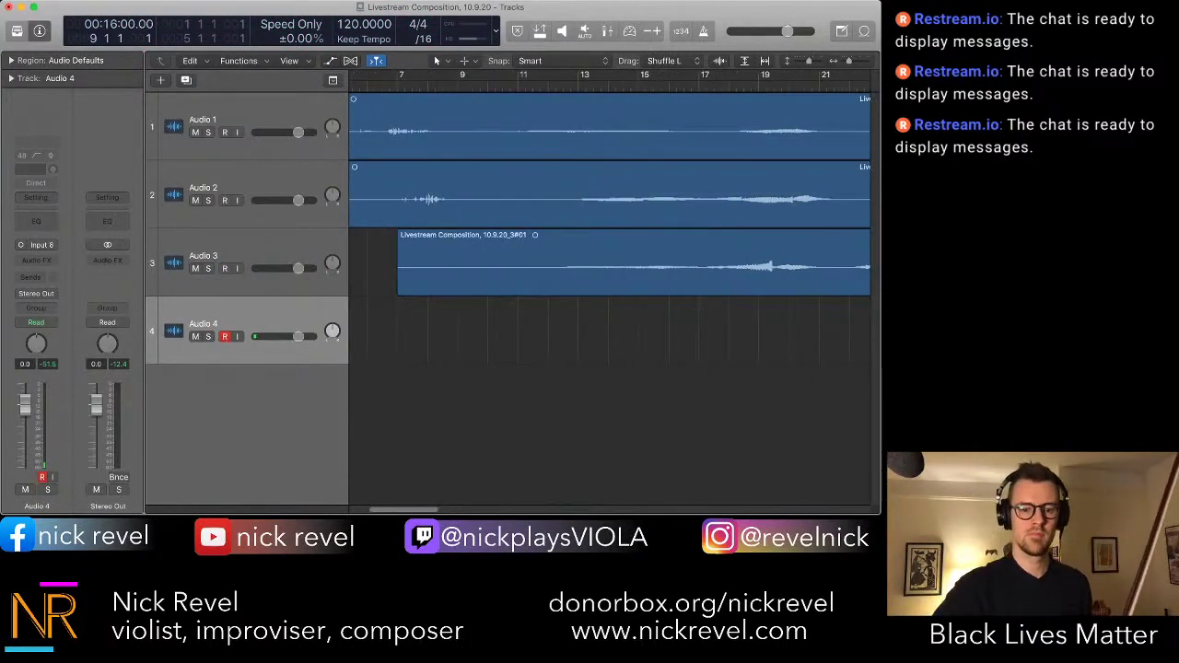
key(r)
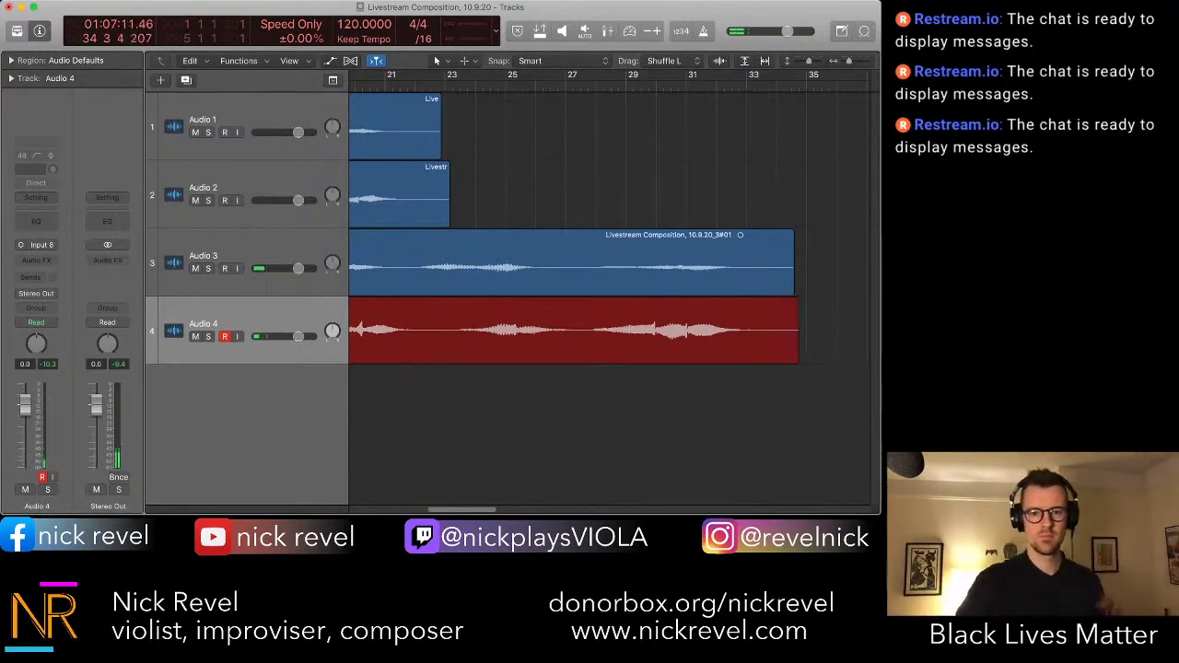
key(space)
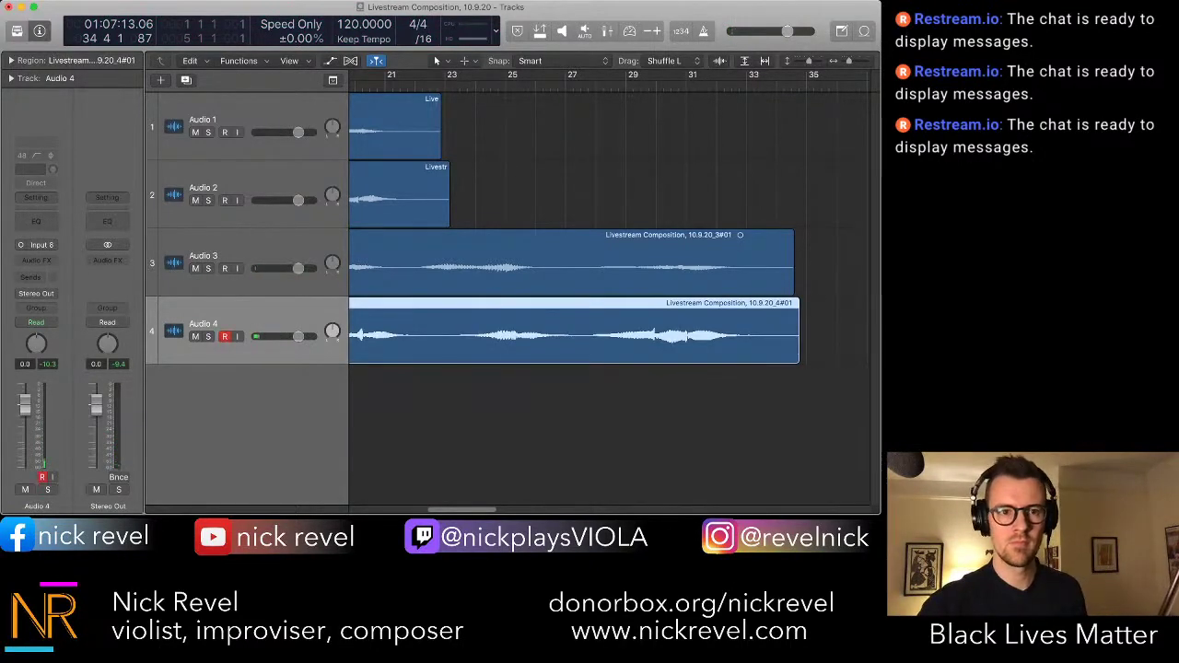
- Add a fifth audio track and record a layer on it starting at bar 9, beat 3
key(alt+super+a)
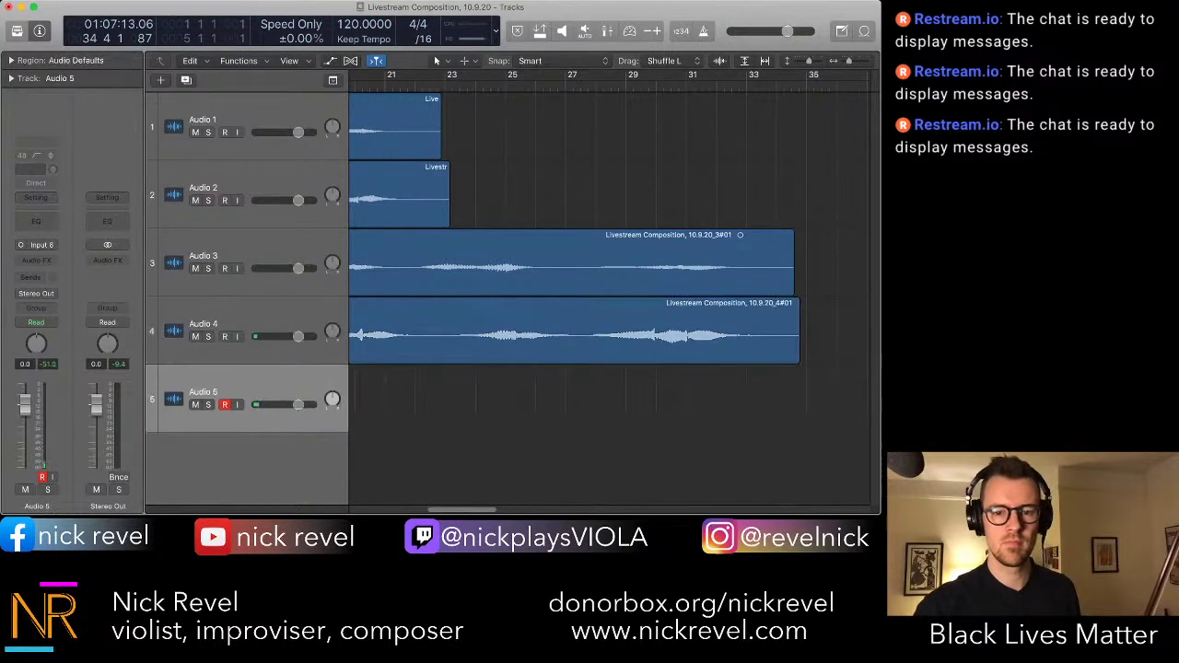
key(Return)
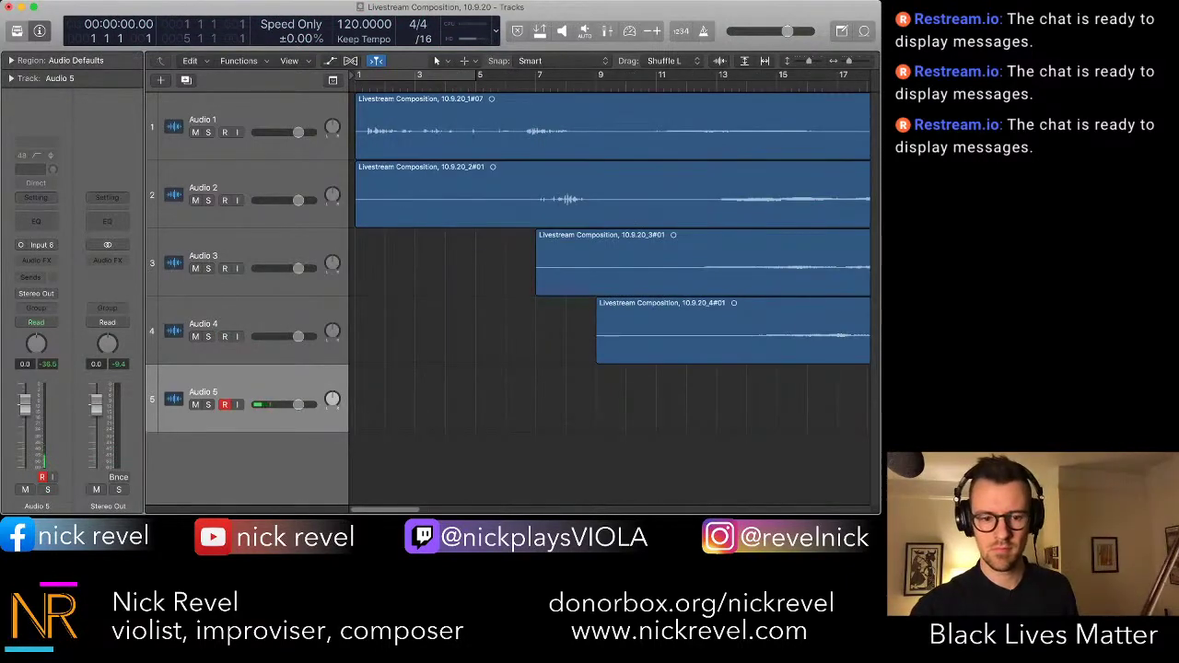
click(521, 86)
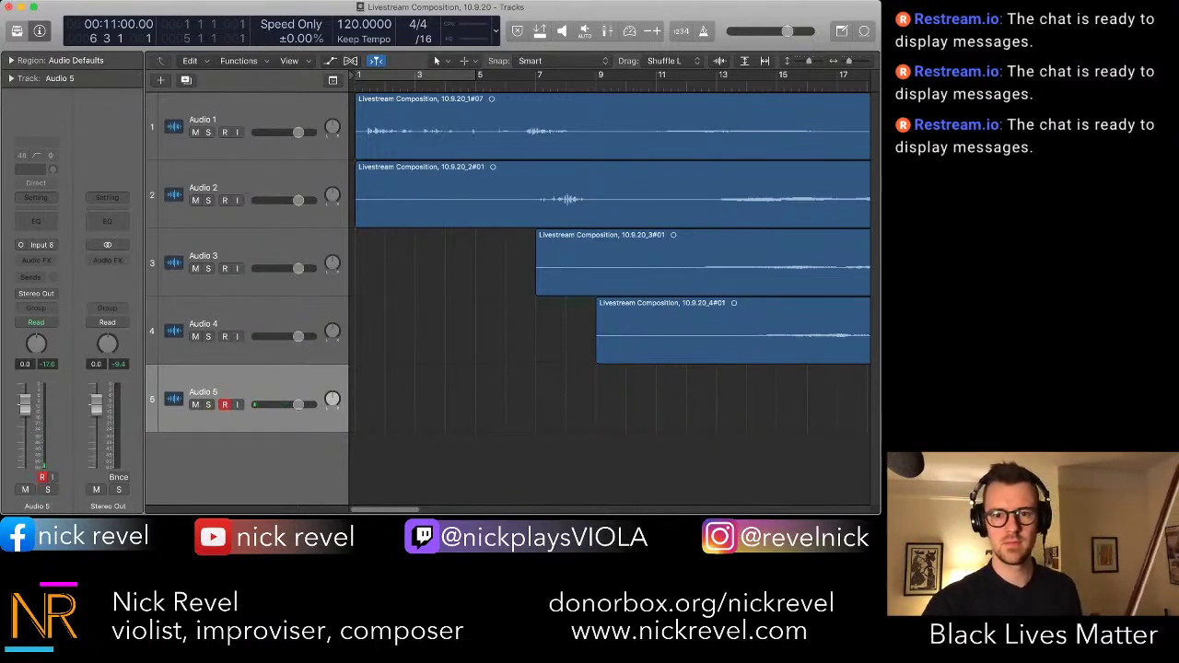
click(611, 85)
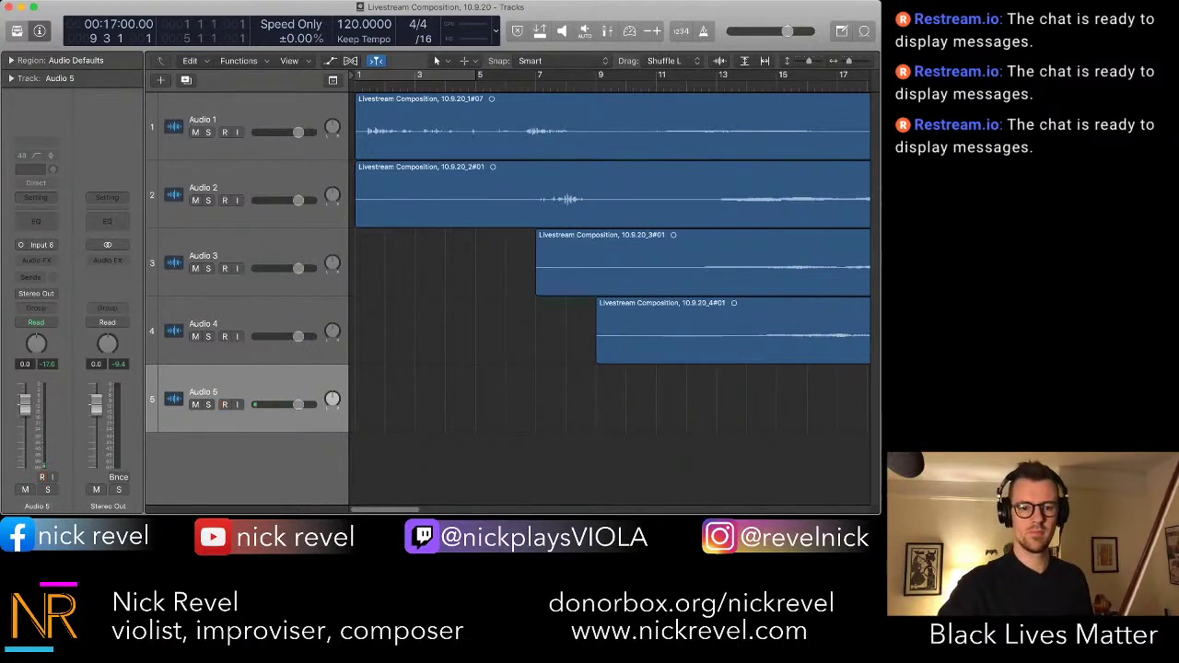
key(r)
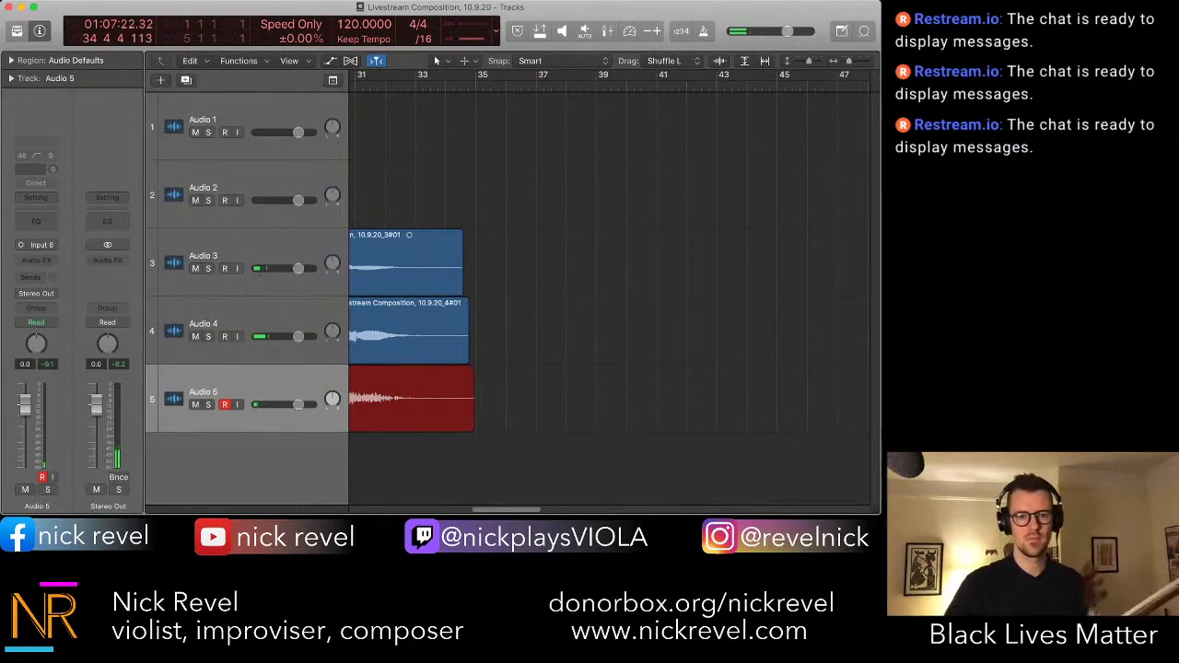
key(space)
scroll(609, 300, left, 8)
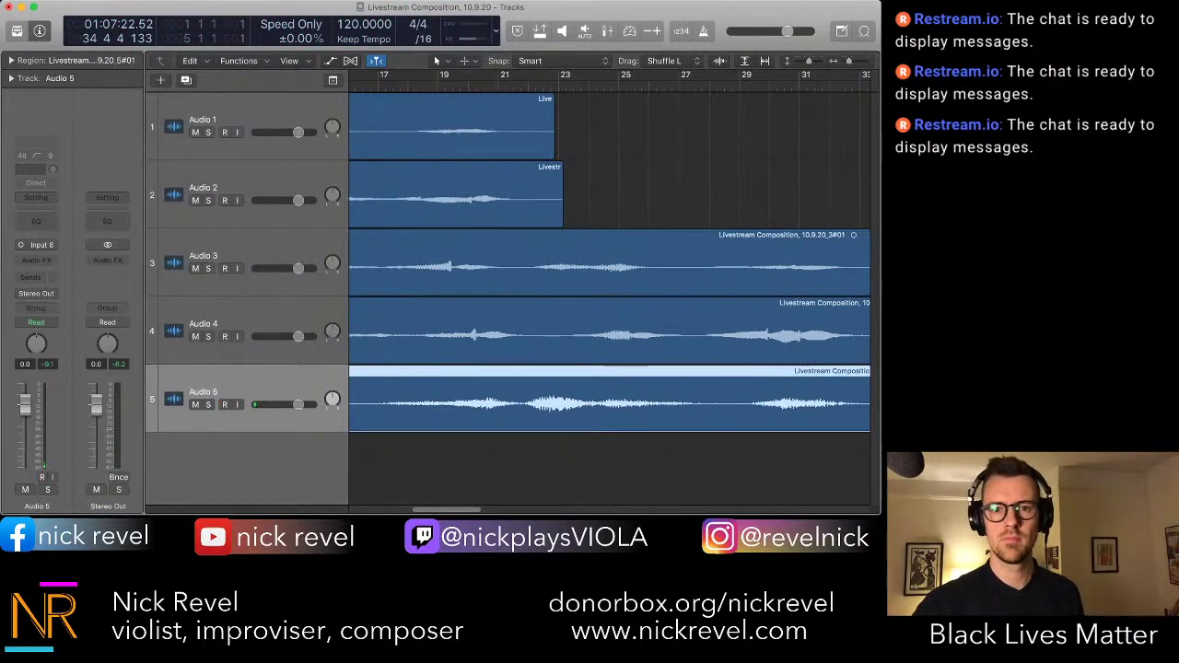
- Enable Autopunch, trim the end of Audio 1's region to about bar 22 and move the punch-in point there
key(r)
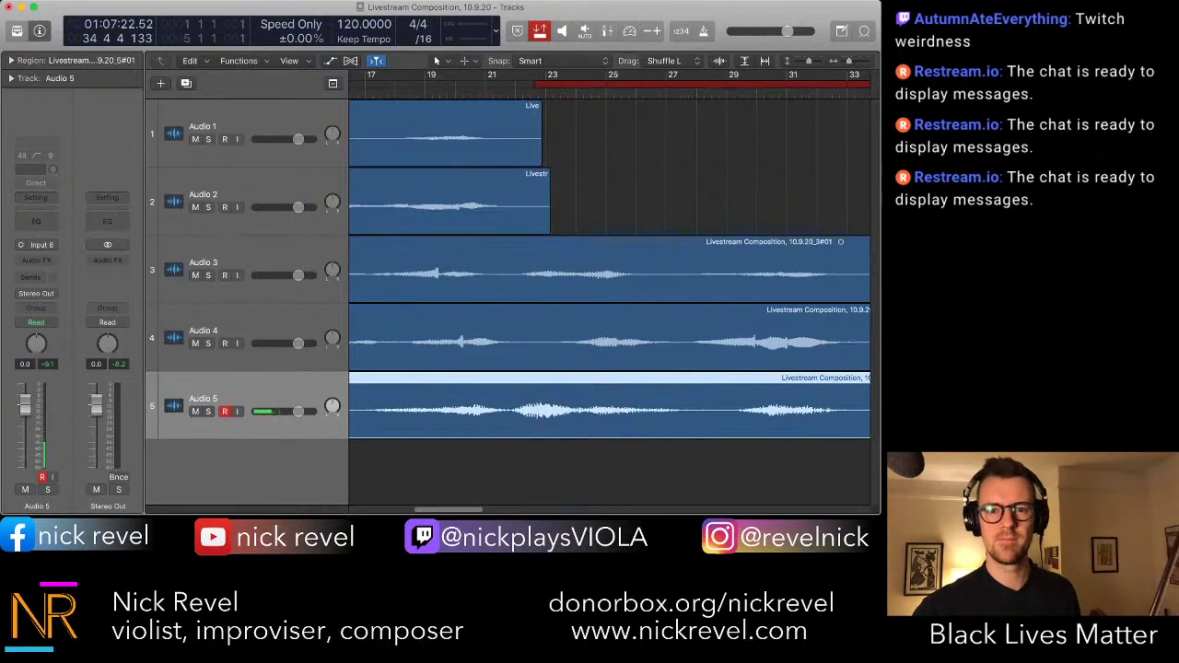
drag(541, 153, 517, 153)
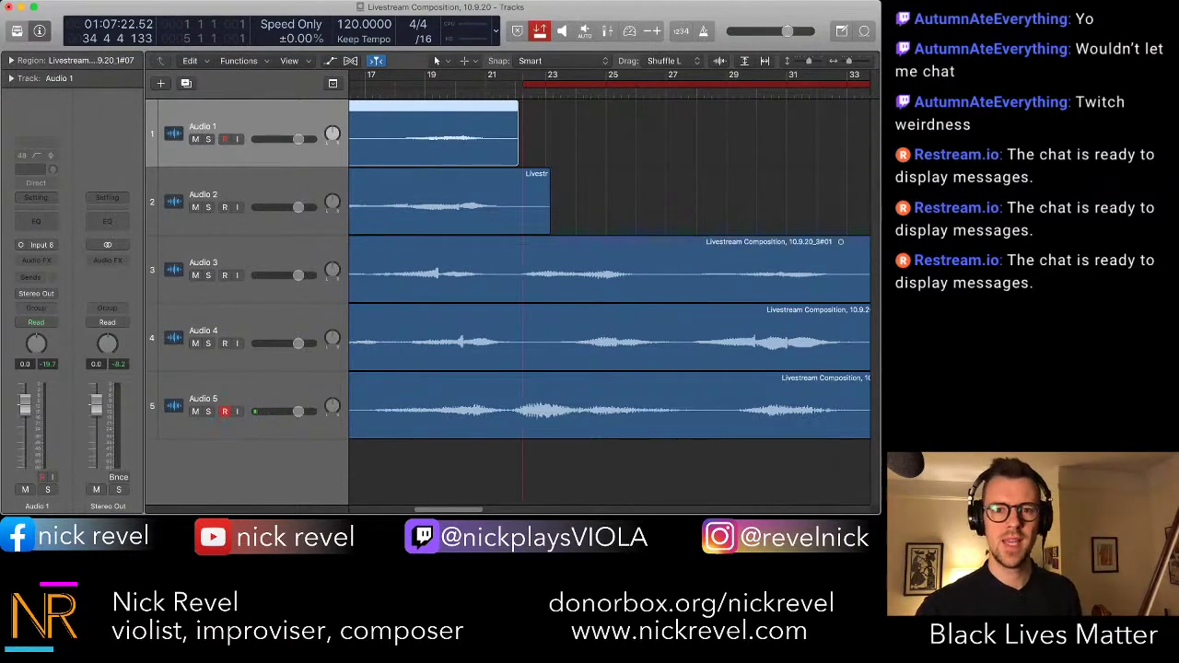
drag(523, 84, 516, 83)
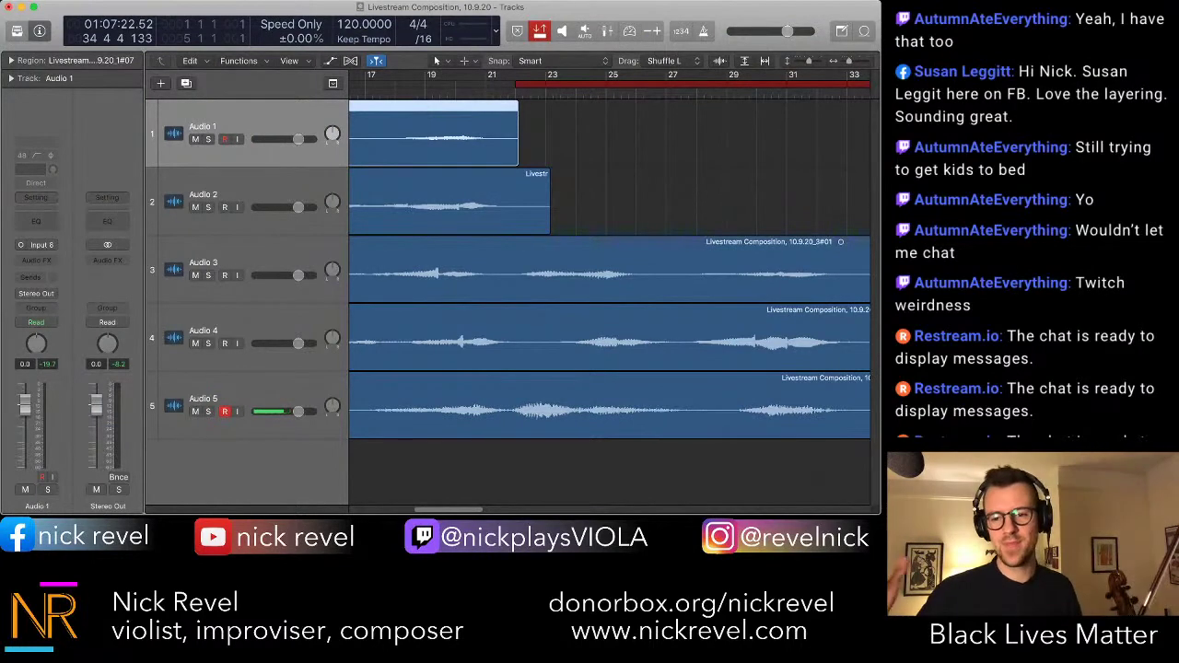
- Disarm Audio 5 for recording and play back the layered tracks briefly from bar 19
click(223, 411)
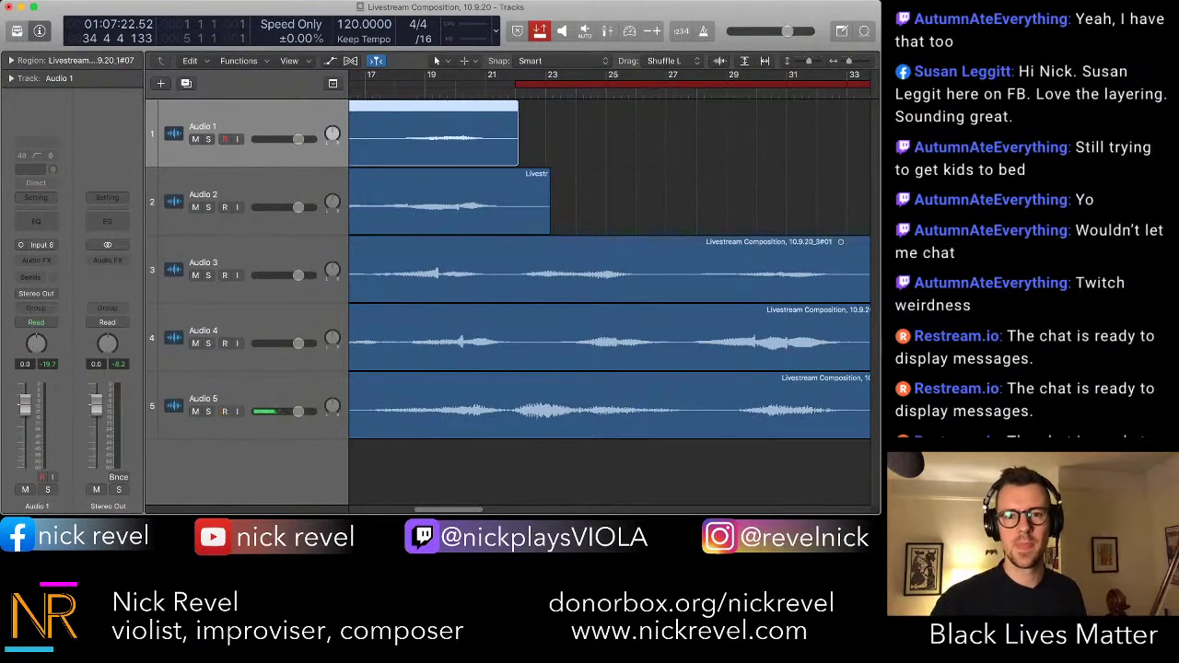
click(431, 93)
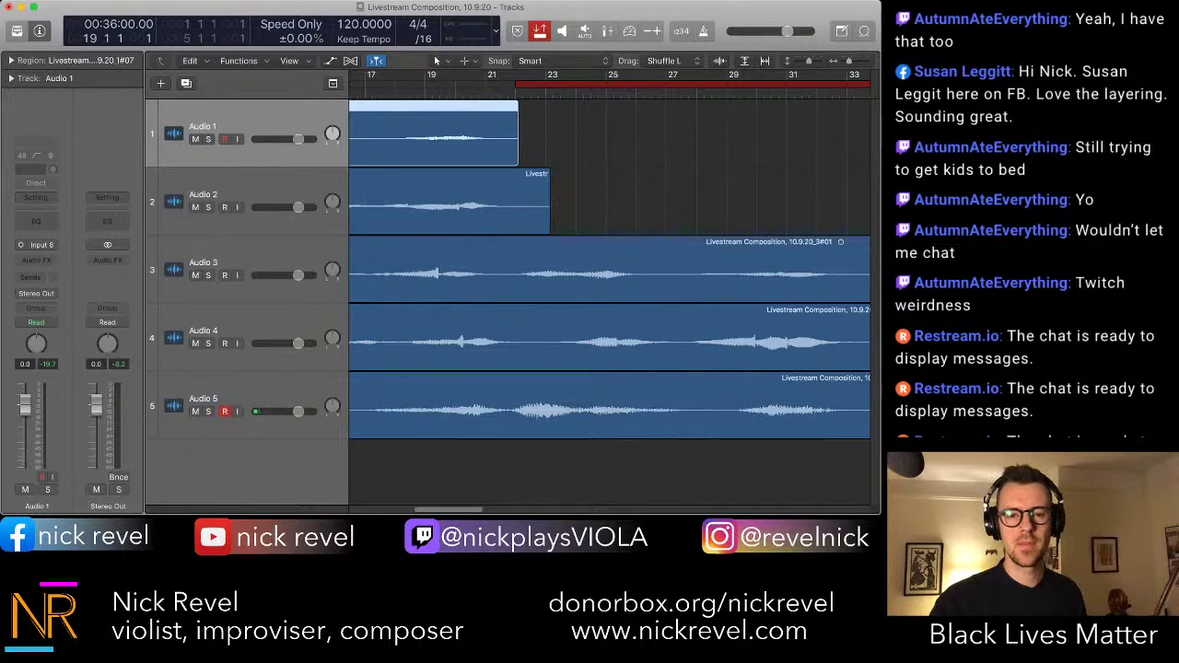
key(space)
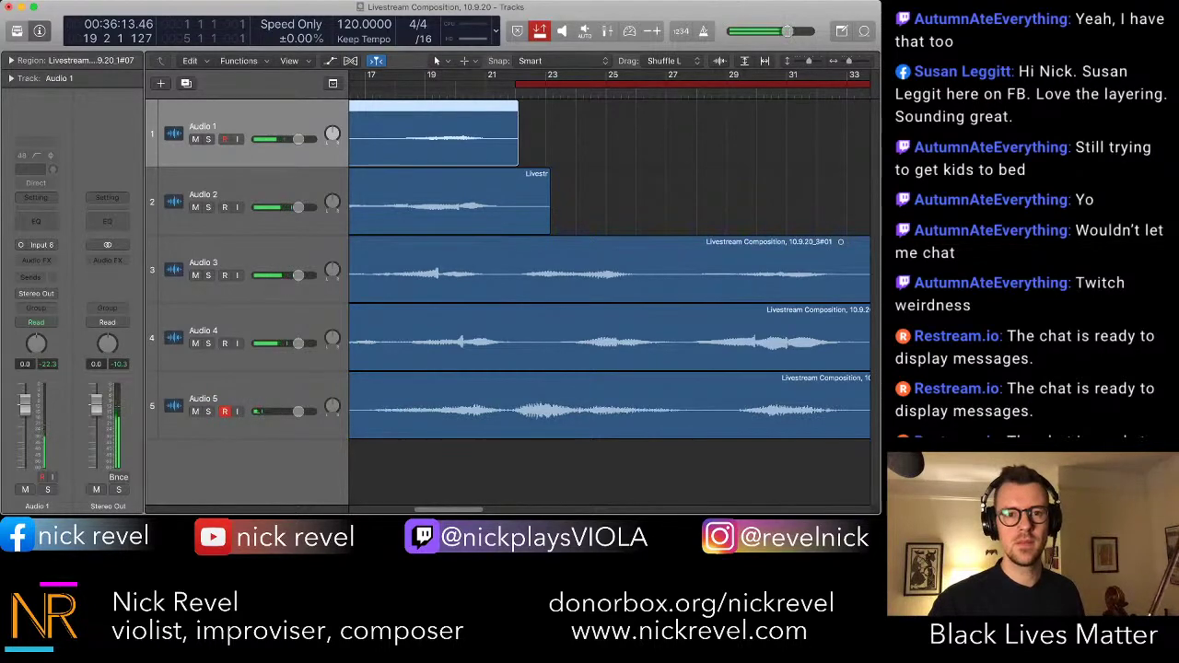
scroll(609, 276, left, 2)
scroll(609, 277, left, 10)
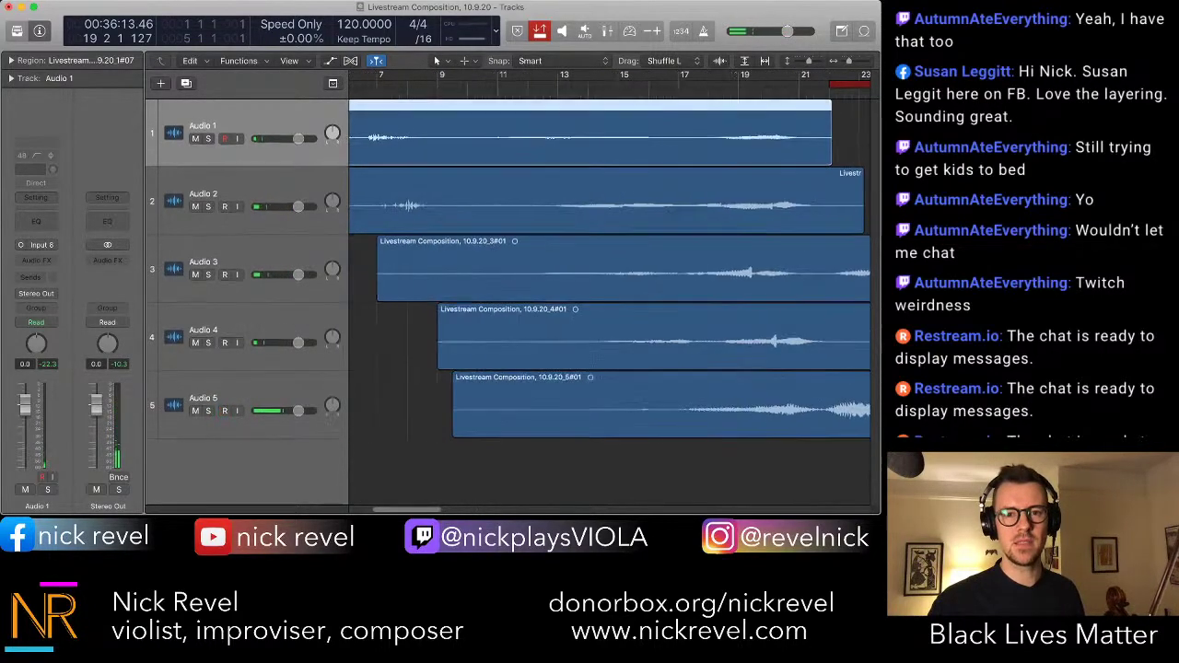
- Pan Audio 1 to +36, Audio 3 right, and Audio 2 and Audio 5 left while playing back the layers
click(498, 93)
key(space)
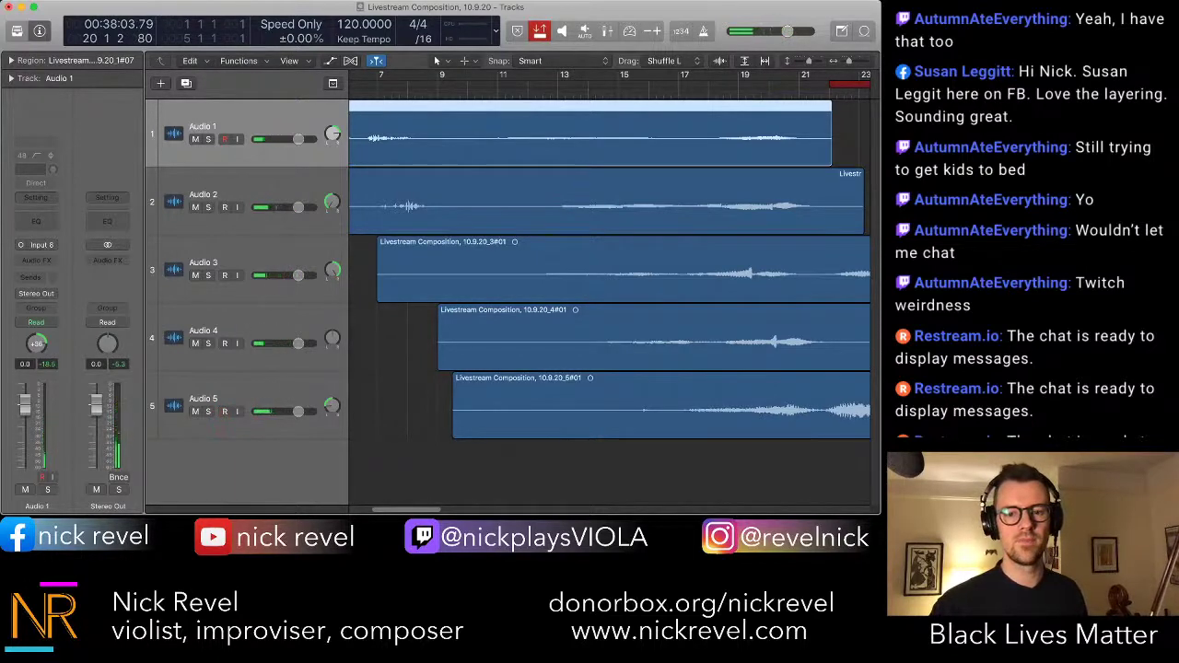
click(731, 411)
key(space)
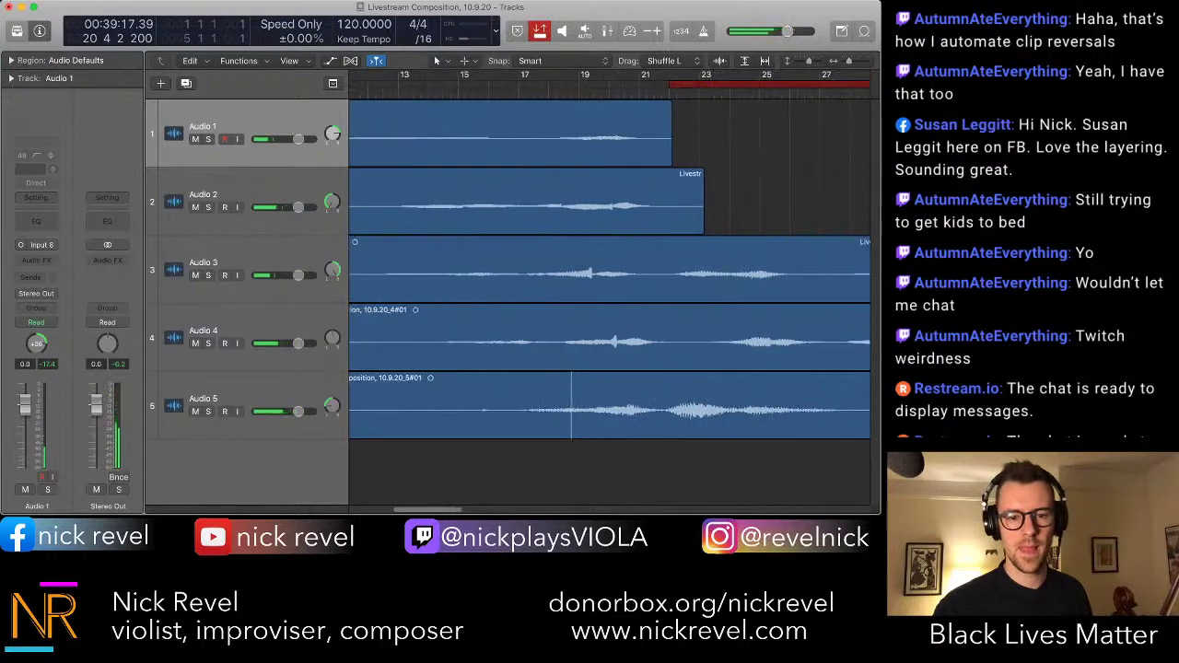
- Play back the layers from bar 20 through the punch-in point, toggling solo on Audio 1 during playback
scroll(609, 276, left, 4)
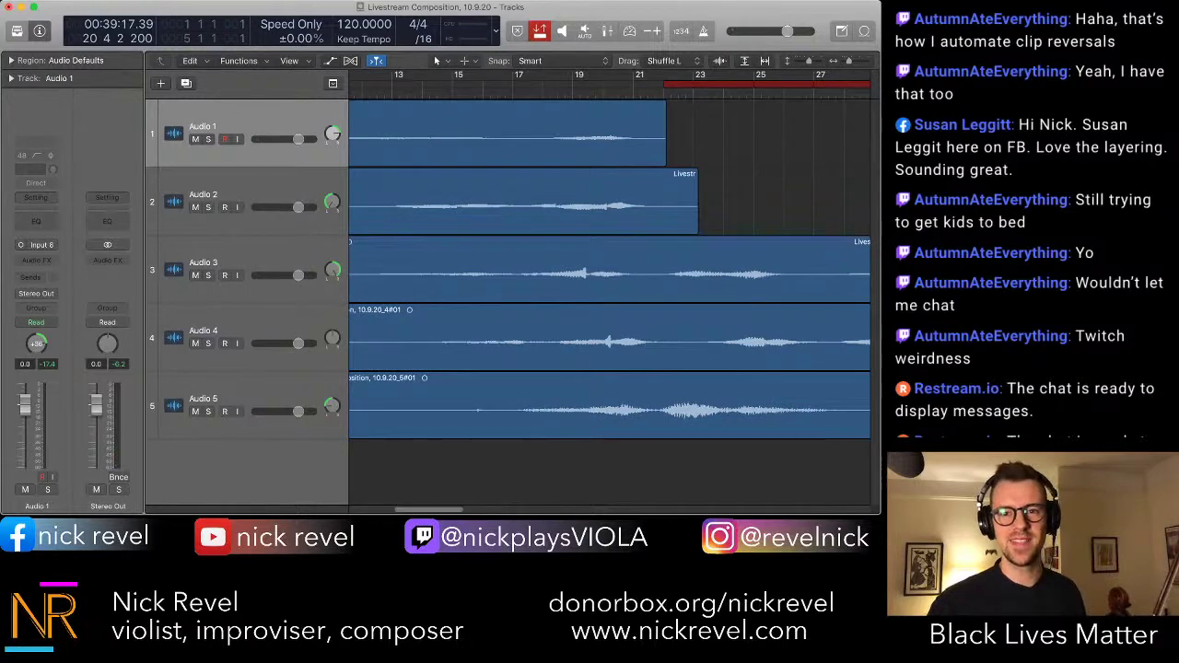
key(Return)
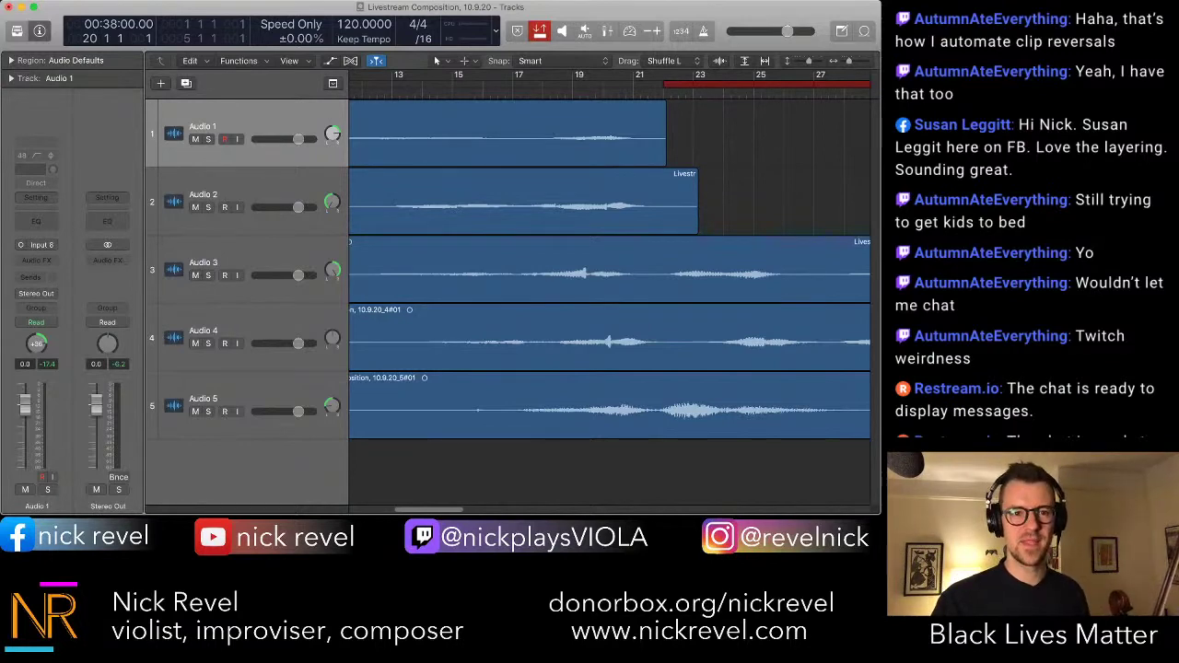
click(507, 133)
key(space)
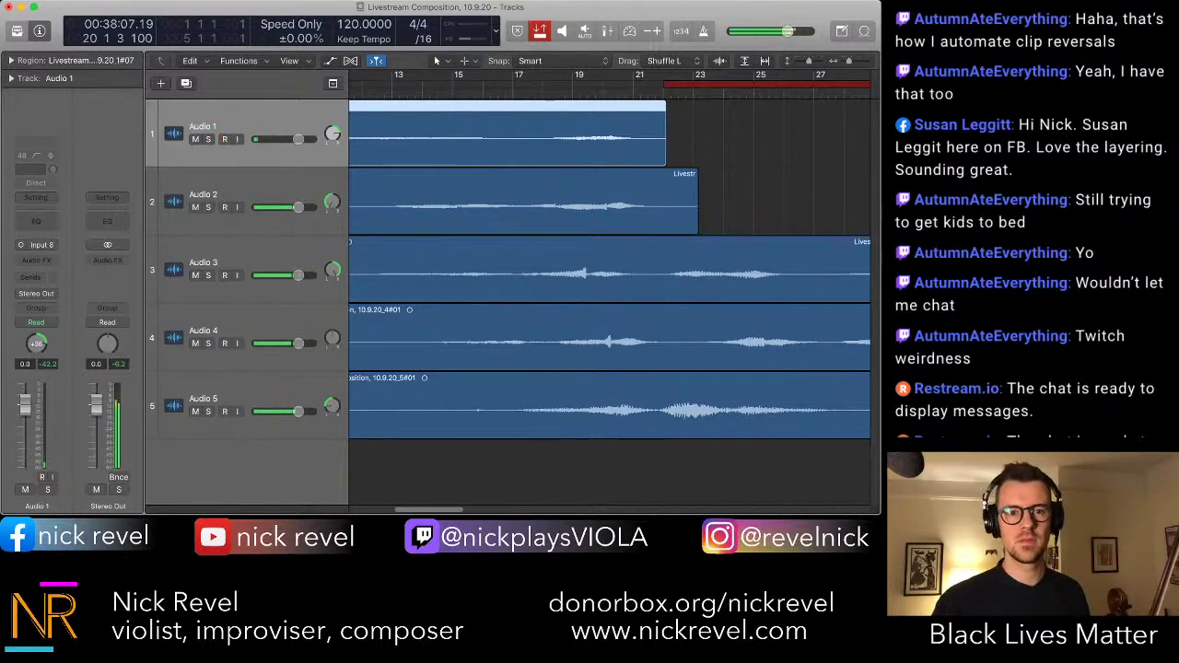
key(s)
key(s)
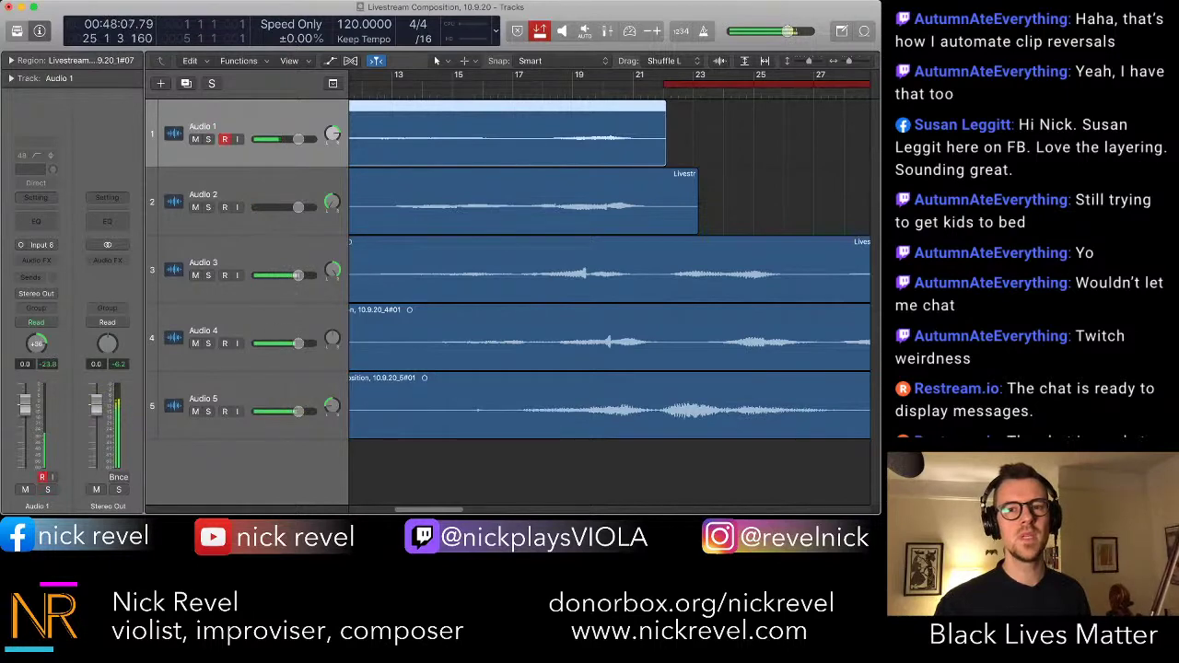
key(space)
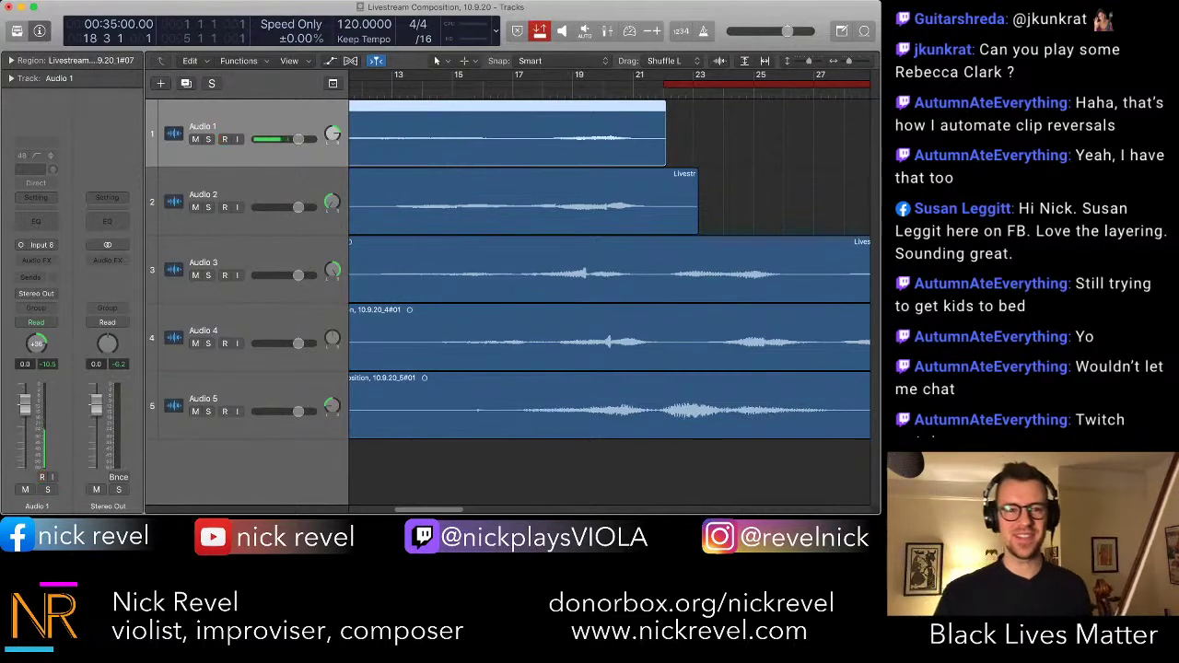
- Record a punch-in take on Audio 1 from bar 22 to about bar 34
key(r)
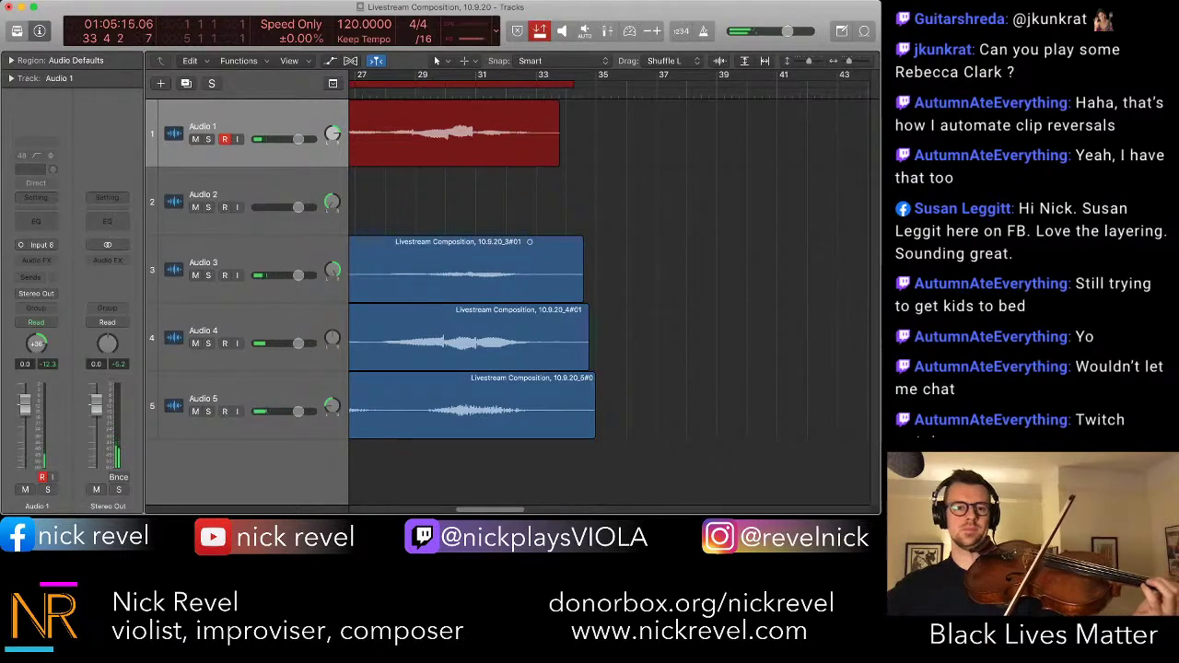
key(space)
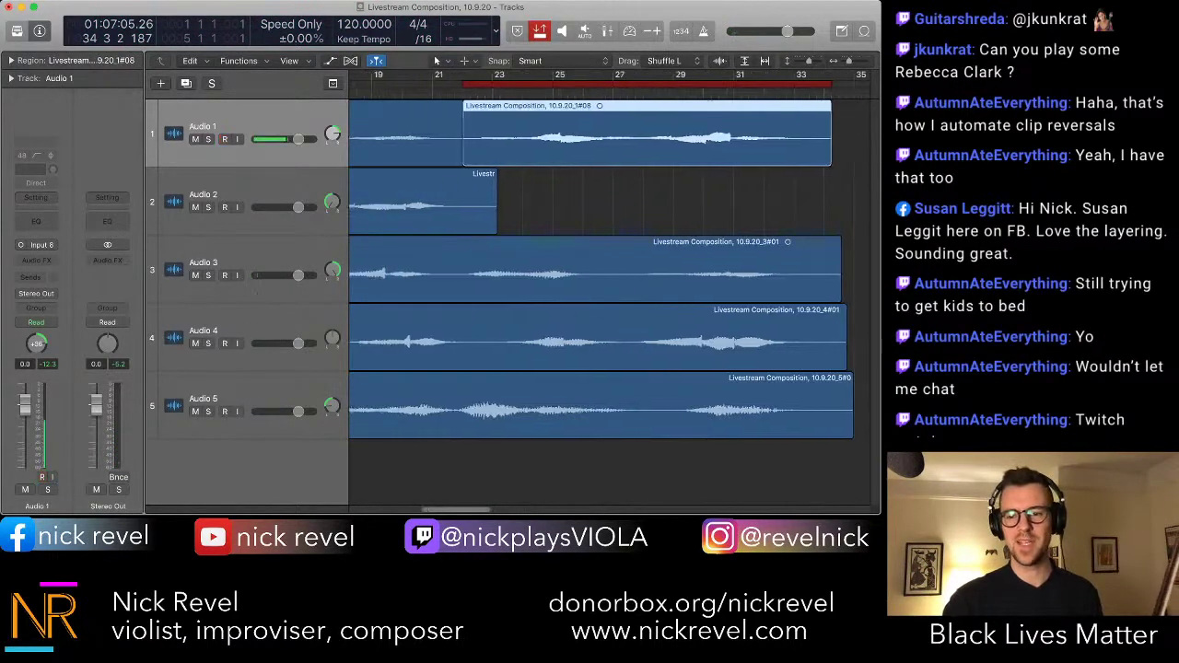
- Trim the end of Audio 2's first region to just before bar 22
drag(565, 221, 528, 221)
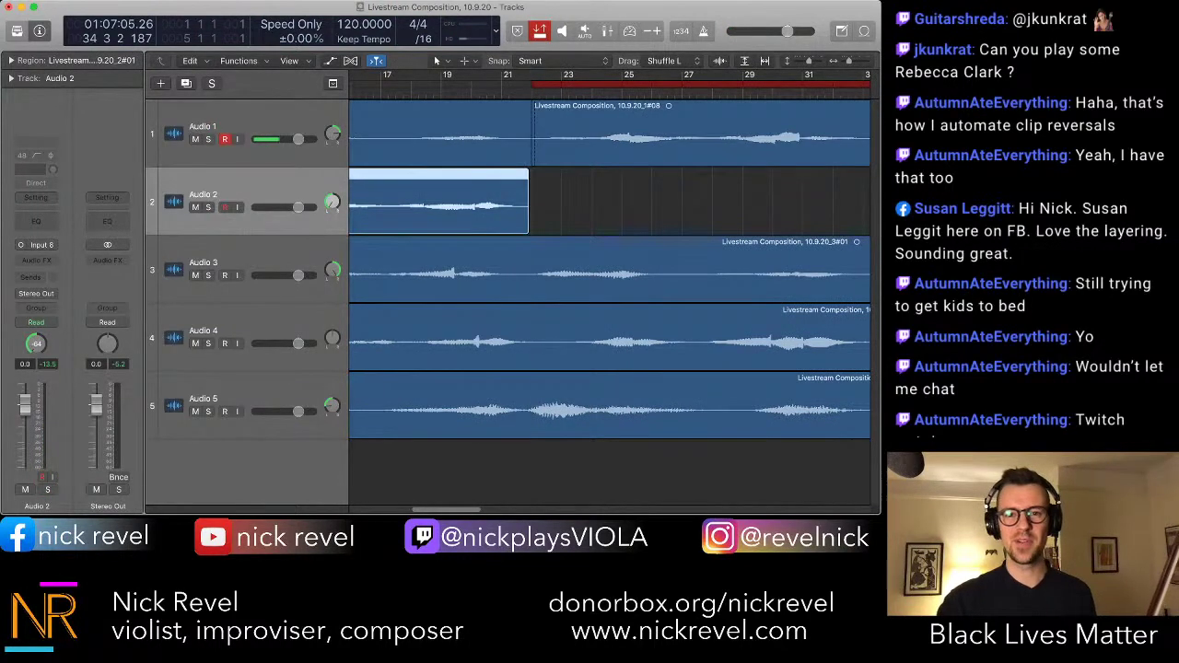
scroll(608, 267, right, 7)
scroll(608, 267, left, 5)
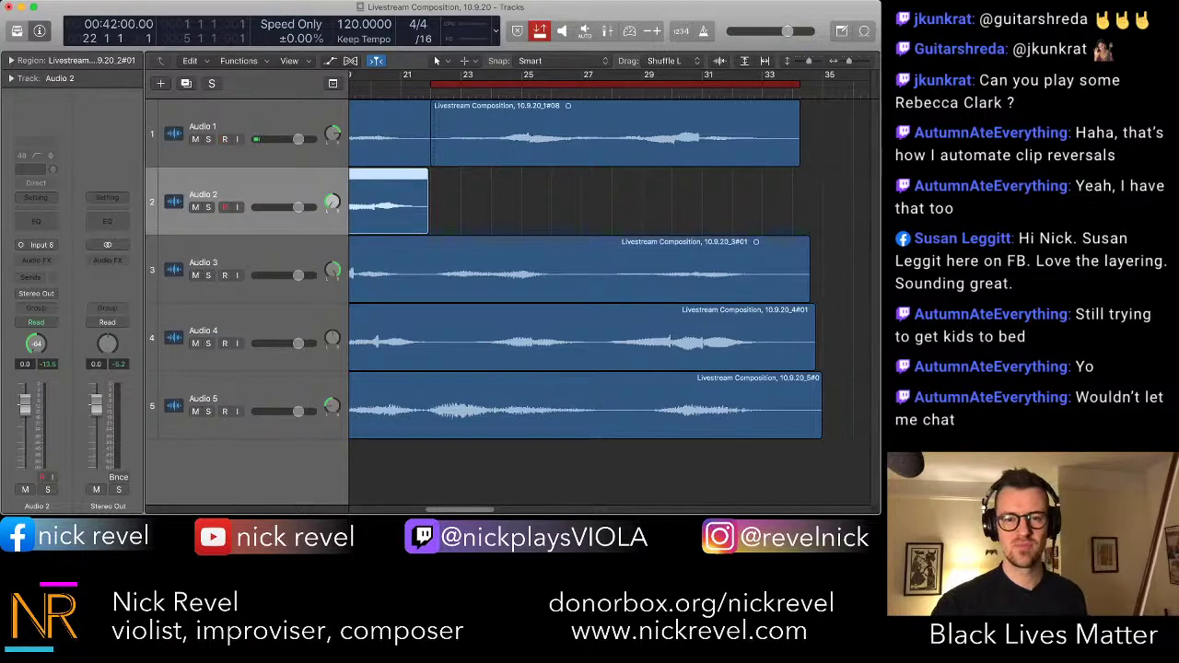
scroll(608, 276, left, 10)
scroll(607, 277, right, 6)
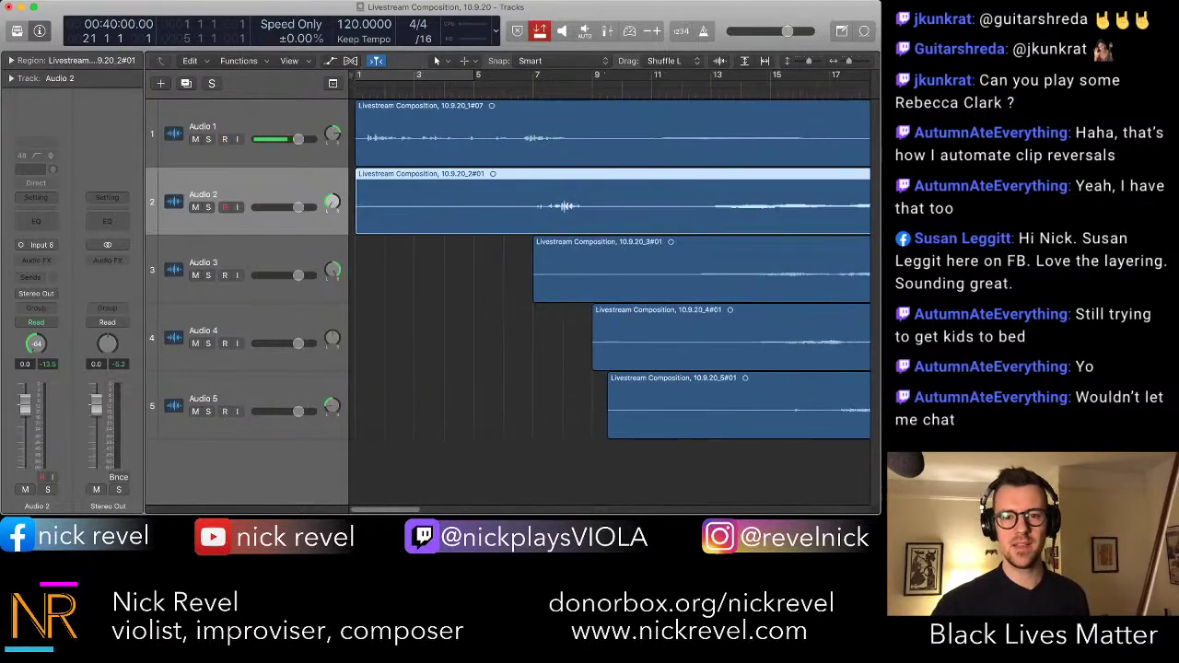
scroll(608, 276, up, 5)
scroll(608, 277, right, 3)
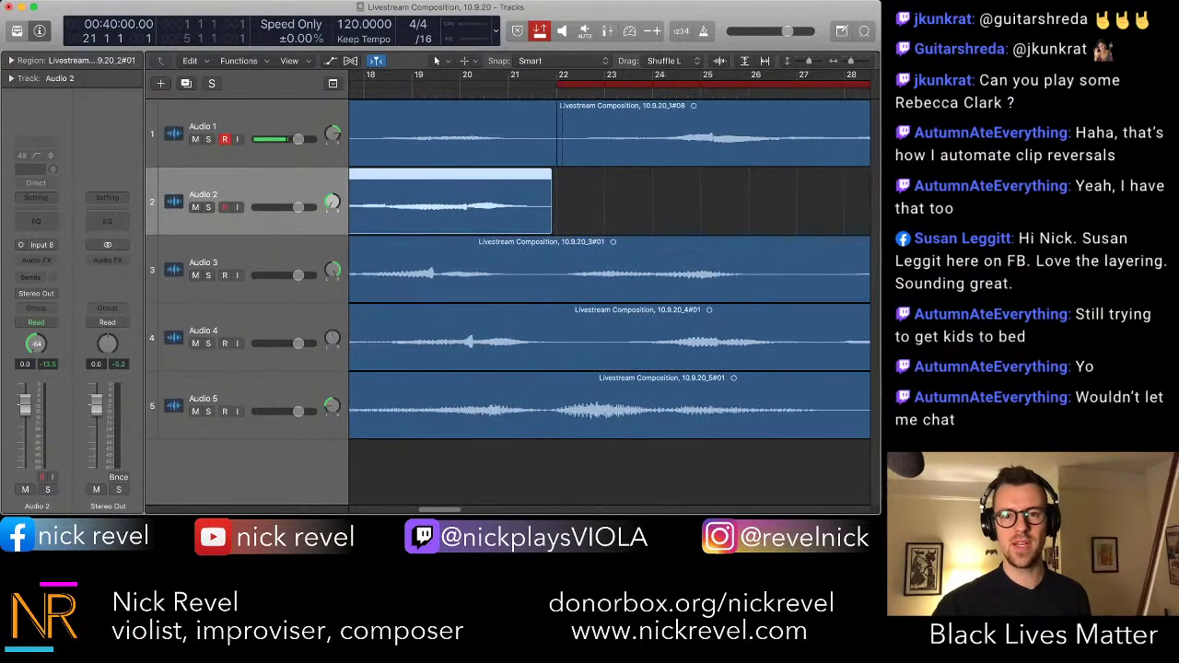
scroll(607, 276, up, 3)
scroll(607, 276, right, 3)
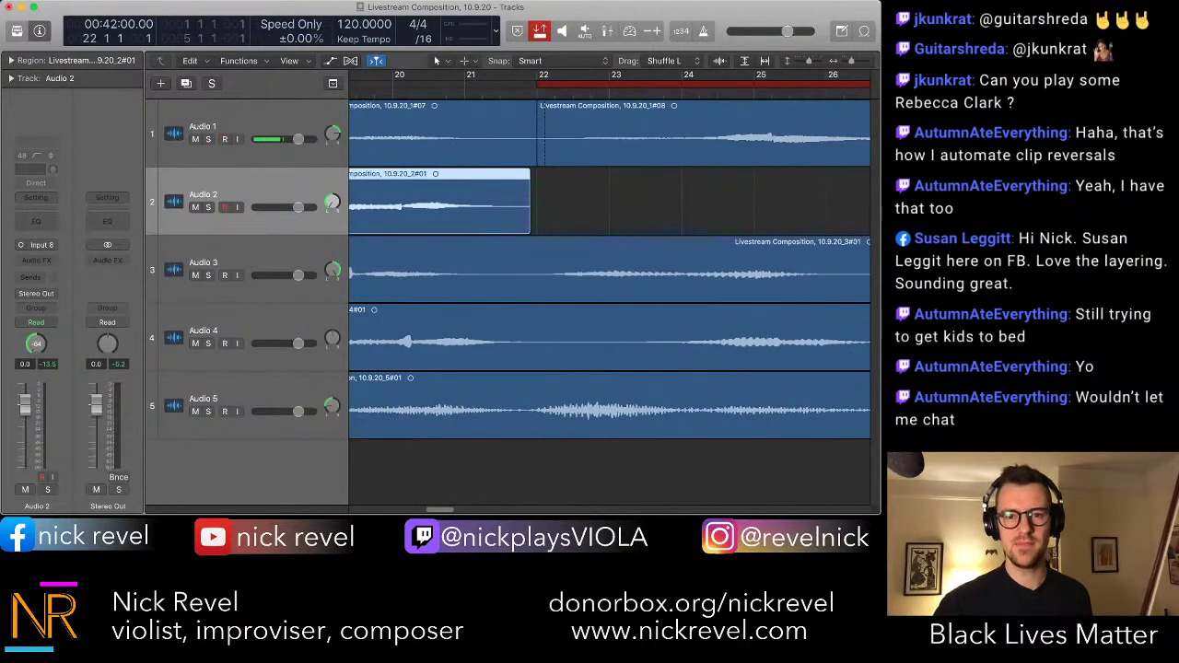
- Arm Audio 2 for recording and briefly play back the end of its region in solo from about bar 20
key(comma)
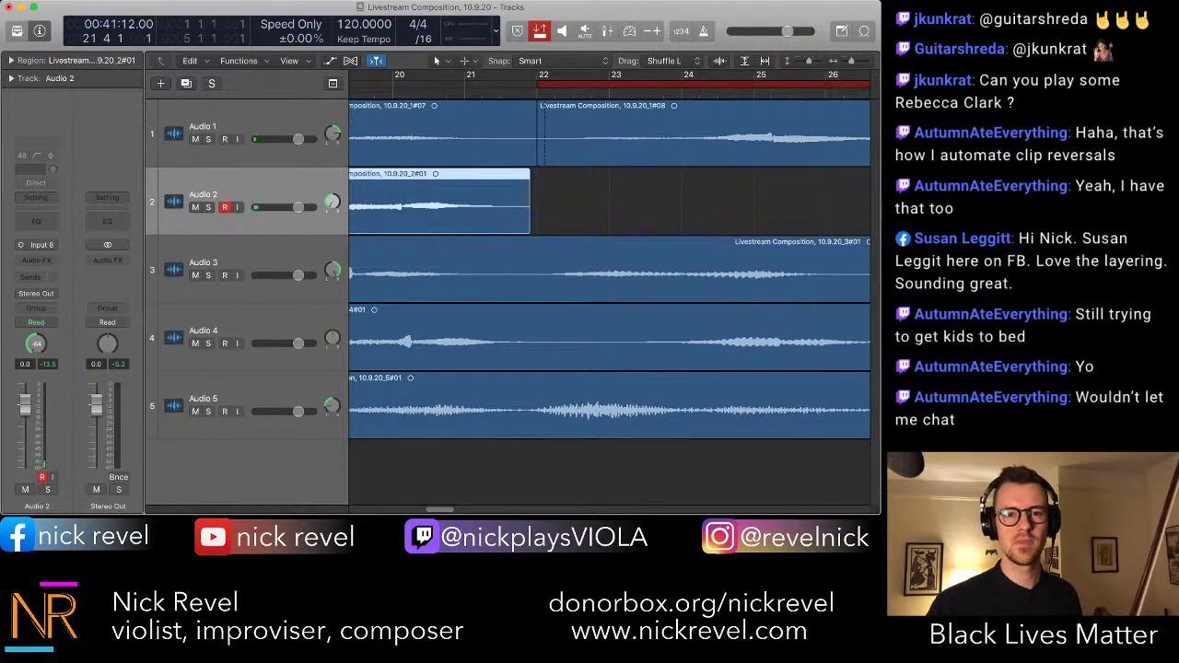
key(comma)
key(comma)
key(comma)
key(ctrl+s)
key(space)
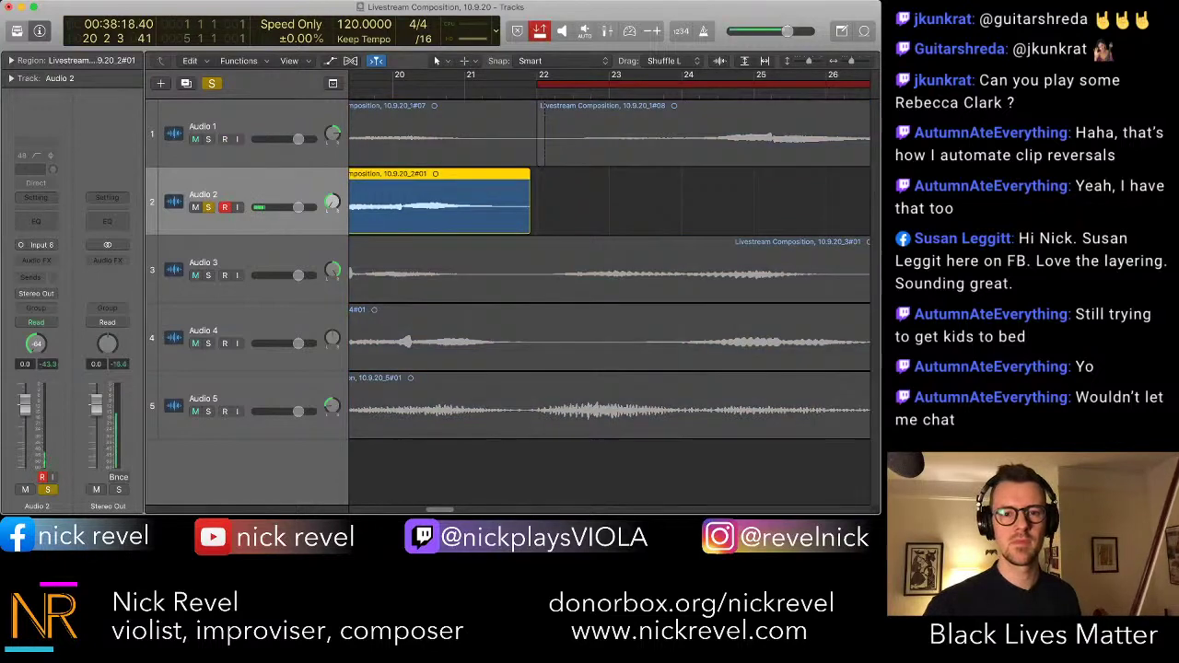
key(space)
key(ctrl+s)
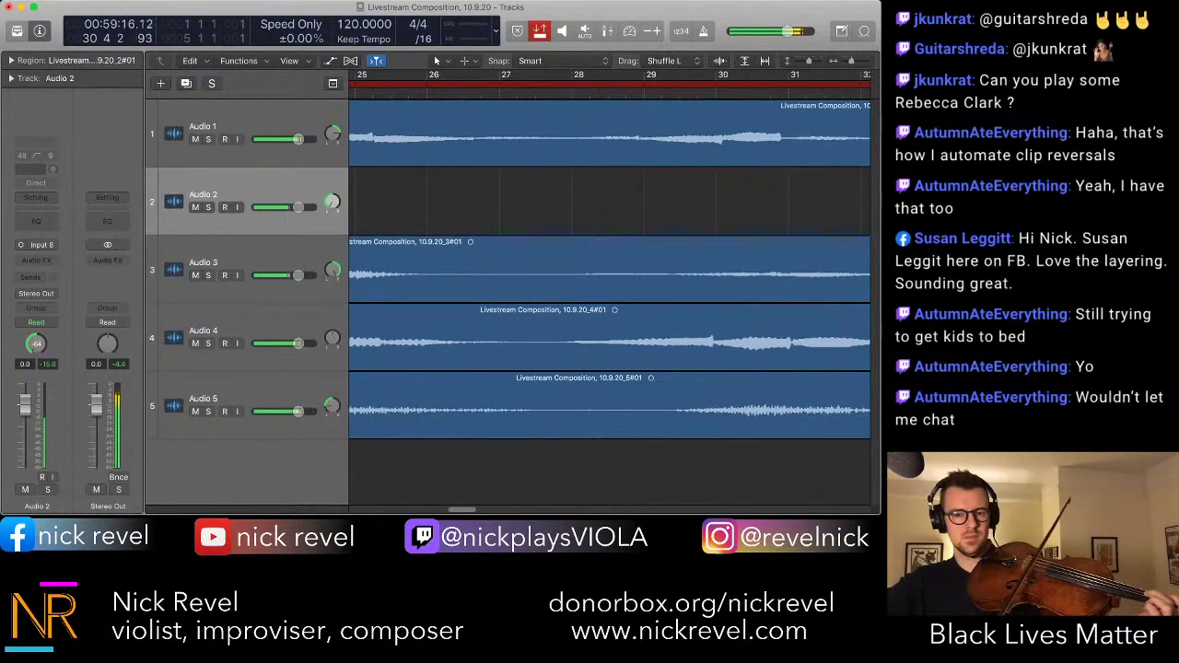
- Rehearse the Audio 2 part against all layers in playback, stopping at about bar 33
key(alt+ctrl+r)
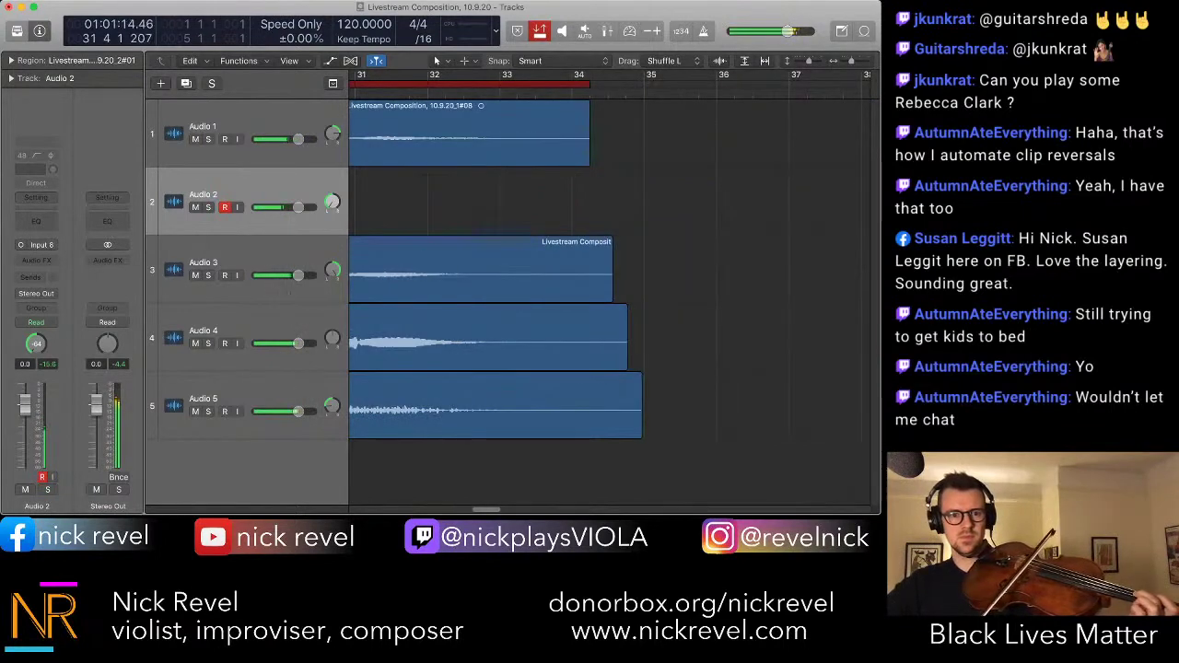
key(alt+ctrl+r)
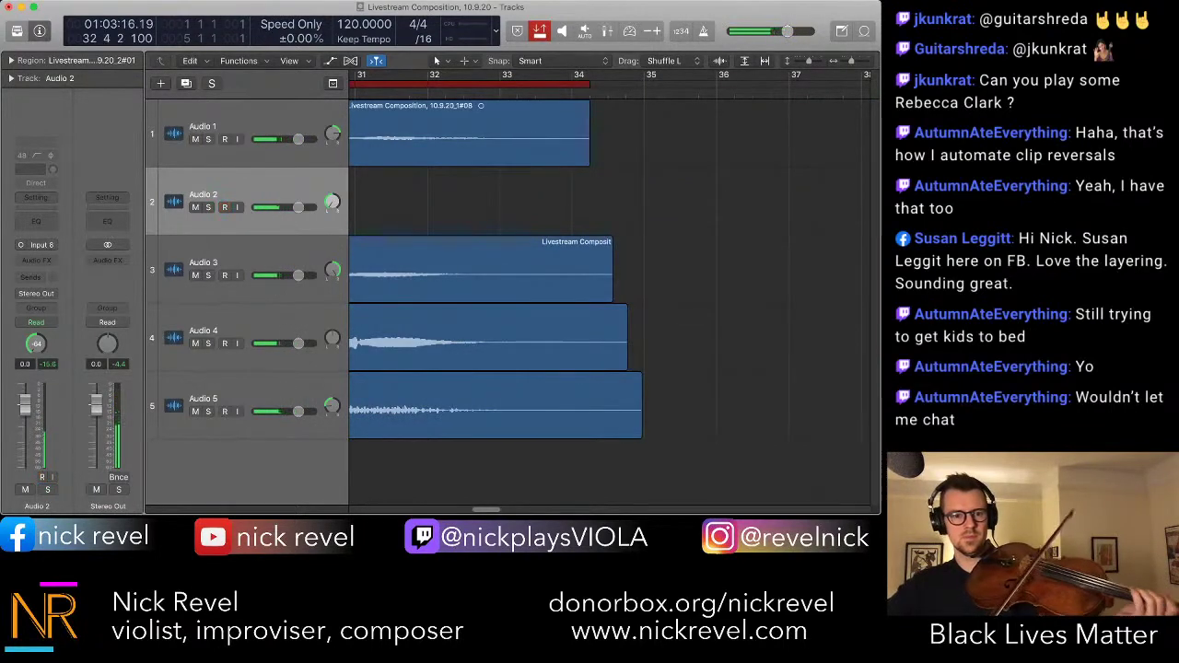
key(alt+ctrl+r)
key(space)
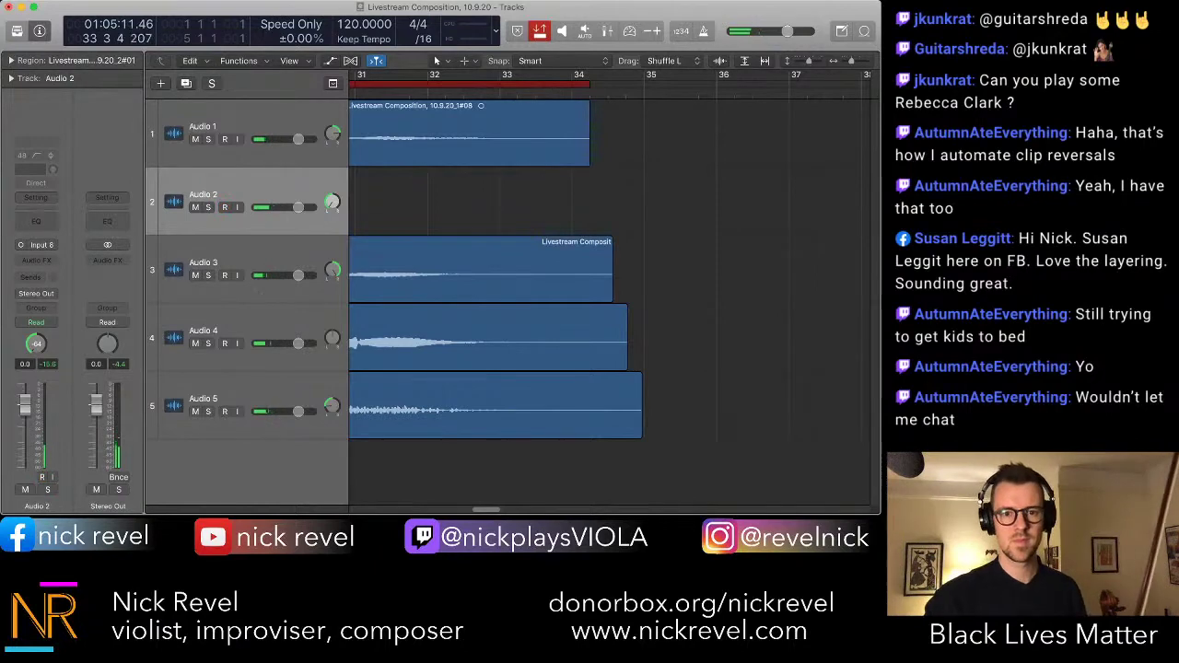
- Return to shortly before bar 22 and record a punch-in take on Audio 2 through about bar 34
scroll(609, 295, left, 10)
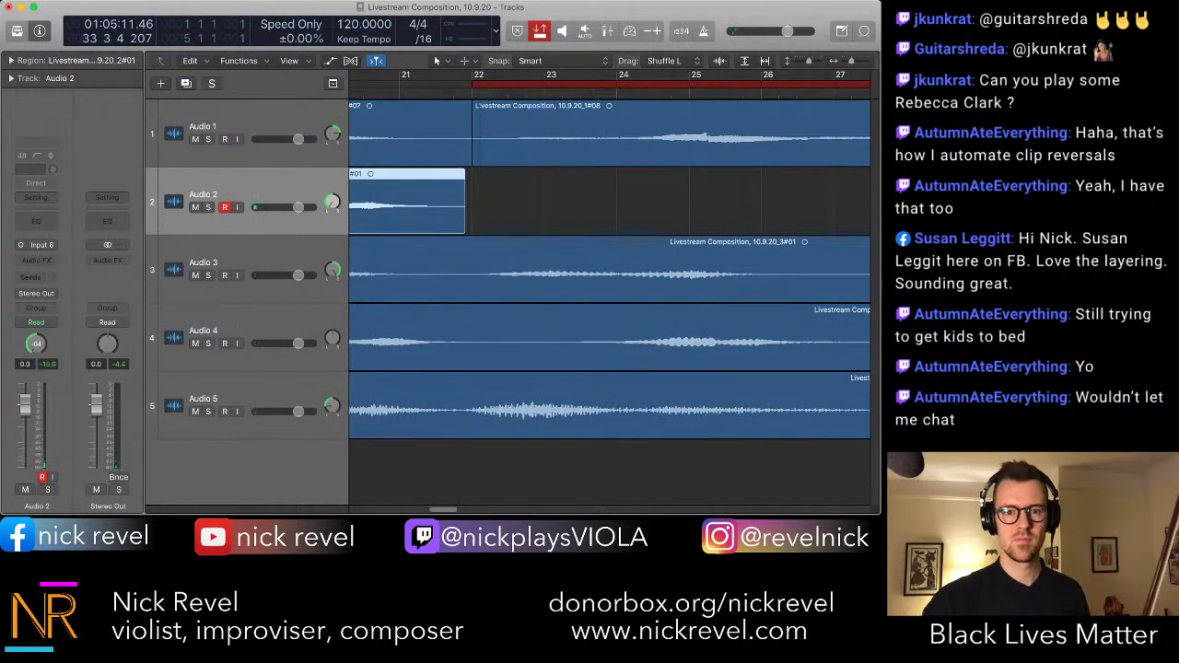
click(454, 93)
key(comma)
key(comma)
key(r)
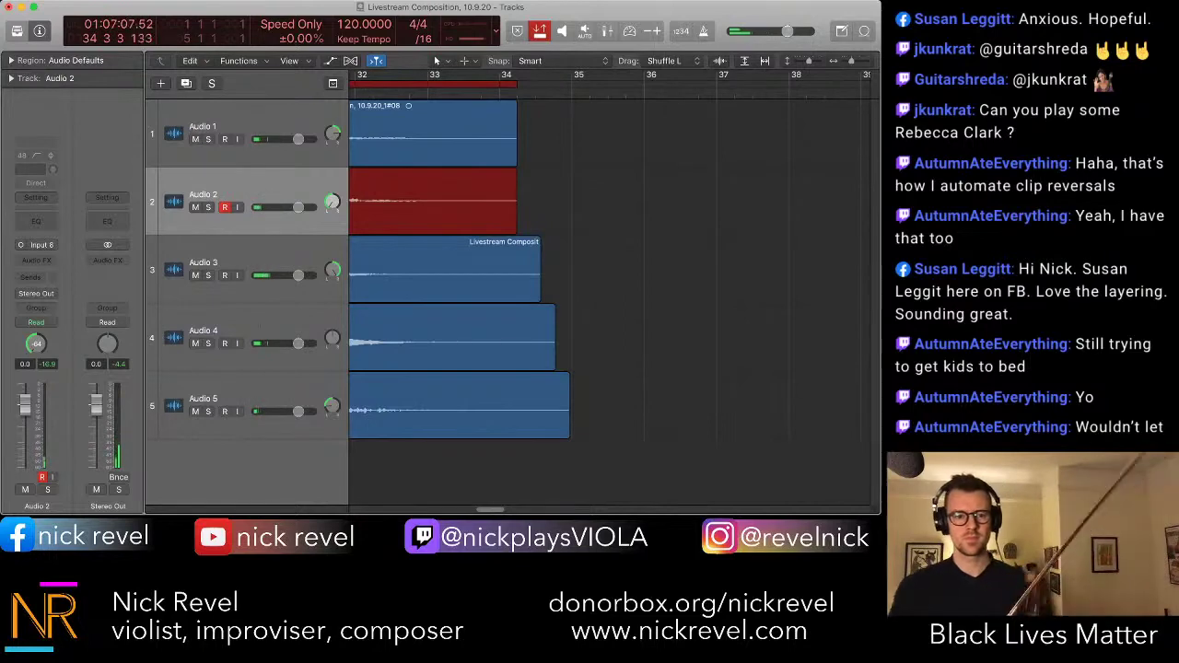
key(space)
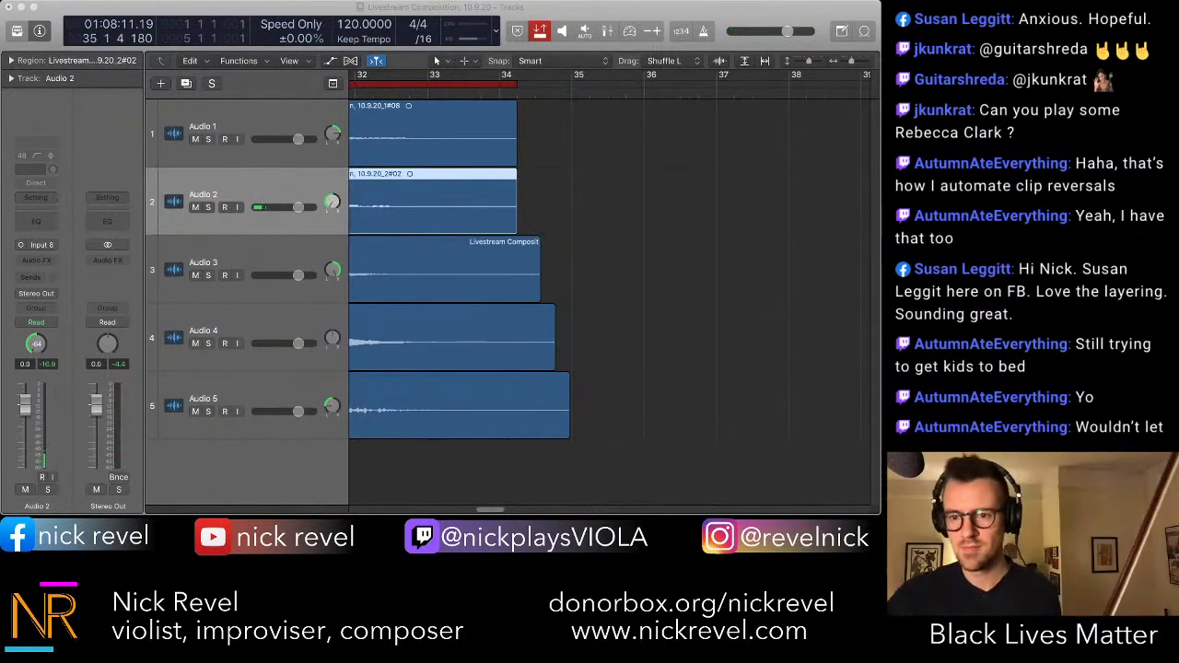
key(alt+r)
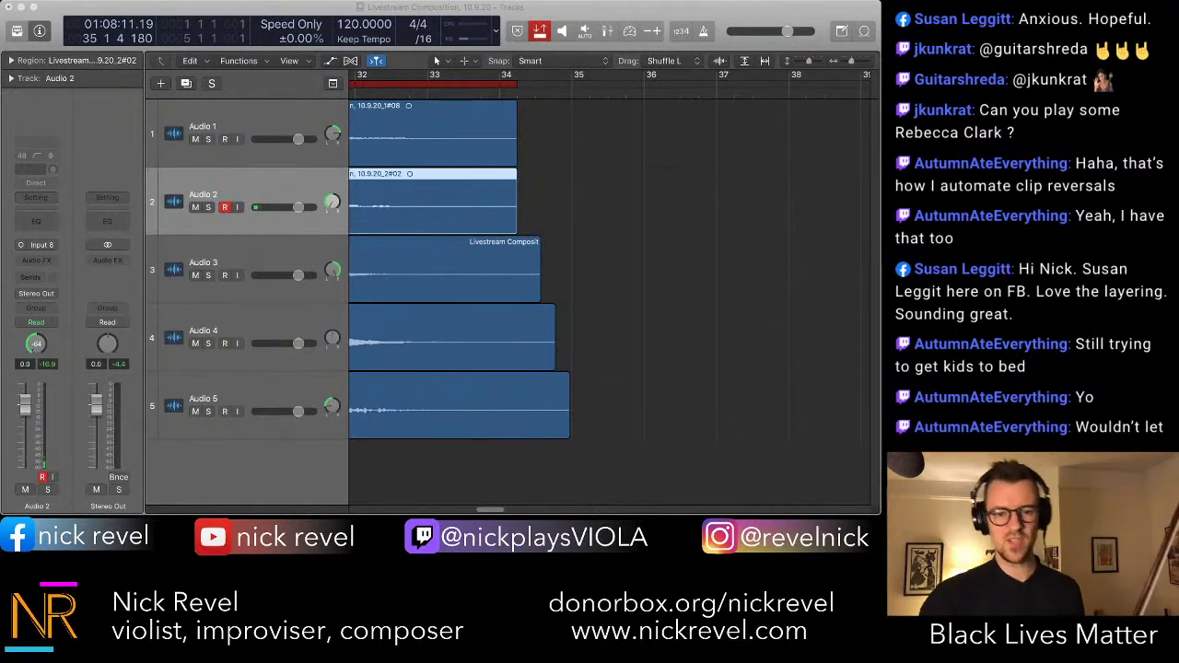
key(alt+r)
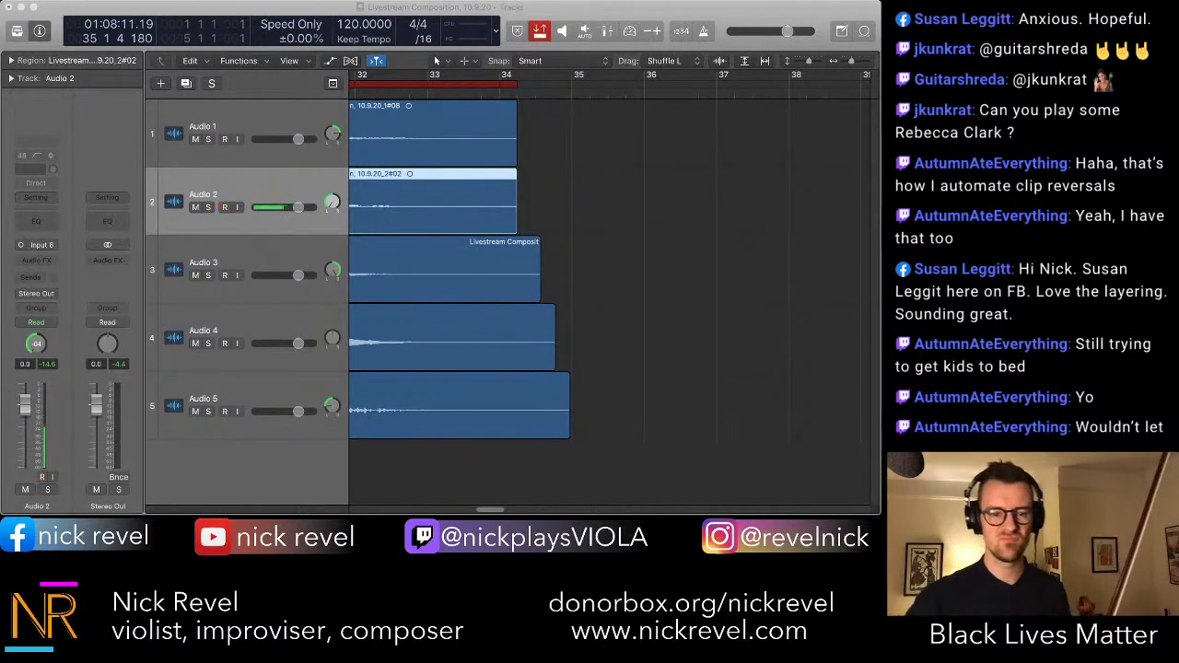
scroll(608, 276, left, 6)
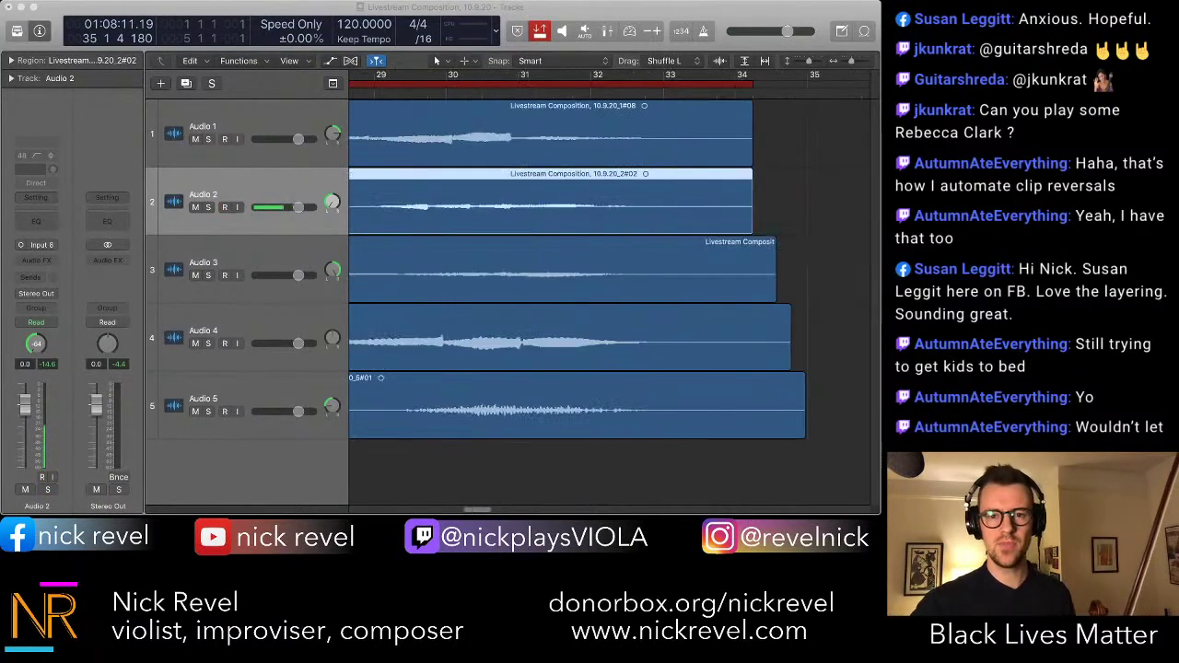
scroll(608, 276, left, 4)
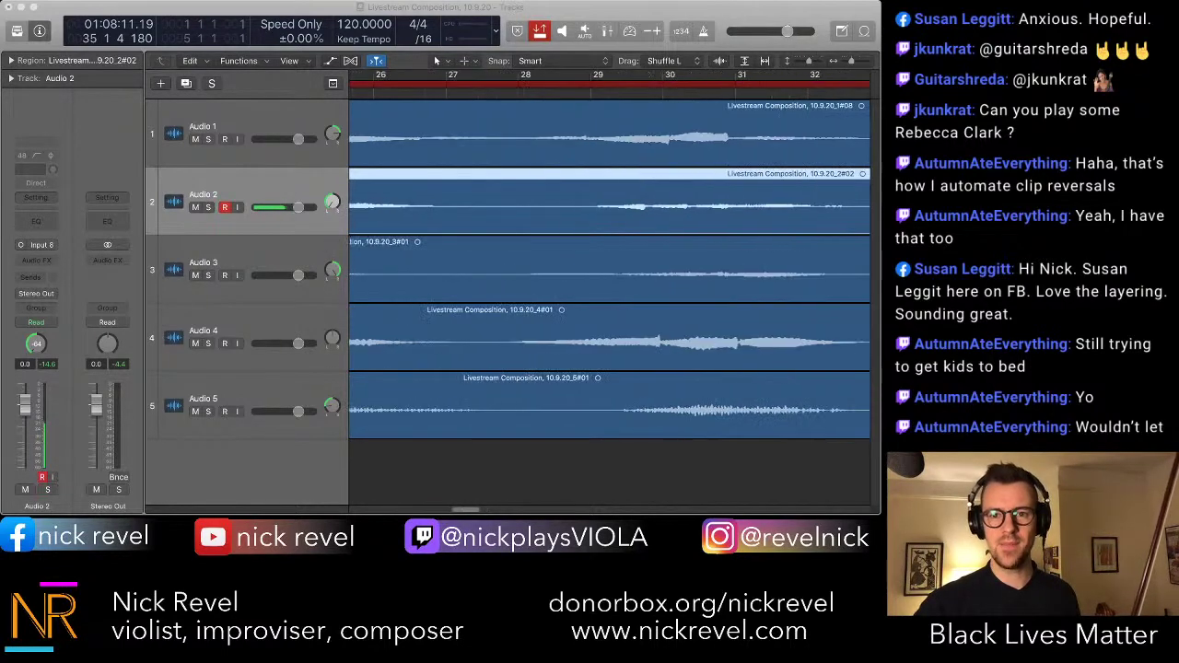
scroll(608, 276, right, 4)
scroll(608, 276, left, 20)
scroll(608, 277, left, 1)
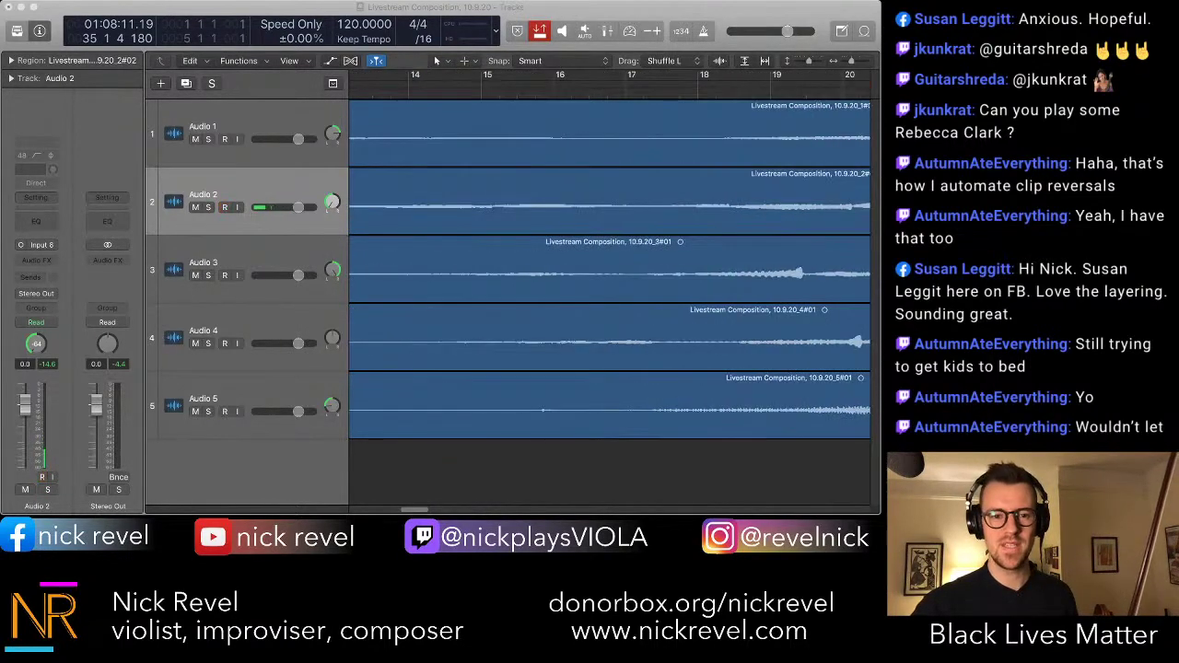
- Add a new audio track below Audio 5 and centre its pan
key(super+Tab)
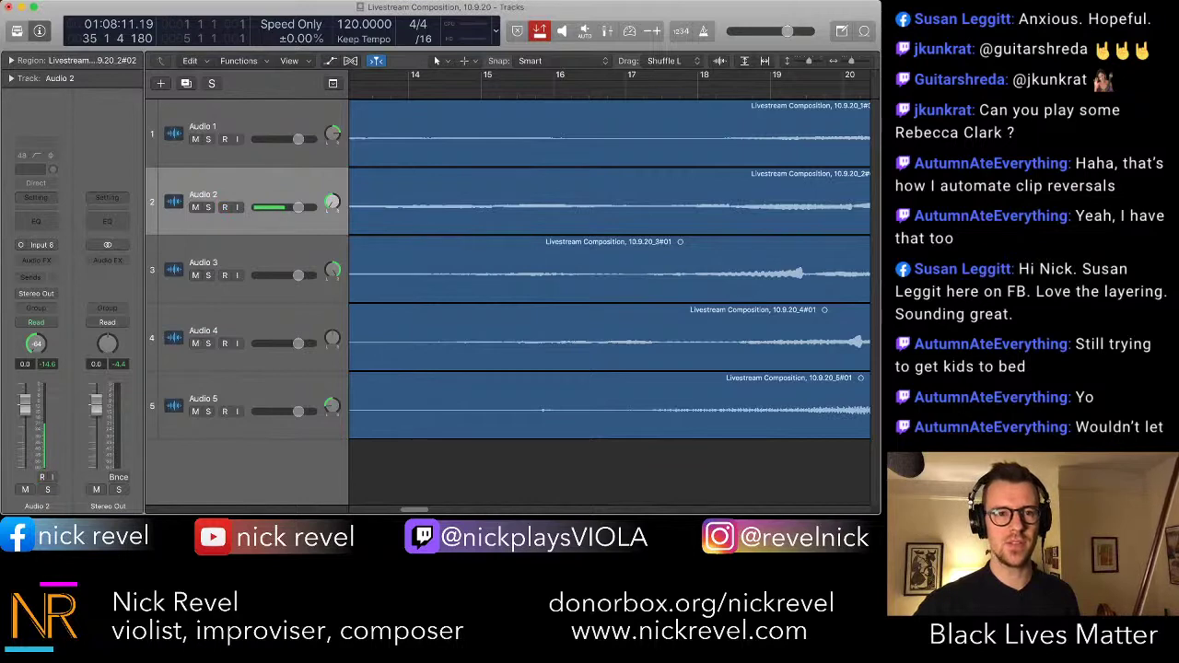
click(248, 127)
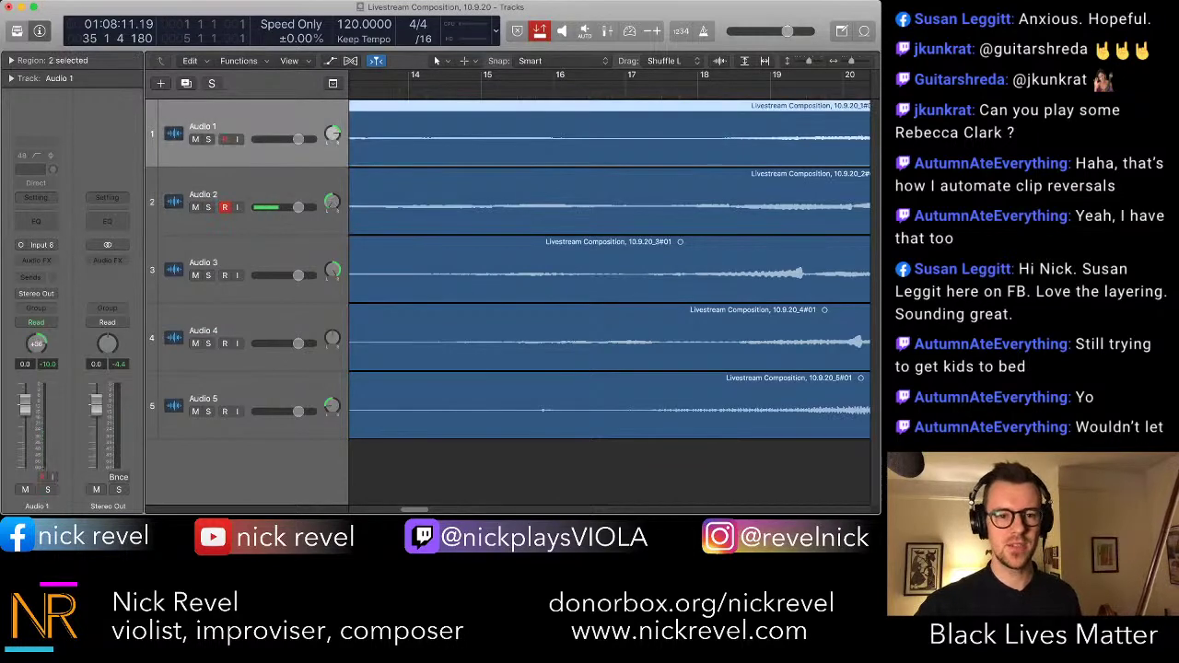
click(248, 398)
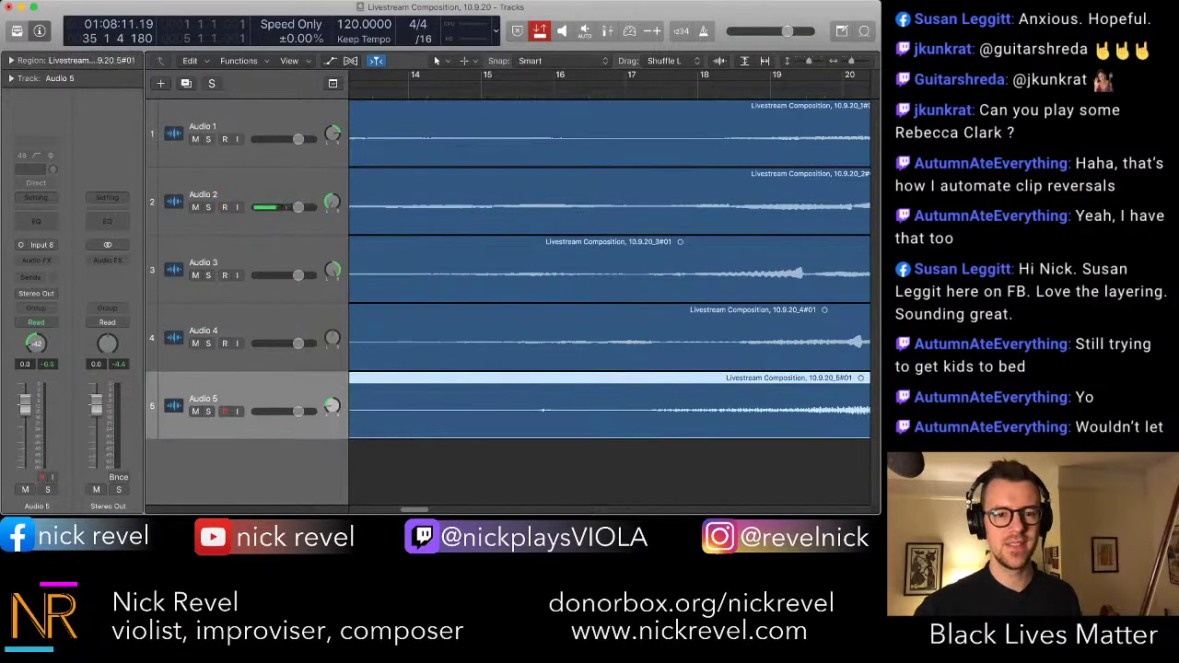
key(alt+super+a)
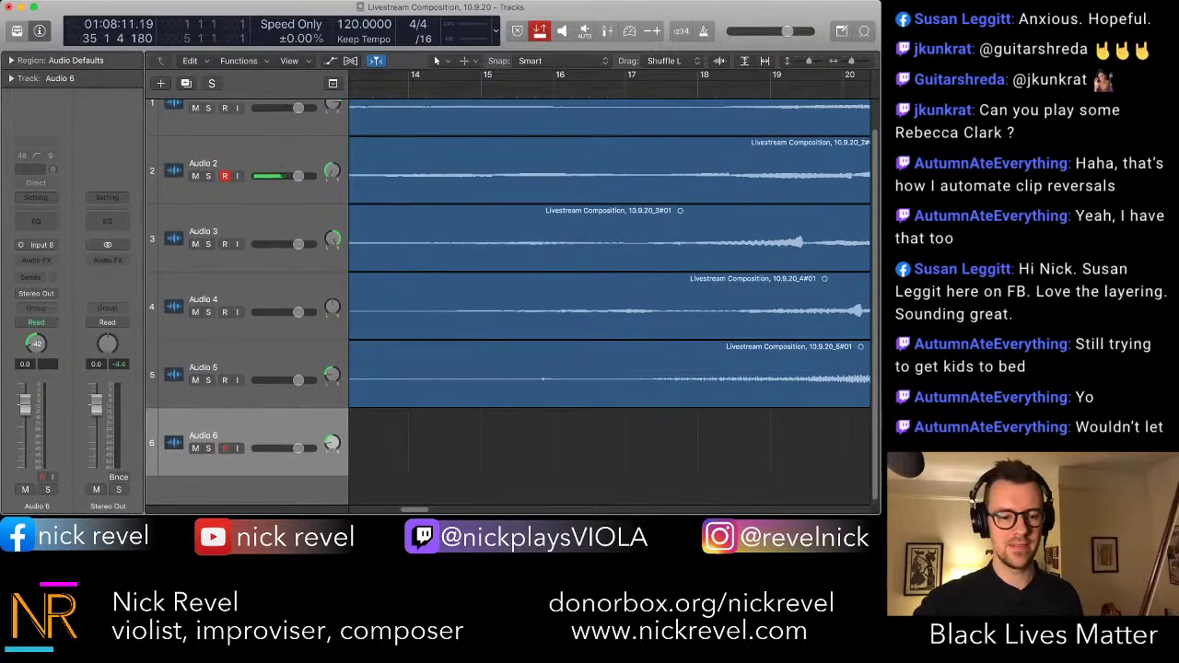
scroll(610, 304, left, 10)
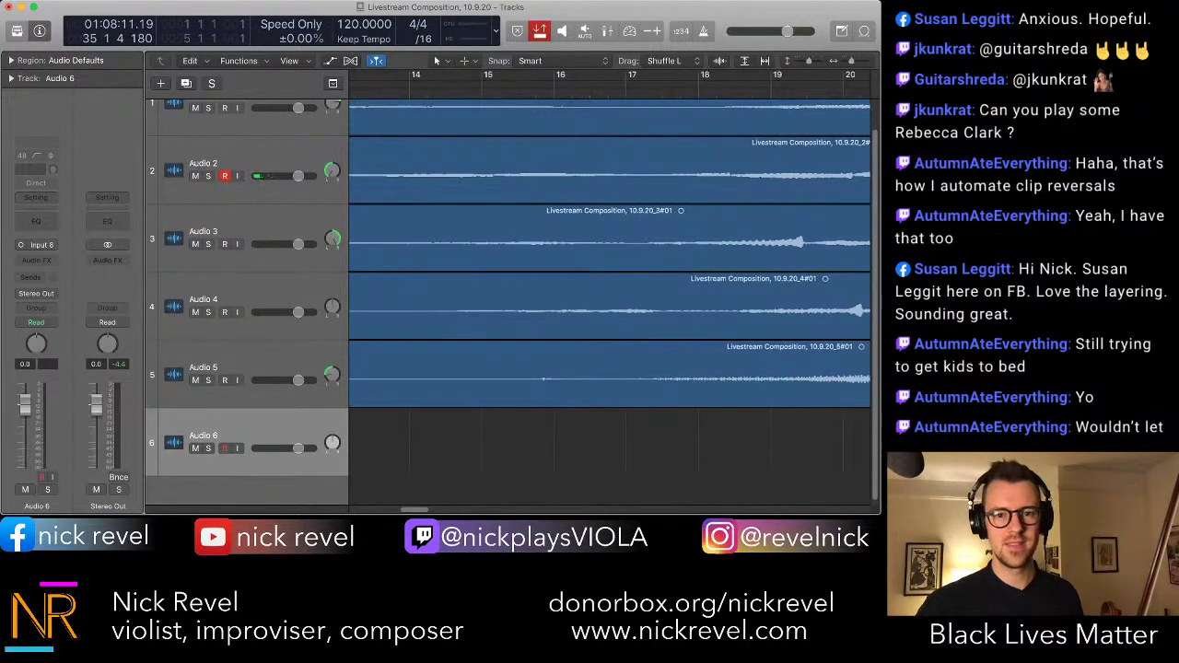
- Place the playhead at bar 9, beat 3, and turn off Autopunch
key(super+Left)
key(super+Left)
key(super+Left)
key(super+Left)
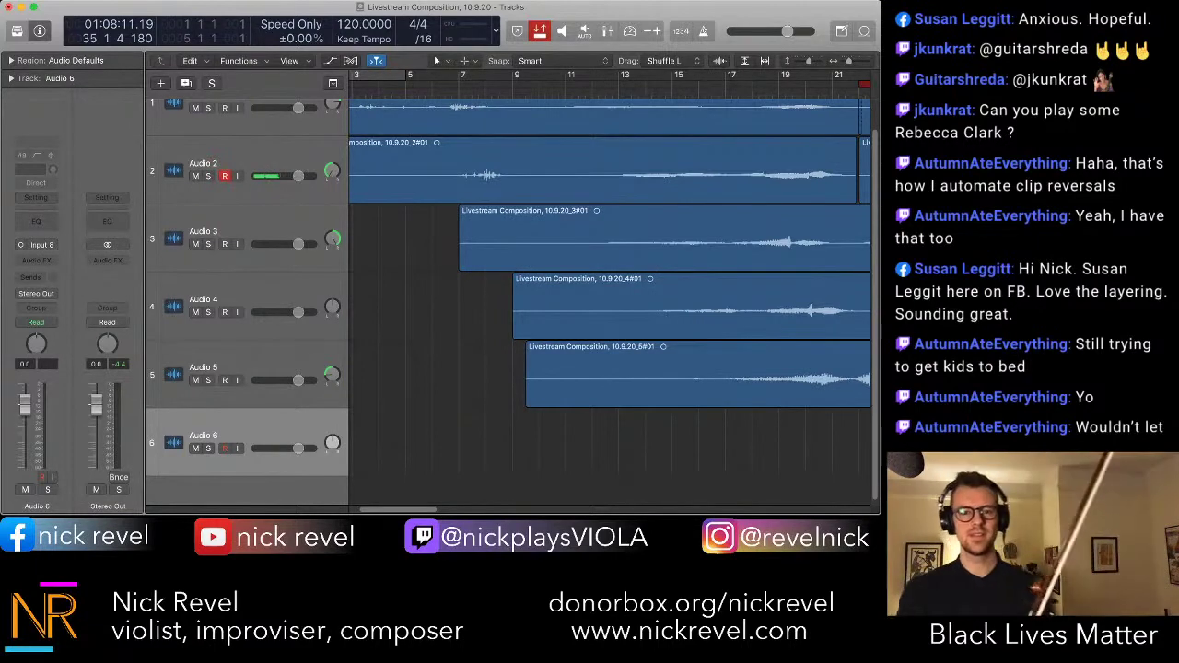
click(527, 91)
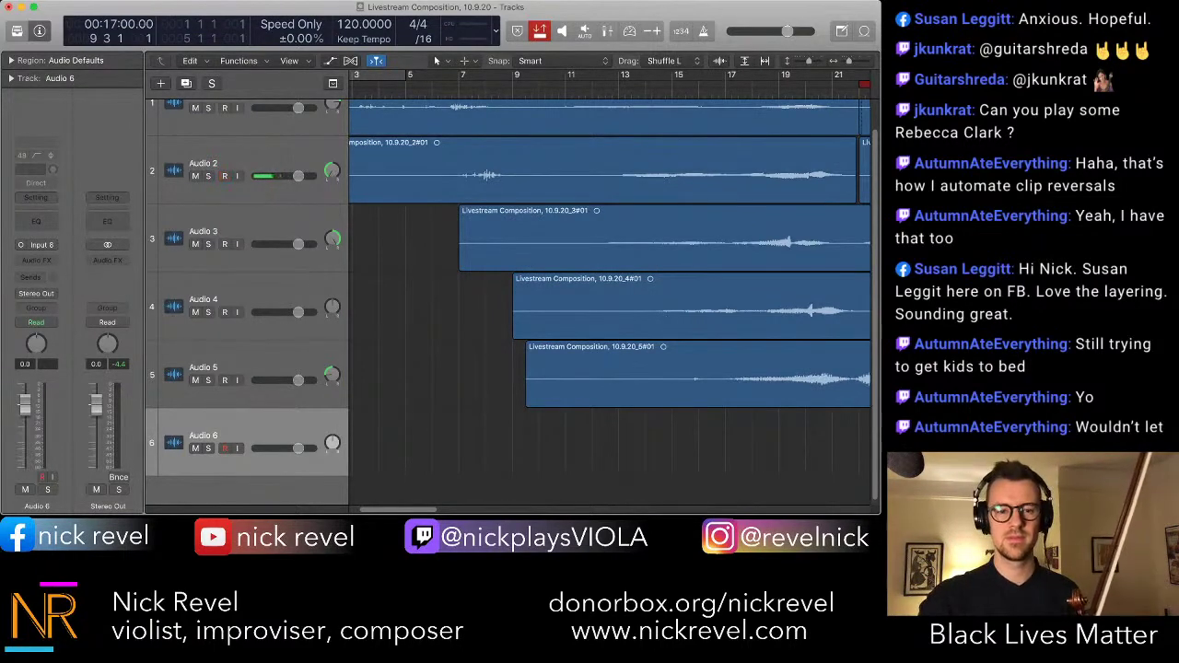
key(super+Left)
key(super+Left)
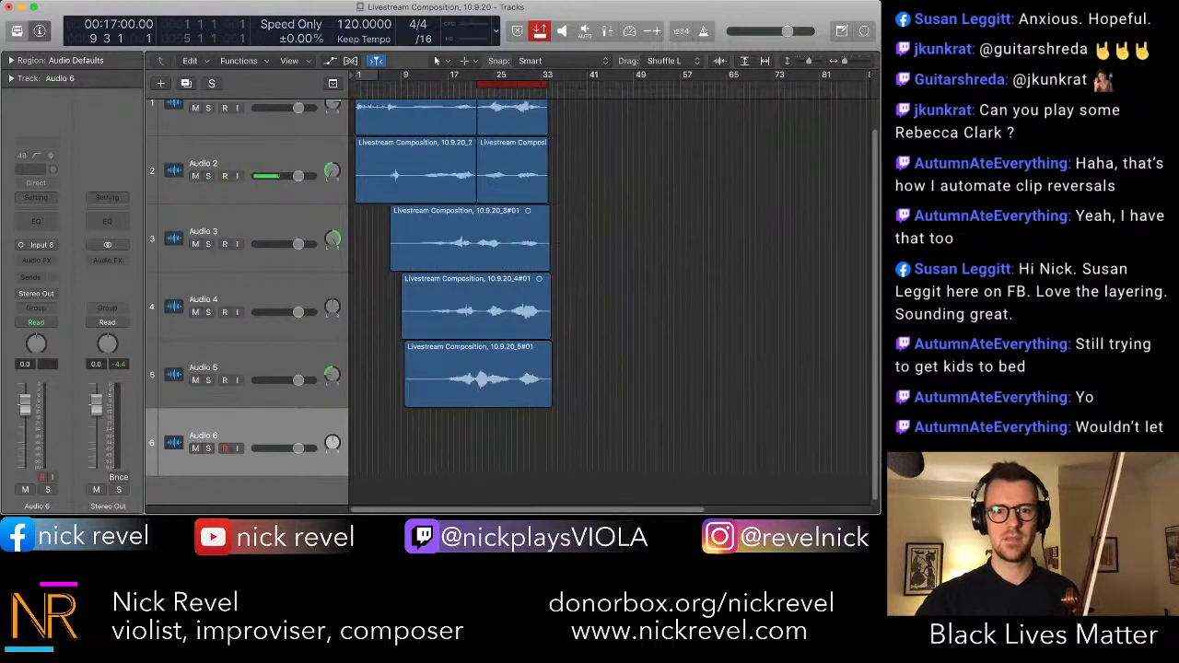
scroll(608, 277, down, 1)
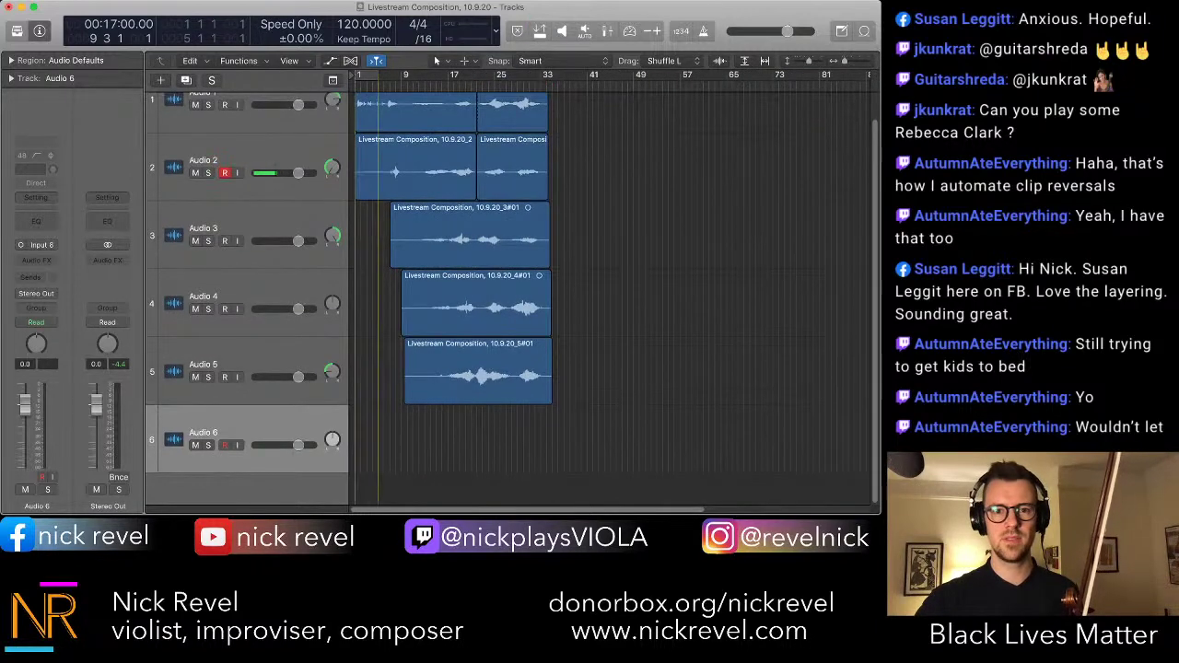
- Play back the layers to about bar 33 with a cycle range from bar 11 to bar 35, and turn Cycle off
drag(412, 74, 551, 74)
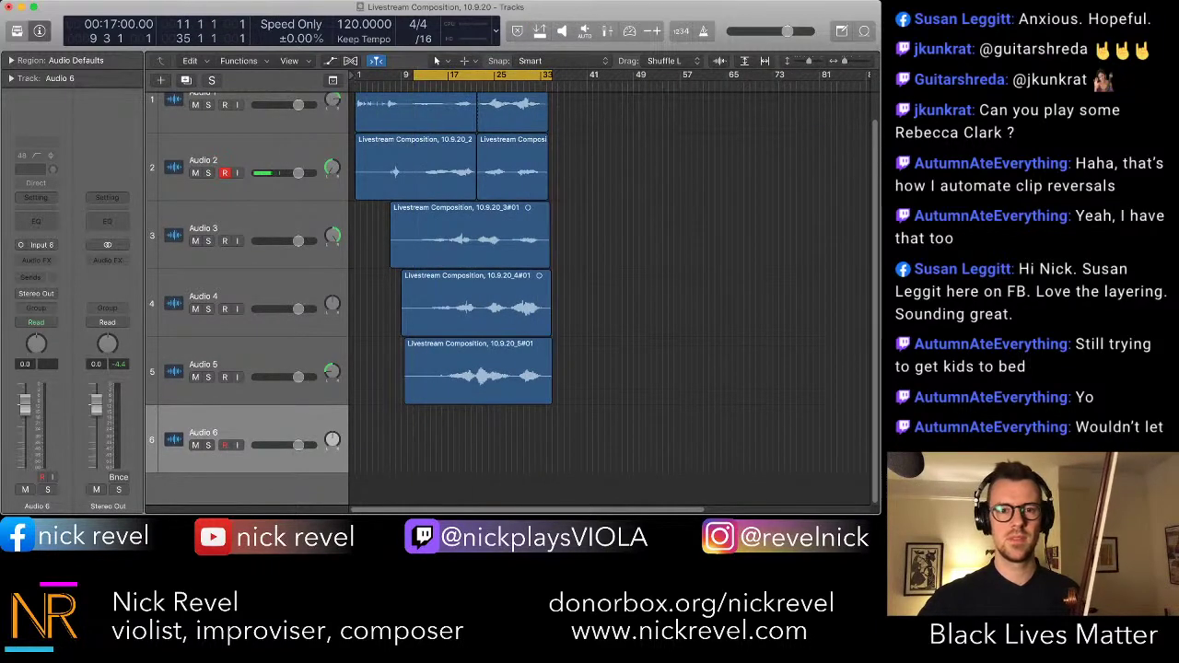
key(space)
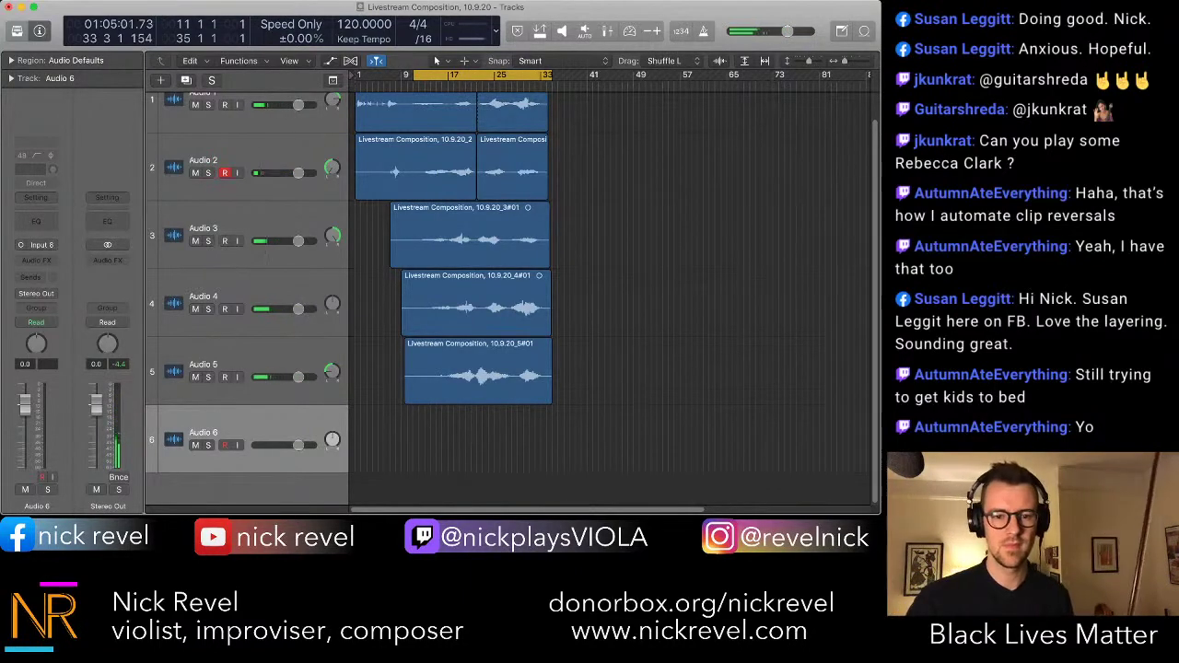
key(c)
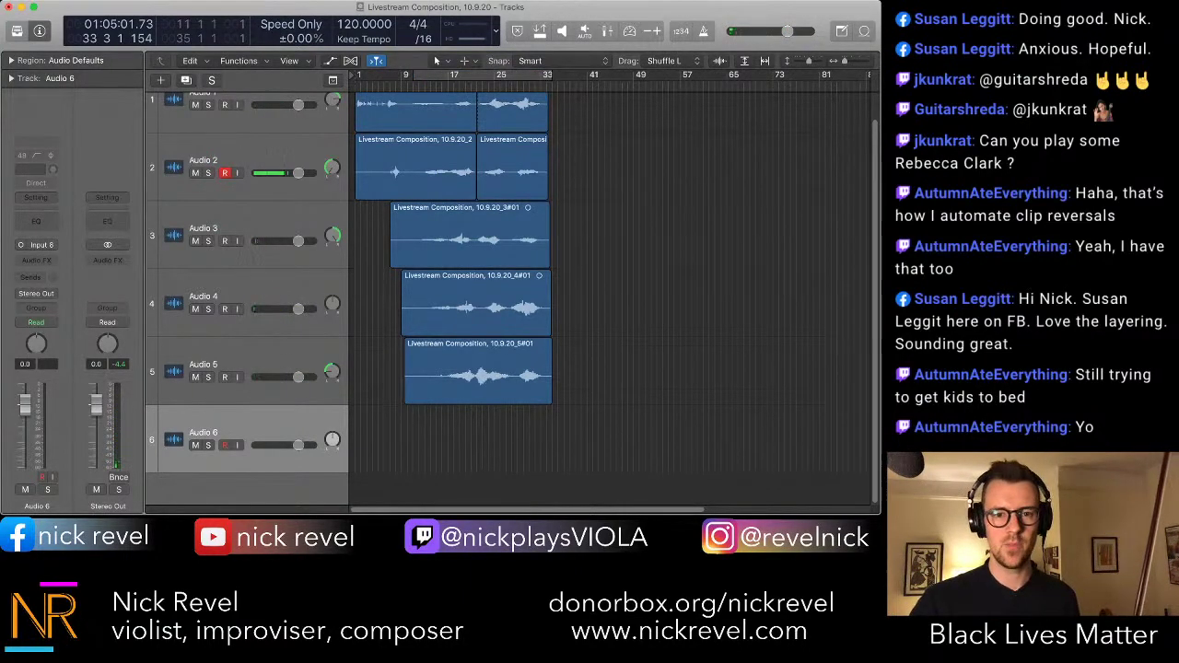
- Record a take on Audio 6 from bar 9 to about bar 34, and delete the recorded region
key(KP_0)
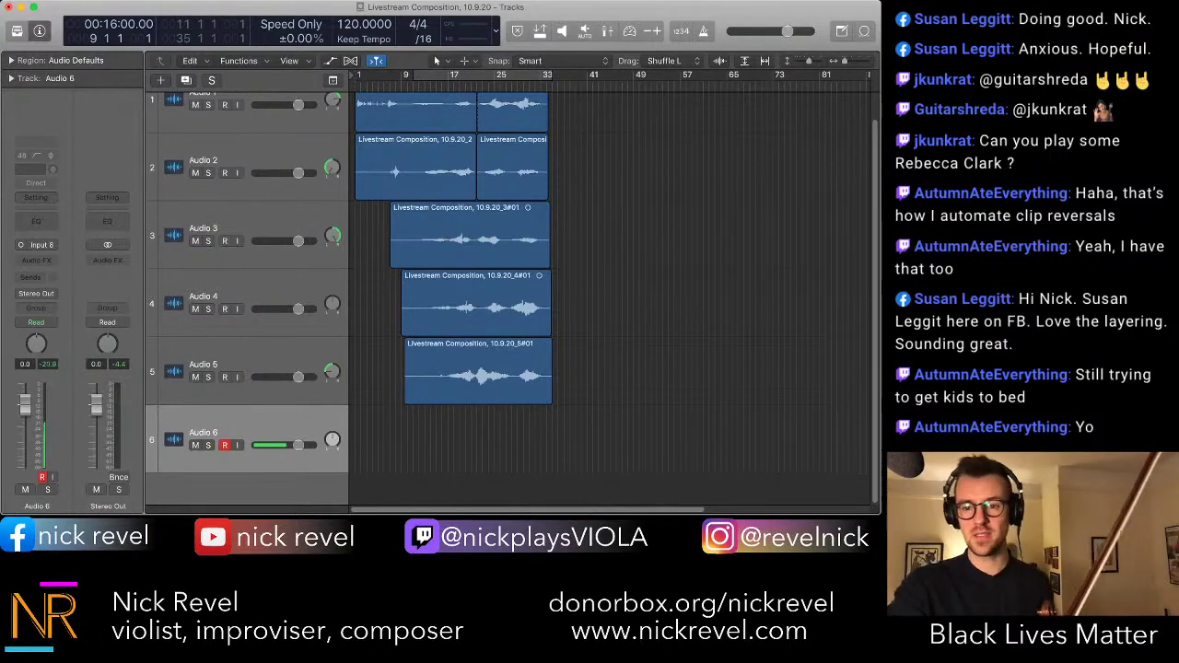
key(r)
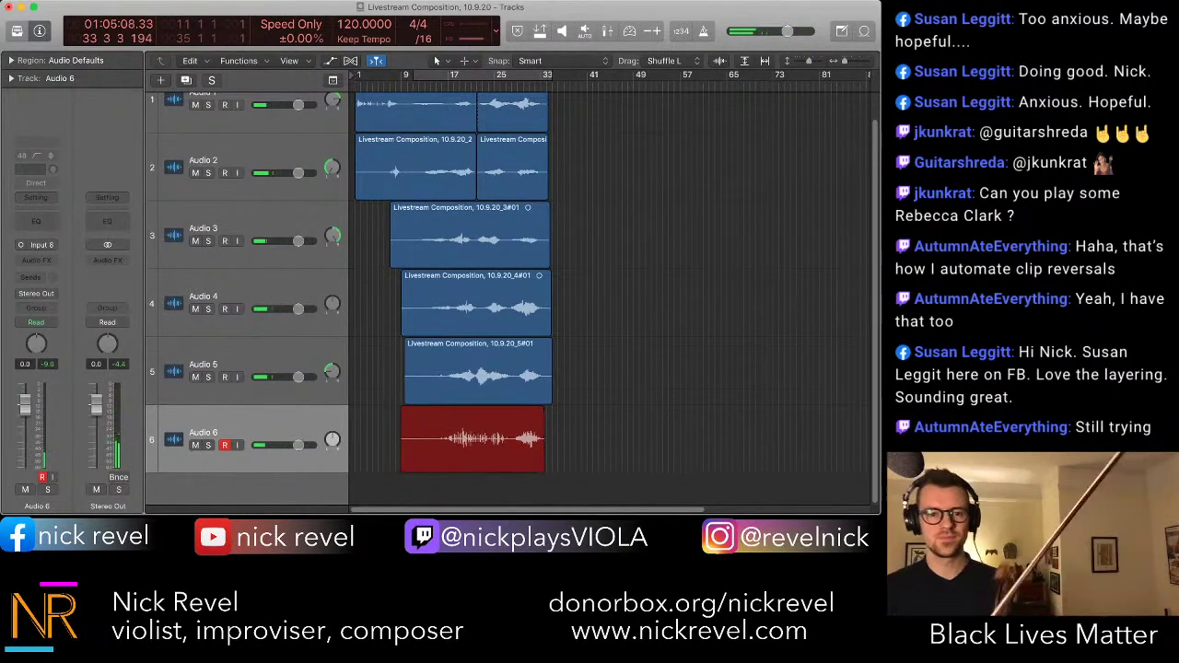
key(space)
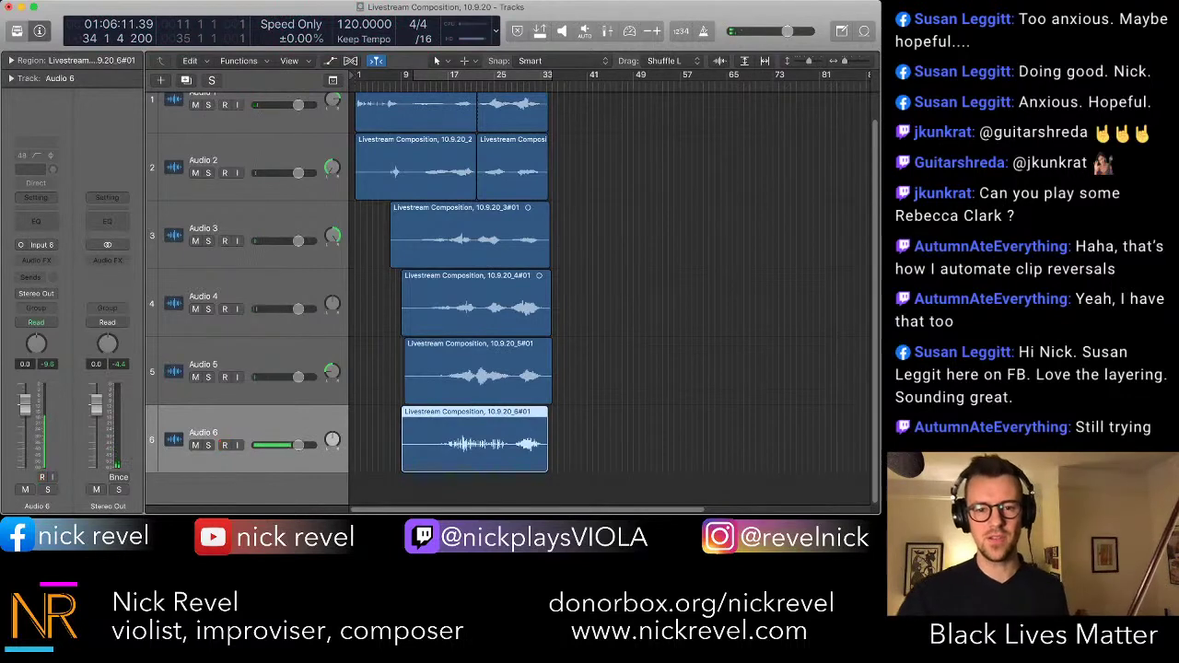
click(626, 369)
click(474, 440)
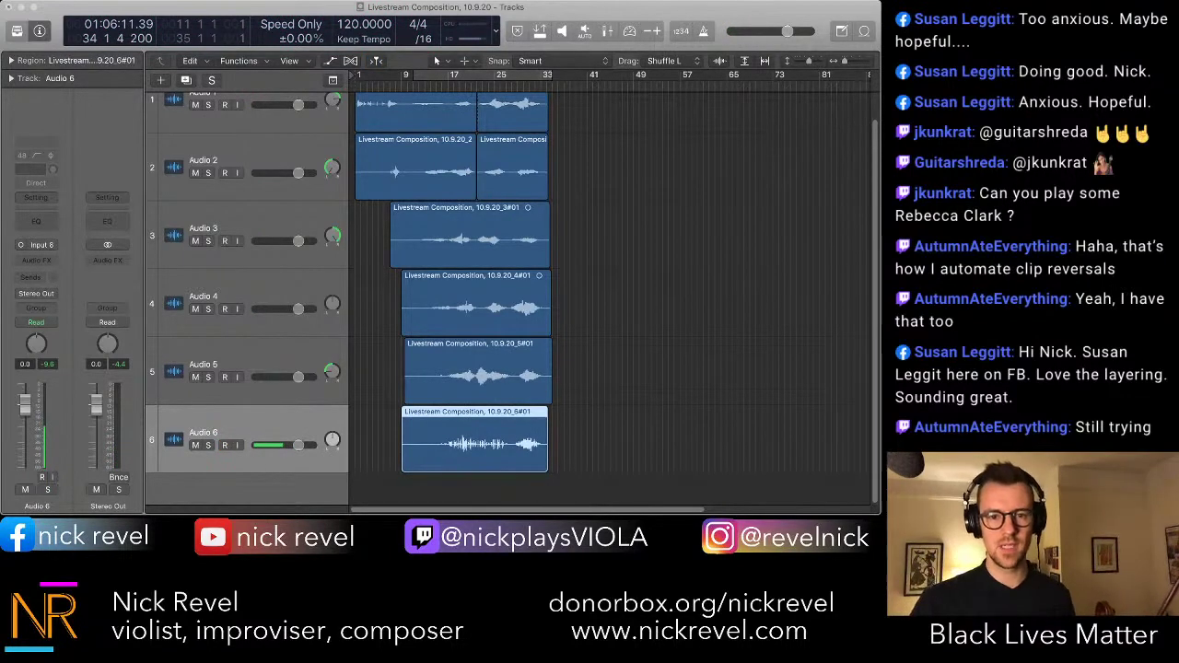
key(Delete)
- Place the playhead at bar 11 and record a new take on Audio 6 through about bar 36
key(alt+ctrl+r)
key(Return)
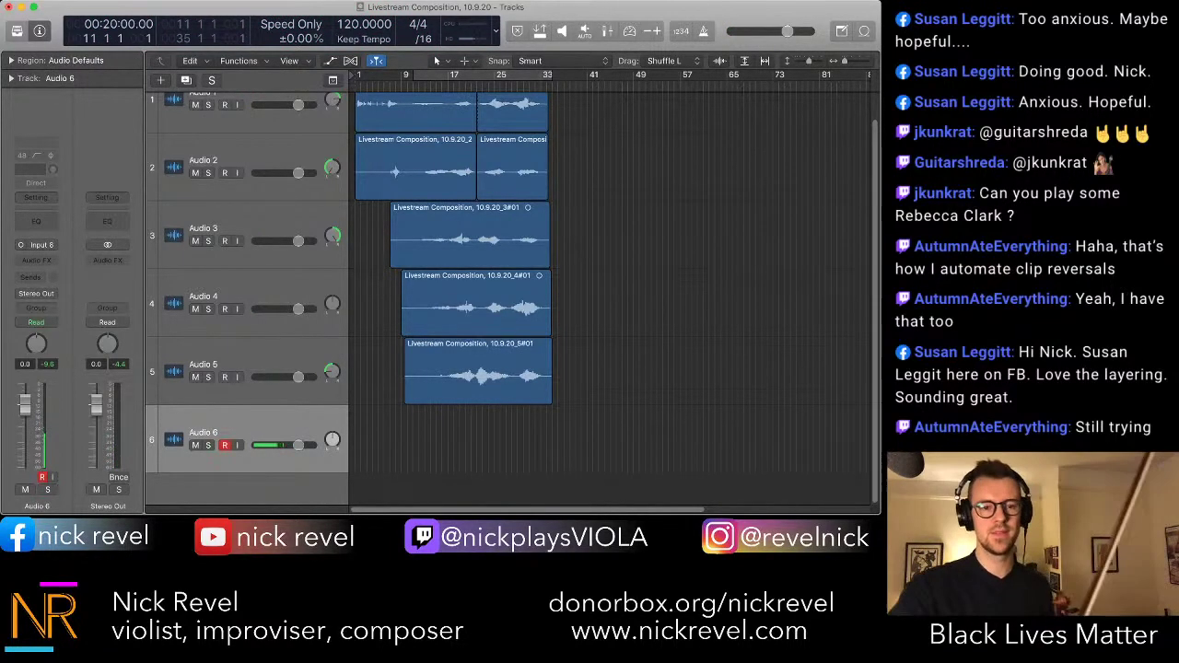
key(alt+ctrl+r)
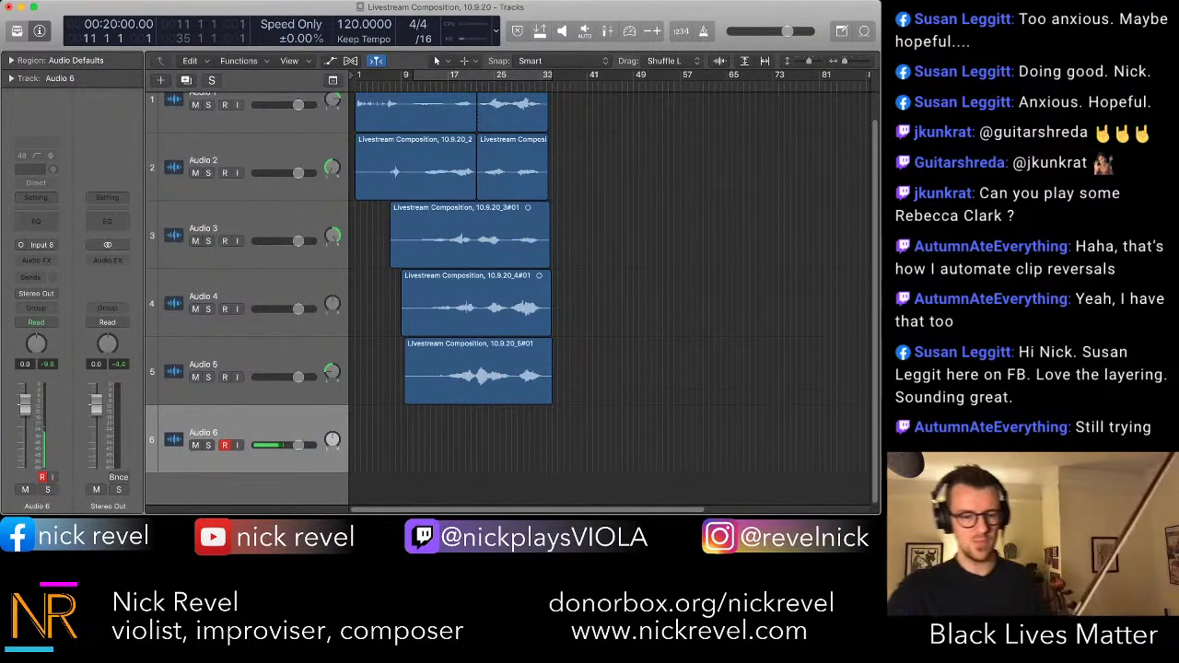
key(r)
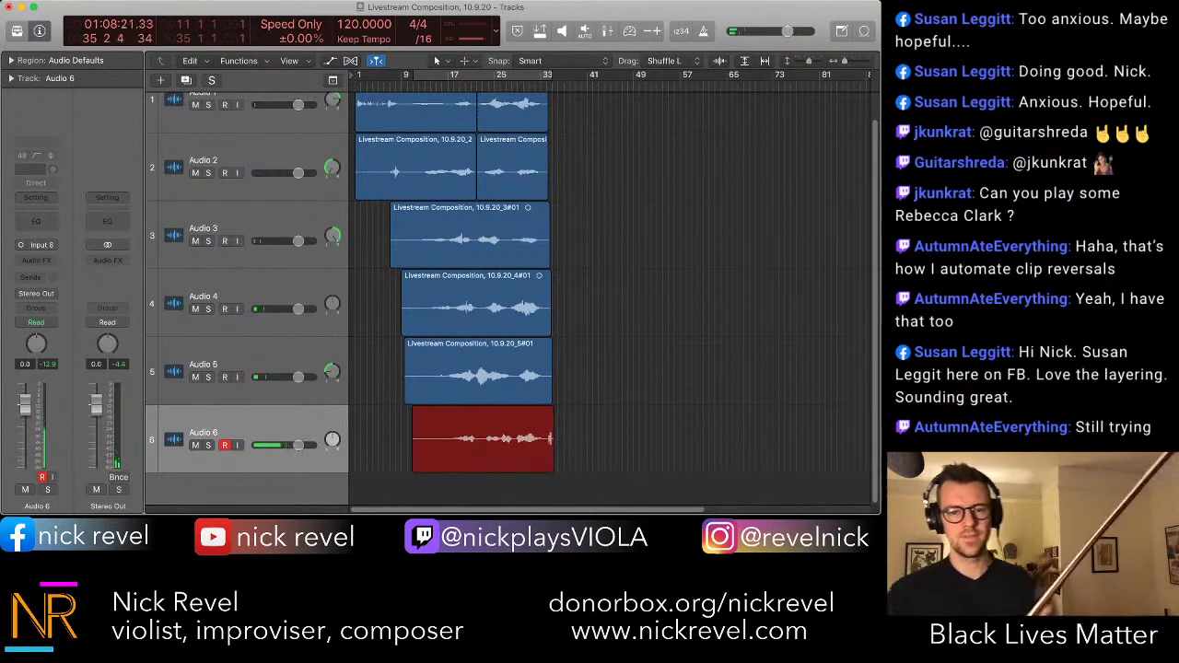
key(space)
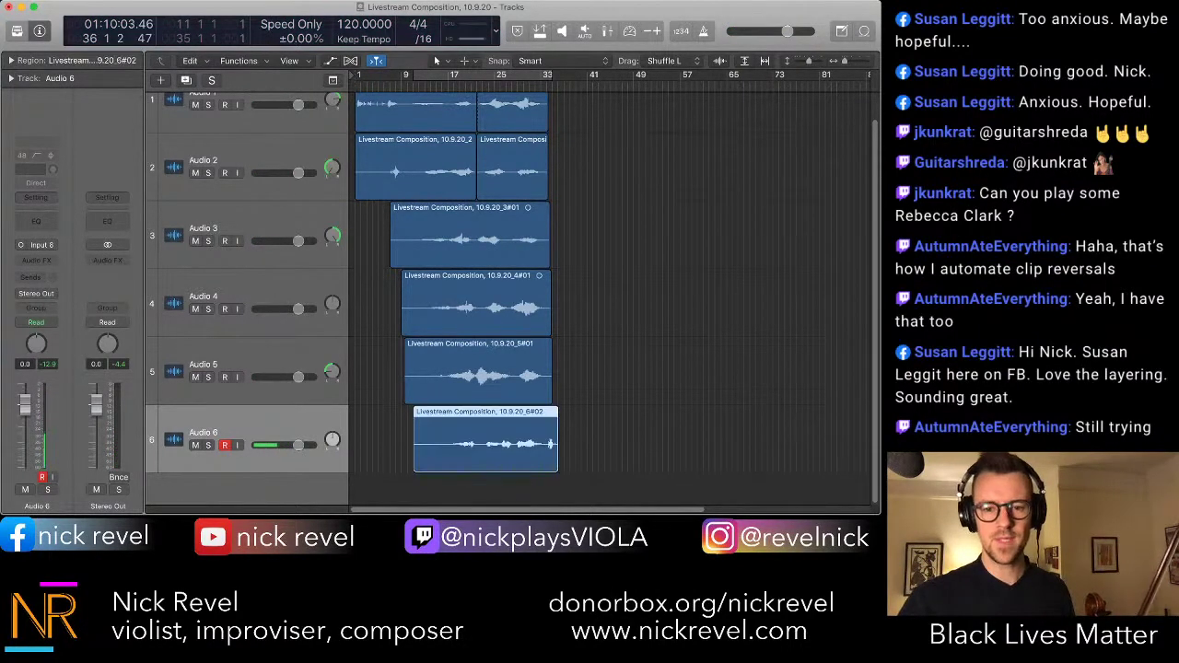
- Trim the end of the new Audio 6 region back to about bar 34
drag(556, 460, 546, 461)
click(224, 445)
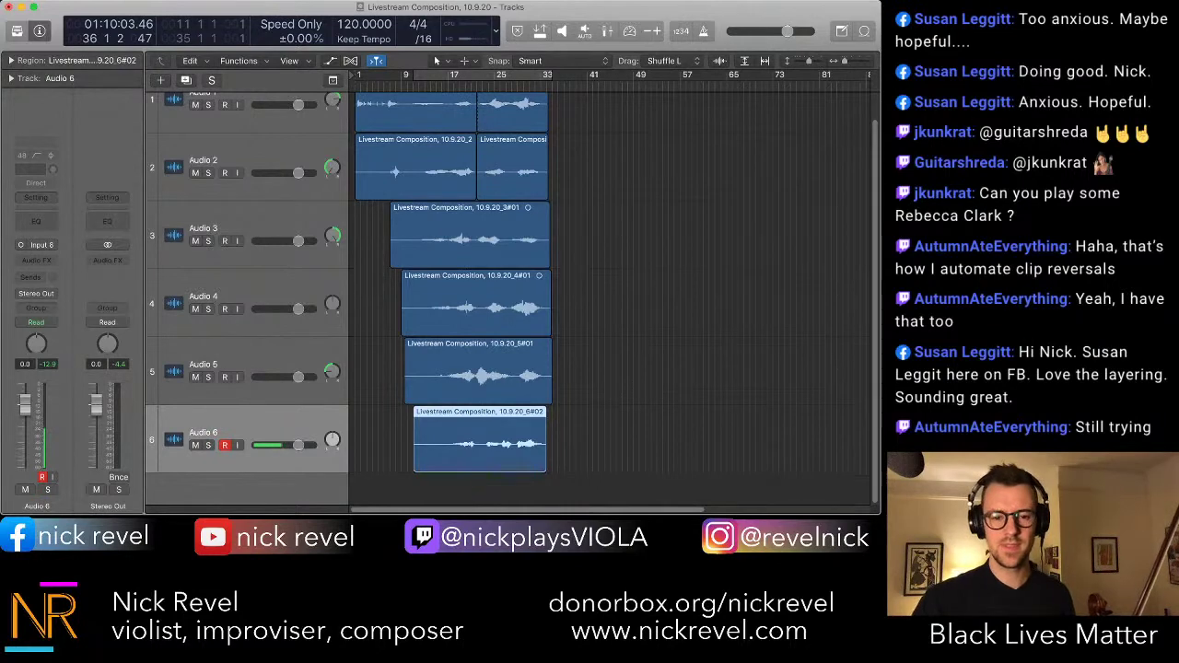
click(224, 445)
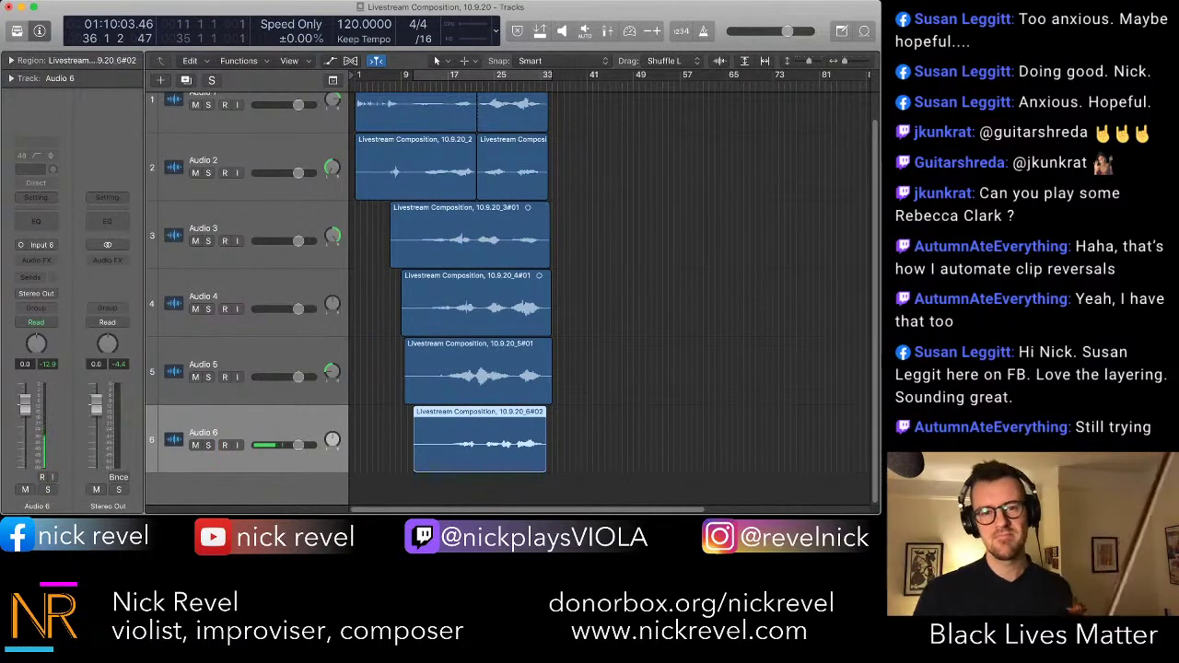
scroll(512, 298, up, 3)
scroll(512, 297, down, 3)
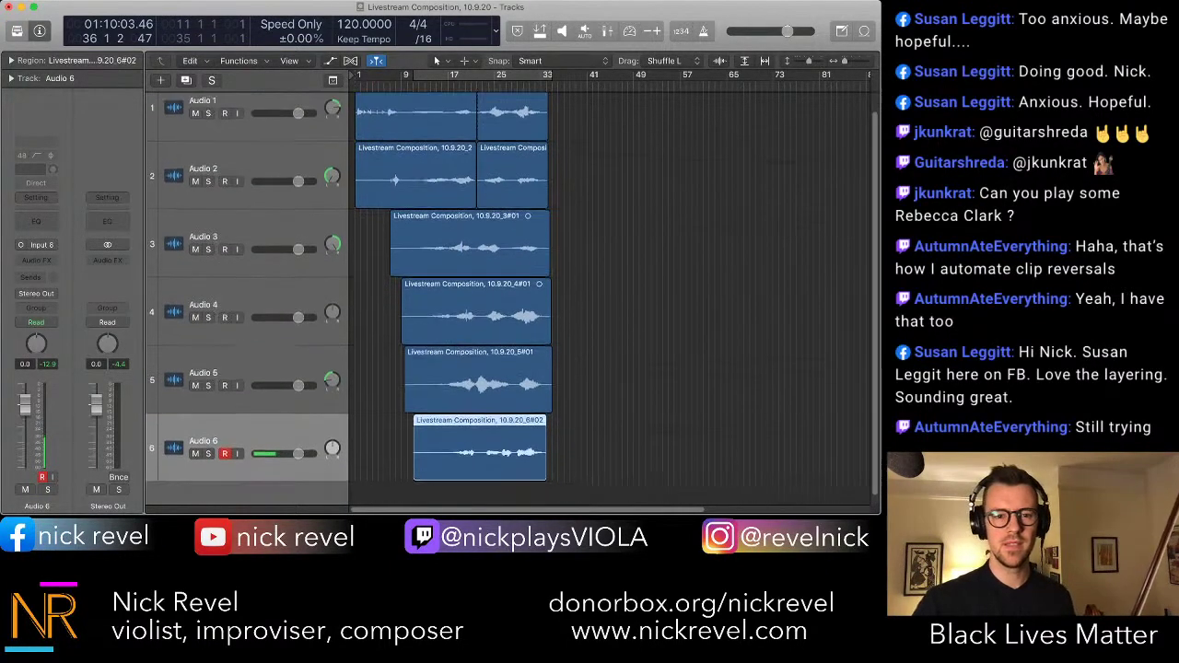
scroll(512, 298, up, 3)
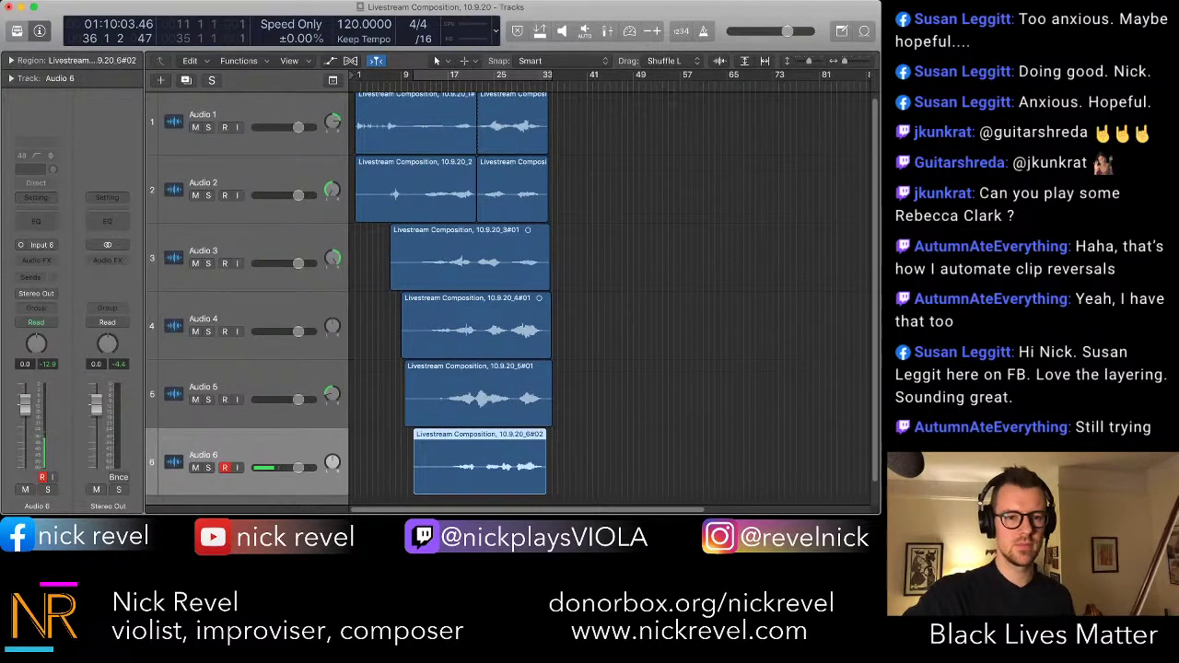
key(super+a)
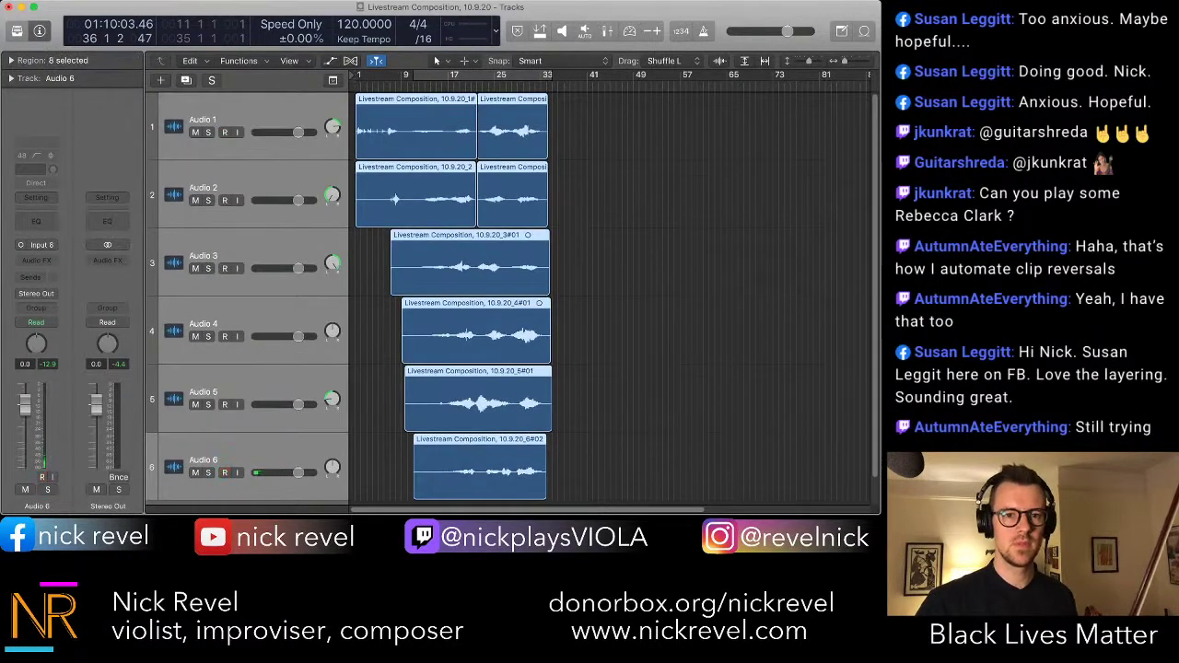
click(416, 129)
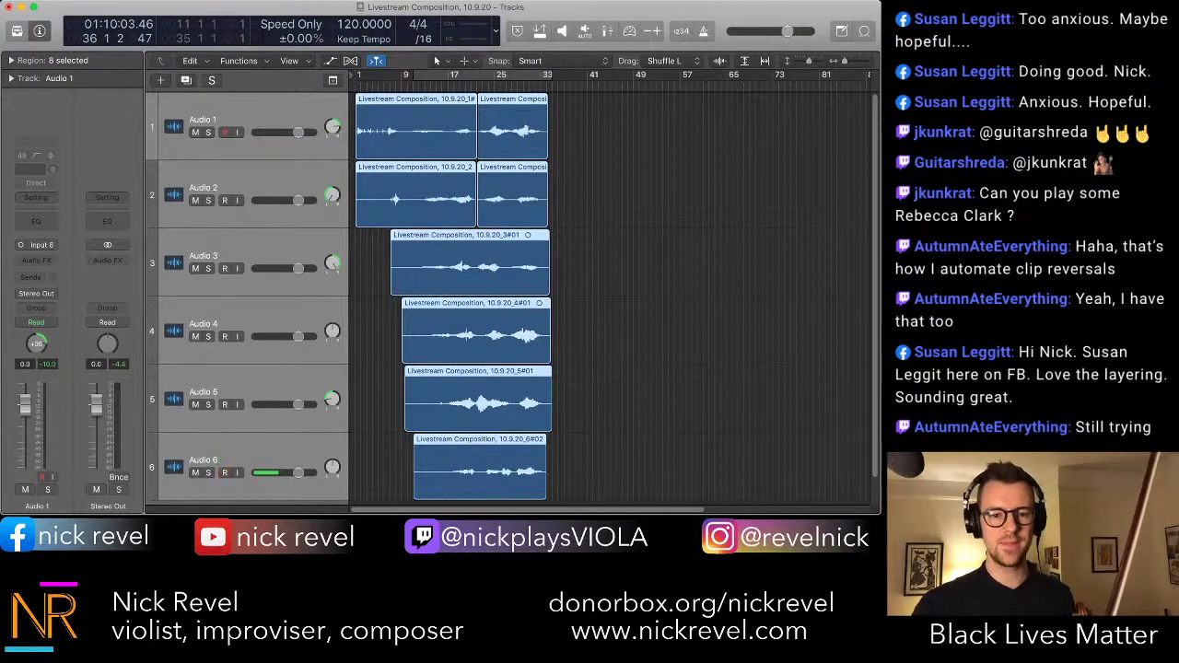
click(645, 129)
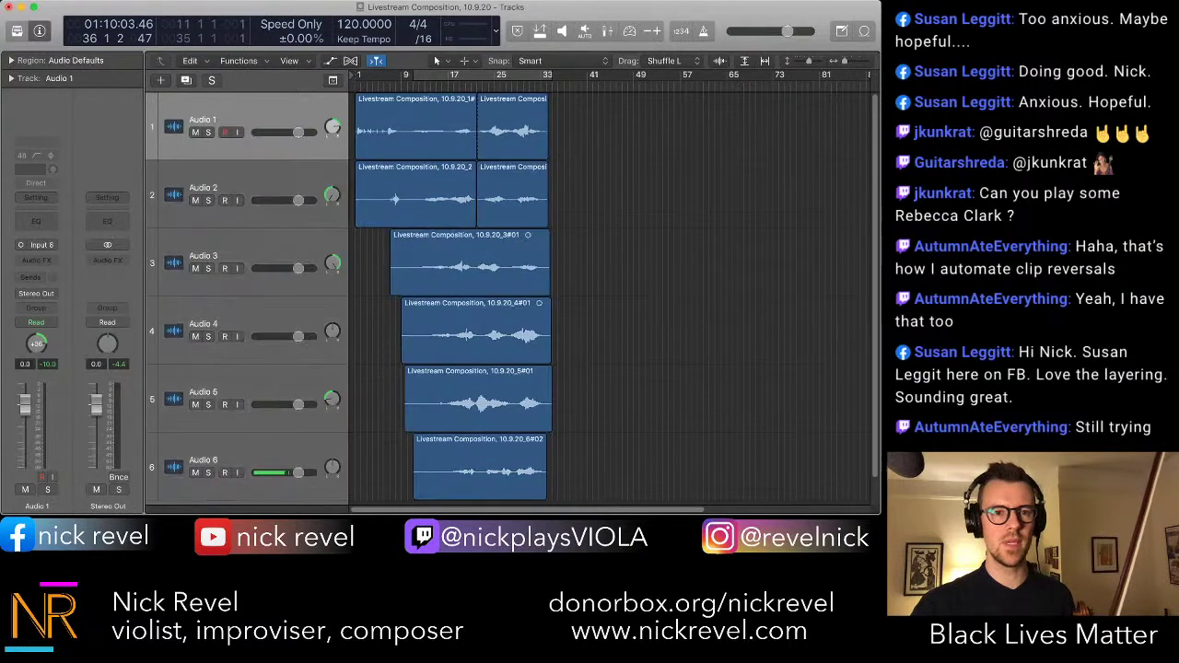
- Group all six audio tracks into a summing track stack named 1, and leave the stack expanded
scroll(516, 295, down, 1)
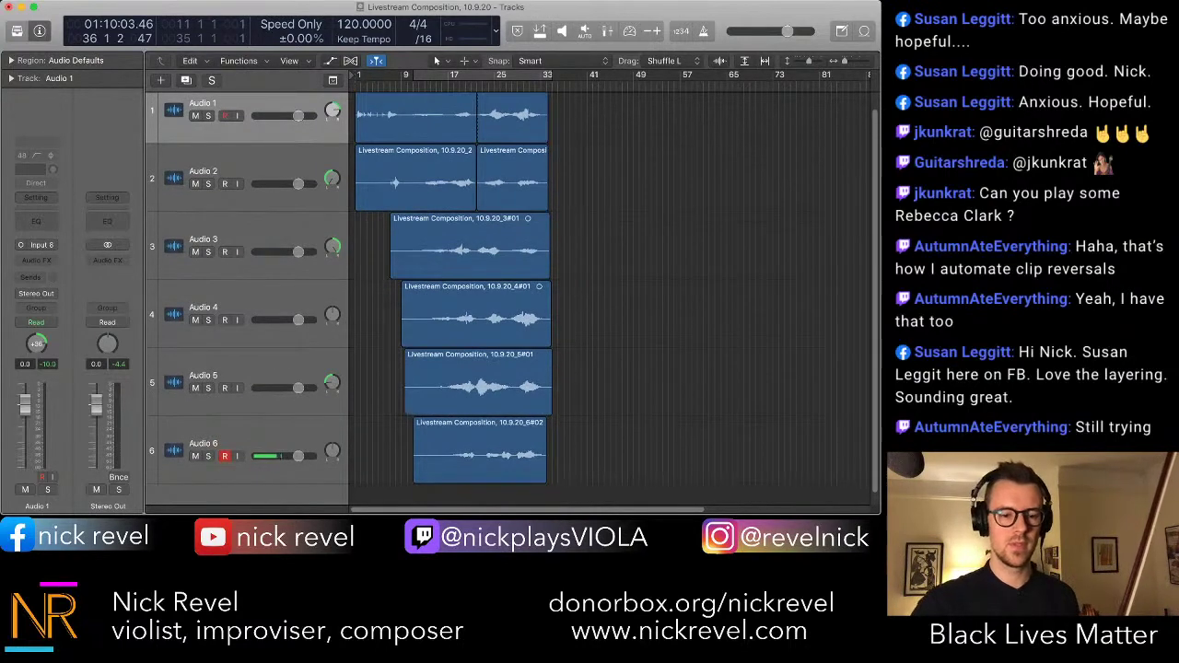
key(super+a)
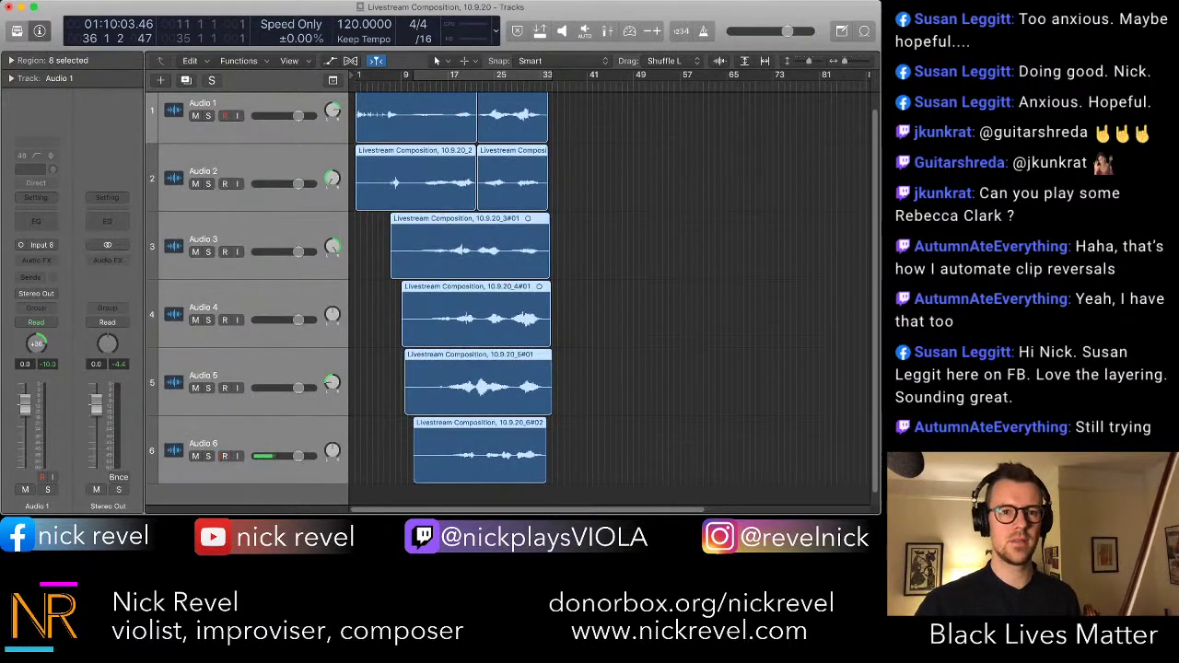
scroll(516, 295, up, 1)
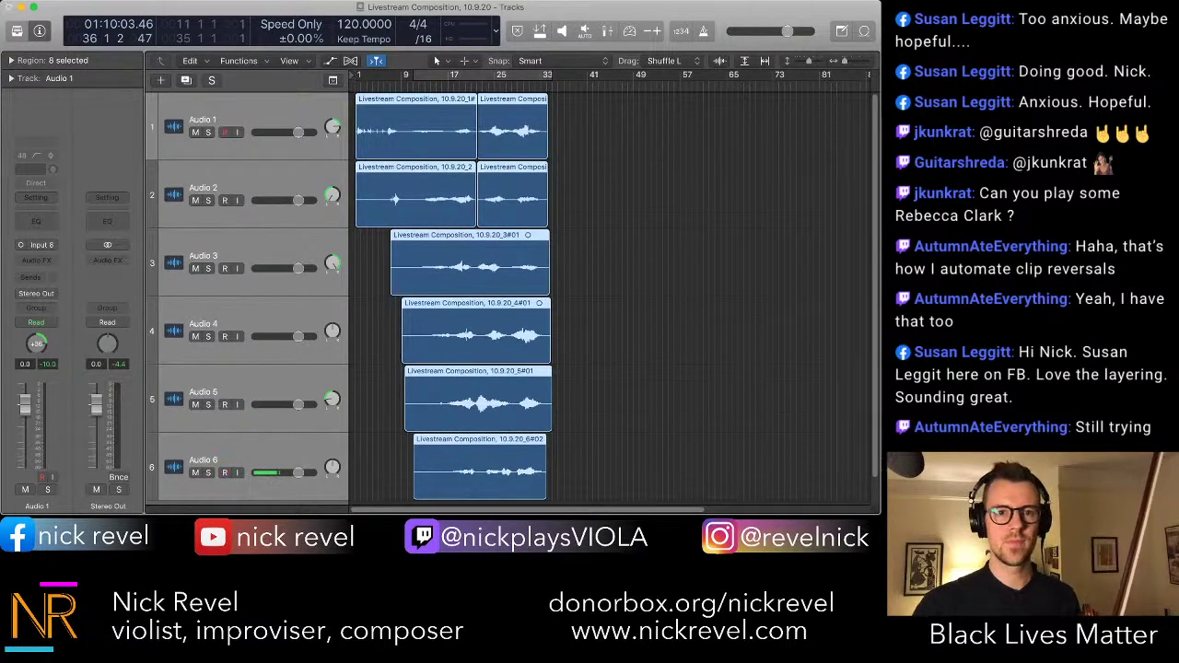
key(shift+super+d)
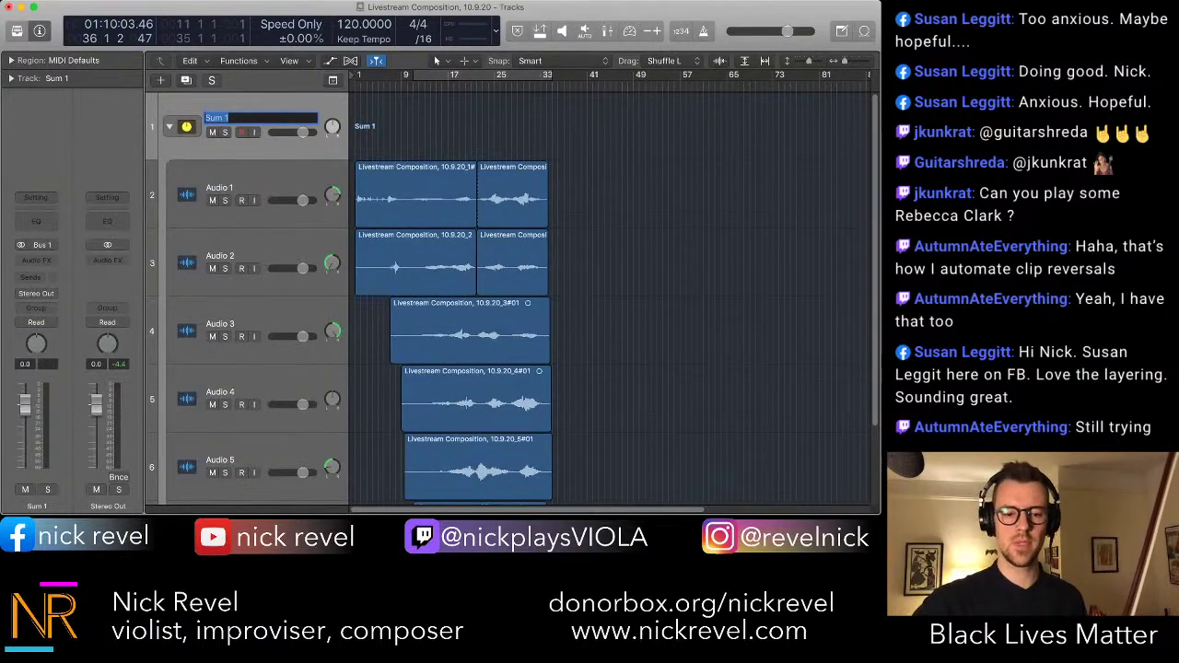
text(1)
key(Return)
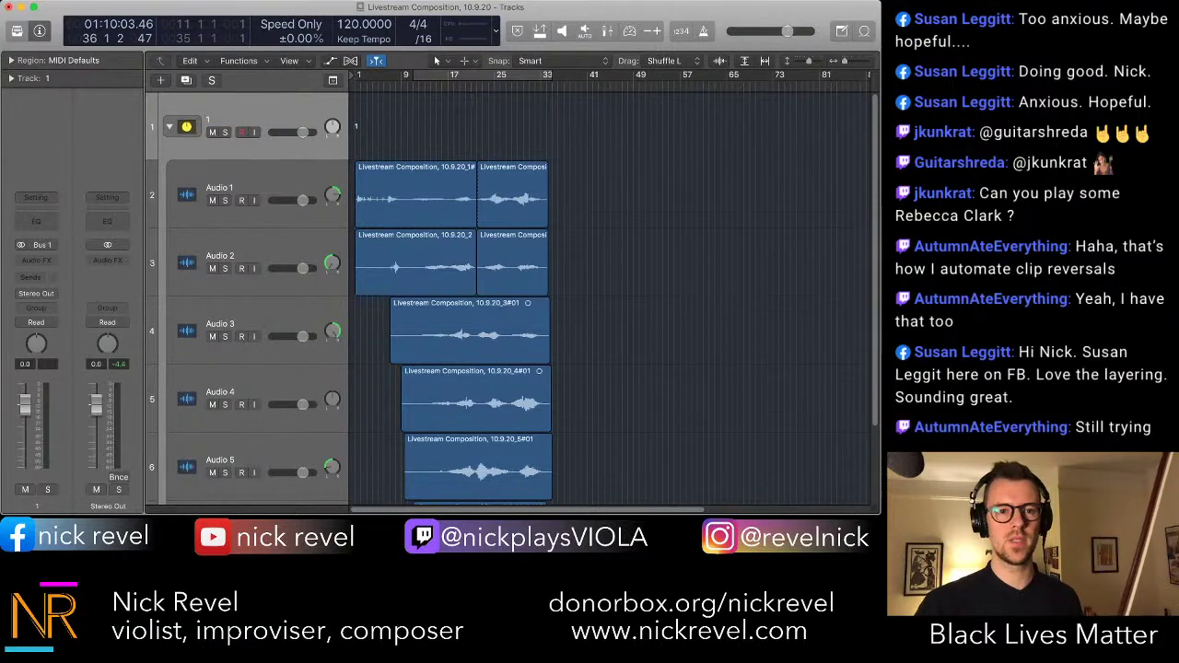
click(170, 126)
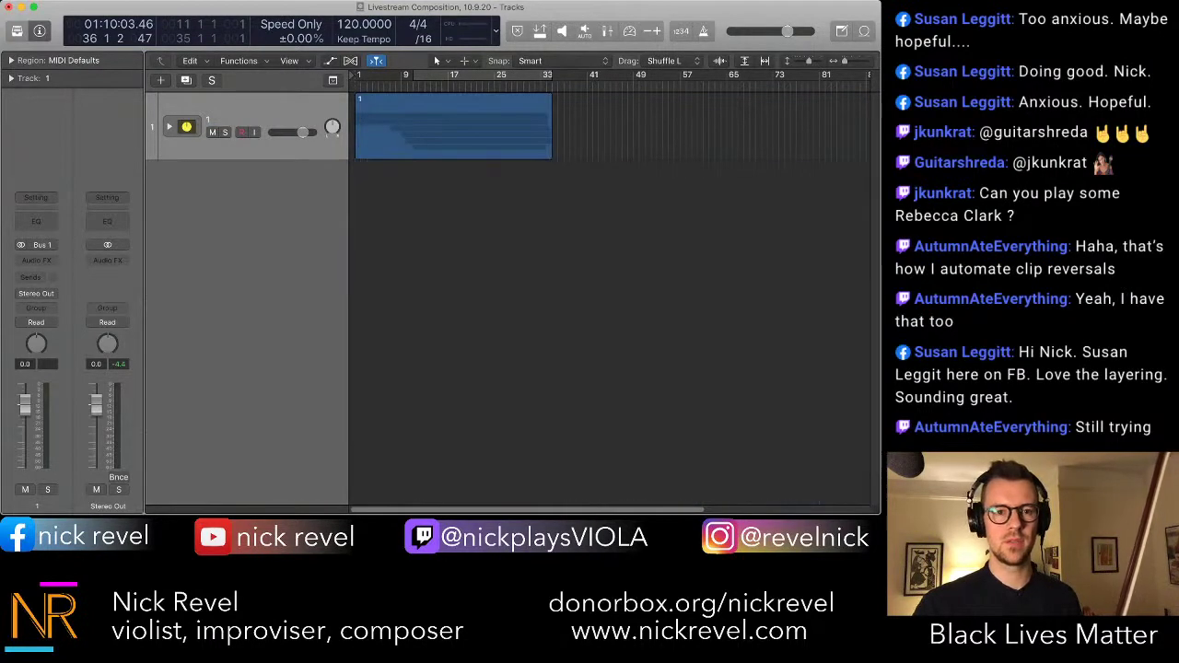
key(ctrl+Right)
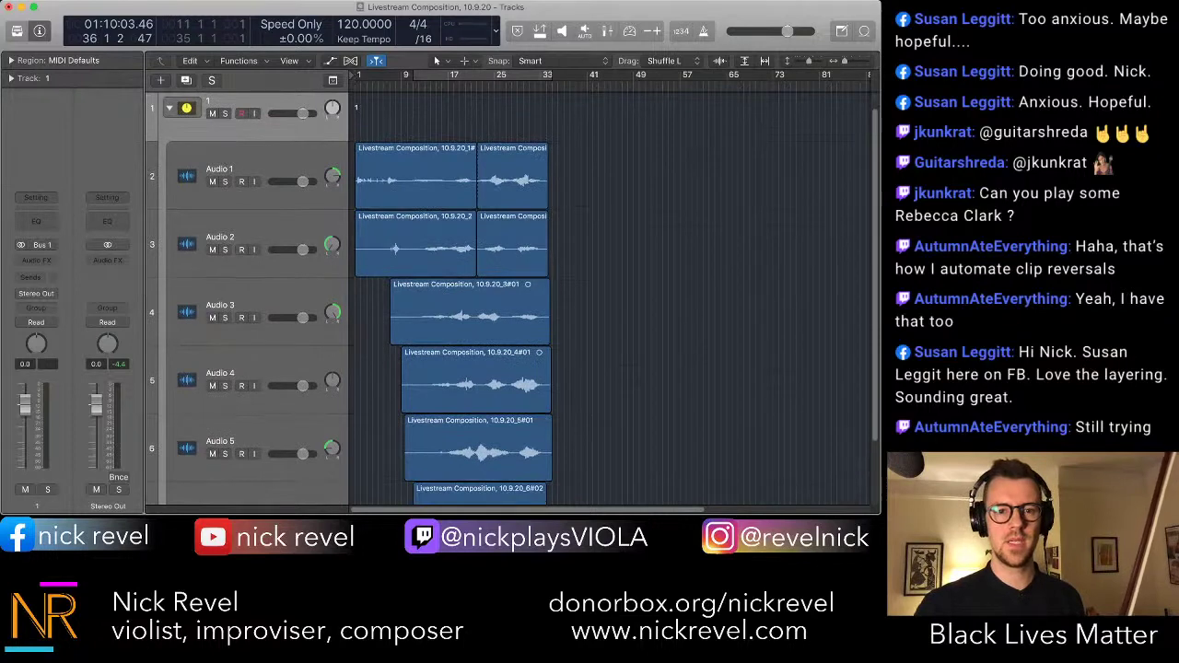
- Play the opening of the layers and split the first Audio 1 and Audio 2 regions shortly after bar 10
drag(352, 207, 356, 231)
click(354, 230)
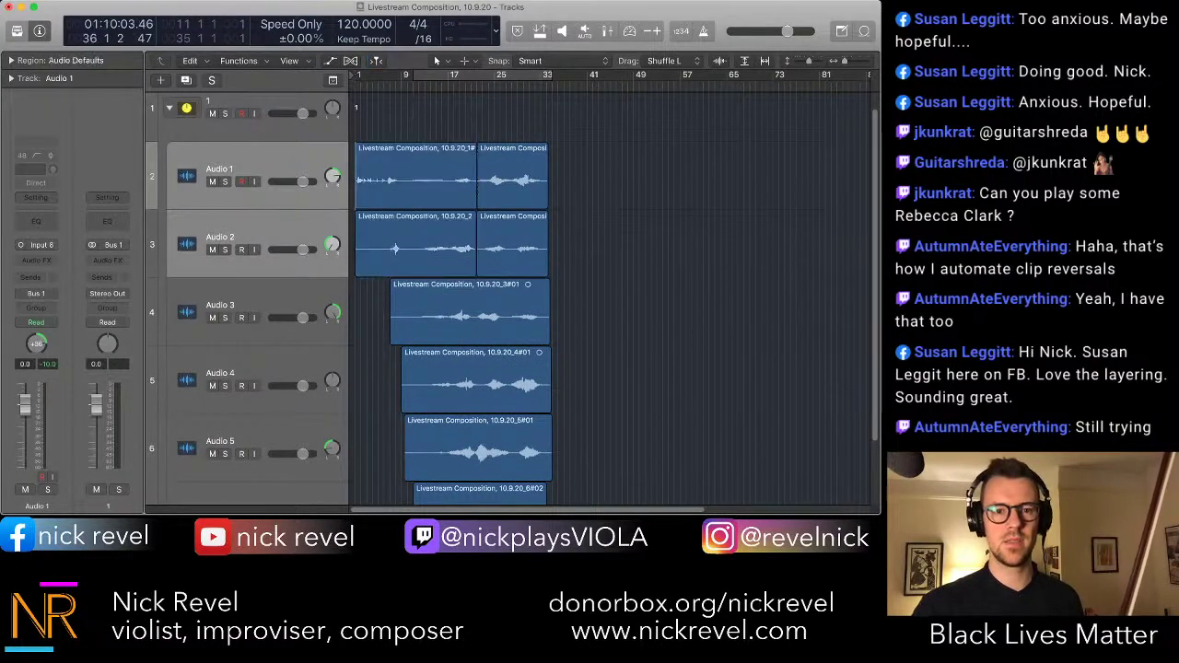
click(267, 166)
key(super+Right)
key(super+Right)
key(super+Right)
key(super+Right)
key(super+Right)
key(super+Right)
key(super+Right)
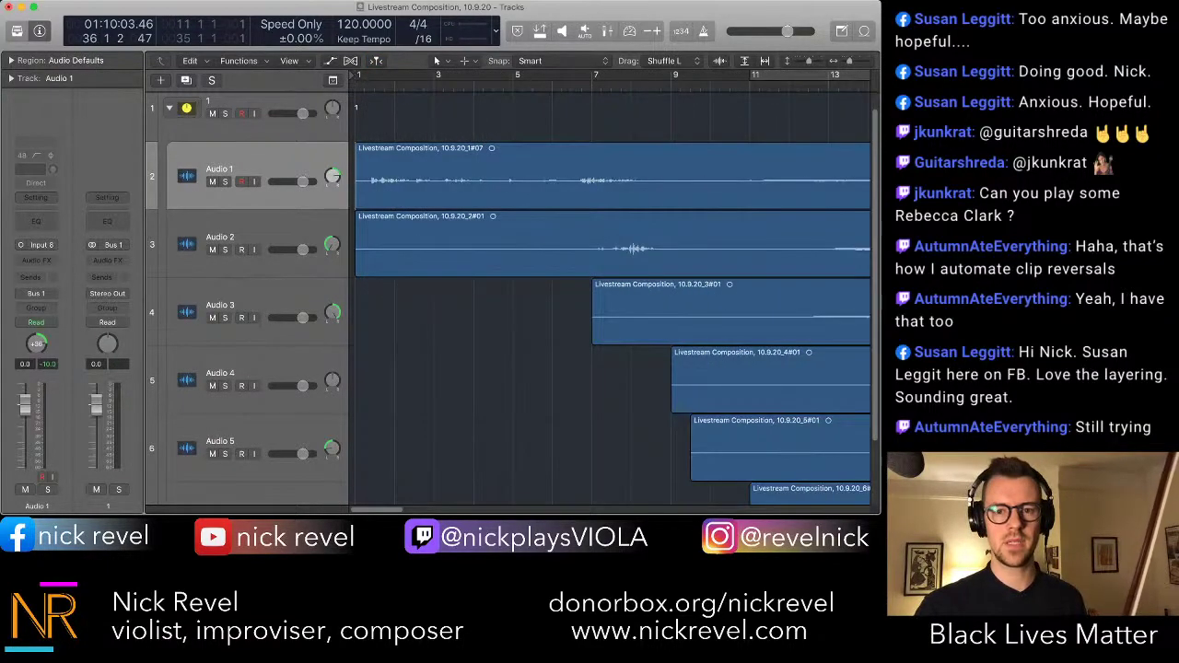
key(space)
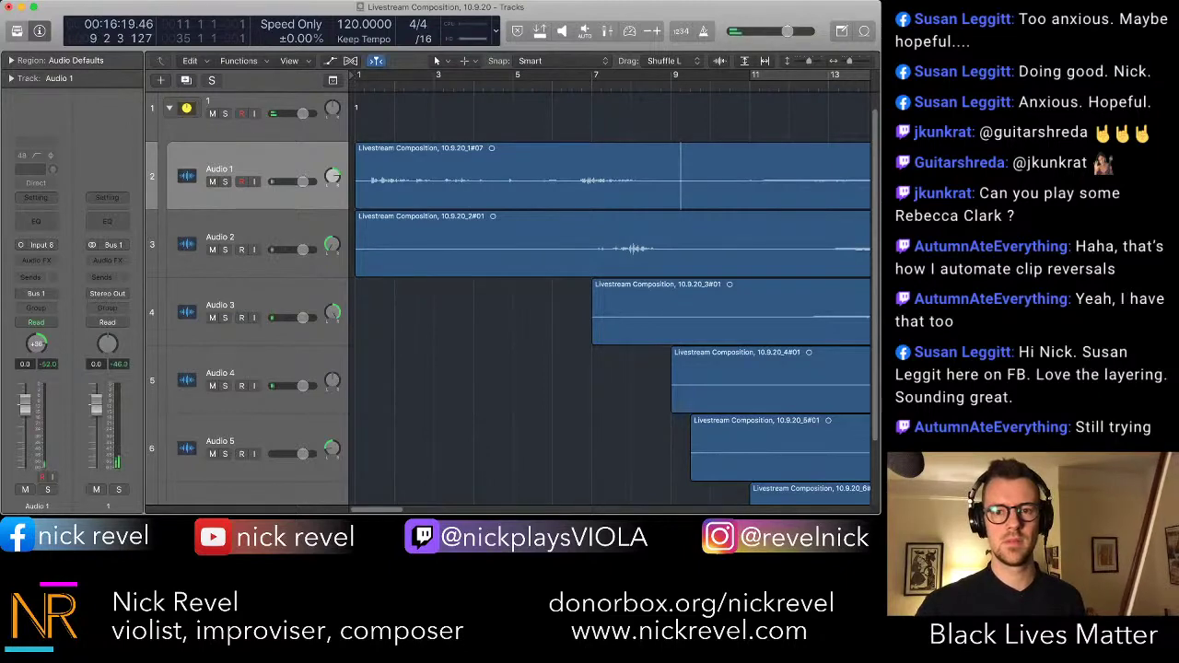
drag(534, 318, 497, 184)
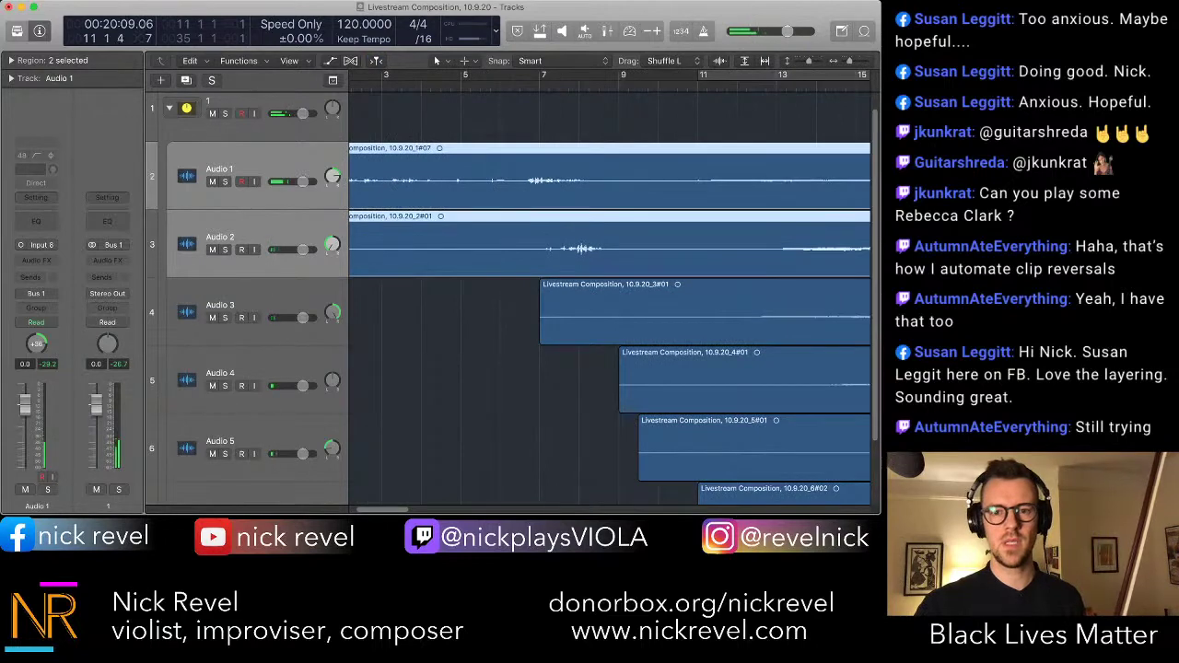
key(super+t)
- Delete the Audio 1 and Audio 2 sections before the split, with the Drag mode set to No Overlap instead of Shuffle L
key(Delete)
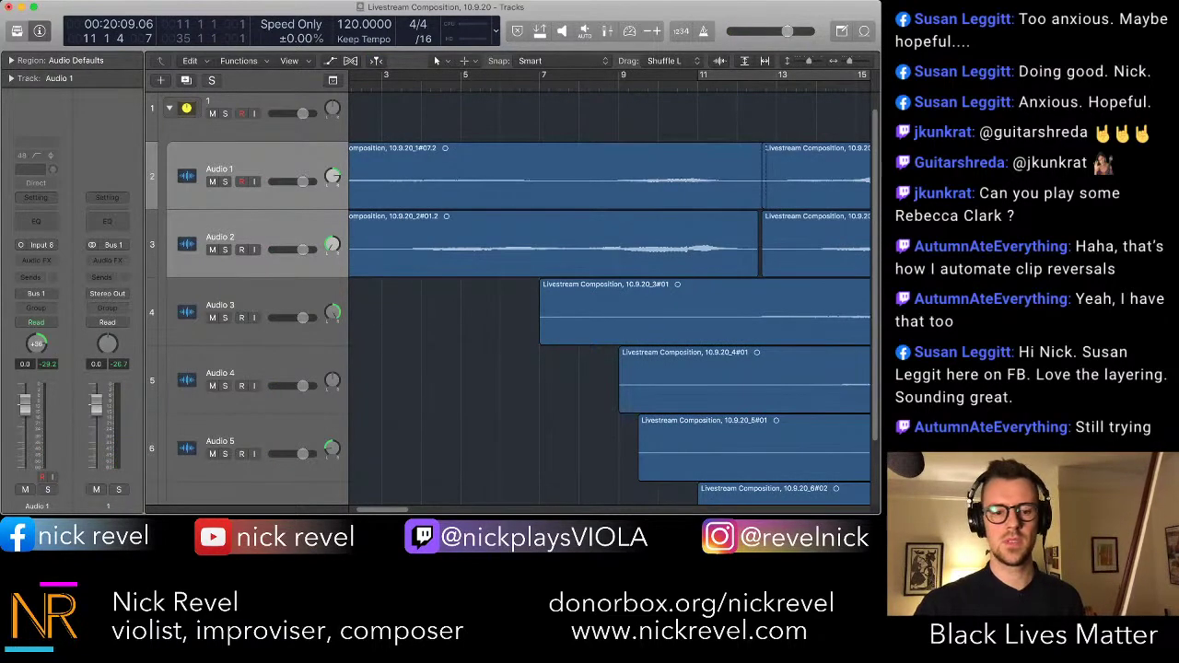
key(super+z)
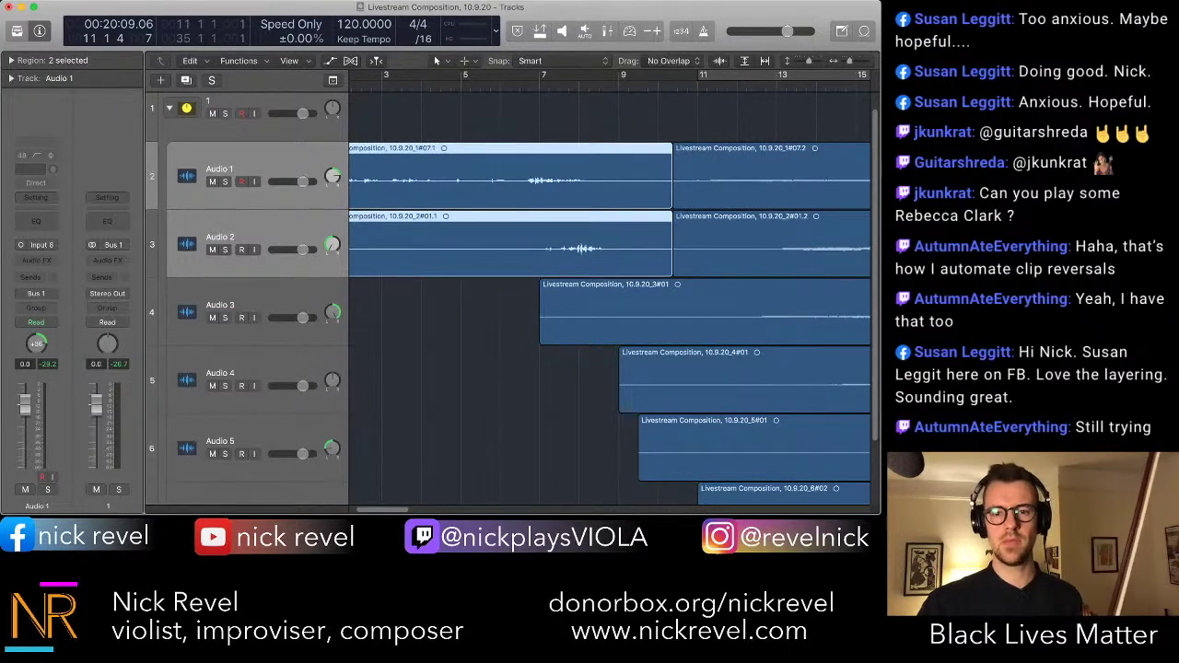
key(Delete)
- Solo Audio 3 and play it from about the middle of bar 10 to hear where its sound begins
scroll(515, 295, down, 2)
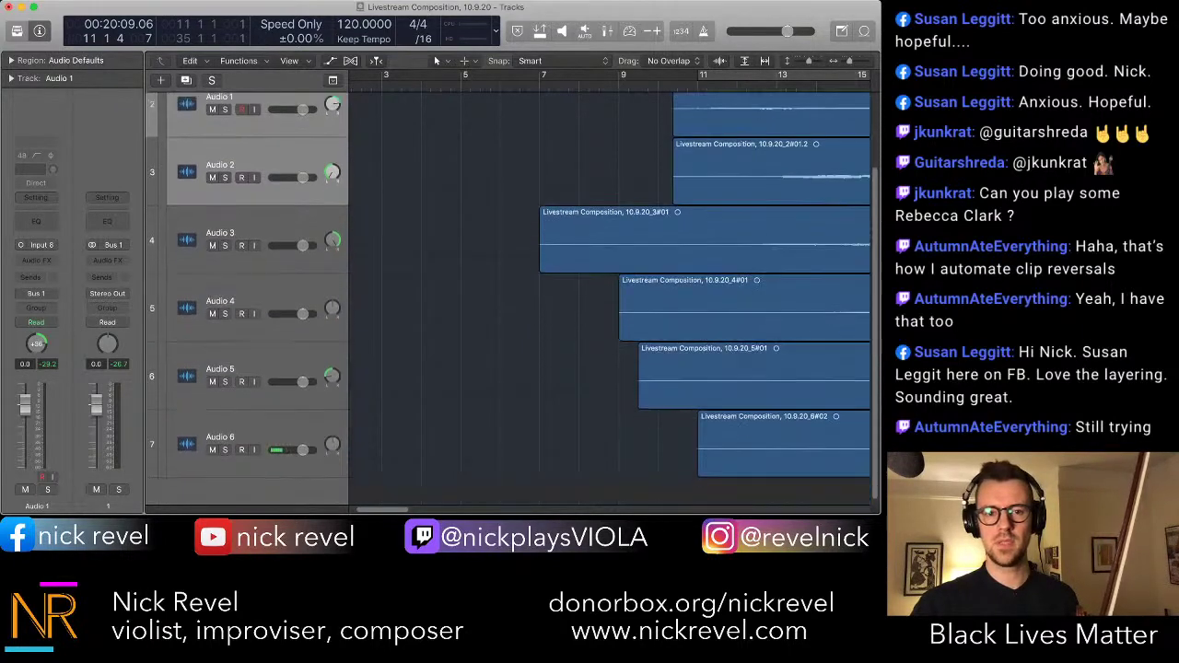
click(225, 245)
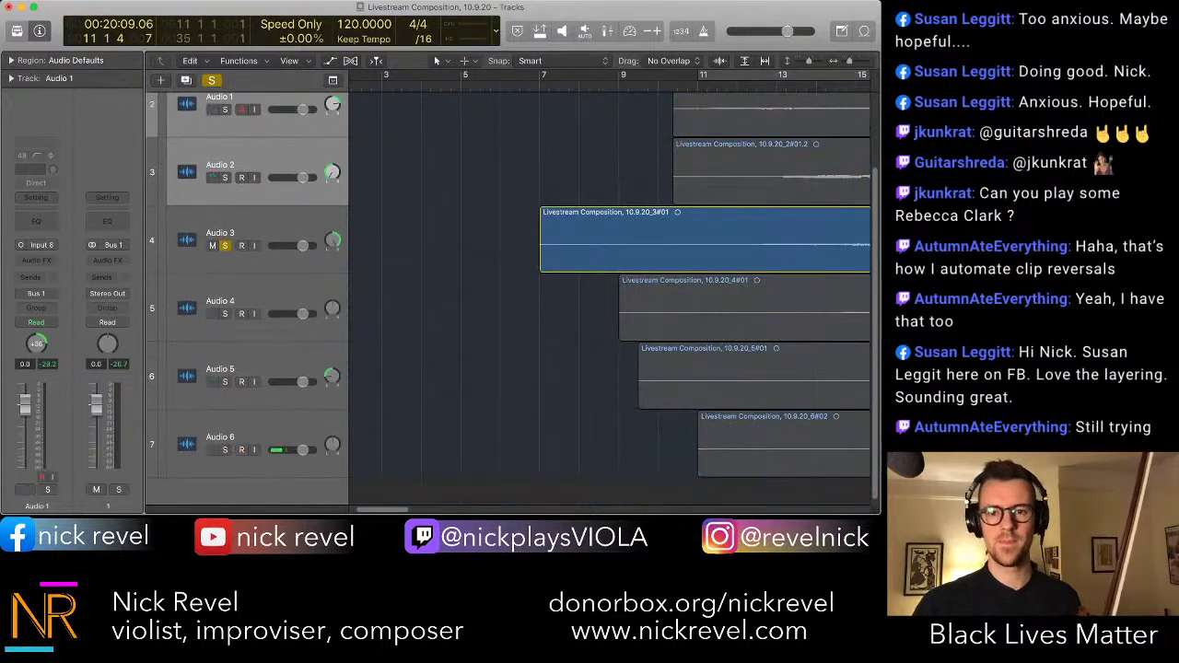
click(677, 251)
key(space)
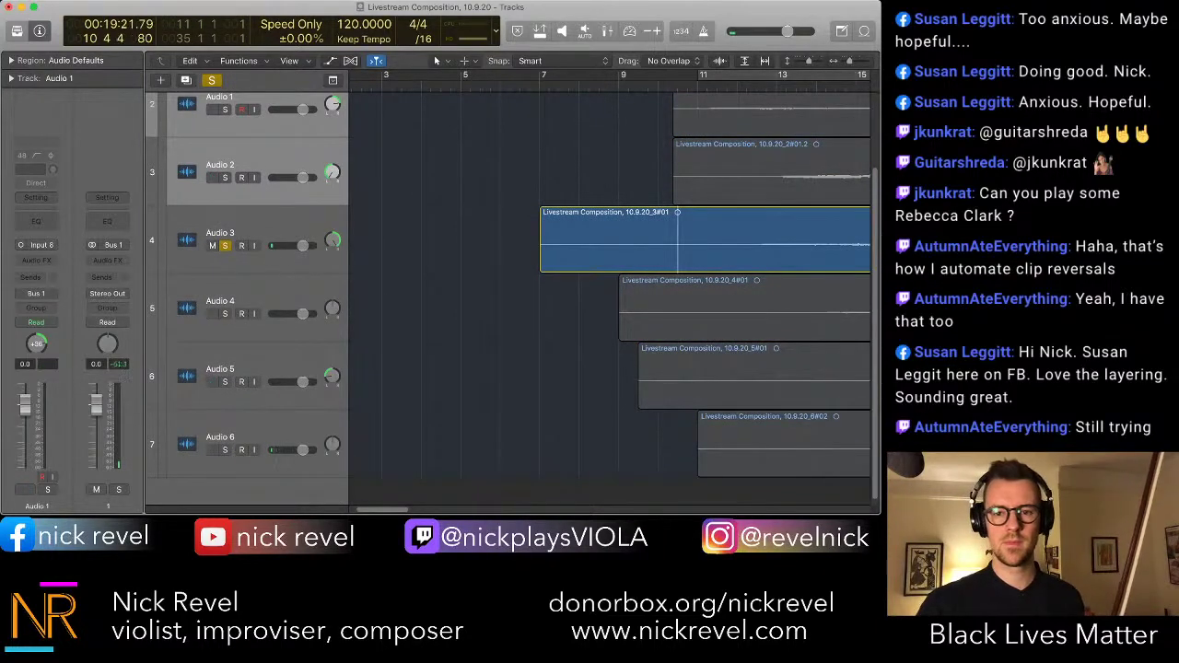
key(space)
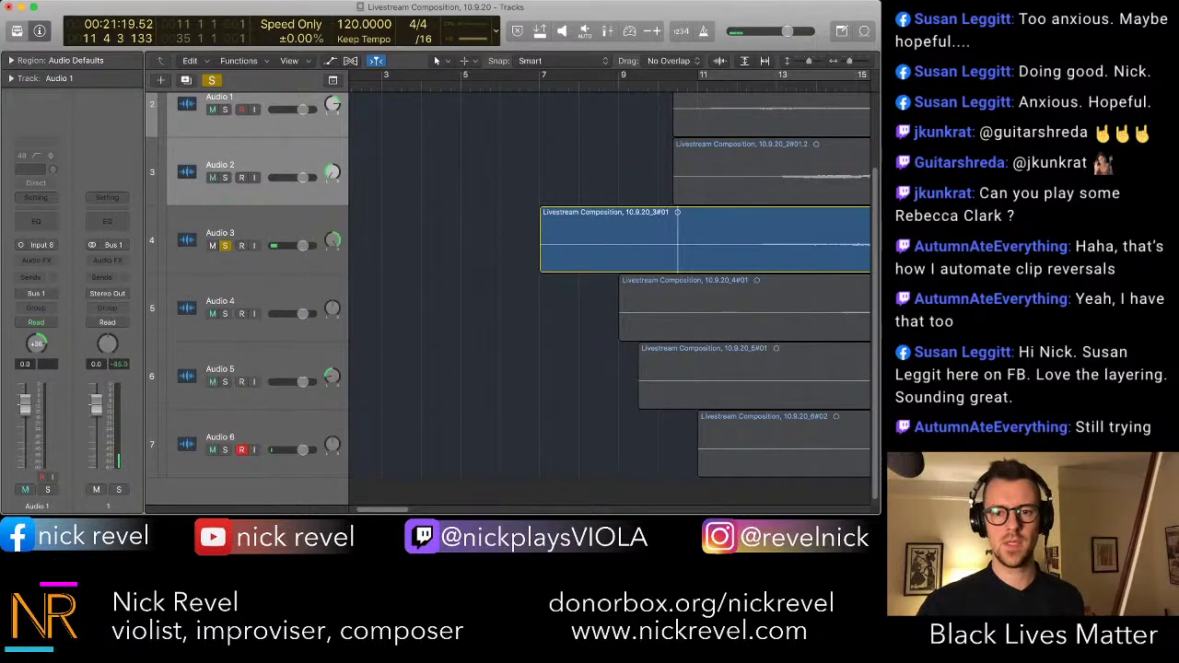
- Trim the start of the Audio 3 region to shortly after bar 11 and clear the track's solo
click(678, 249)
drag(542, 262, 714, 262)
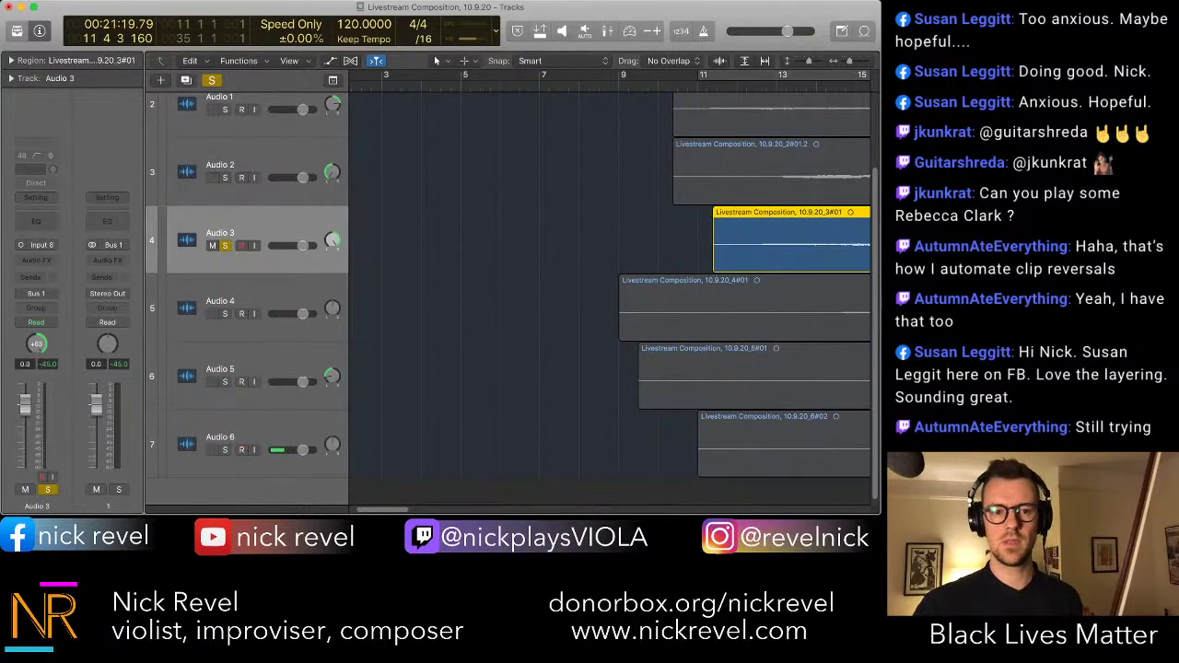
key(ctrl+s)
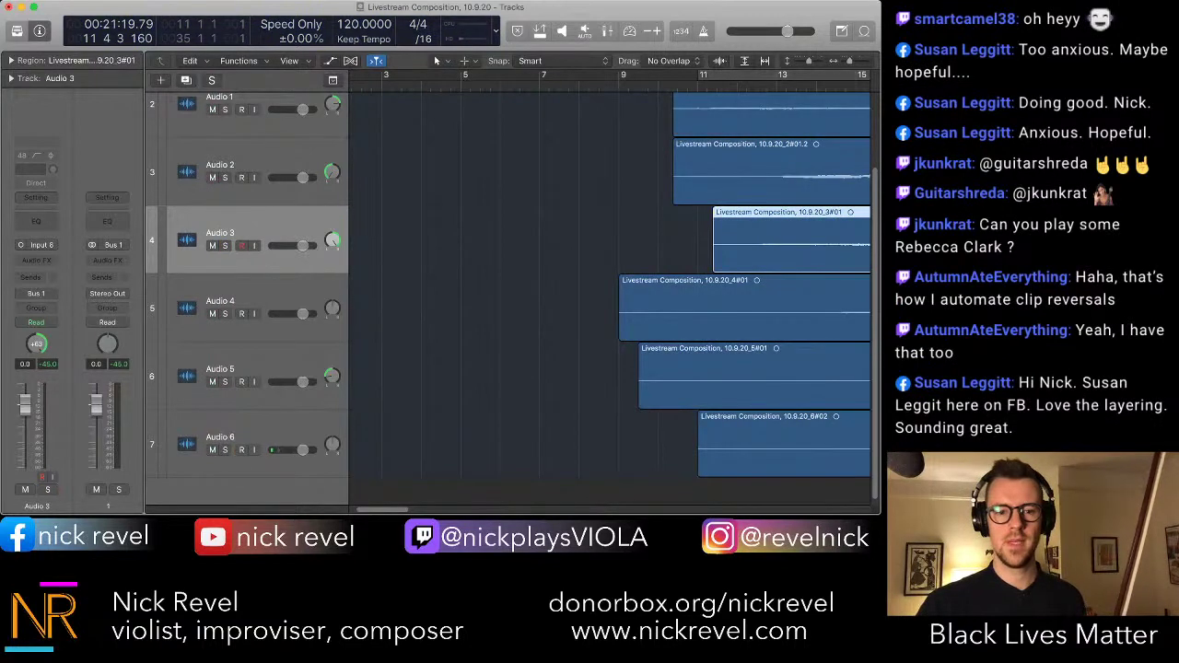
- Solo Audio 4, play it to find where its sound begins, and trim the region's start to just before bar 12
click(225, 314)
click(516, 310)
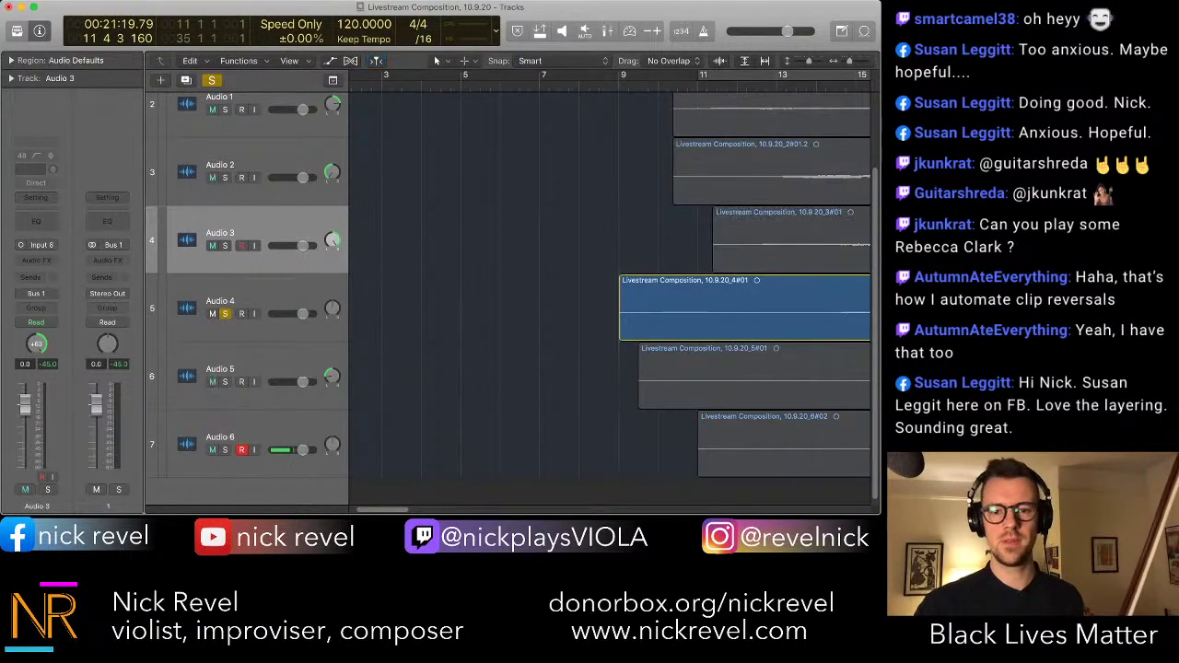
key(space)
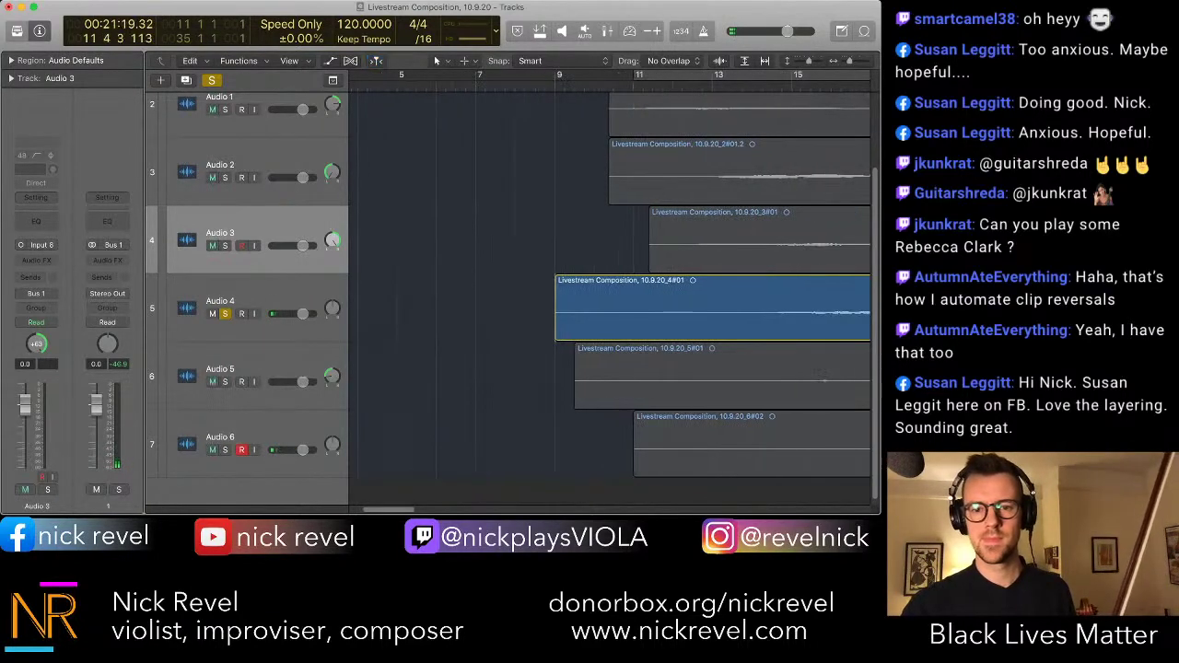
key(space)
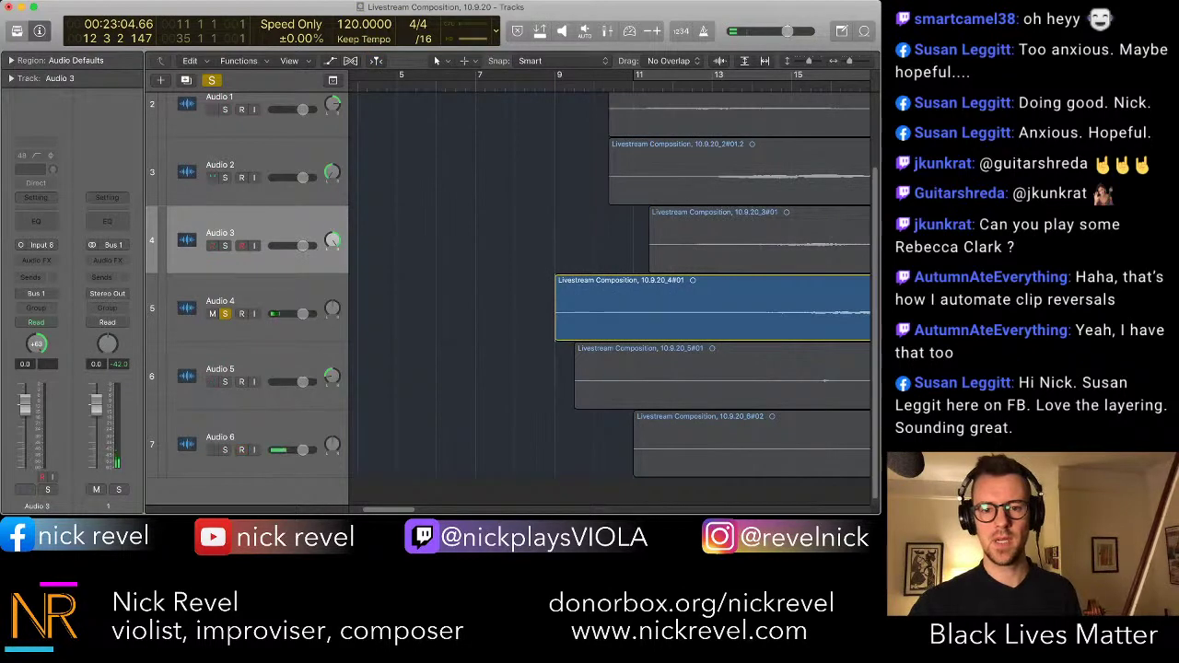
drag(556, 335, 673, 334)
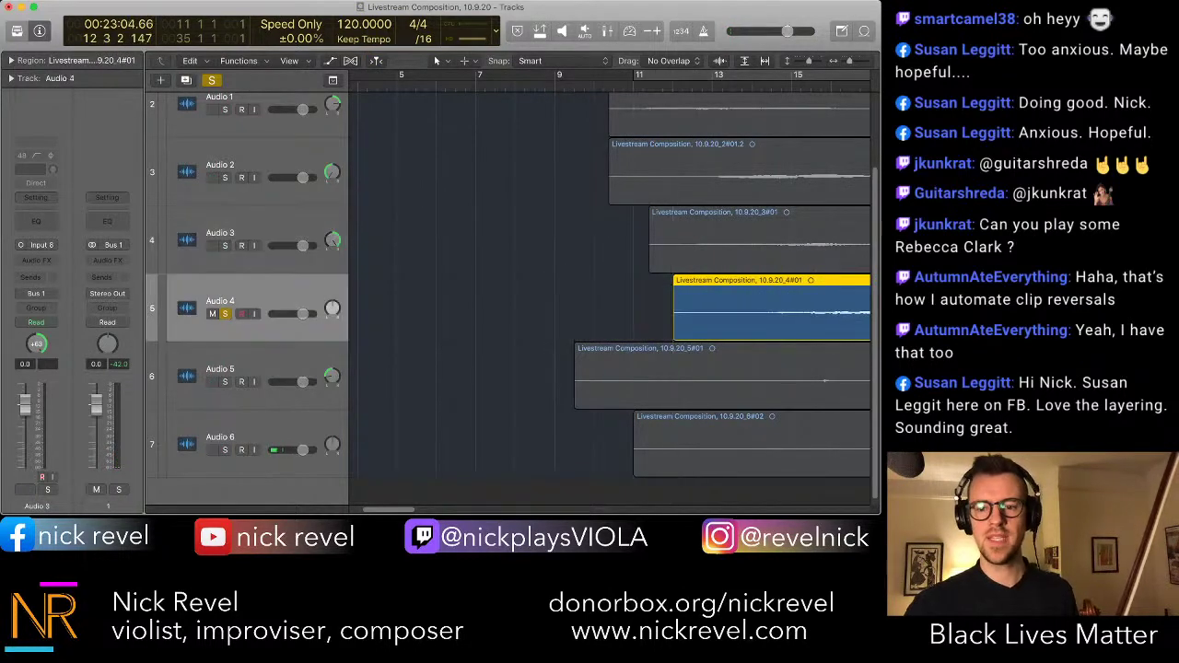
scroll(607, 304, down, 1)
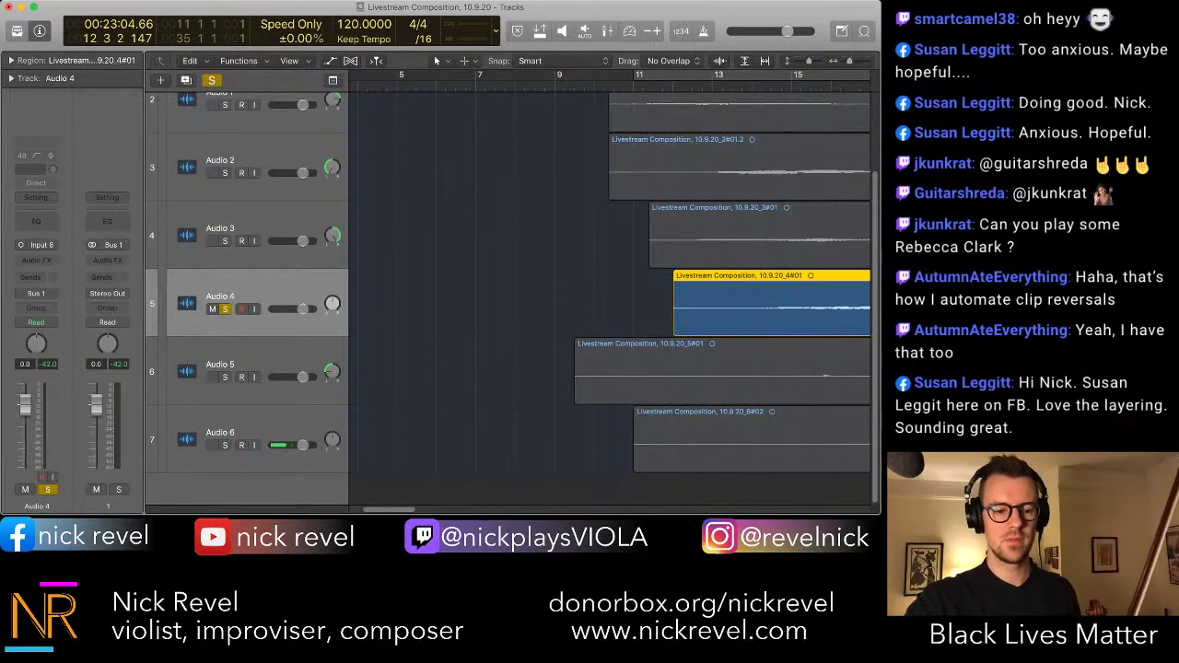
key(z)
key(z)
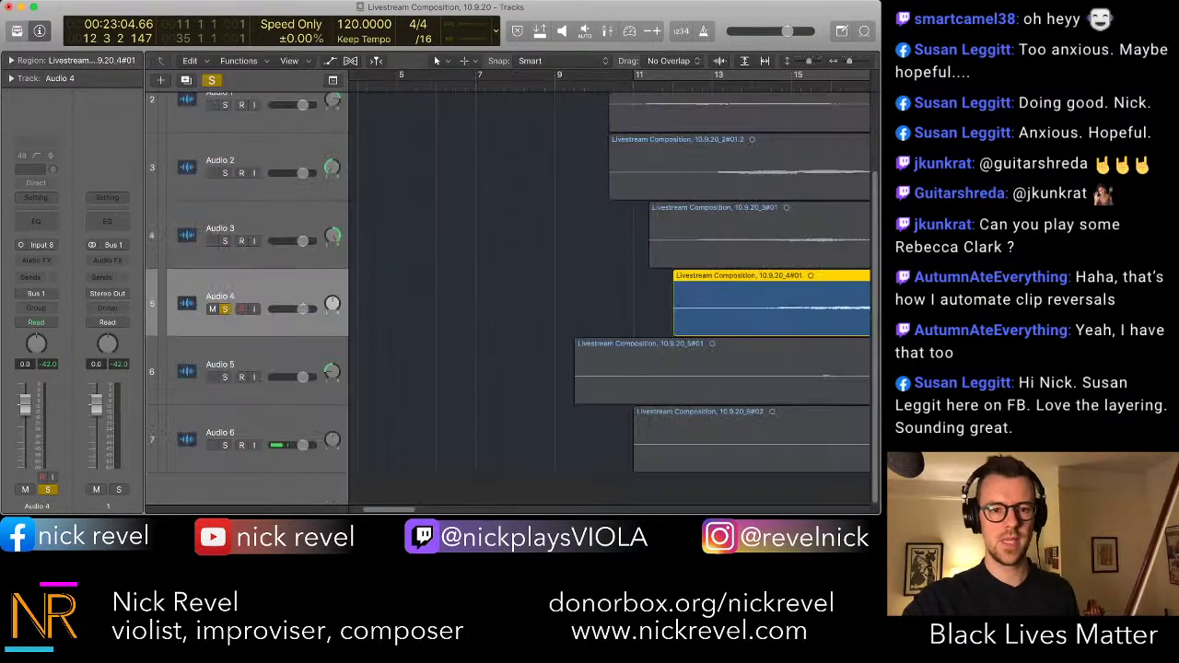
- Solo only Audio 5, play it, and trim the start of its region to shortly after bar 15
alt+click(225, 377)
super+click(663, 372)
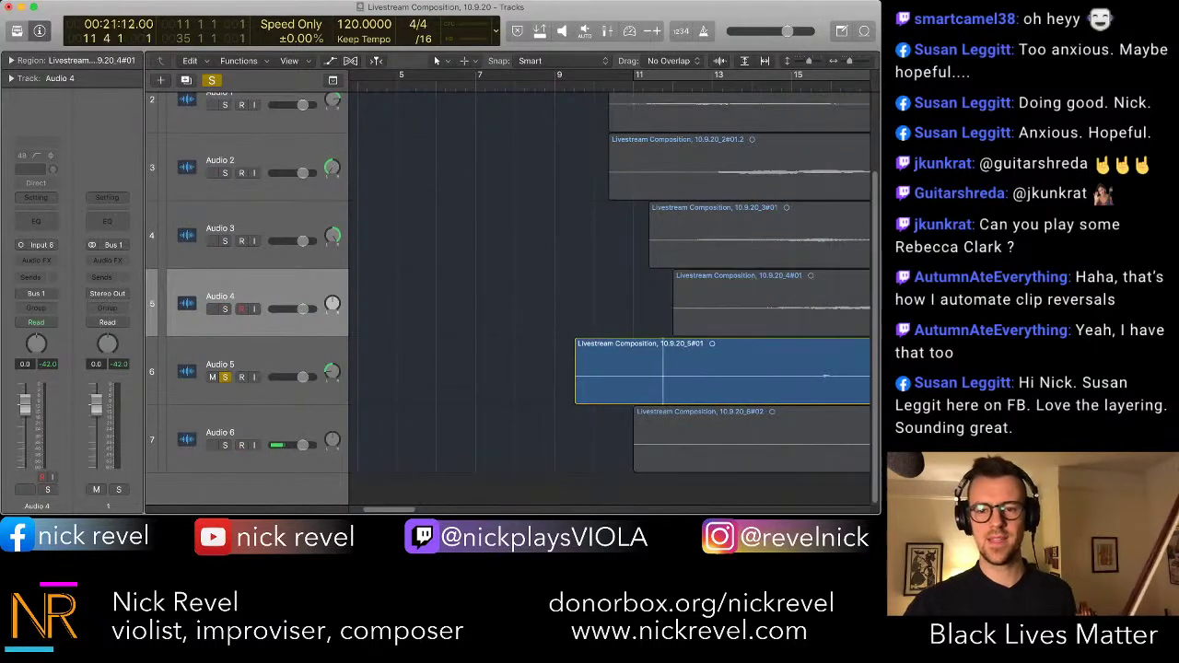
key(space)
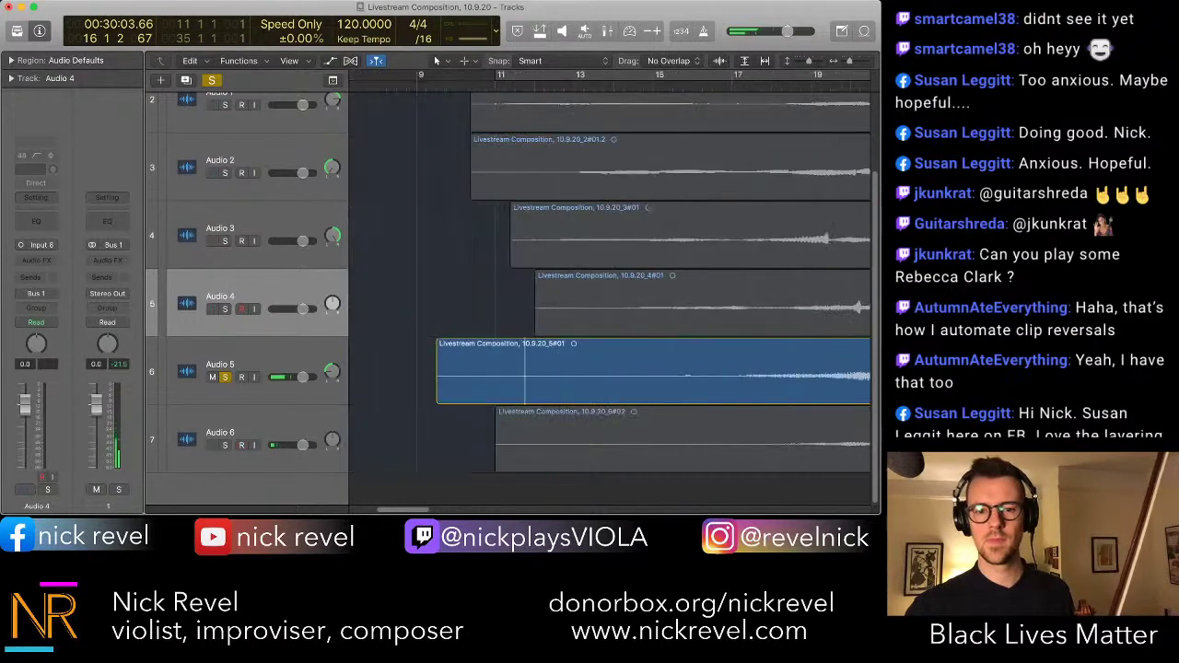
drag(439, 392, 674, 392)
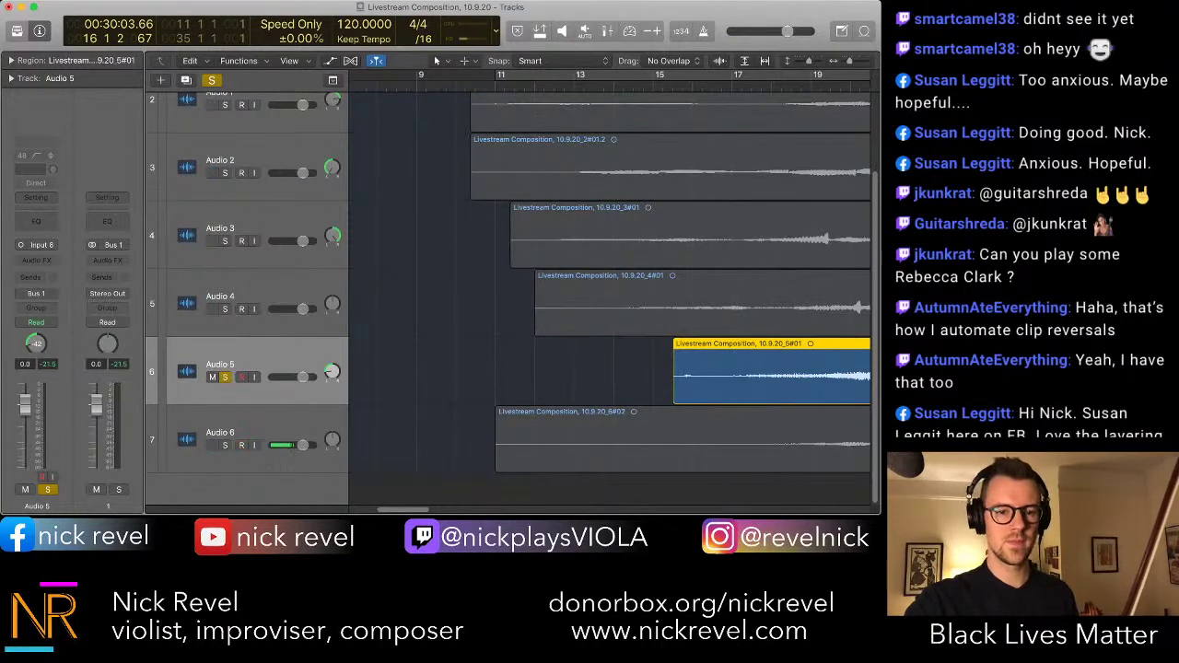
- Solo only Audio 6, play it, and trim the start of its region to about the middle of bar 15
alt+click(224, 445)
super+click(486, 442)
key(space)
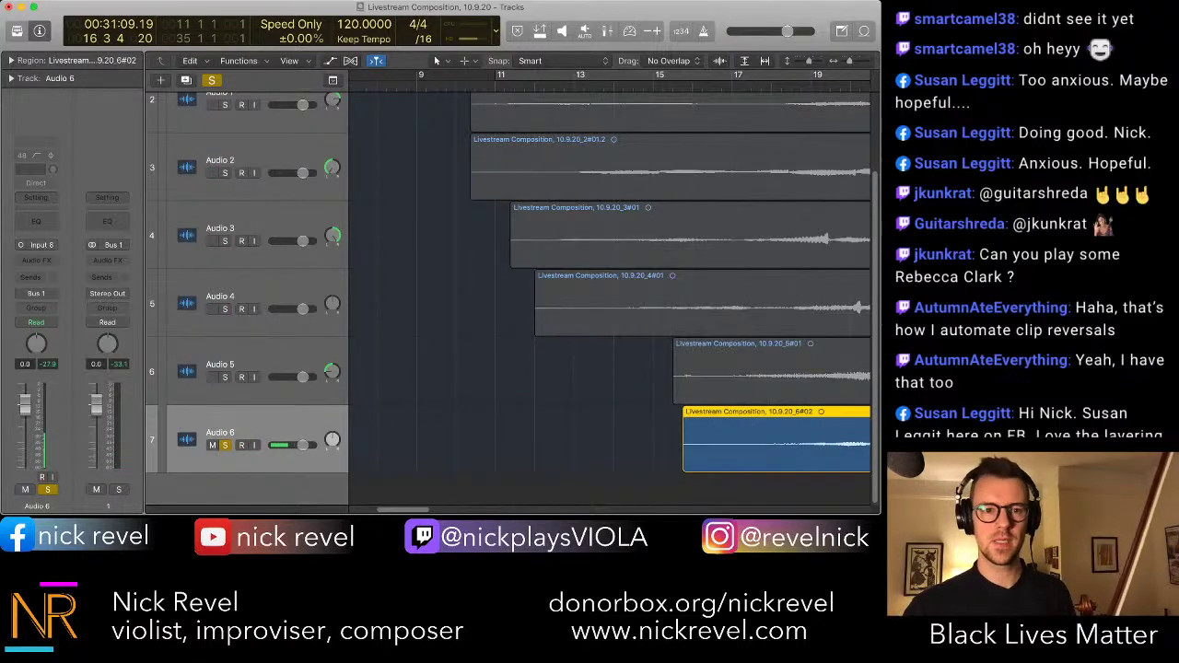
- Collapse stack 1, add a Channel EQ to it, and roll off its lows and highs while playing the stack
scroll(516, 294, up, 3)
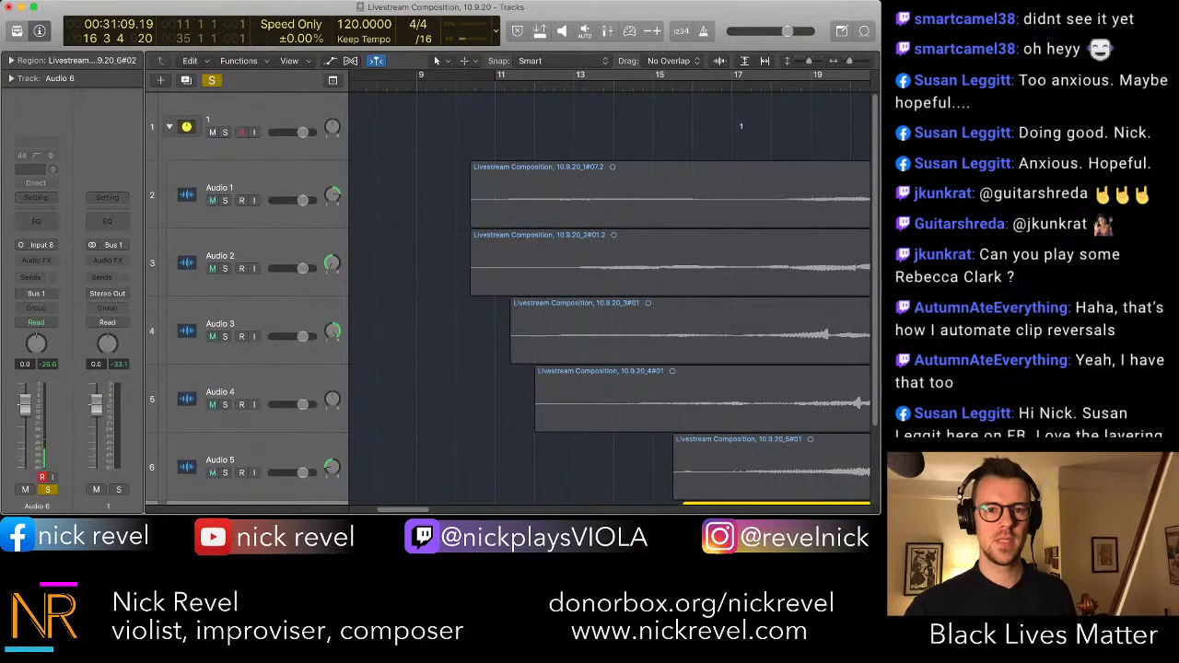
click(169, 126)
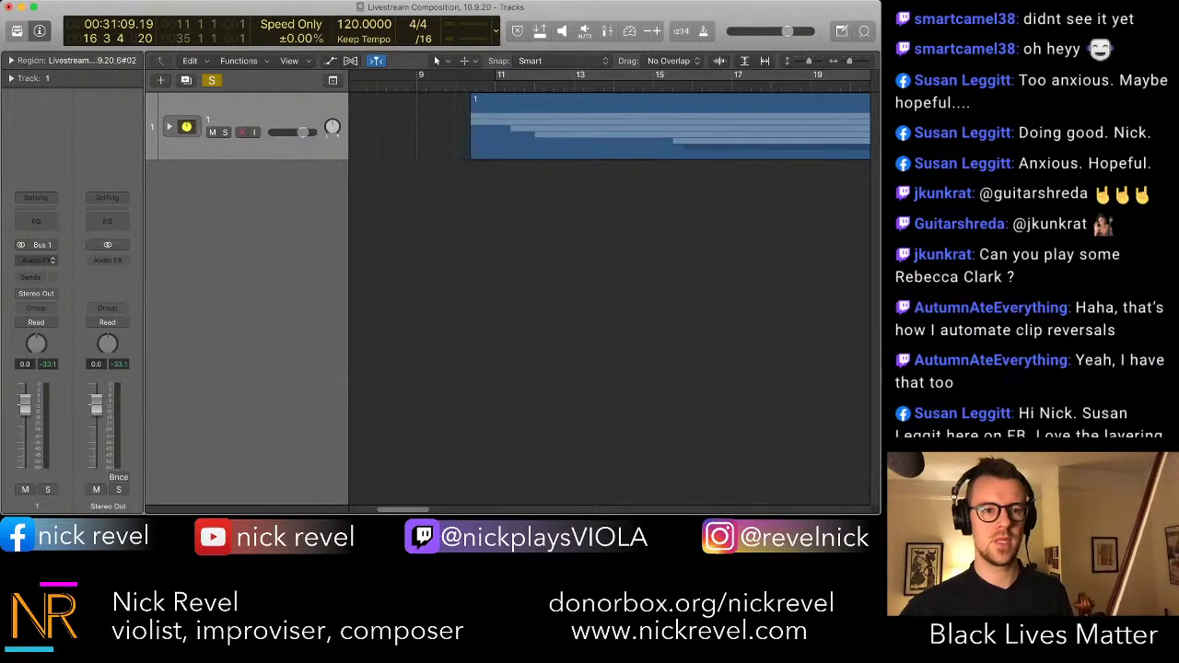
click(109, 257)
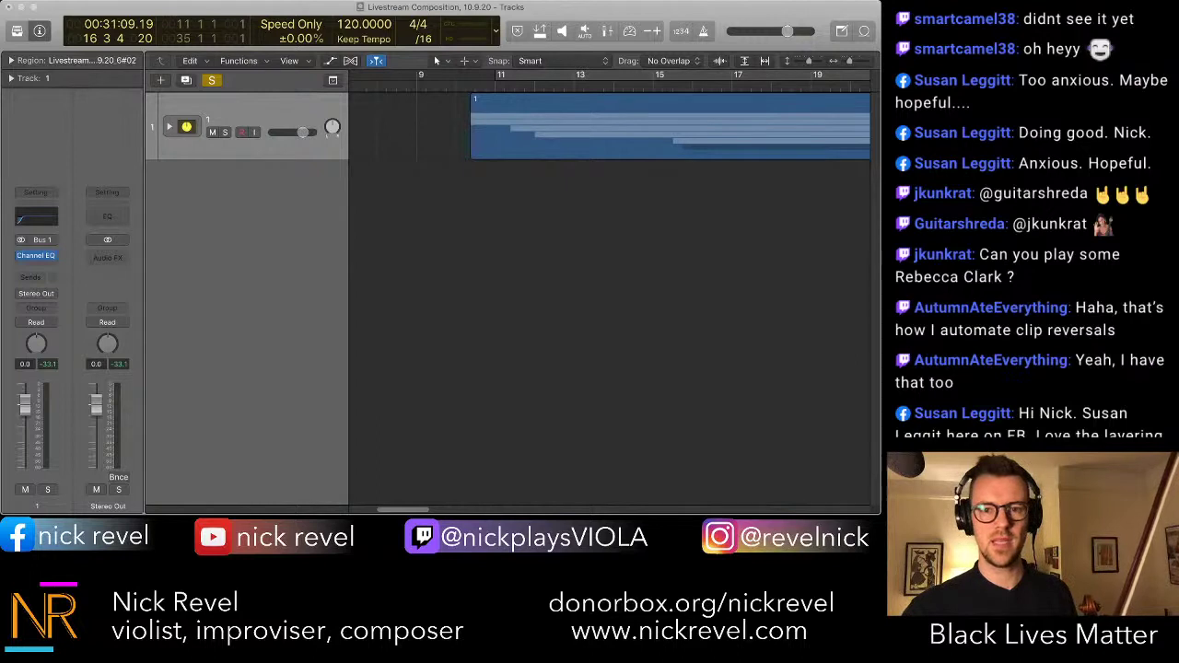
click(595, 86)
key(space)
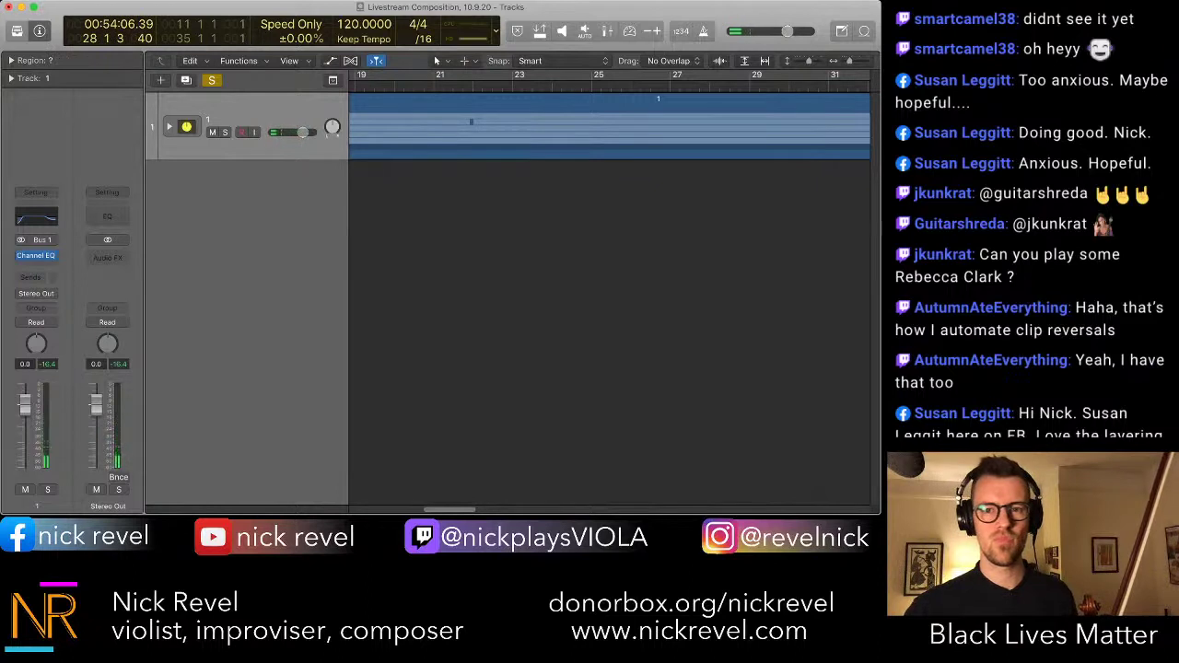
- Duplicate summing stack 1 with its tracks but without regions, and name the new stack 2
key(super+Left)
key(super+Left)
key(super+Left)
key(super+Left)
key(super+Left)
key(super+Left)
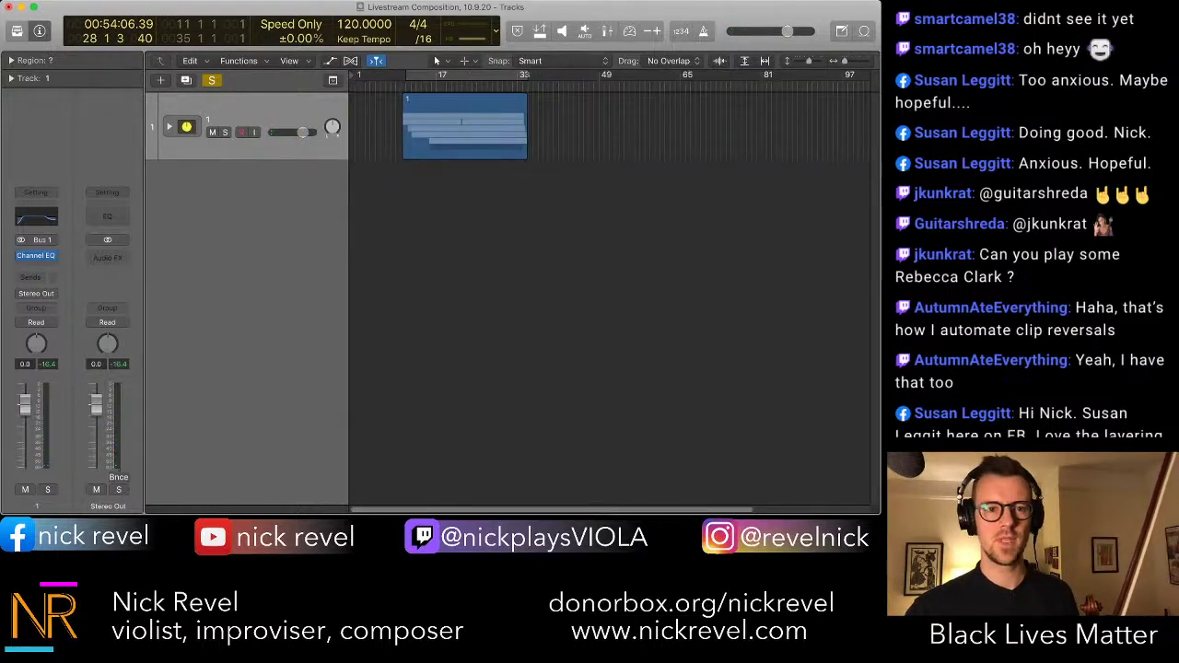
key(super+a)
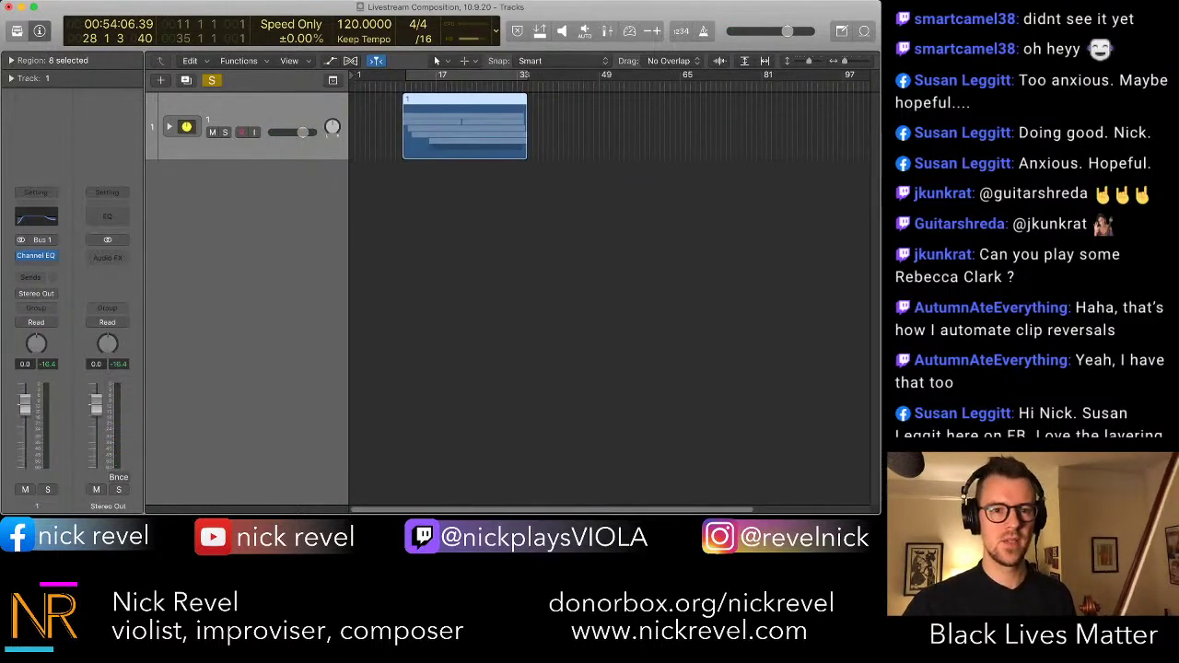
key(super+d)
key(shift+Return)
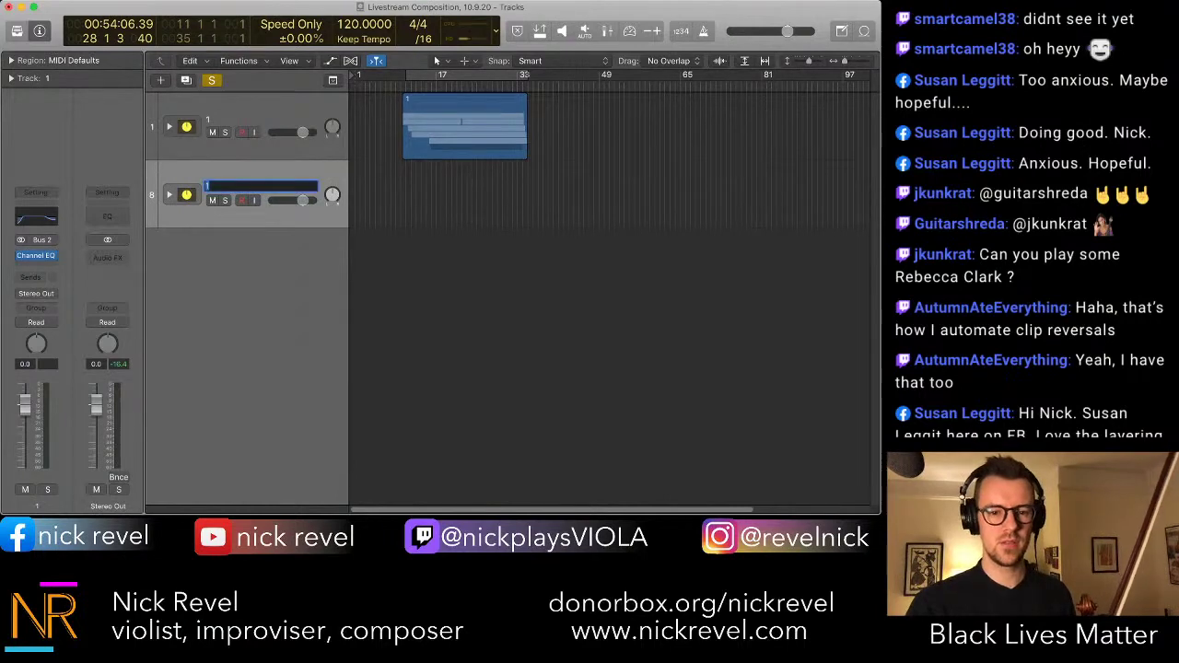
text(2)
key(Return)
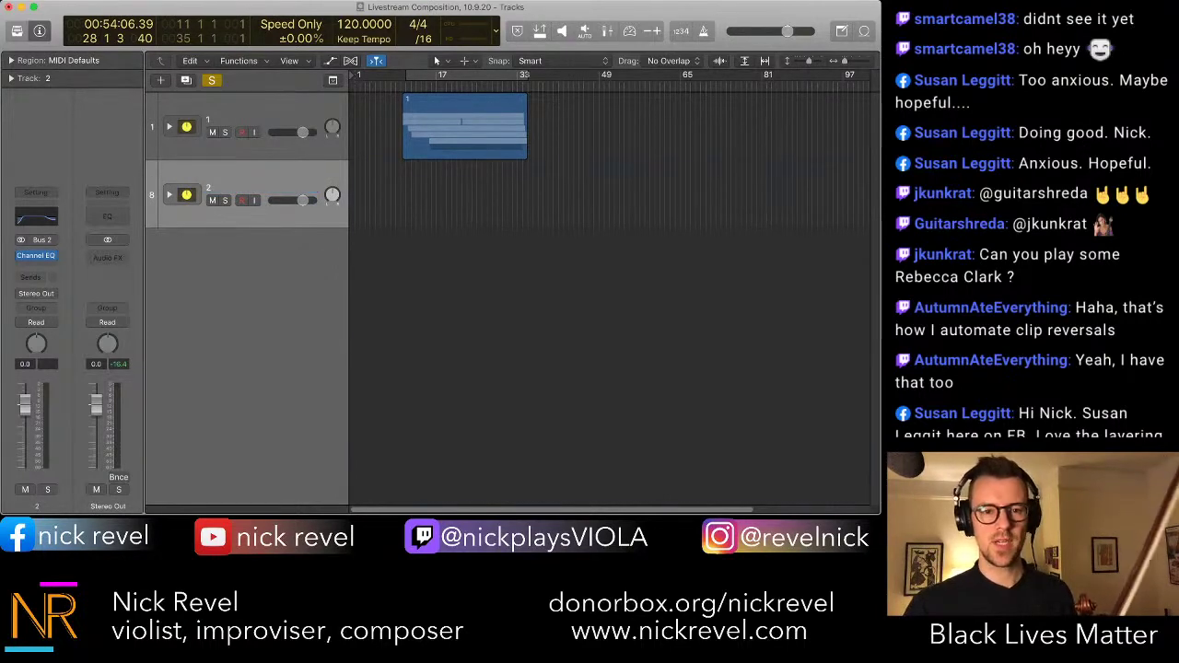
- Expand stack 2 to show its audio tracks and turn off the project's active solo
key(ctrl+super+Right)
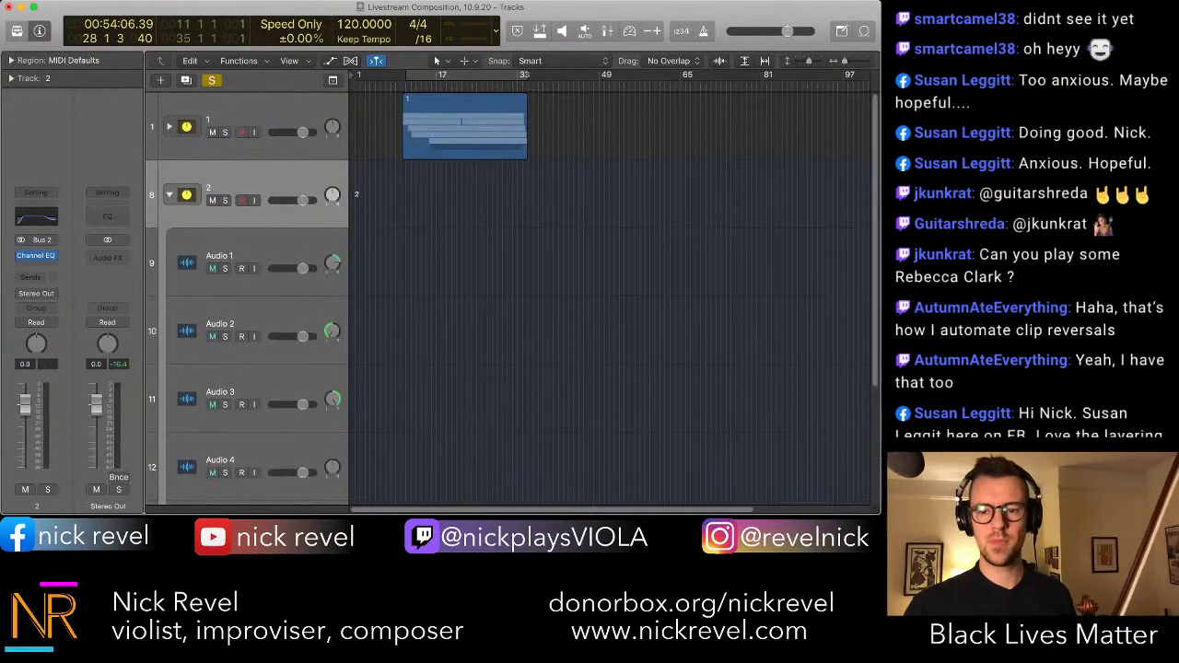
scroll(610, 294, up, 6)
scroll(610, 295, left, 4)
scroll(610, 294, down, 2)
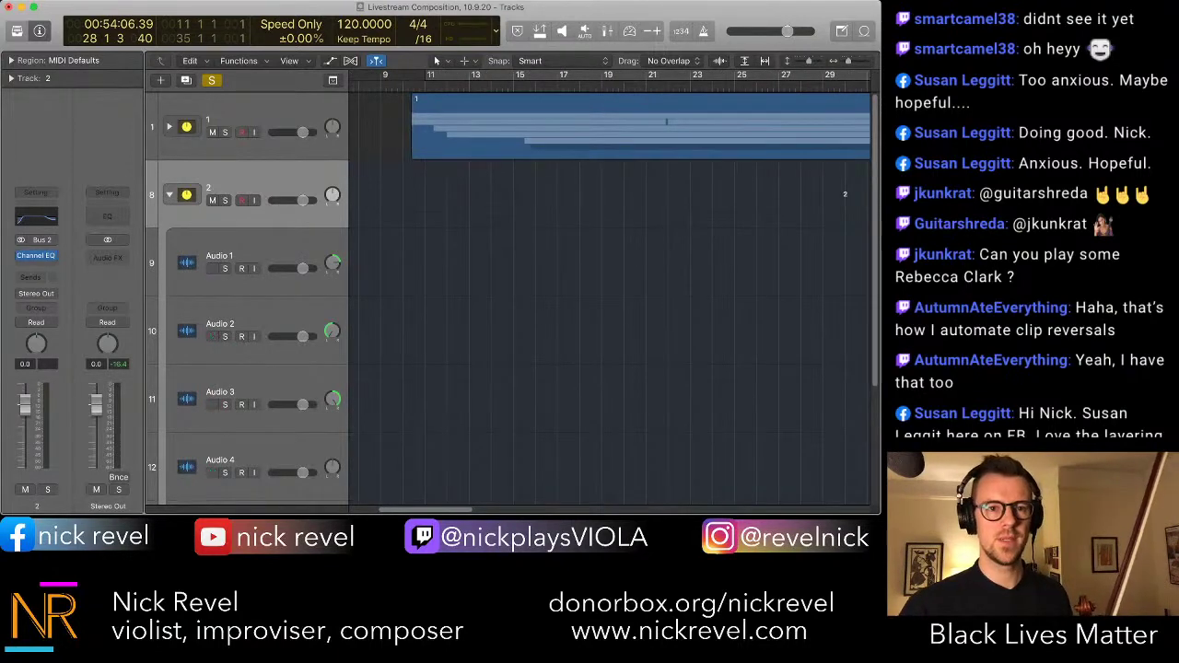
key(ctrl+s)
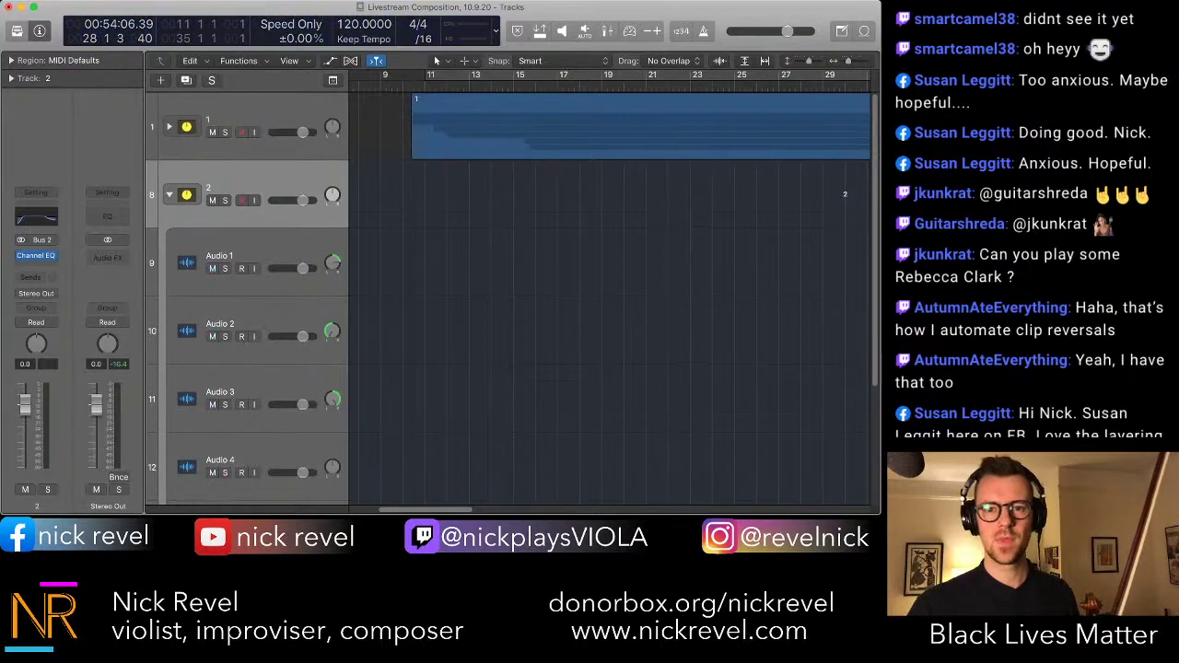
key(super+Left)
scroll(610, 295, right, 3)
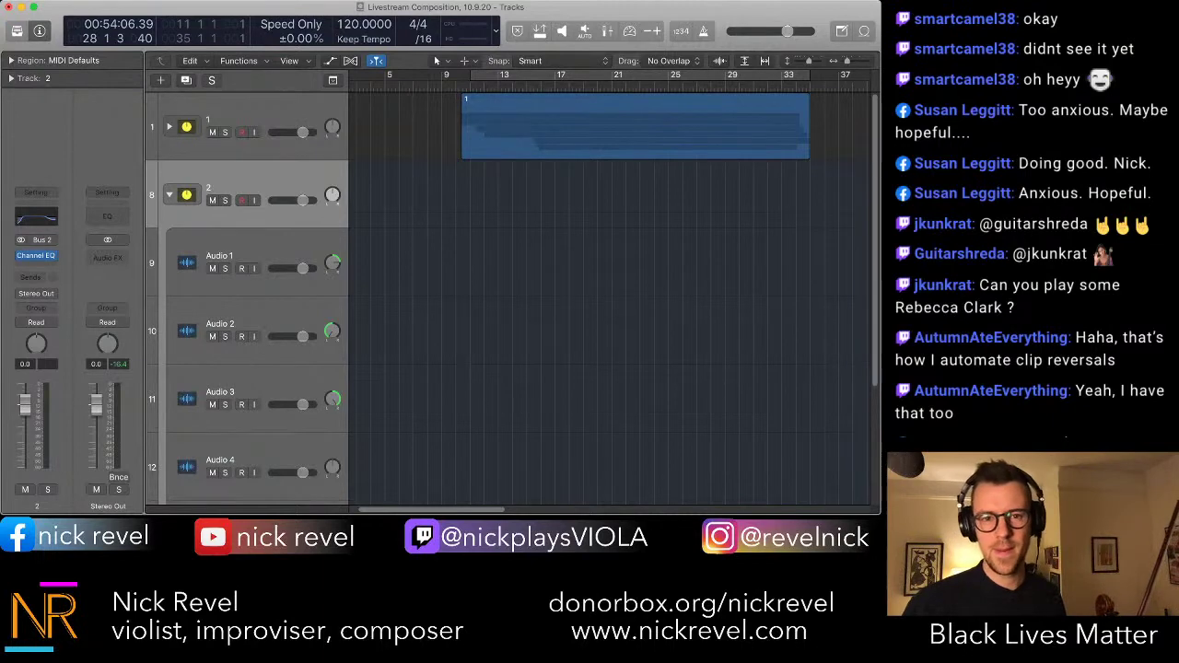
- Play the layers from shortly before bar 11 and trim the start of stack 1's Audio 6 region to just before bar 17
click(513, 86)
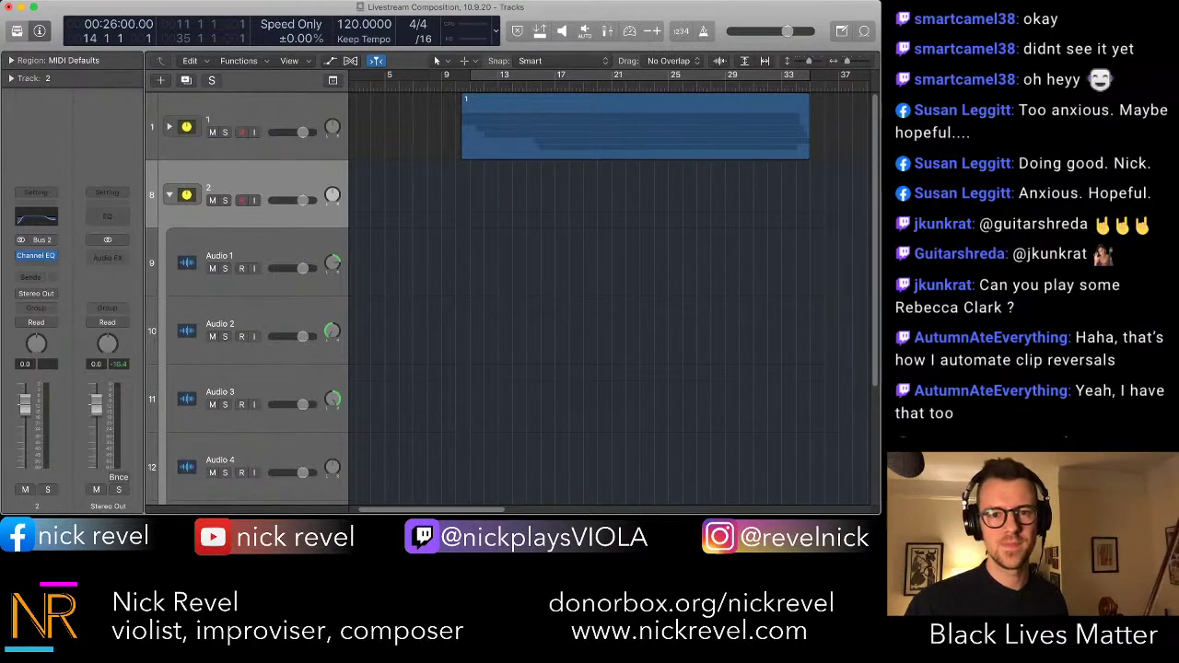
key(space)
click(471, 85)
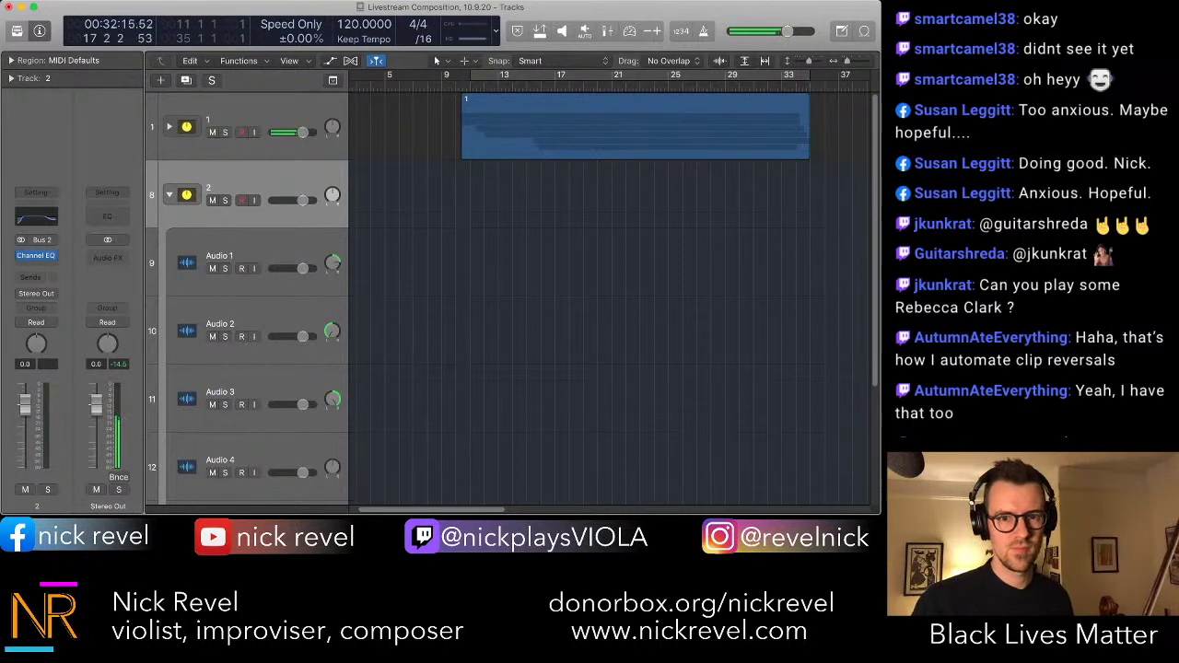
click(170, 127)
scroll(523, 297, down, 5)
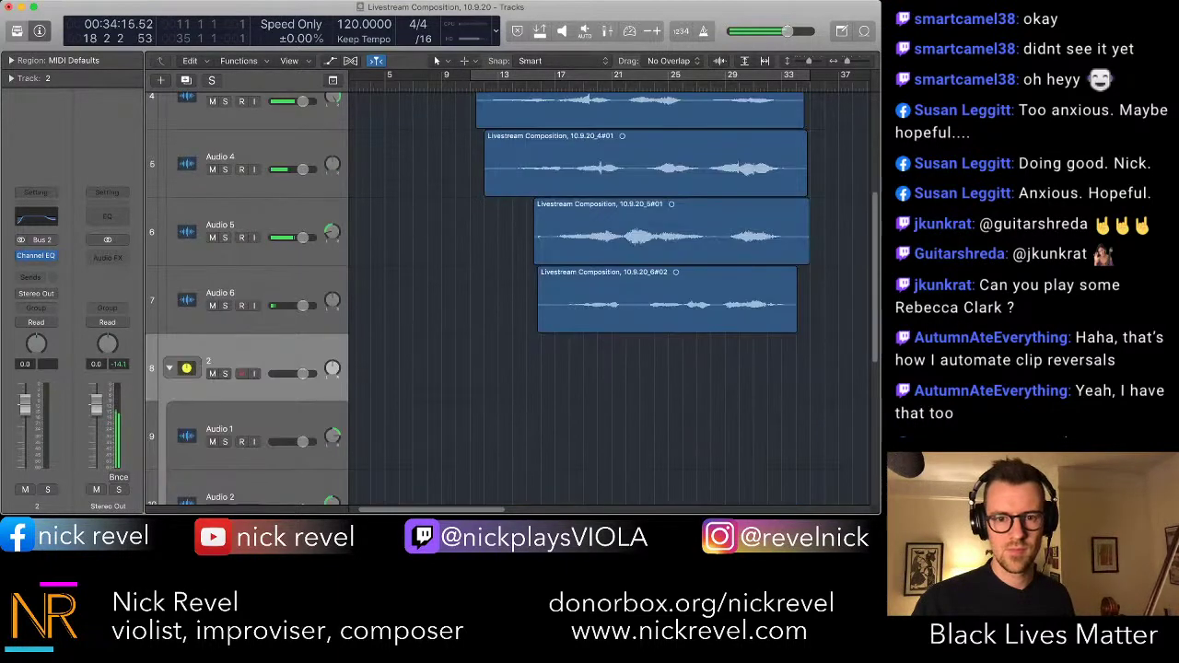
drag(539, 323, 556, 322)
scroll(557, 322, up, 5)
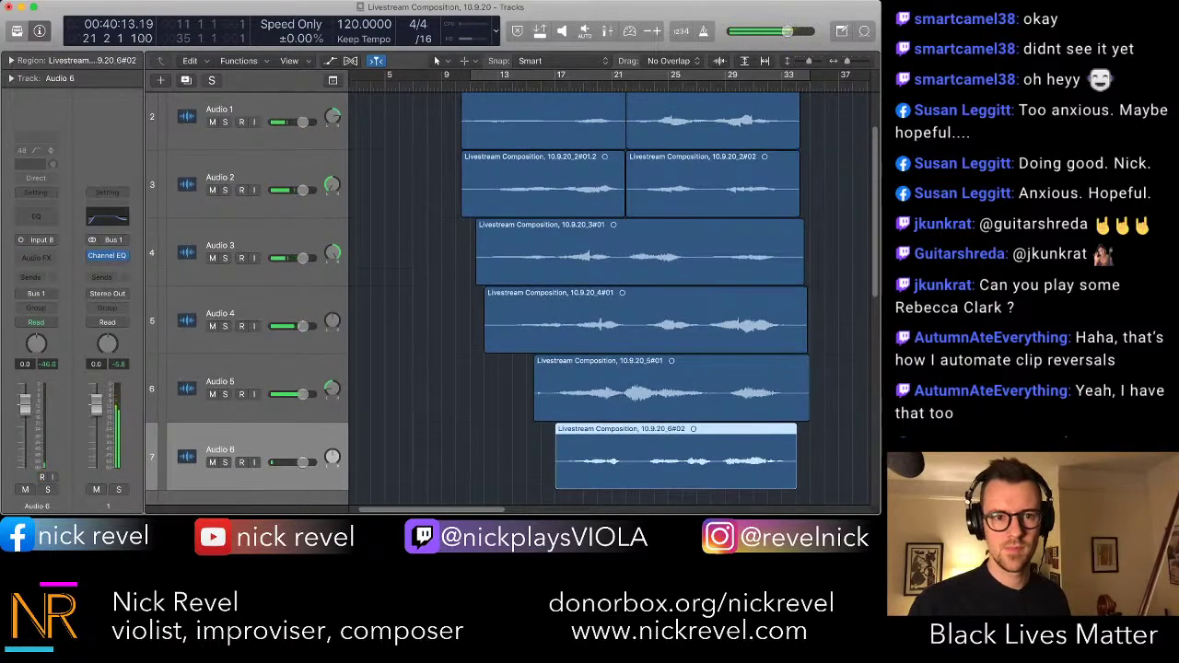
scroll(556, 322, up, 3)
click(170, 126)
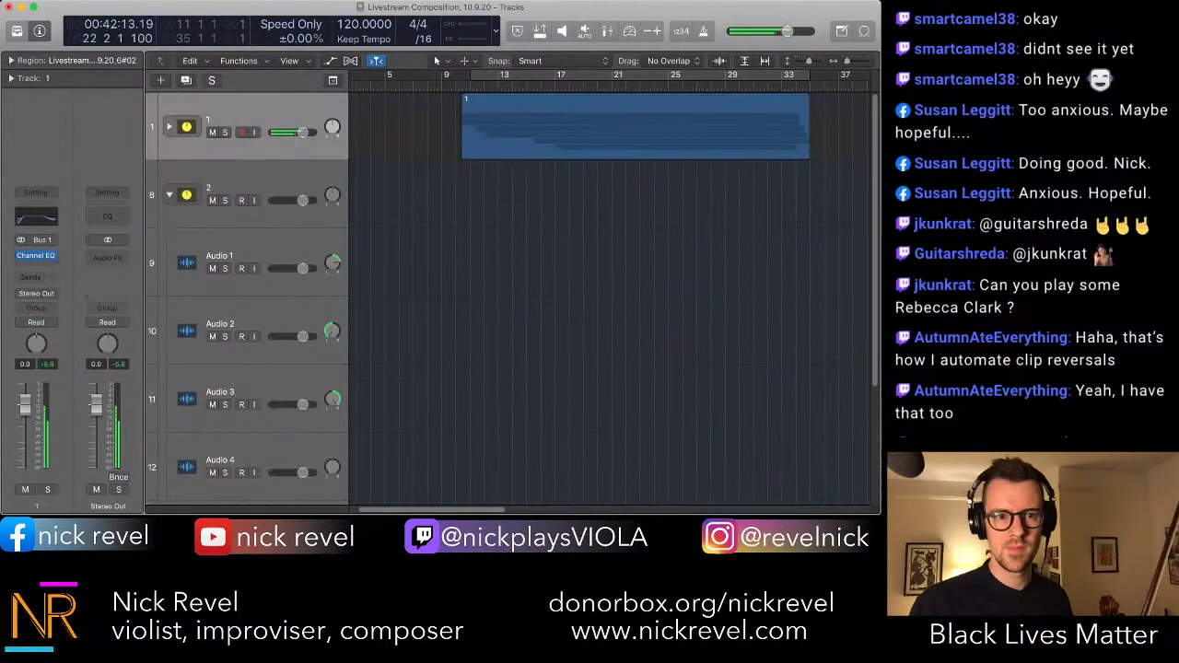
- Set the gain of the Audio 5 region in stack 1 to -3 dB, play the layers through, and deselect the region
click(170, 126)
scroll(516, 294, down, 4)
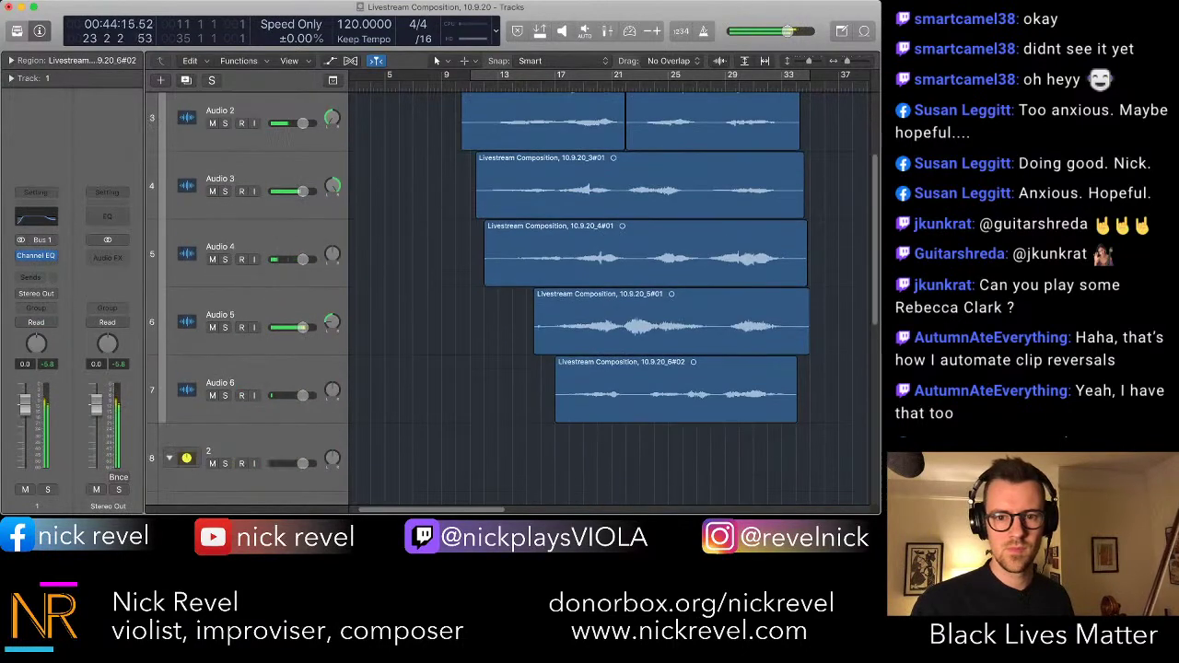
click(287, 310)
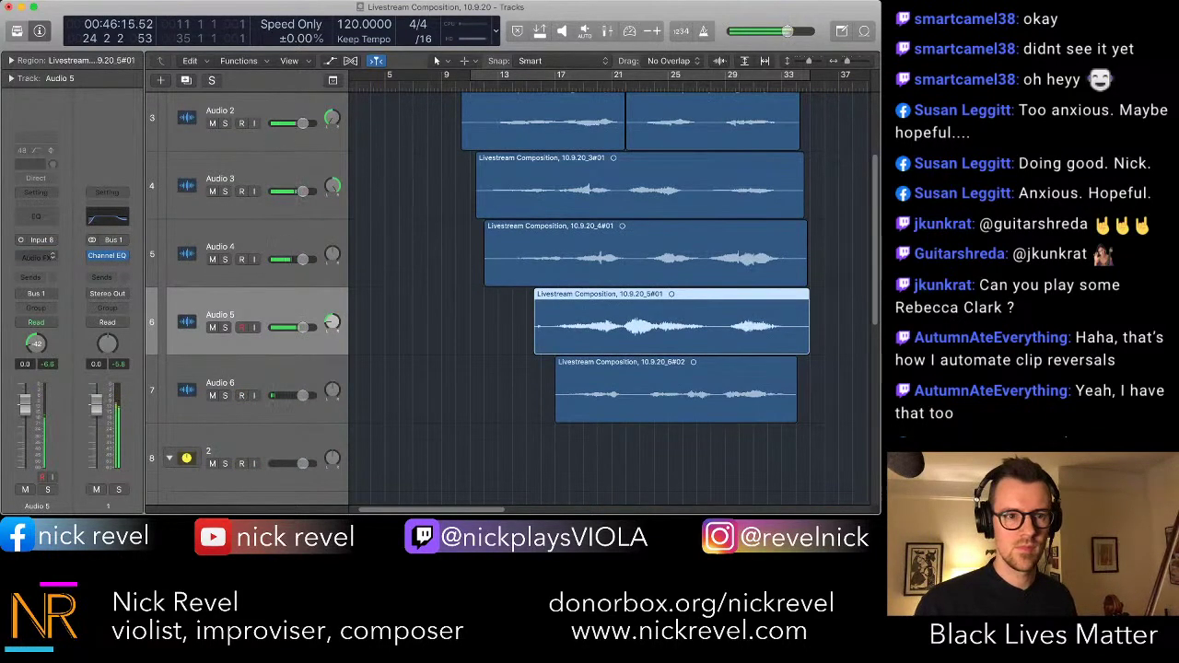
click(11, 61)
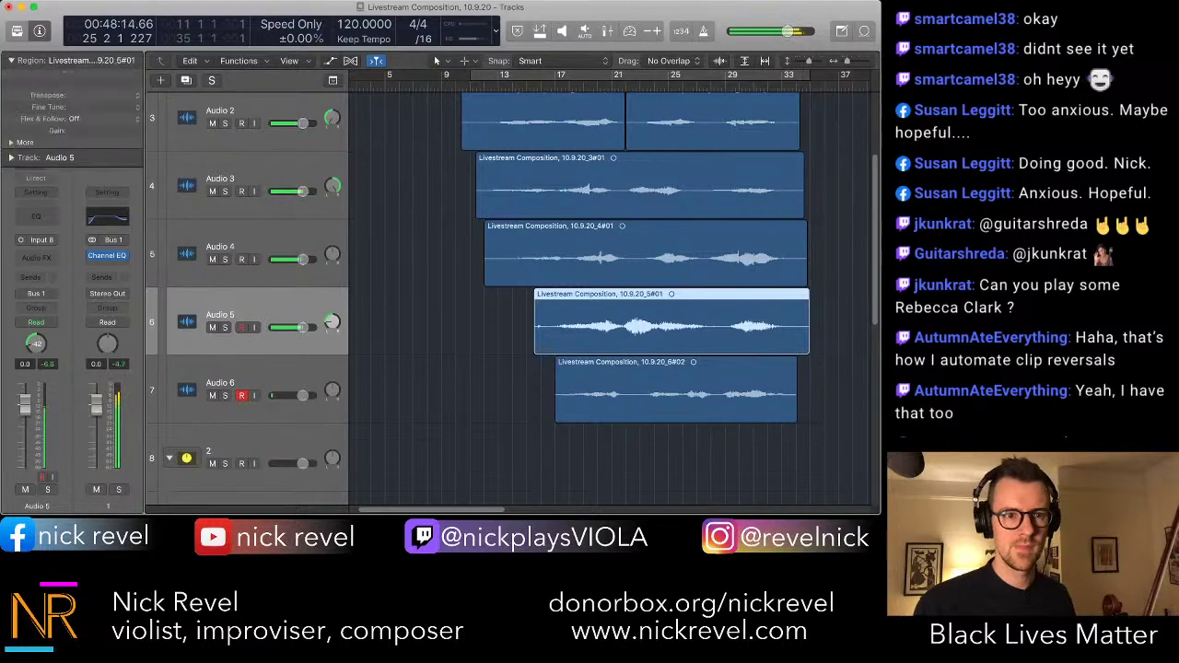
double_click(103, 171)
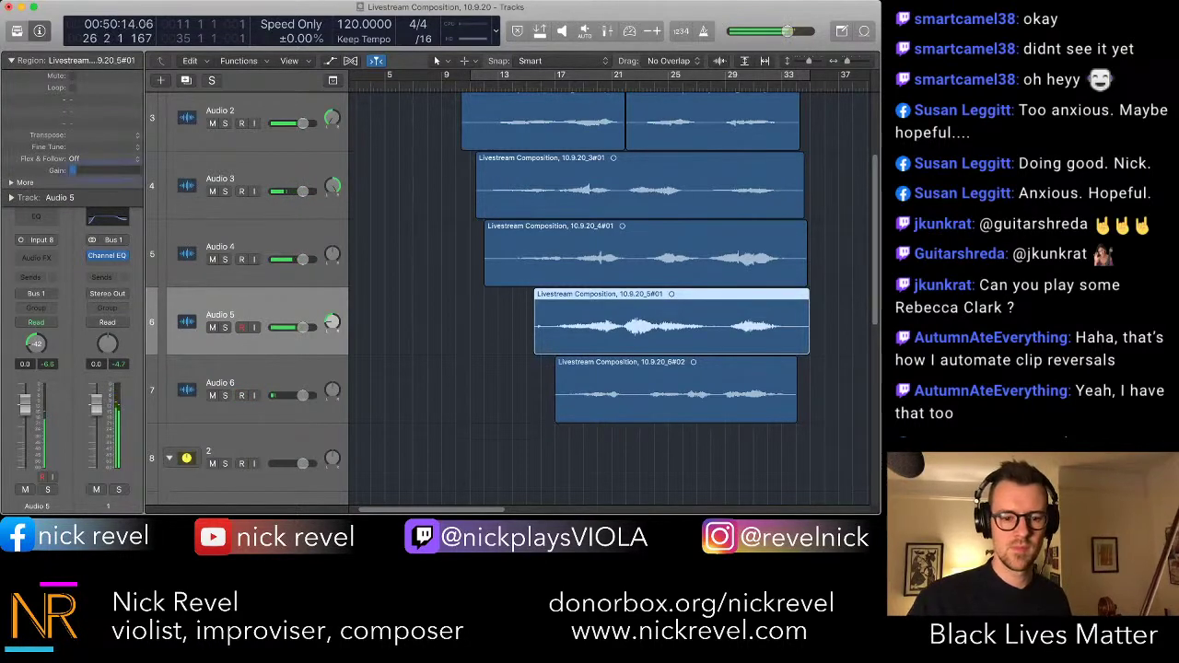
text(-)
text(-3)
key(Return)
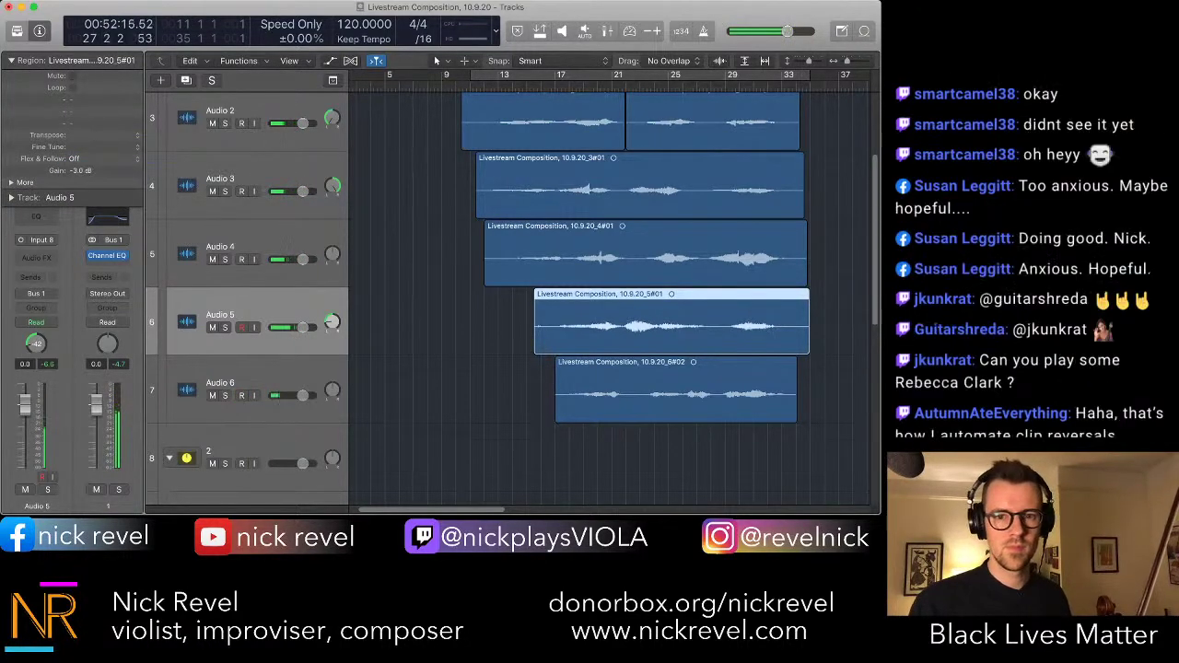
click(242, 395)
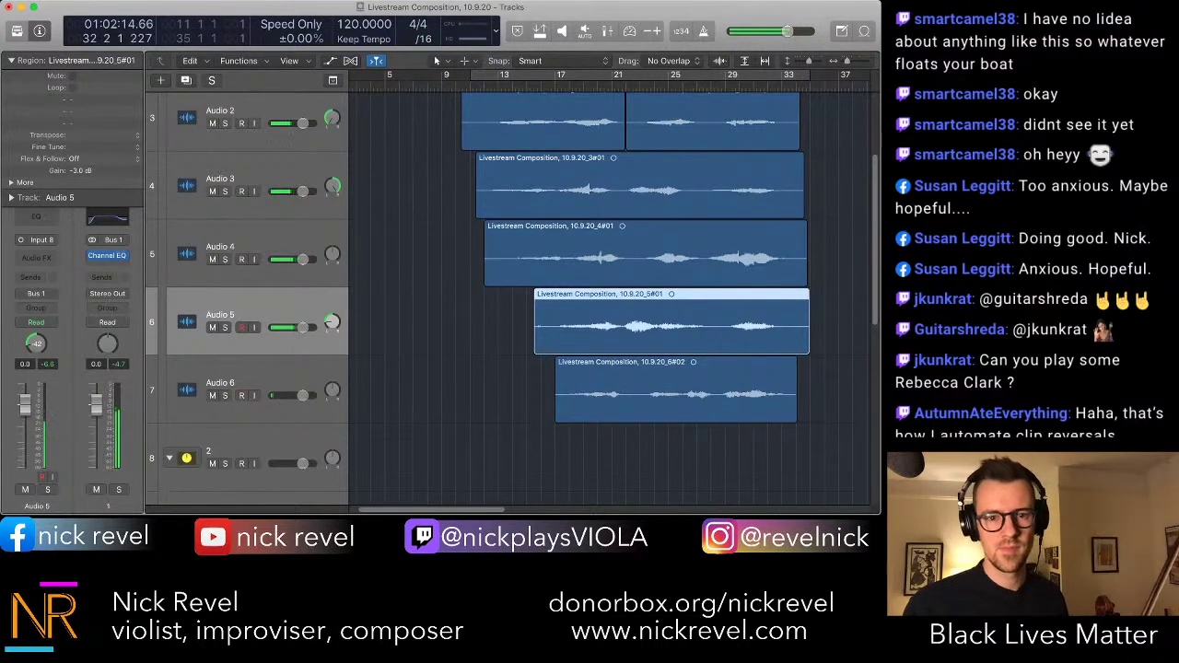
key(alt+shift+d)
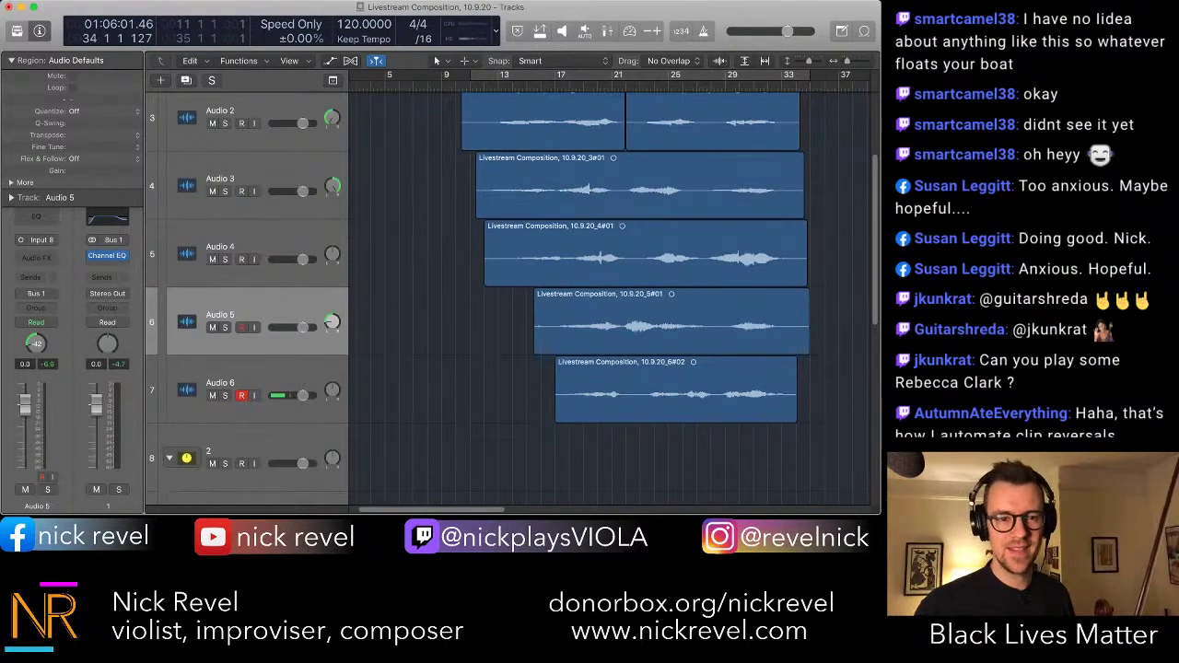
scroll(523, 299, down, 1)
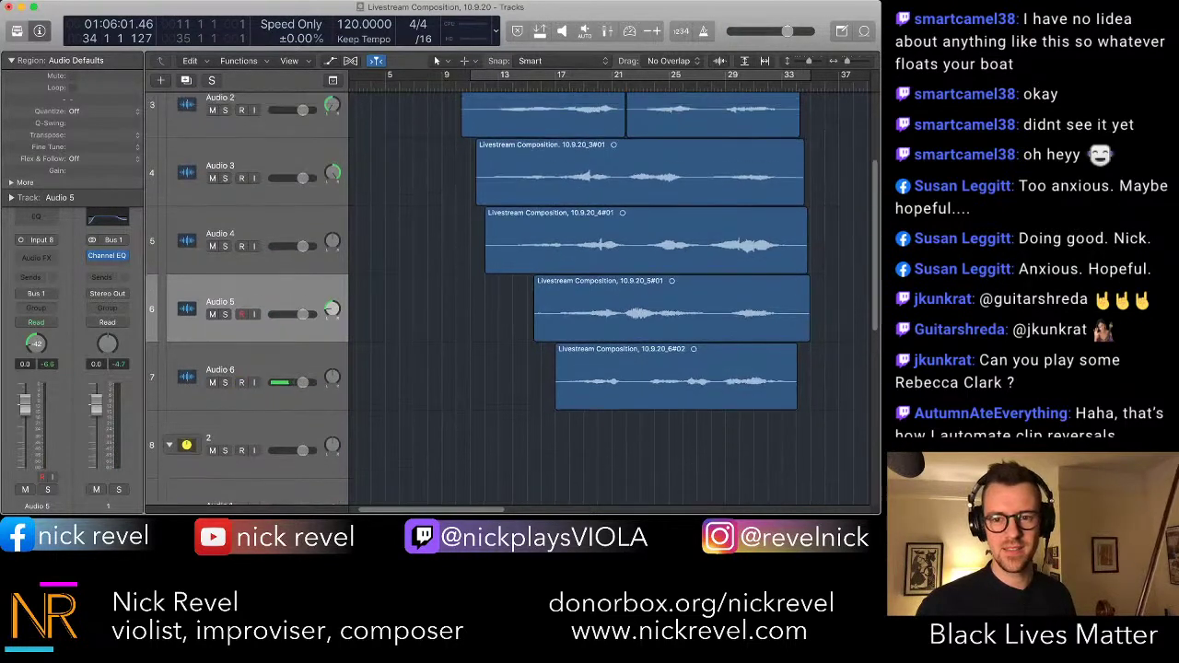
- In X-Fade drag mode, extend the ends of the first regions on stack 1's Audio 2 and Audio 1 into their neighbours around bar 22
scroll(608, 294, up, 5)
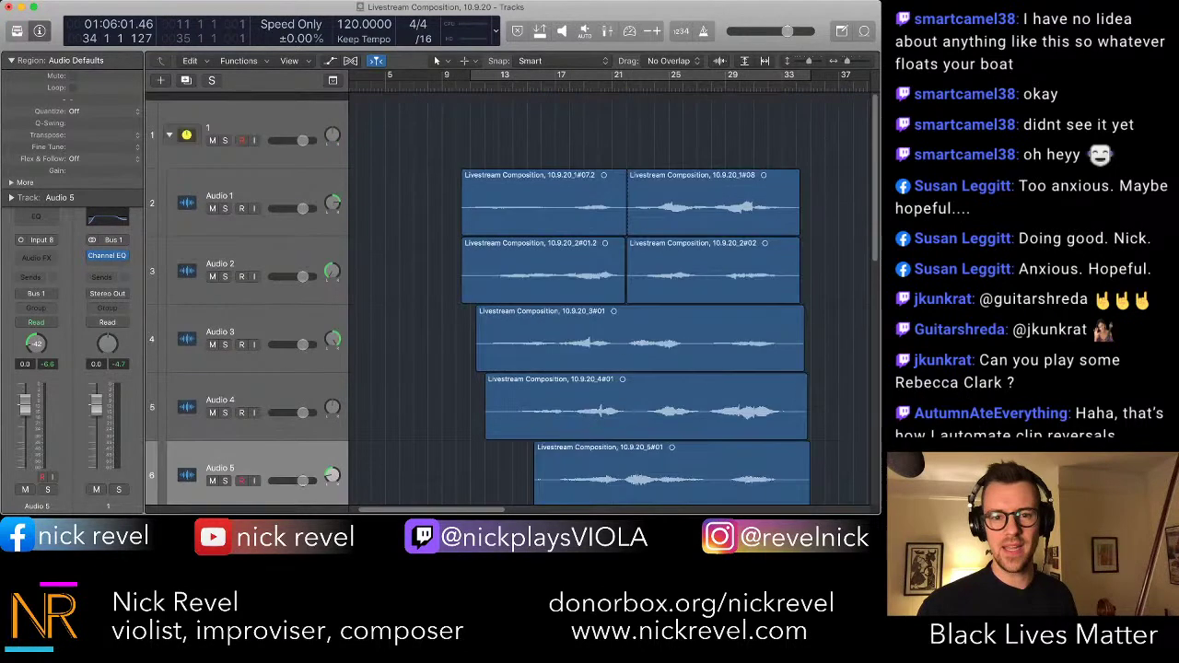
scroll(635, 294, up, 5)
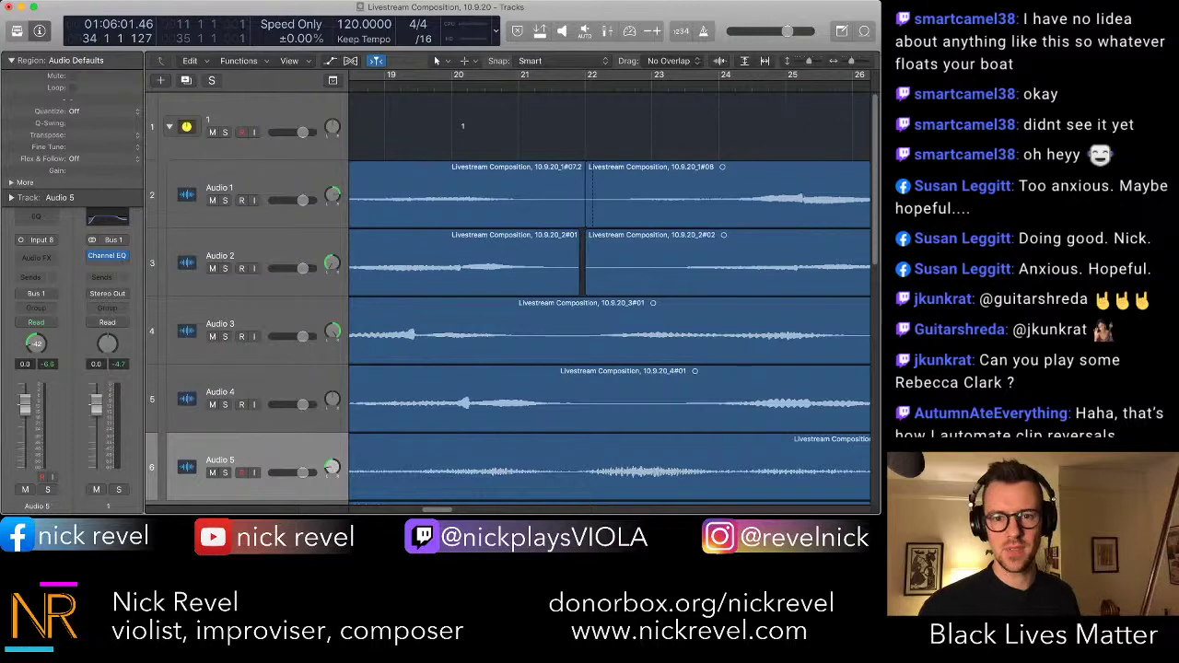
drag(579, 284, 586, 283)
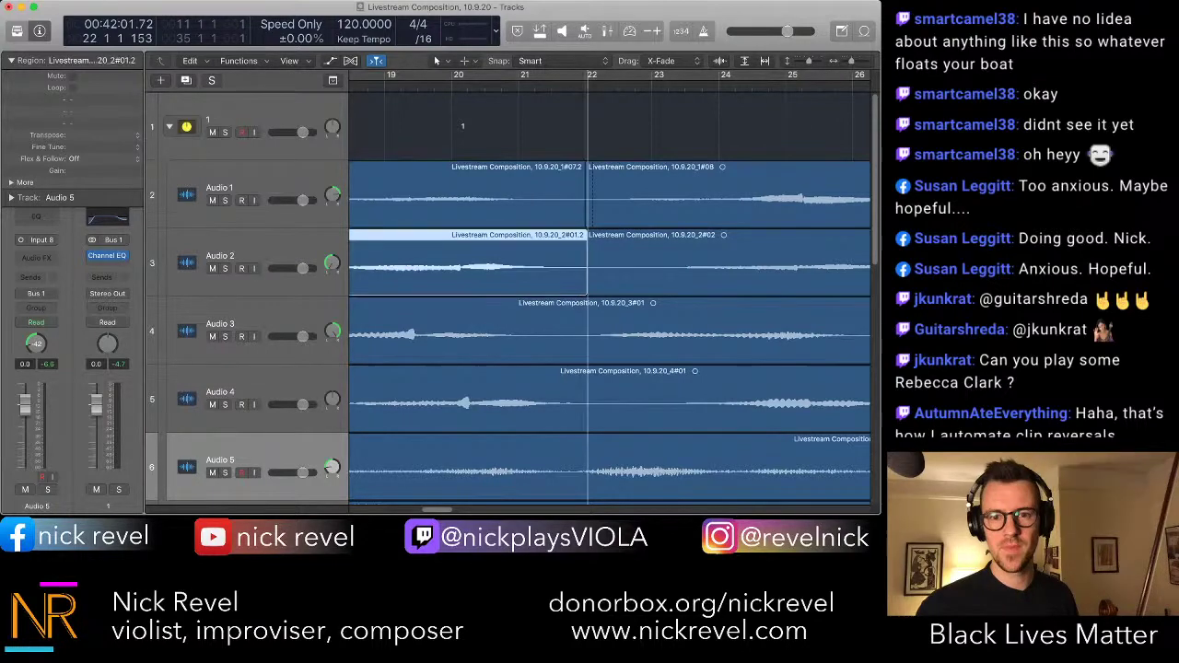
drag(584, 215, 593, 216)
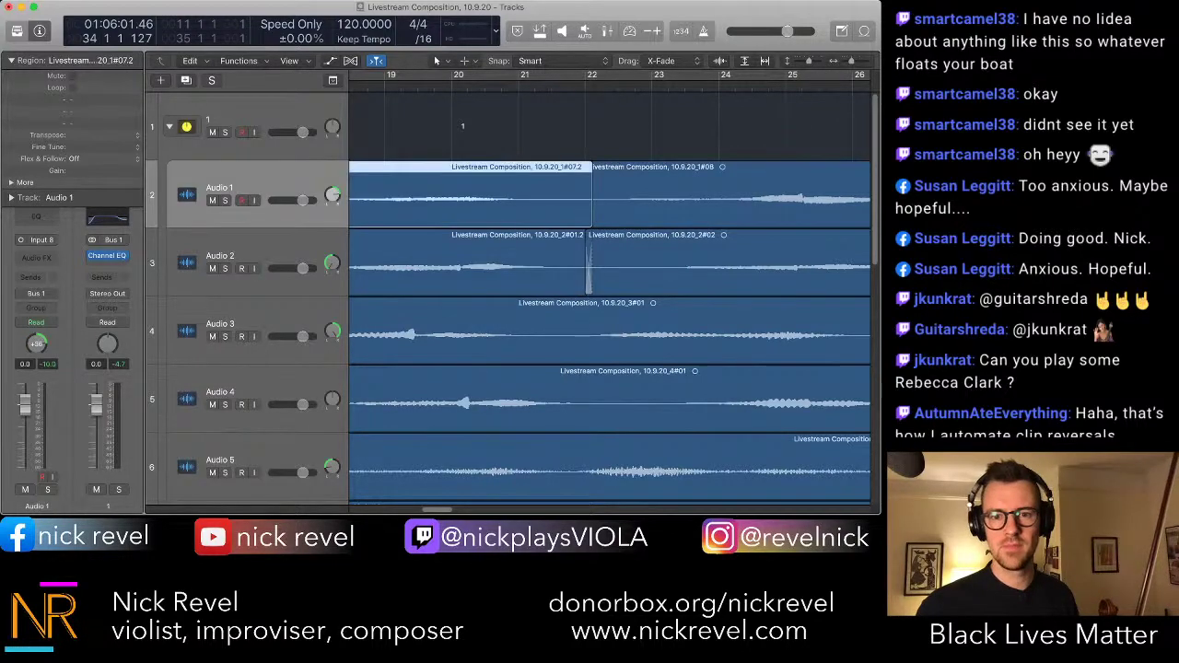
- Examine the overall arrangement of stack 1's regions, from the joins around bar 22 to the staggered endings near bar 34
scroll(592, 216, down, 4)
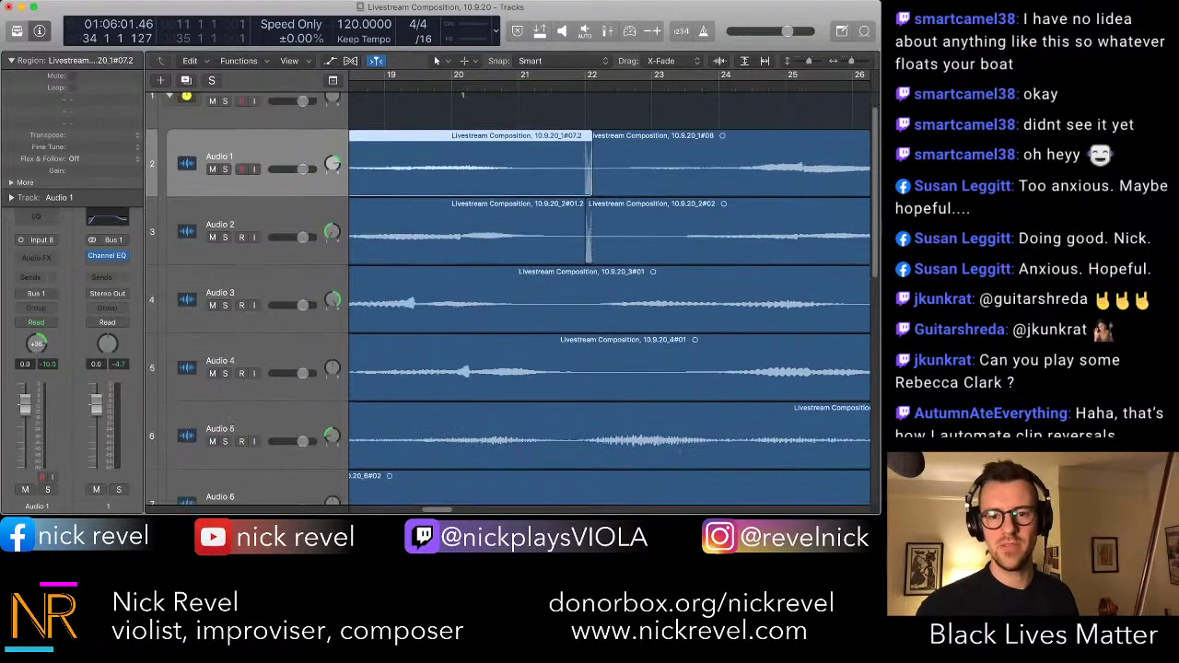
key(super+Left)
key(super+Left)
key(super+Left)
key(super+Left)
key(super+Left)
scroll(592, 215, up, 1)
scroll(593, 215, left, 2)
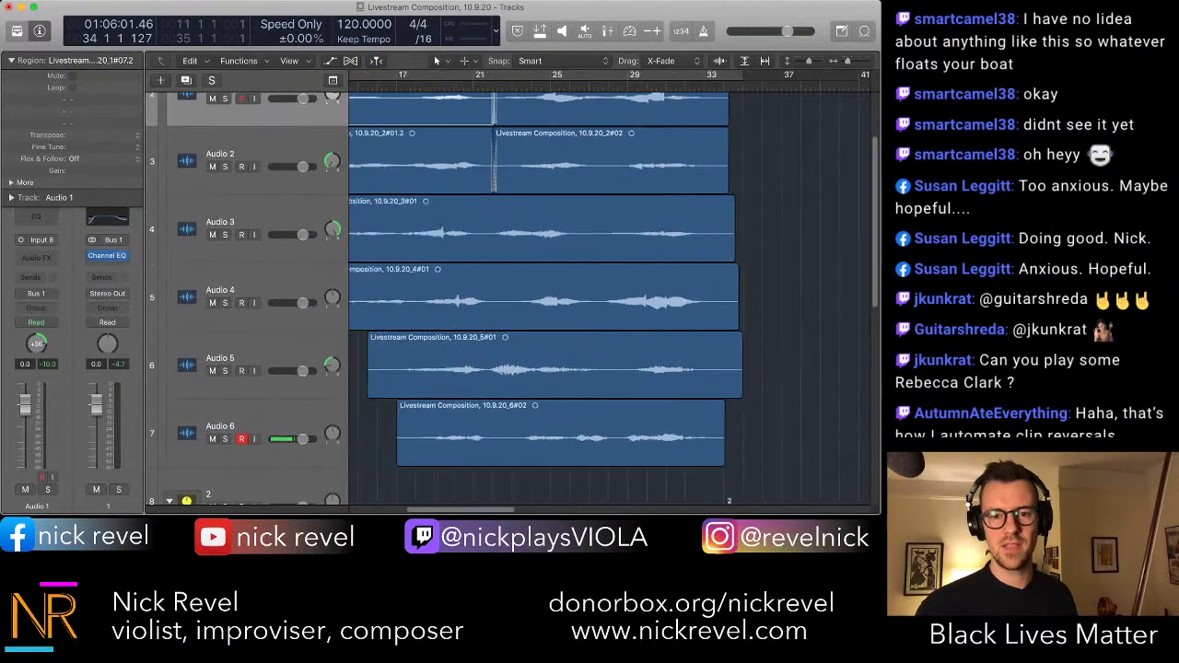
scroll(609, 291, left, 1)
key(super+Left)
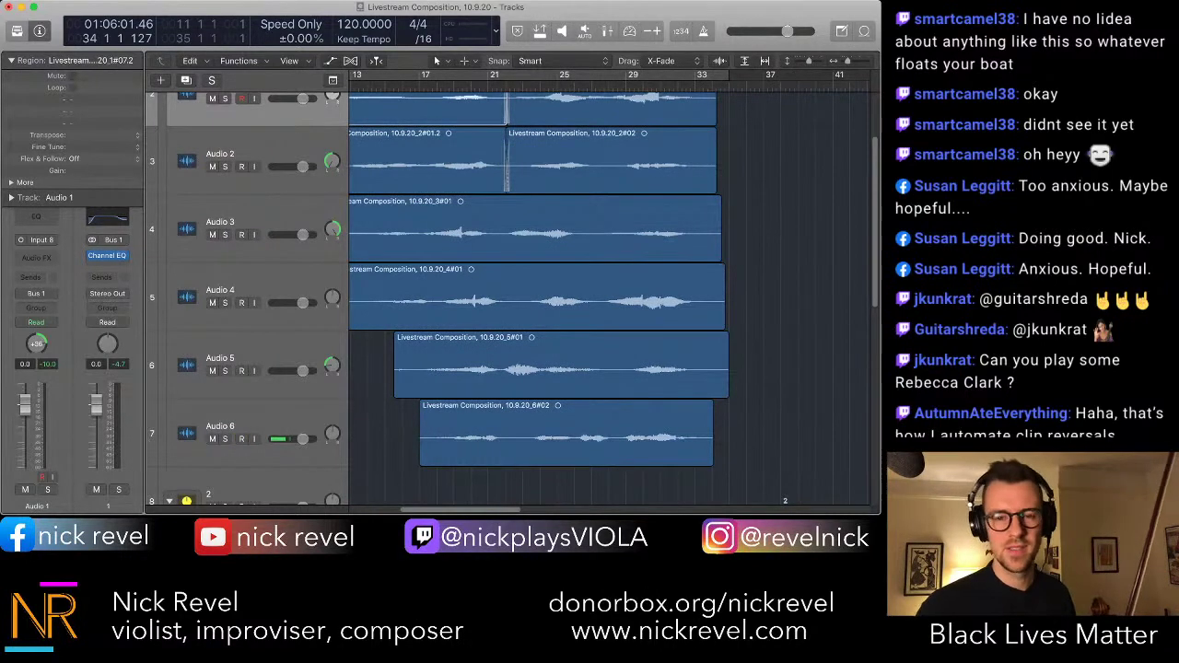
key(super+Left)
key(super+Left)
key(super+Left)
key(super+Left)
key(super+Left)
key(super+Left)
scroll(442, 295, up, 5)
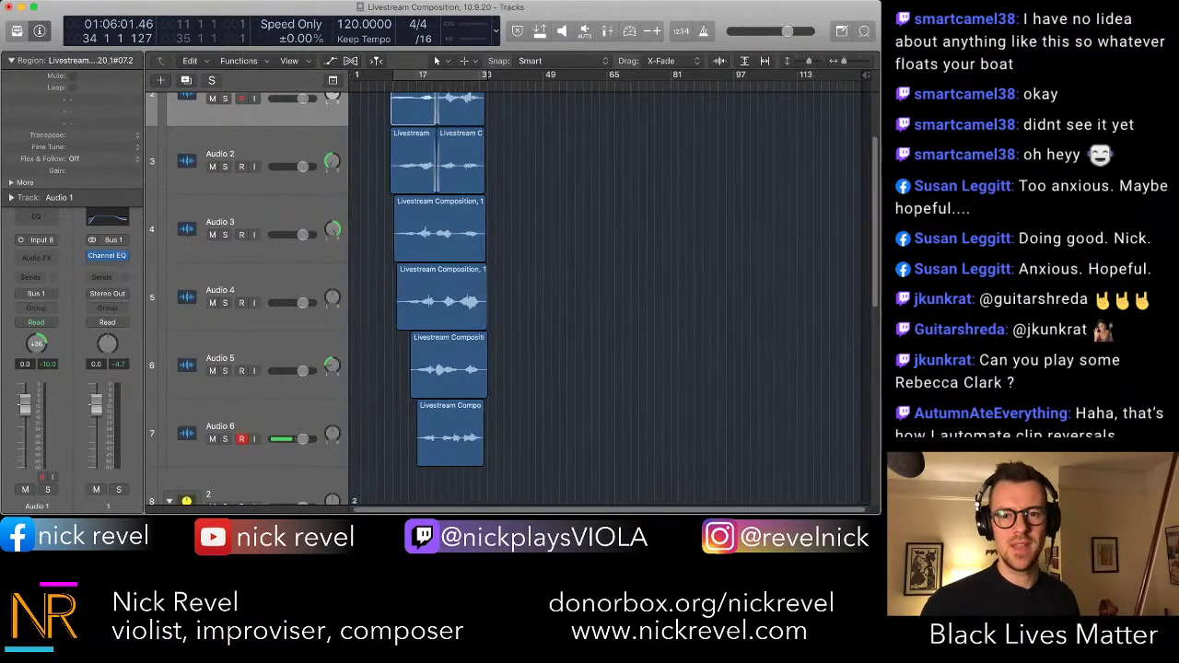
scroll(608, 295, right, 10)
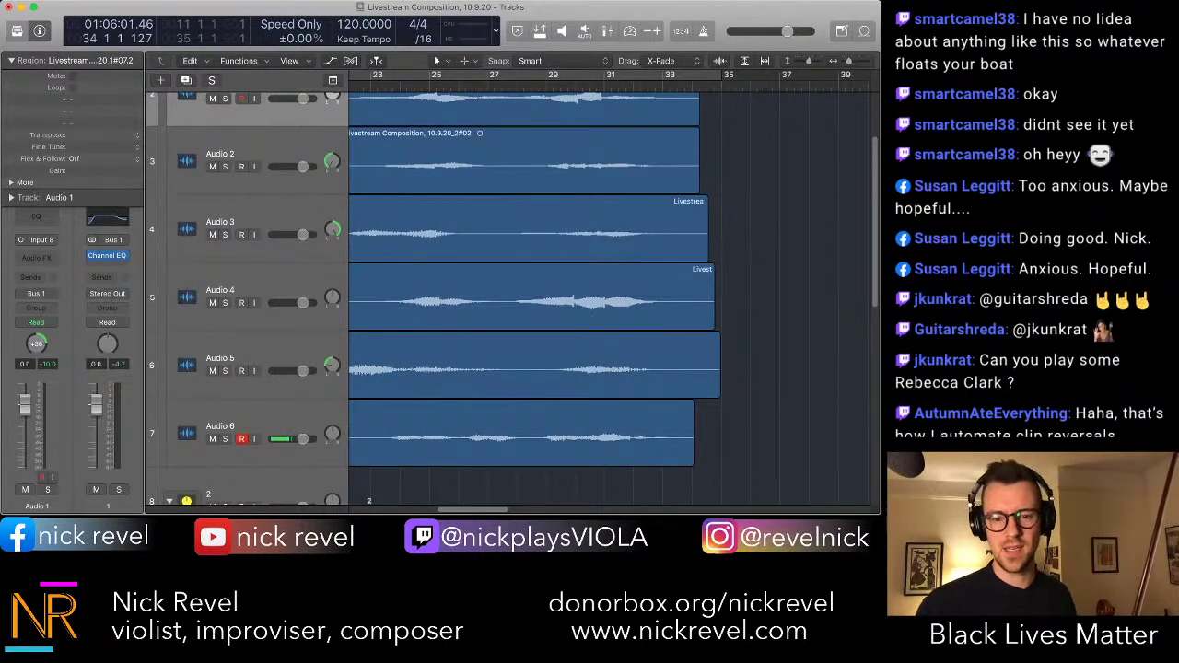
- Collapse stack 1 to hide its six audio tracks
scroll(608, 294, down, 5)
key(super+Left)
key(super+Left)
scroll(608, 294, left, 4)
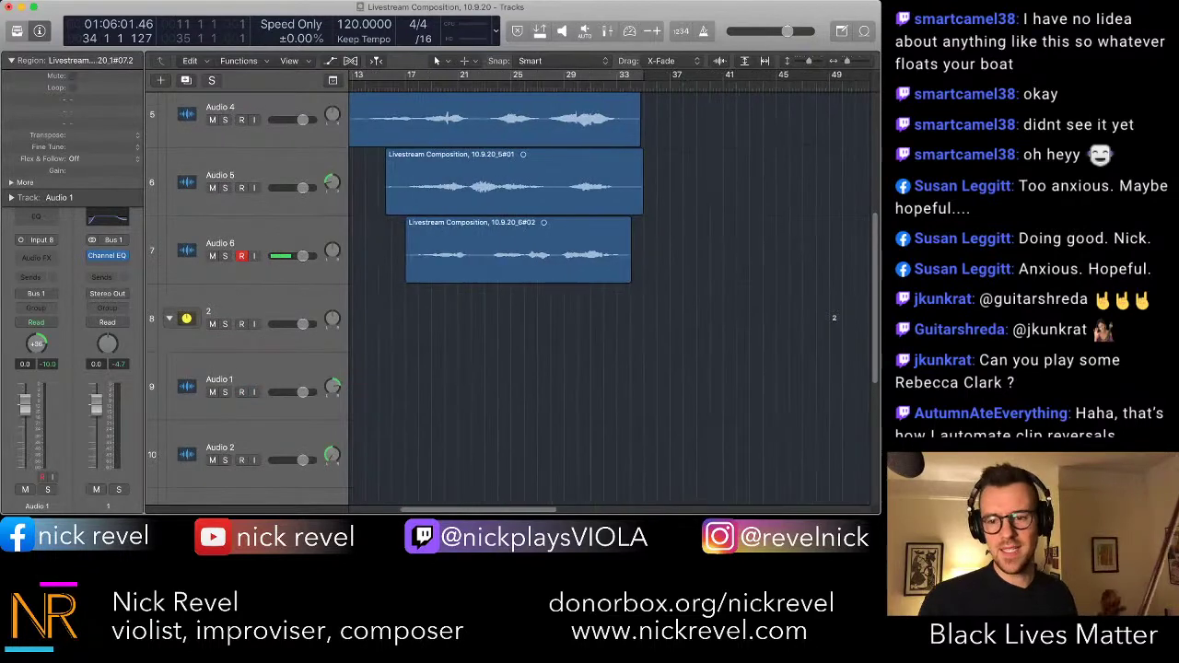
scroll(608, 294, left, 1)
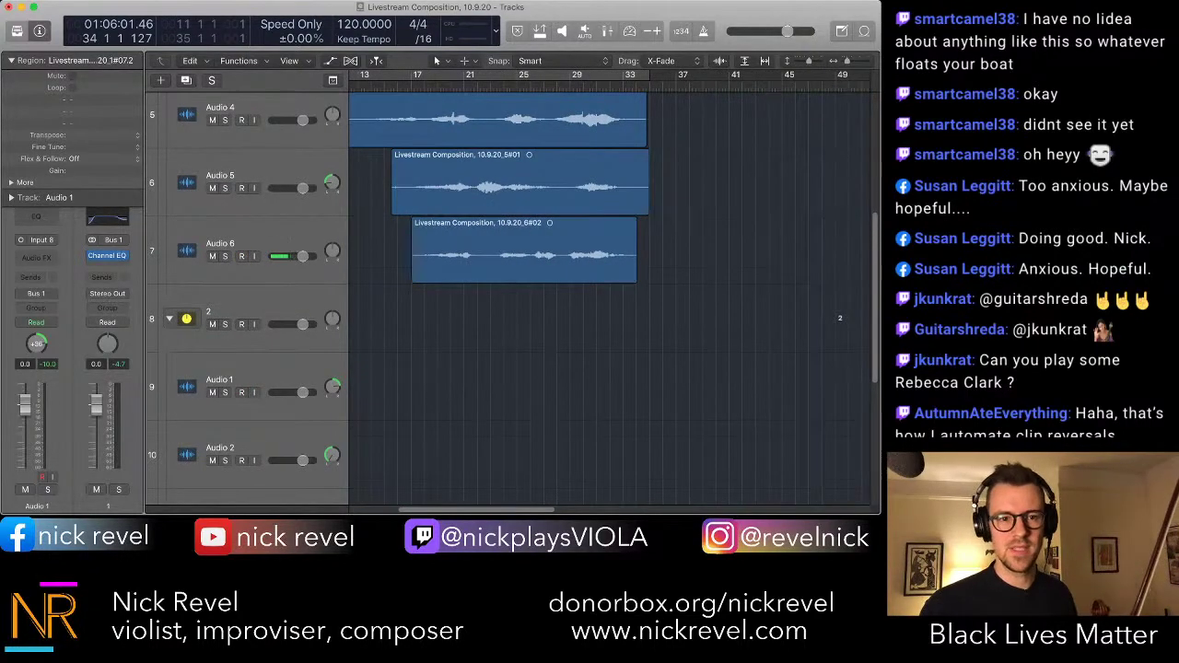
scroll(608, 295, up, 8)
click(169, 127)
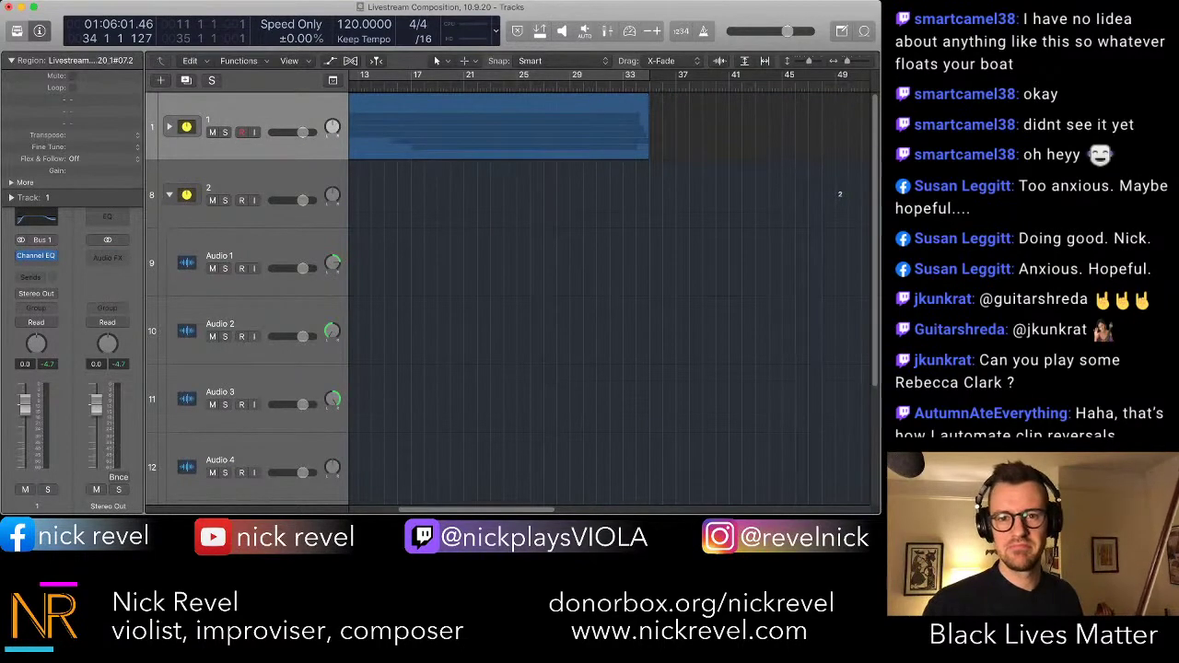
- Move the playhead back to bar 28 and reorder stack 2's Audio 4 as the first track in the stack
key(comma)
key(comma)
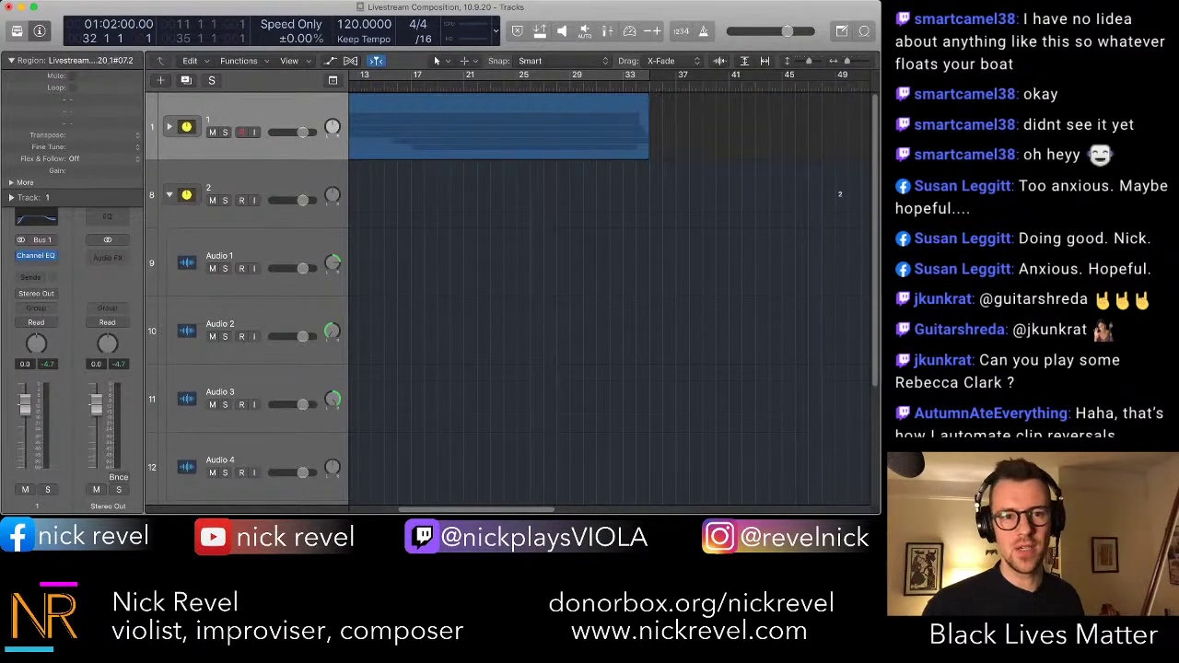
key(comma)
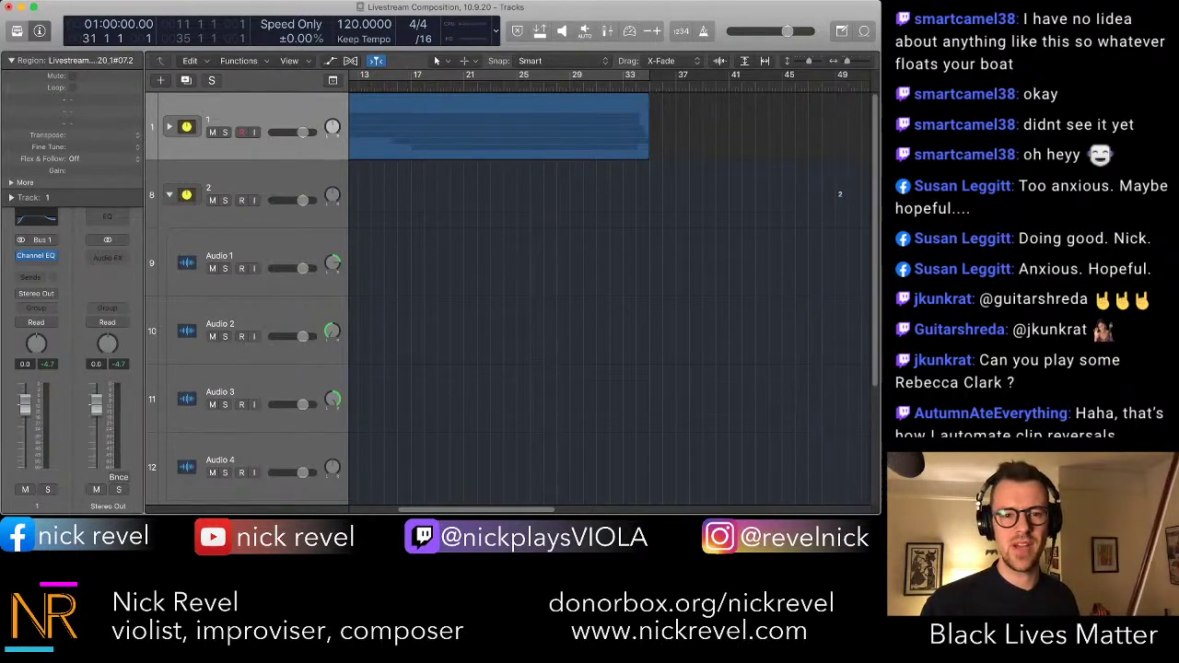
scroll(516, 294, down, 5)
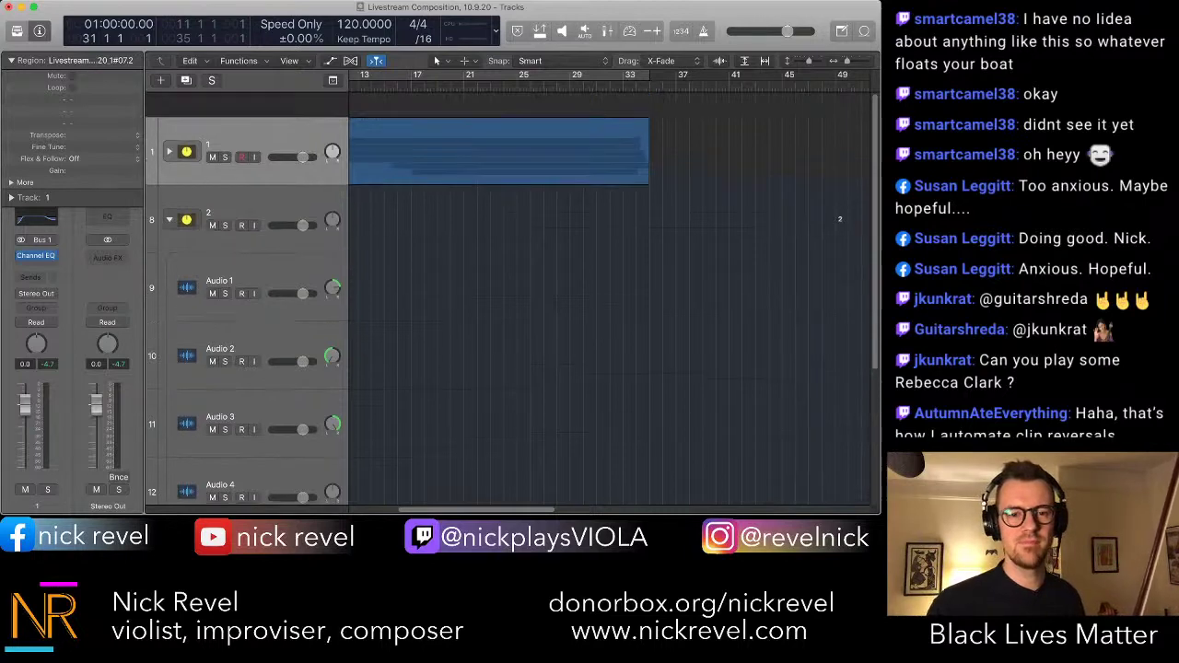
scroll(516, 294, up, 2)
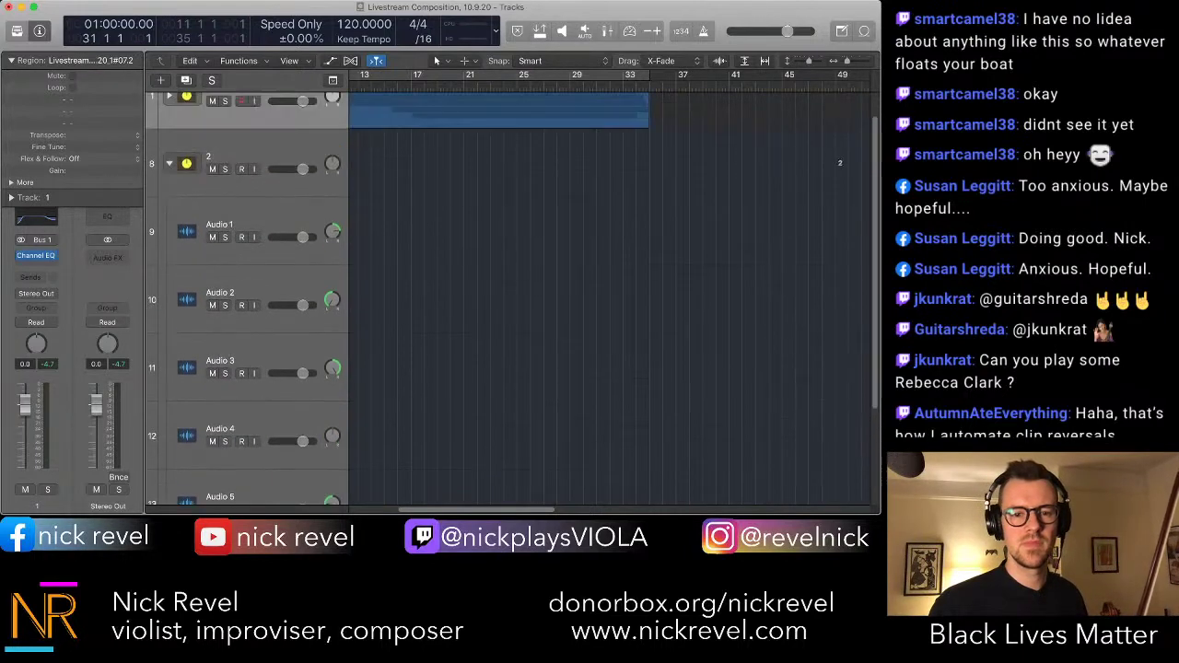
scroll(515, 294, down, 1)
drag(192, 427, 192, 210)
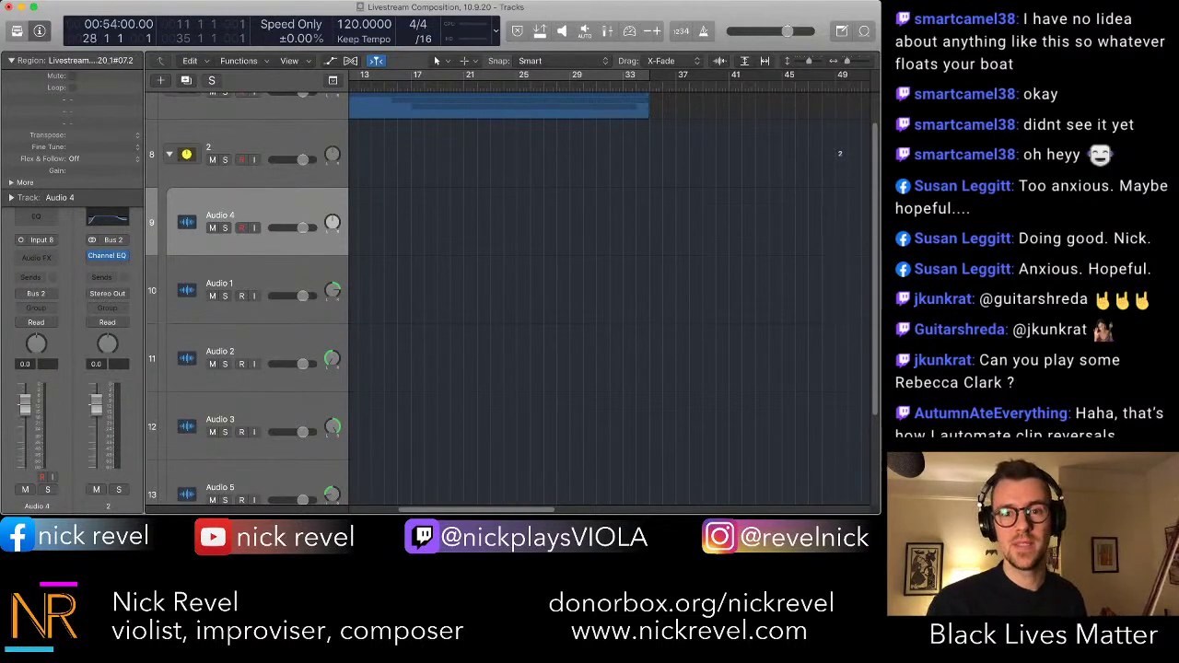
scroll(516, 295, up, 1)
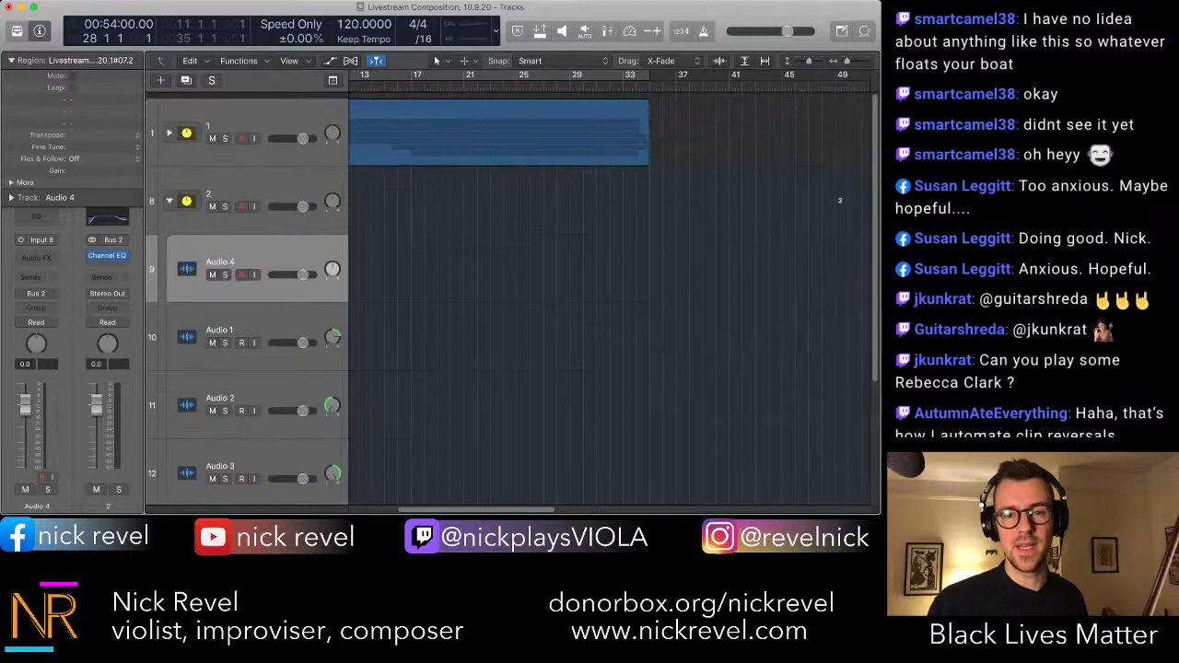
- Play the ending of stack 1's layers from bar 28 and record-enable stack 2's Audio 4 track
key(space)
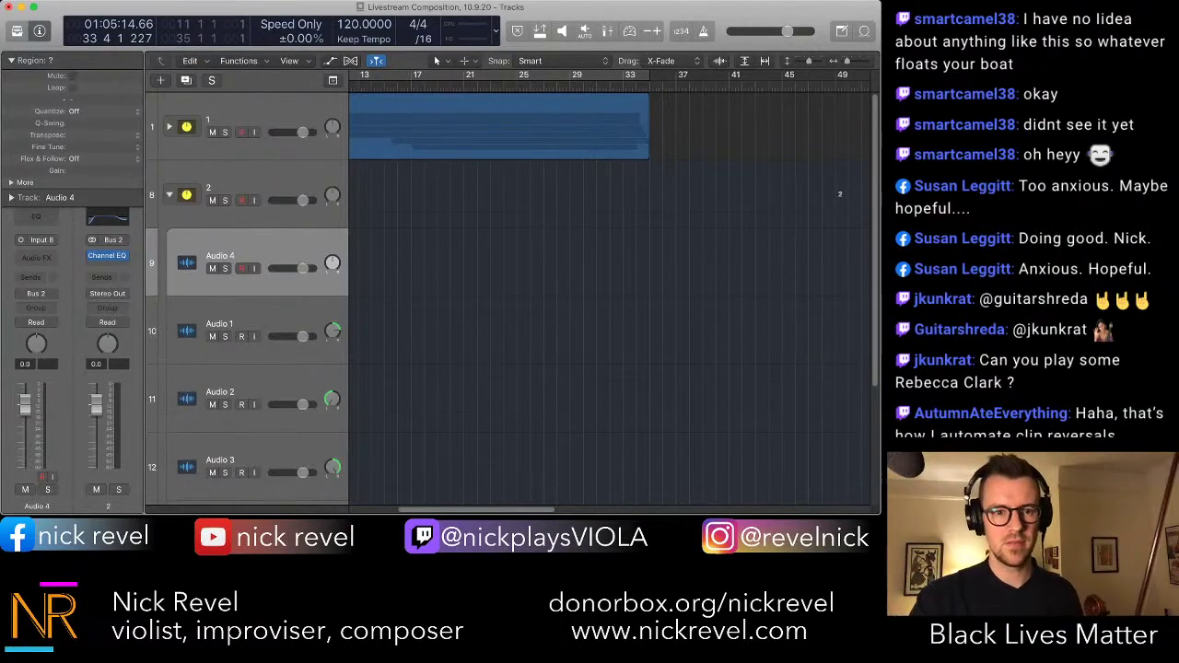
key(ctrl+r)
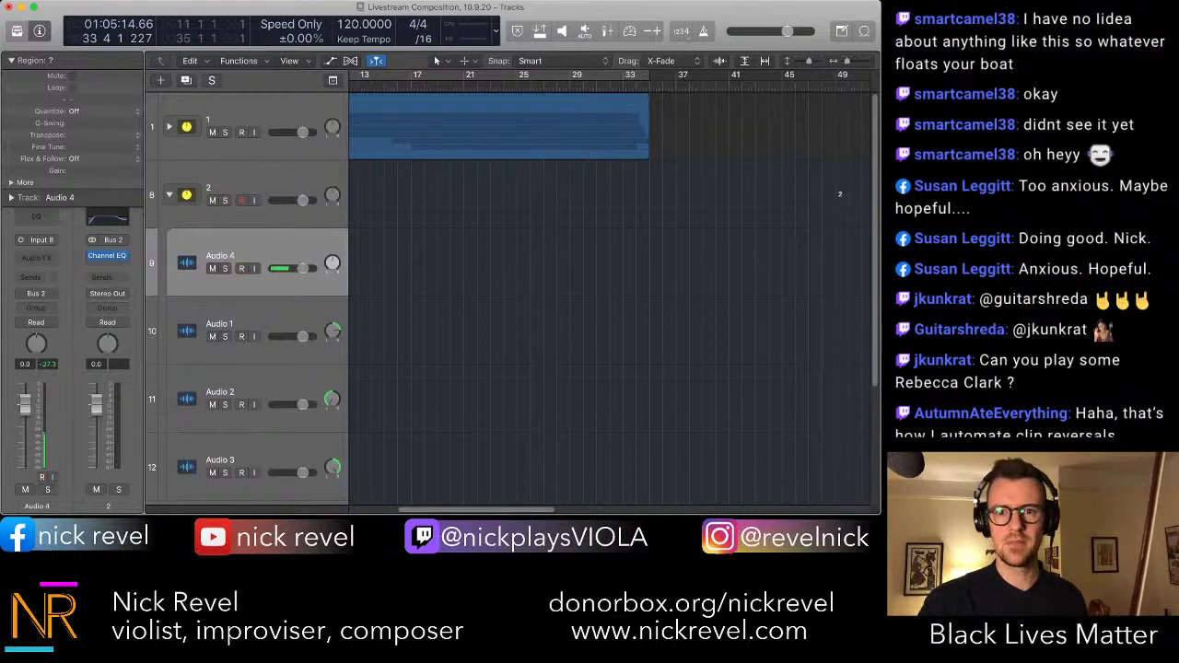
- Turn on the metronome, try a tempo of 100 during playback, and set the project tempo to 110
key(space)
key(k)
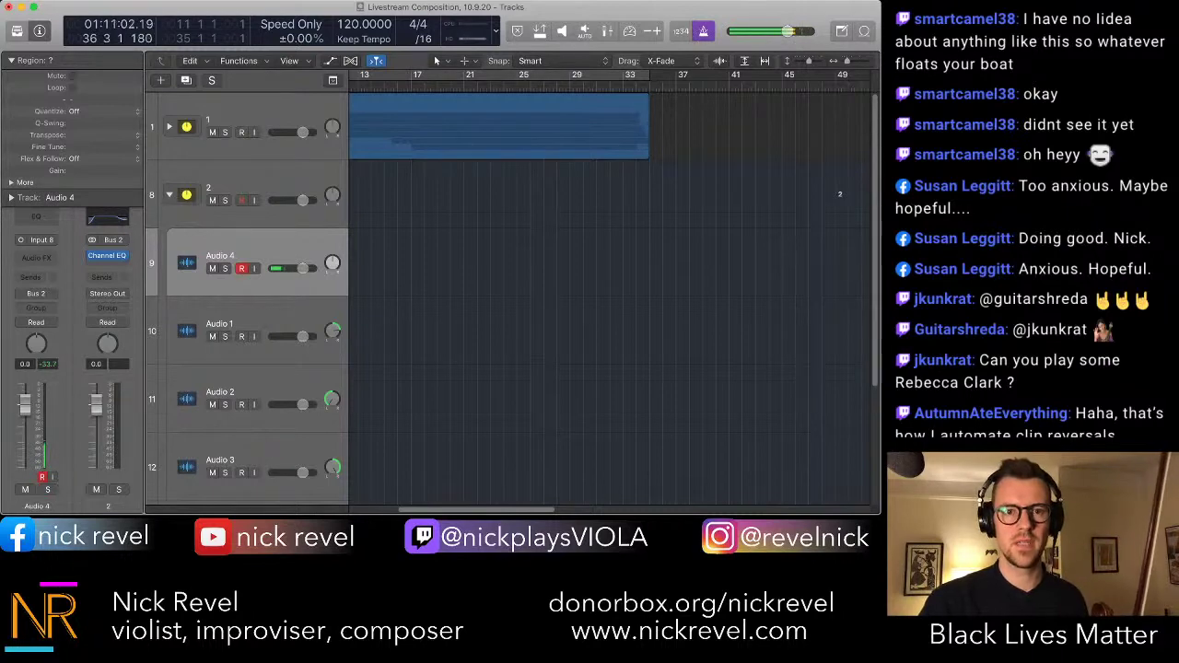
drag(352, 24, 290, 52)
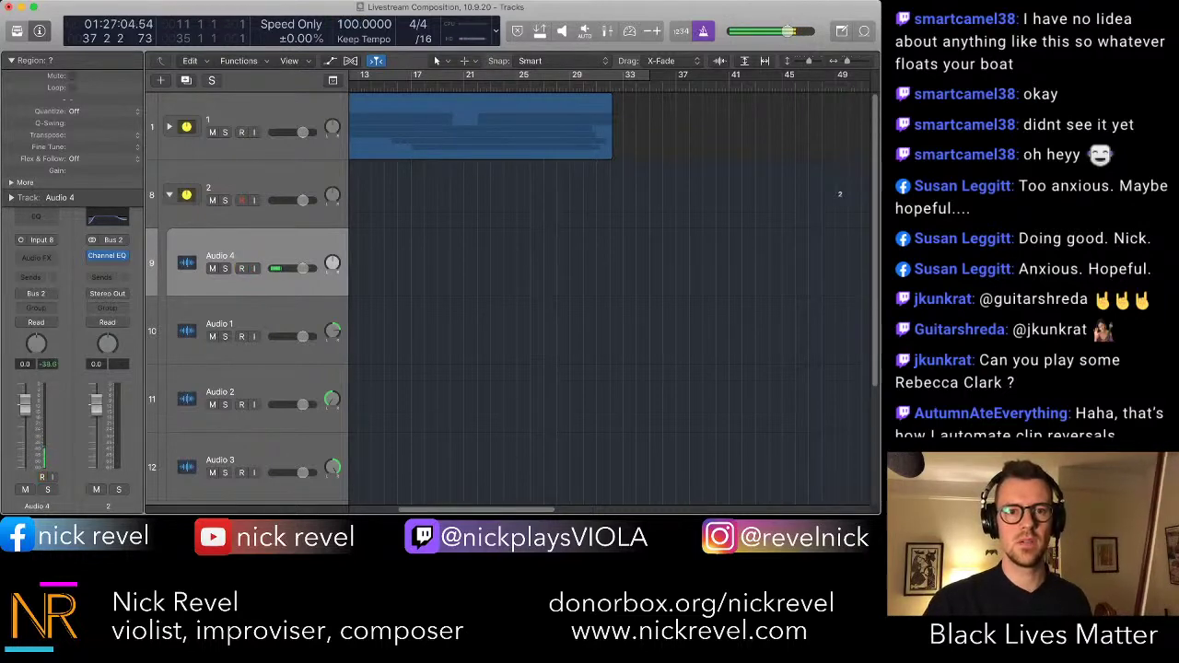
key(space)
drag(364, 25, 364, 22)
key(space)
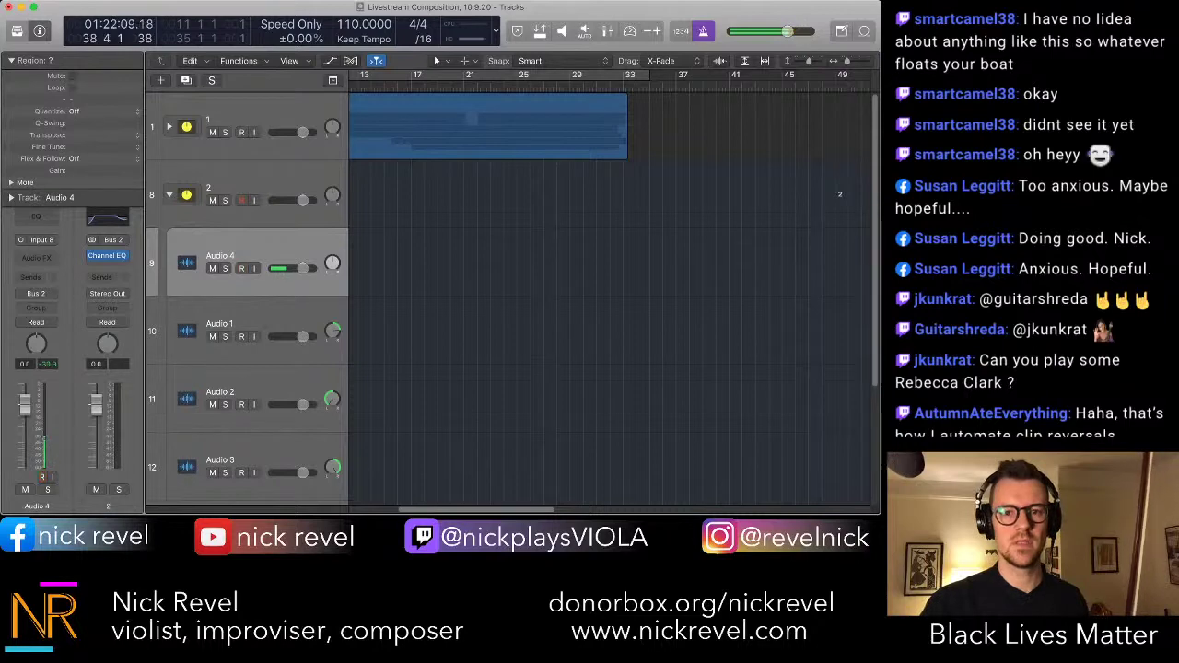
- Record a new viola take on stack 2's Audio 4 track from bar 25 to about bar 51
click(504, 84)
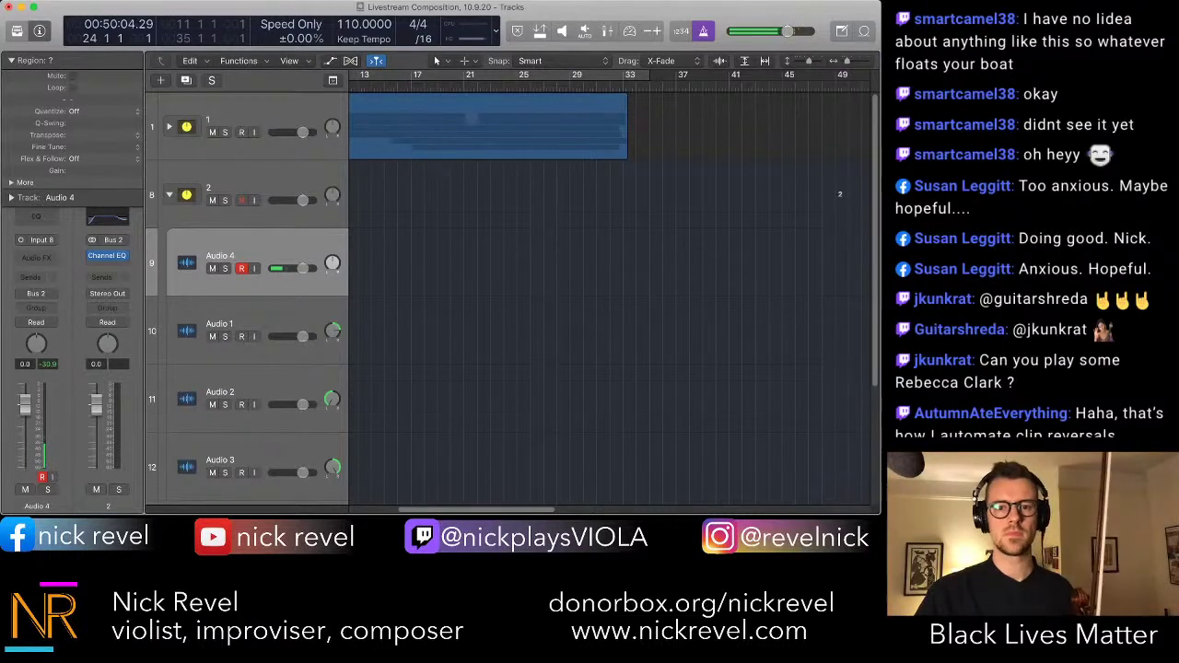
scroll(610, 295, left, 3)
scroll(609, 294, down, 5)
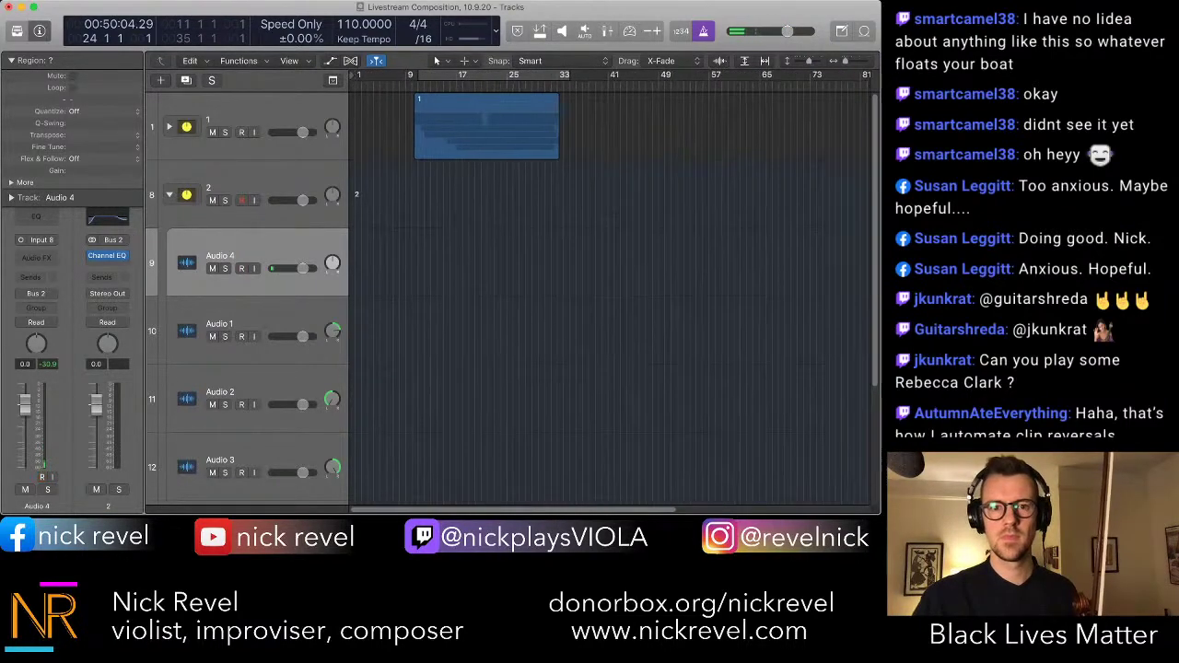
key(comma)
key(comma)
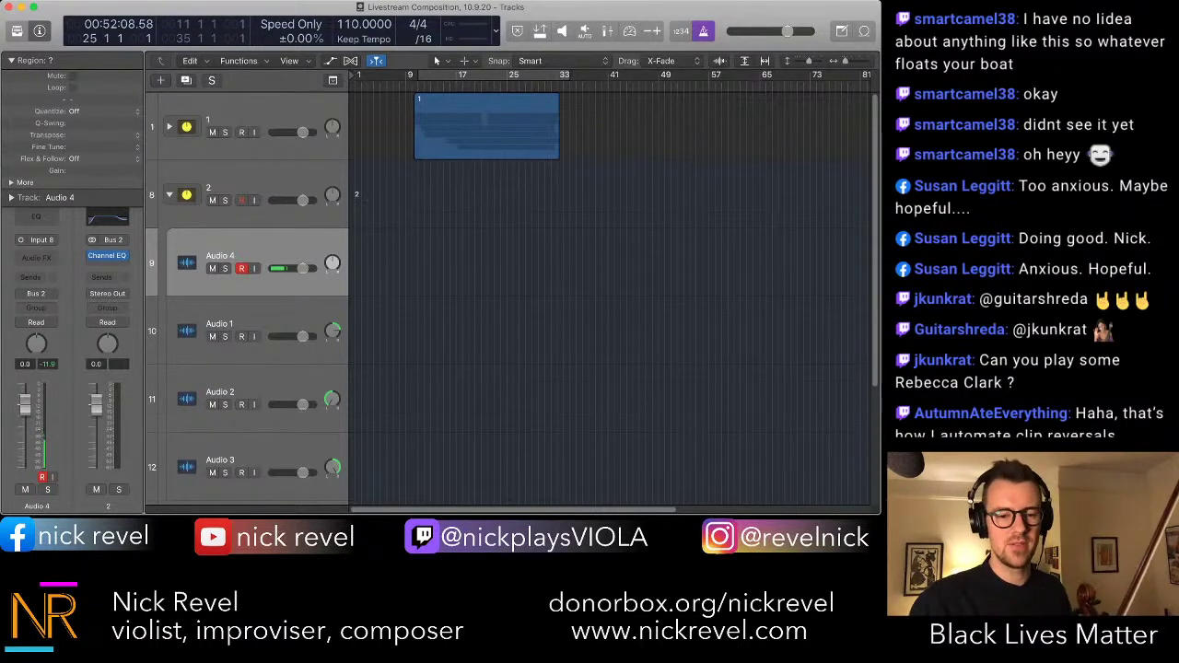
key(r)
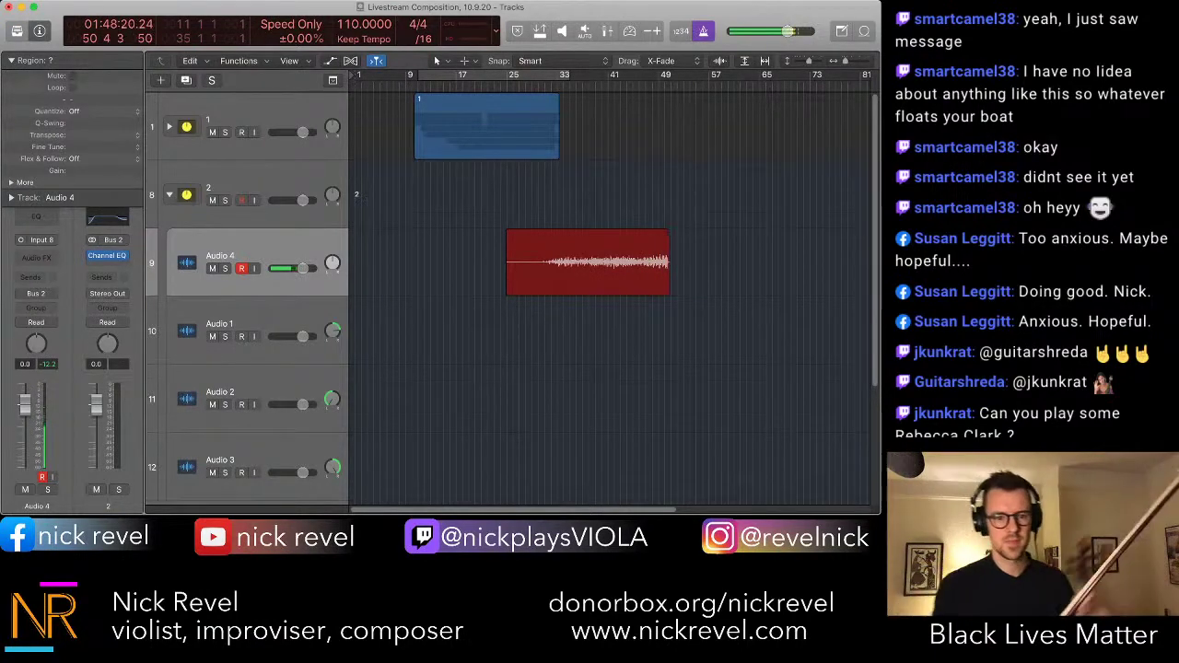
key(space)
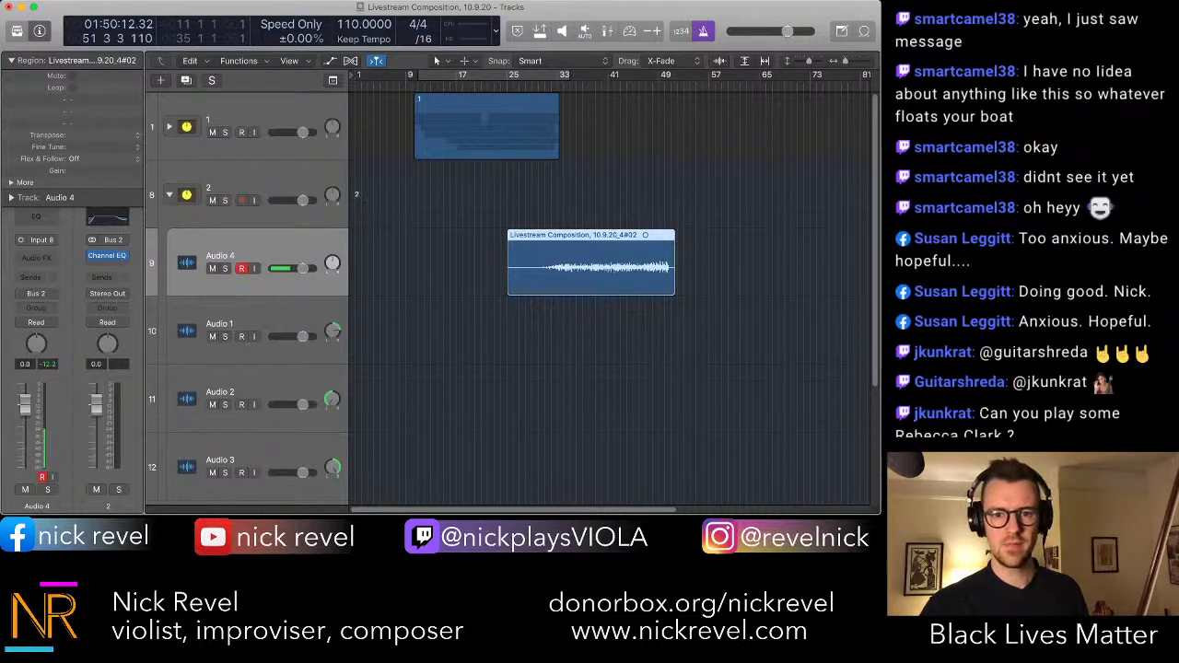
- Trim the start of the new Audio 4 region in stack 2 to bar 29 and set a cycle range from bar 29 to 51
drag(509, 280, 533, 281)
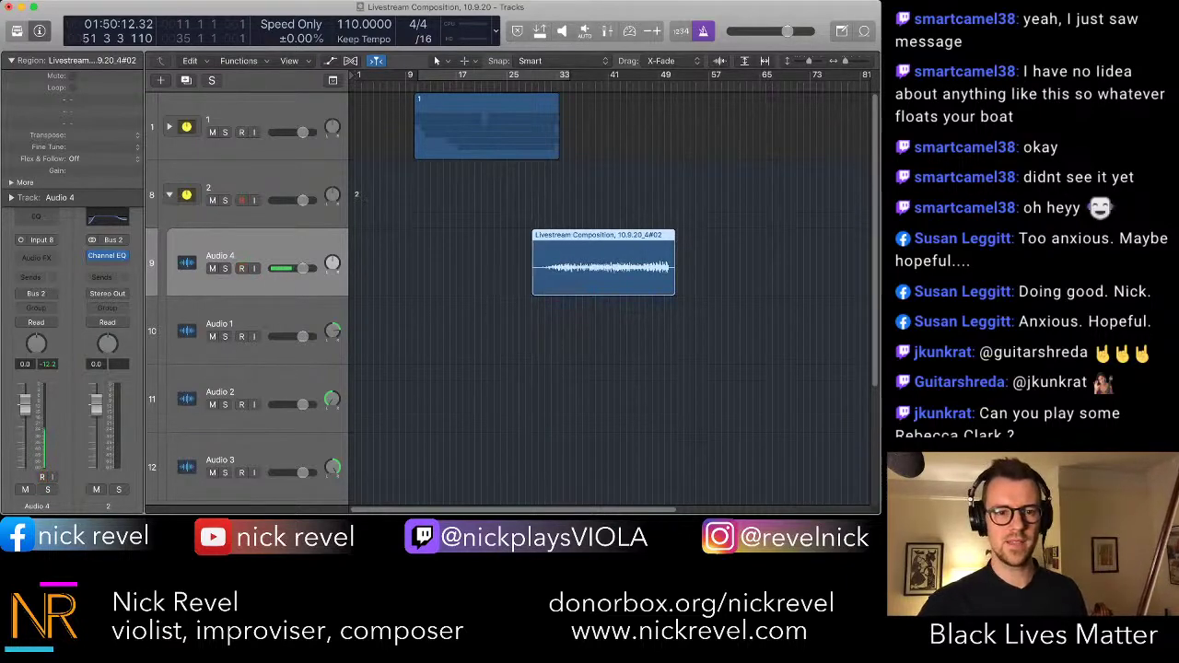
click(543, 330)
key(c)
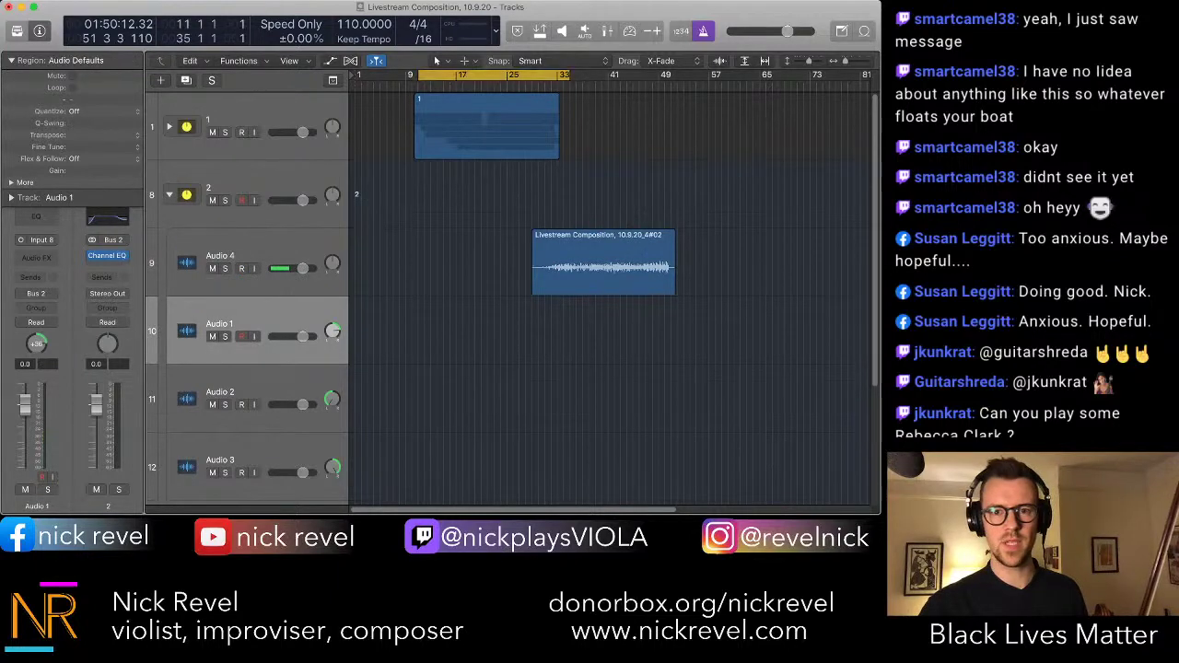
drag(533, 74, 674, 74)
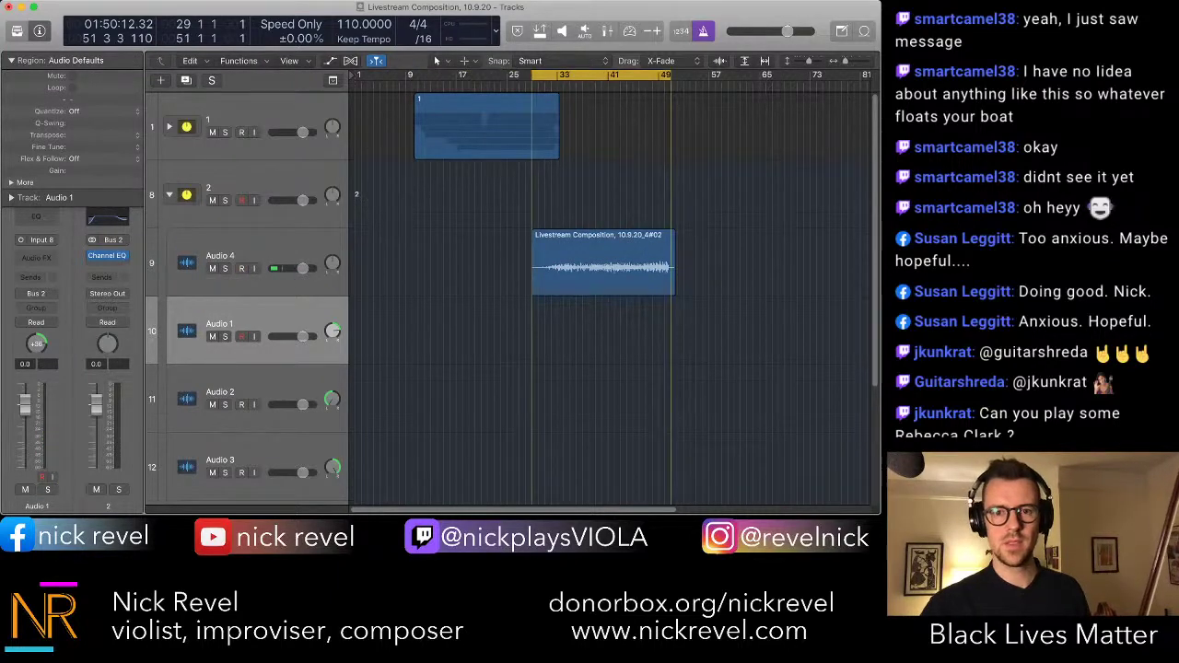
- Set the cycle range to start at bar 30 and play it with the new Audio 4 take
scroll(674, 75, up, 5)
scroll(674, 75, left, 1)
scroll(610, 285, left, 5)
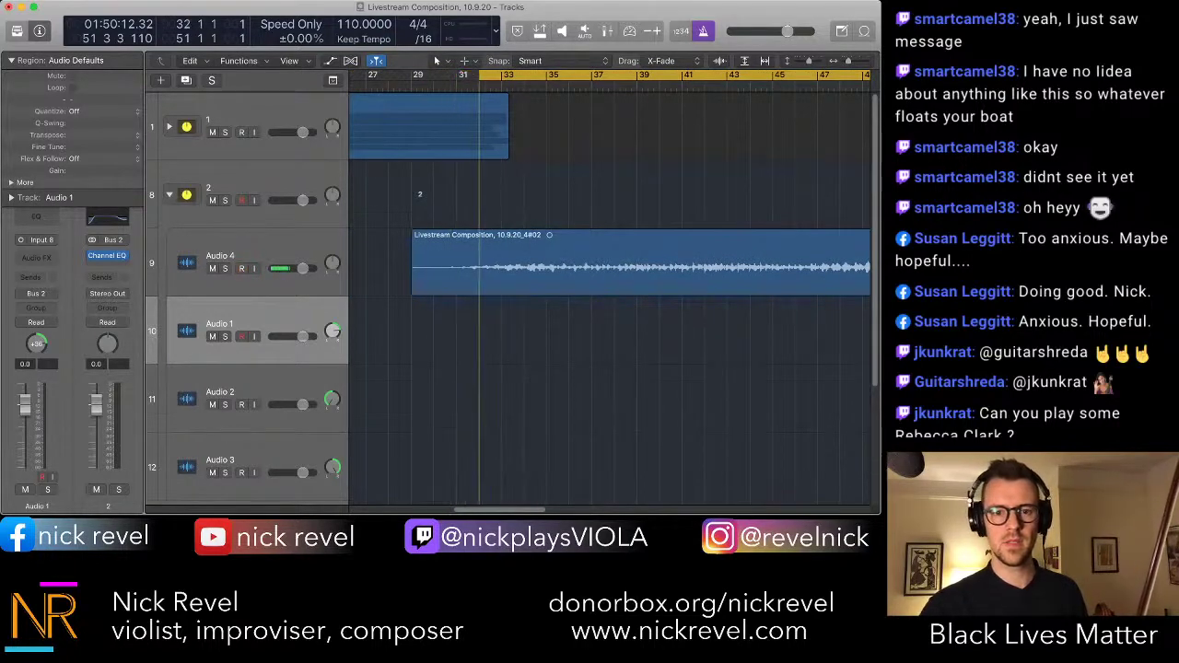
drag(479, 76, 434, 76)
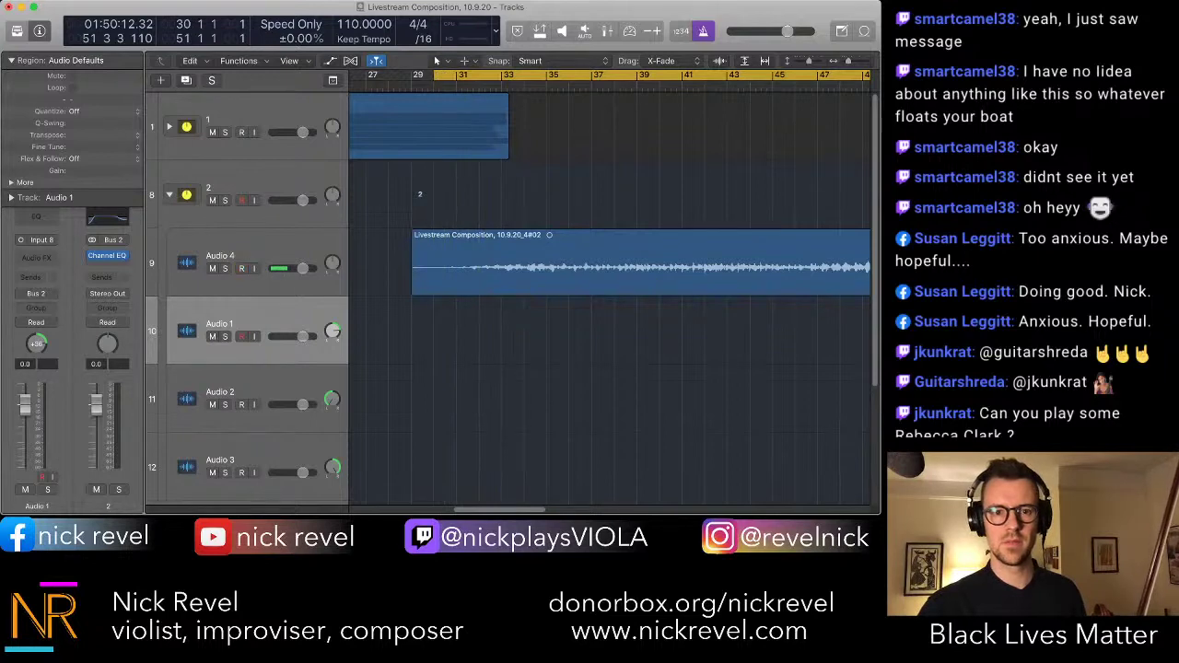
key(space)
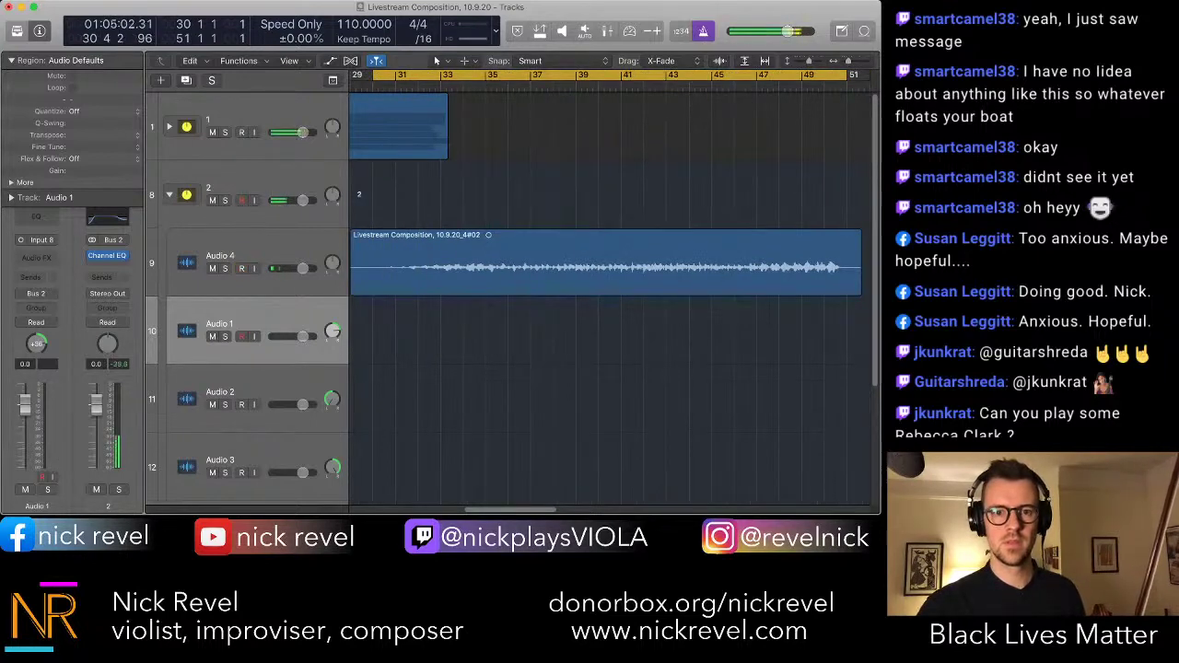
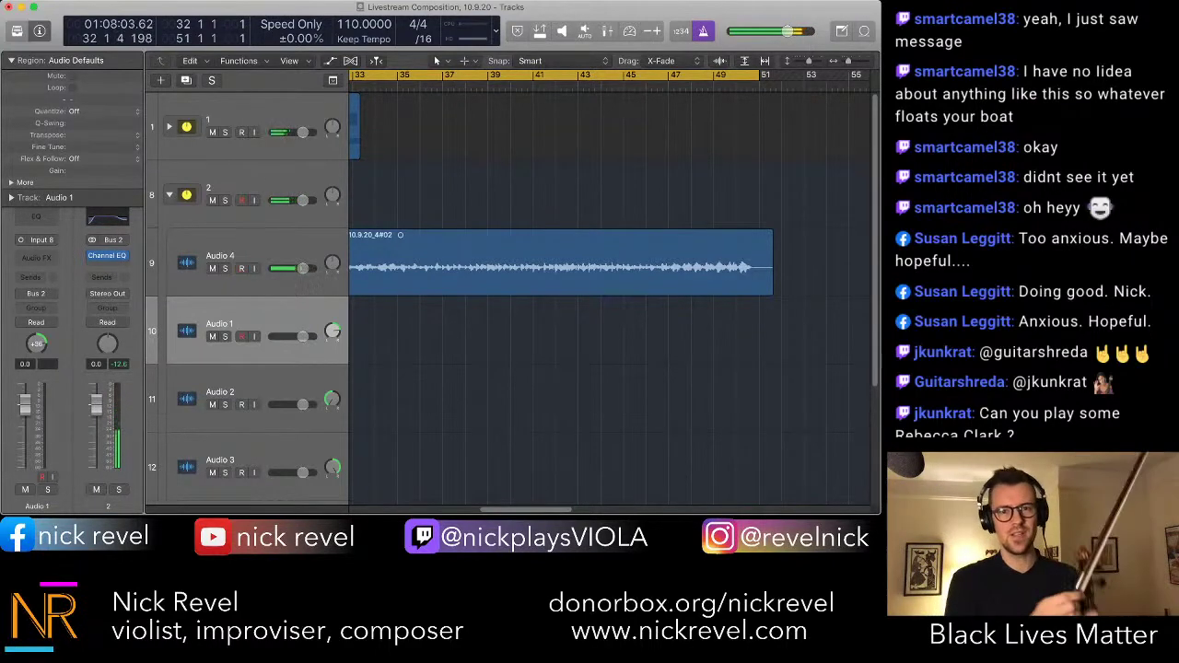
- Turn cycle off and record a viola take on stack 2's Audio 1 track from about bar 27 to bar 48
key(space)
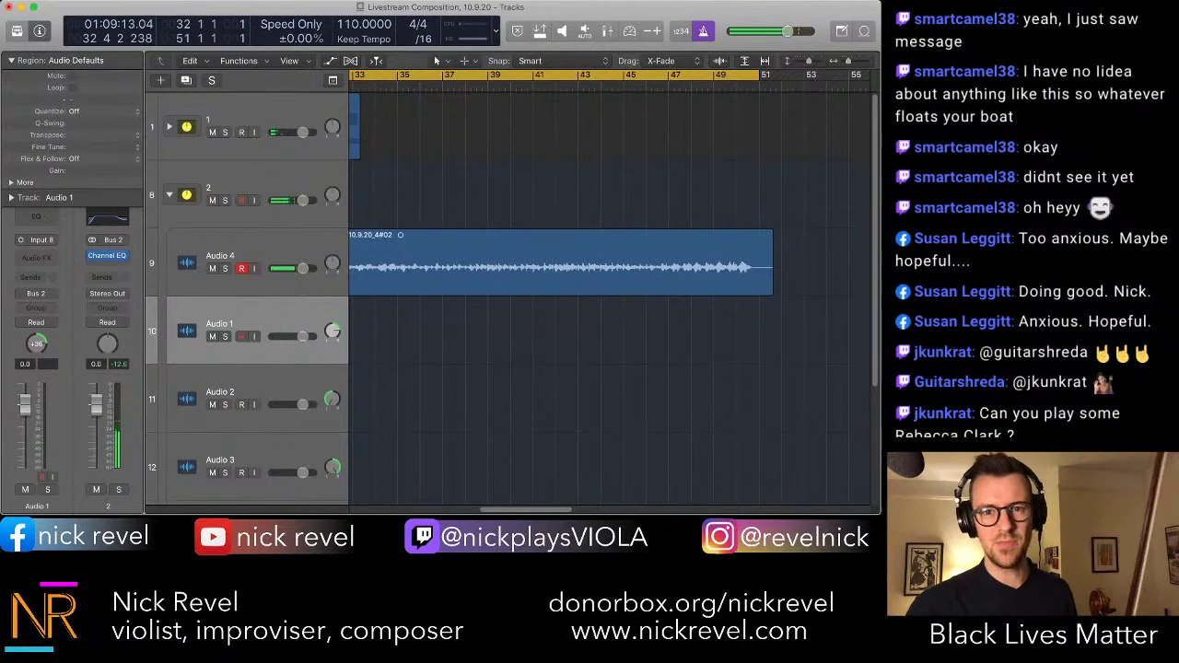
key(c)
scroll(608, 295, left, 2)
scroll(607, 295, left, 5)
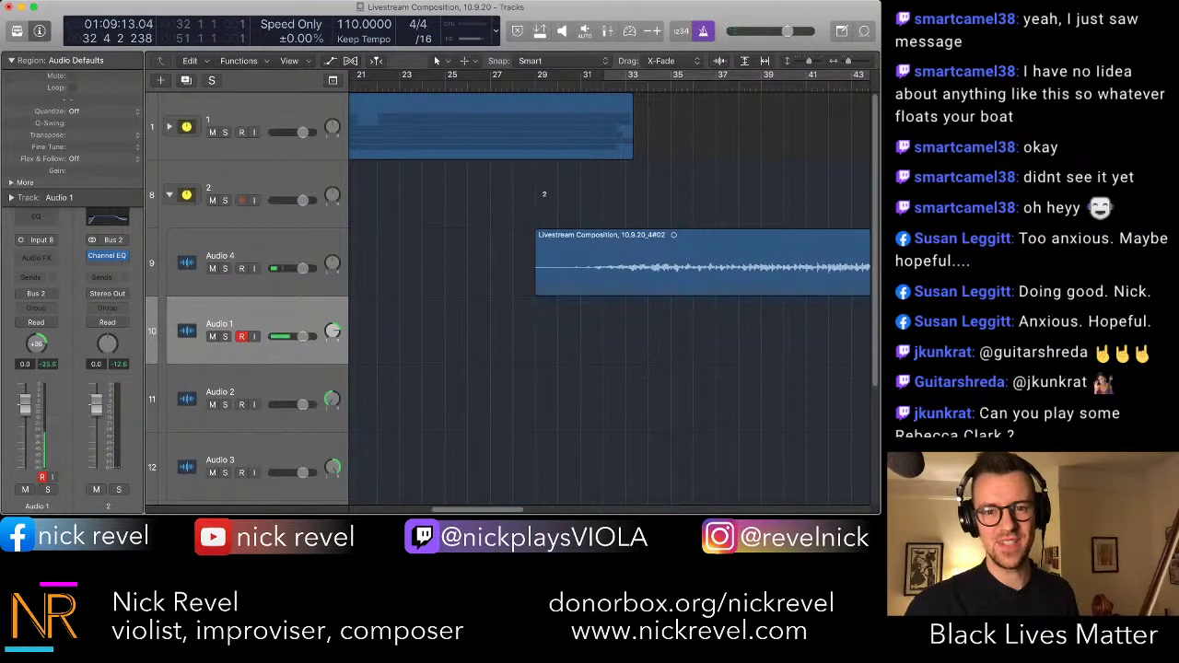
click(524, 83)
key(r)
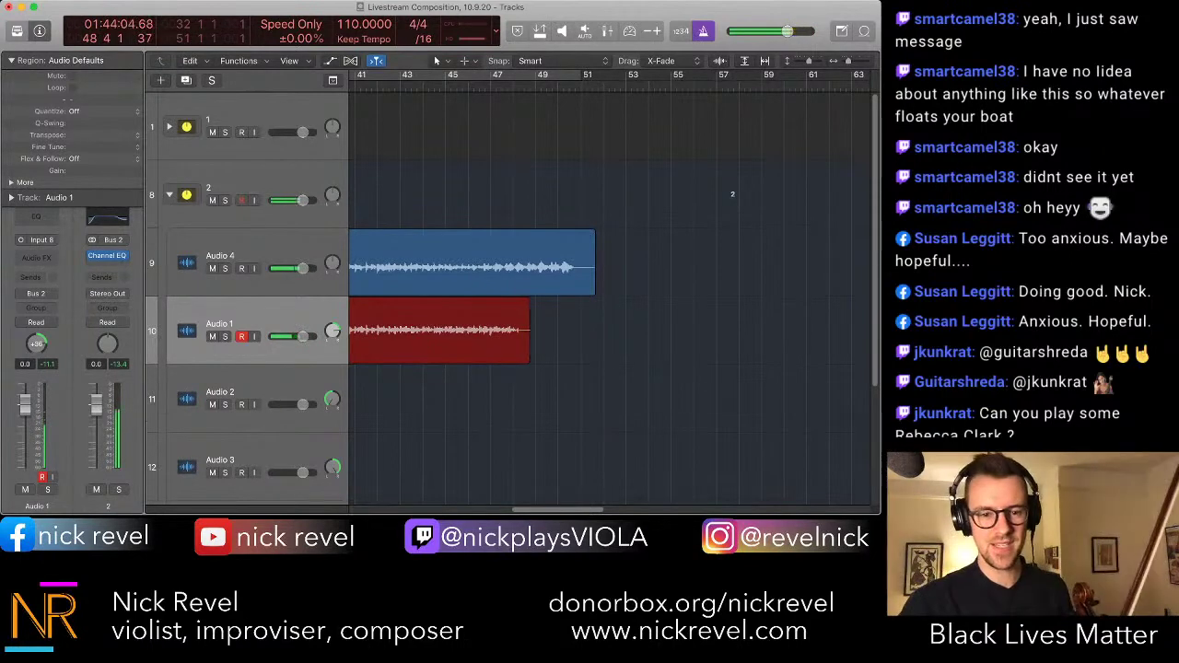
key(space)
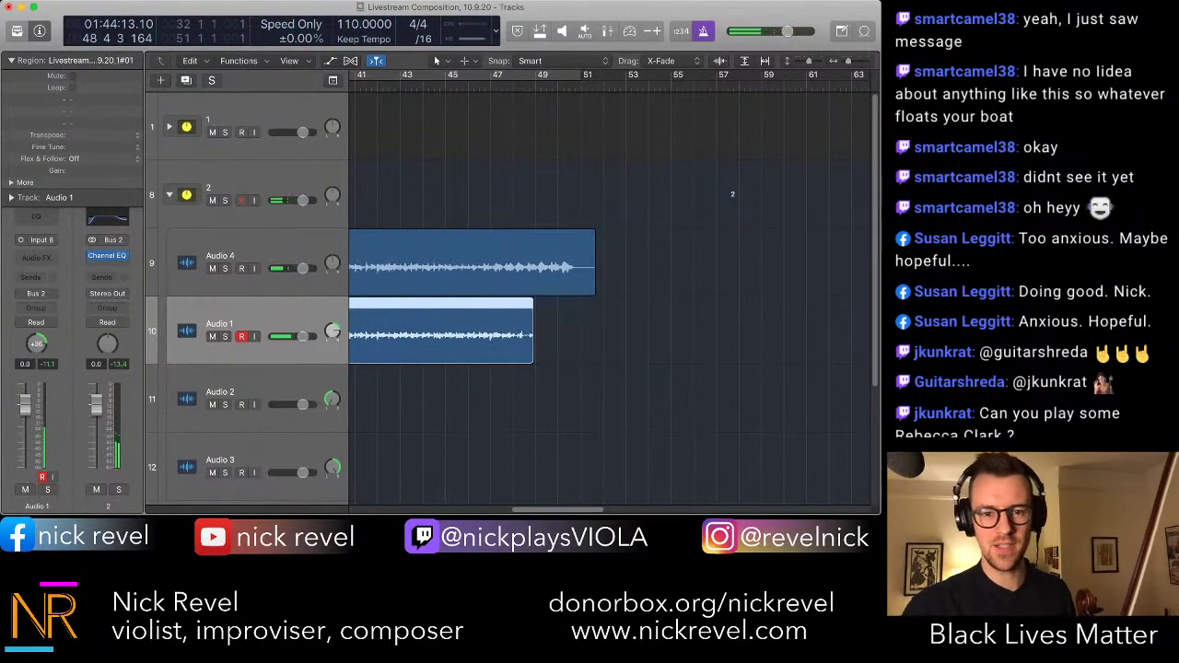
- Trim the end of the new Audio 1 region to about bar 46 and play both layers from there
drag(532, 353, 470, 354)
click(479, 281)
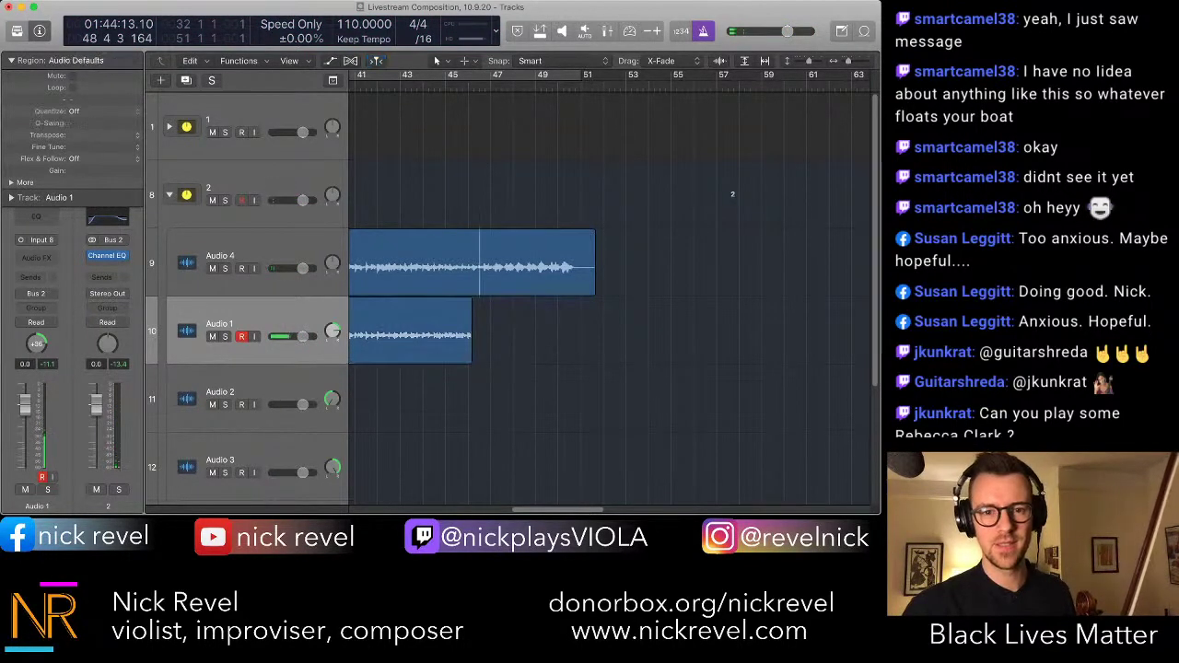
key(space)
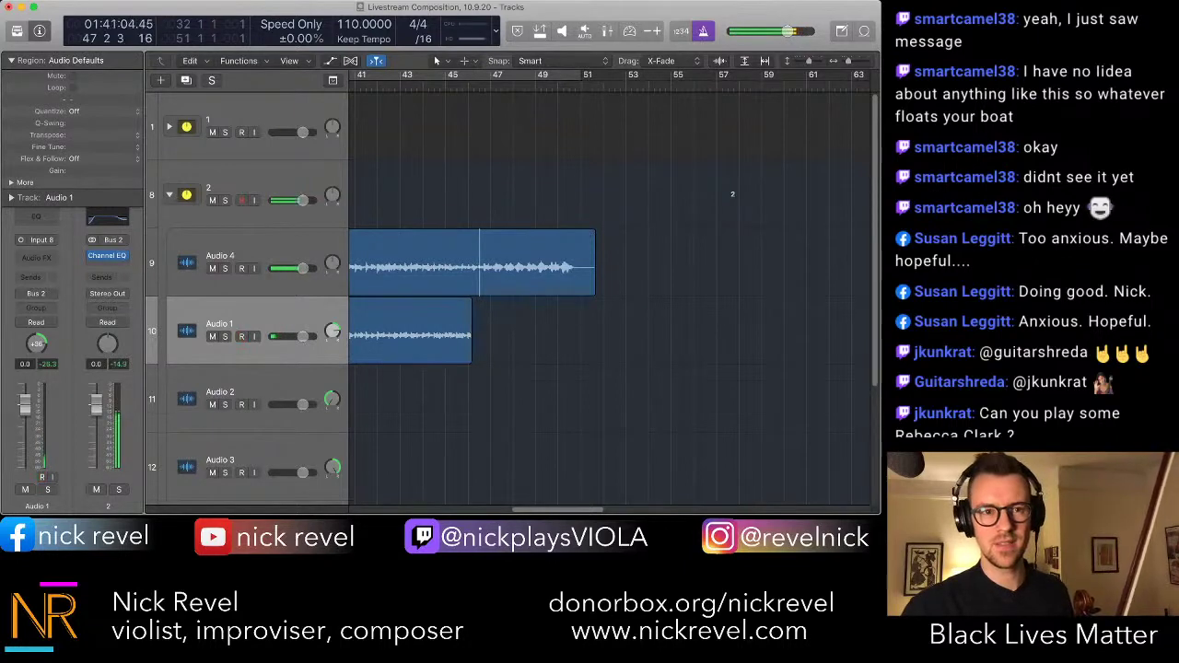
key(space)
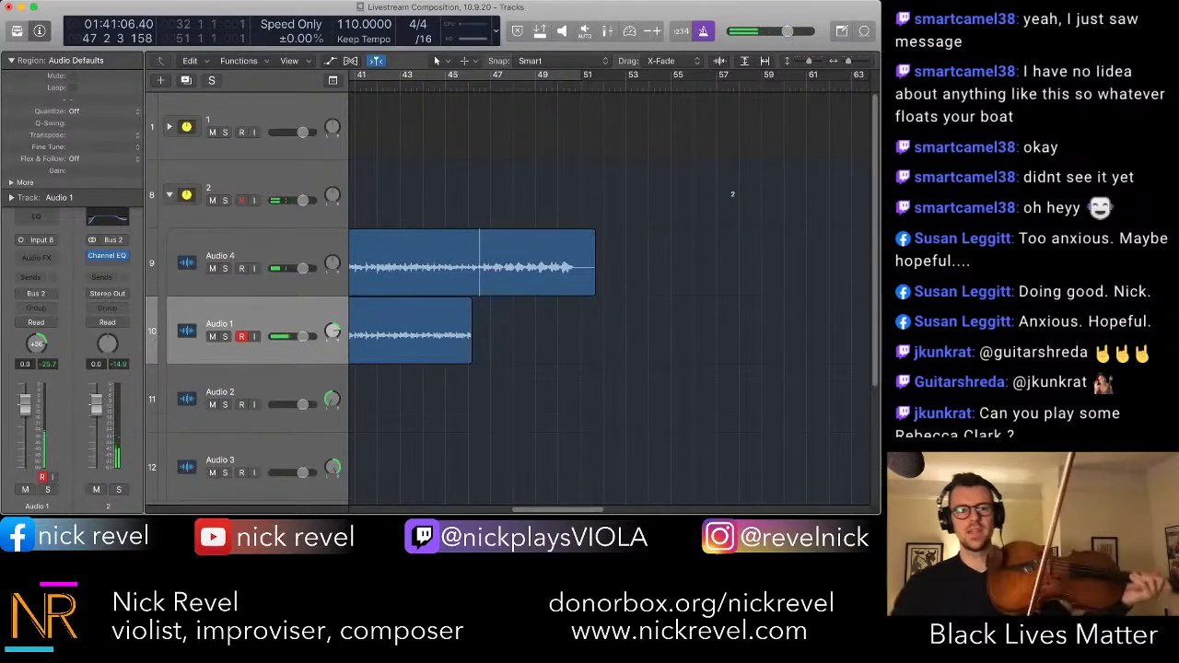
- Turn on Autopunch with a punch range from bar 46 to bar 51
key(r)
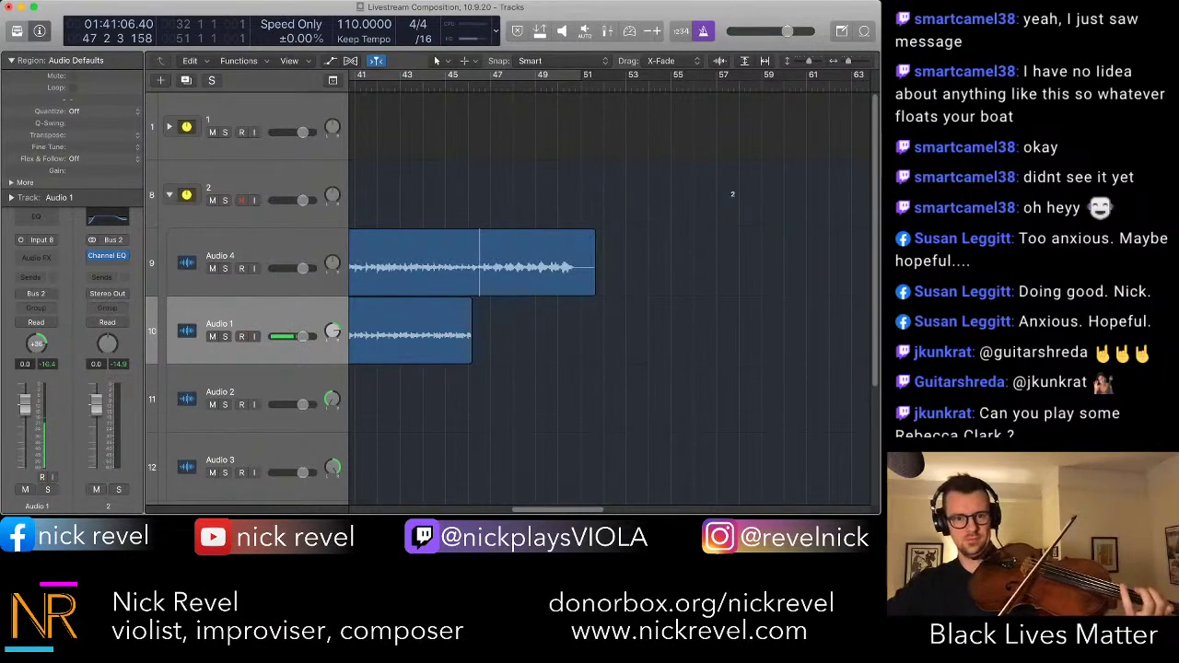
key(r)
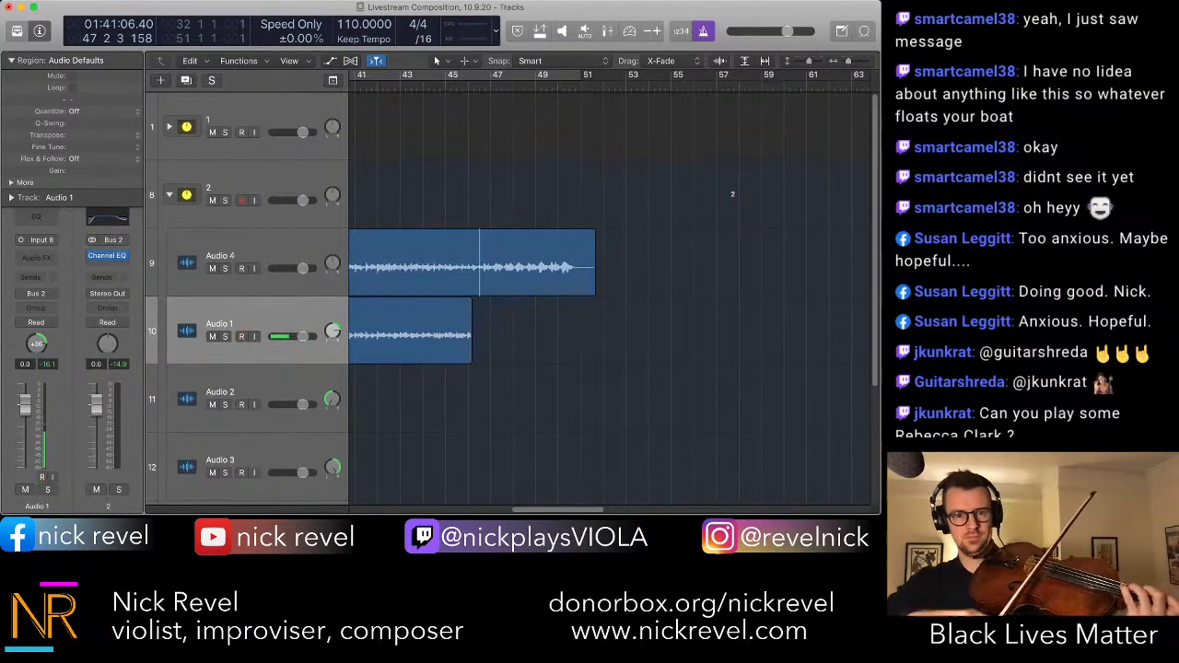
key(r)
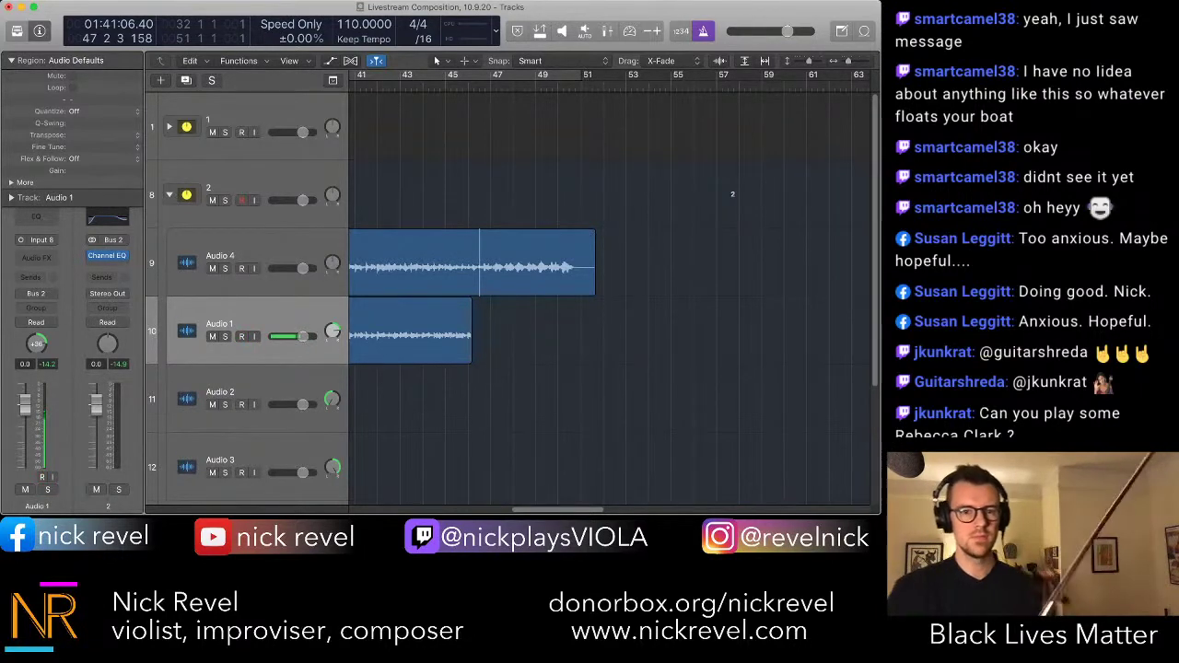
key(r)
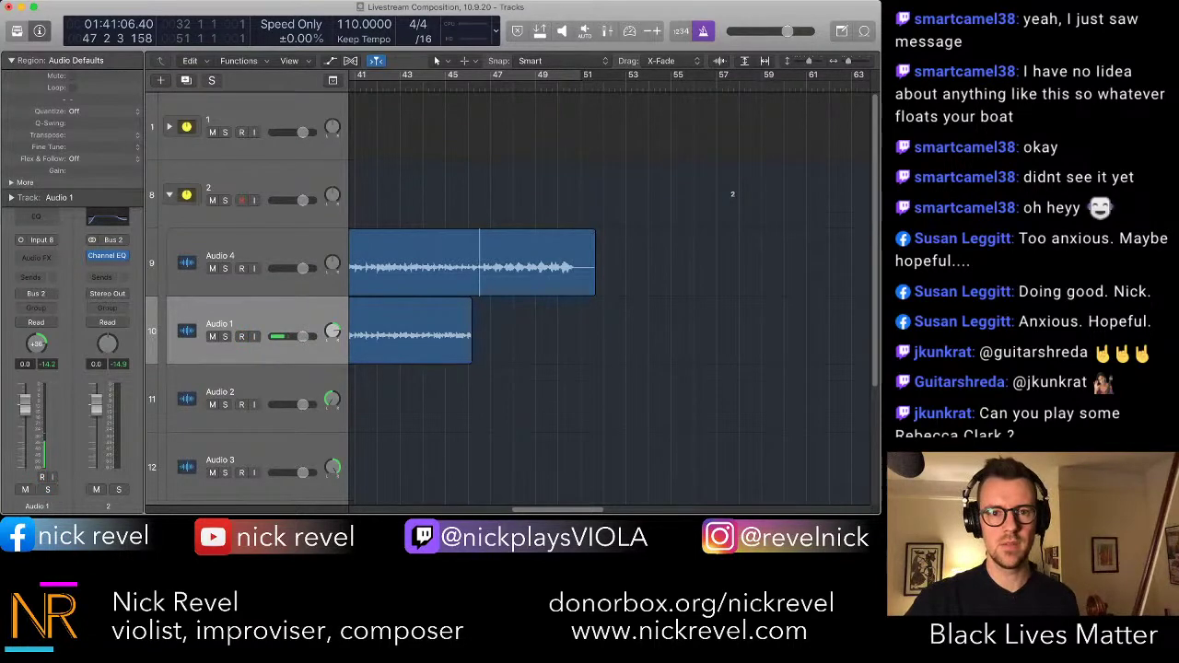
key(comma)
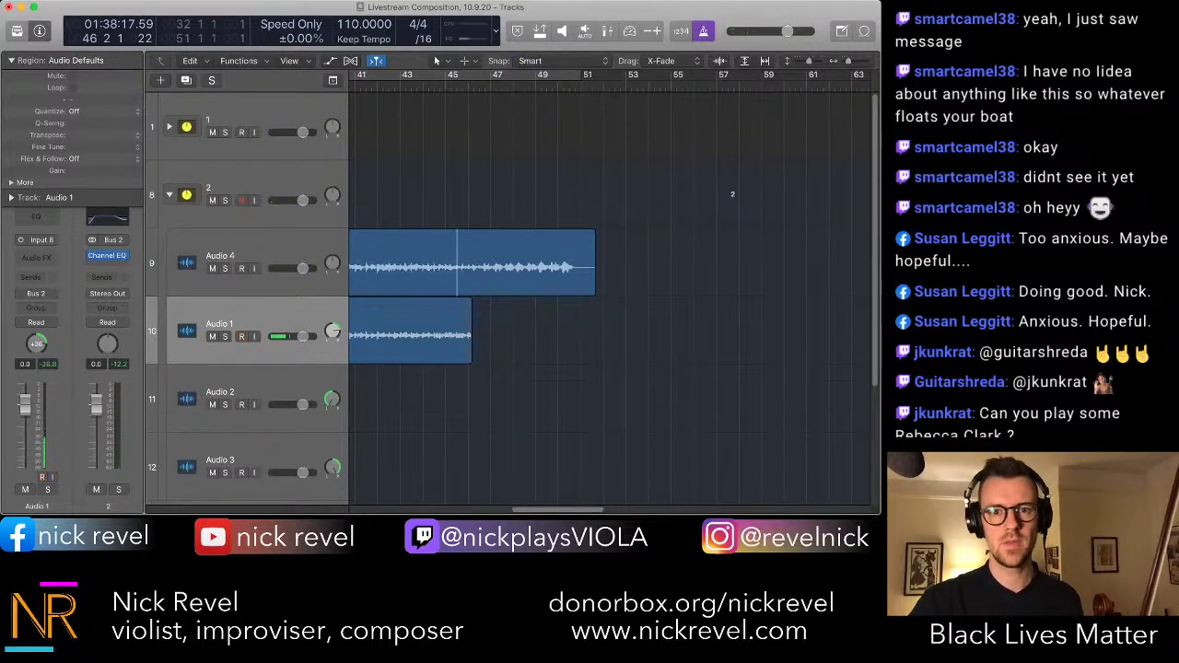
key(r)
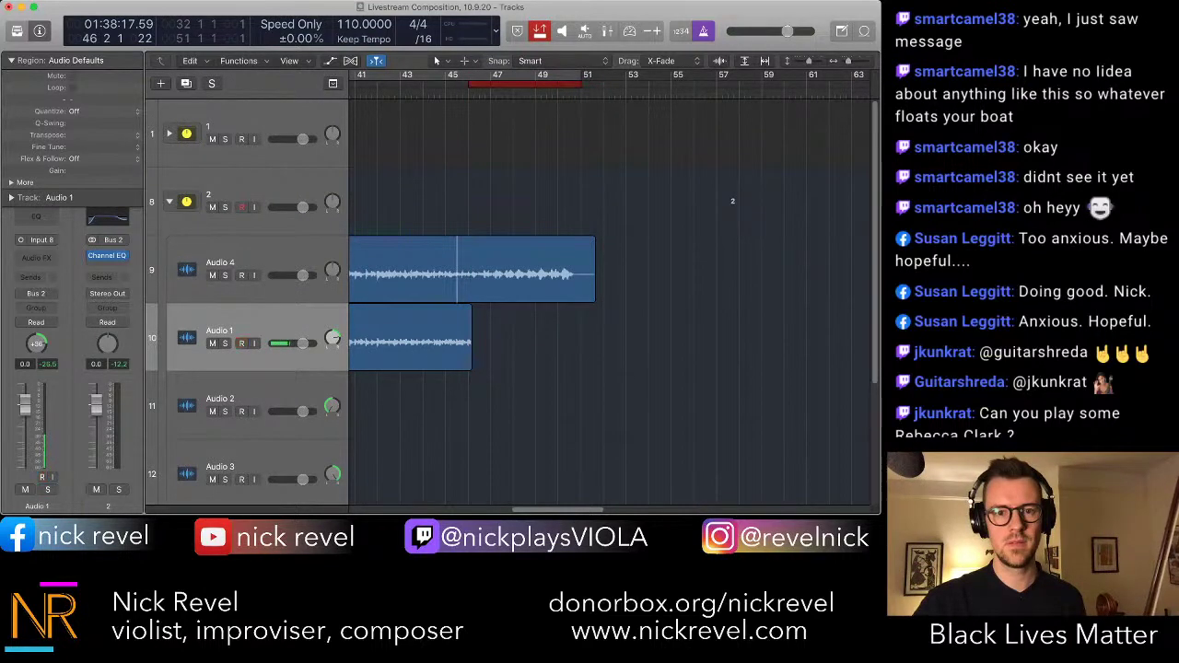
key(comma)
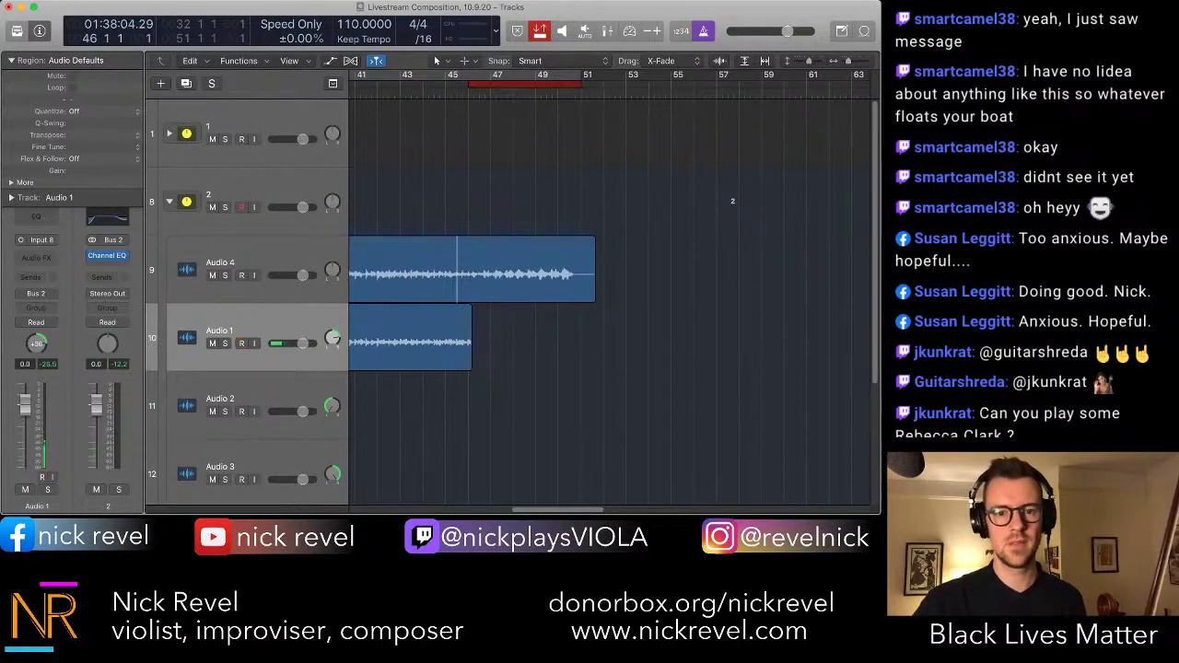
- Move the punch-in start to about bar 45.7 and trim the Audio 1 region's end to match
mouse_move(470, 362)
mouse_down()
mouse_move(453, 362)
mouse_move(466, 361)
mouse_up()
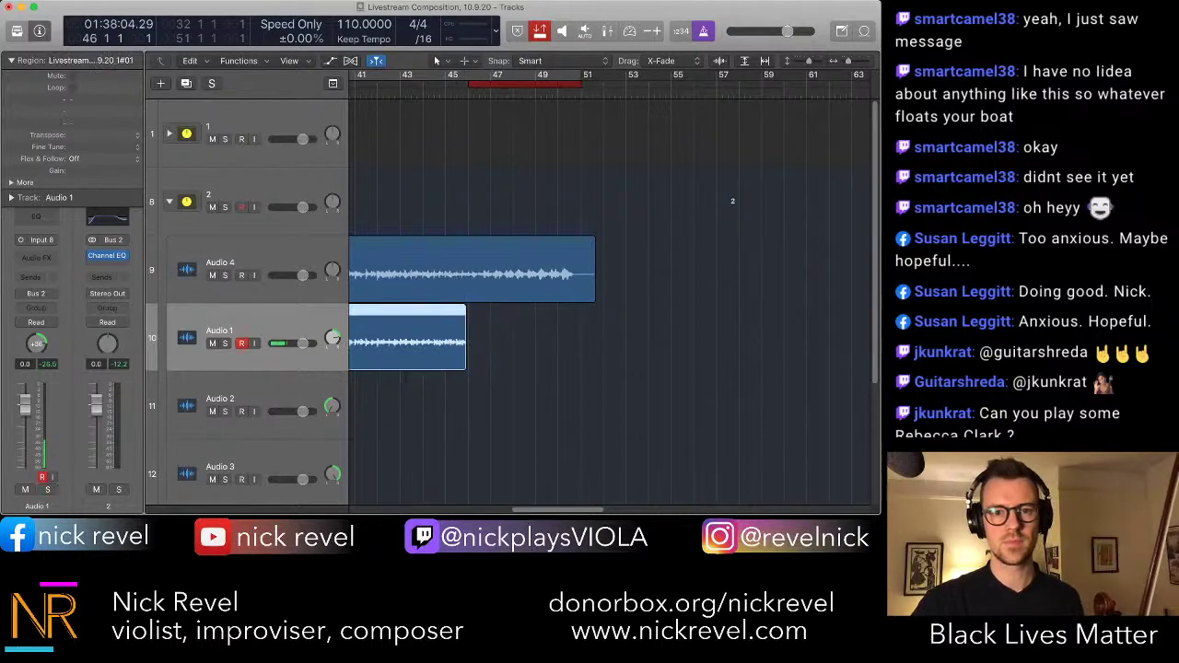
key(super+Right)
key(super+Right)
key(super+Right)
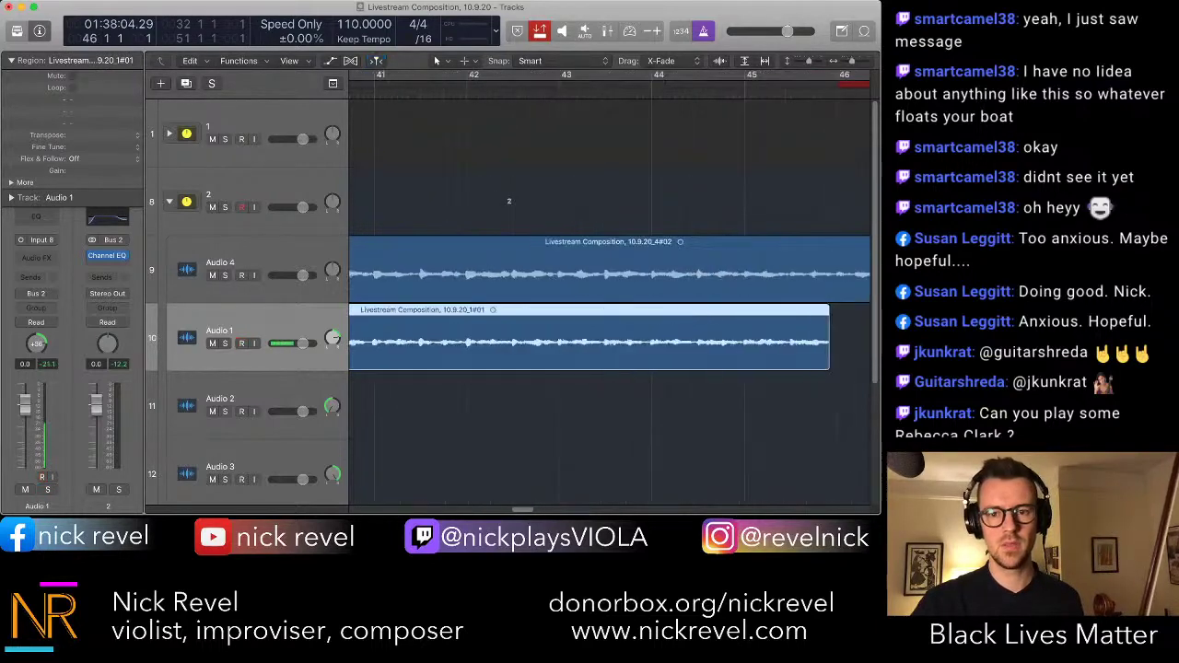
scroll(609, 304, right, 5)
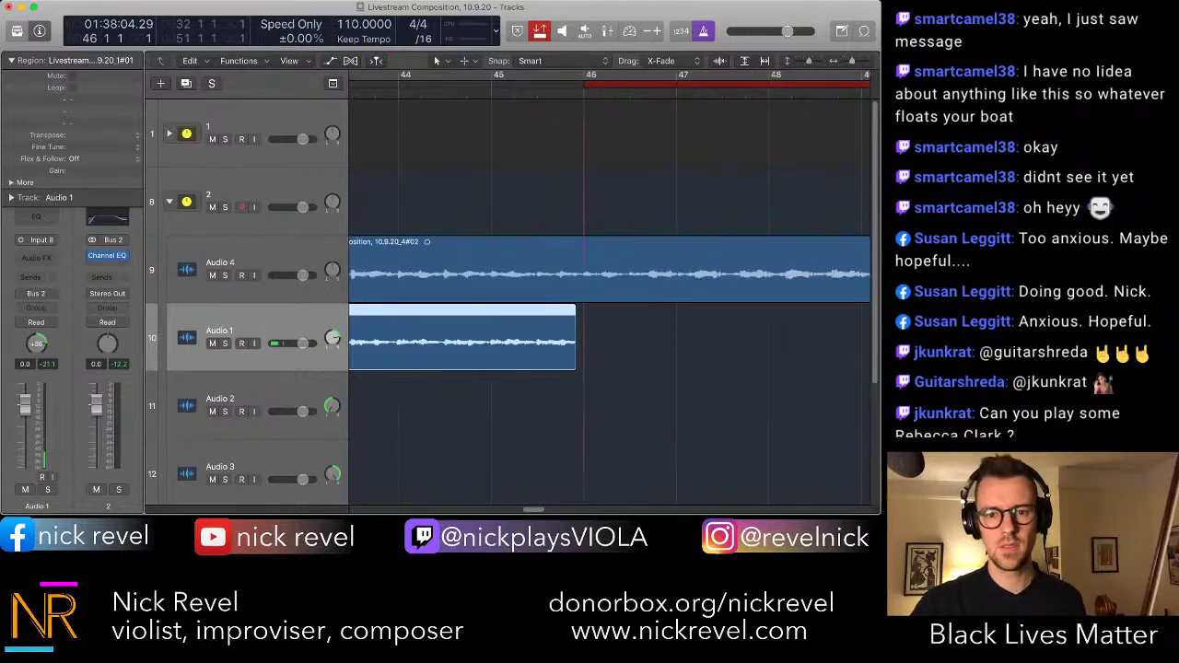
key(ctrl+r)
drag(568, 83, 555, 83)
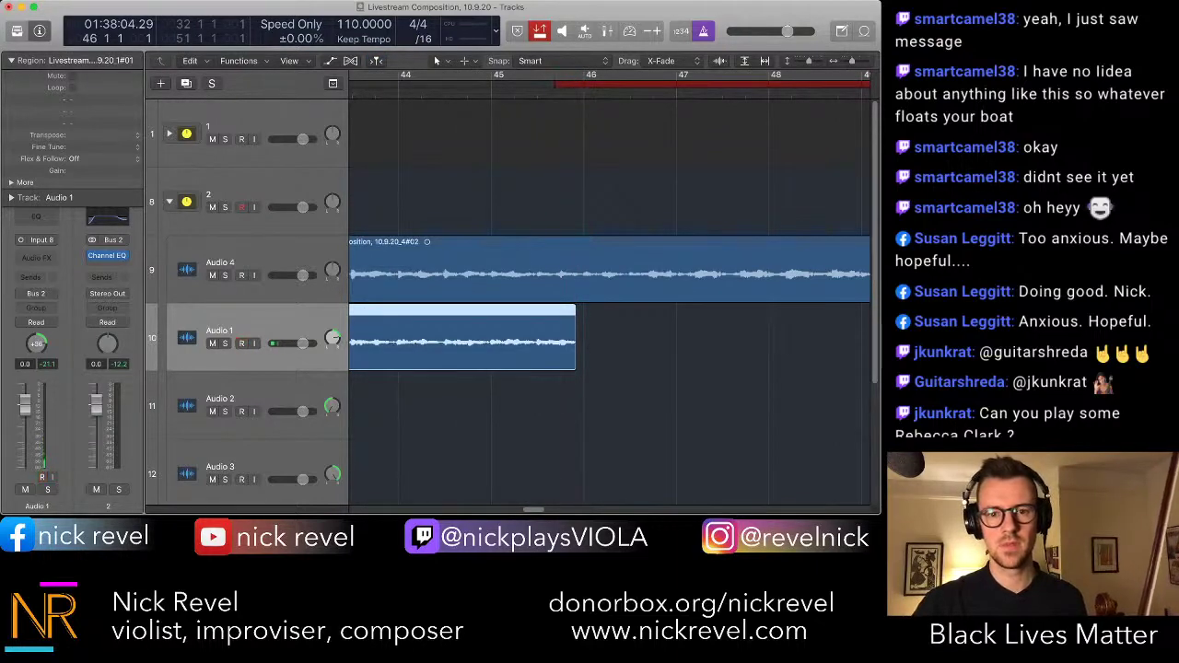
drag(574, 360, 552, 360)
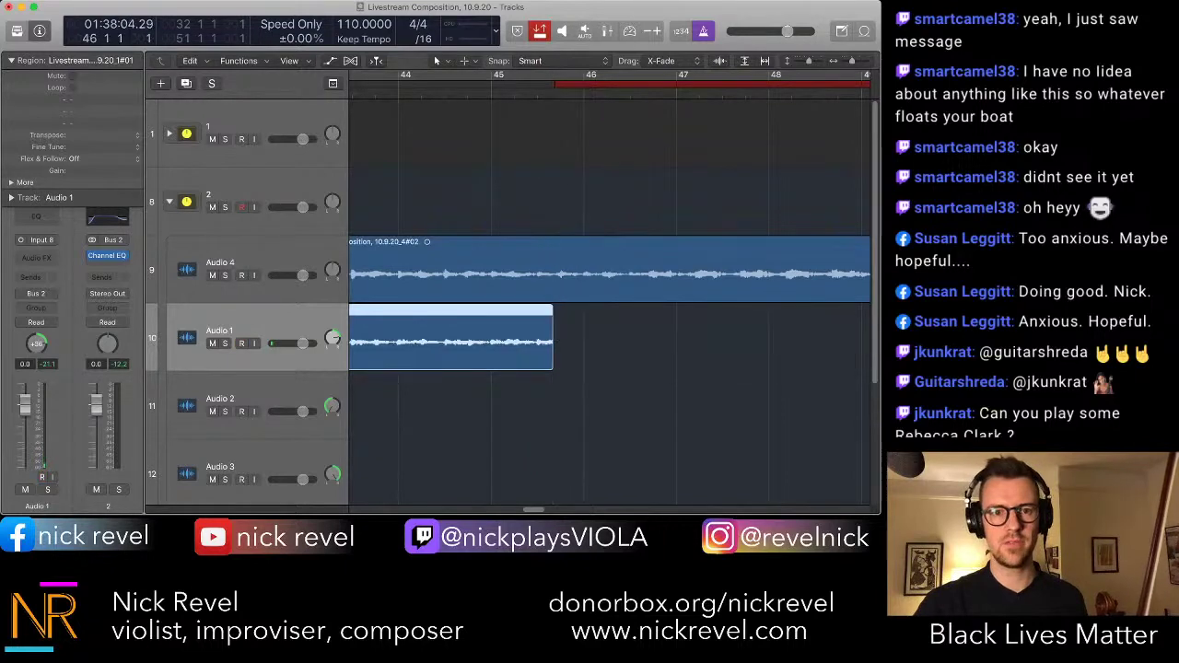
- Try a punch-in recording on Audio 1 from about bar 45.7 to 51 and delete the resulting take
key(alt+r)
key(comma)
key(comma)
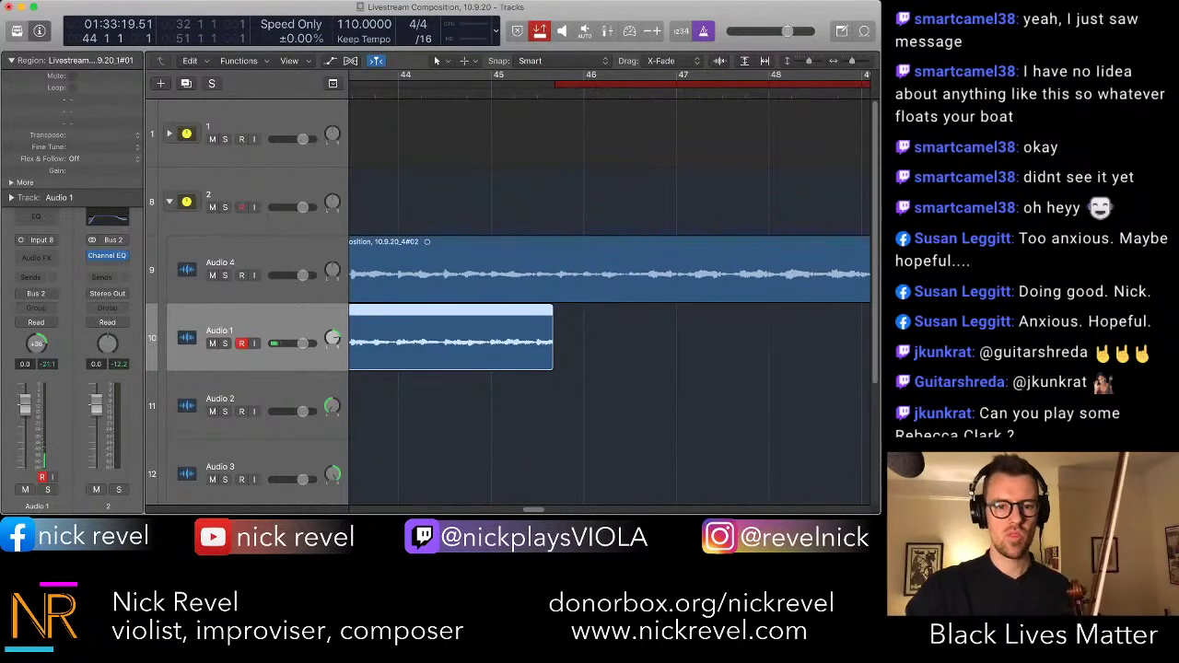
key(comma)
key(comma)
key(super+Left)
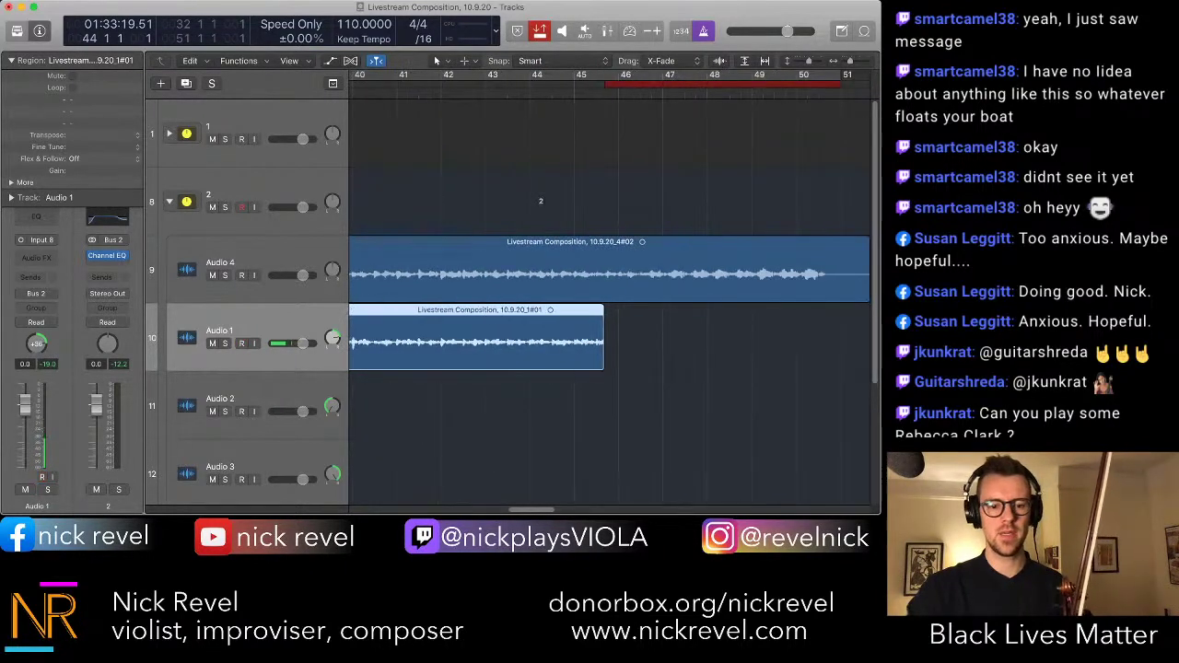
key(comma)
key(space)
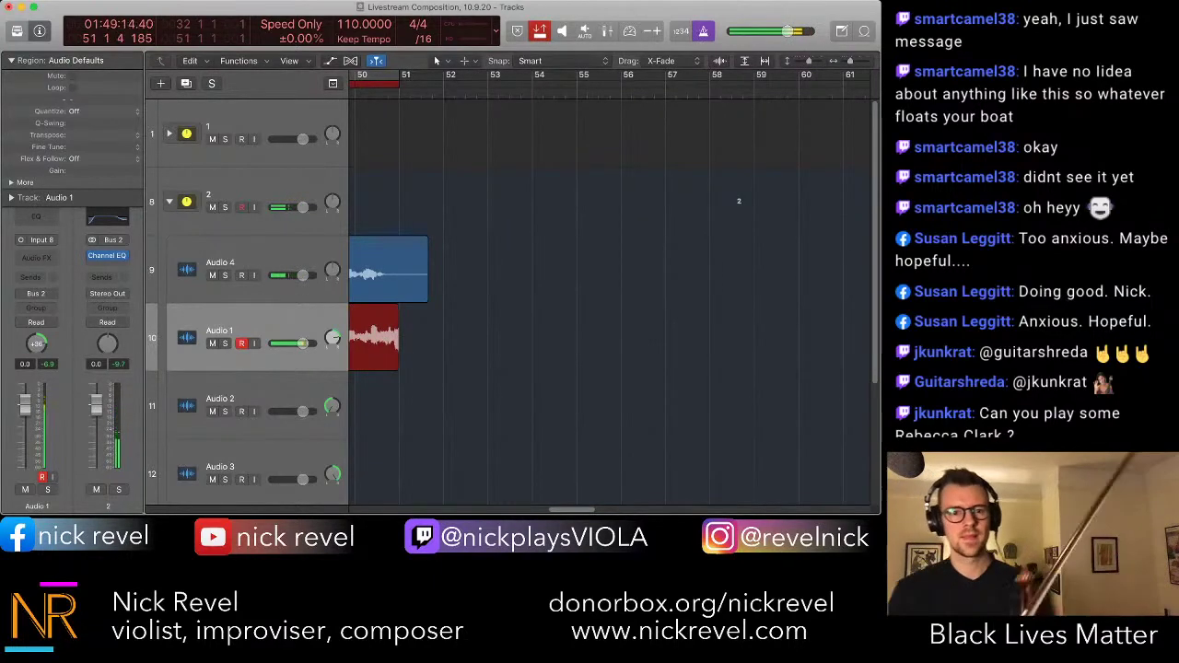
key(space)
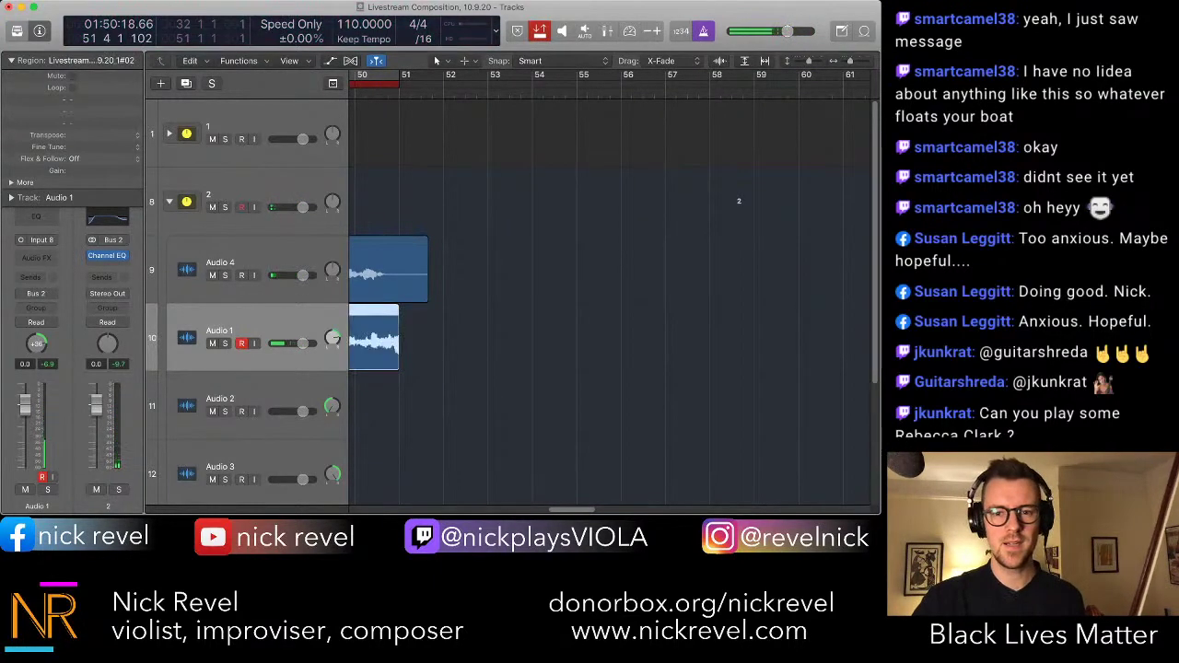
scroll(608, 304, left, 5)
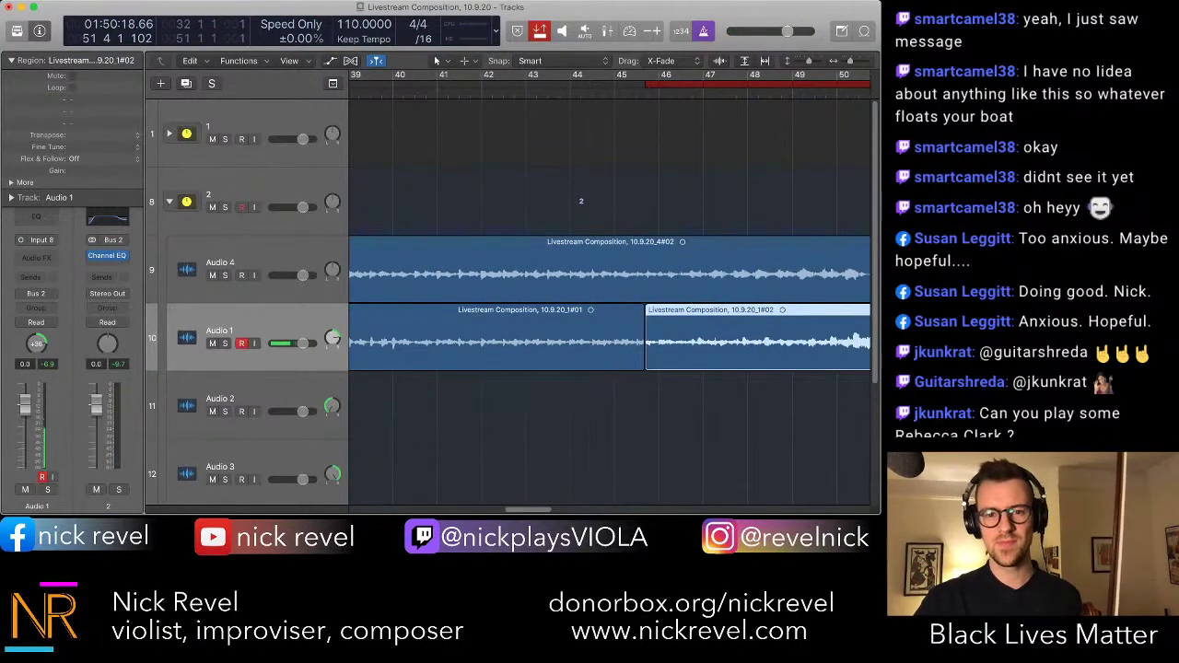
key(Delete)
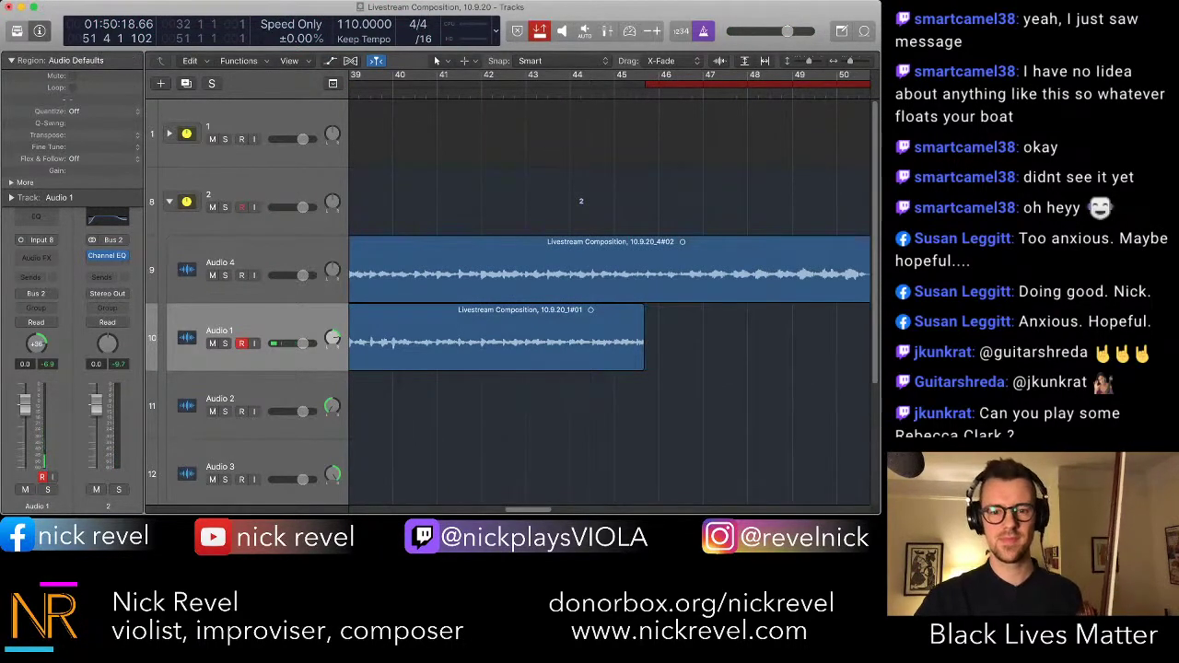
- Record another punch-in on Audio 1 across the punch range, starting the pre-roll around bar 44
click(599, 93)
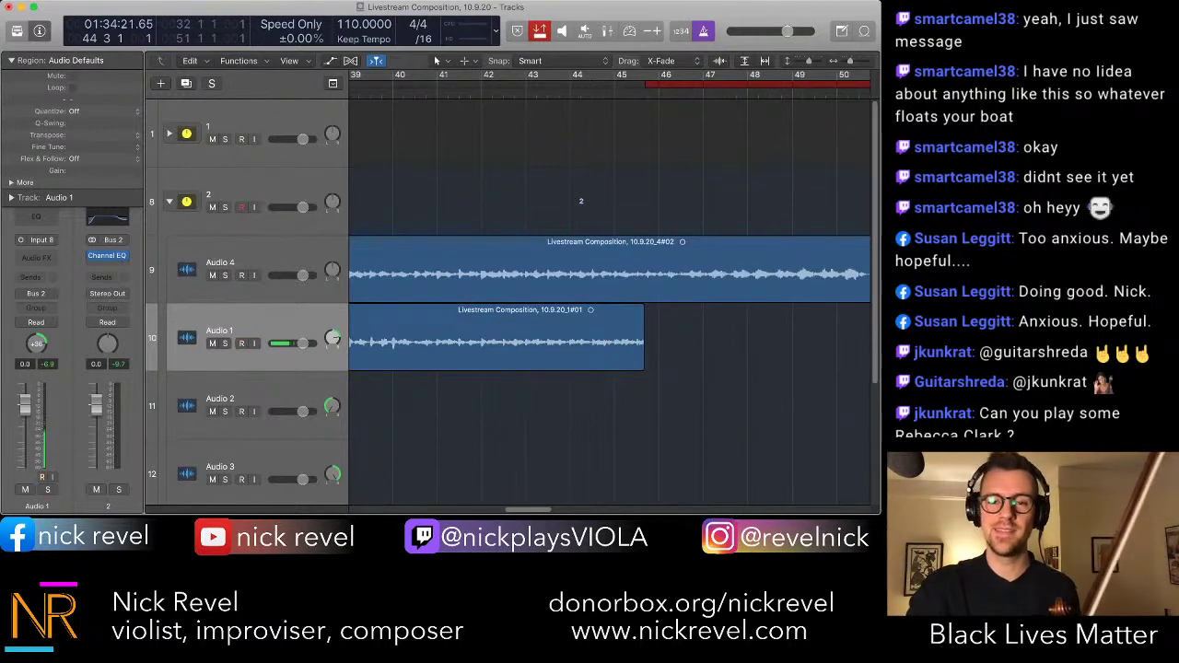
key(r)
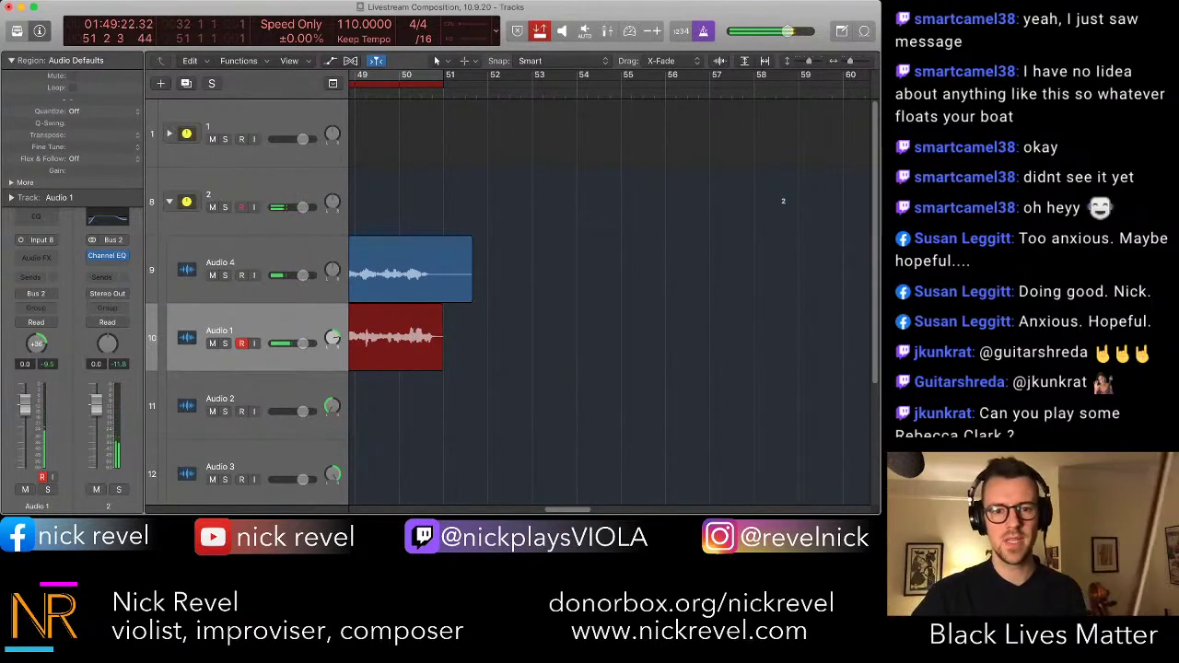
key(space)
- Play the punch-in transition from bar 45 and add a short crossfade where the two Audio 1 regions meet
scroll(608, 303, left, 3)
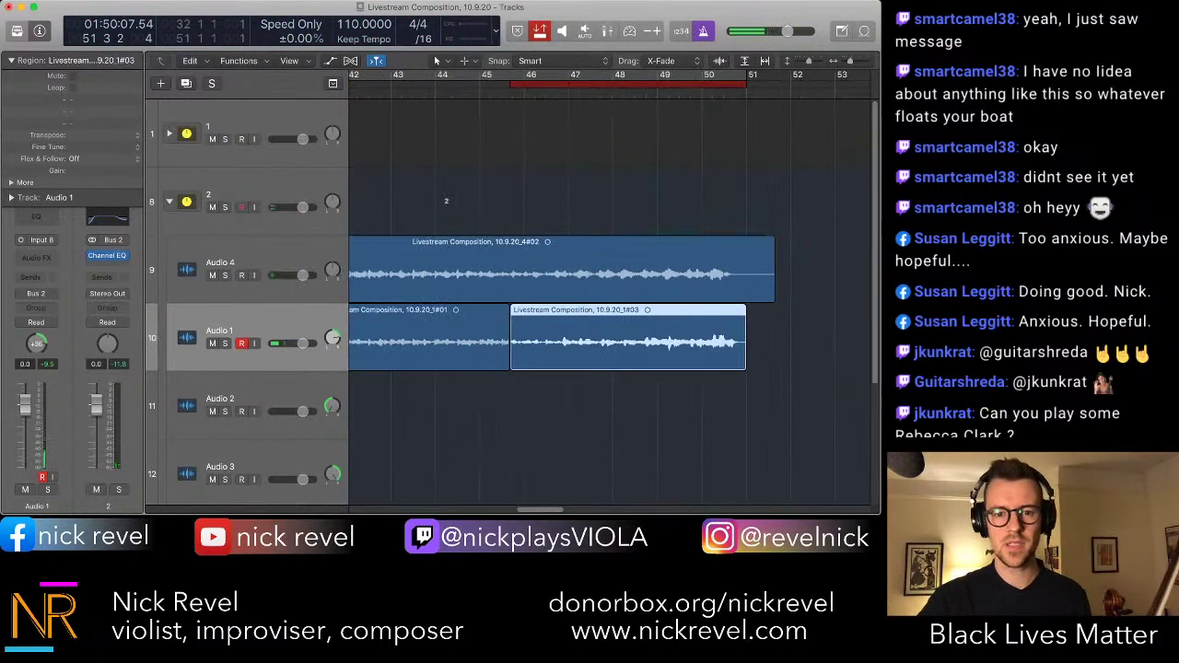
super+click(496, 342)
key(space)
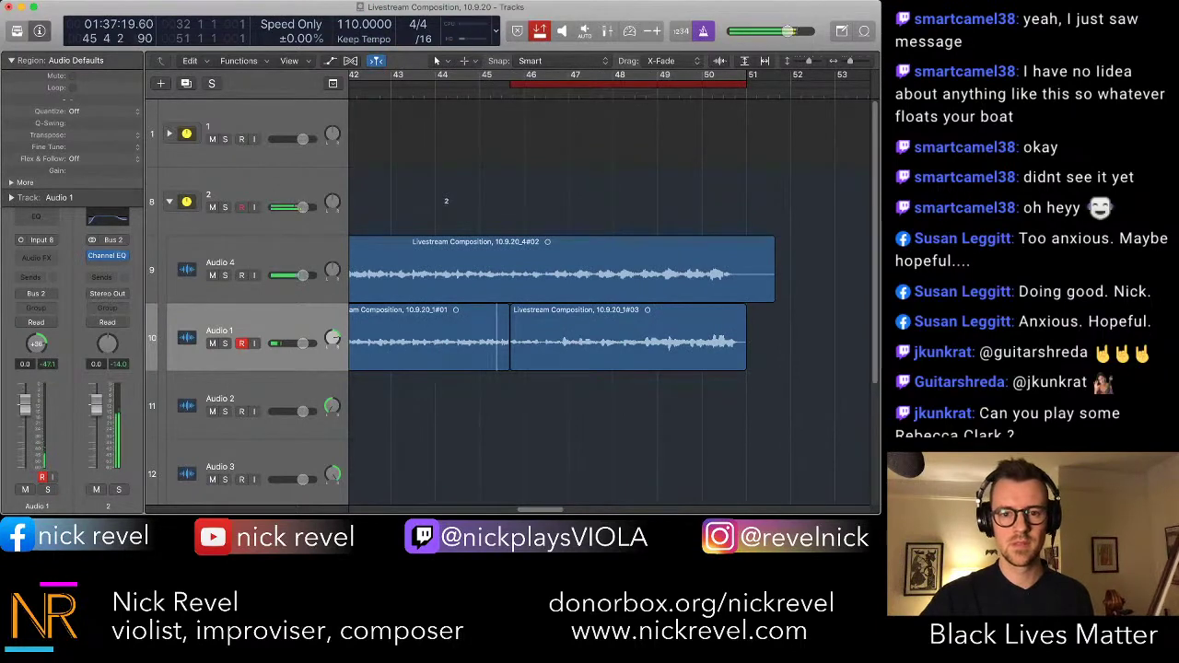
scroll(496, 342, up, 5)
drag(546, 359, 563, 359)
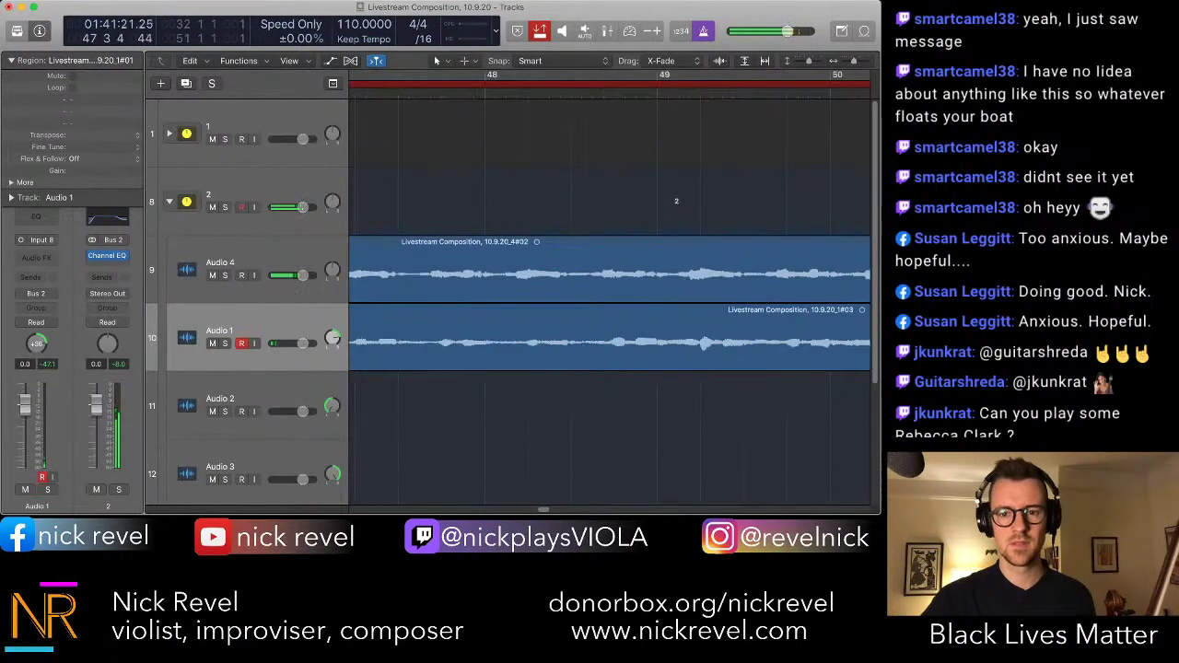
key(super+Left)
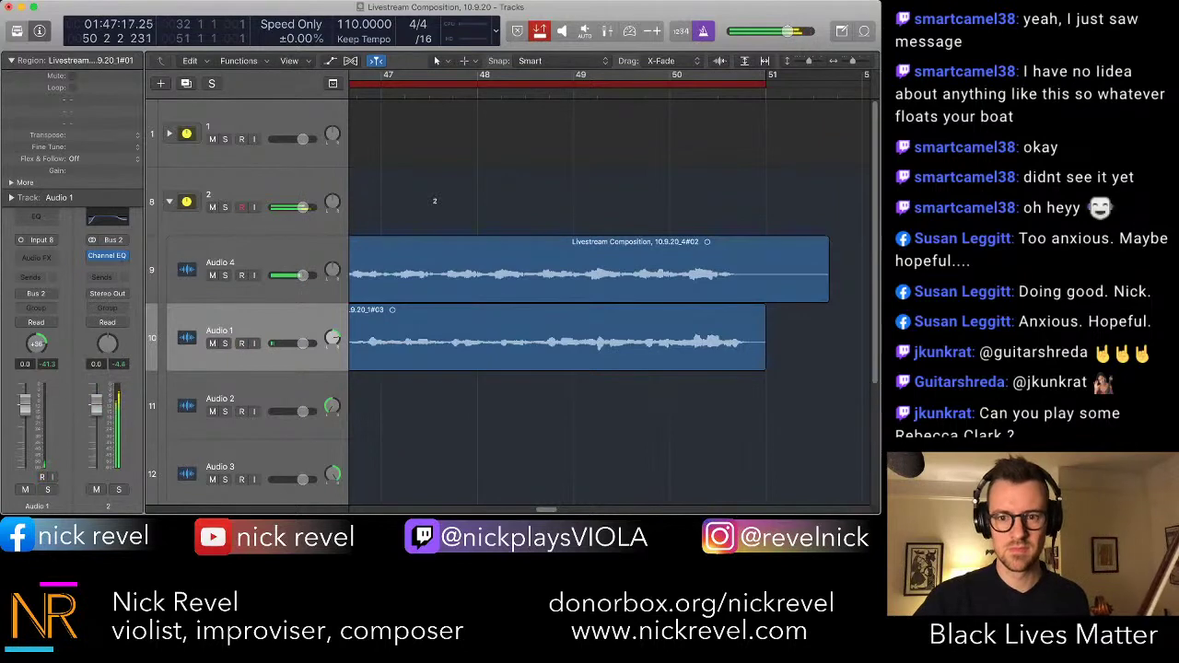
- Split the Audio 4 and Audio 1 regions just before bar 51 and delete the leftover end pieces
key(space)
drag(826, 337, 753, 273)
key(super+t)
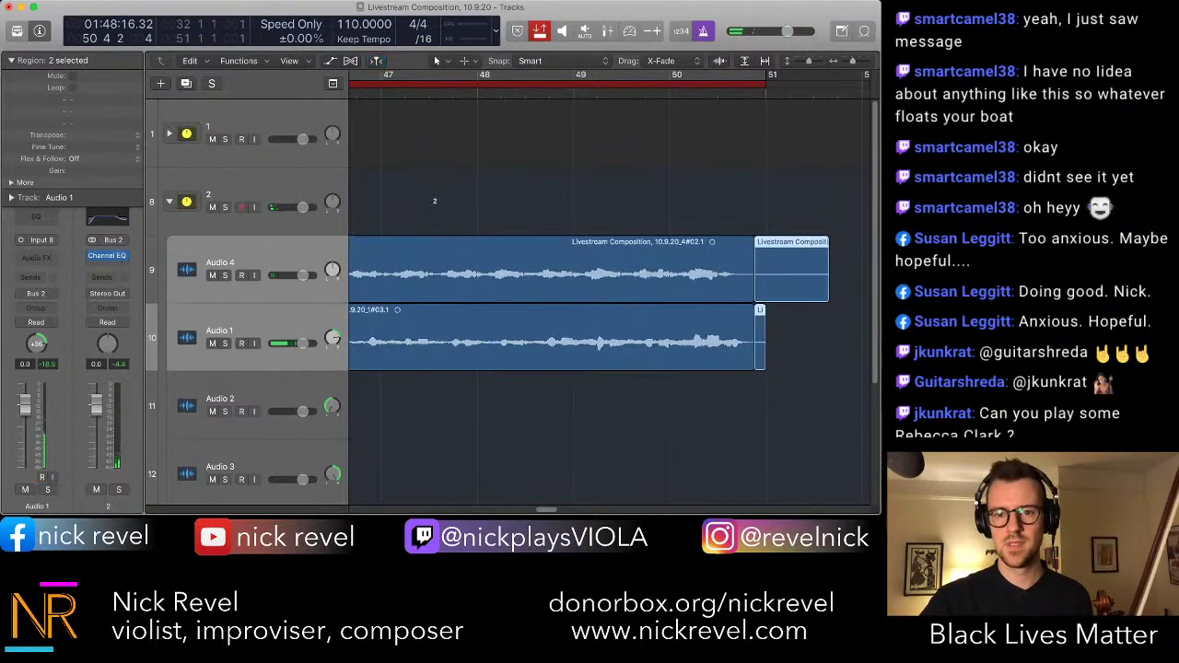
key(Delete)
scroll(607, 304, left, 5)
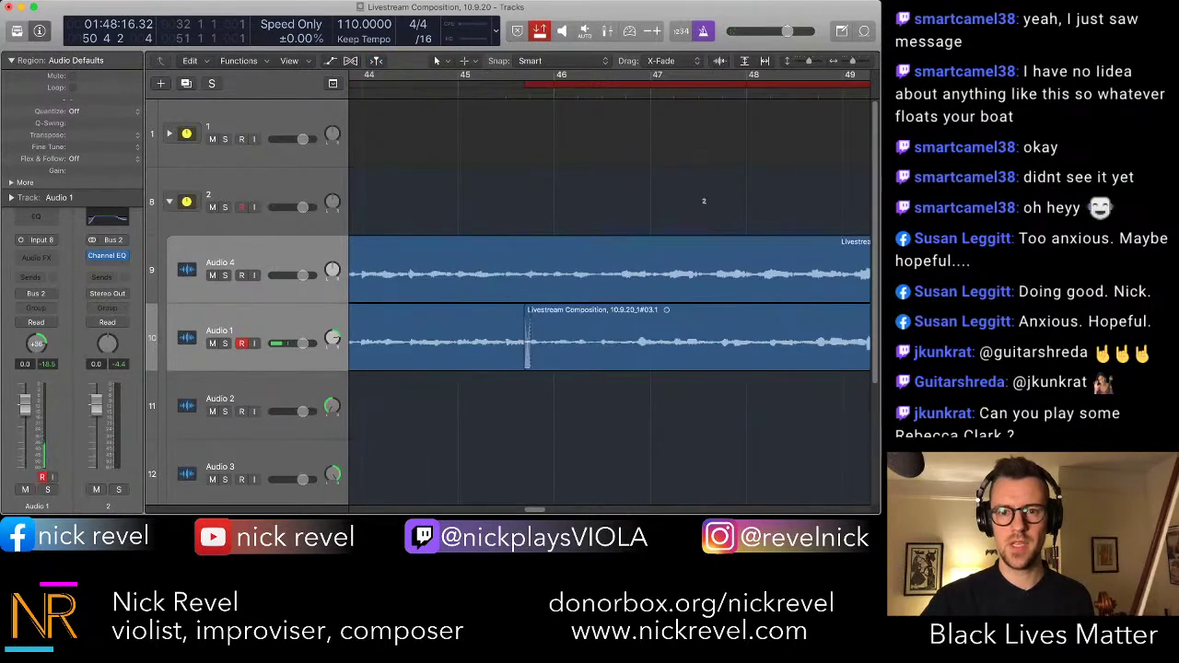
- Turn off Autopunch and bring the starts of the Audio 4 and Audio 1 regions into view
key(c)
key(c)
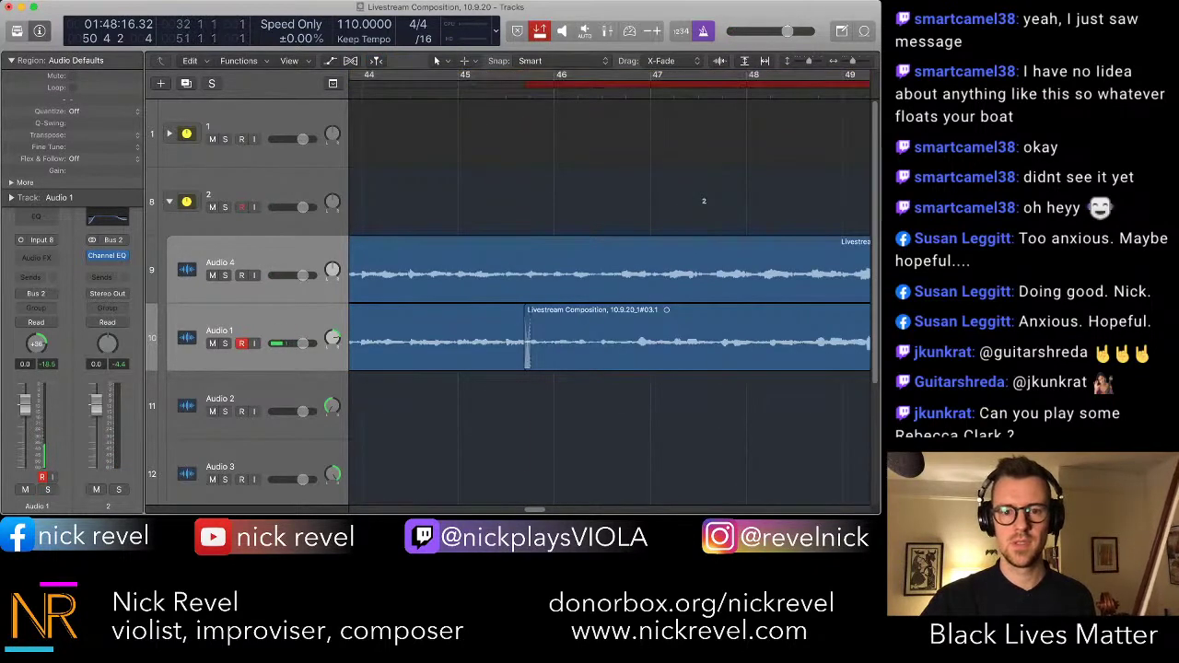
key(ctrl+alt+super+p)
key(super+Left)
key(super+Left)
key(super+Left)
scroll(610, 299, left, 8)
key(super+Left)
scroll(609, 299, right, 5)
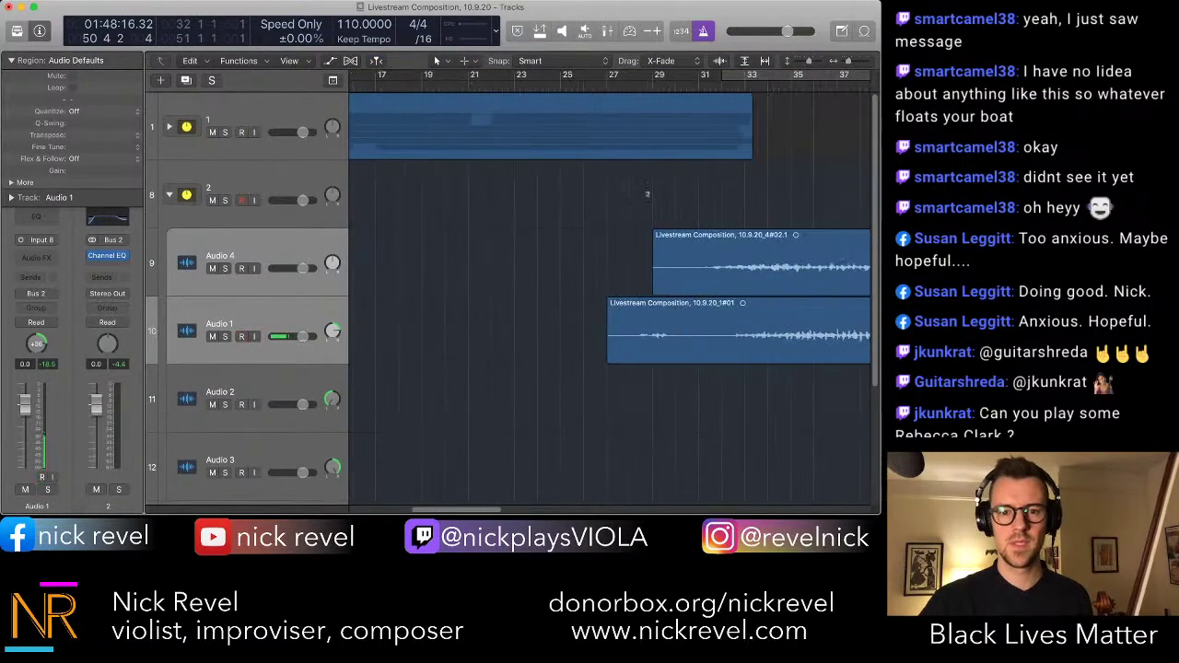
- Split the Audio 4 and Audio 1 regions at bar 30 and delete the pieces before the split
click(520, 333)
shift+click(520, 265)
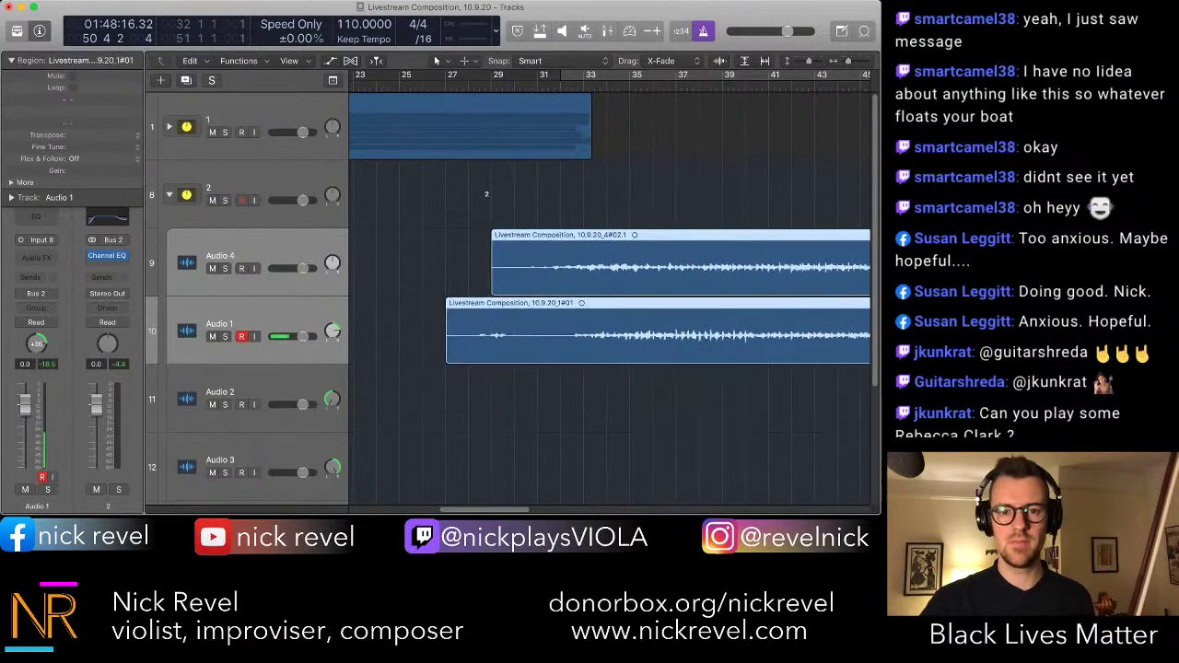
super+click(520, 266)
drag(486, 249, 512, 377)
key(Delete)
- Select the Audio 2 track, arm it for recording and move the playhead back to around bar 26
key(Down)
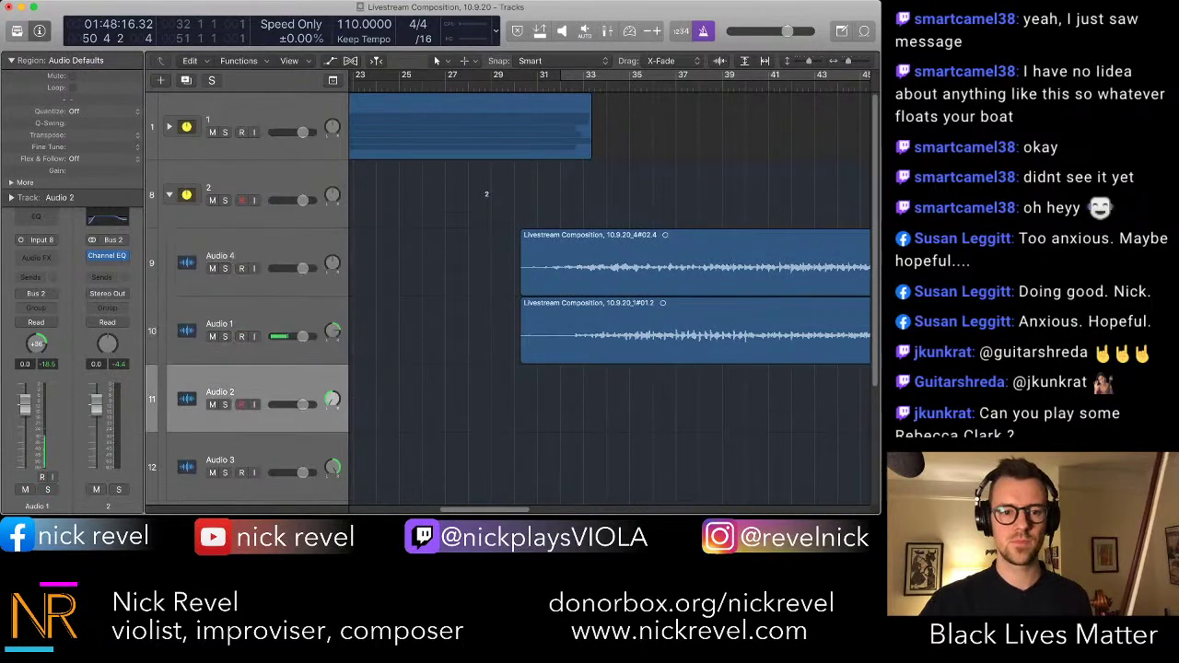
key(space)
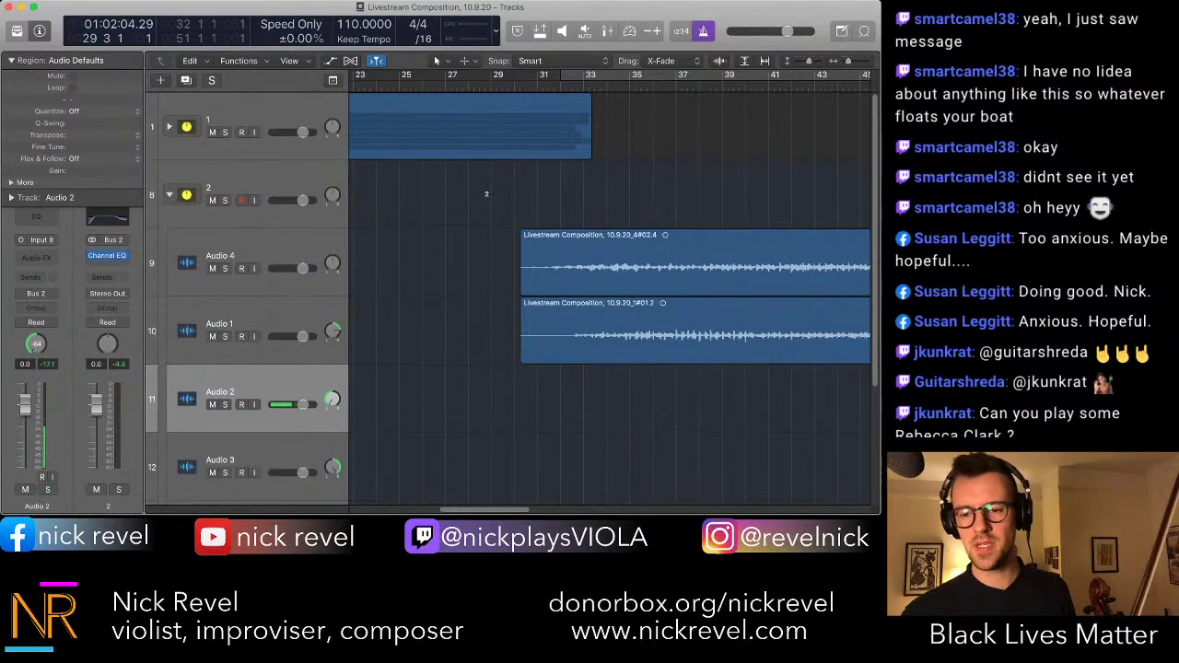
key(alt+r)
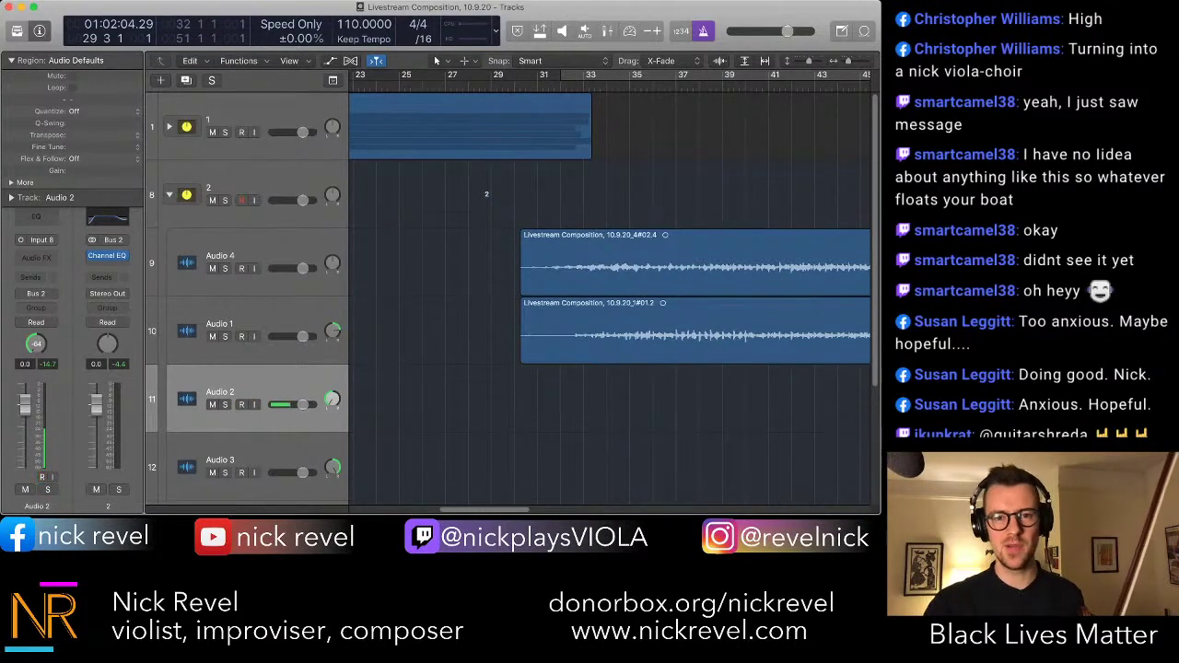
key(comma)
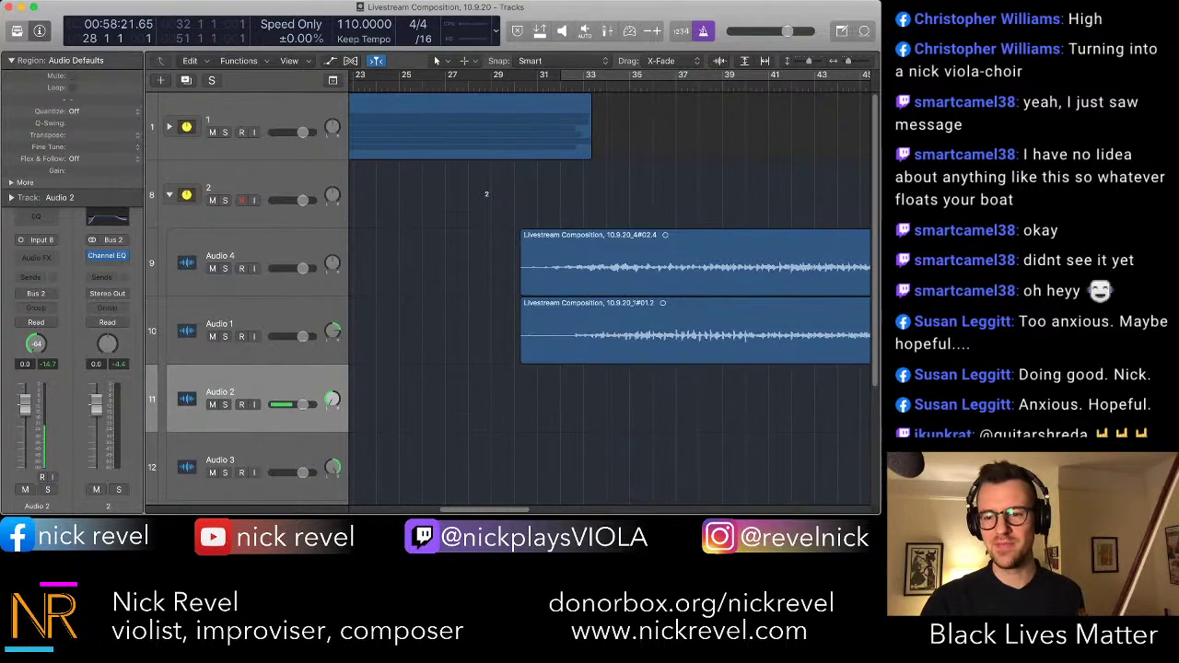
key(alt+r)
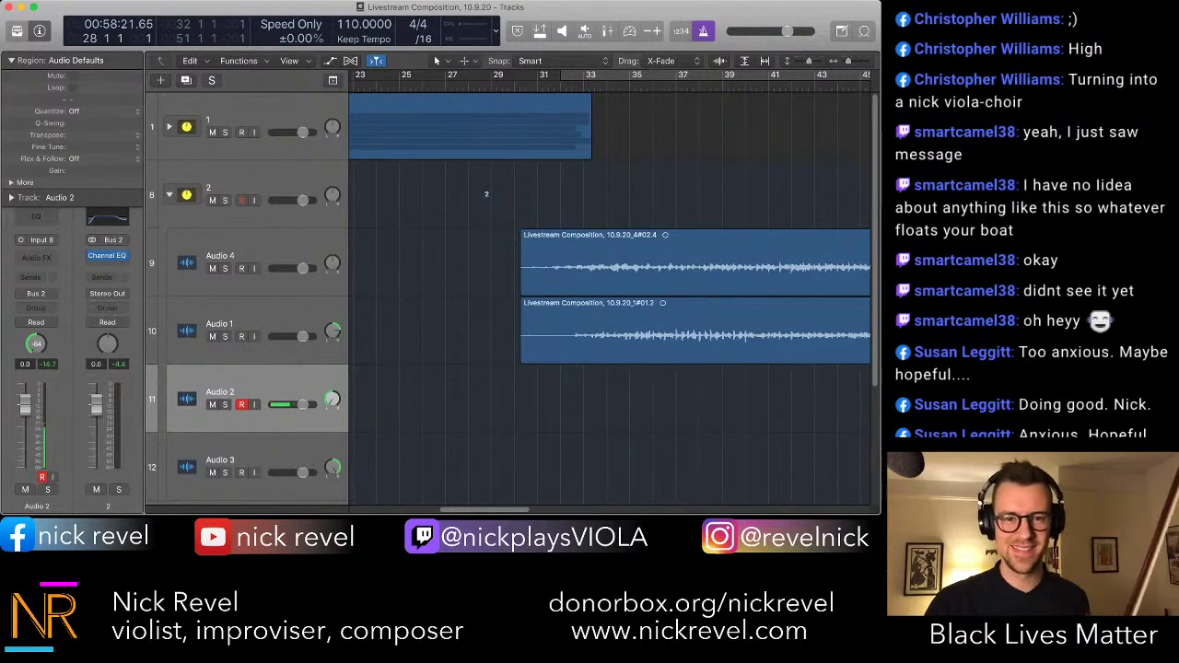
key(comma)
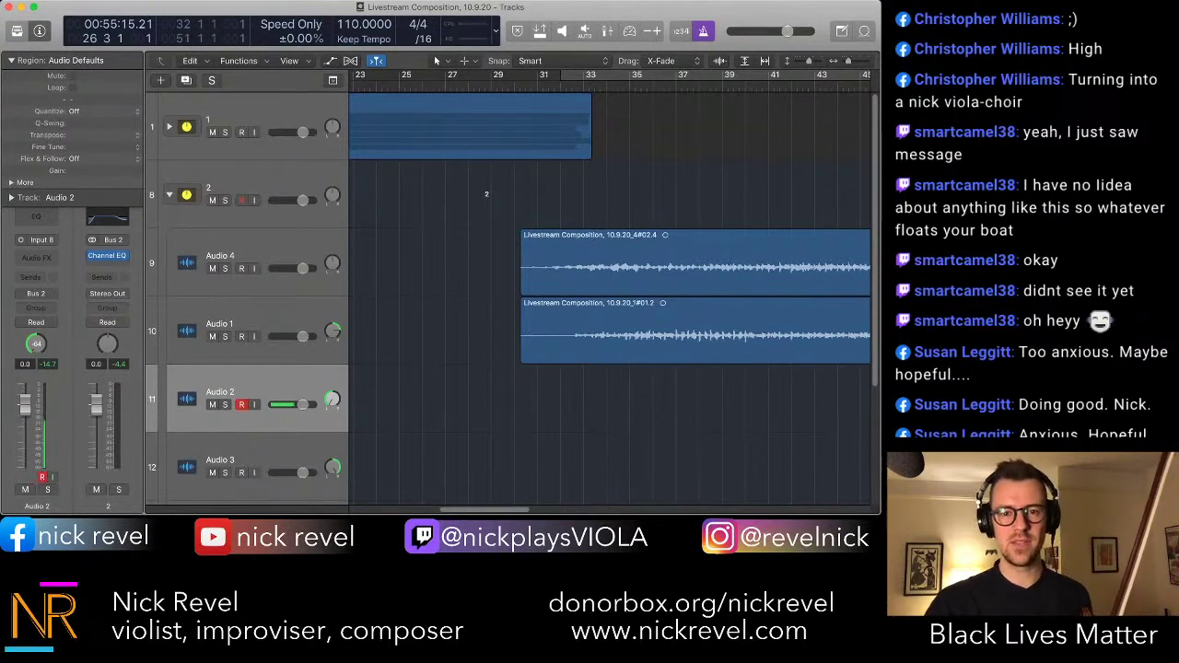
- Play the whole arrangement from around bar 10, with stack 1 and the new layers all in view
click(514, 85)
key(super+Left)
key(super+Left)
key(super+Left)
key(super+Left)
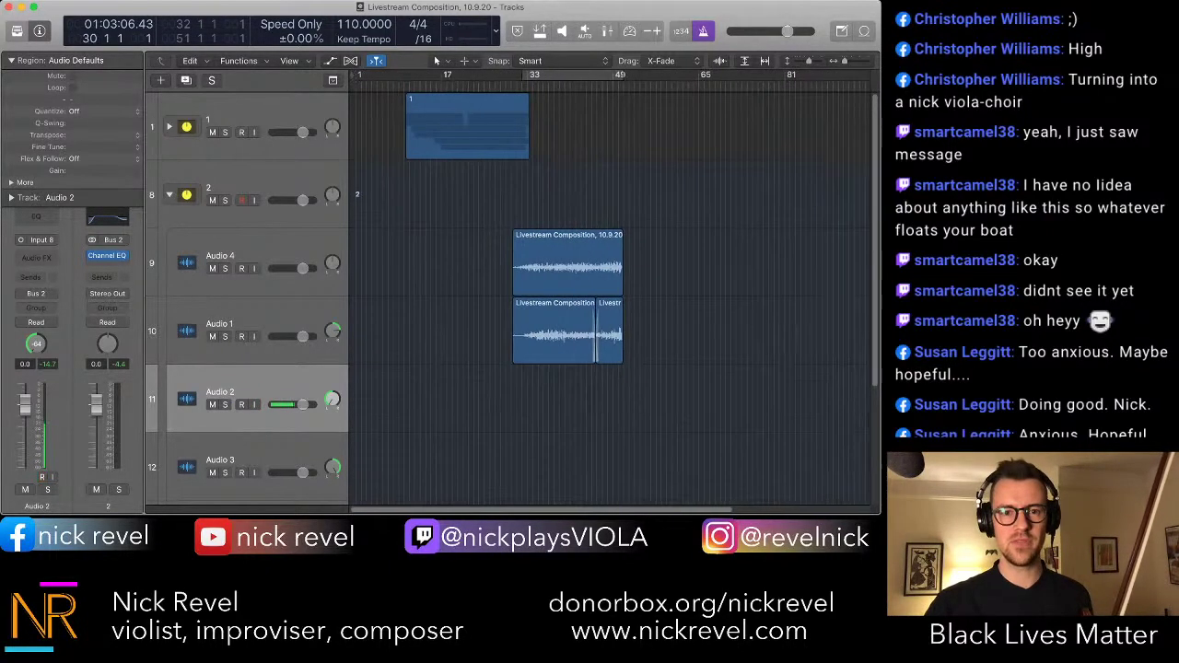
click(410, 84)
key(space)
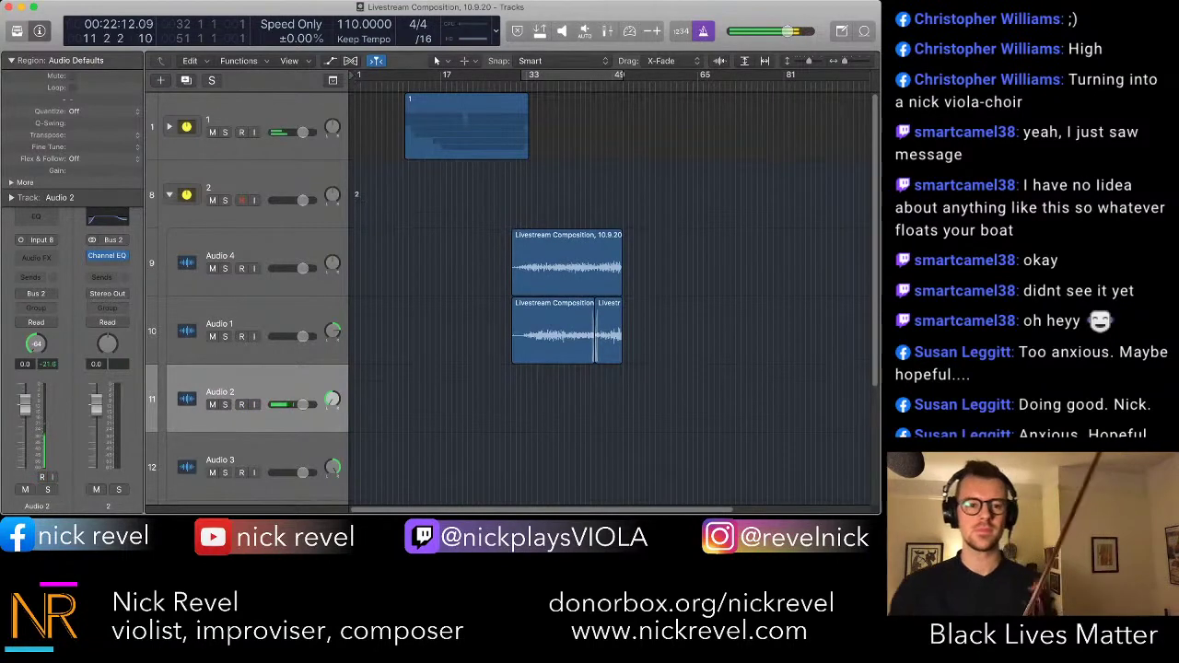
key(alt+r)
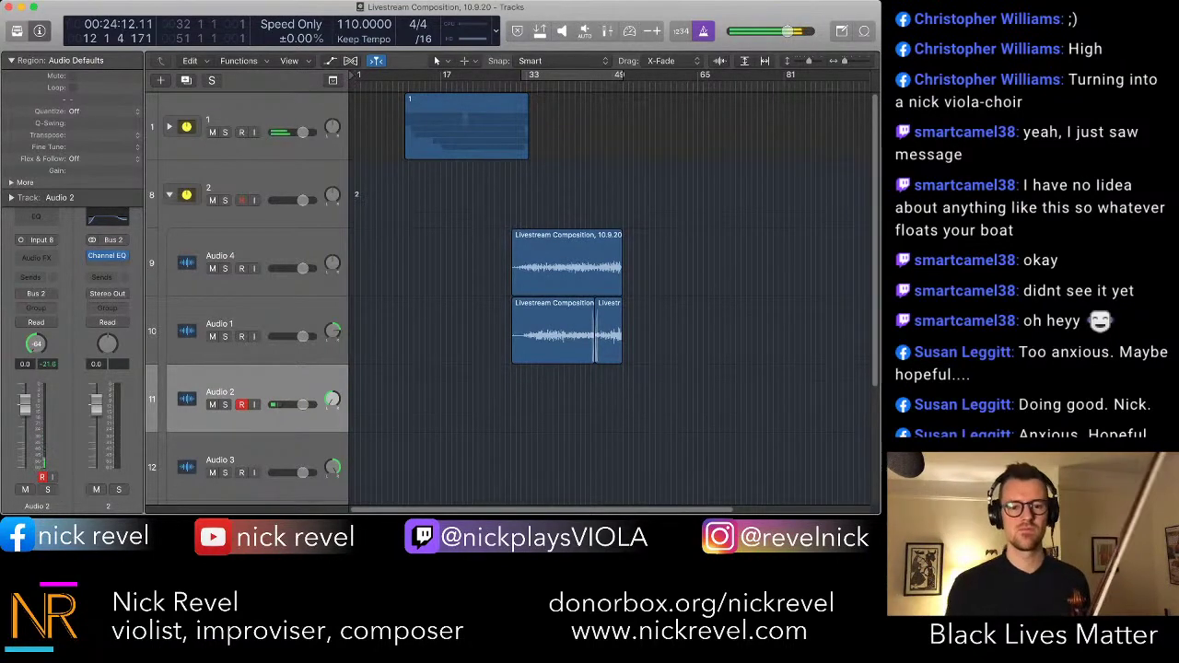
key(alt+r)
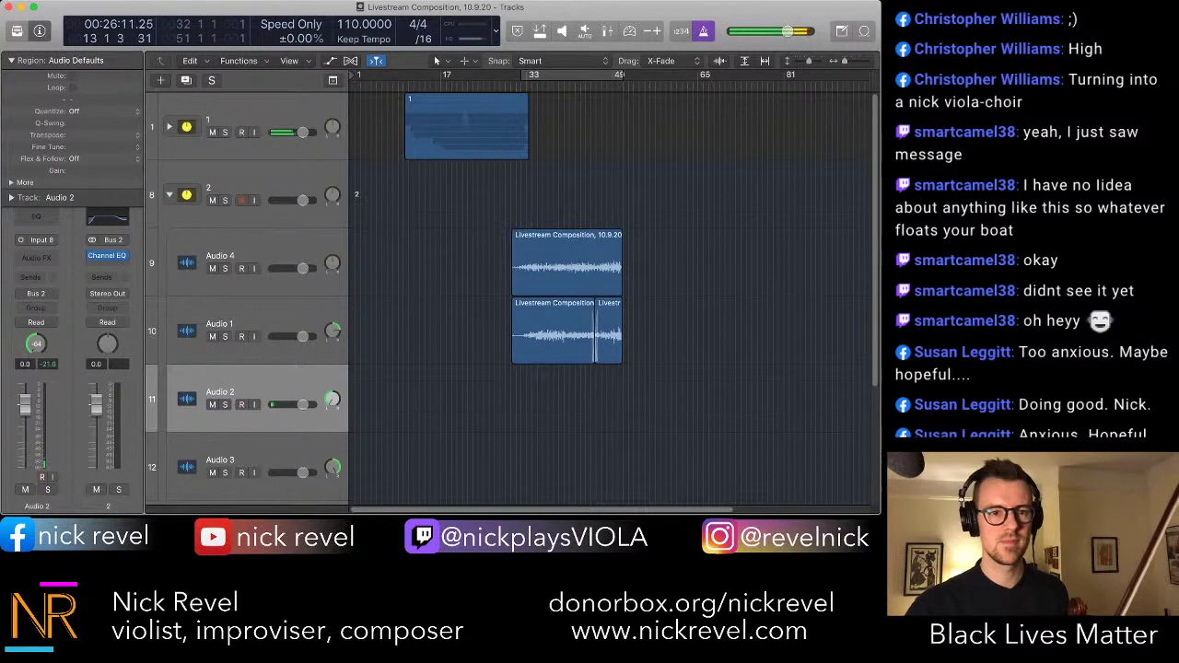
- Select summing stack 1, listen through to about bar 48 and stop playback
click(242, 188)
click(241, 120)
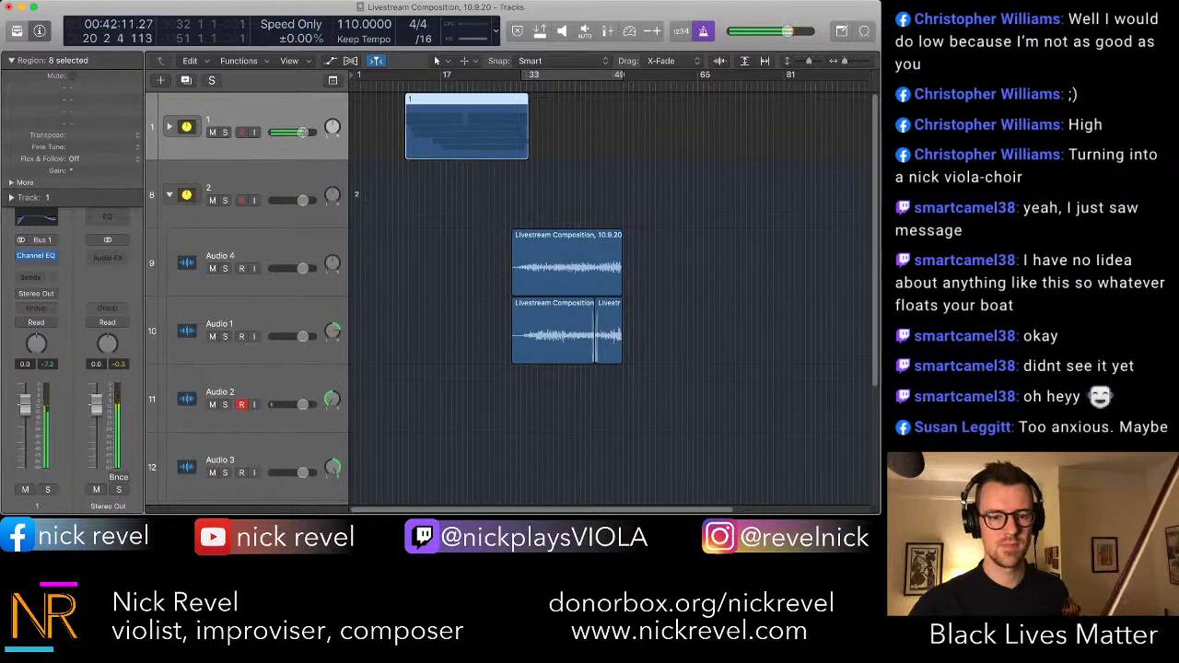
key(super+Tab)
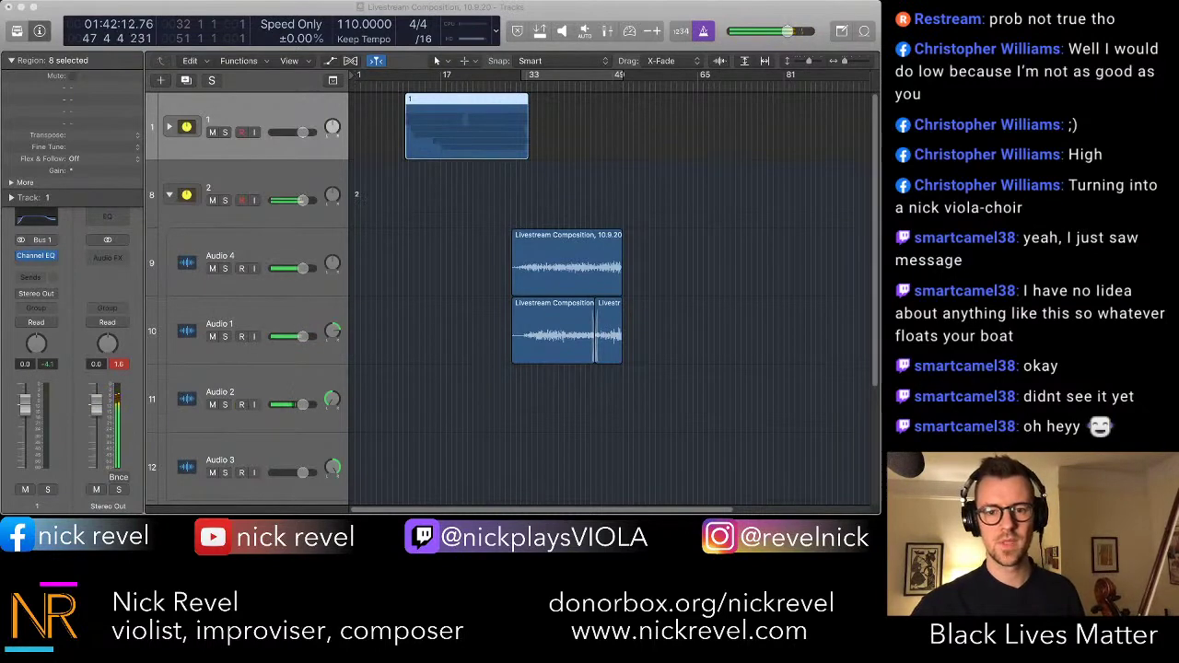
click(563, 406)
key(space)
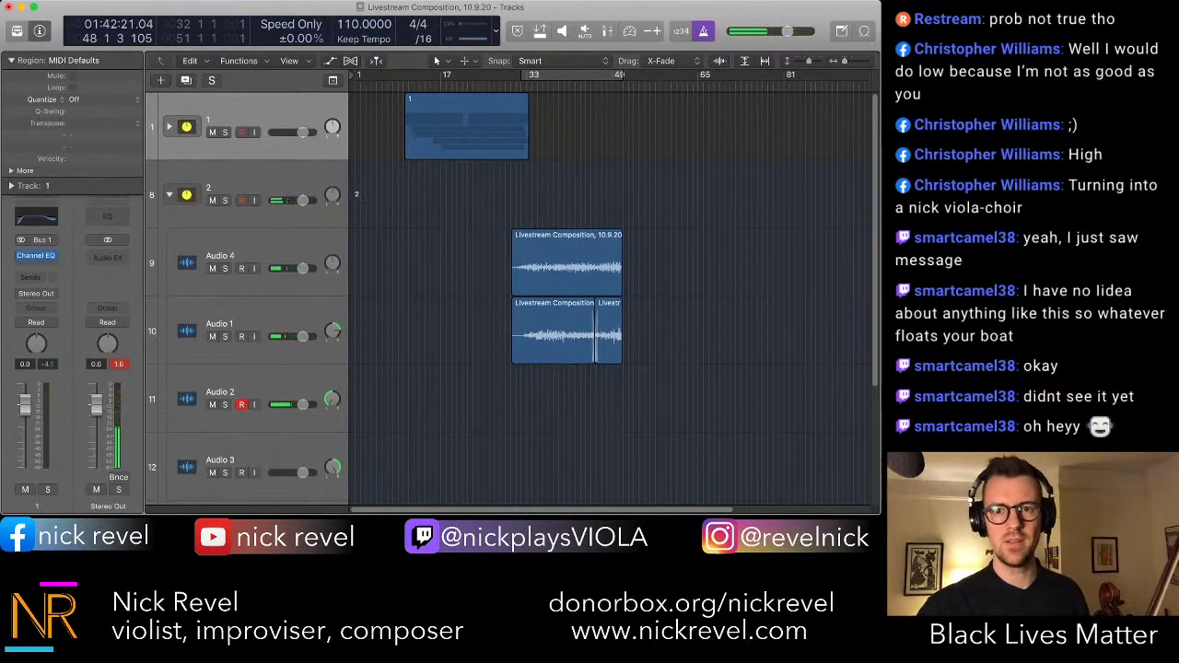
- Turn on Varispeed and set the speed change to +20%
click(652, 31)
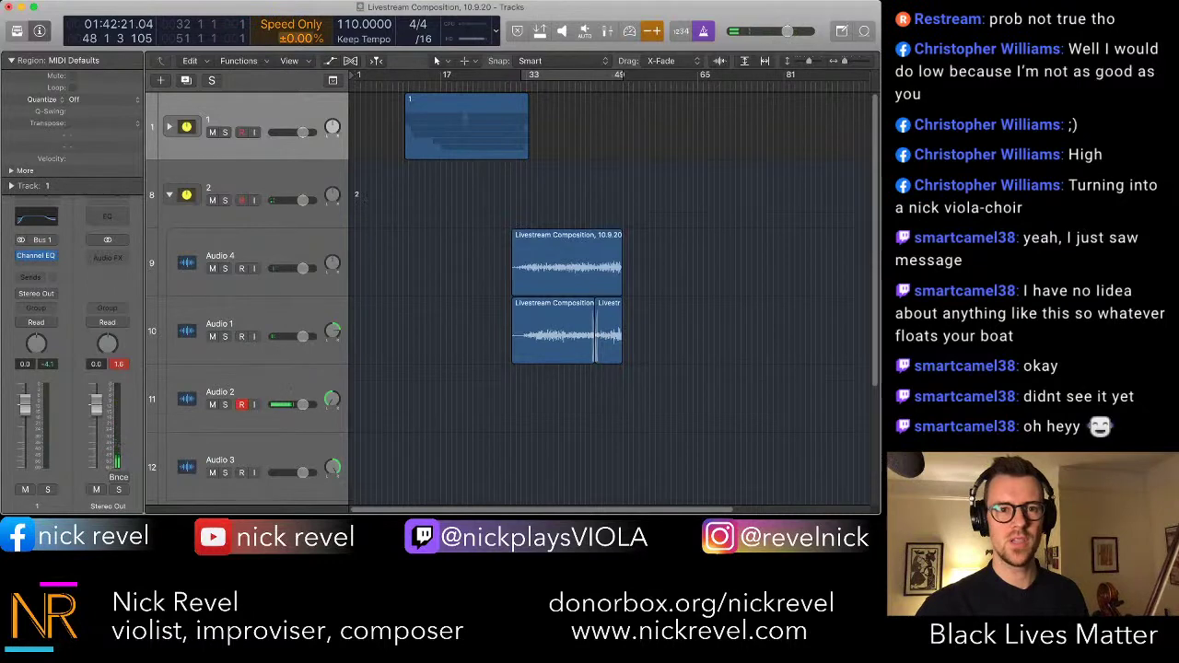
drag(291, 39, 290, 32)
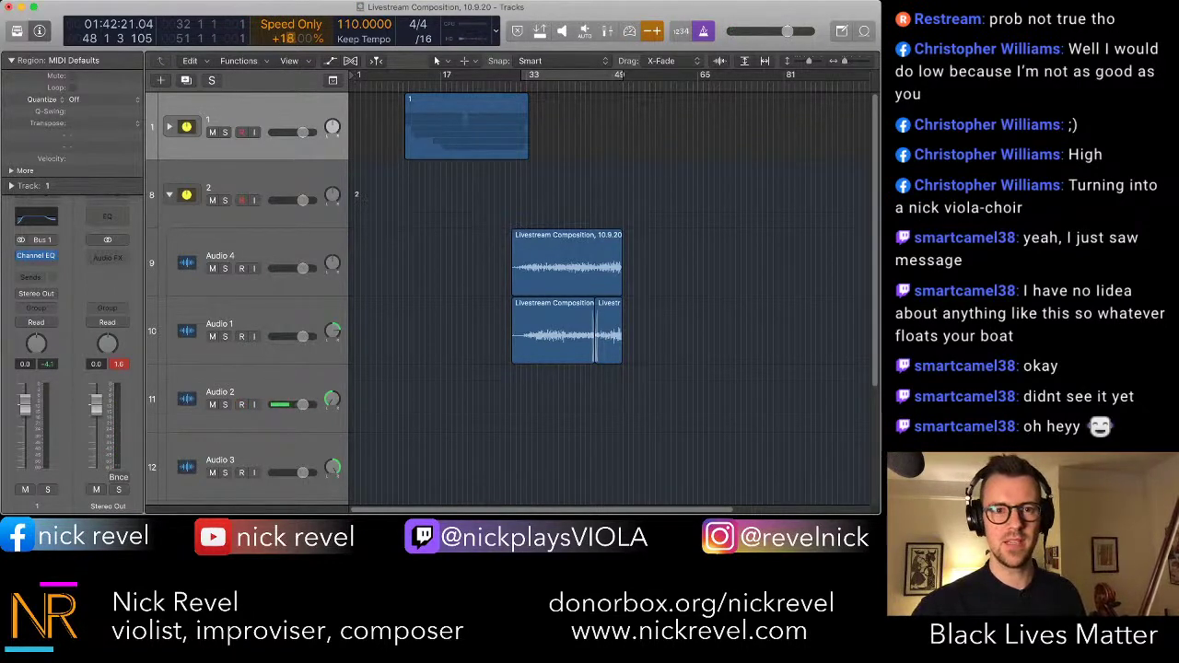
drag(290, 38, 290, 35)
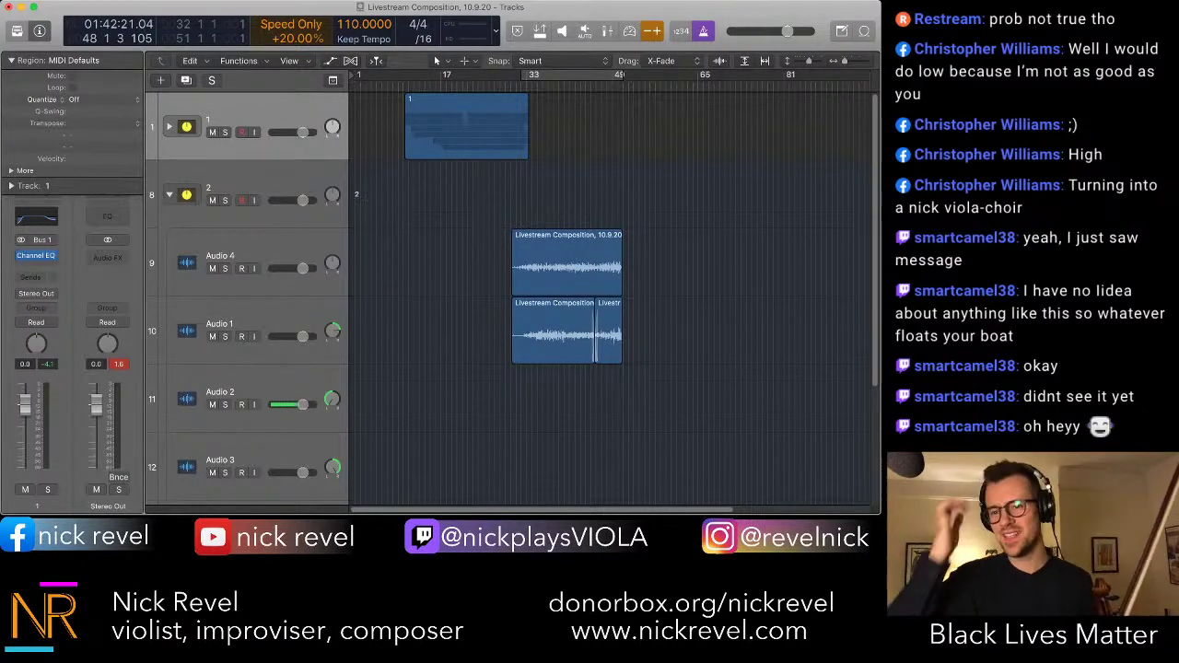
- Audition stack 2 from bar 32 to about bar 51 in Varispeed mode at +20%
key(space)
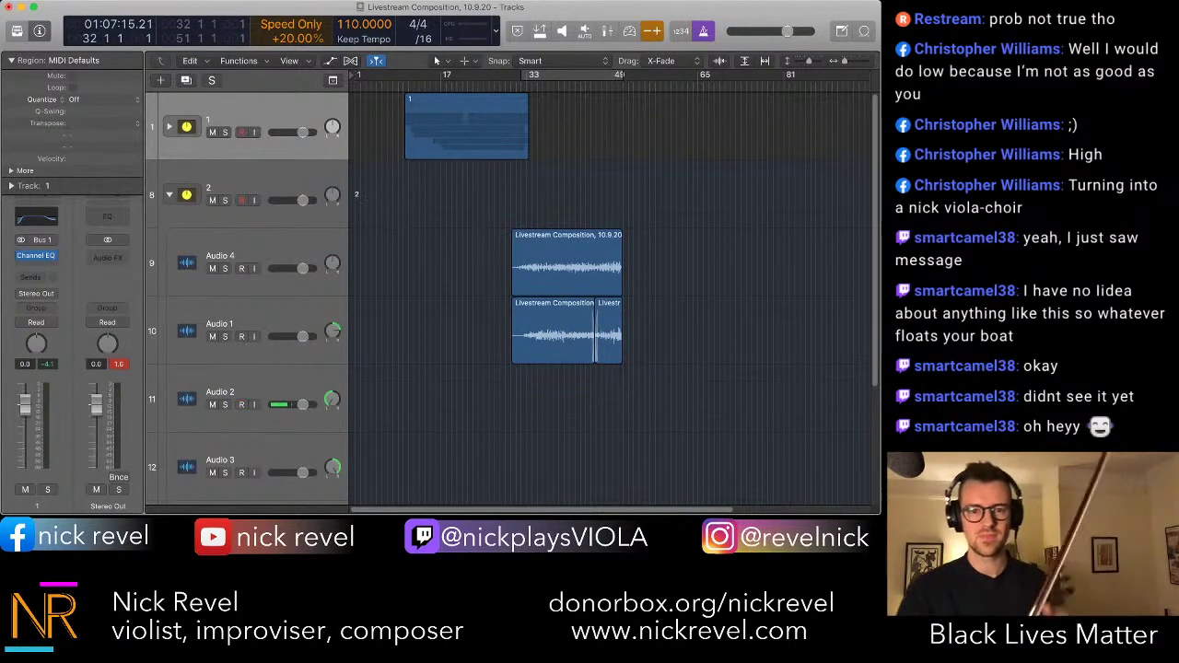
key(space)
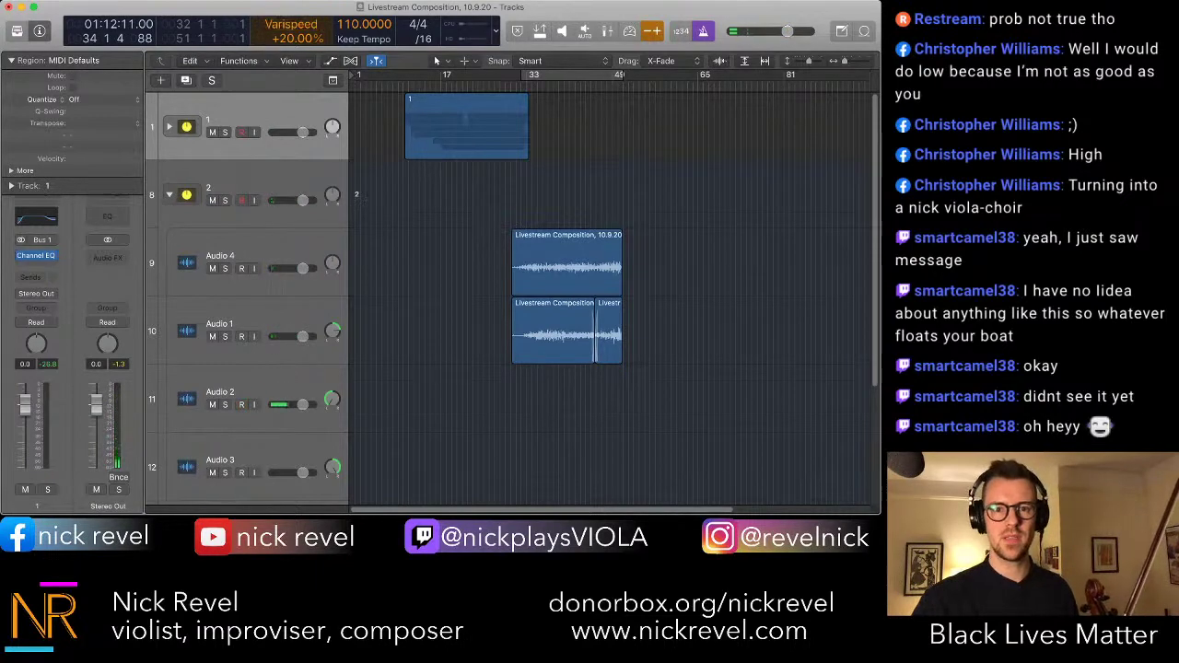
key(Return)
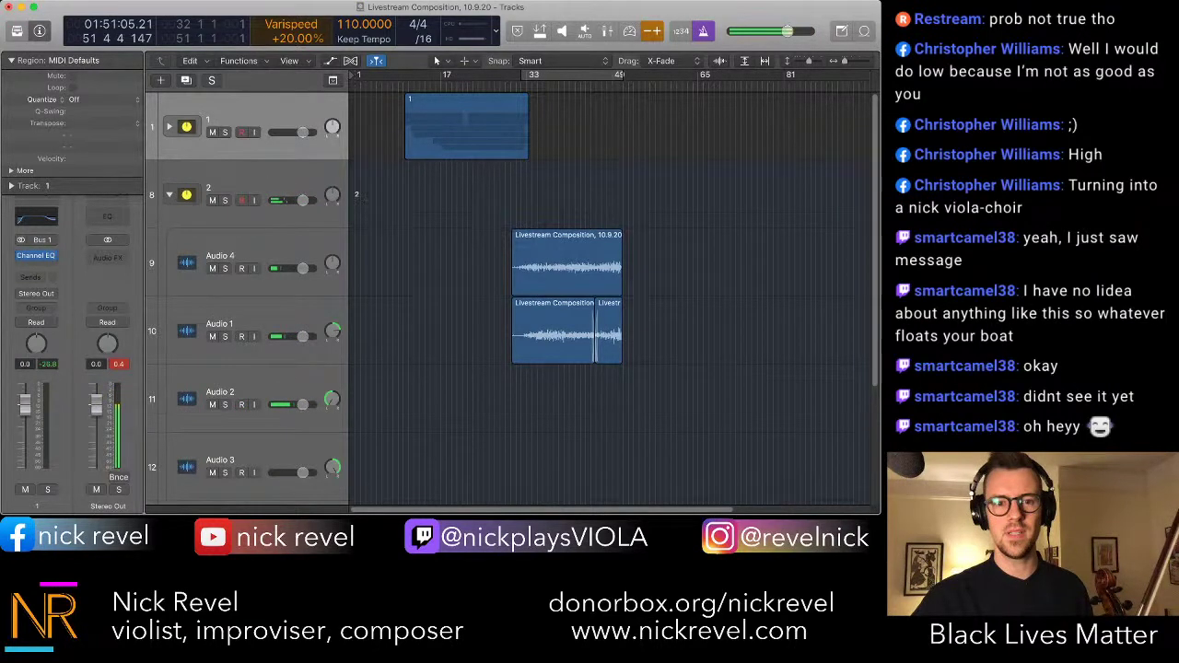
- Record a new take on Audio 2 from just before bar 29 to about bar 51 at +20% Varispeed
key(space)
key(Return)
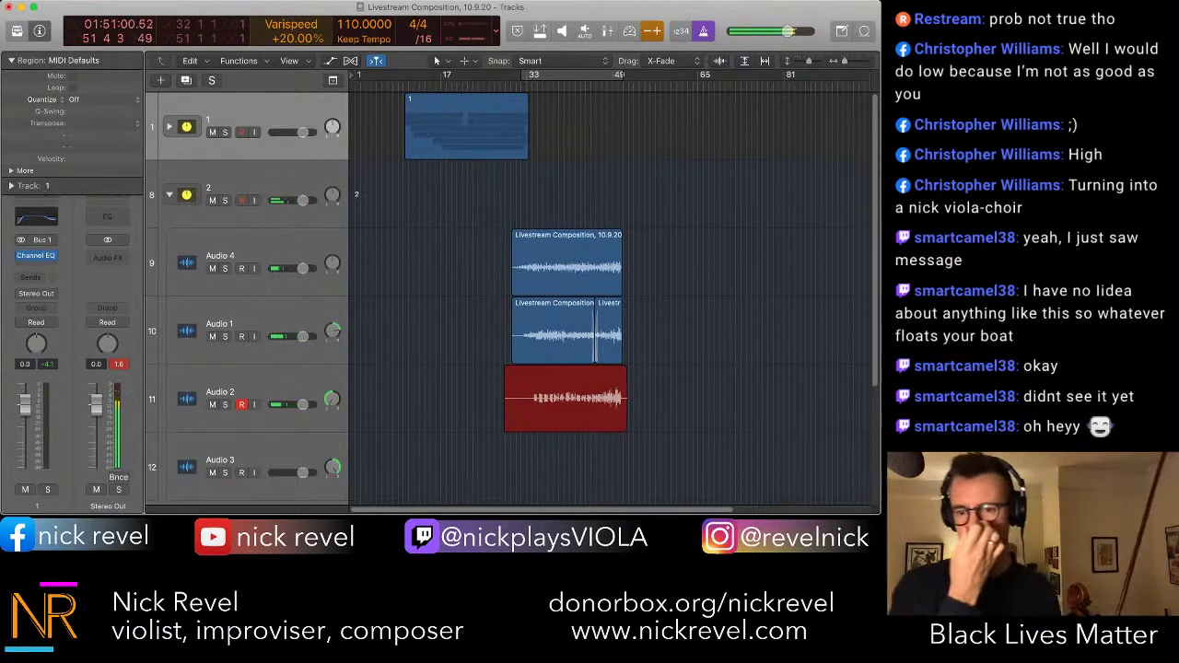
key(space)
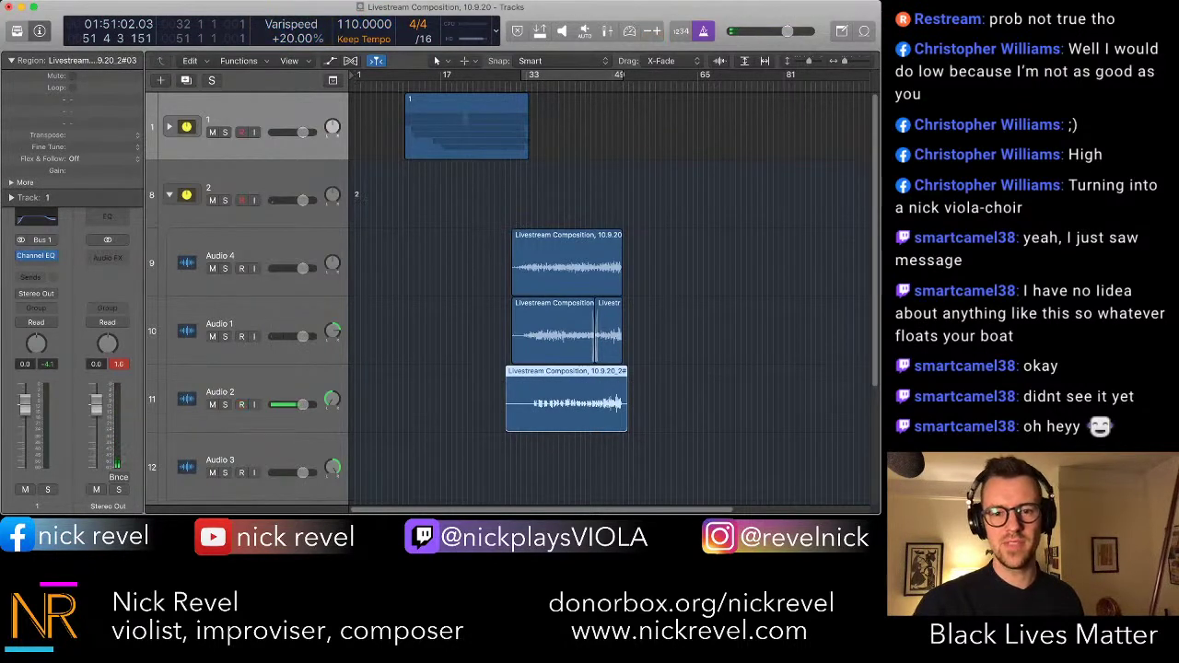
- Play back the new Audio 2 take from bar 32 and again from its first note near bar 34
key(shift+comma)
key(shift+comma)
key(comma)
key(comma)
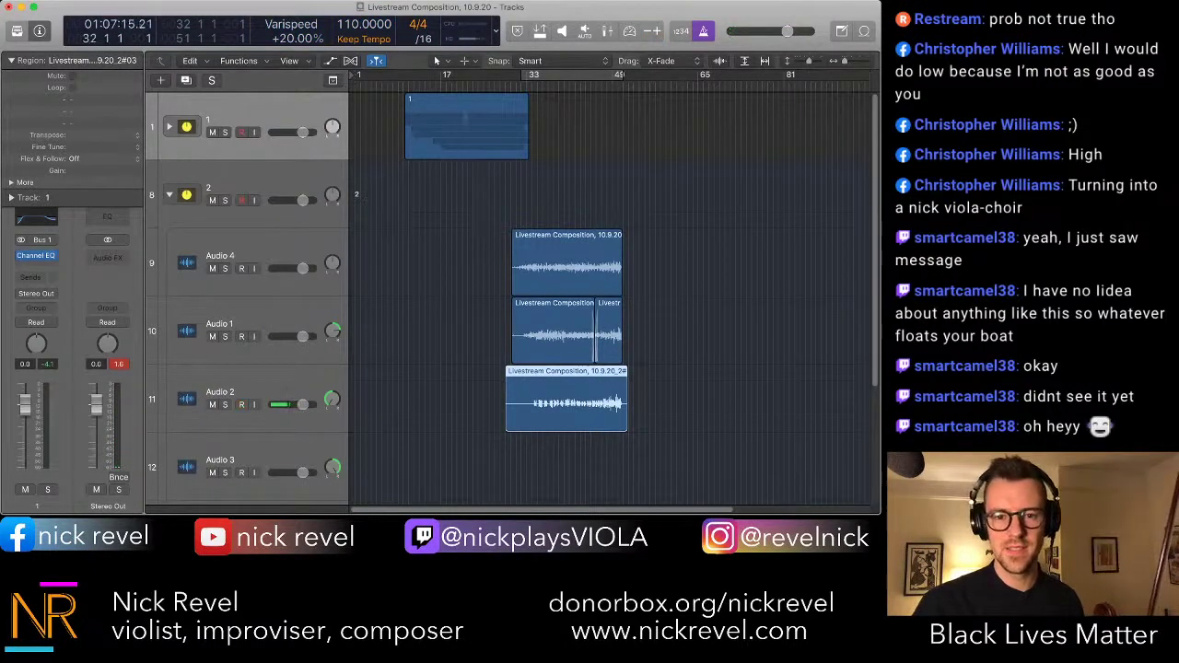
key(space)
key(super+Right)
key(super+Right)
key(super+Right)
key(super+Right)
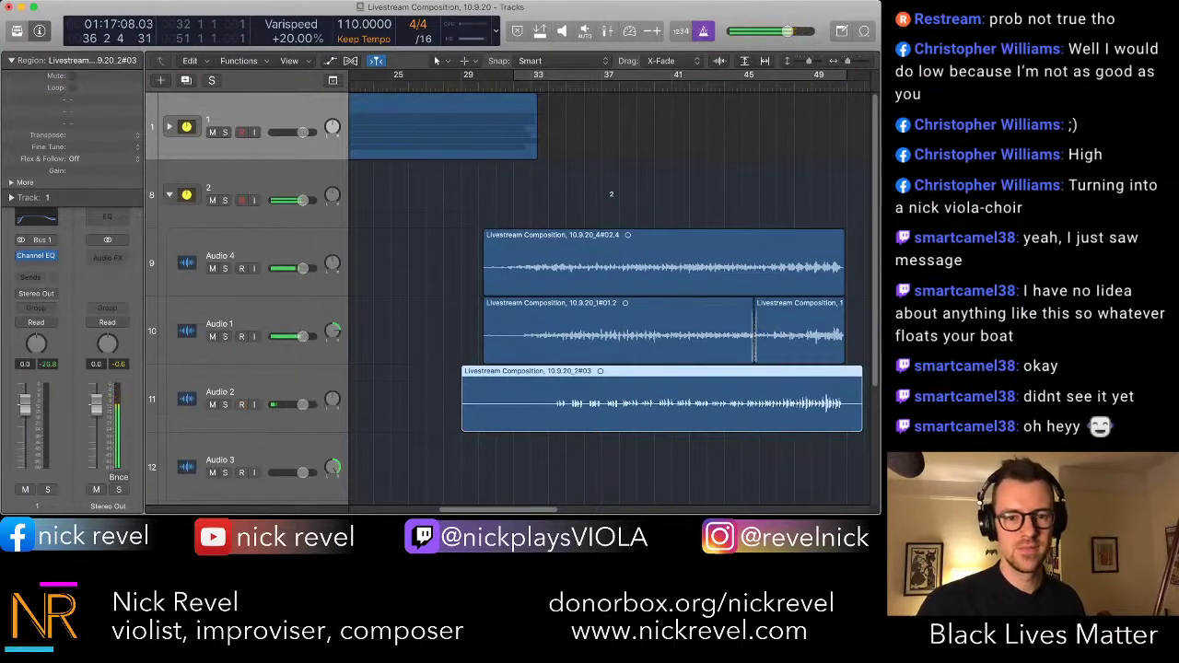
super+click(557, 403)
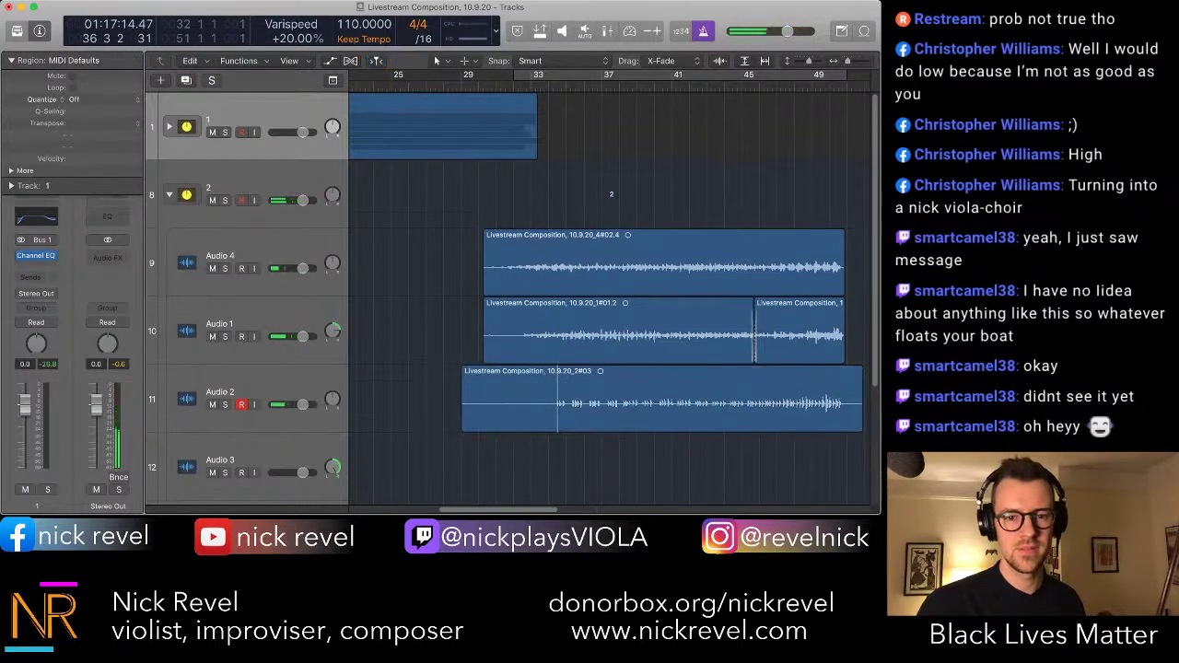
key(space)
key(space)
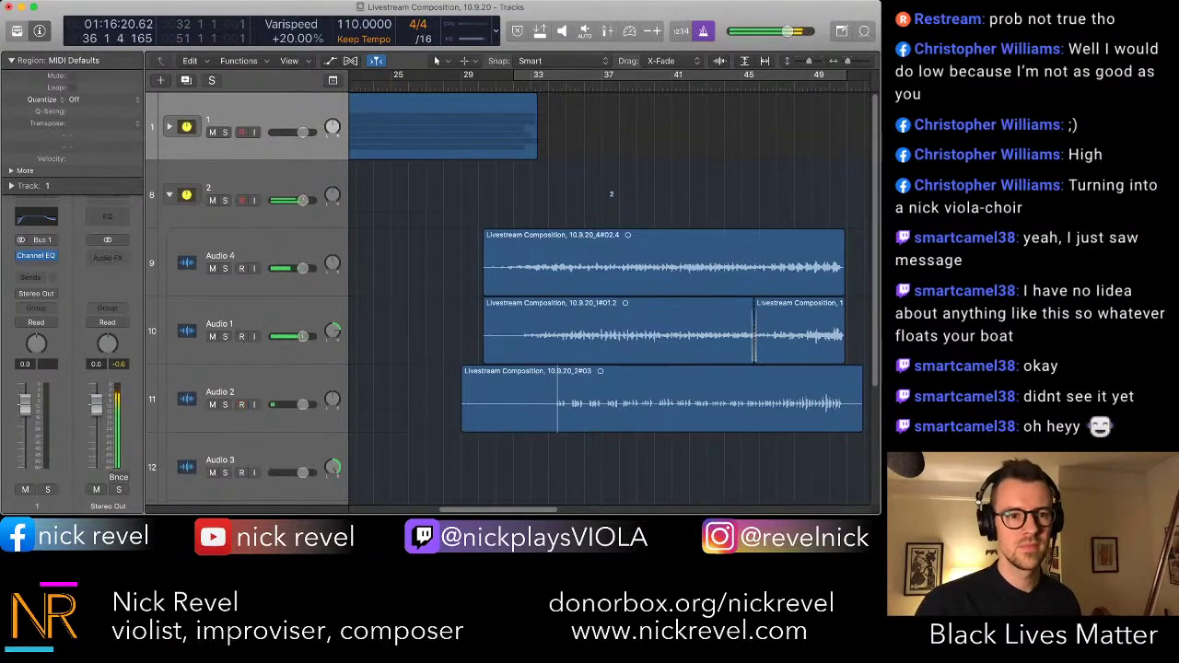
- Add a Channel EQ to the Audio 2 track and solo it
click(247, 391)
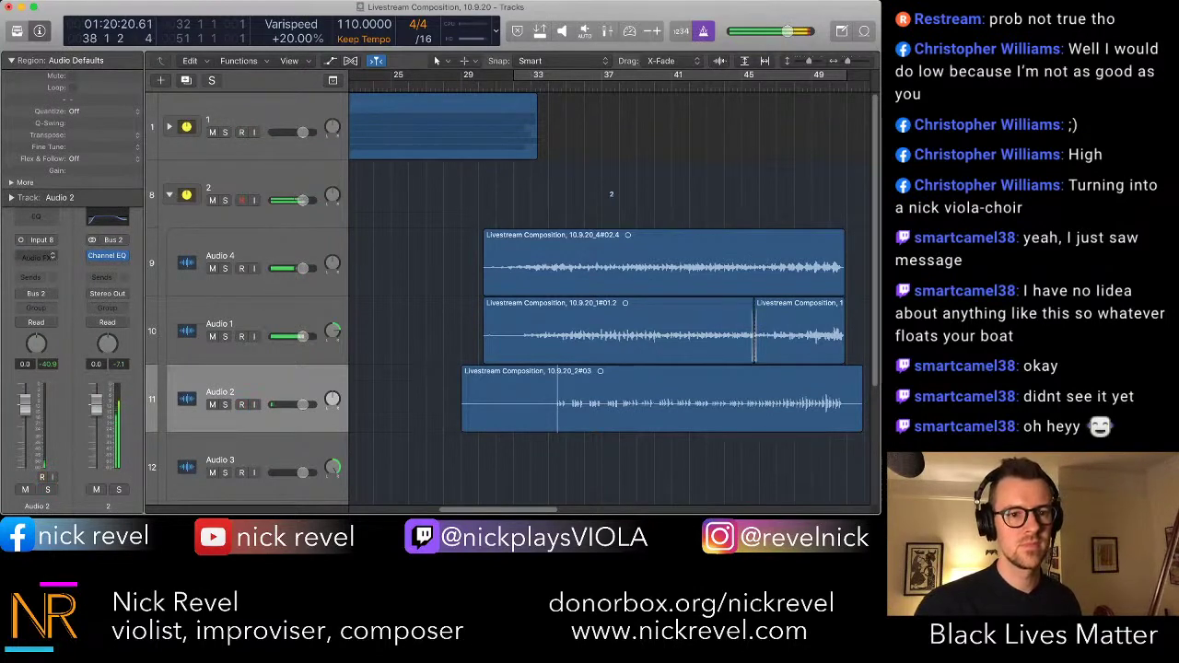
click(37, 257)
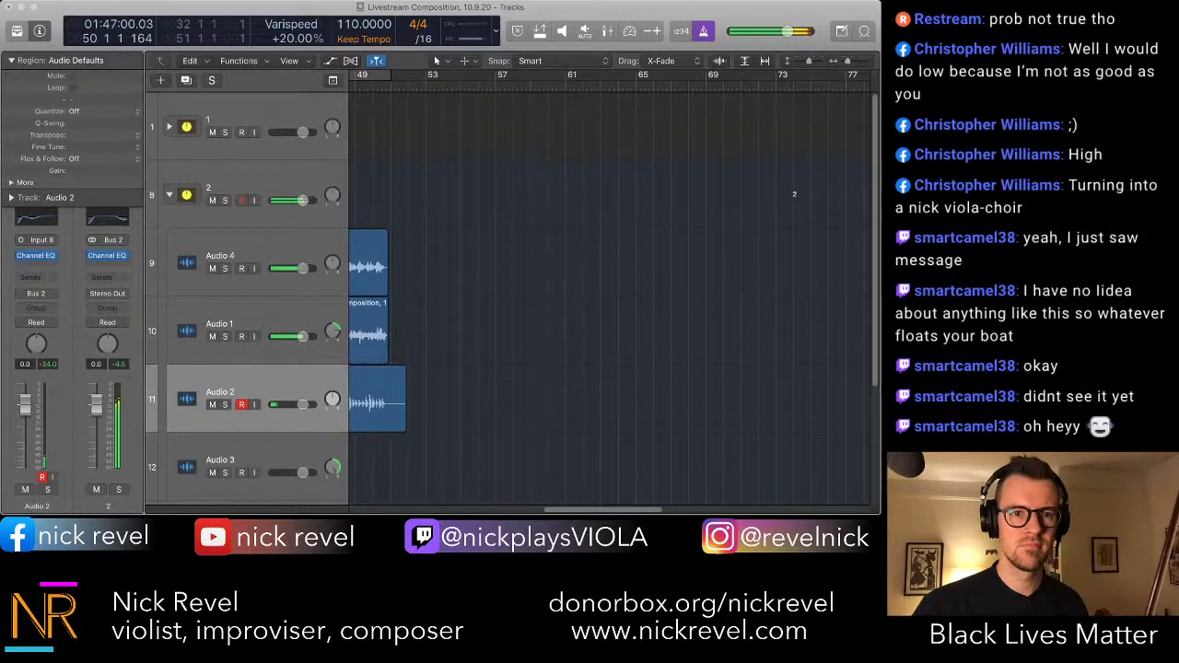
key(s)
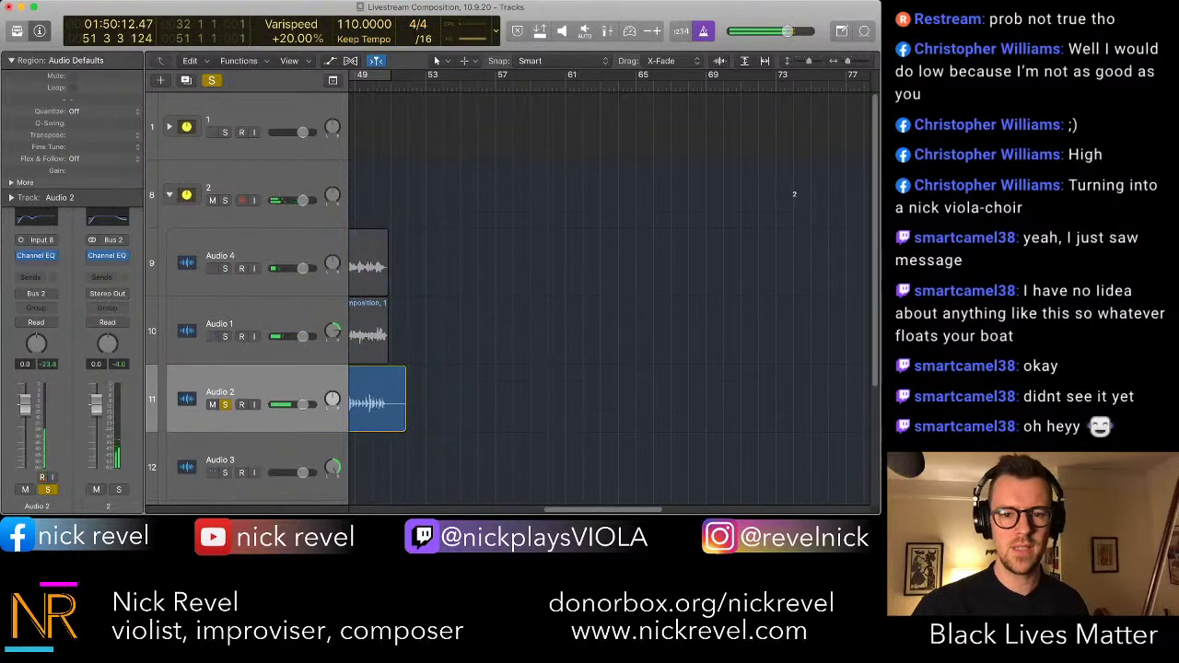
- Listen to the soloed Audio 2 take from its first note near bar 34 to about bar 45
scroll(610, 296, left, 10)
click(427, 415)
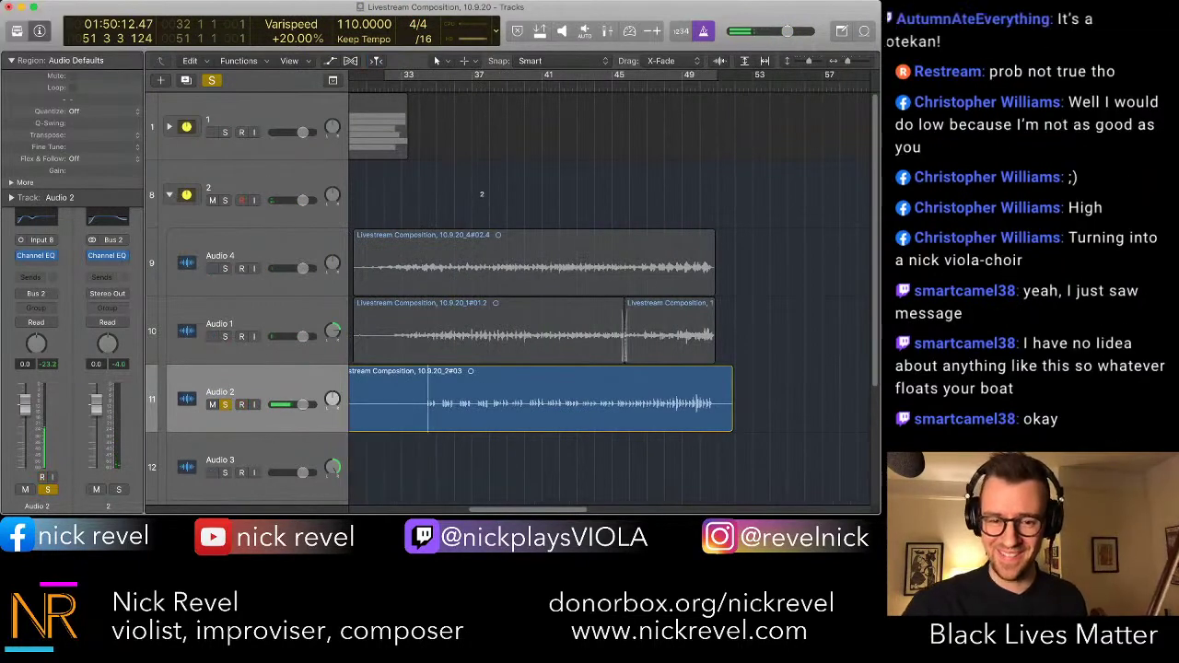
key(space)
key(ctrl+r)
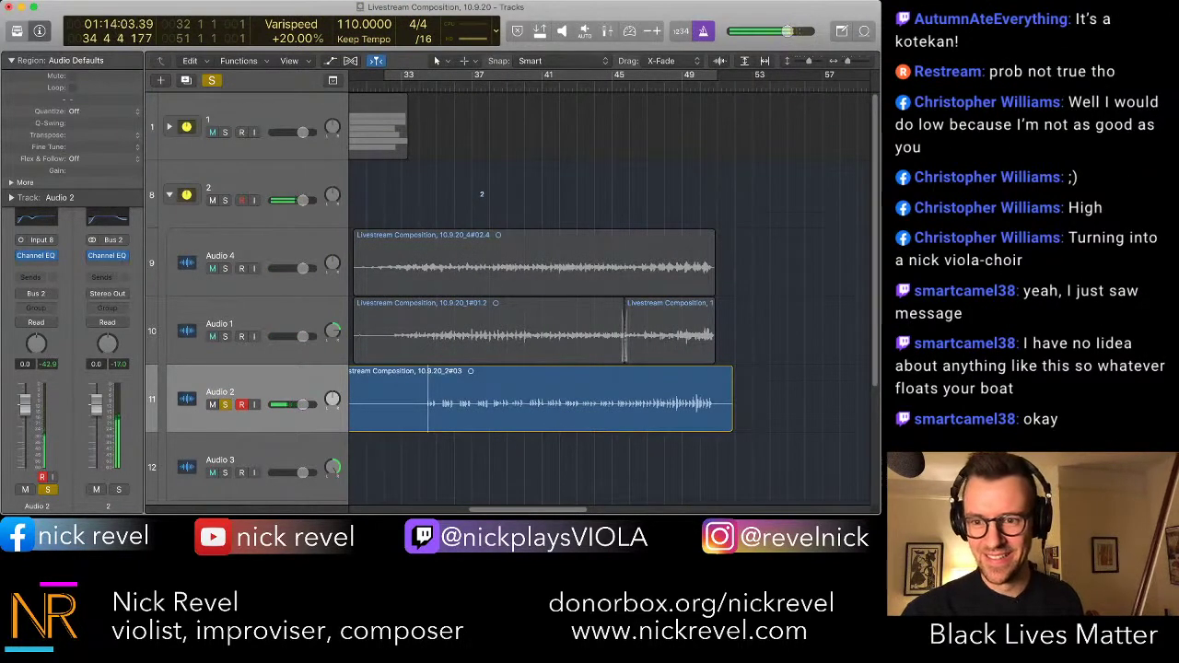
key(ctrl+r)
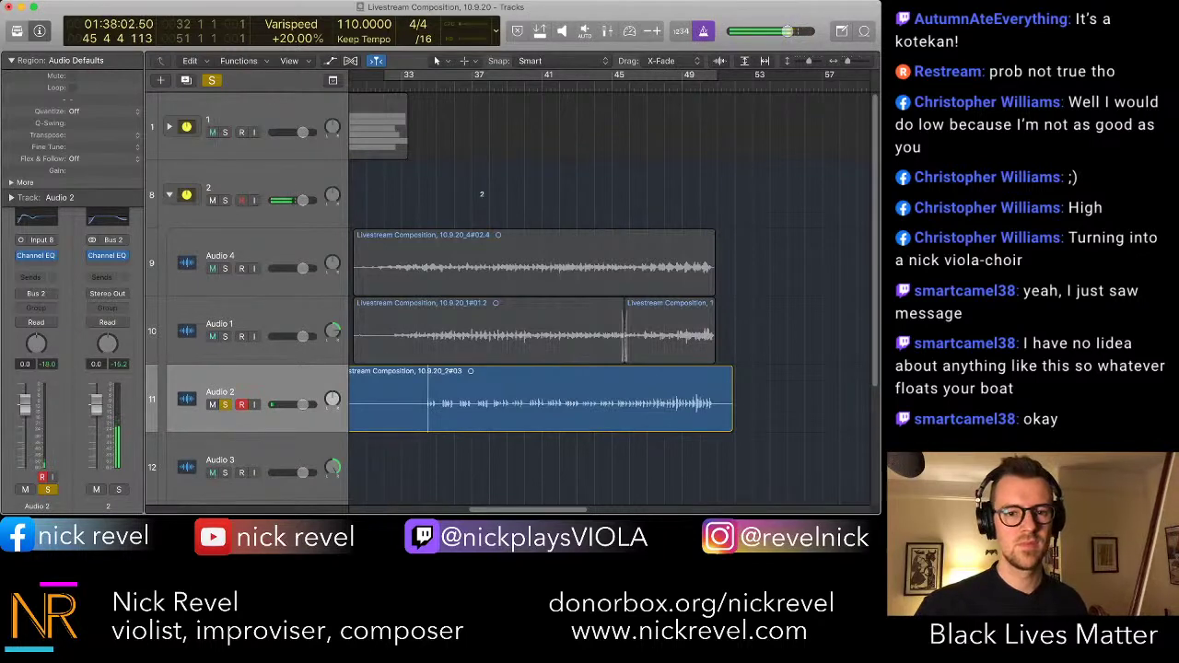
key(space)
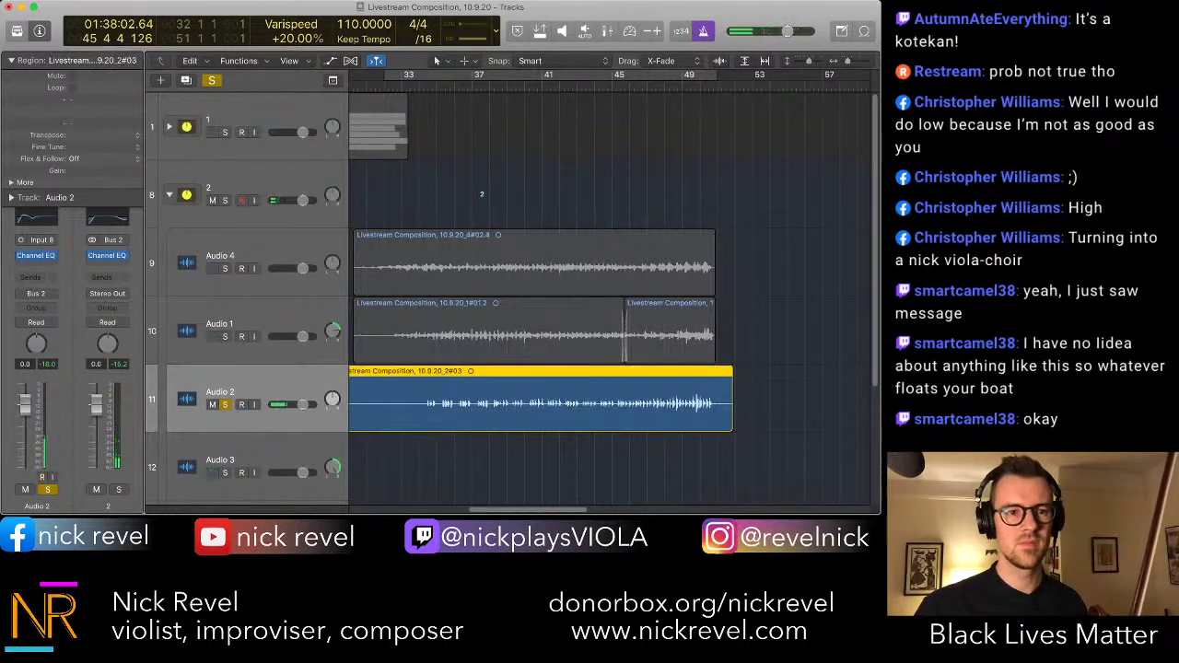
- Transpose the Audio 2 region by -12 semitones
double_click(103, 136)
text(-)
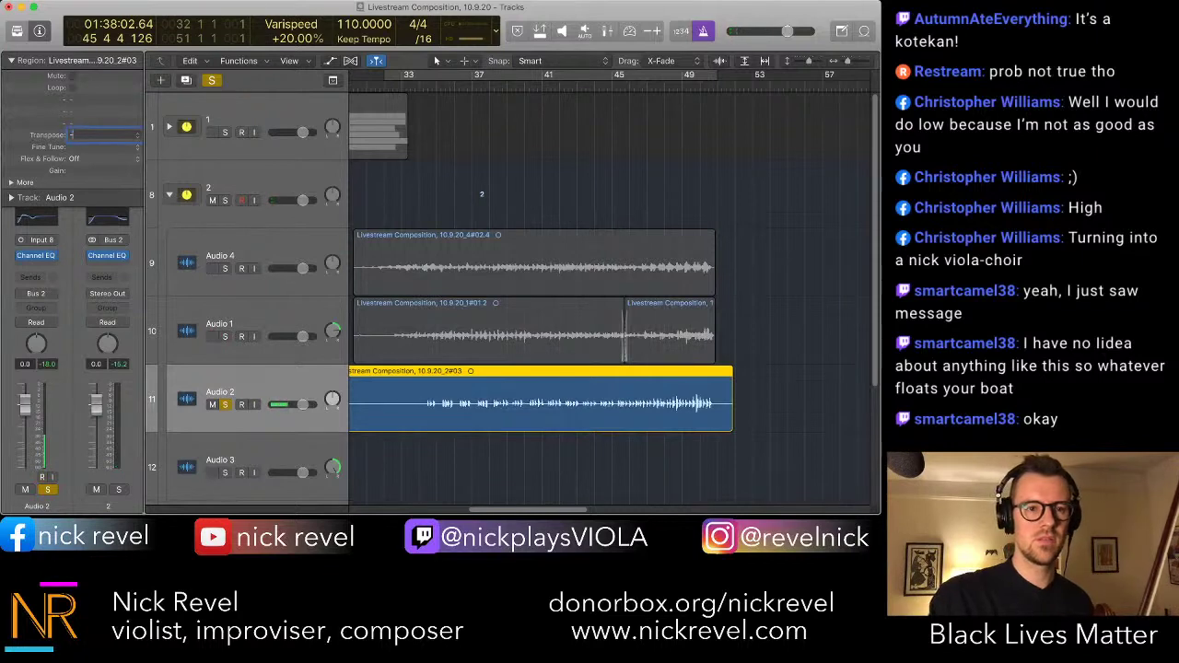
text(12)
key(Return)
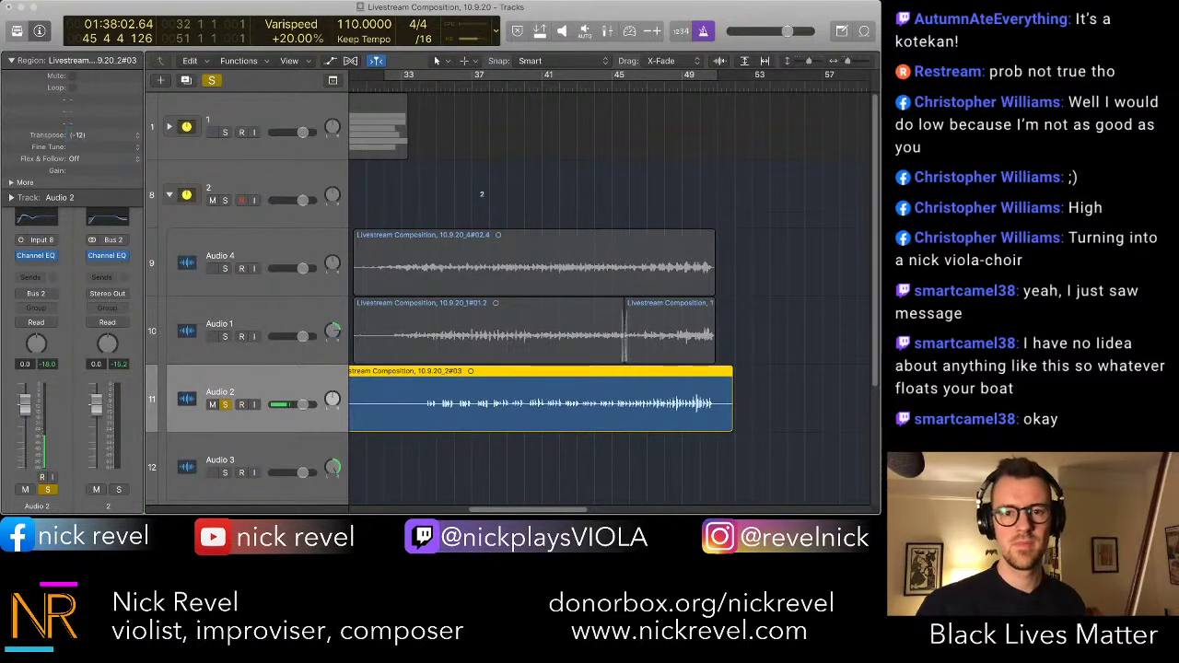
- Trim the Audio 2 region to span about bar 33.5 to 51, and trim the Audio 1 region's start to about bar 31
key(space)
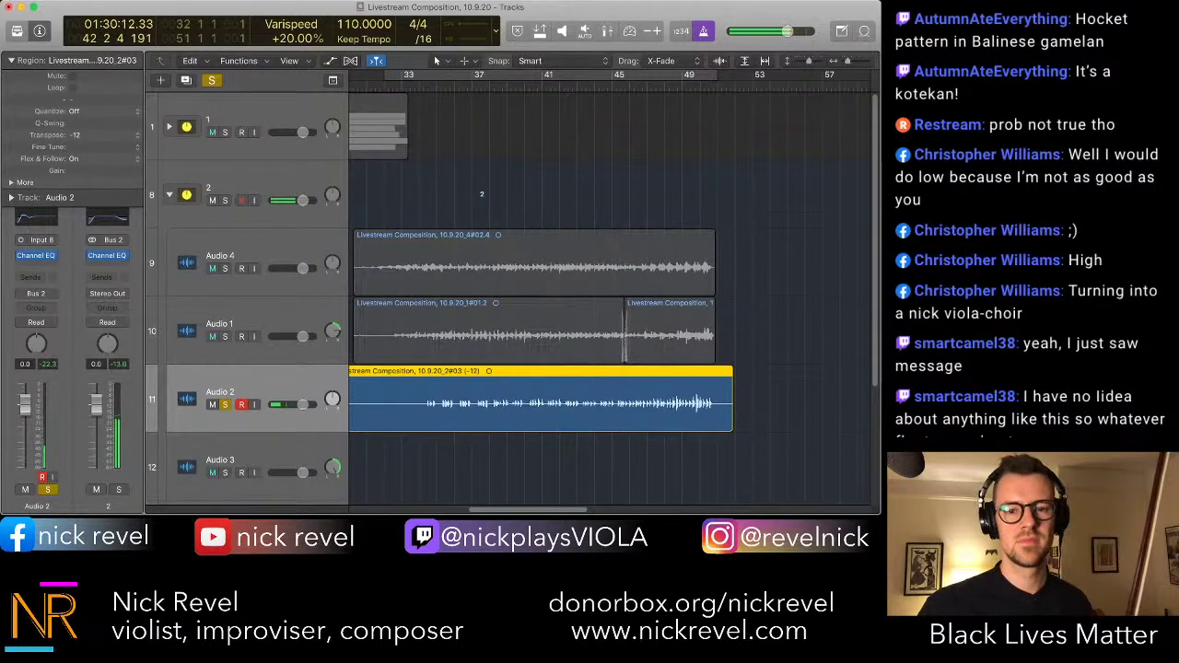
scroll(610, 295, left, 3)
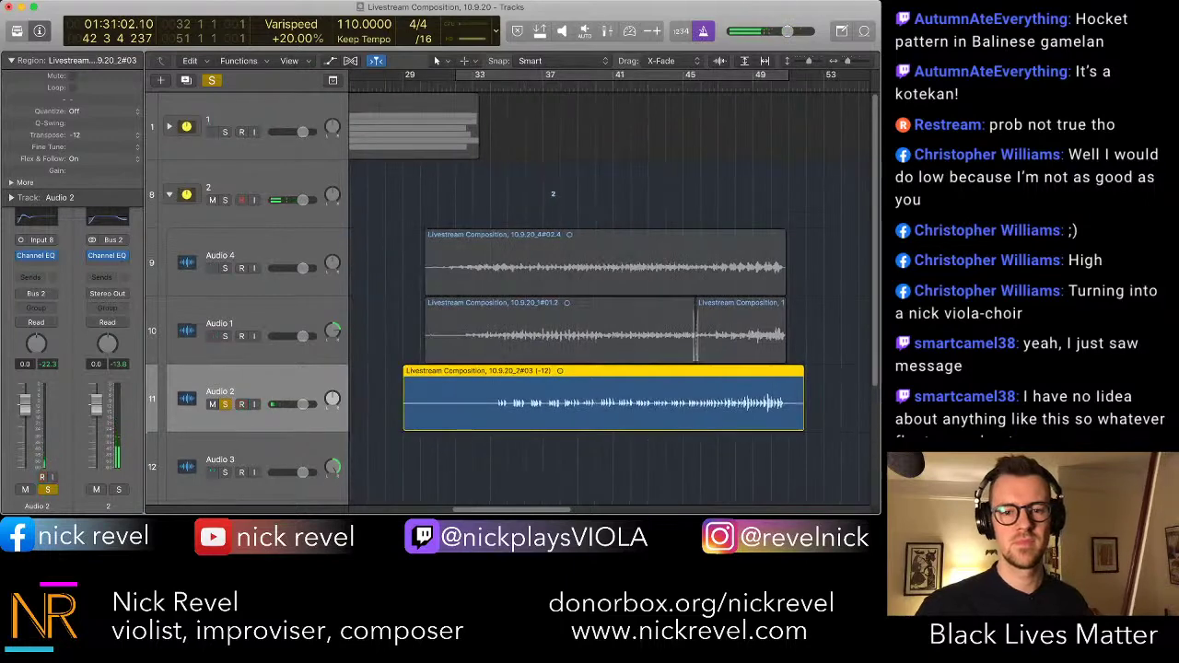
drag(402, 420, 482, 420)
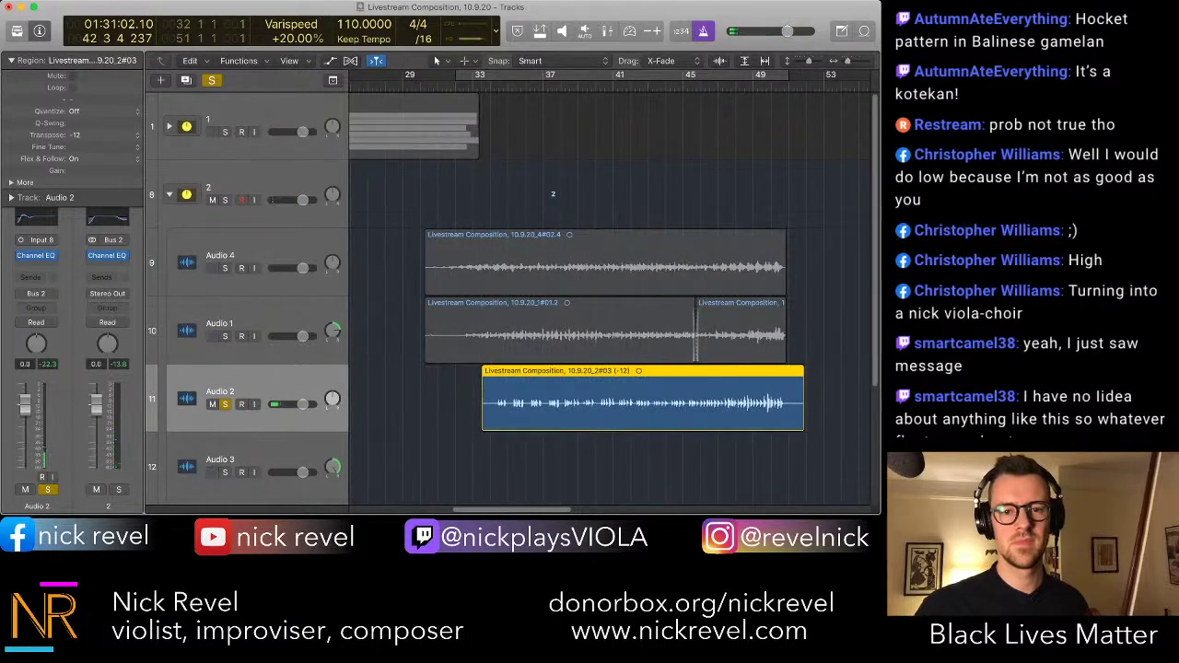
drag(451, 372, 427, 282)
click(412, 343)
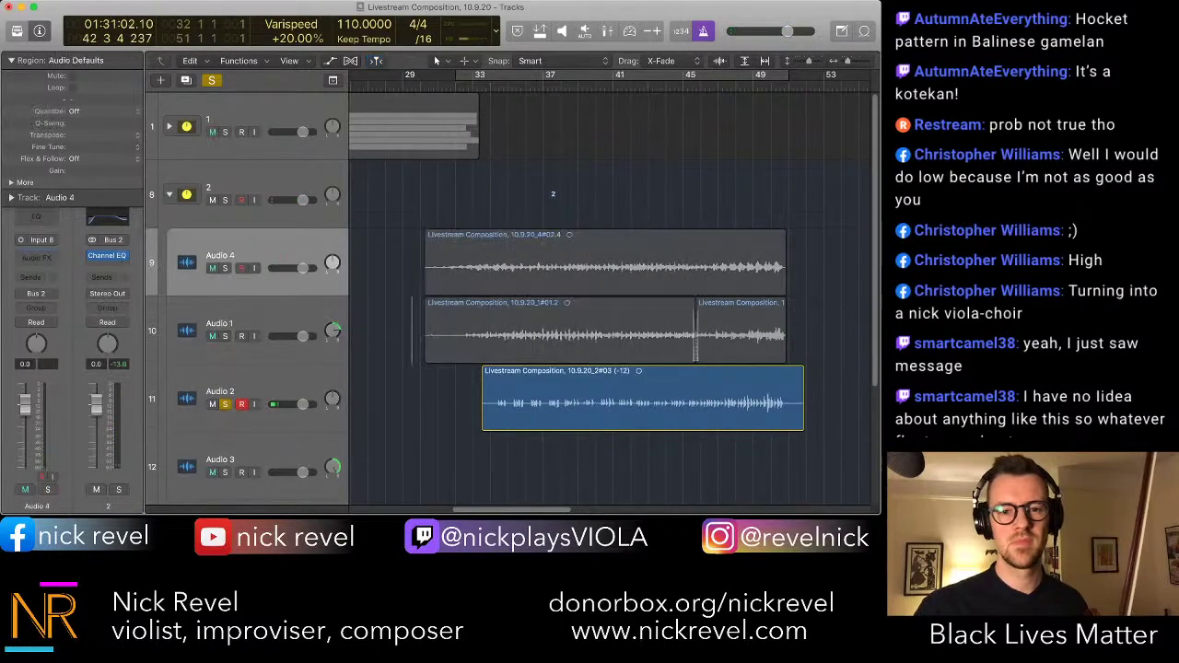
drag(425, 350, 442, 350)
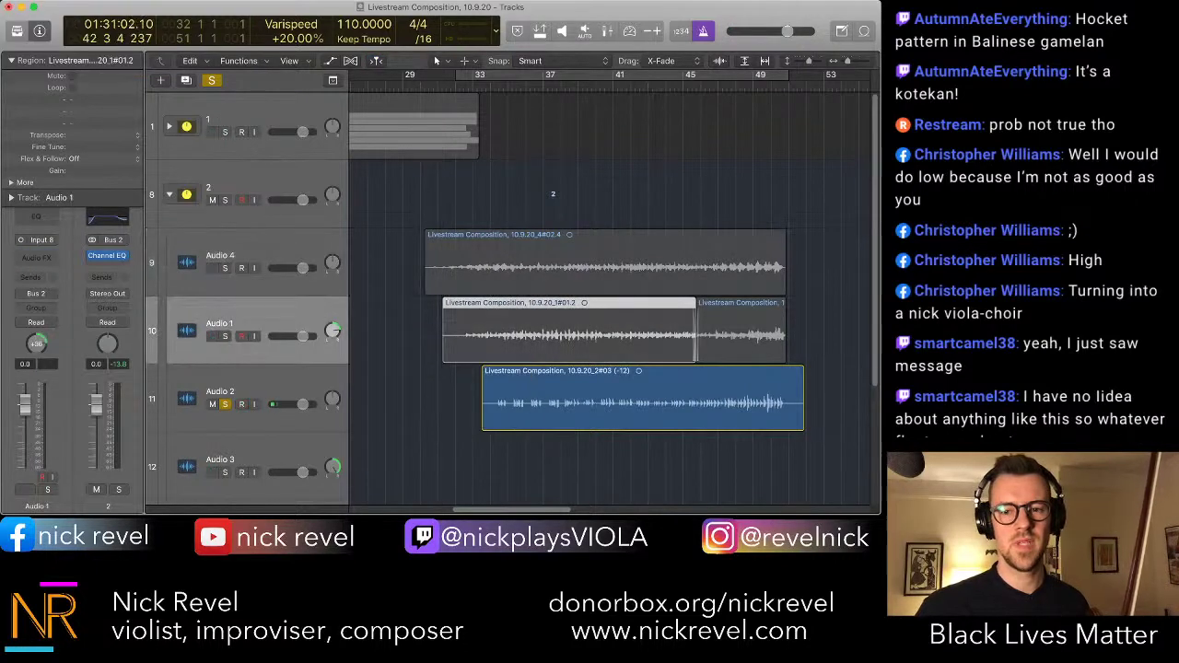
drag(802, 420, 785, 420)
click(816, 411)
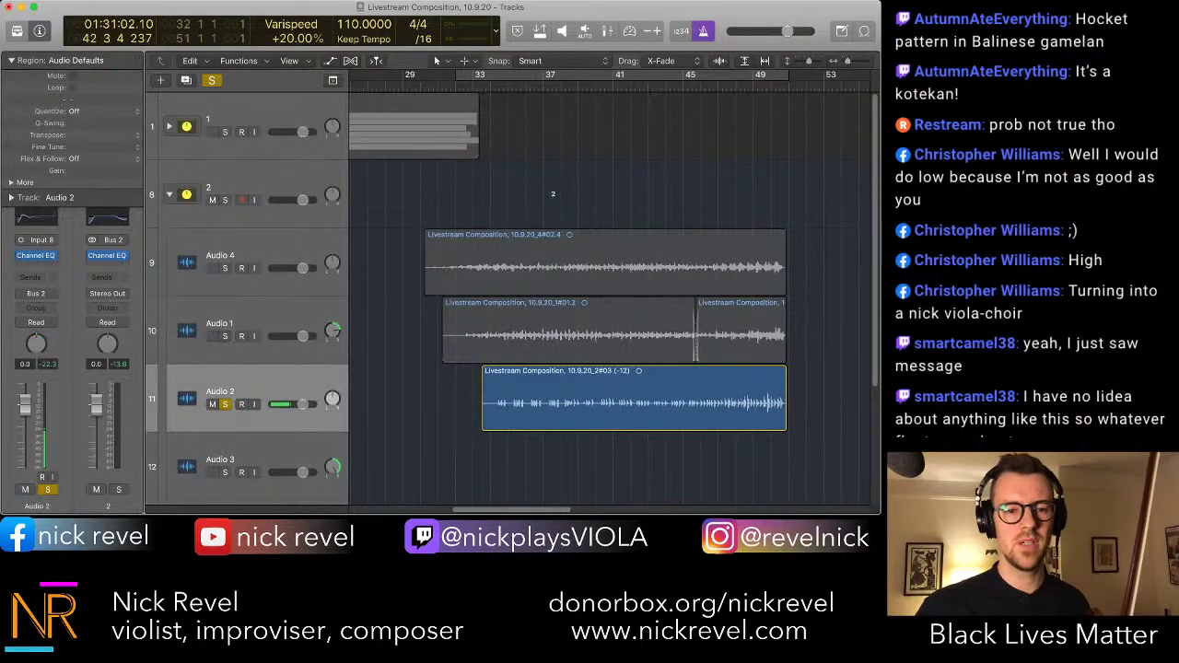
- Clear the solo, set the cycle range from 30 3 1 to bar 51, and play back all layers
key(alt+super+r)
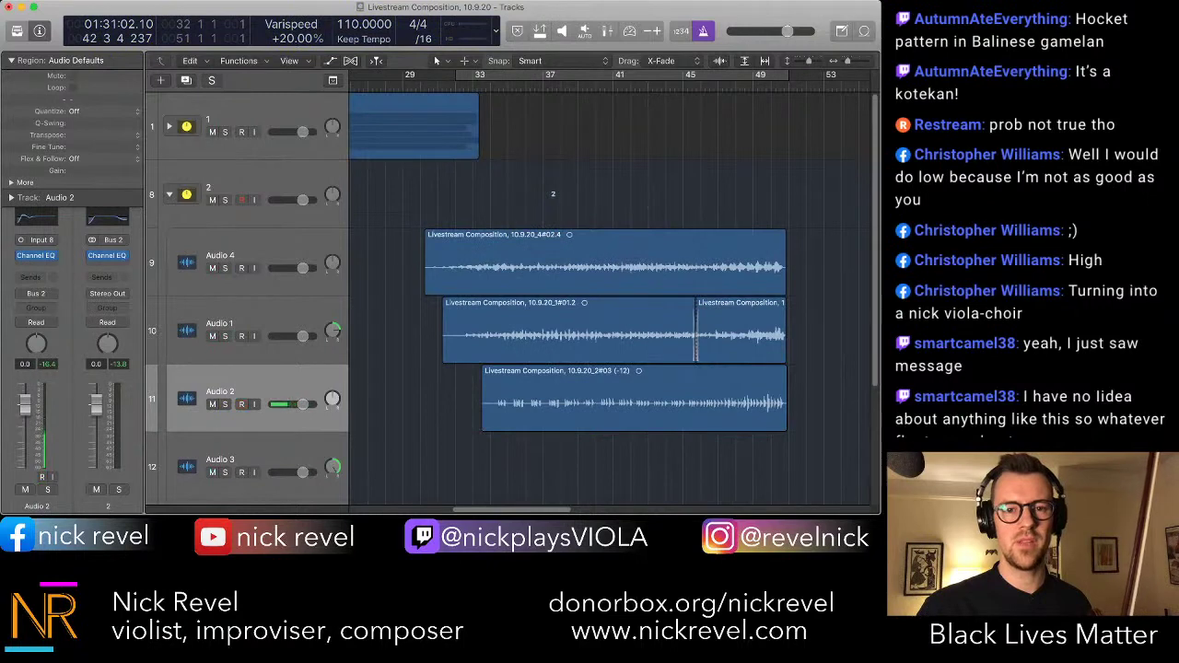
key(c)
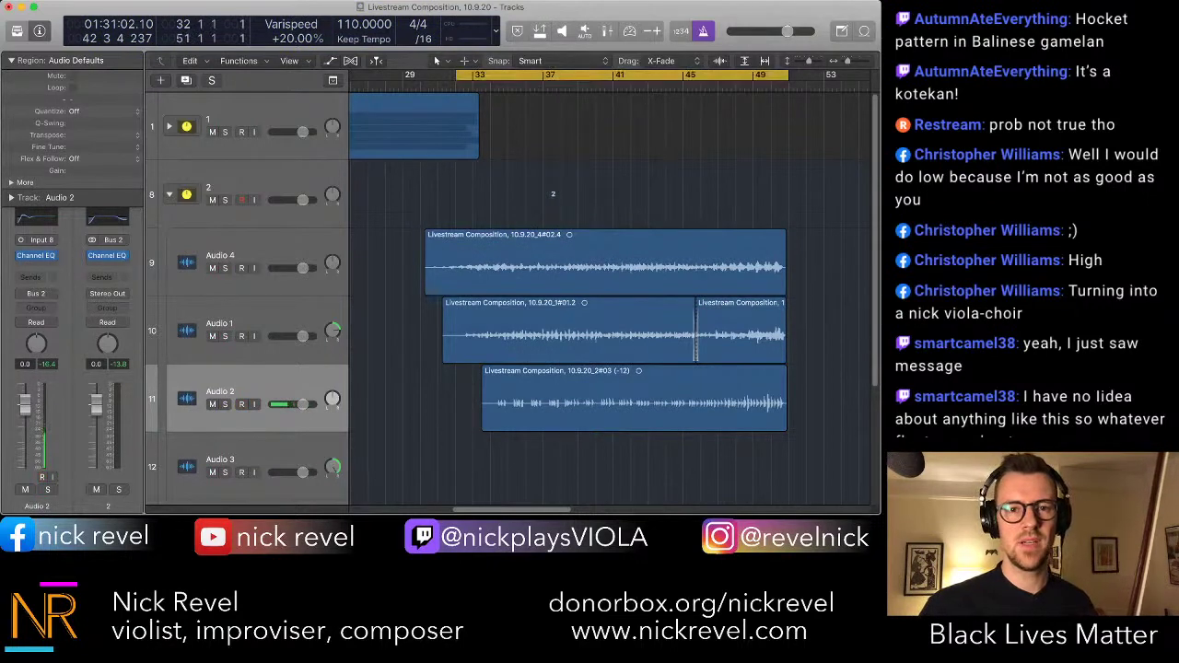
drag(457, 76, 429, 76)
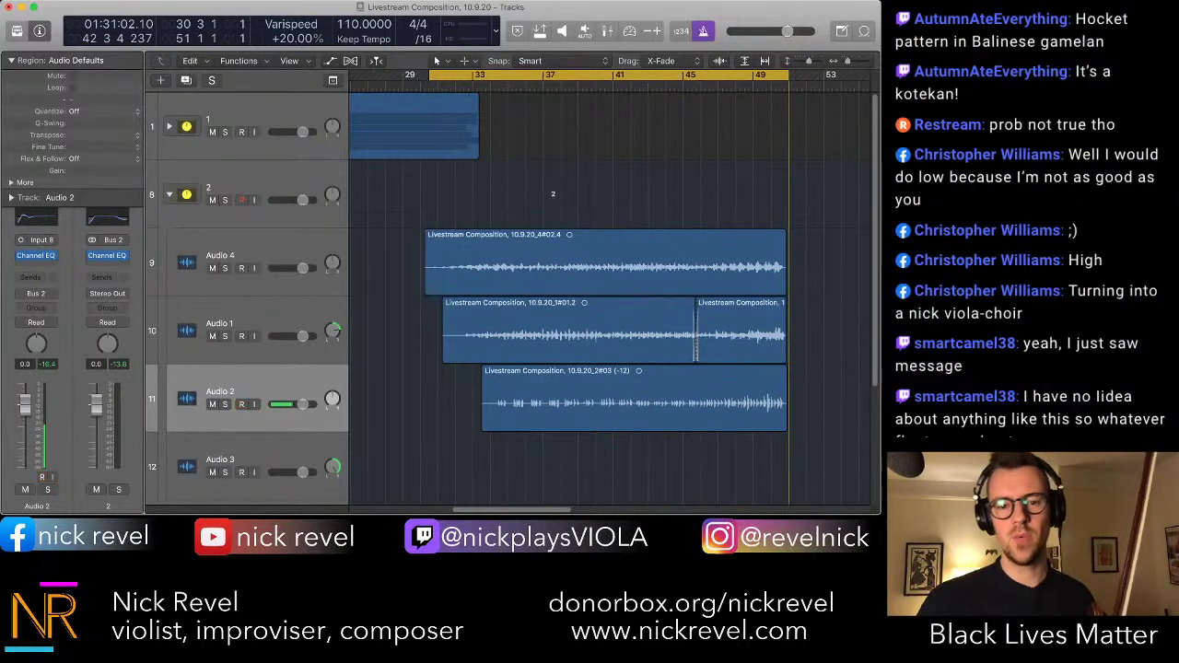
key(space)
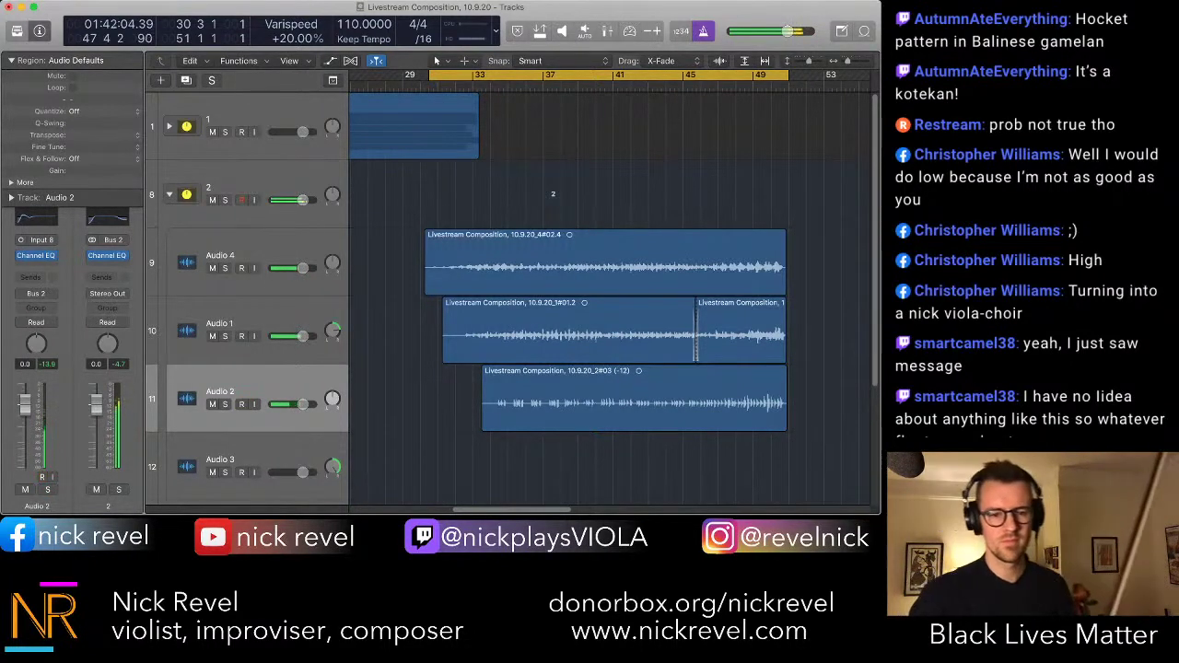
key(space)
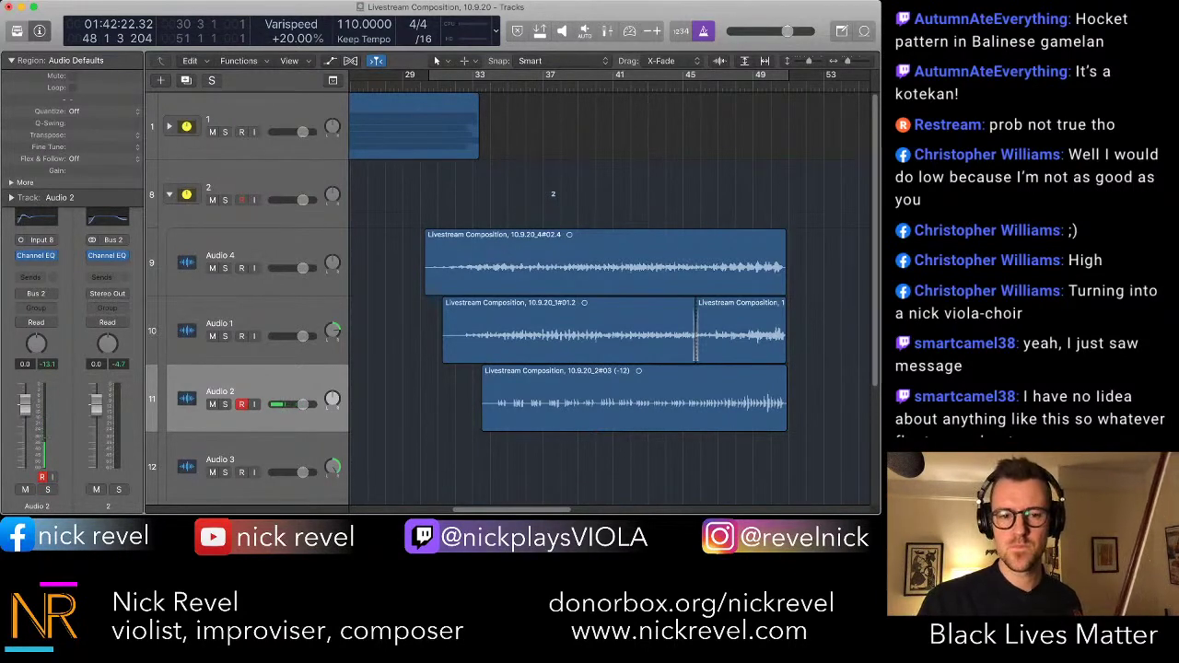
- Record-arm Audio 3 and run through the cycled layers from about bar 31 to rehearse the next viola part
click(241, 473)
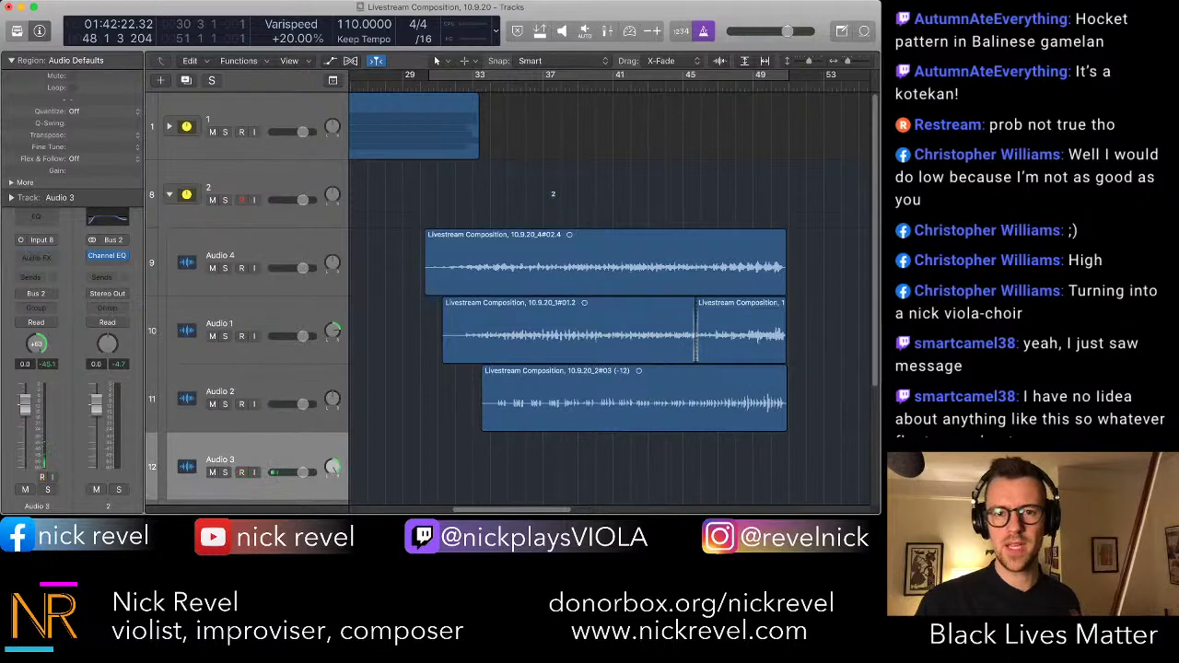
key(c)
key(Return)
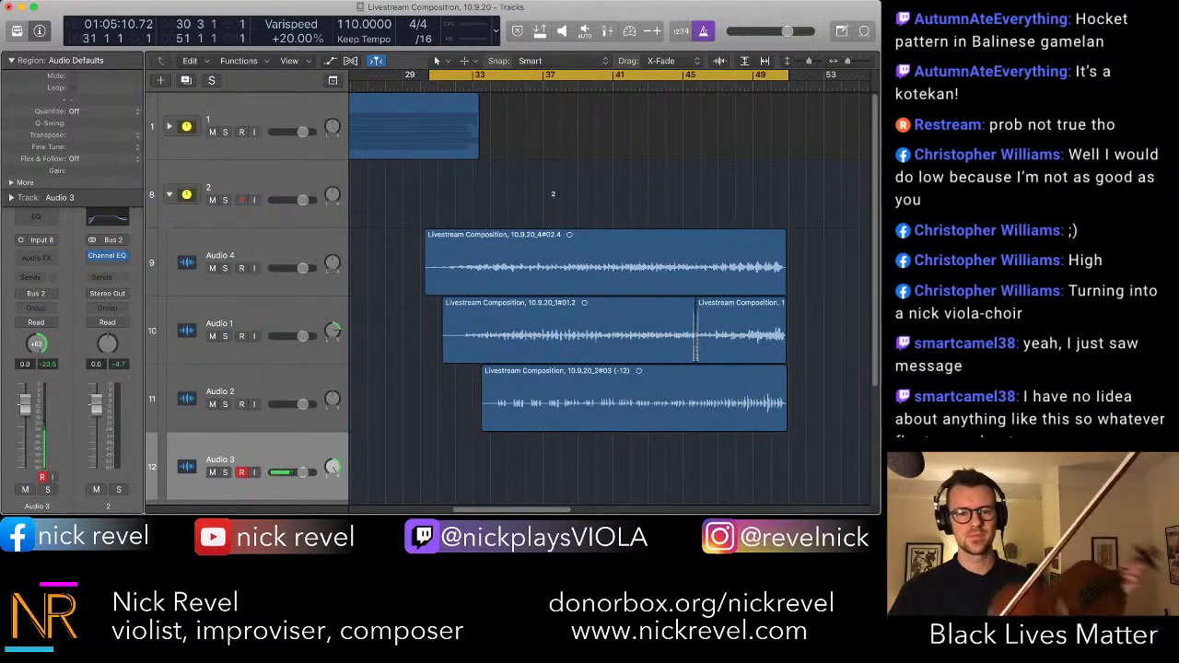
key(r)
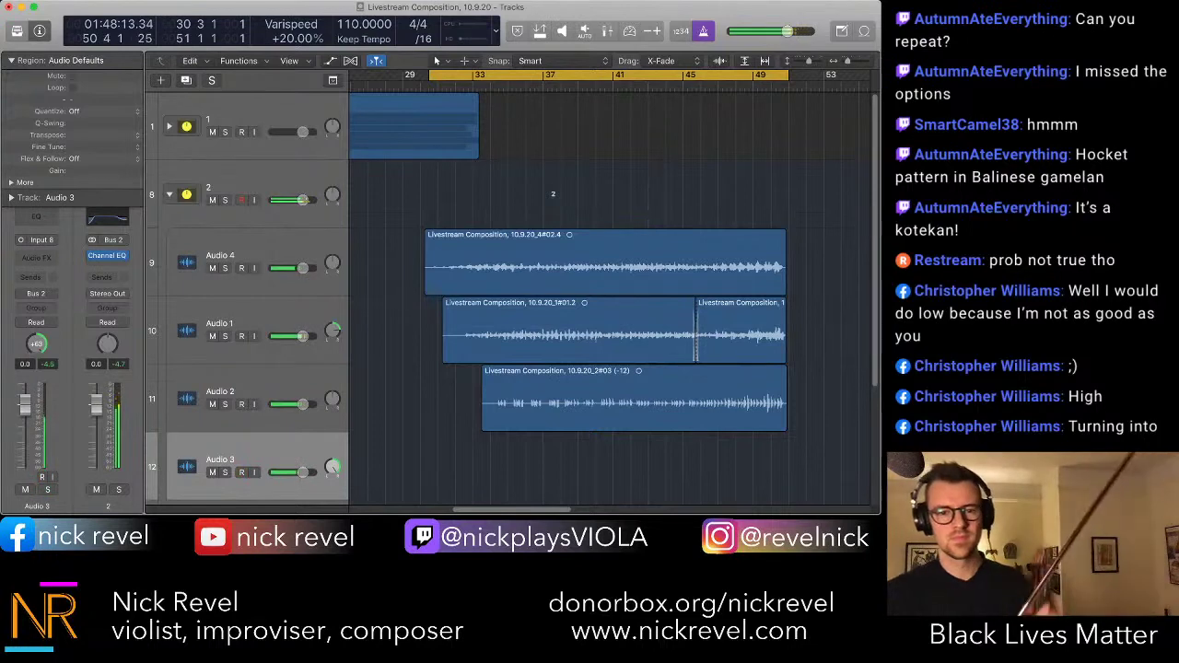
key(space)
key(space)
key(space)
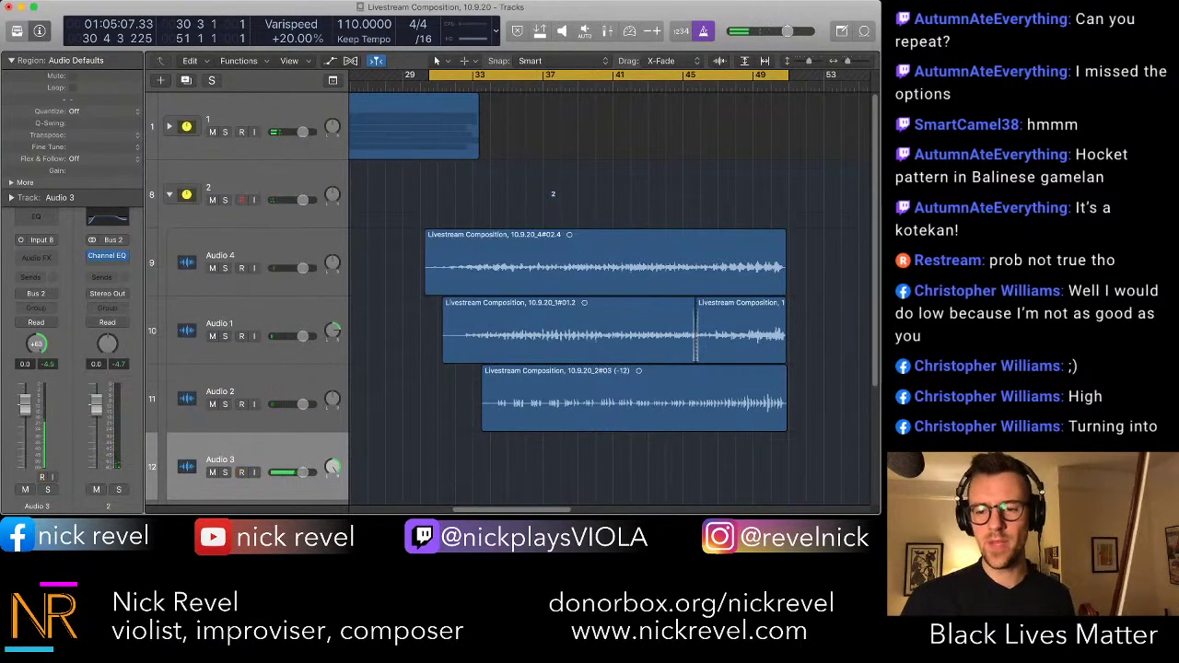
- Toggle Audio 3's record arming off and on, and listen to the cycled layers up to about bar 48
click(242, 472)
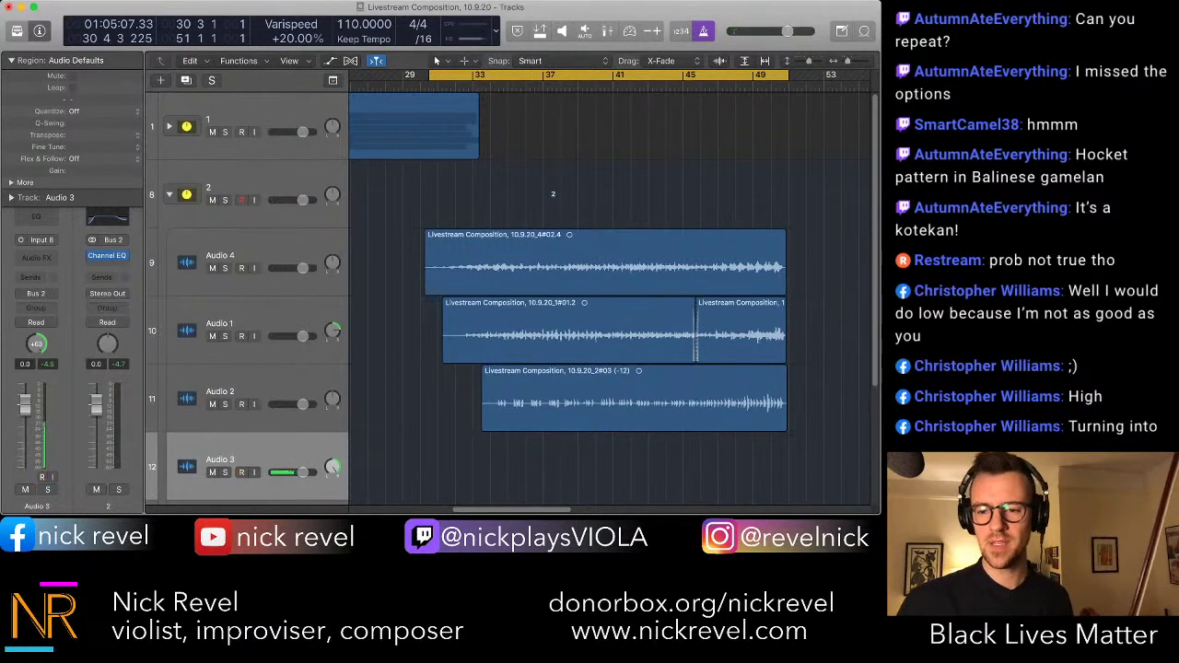
click(241, 473)
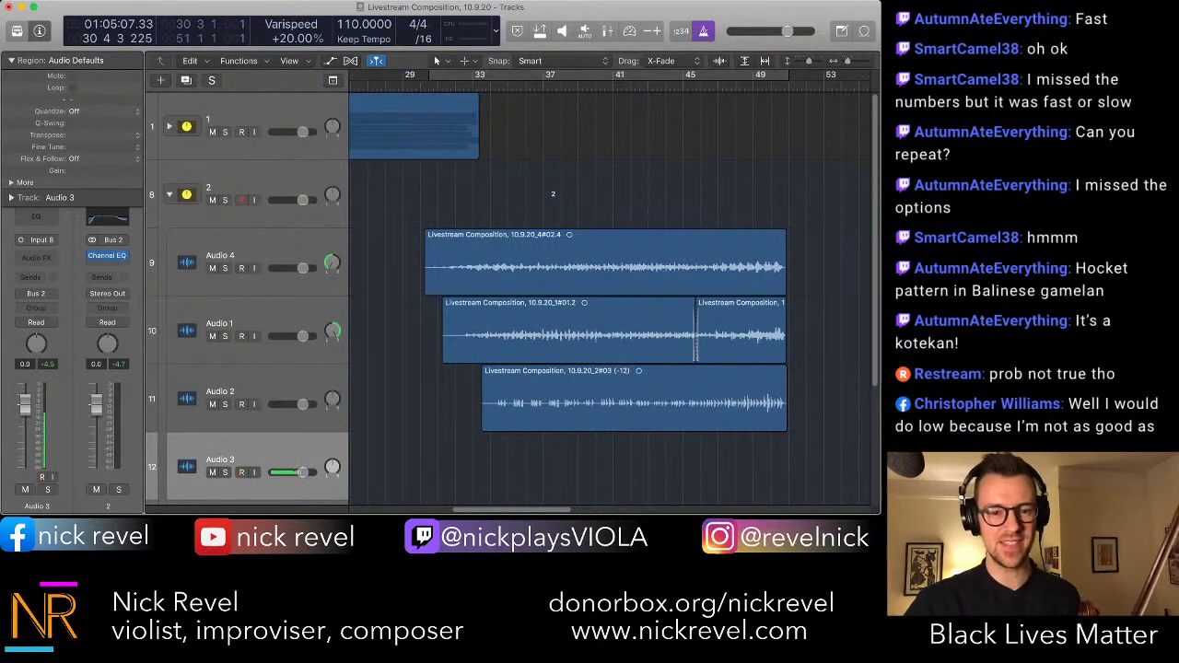
key(period)
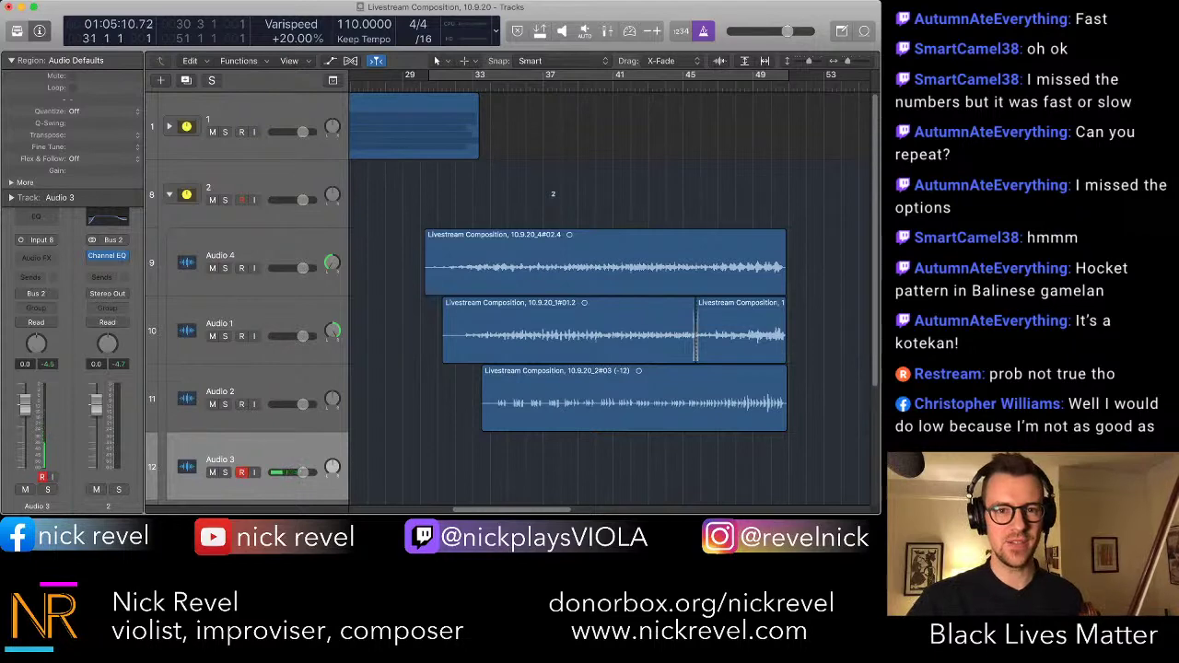
key(c)
key(space)
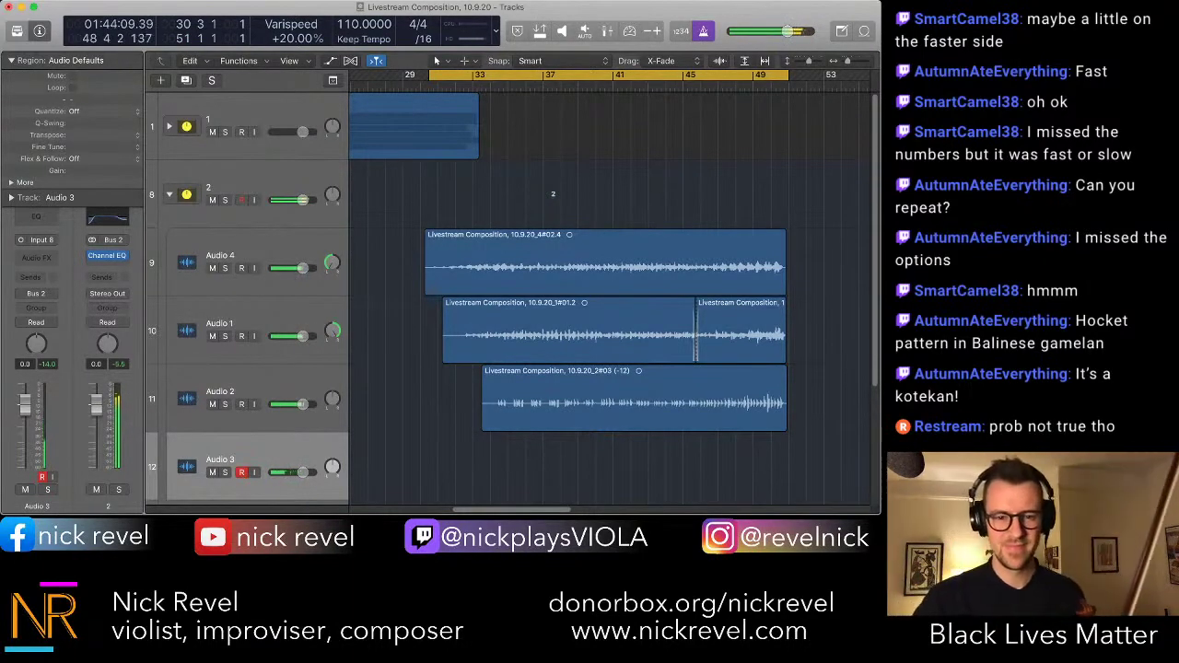
key(space)
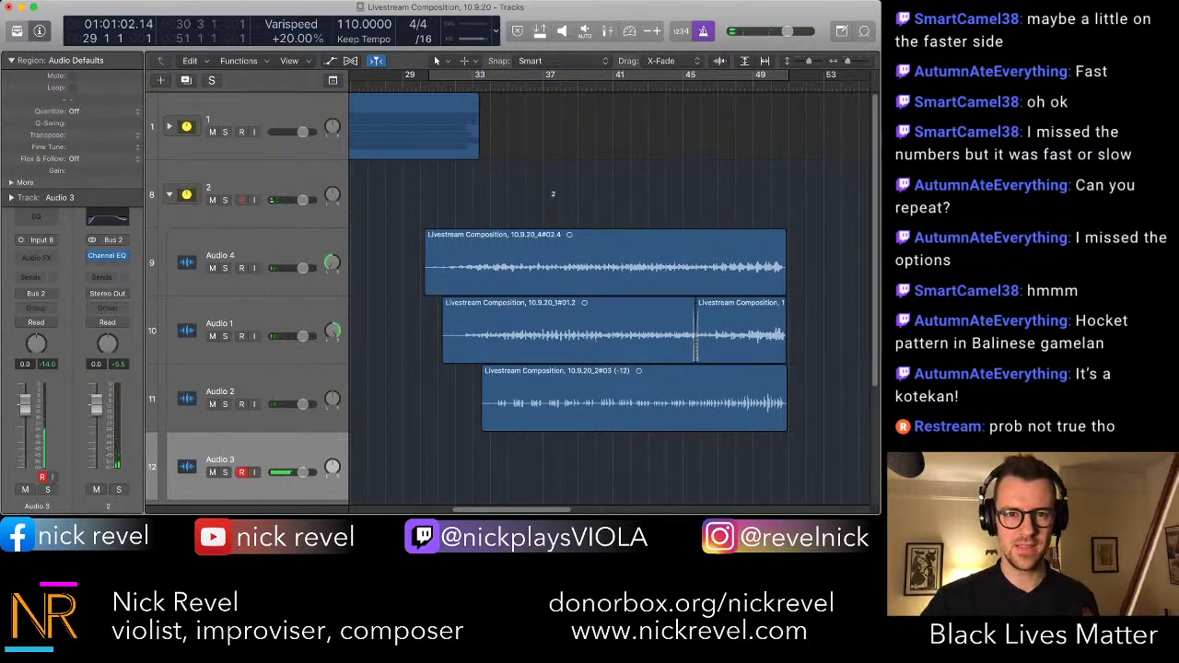
- Record a new viola take on Audio 3 from bar 30 to about bar 51 with the cycle off
key(period)
key(r)
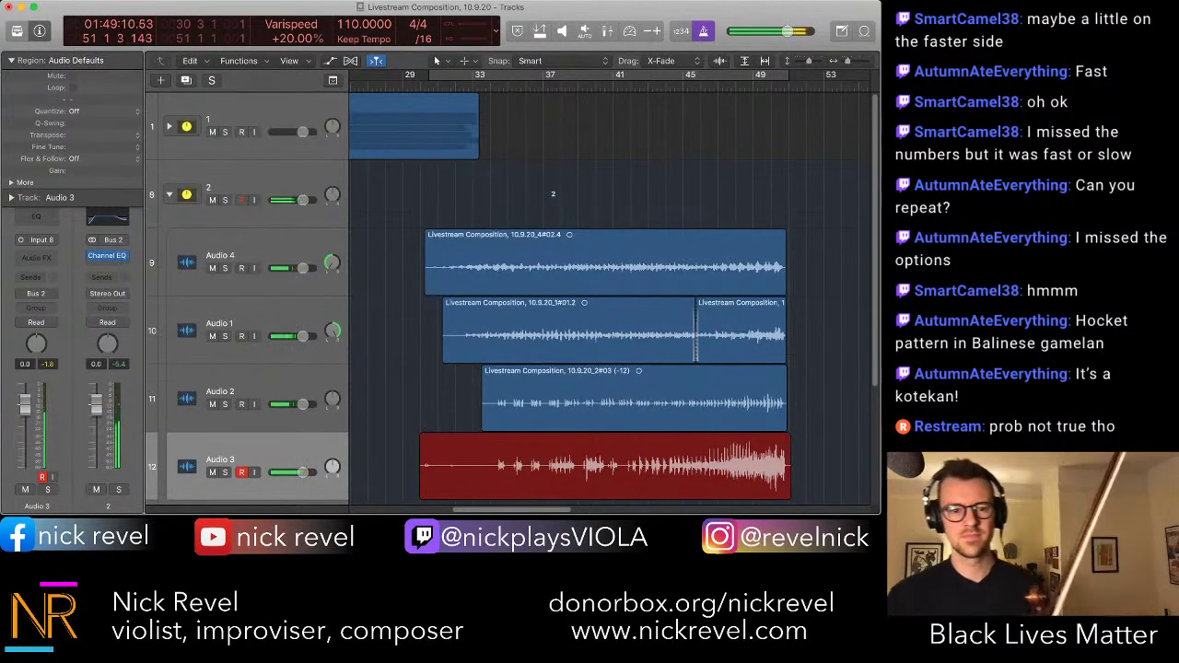
key(space)
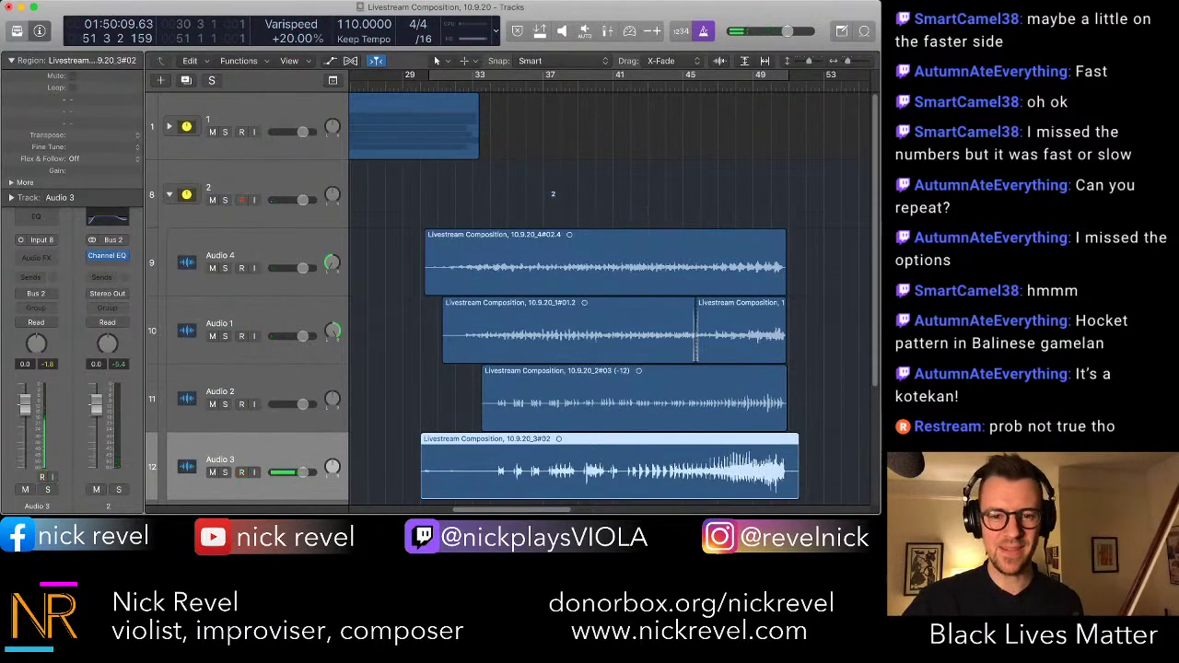
- Trim the Audio 3 region's start to about bar 34 and set its gain to -6 dB
scroll(514, 297, down, 2)
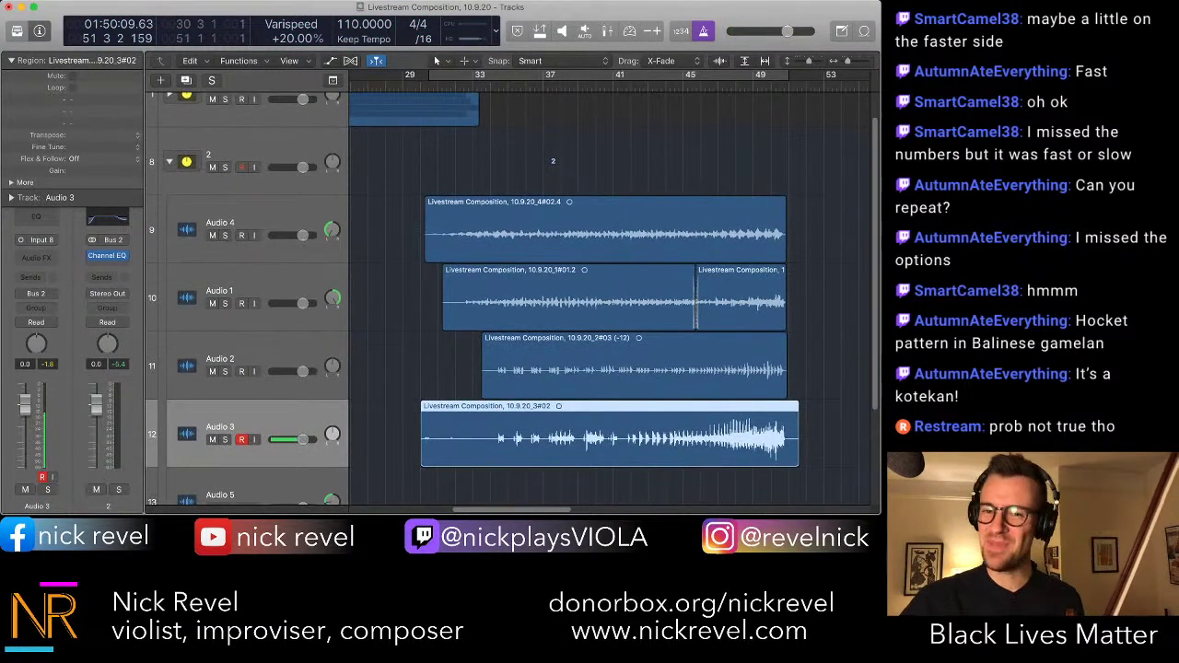
drag(423, 457, 491, 456)
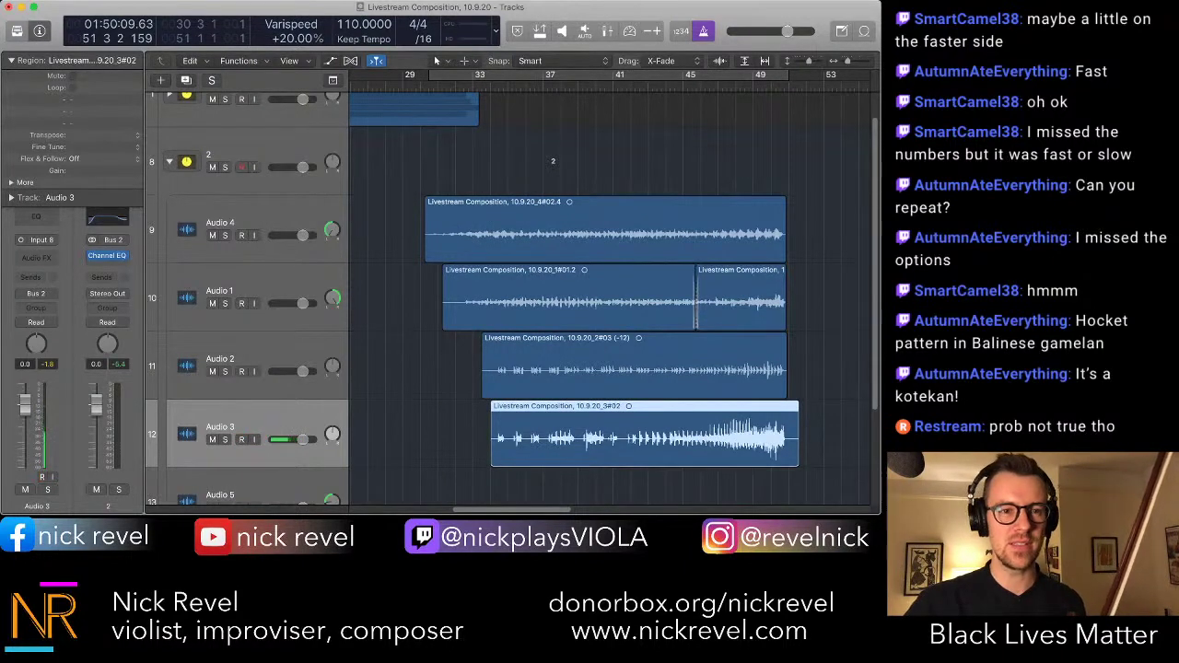
double_click(104, 170)
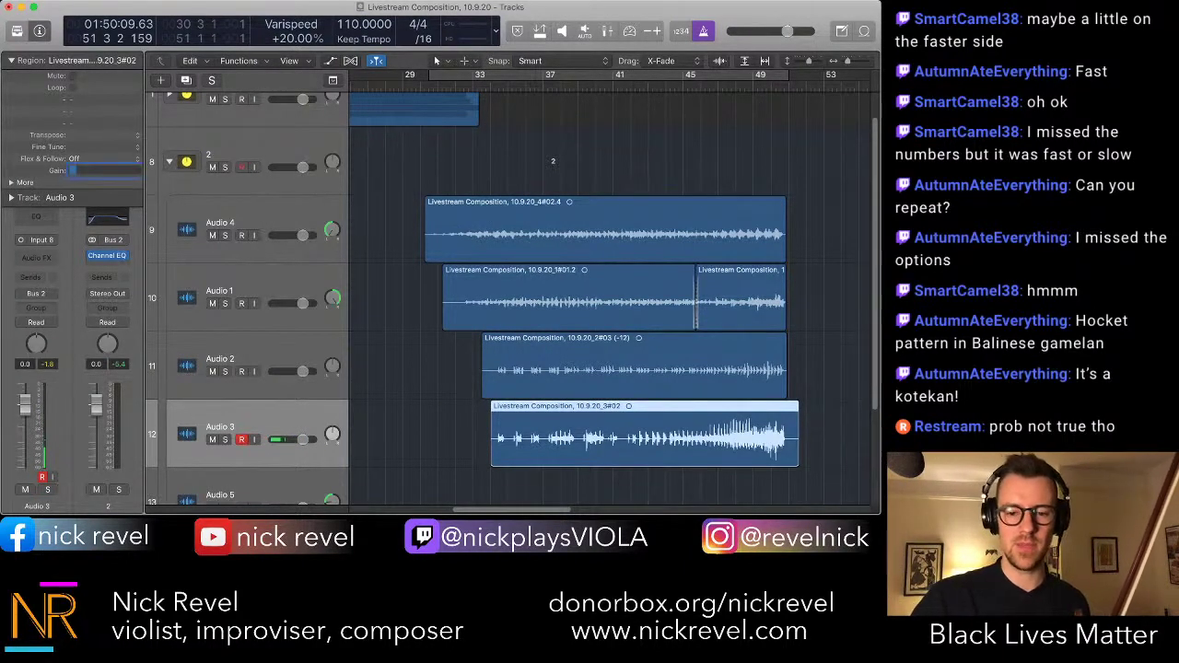
text(-)
text(-6)
key(Return)
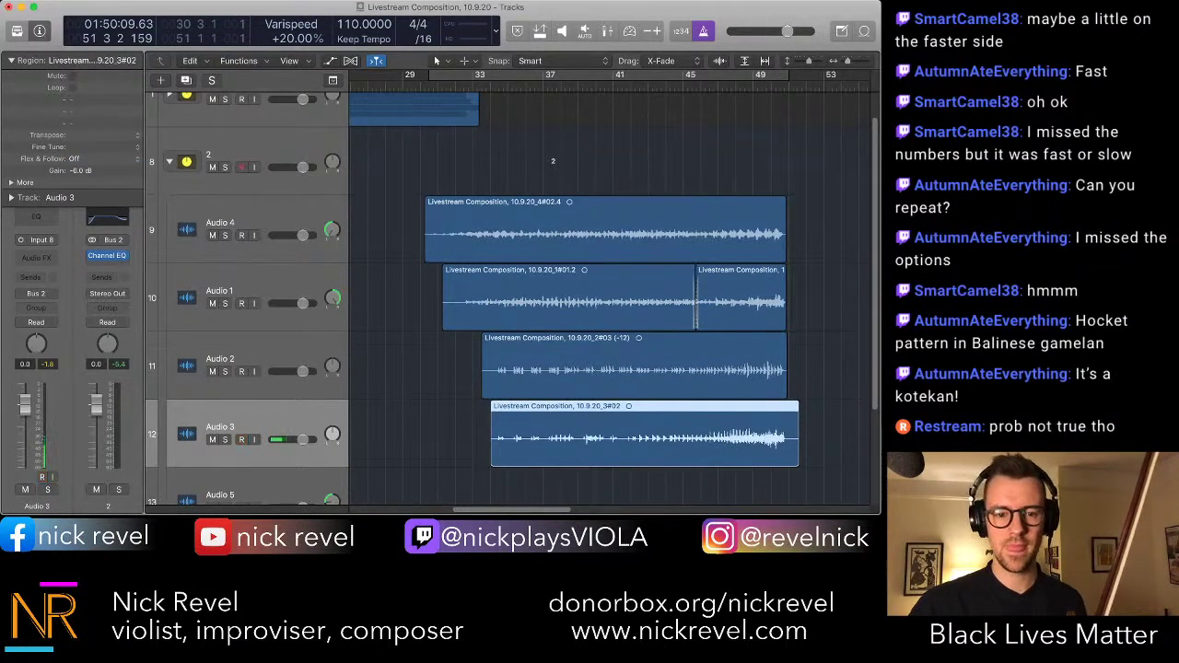
- Add a Bus 32 send to stacks 1 and 2 in the mixer and insert ChromaVerb on the new aux channel
key(alt+shift+d)
key(x)
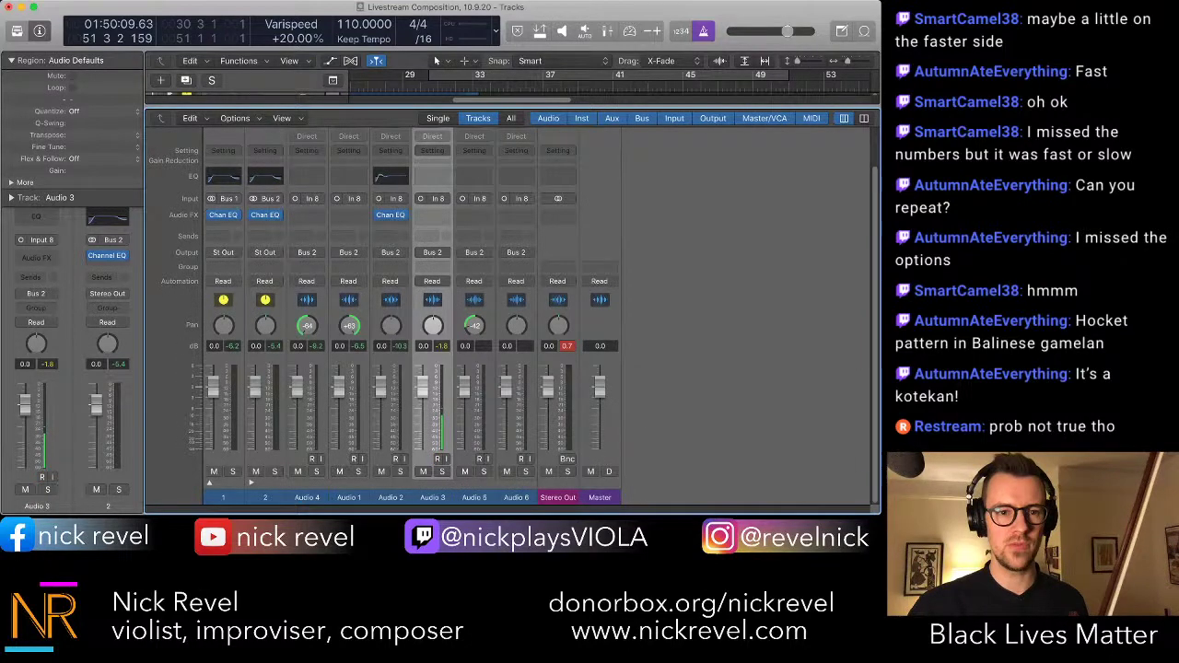
click(224, 232)
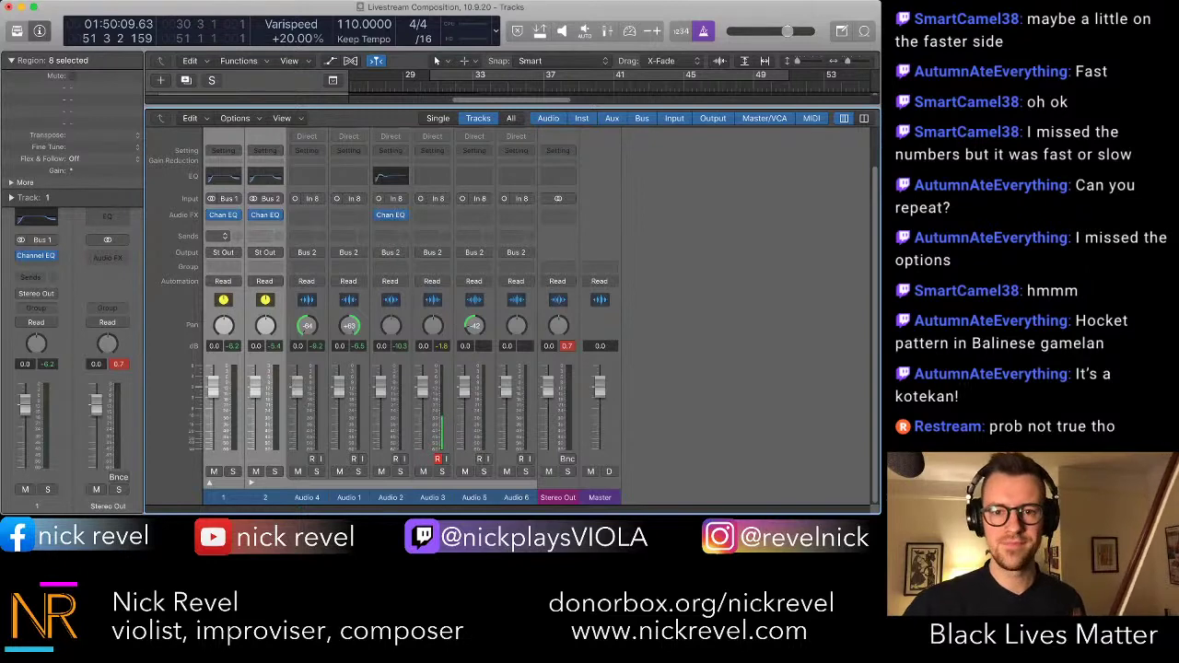
click(223, 235)
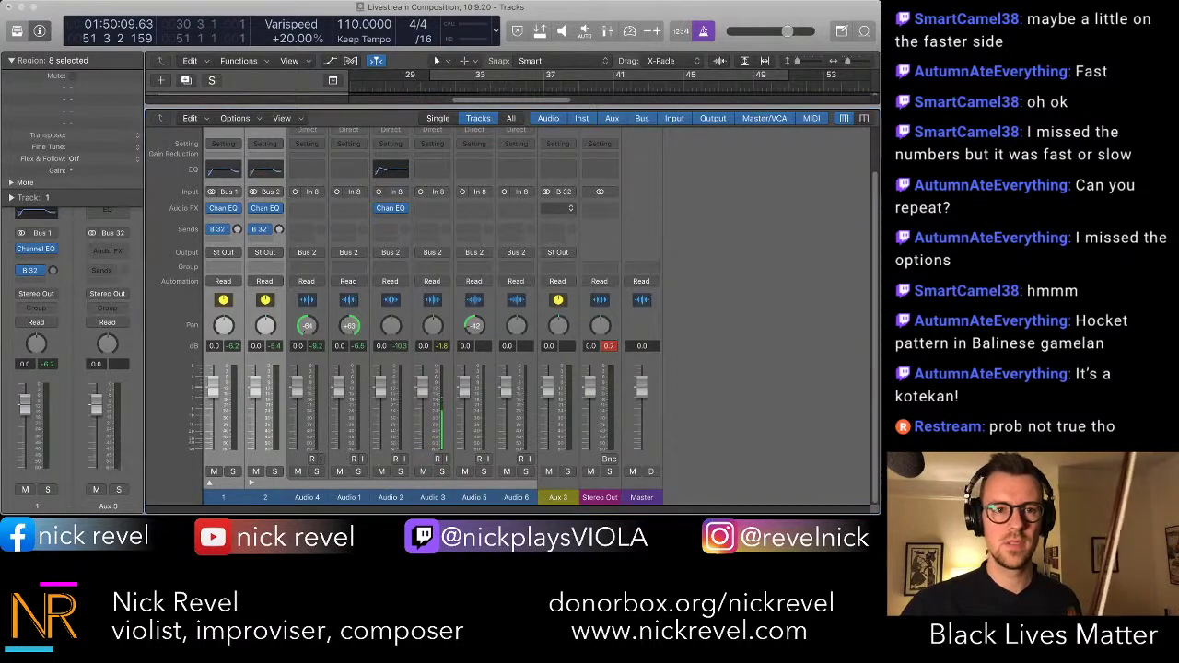
click(557, 208)
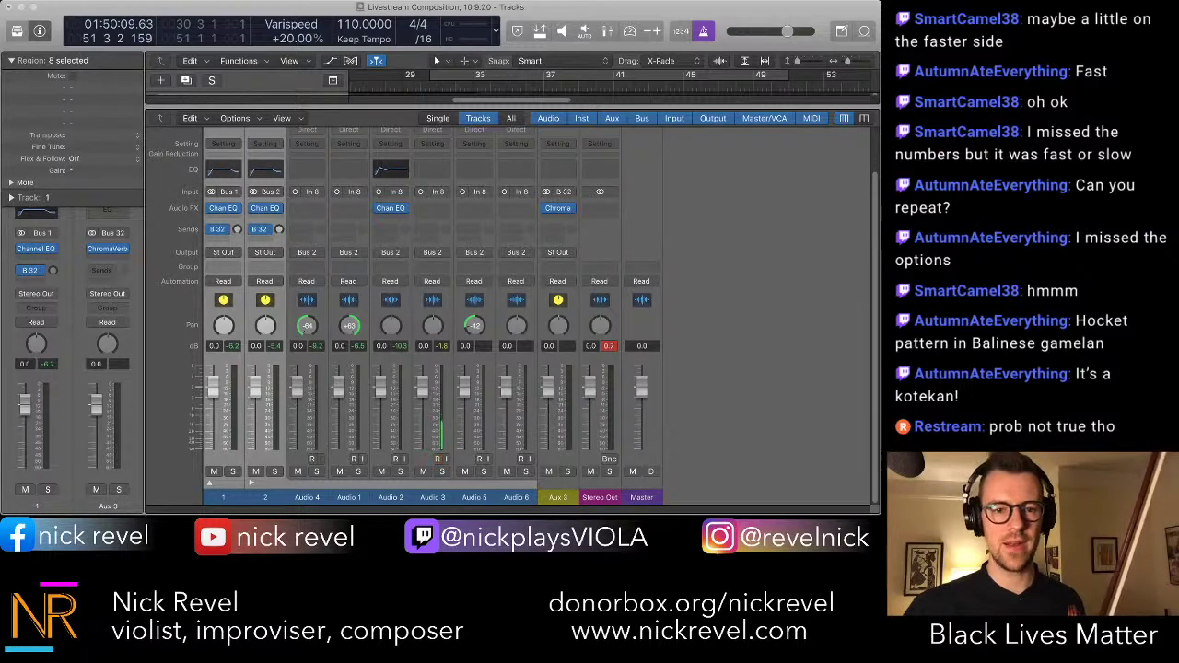
- Play the arrangement from bar 26 and solo the ChromaVerb aux channel in the mixer
key(super+Tab)
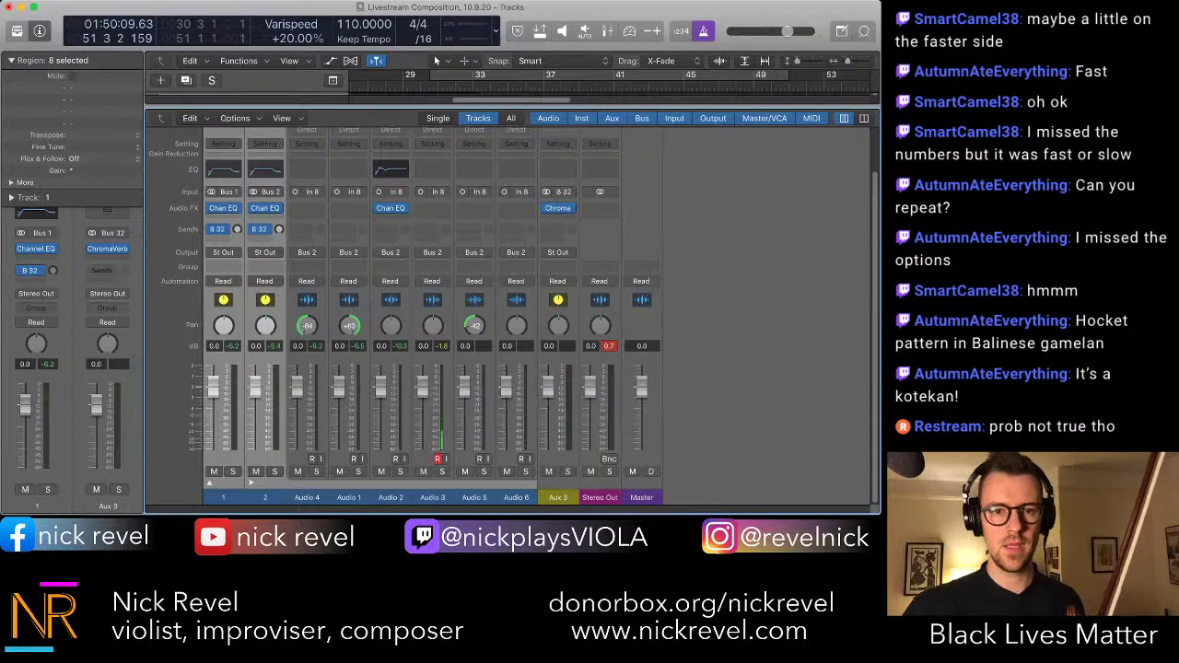
key(x)
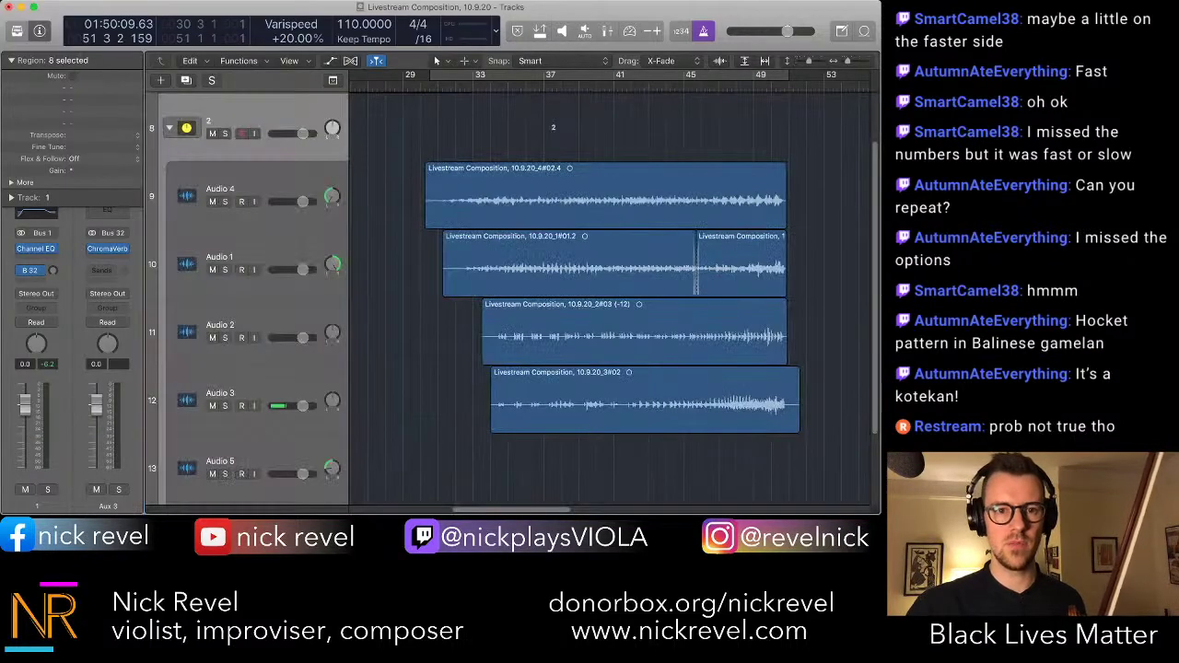
key(Return)
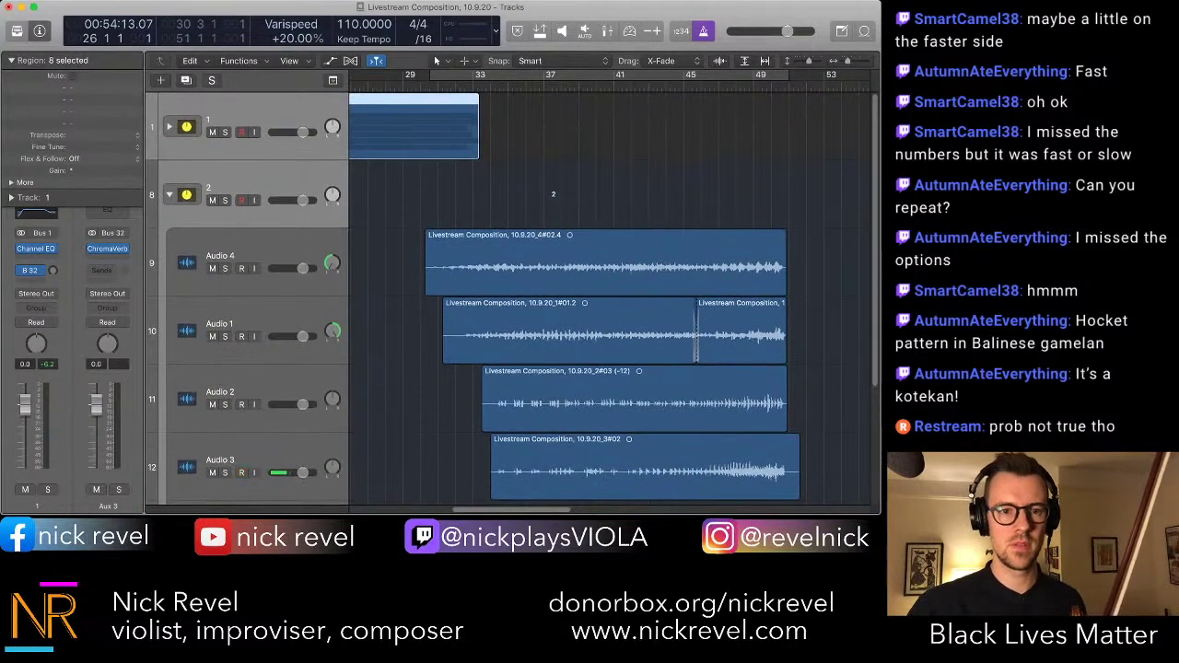
key(x)
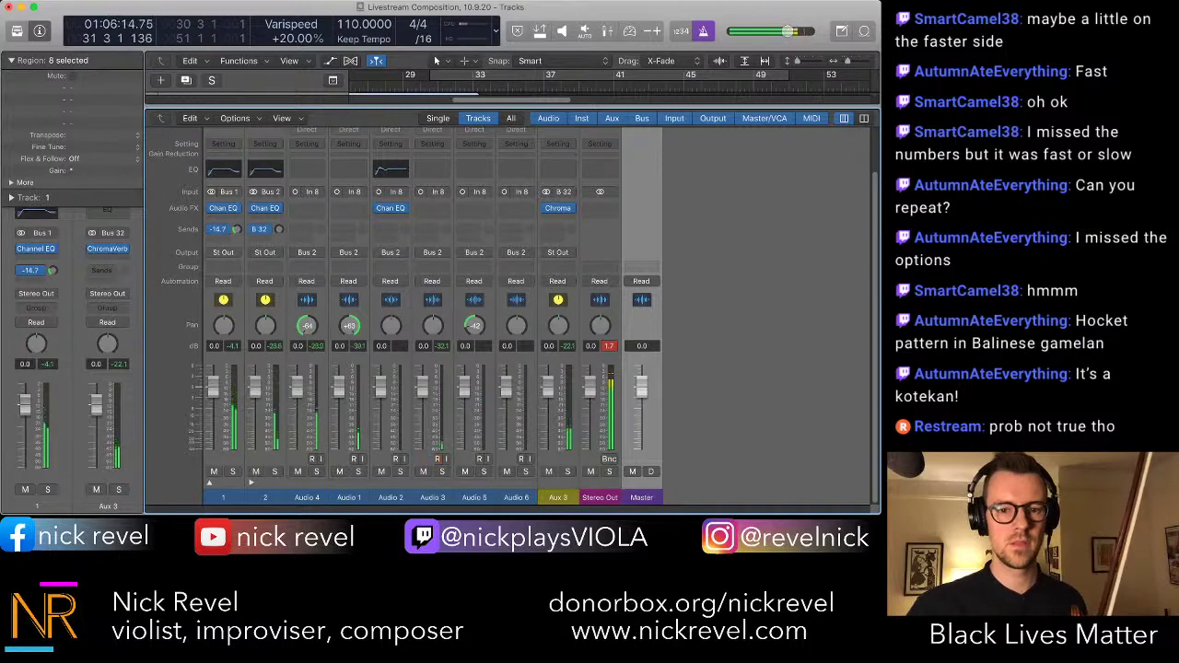
click(558, 496)
key(s)
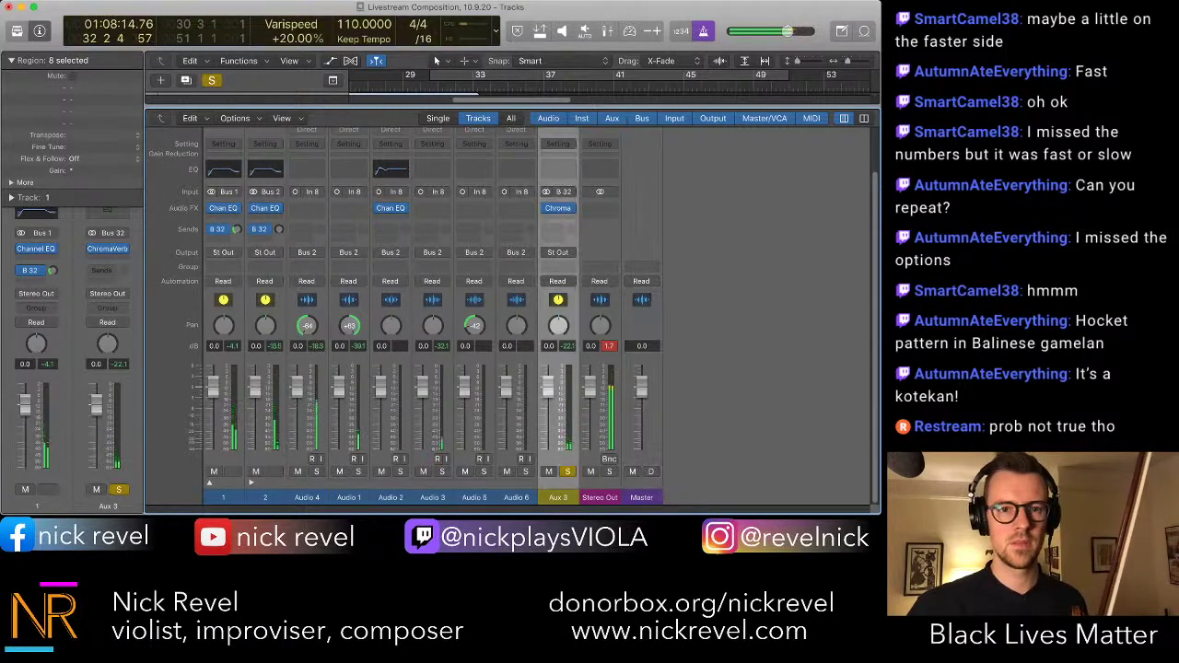
- Unsolo the ChromaVerb aux channel and play from about bar 27 while checking stack 1's individual channels in the mixer
key(s)
click(375, 85)
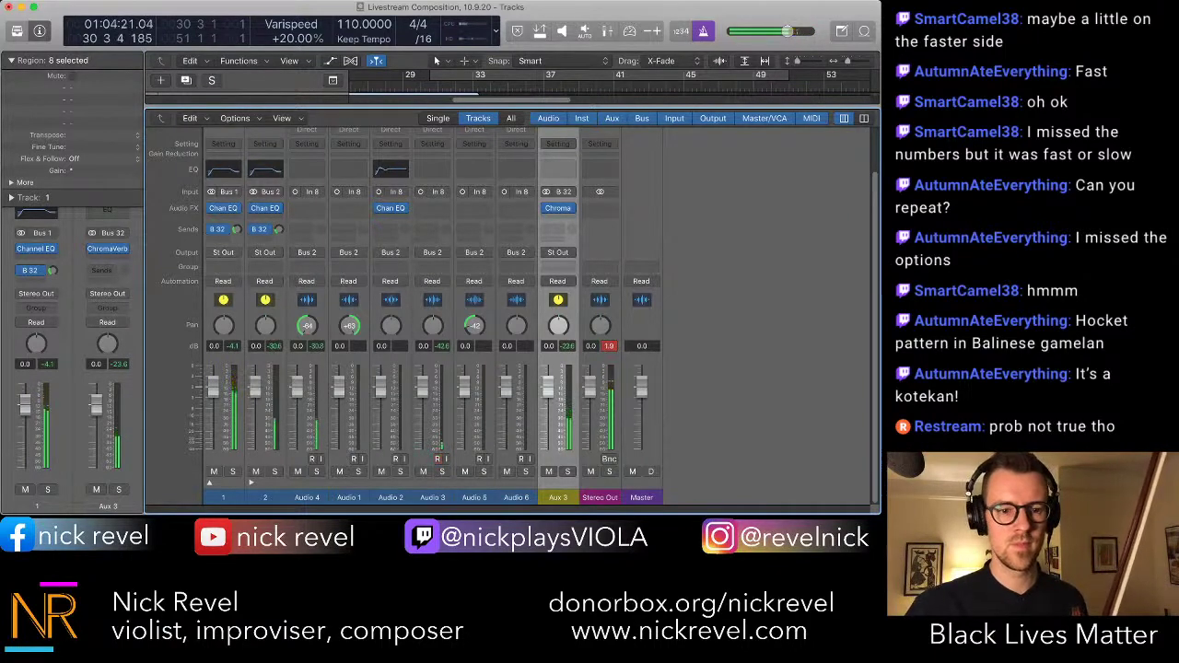
click(209, 482)
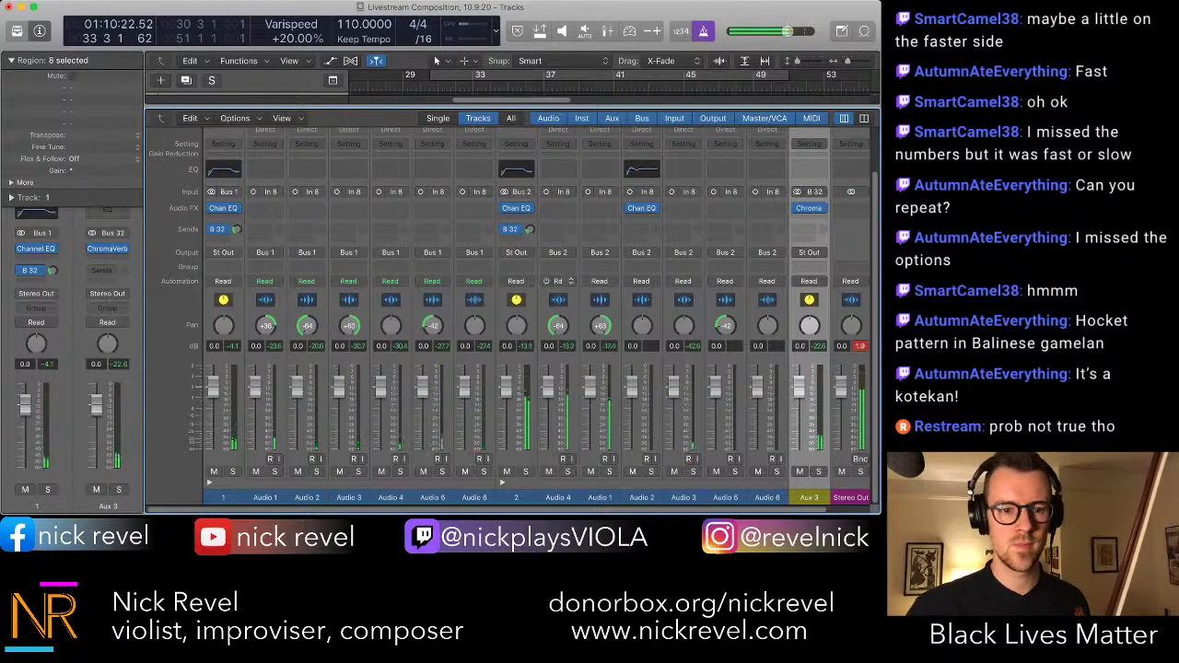
click(209, 482)
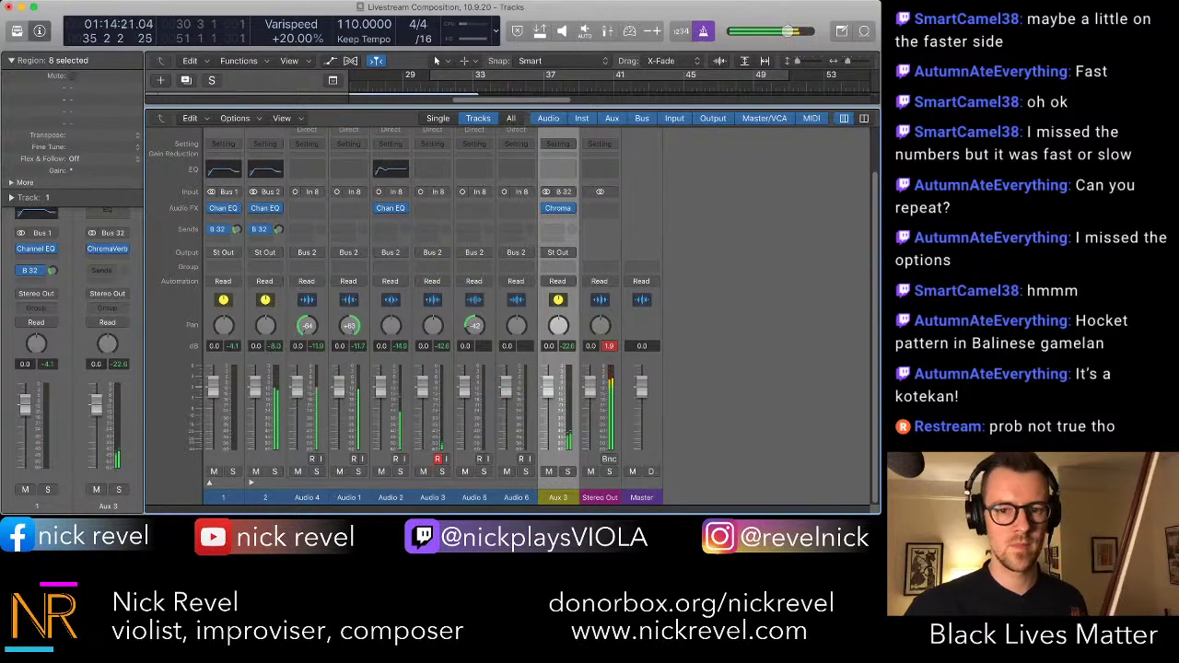
- Raise stack 2's Bus 32 send level to the ChromaVerb aux and close the mixer
click(265, 486)
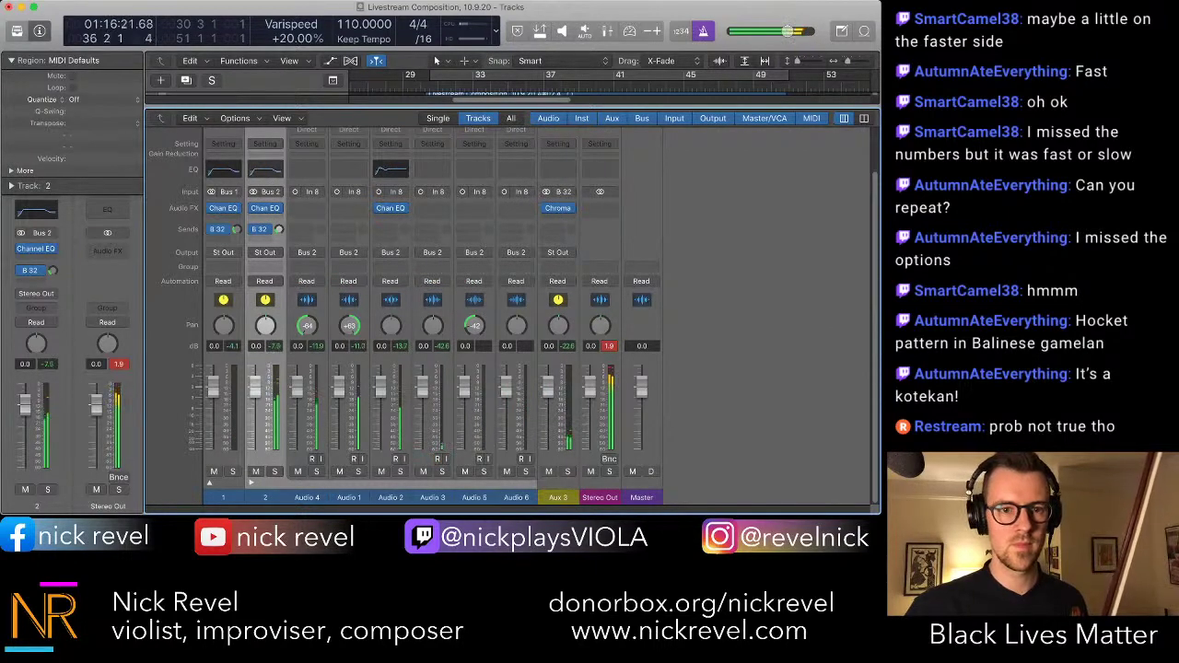
drag(279, 230, 279, 215)
key(super+Tab)
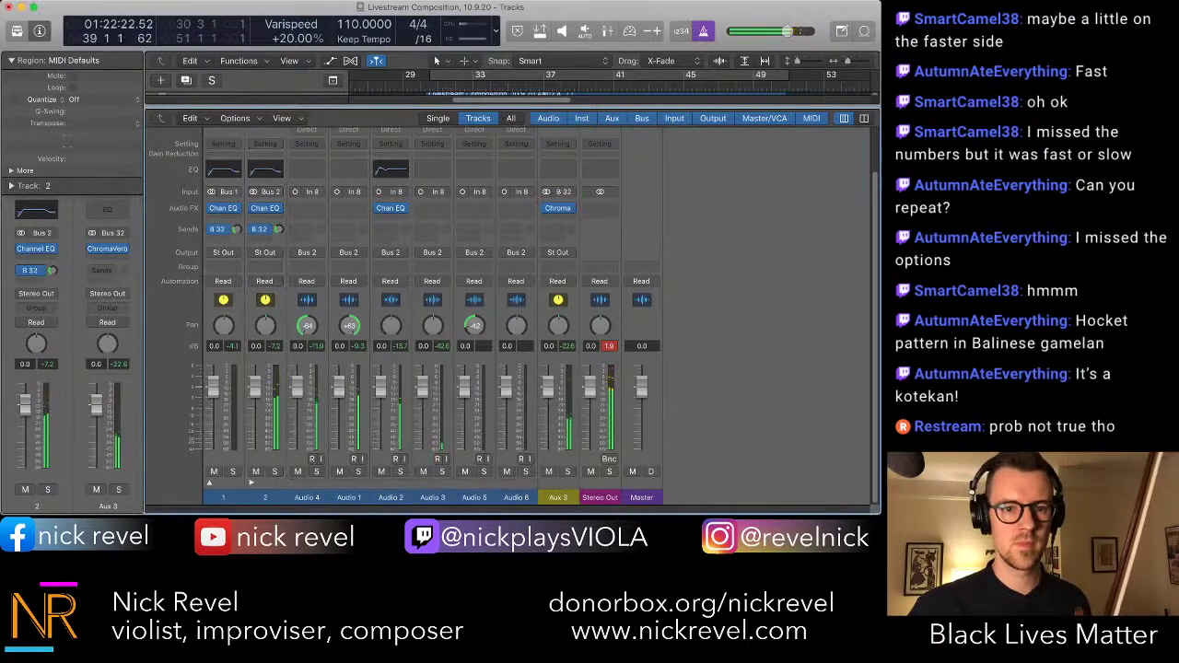
key(x)
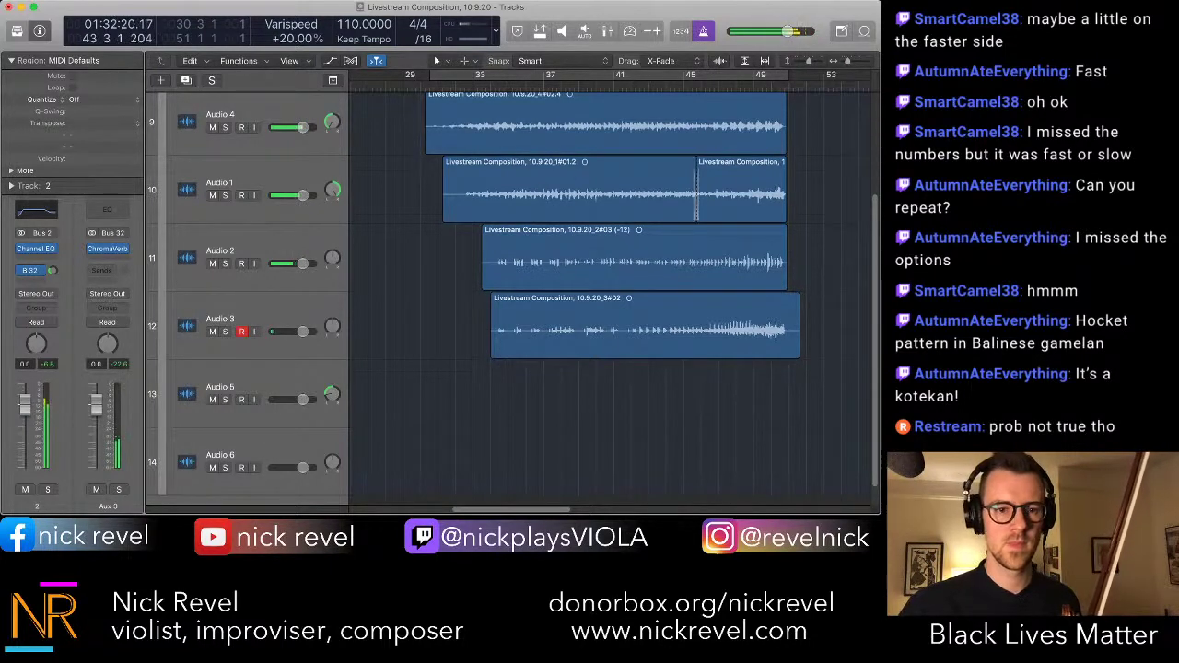
- Select the Audio 5 track and review how stacks 1 and 2 line up in the arrangement with stack 2 collapsed
click(243, 400)
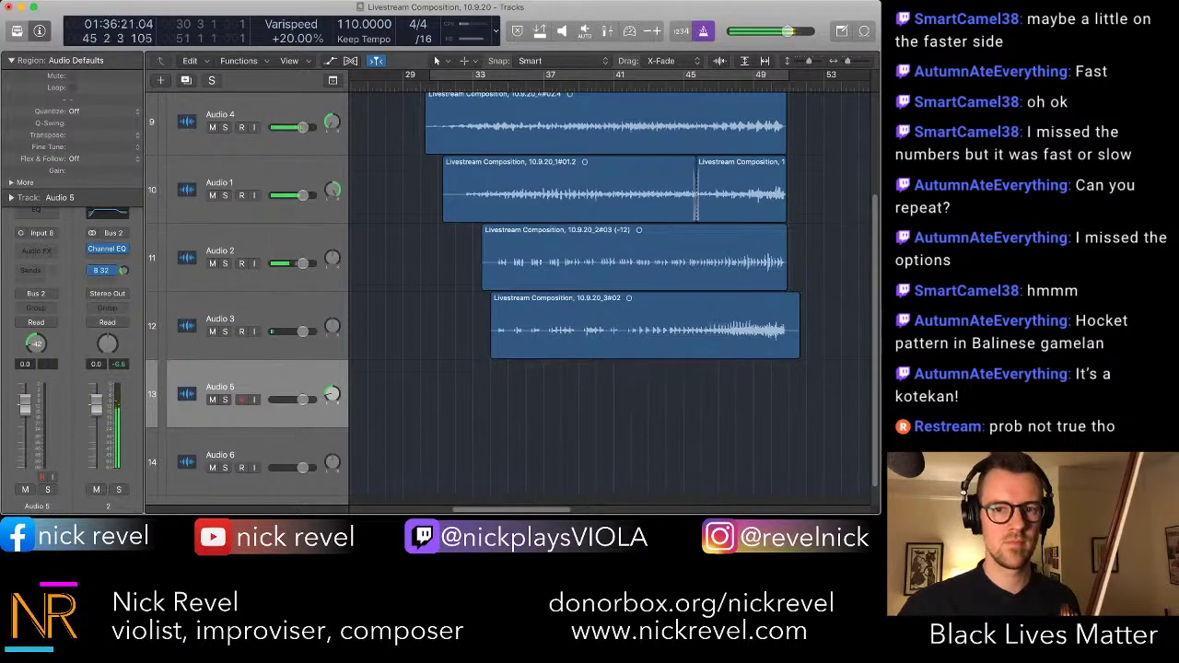
click(241, 332)
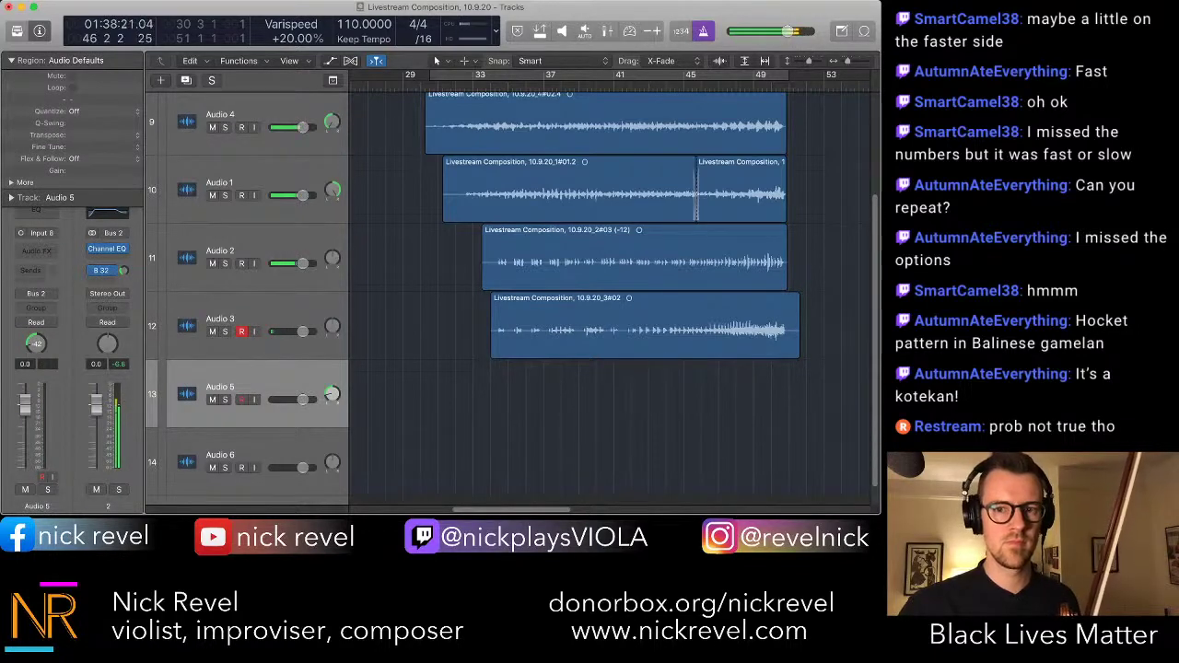
scroll(608, 295, up, 1)
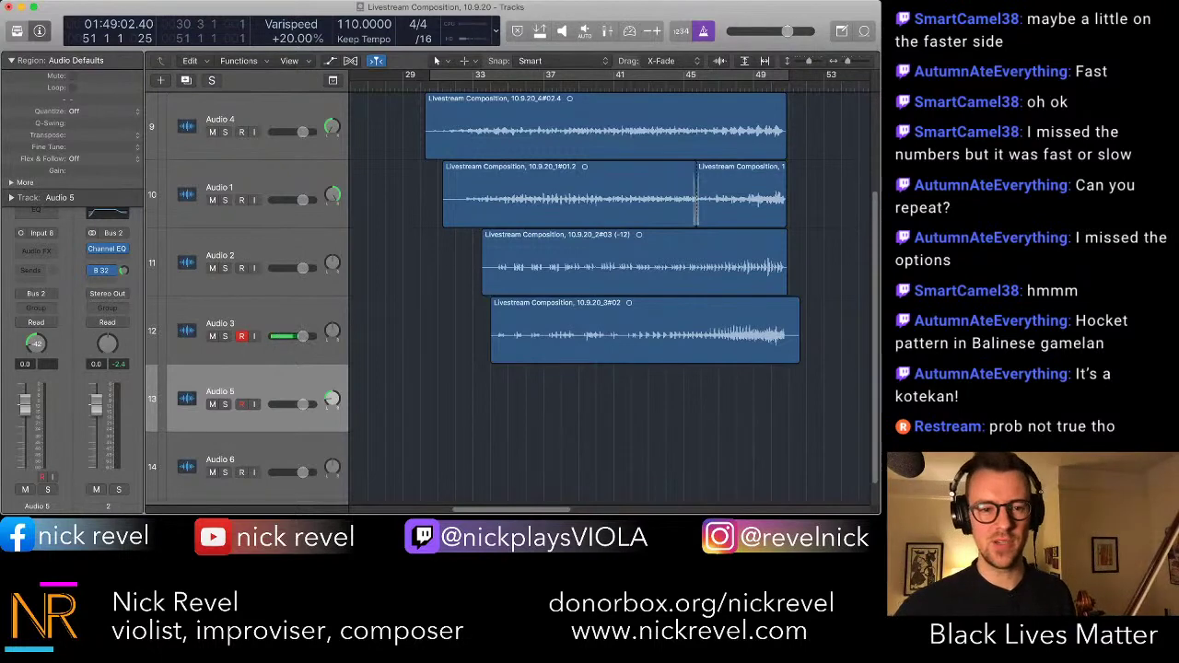
scroll(610, 286, up, 5)
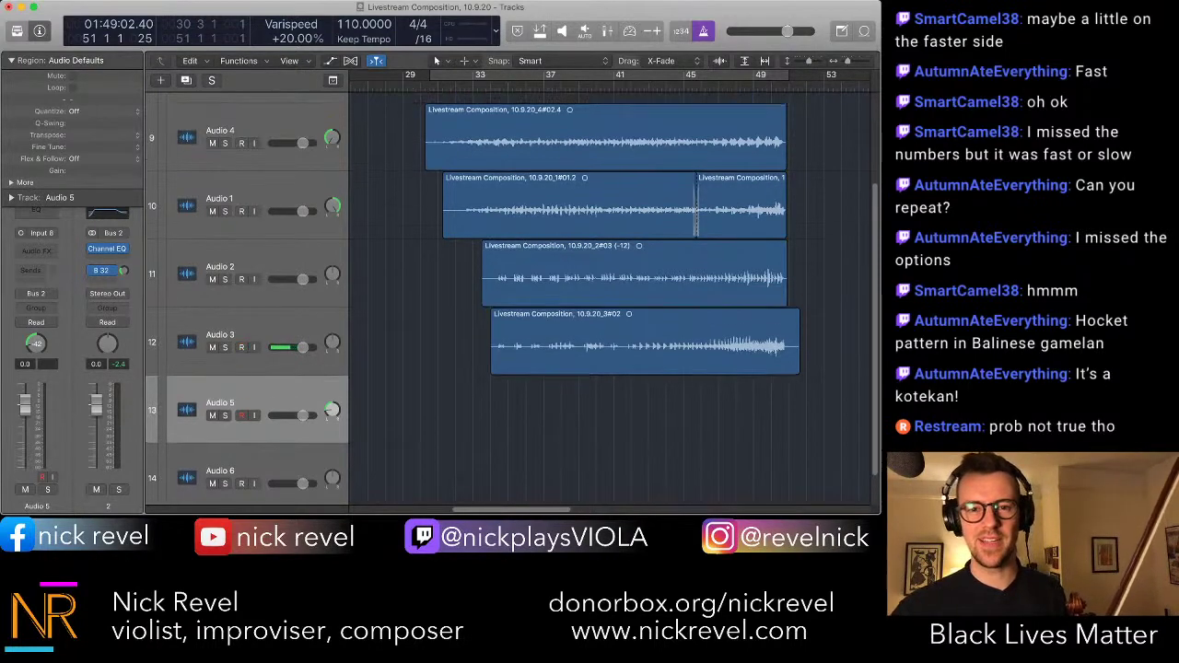
scroll(609, 286, left, 10)
scroll(609, 286, right, 6)
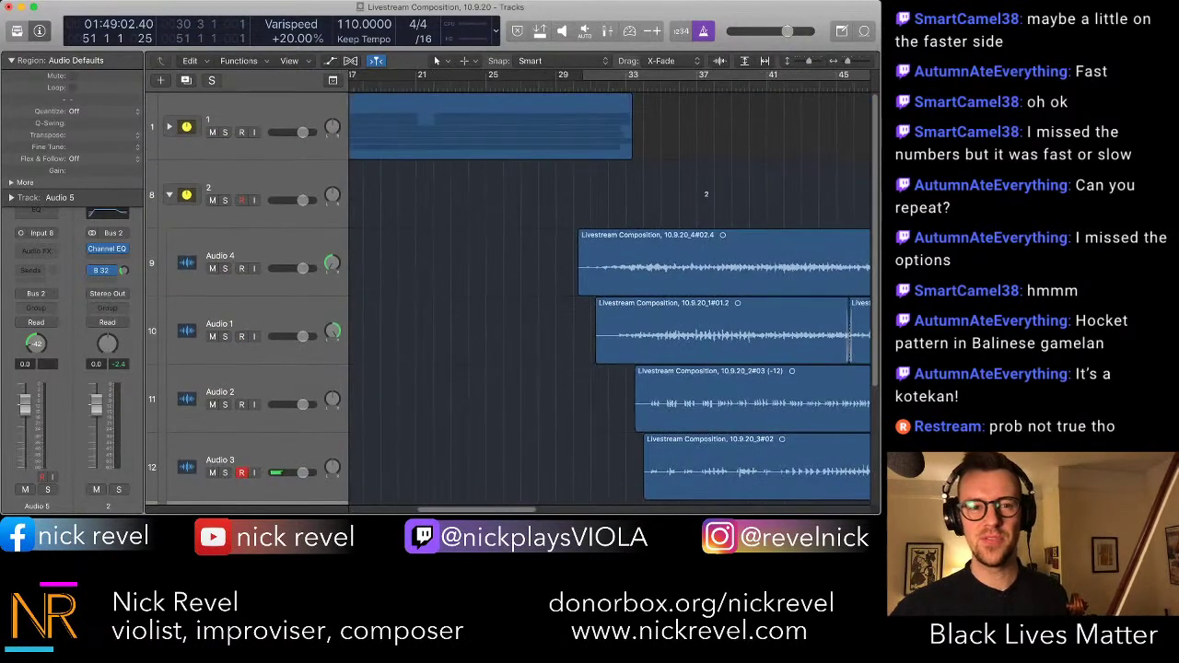
scroll(608, 294, left, 5)
click(170, 194)
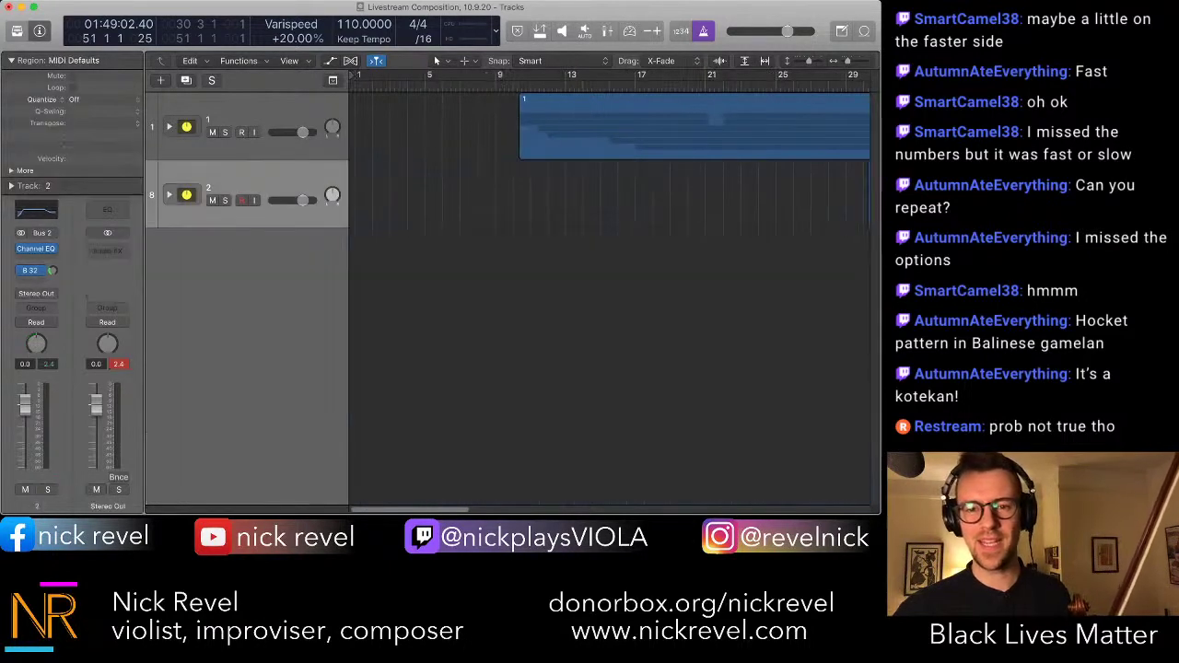
scroll(608, 276, right, 8)
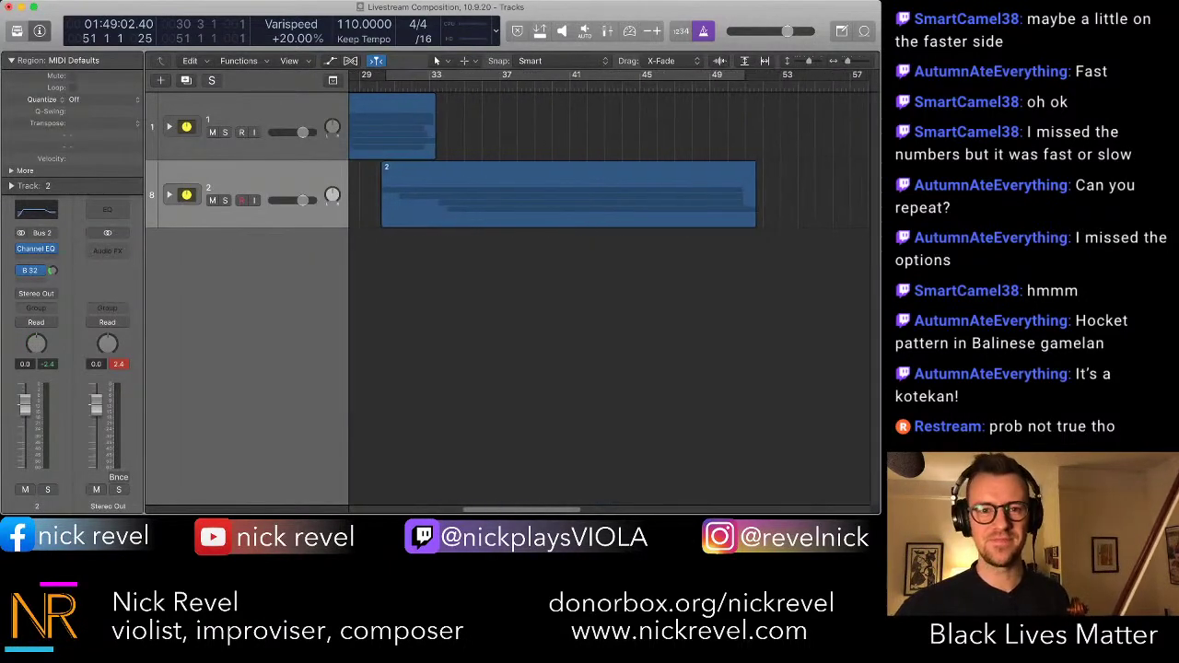
- Record a new viola take on Audio 5 in the expanded stack 2, from about bar 30 to about bar 51
click(437, 87)
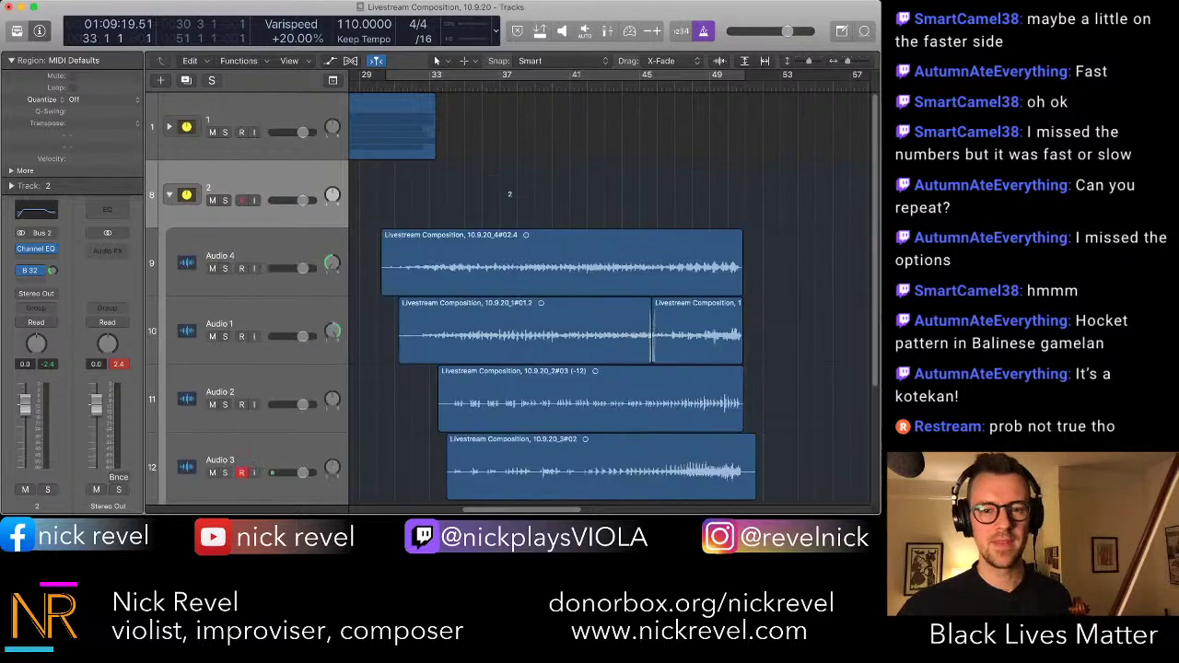
scroll(552, 295, down, 5)
click(241, 377)
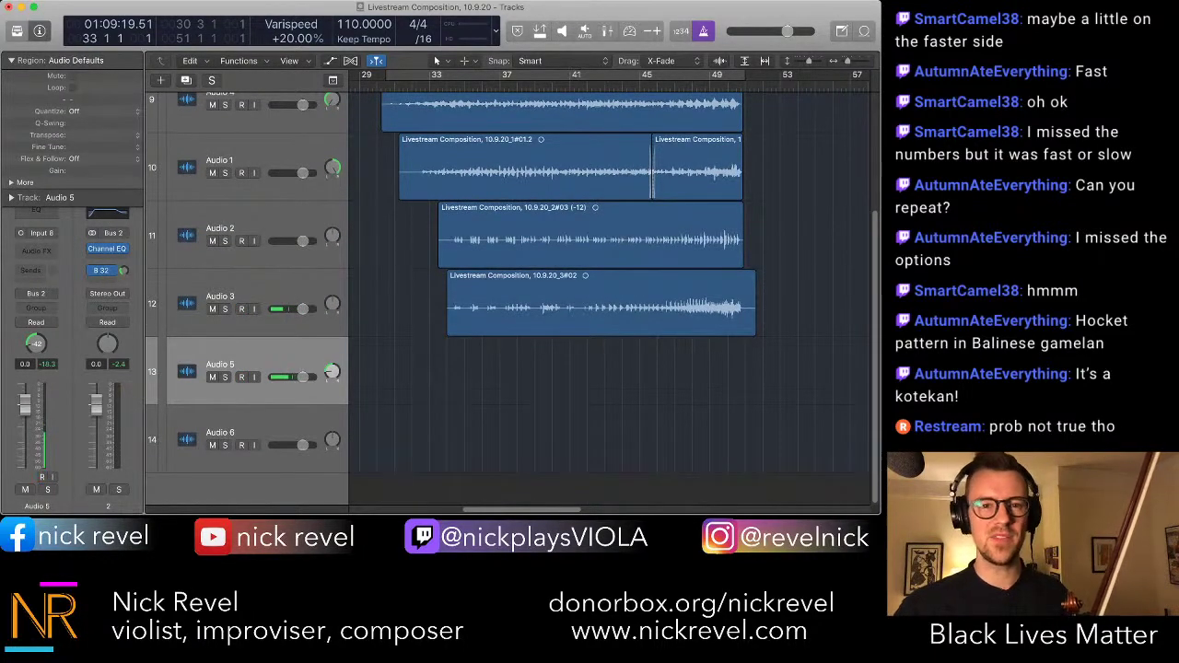
key(r)
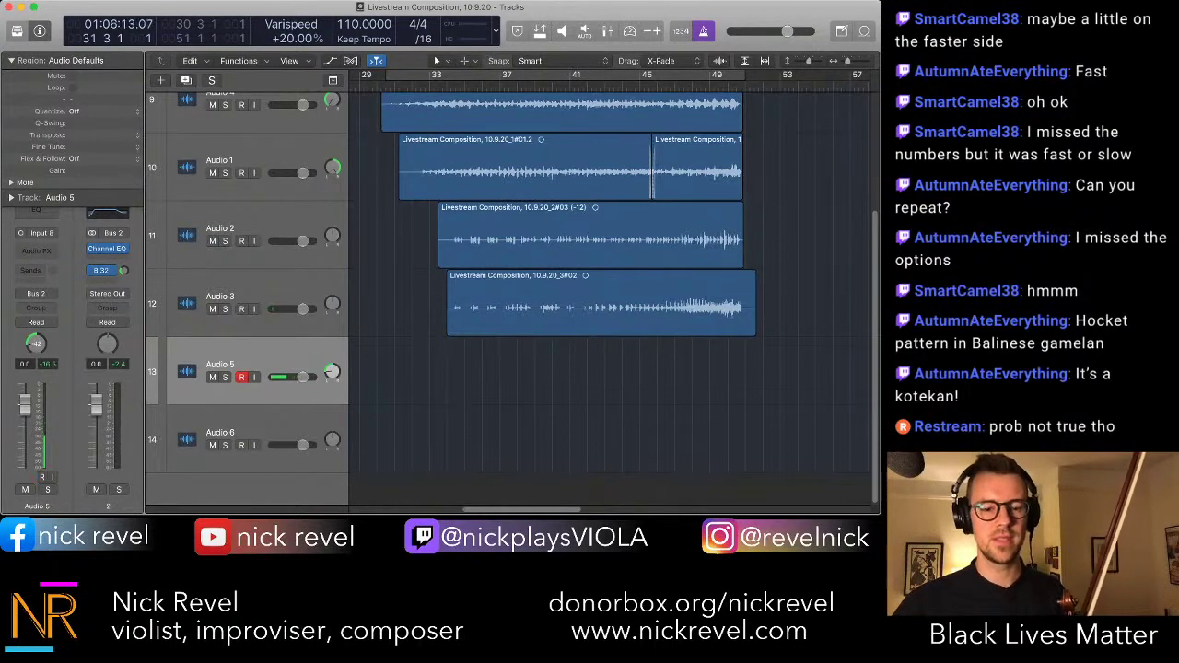
key(r)
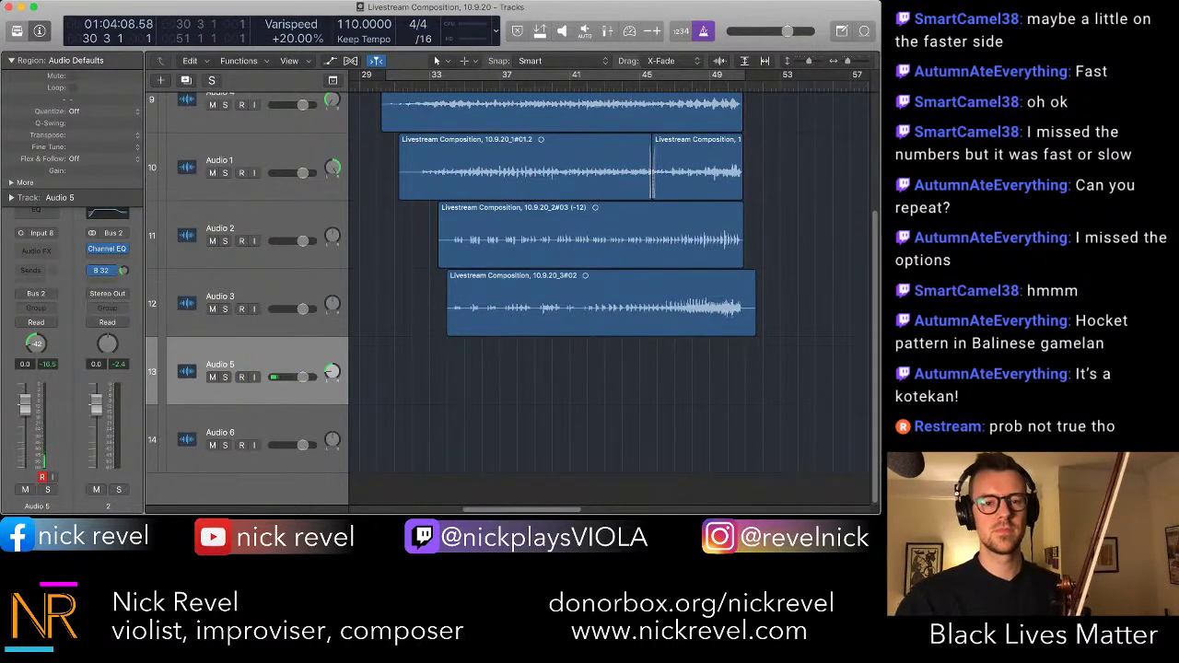
key(r)
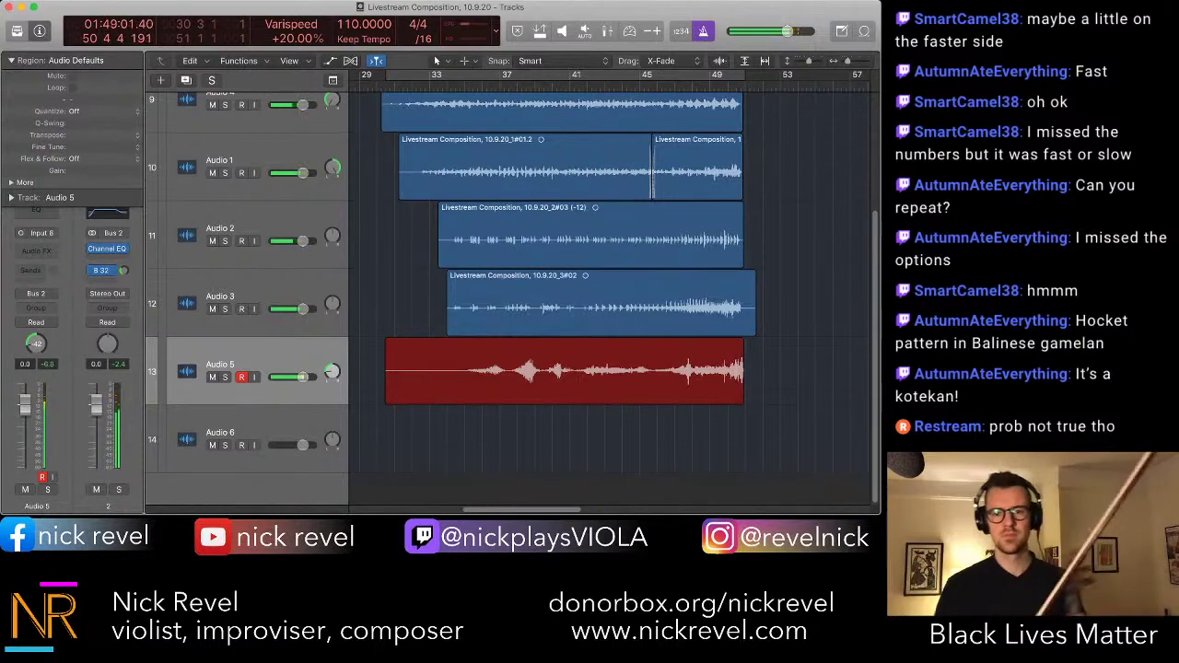
key(space)
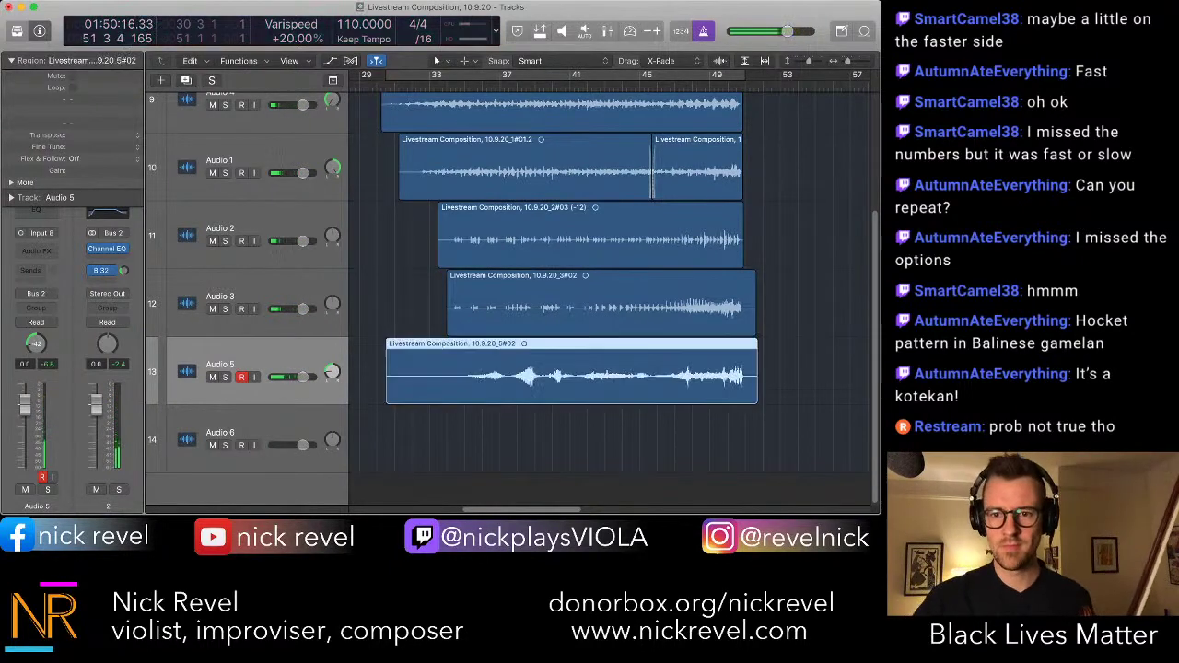
- Split the Audio 5 take at bar 50 and trim its end to just before bar 51
key(super+Right)
key(super+Right)
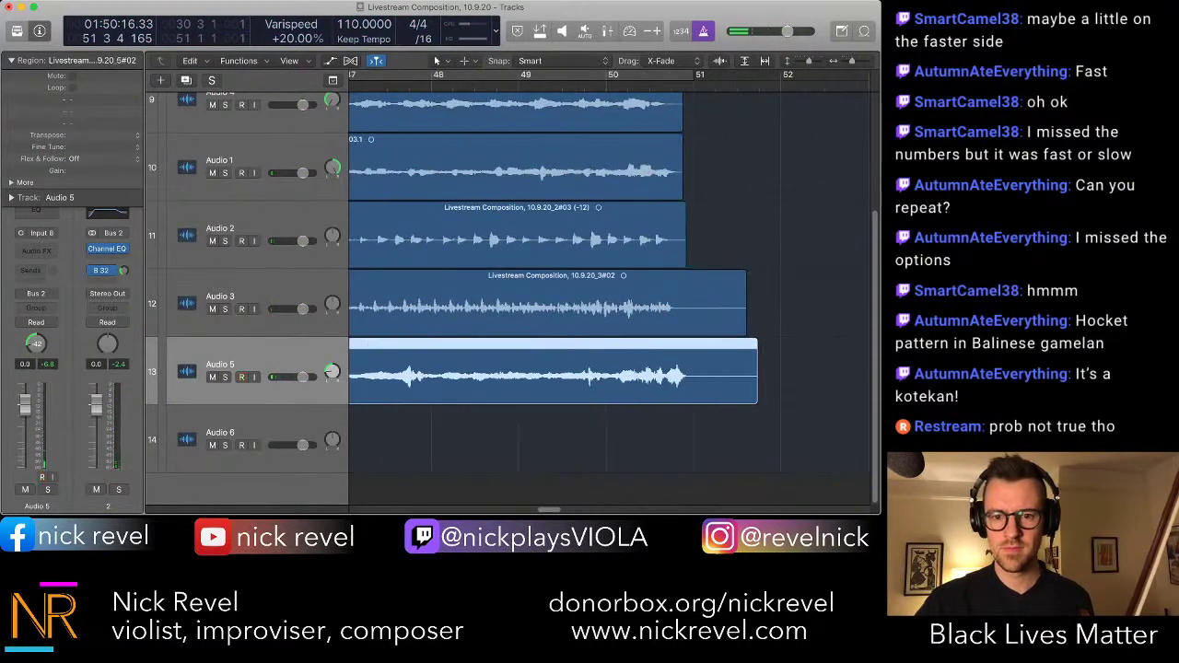
super+double_click(606, 376)
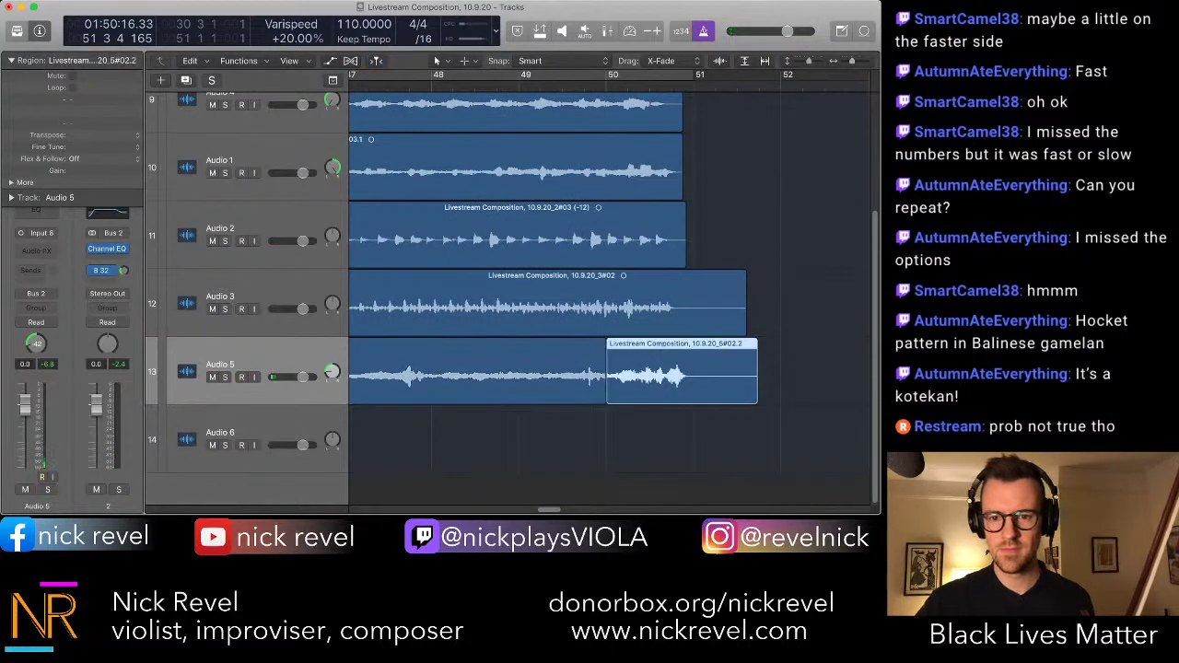
super+double_click(692, 376)
key(Delete)
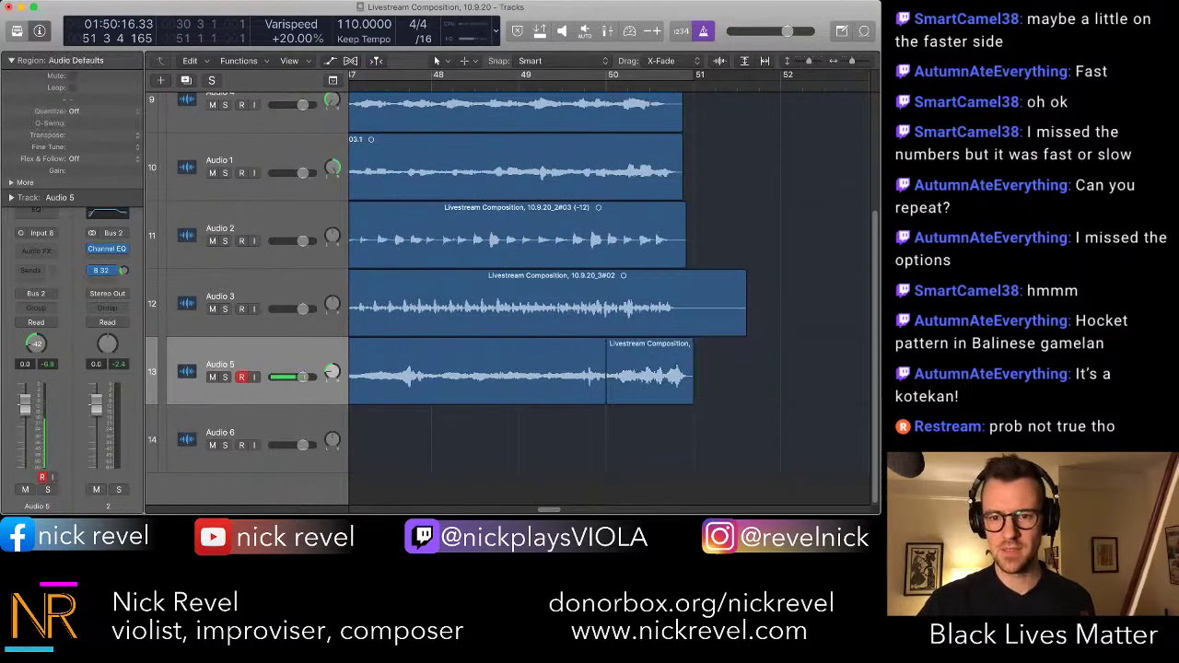
key(alt+r)
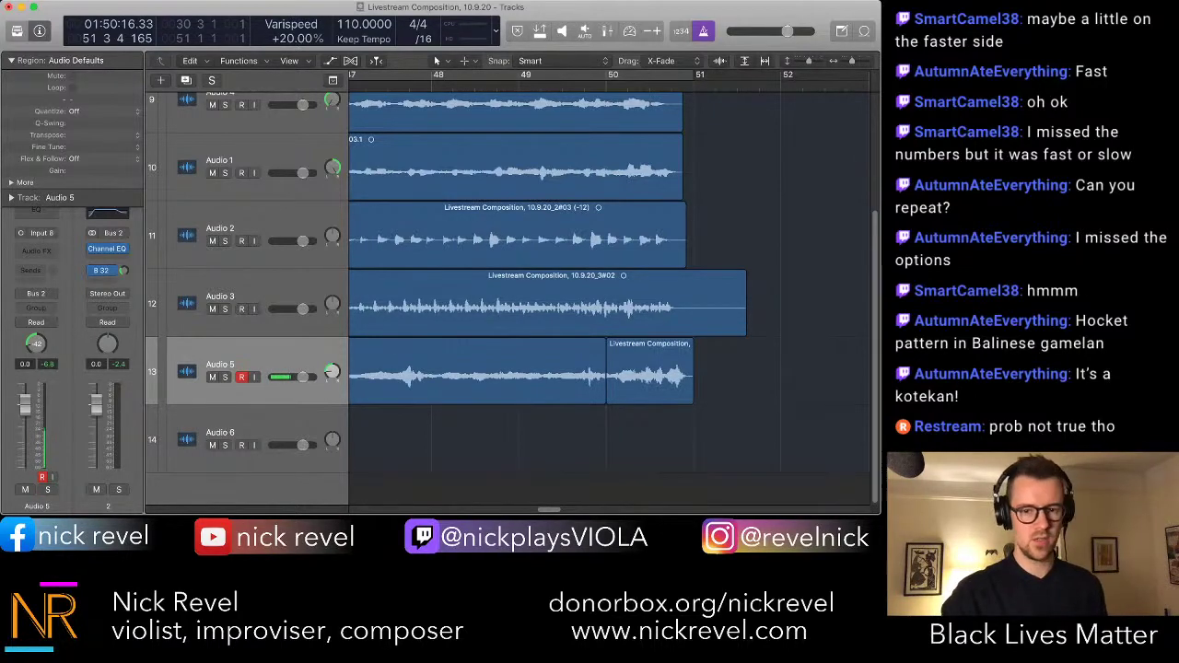
key(alt+r)
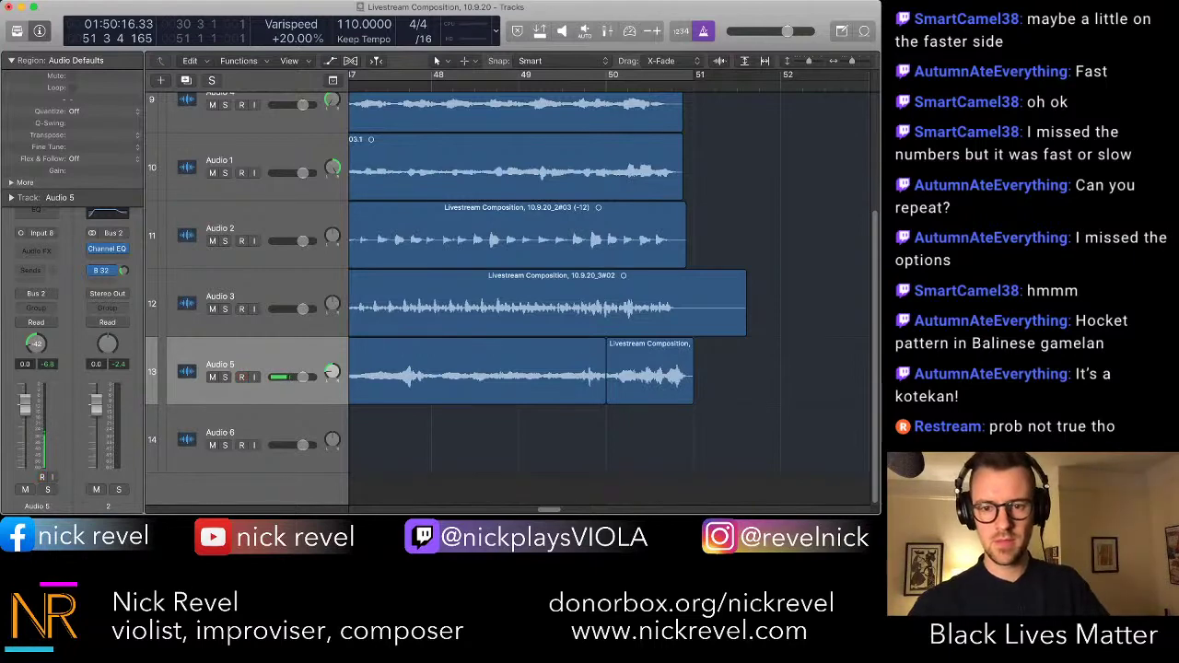
drag(692, 394, 677, 394)
key(alt+r)
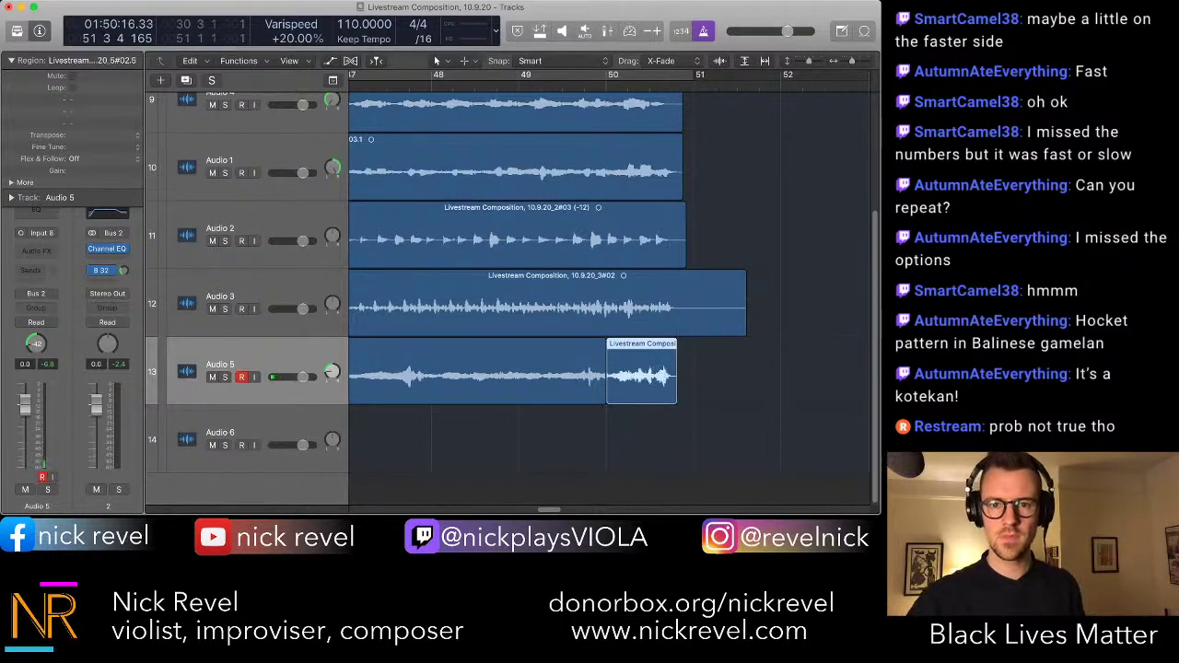
- Play the last bars to check the trimmed Audio 5 ending and deselect all regions
key(space)
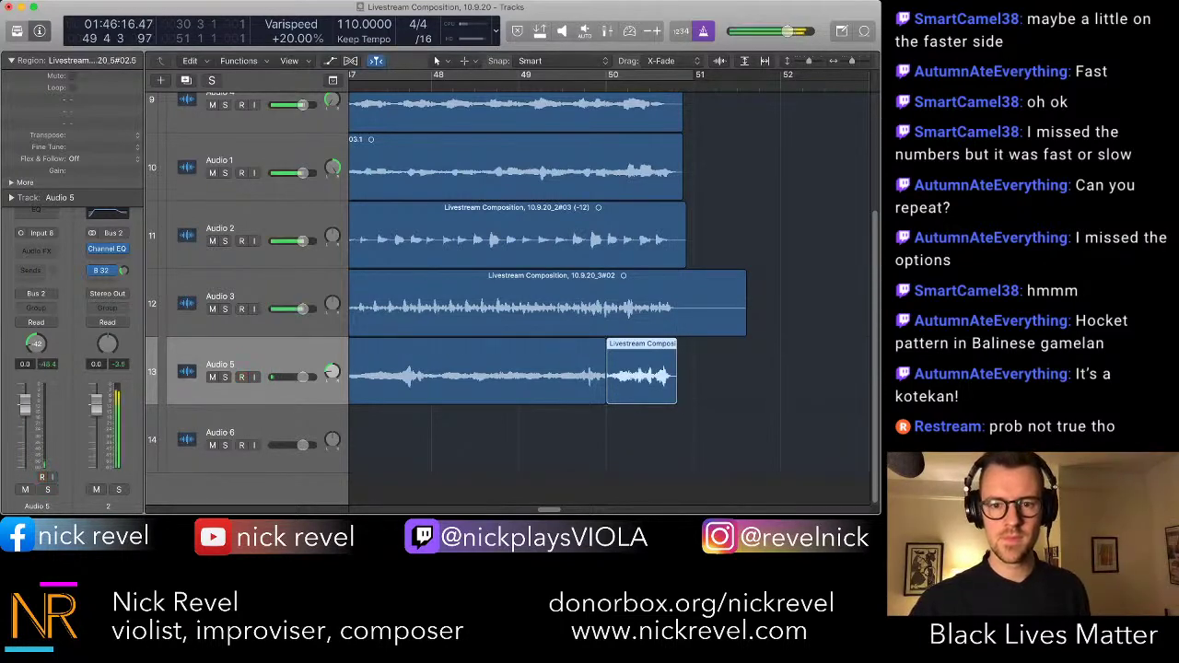
key(alt+r)
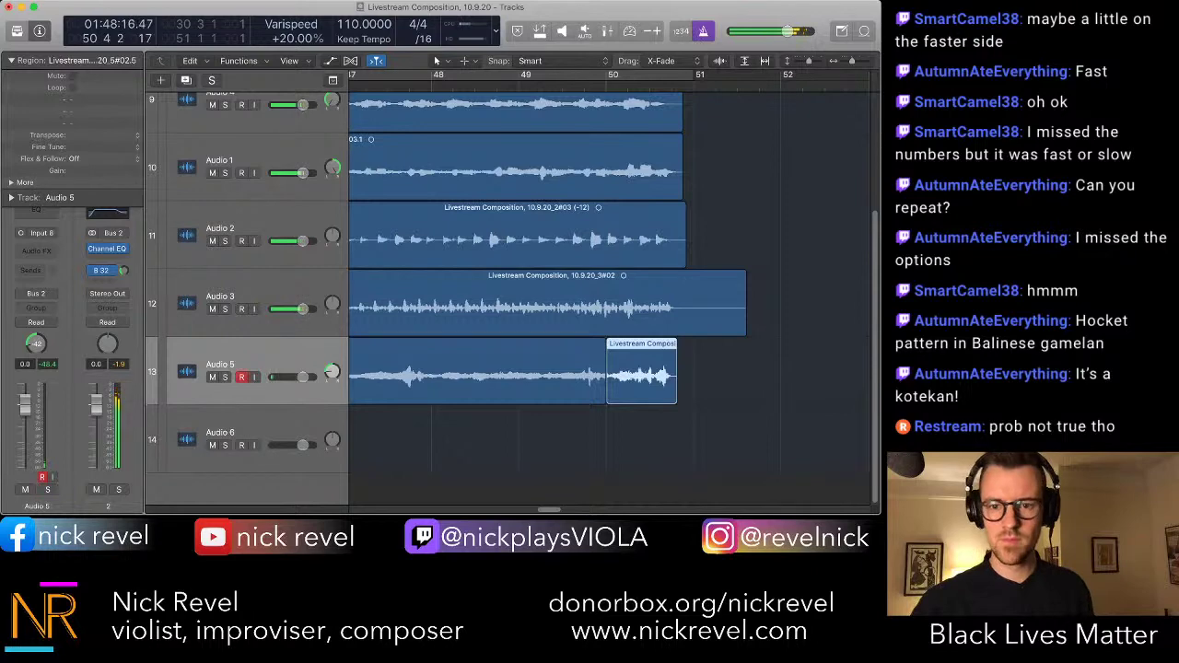
key(alt+shift+d)
- Trim the start of the Audio 5 region to about bar 34, in line with the Audio 3 region's start
scroll(609, 286, left, 10)
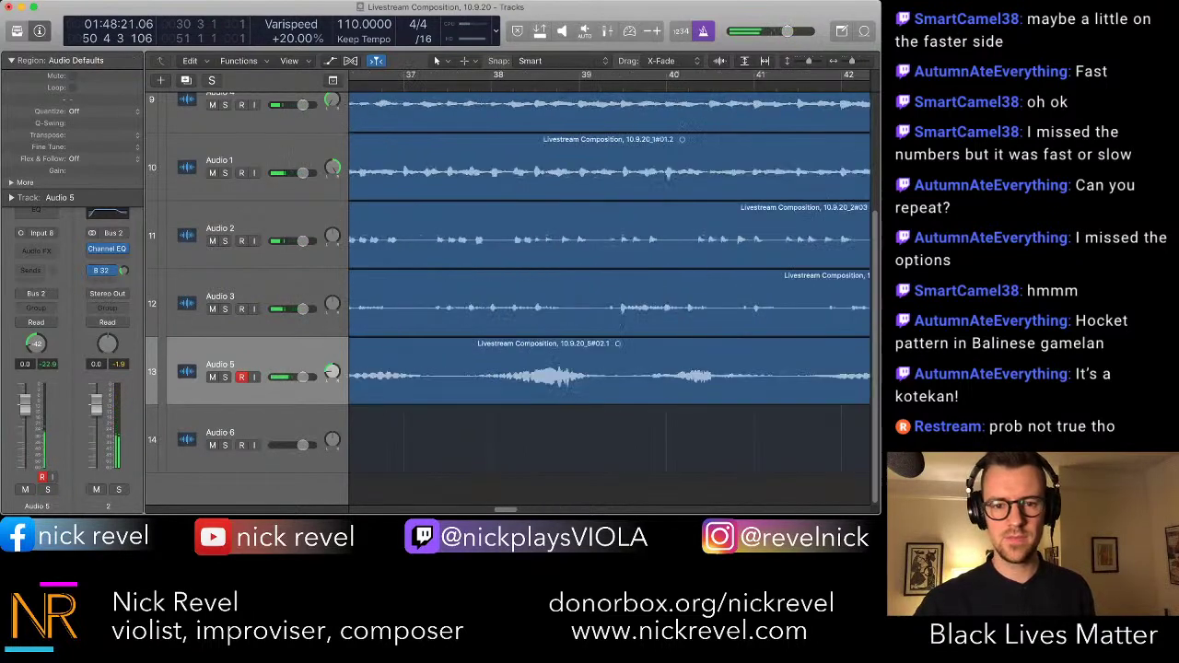
key(super+Left)
key(super+Left)
key(super+Left)
scroll(609, 286, left, 2)
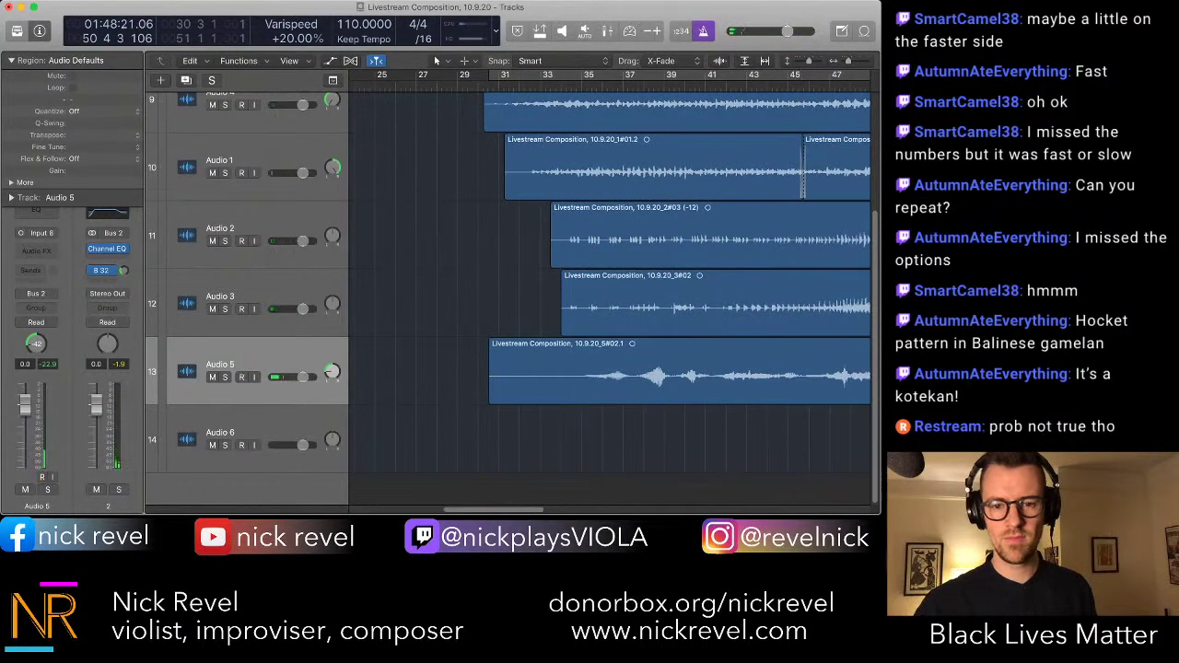
drag(490, 396, 562, 396)
- Trim the Audio 3 region's end to just before bar 51, in line with the other stack 2 regions
scroll(562, 396, right, 5)
key(super+Left)
scroll(562, 396, up, 1)
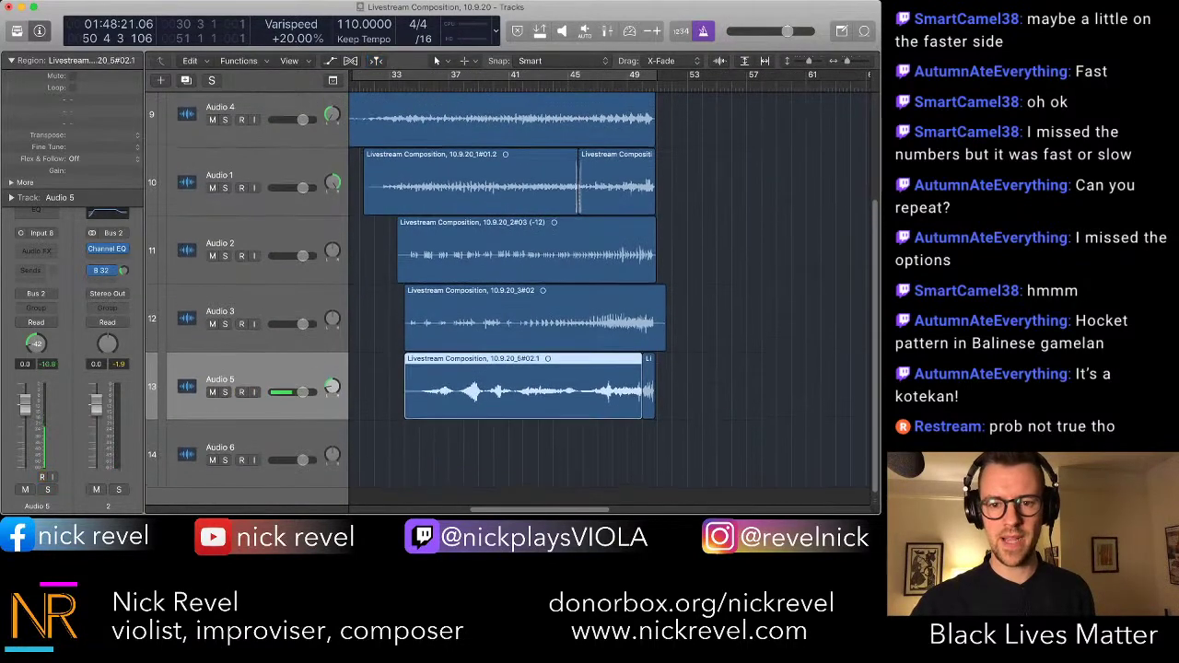
key(super+Right)
key(super+Right)
key(super+Right)
key(super+Right)
key(super+Right)
key(super+Right)
scroll(609, 286, right, 3)
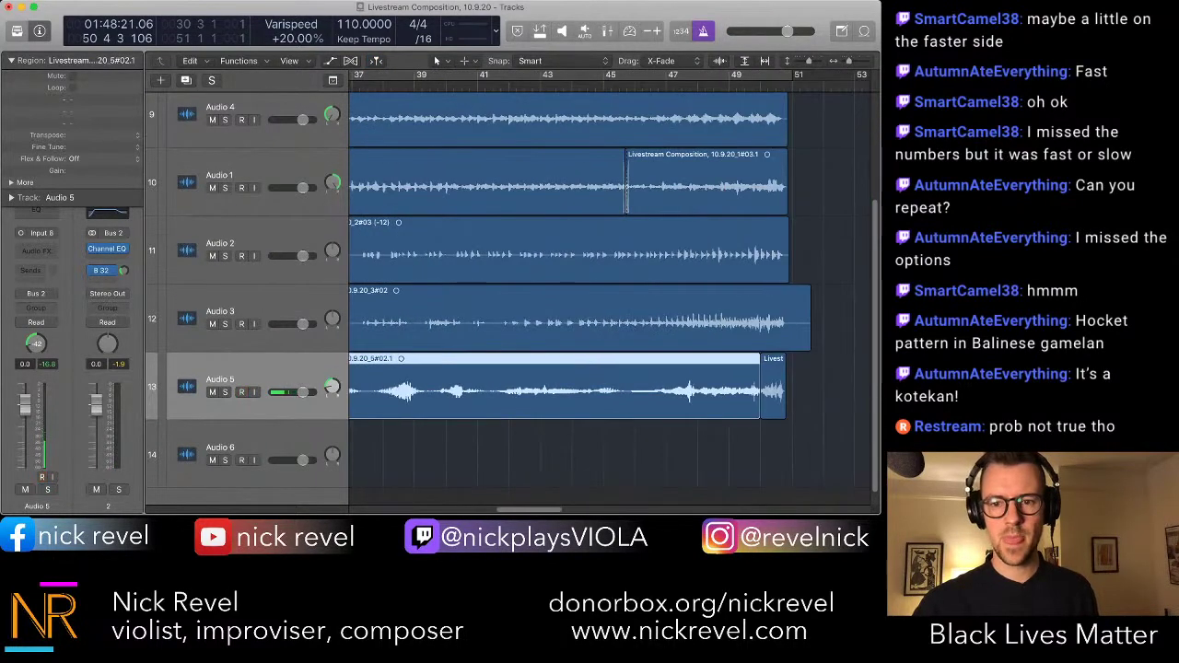
drag(809, 337, 790, 337)
- Deselect the Audio 3 region and select the empty Audio 6 track in stack 2
scroll(790, 337, up, 4)
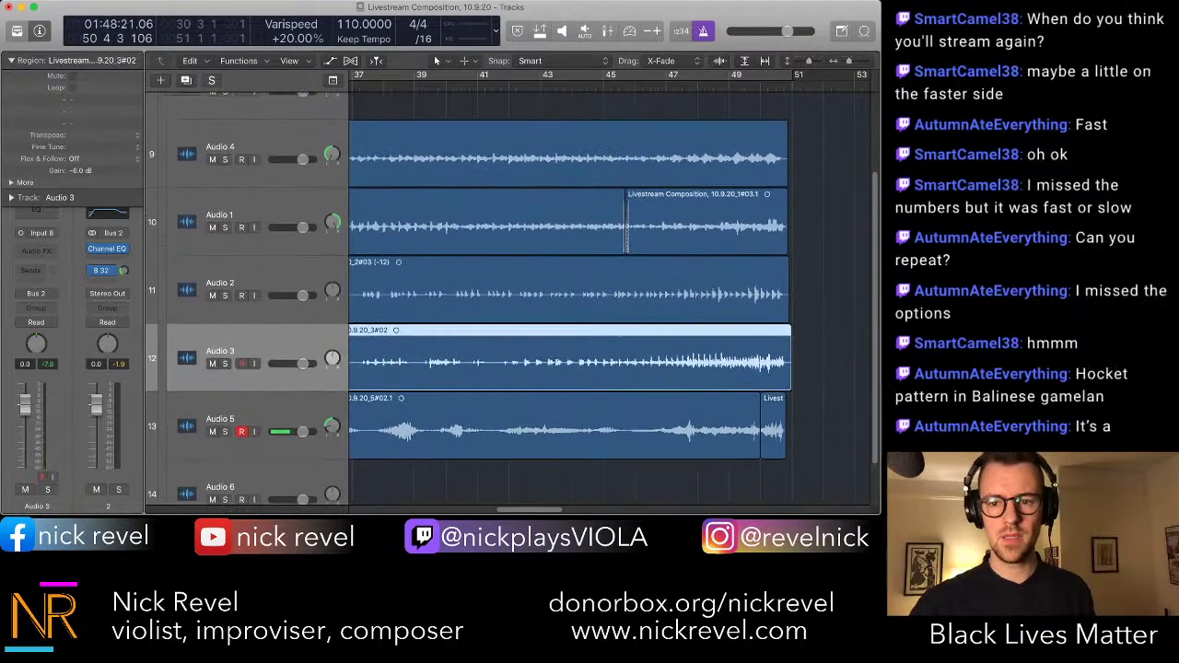
scroll(783, 337, down, 4)
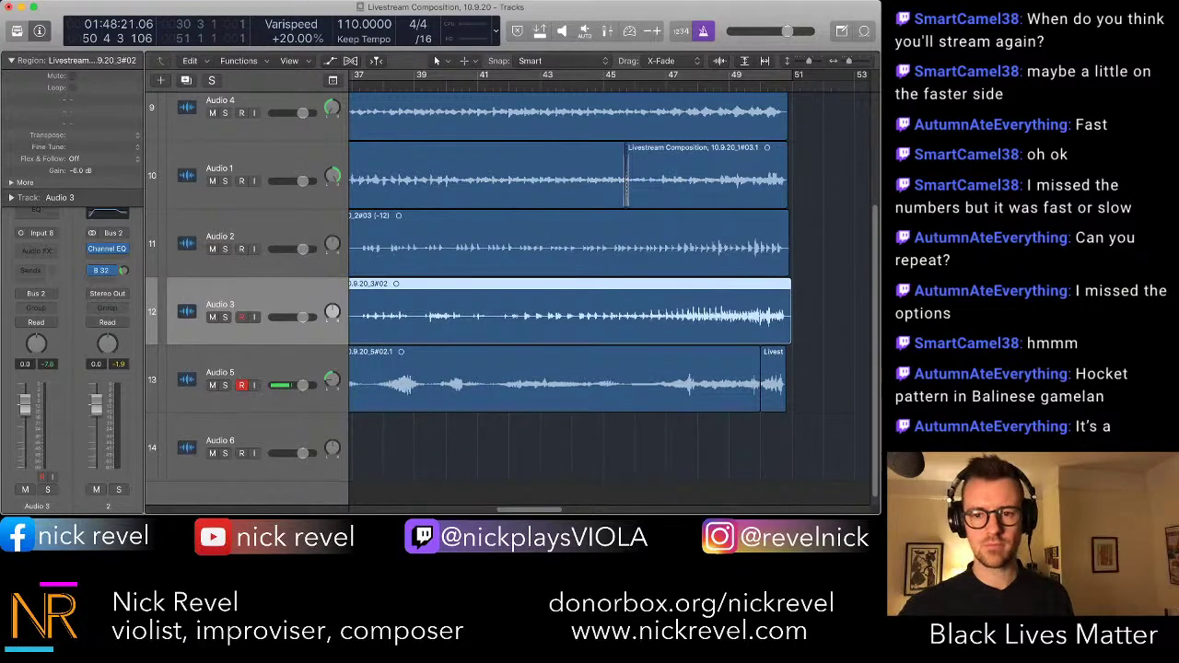
click(829, 313)
scroll(829, 313, down, 1)
scroll(613, 295, left, 2)
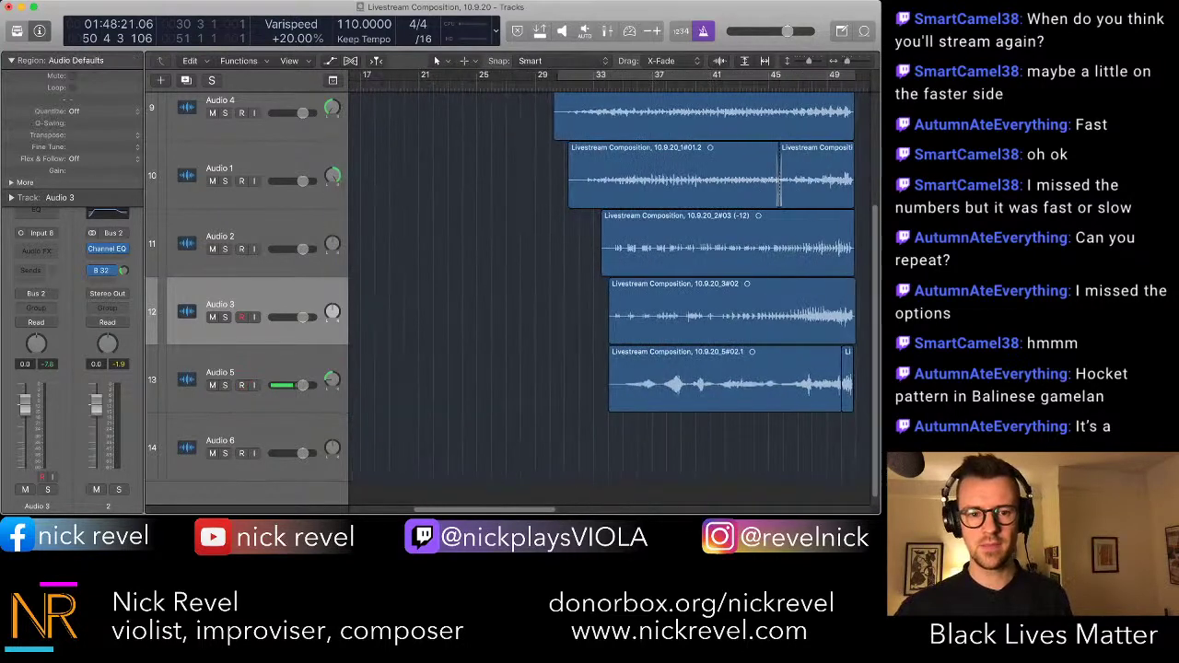
scroll(613, 295, right, 2)
click(262, 441)
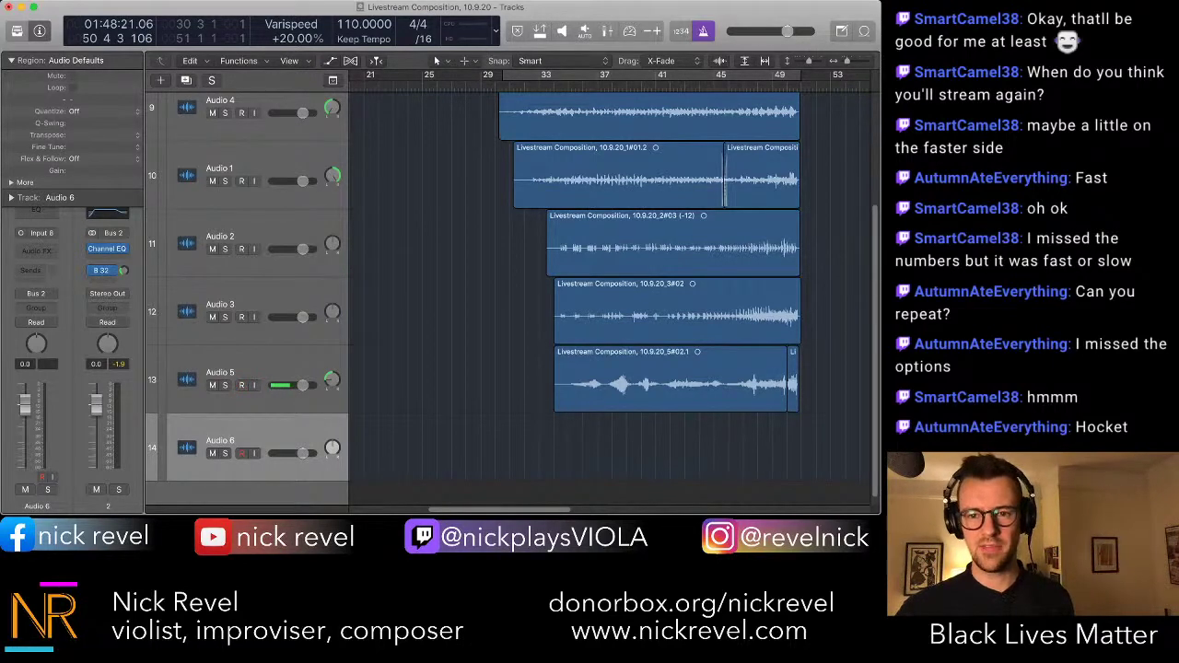
- Play the composition from bar 10, where the stack 1 region starts
scroll(608, 294, up, 5)
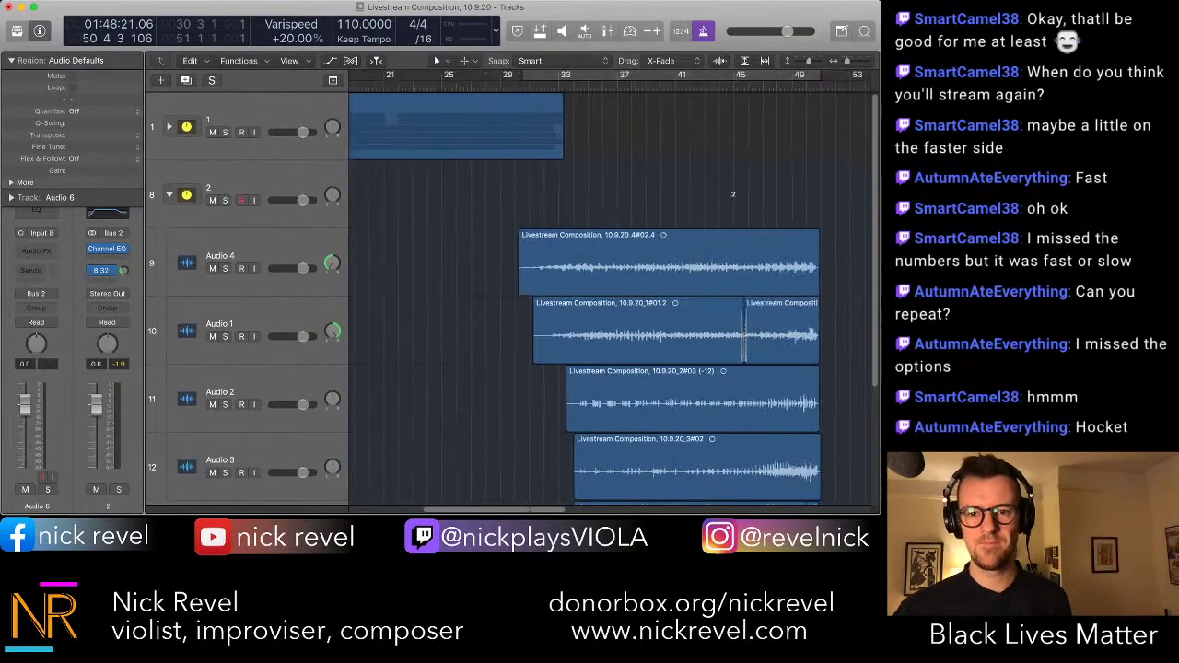
scroll(607, 294, down, 5)
scroll(607, 294, right, 2)
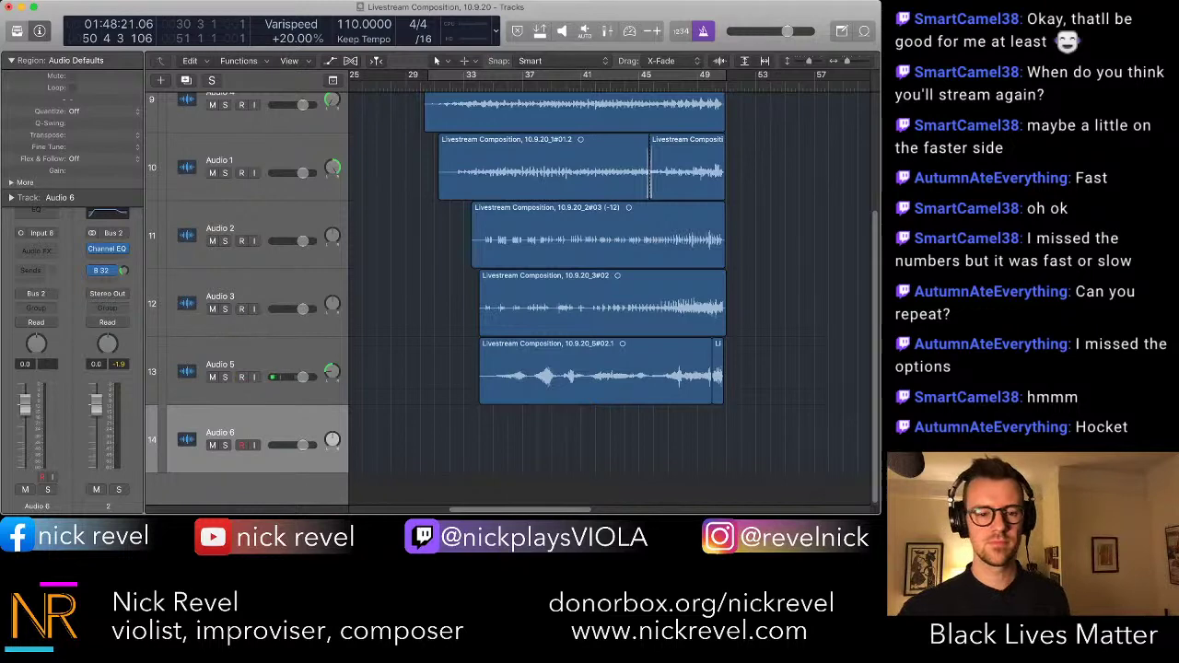
key(Return)
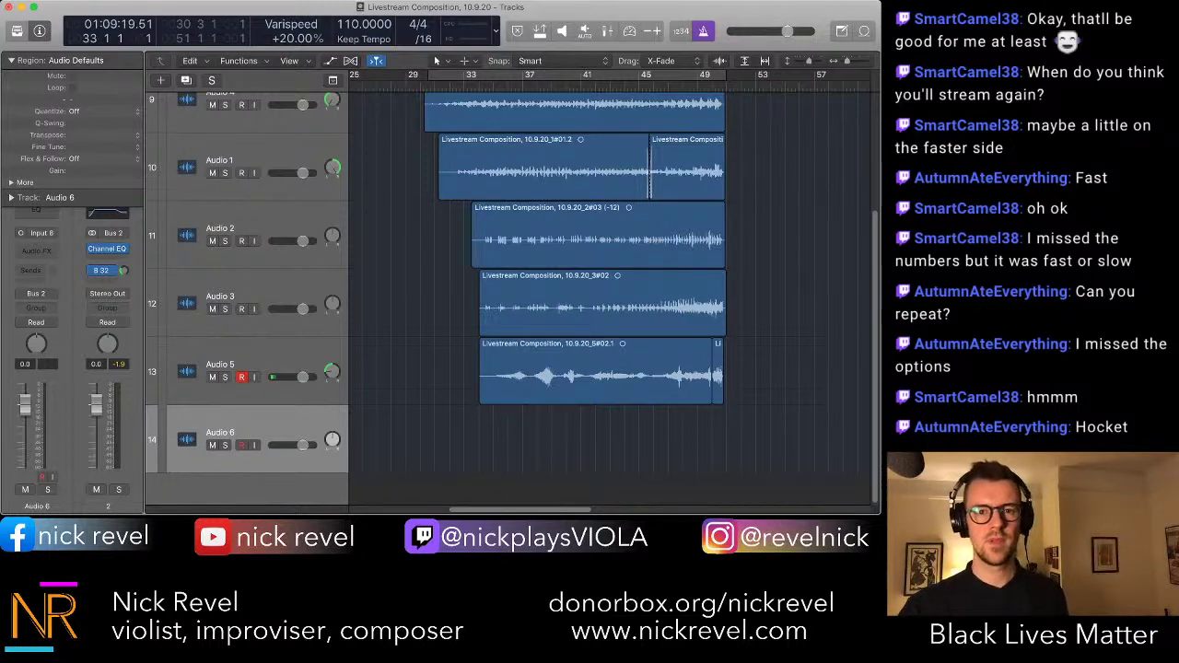
scroll(610, 295, left, 8)
scroll(609, 294, up, 4)
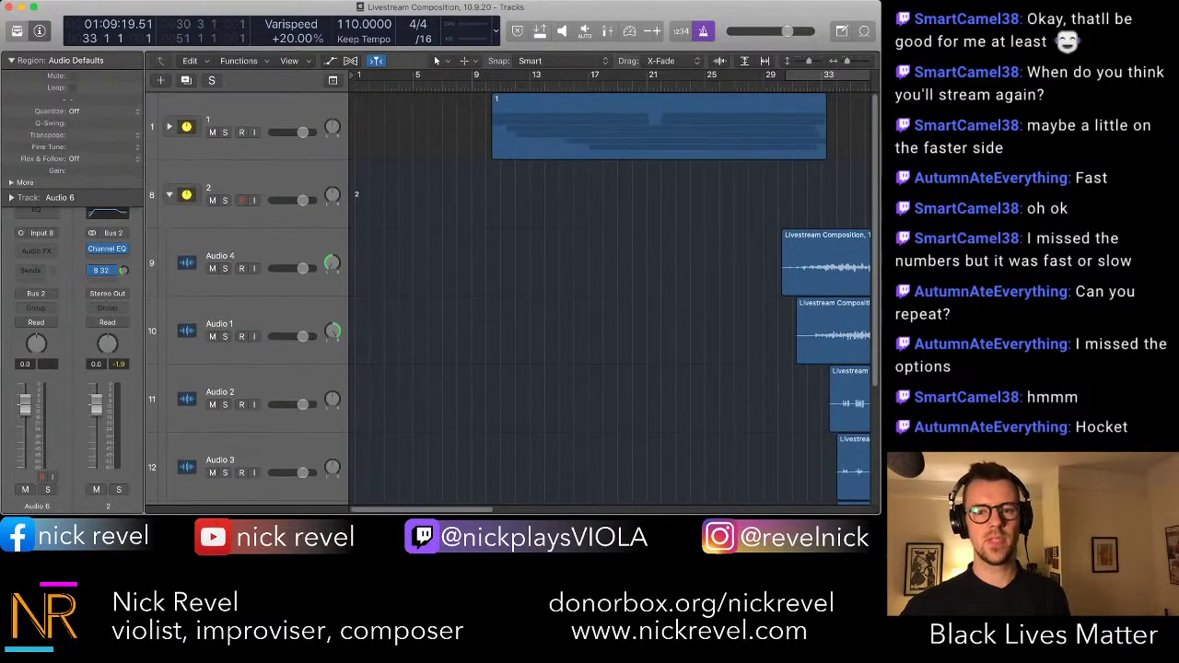
click(492, 86)
key(space)
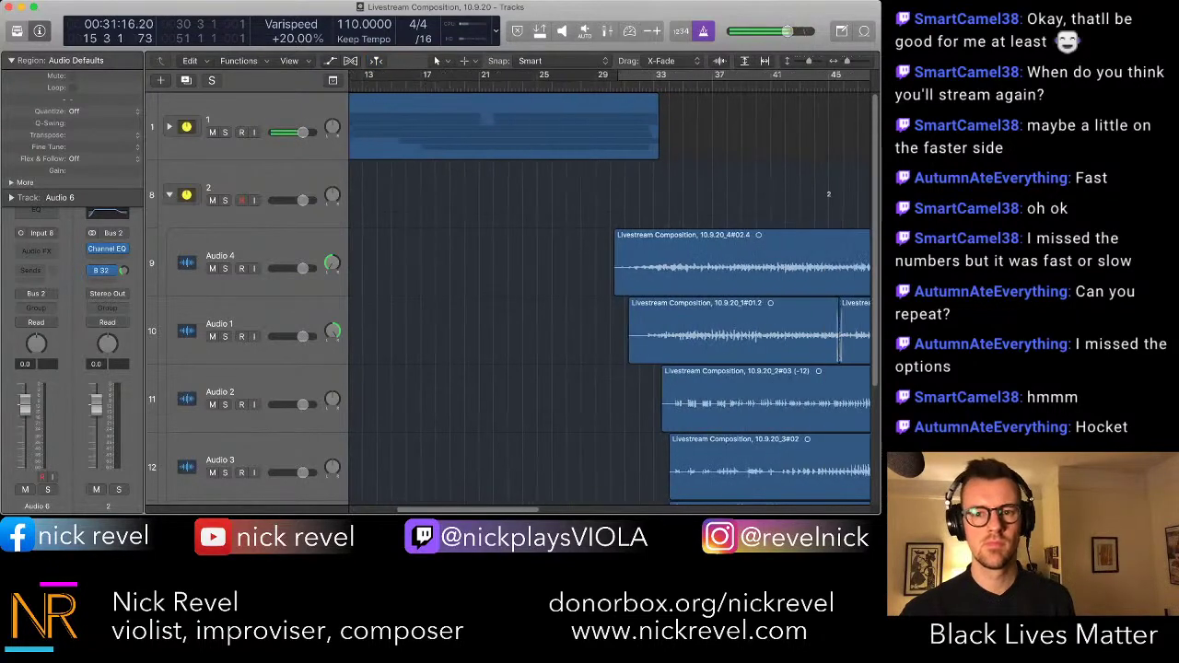
- Collapse stack 2, duplicate it as a new empty track stack below, and name the new stack 3
scroll(609, 299, right, 4)
scroll(610, 299, down, 1)
click(654, 237)
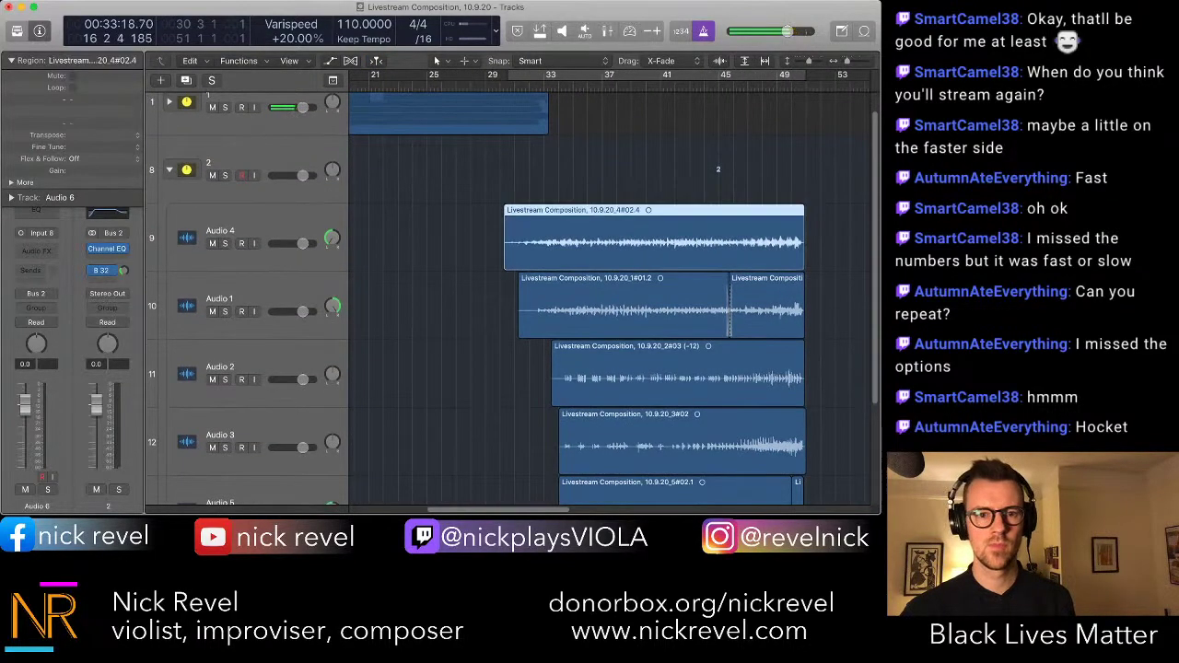
click(262, 229)
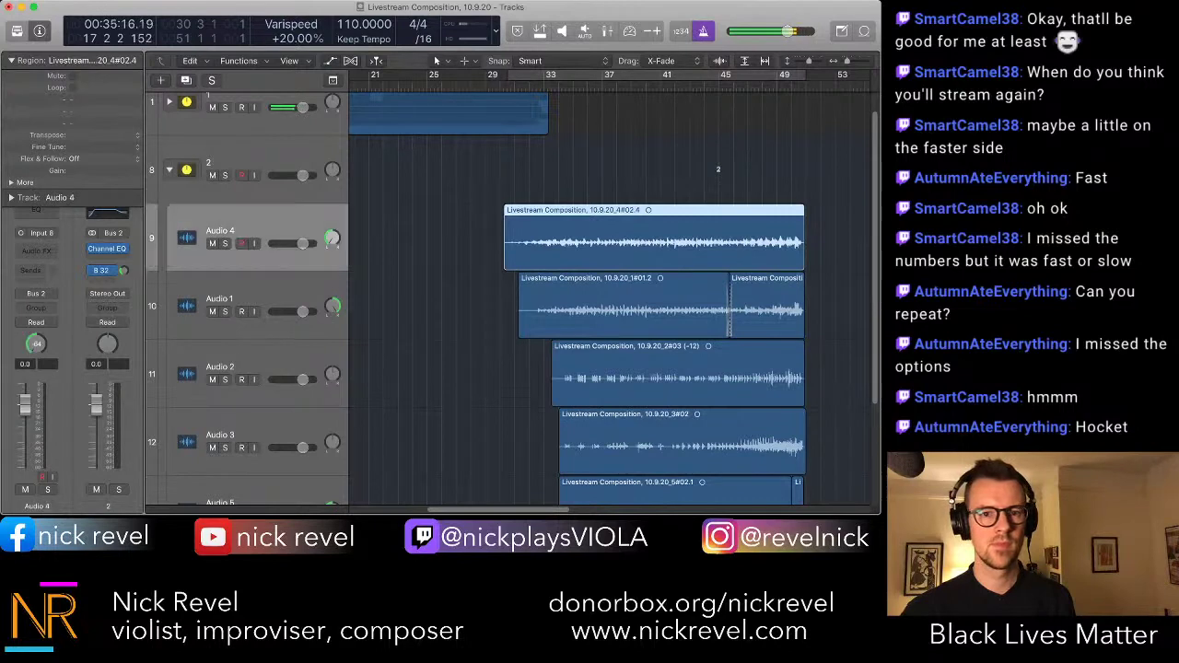
click(169, 169)
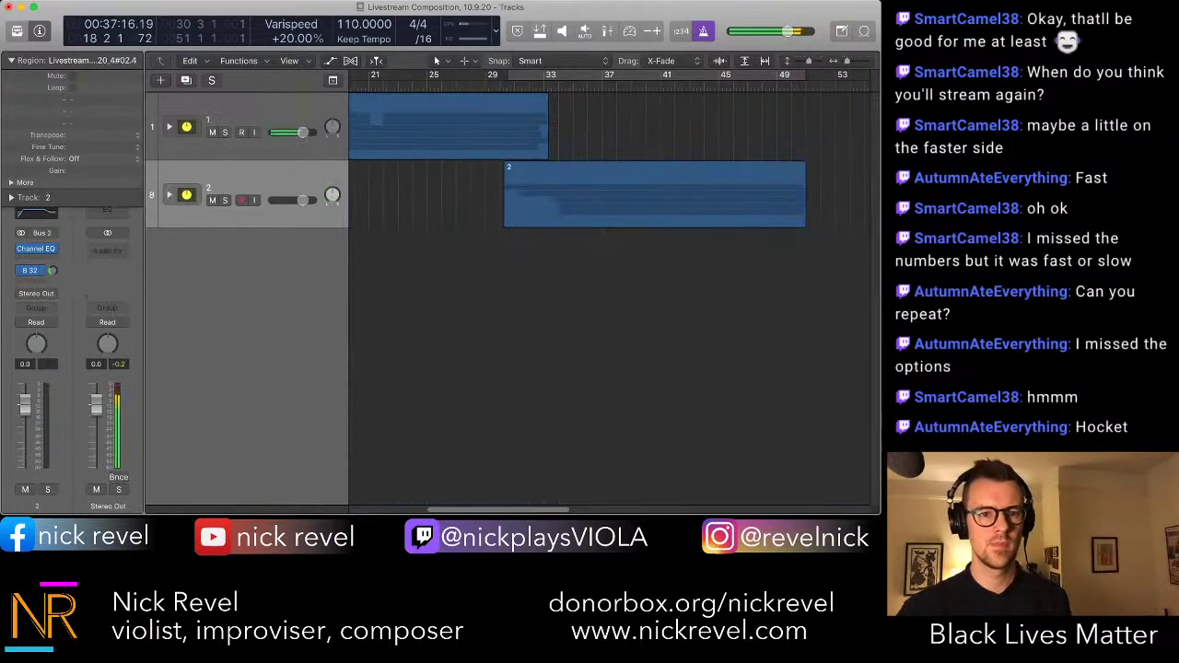
key(super+d)
double_click(209, 254)
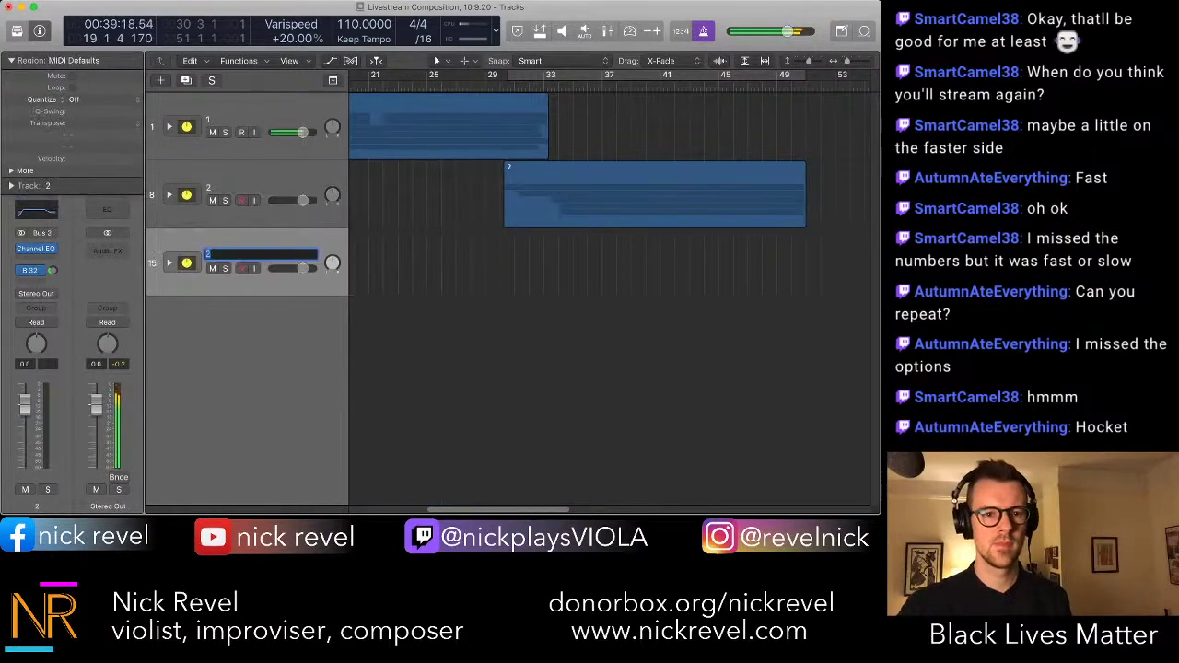
text(3)
key(Return)
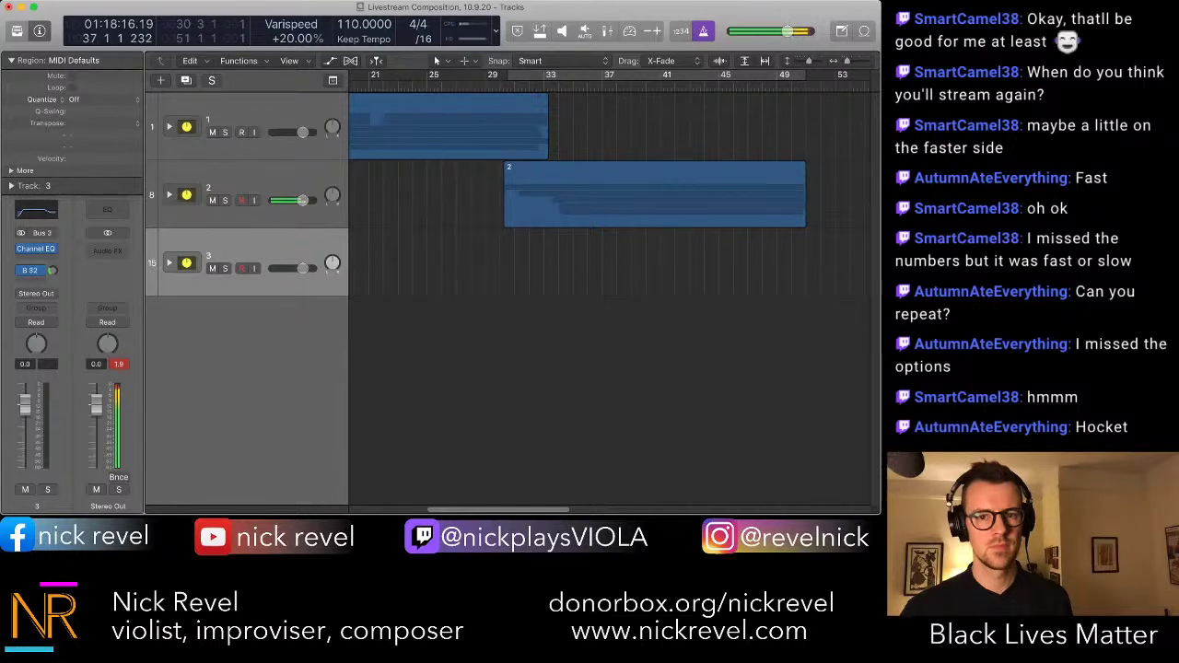
- Expand stack 2, select the Audio 2 track, and listen until the end of the stack's regions near bar 51
click(249, 180)
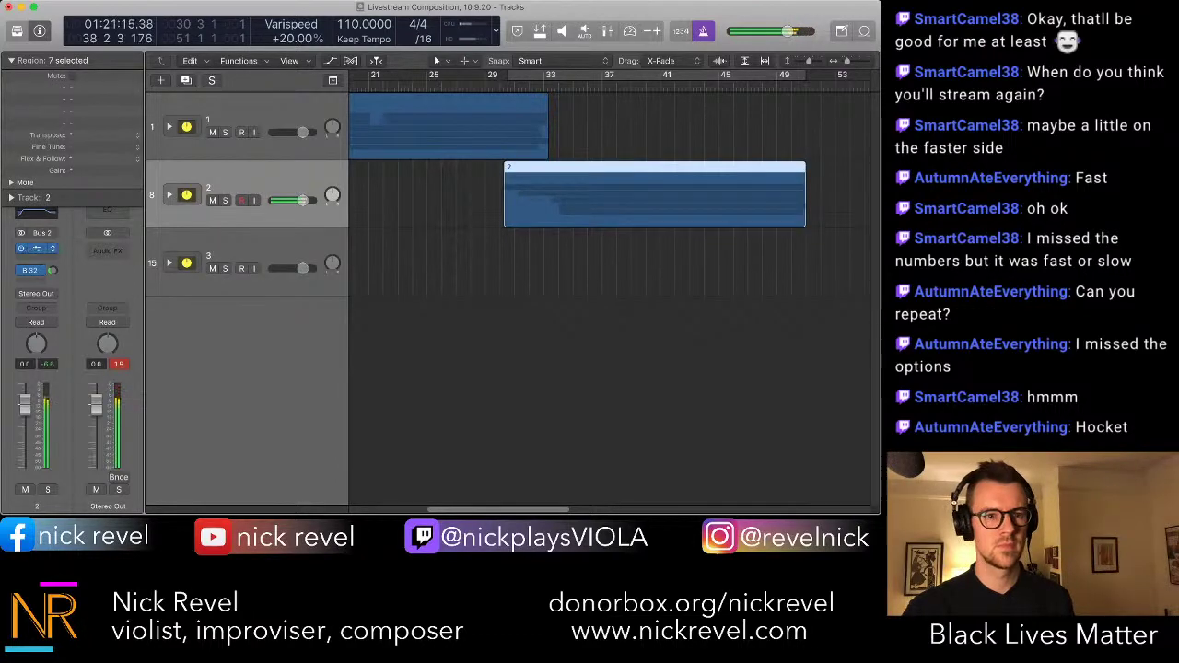
click(170, 194)
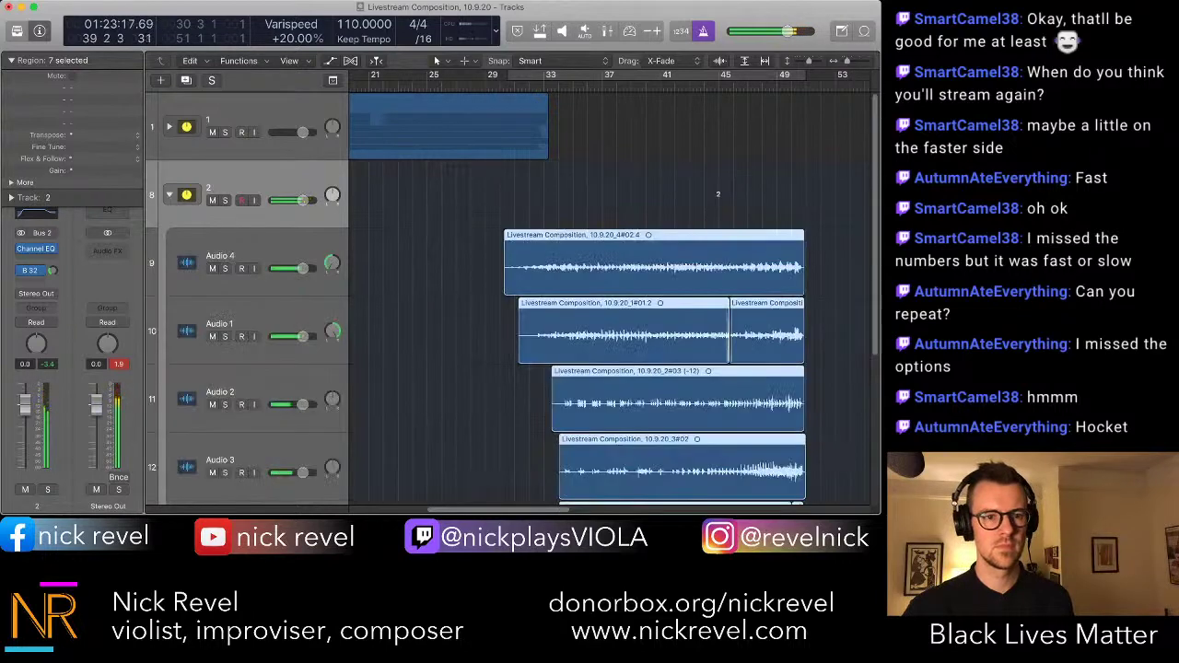
click(249, 385)
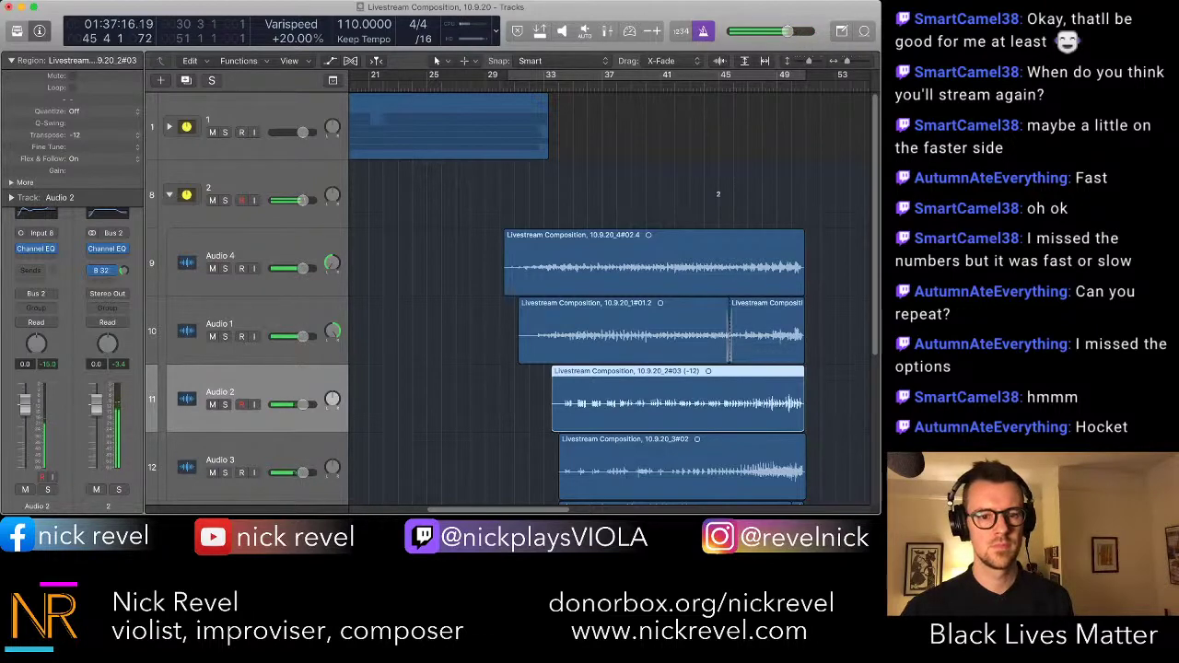
scroll(608, 294, down, 3)
scroll(607, 313, right, 3)
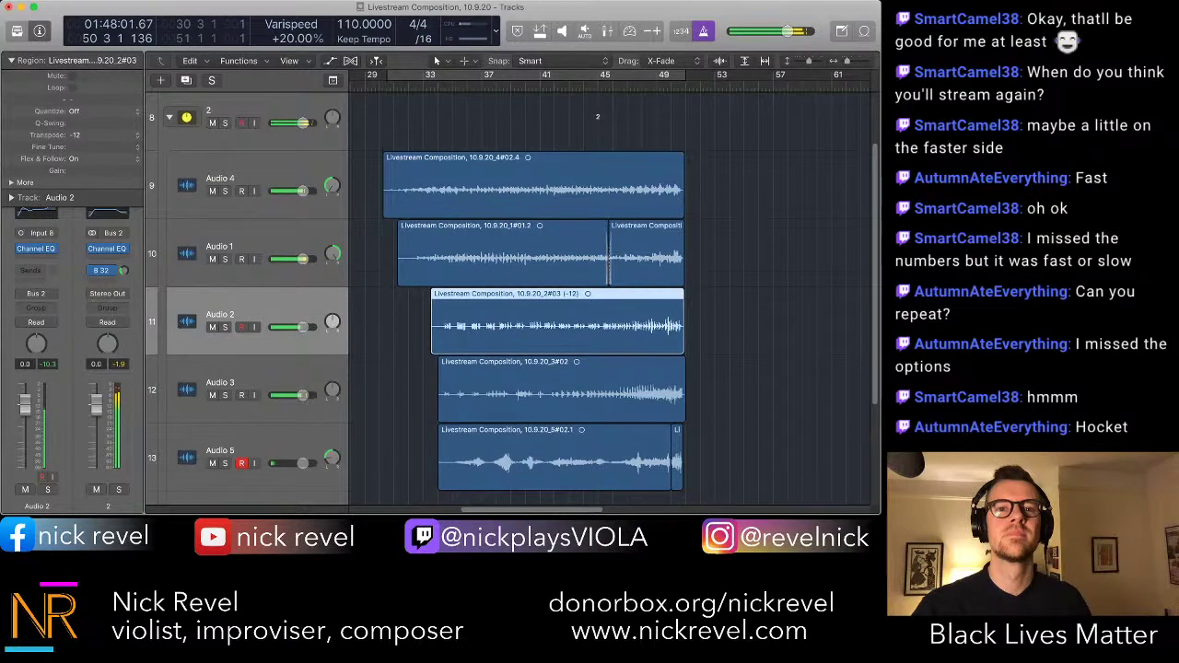
key(space)
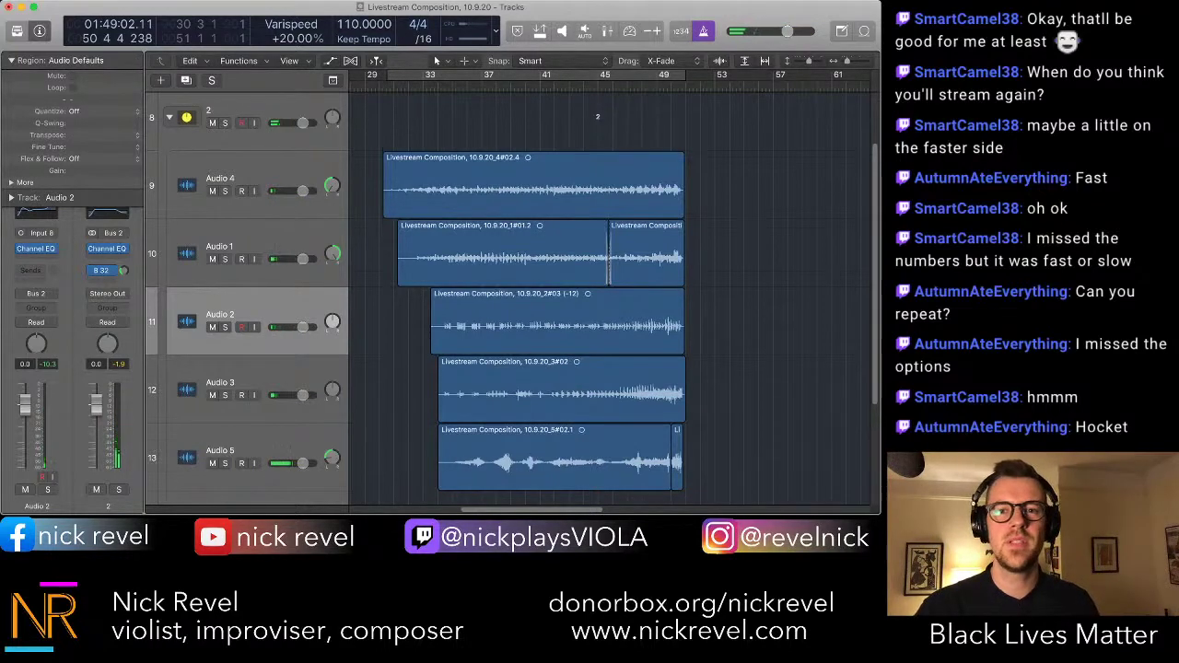
- Move the playhead to bar 52 and show the global tracks with the tempo lane
key(comma)
key(comma)
key(comma)
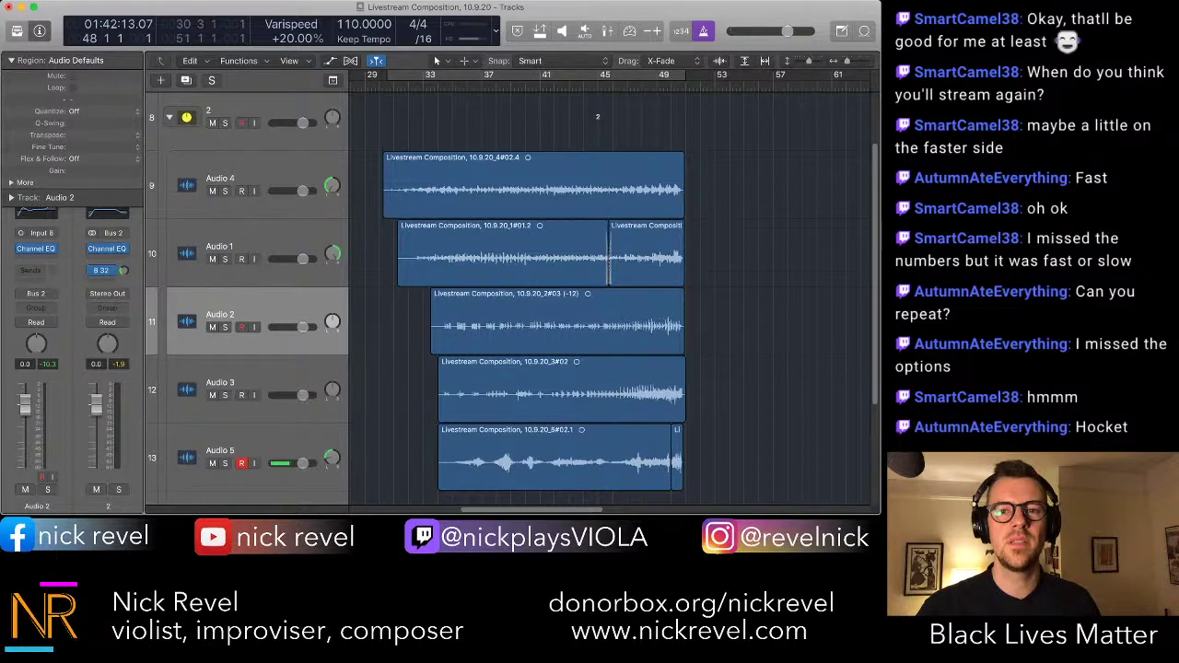
key(period)
key(period)
key(period)
key(period)
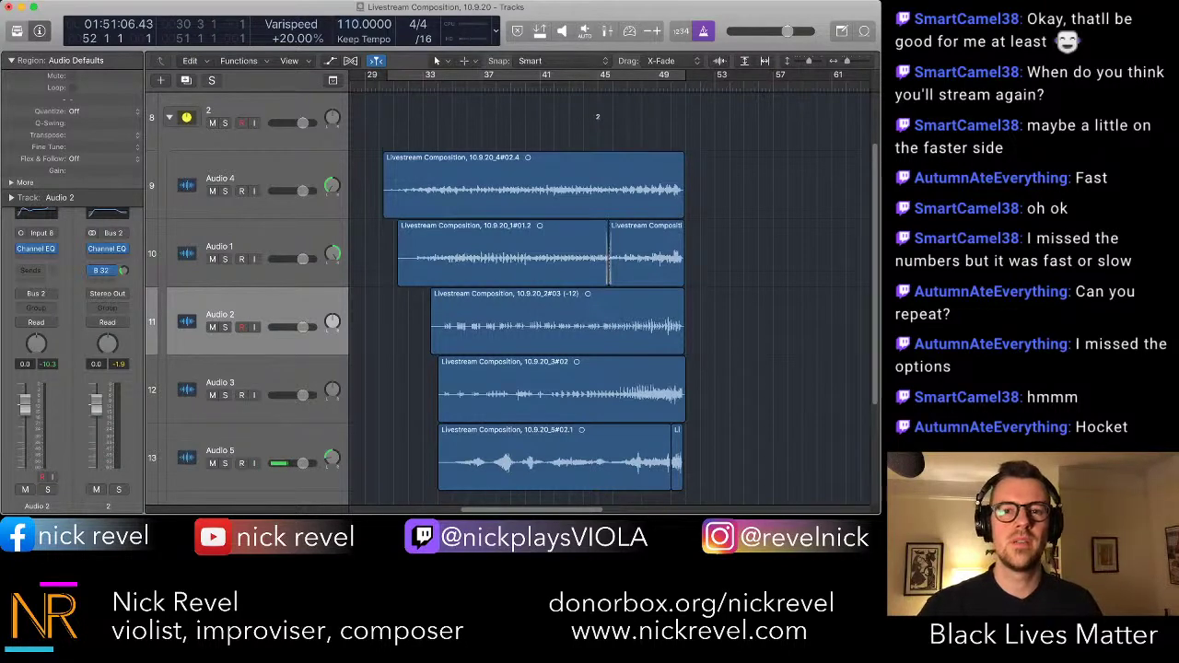
key(g)
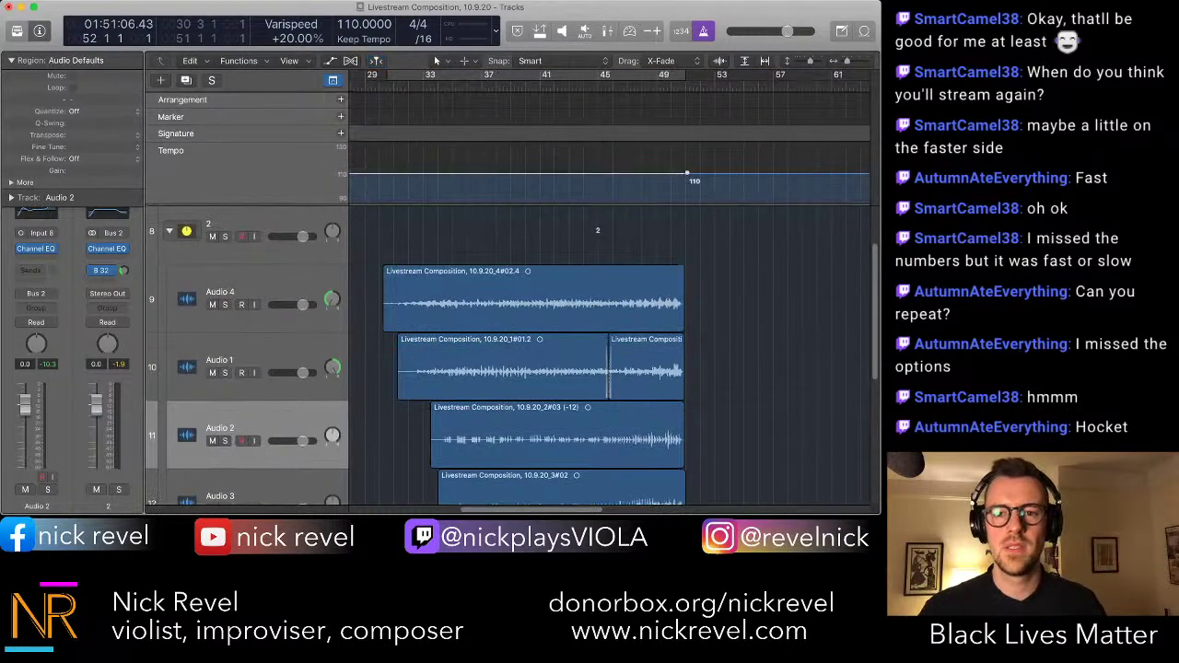
- Raise the tempo point near bar 51 to 140 bpm and play through the tempo change
drag(686, 173, 686, 144)
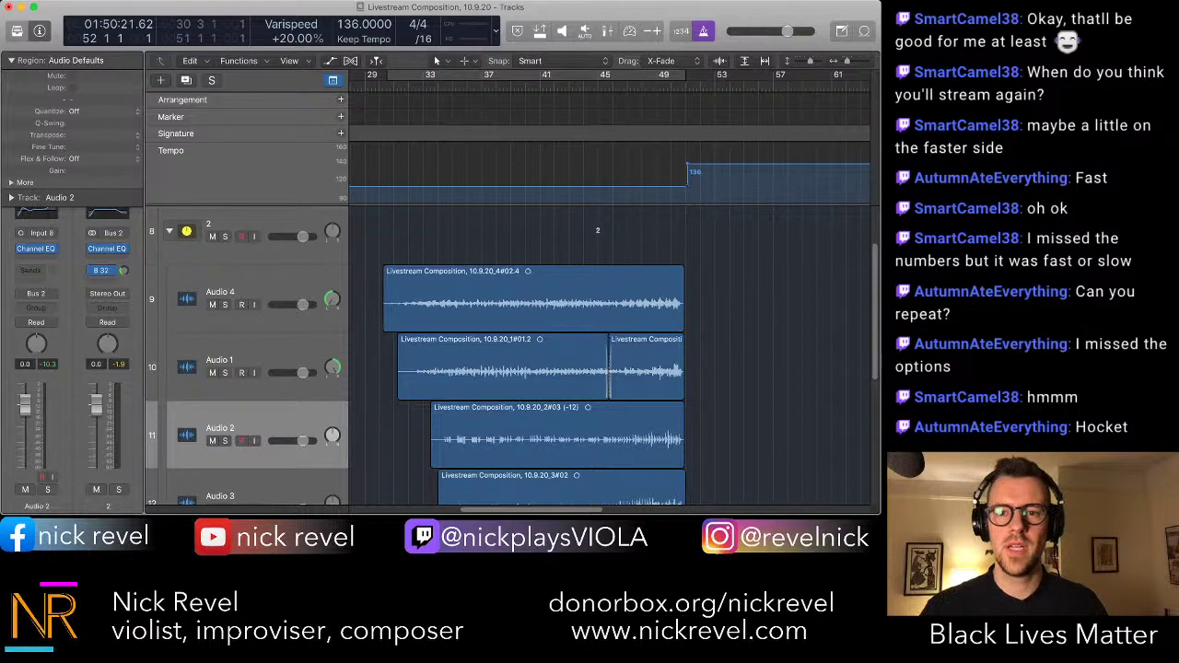
drag(686, 166, 686, 161)
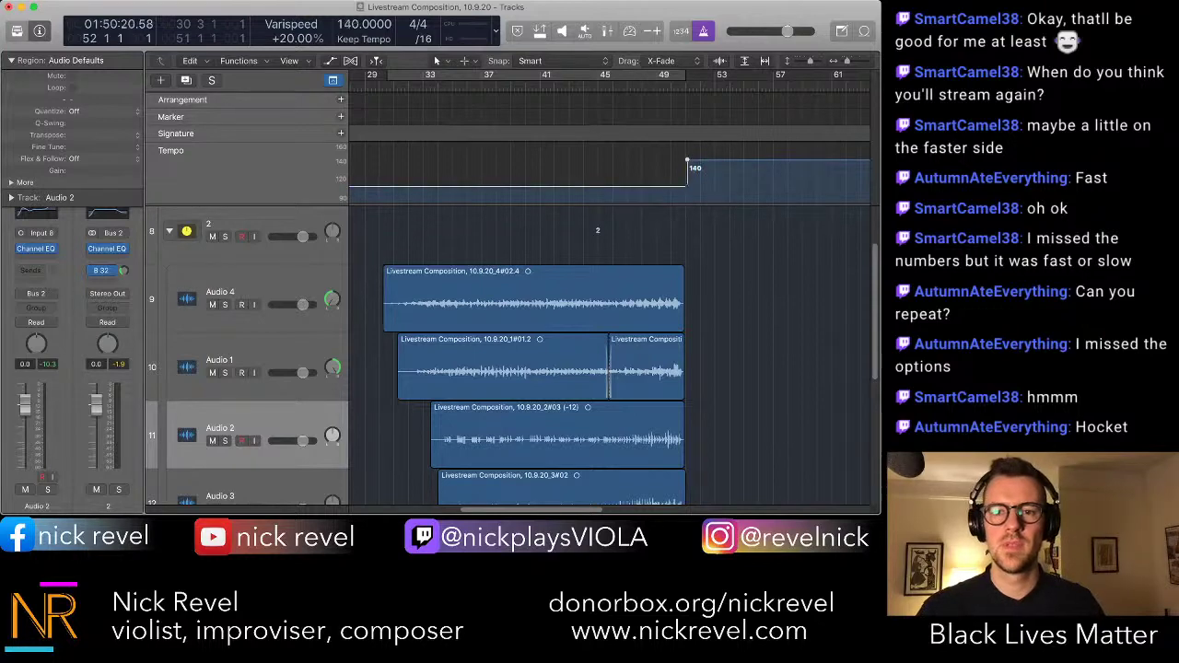
key(space)
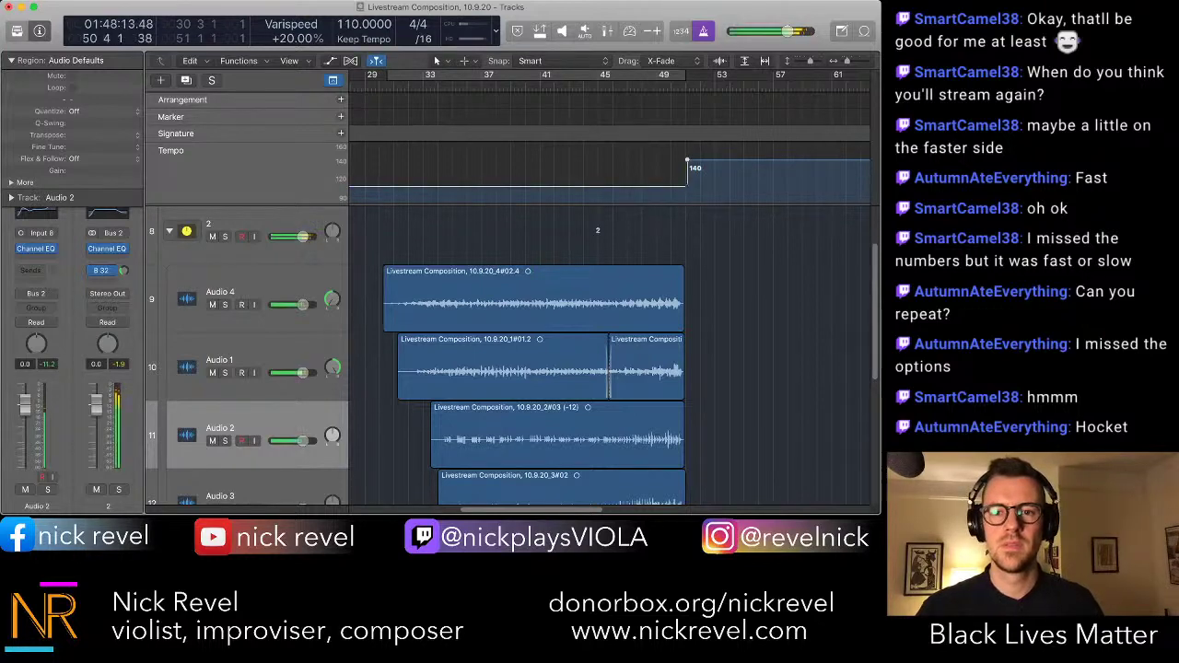
scroll(686, 161, up, 5)
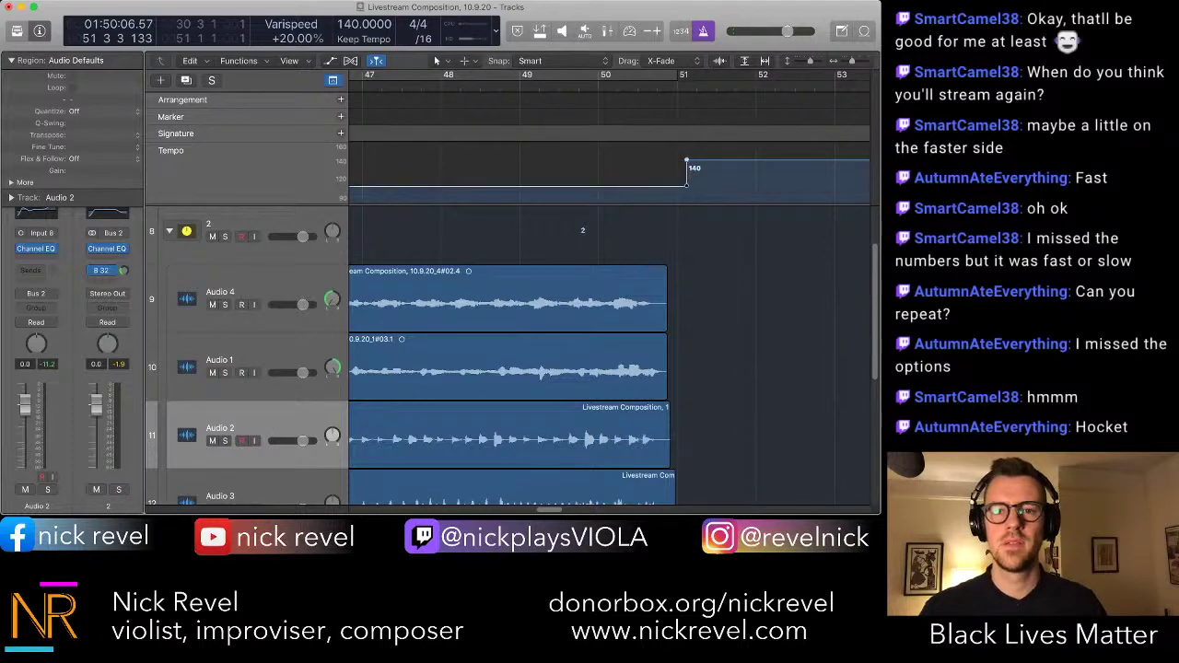
key(Return)
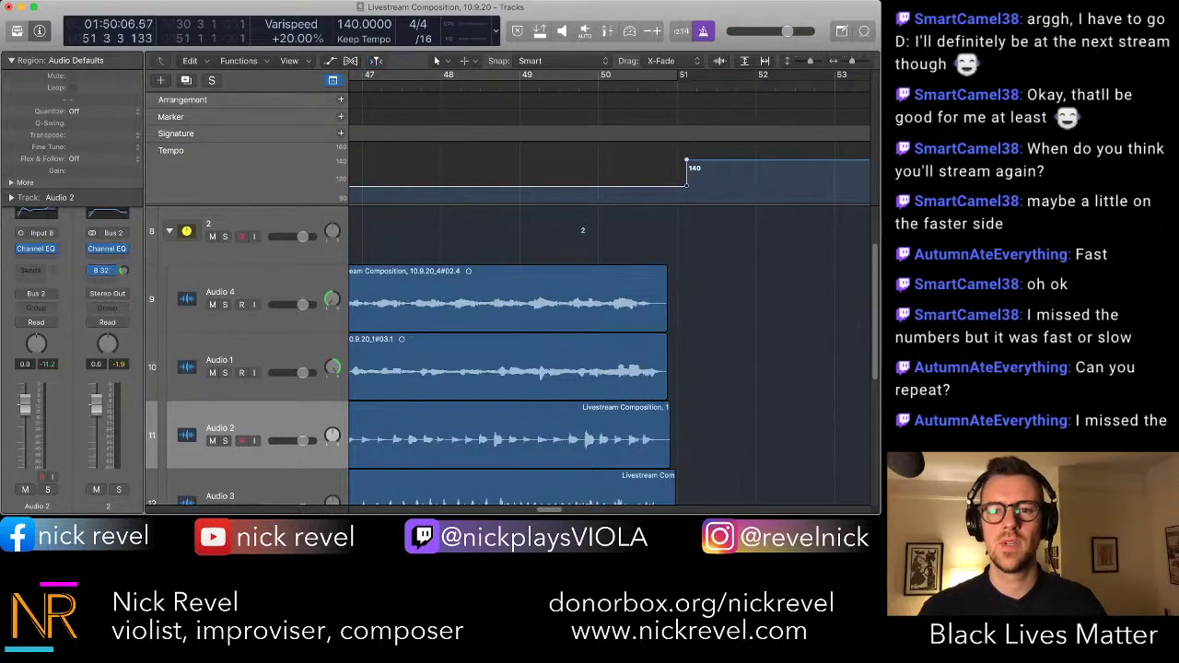
- Try curving the tempo change before bar 51, undo it, and shift the tempo point slightly earlier onto bar 51
drag(686, 185, 680, 175)
key(super+z)
key(super+shift+z)
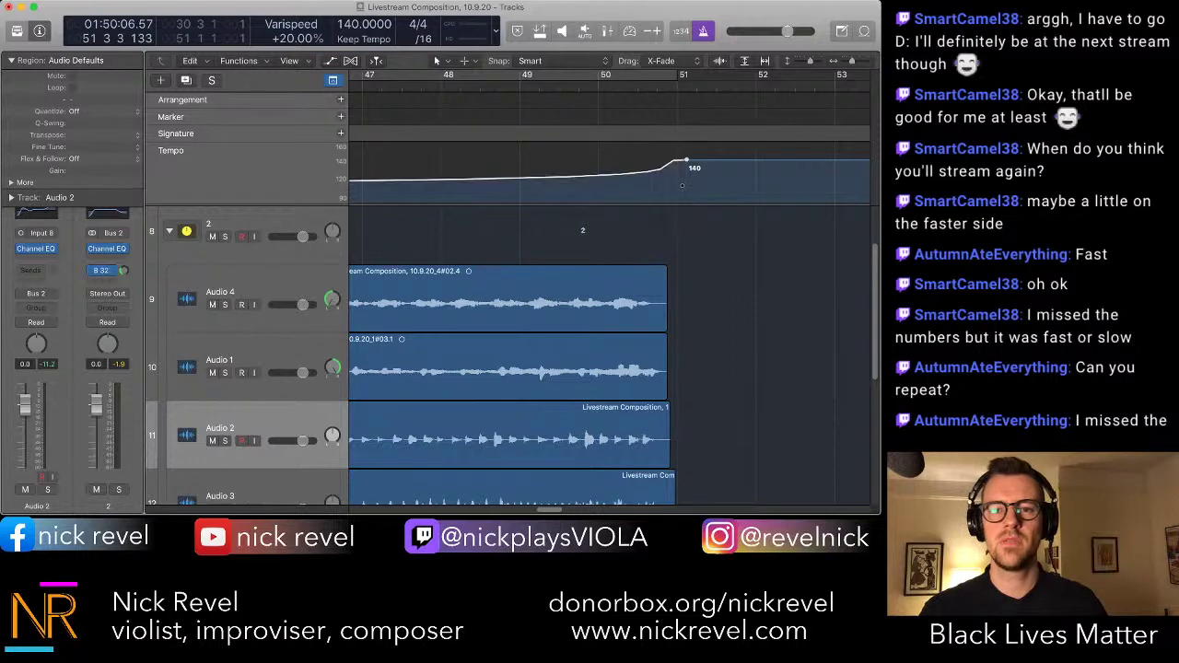
key(super+z)
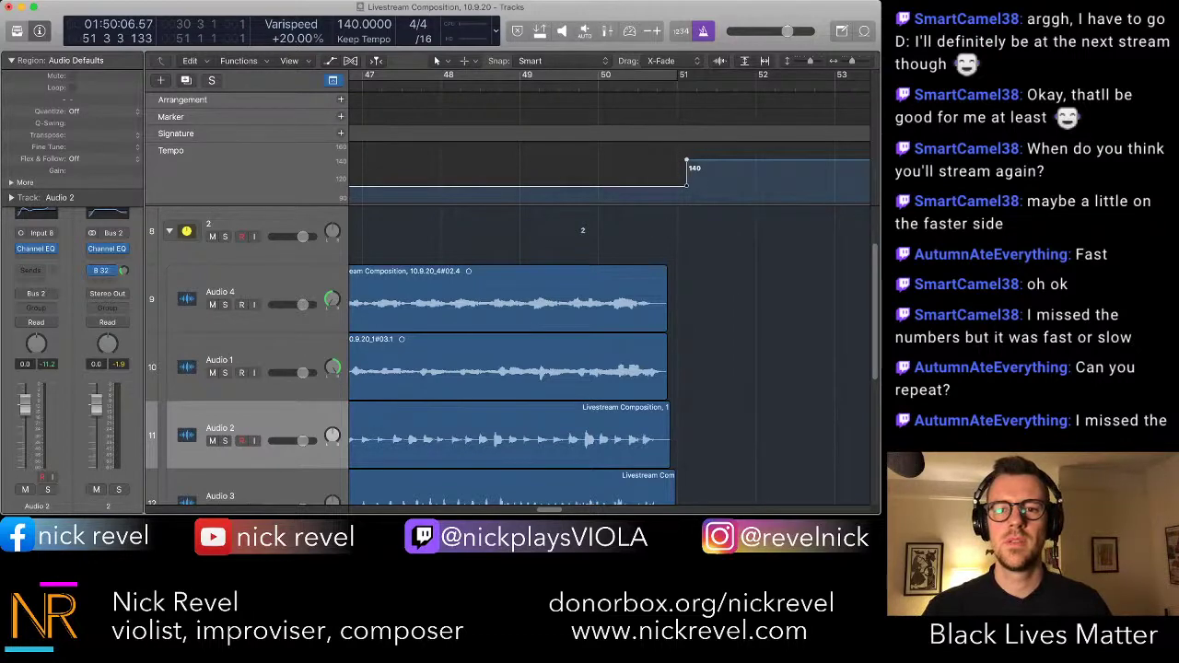
key(super+z)
mouse_move(686, 174)
mouse_down()
mouse_move(700, 178)
mouse_move(676, 174)
mouse_up()
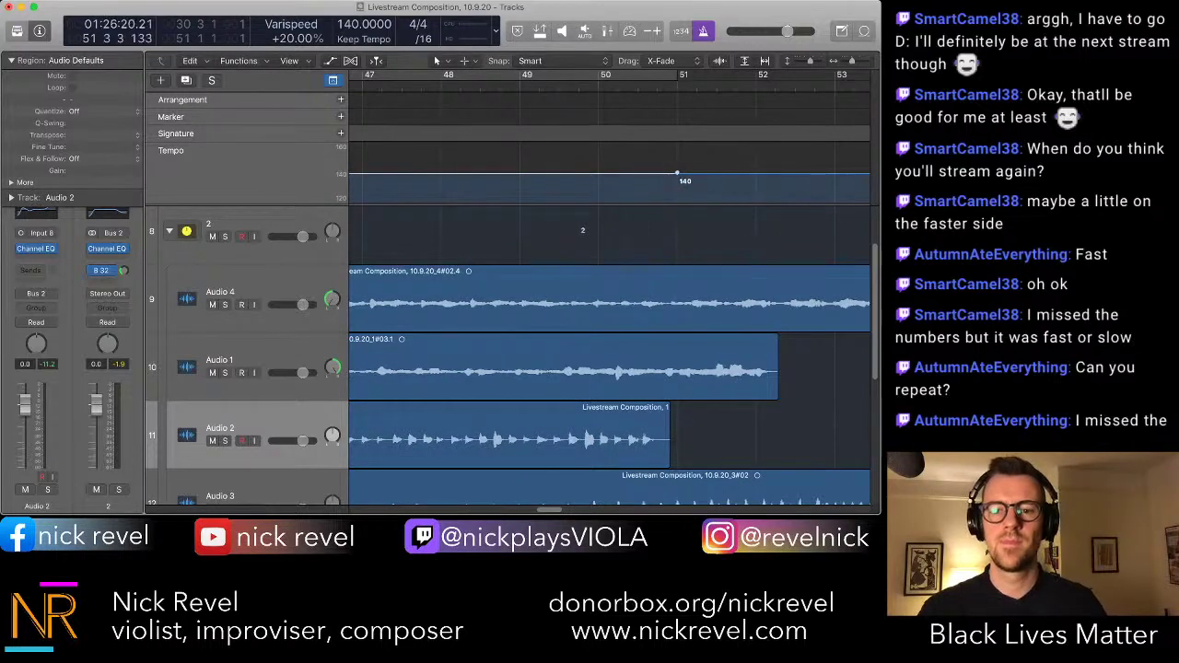
- Set the tempo to 120 bpm, move the tempo point to bar 56 and delete it
scroll(609, 368, right, 5)
scroll(610, 369, down, 5)
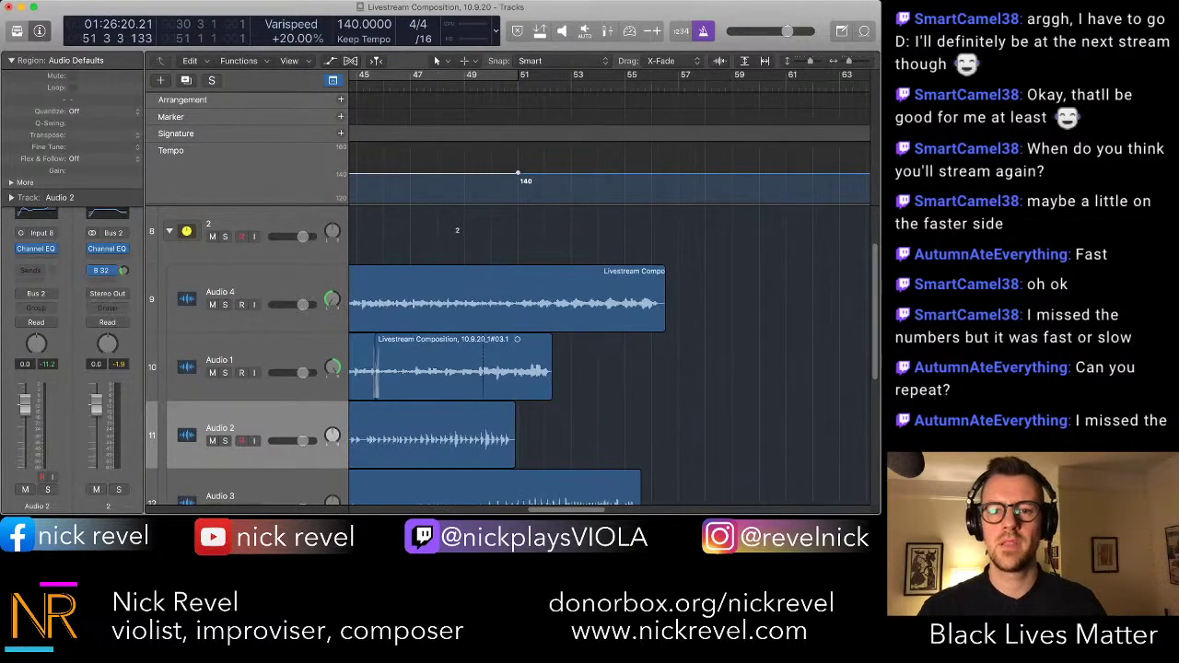
drag(517, 173, 654, 201)
key(super+Right)
key(super+Right)
key(super+Right)
scroll(666, 173, right, 2)
scroll(610, 354, right, 2)
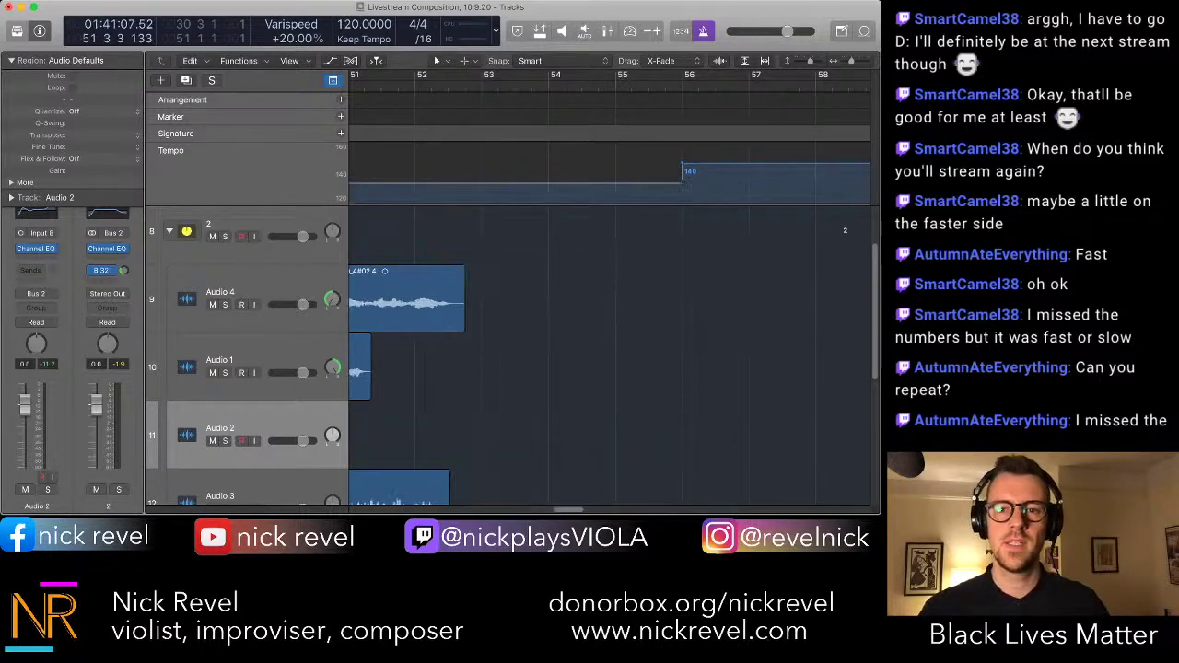
double_click(682, 169)
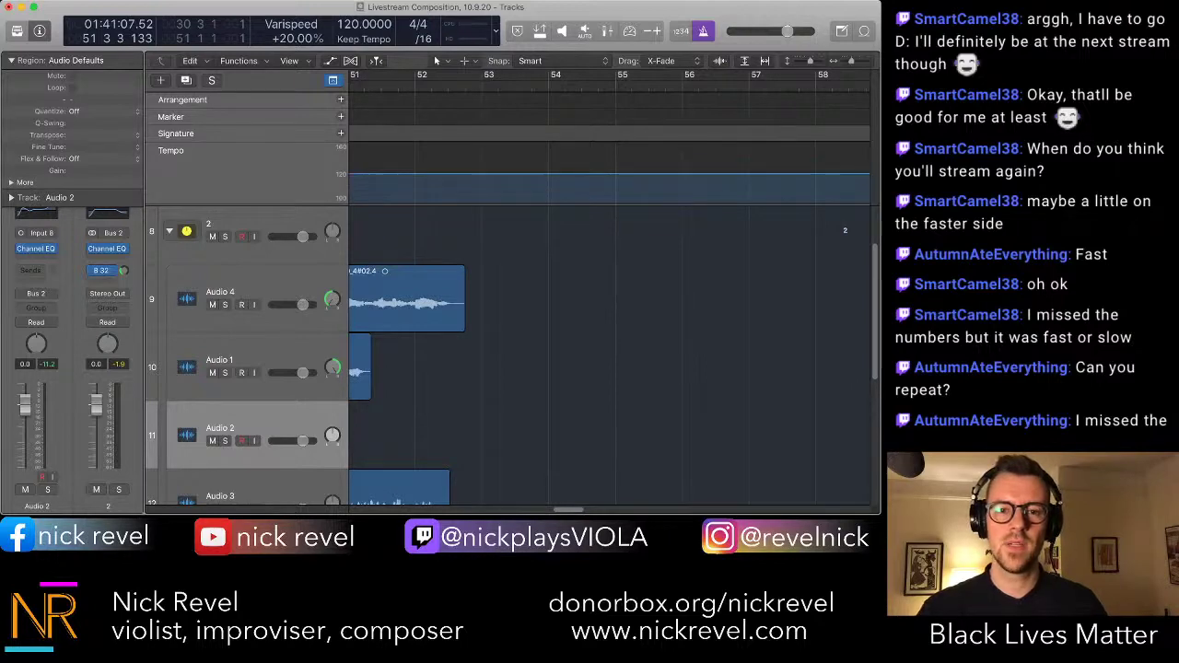
key(Return)
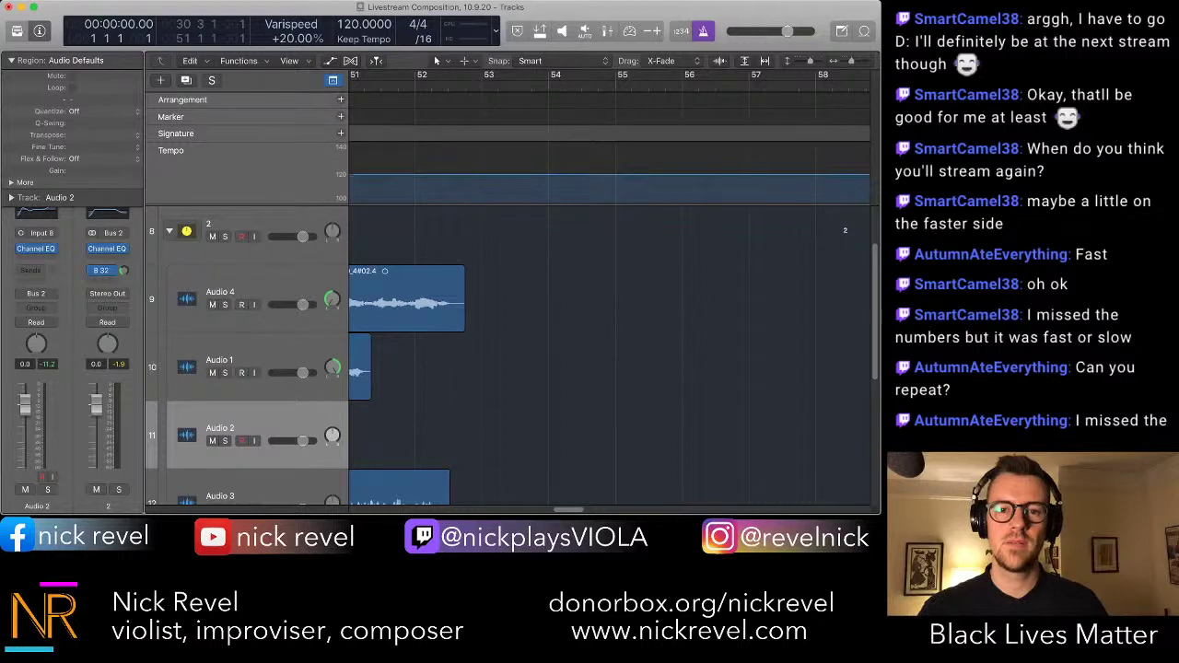
key(0)
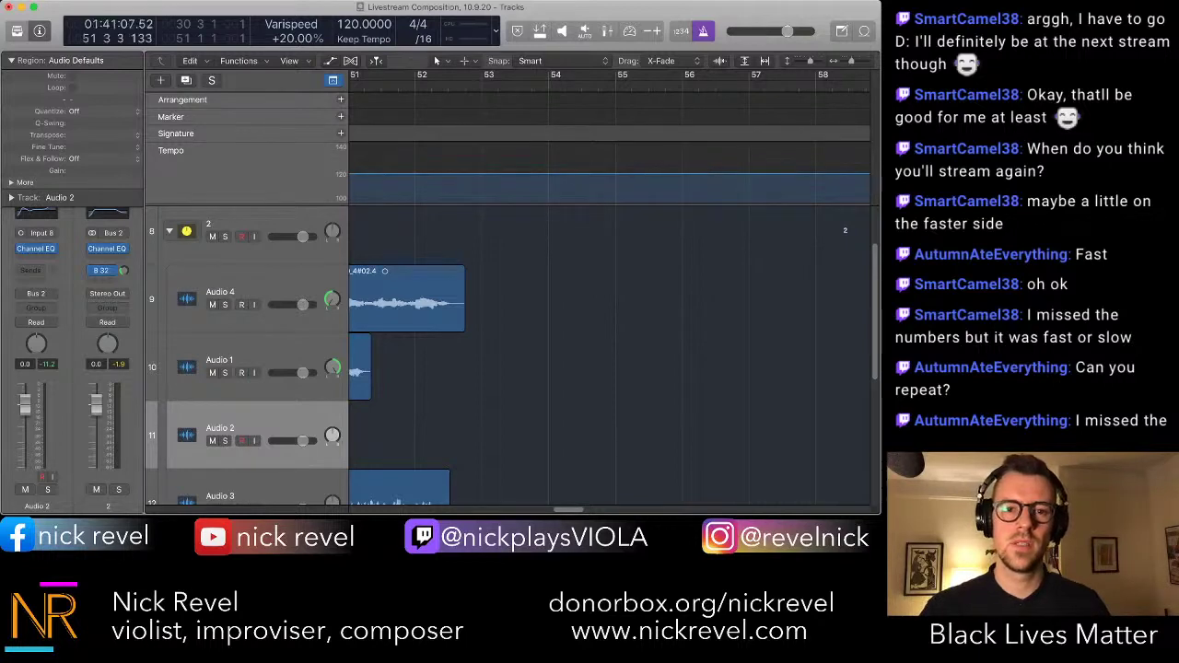
- Add a tempo point at bar 52, raise it to 150 bpm and play through the tempo change
double_click(415, 173)
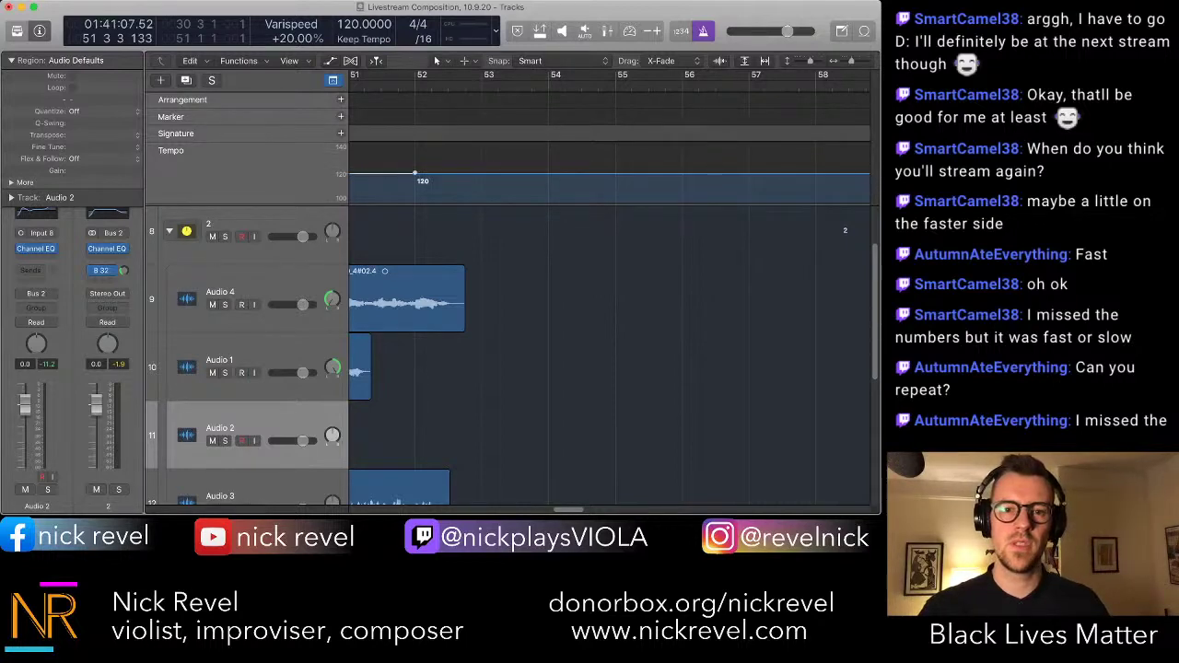
drag(414, 173, 415, 127)
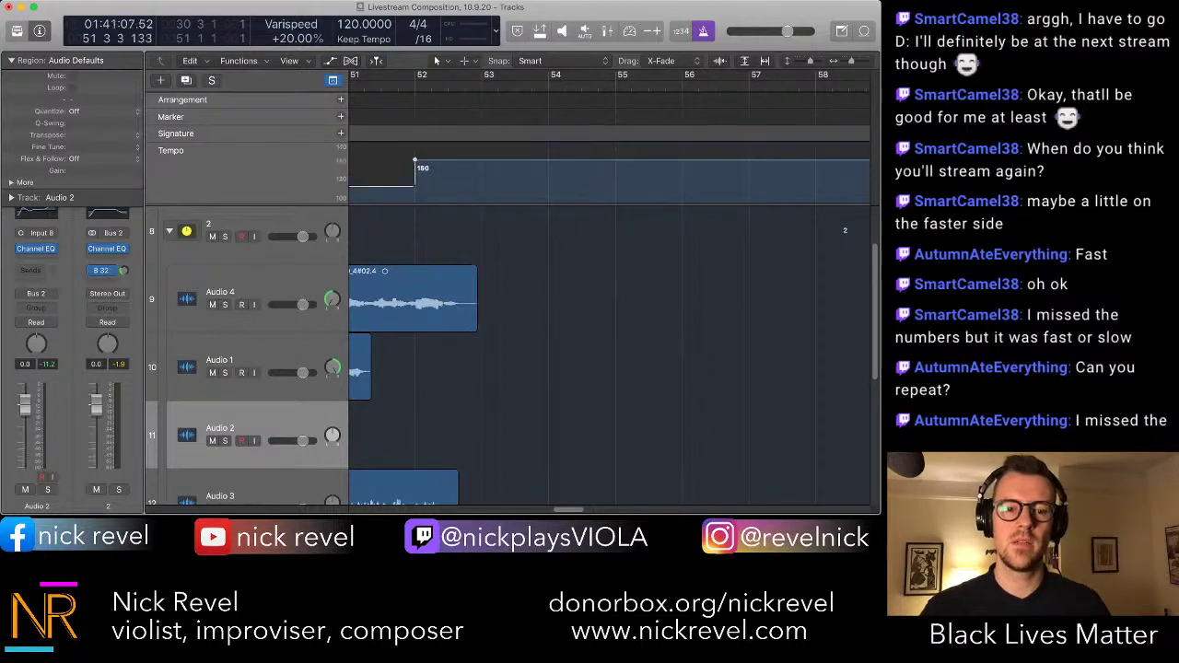
key(space)
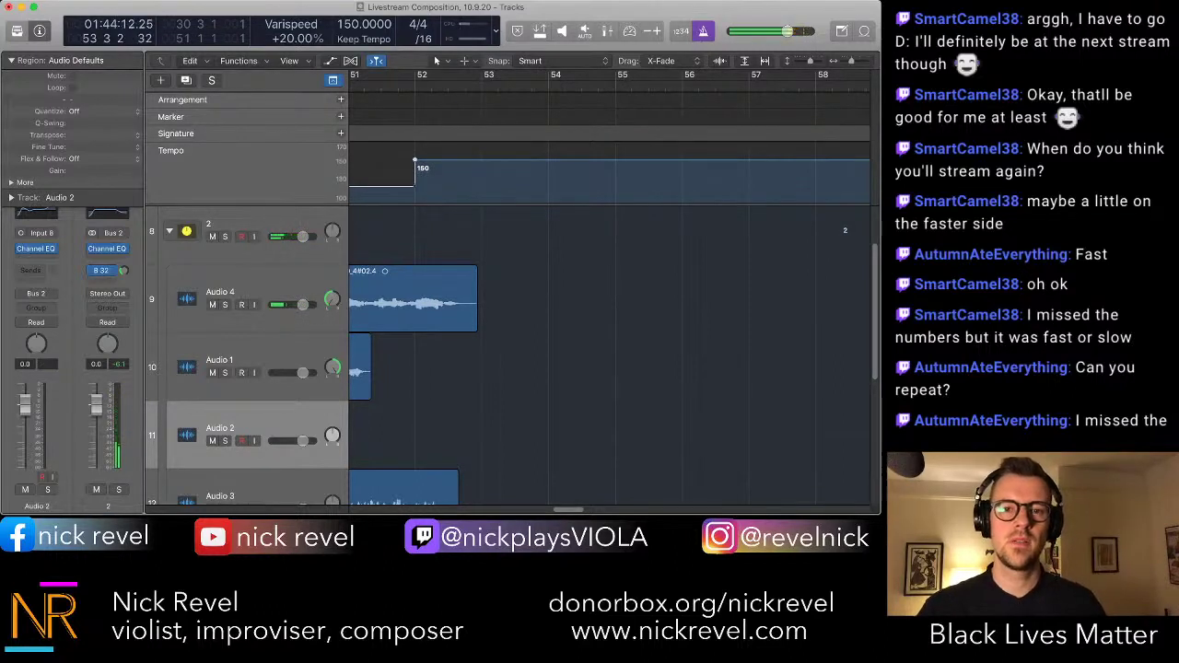
- Raise the tempo point at bar 52 to 160 bpm and play the section from there
drag(439, 144, 438, 150)
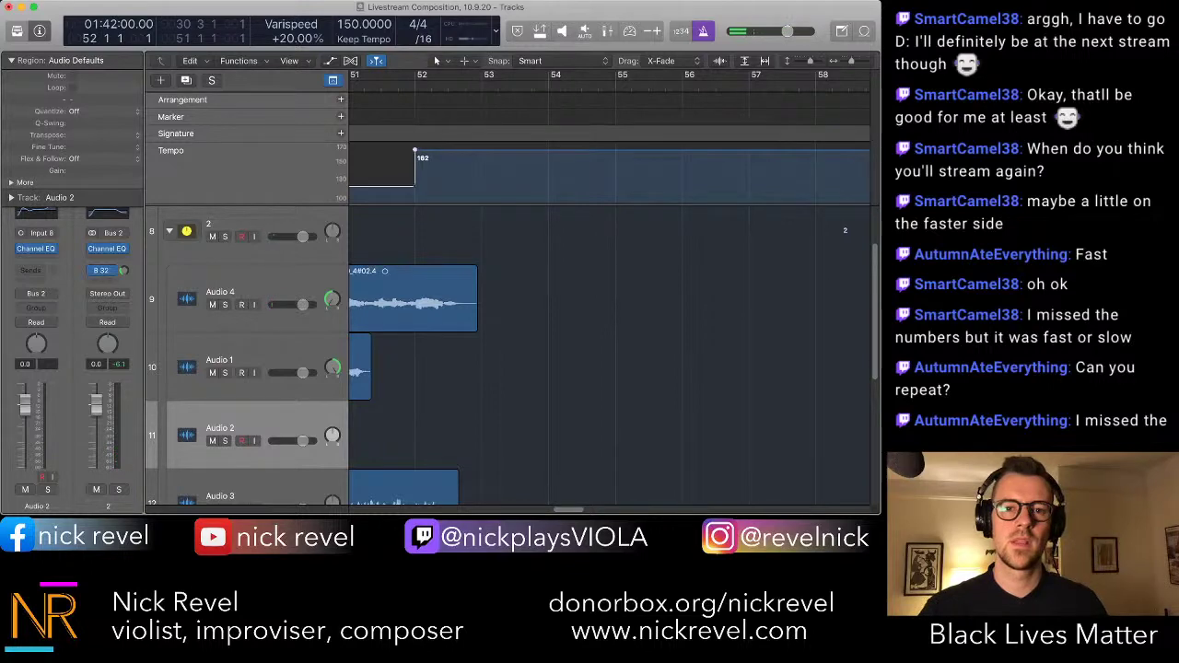
drag(438, 150, 438, 152)
key(space)
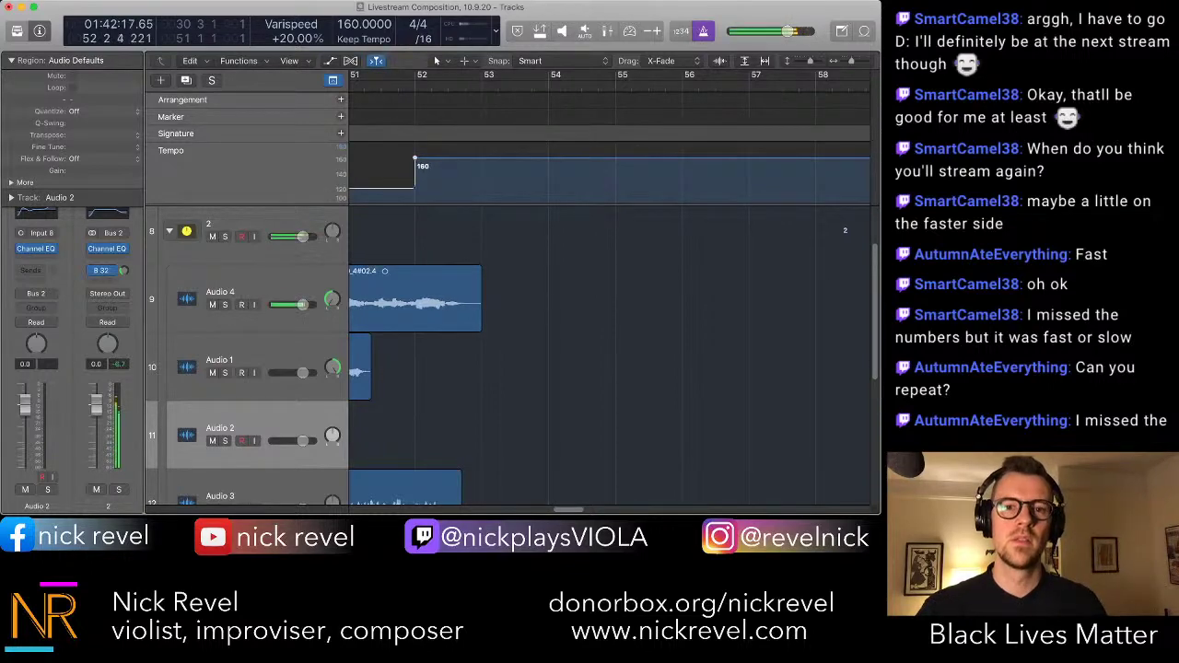
key(space)
- Lower the bar 52 tempo point to 153 bpm, play through it, and move the point to just before bar 51
scroll(608, 354, left, 3)
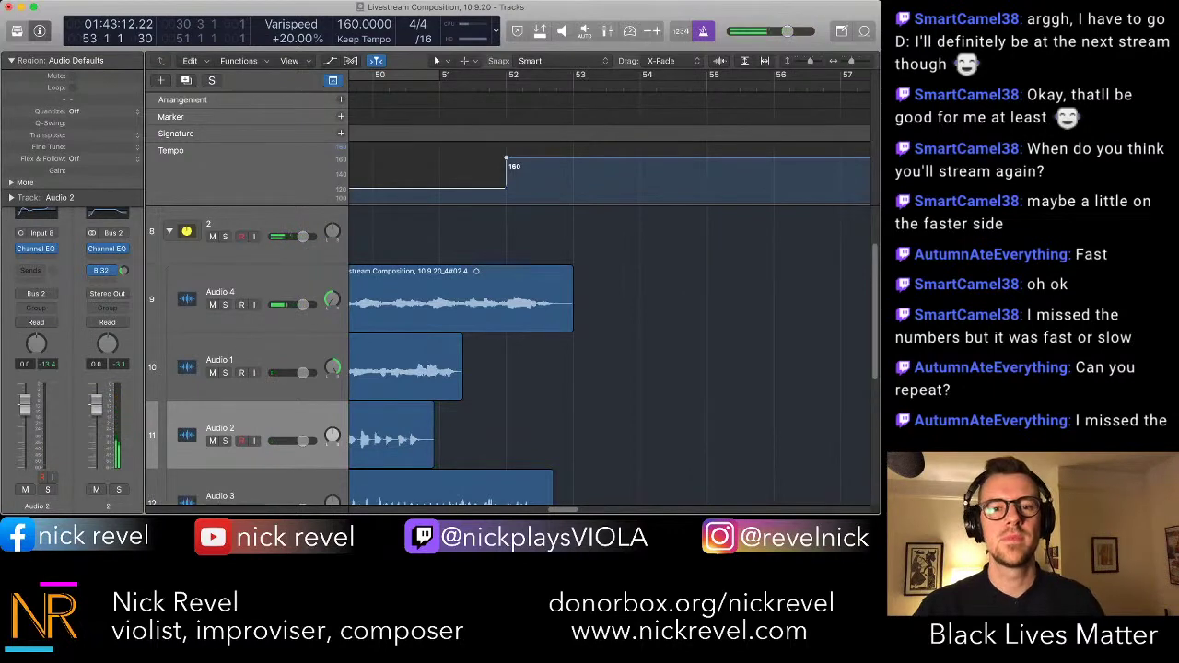
drag(509, 157, 506, 163)
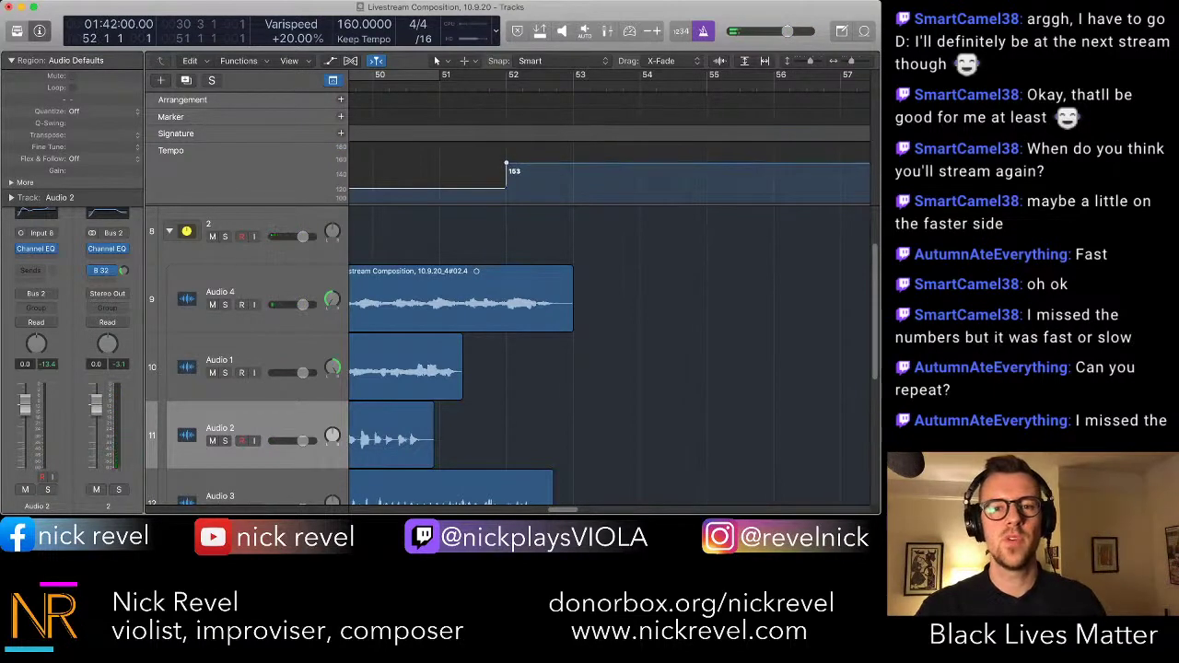
scroll(608, 287, left, 2)
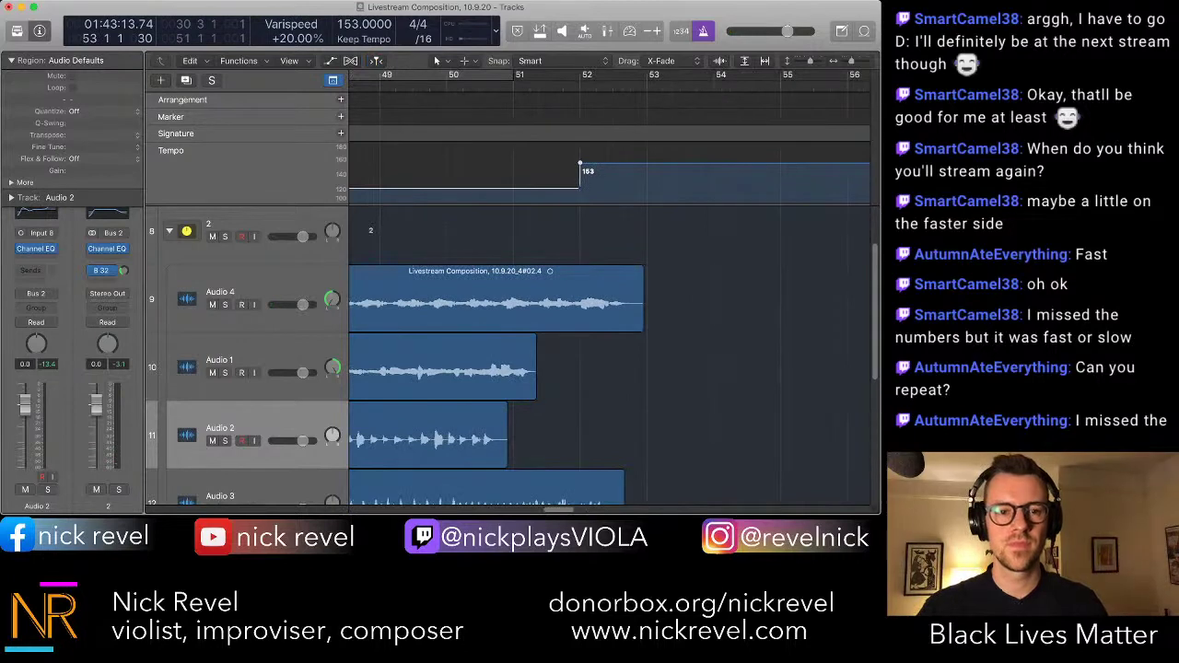
key(space)
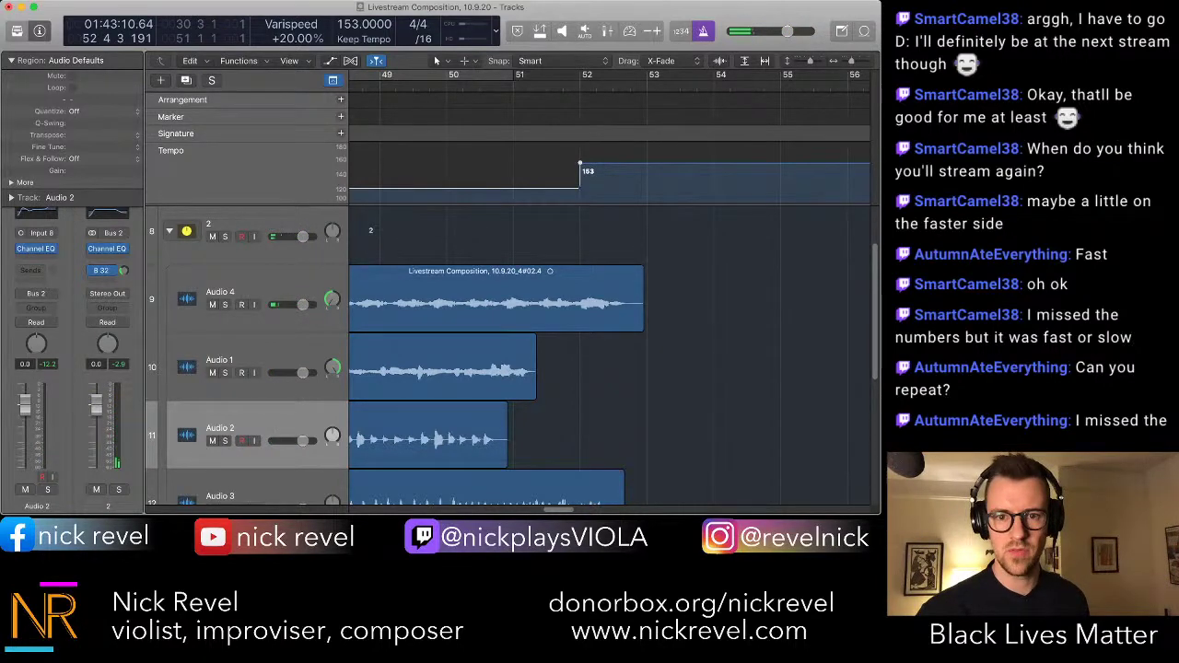
drag(581, 163, 517, 163)
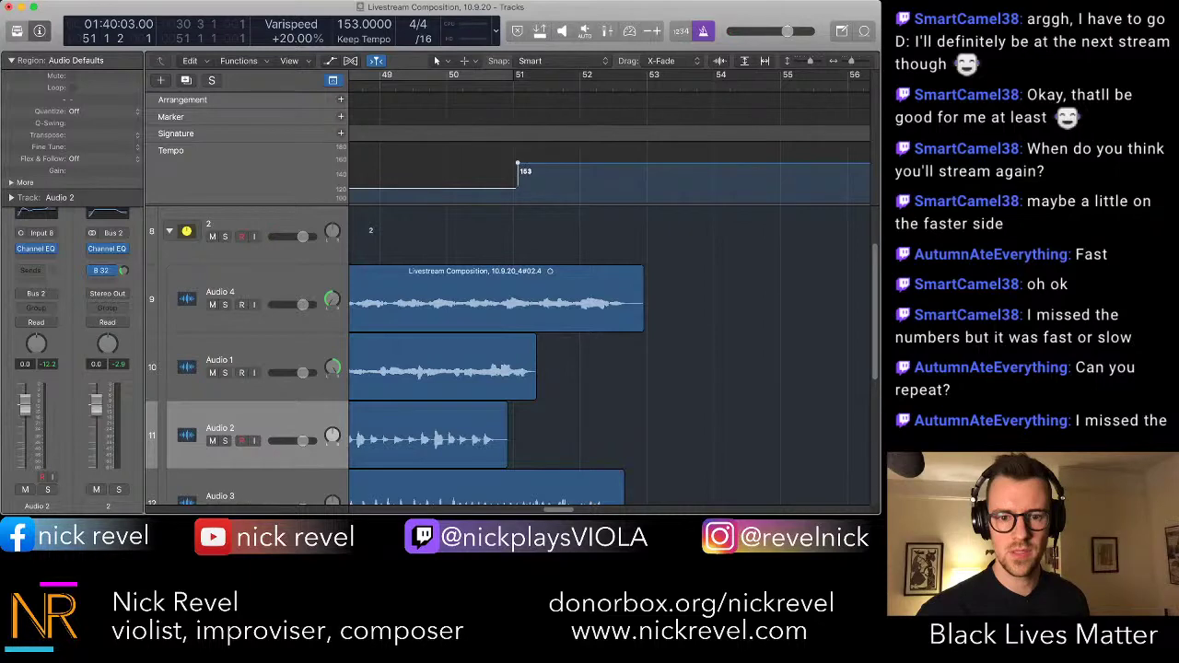
key(super+z)
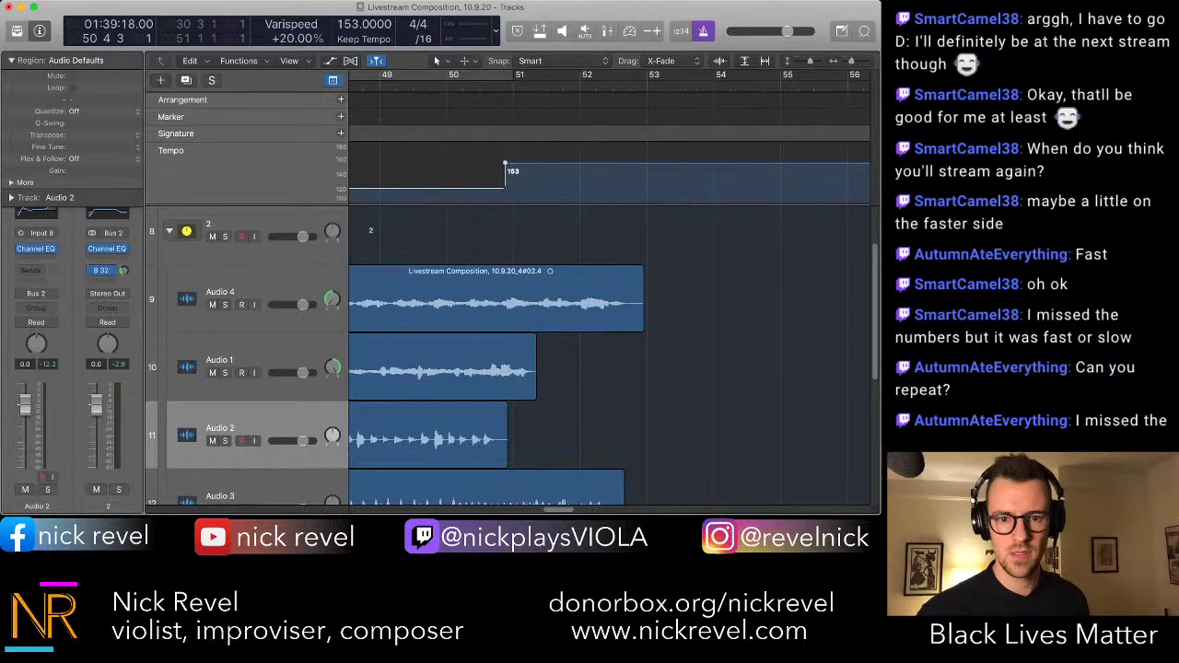
- Trim the ends of the Audio 4 and Audio 3 regions, ending Audio 3 about midway between bars 51 and 52
key(super+z)
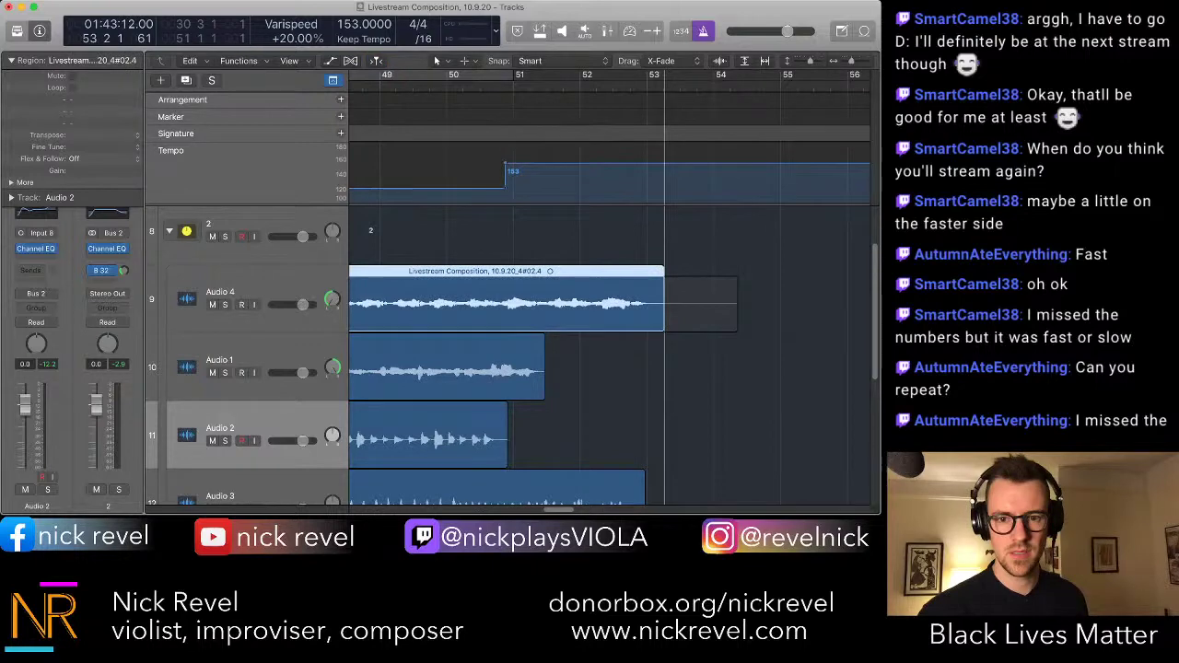
key(super+z)
scroll(516, 354, down, 5)
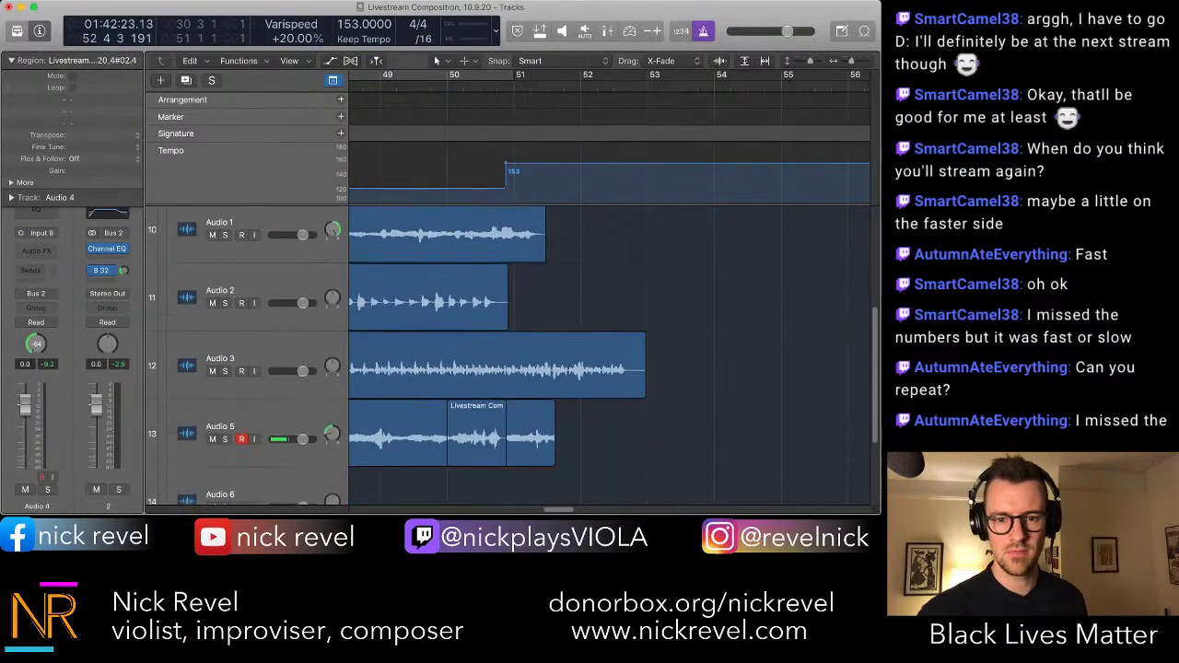
drag(645, 387, 562, 387)
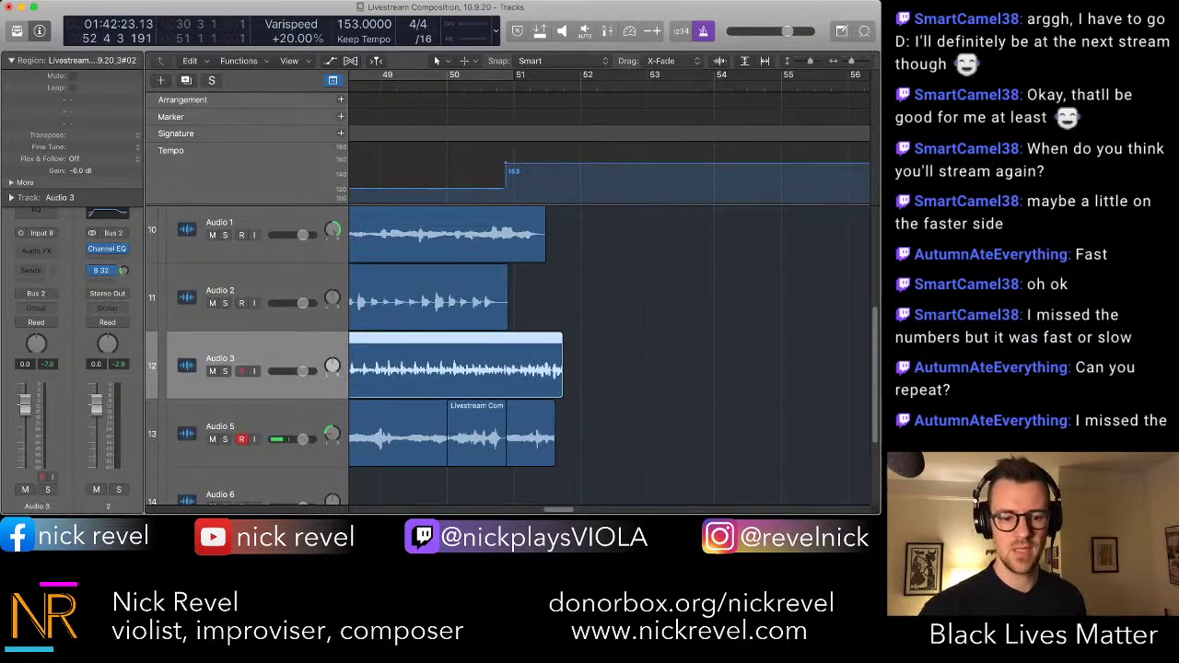
- Split the Audio 2 region just before bar 50 and repeat its last piece once, extending the track to about bar 52
super+click(434, 300)
super+double_click(435, 300)
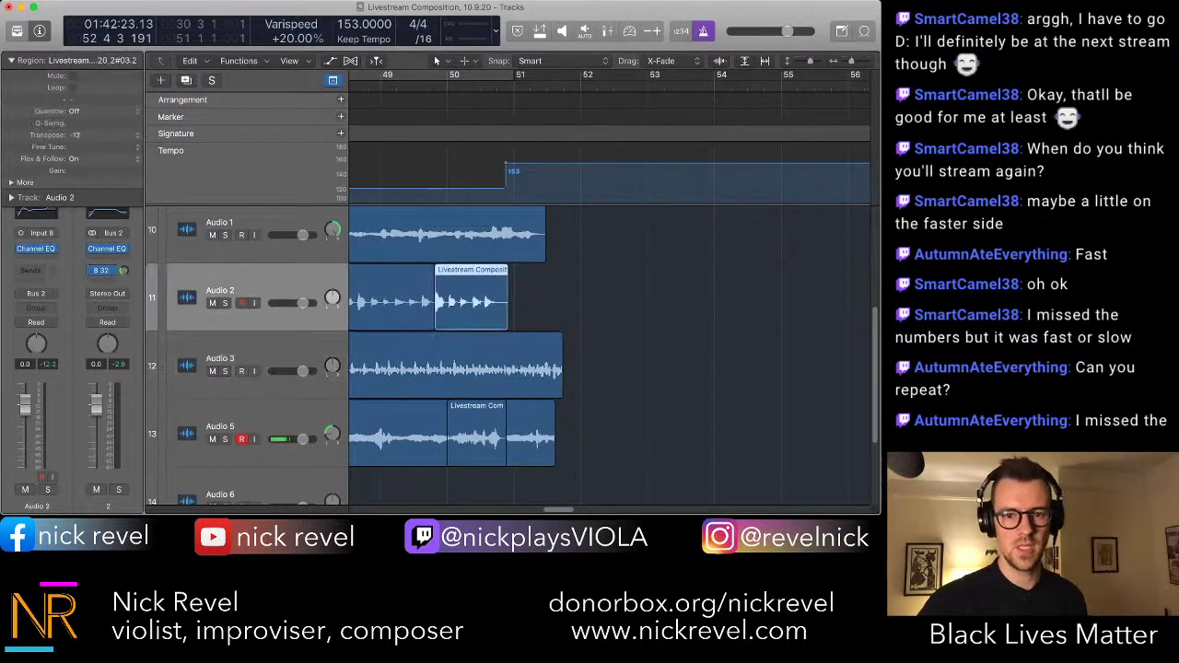
key(super+r)
click(608, 300)
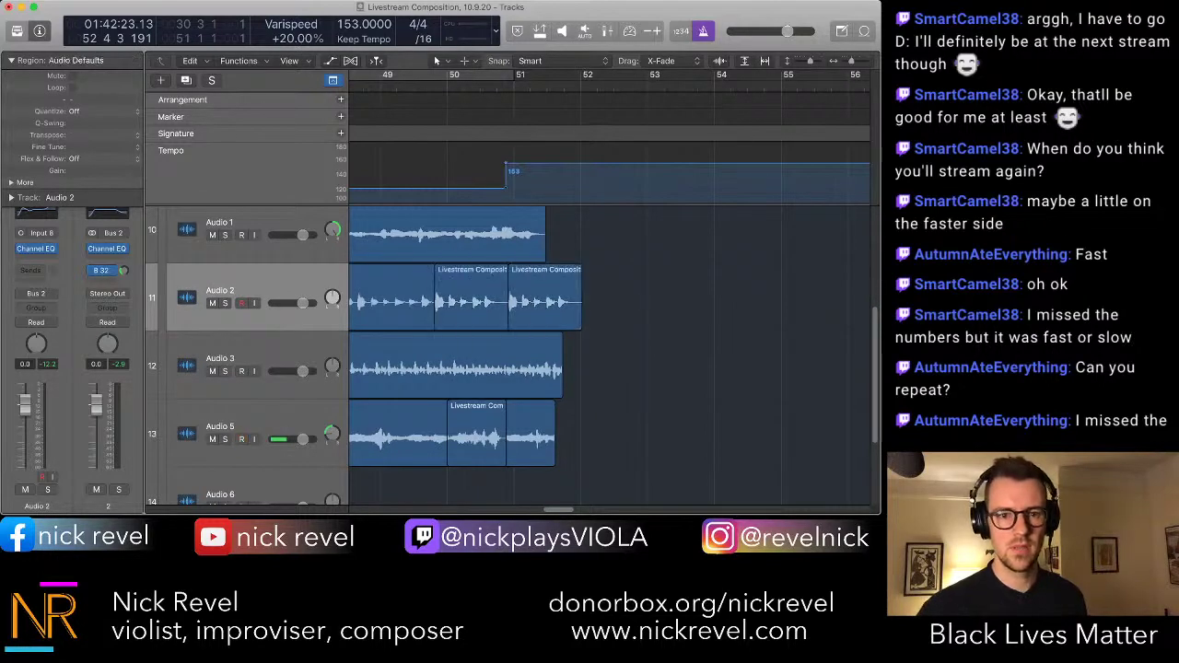
- Transpose the repeated Audio 2 region to -8 and play the transition from before bar 50
click(544, 300)
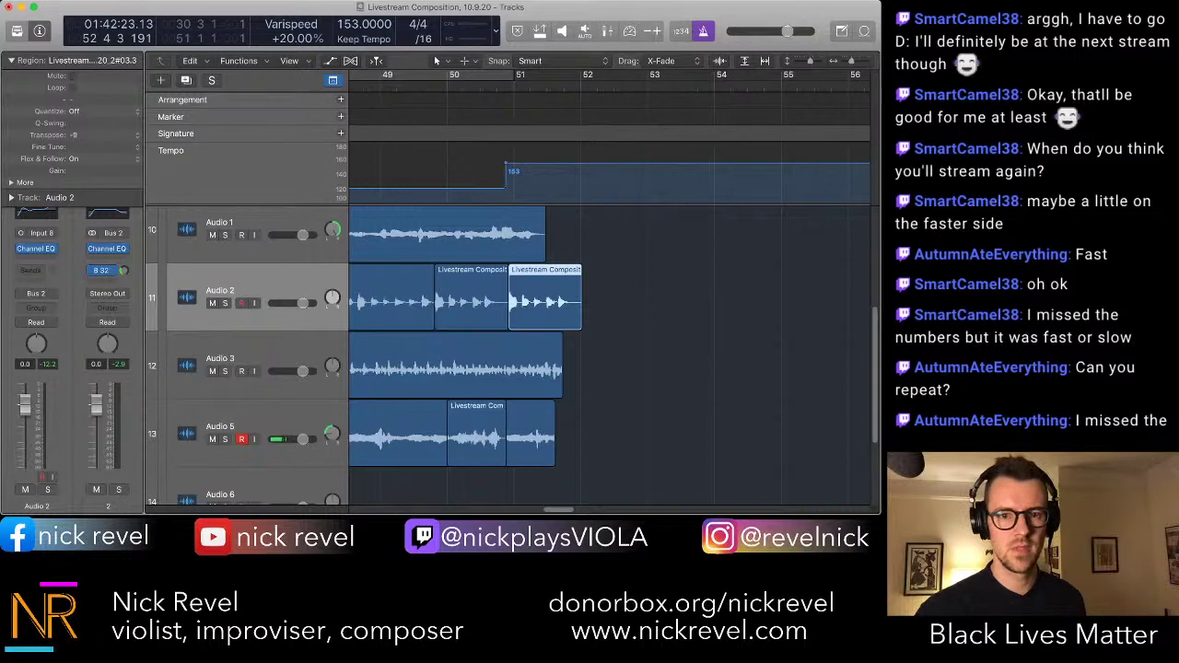
key(space)
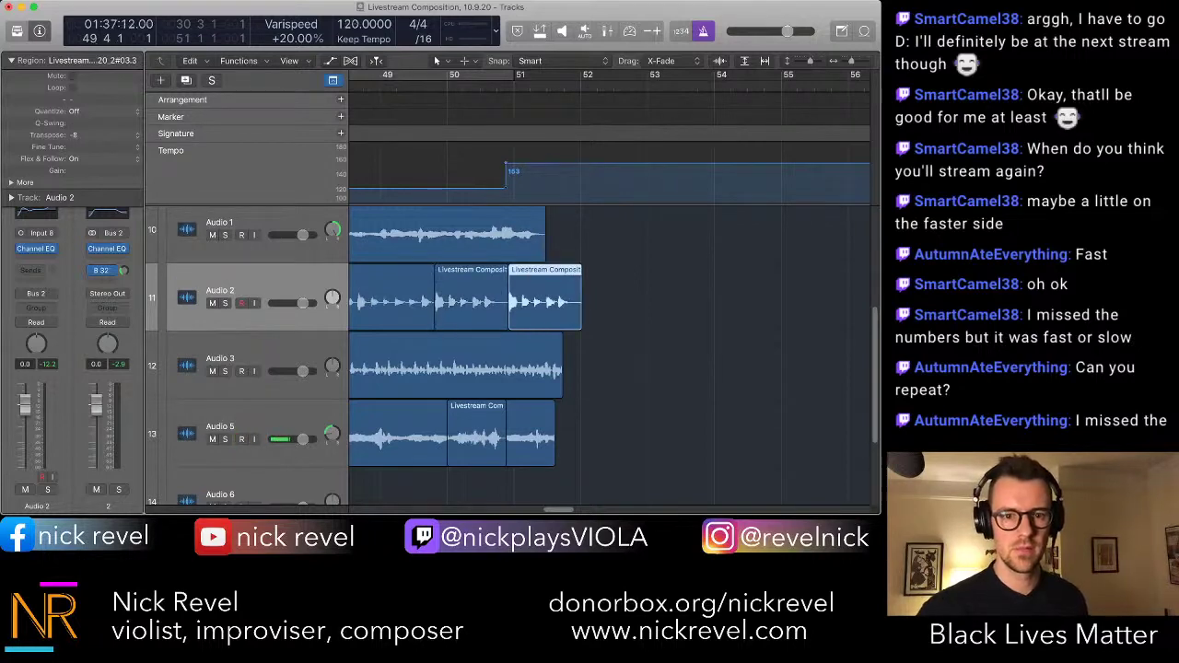
- Move the last Audio 2 region earlier to start just before the tempo change, and trim the preceding region's end to meet it
key(space)
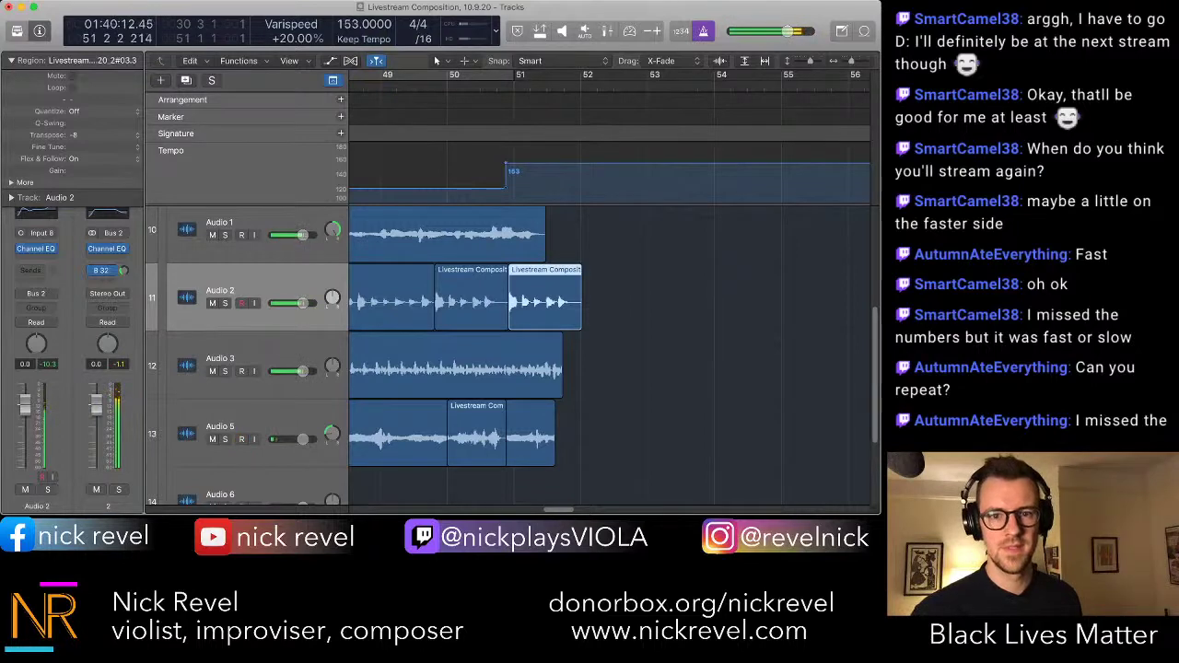
drag(544, 300, 531, 299)
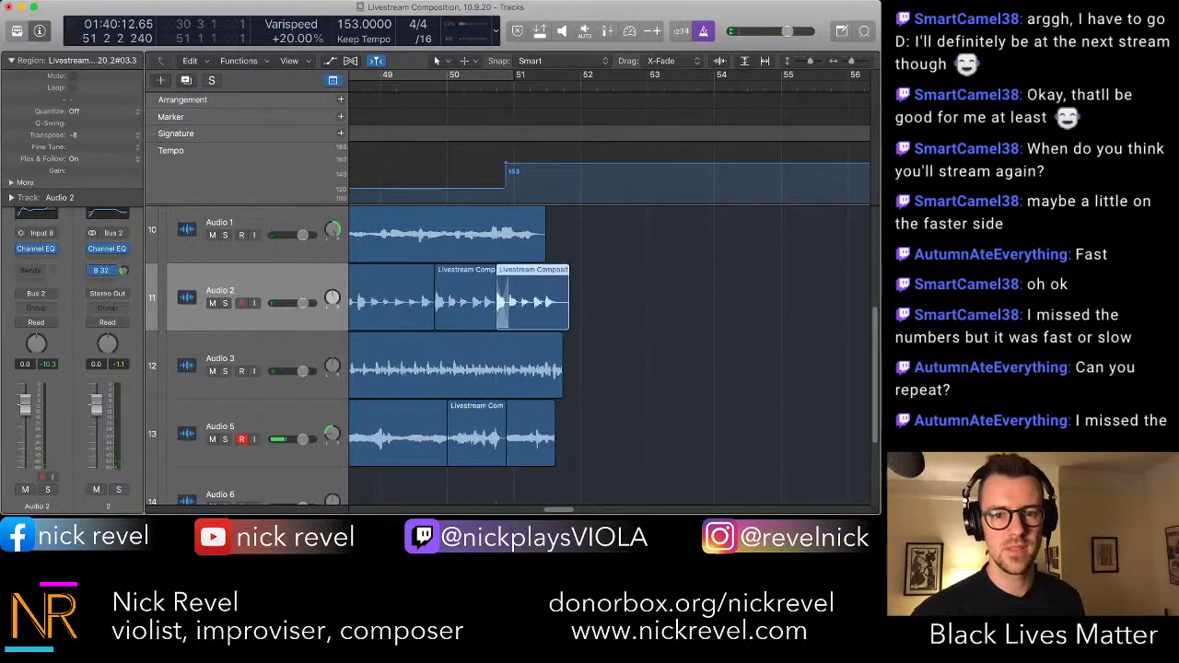
click(473, 299)
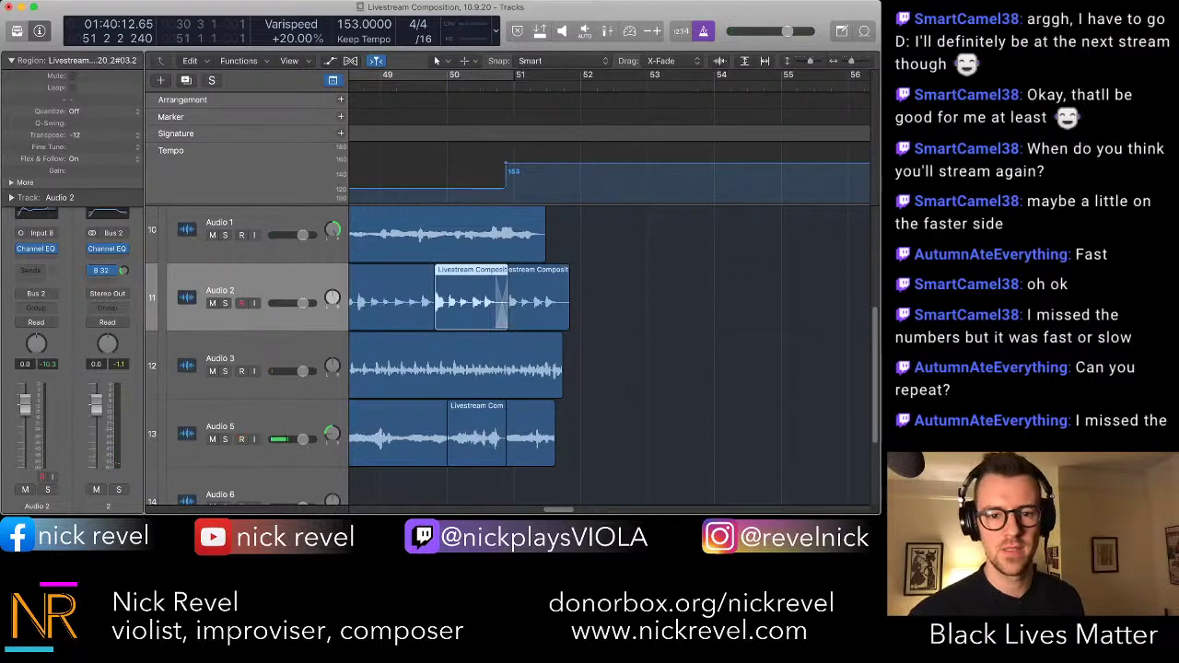
key(r)
drag(508, 319, 496, 319)
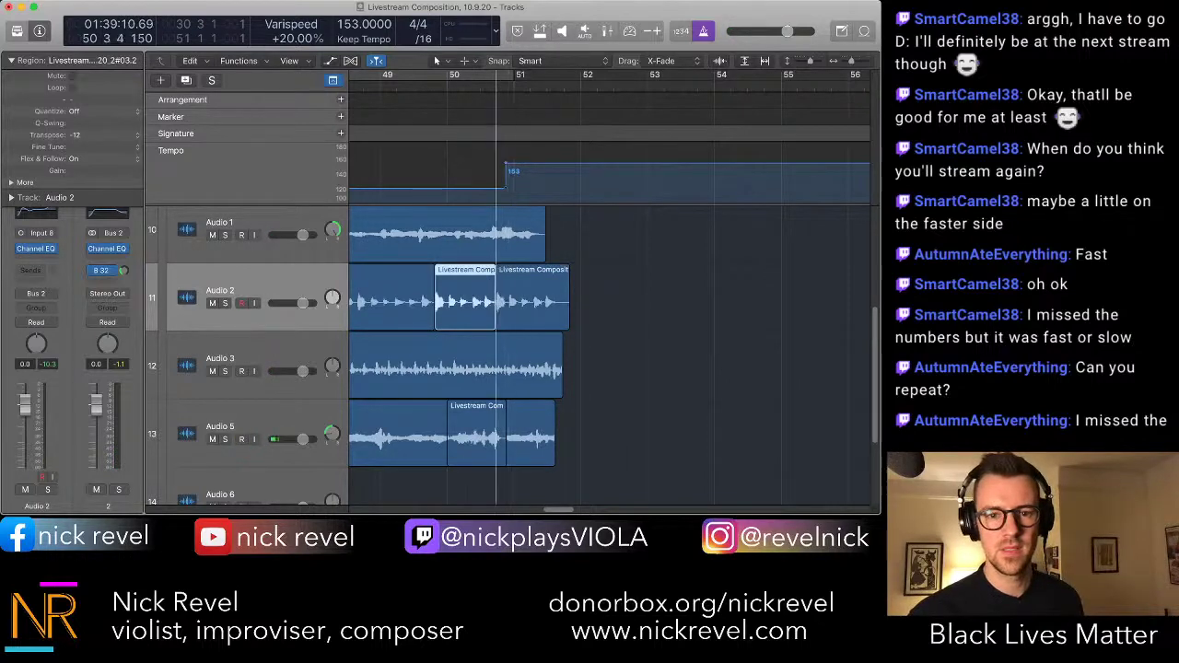
key(r)
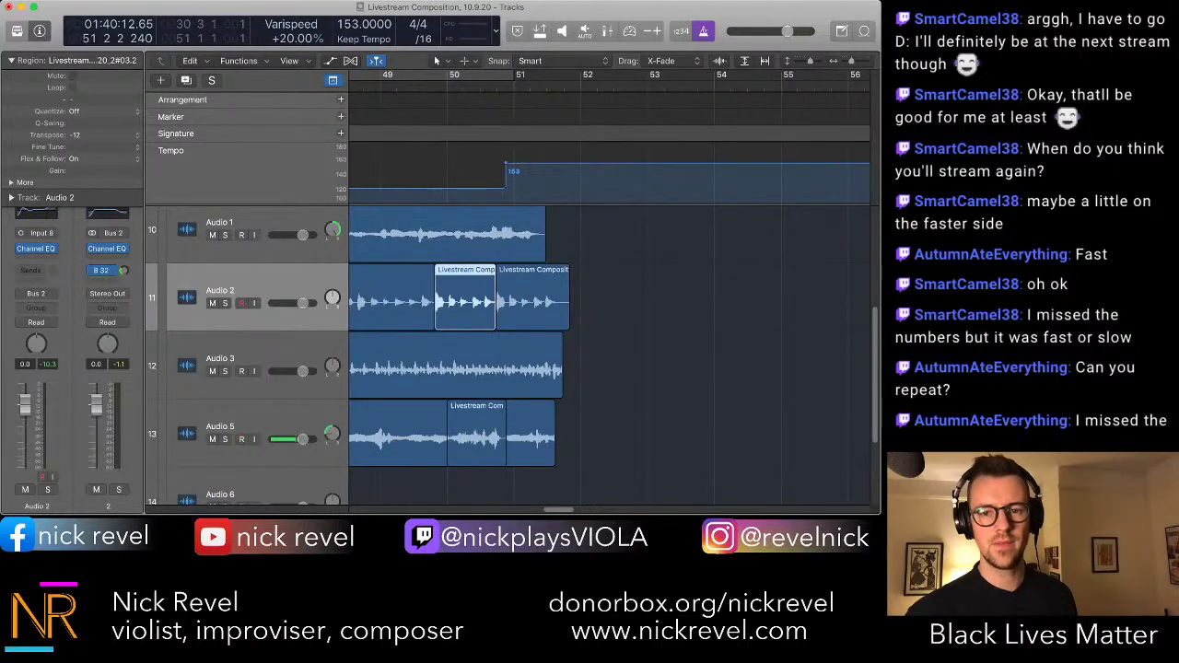
- Extend the end of the second-to-last Audio 2 region slightly over the last one to crossfade them before bar 51
key(super+Right)
key(super+Right)
key(super+Right)
key(super+Right)
scroll(609, 350, right, 3)
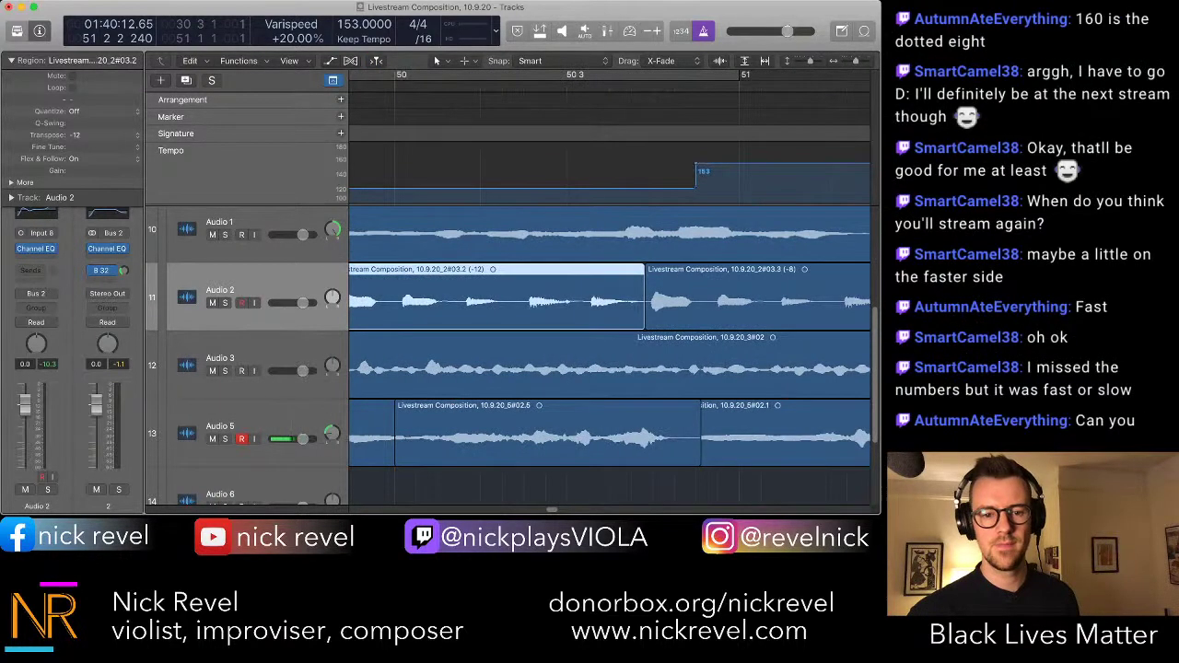
drag(644, 314, 649, 314)
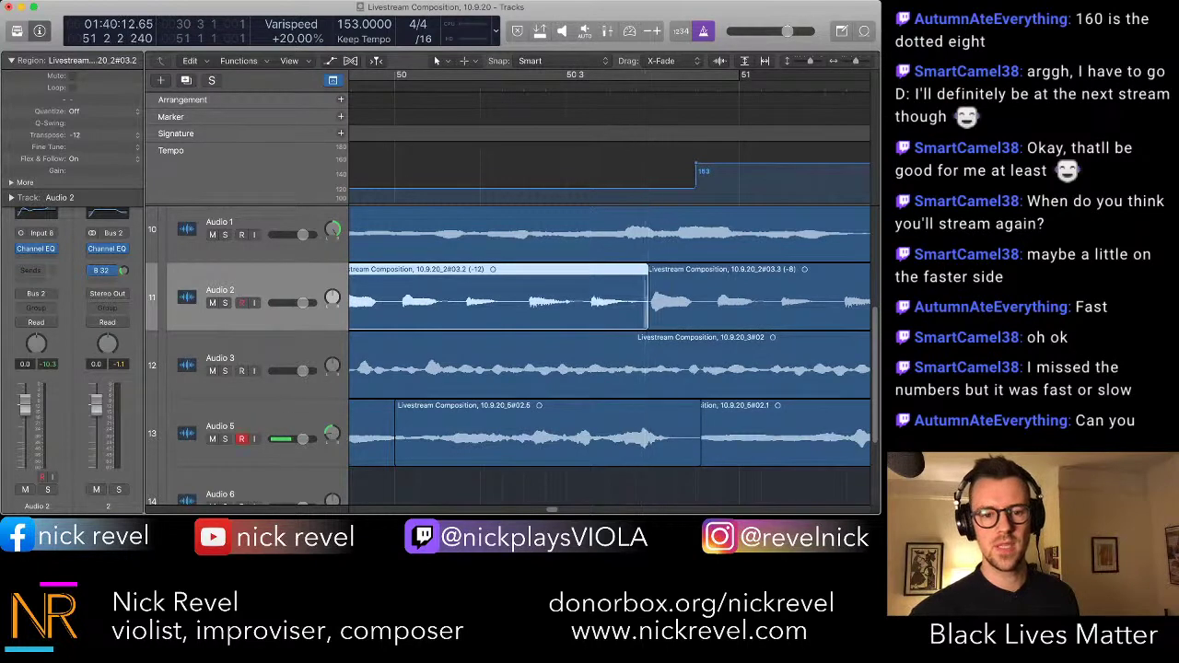
- Raise the tempo point just before bar 51 to 160 BPM and play back the transition
key(super+Left)
key(super+Left)
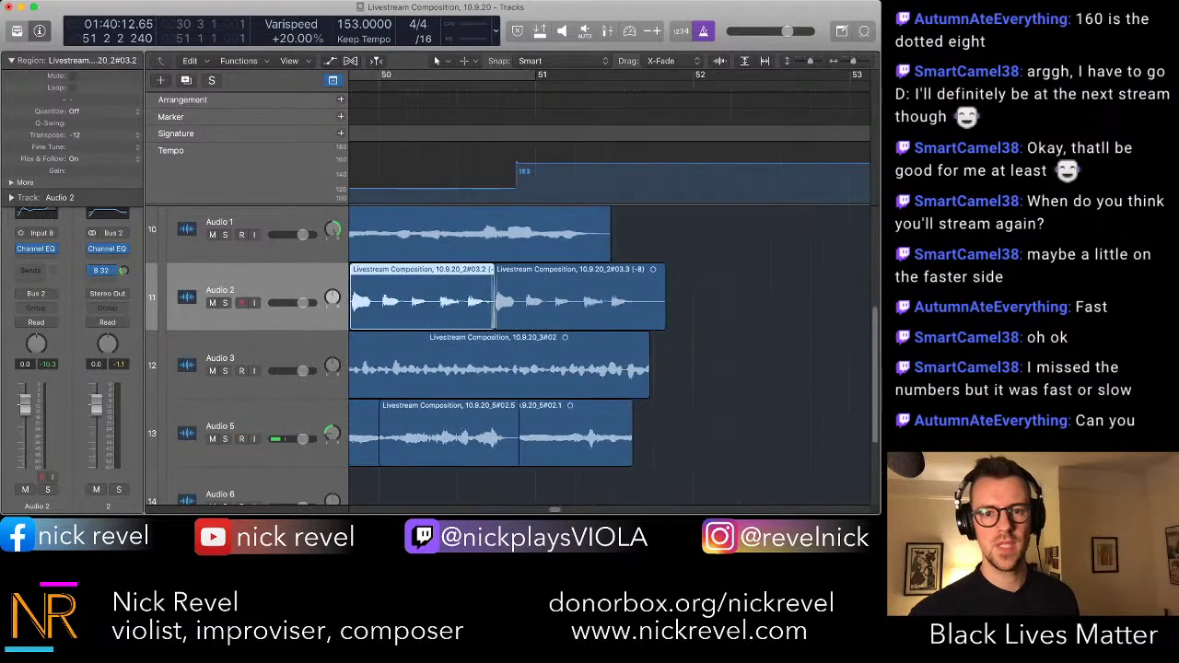
drag(517, 163, 517, 158)
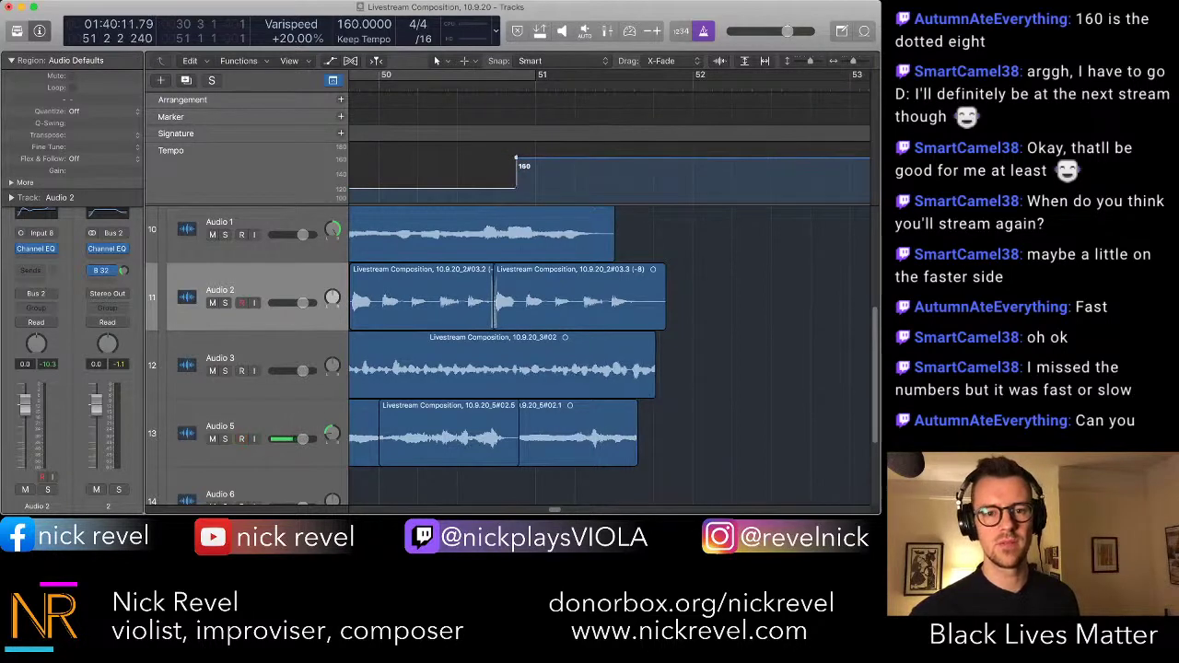
key(comma)
key(comma)
key(space)
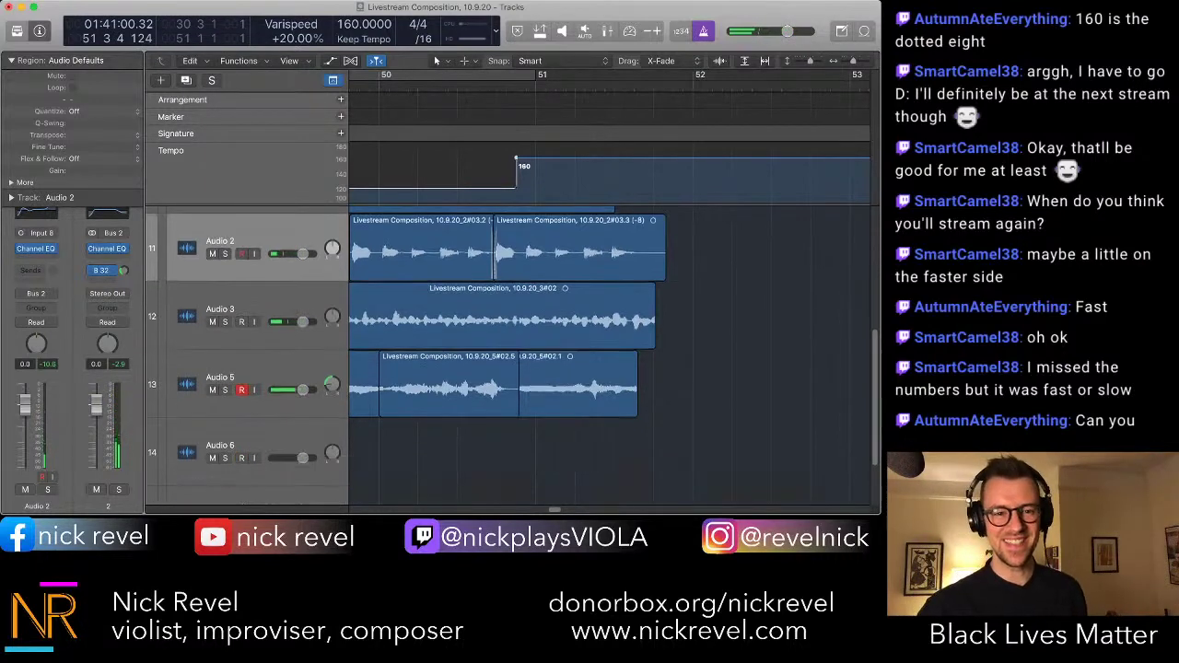
- Collapse track stack 2 and expand track stack 3 to show its empty audio tracks
scroll(516, 359, down, 3)
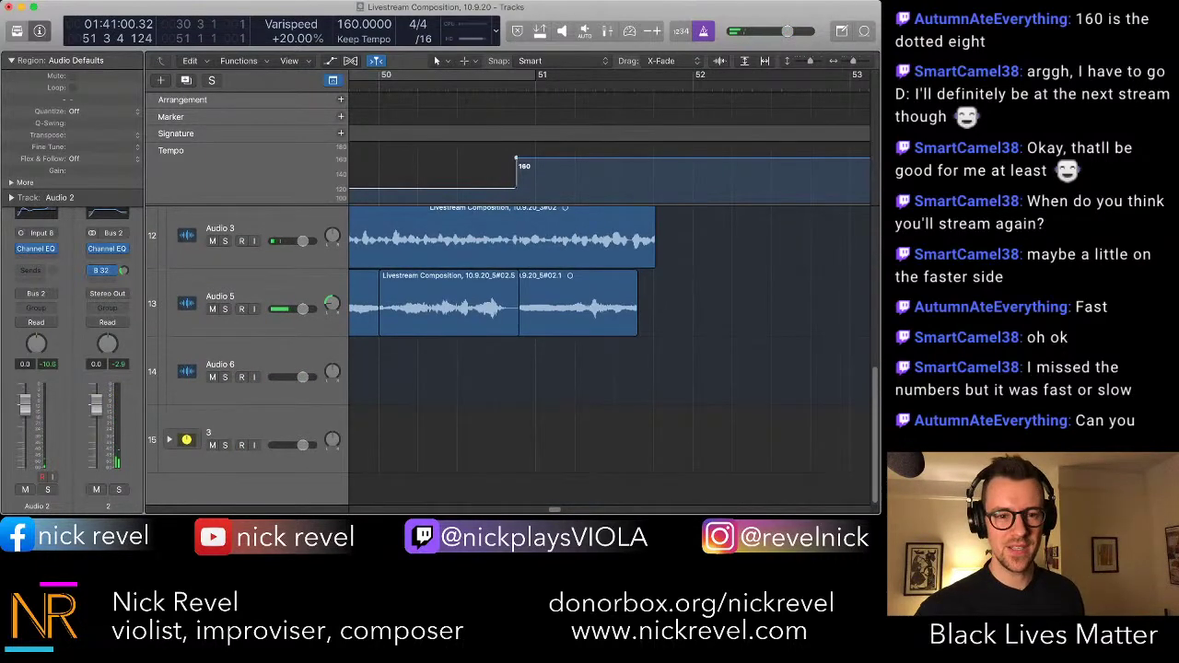
scroll(515, 359, up, 6)
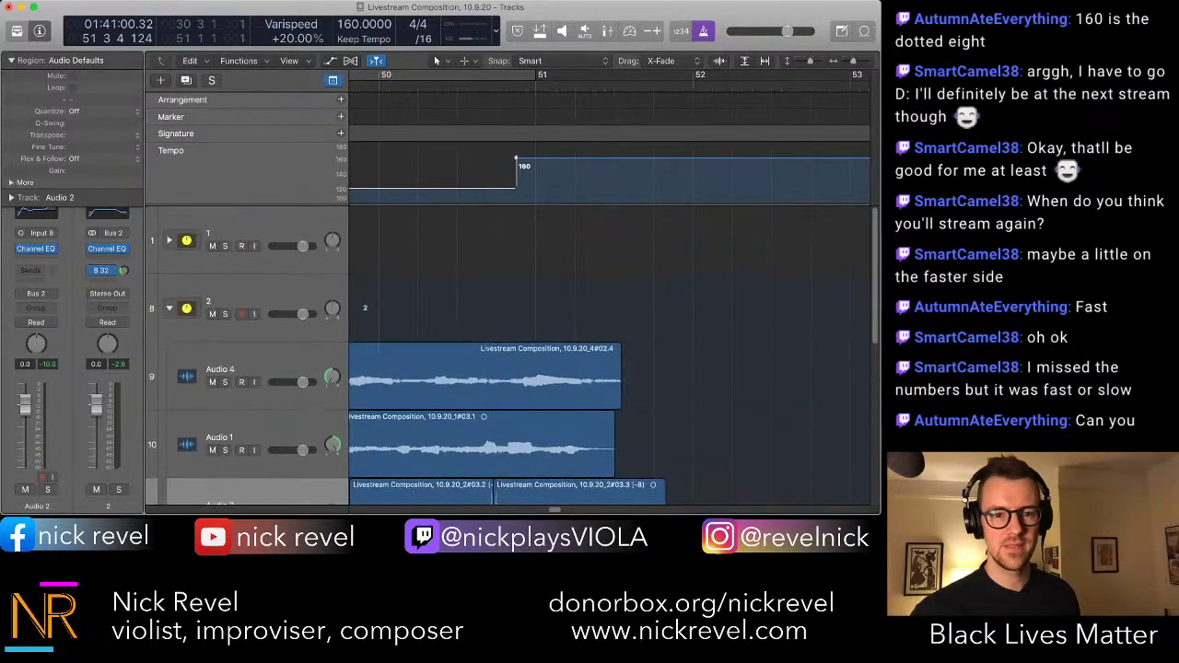
click(170, 308)
click(170, 376)
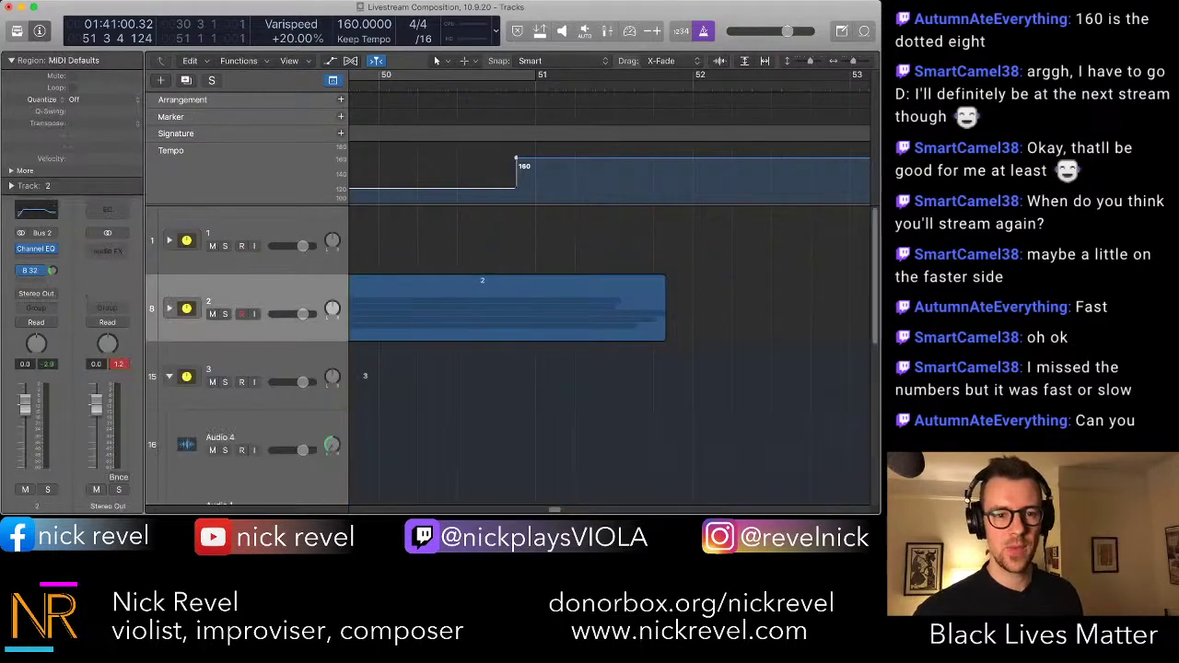
scroll(170, 376, down, 2)
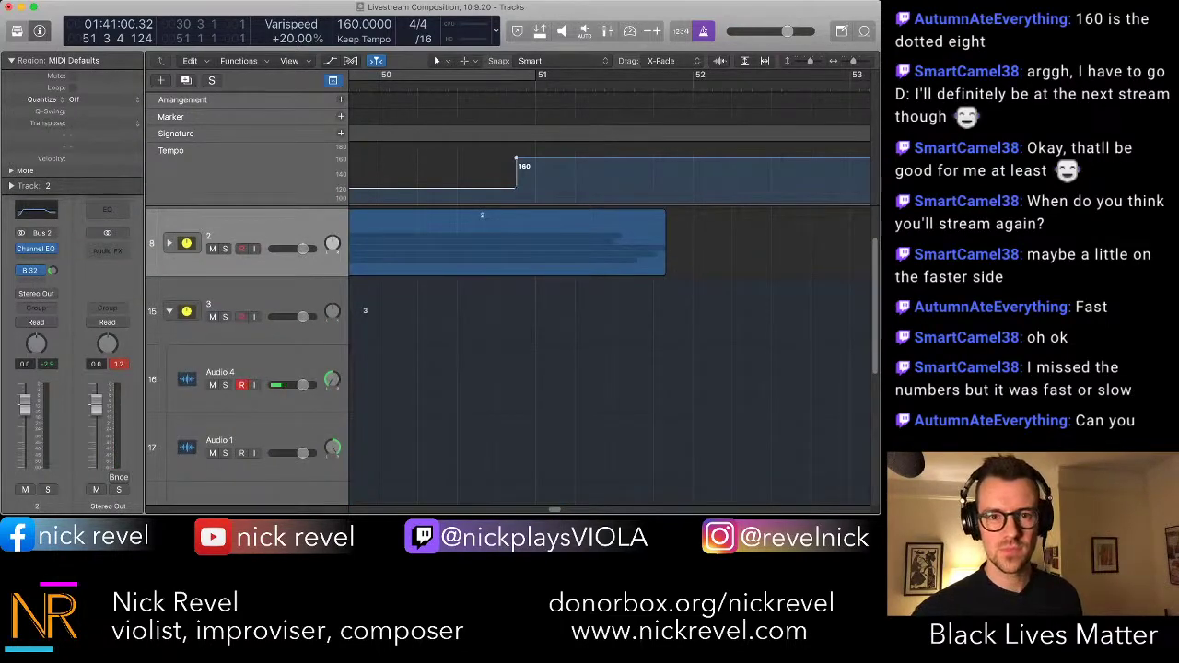
- Record a take on Audio 4 in stack 3 from bar 50 to about the end of bar 60
click(496, 87)
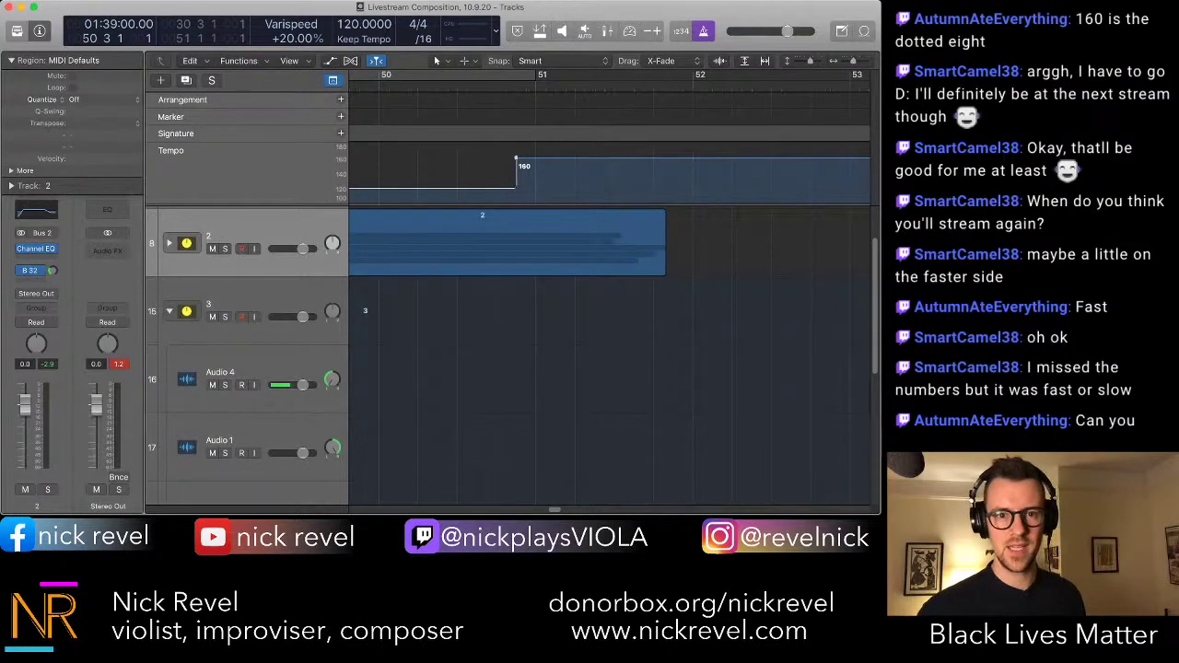
key(comma)
key(comma)
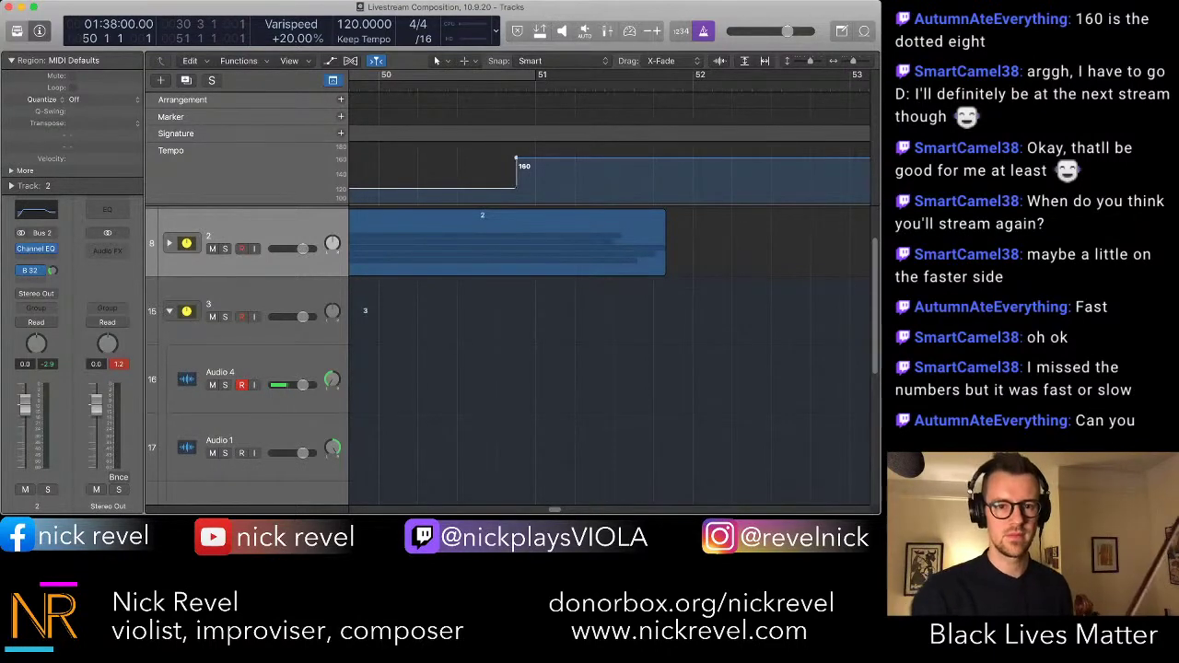
key(r)
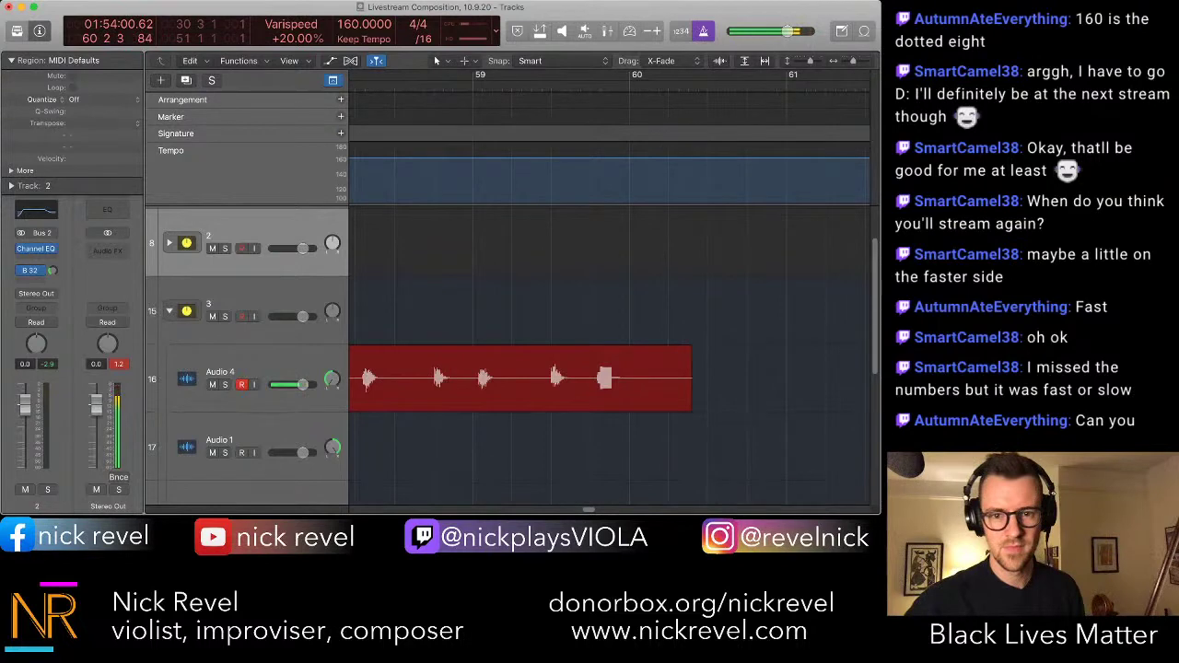
key(space)
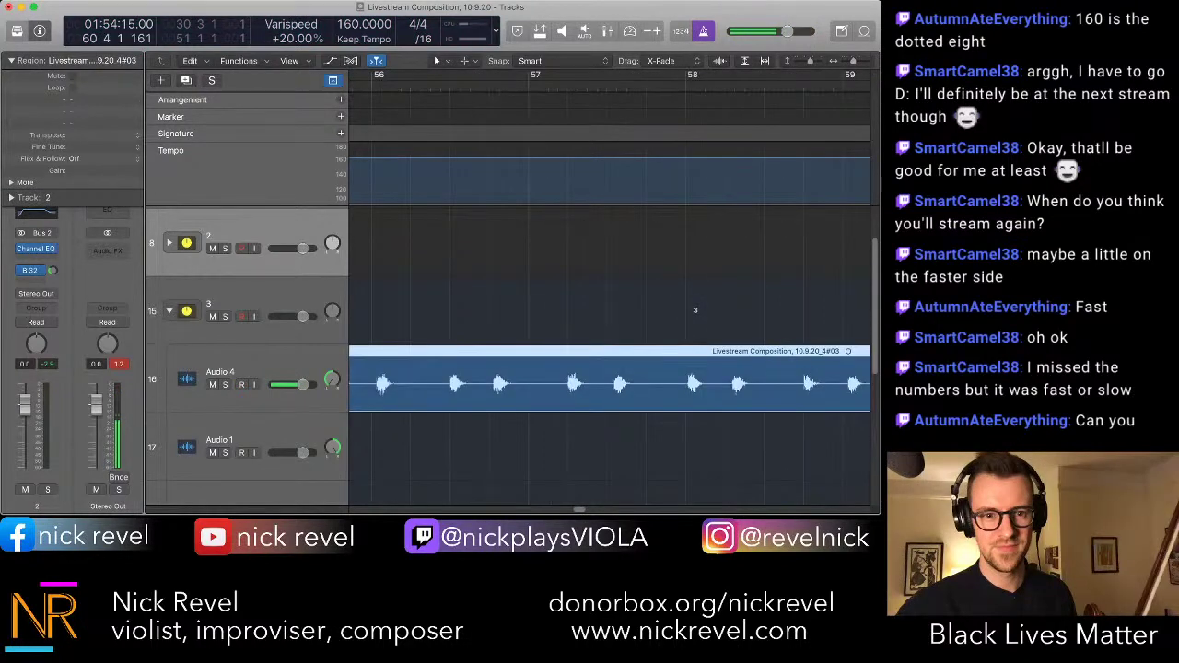
- Record a take on Audio 1 in stack 3, starting midway through bar 49 and stopping in bar 66
scroll(609, 356, left, 15)
scroll(609, 357, down, 2)
scroll(609, 357, right, 4)
scroll(609, 356, up, 1)
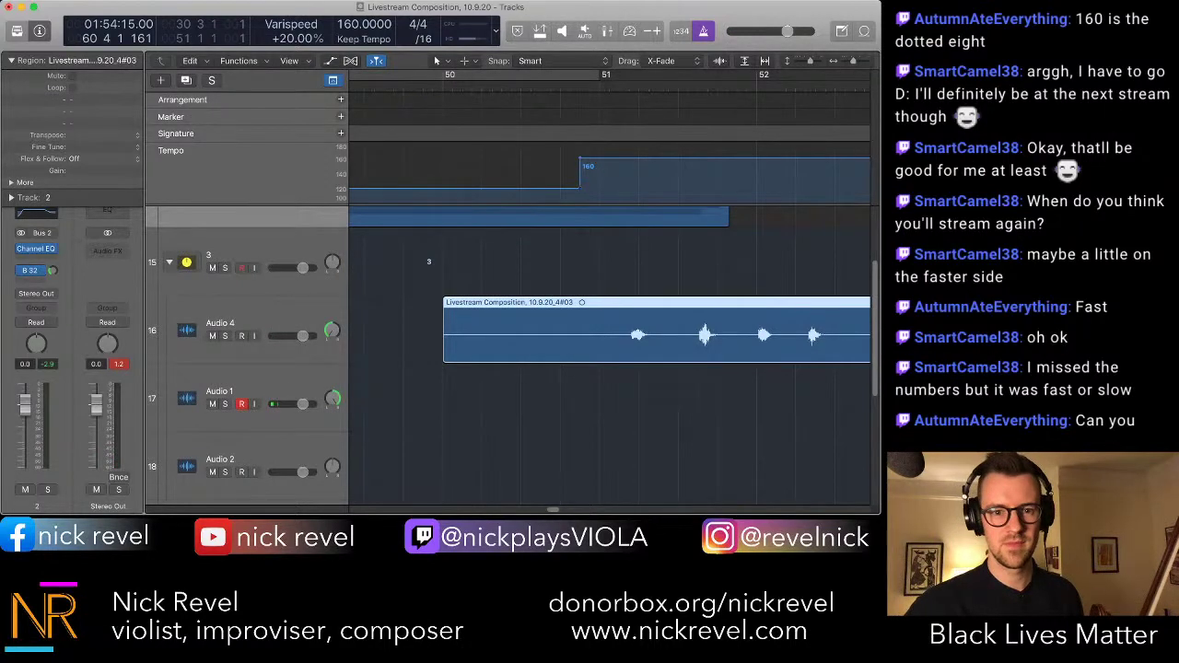
key(r)
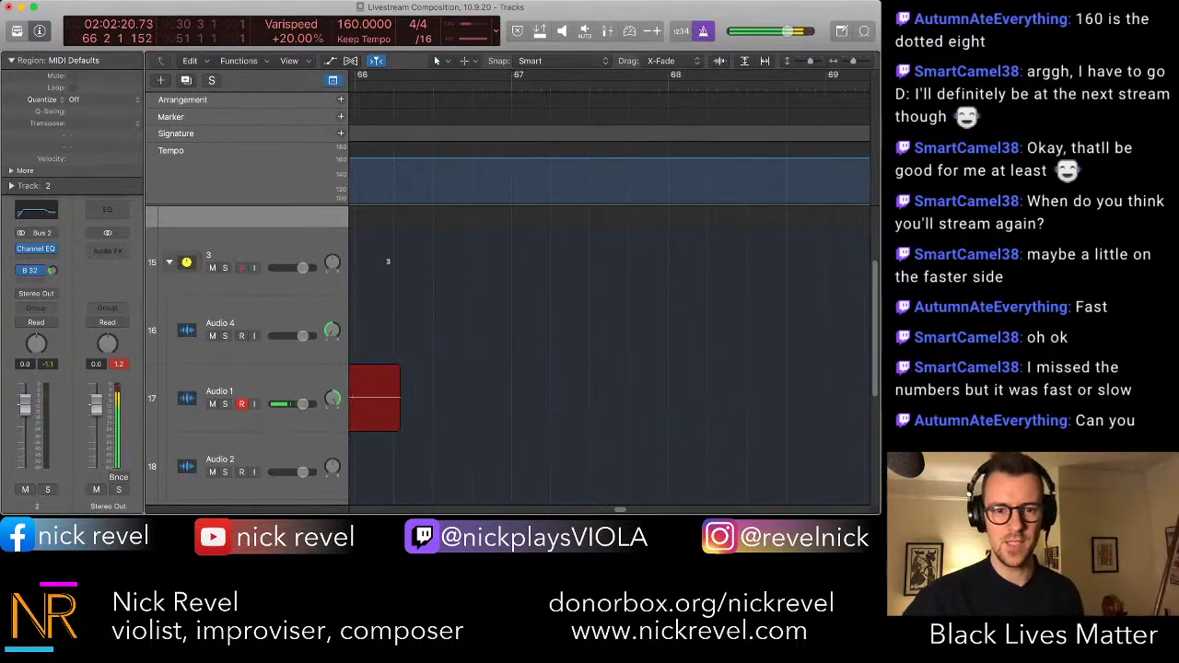
key(space)
- Record a take on Audio 2 in stack 3, starting midway through bar 49 and stopping in bar 74
scroll(608, 368, left, 10)
key(super+Left)
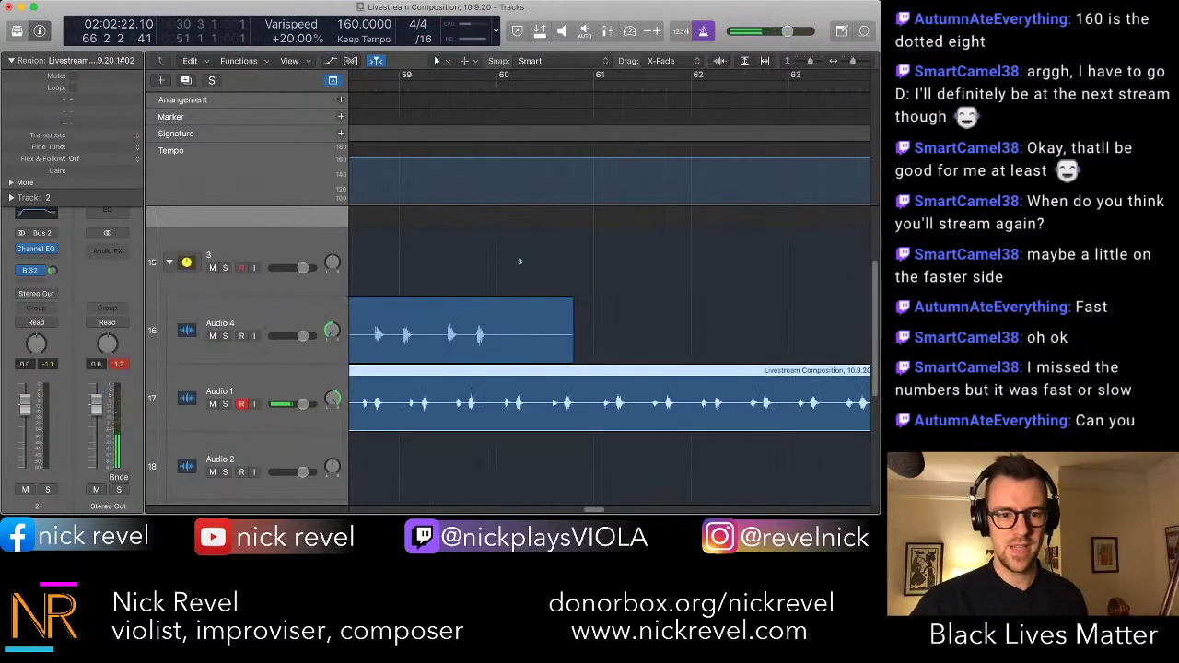
scroll(608, 350, left, 8)
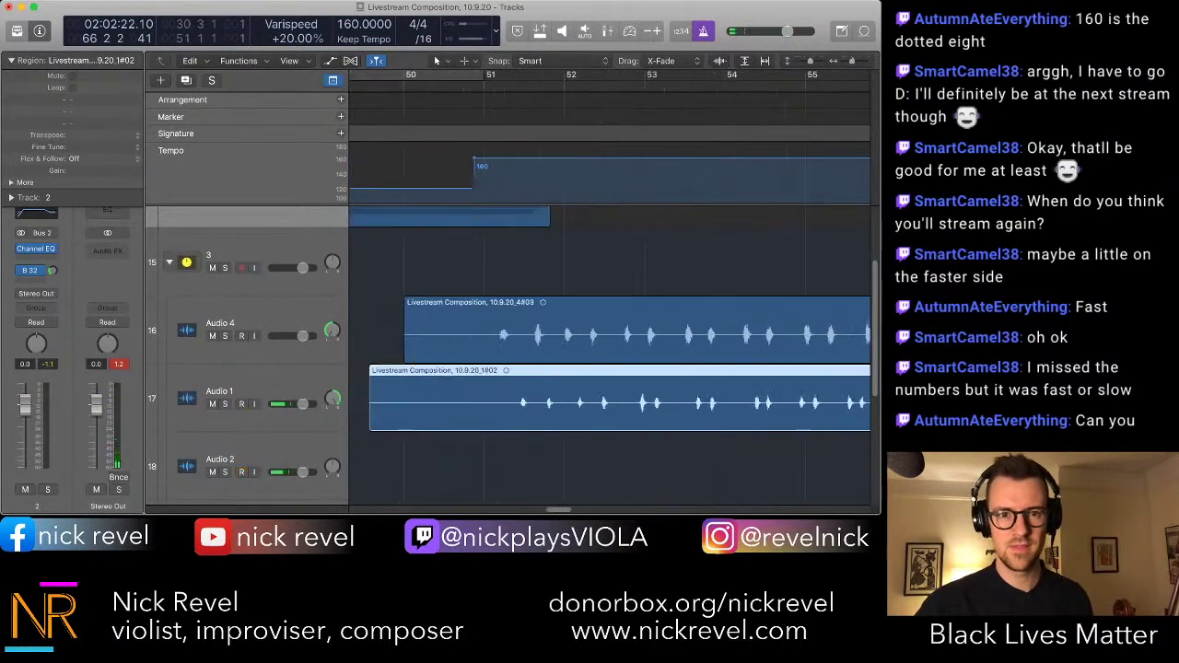
key(Return)
scroll(605, 260, left, 6)
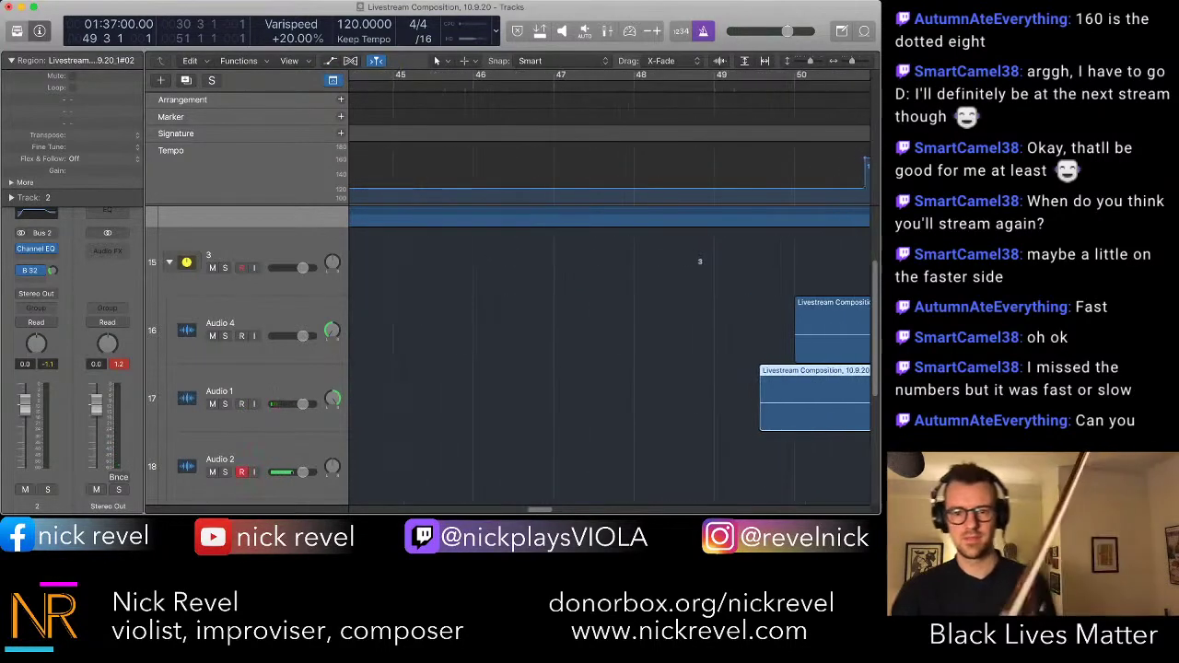
key(r)
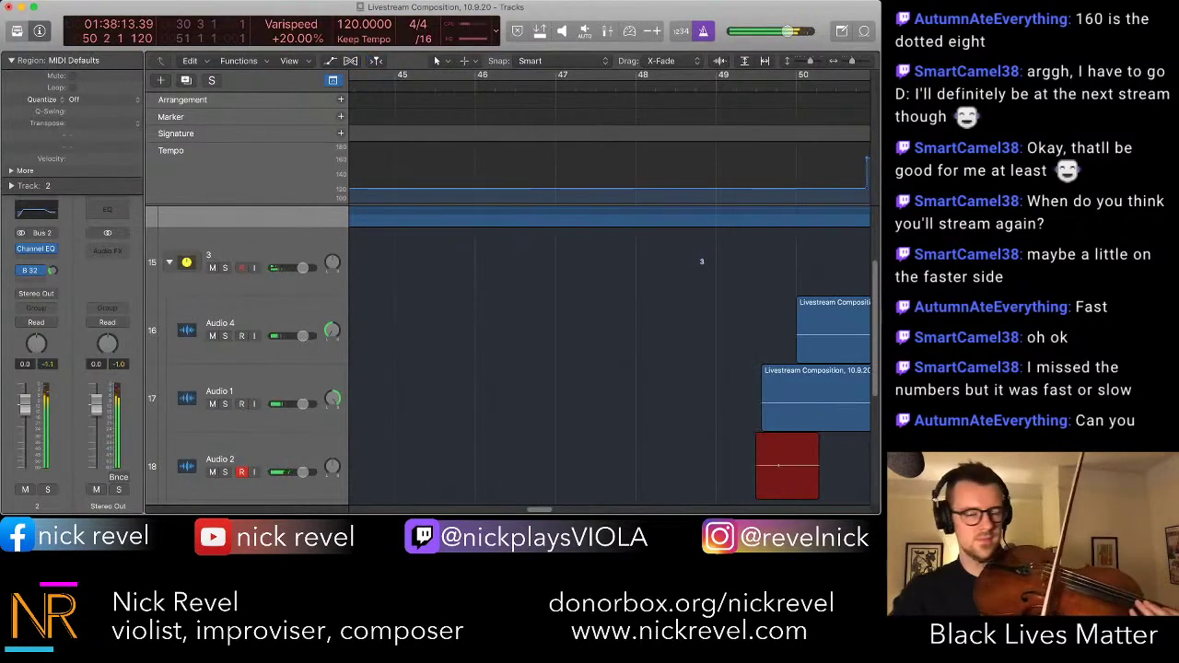
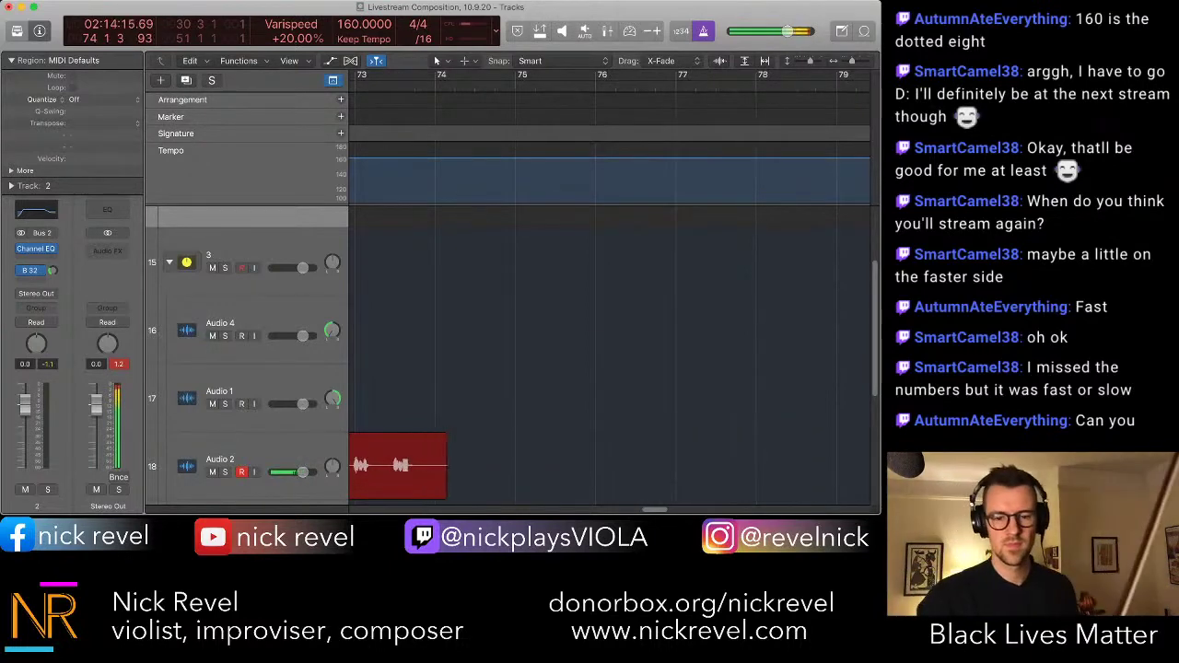
key(space)
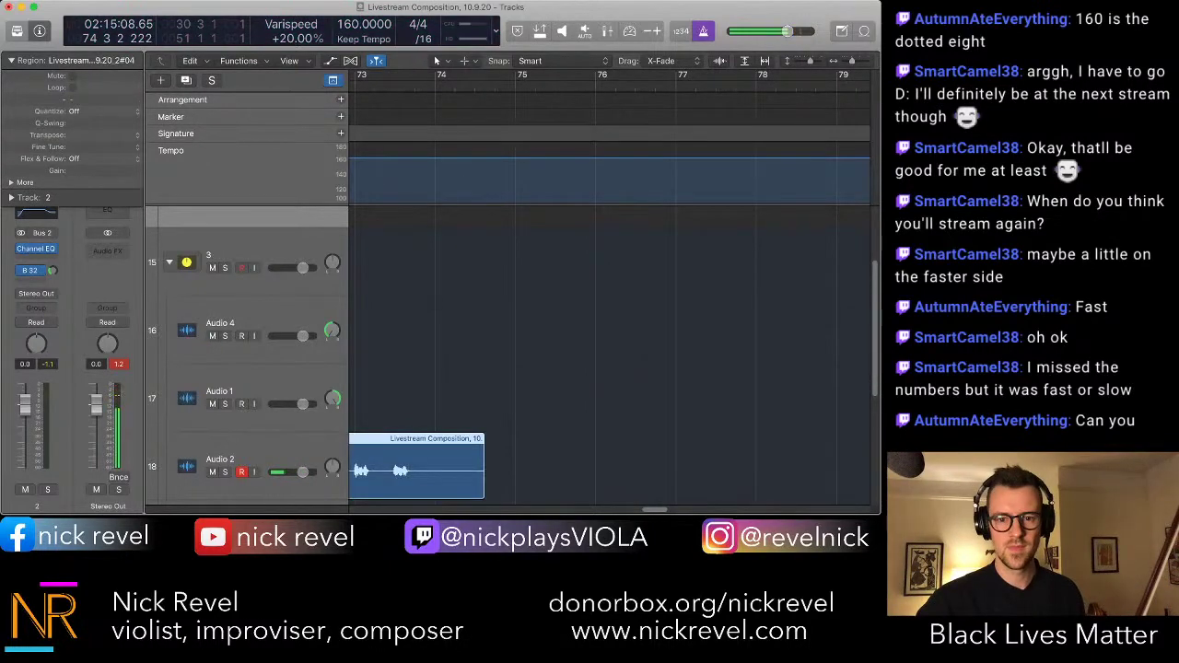
- Trim the end of the Audio 1 region in stack 3 to just past bar 65 and turn on Autopunch
scroll(607, 355, left, 13)
scroll(607, 355, down, 2)
scroll(608, 350, up, 1)
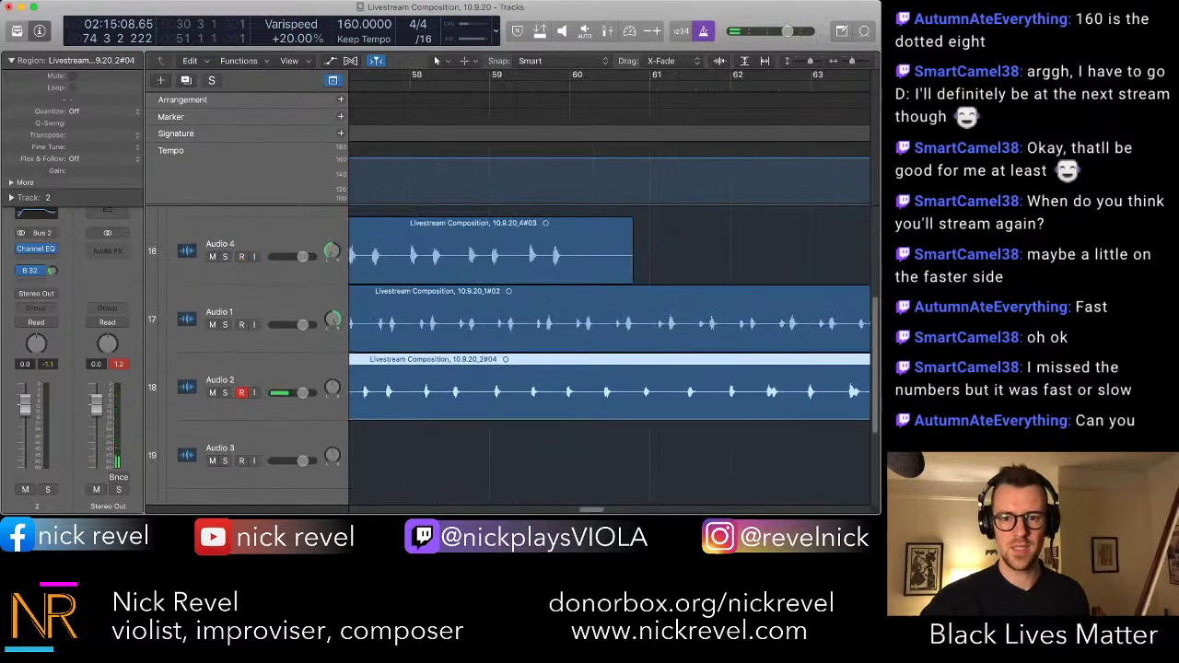
scroll(607, 350, right, 5)
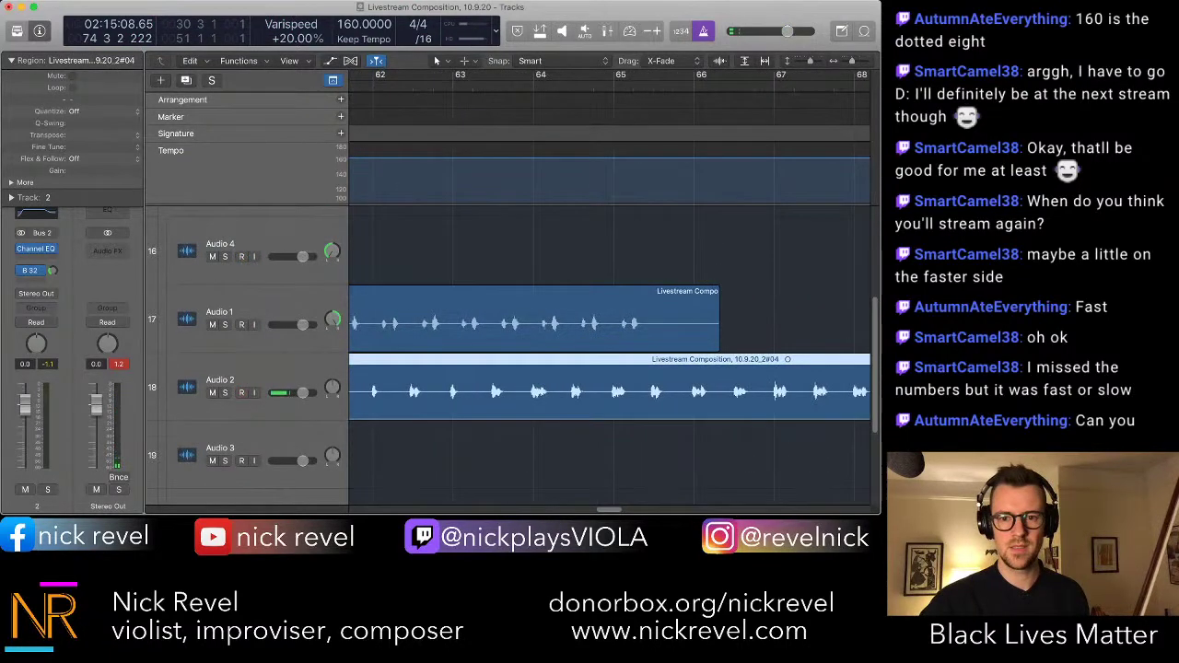
key(super+z)
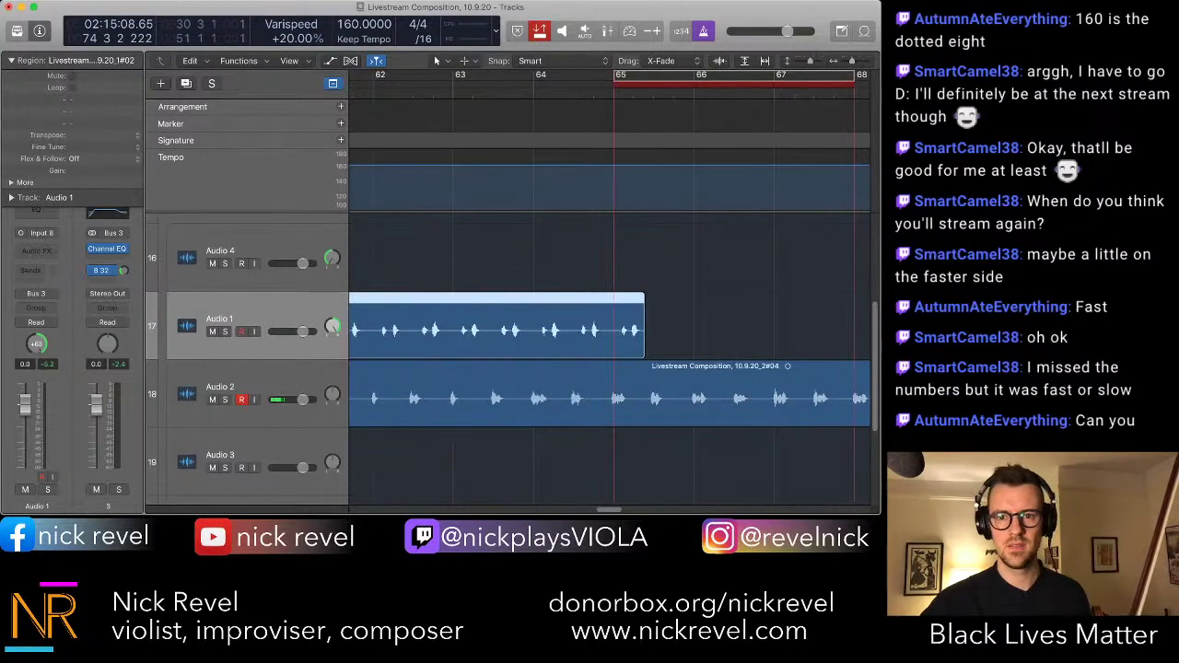
- Set the autopunch range from bar 65 to about bar 74, near the end of the Audio 2 take
drag(614, 75, 855, 76)
key(super+Left)
key(super+Left)
key(super+Left)
key(super+Left)
key(super+Left)
key(super+Left)
key(super+Left)
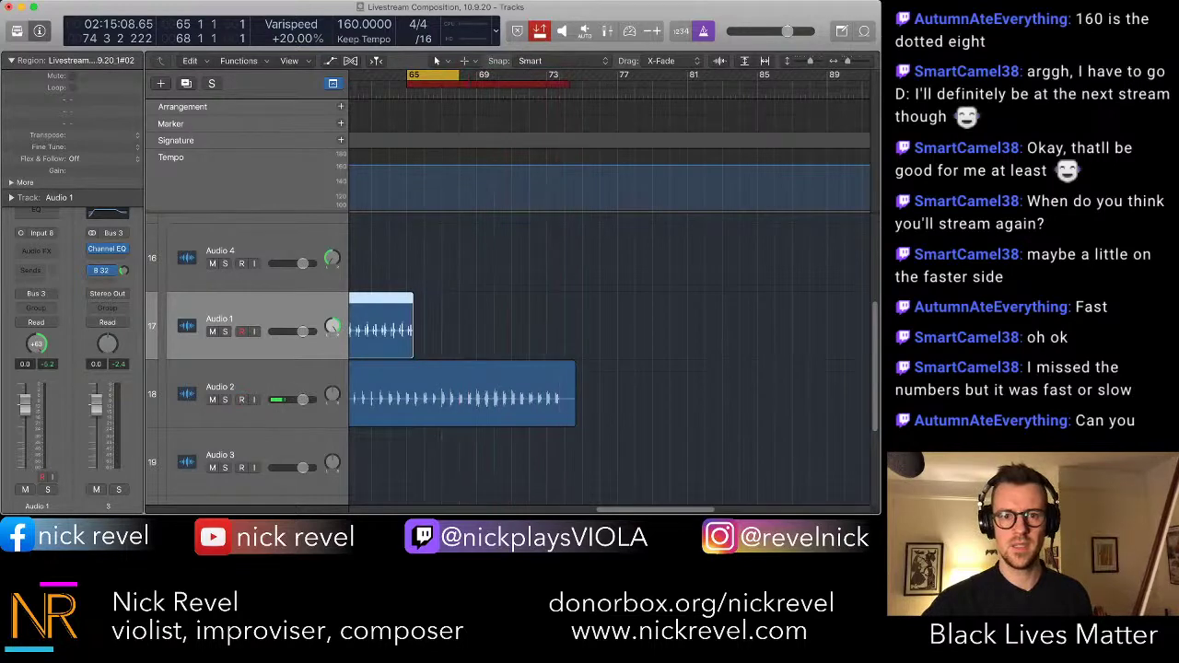
- Record a punch-in continuation on Audio 1 from bar 65, starting playback at bar 60 as lead-in
key(space)
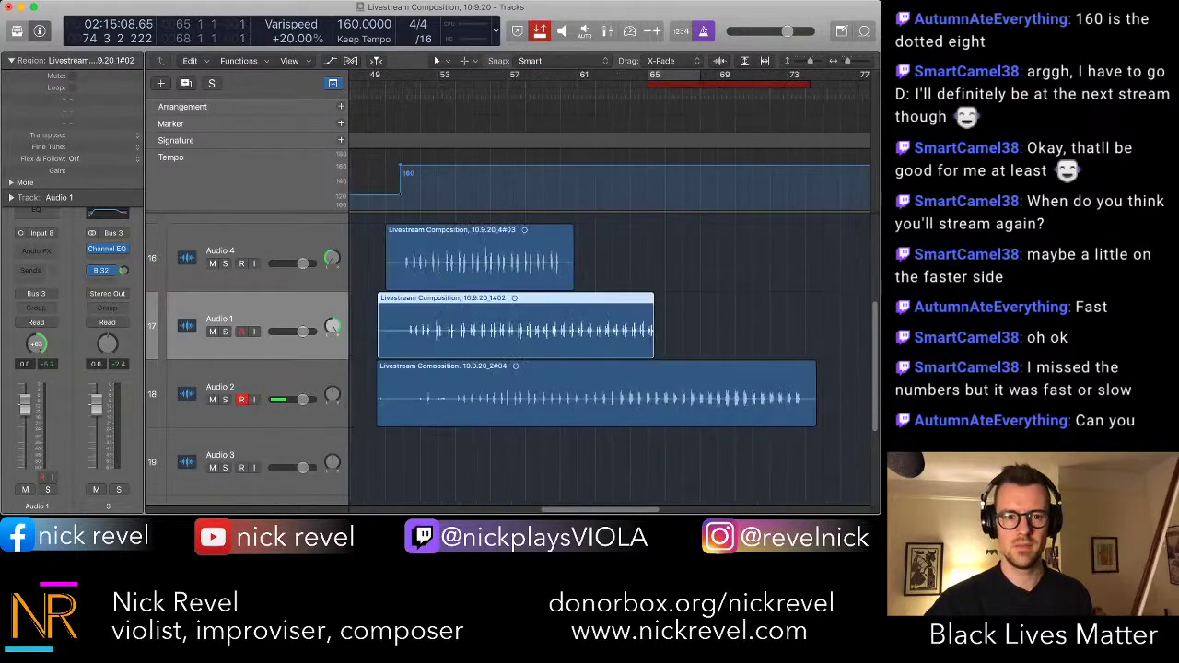
click(567, 84)
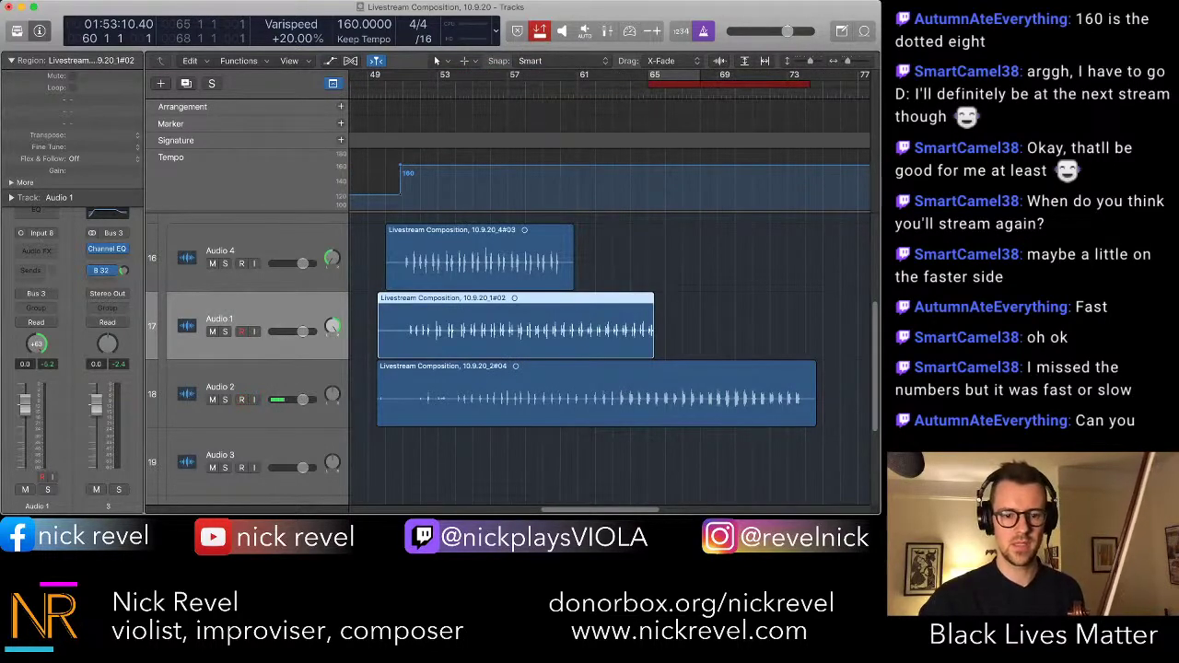
key(r)
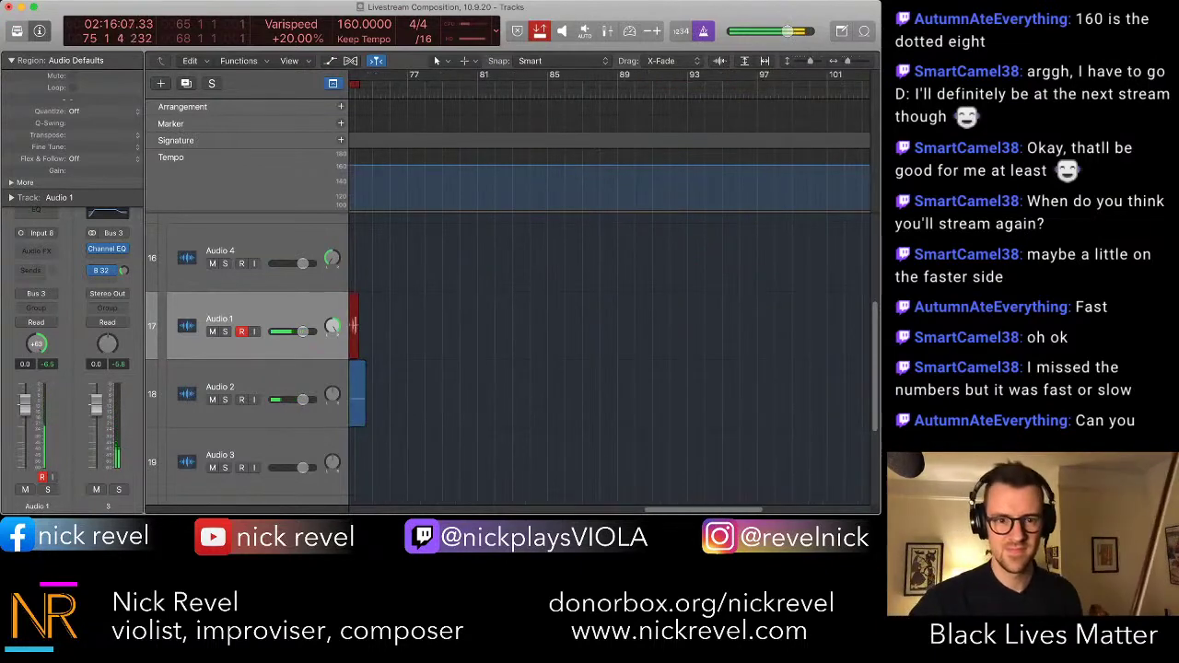
key(space)
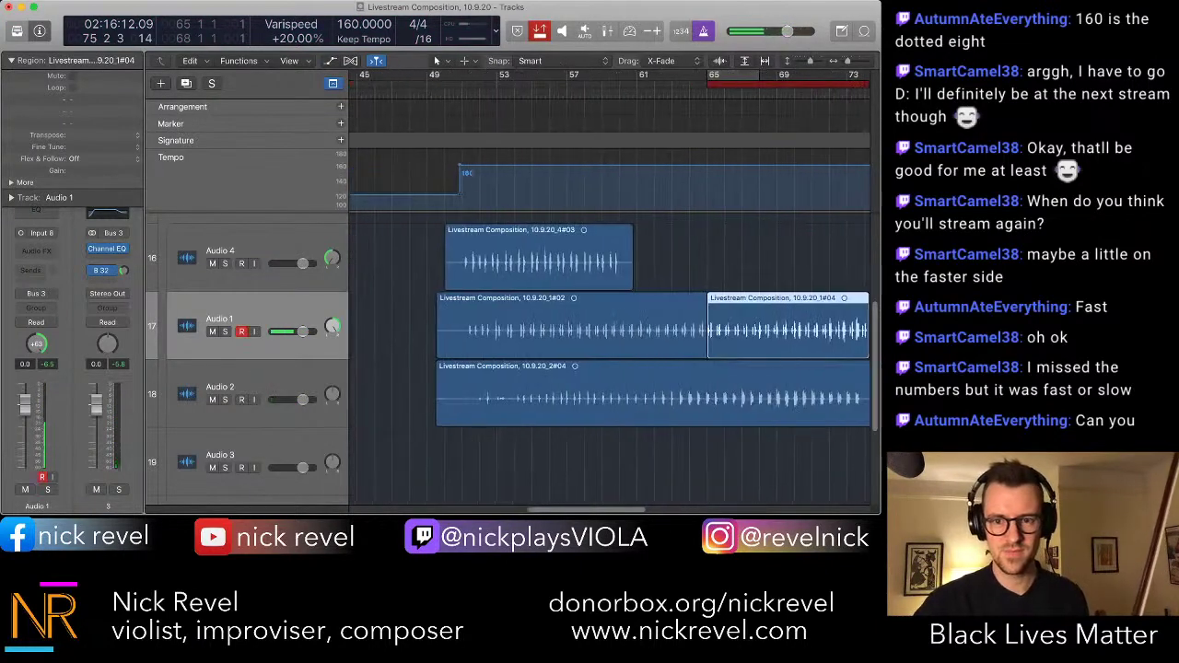
- Extend the end of the first Audio 1 region over the start of the punched-in region to crossfade them at bar 65
key(super+Right)
key(super+Right)
key(super+Right)
key(super+Right)
key(super+Right)
key(super+Right)
mouse_move(706, 348)
mouse_down()
mouse_move(751, 348)
mouse_move(715, 348)
mouse_up()
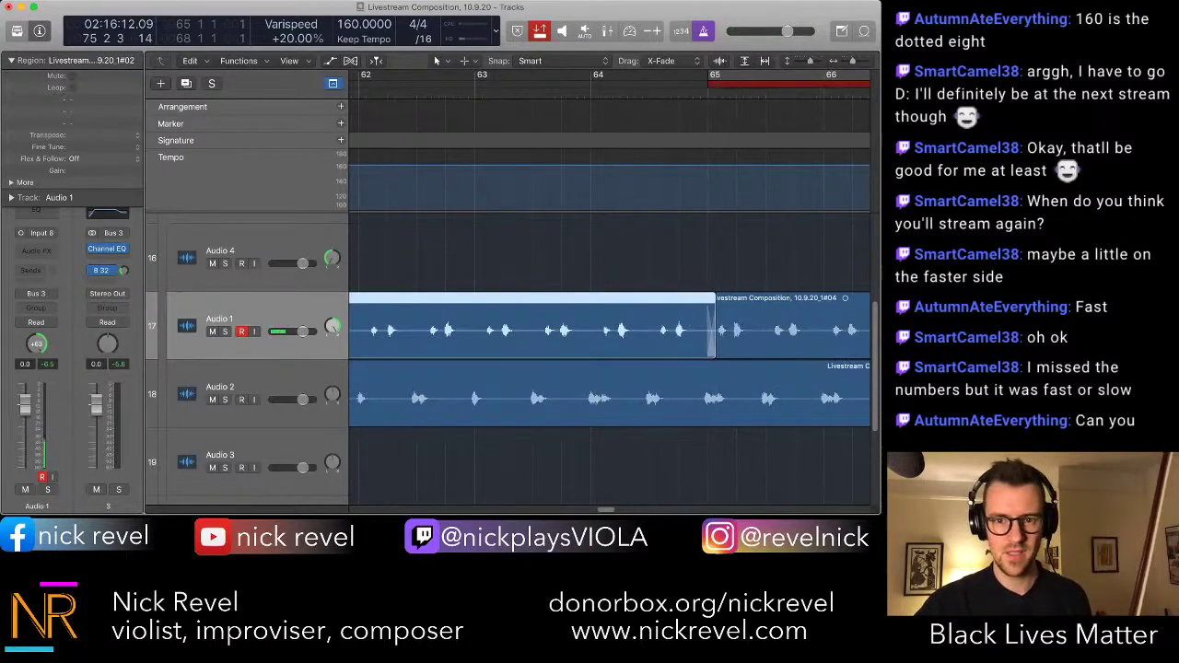
- Solo the Audio 4 take in stack 3 and listen to its rhythm on its own from just before bar 58
scroll(716, 348, left, 7)
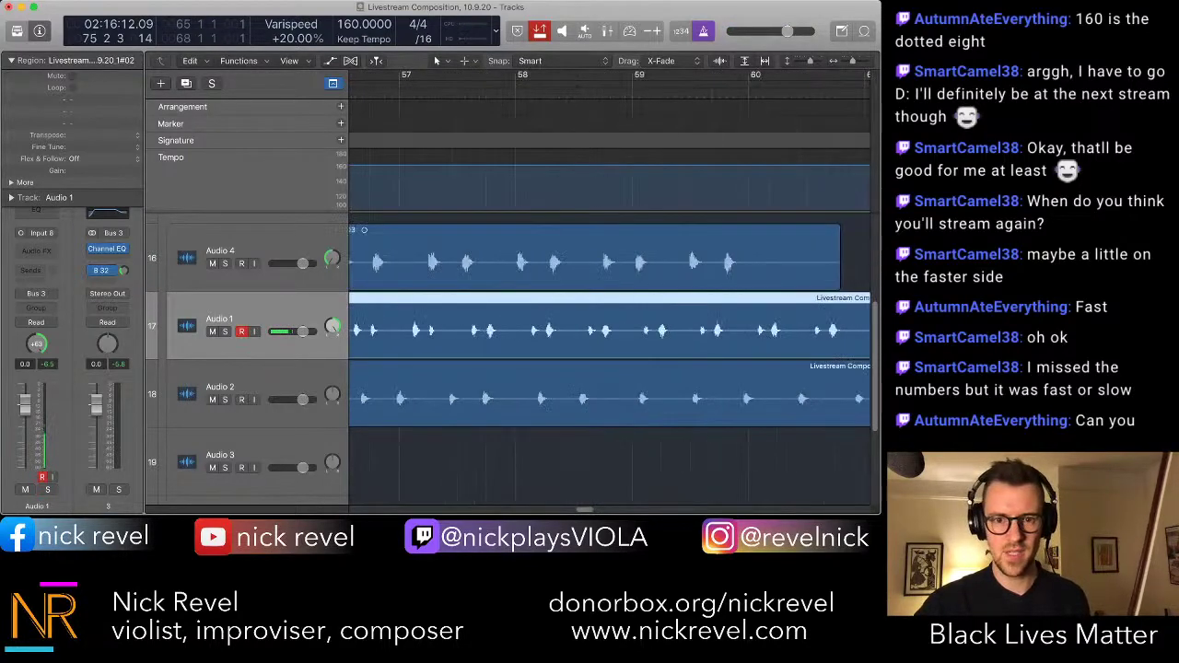
super+click(508, 265)
key(s)
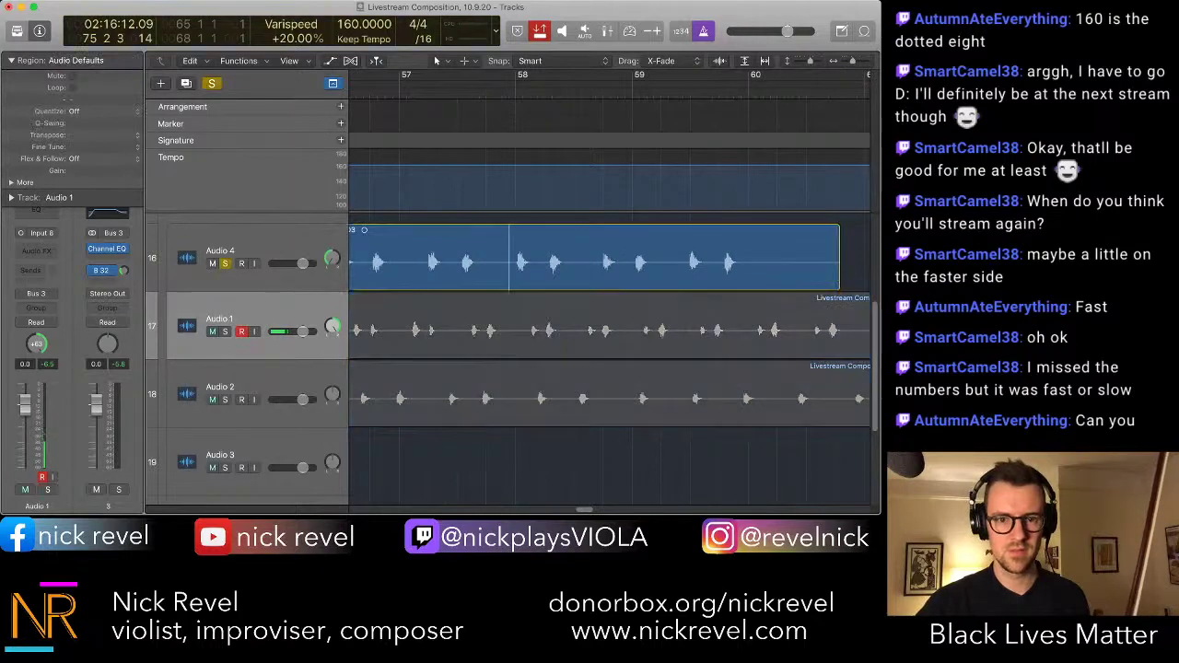
key(space)
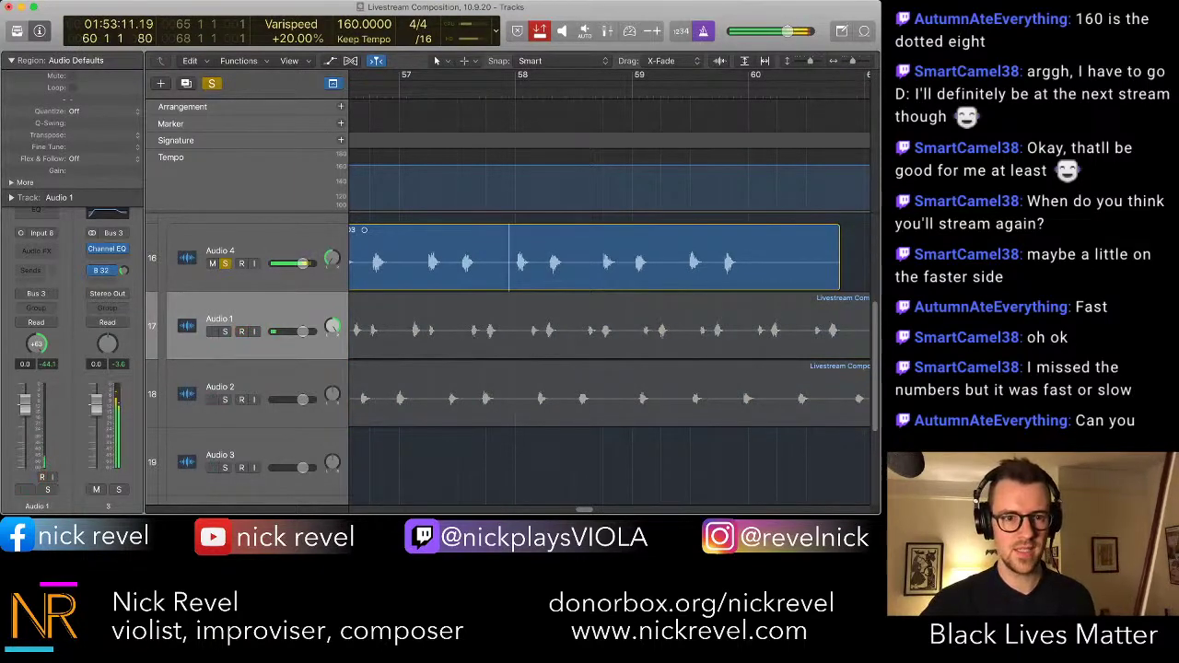
key(s)
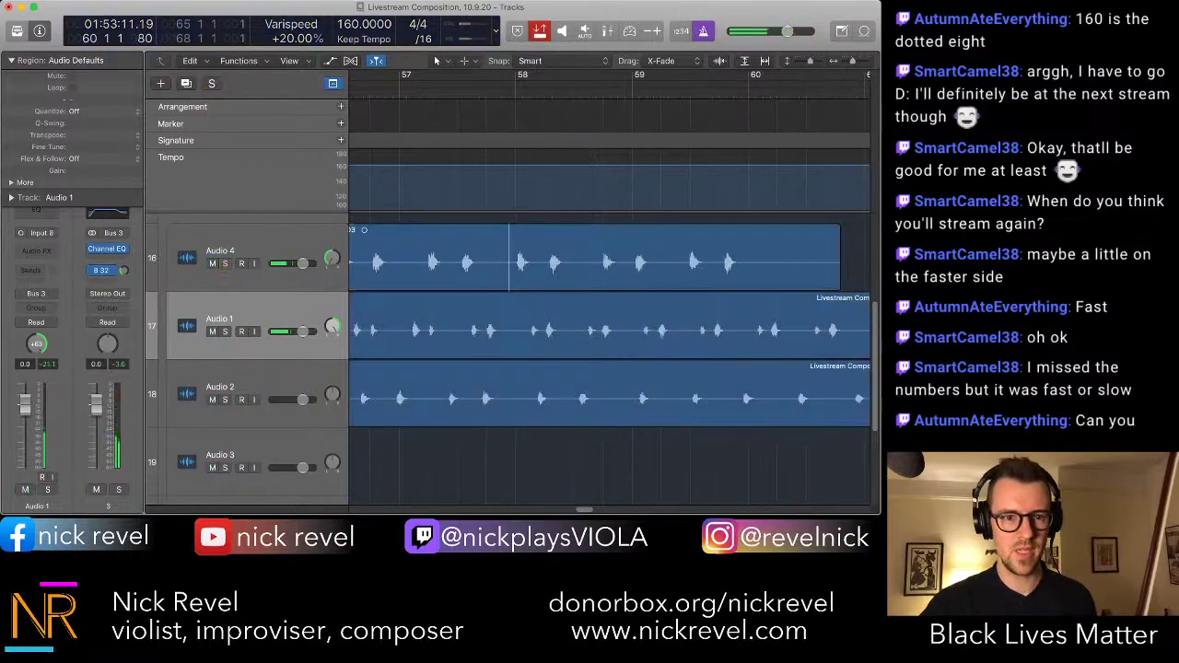
key(s)
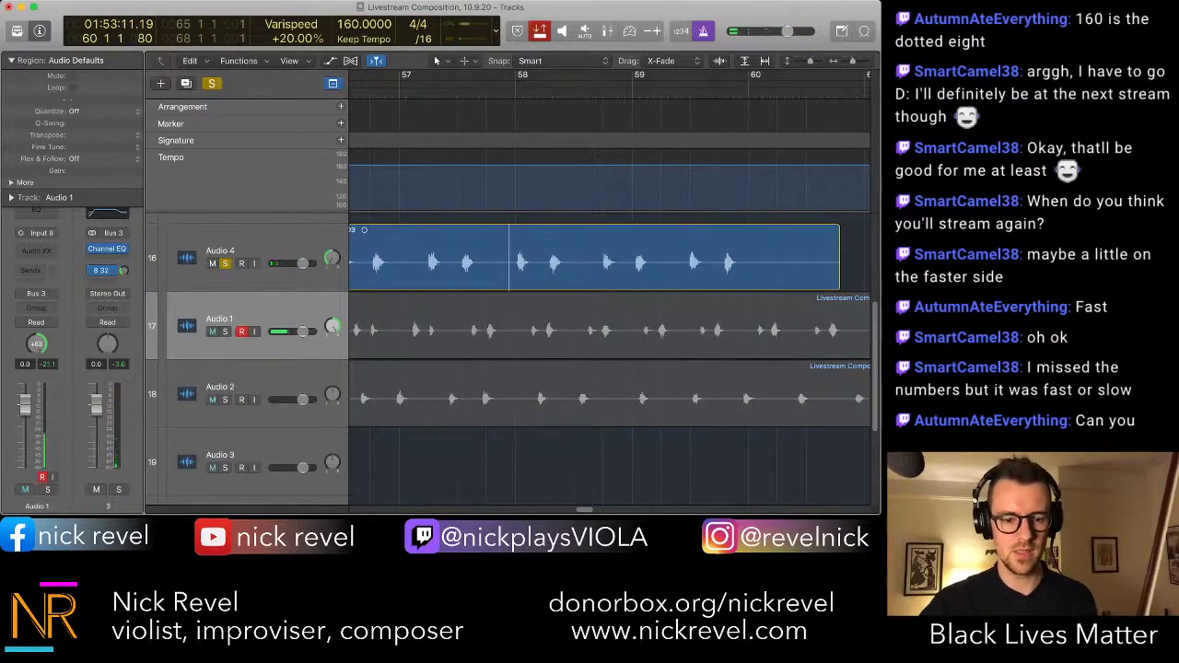
scroll(515, 350, down, 1)
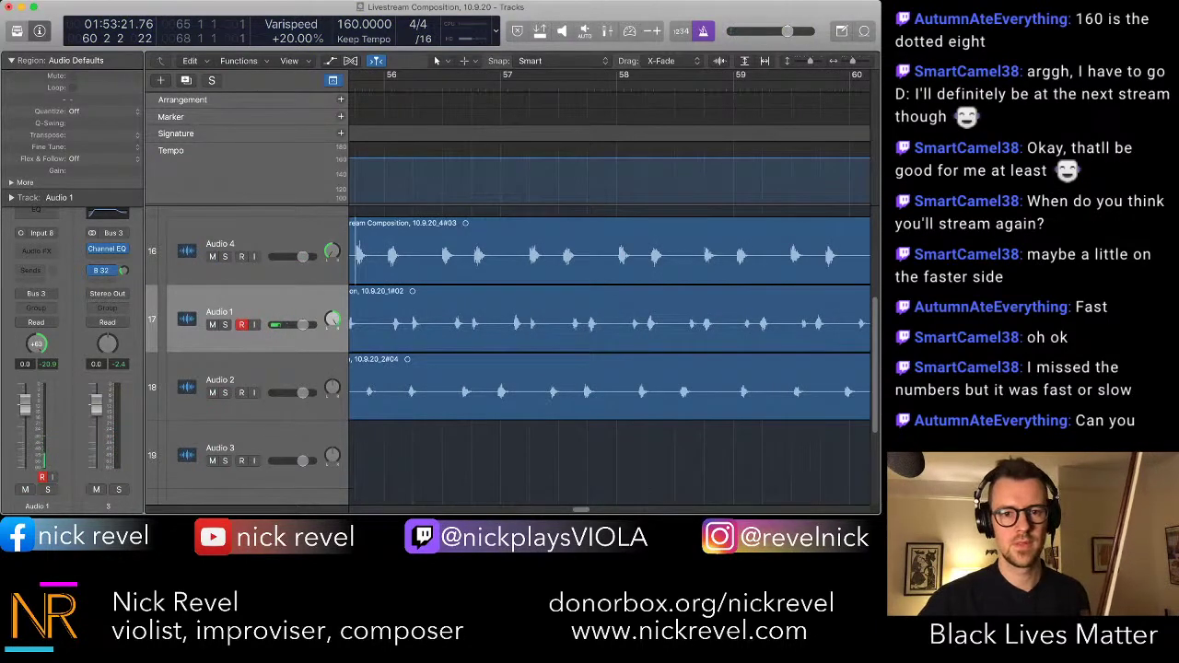
- Record a new viola take on Audio 3 in stack 3, from bar 50 to just past bar 75
scroll(724, 317, left, 8)
scroll(724, 317, down, 5)
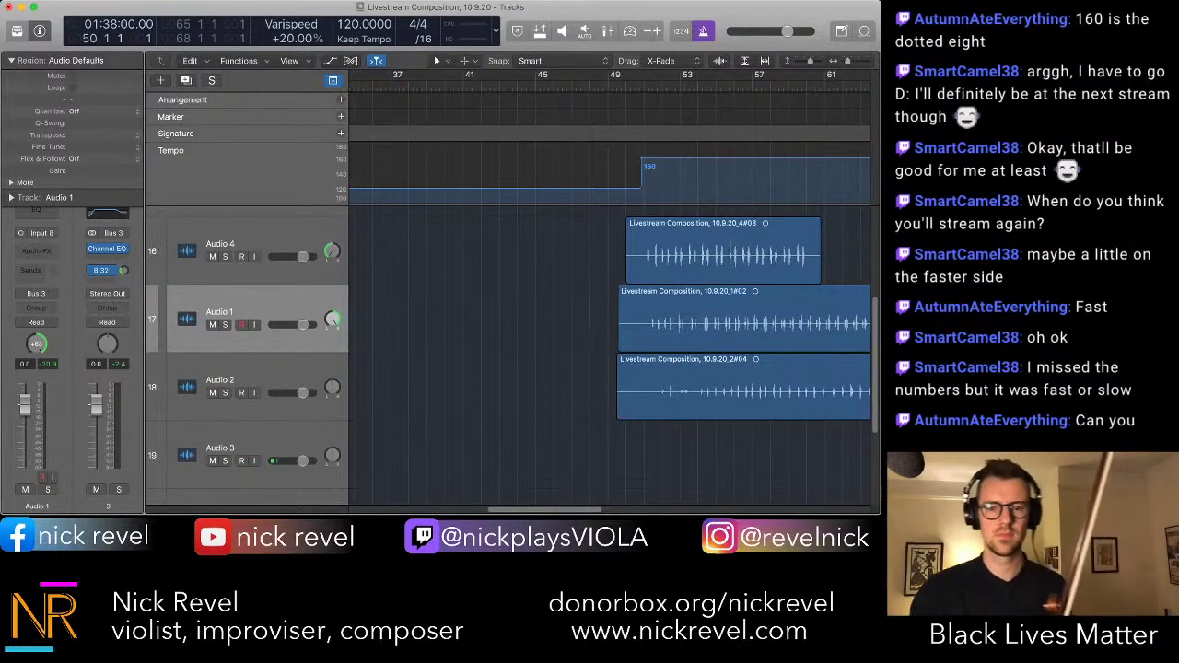
key(r)
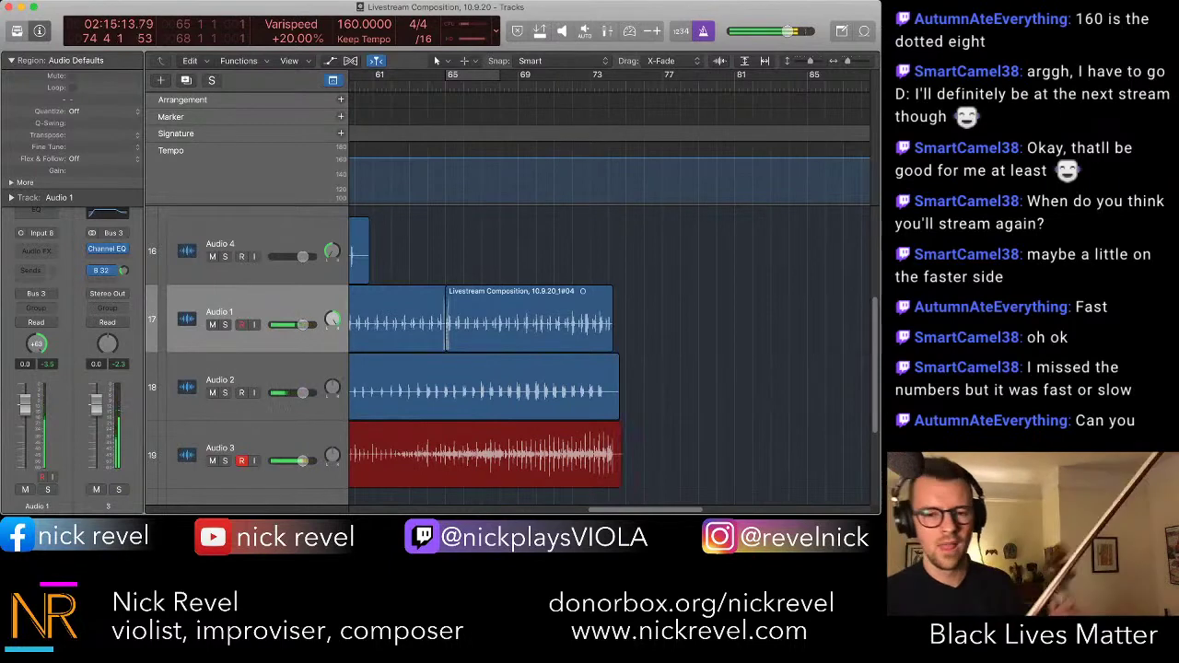
key(space)
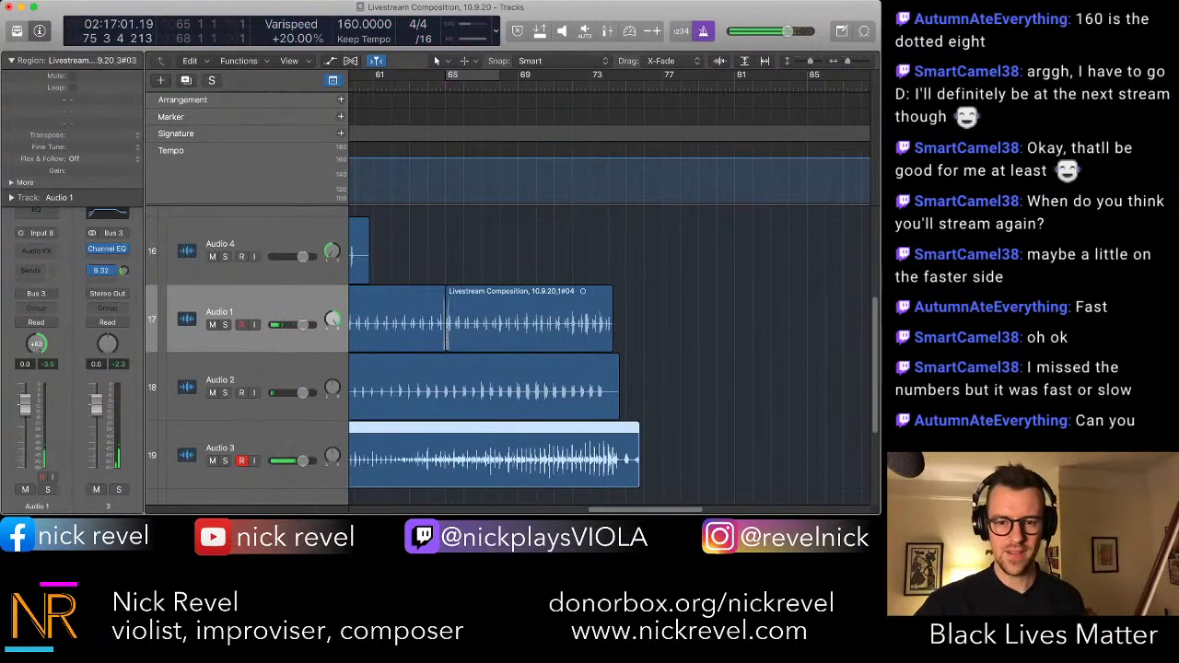
- Set the gain of the newly recorded Audio 3 region to -5.0 dB
scroll(608, 355, left, 5)
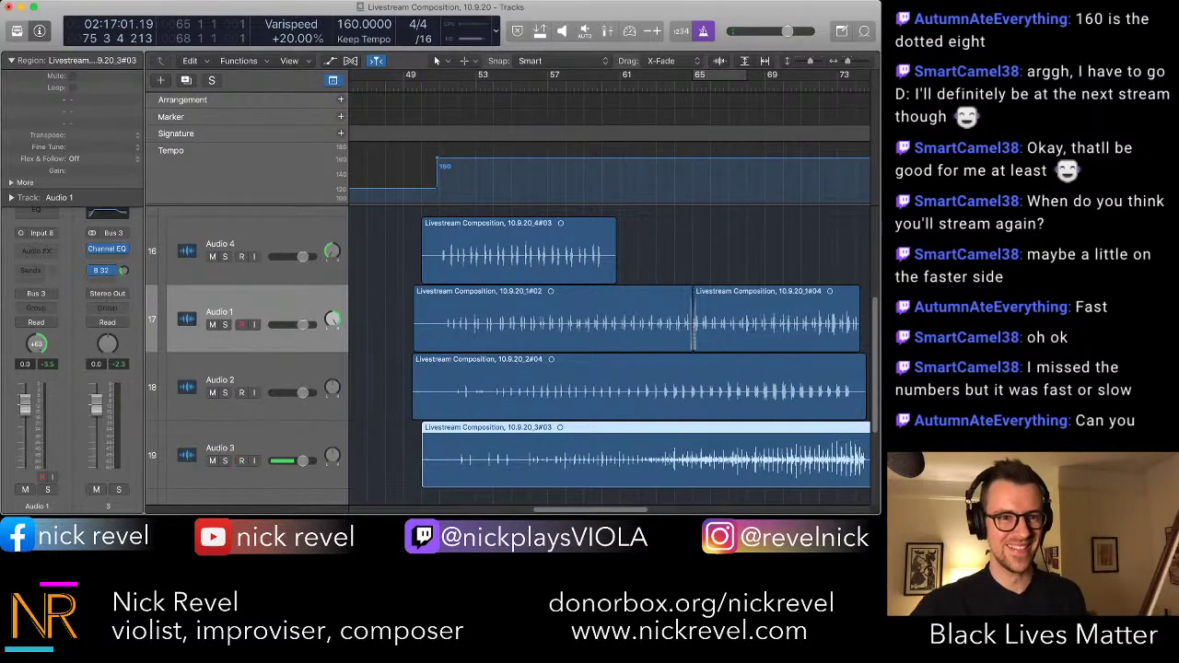
double_click(103, 170)
text(-3.)
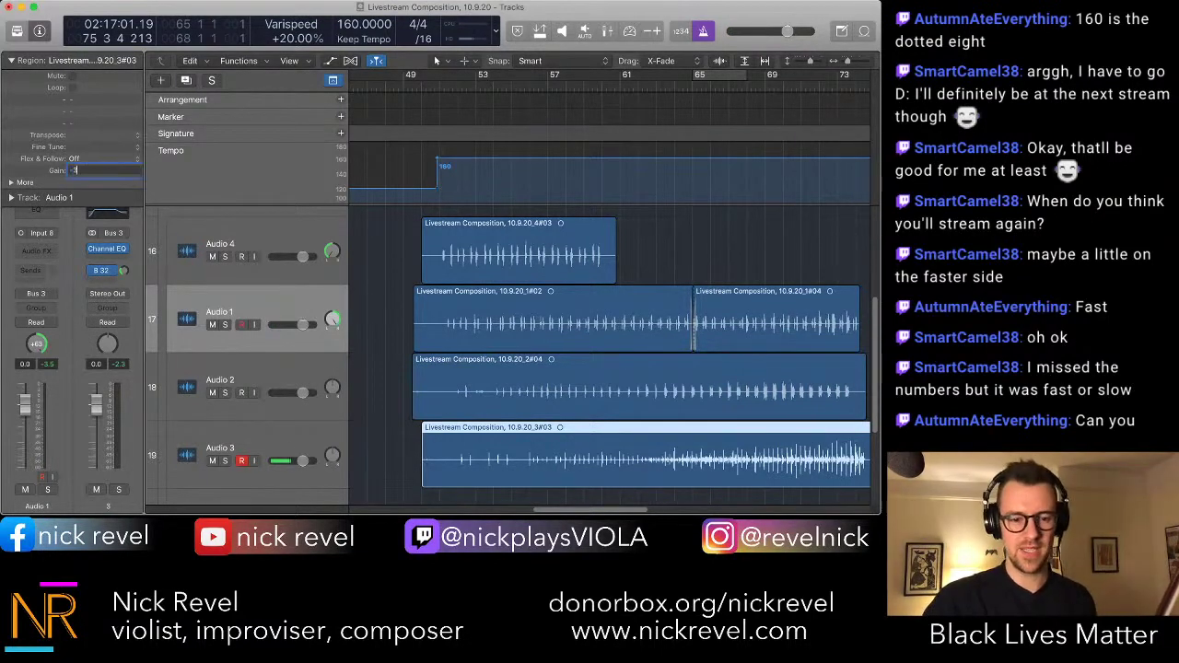
text(5)
key(Return)
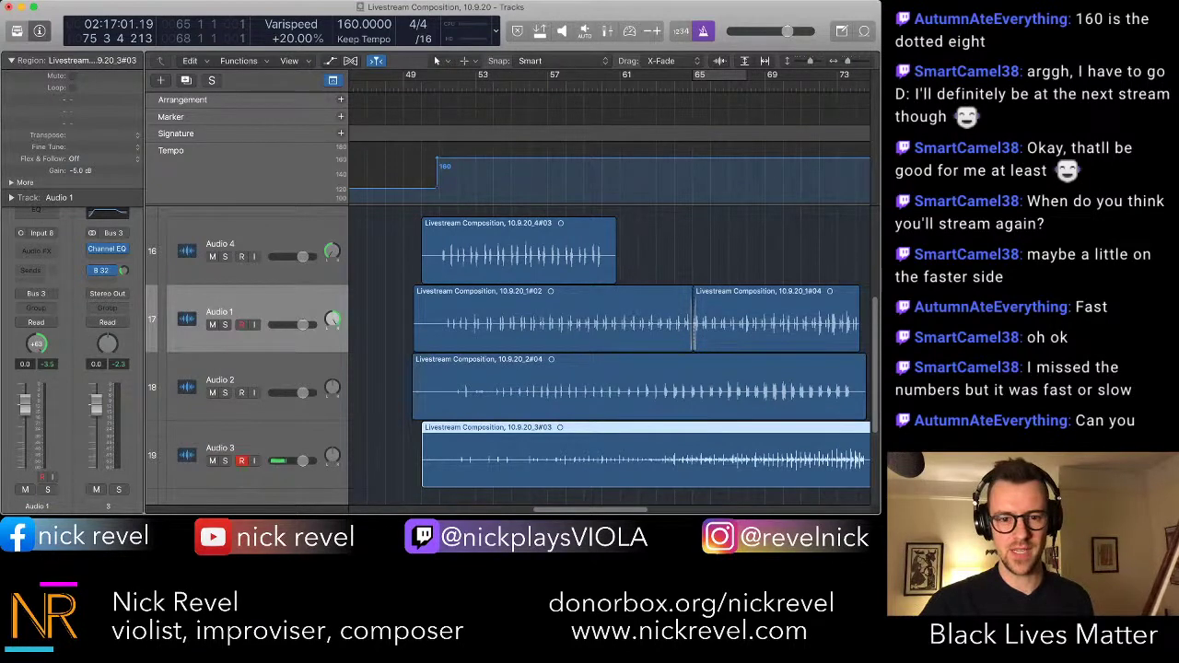
- Trim the starts of the Audio 1 and Audio 4 regions to about bar 51, Audio 2 to about bar 54, and Audio 3 to just before bar 52
drag(493, 392, 403, 391)
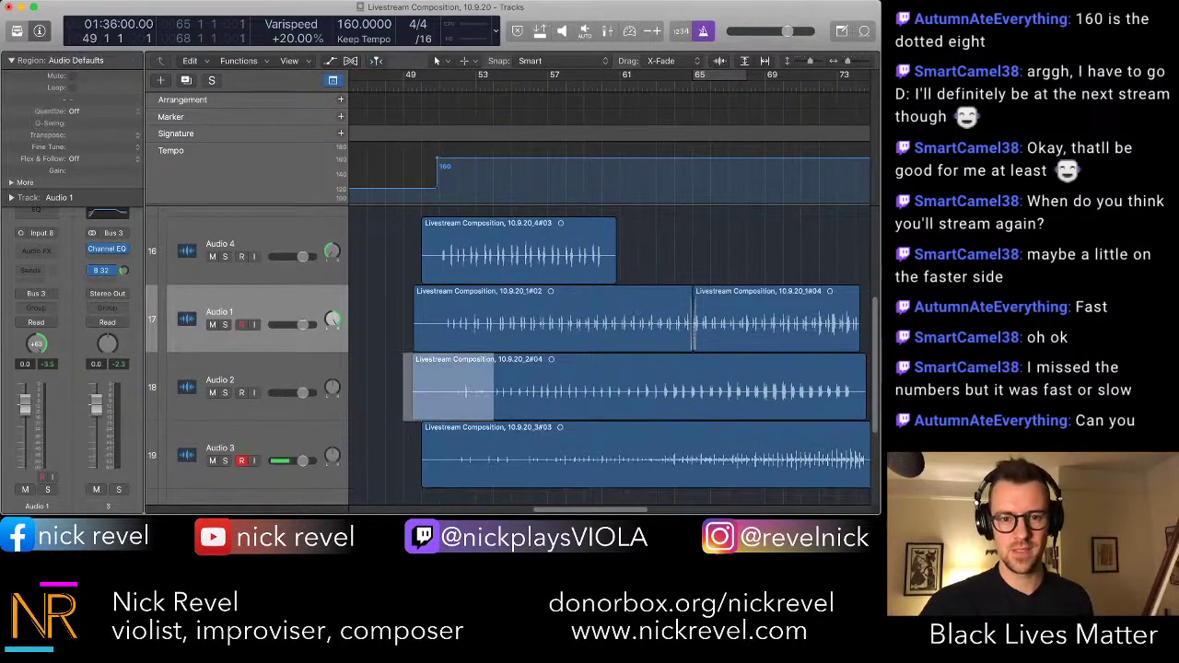
key(Delete)
drag(413, 331, 442, 332)
drag(422, 249, 440, 249)
drag(423, 455, 453, 456)
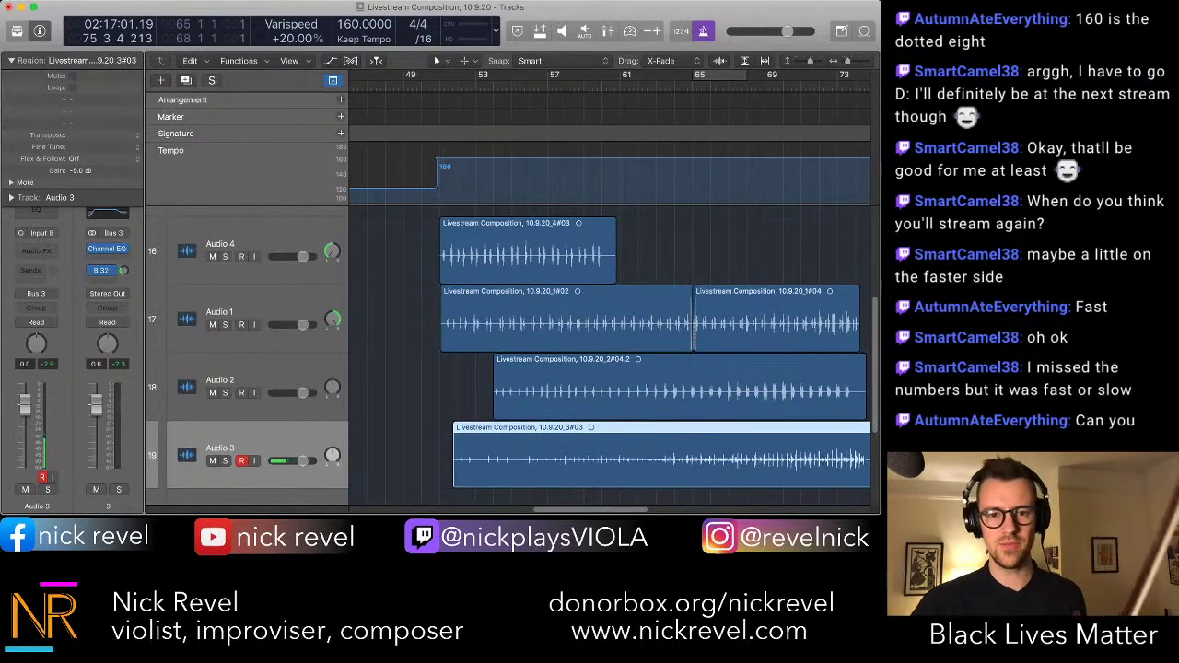
key(alt+shift+d)
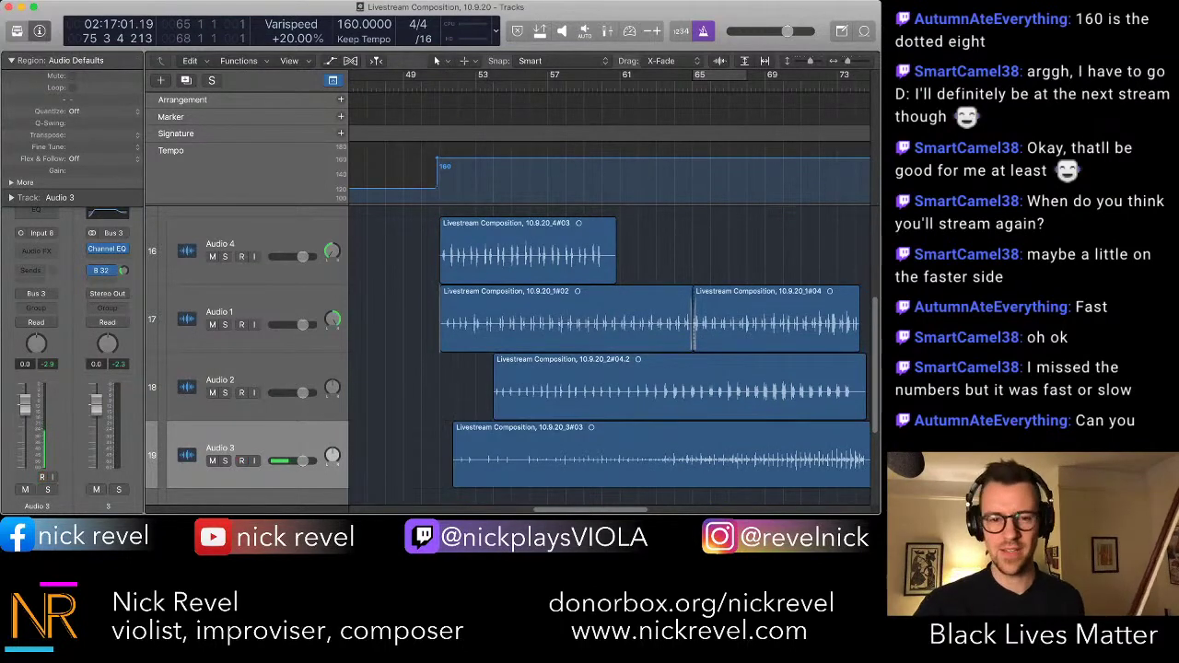
- Trim the start of the Audio 3 region further to about bar 55 during playback and listen on to about bar 69
key(space)
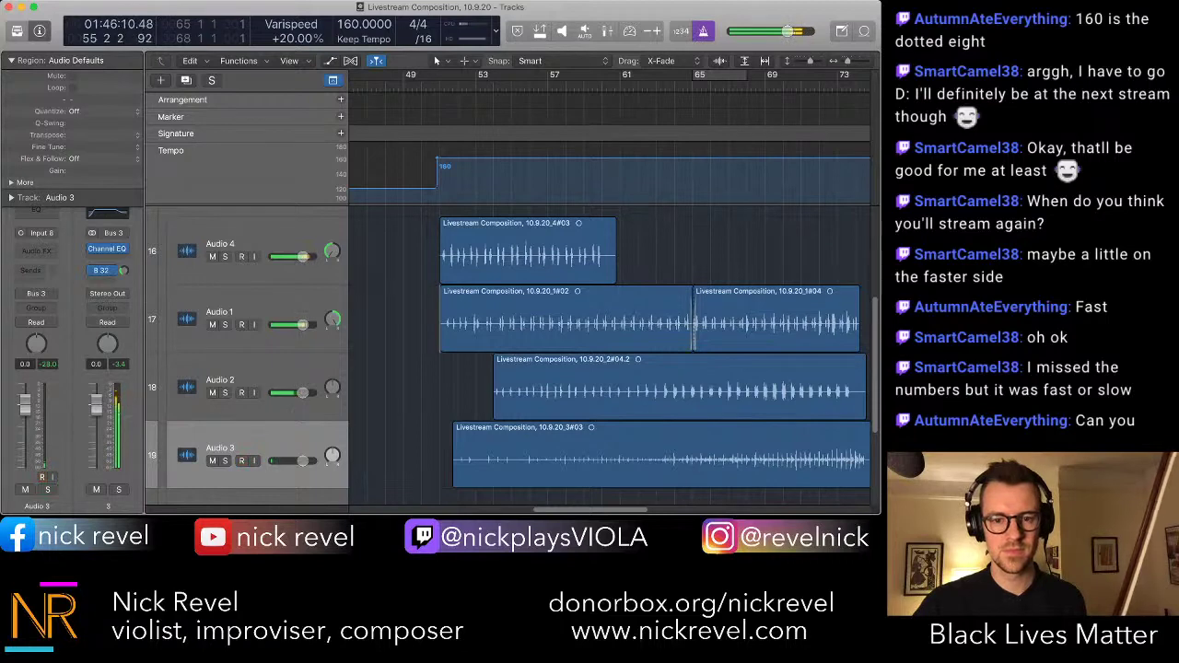
drag(454, 479, 512, 456)
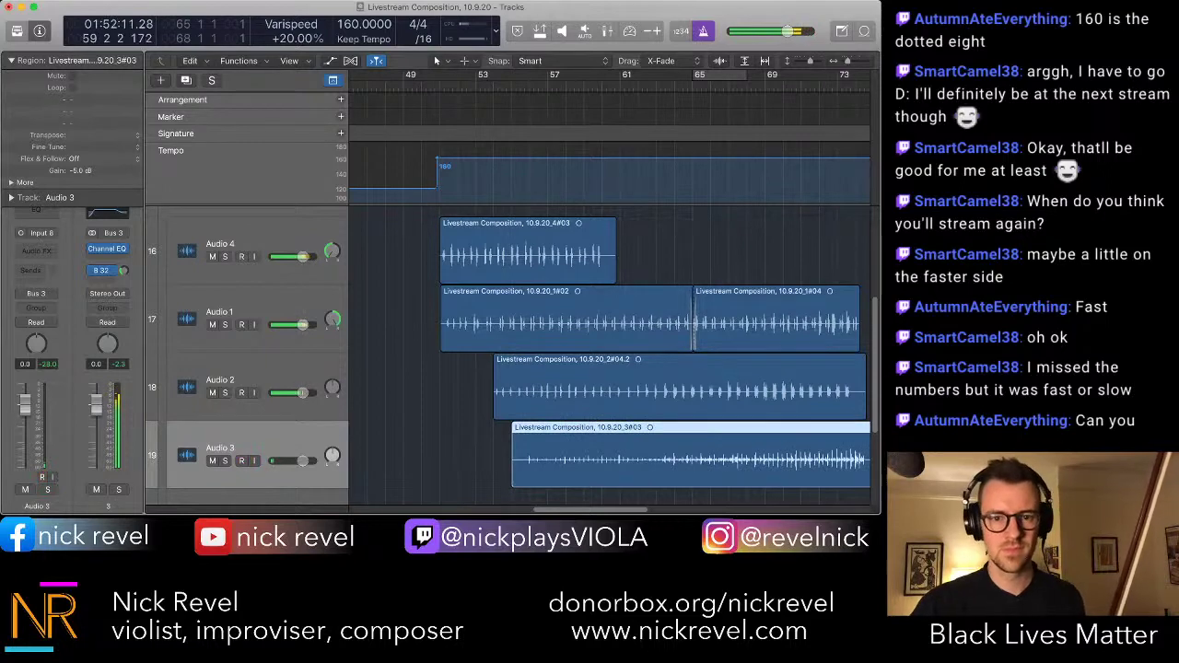
click(475, 456)
scroll(608, 350, down, 5)
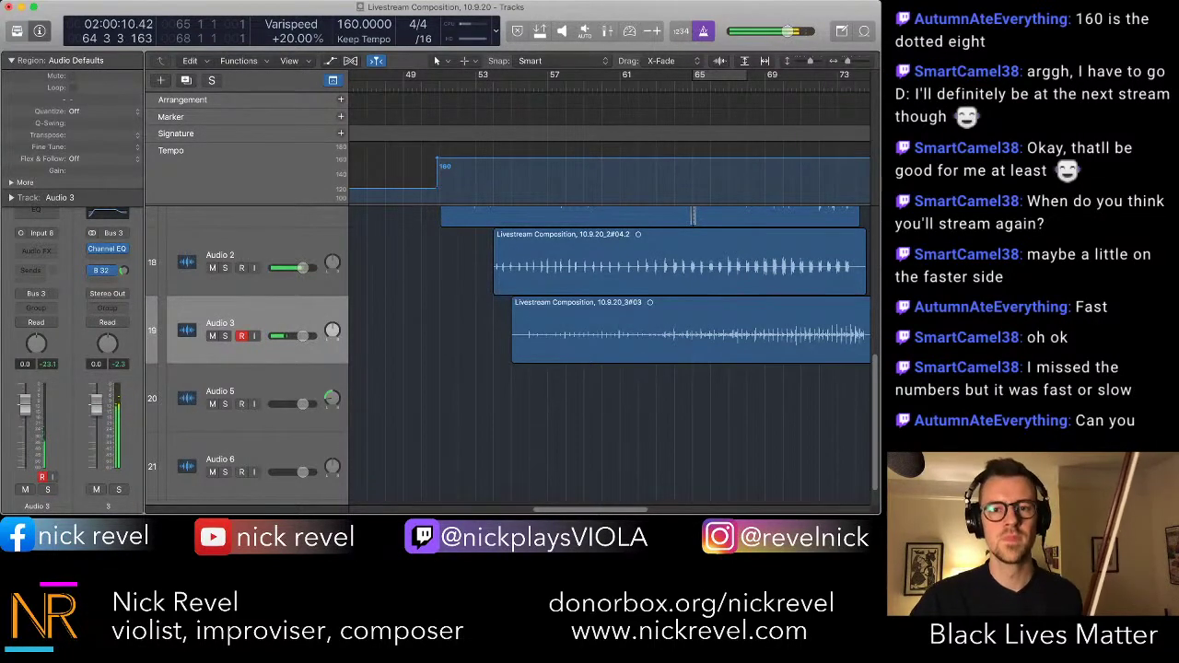
key(ctrl+r)
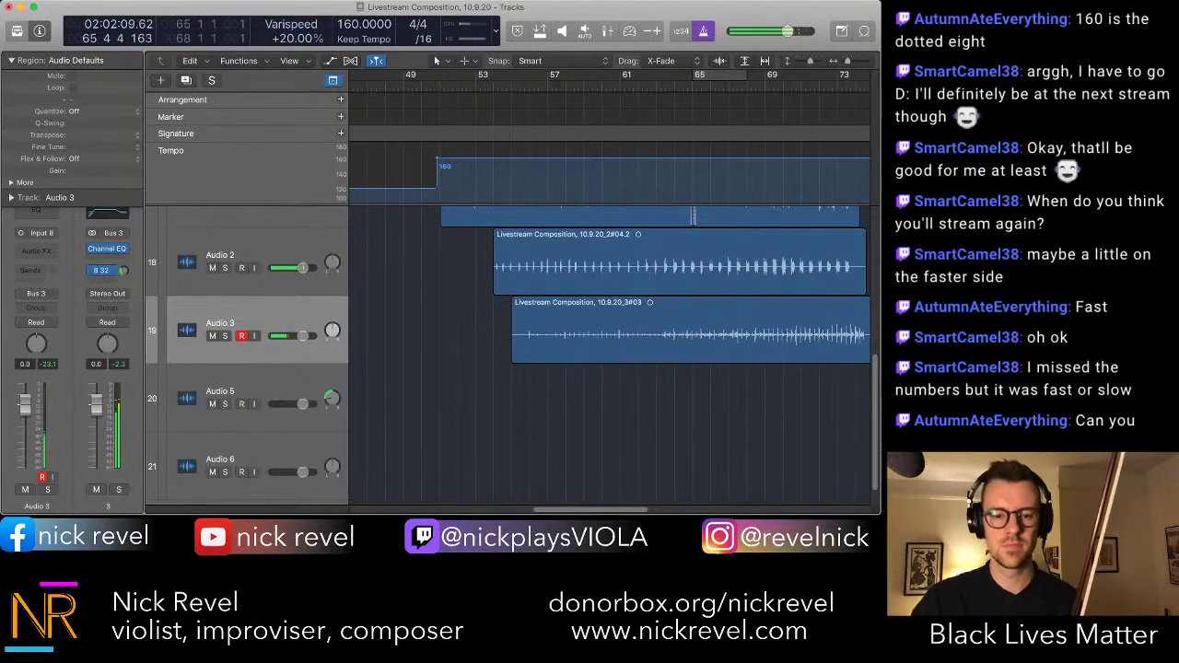
key(alt+r)
key(alt+r)
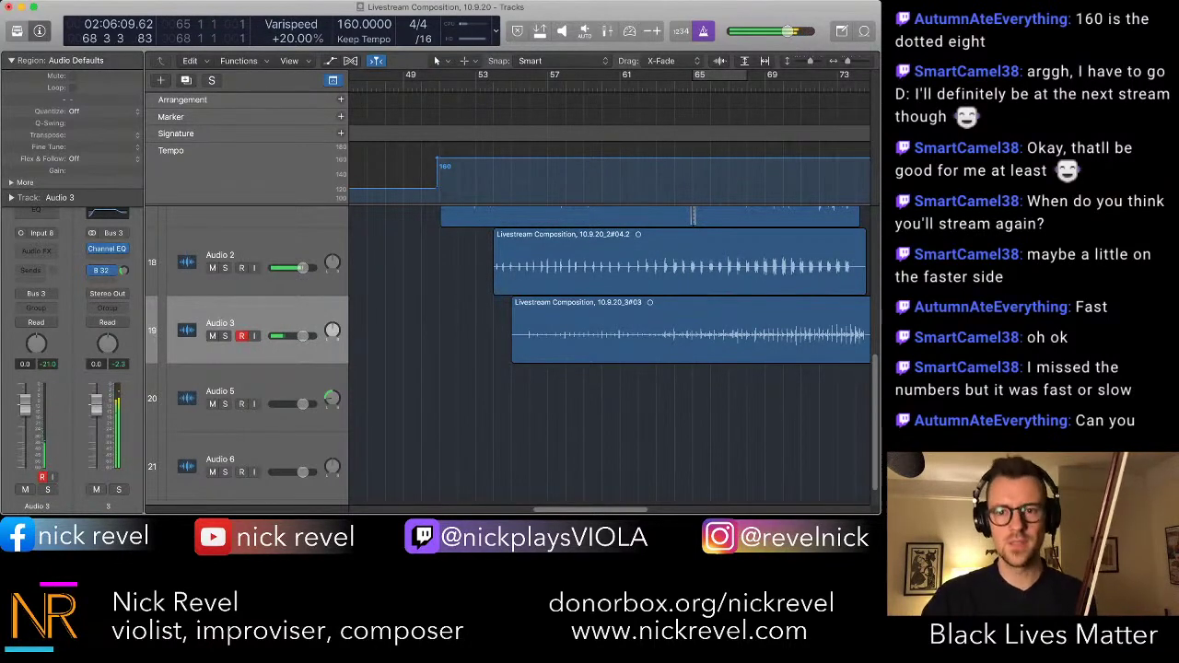
key(alt+r)
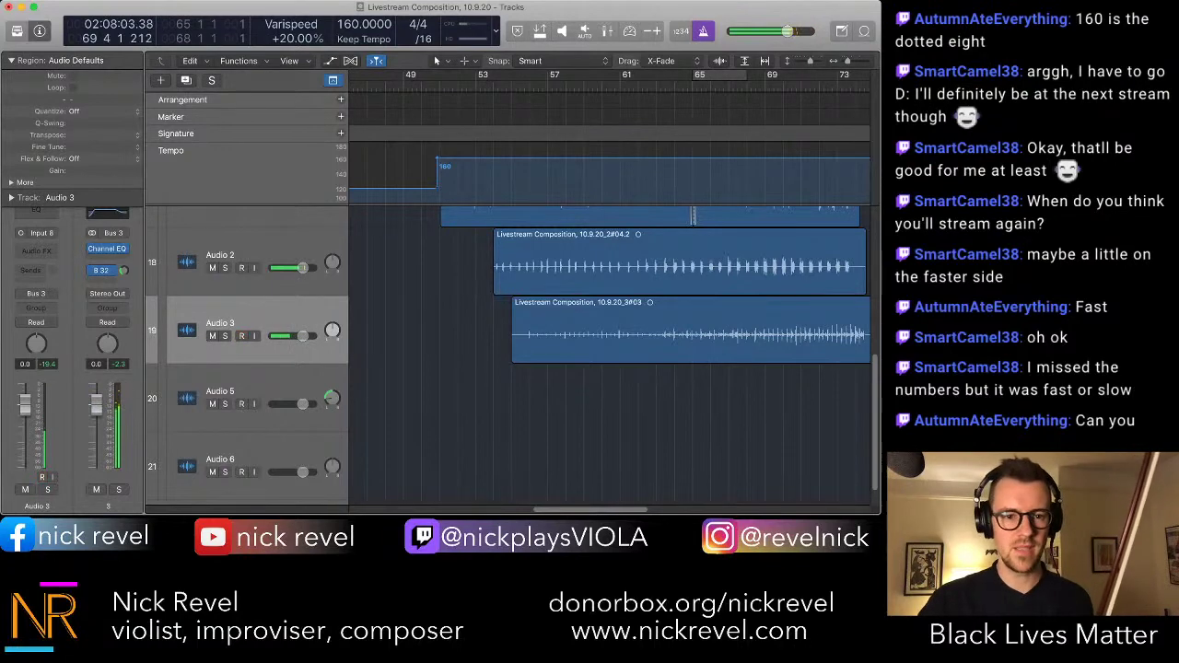
- Turn on Varispeed and record a new viola take on Audio 5, from bar 53 to past bar 76
click(248, 392)
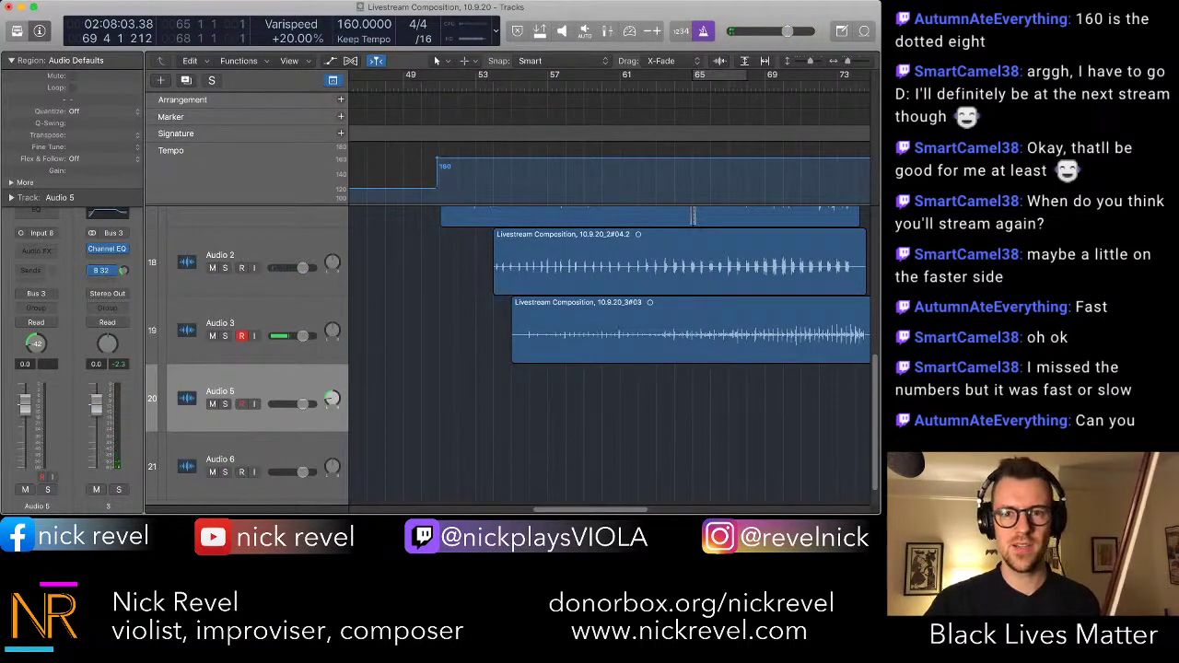
click(652, 31)
click(476, 84)
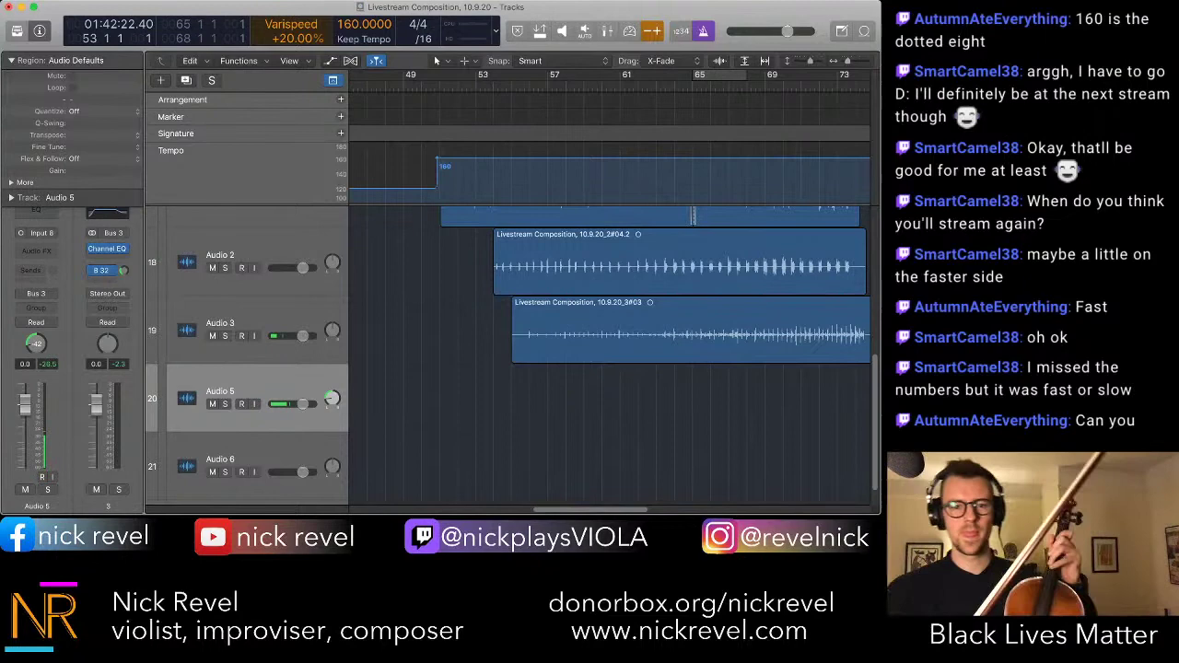
key(r)
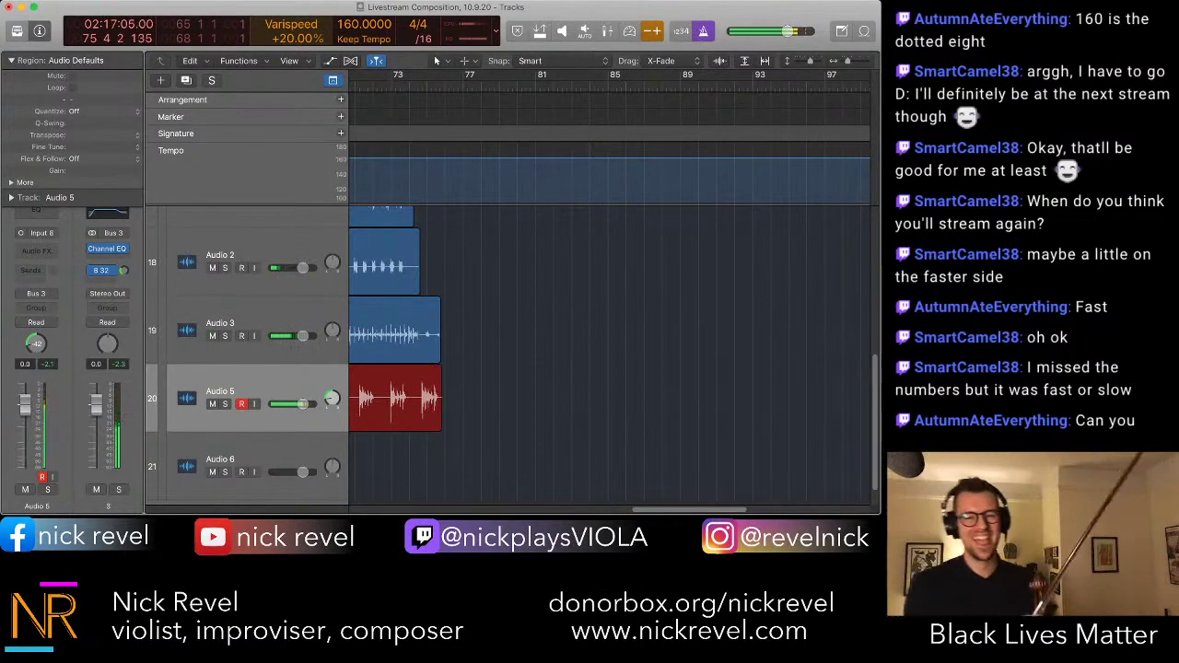
key(space)
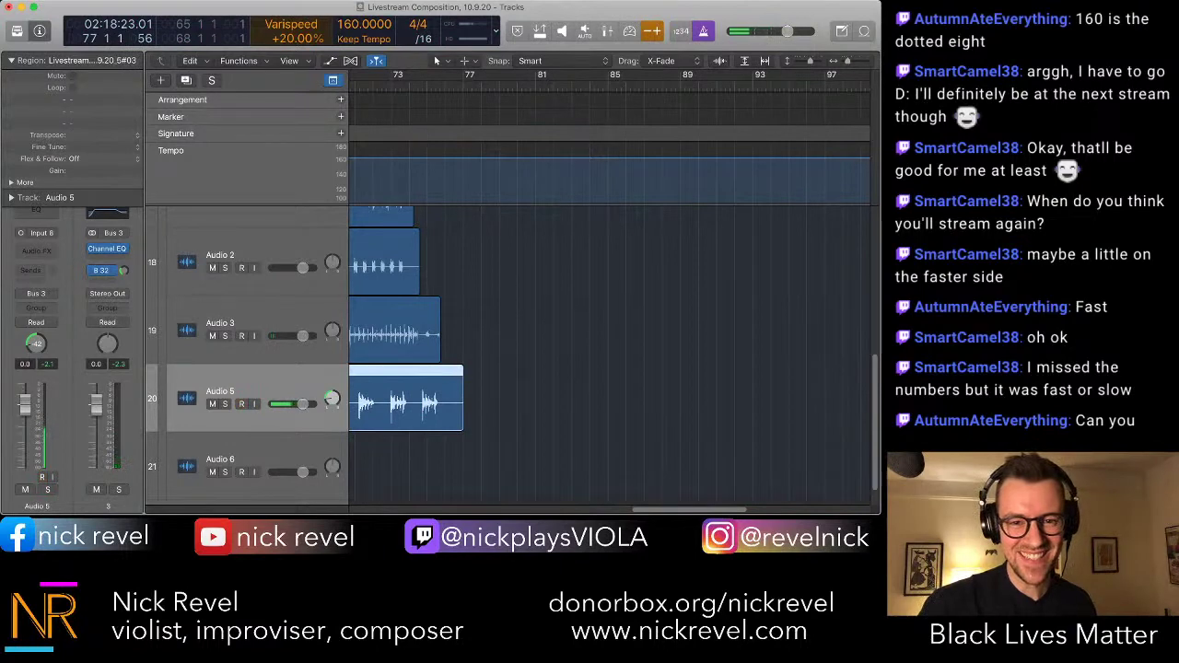
- Trim the end of the Audio 3 region to about the end of Audio 2 and the start of the Audio 5 region to about bar 62
key(r)
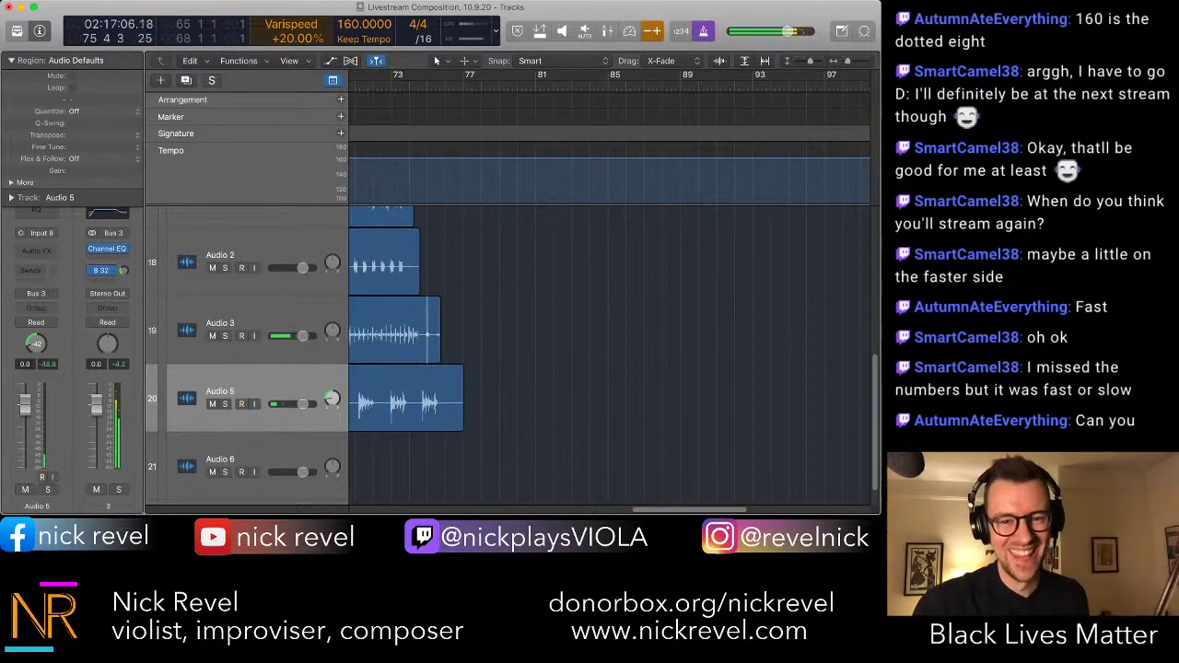
drag(439, 354, 422, 354)
scroll(608, 355, left, 10)
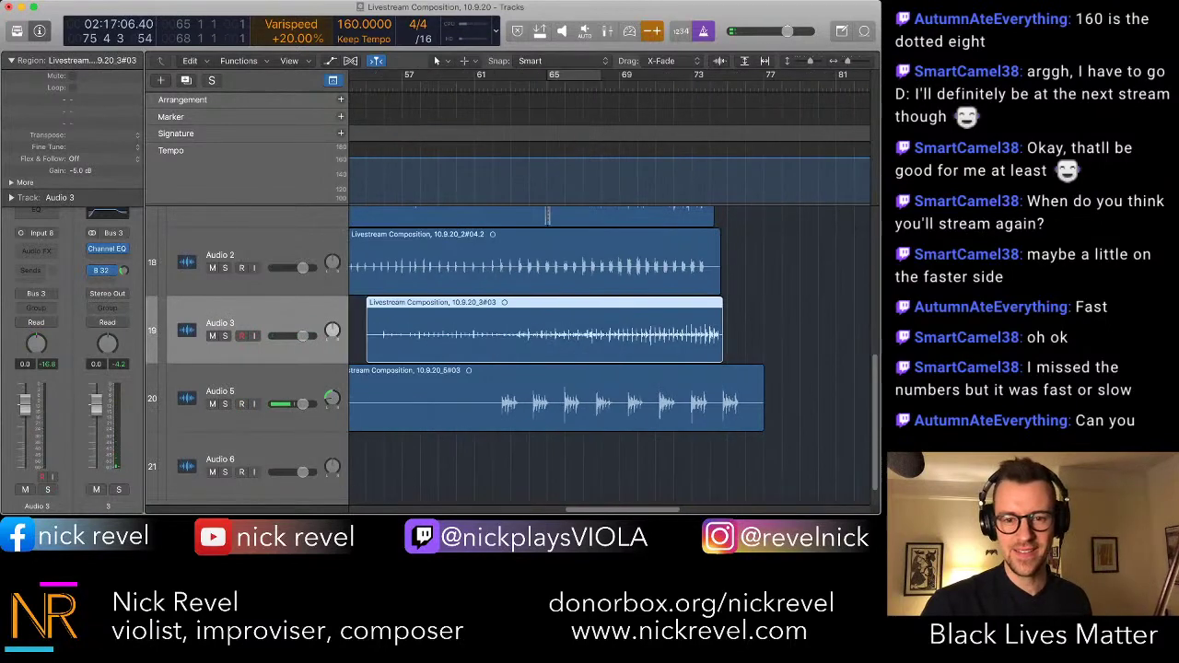
drag(516, 419, 678, 420)
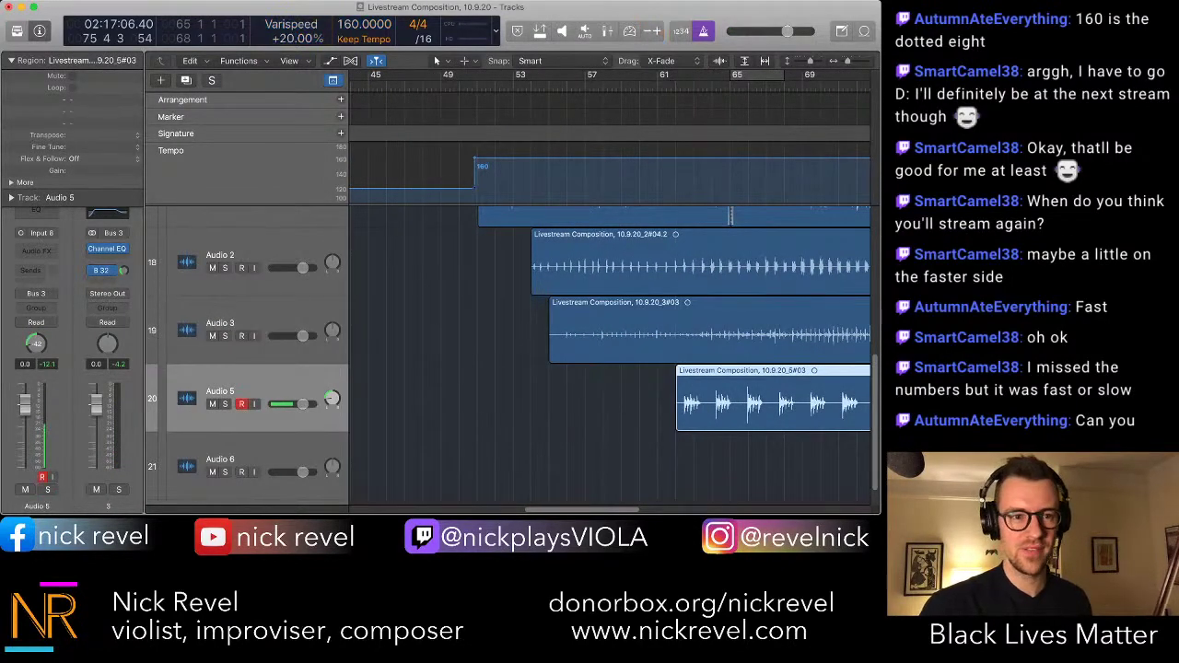
- Open the mixer, examine the EQ and pan settings of the stack 2 channels beside those of stack 3, and collapse stack 2 again
key(x)
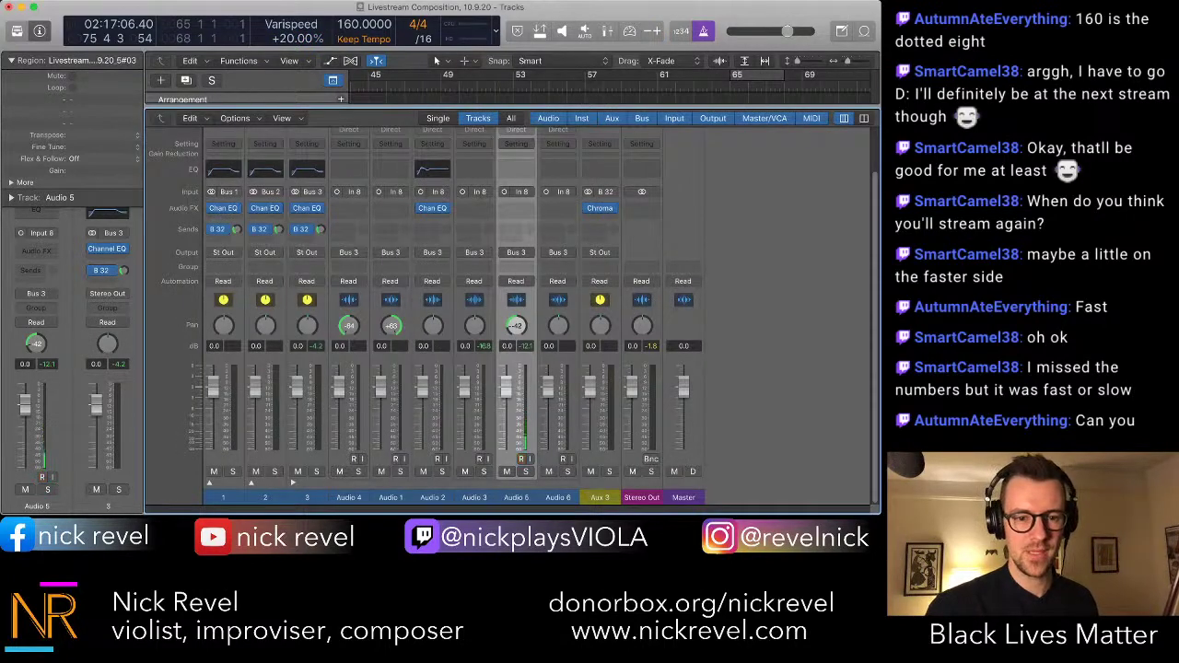
key(super+Tab)
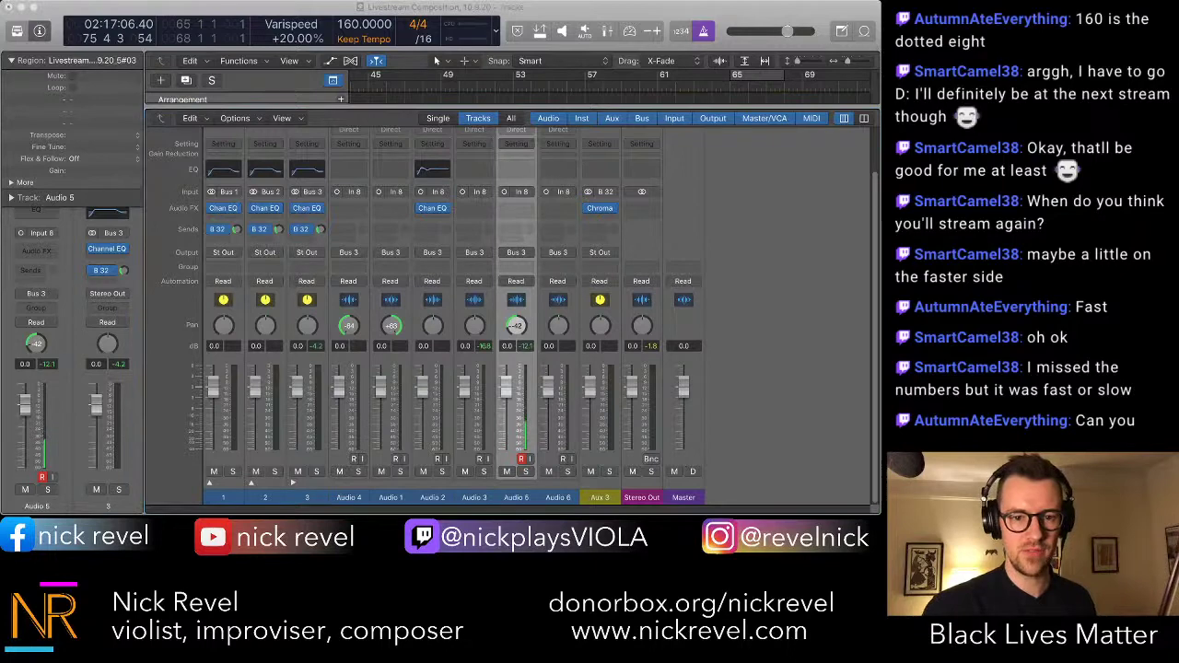
click(251, 482)
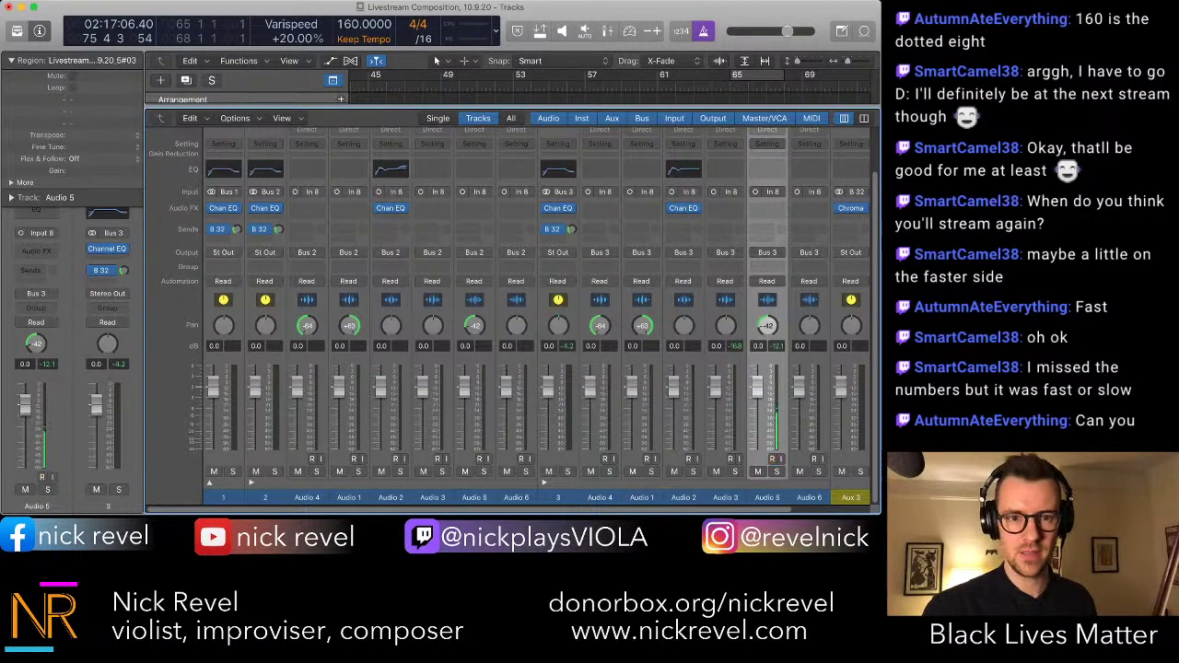
scroll(391, 227, up, 2)
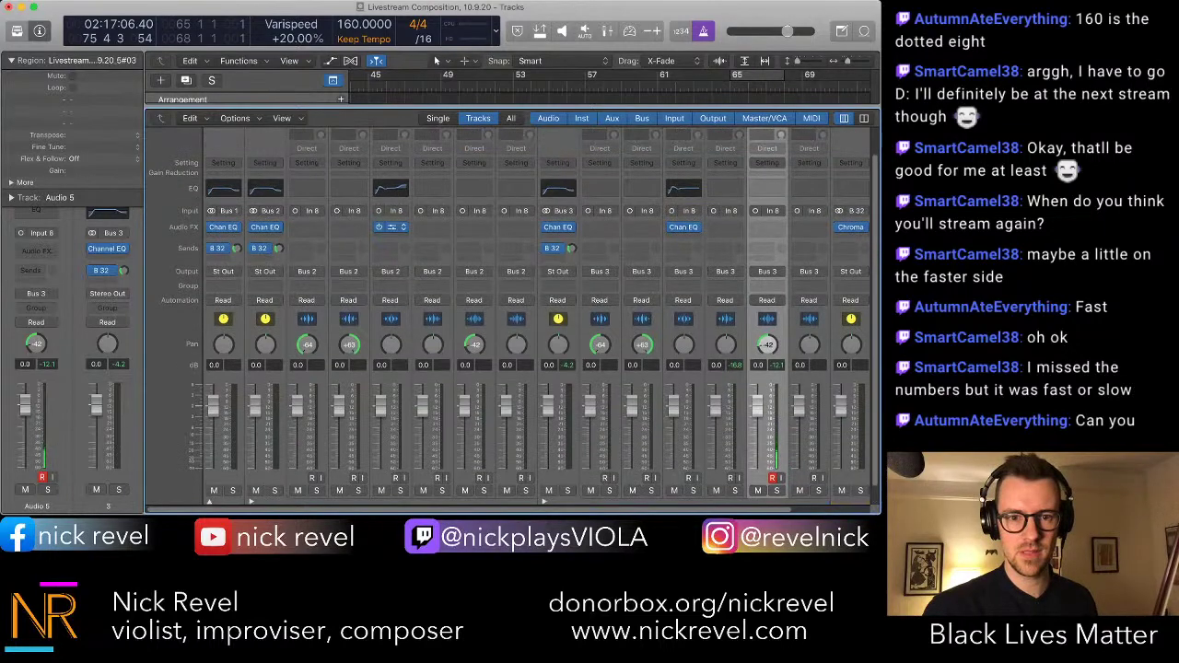
scroll(390, 221, up, 1)
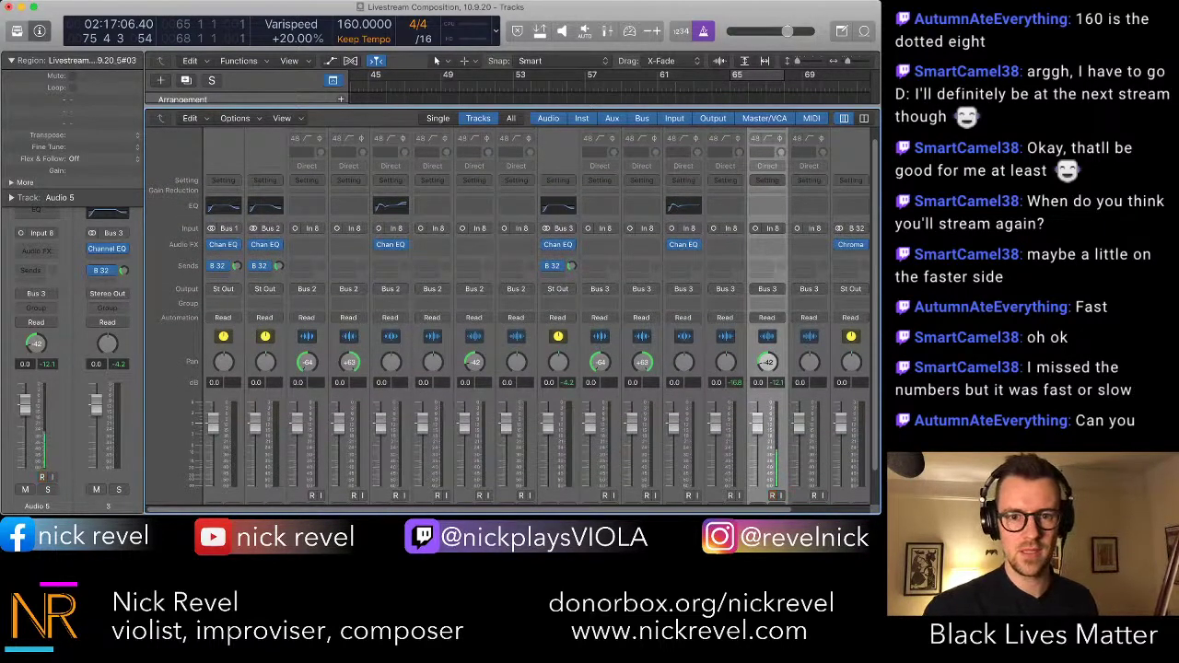
scroll(516, 315, down, 2)
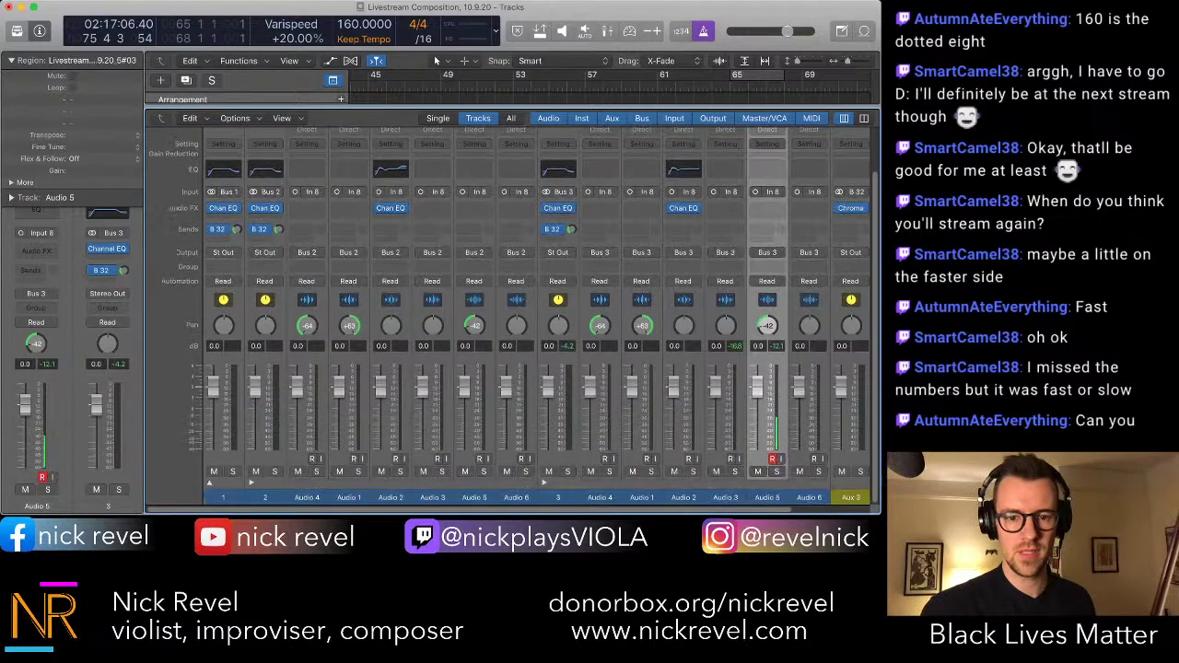
click(250, 483)
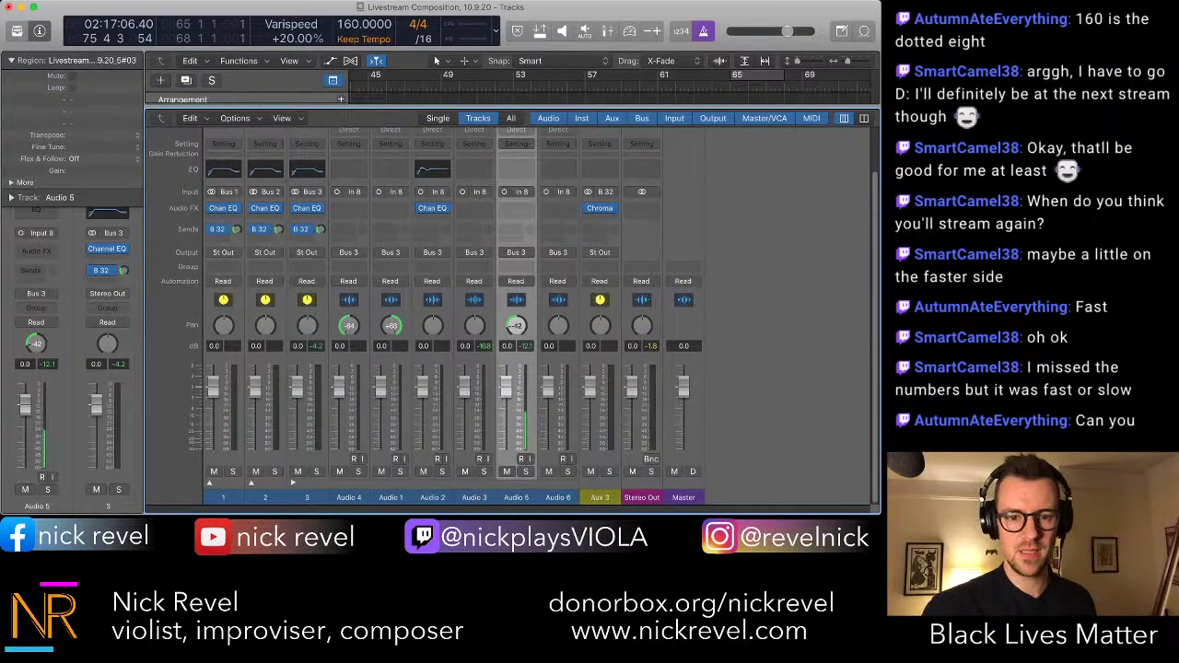
- Paste the copied stack 2 channel strip setting onto Audio 5, giving it a Channel EQ, centred pan and Bus 2 output
key(x)
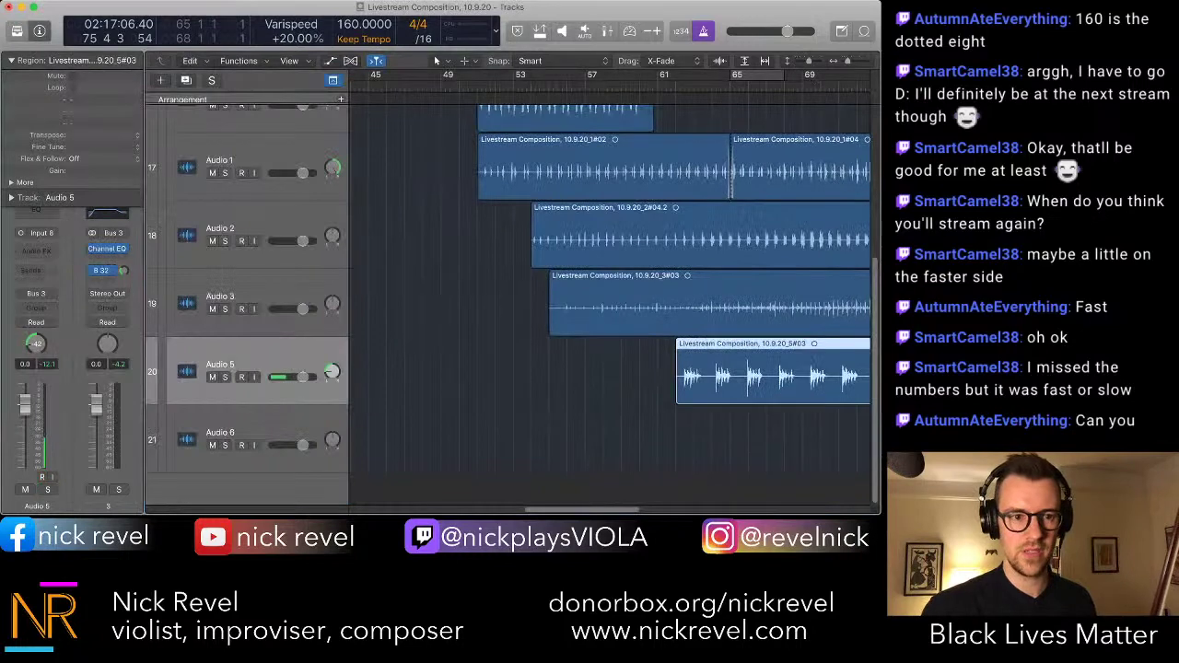
key(x)
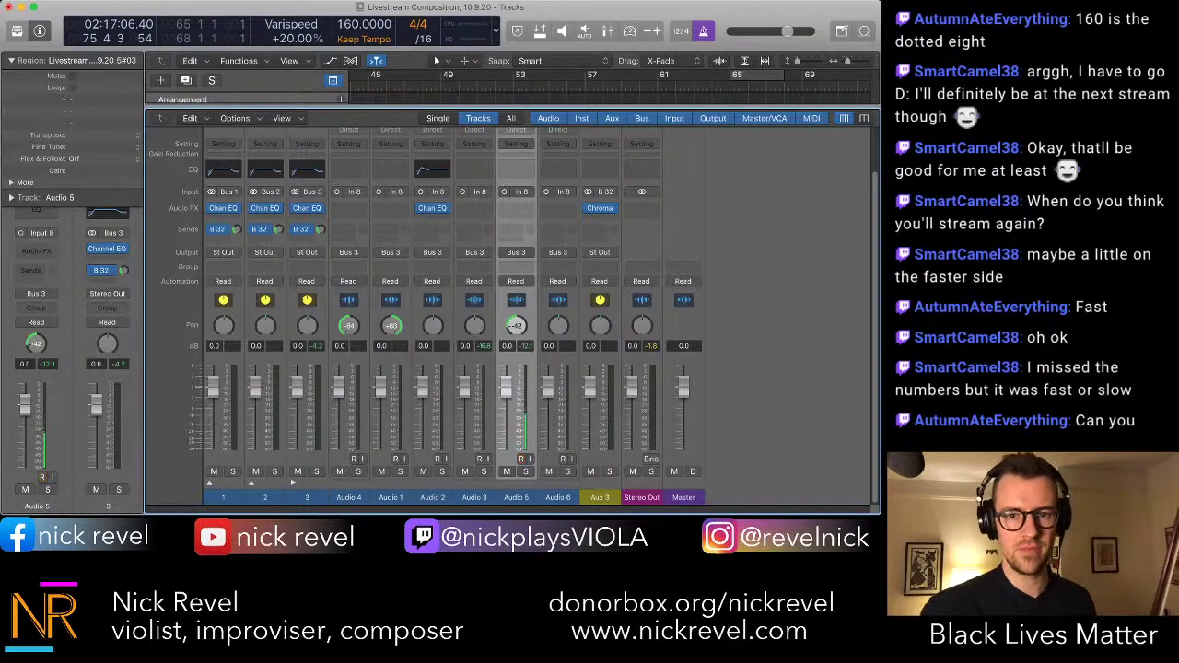
scroll(433, 322, up, 1)
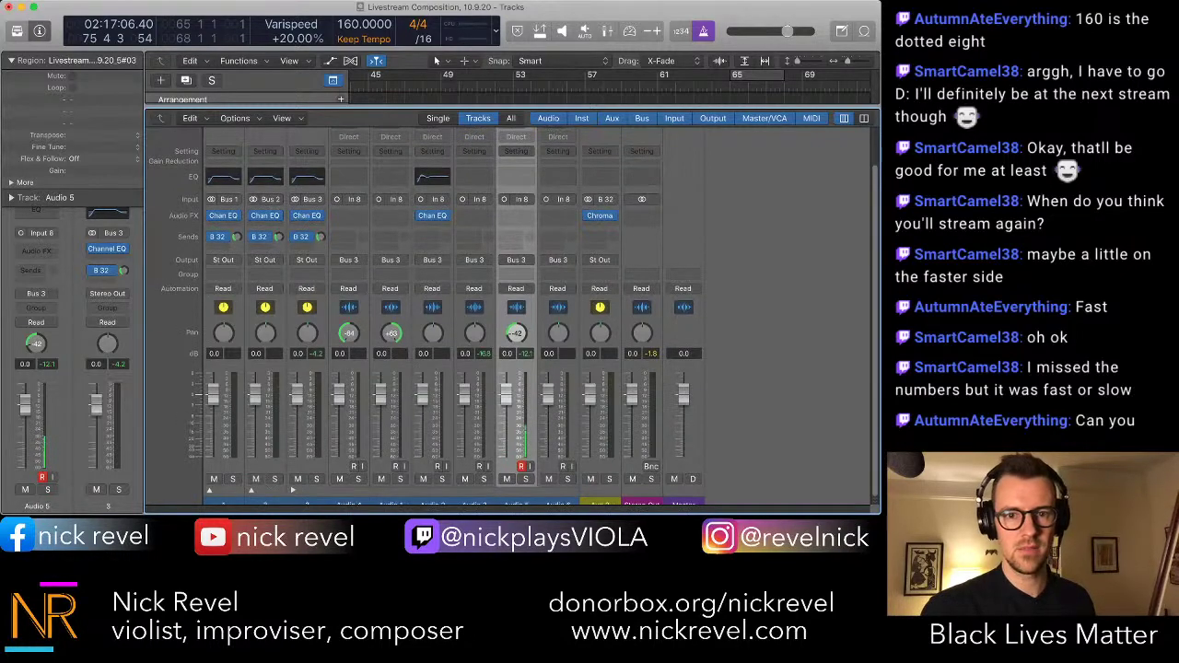
key(alt+super+v)
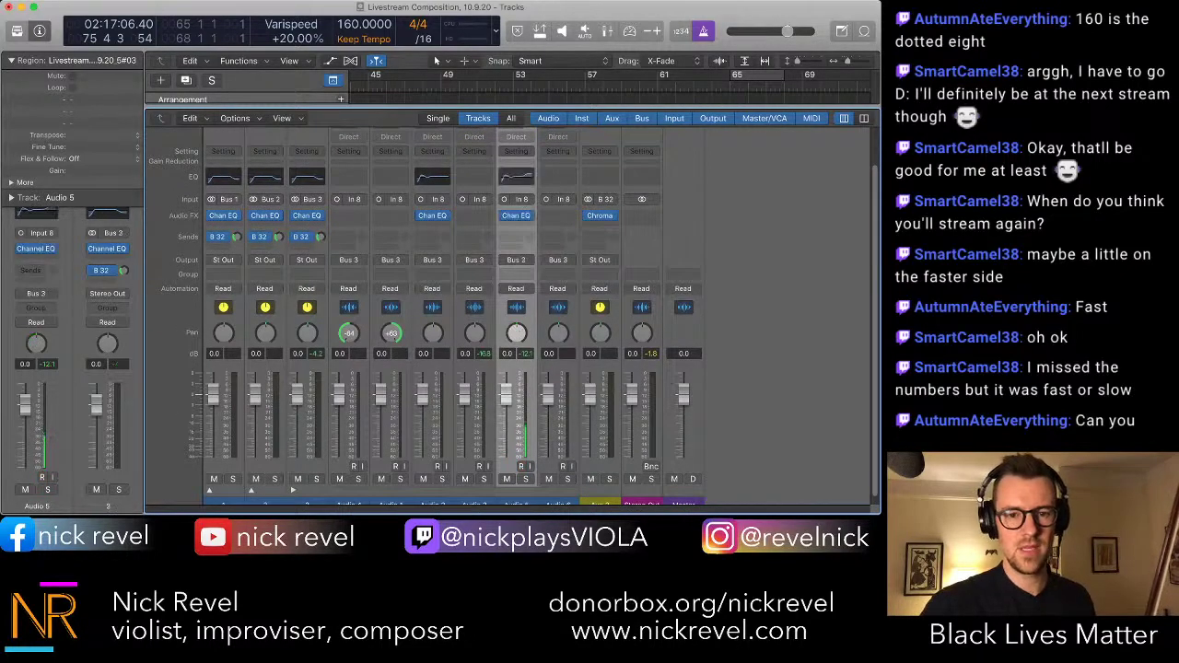
key(x)
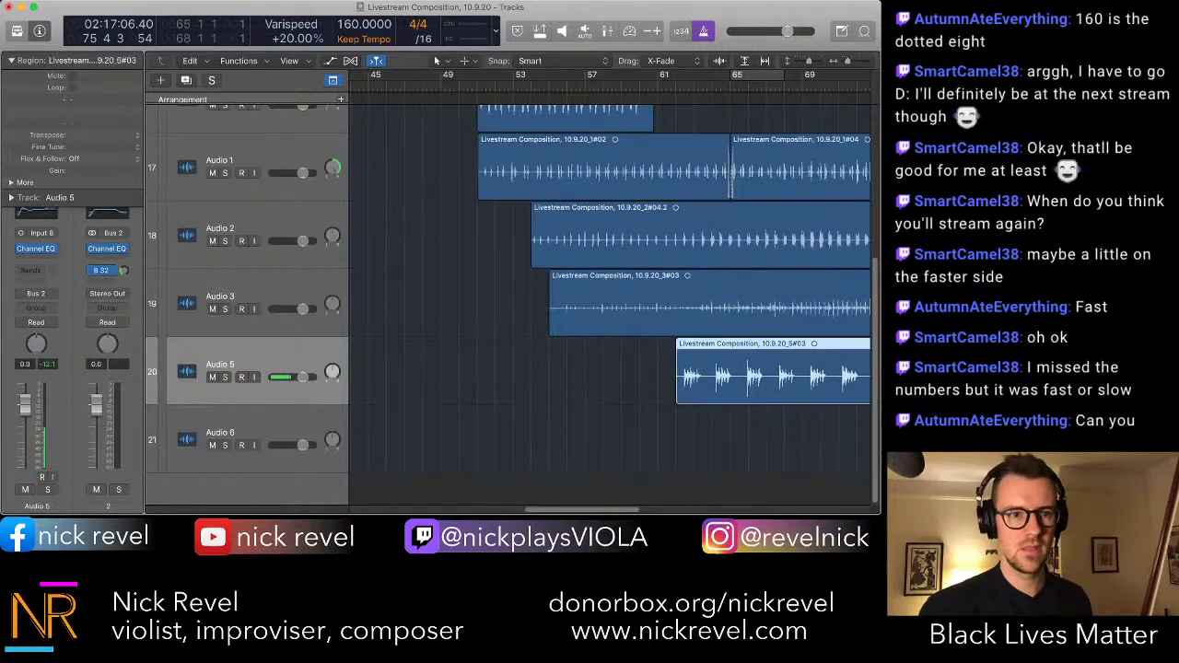
- Transpose the Audio 5 region by -12 semitones and play the section from about bar 50 to bar 74
double_click(103, 136)
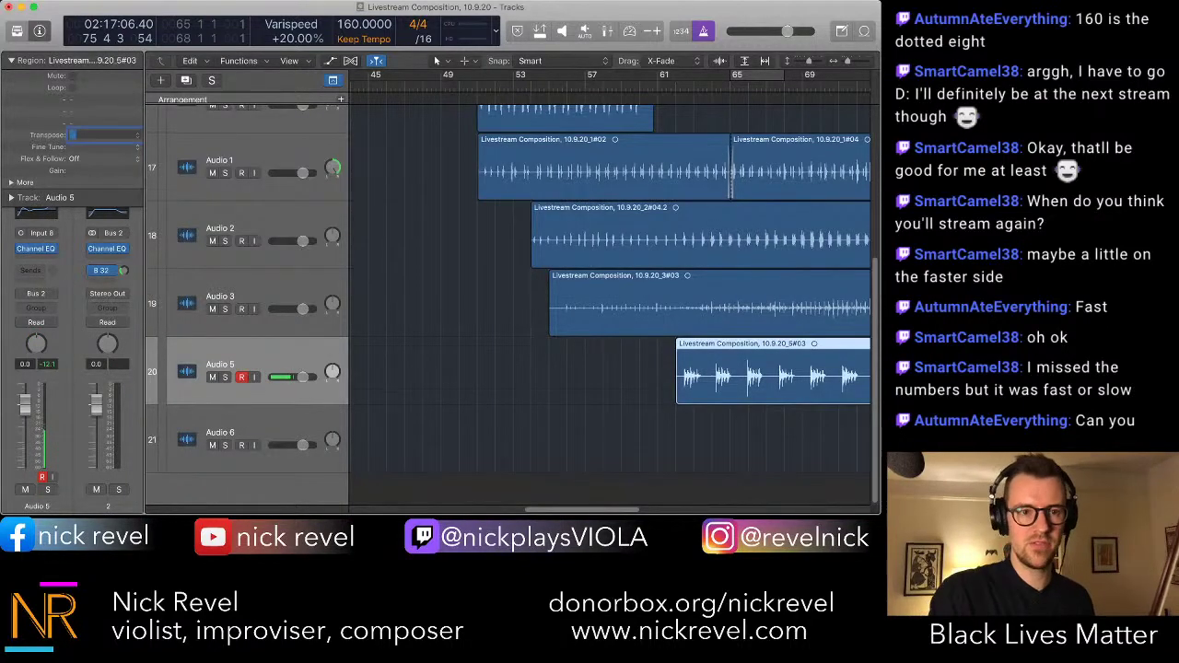
text(-12)
key(Return)
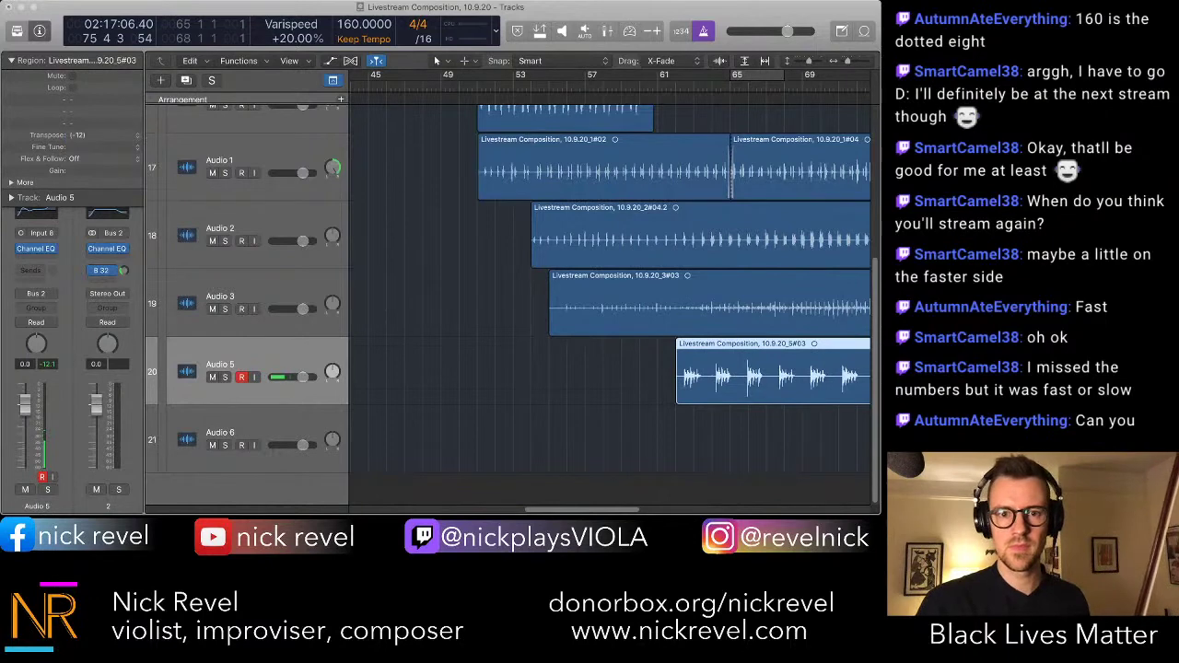
click(589, 377)
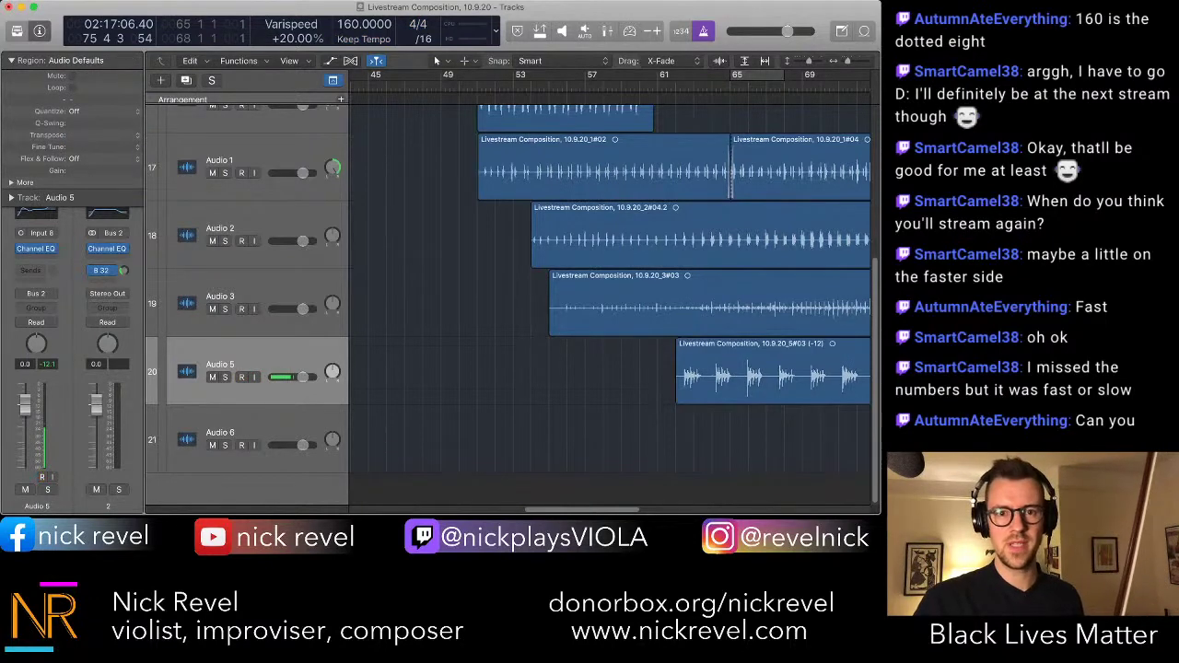
click(478, 84)
key(space)
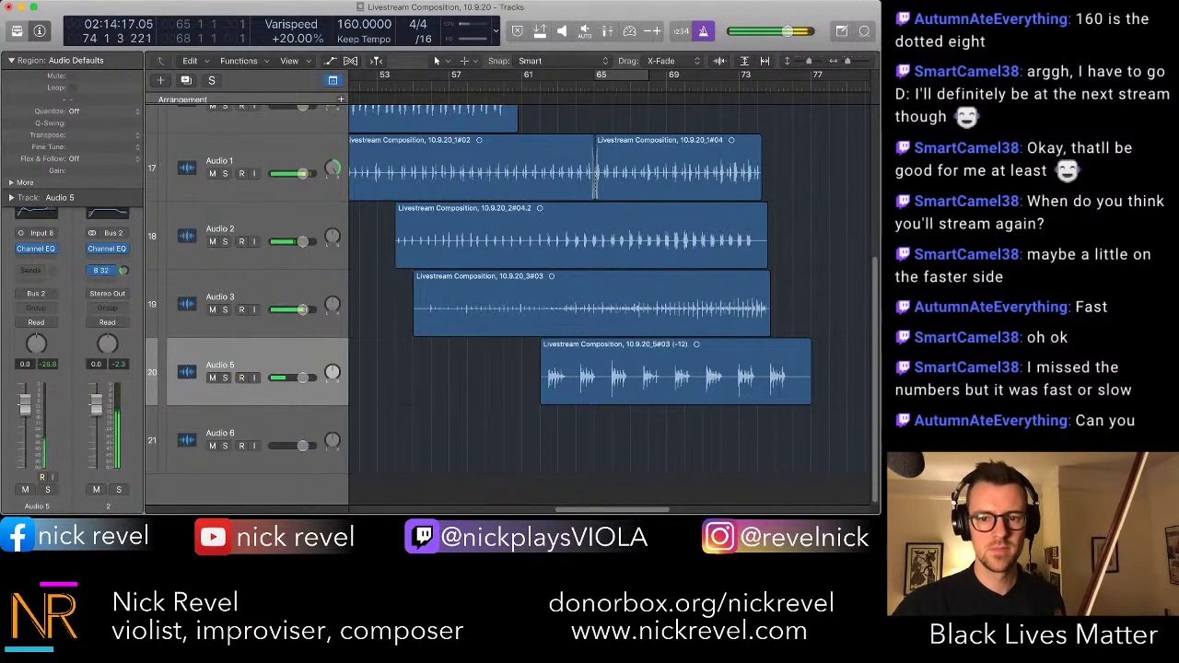
- Record a new viola take on Audio 6 from about bar 55 to bar 77
click(249, 433)
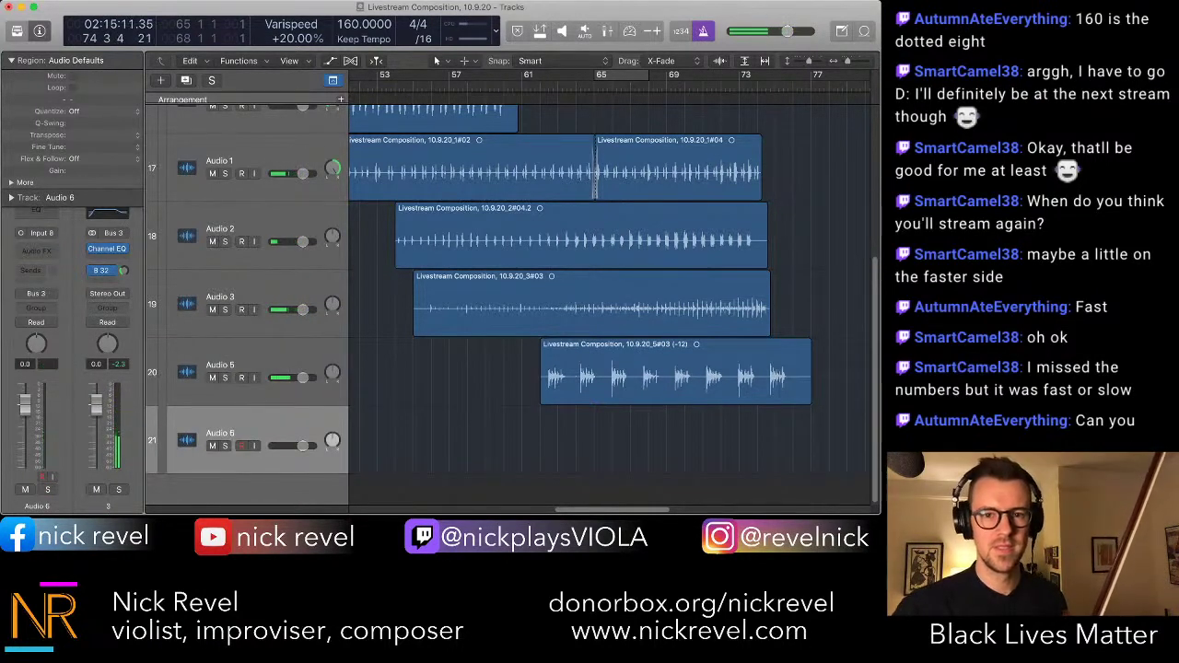
key(shift+comma)
key(shift+comma)
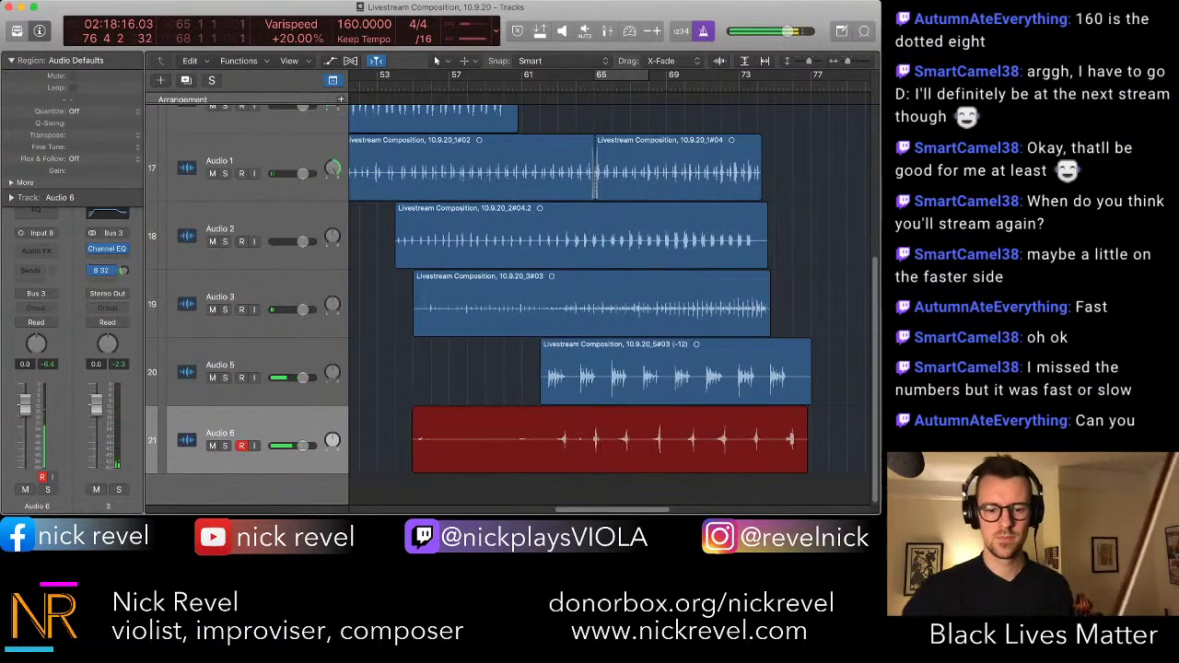
key(space)
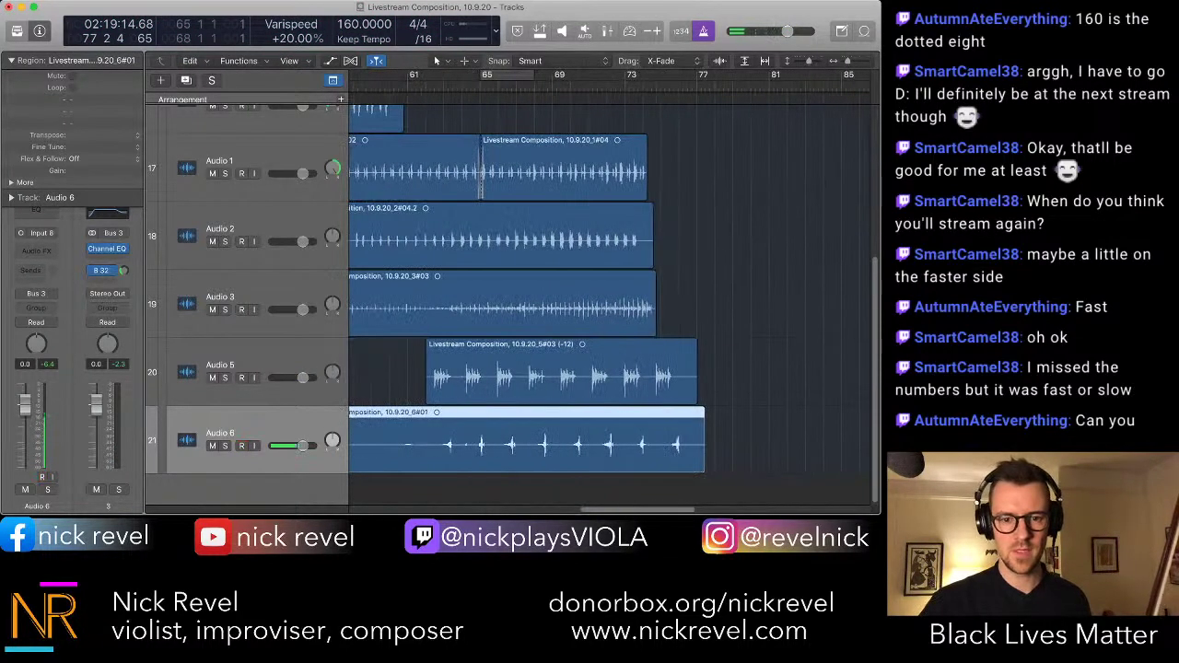
- Trim the start of the Audio 6 region to the start of the Audio 5 region at about bar 62 and play the section
click(755, 442)
scroll(608, 304, left, 3)
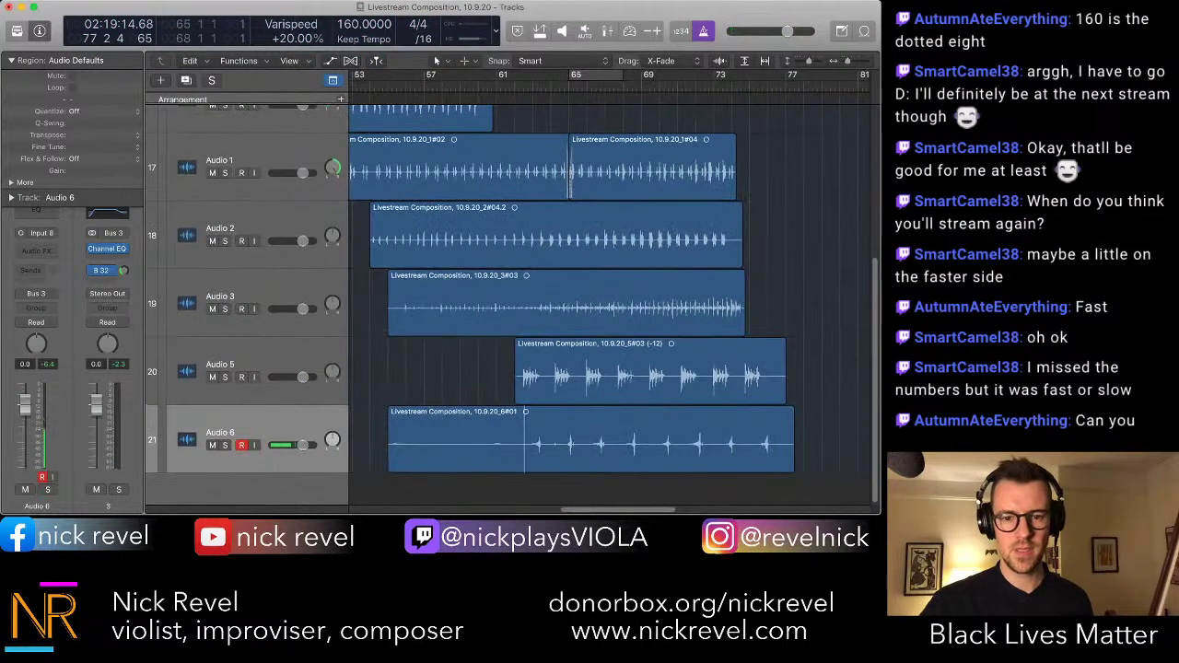
click(608, 442)
drag(390, 464, 515, 463)
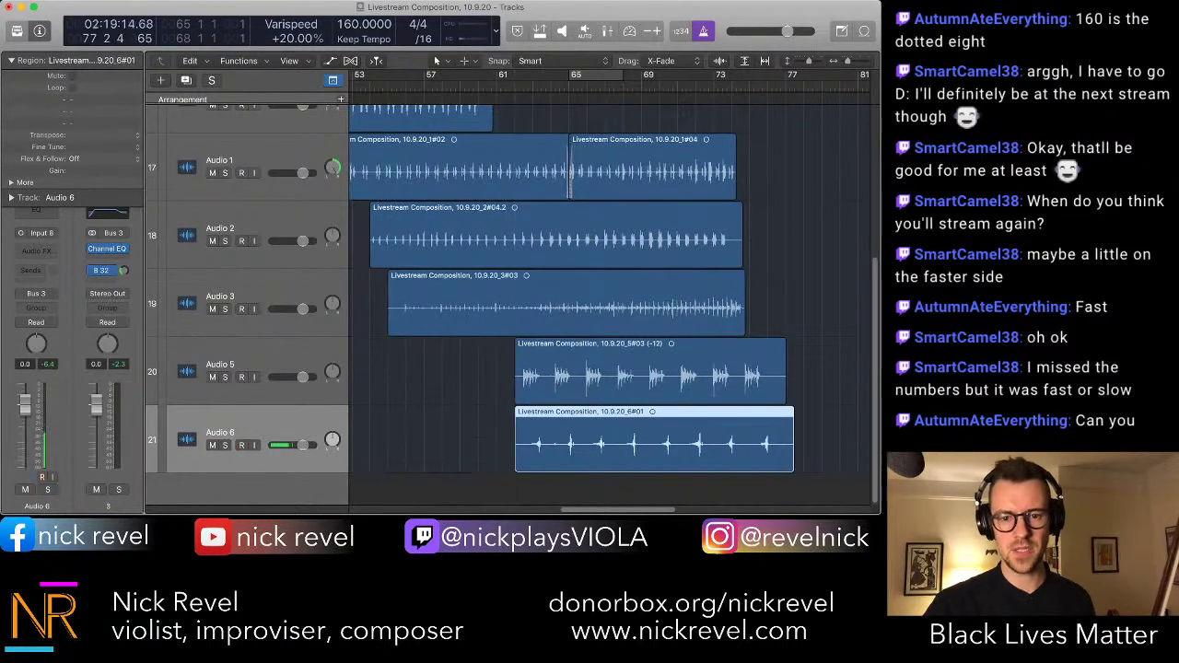
super+click(516, 459)
key(space)
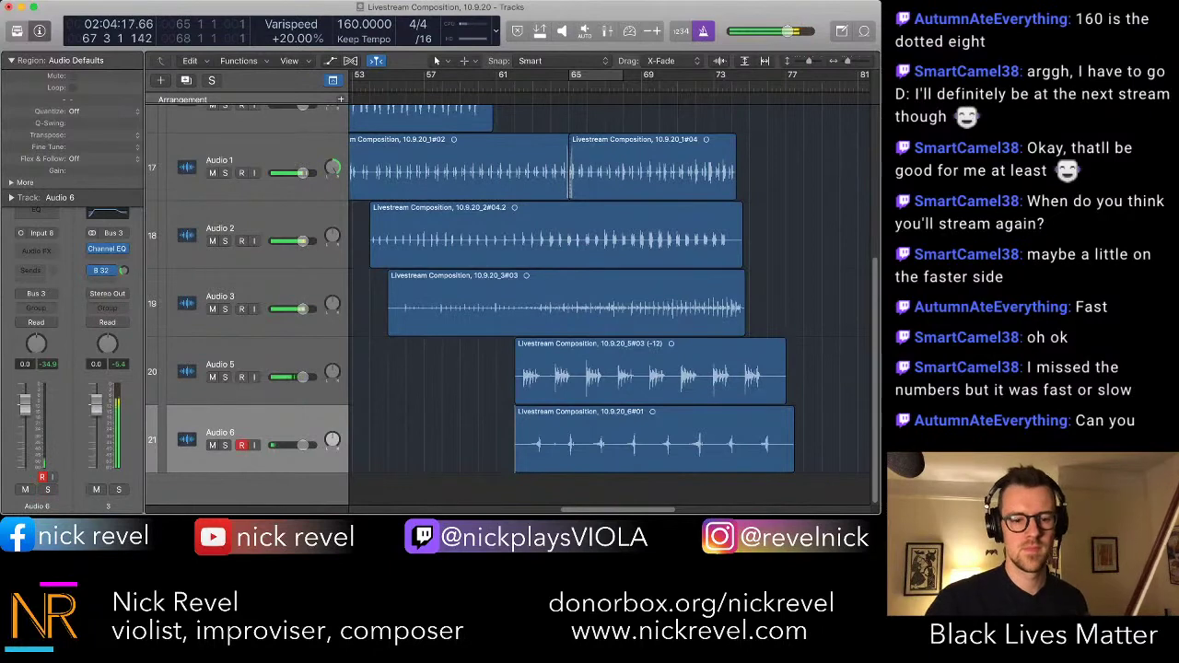
- Enable automation Read on the tracks and insert a Phaser on the Audio 6 channel in the mixer
key(a)
key(ctrl+r)
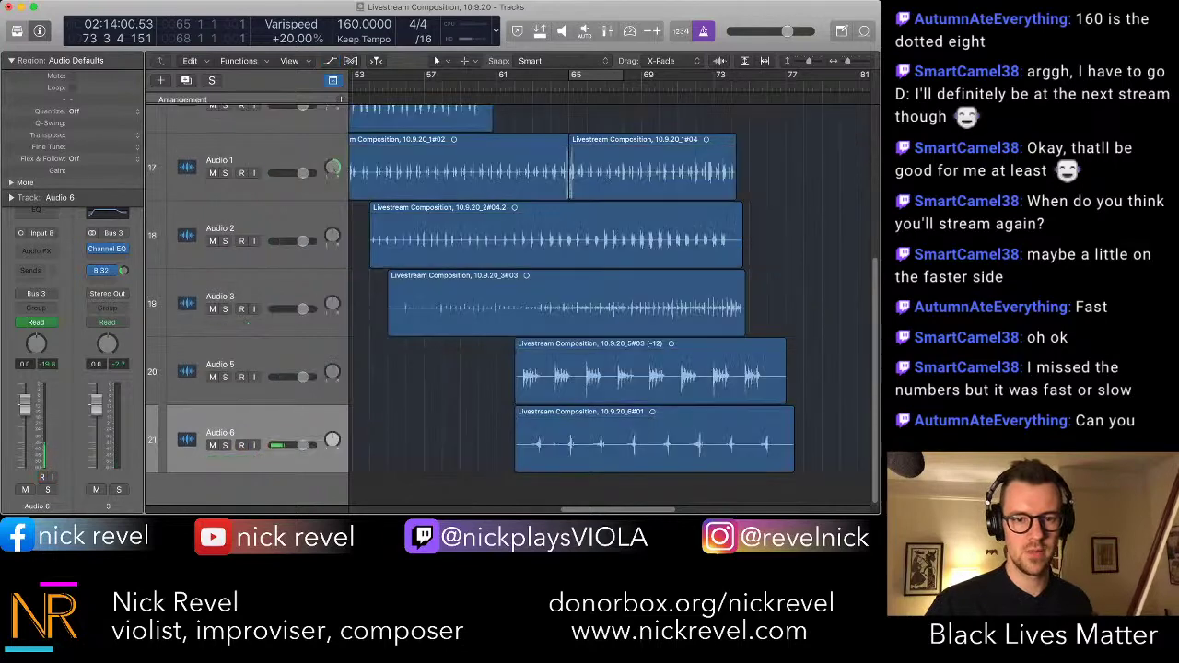
key(x)
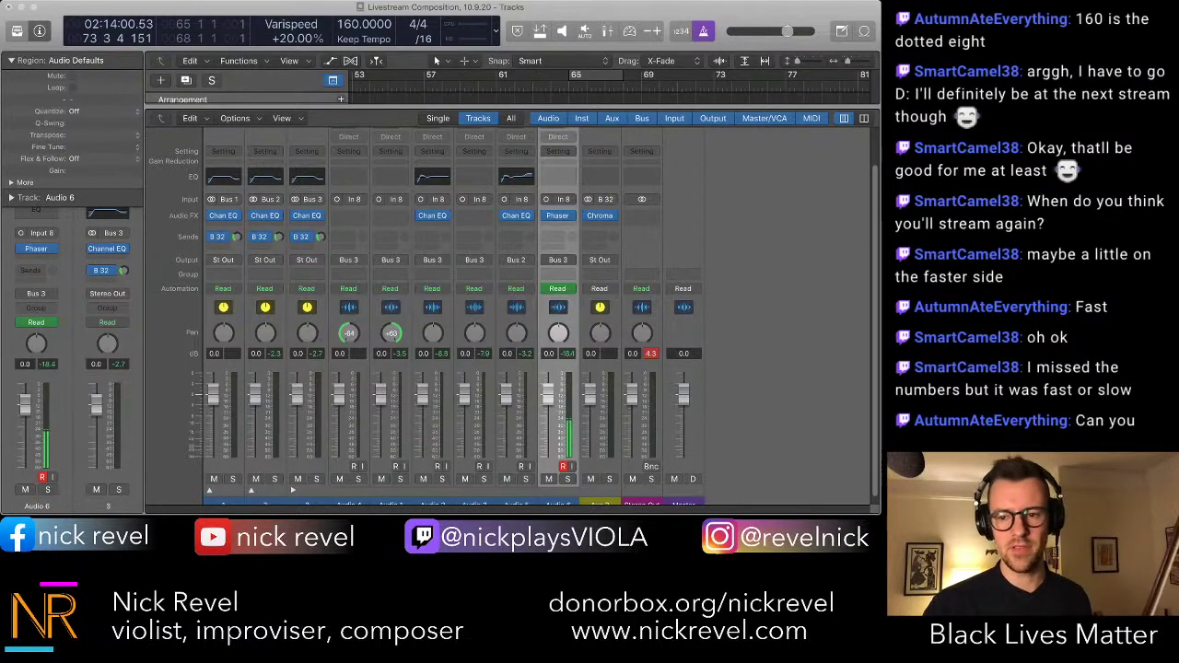
key(alt+r)
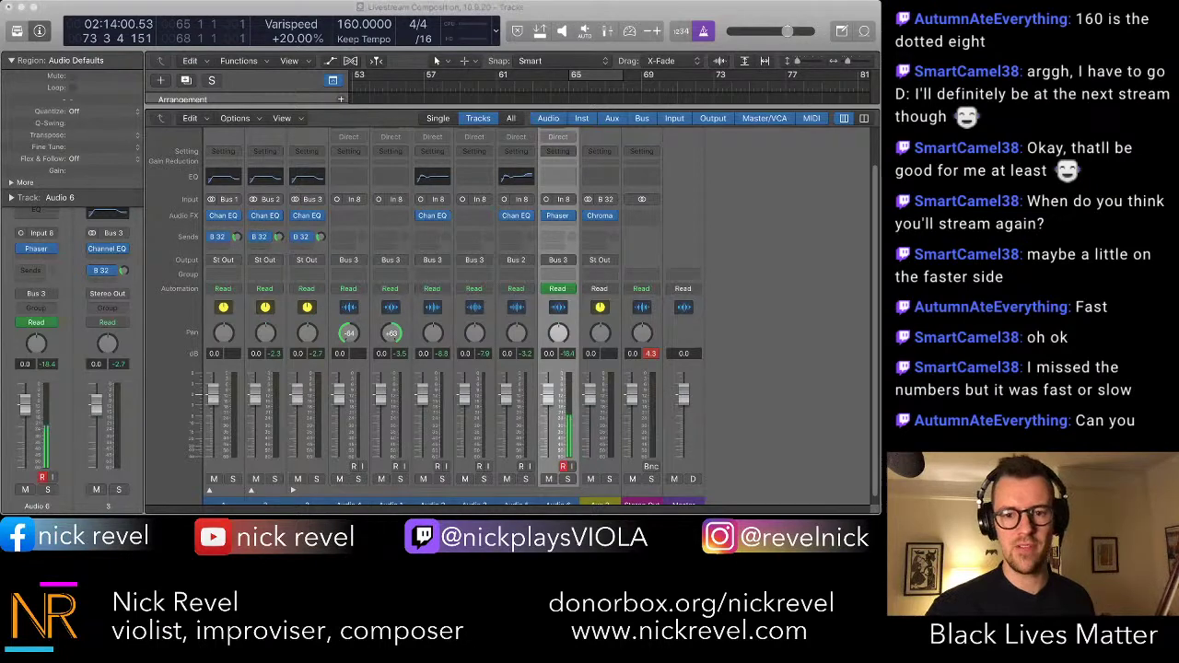
key(alt+r)
key(alt+r)
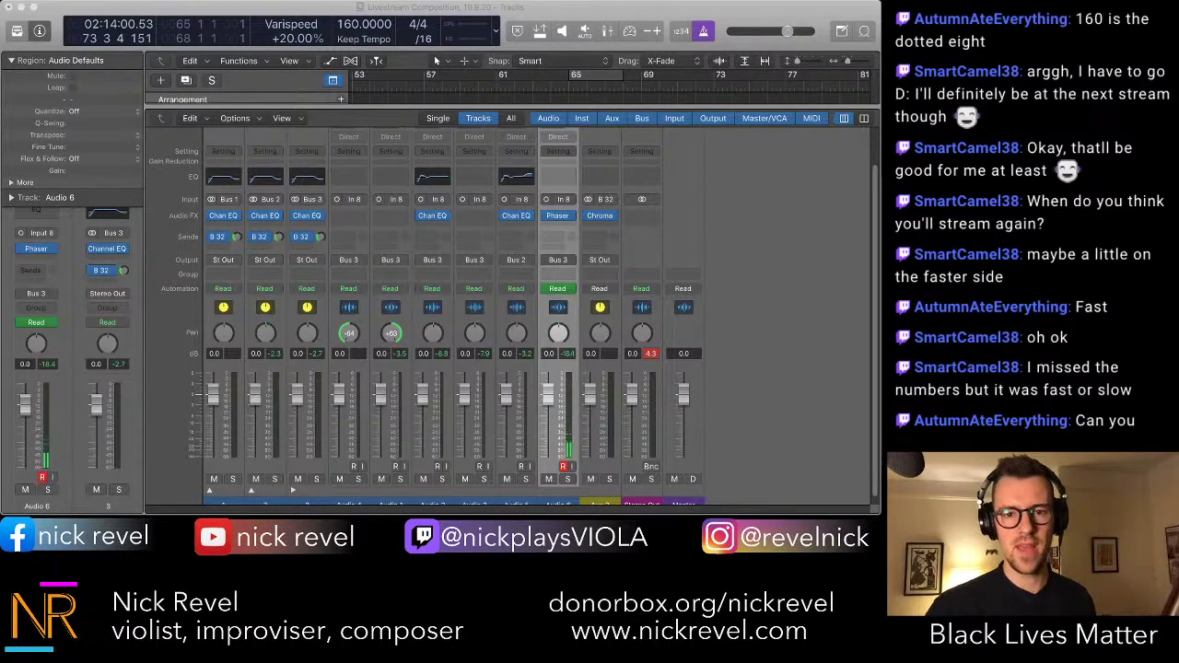
key(alt+r)
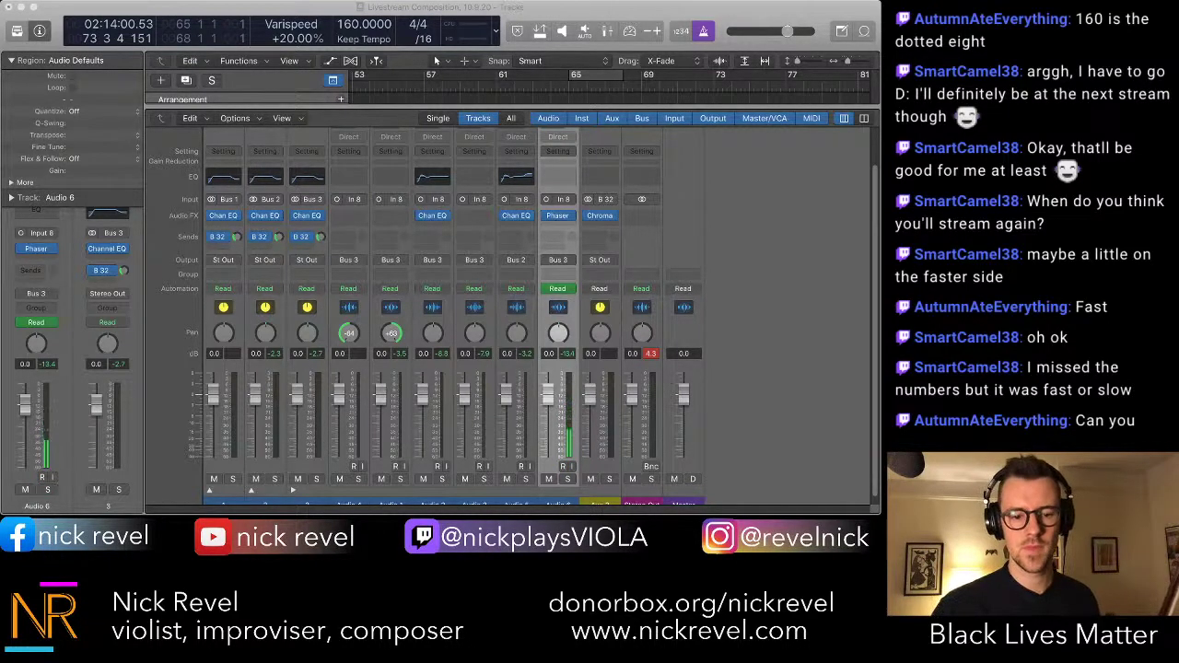
- Solo Audio 6, listen to it with the Phaser up to about bar 77, and turn its solo off again
key(s)
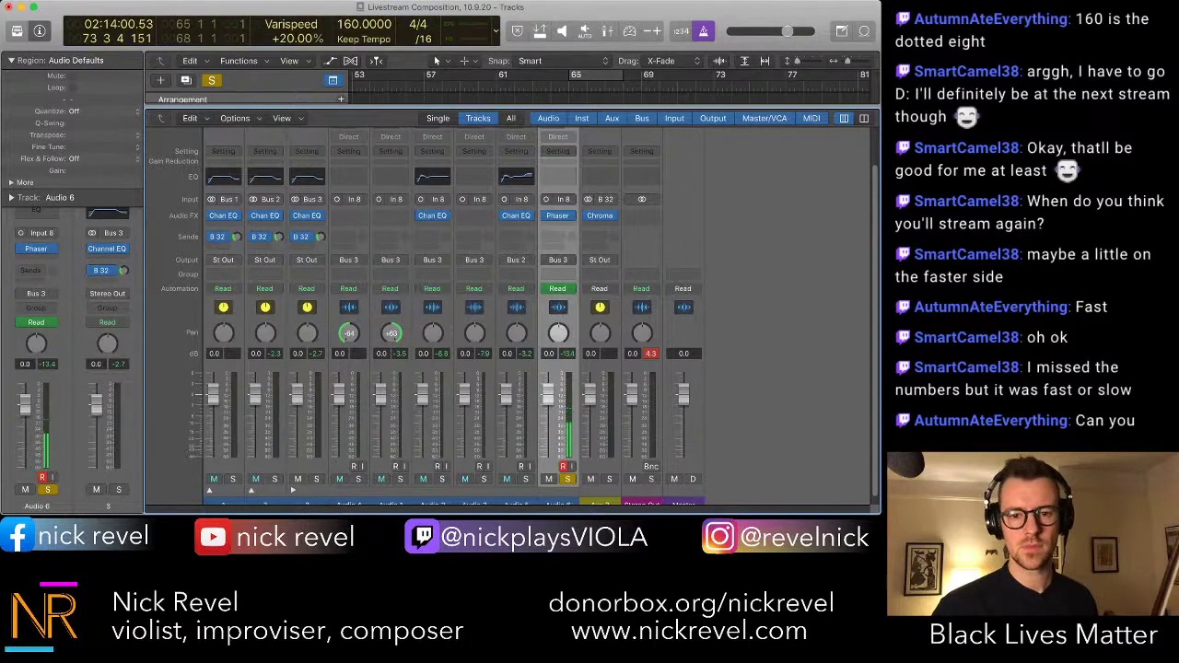
key(x)
key(space)
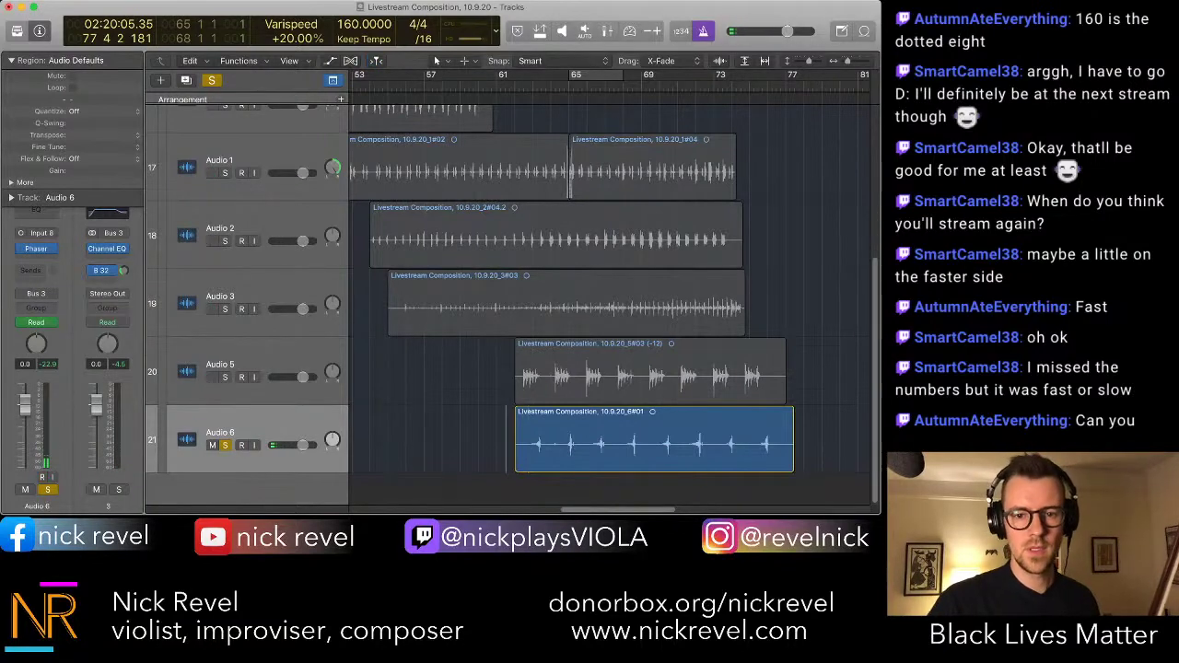
scroll(608, 304, up, 3)
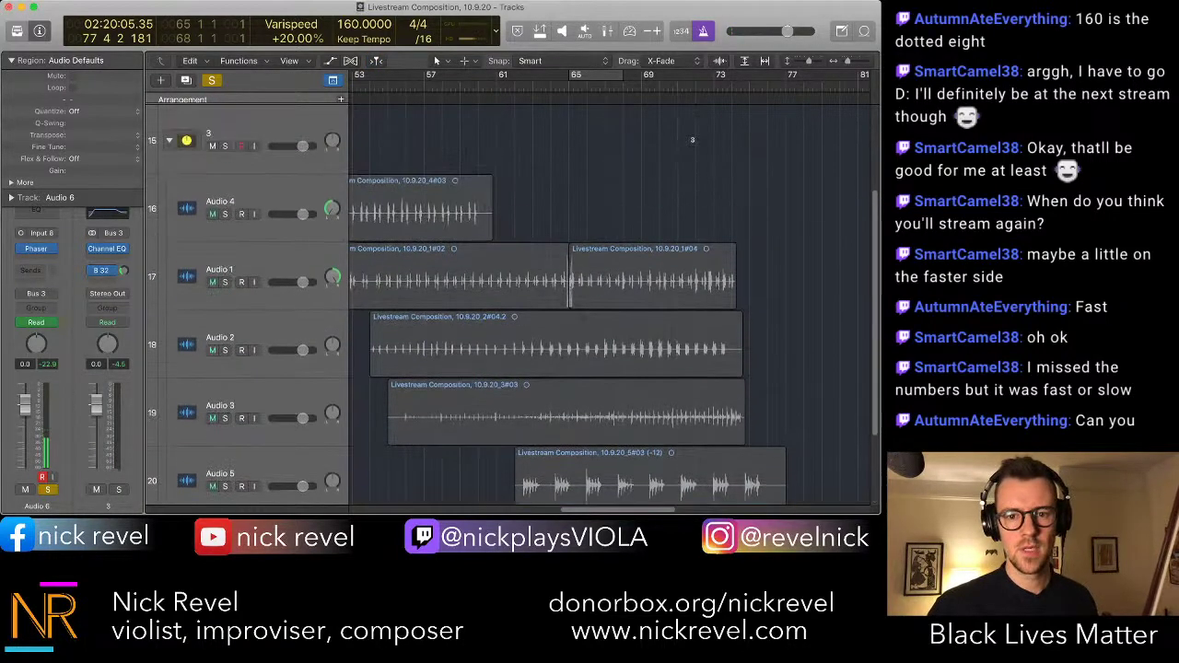
scroll(608, 304, down, 2)
scroll(607, 304, left, 2)
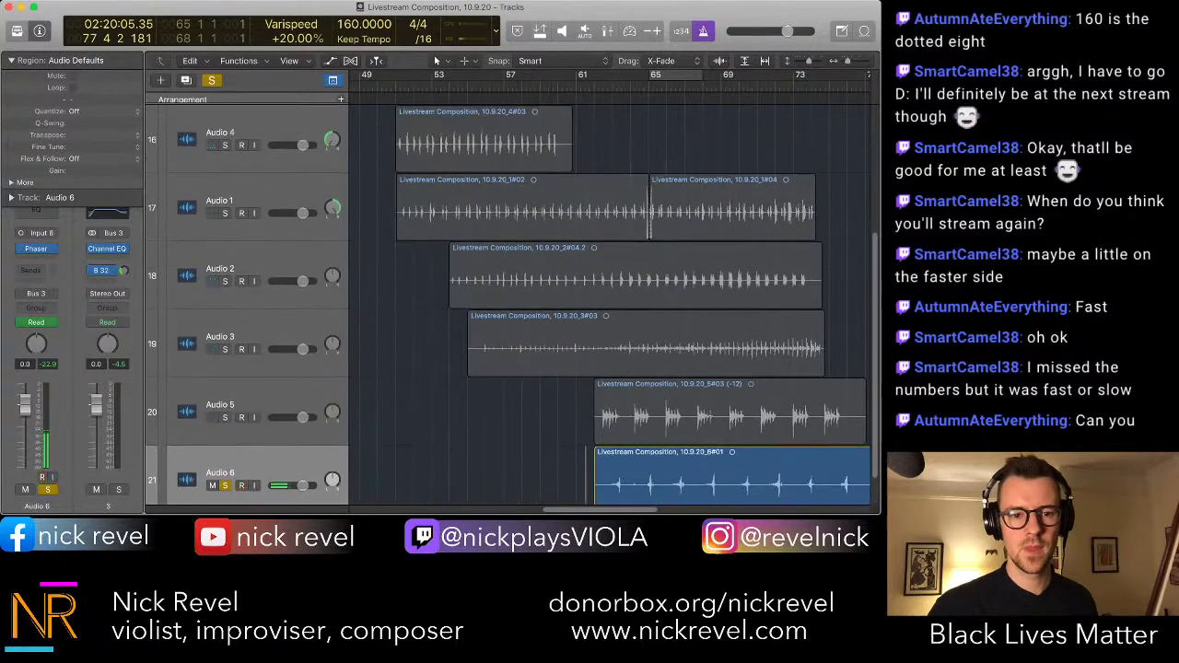
scroll(607, 304, down, 2)
key(s)
- Play the full mix with the Phaser on Audio 6 up to about bar 69
scroll(608, 304, right, 4)
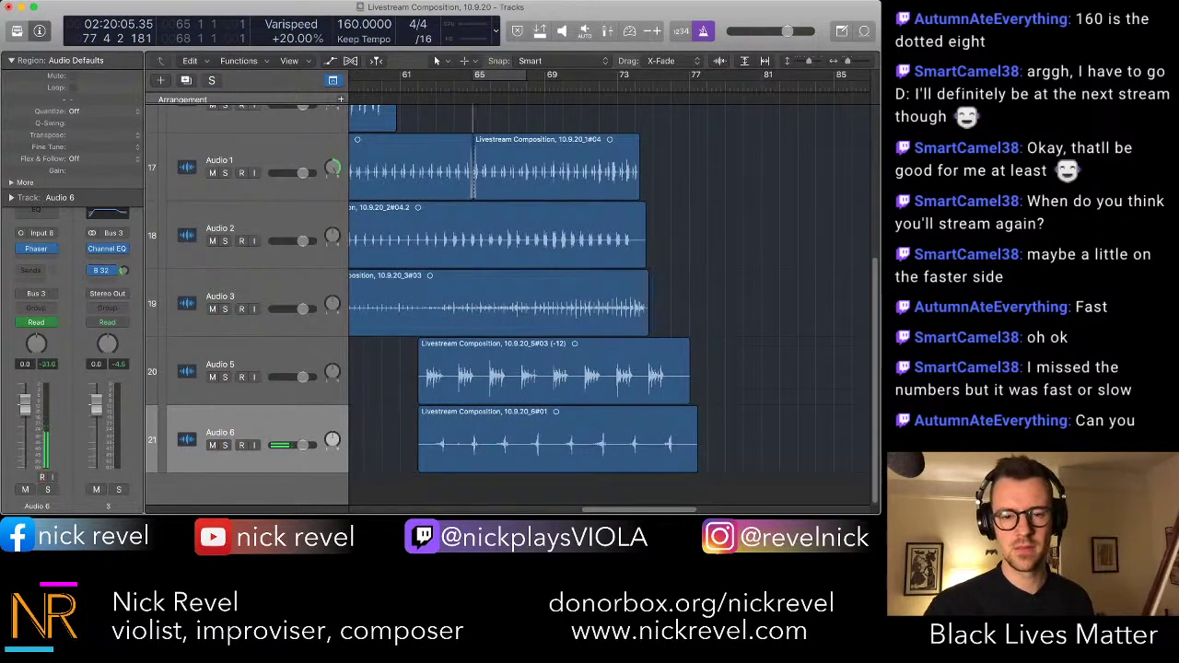
key(space)
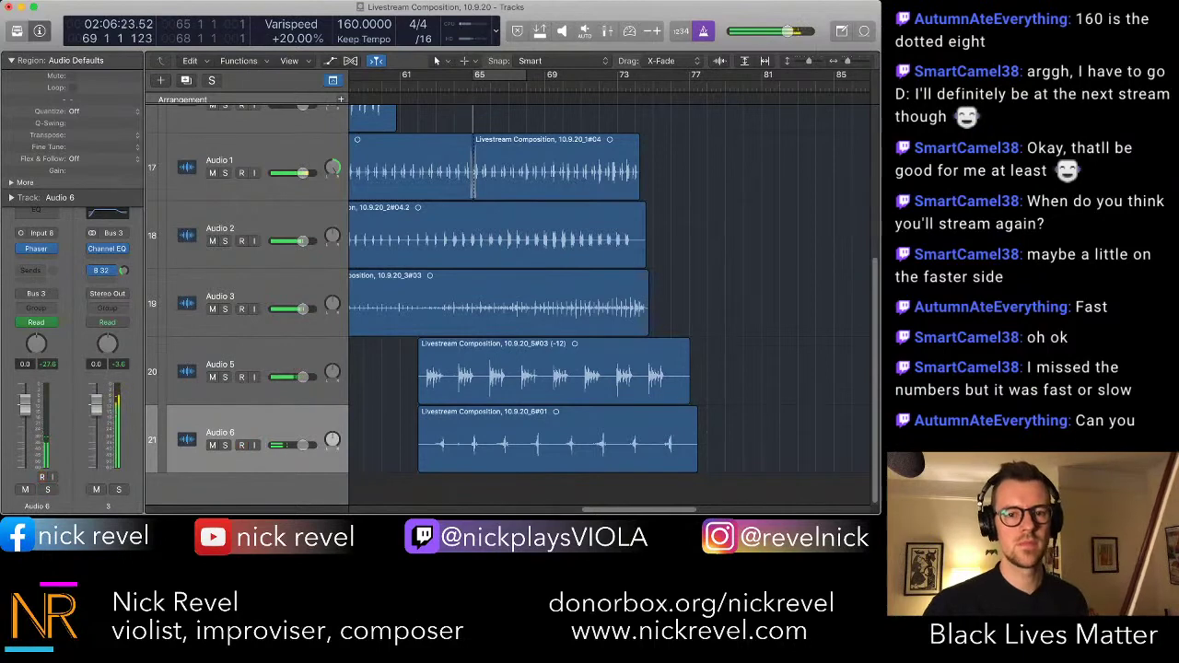
scroll(608, 304, down, 1)
scroll(607, 304, up, 1)
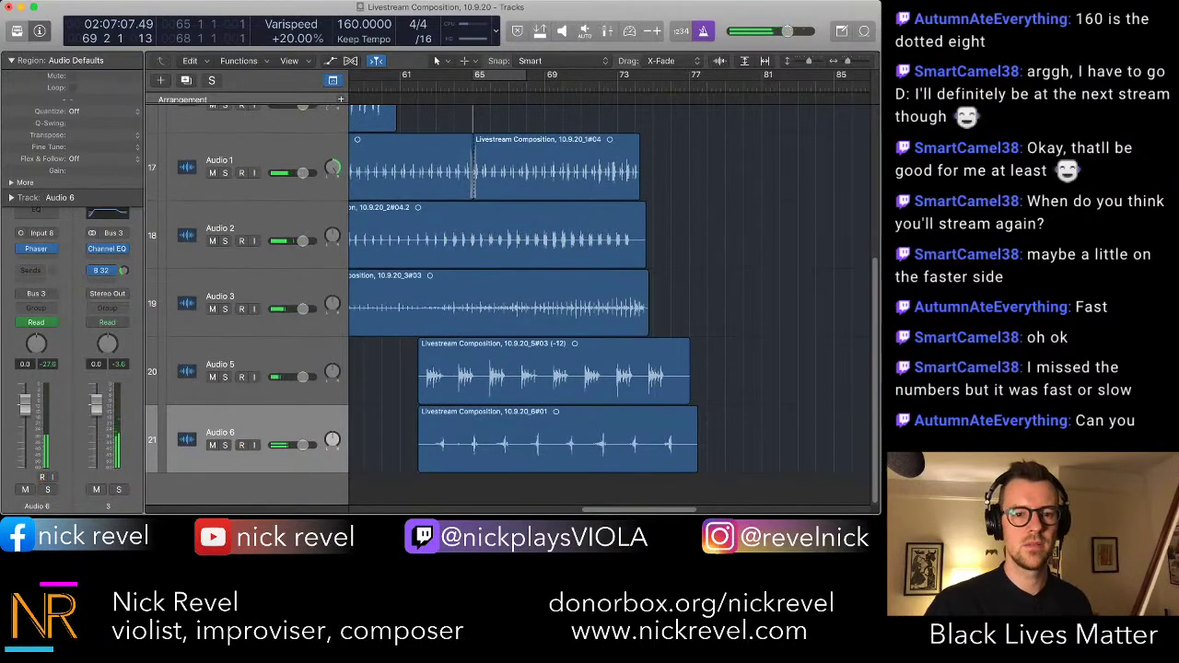
- Duplicate the Audio 6 track with its Phaser settings, show the global tracks, and try a viola take from bar 60
key(super+d)
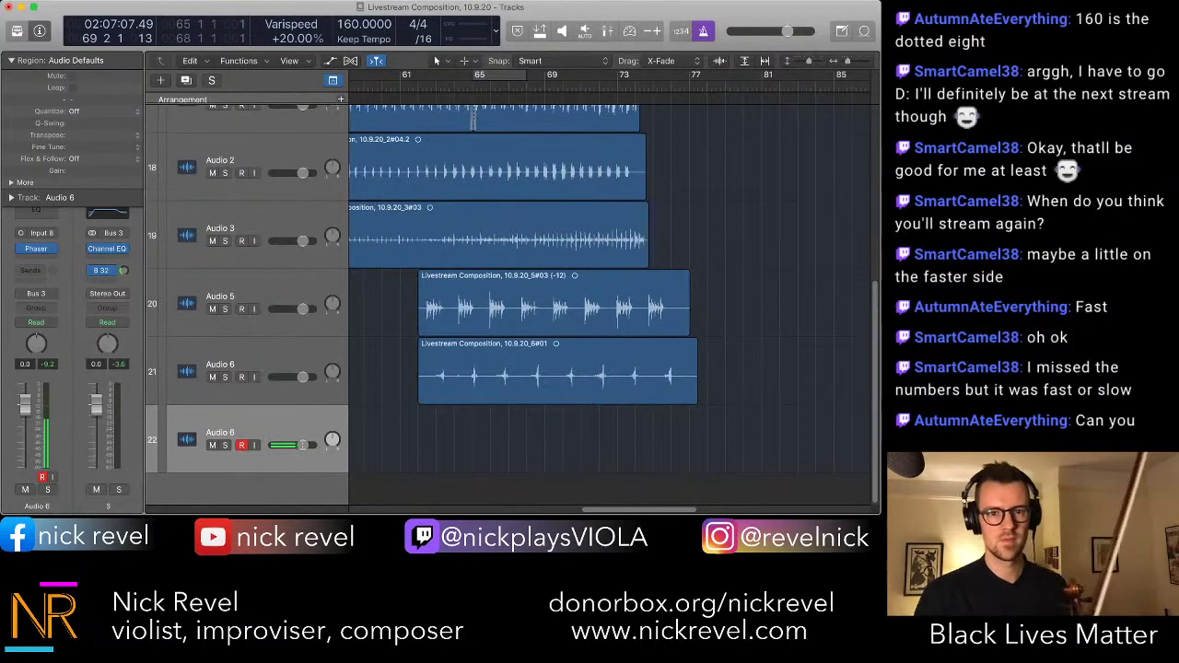
key(Return)
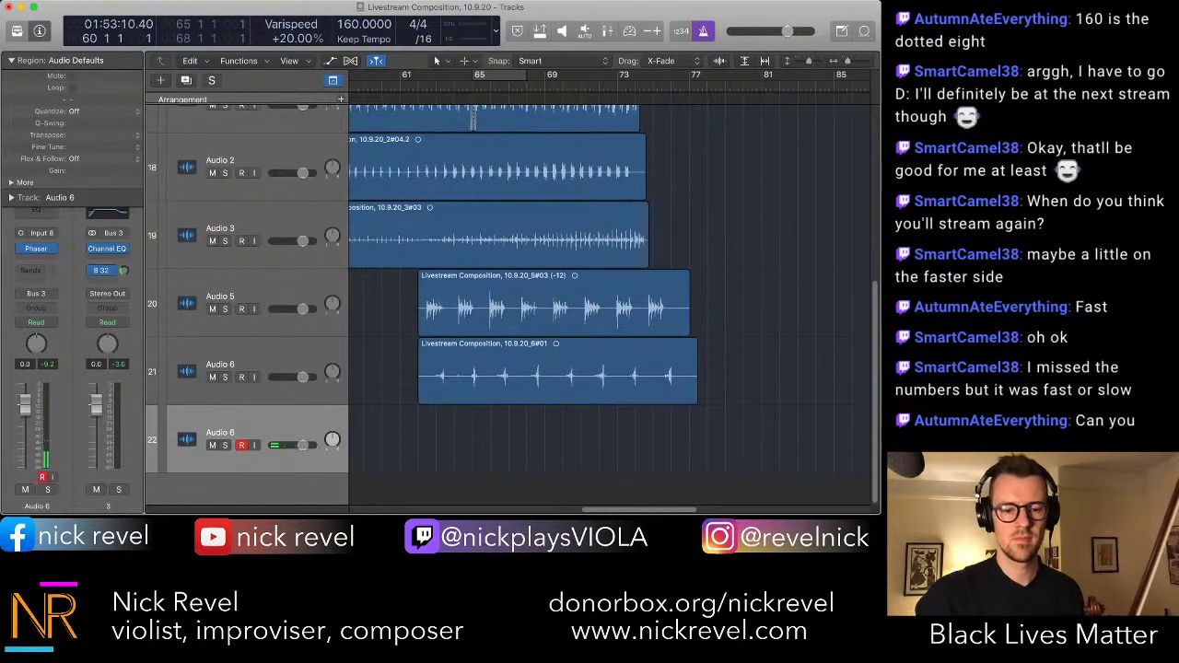
key(r)
key(g)
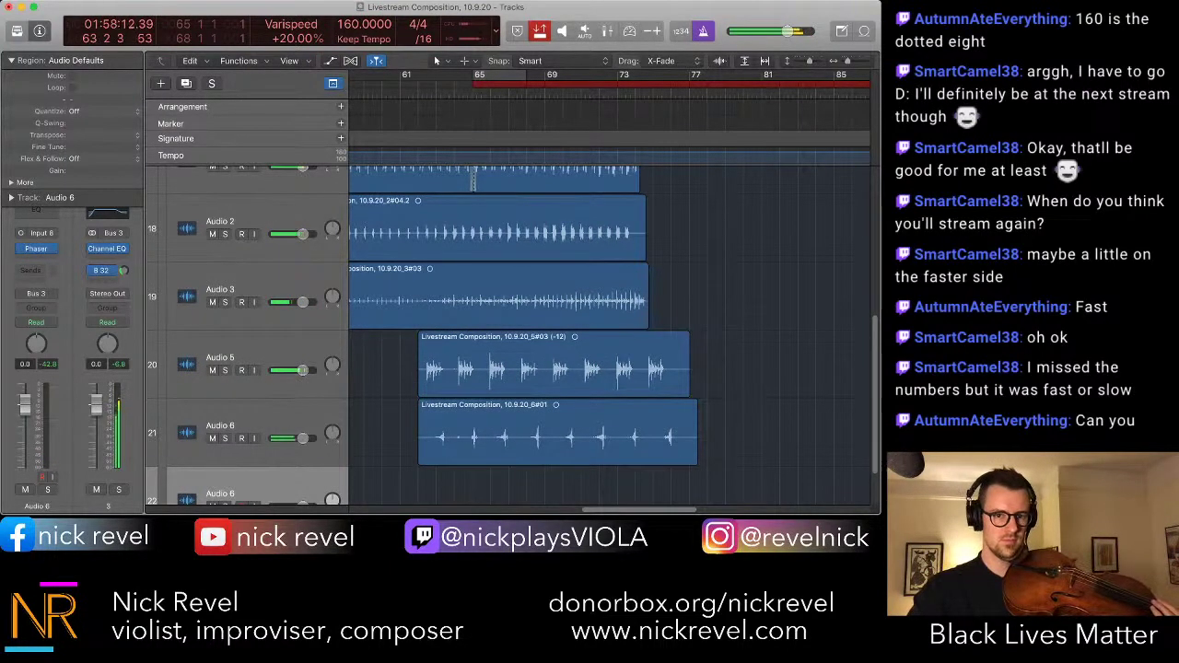
key(space)
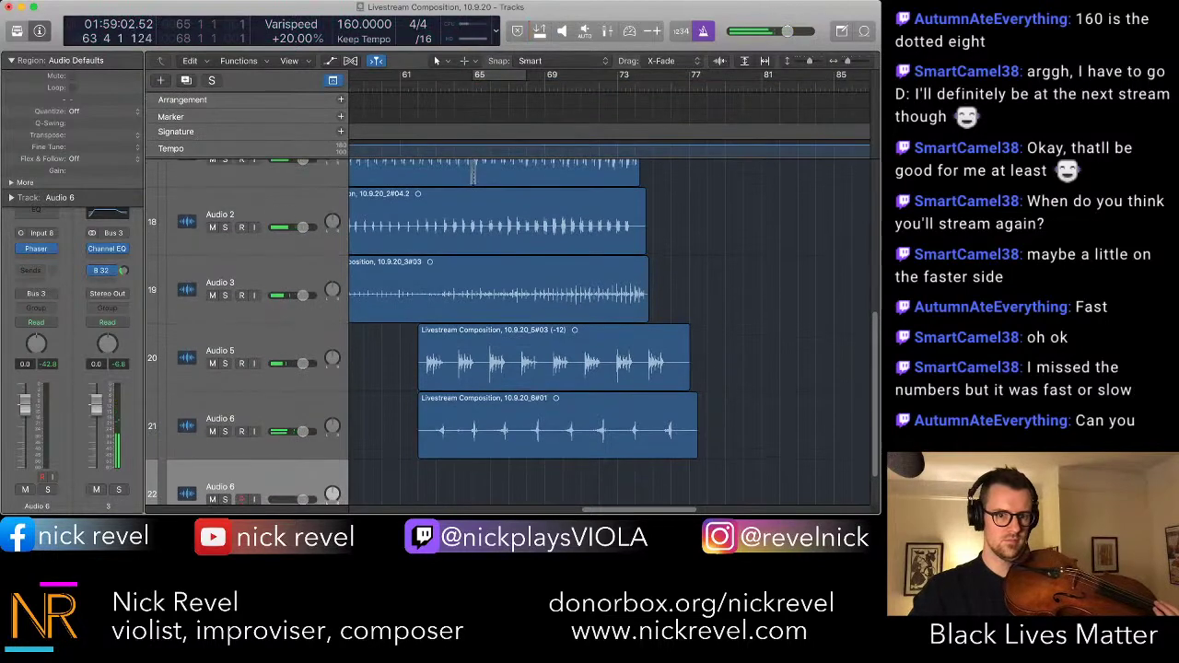
key(space)
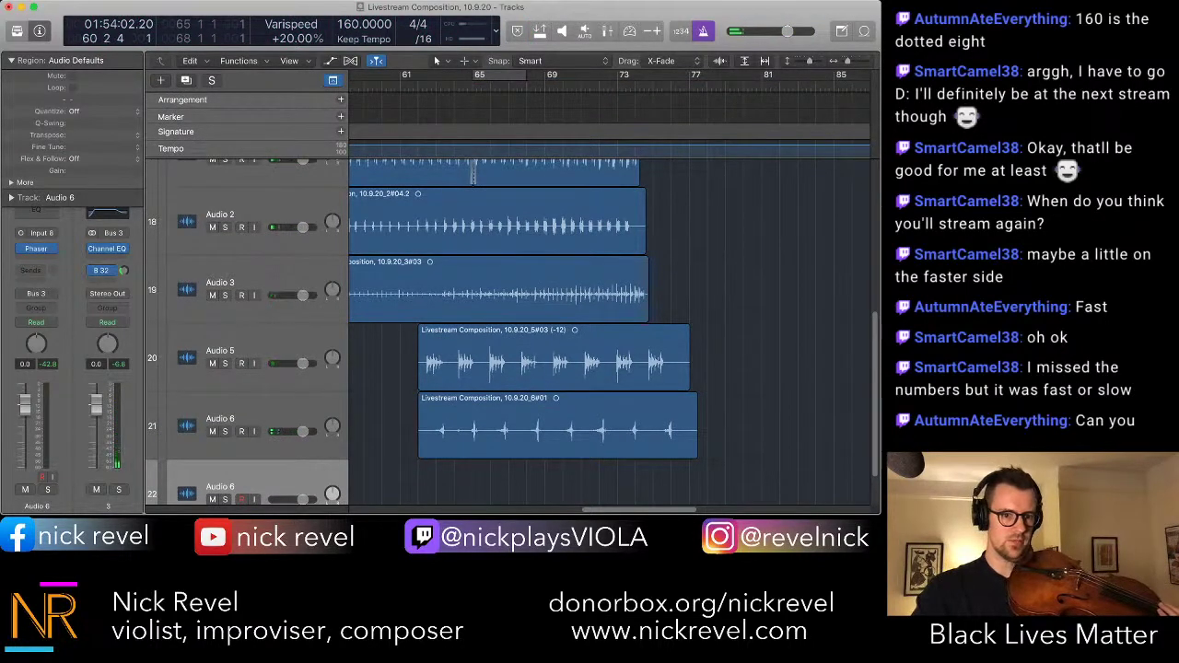
scroll(515, 322, down, 1)
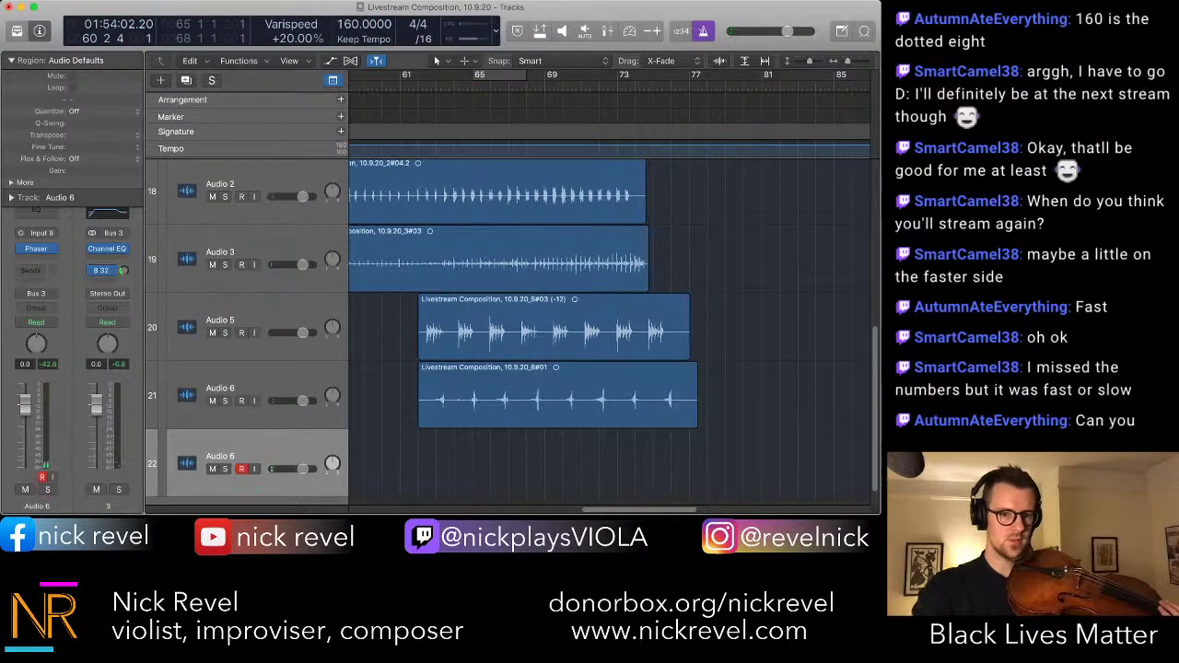
- Record a viola take on the duplicated Audio 6 track from about bar 60 to past bar 77
key(r)
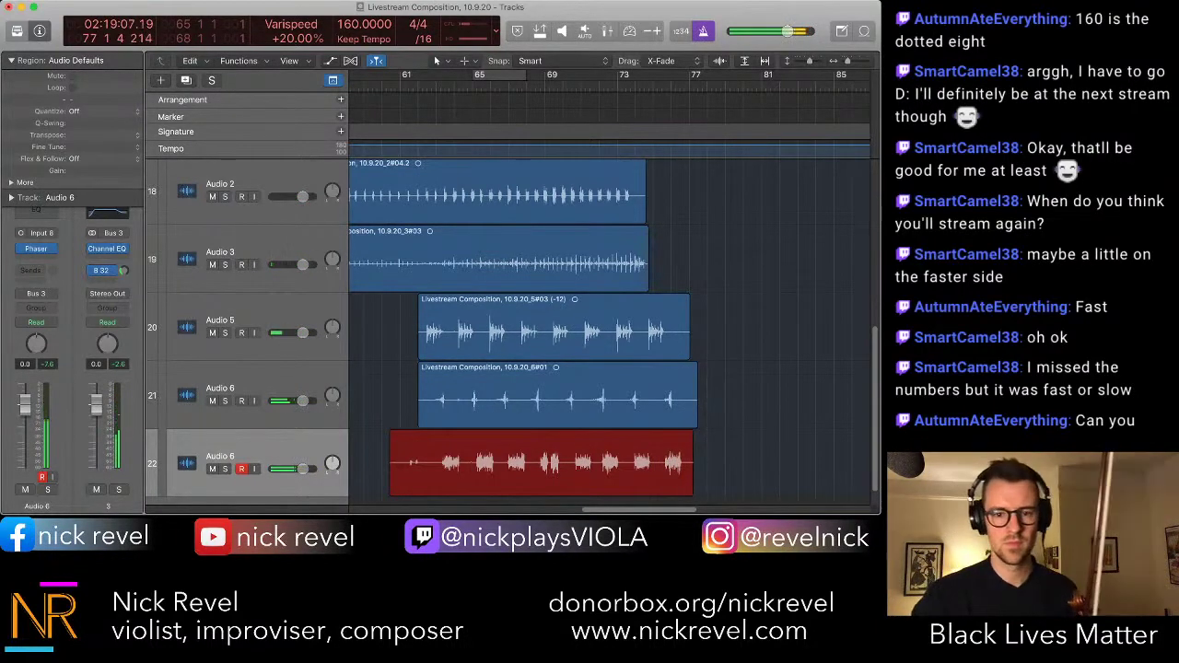
key(space)
scroll(516, 322, down, 1)
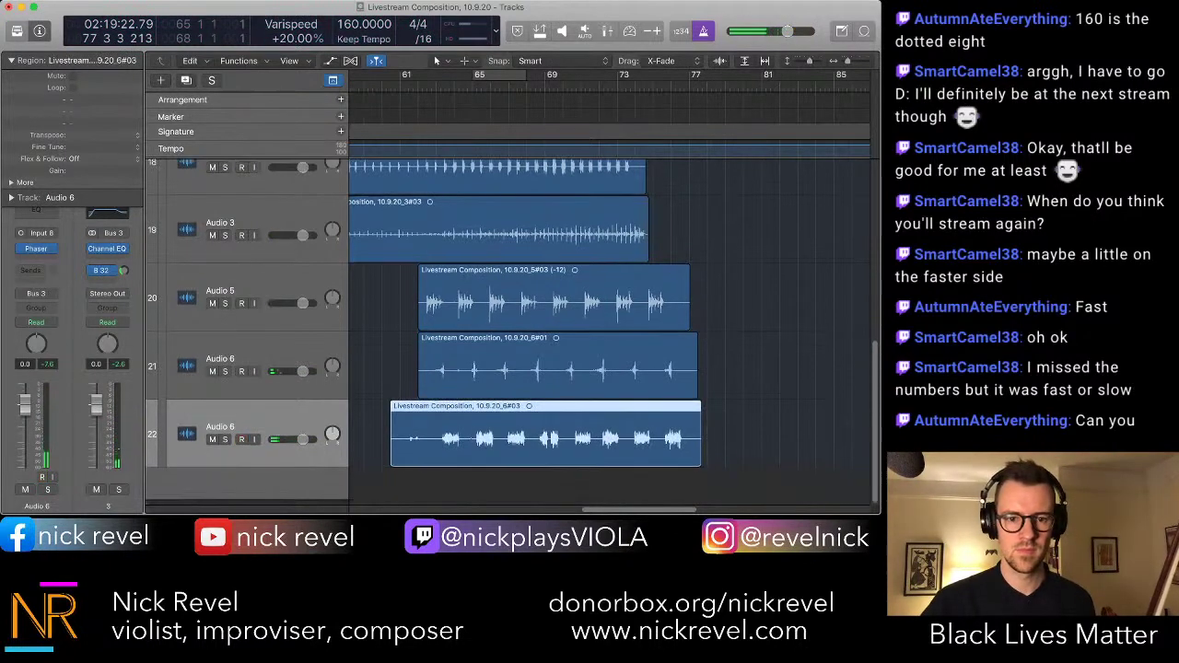
- Play back the new take from about bar 62 and remove the Phaser from the duplicated Audio 6 track
click(552, 488)
key(space)
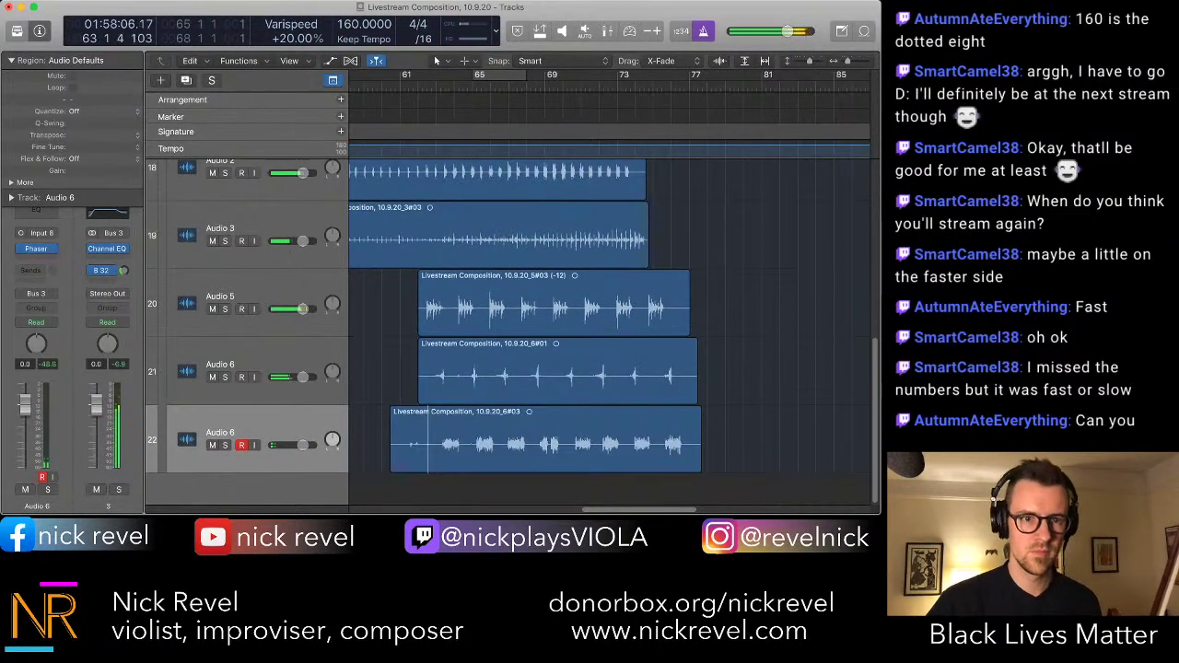
key(alt+r)
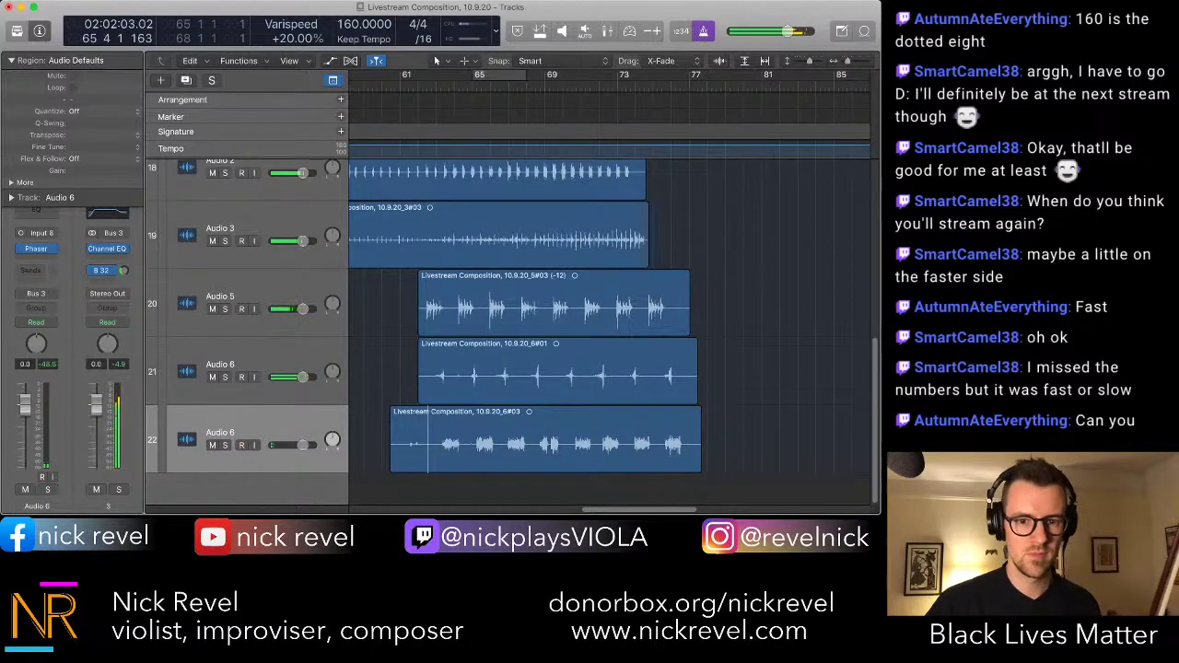
key(x)
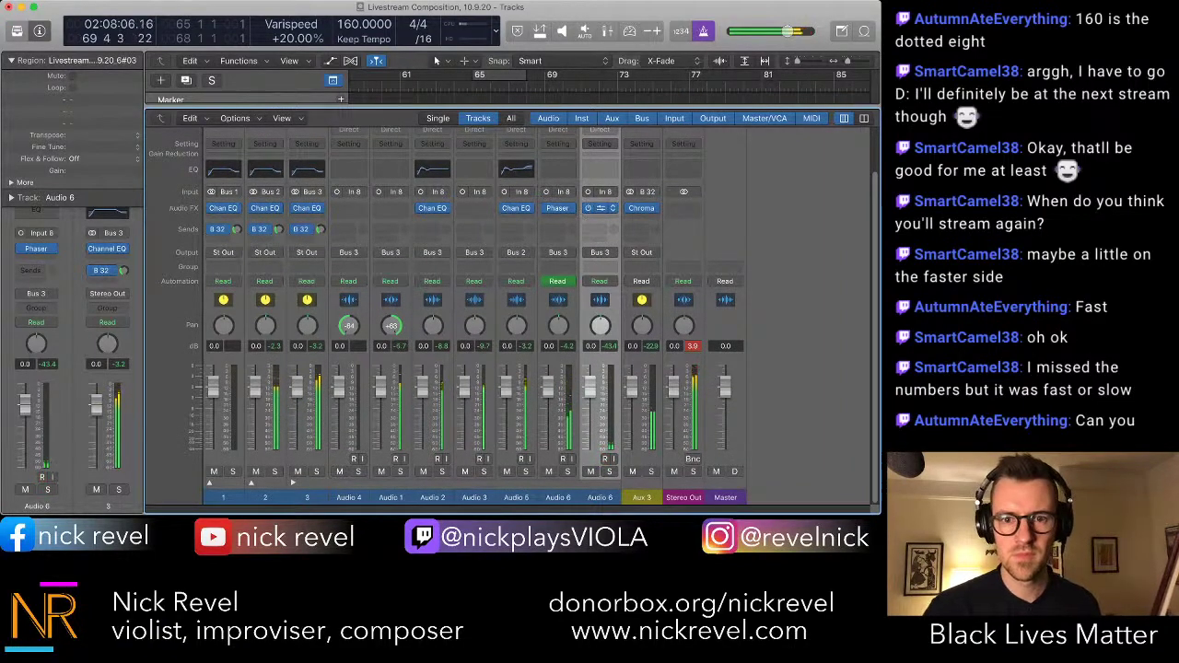
click(612, 208)
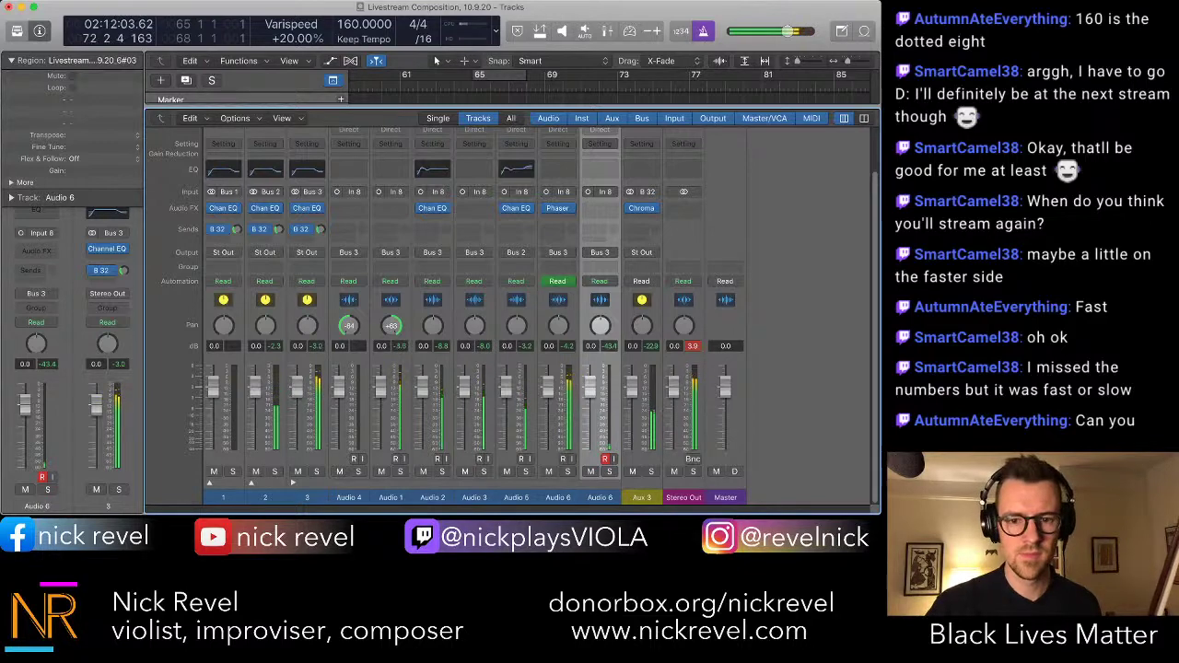
key(x)
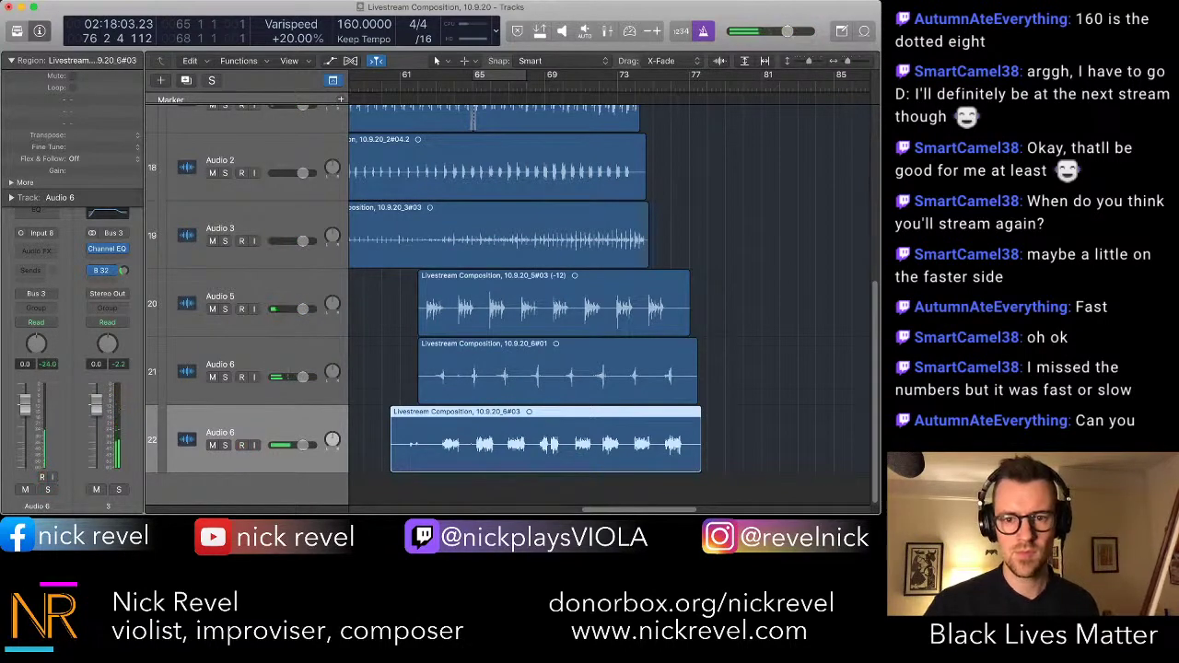
- Trim the end of the Audio 5 region in track stack 3 back to about bar 75.5, and collapse the stack
drag(689, 324, 670, 324)
scroll(670, 324, up, 2)
scroll(670, 325, left, 2)
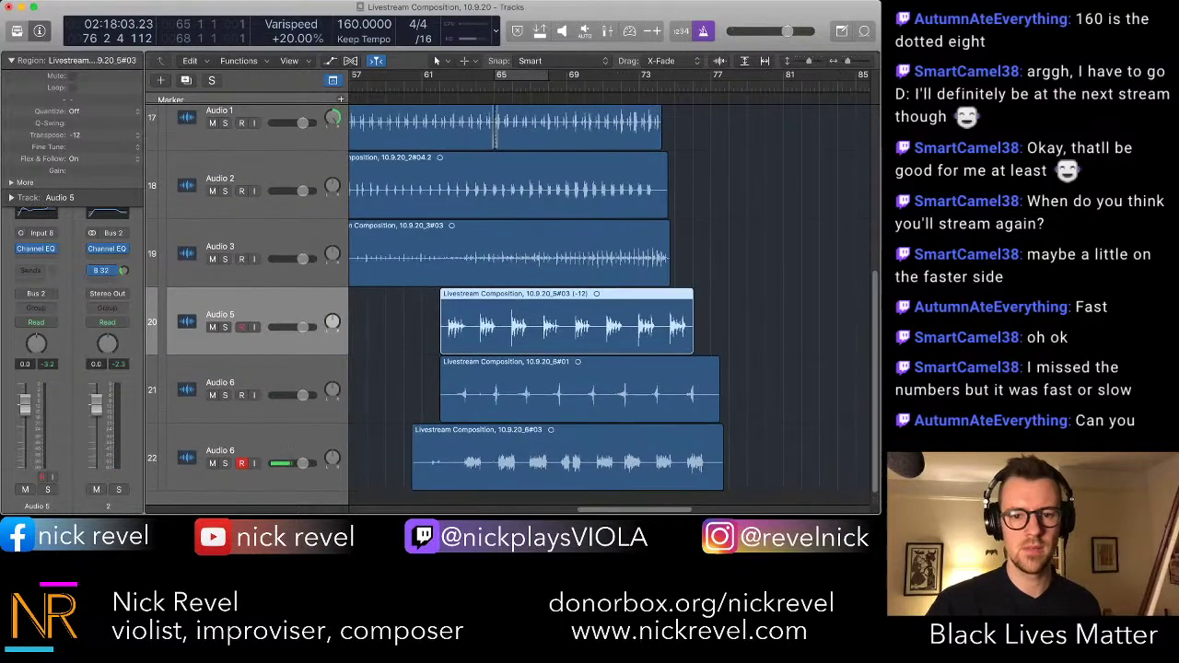
scroll(671, 324, left, 10)
scroll(670, 324, down, 5)
scroll(670, 324, up, 10)
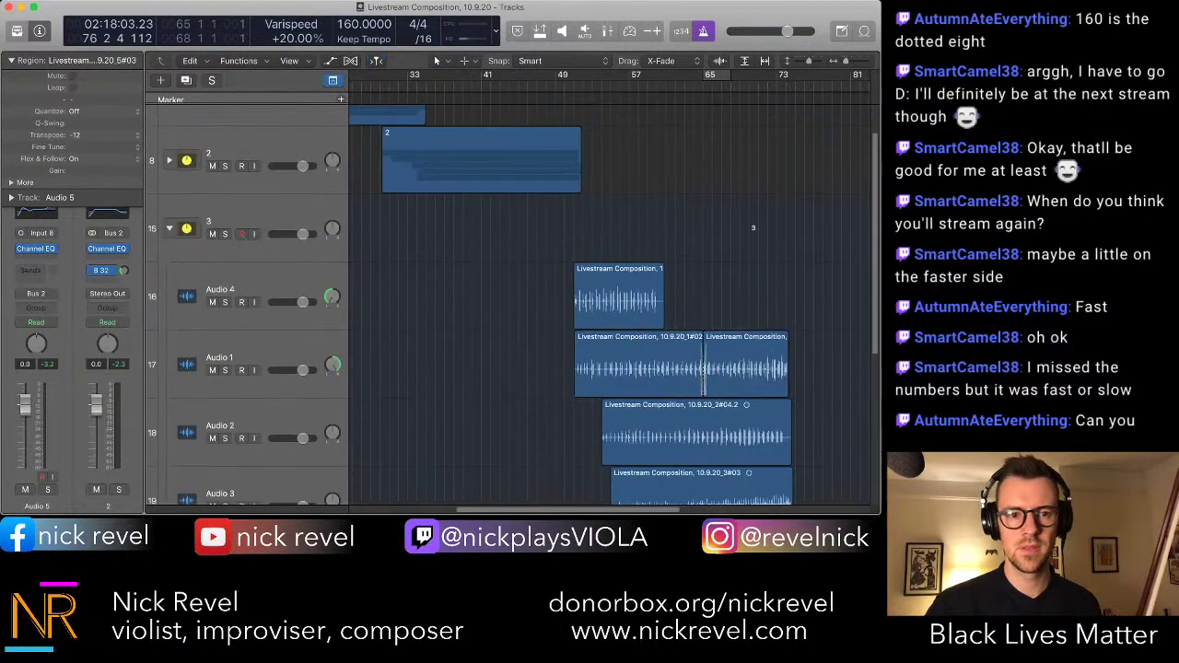
click(169, 229)
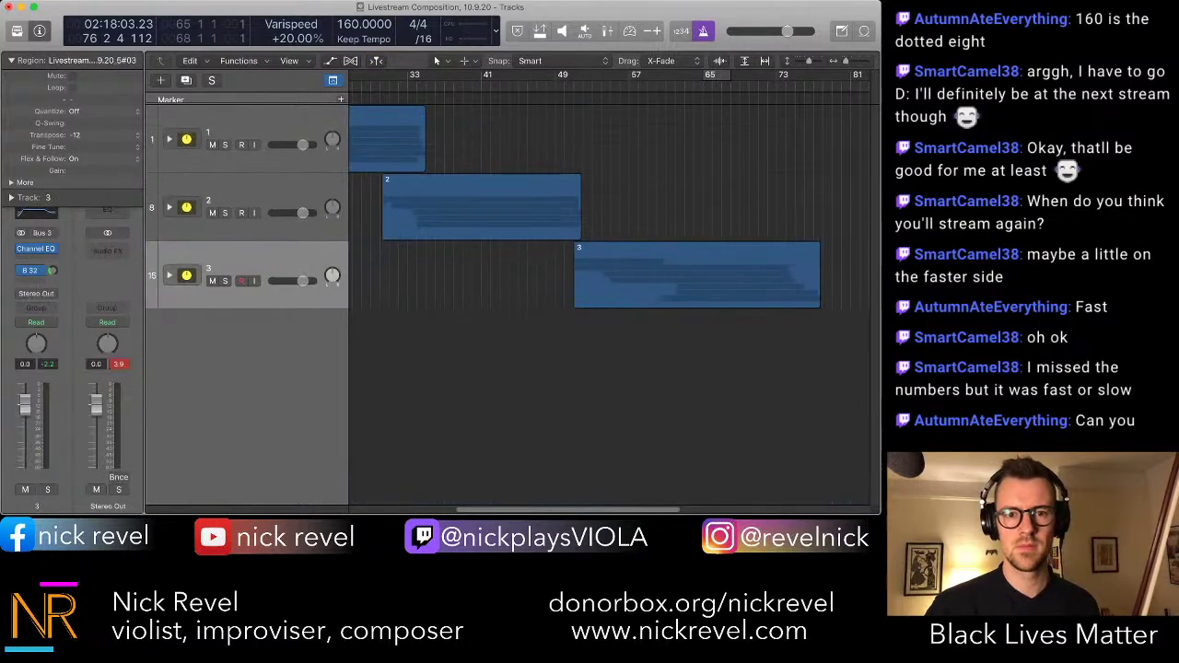
- Play the composition from about bar 10, where section 1 begins, with the metronome turned off
key(Return)
key(space)
click(442, 86)
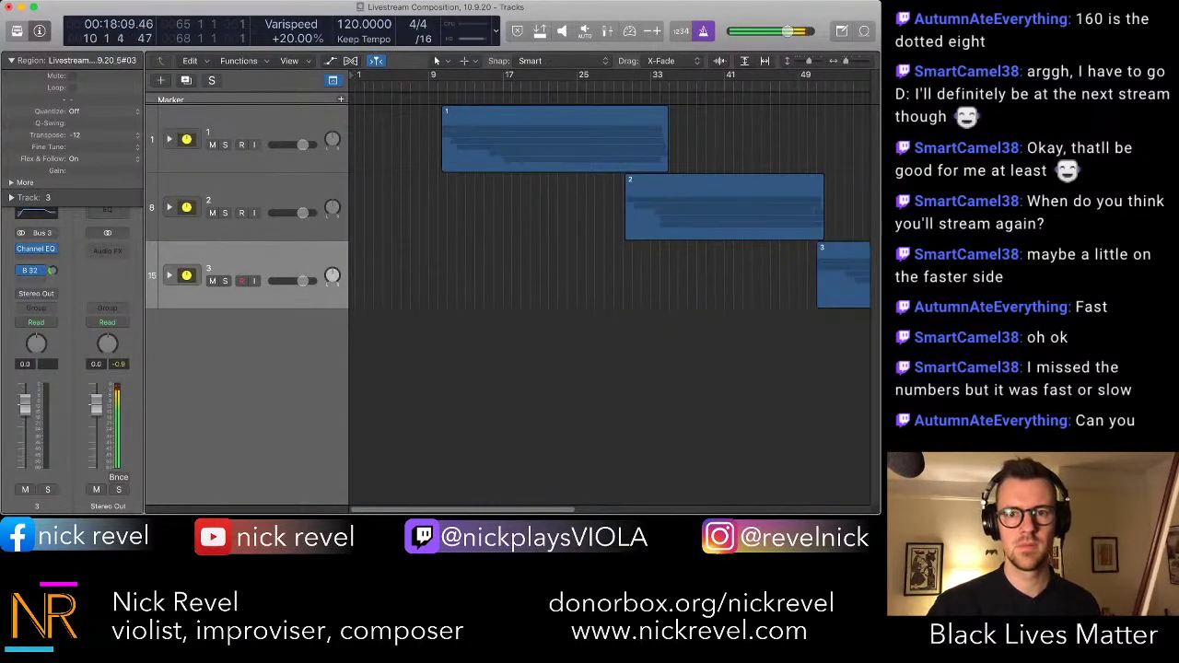
key(k)
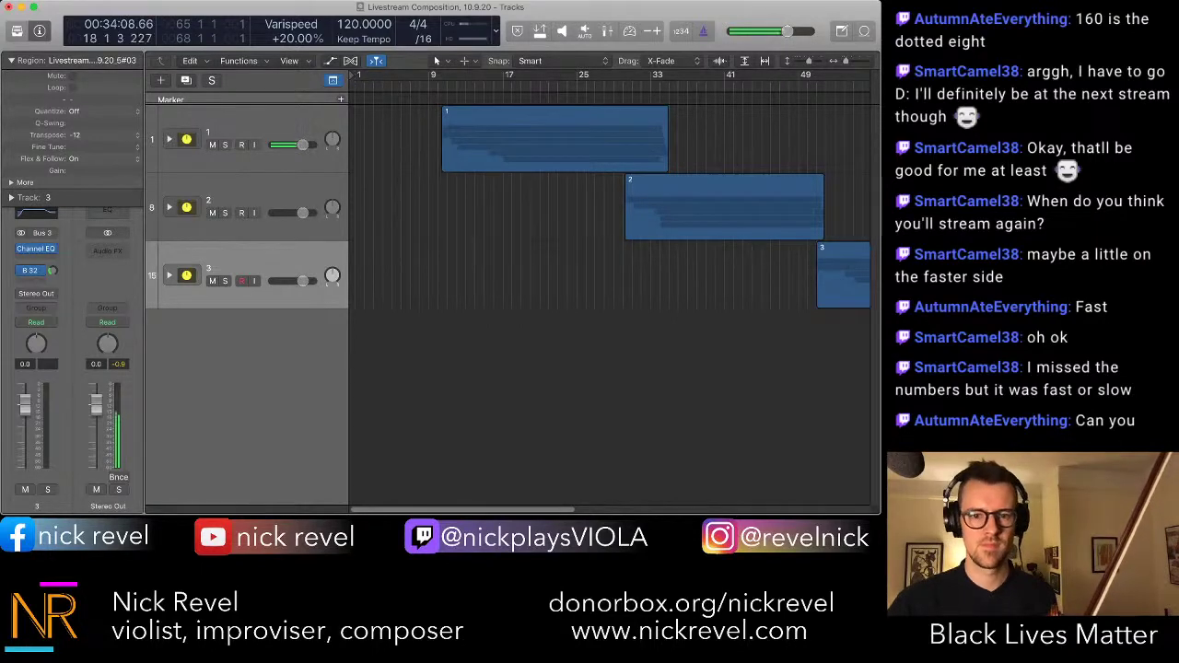
- Trim the start of the Audio 5 region in track stack 1 to about bar 16, and collapse the stack
click(169, 139)
scroll(516, 304, down, 5)
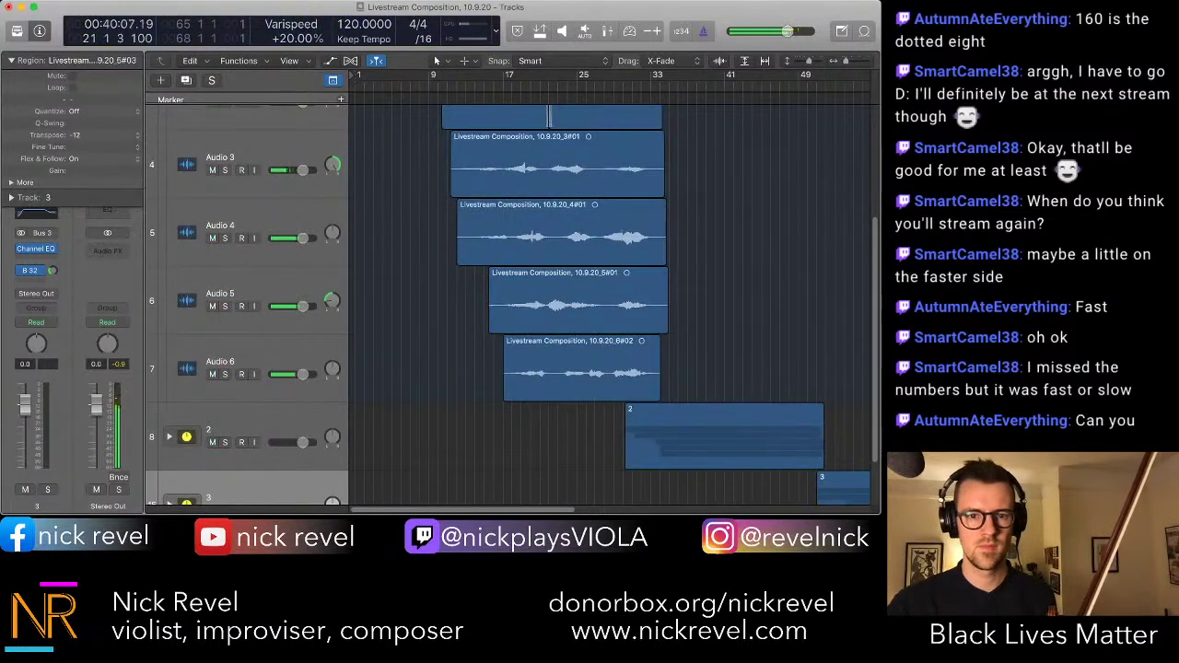
drag(491, 323, 500, 323)
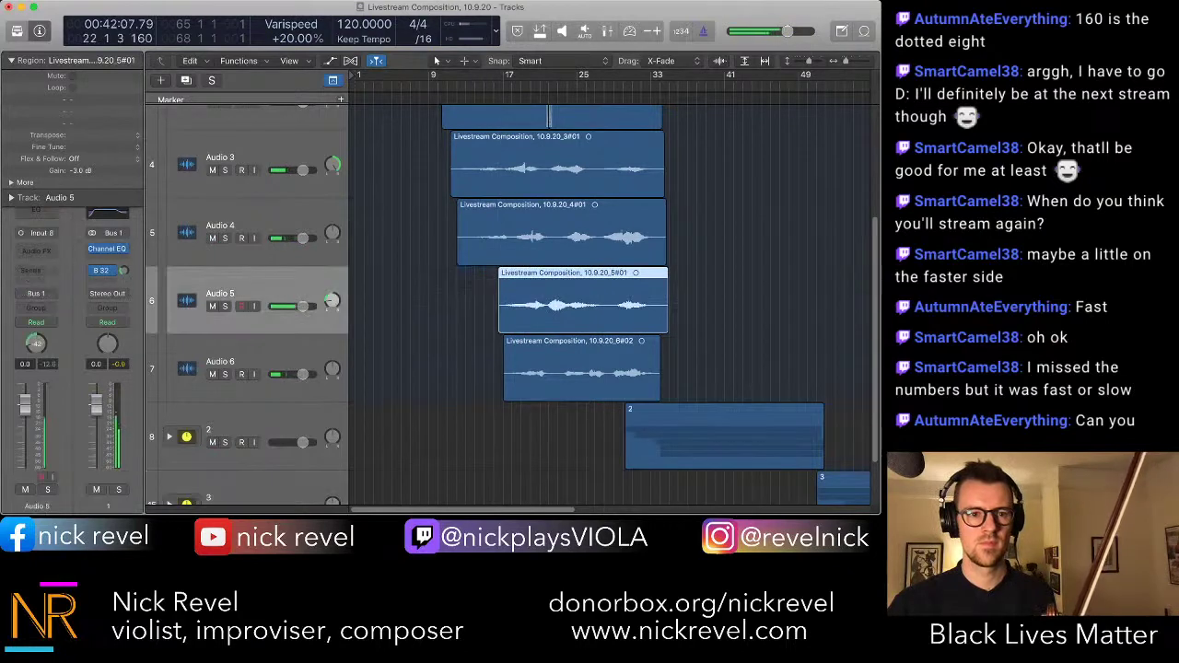
scroll(514, 304, up, 5)
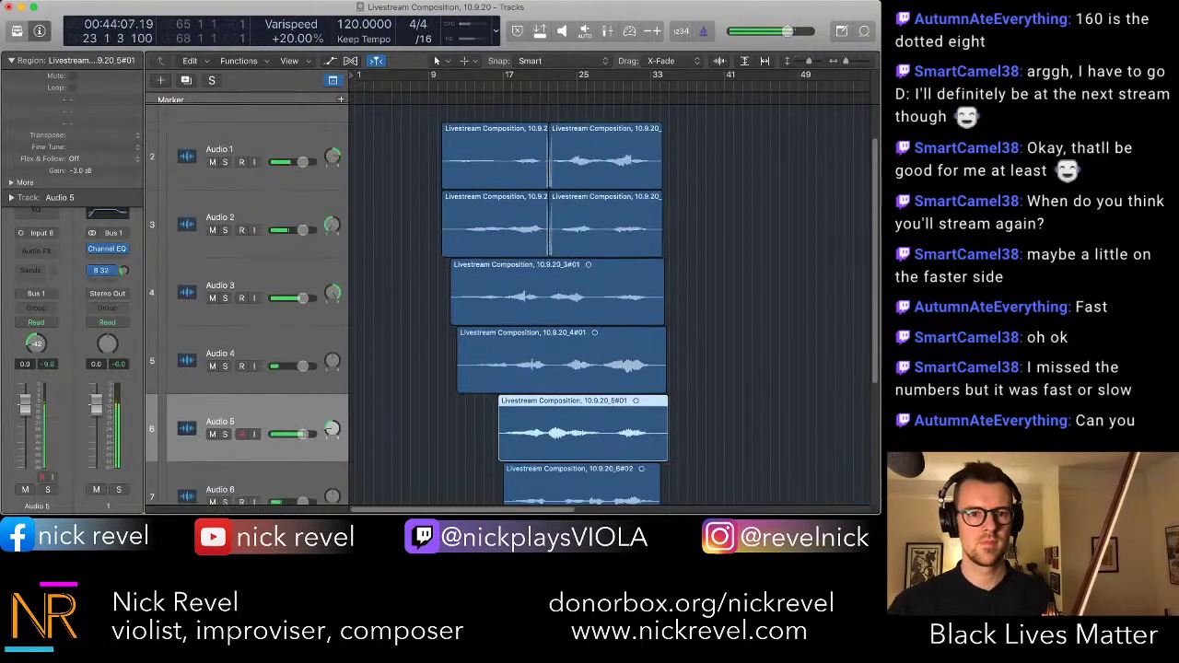
click(169, 139)
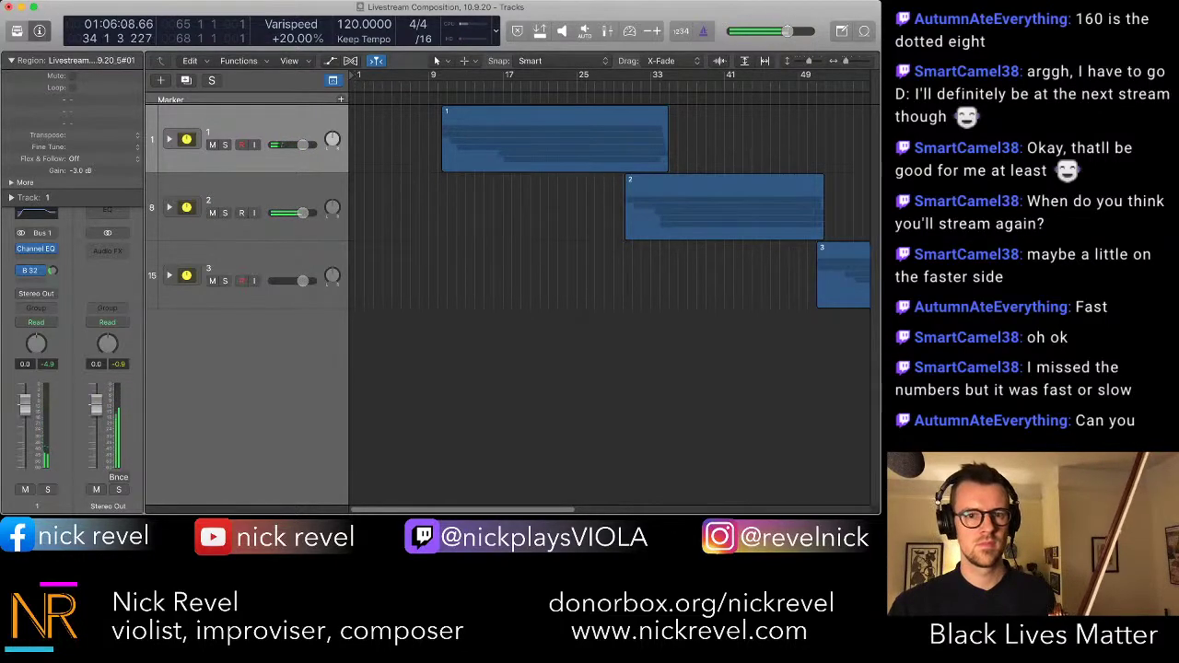
- Expand track stack 2, replay its opening, and briefly solo Audio 4 in the mixer to check it on its own
click(170, 207)
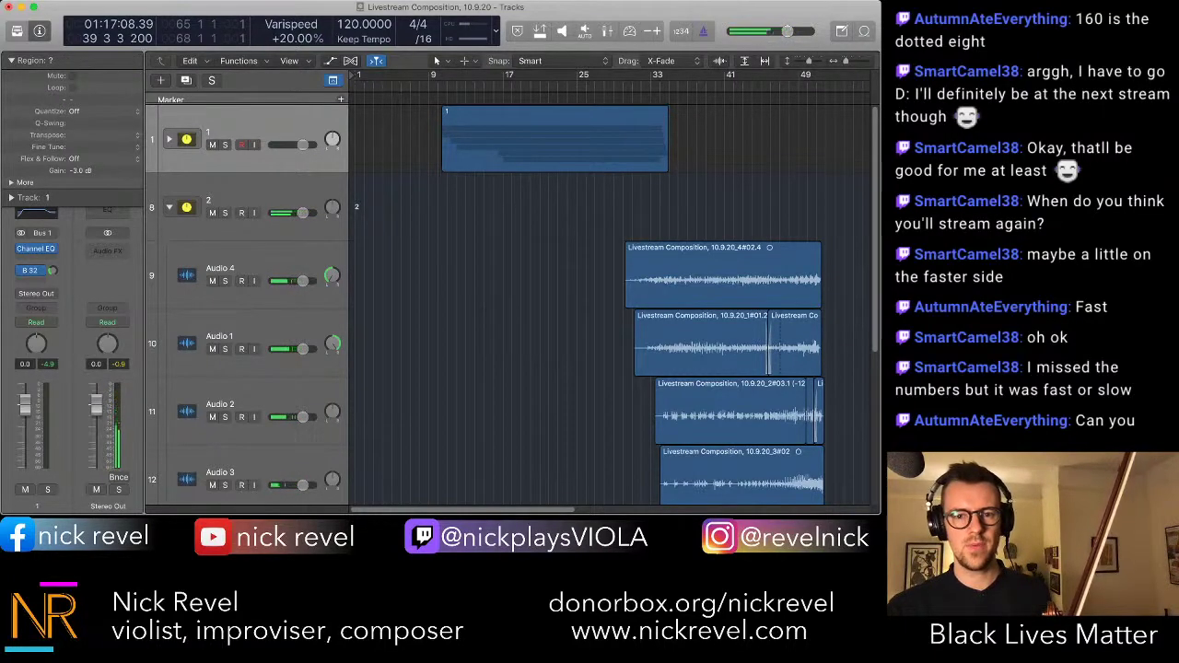
key(space)
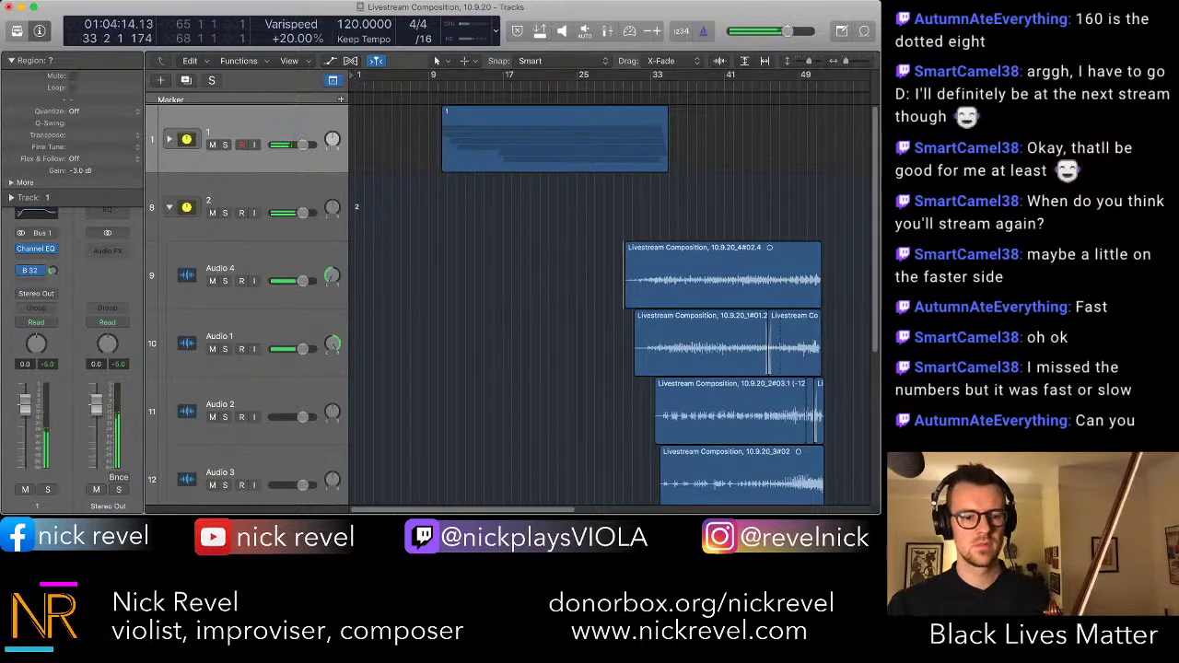
key(x)
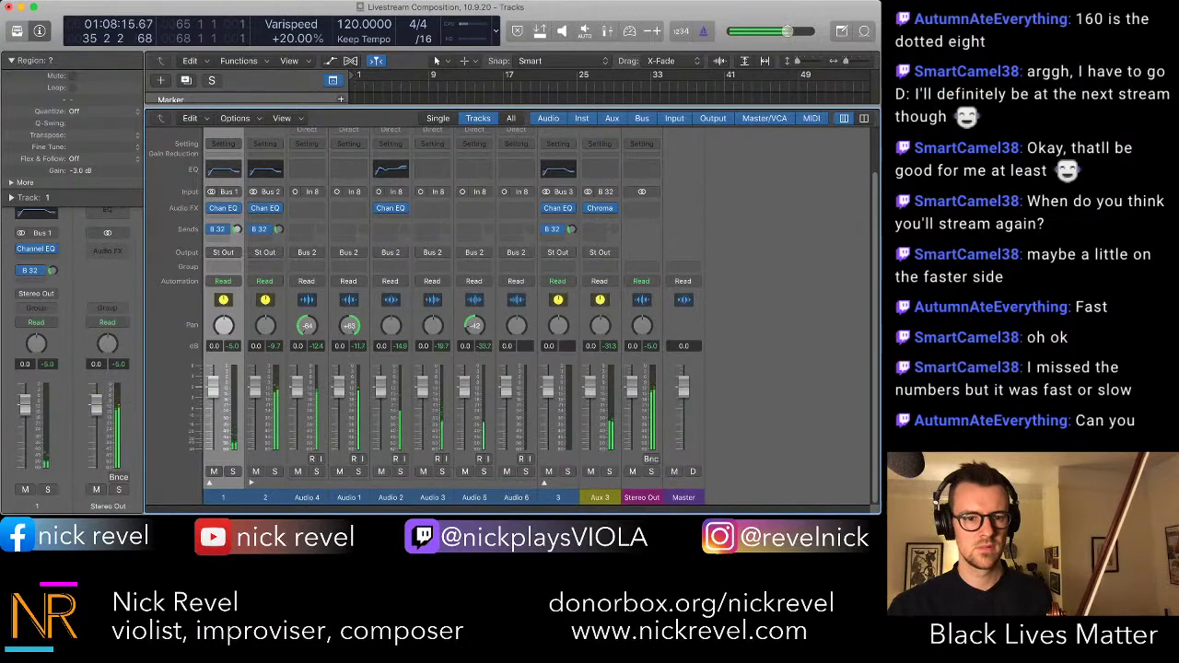
key(super+Tab)
click(316, 471)
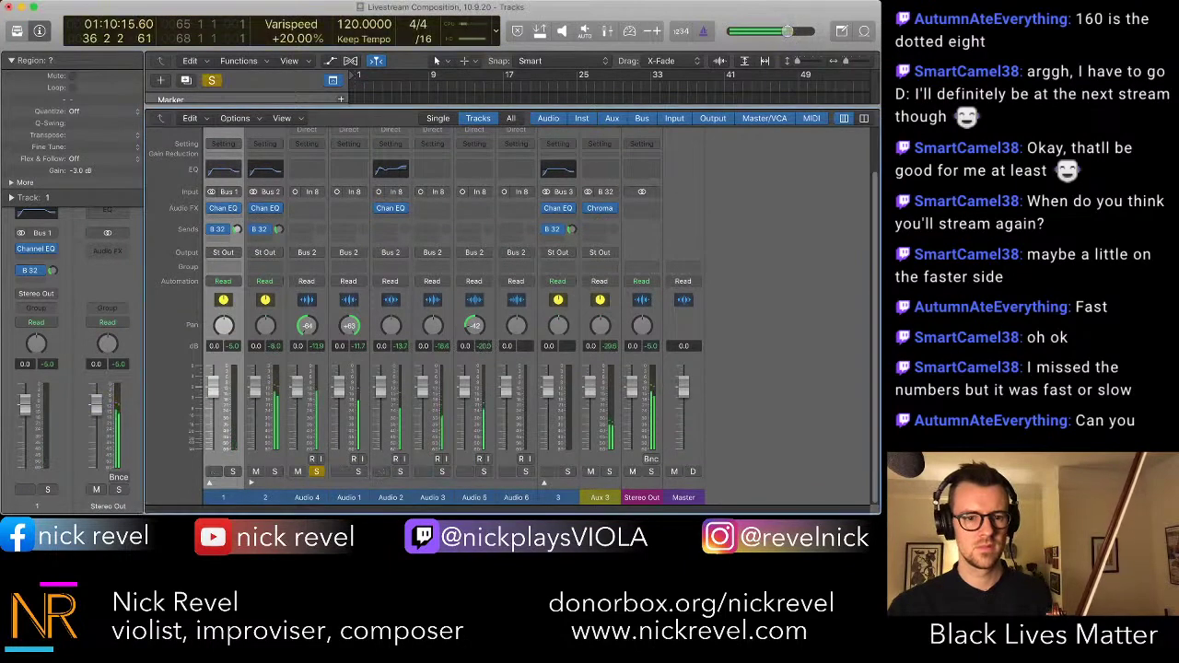
click(358, 472)
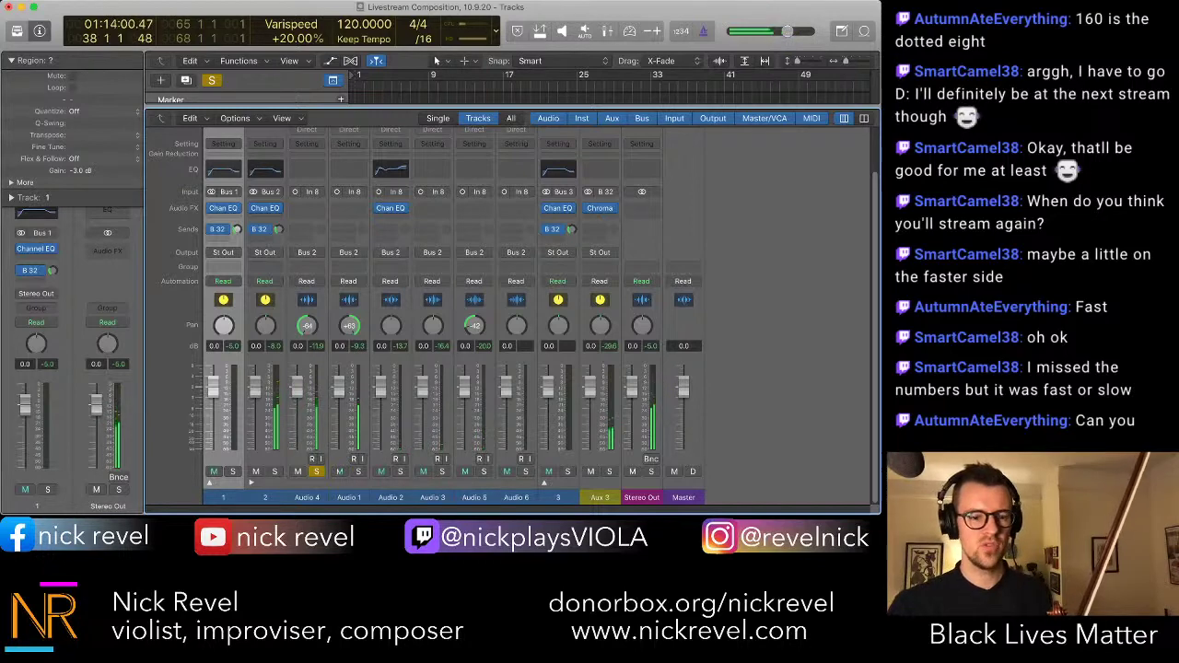
key(x)
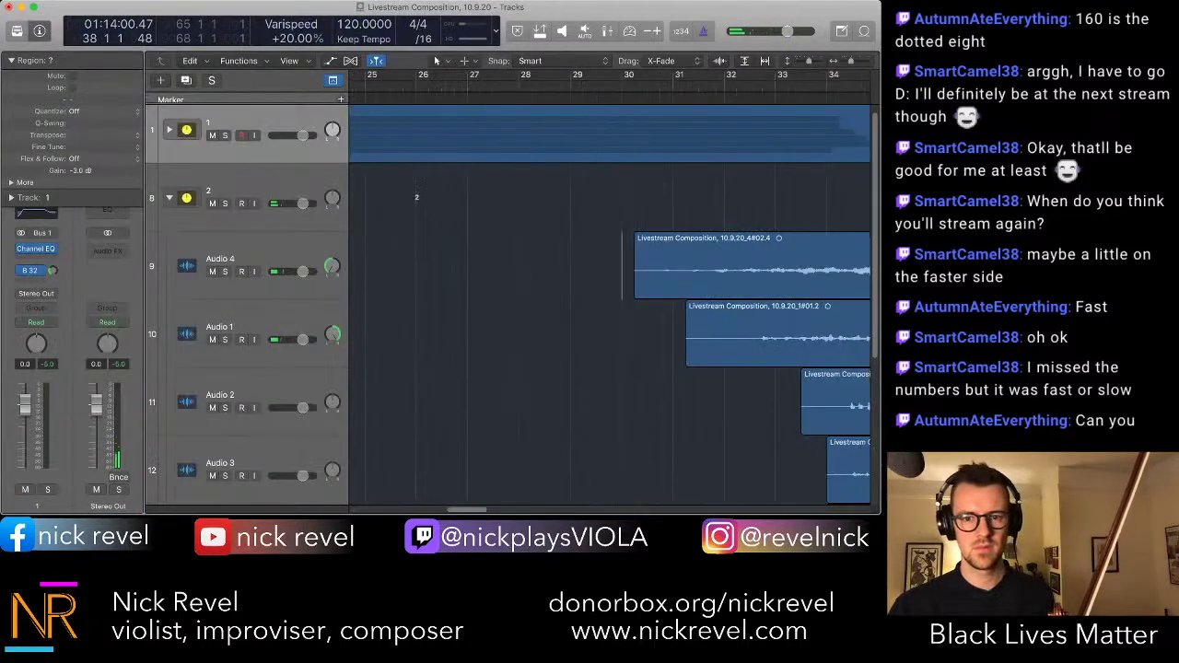
- Play section 2 from about bar 33 to bar 37 with Audio 1 soloed and the metronome turned on
key(super+Right)
scroll(635, 334, right, 5)
super+click(646, 337)
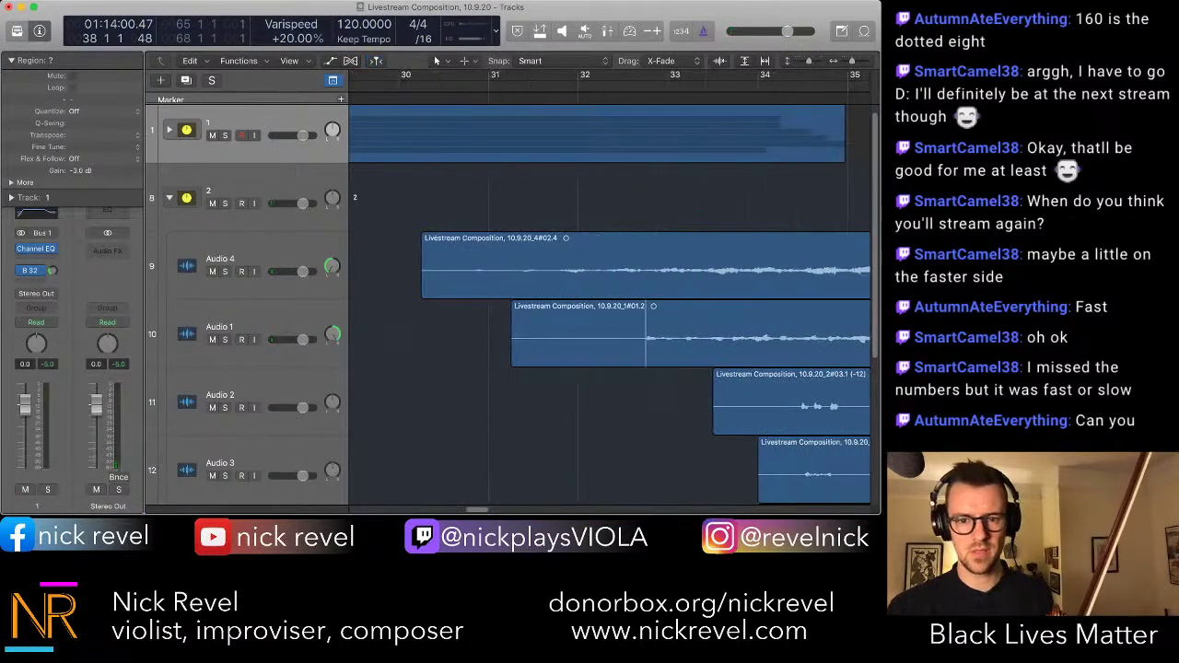
key(space)
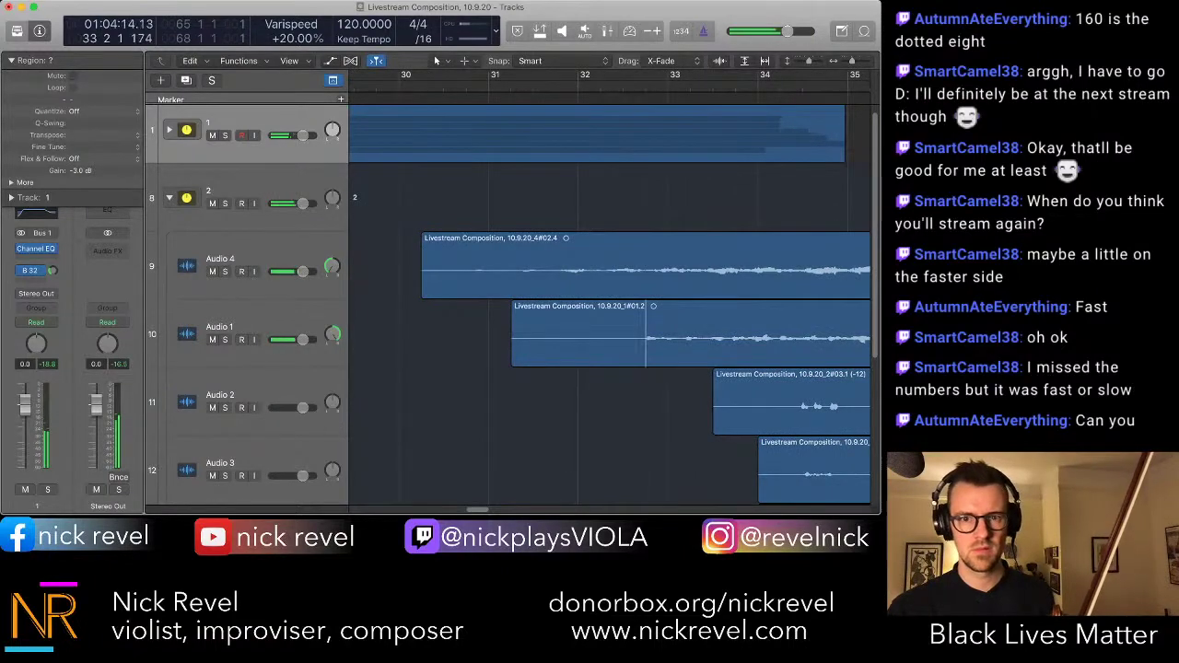
click(224, 340)
key(k)
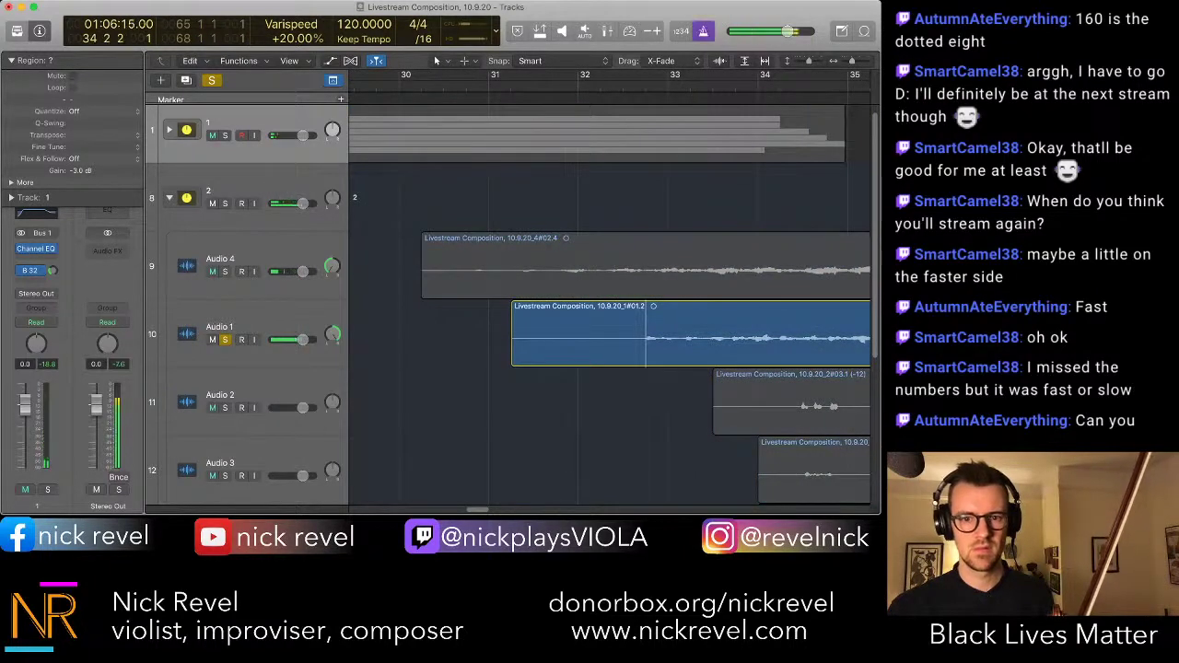
key(super+Left)
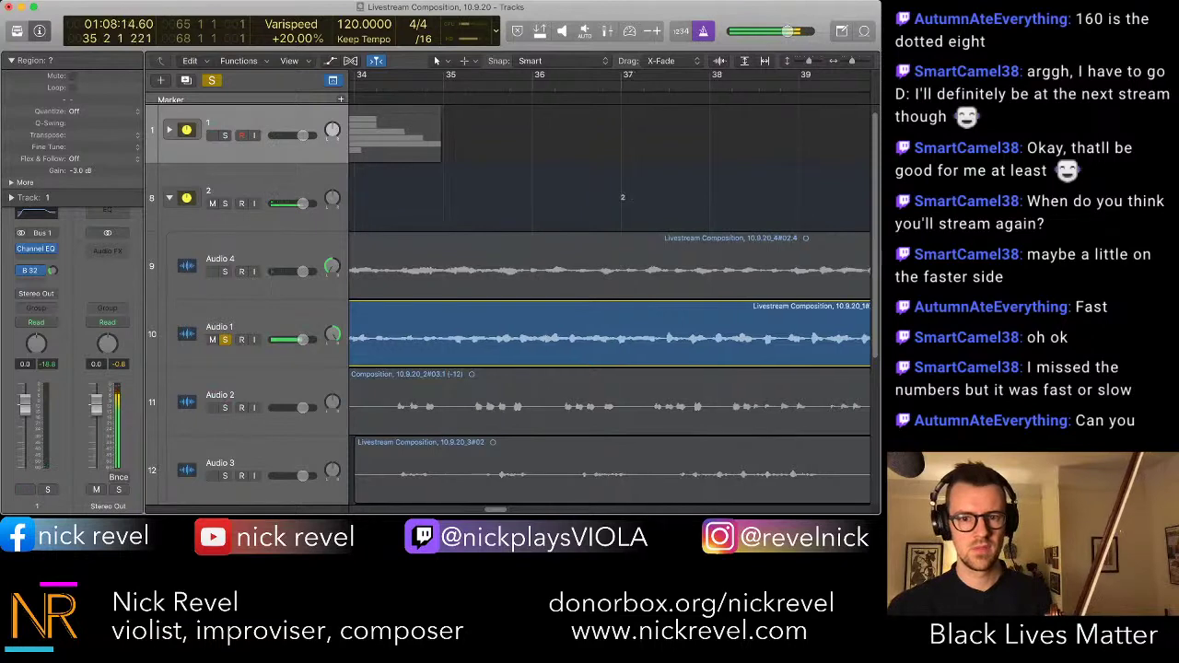
key(super+Left)
key(super+Left)
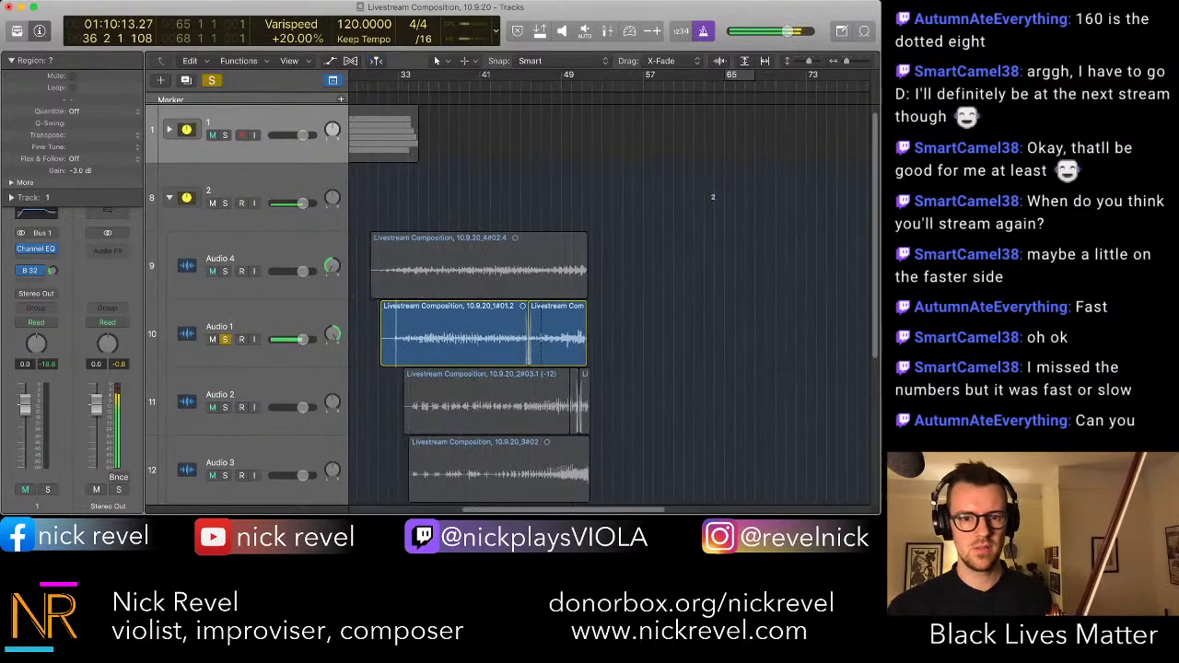
key(space)
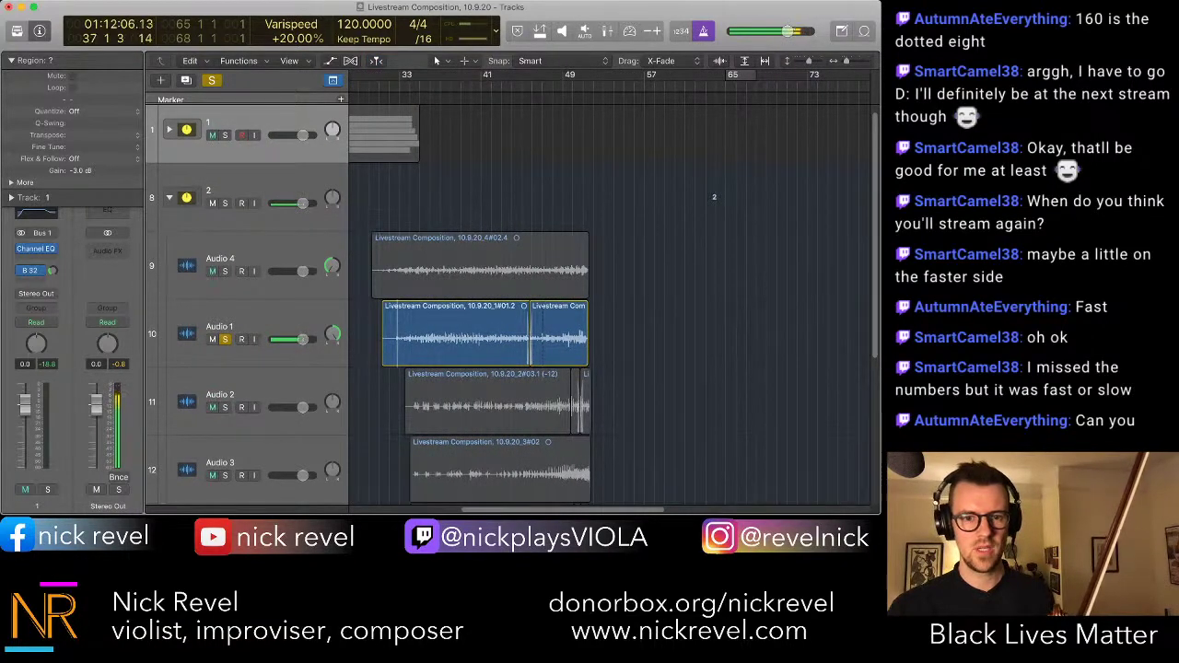
- Examine the overlap of the two Audio 1 regions around bars 45 to 47 and play it from about bar 46.5
click(463, 333)
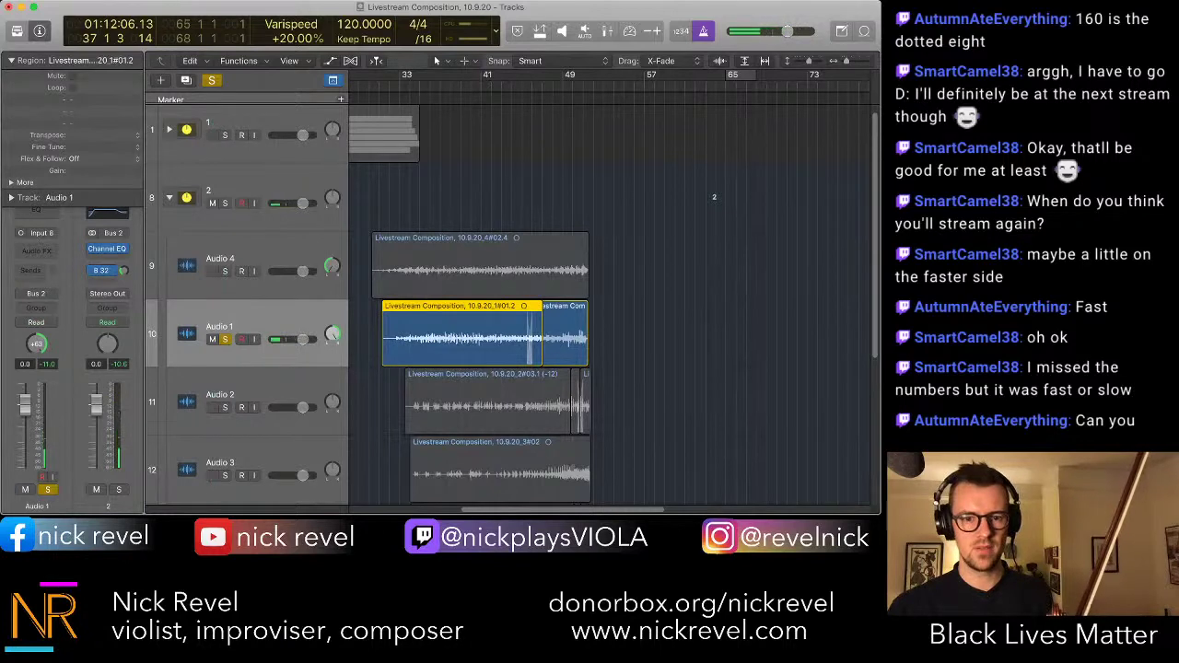
key(super+Right)
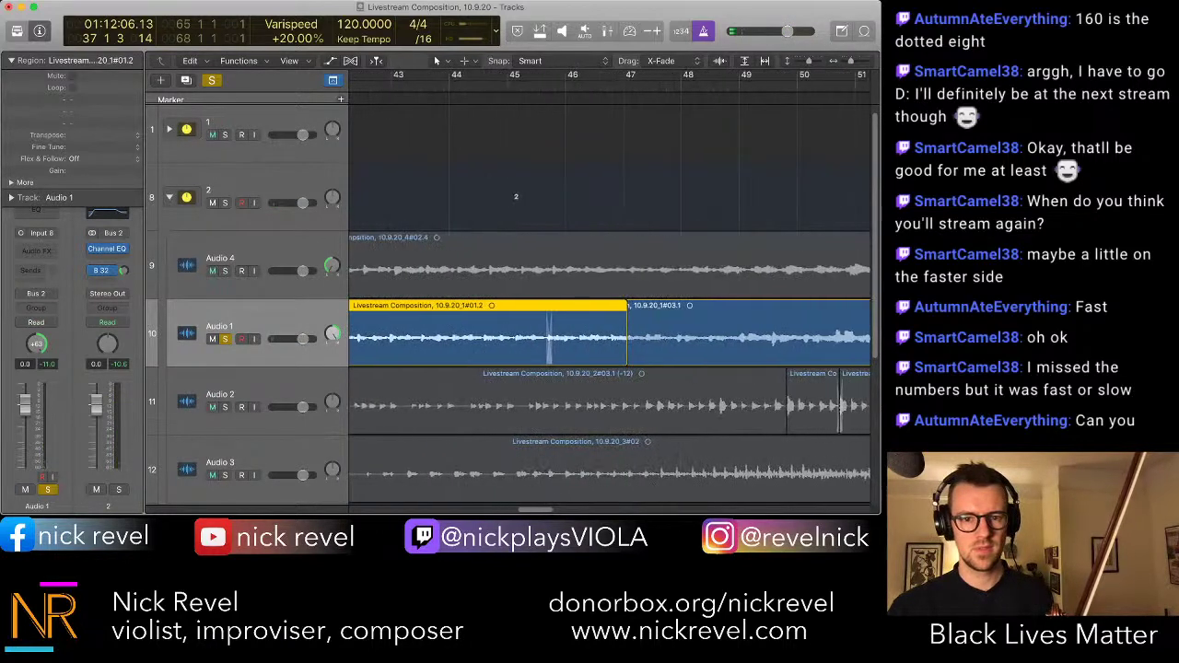
scroll(608, 333, left, 5)
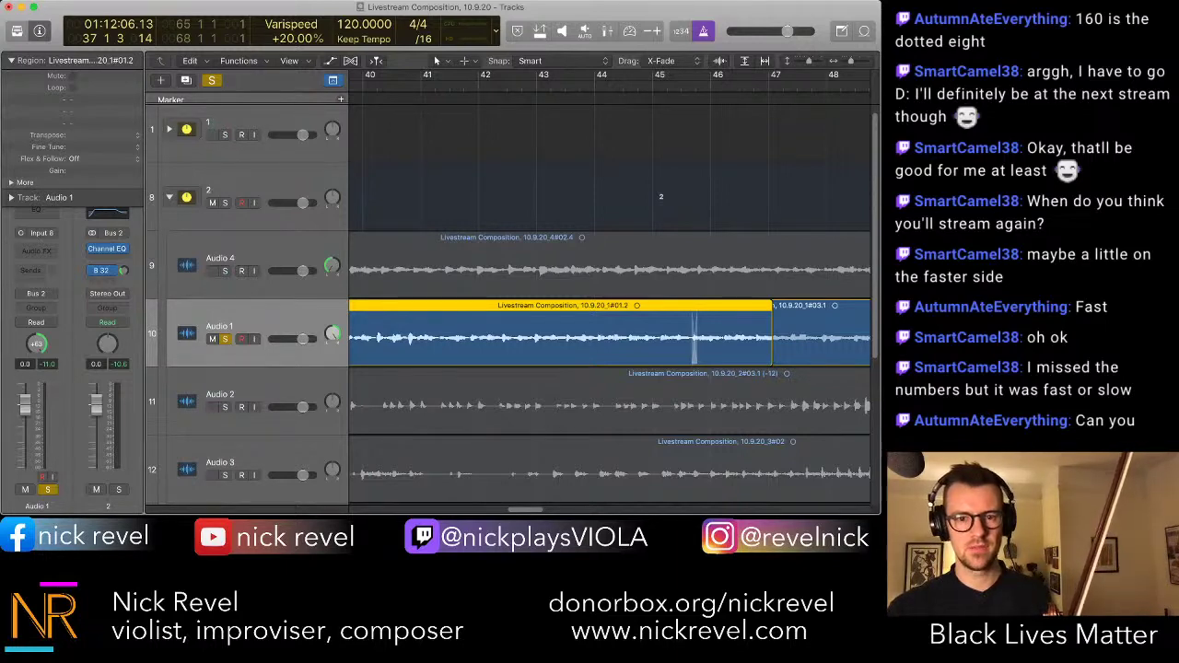
key(super+Left)
key(super+Left)
click(581, 329)
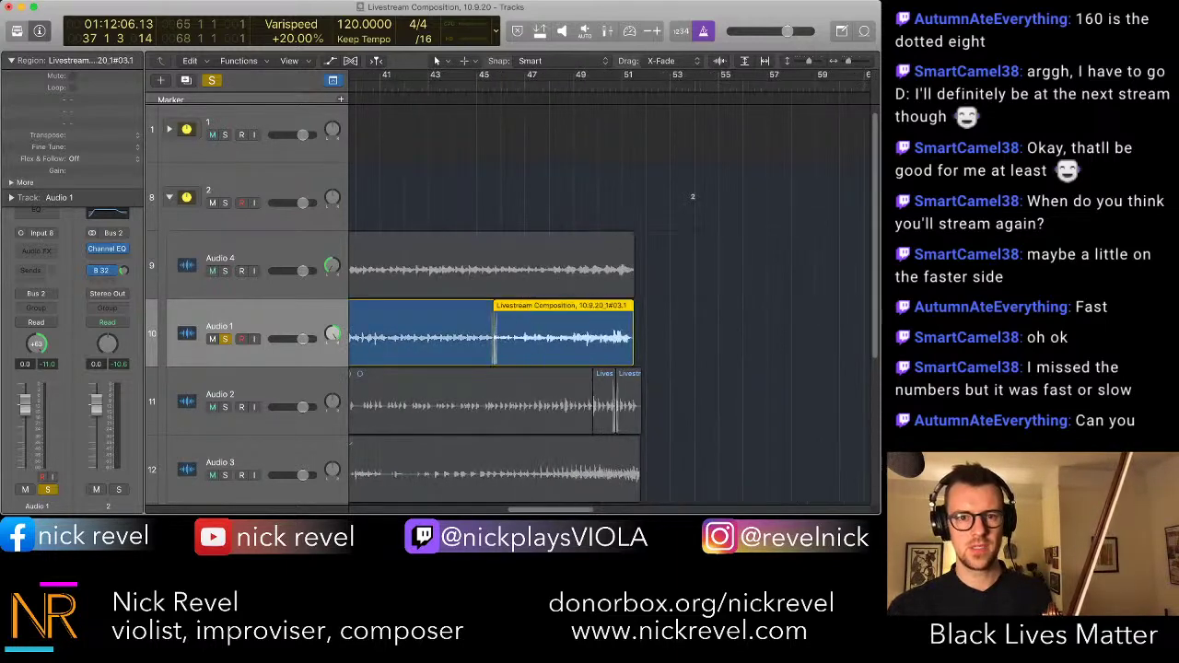
click(523, 86)
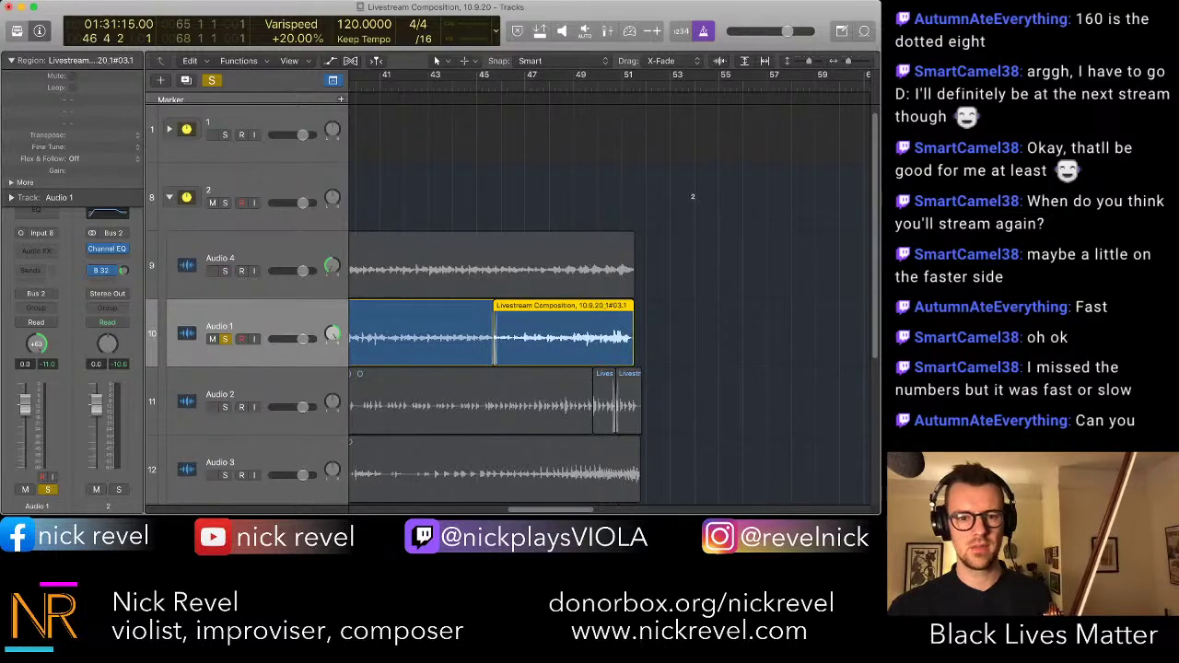
key(space)
scroll(608, 313, left, 4)
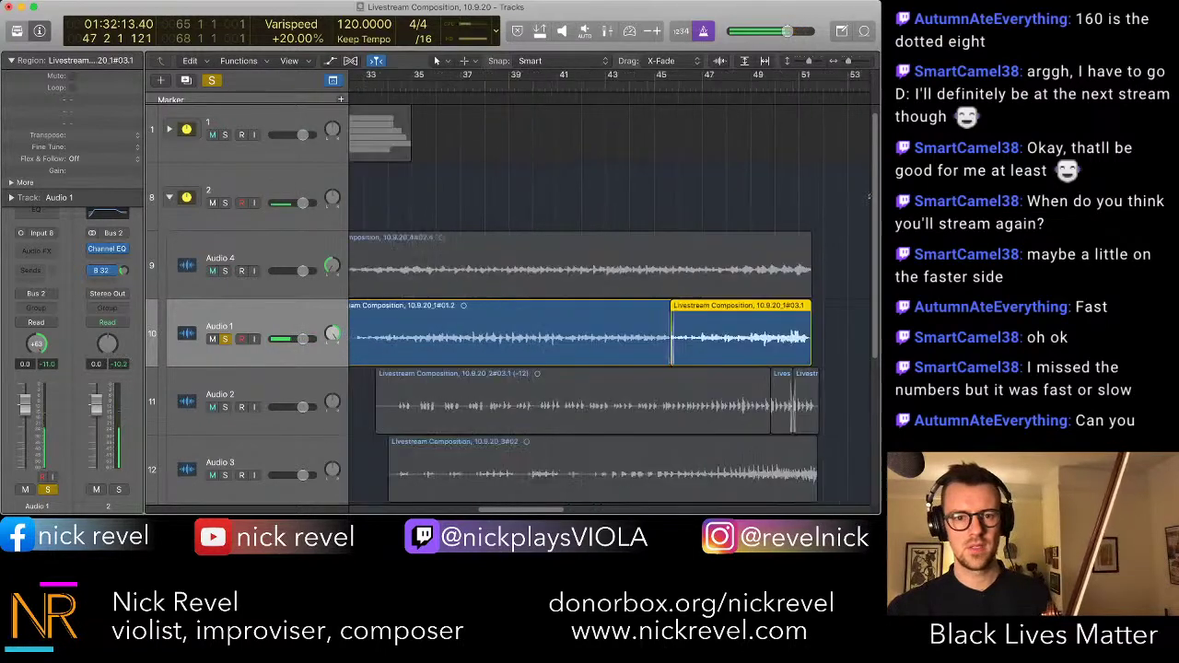
scroll(608, 313, left, 2)
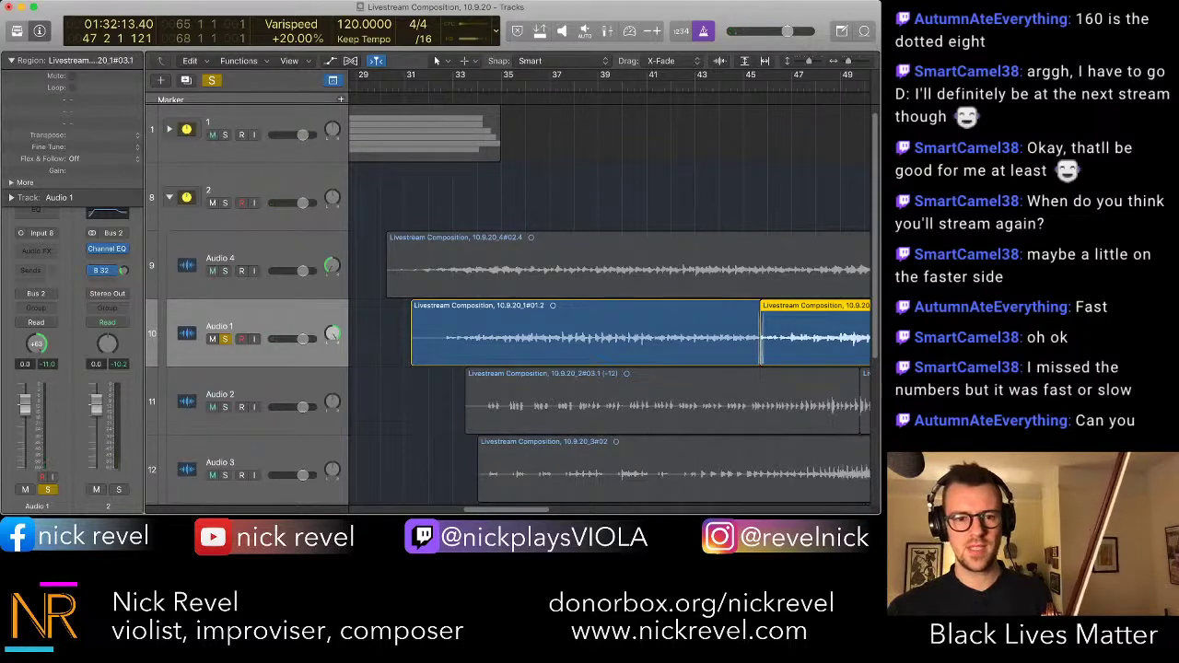
- Listen to the soloed Audio 1 in stack 2 against the metronome from about bar 32 to bar 36
click(442, 346)
key(space)
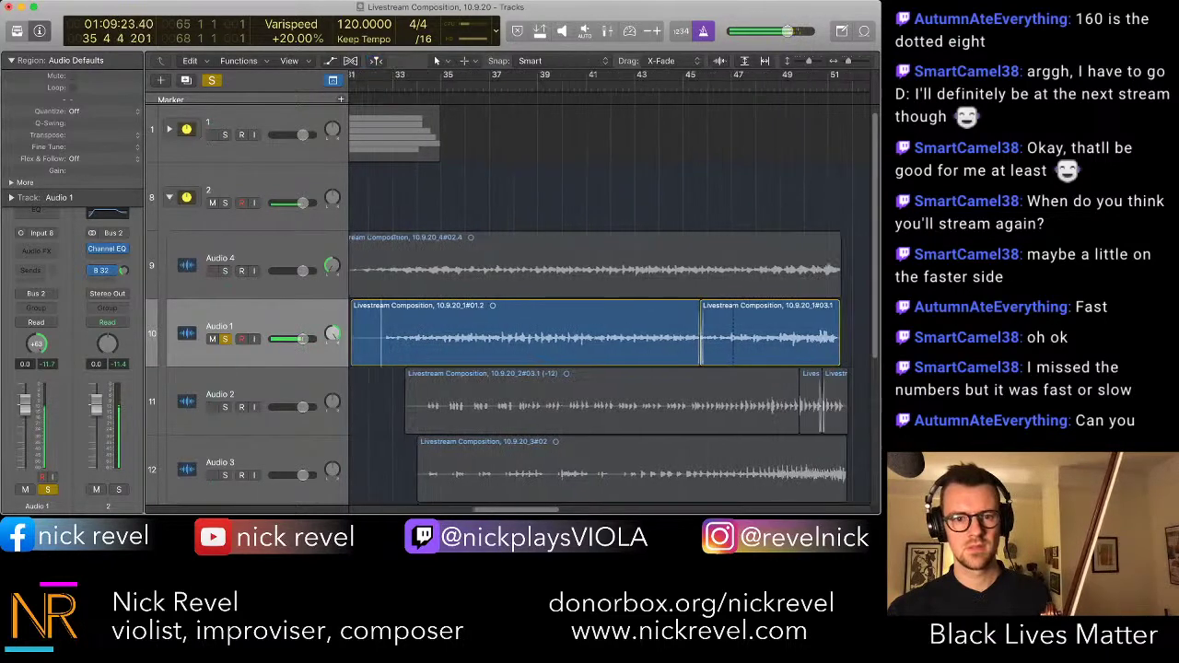
key(space)
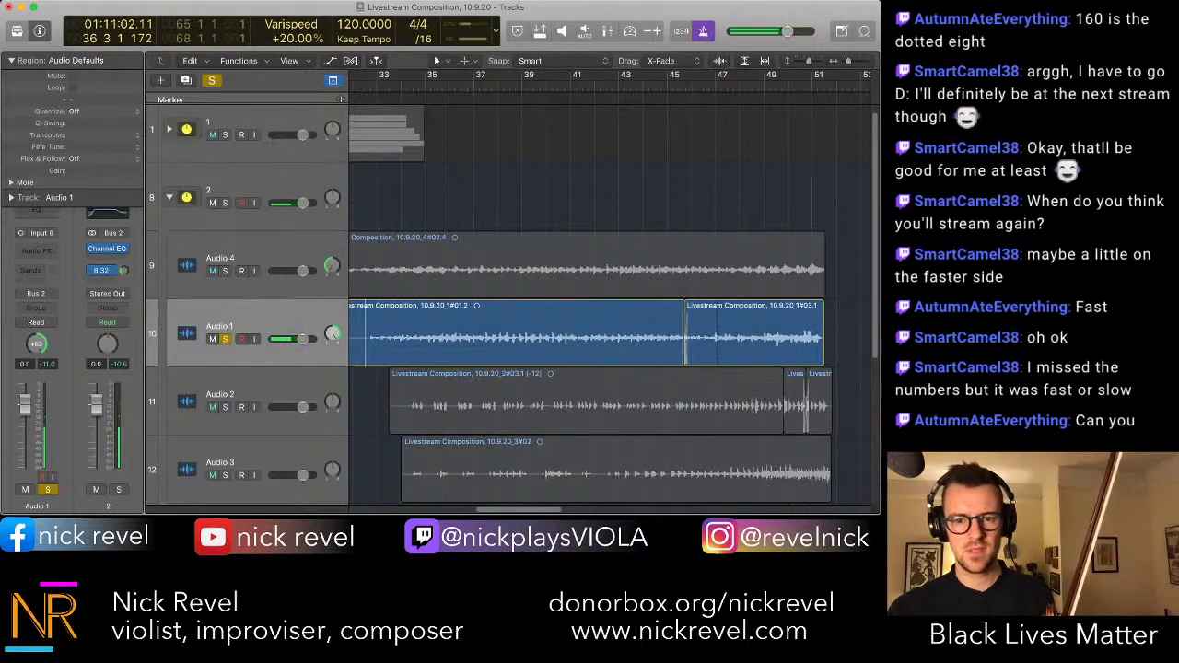
- Set the playhead to bar 39 and duplicate the Audio 1 track in stack 2
click(552, 314)
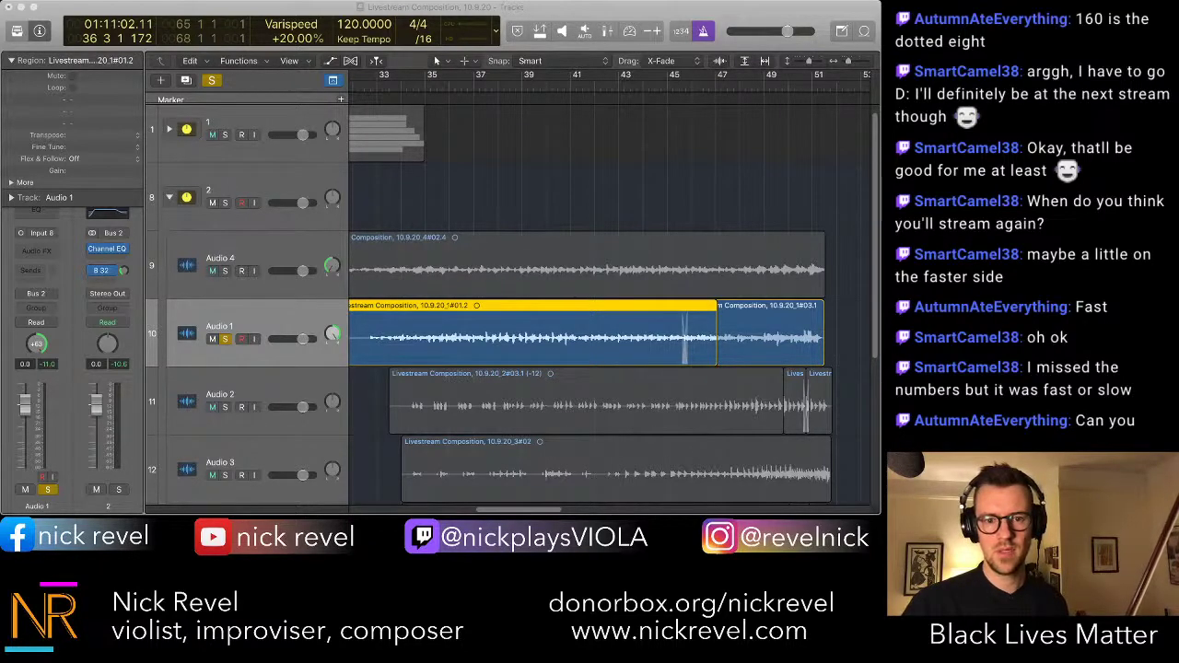
click(544, 196)
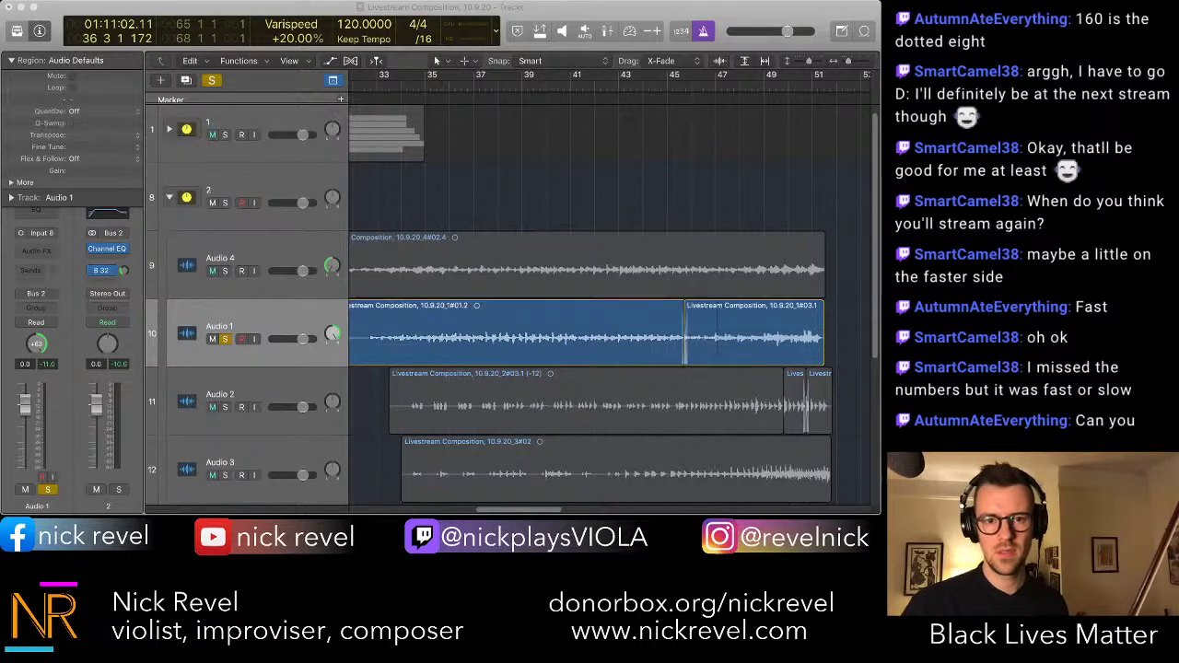
click(528, 88)
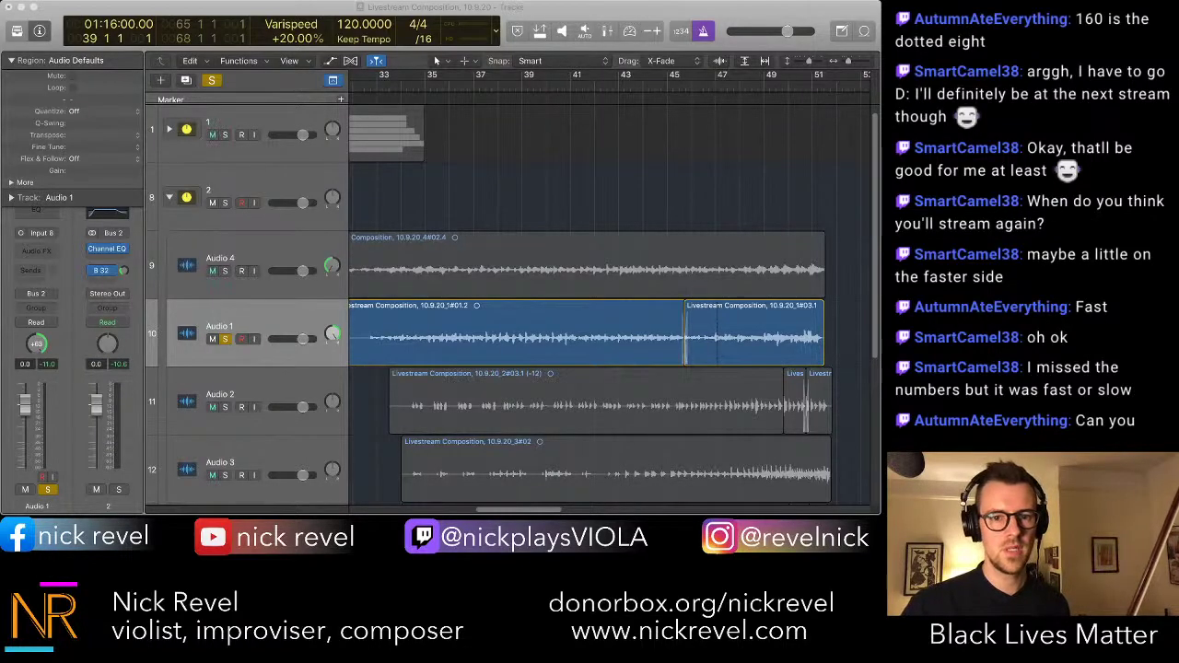
scroll(608, 304, left, 1)
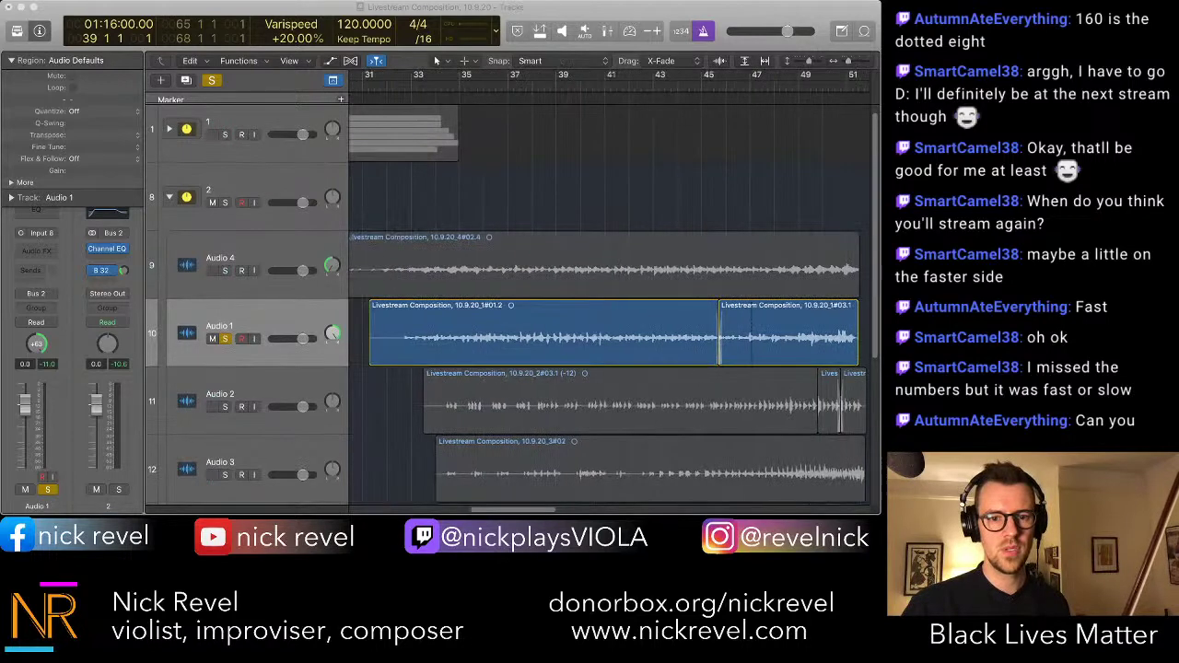
scroll(608, 304, left, 6)
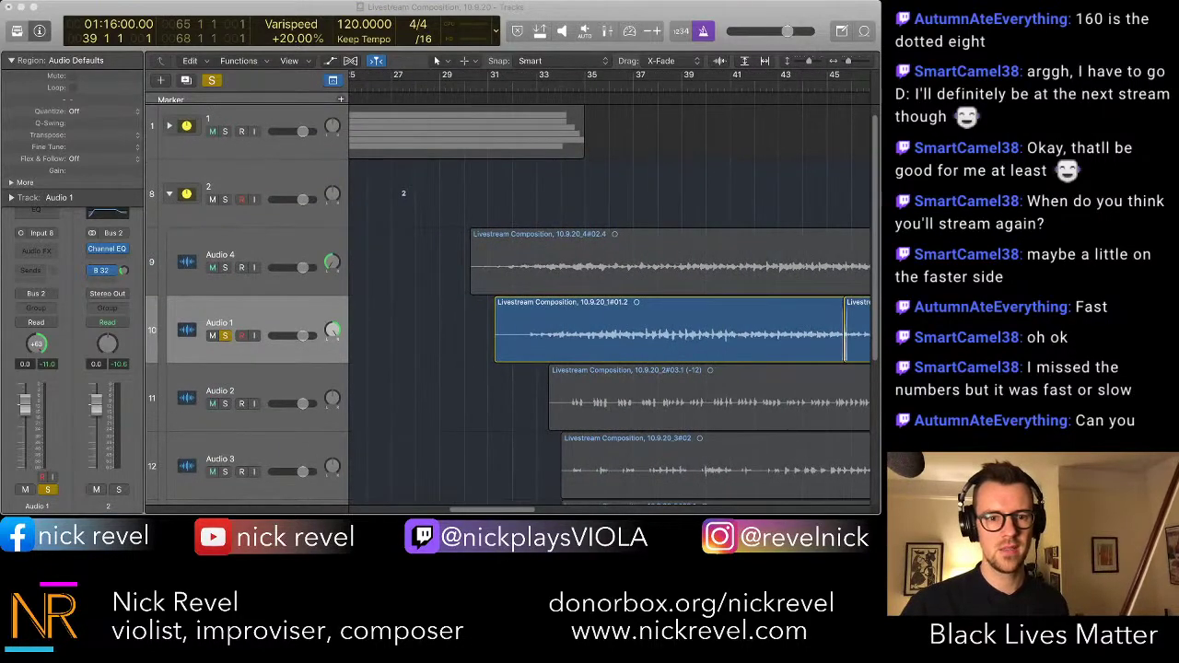
click(257, 322)
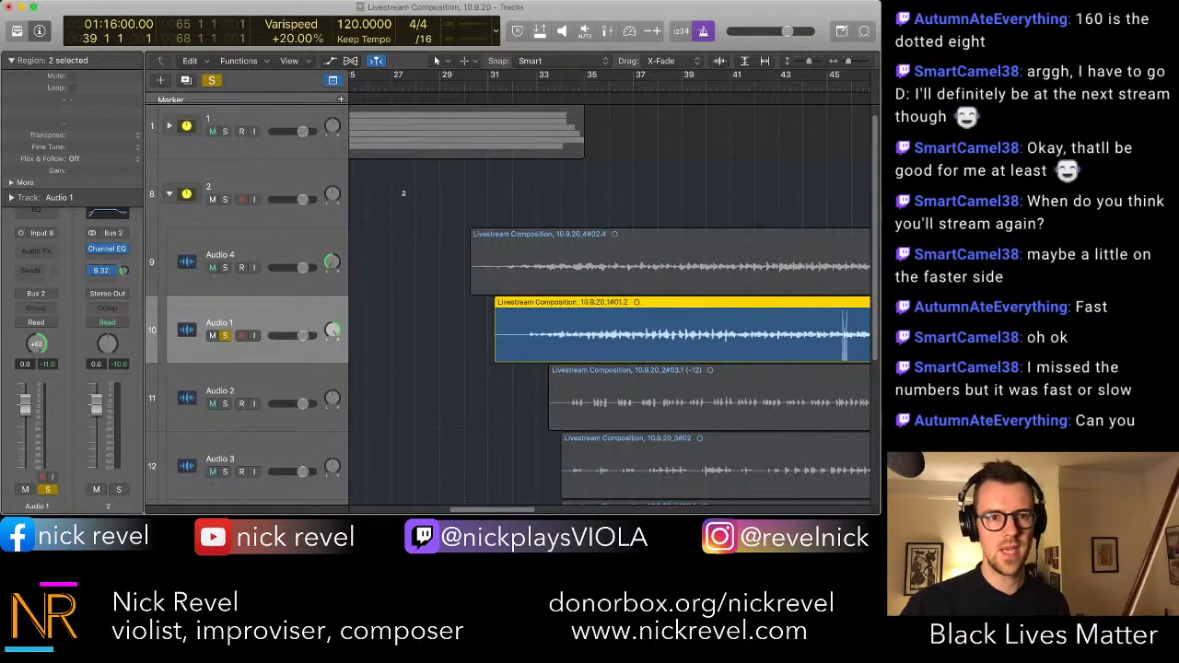
key(super+d)
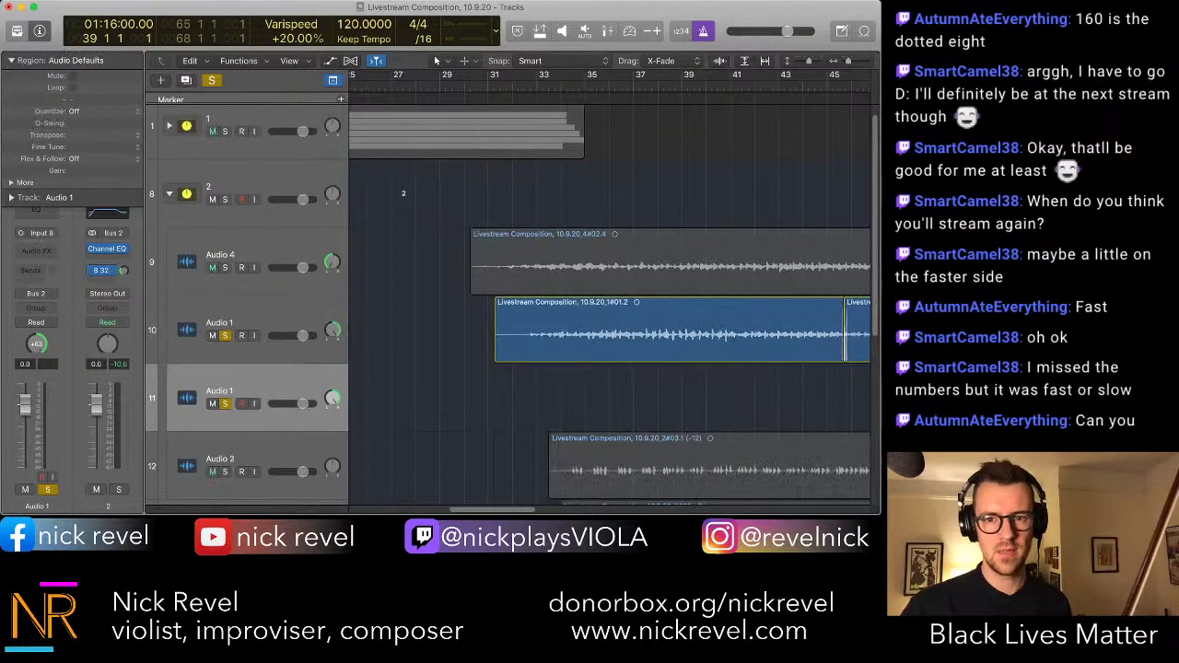
scroll(608, 304, down, 2)
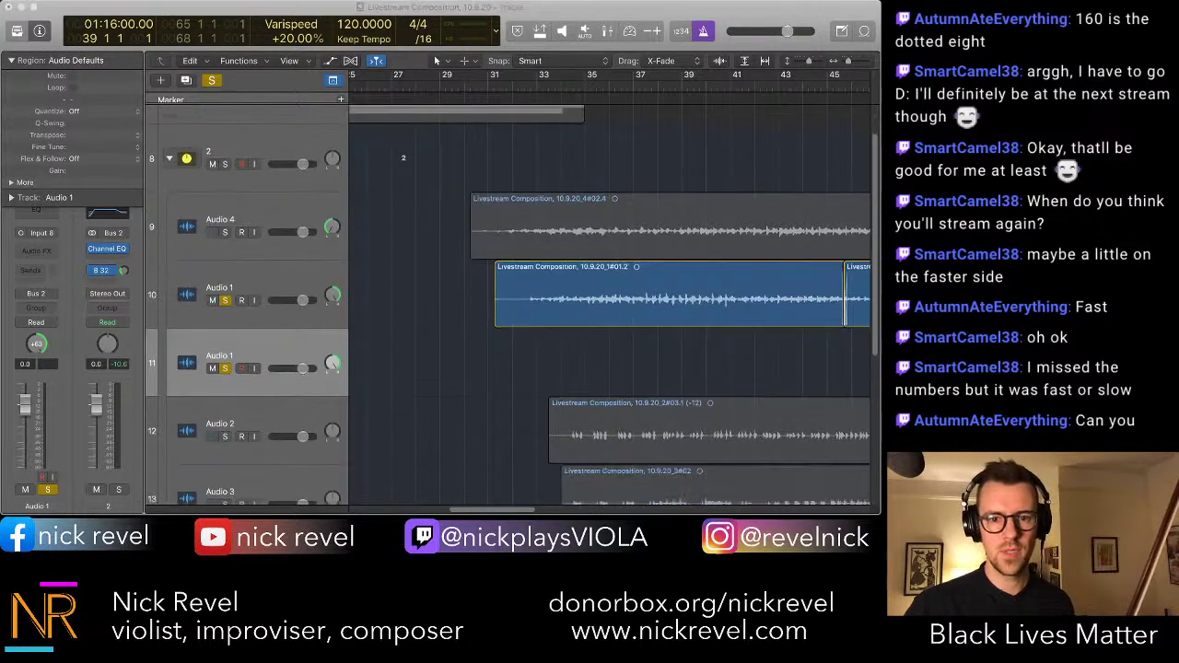
- Copy the first Audio 1 region onto the duplicated track so that it starts at about bar 28
drag(857, 299, 508, 366)
scroll(608, 304, right, 10)
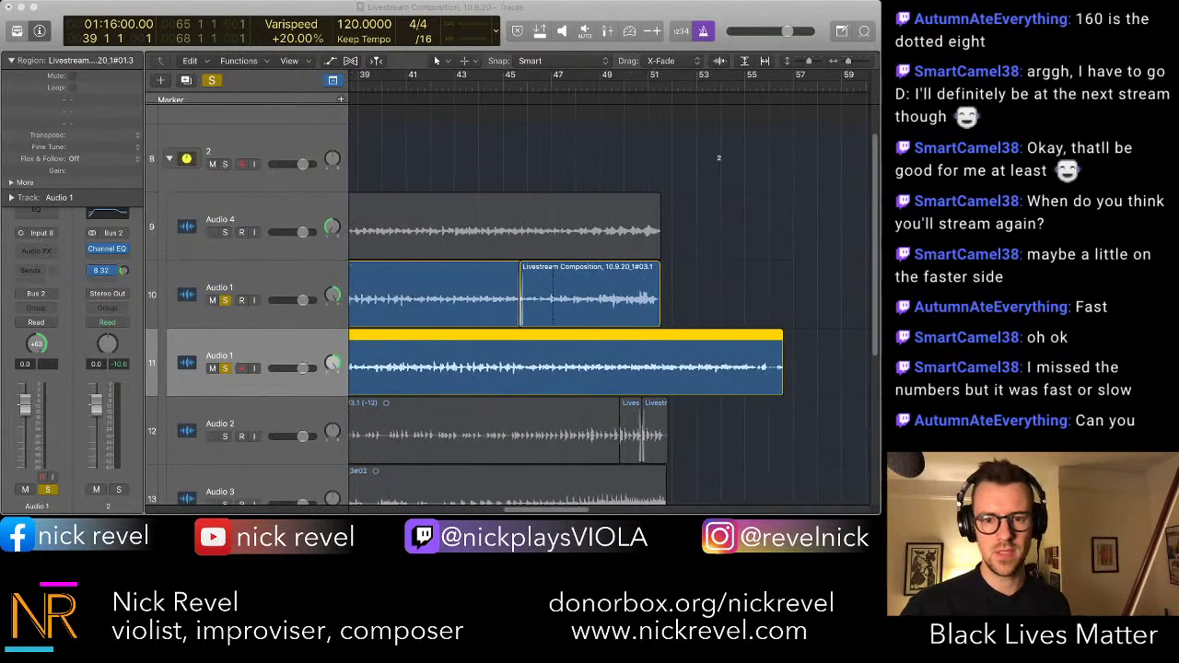
scroll(608, 304, left, 10)
drag(626, 365, 555, 366)
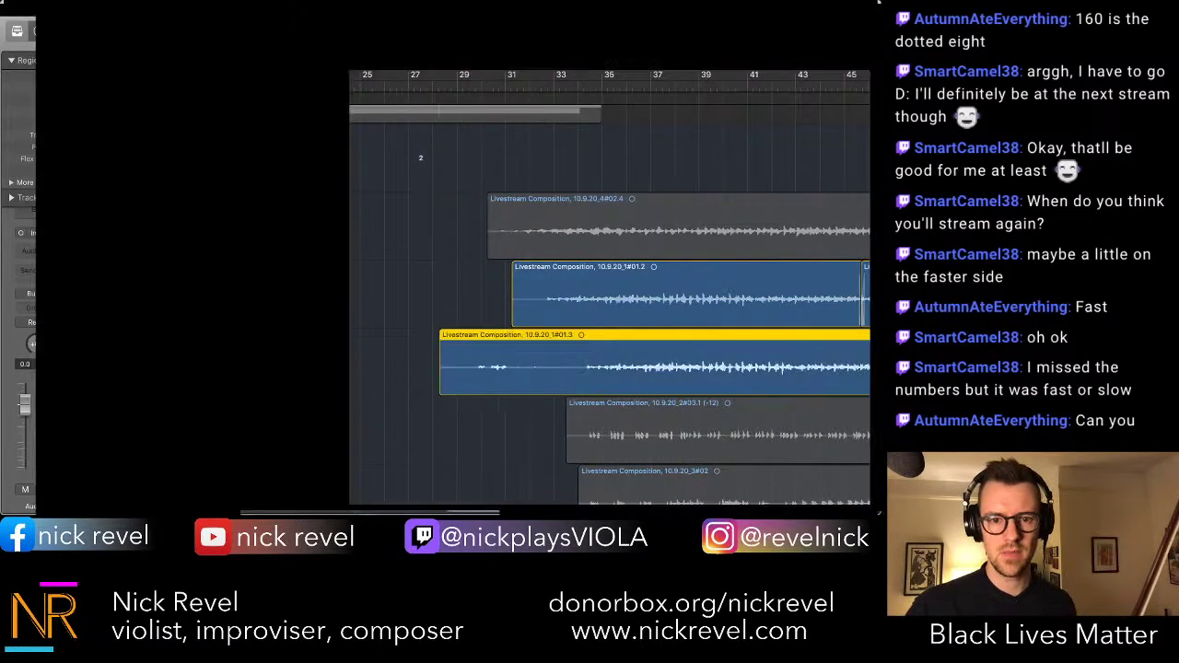
- Extend the start of the original Audio 1 region back to about bar 26.5 and shift the copy to nearly the same start
click(627, 299)
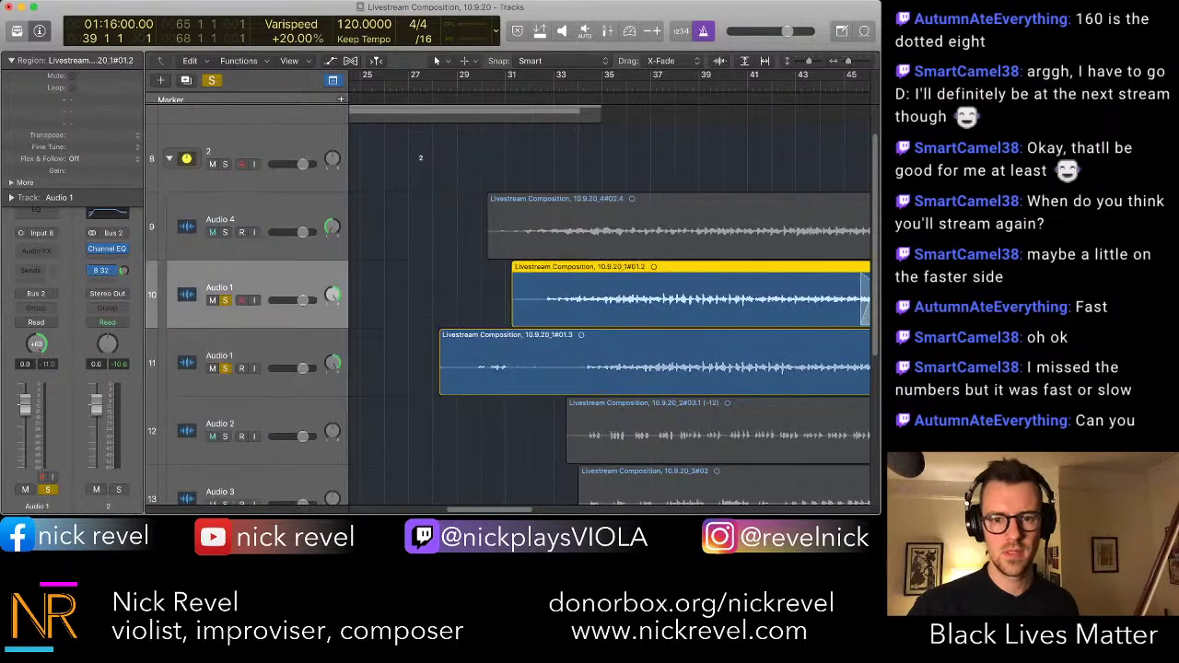
drag(513, 309, 416, 308)
drag(468, 366, 443, 365)
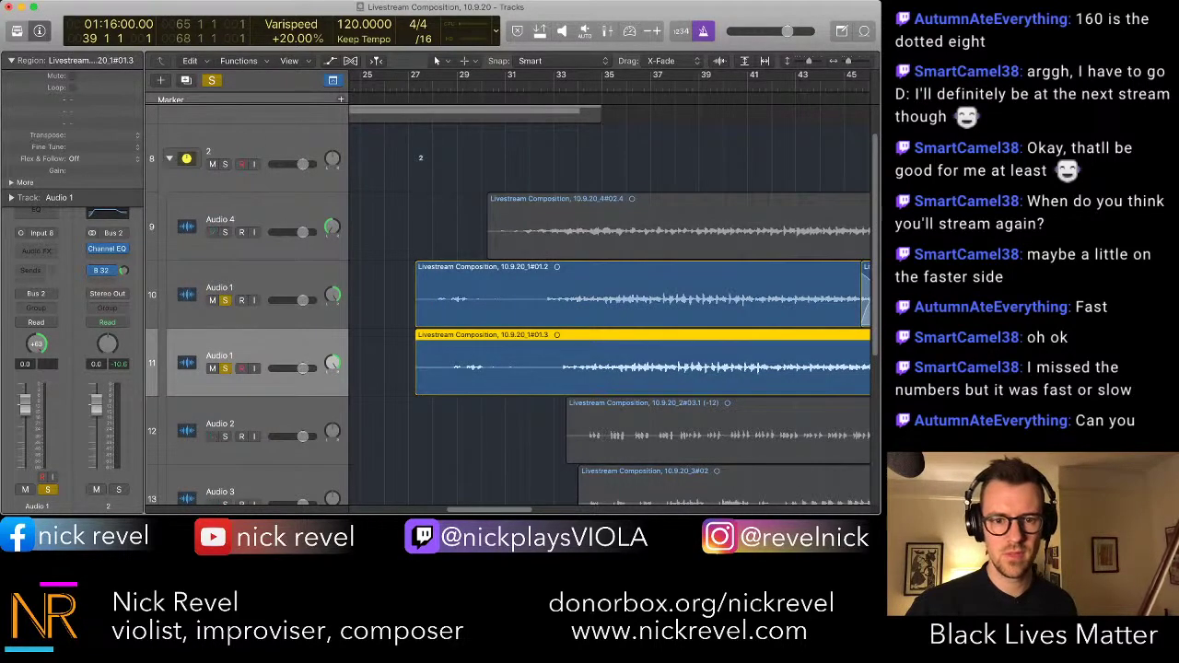
drag(417, 308, 401, 309)
click(442, 366)
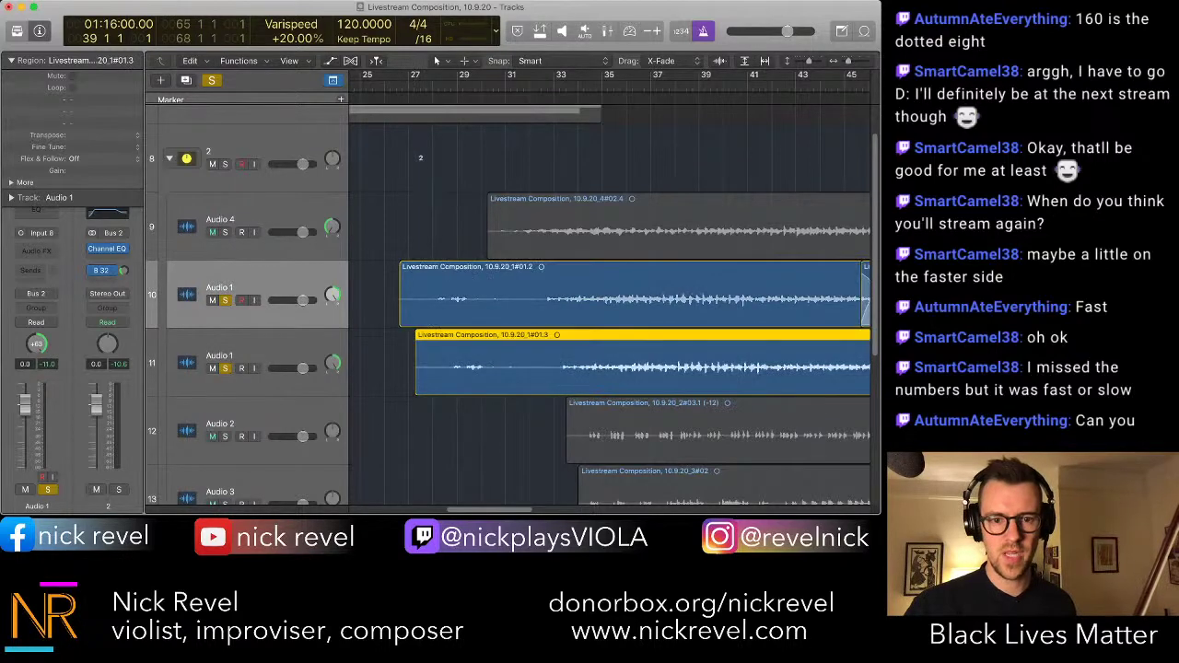
drag(442, 366, 429, 365)
- Fine-align the copied region directly beneath the original so both start at about bar 26.5
key(super+Right)
key(super+Right)
key(super+Right)
key(super+Right)
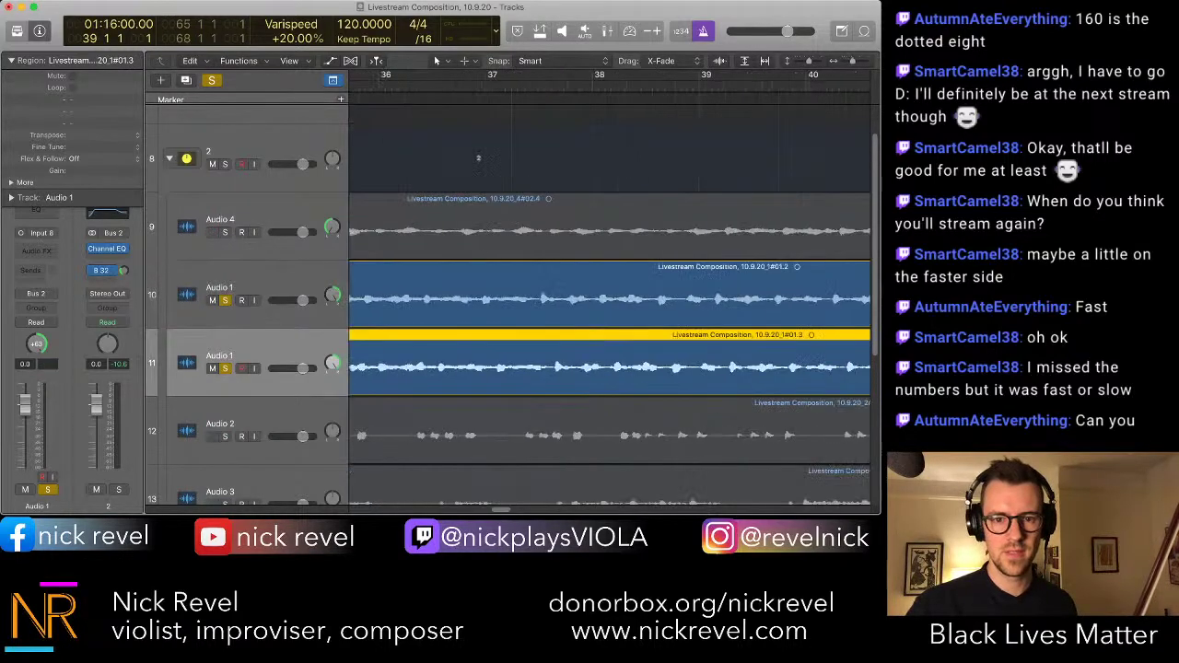
scroll(610, 331, left, 12)
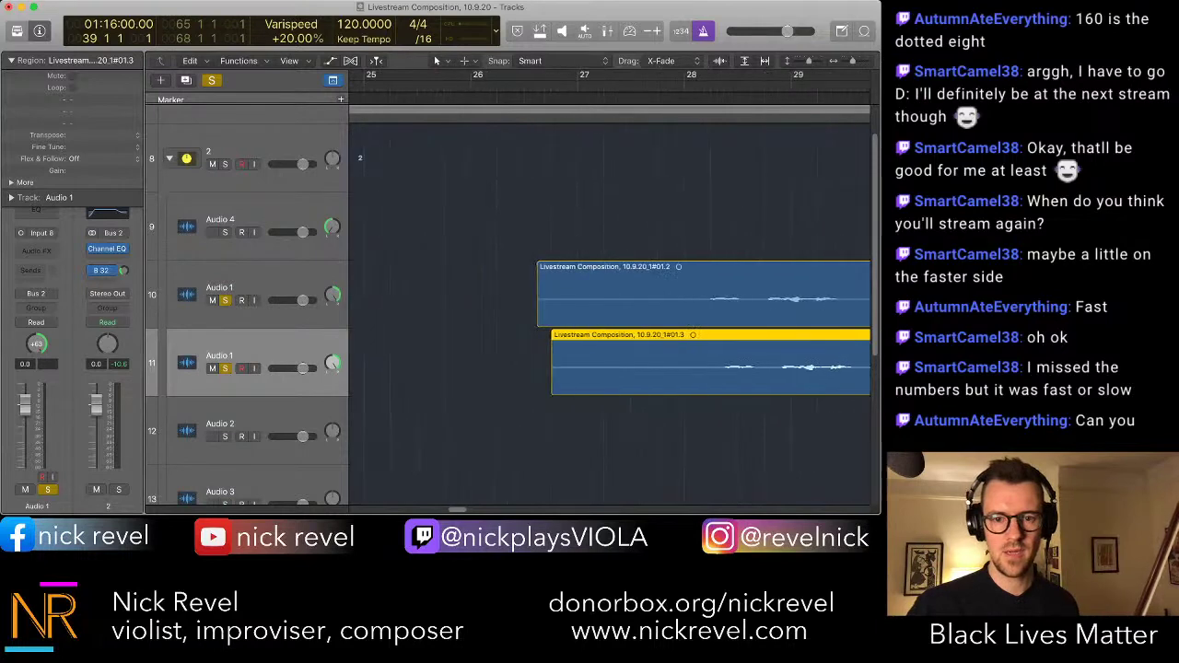
drag(610, 366, 596, 366)
- Compare the waveform alignment of the original and copied Audio 1 regions from about bar 30 to their ends
scroll(610, 313, right, 6)
key(super+Left)
key(super+Left)
scroll(610, 313, right, 2)
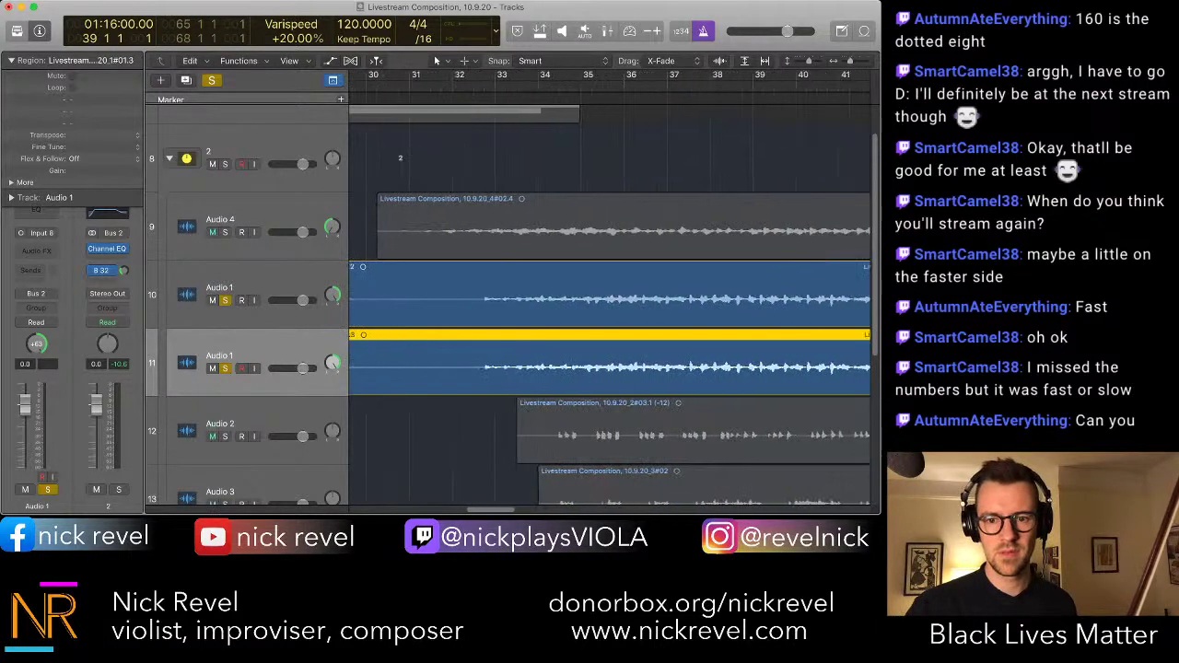
key(super+Left)
key(super+Left)
key(super+Left)
key(super+Right)
key(super+Right)
key(super+Right)
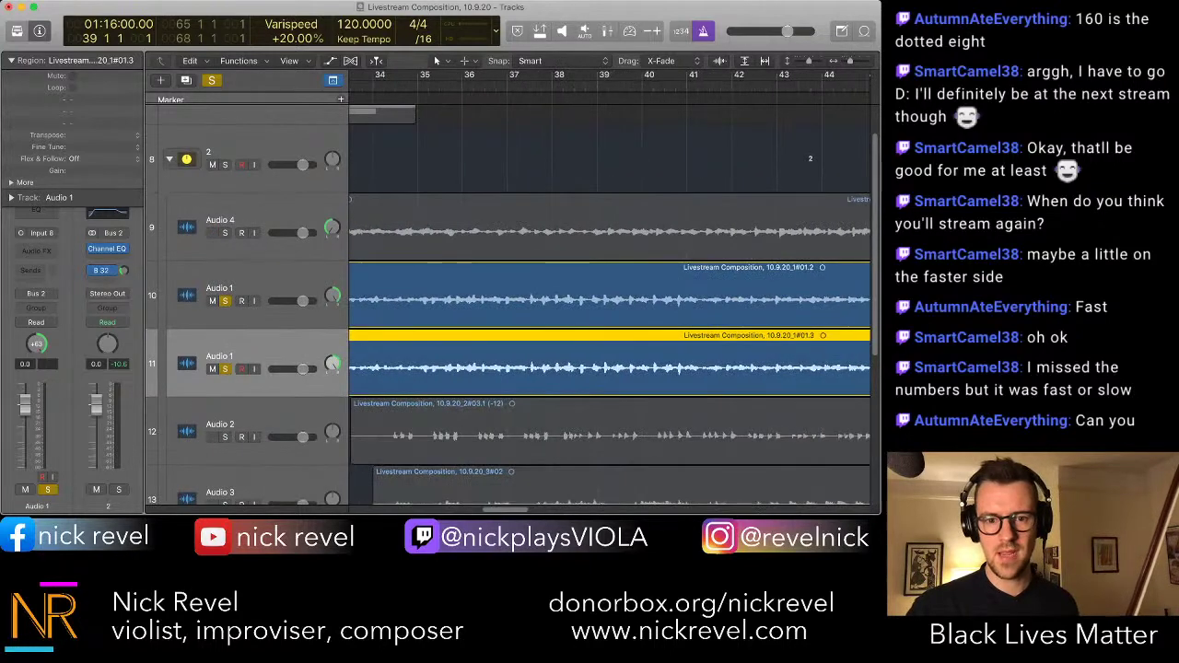
scroll(609, 313, right, 1)
key(super+Left)
key(super+Left)
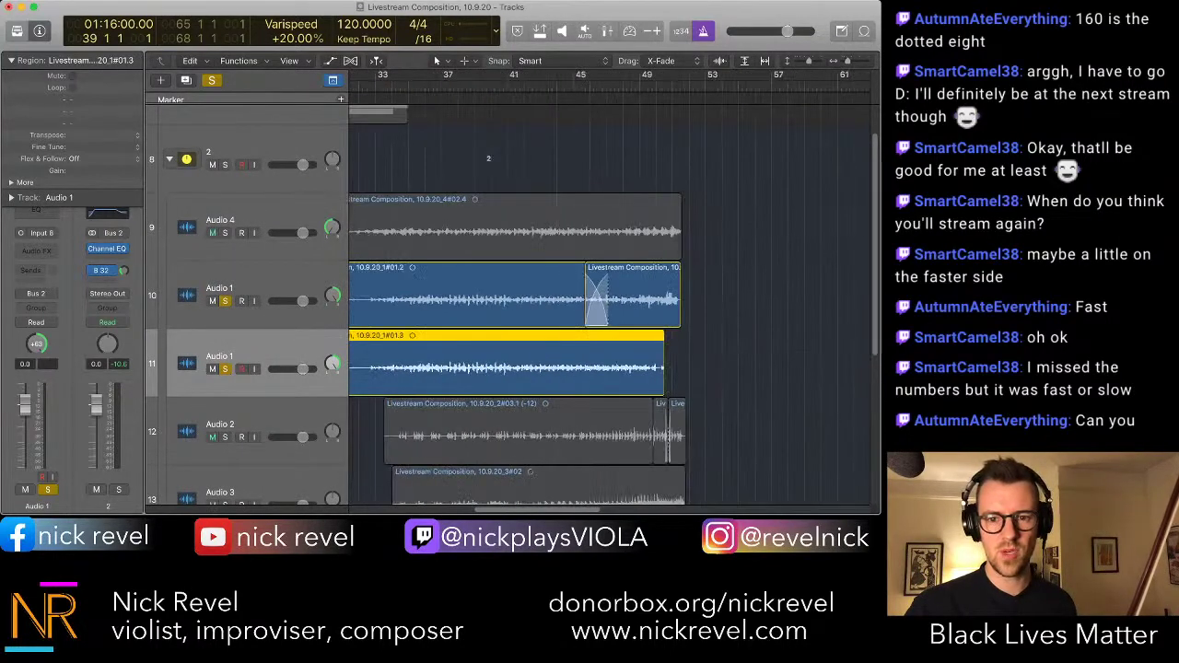
scroll(608, 313, left, 2)
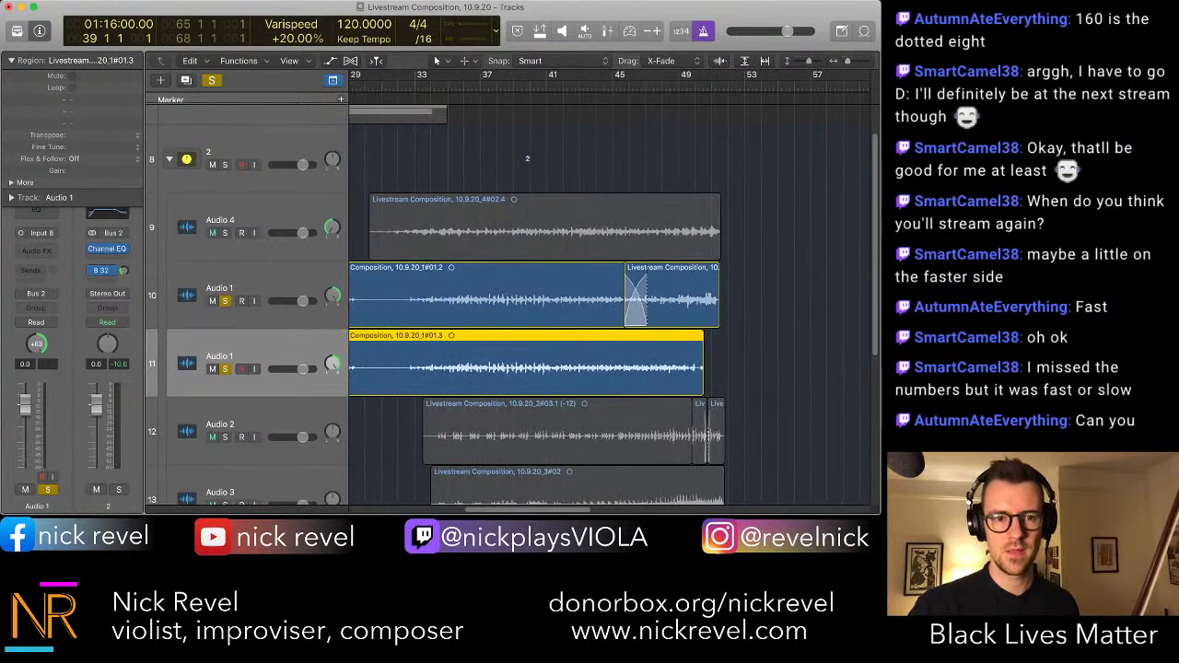
- Take the original Audio 1 track out of solo and play the soloed copy against the metronome to about bar 36
key(Up)
key(s)
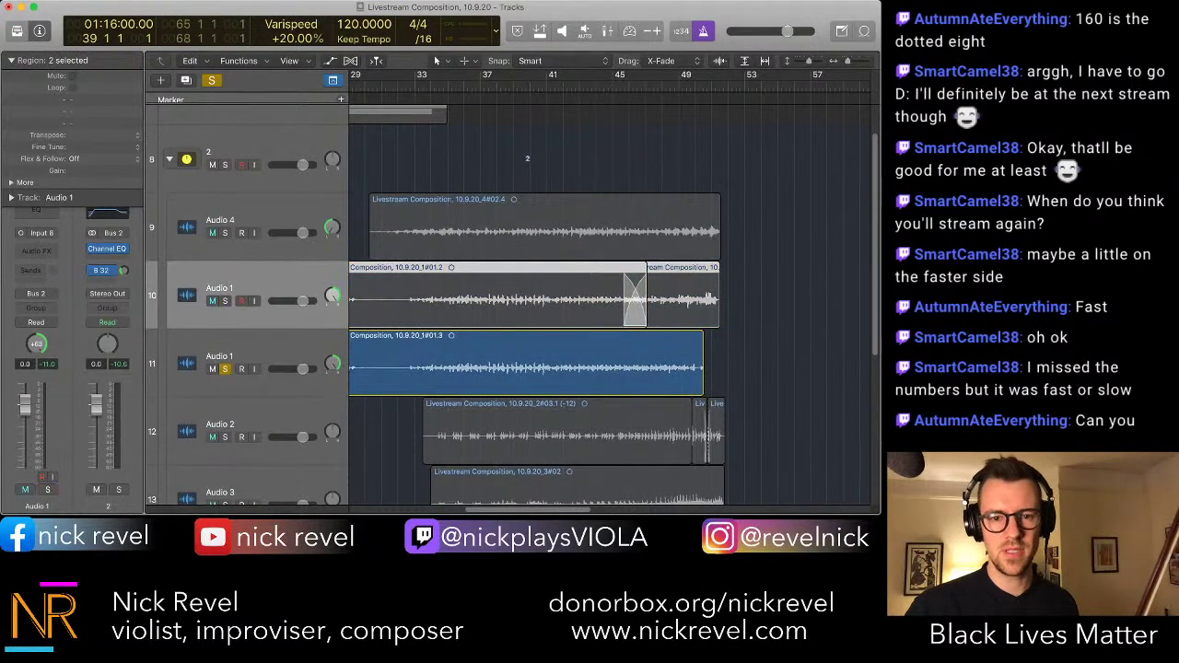
scroll(608, 303, left, 2)
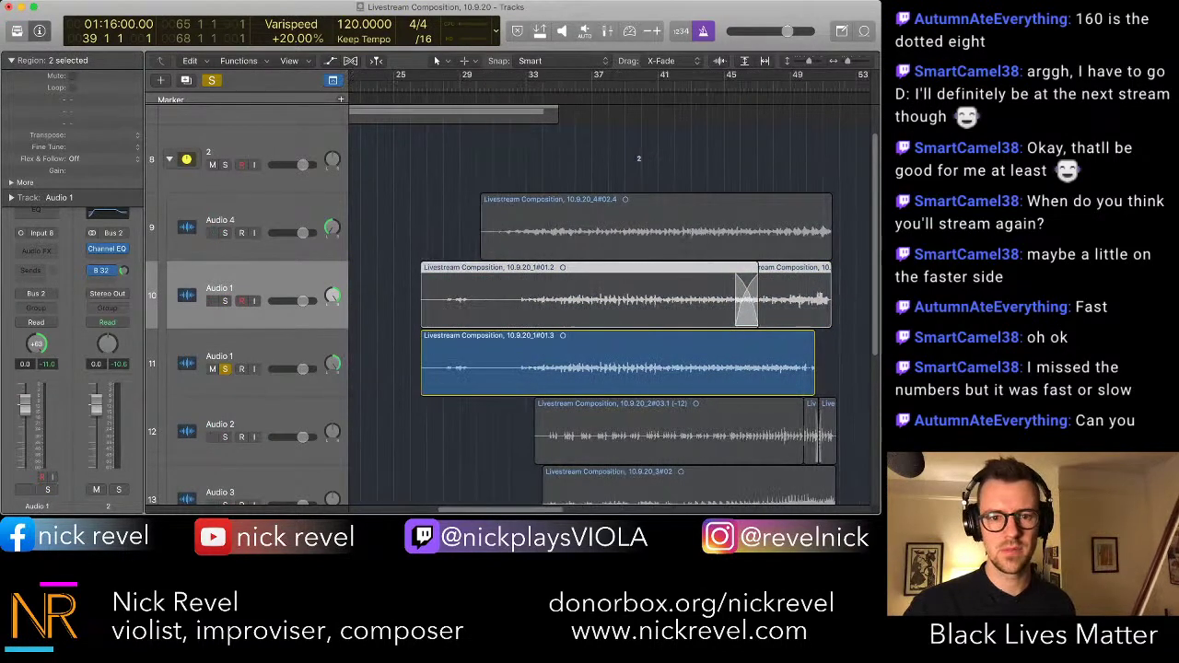
key(space)
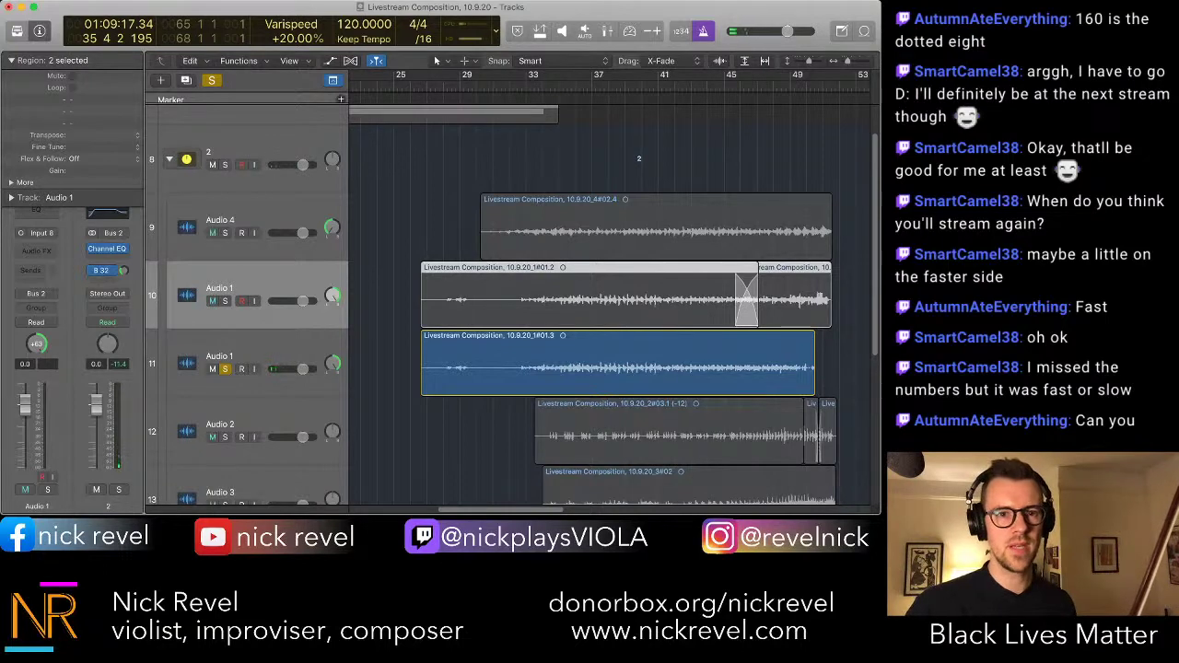
- Show the global tracks, set the tempo of section 2 to 110 BPM, and audition the soloed Audio 1 copy
key(g)
key(g)
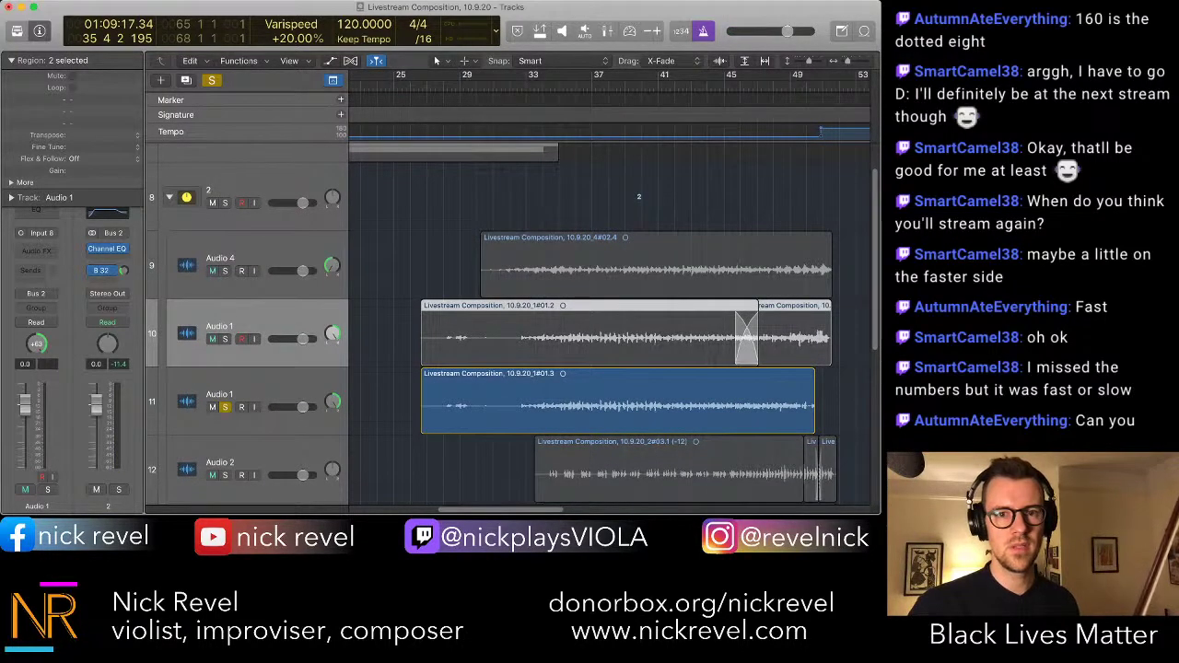
click(541, 135)
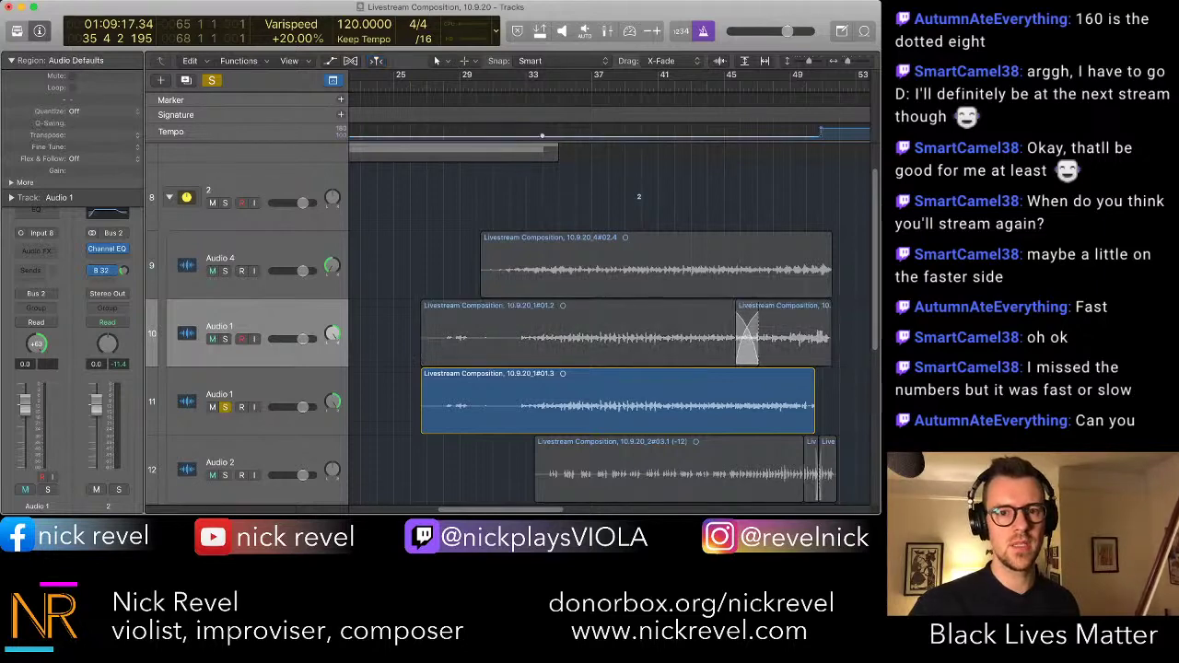
click(542, 136)
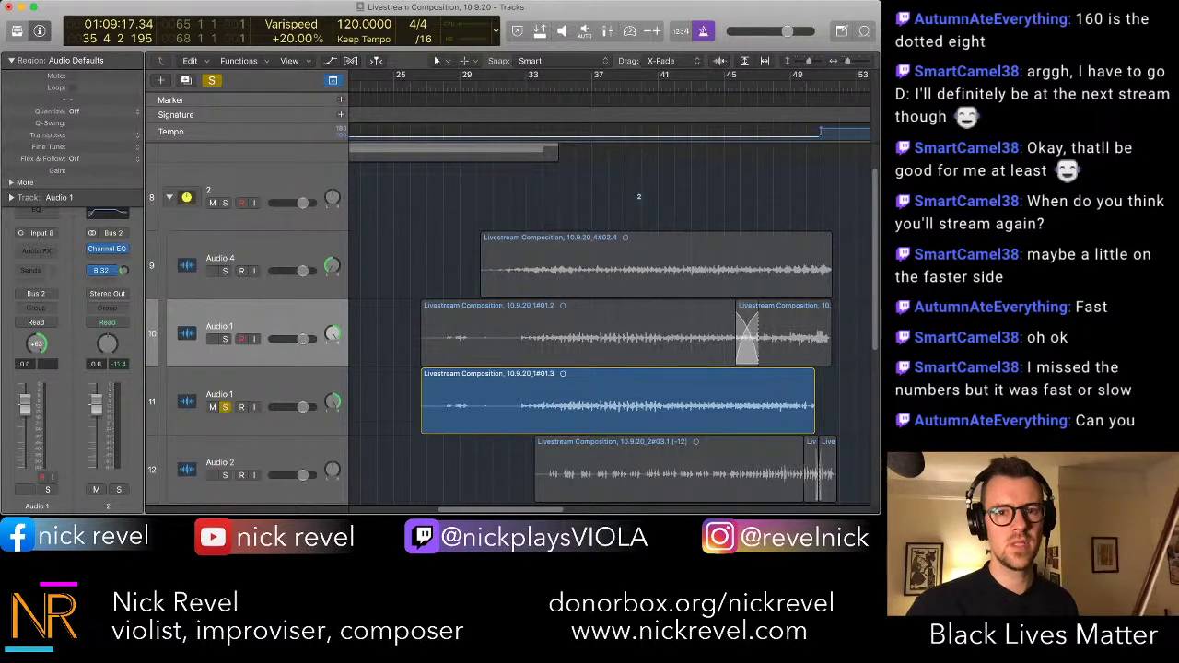
key(Return)
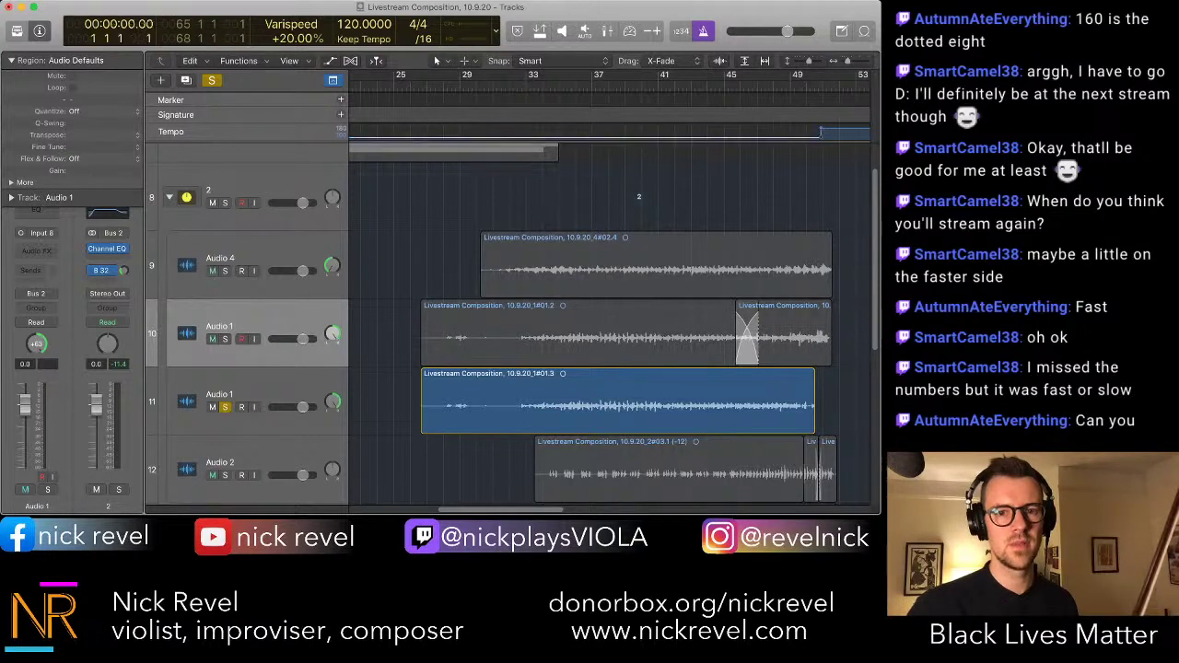
key(super+z)
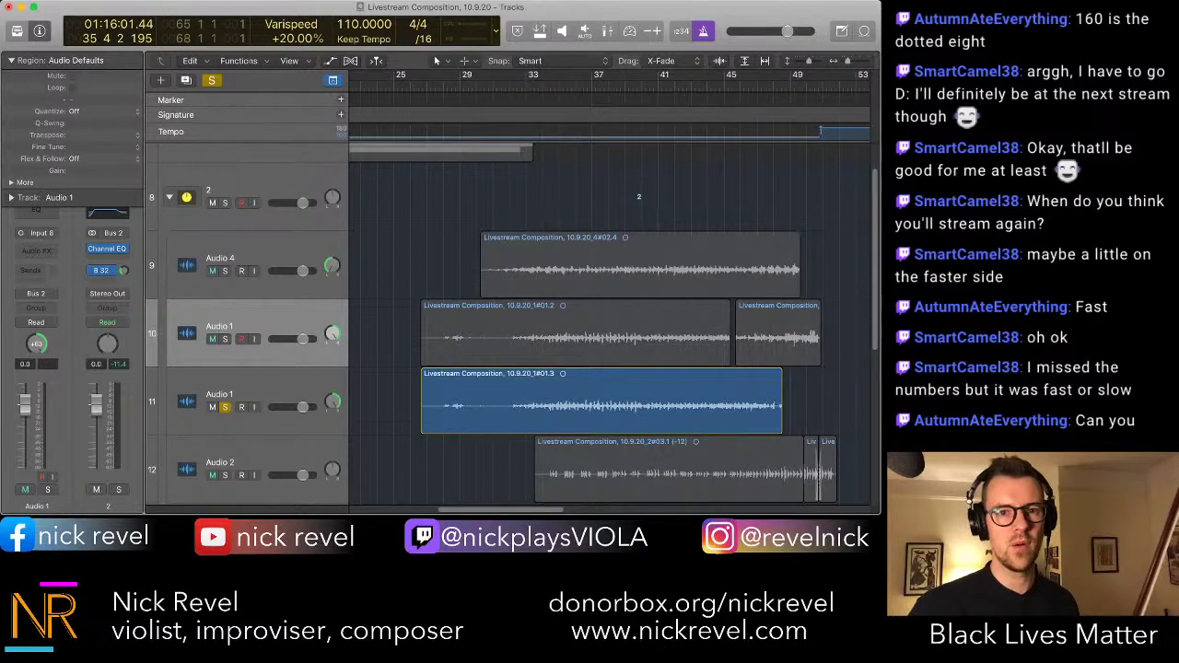
key(space)
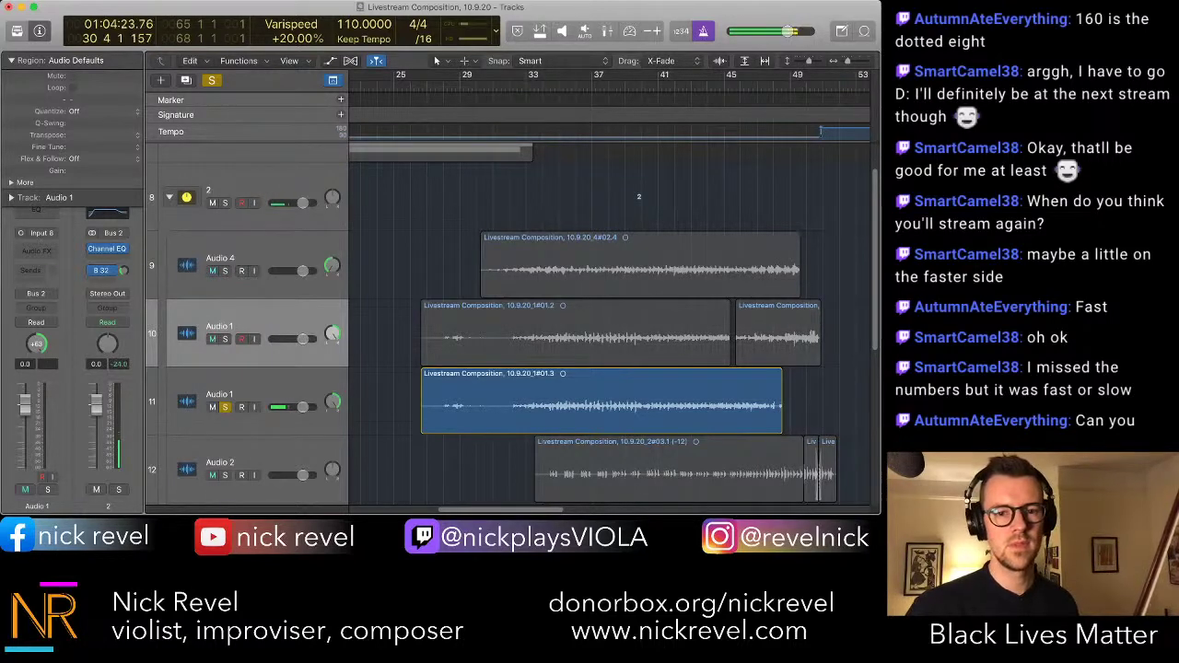
key(space)
- Delete the copied region and remove the duplicated Audio 1 track from stack 2
scroll(608, 322, up, 5)
scroll(608, 322, left, 3)
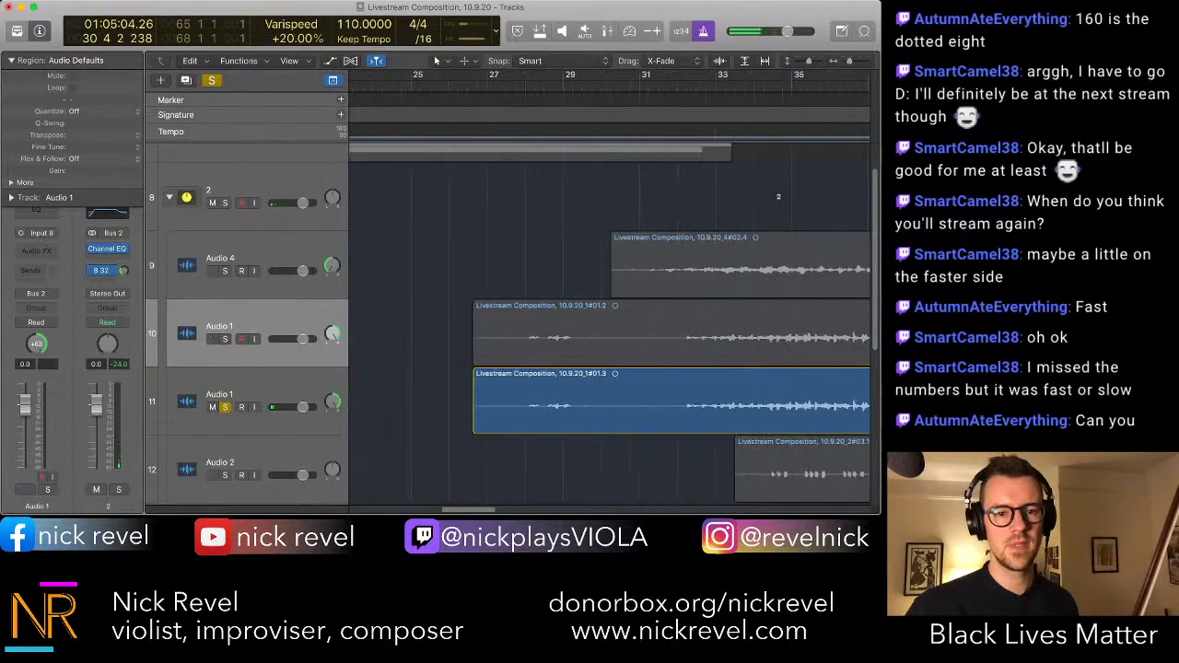
click(608, 402)
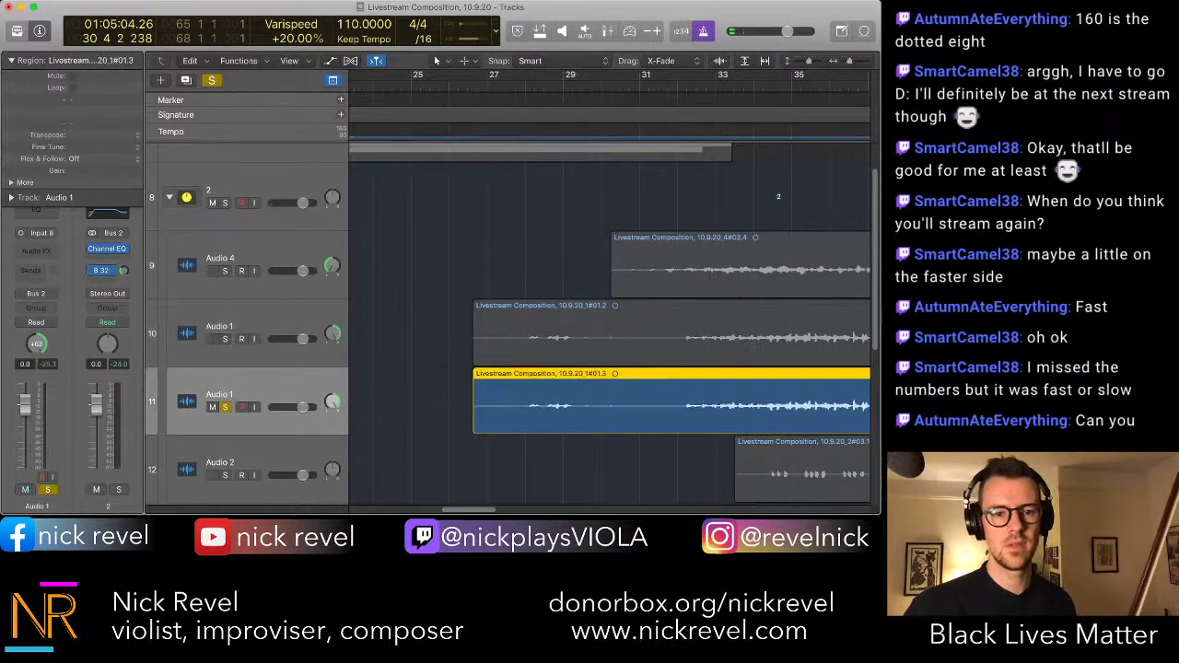
key(Delete)
key(super+Delete)
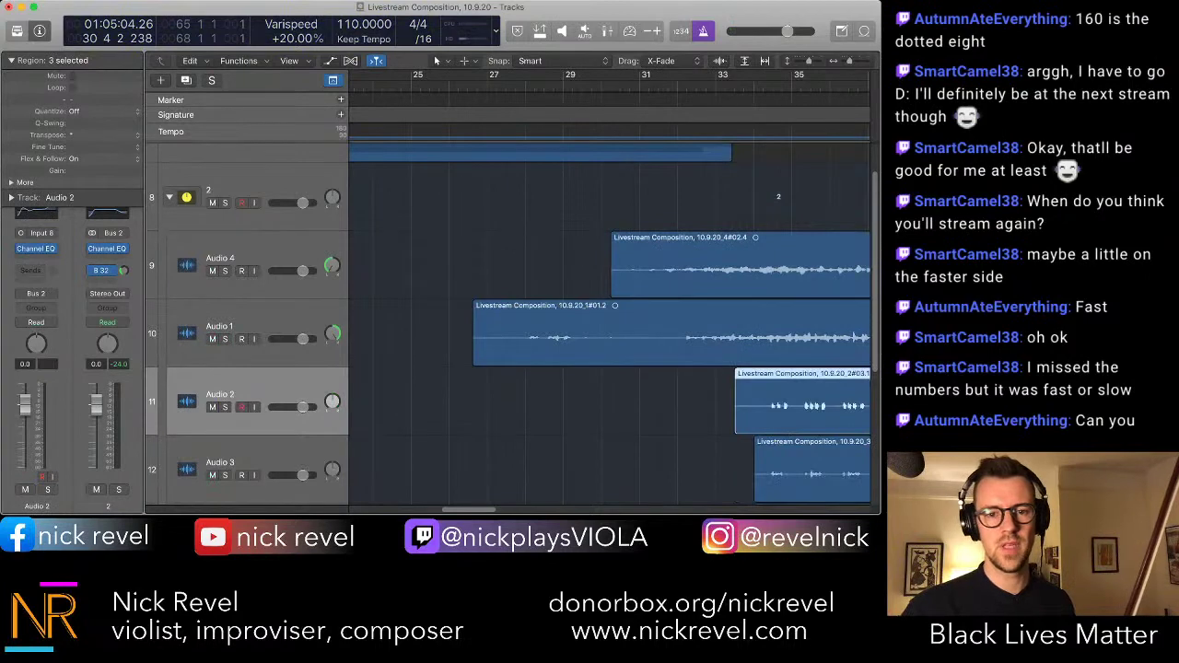
- Cut away the part of the first Audio 1 region before about bar 32
drag(679, 335, 421, 335)
key(Delete)
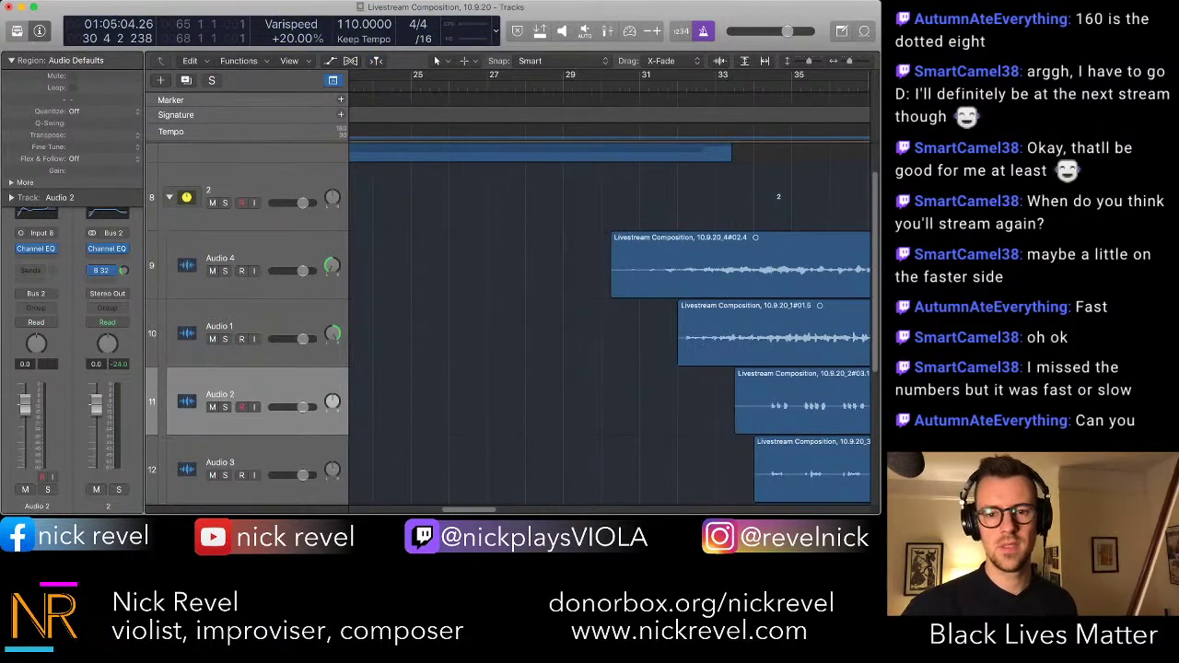
scroll(610, 322, right, 5)
key(super+Left)
key(super+Left)
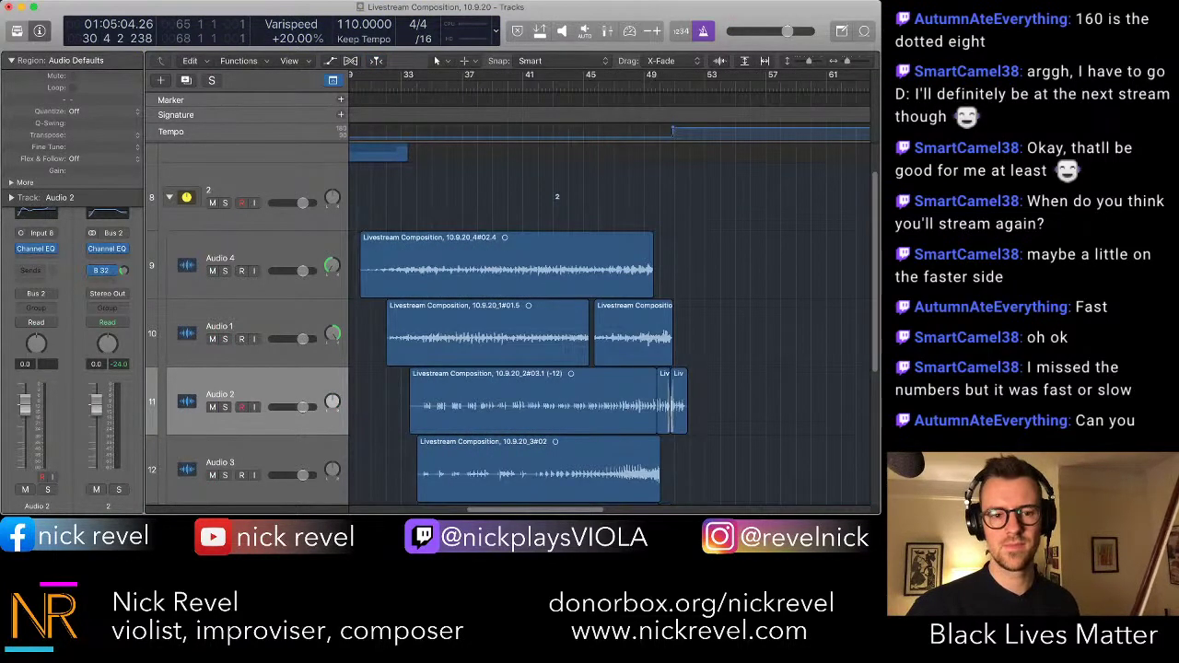
- Play section 2 and extend the end of the first Audio 1 region to crossfade into the second one near bar 45
key(space)
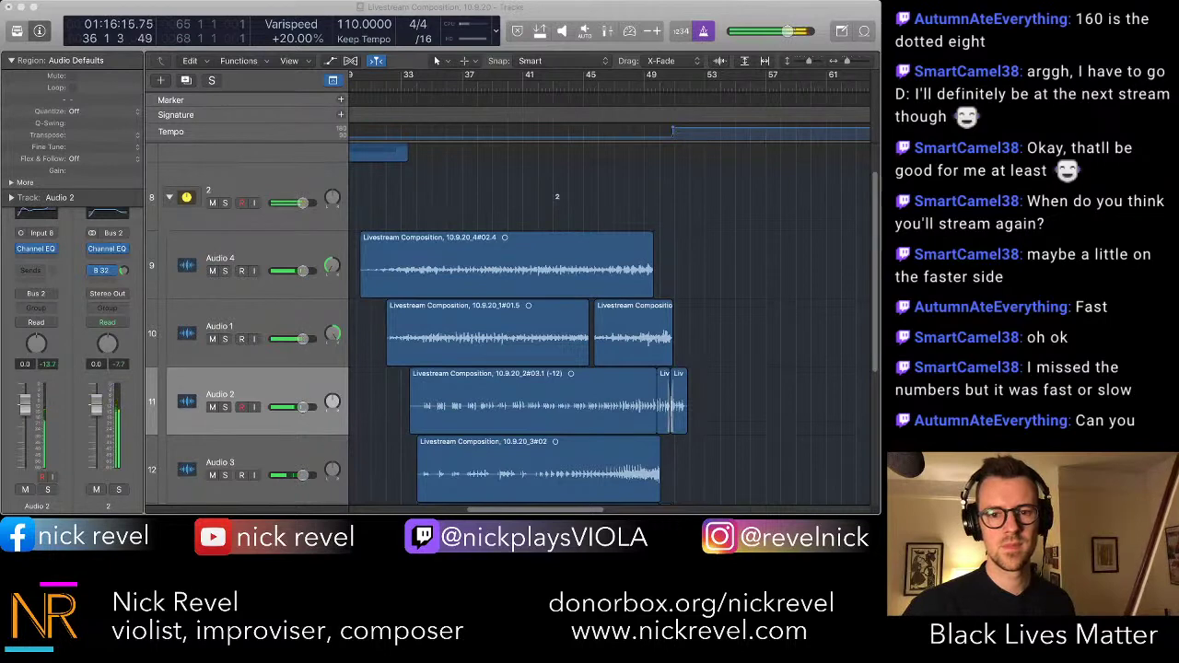
click(521, 337)
scroll(520, 337, up, 10)
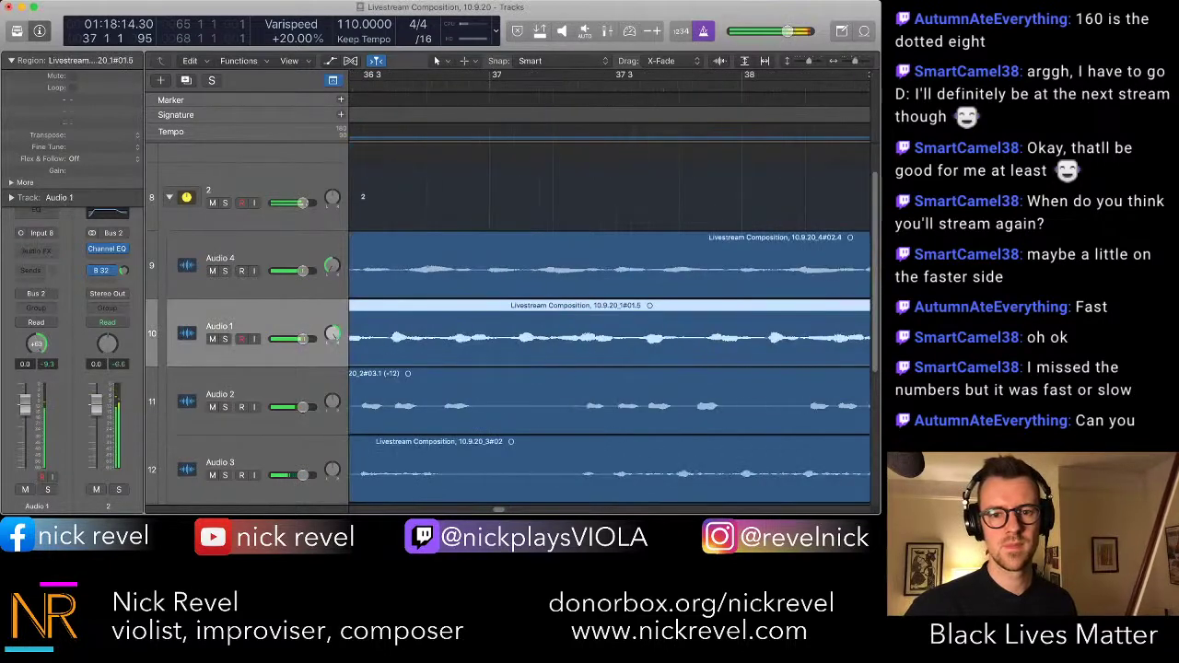
scroll(809, 196, right, 15)
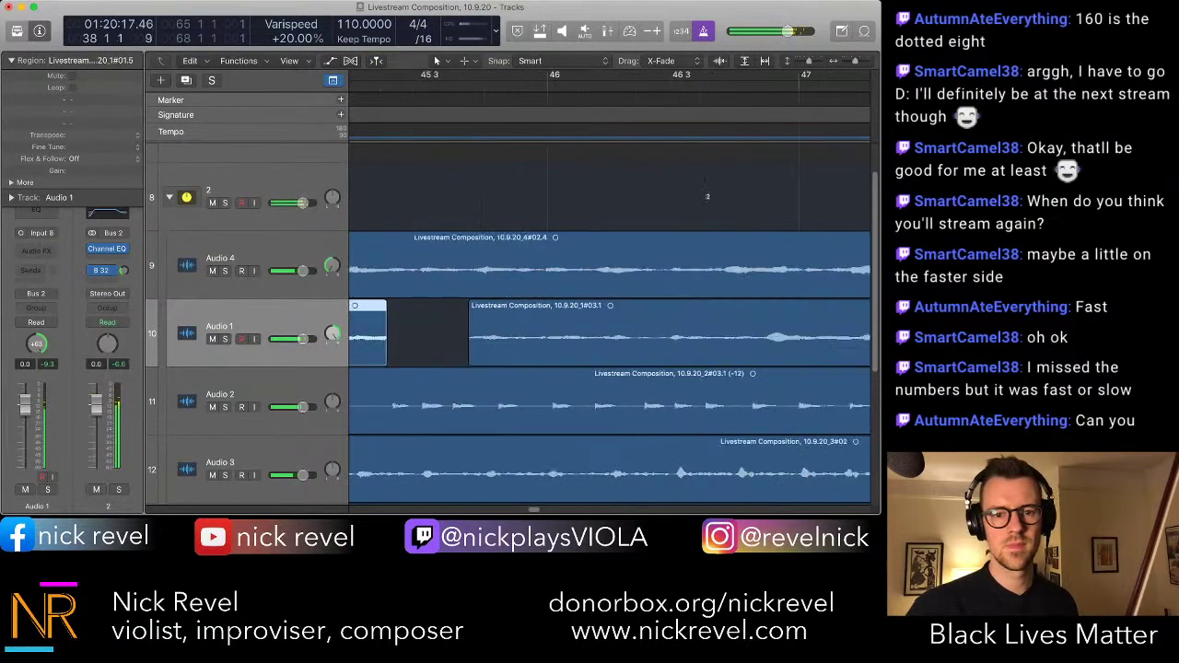
drag(445, 348, 539, 348)
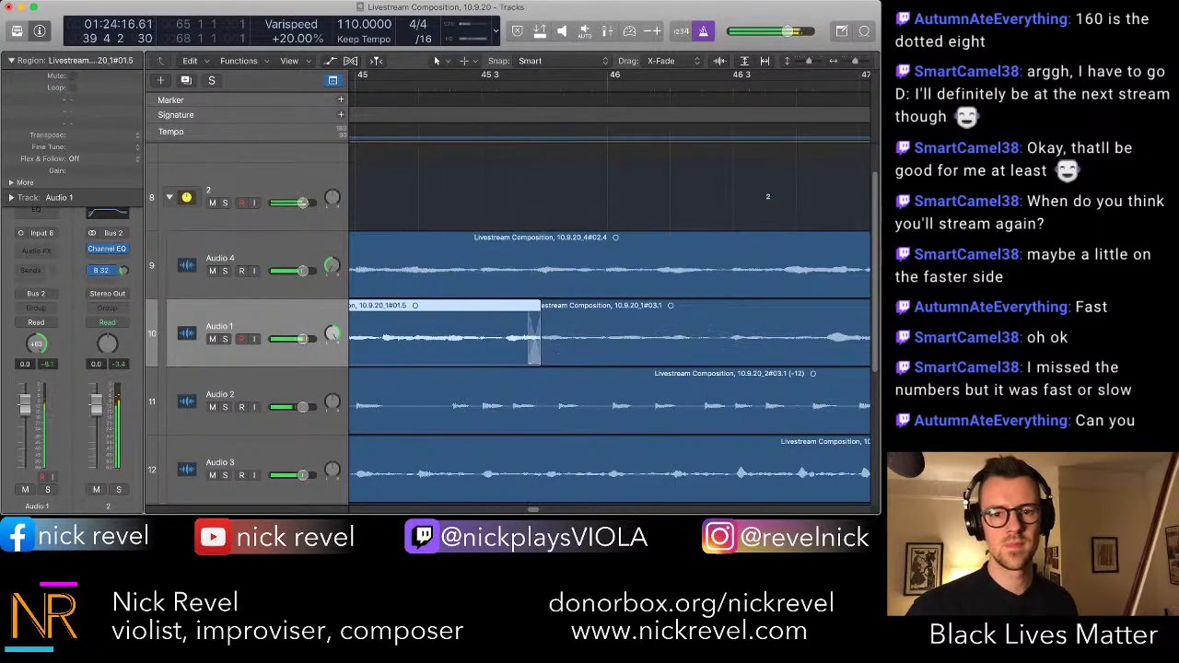
- Examine the section 2 regions on Audio 1 to Audio 5 across their full length while listening to the playback
key(super+Left)
key(super+Left)
key(super+Left)
key(super+Left)
key(super+Left)
key(super+Left)
scroll(540, 348, left, 3)
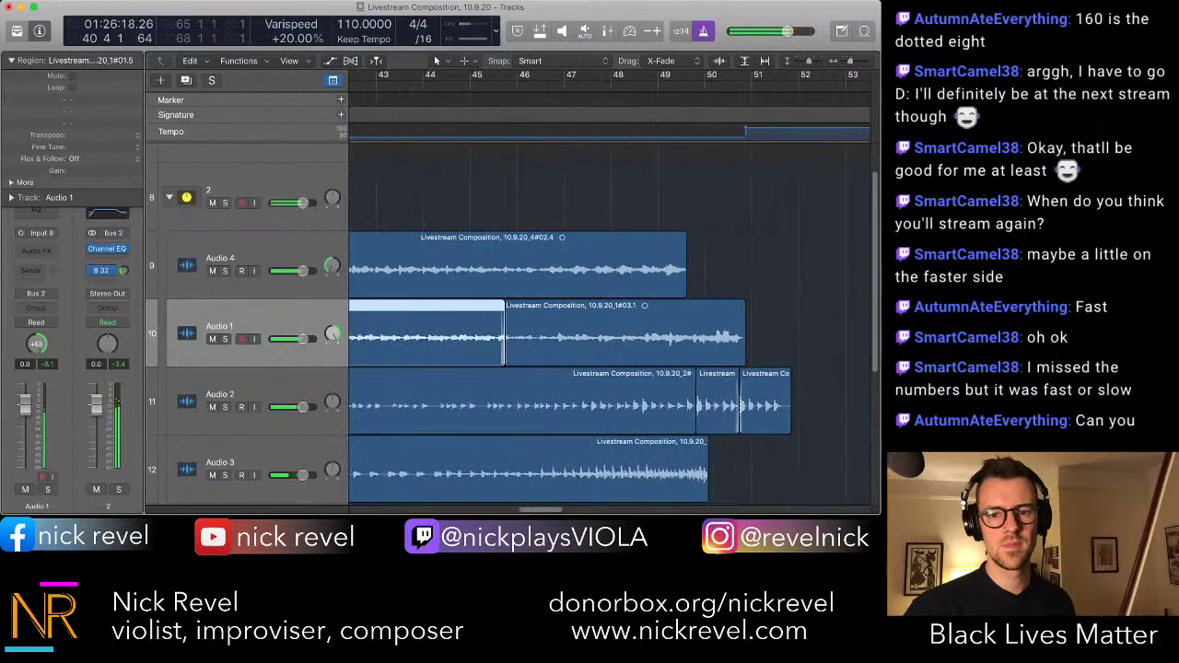
scroll(523, 338, down, 1)
click(553, 390)
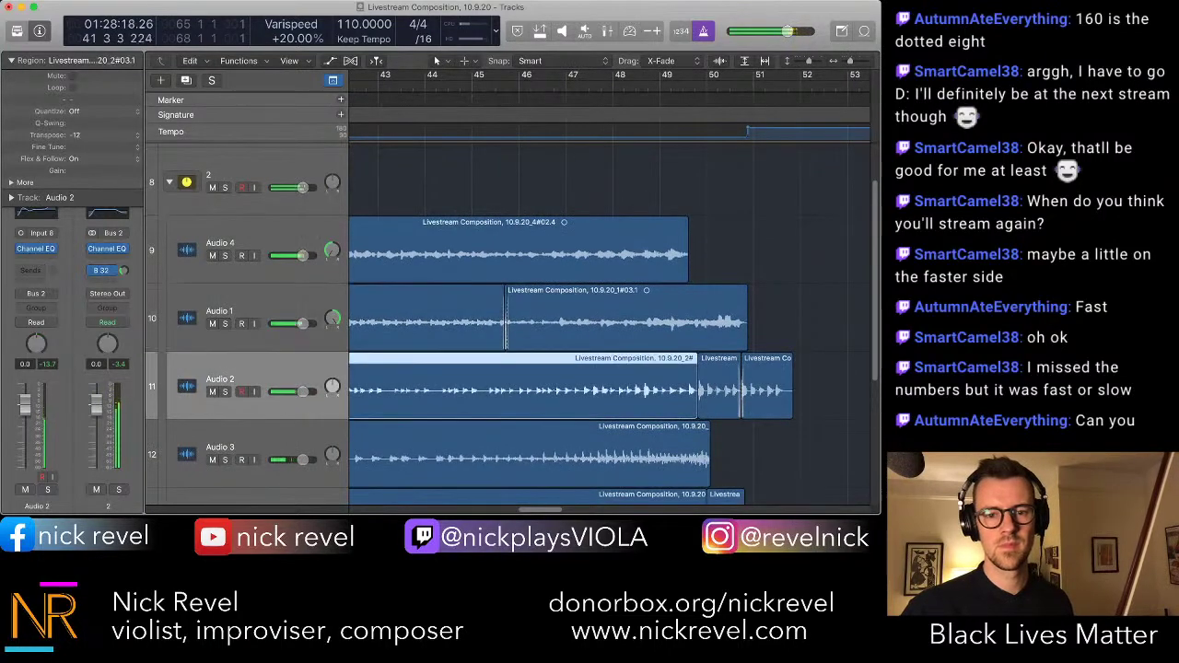
scroll(552, 391, left, 8)
key(super+Left)
key(super+Left)
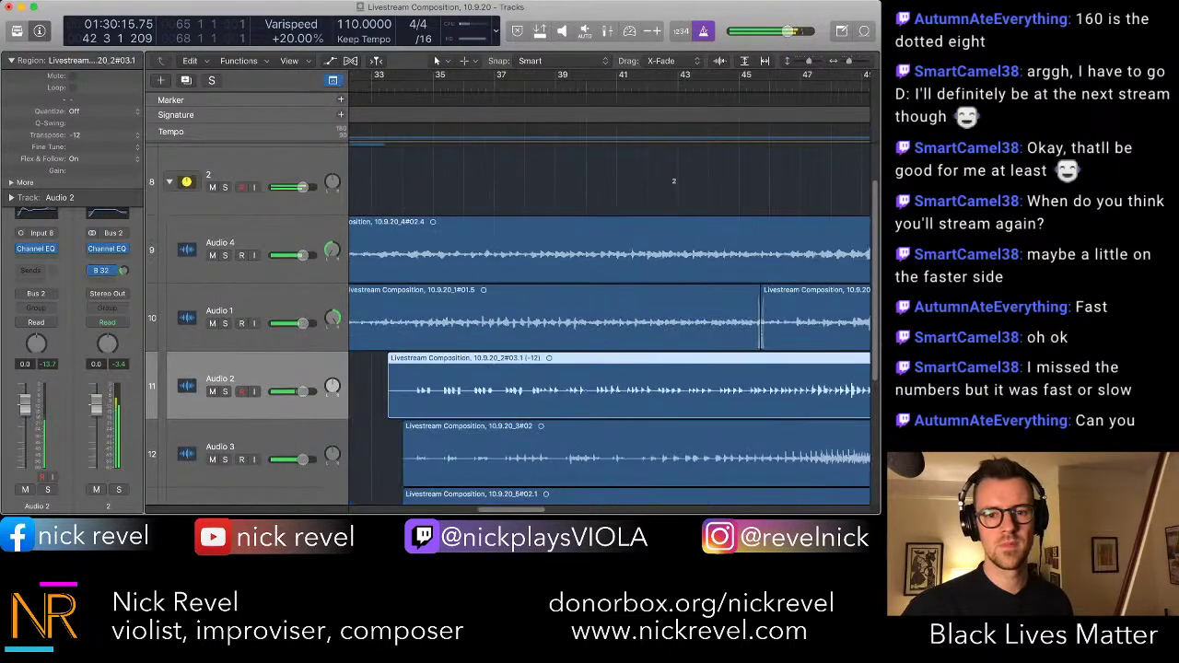
scroll(553, 390, right, 2)
scroll(553, 391, down, 4)
key(super+Left)
key(super+Left)
scroll(553, 391, down, 6)
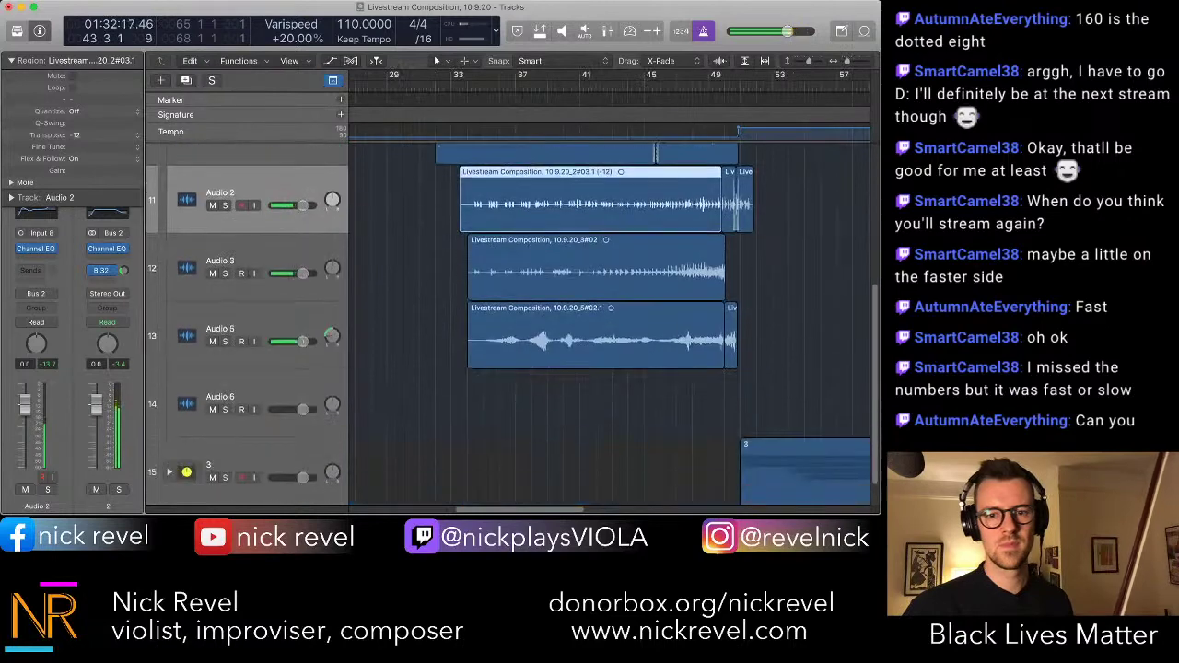
scroll(552, 390, up, 3)
scroll(608, 323, up, 1)
scroll(608, 322, right, 3)
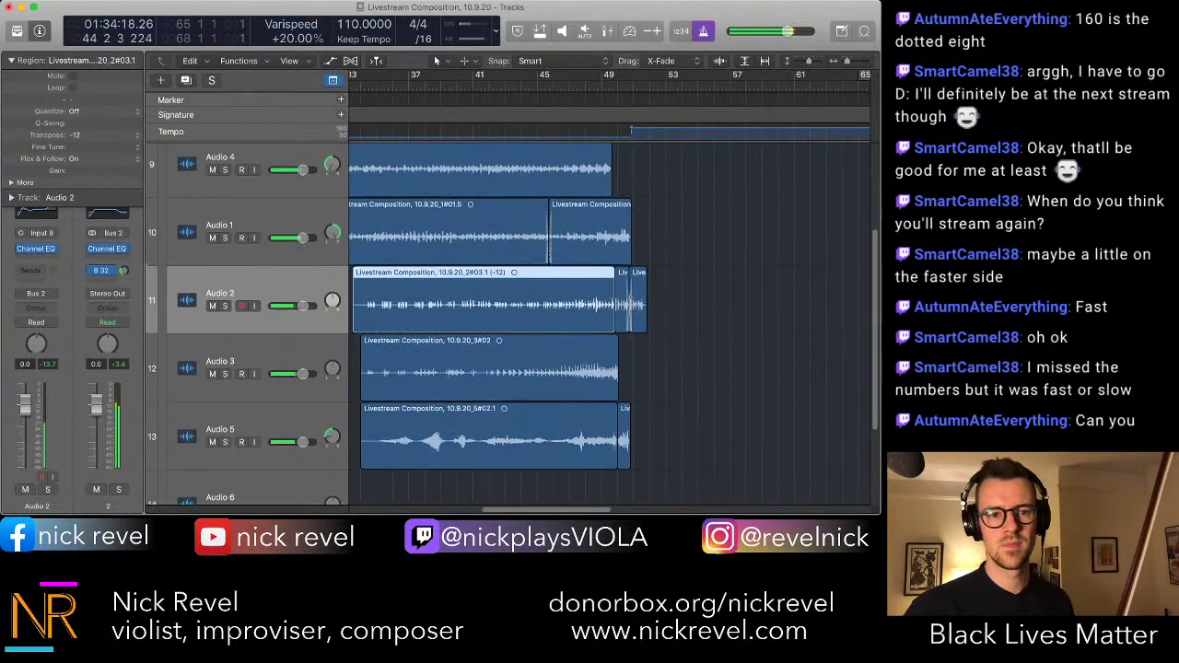
scroll(608, 323, up, 1)
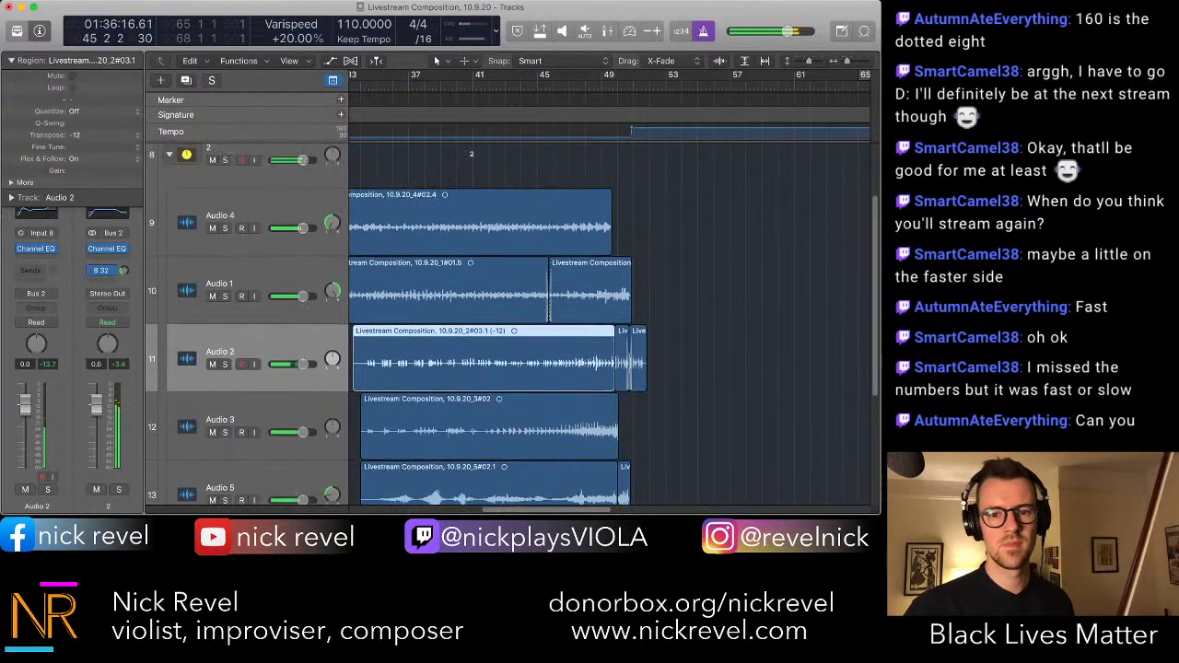
- Collapse track stack 2 and listen to the playback across the change into section 3
click(170, 155)
scroll(607, 322, left, 2)
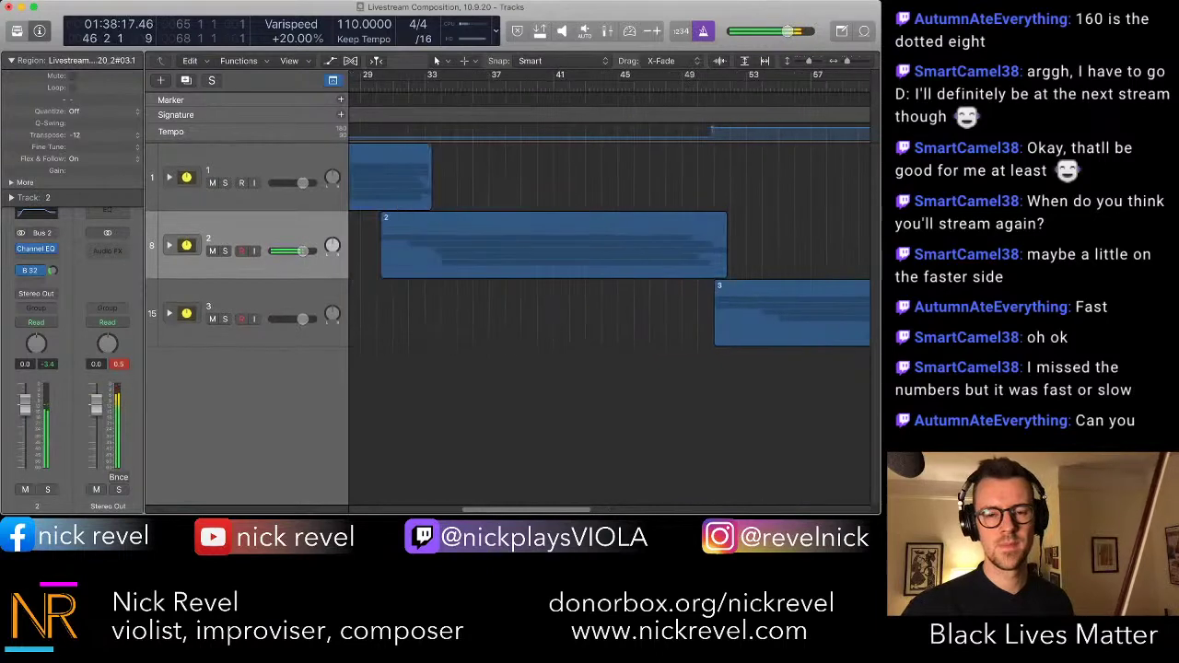
scroll(608, 323, right, 3)
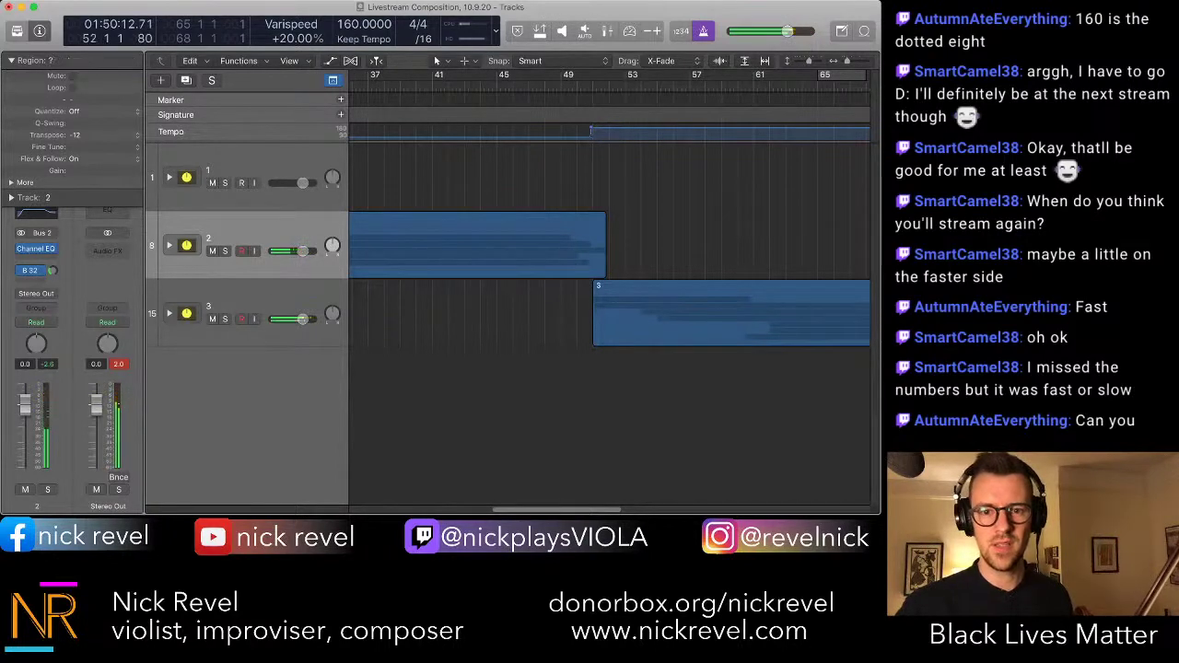
- Move the 160 BPM tempo change and the start of the stack 3 regions to bar 50, and audition the transition
key(super+Right)
key(super+Right)
key(super+Right)
key(super+Right)
scroll(608, 304, left, 3)
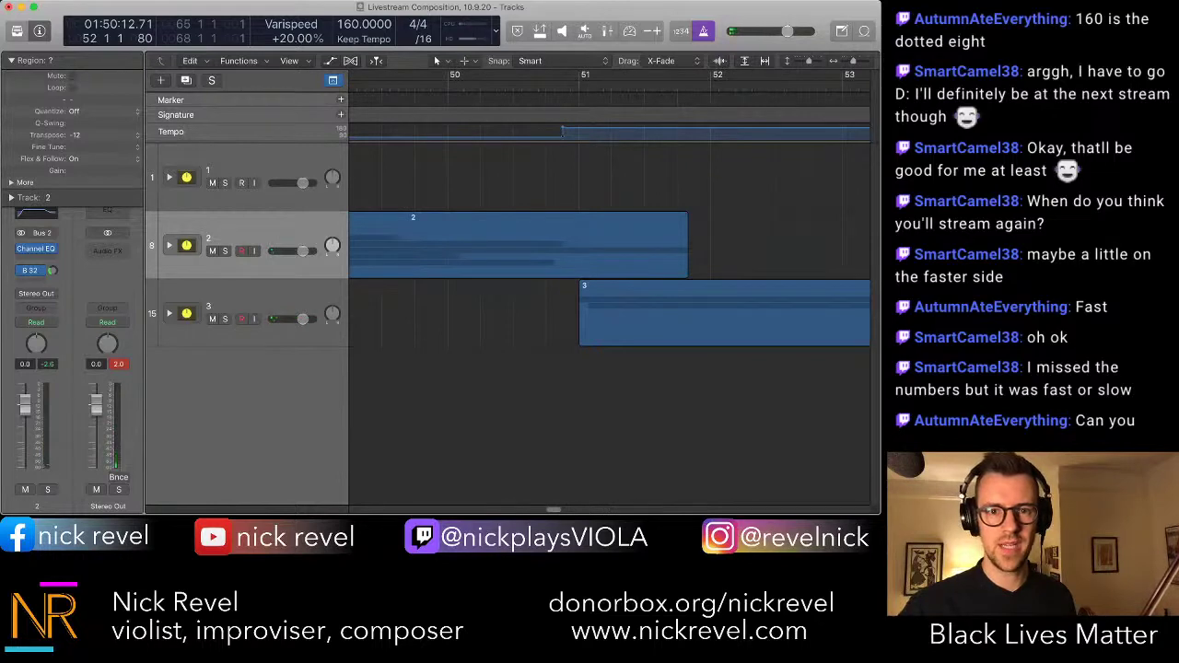
mouse_move(563, 128)
mouse_down()
mouse_move(350, 130)
mouse_move(447, 130)
mouse_up()
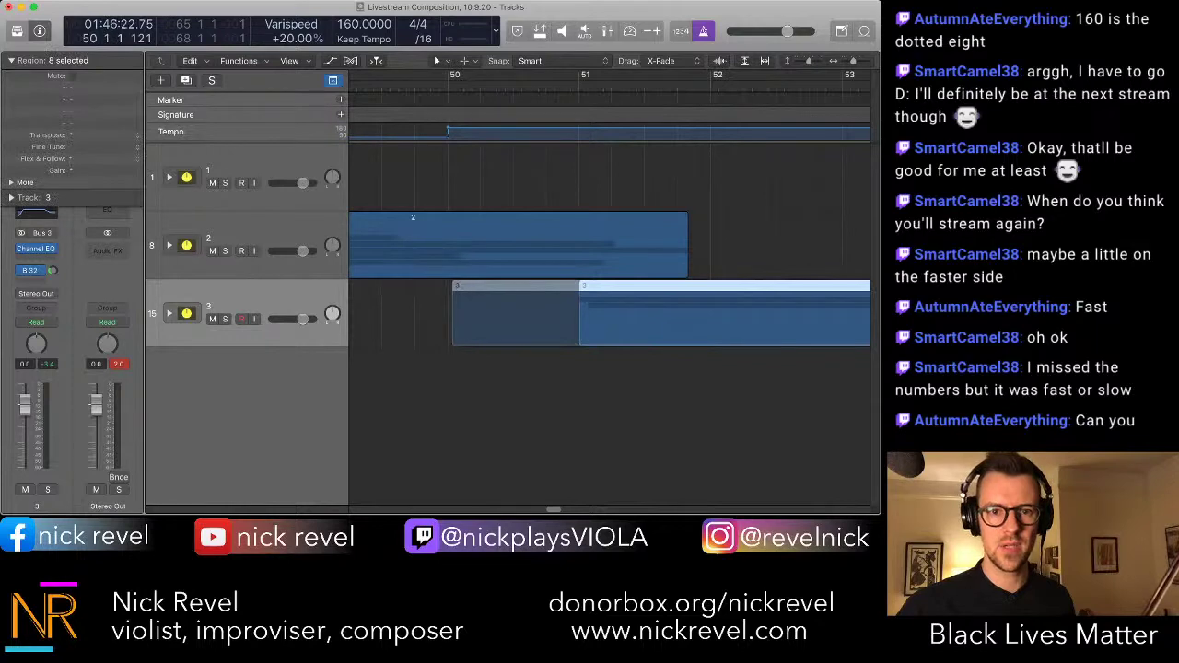
key(space)
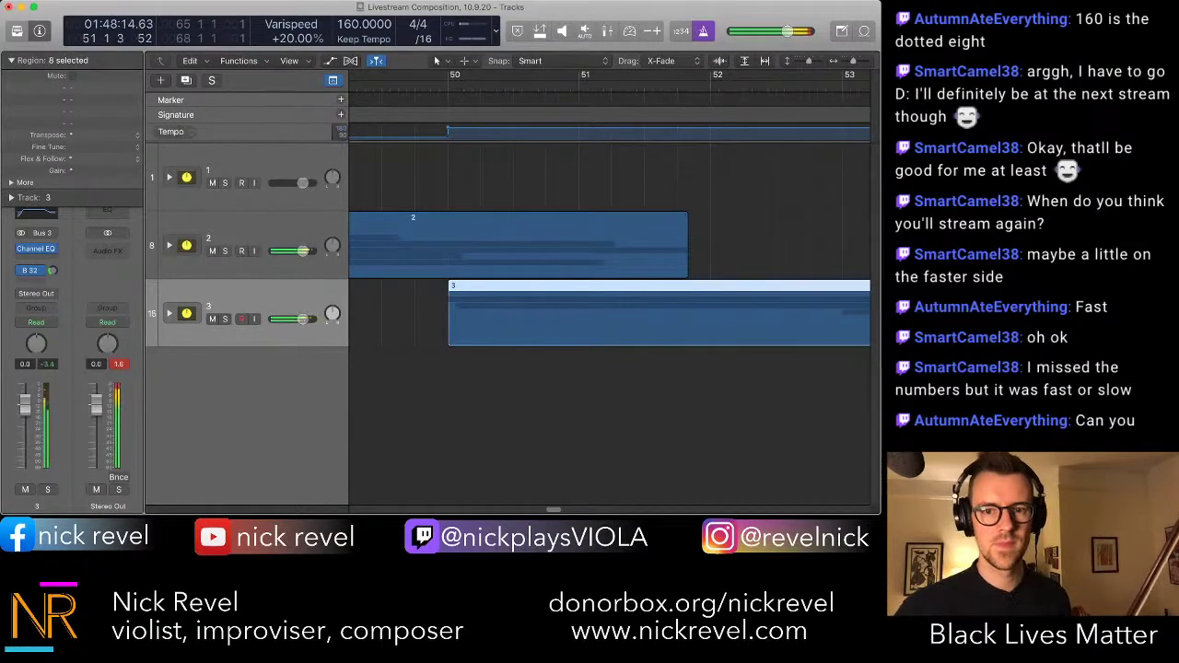
key(space)
- Move the stack 3 regions earlier so they start at bar 47, and play the overlap with section 2
scroll(609, 313, left, 5)
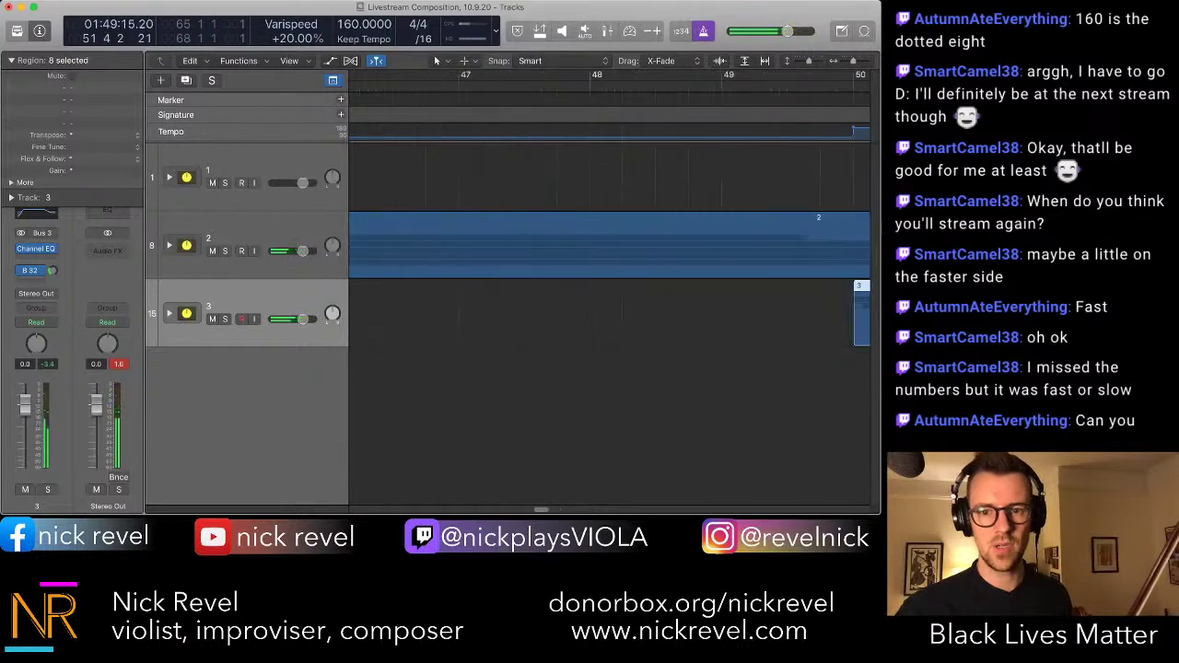
key(super+Left)
key(super+Left)
key(super+Left)
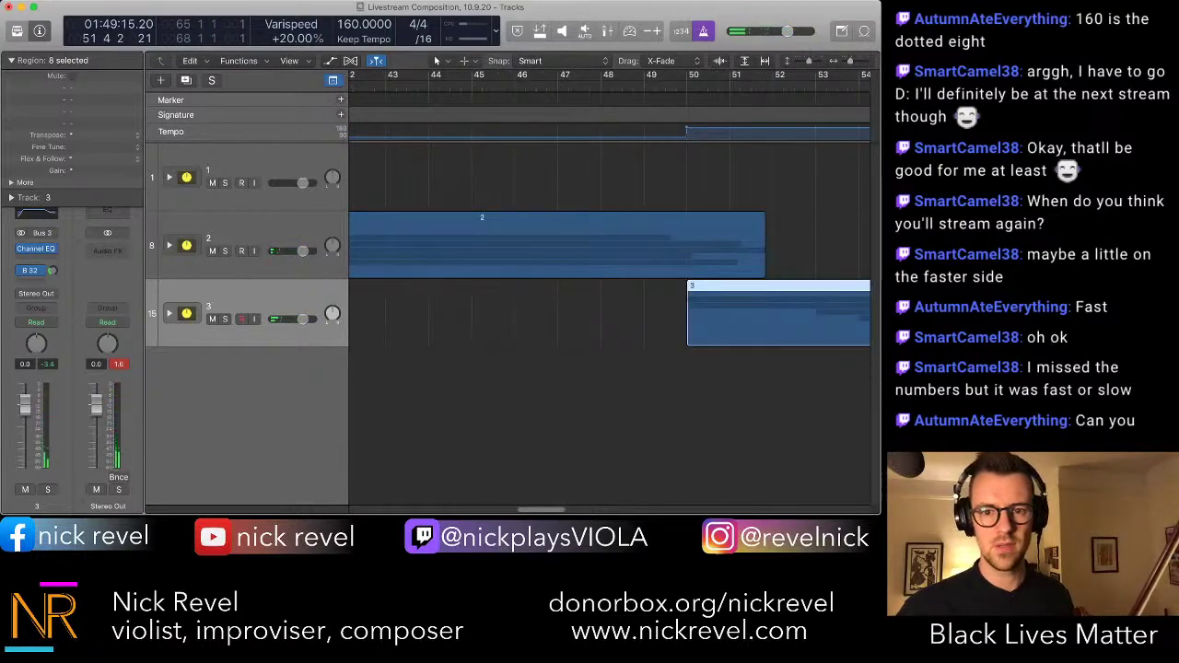
key(space)
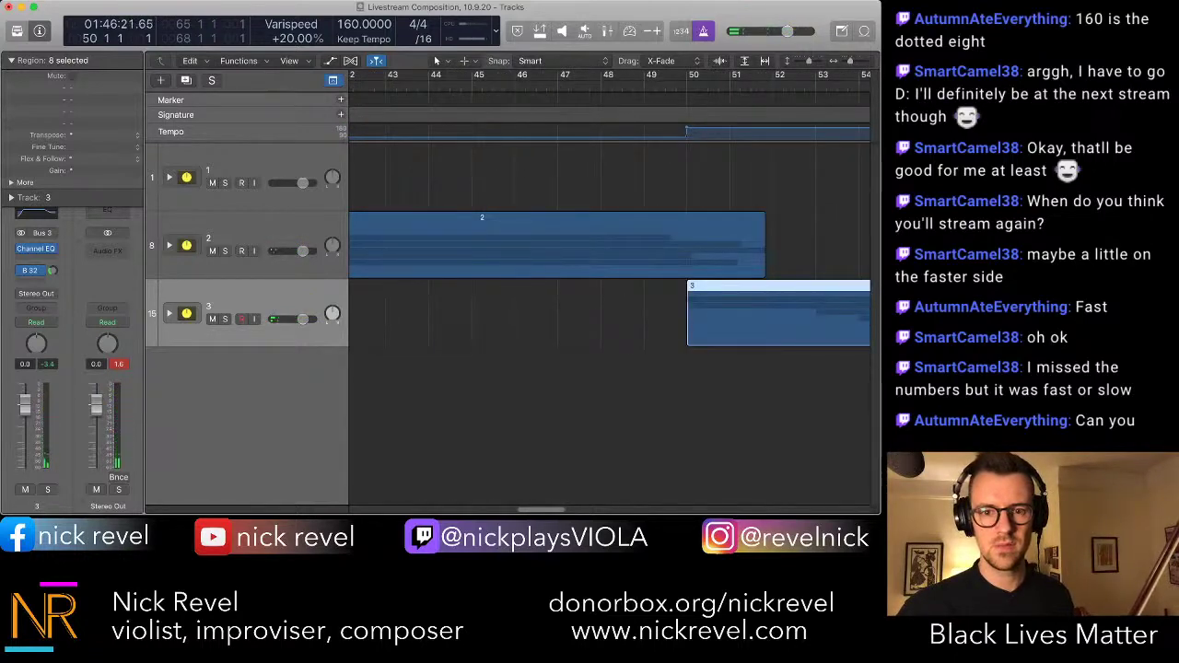
key(super+z)
key(shift+space)
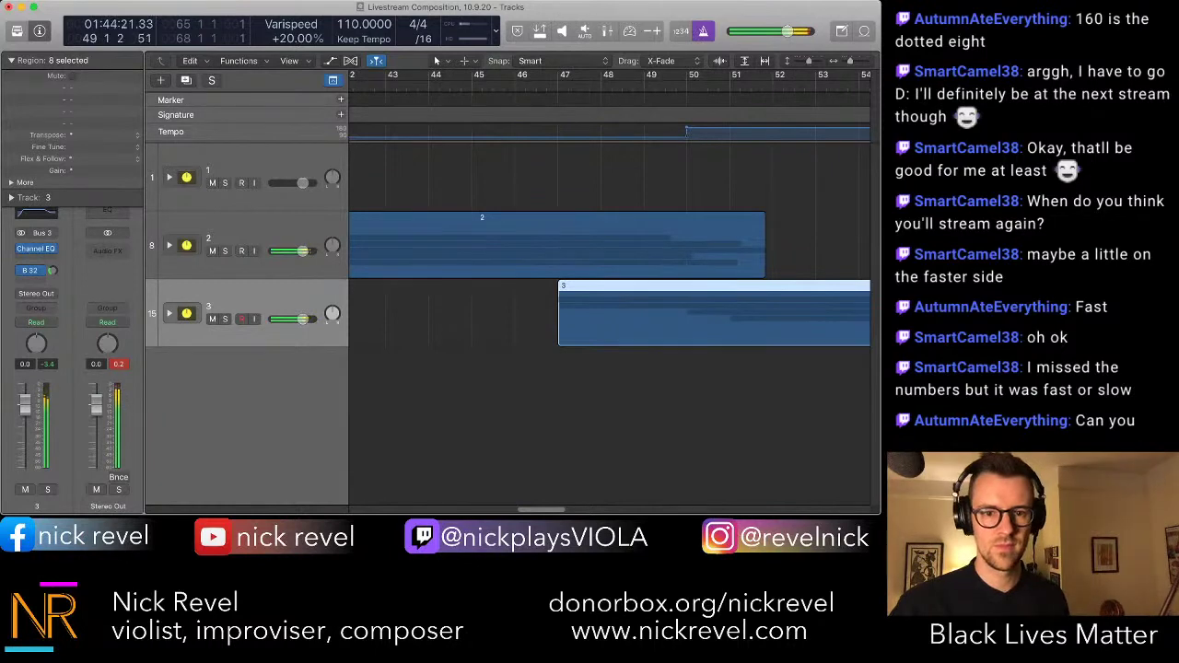
- Show the mixer, lower the faders of stacks 1, 2 and 3 together to -4.0 dB, and hide the mixer
key(x)
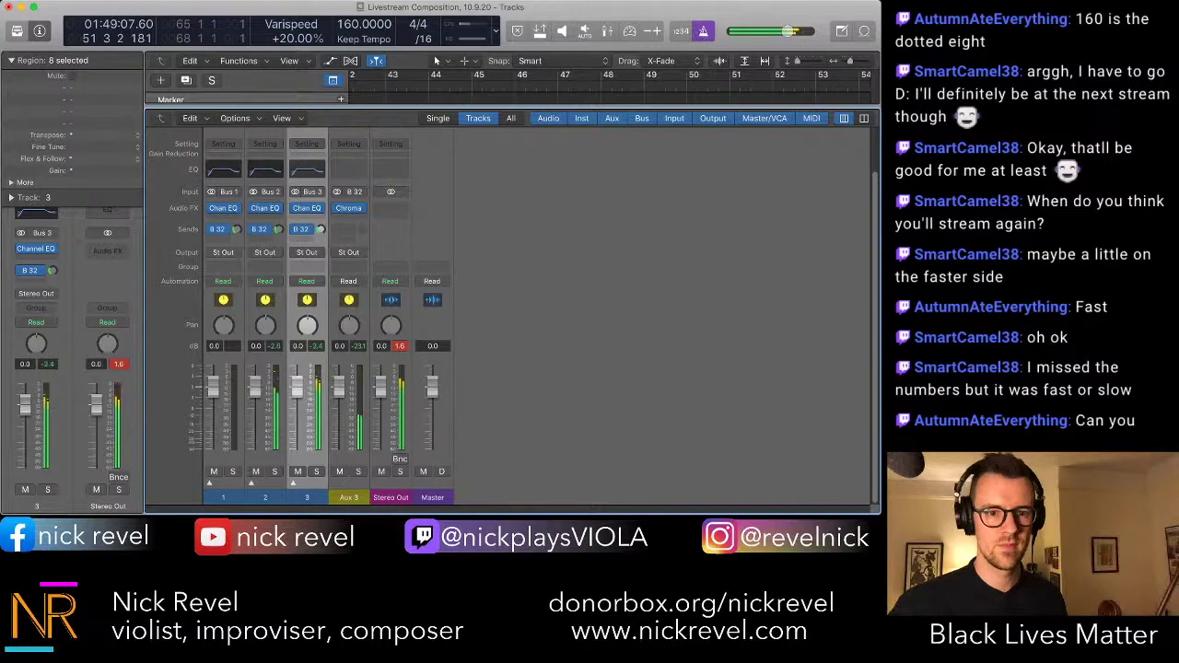
shift+click(222, 497)
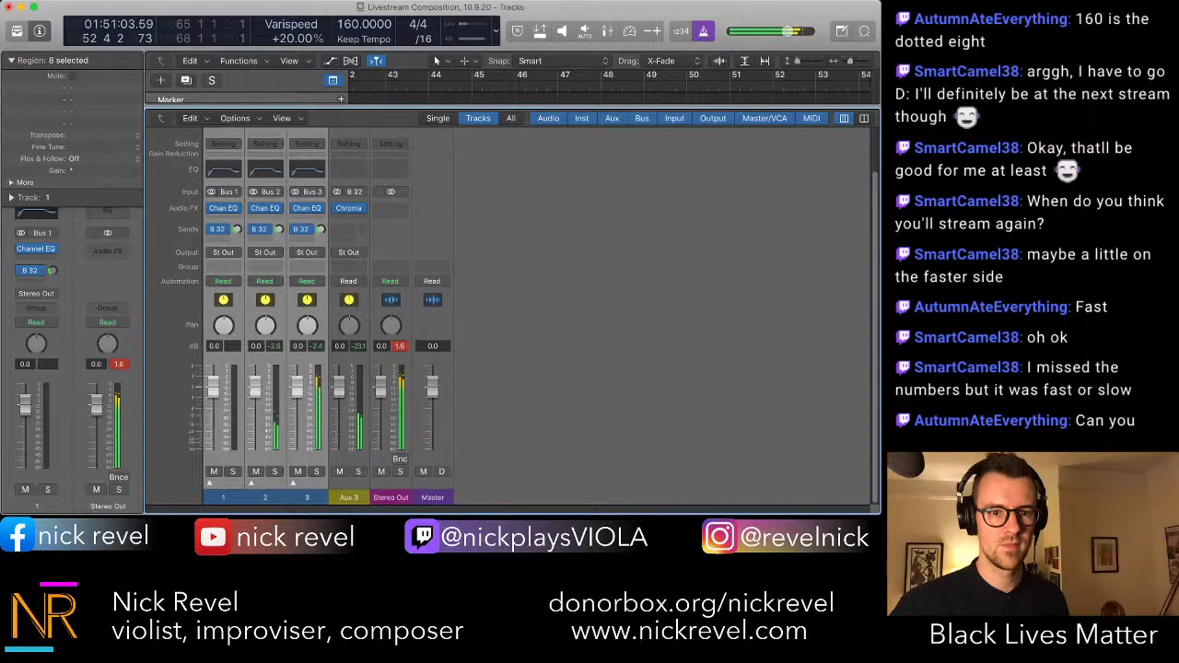
drag(212, 387, 212, 398)
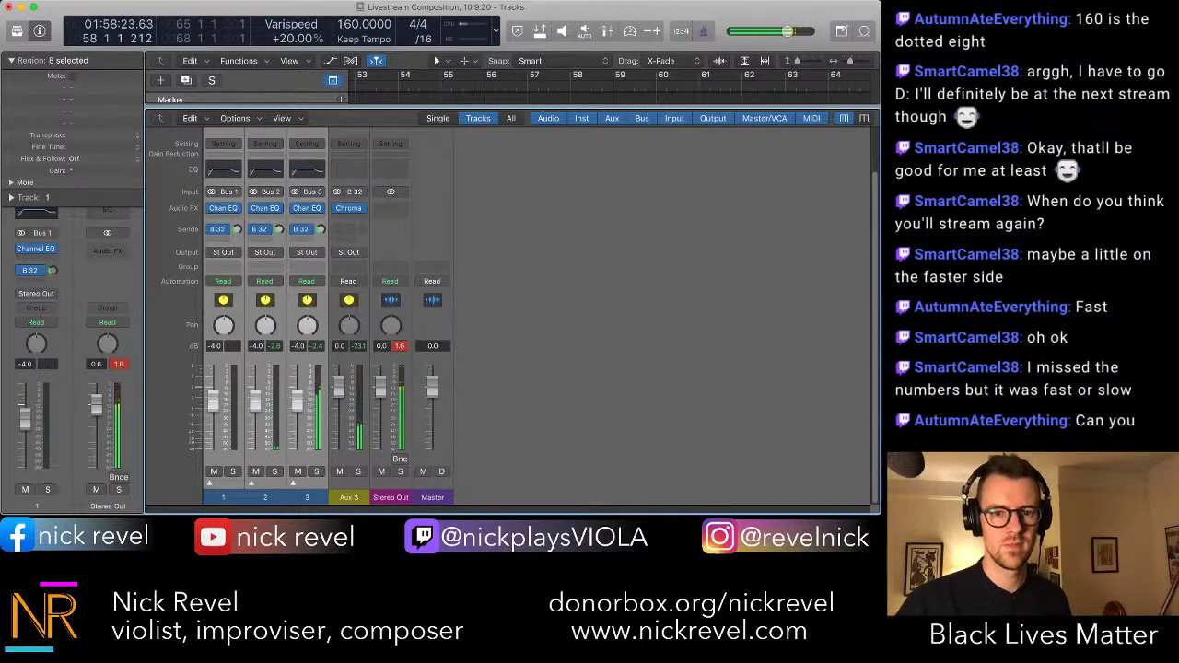
key(x)
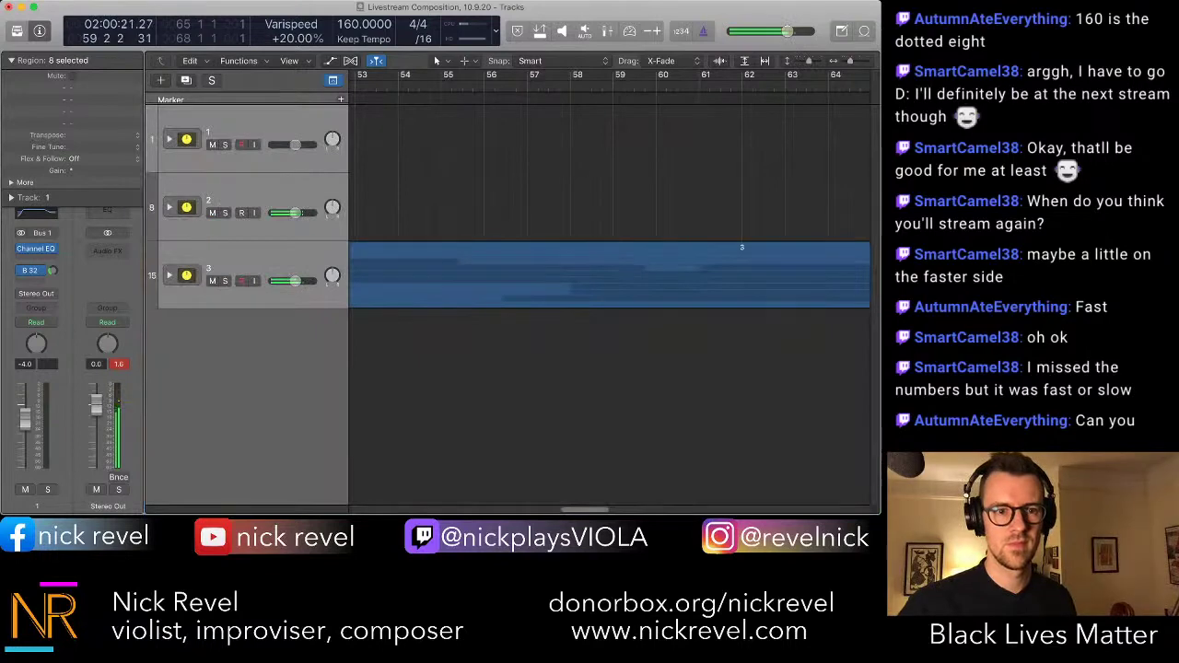
- Expand stack 3 and trim the starts of the lower Audio 6 region to about bar 58 and the Audio 3 region to about bar 51
key(super+Left)
click(169, 275)
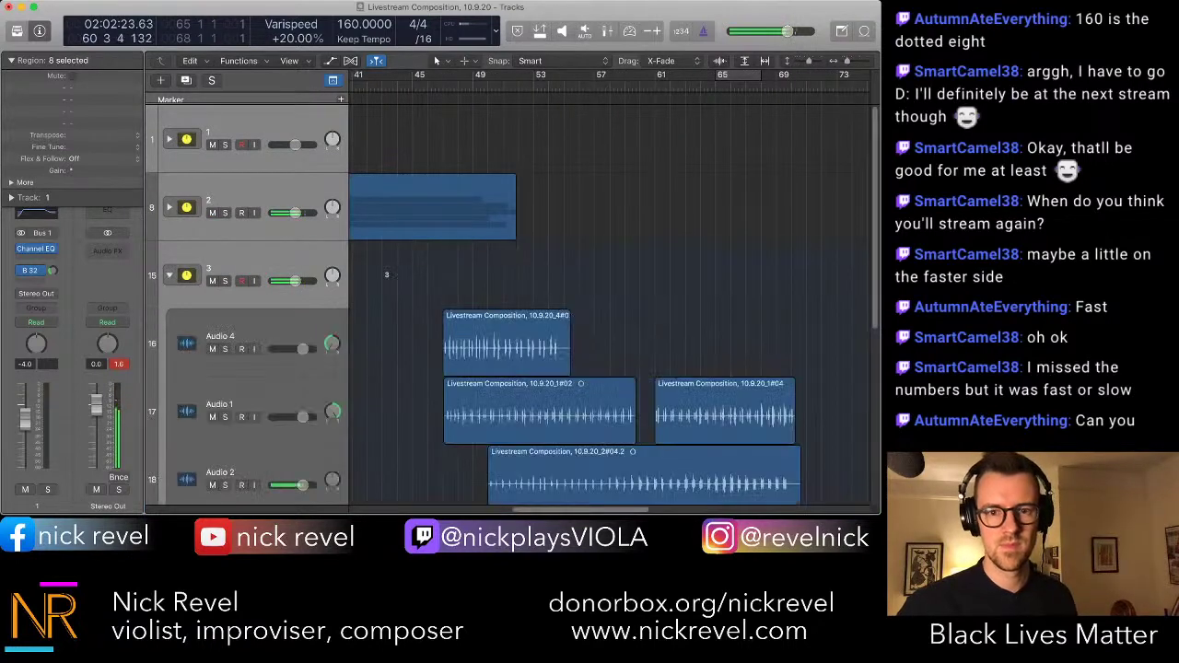
scroll(386, 275, down, 6)
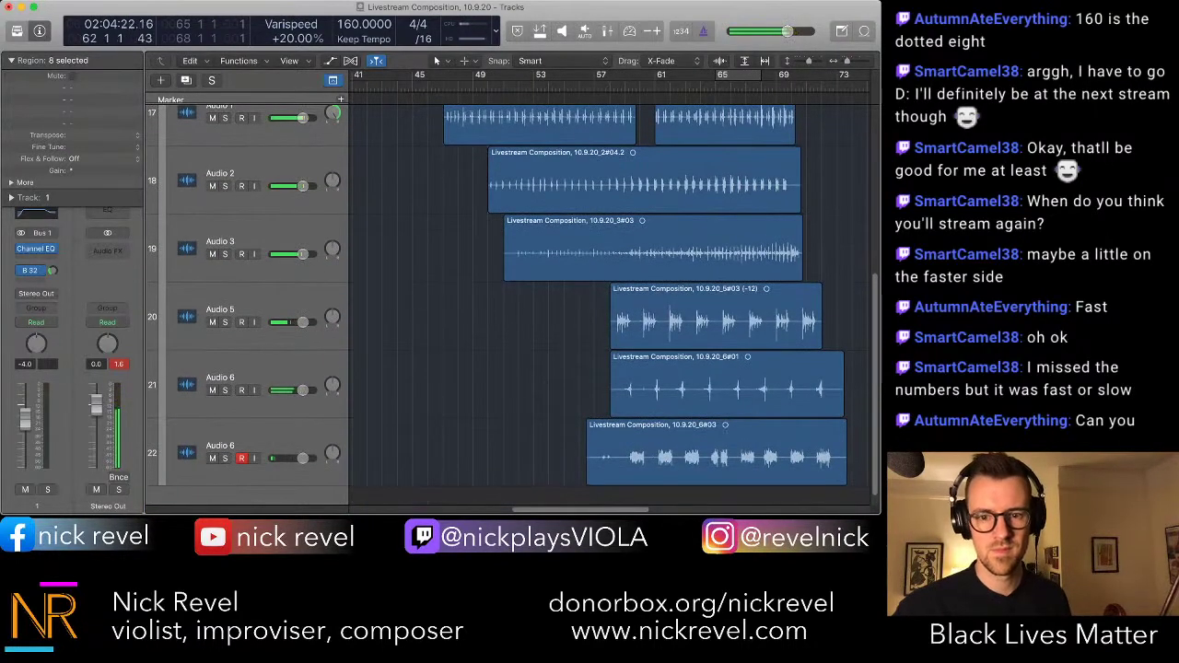
scroll(516, 304, down, 1)
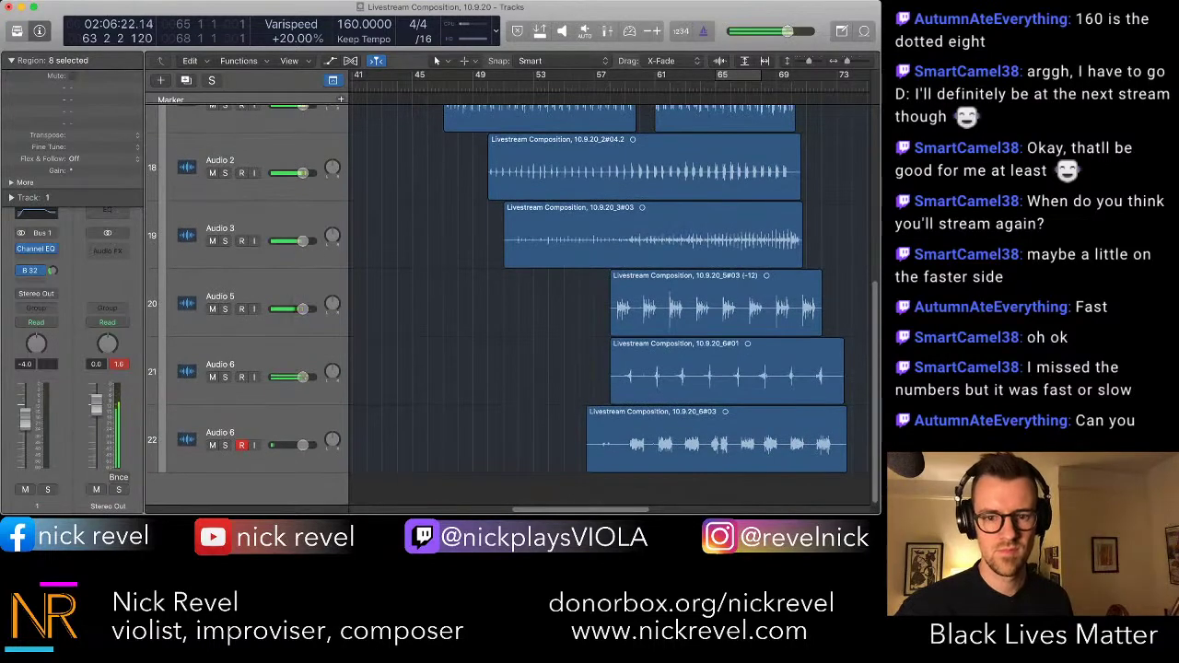
drag(588, 462, 617, 442)
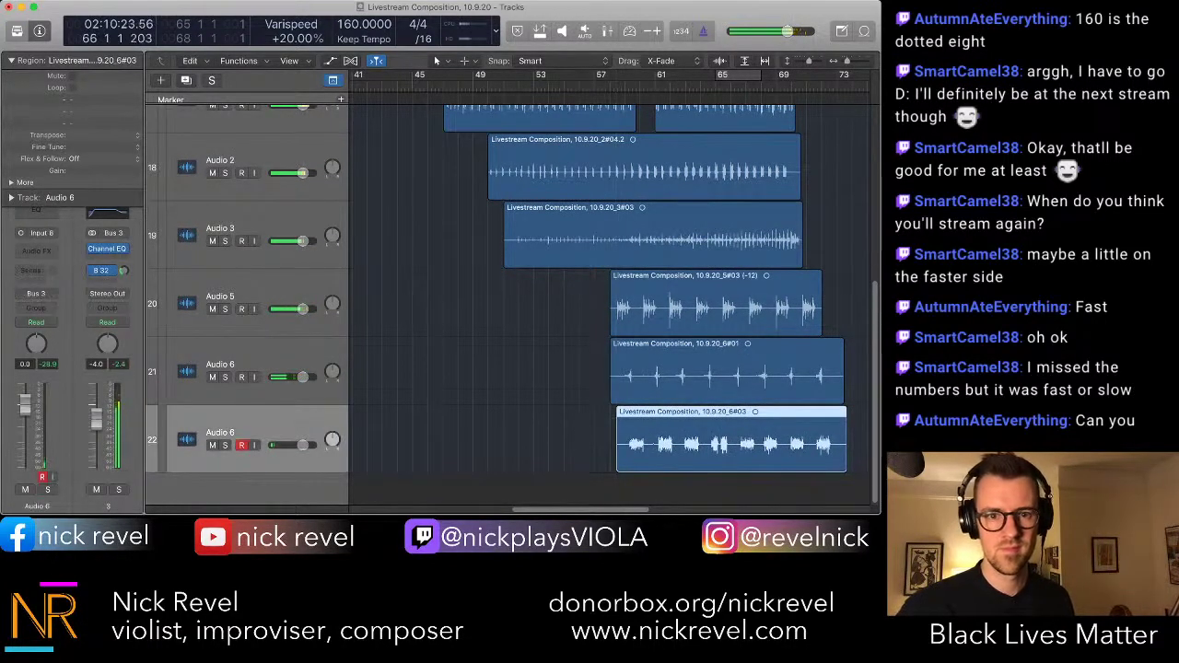
drag(505, 259, 511, 259)
click(482, 254)
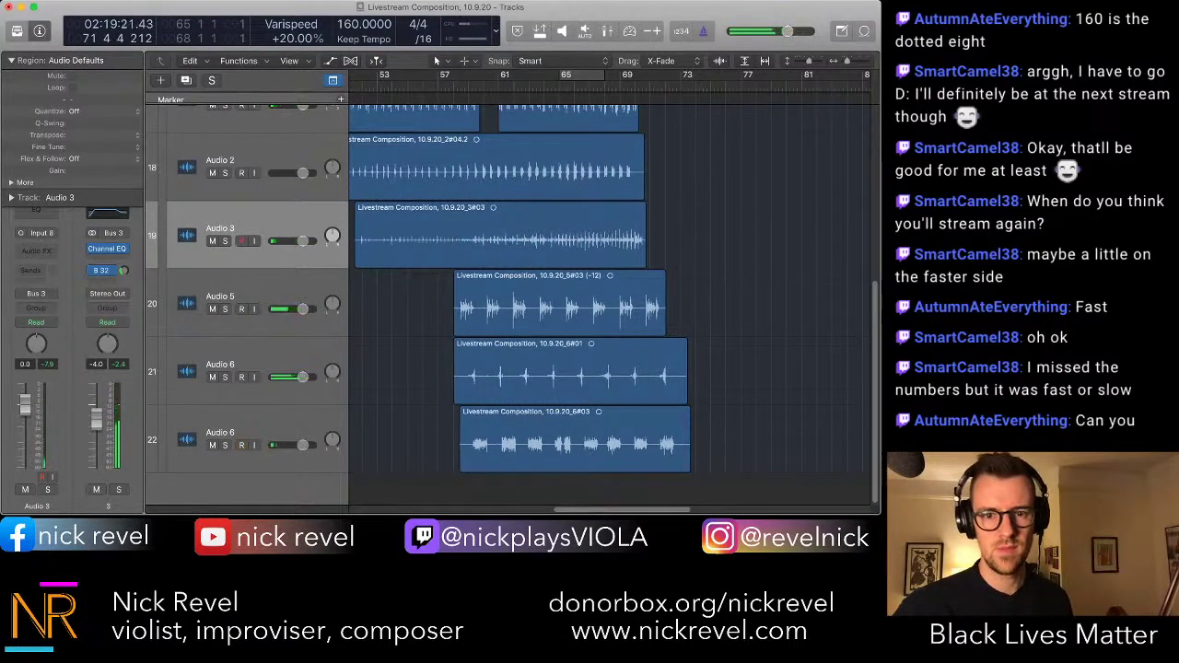
- Audition the end of section 3, split its Audio 3 region at bars 69 and 70, and delete the remainder after bar 70
scroll(665, 304, up, 5)
scroll(665, 304, left, 1)
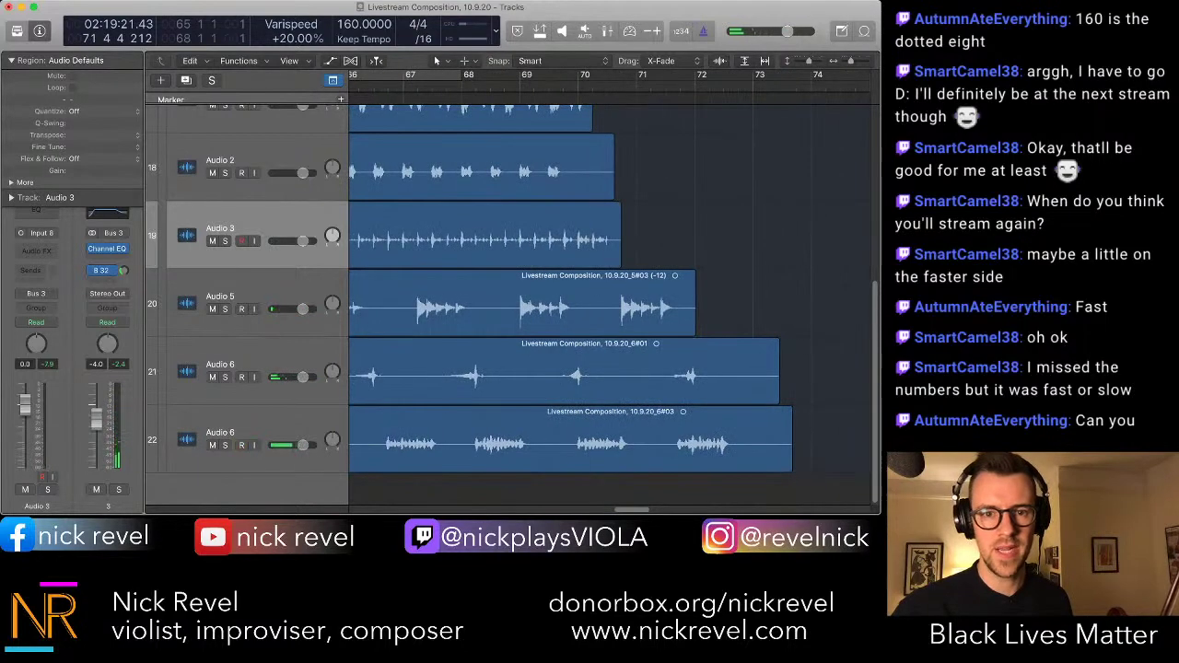
scroll(513, 304, up, 2)
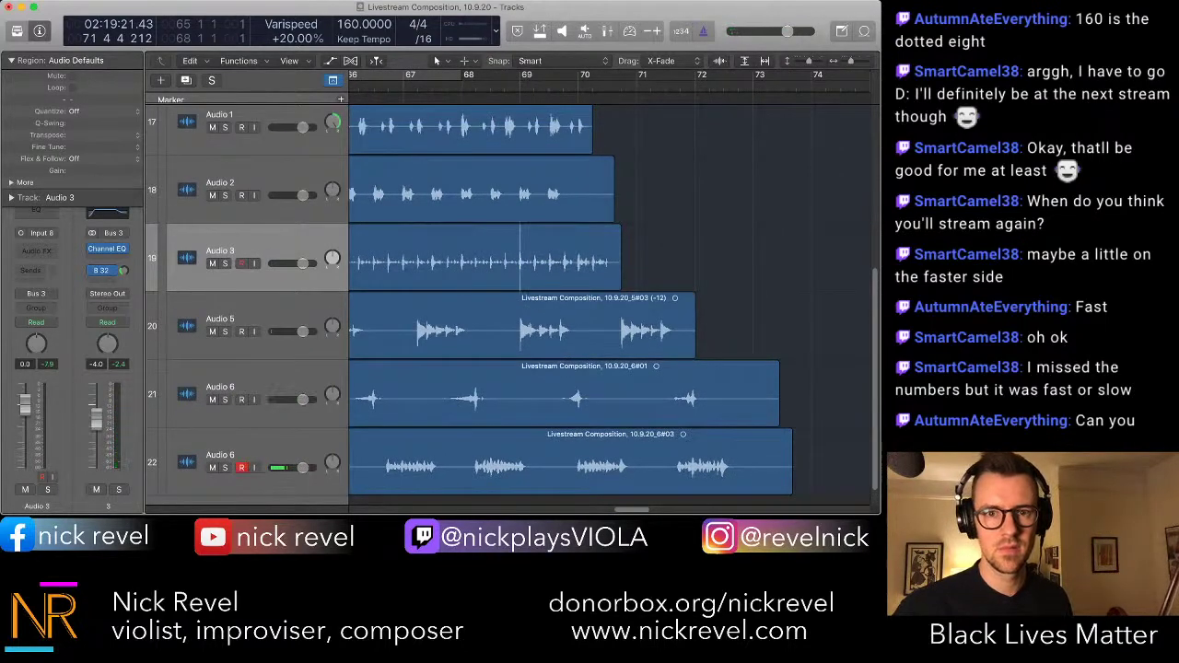
key(space)
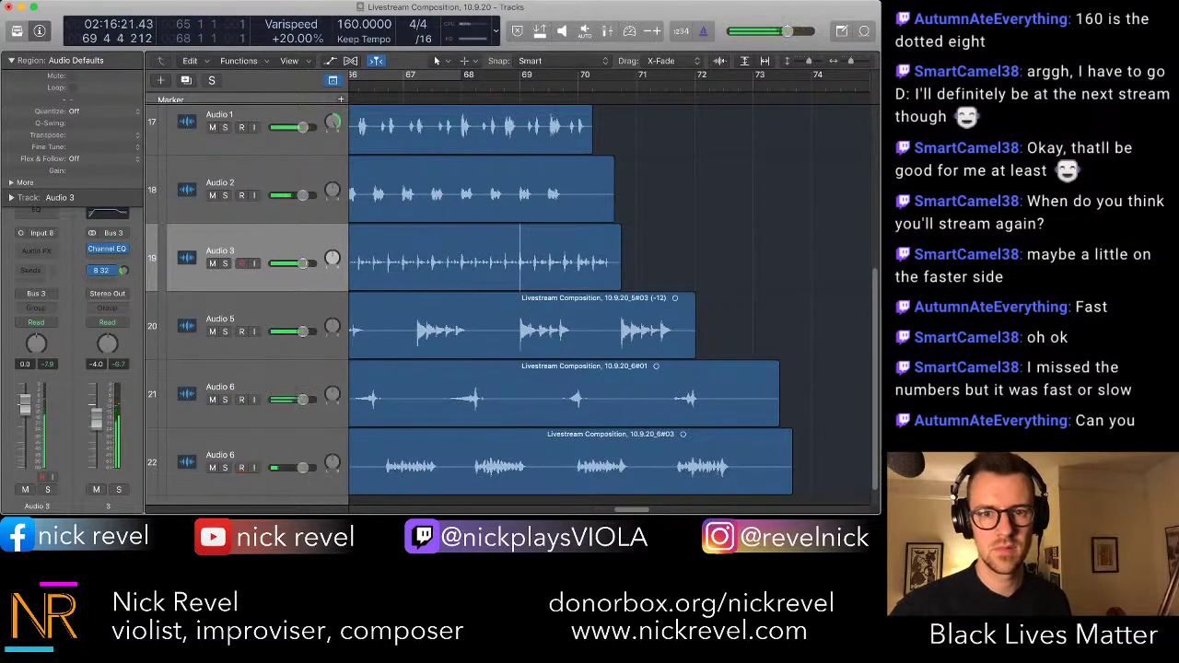
super+double_click(520, 260)
super+click(578, 259)
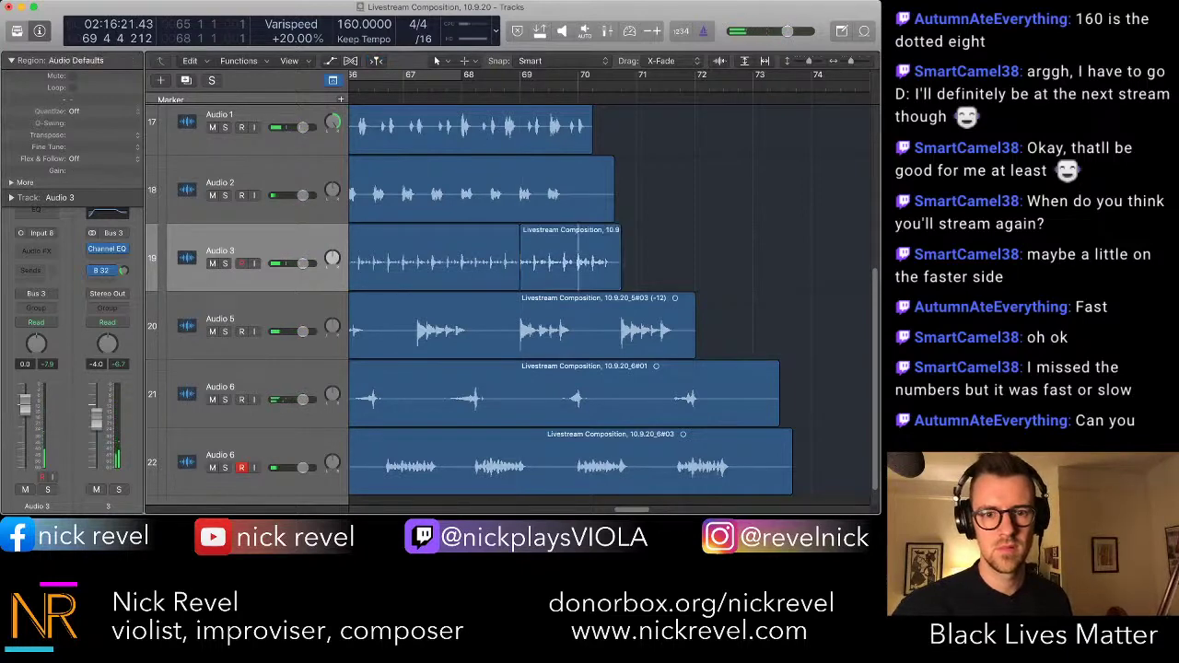
key(super+t)
key(Delete)
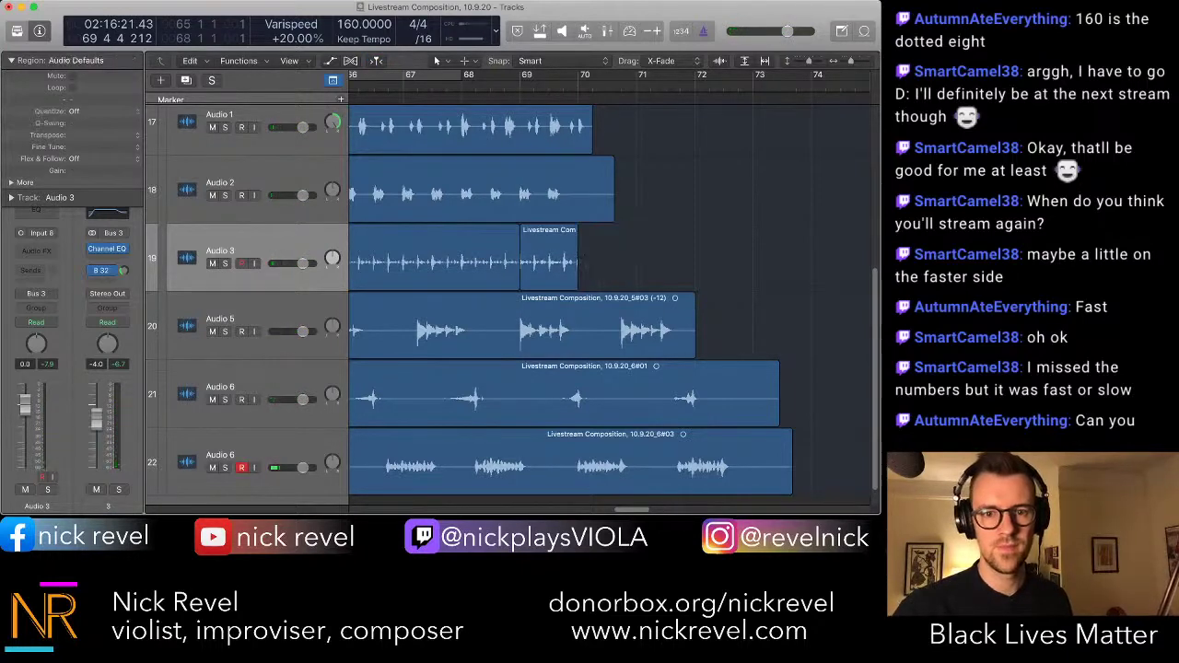
- Repeat the one-bar Audio 3 segment at bar 69 six times to lengthen the part
key(Left)
key(super+r)
key(super+r)
key(super+r)
key(super+r)
key(super+r)
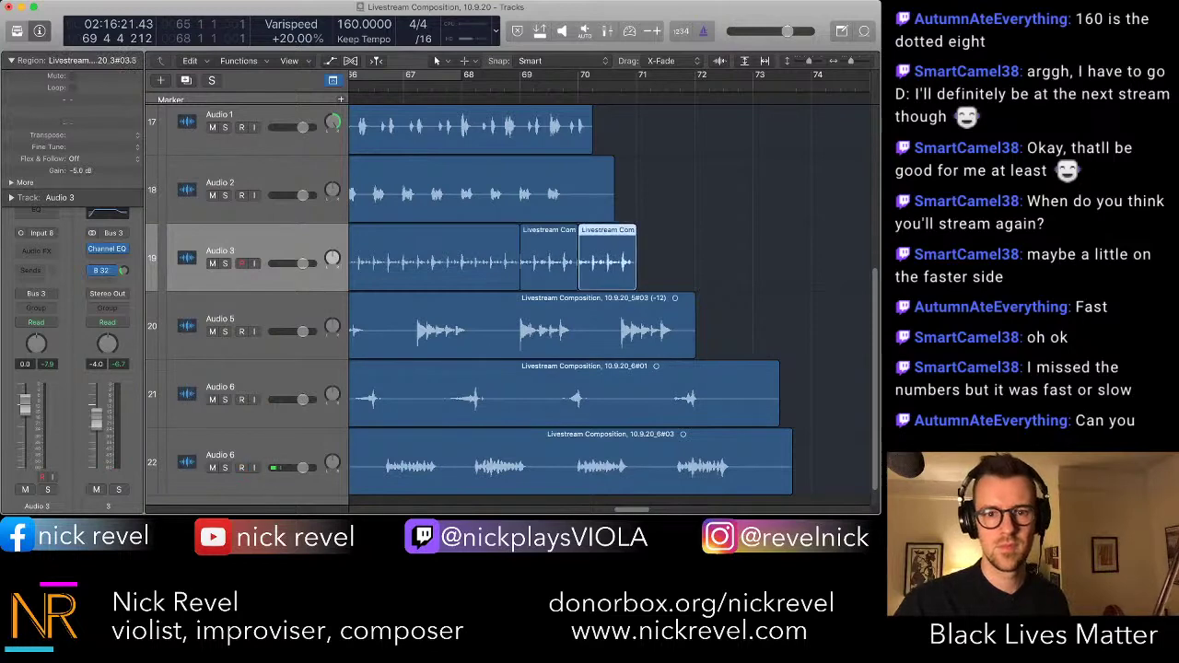
key(super+r)
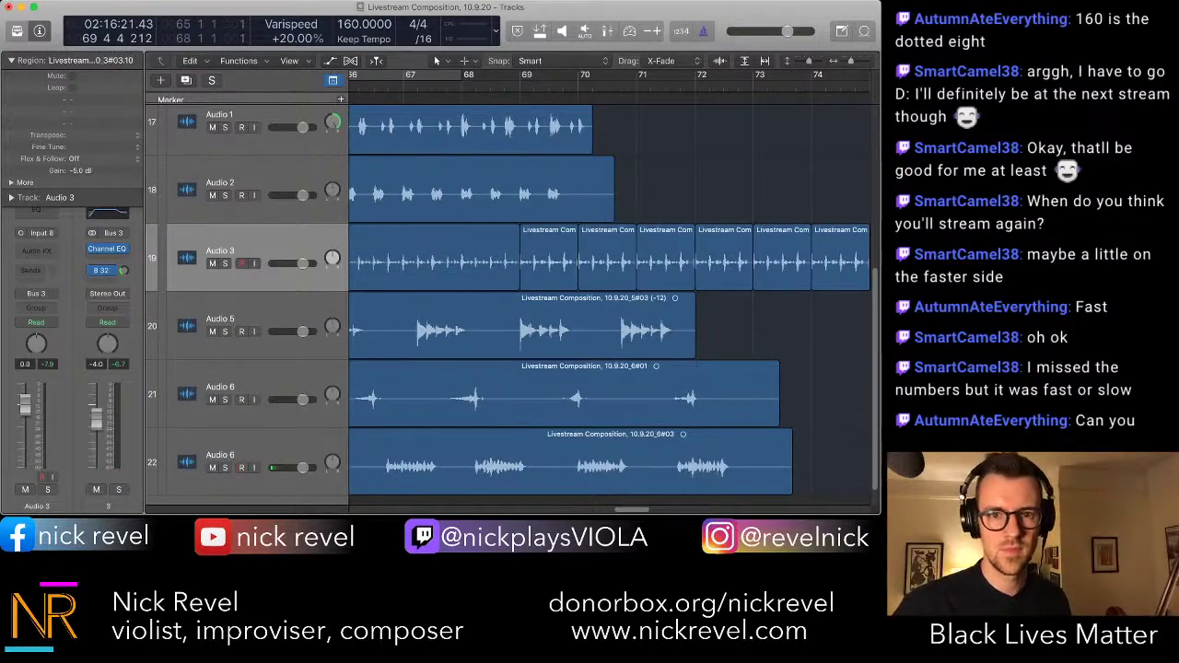
- Split section 3's Audio 2 region at bars 69 and 70, delete the remainder after bar 70, and select the one-bar segment
super+click(521, 190)
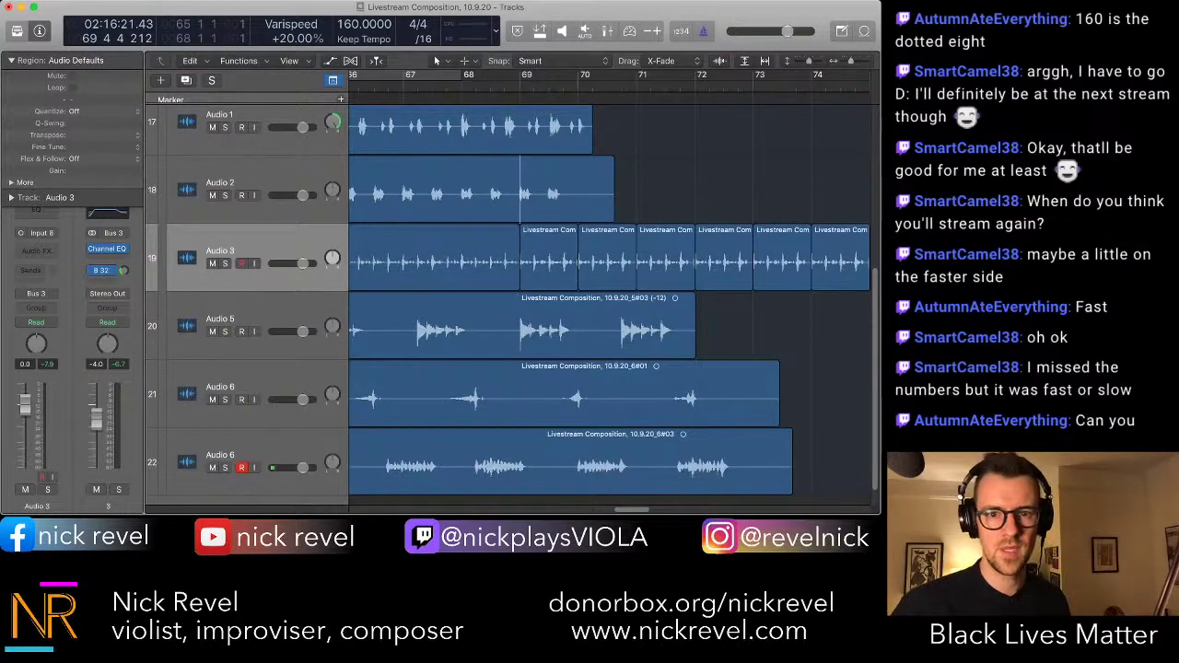
key(super+t)
key(super+t)
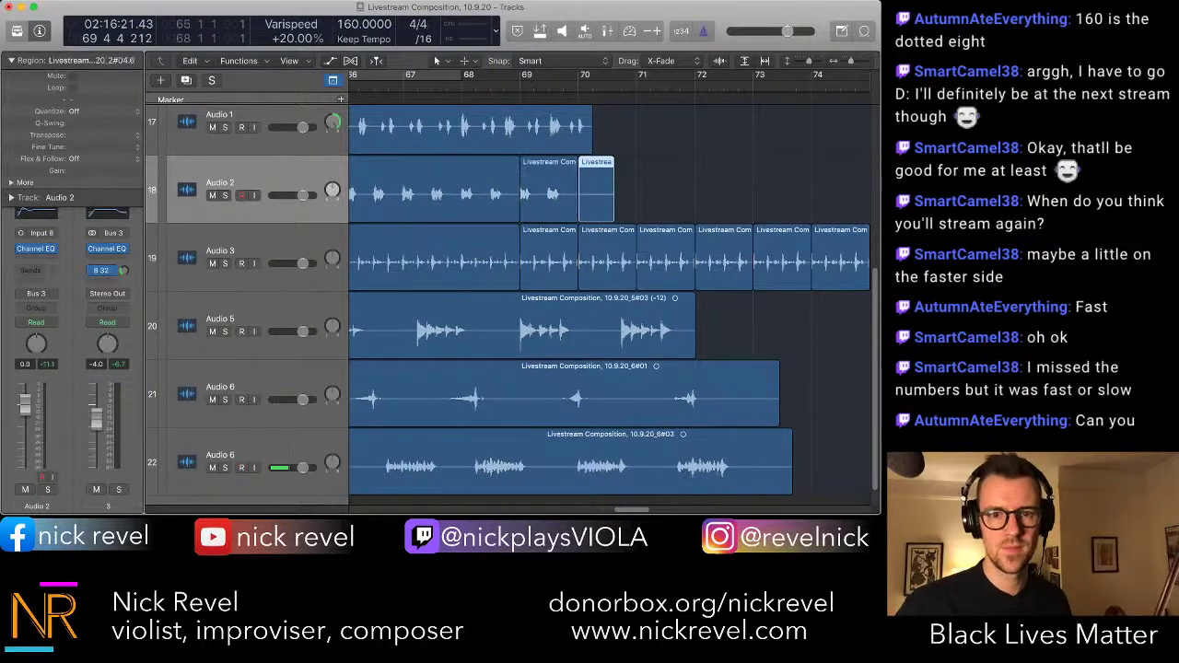
key(Delete)
key(Left)
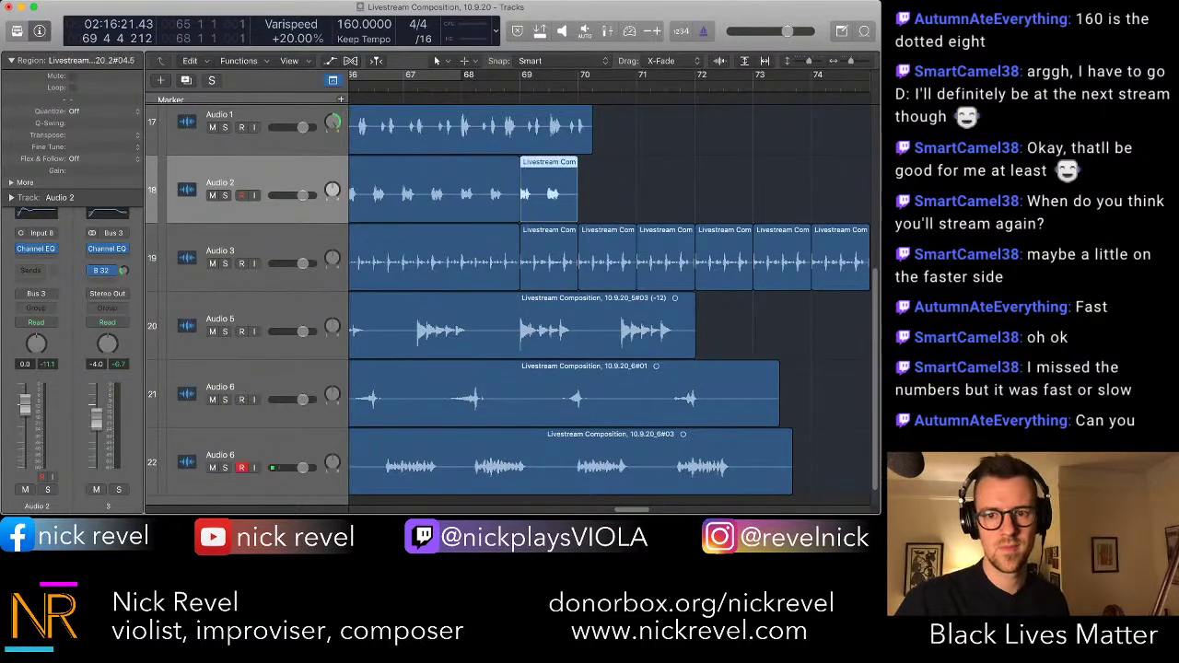
- Repeat the one-bar Audio 2 segment at bar 69 six times to extend the part to bar 76
key(super+r)
key(super+r)
key(super+r)
key(super+r)
key(super+r)
- Split the Audio 1 region at bar 69, audition its ending soloed, and repeat the segment after the split four times
scroll(608, 304, up, 2)
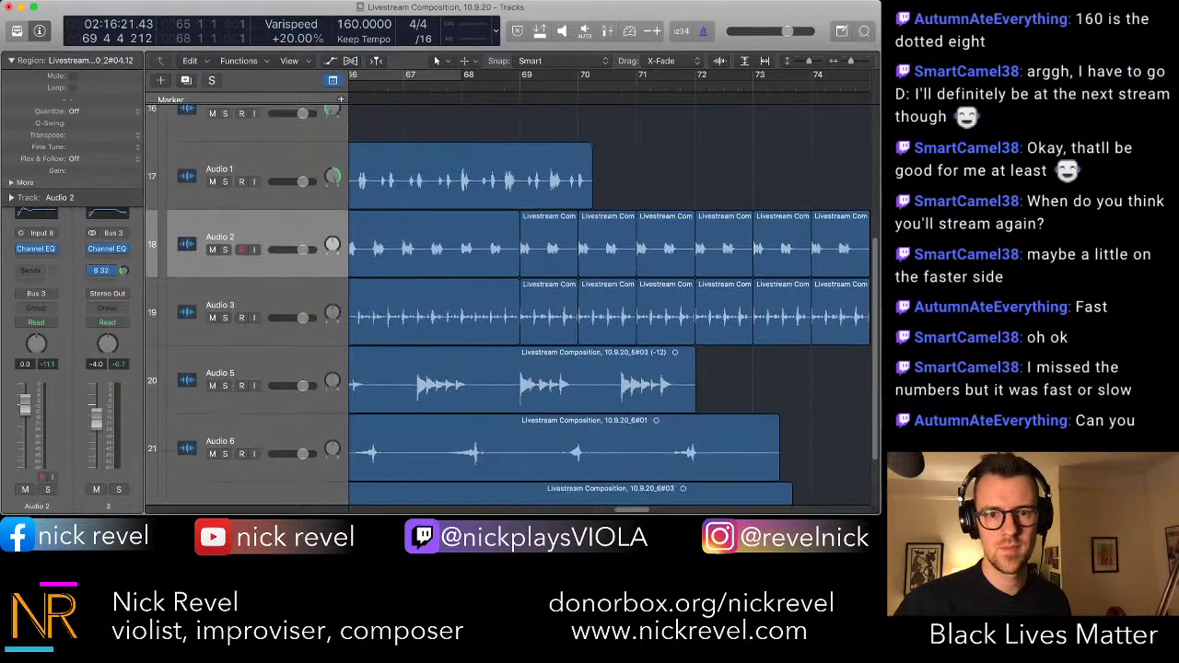
key(Up)
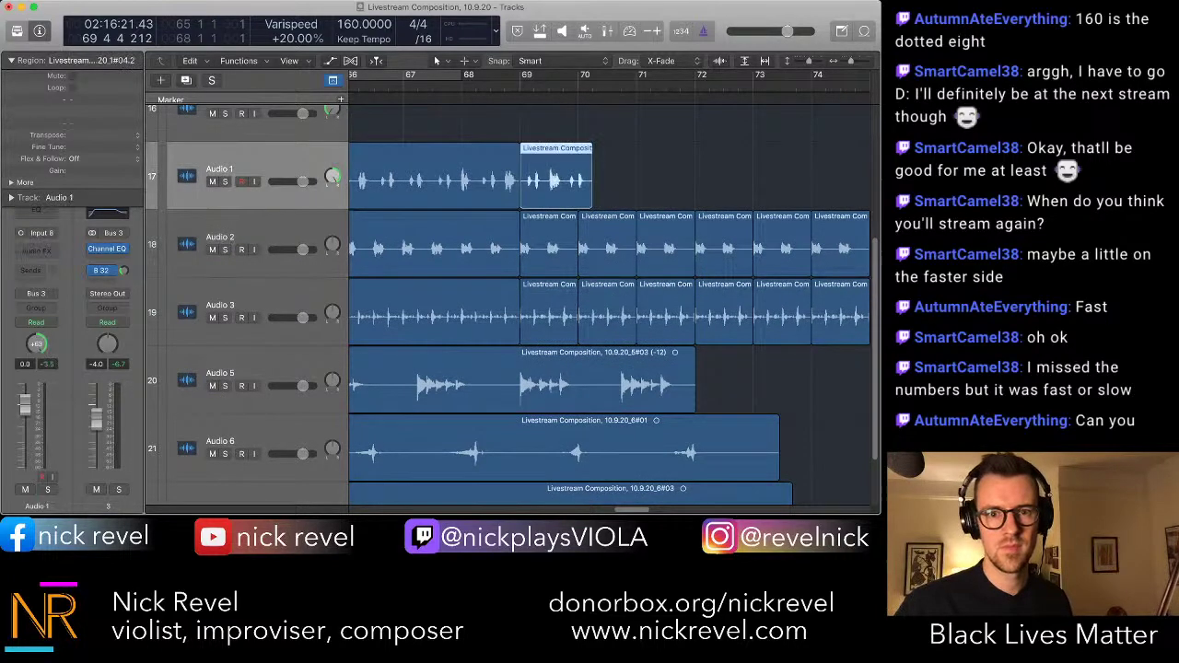
key(space)
key(space)
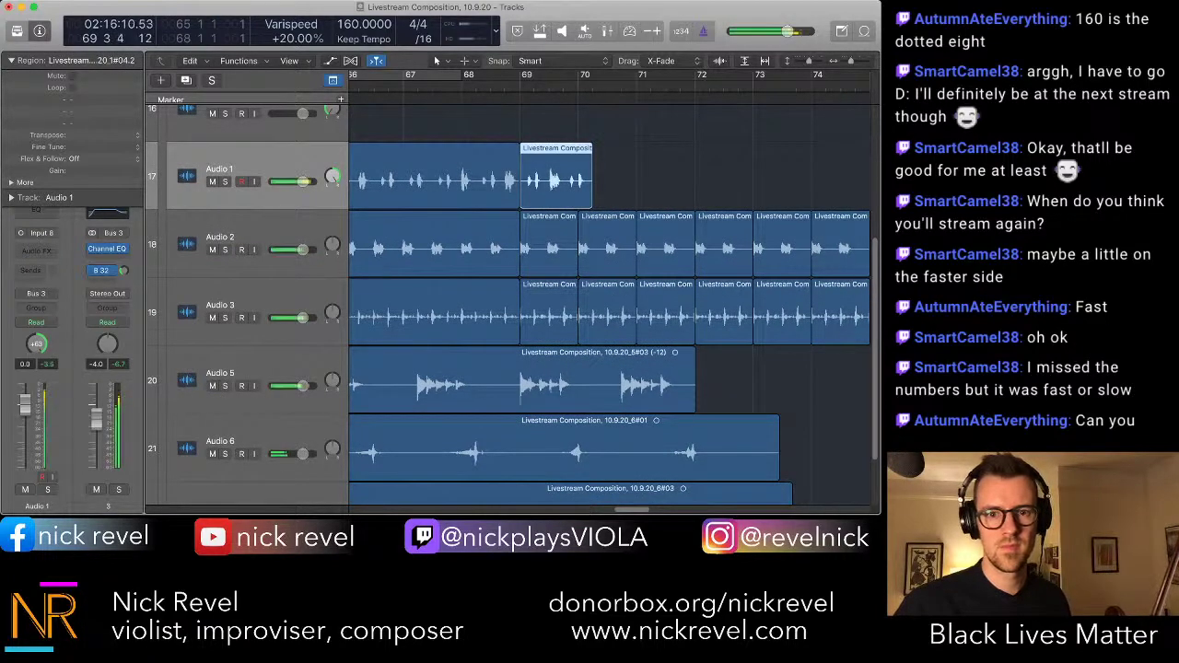
key(s)
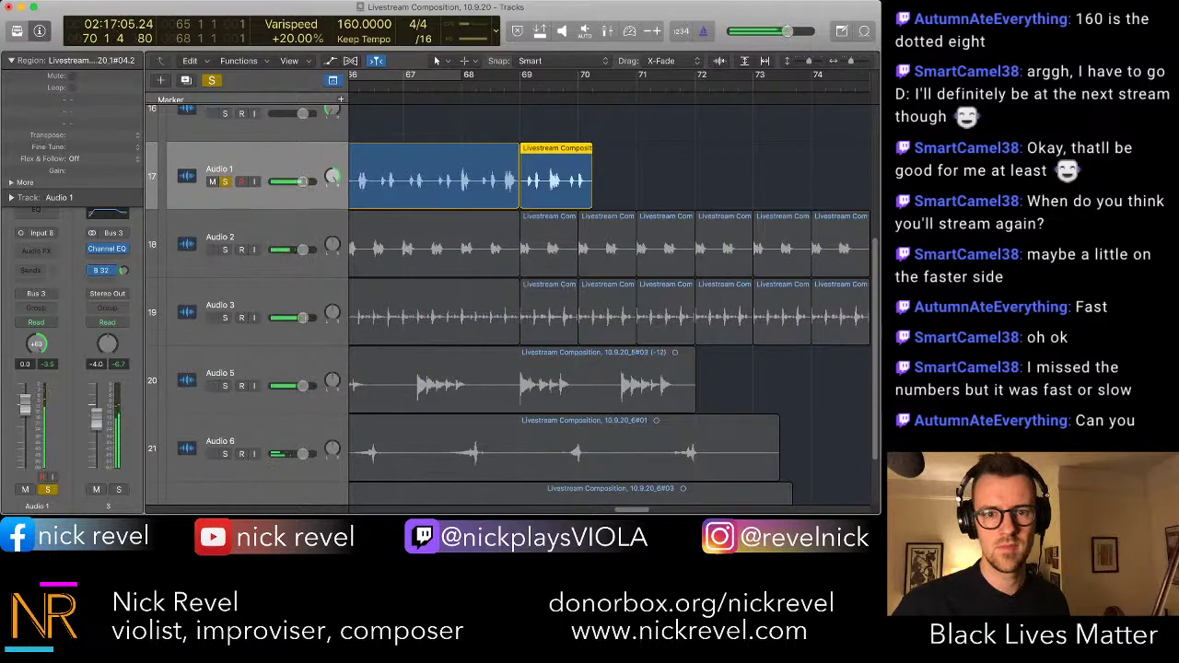
key(s)
key(super+r)
key(super+r)
key(super+r)
key(super+r)
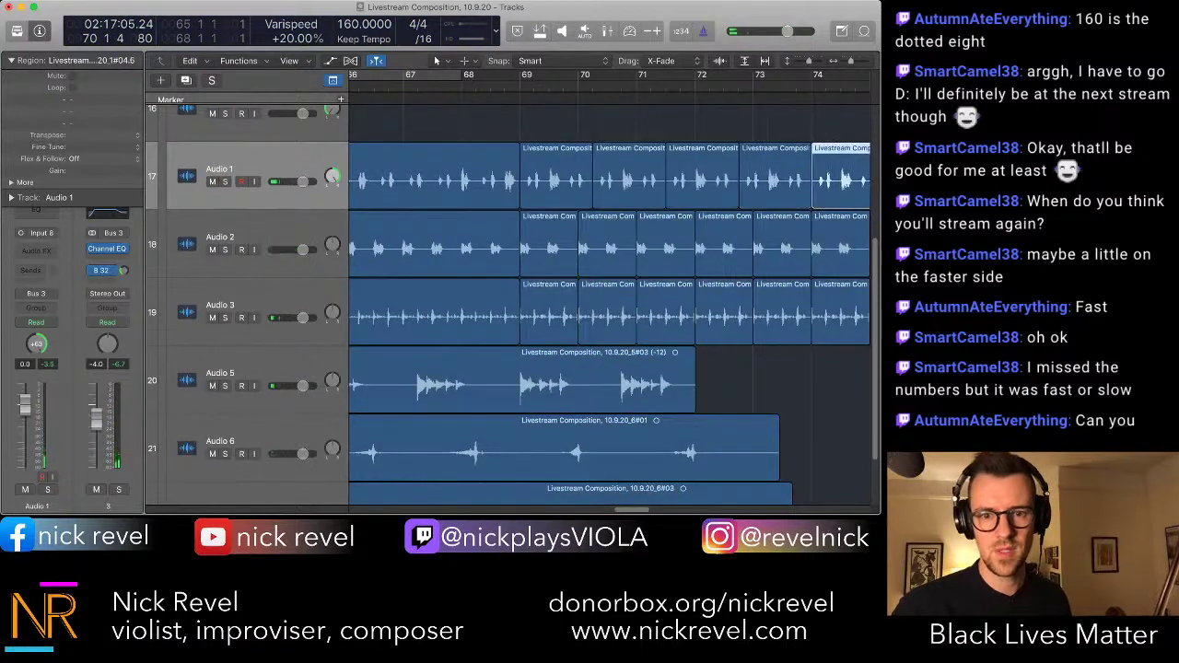
- Split the Audio 5 region at the note attack near bar 67 and extend the part with one repeat of the segment after it
scroll(608, 304, down, 3)
click(242, 445)
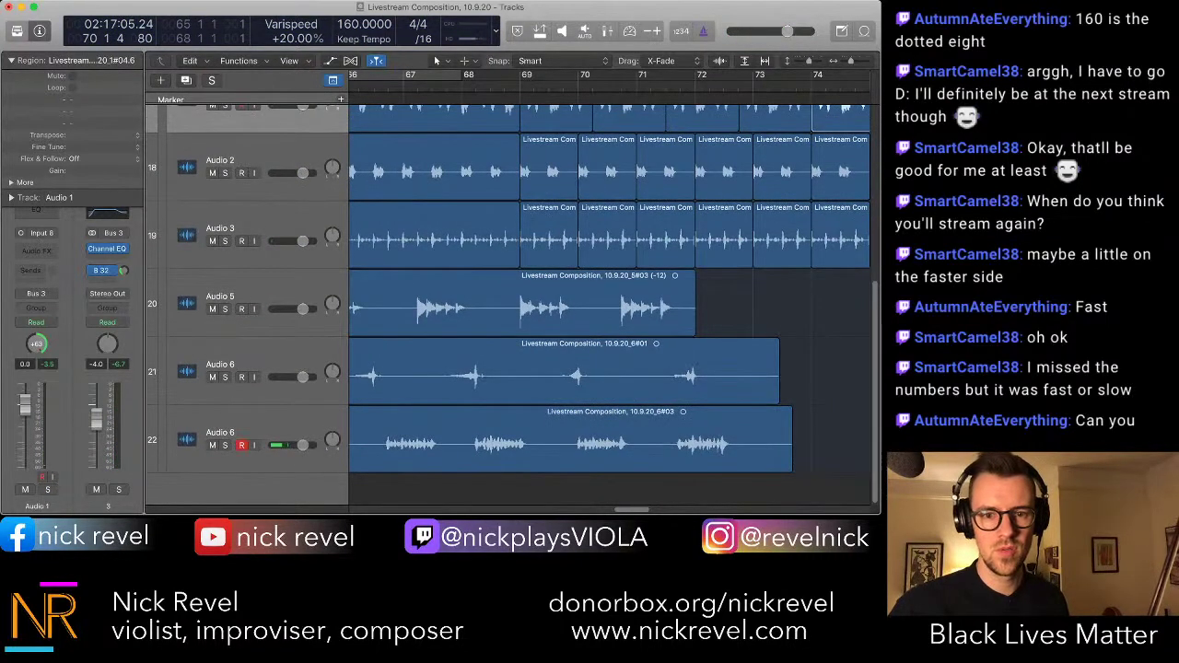
super+click(520, 314)
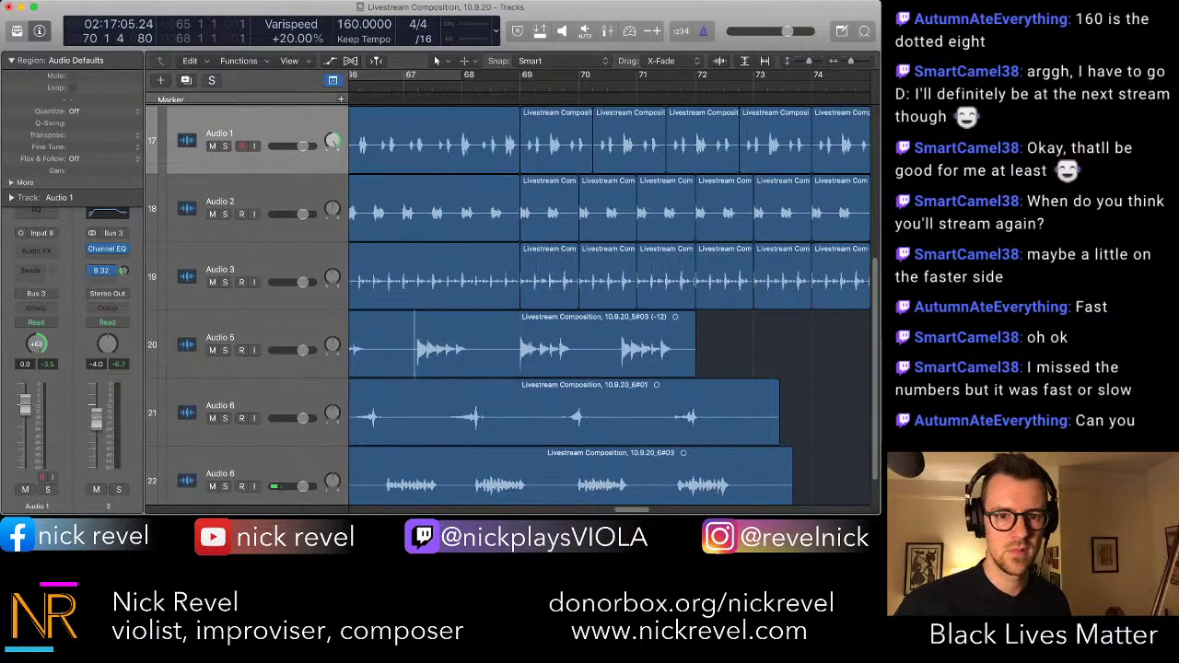
scroll(414, 345, up, 10)
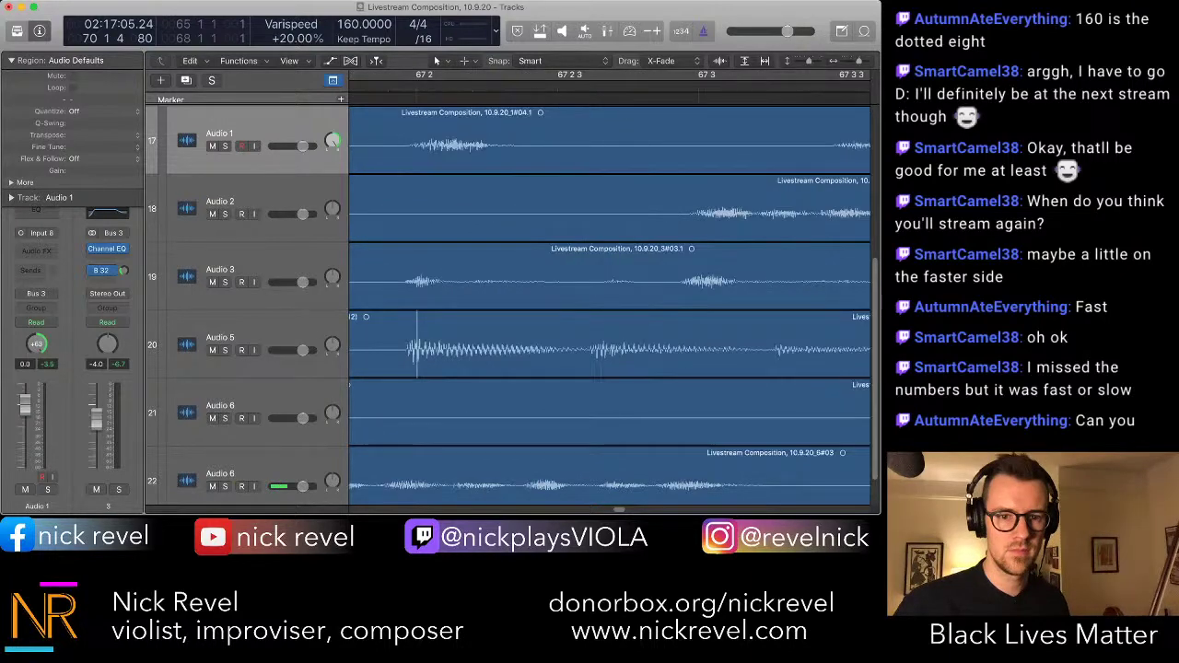
click(405, 344)
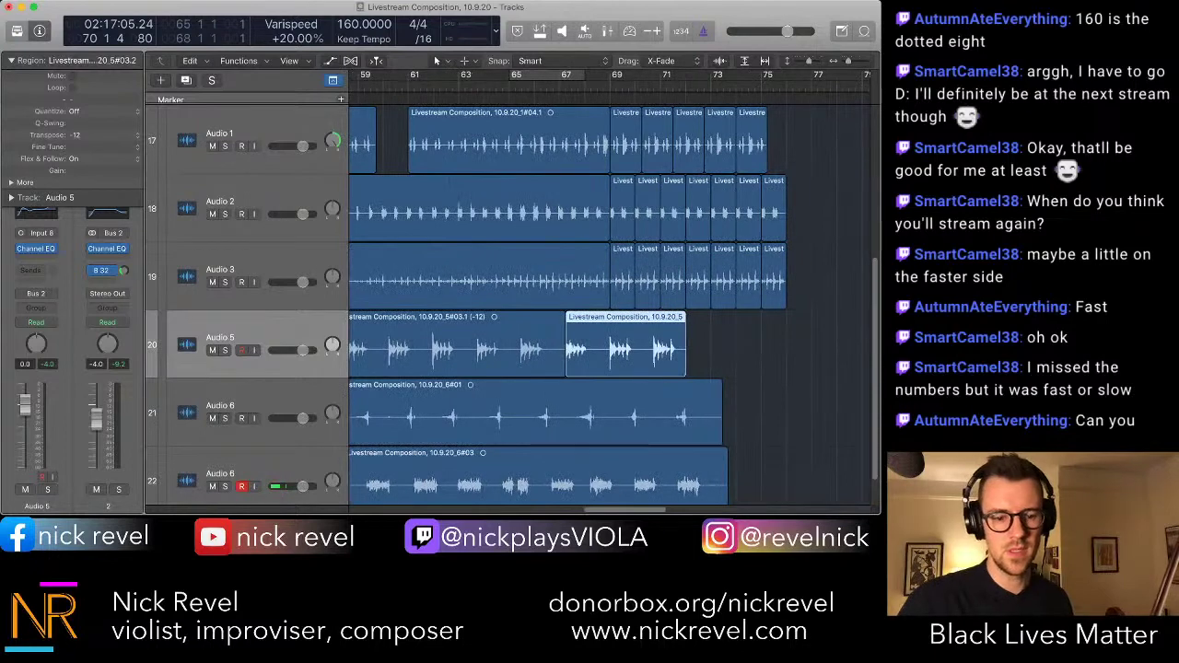
key(super+r)
key(super+r)
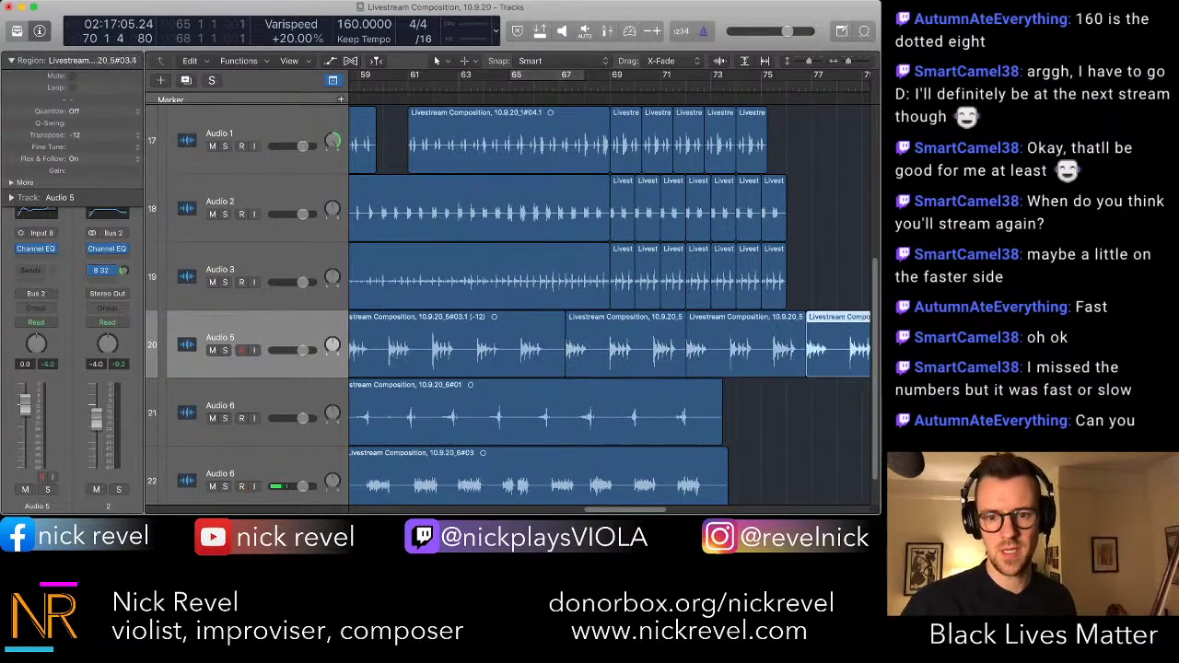
key(Delete)
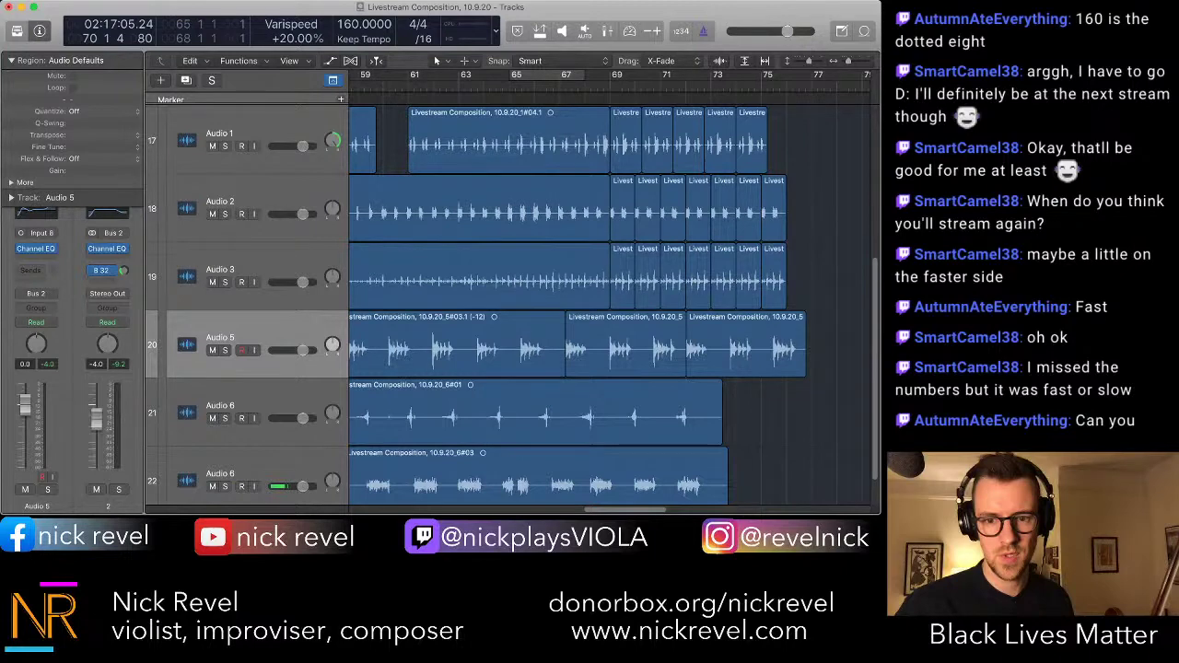
- Split the upper Audio 6 region near bar 67, repeat its ending segment once, and cut the copy off at about bar 77
key(Down)
key(super+r)
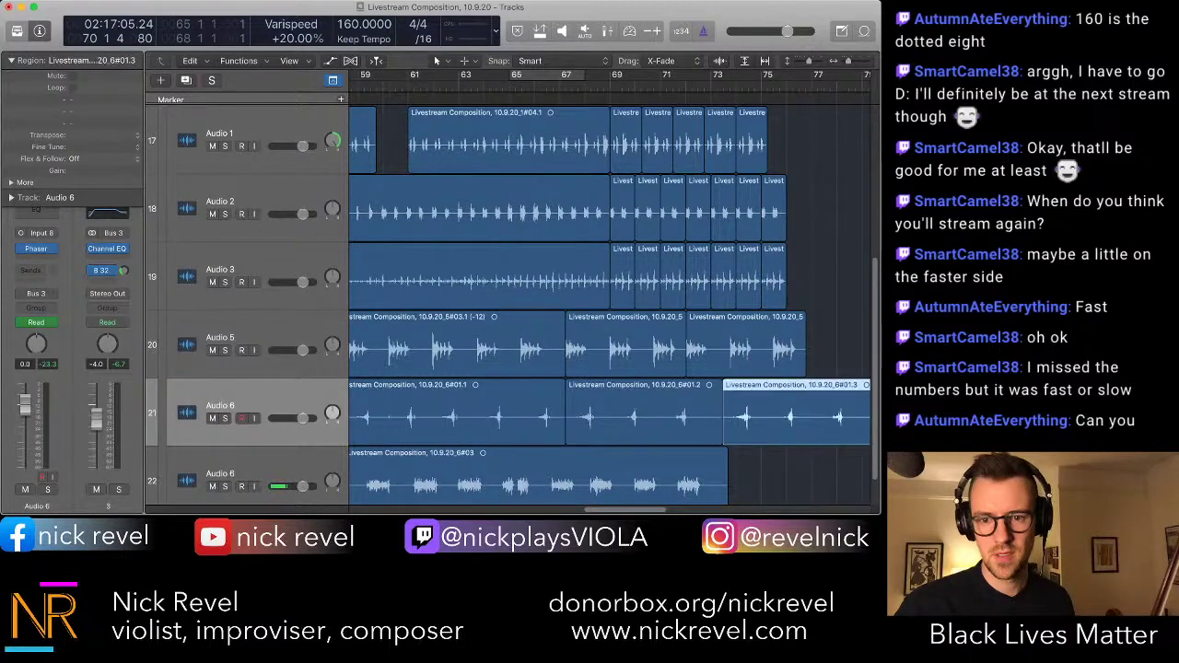
scroll(610, 304, right, 2)
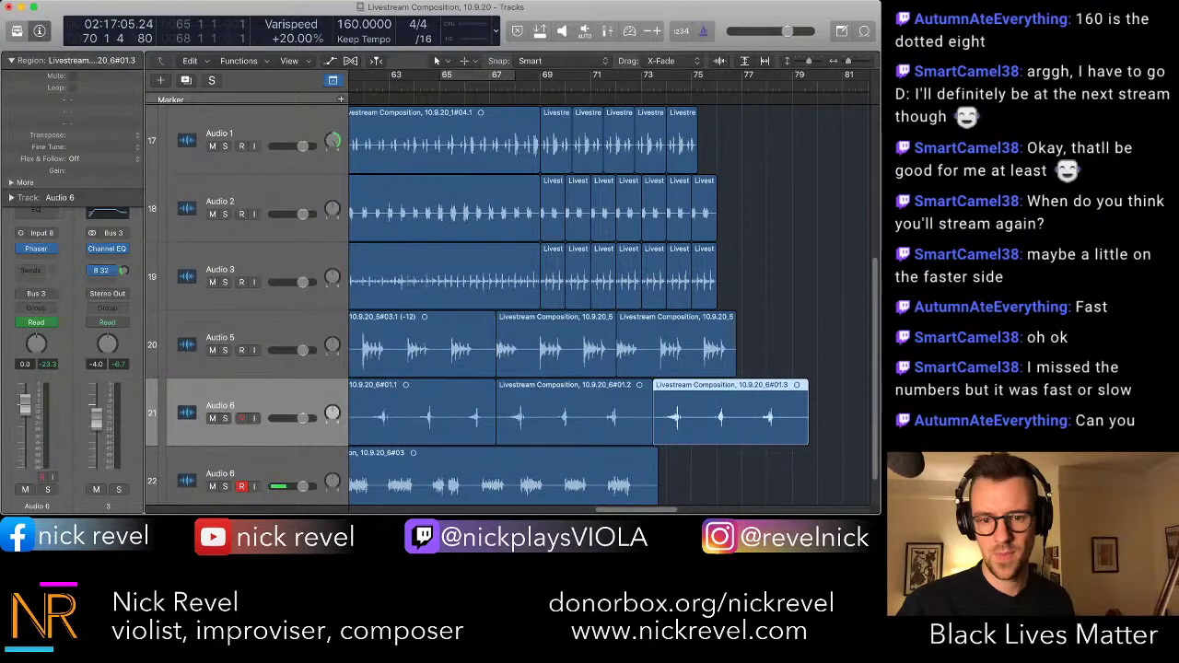
key(Delete)
scroll(610, 304, down, 2)
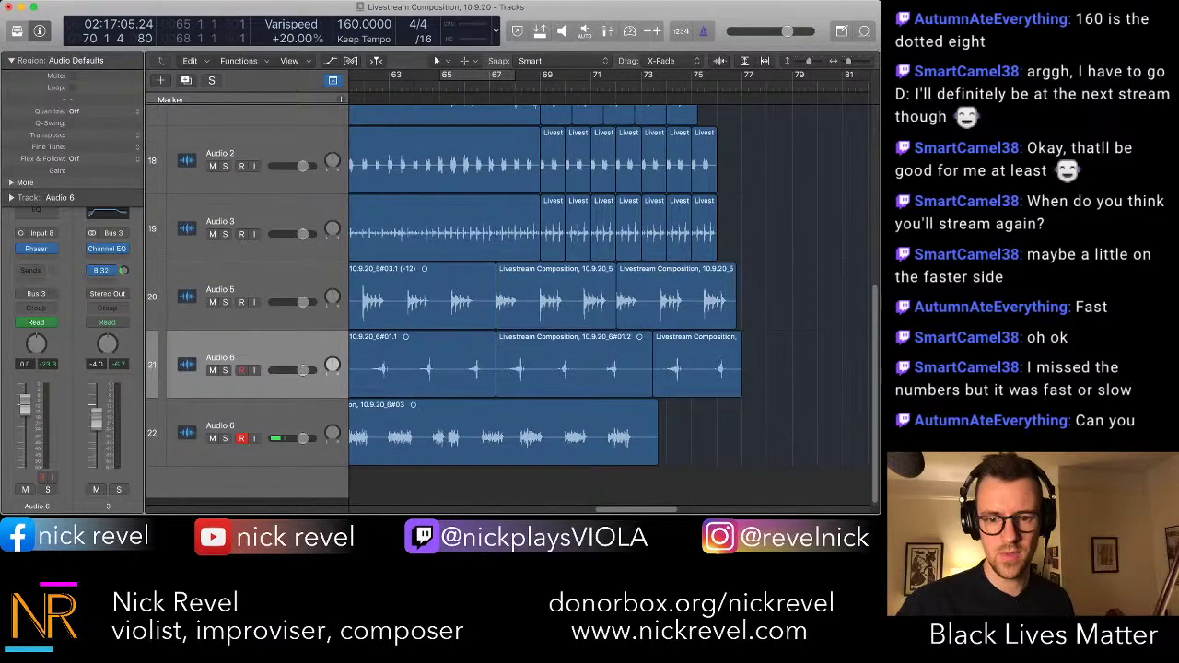
- Copy the lower Audio 6 passage from about bar 59 to 63.7 onto the region's end and join the two at about bar 73
key(space)
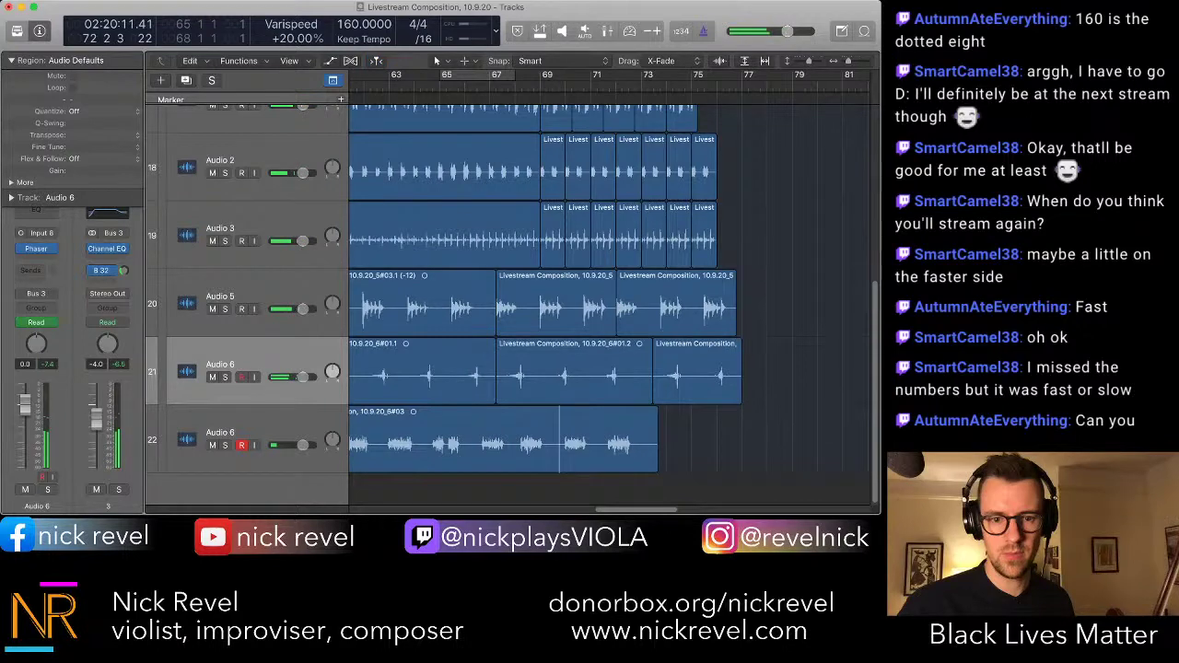
scroll(610, 304, left, 3)
drag(411, 446, 531, 447)
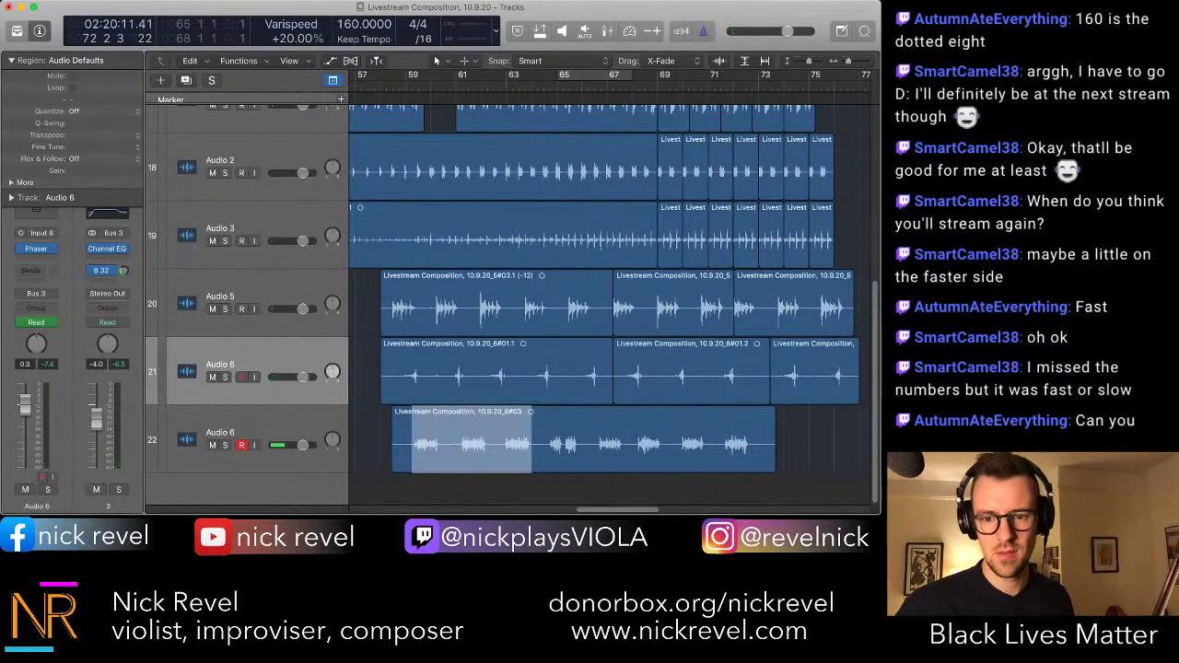
key(r)
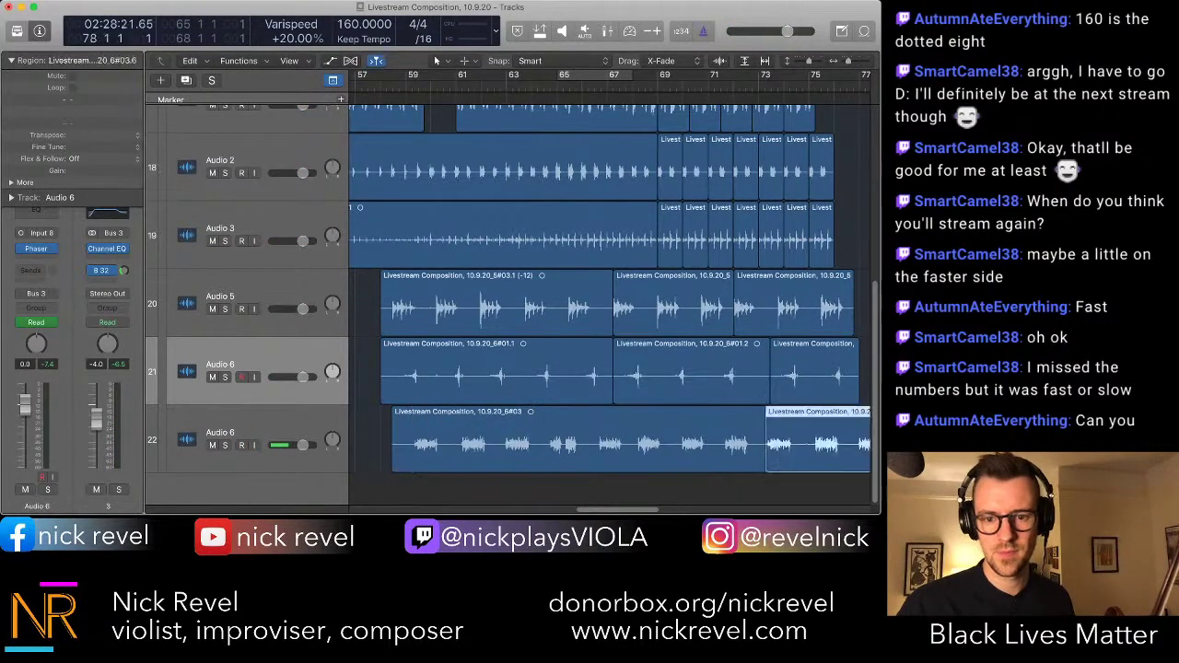
click(599, 428)
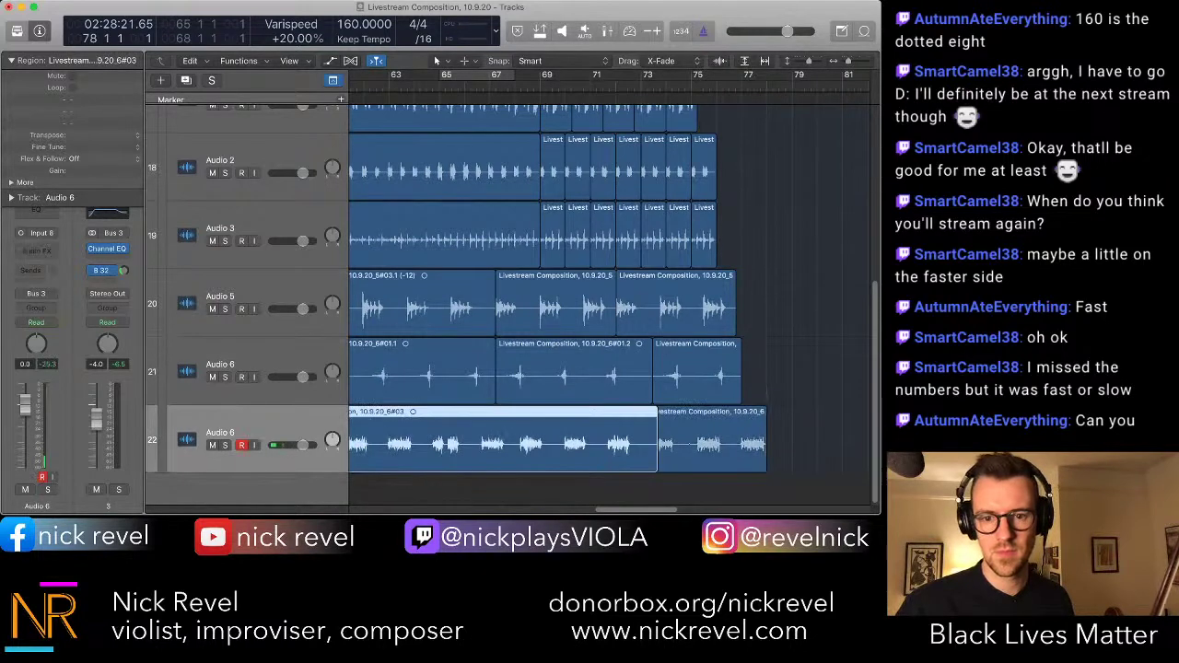
click(599, 489)
click(599, 428)
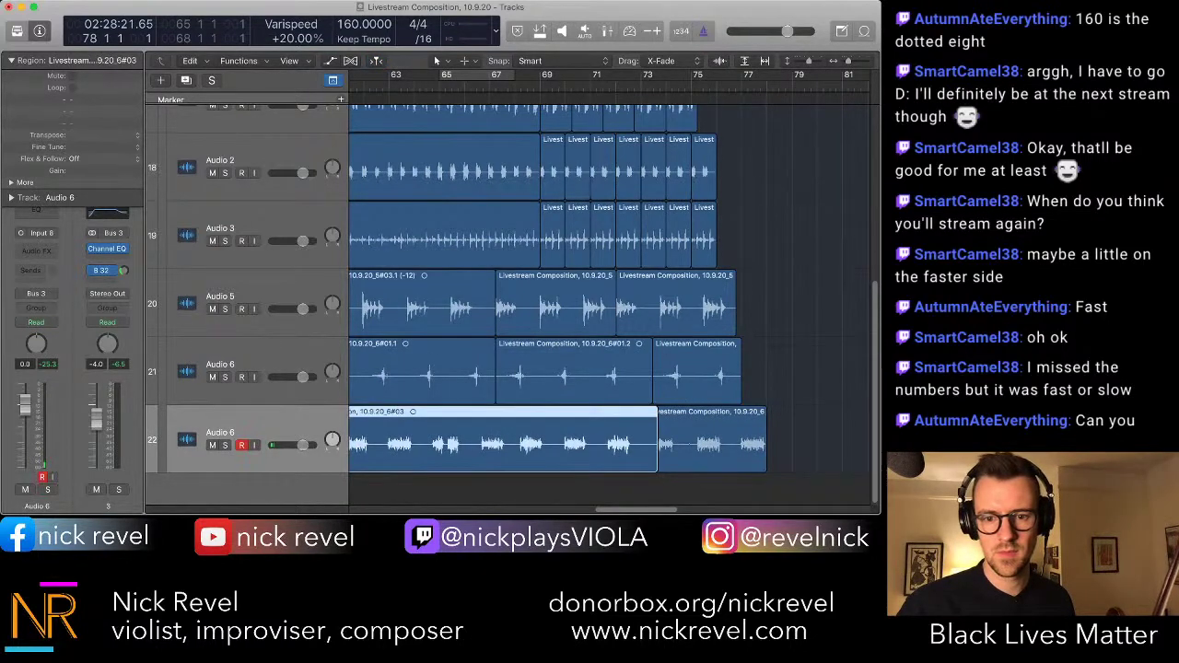
drag(656, 463, 646, 463)
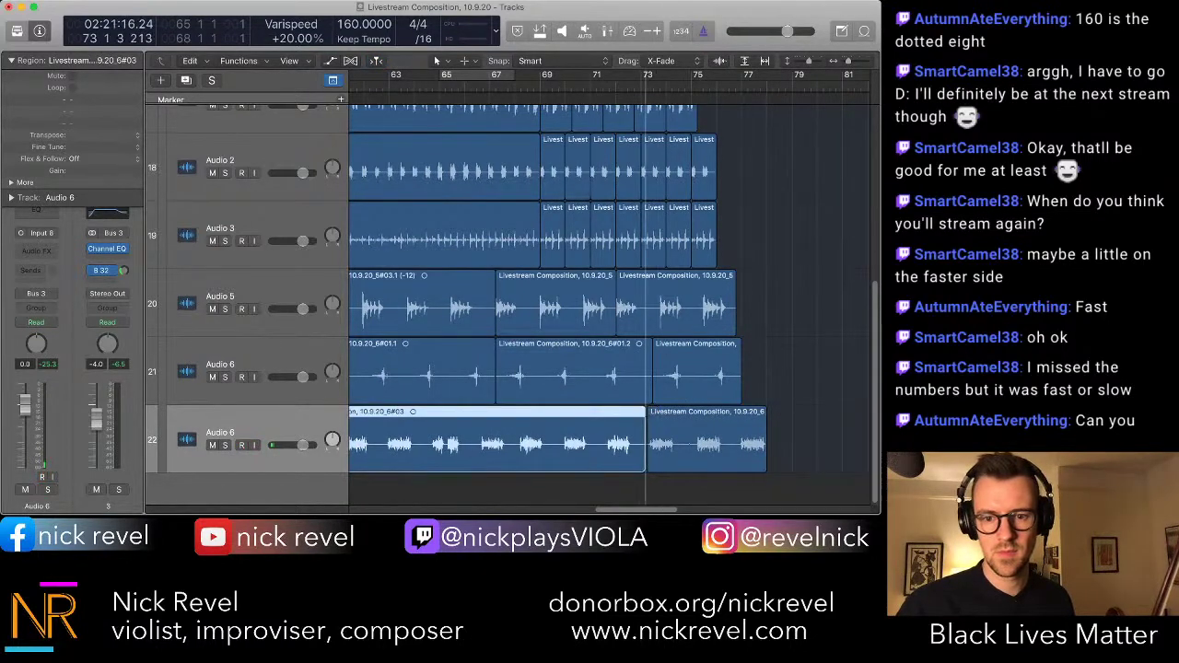
key(super+Right)
key(super+Right)
key(super+Right)
- Audition section 3 from about bar 46 to about bar 60 to check the added layers
click(626, 451)
key(super+Left)
key(super+Left)
key(super+Left)
key(super+Left)
key(super+Left)
key(super+Left)
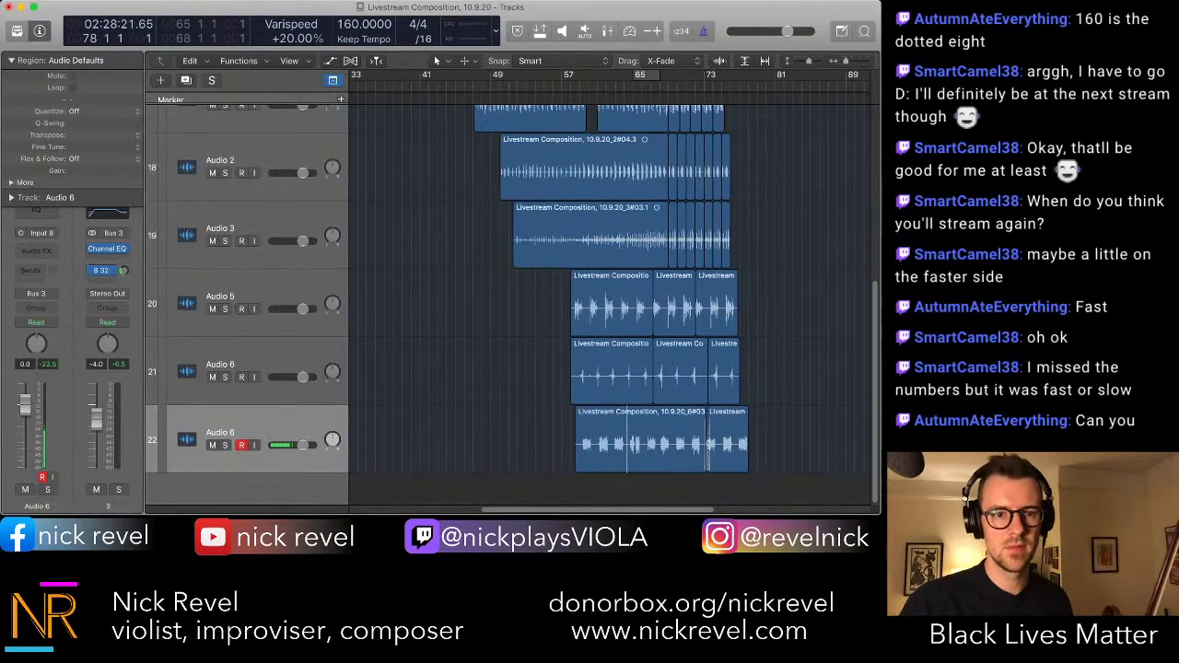
key(space)
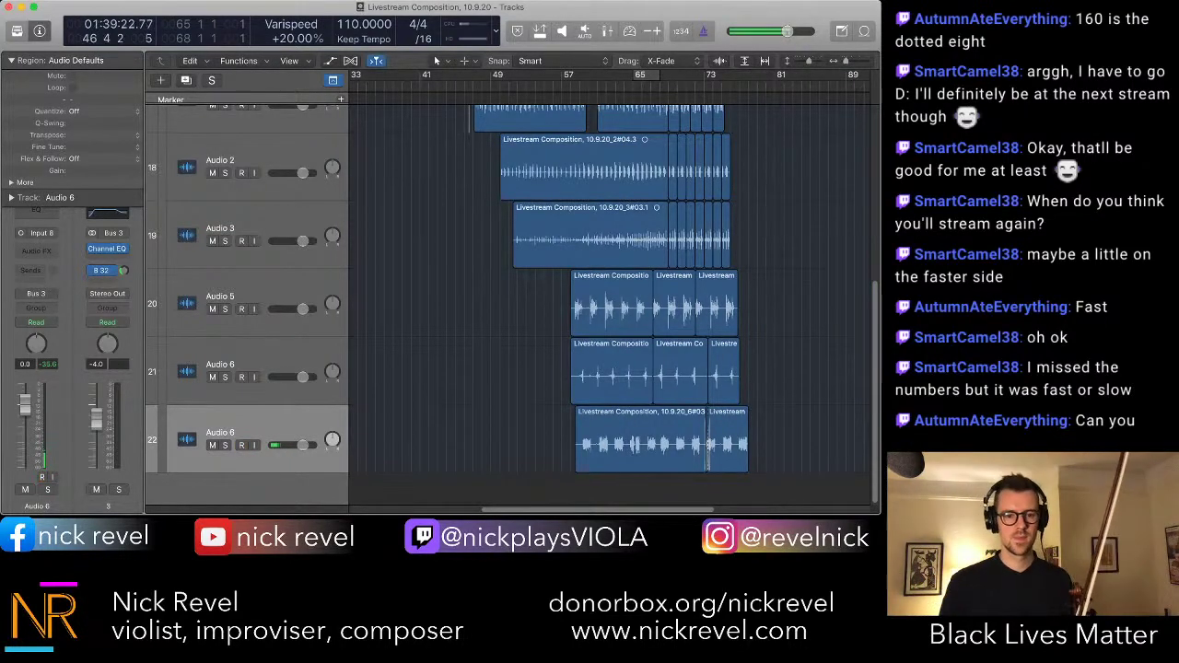
key(r)
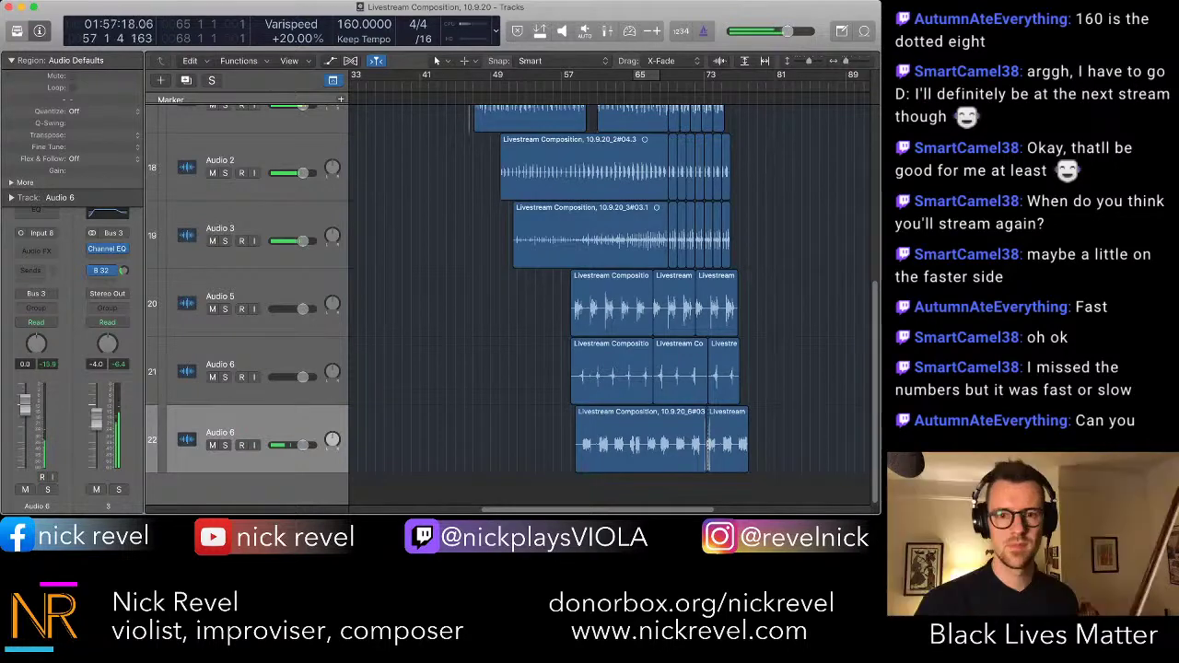
scroll(515, 303, up, 1)
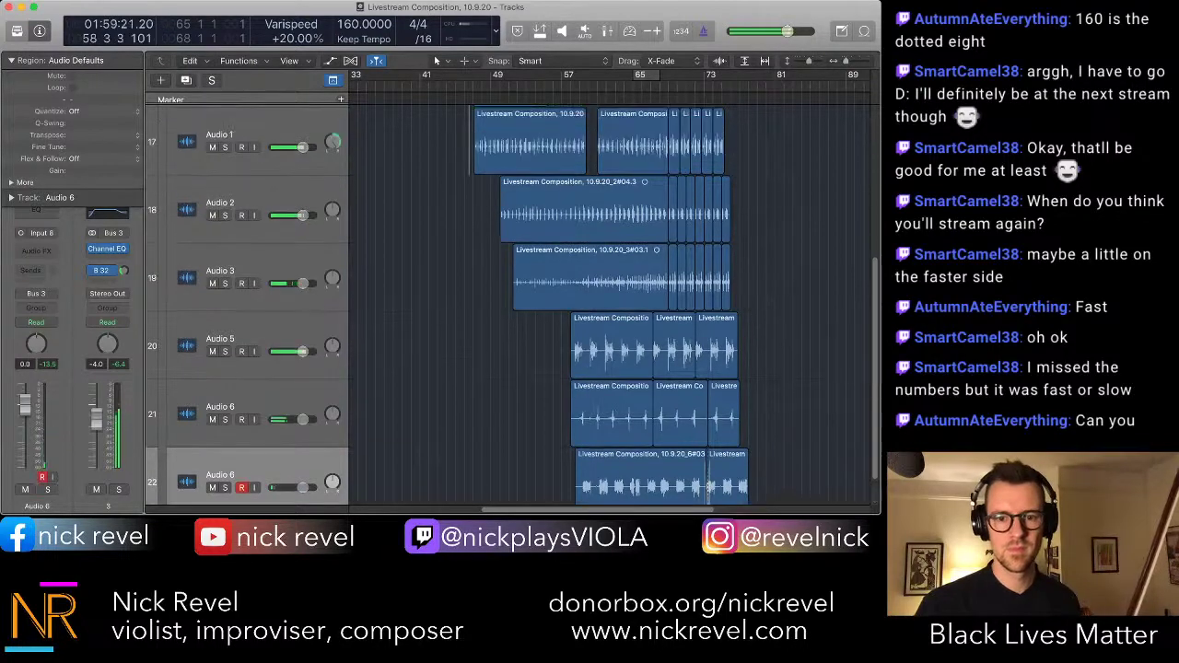
scroll(515, 303, down, 1)
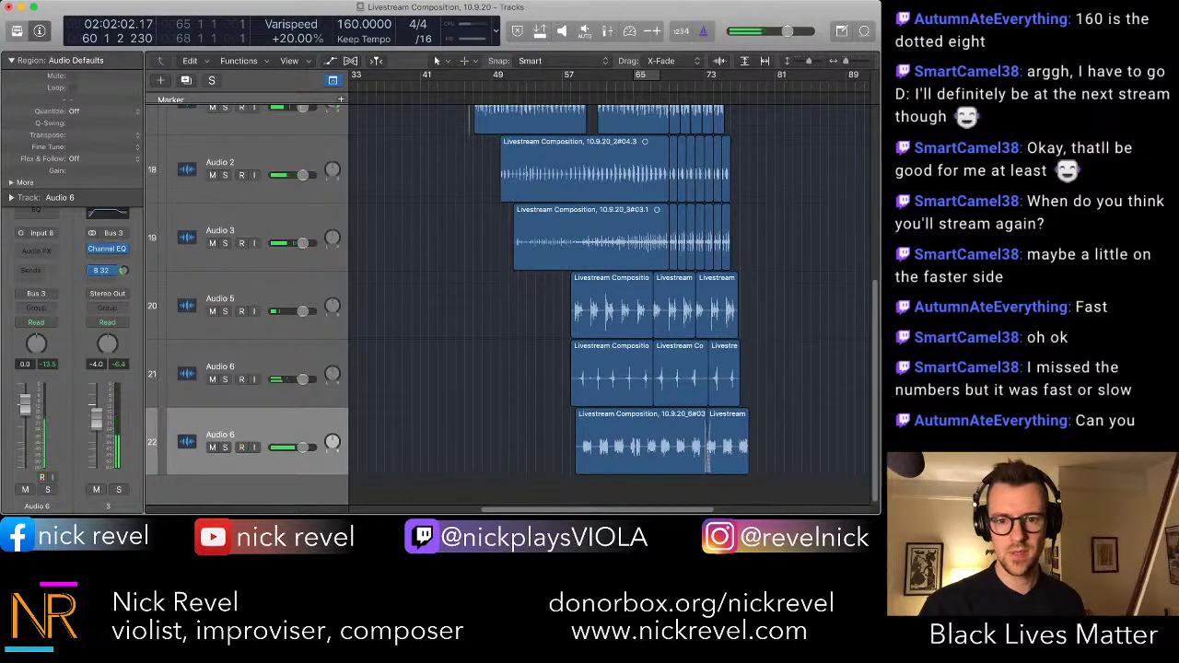
- Move all three upper Audio 6 regions earlier together so that the part starts at about bar 50.5
click(258, 367)
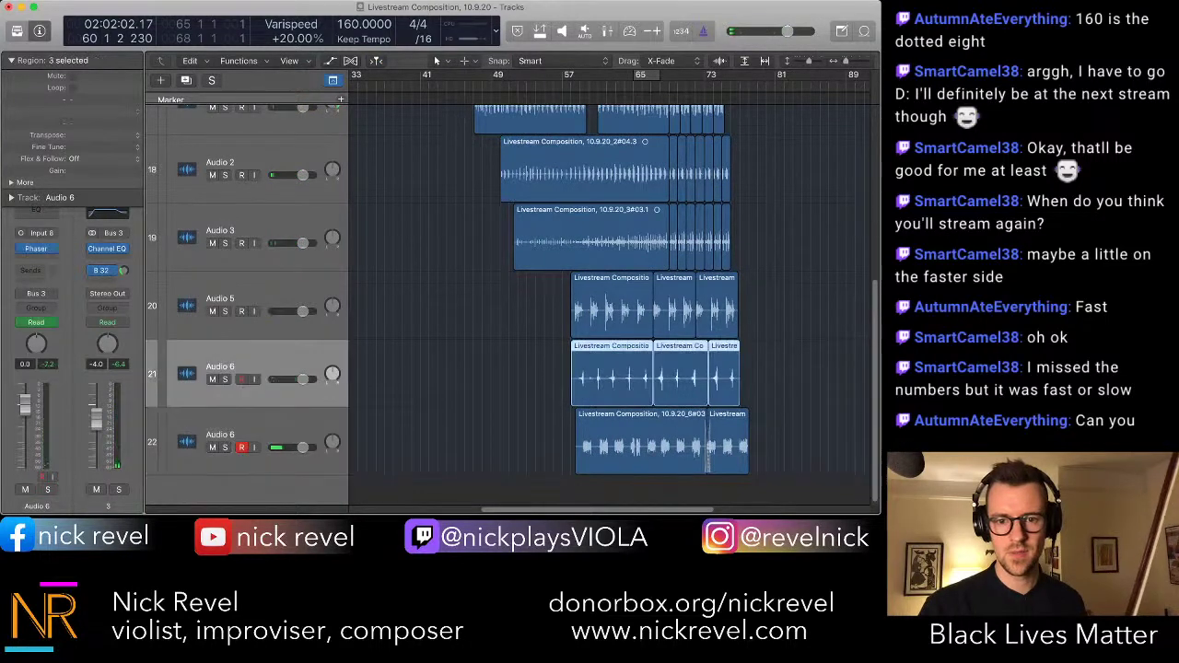
key(super+Right)
key(super+Right)
key(super+Right)
key(super+Right)
key(super+Right)
key(space)
key(ctrl+m)
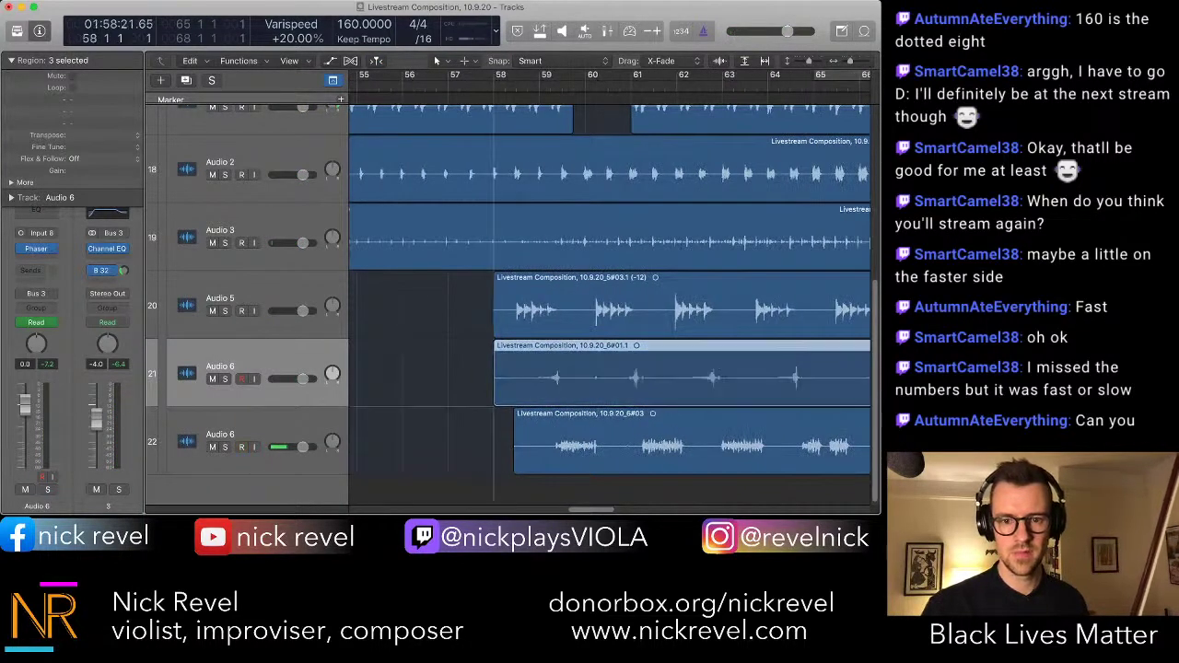
drag(598, 378, 333, 378)
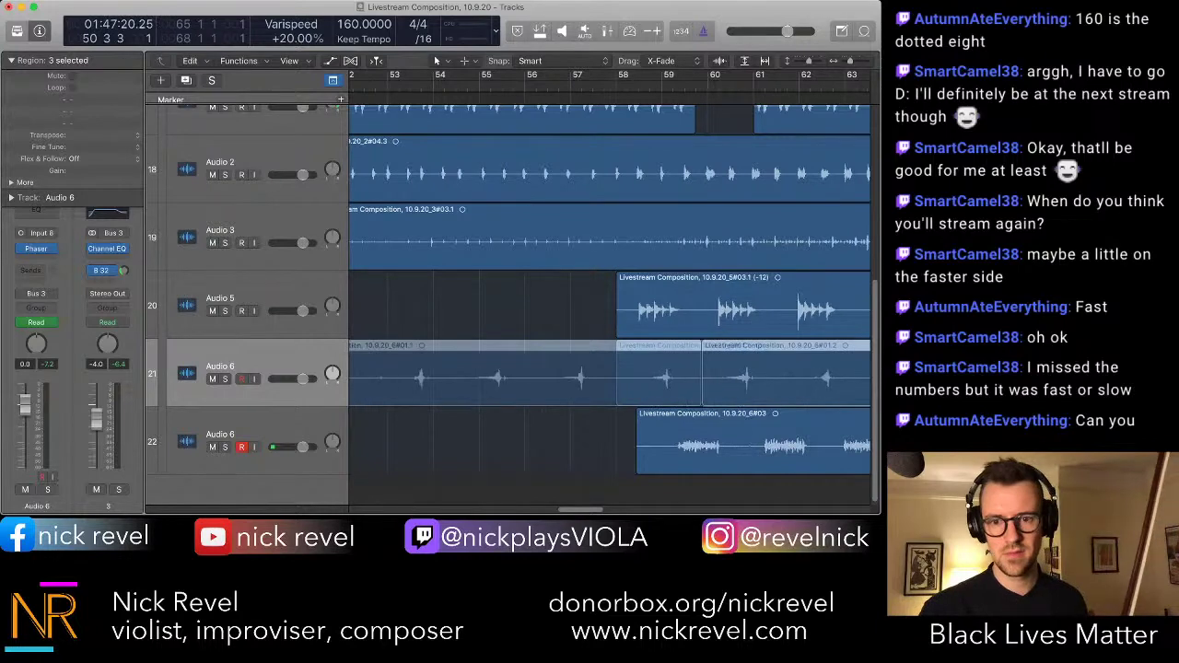
drag(384, 378, 382, 378)
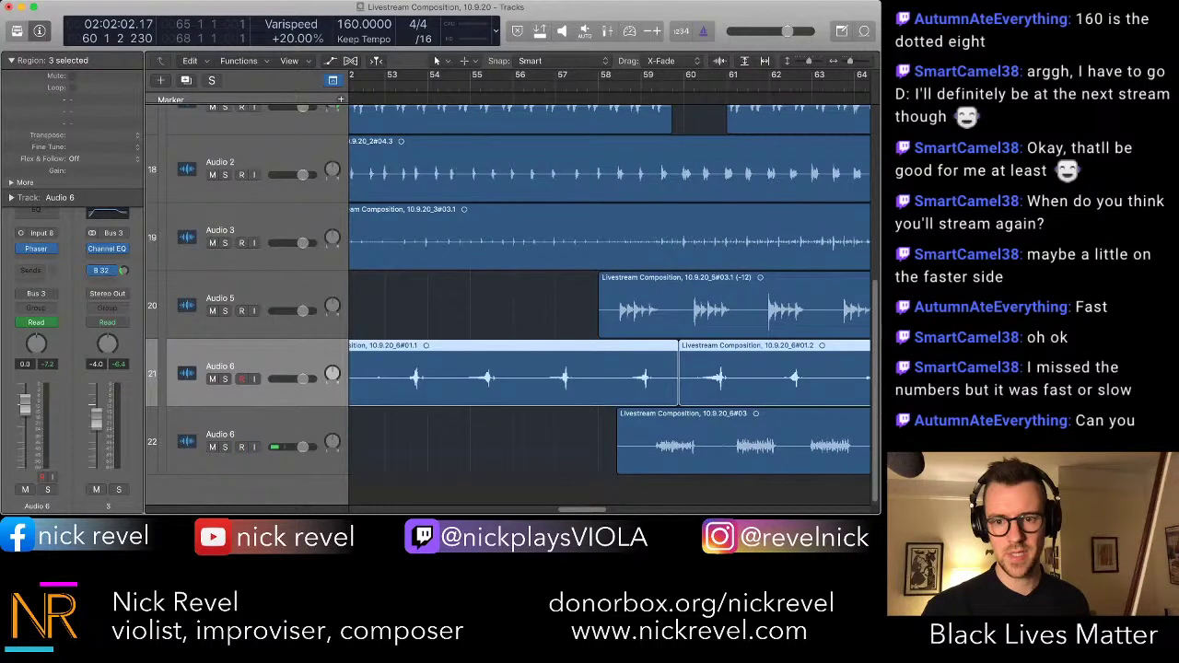
drag(514, 375, 529, 376)
- Audition section 3 with the earlier Audio 6 entrance through to the extended ending around bar 74
key(super+Left)
key(super+Left)
key(super+Left)
key(super+Left)
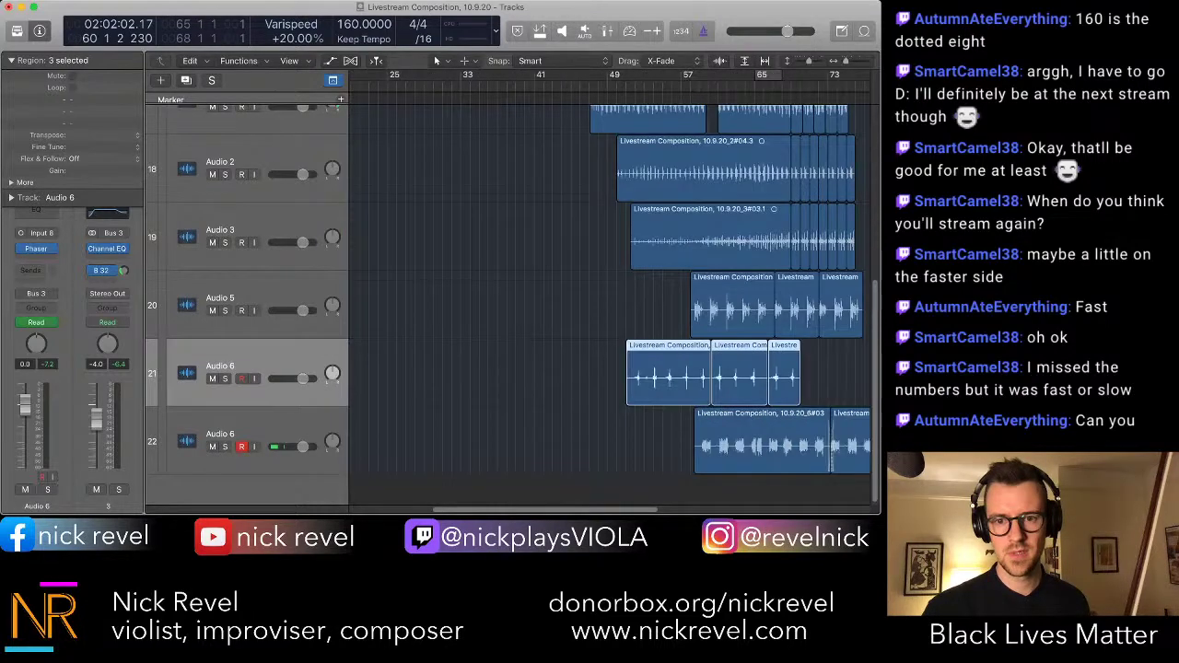
key(space)
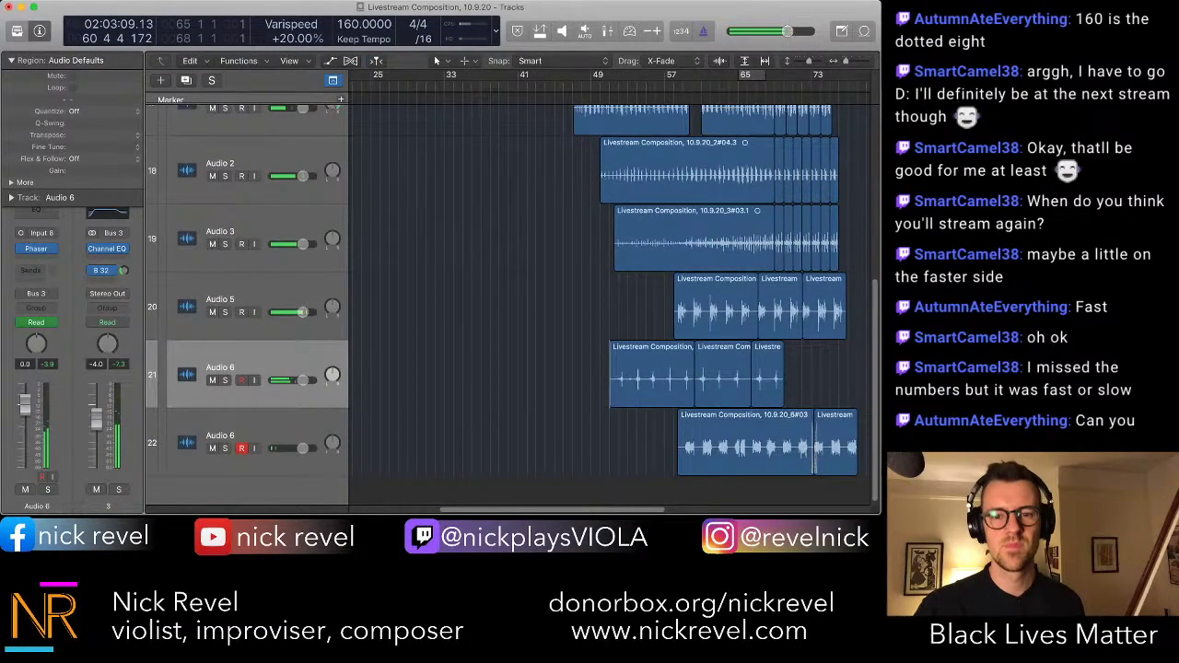
scroll(622, 368, up, 5)
scroll(621, 368, right, 8)
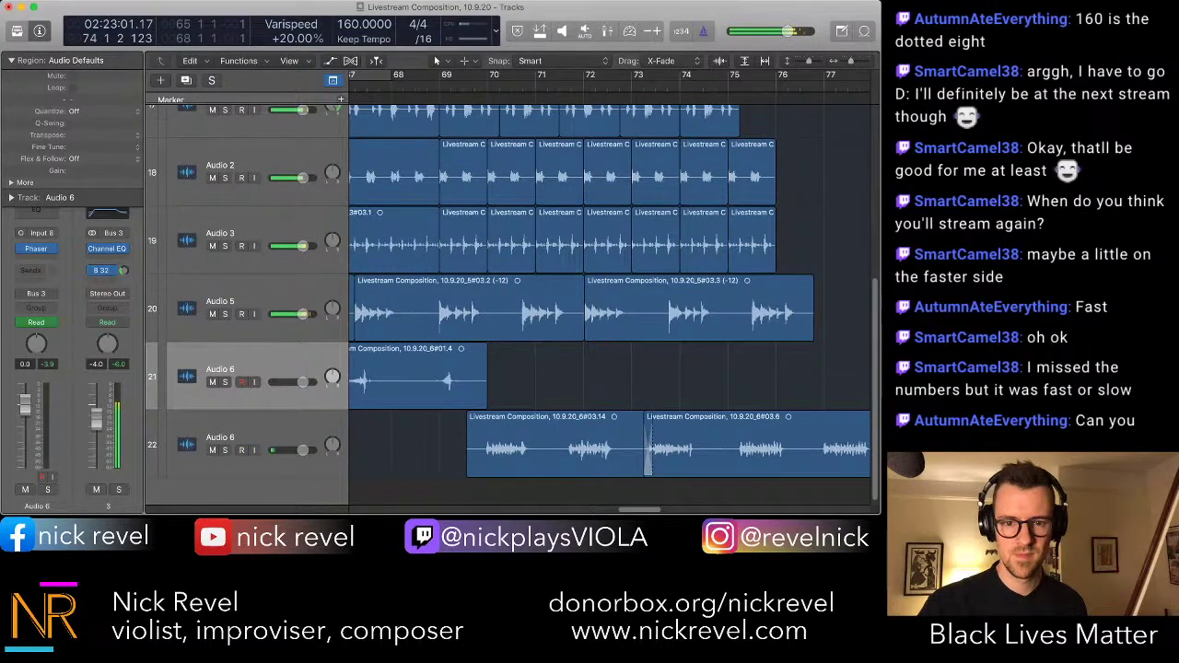
- Move the lower Audio 6 region before the bar 73 join slightly earlier to about bar 69.3 and play it back
drag(552, 446, 546, 446)
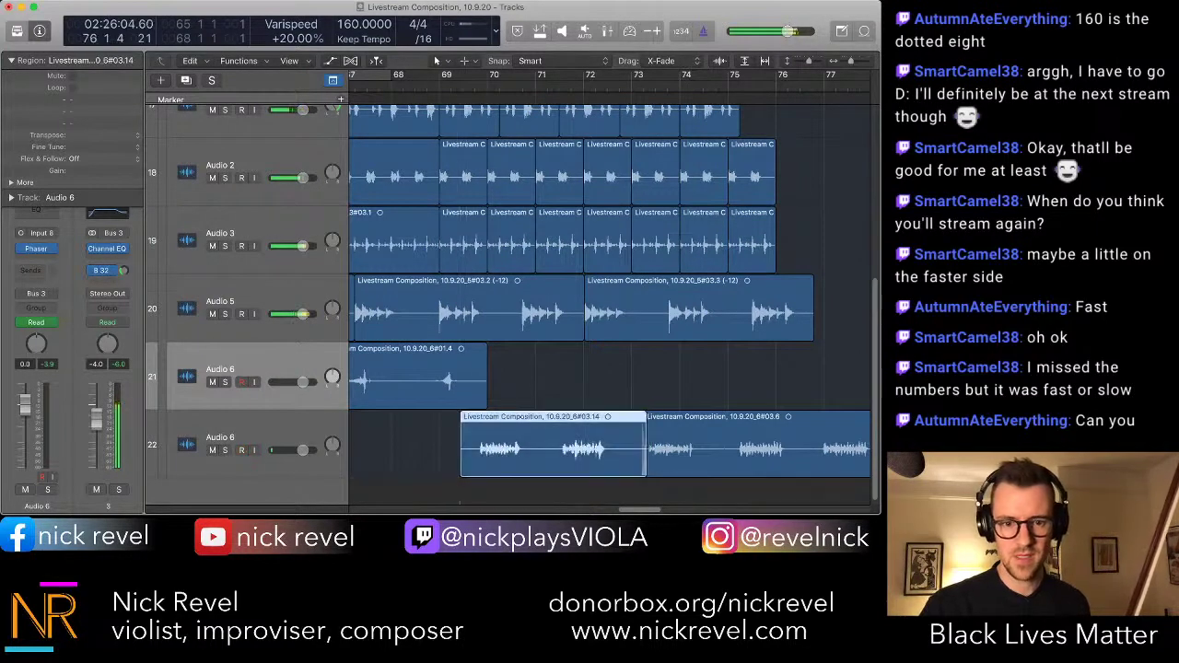
key(ctrl+r)
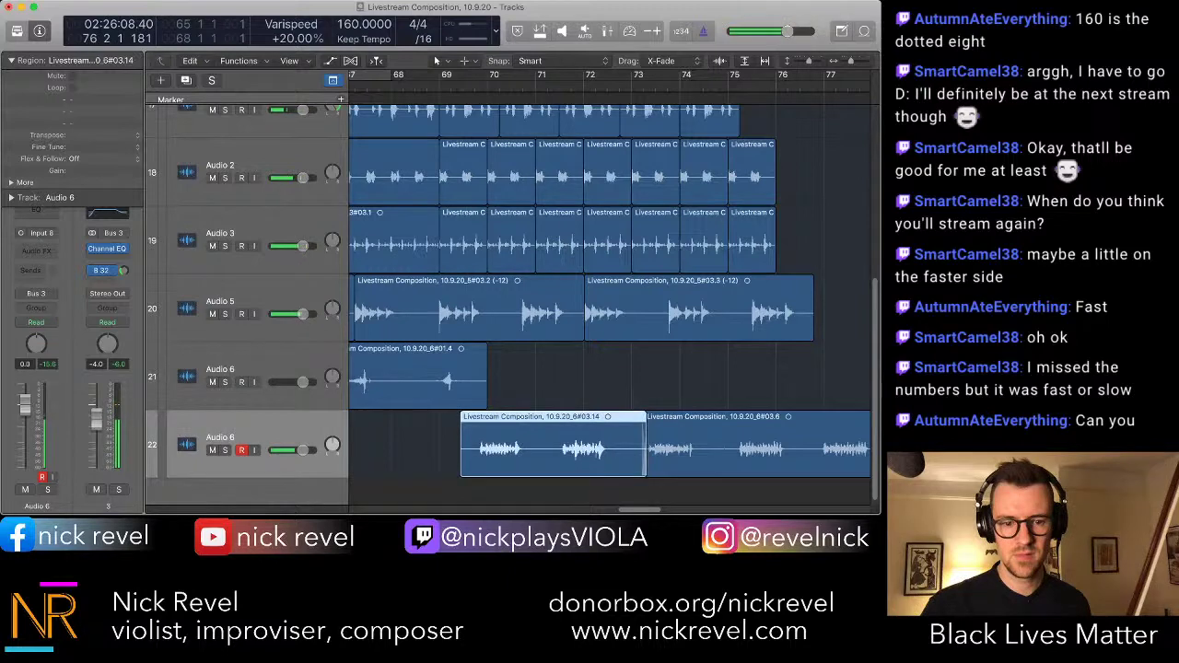
super+click(451, 446)
key(space)
key(space)
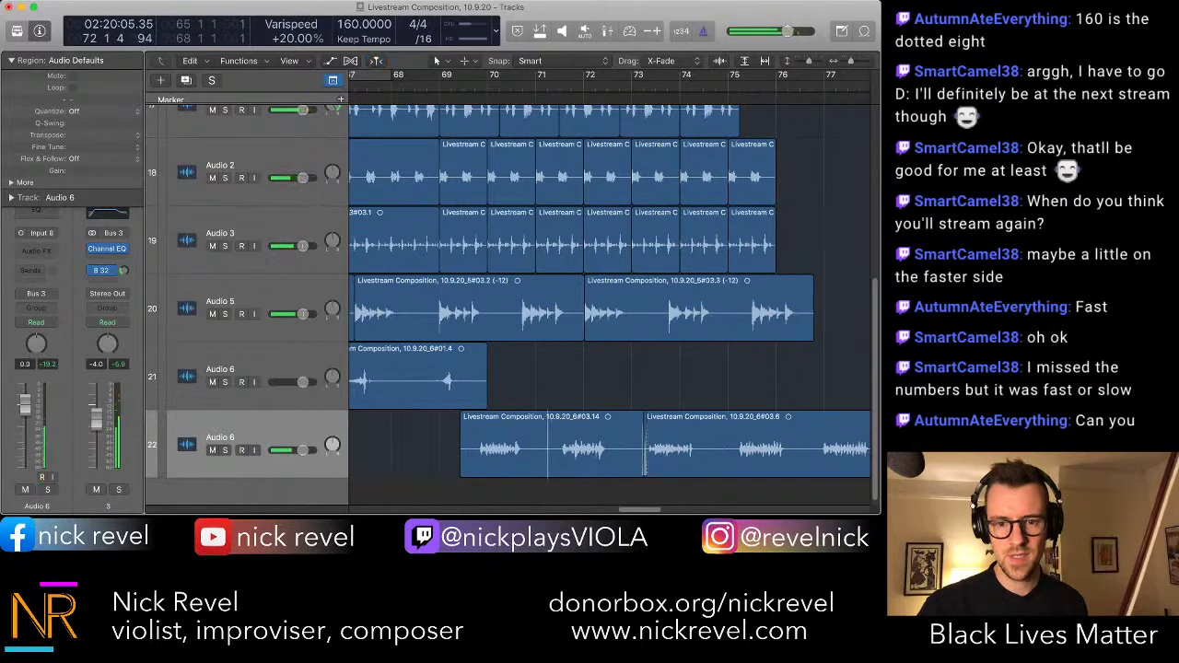
- Split that lower Audio 6 region at about bar 71.2, nudge its second half slightly later, and play the edit
key(super+t)
drag(550, 466, 555, 466)
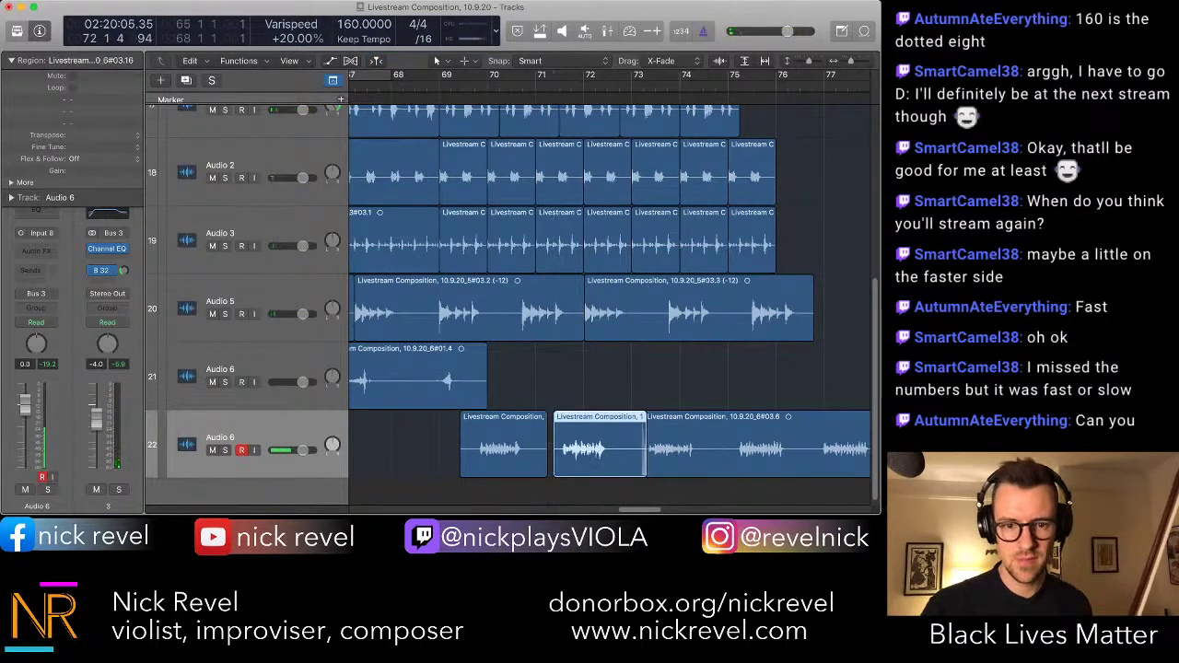
key(super+Right)
key(super+Right)
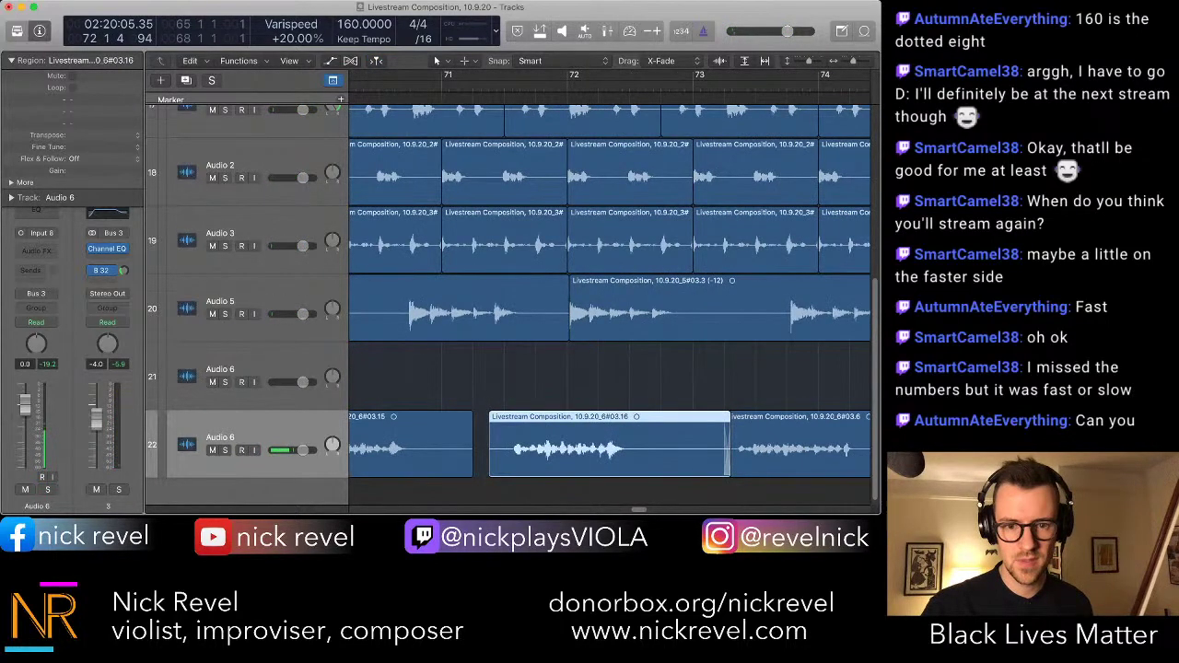
key(super+z)
drag(552, 451, 552, 451)
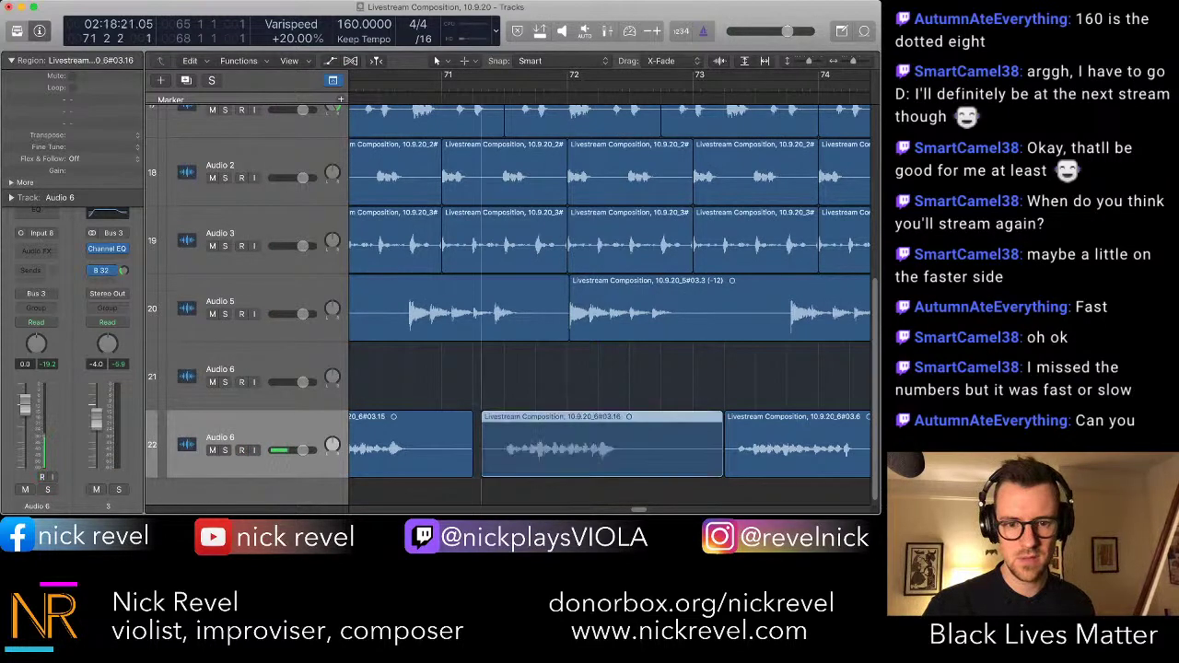
key(alt+ctrl+r)
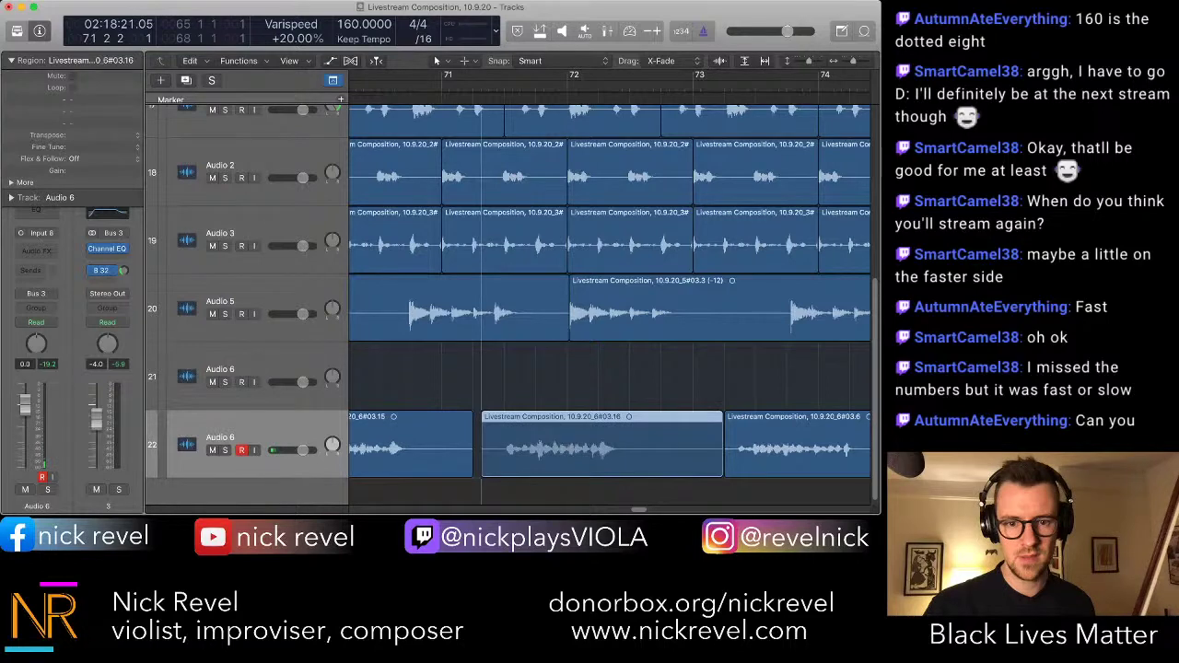
drag(552, 451, 548, 452)
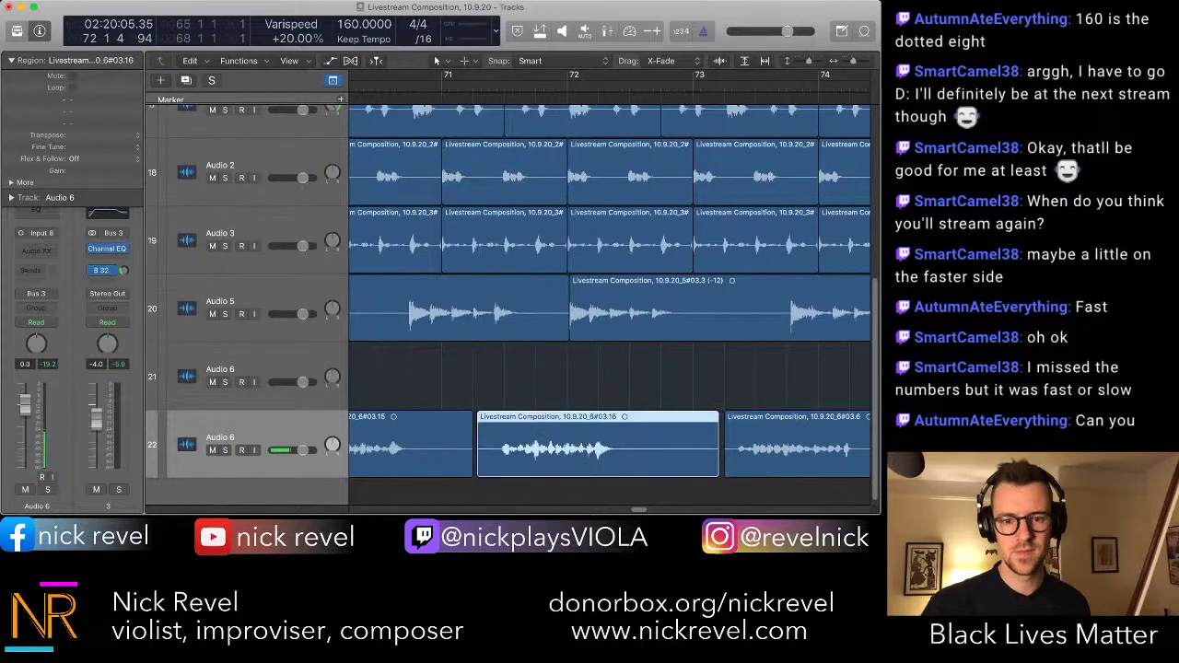
key(r)
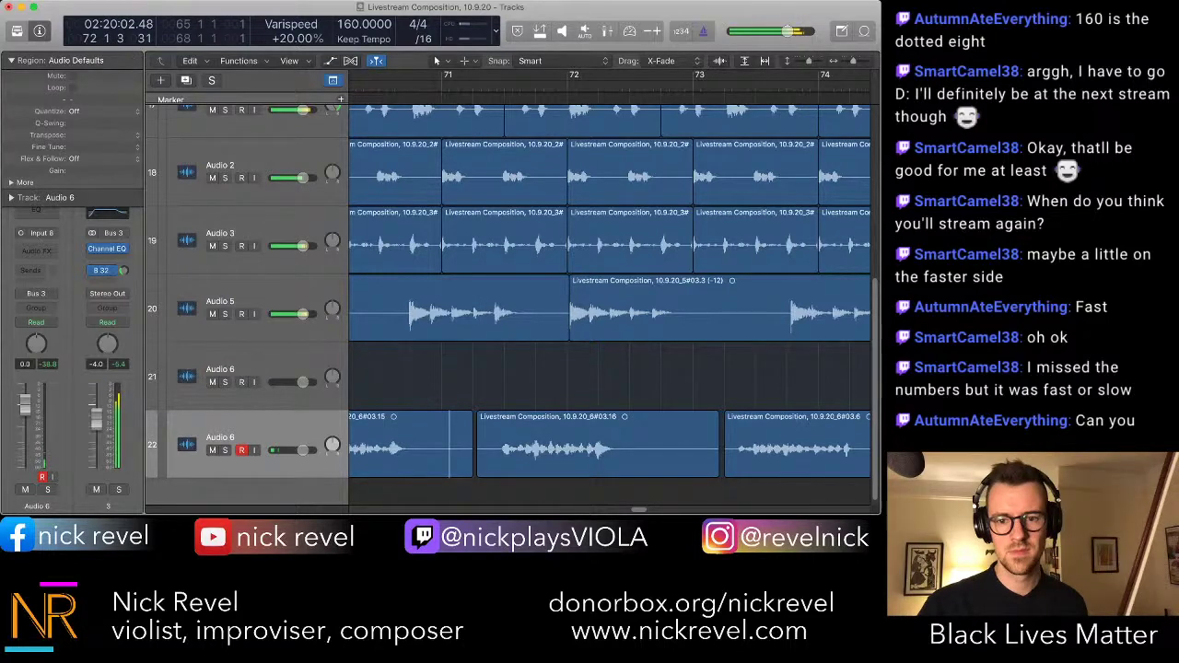
- Audition section 3's ending and cut the last phrase off the lower Audio 6 part so that it ends at about bar 76
key(super+Left)
key(super+Left)
key(super+Left)
key(super+Left)
key(super+Left)
key(super+Left)
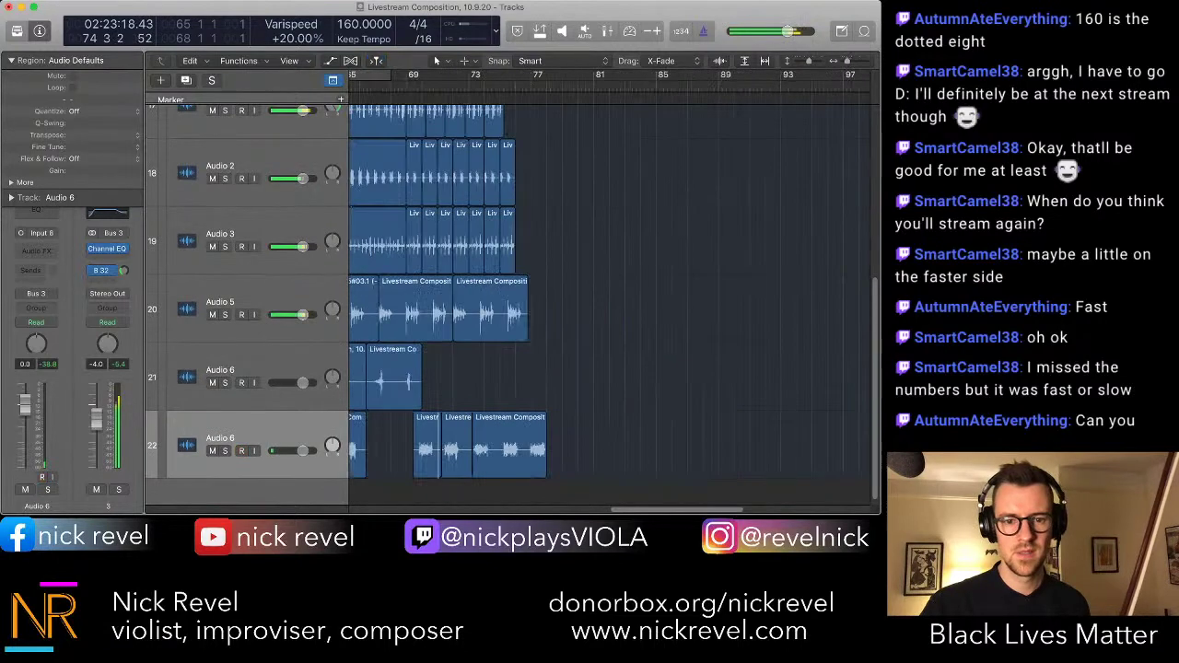
key(r)
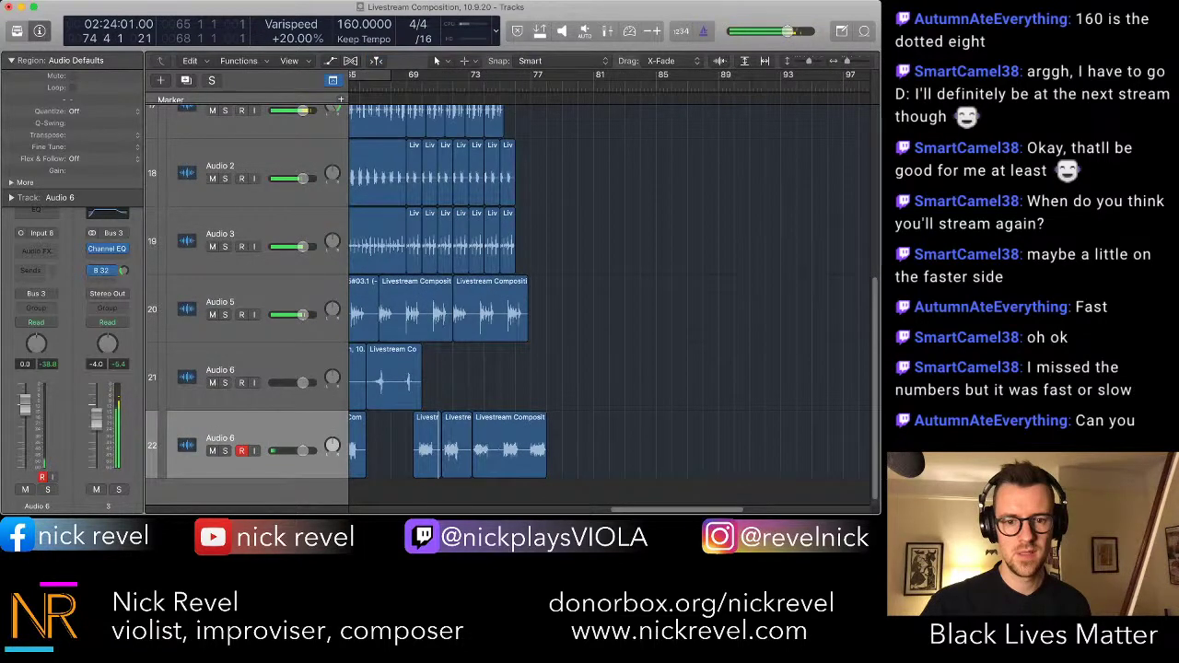
key(space)
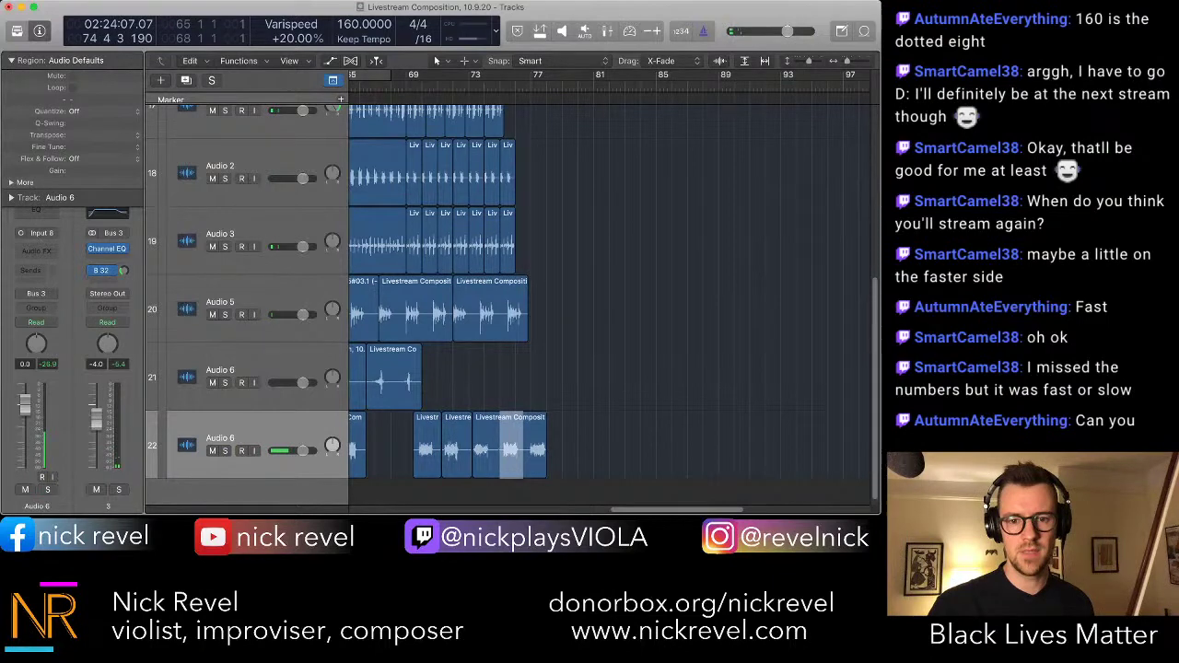
key(r)
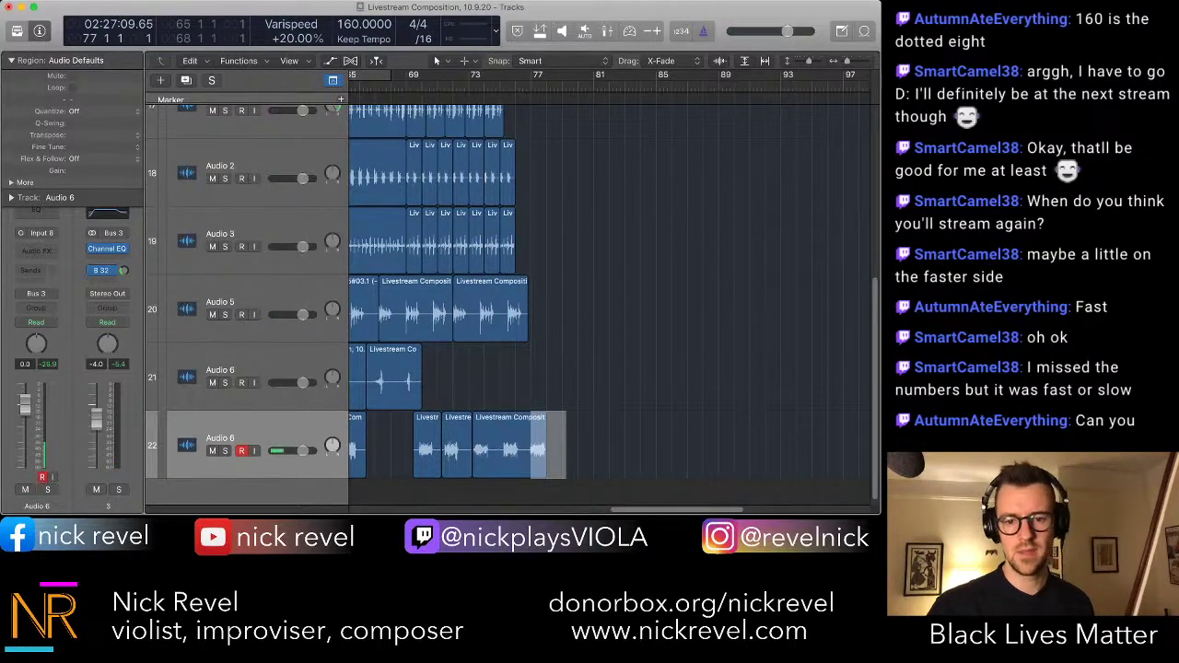
key(space)
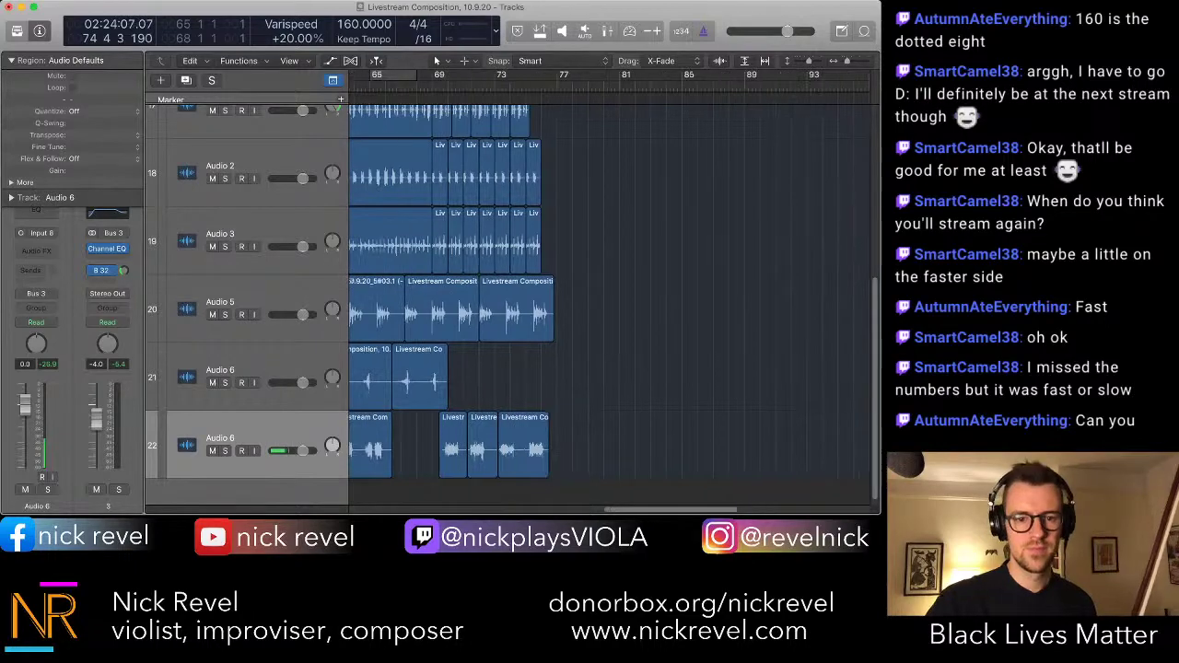
- Collapse section 3's track stack and play the composition briefly from about bar 10
scroll(609, 304, left, 10)
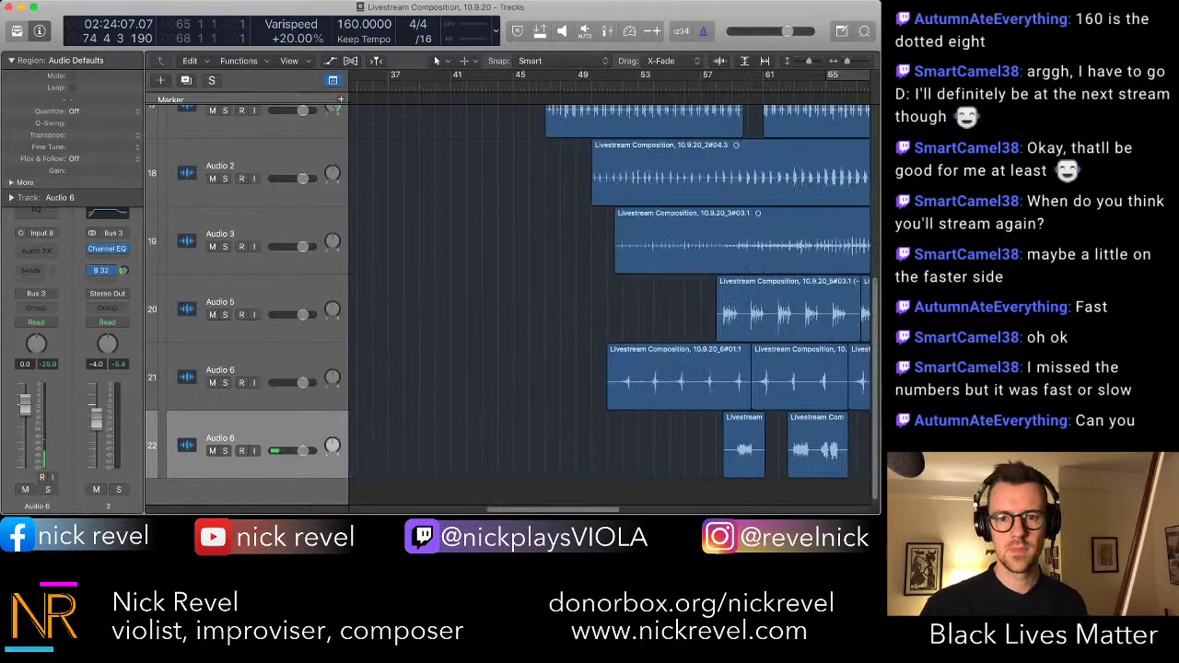
scroll(510, 208, up, 5)
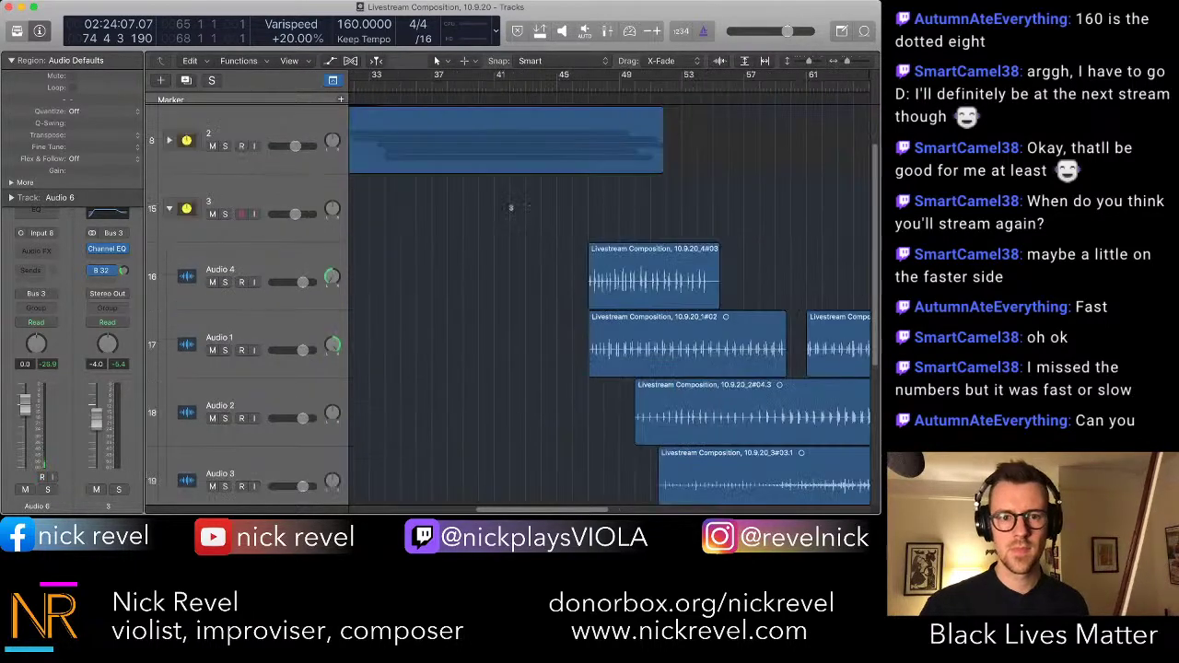
click(169, 208)
scroll(510, 239, left, 10)
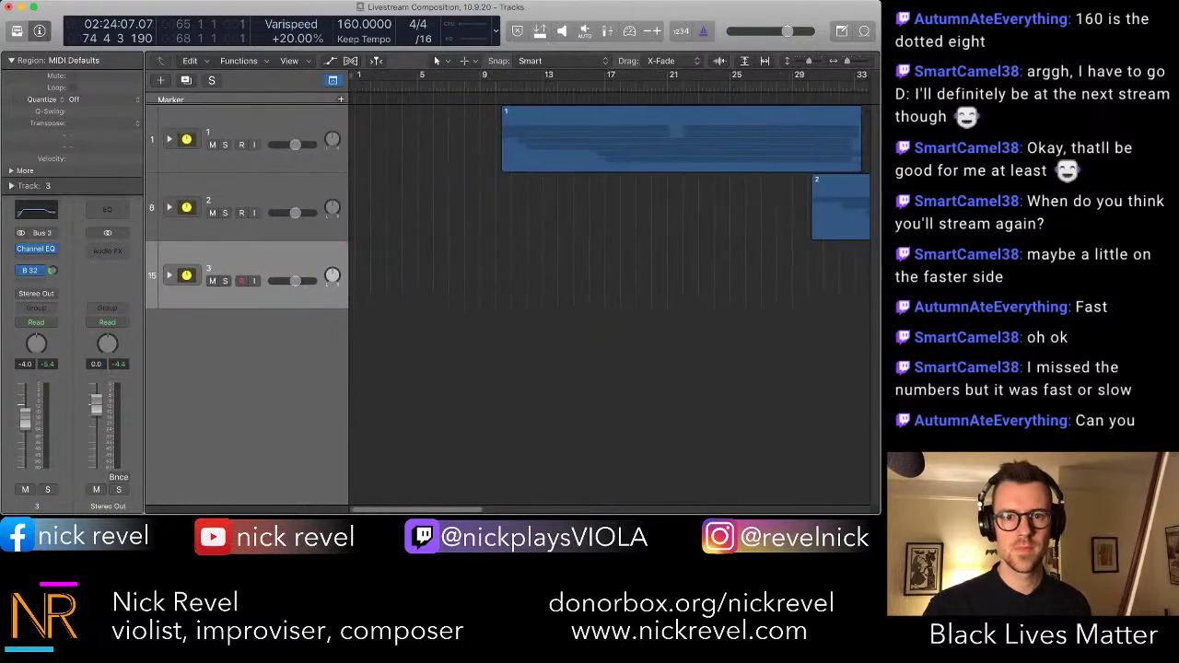
double_click(506, 86)
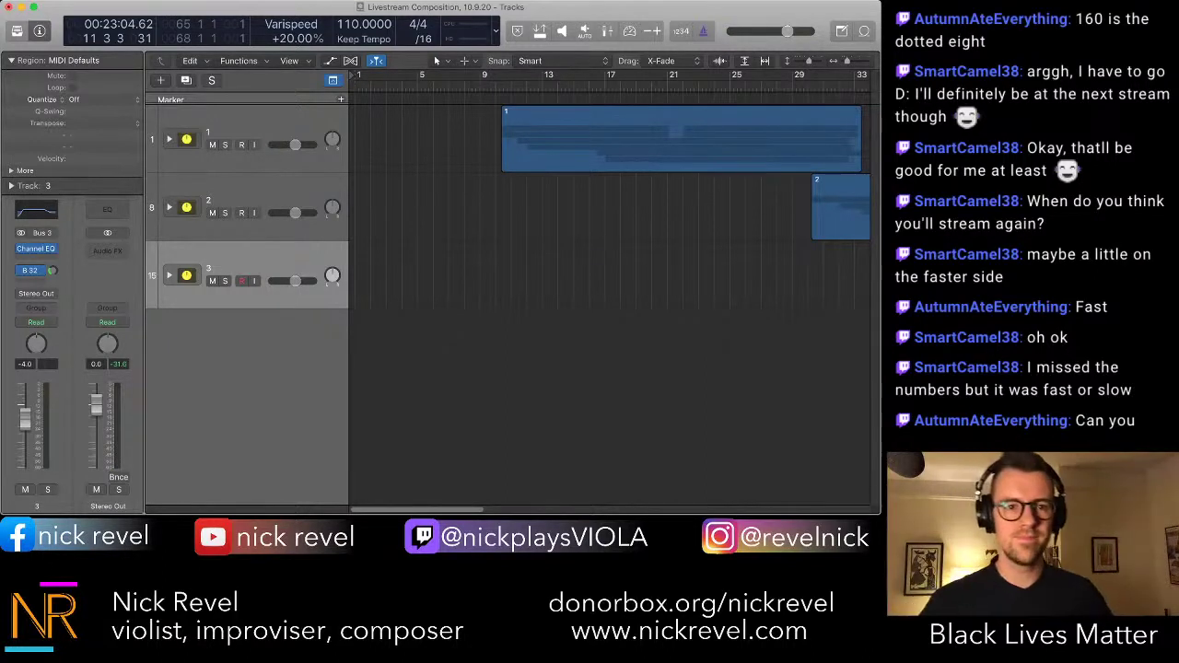
- Duplicate section 3's track stack to create an empty fourth stack below it
click(681, 138)
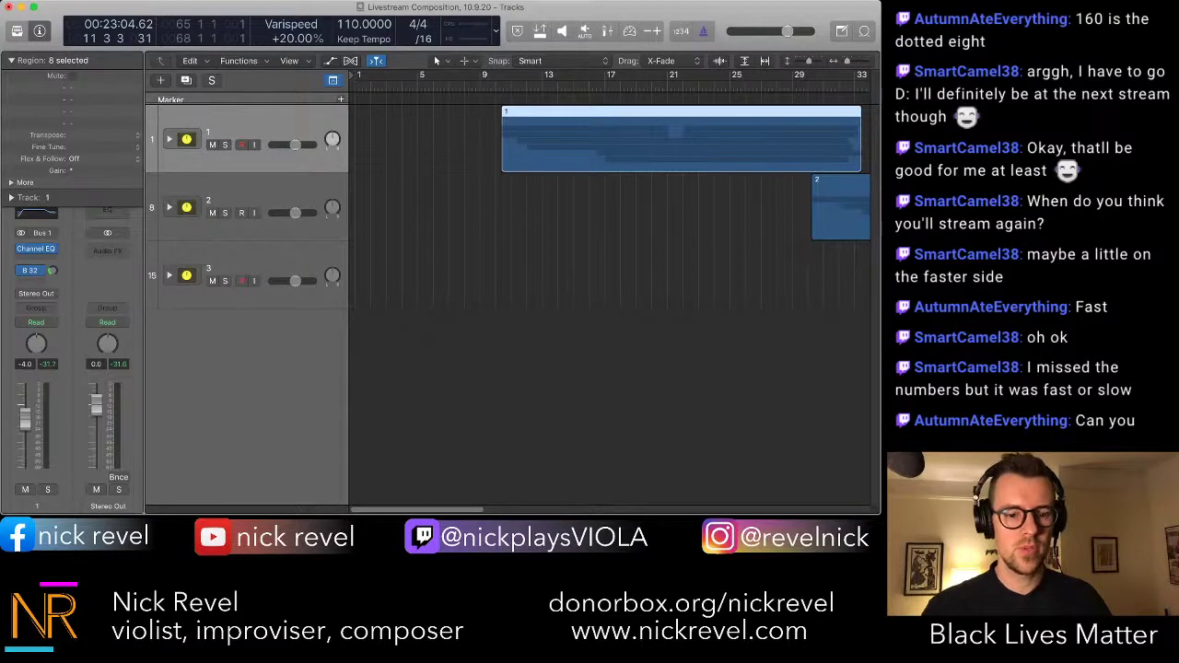
click(262, 262)
key(super+d)
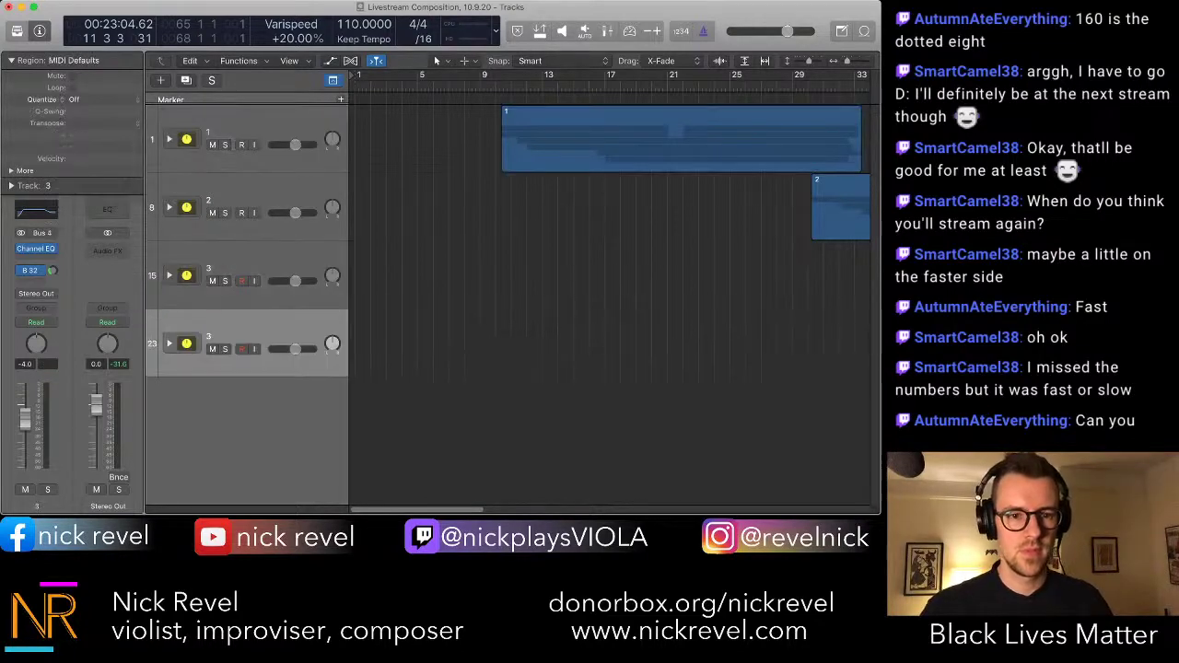
key(shift+Return)
key(Return)
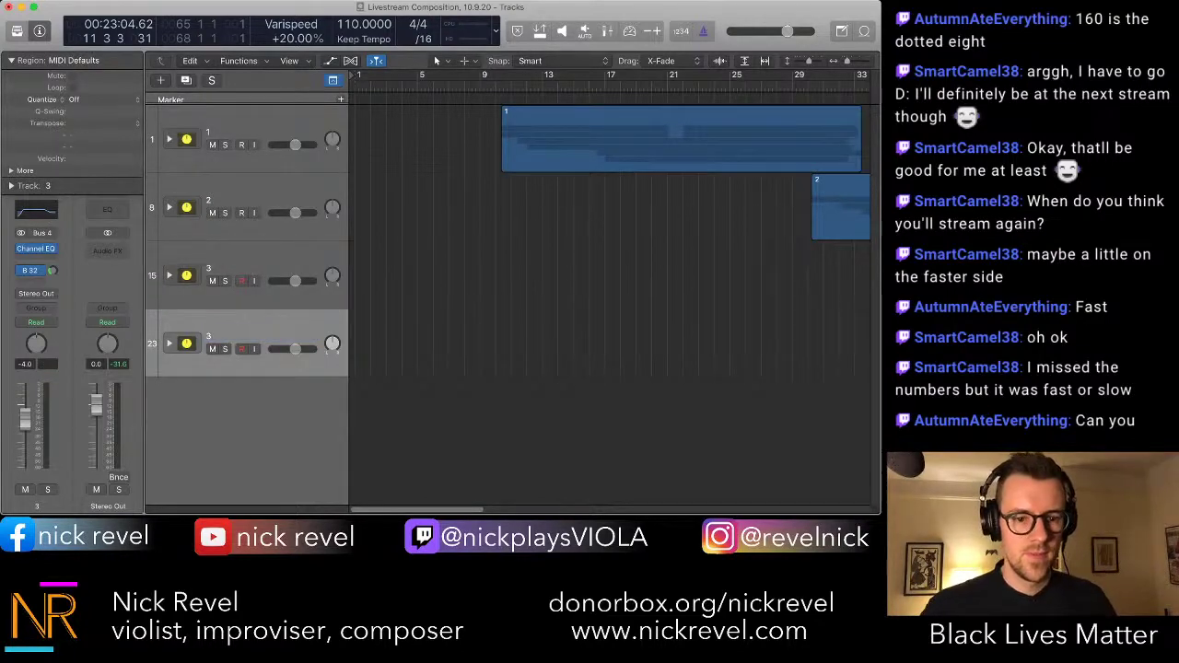
- Expand the duplicated stack and move its Audio 2 track above Audio 4 to the top of the stack
click(169, 344)
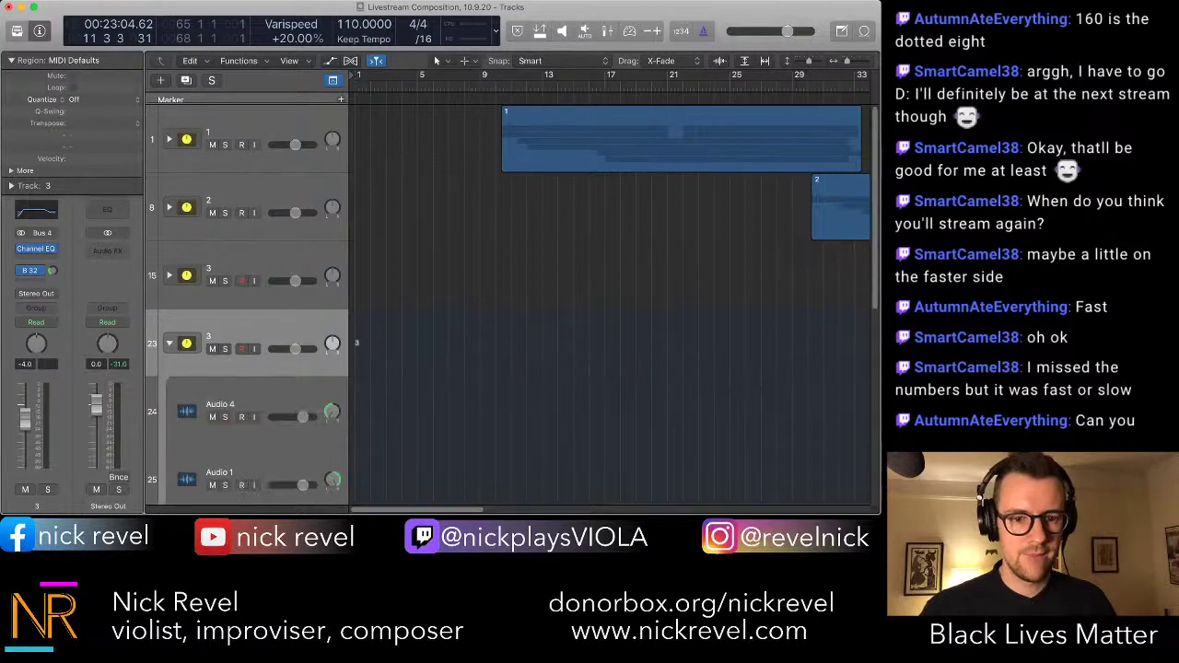
scroll(506, 304, down, 5)
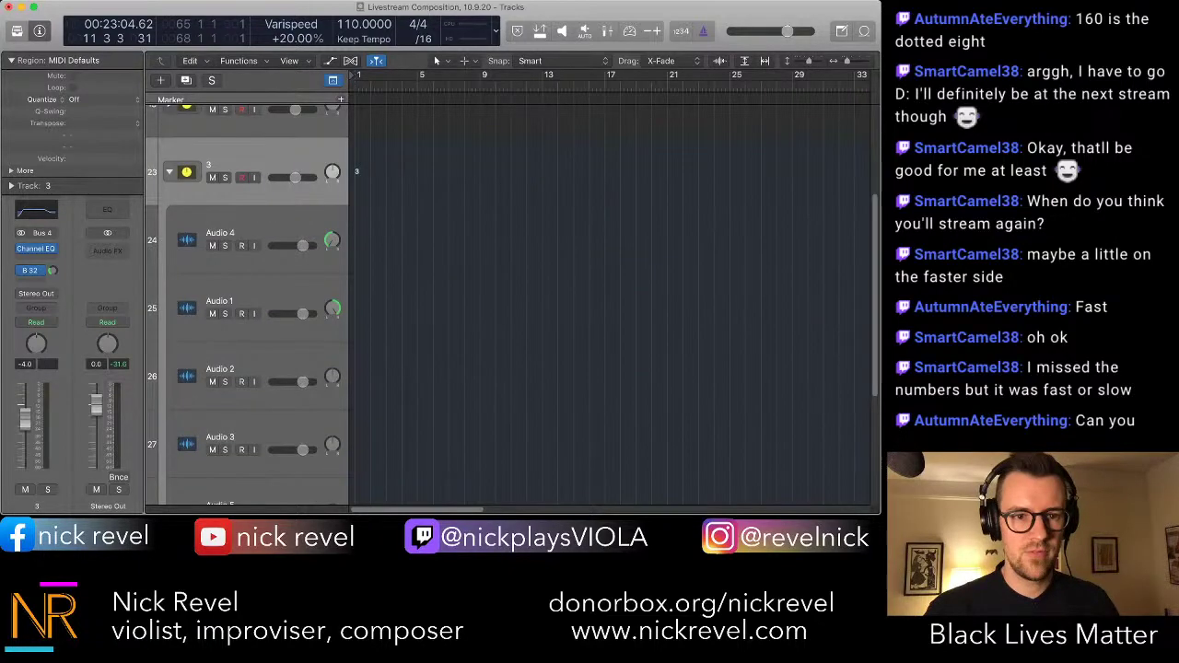
drag(249, 370, 249, 210)
scroll(248, 239, up, 5)
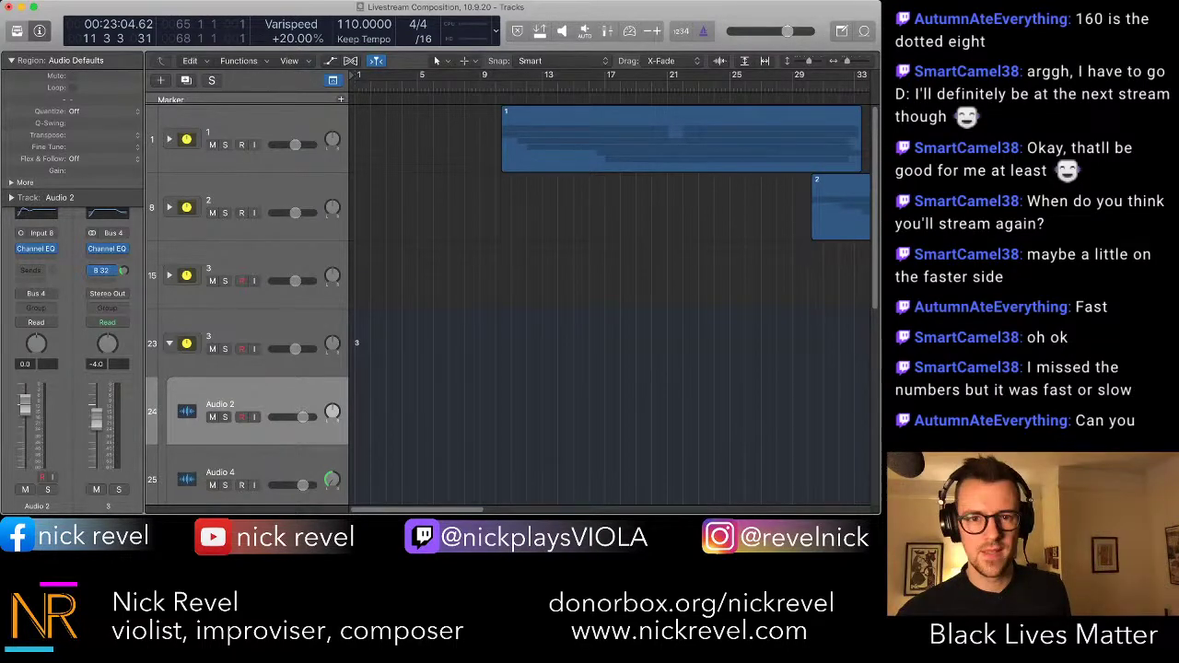
- Position the playhead at bar 10 and turn on Varispeed at +20%
key(comma)
key(comma)
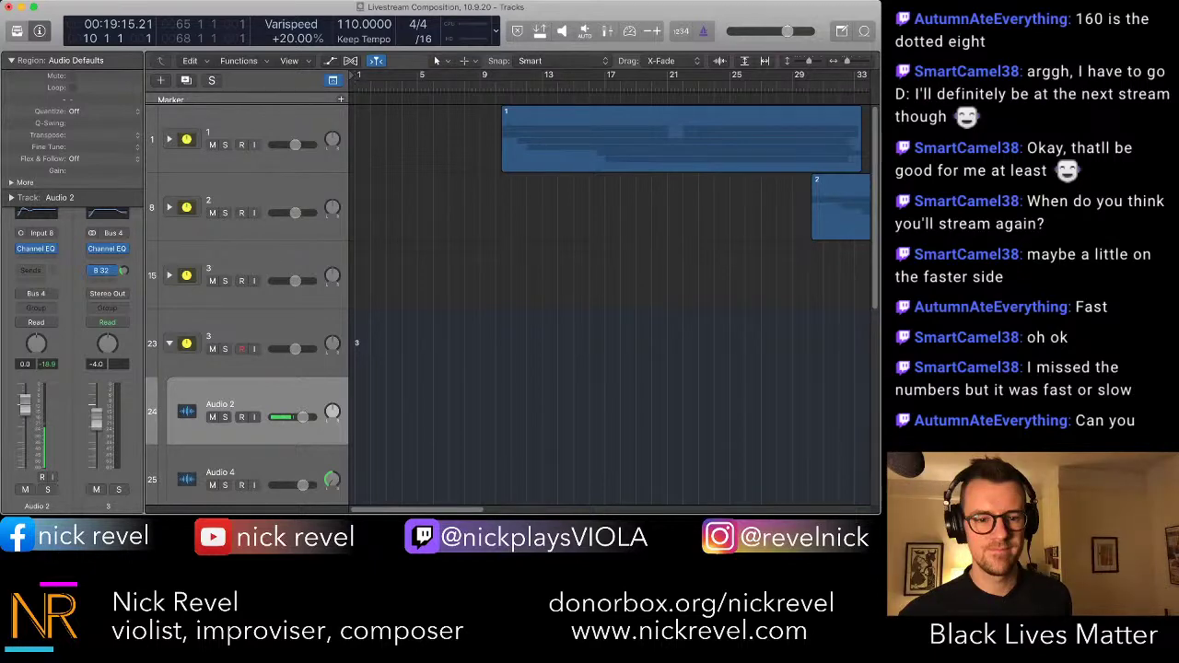
key(alt+super+r)
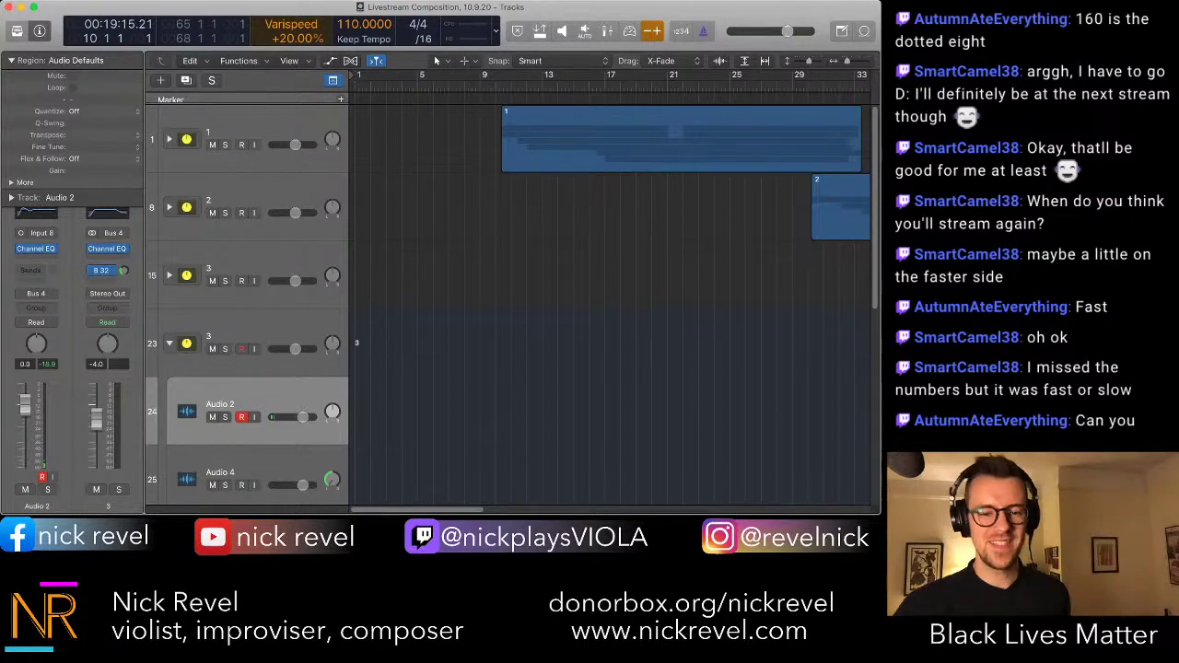
- Record a take on the new stack's Audio 2 track from bar 10 to about bar 30 and delete it
key(r)
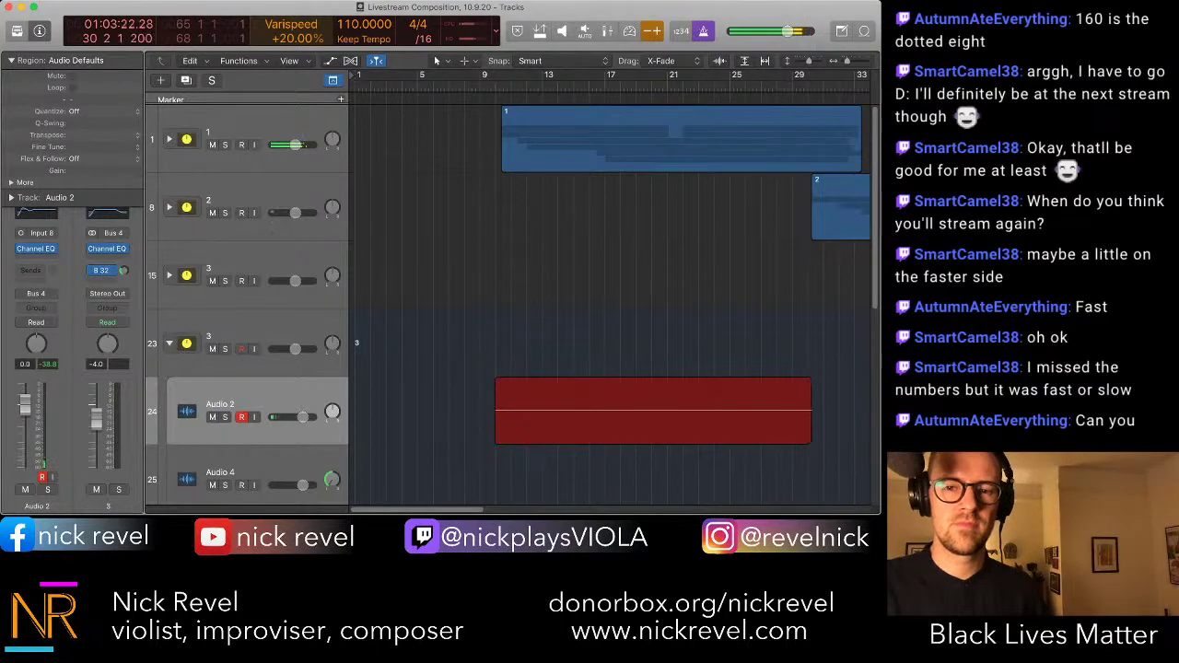
scroll(609, 304, left, 5)
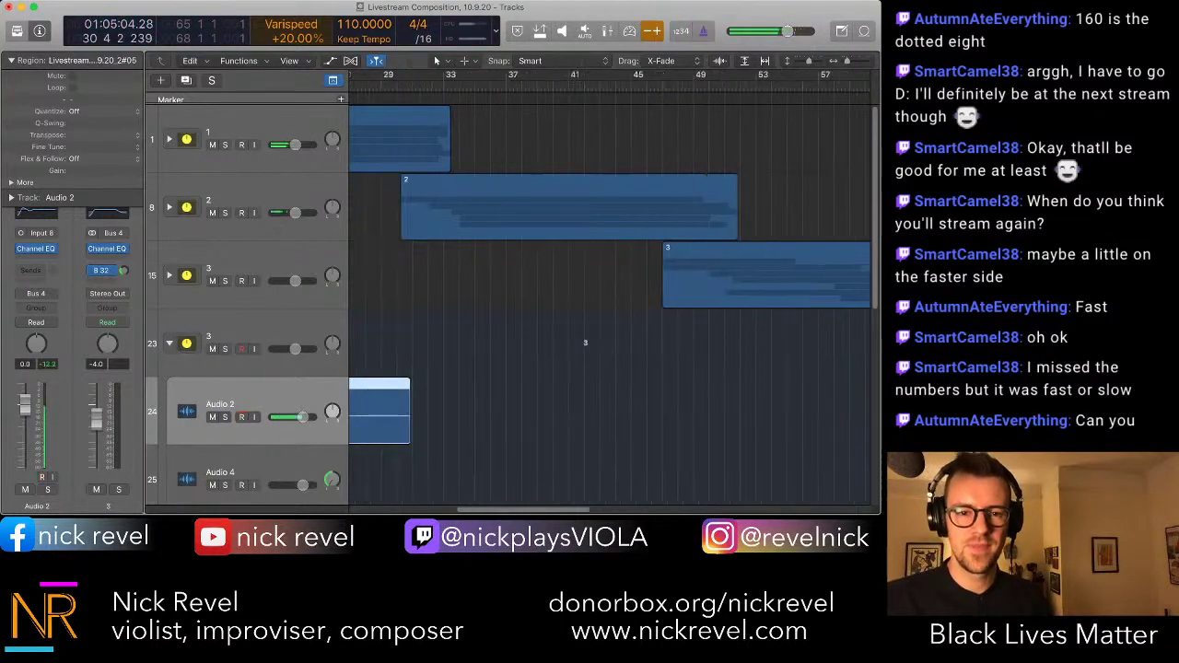
key(super+Left)
key(super+Left)
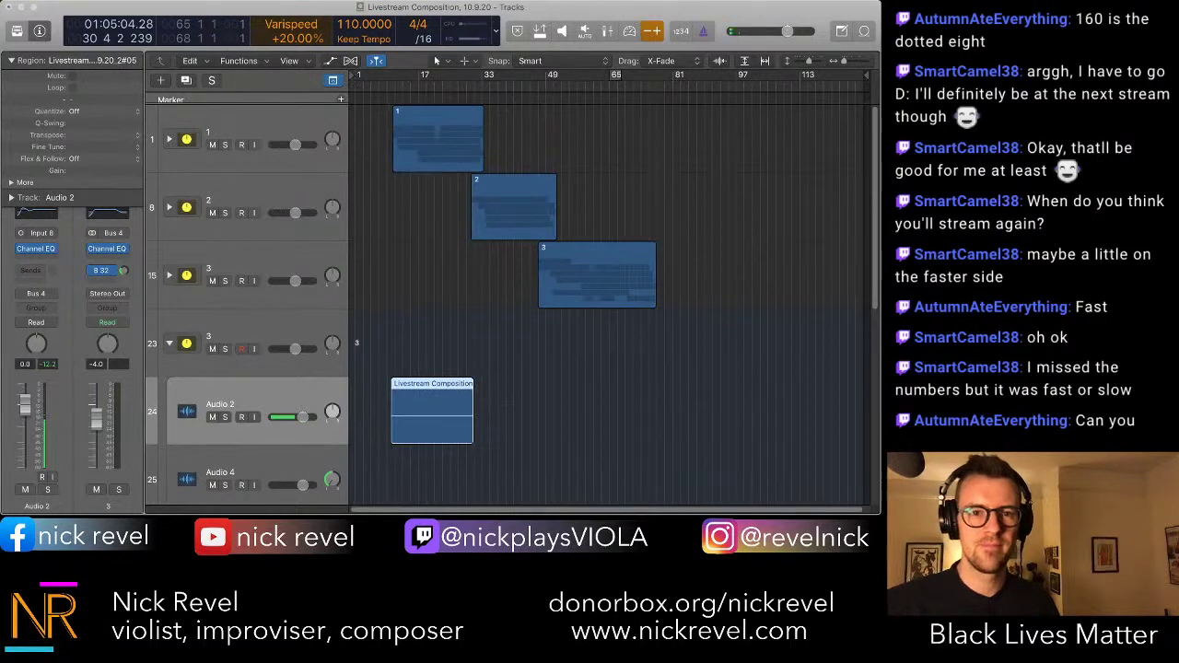
key(Delete)
- Record a new take on the new stack's Audio 2 track from bar 11 to about bar 32 with Varispeed on
key(Return)
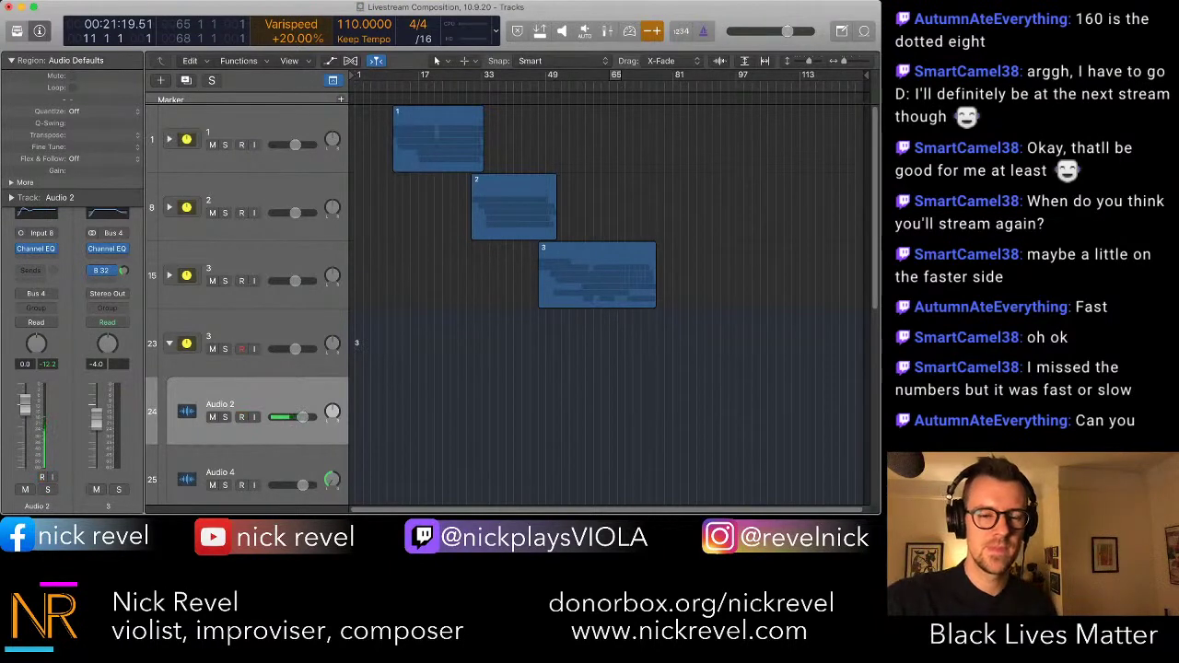
key(r)
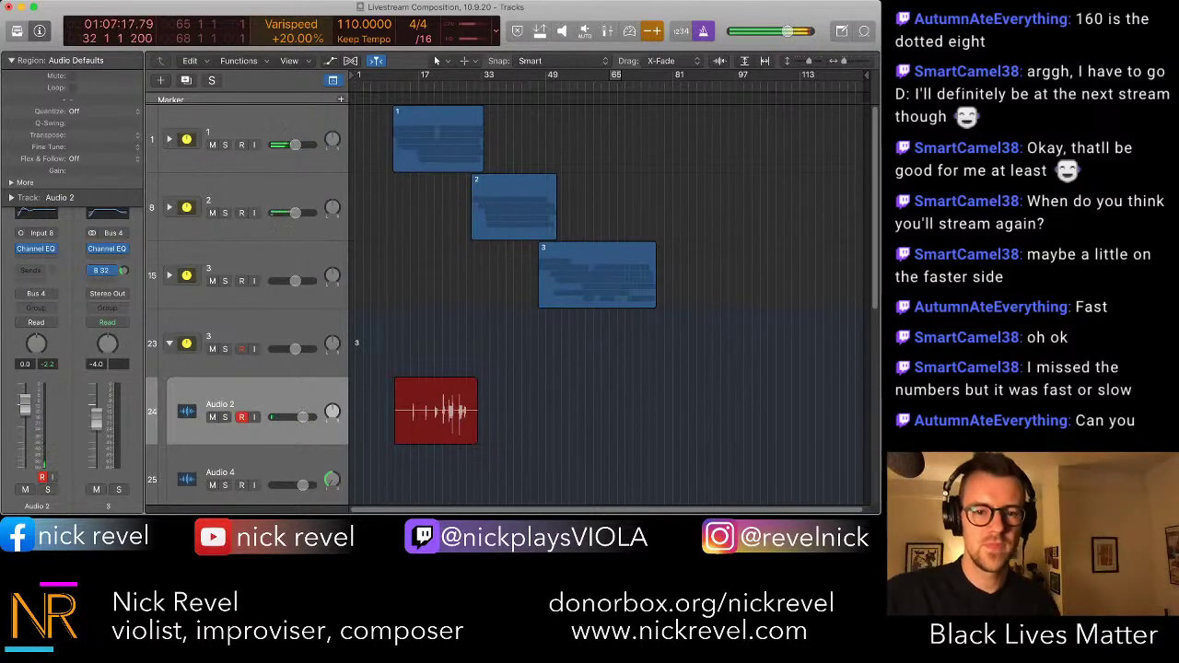
key(space)
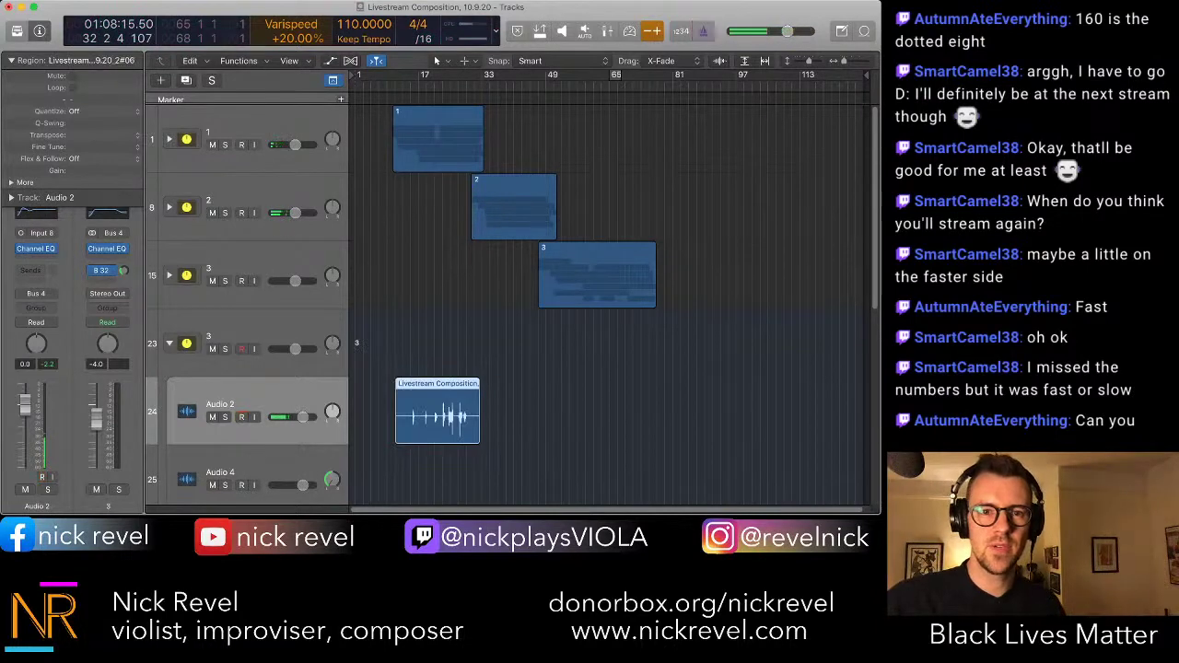
- Play back the new Audio 2 take from bar 11 with Varispeed off and transpose its region by -4
key(Return)
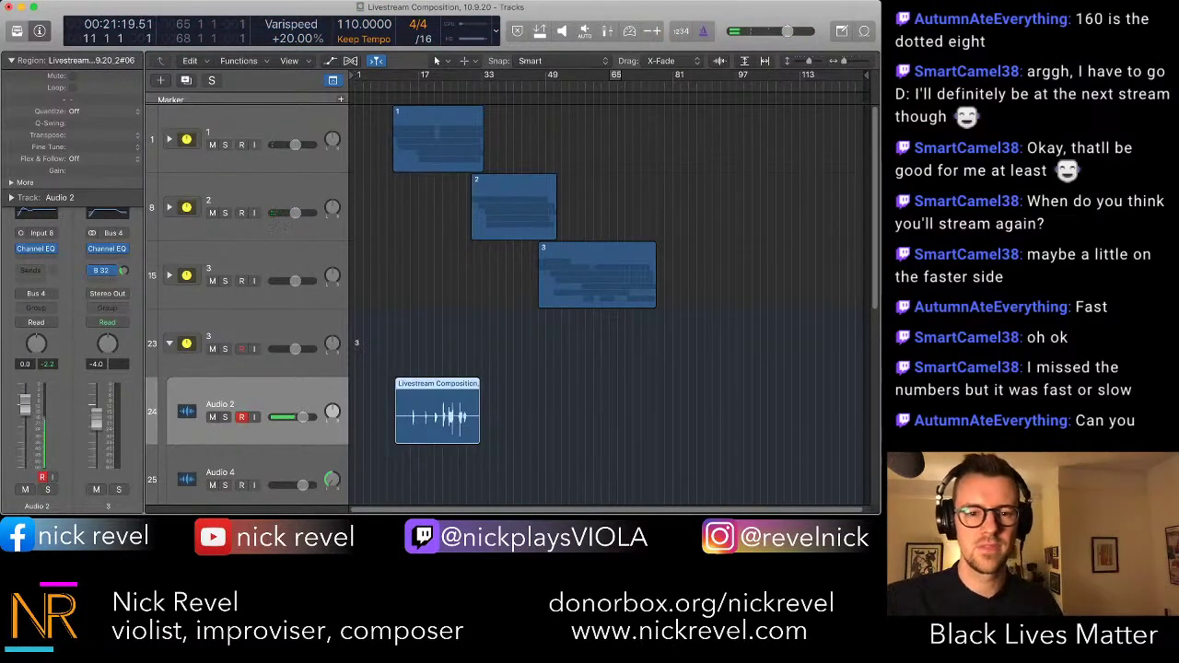
key(space)
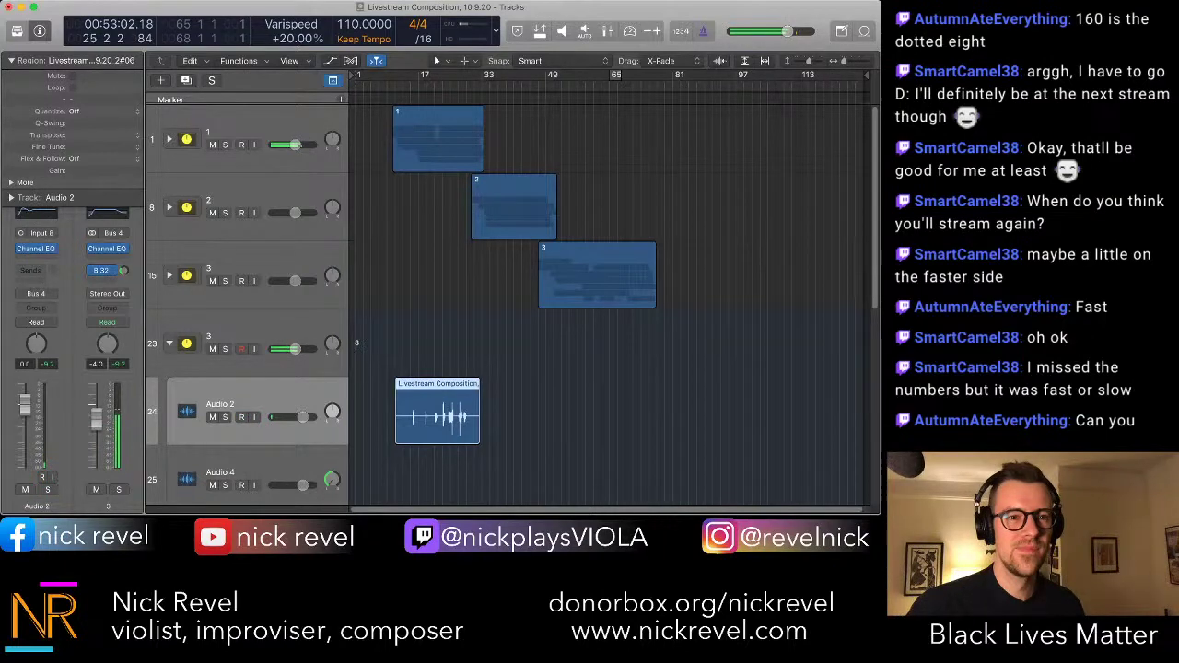
double_click(80, 134)
text(-4)
key(Return)
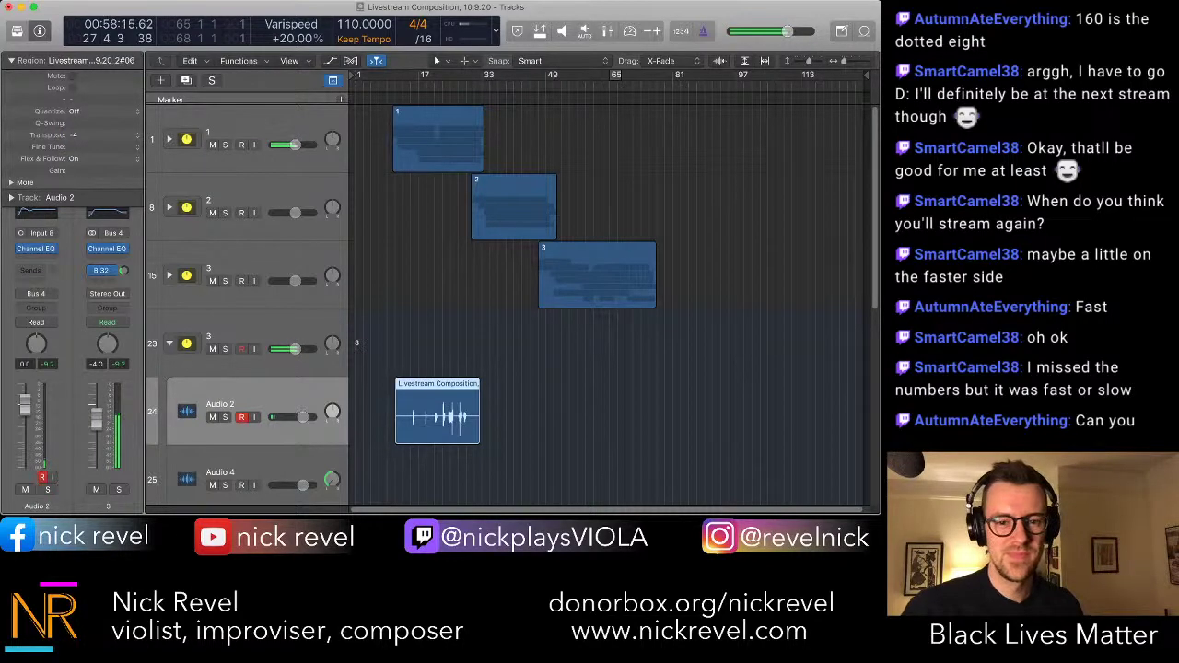
- Listen to the transposed Audio 2 take against section 1 and stop playback at about bar 30
key(r)
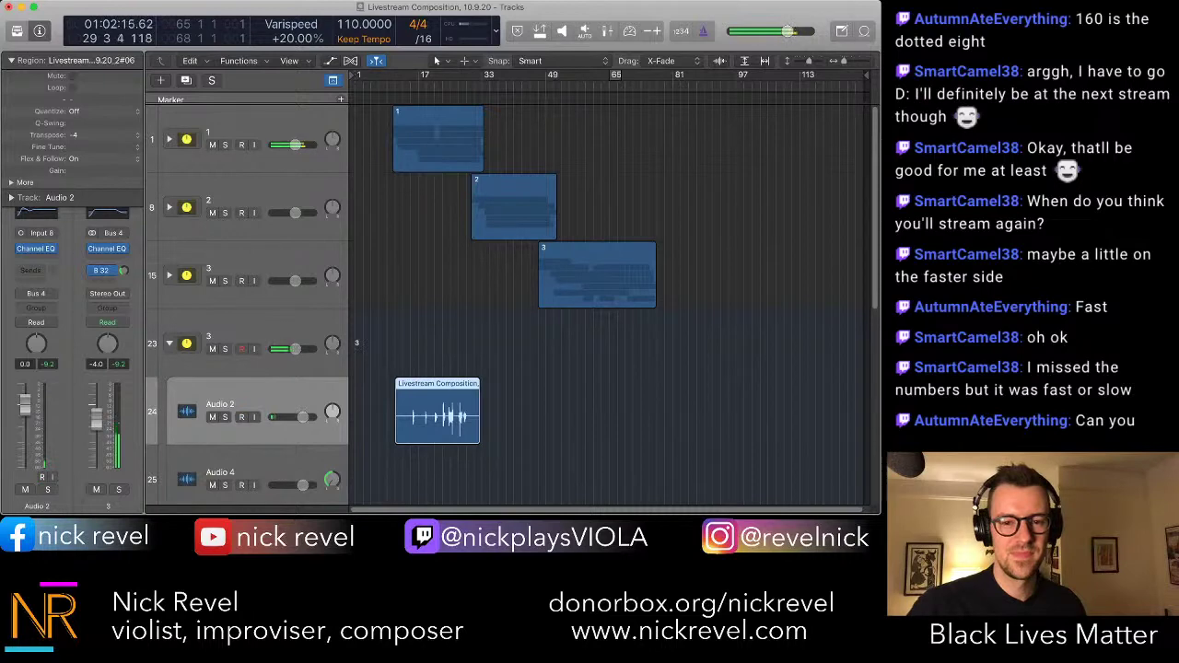
key(r)
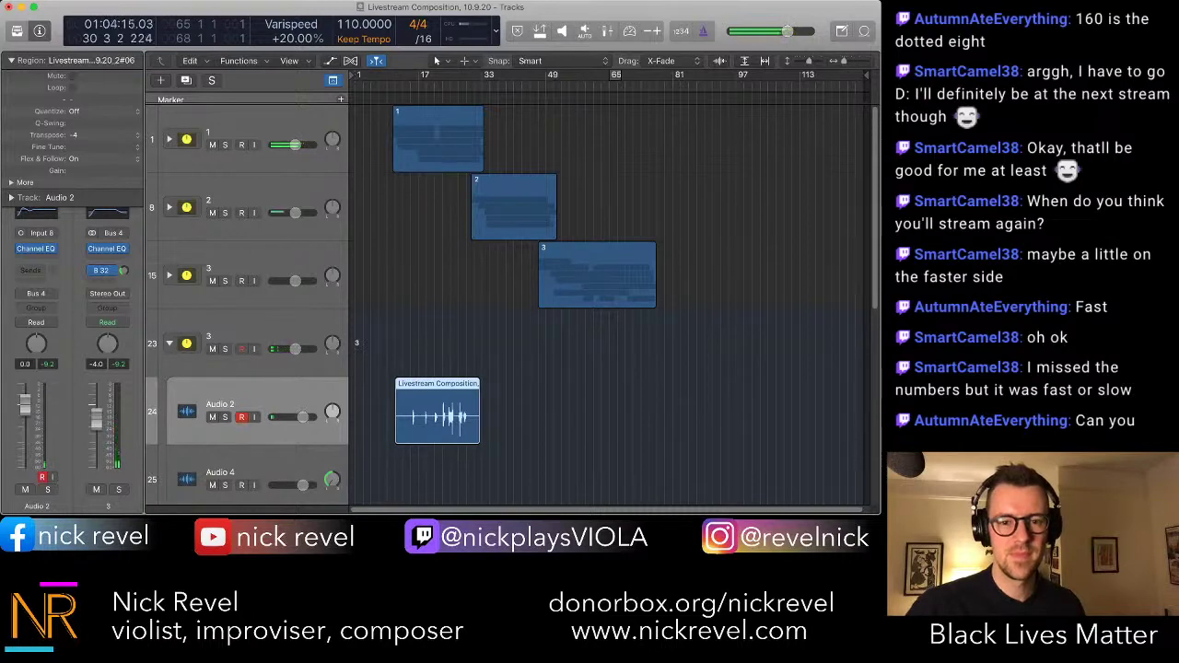
key(r)
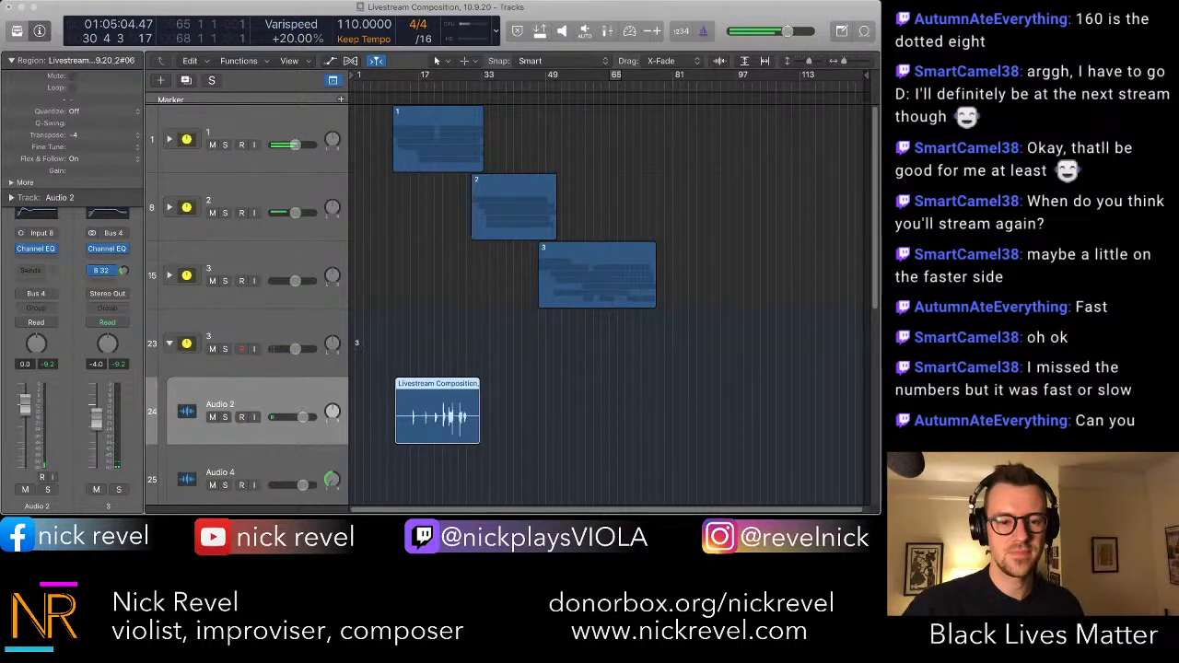
key(space)
- Select and record-enable the new stack's Audio 4 track and turn on Varispeed at -20%
scroll(516, 304, down, 3)
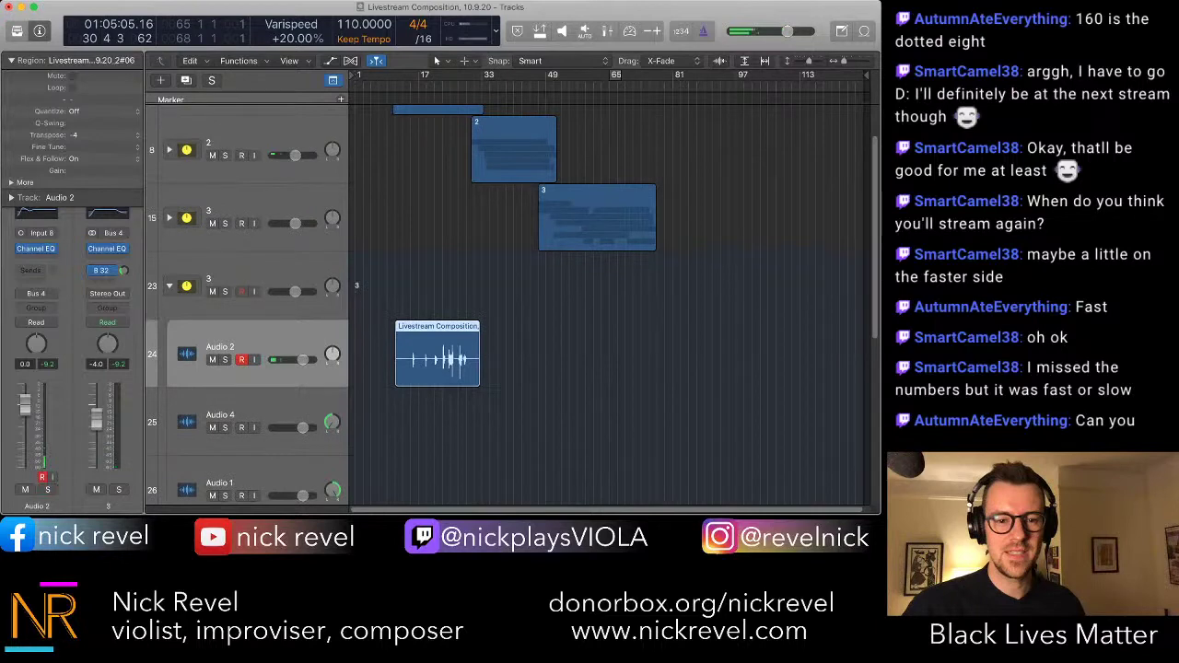
click(241, 427)
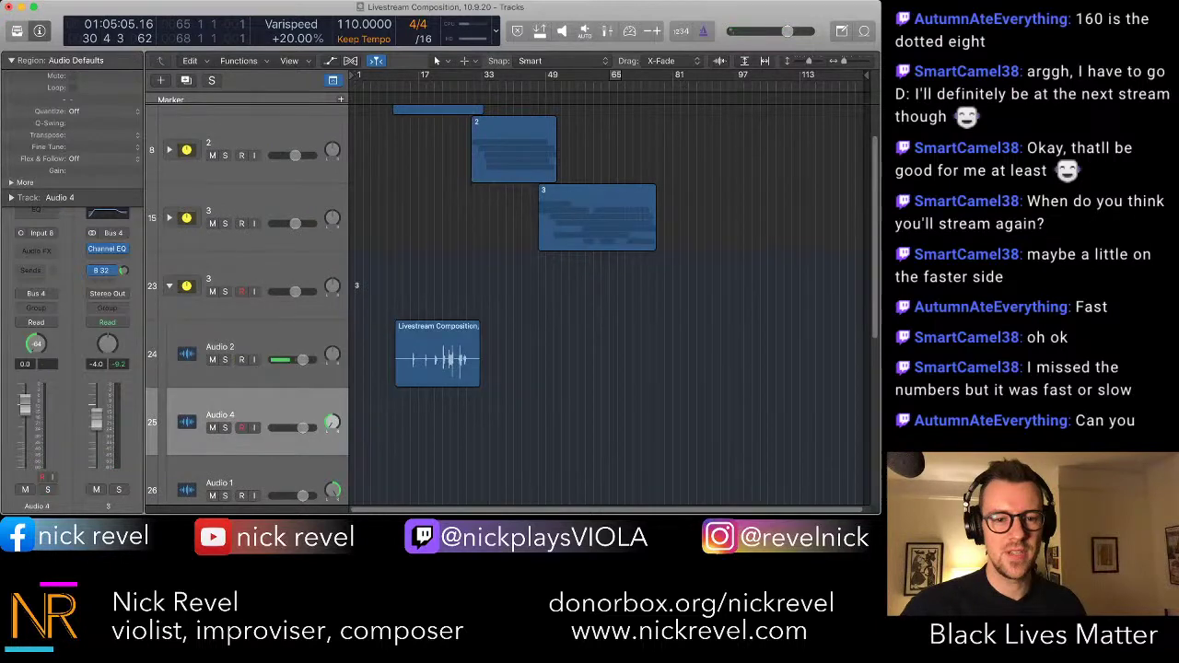
key(r)
scroll(515, 304, up, 2)
key(r)
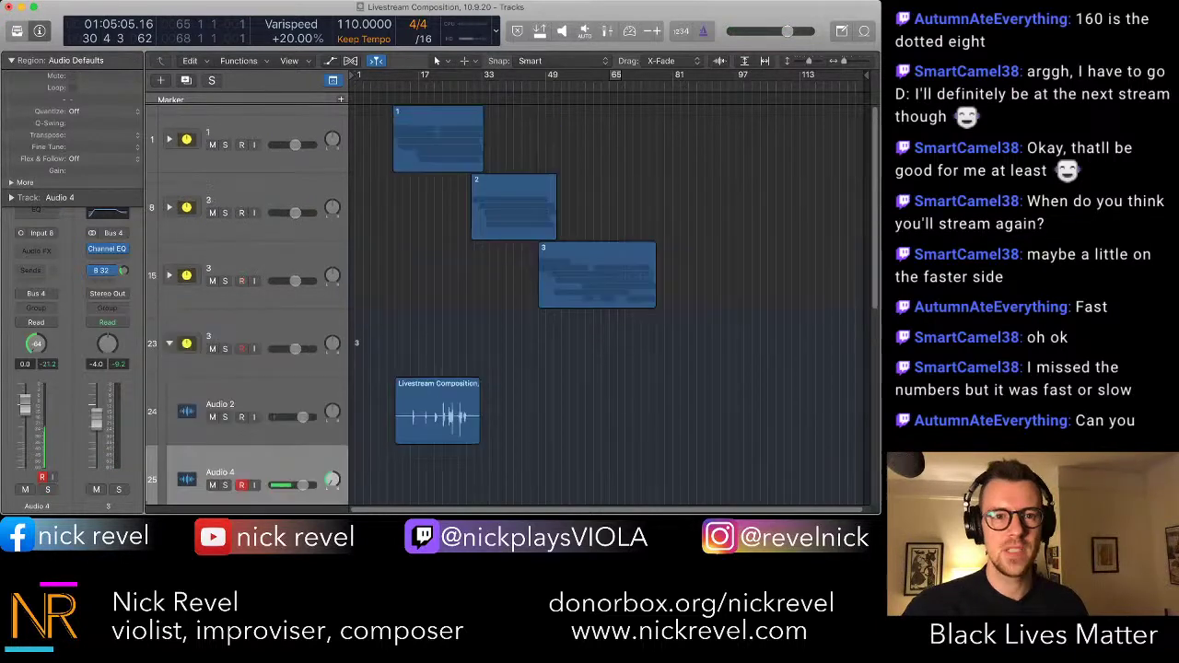
click(651, 31)
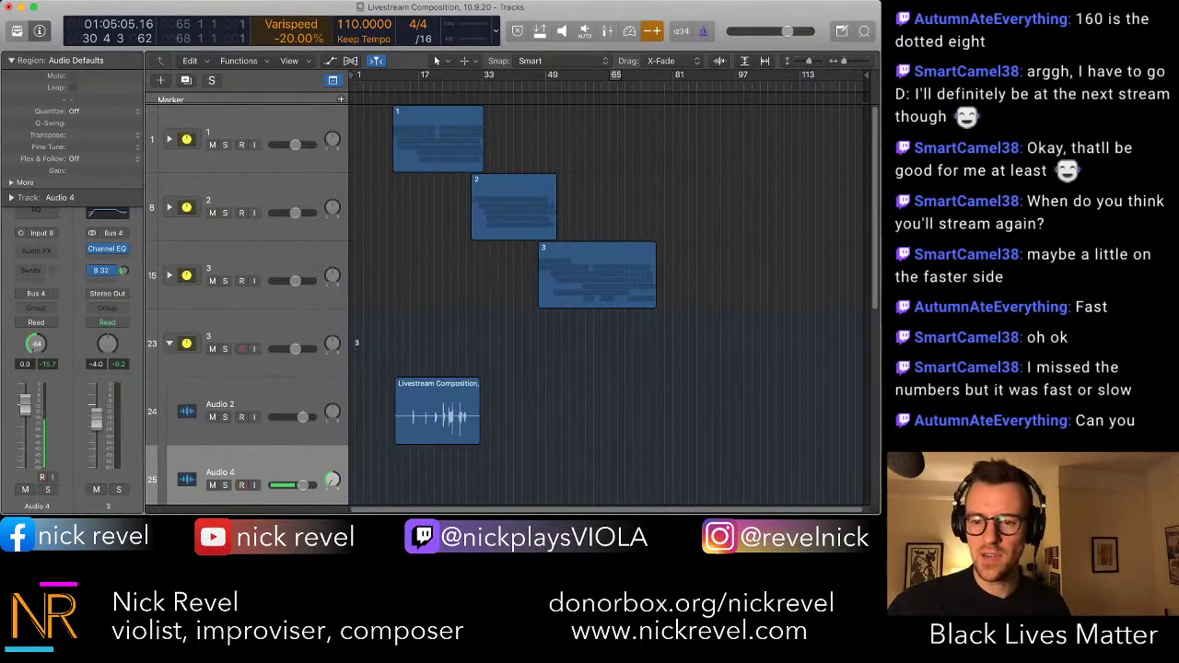
- Record a take on the new stack's Audio 4 track from bar 11 to about bar 30
key(r)
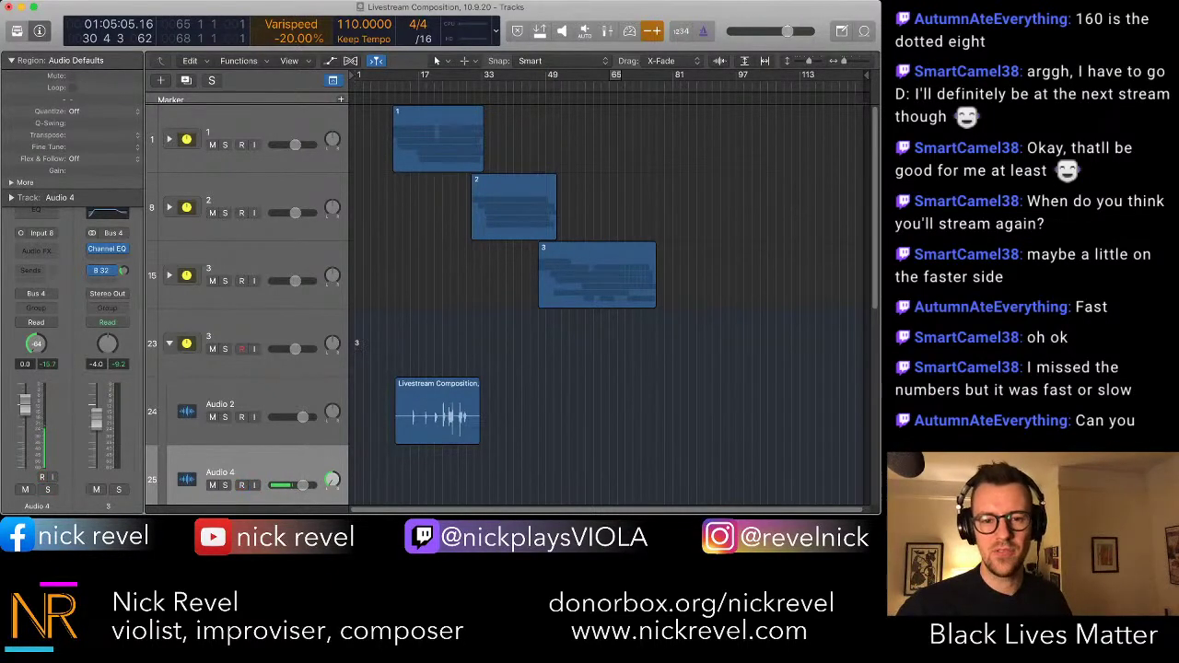
scroll(516, 304, down, 2)
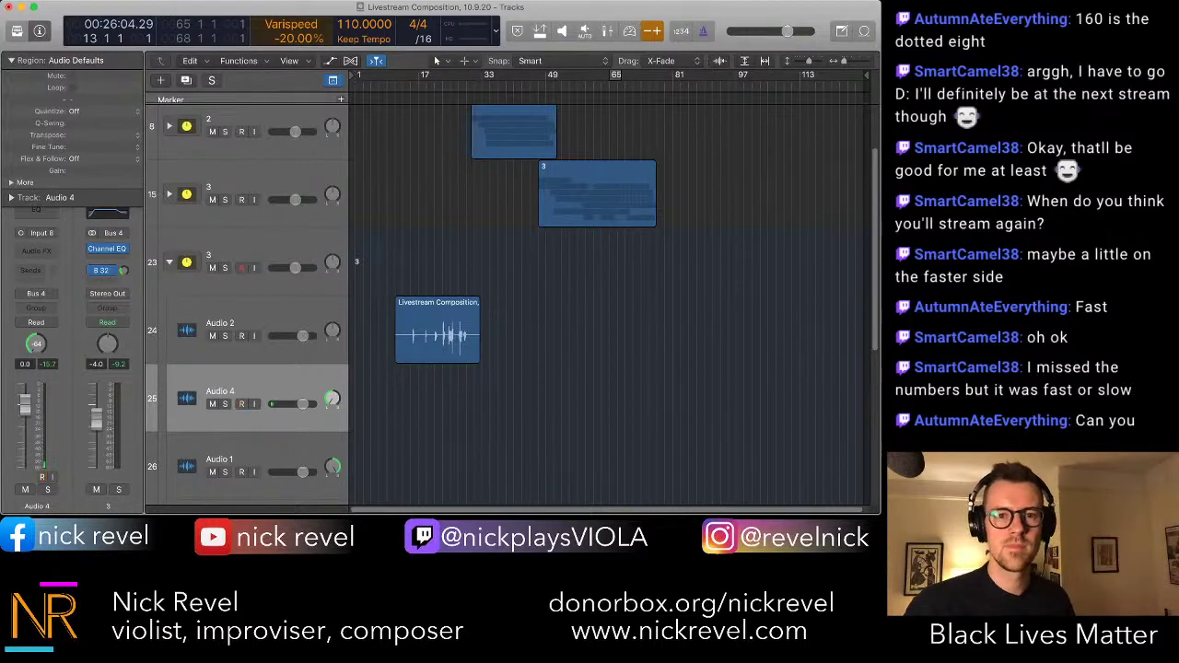
key(r)
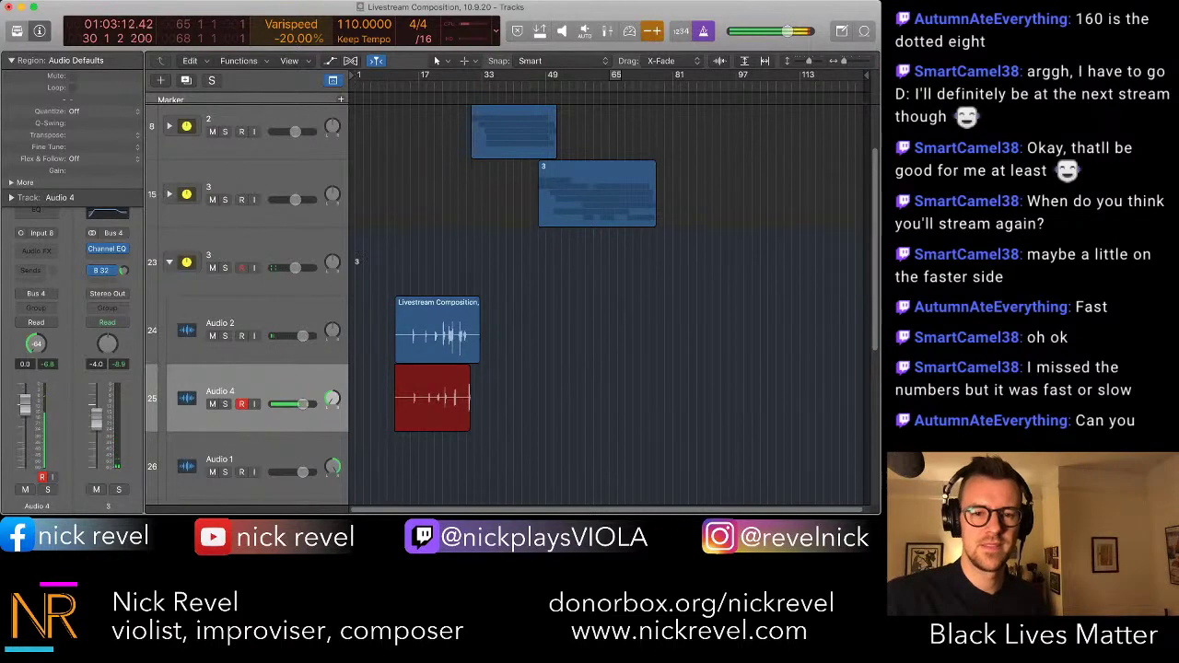
key(space)
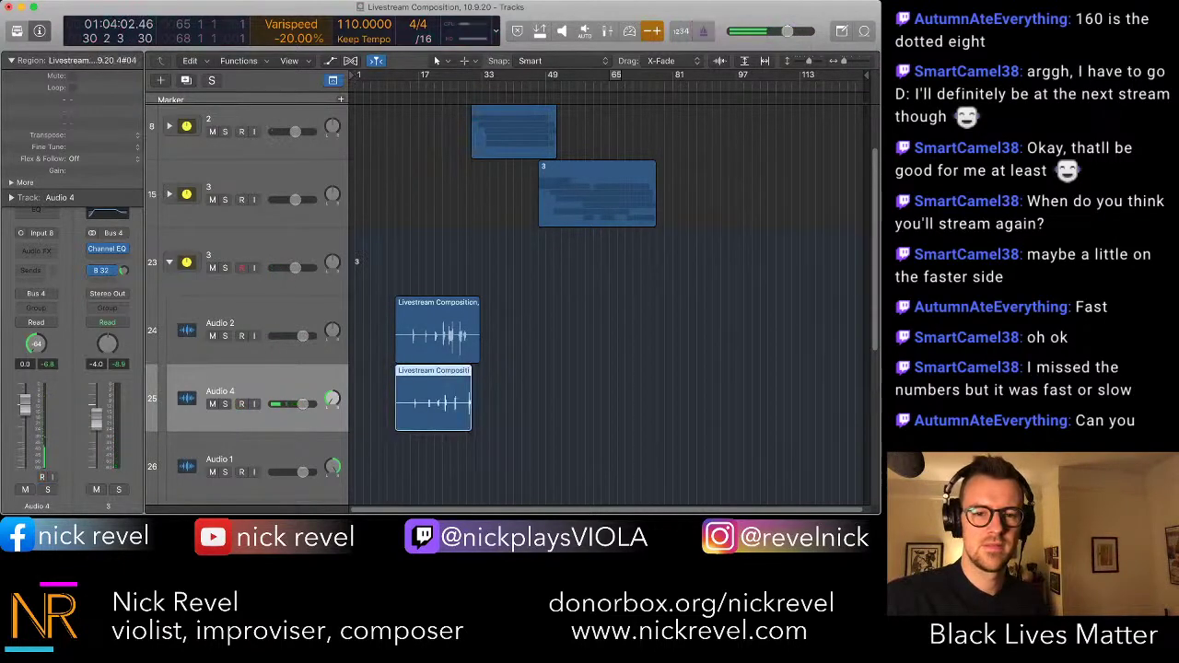
- Delete the passage between bars 25 and 28 from the Audio 4 take and move the playhead back to bar 26
drag(450, 404, 463, 404)
key(Delete)
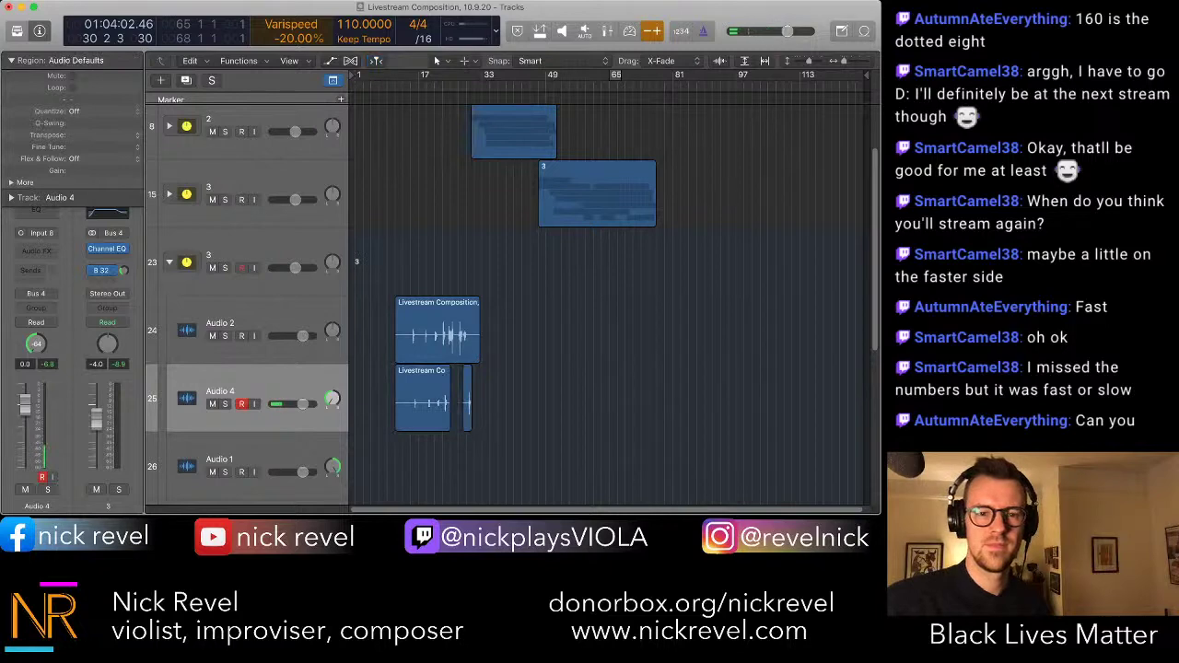
key(comma)
key(comma)
key(comma)
key(comma)
key(comma)
- Show the global tracks, turn on Autopunch and set its range from bar 25 to bar 28
key(alt+r)
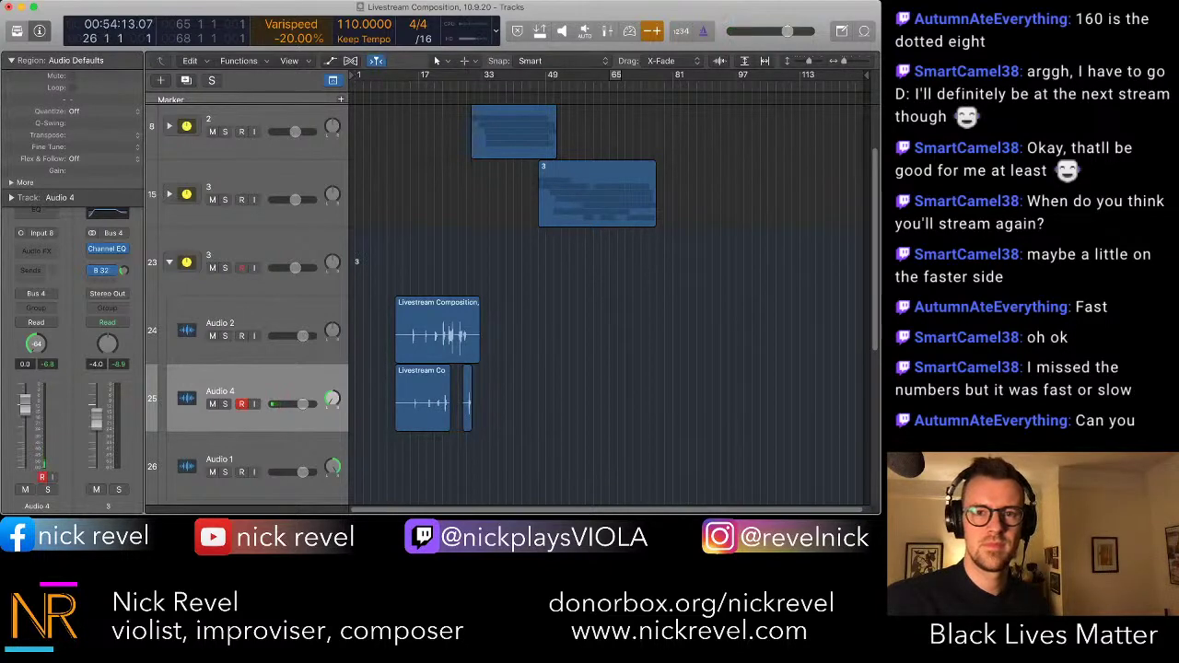
key(alt+r)
key(ctrl+alt+super+p)
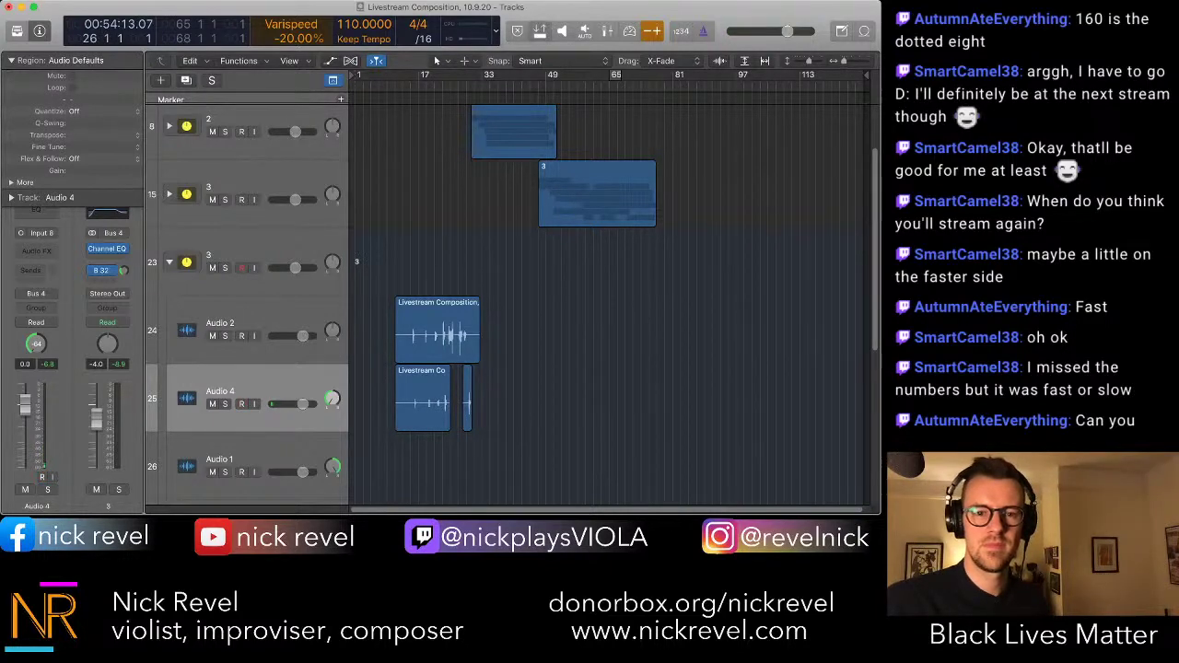
key(g)
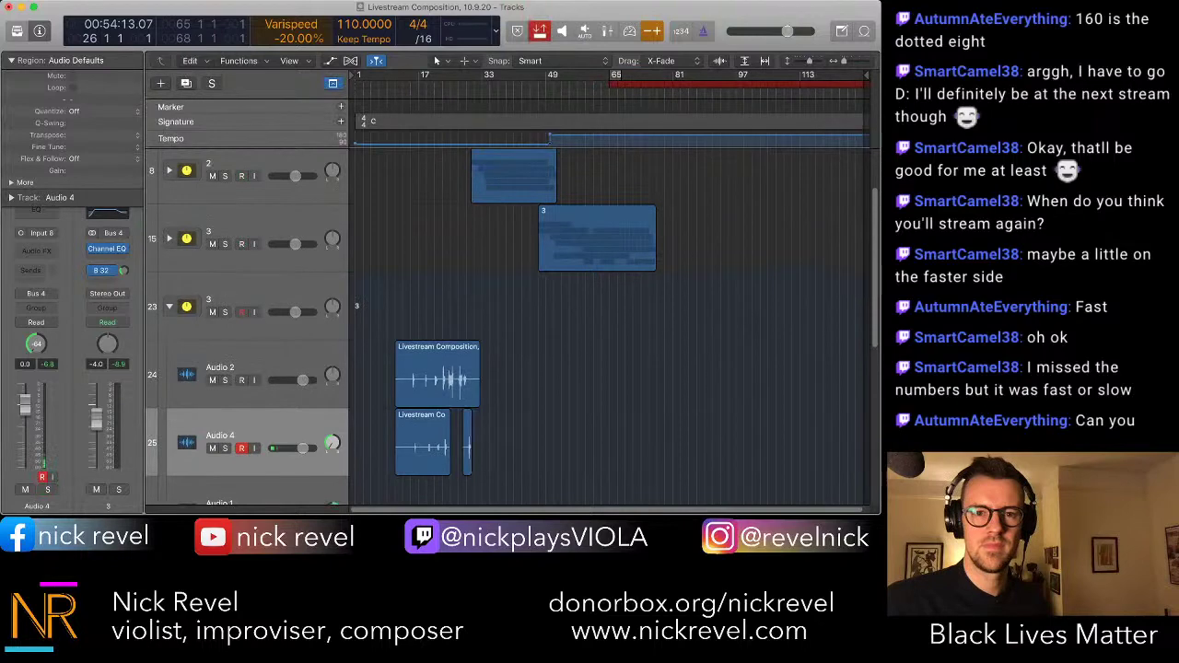
key(super+Right)
key(super+Right)
key(super+Right)
key(super+Right)
key(super+Right)
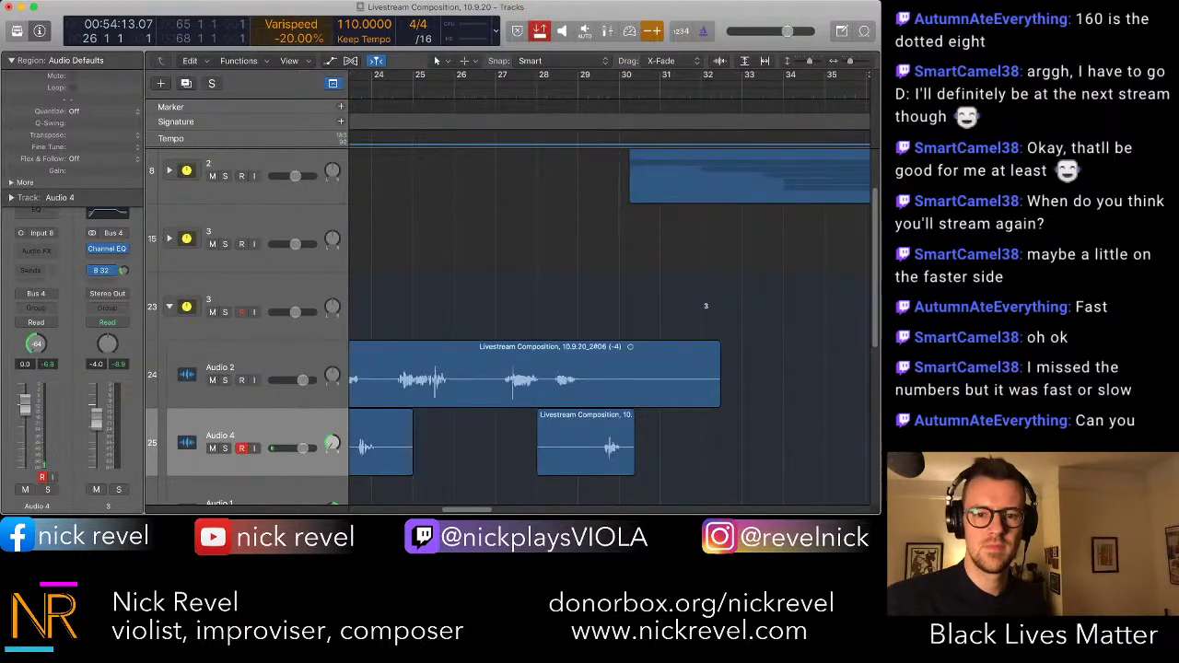
key(alt+r)
drag(495, 83, 537, 84)
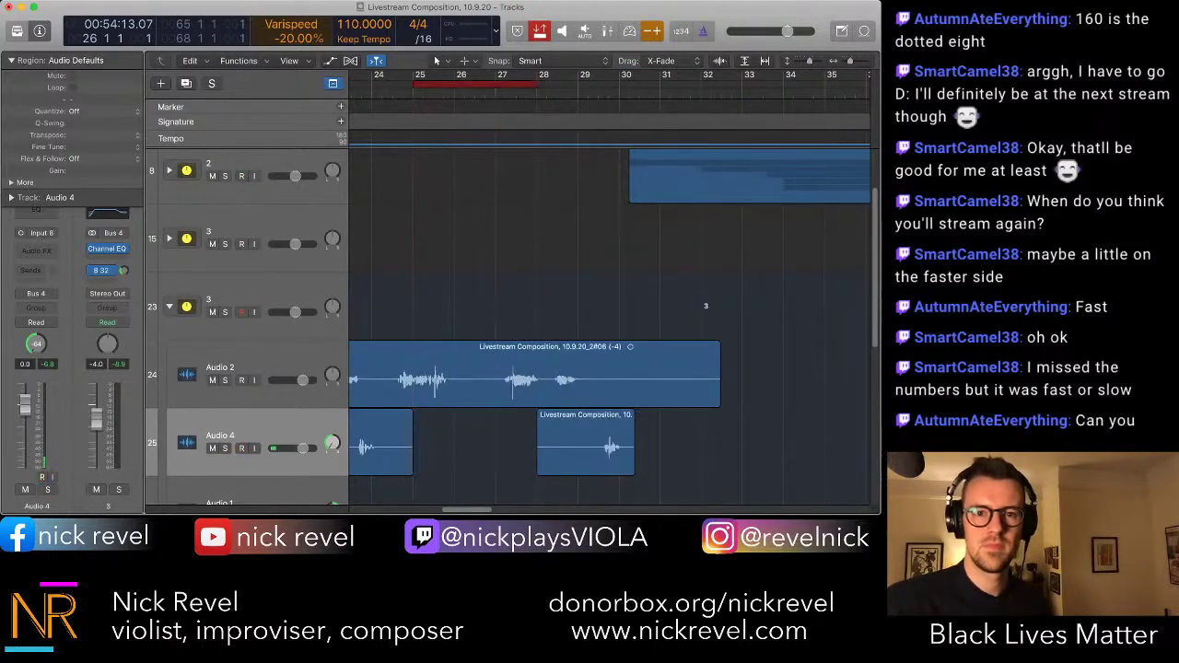
- Punch-record a replacement passage on Audio 4 from bar 25 to about bar 27
scroll(536, 84, left, 5)
key(r)
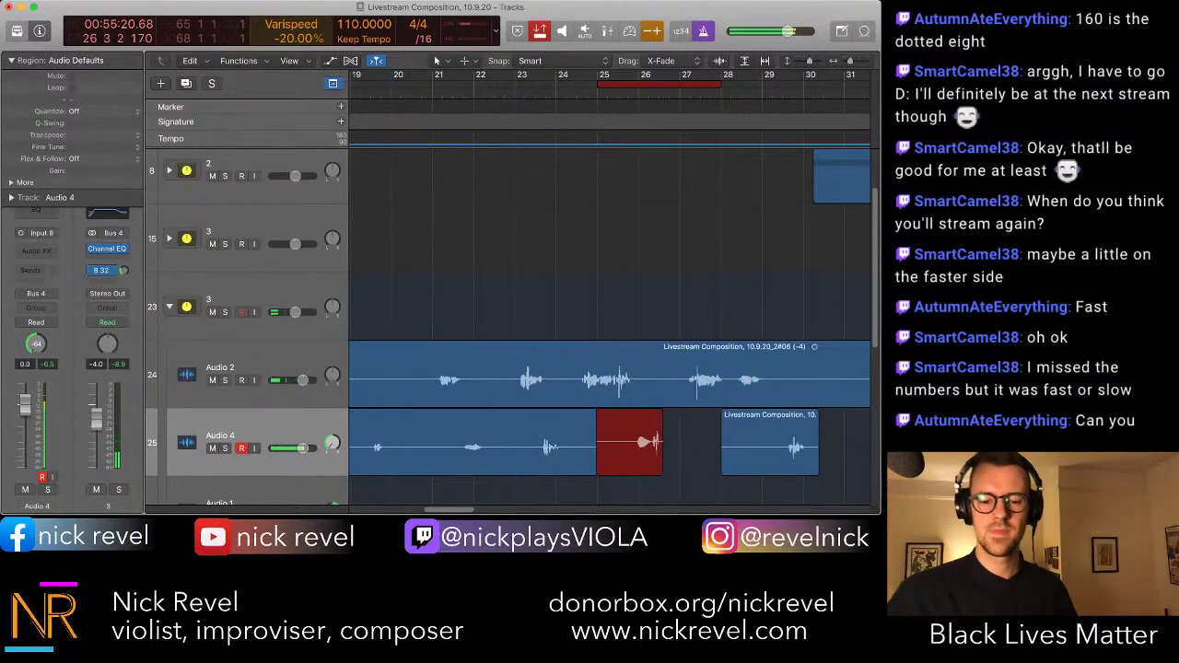
key(space)
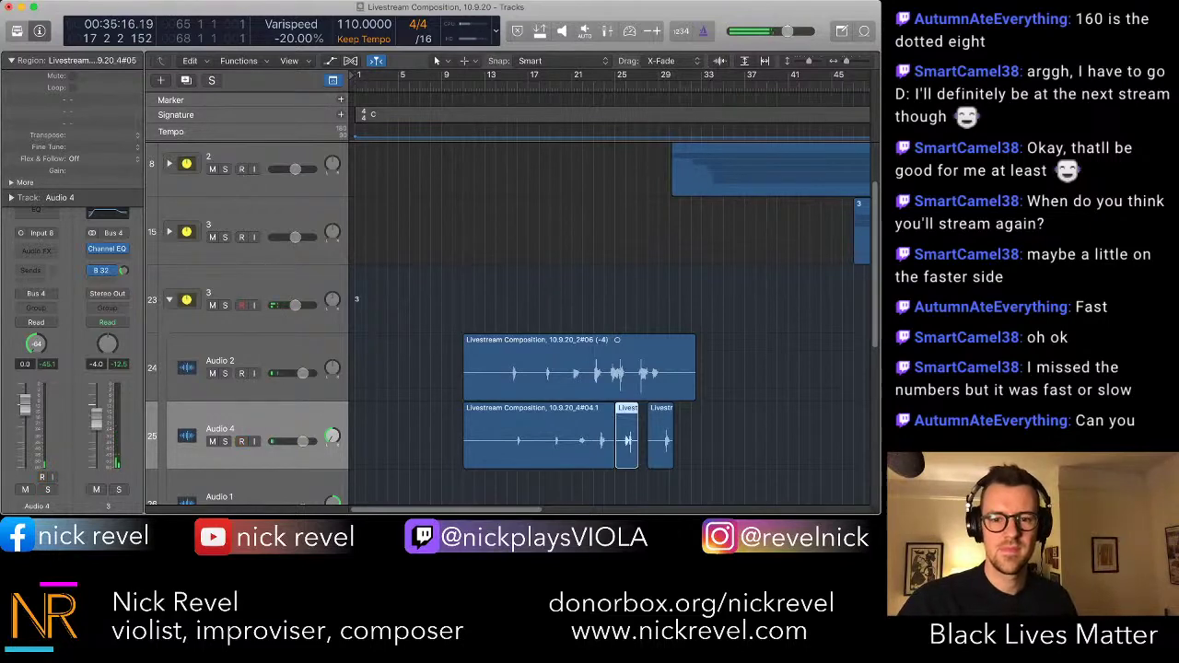
- Deselect the regions and listen to the Audio 2 and Audio 4 layers up to about bar 30 with Varispeed off
key(alt+shift+d)
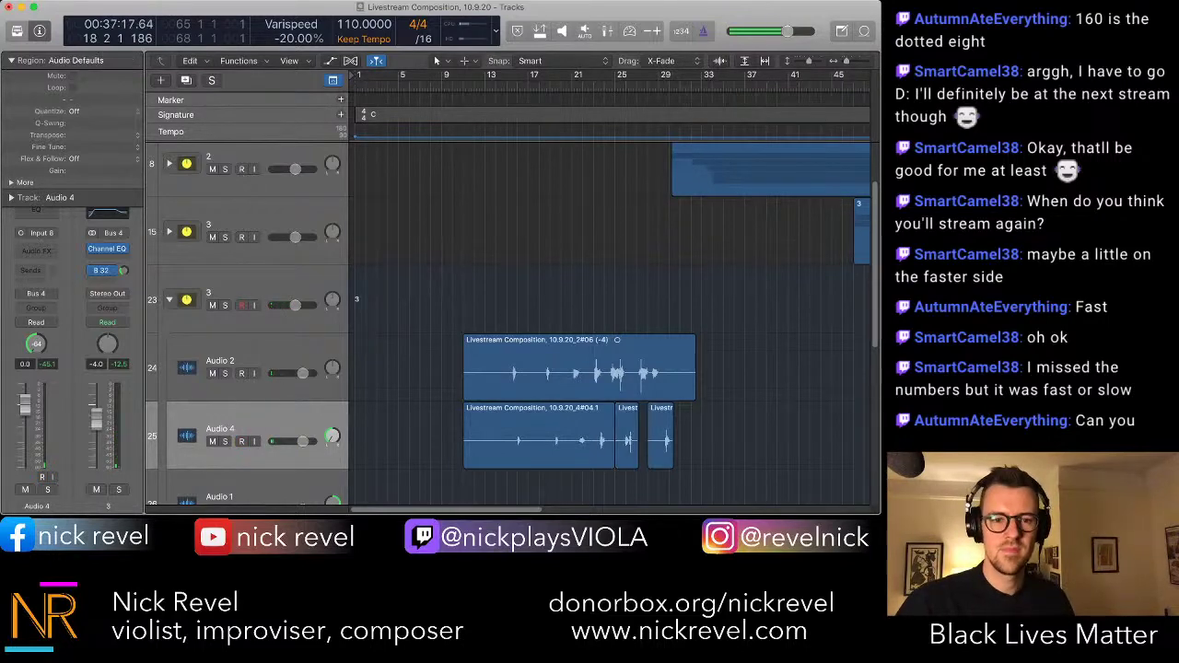
scroll(607, 322, down, 1)
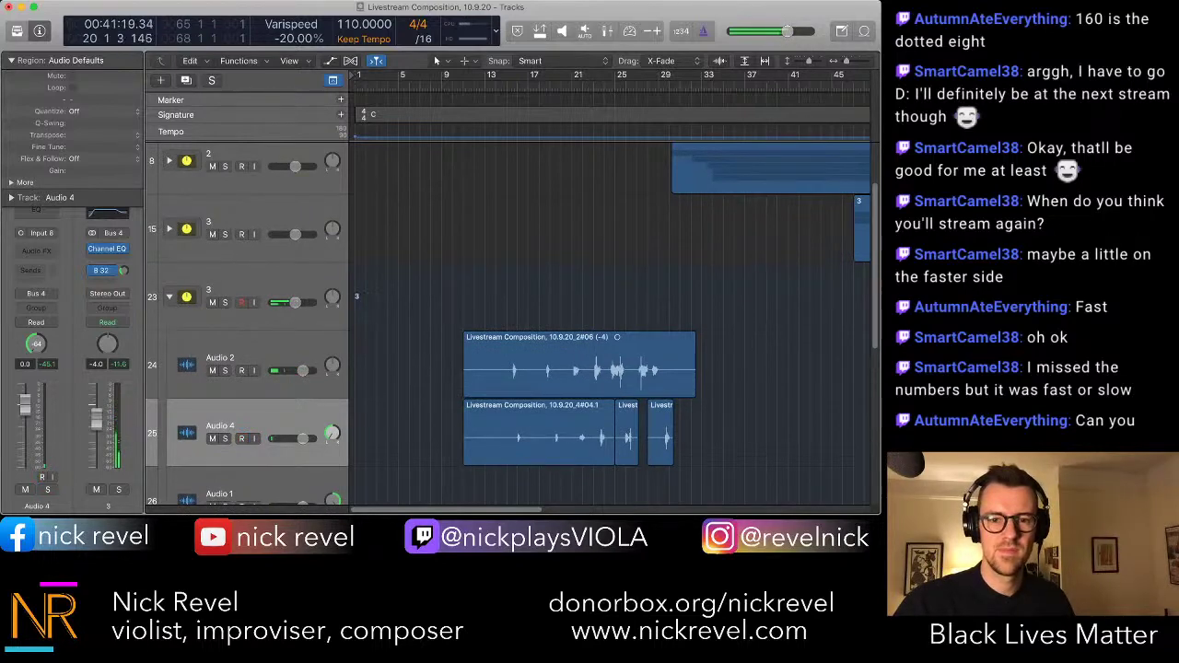
scroll(515, 322, down, 1)
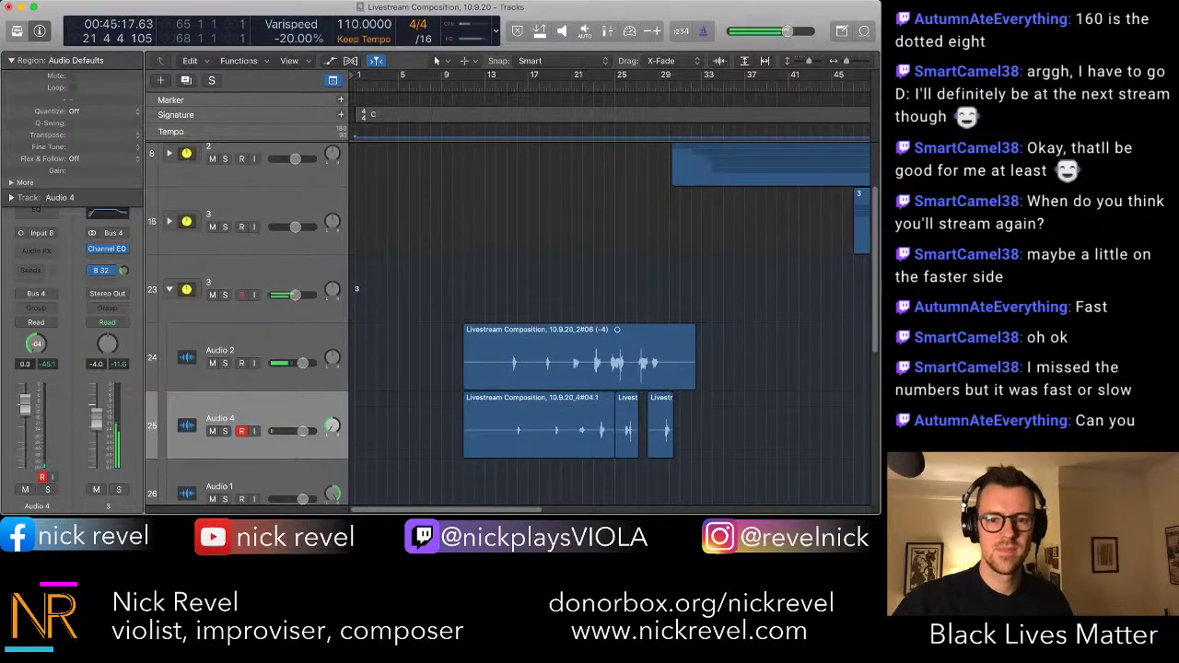
click(241, 419)
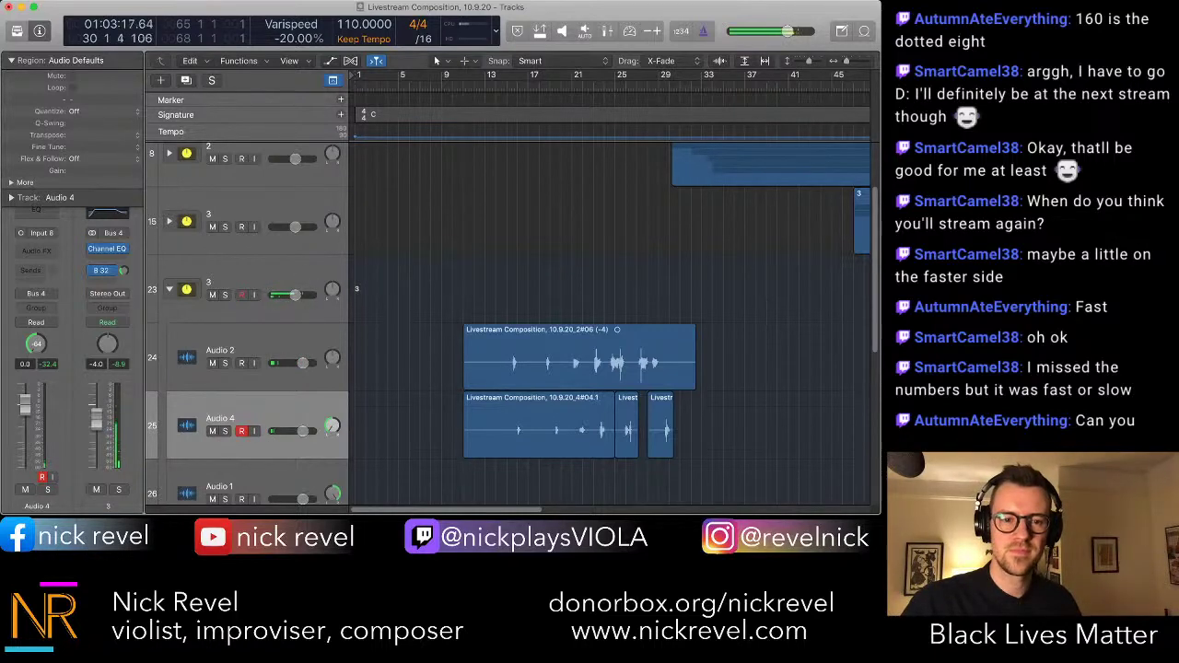
- Delete Audio 4's last region and its passage between about bars 23 and 25
scroll(608, 322, down, 4)
click(660, 322)
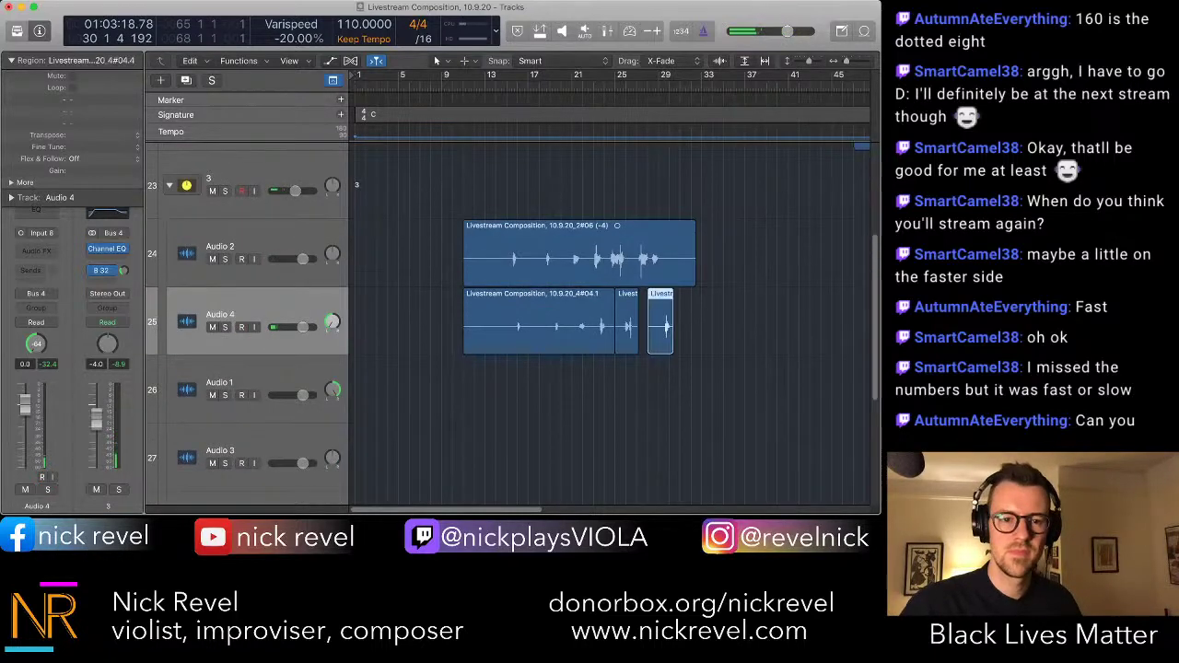
key(Delete)
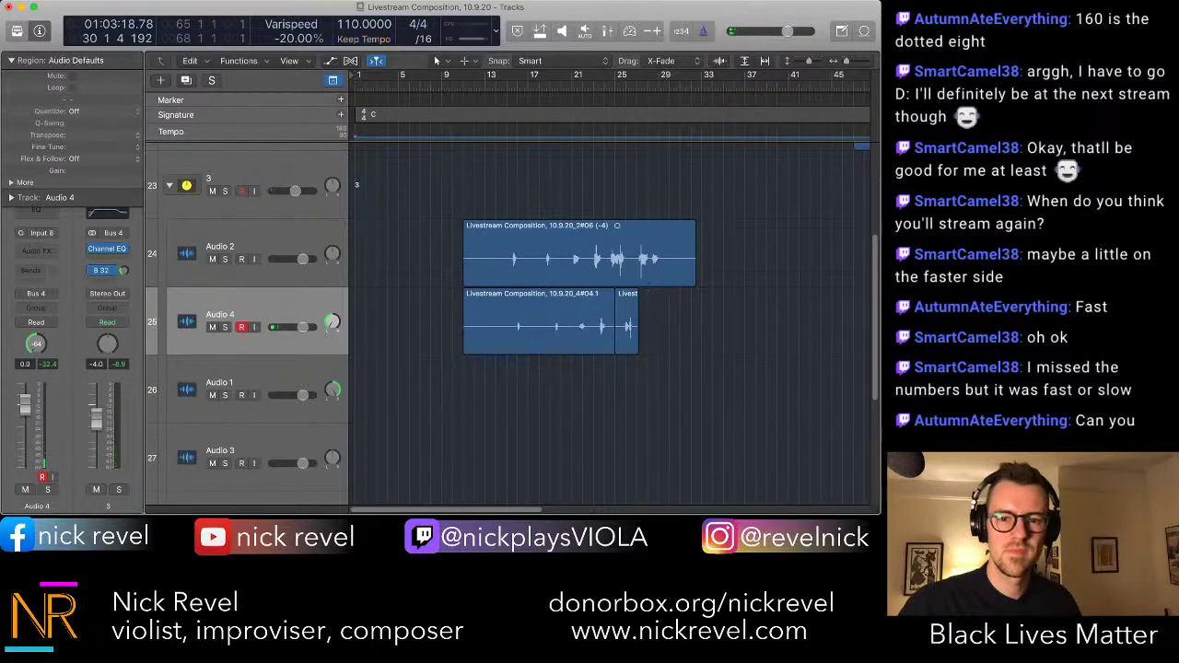
drag(593, 322, 615, 322)
key(Delete)
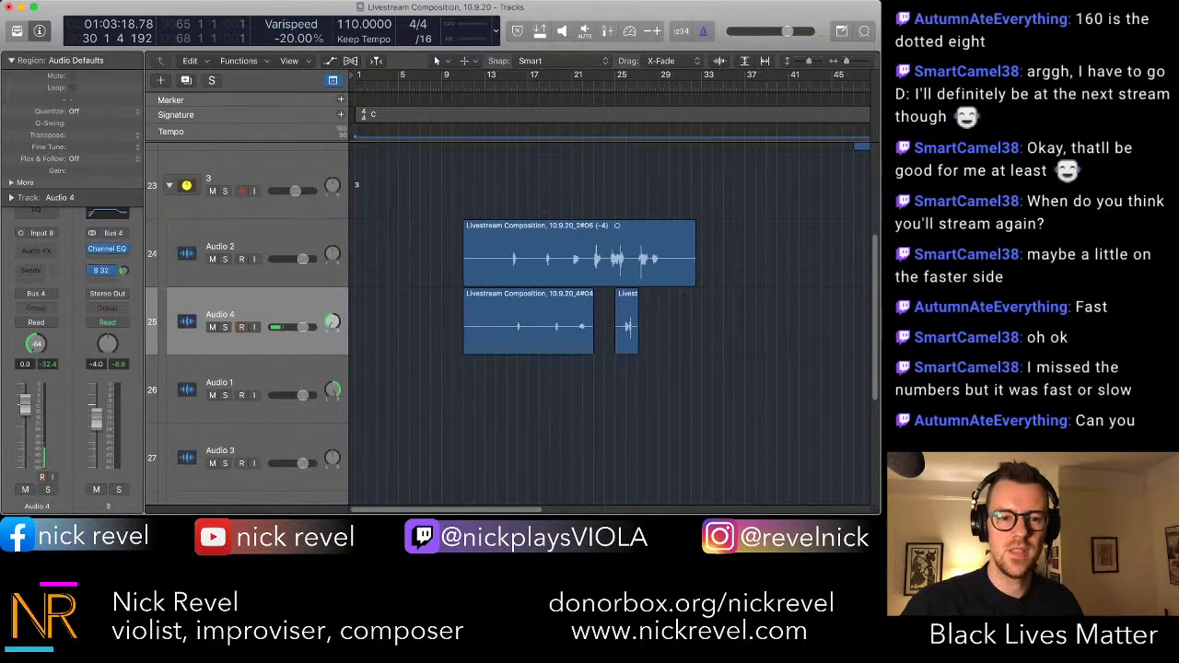
- Record-enable the new stack's Audio 1 track, move the playhead to bar 11 and turn on Varispeed at -40%
key(Down)
key(ctrl+r)
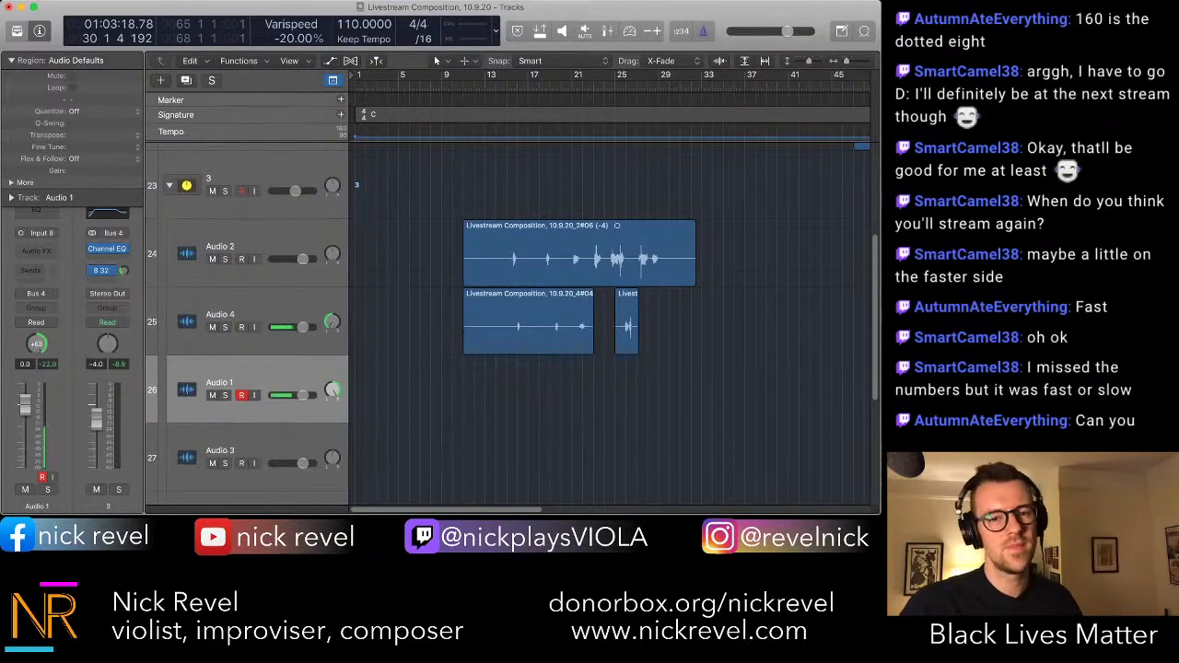
key(Return)
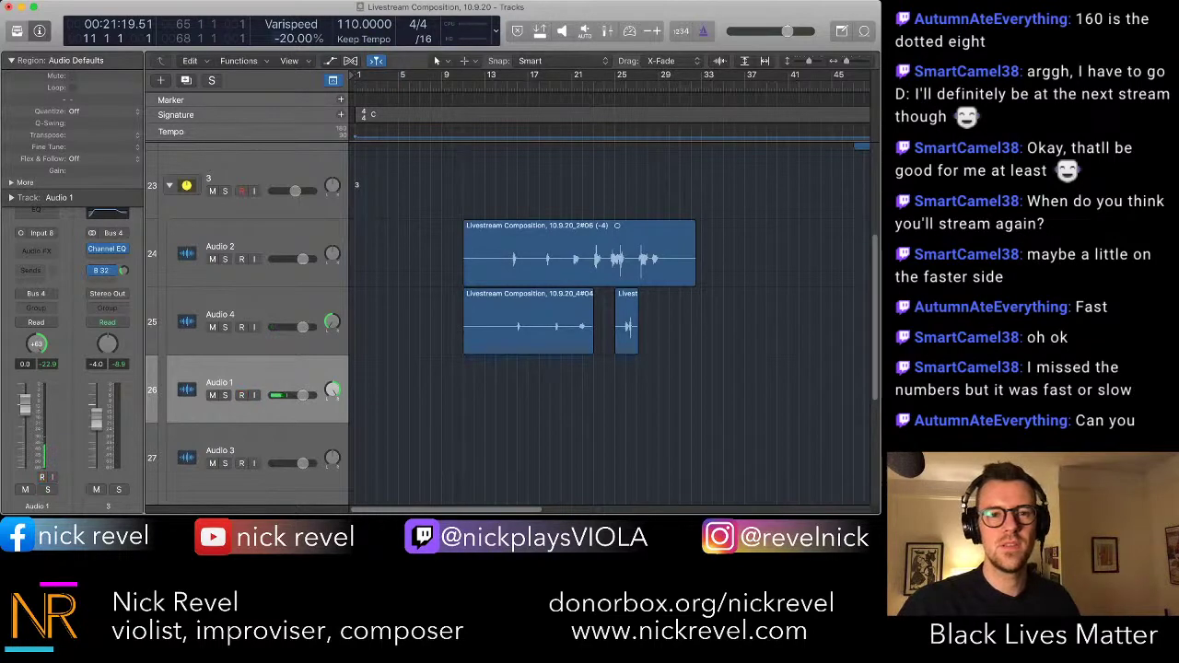
drag(288, 39, 287, 47)
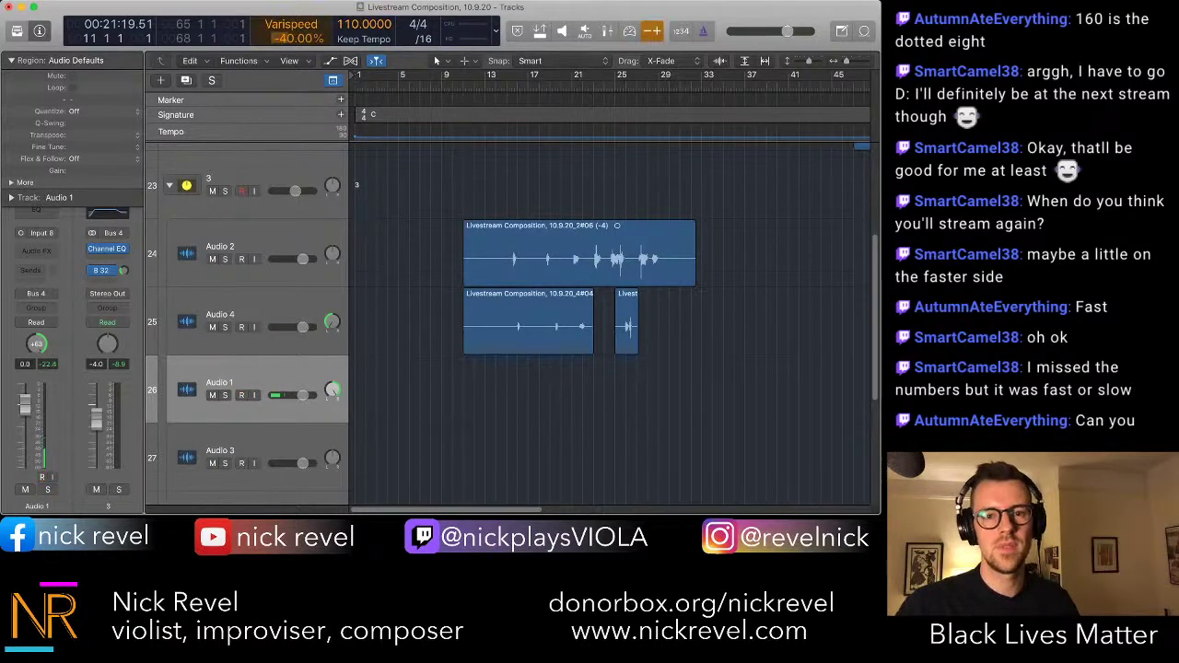
- Record a take on Audio 1 from bar 15 to about bar 30 and turn Varispeed off
key(r)
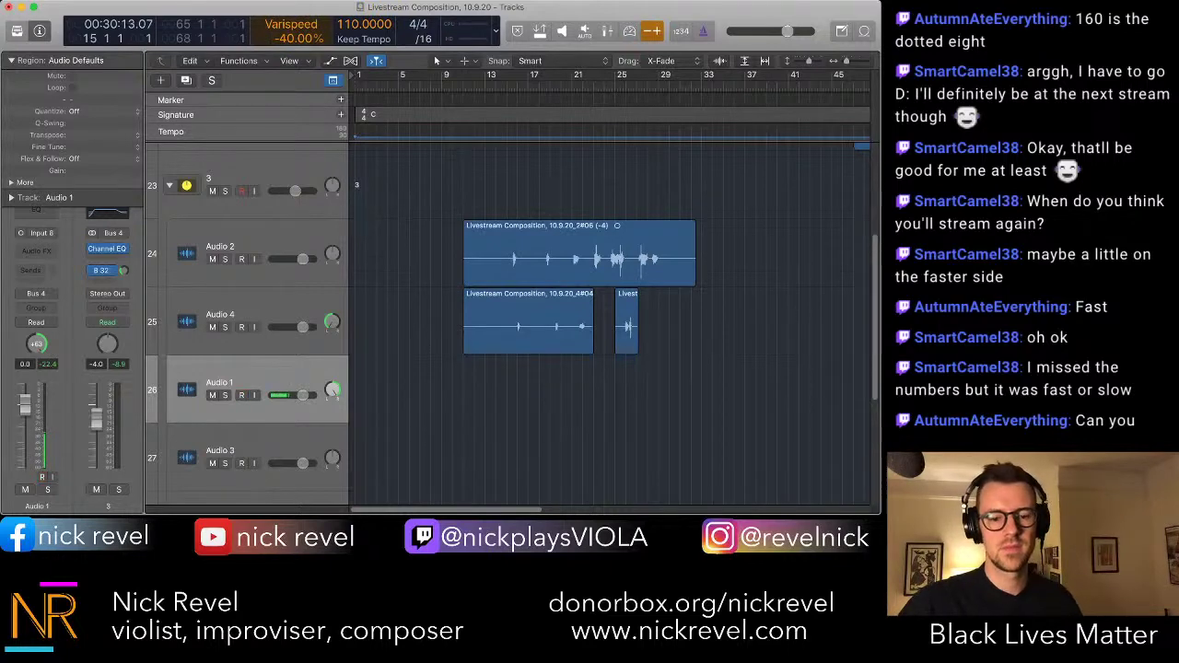
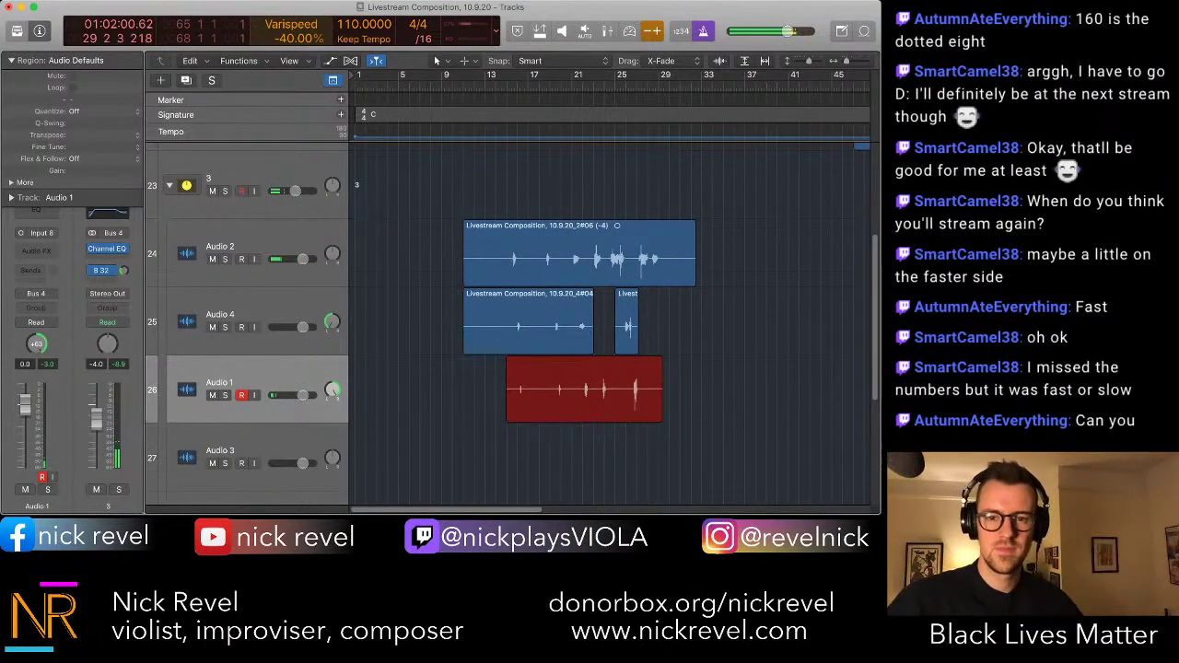
key(space)
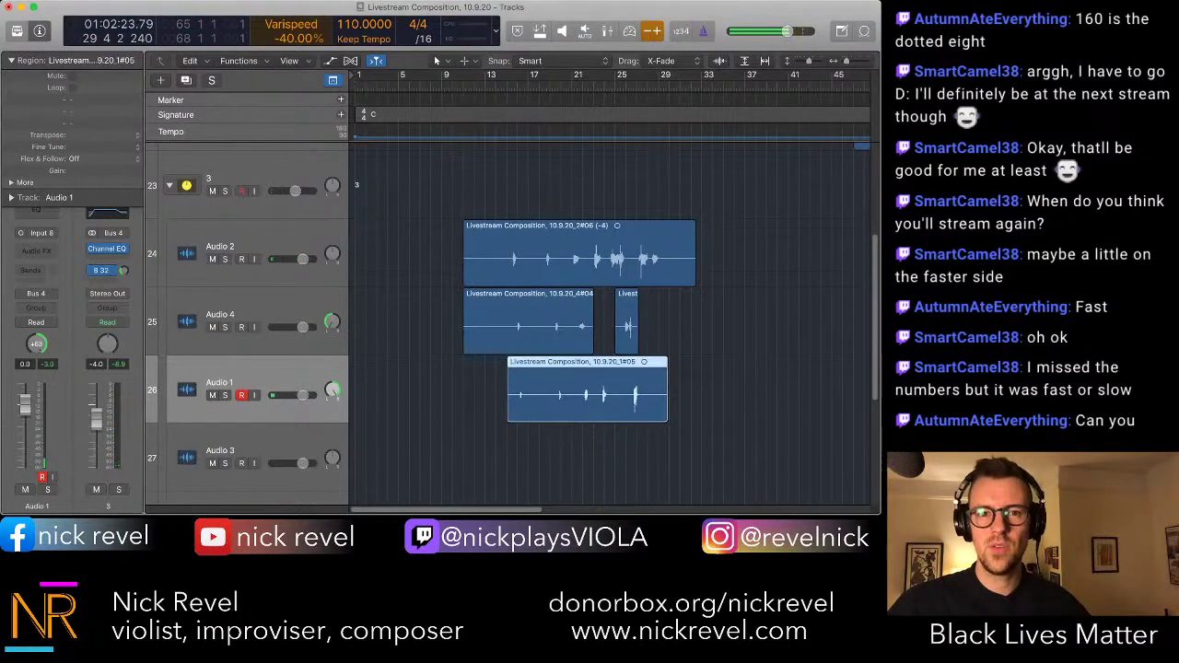
click(652, 31)
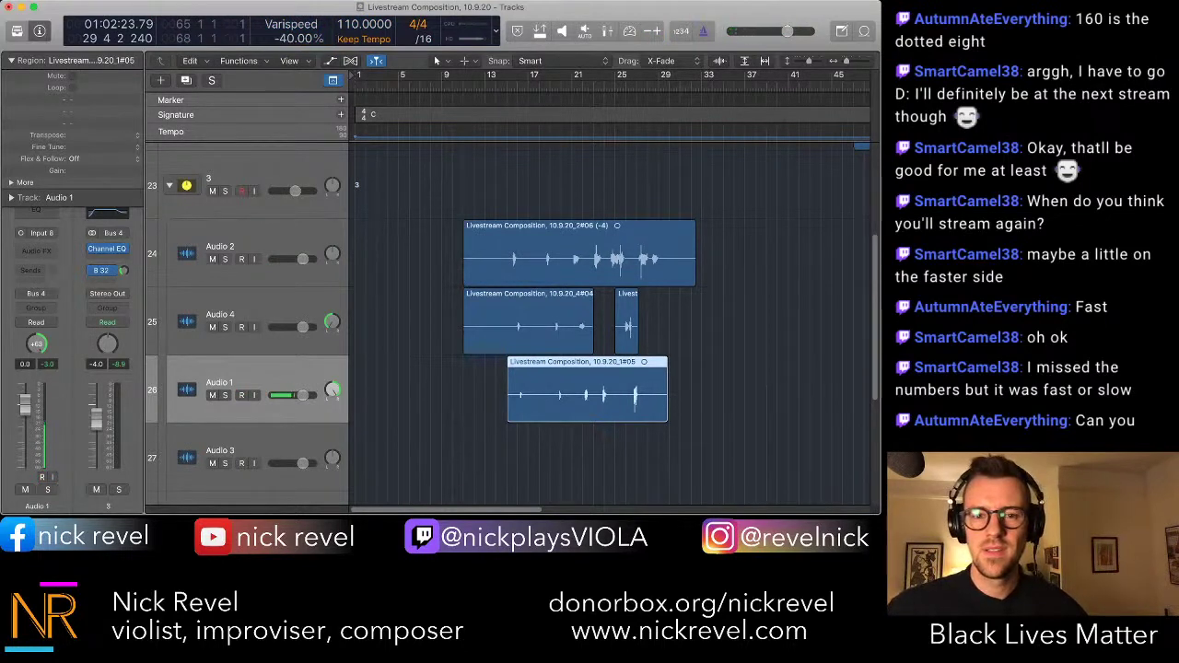
- Trim the starts of the Audio 2 region and the first Audio 4 region to bar 15
drag(452, 322, 463, 322)
click(458, 323)
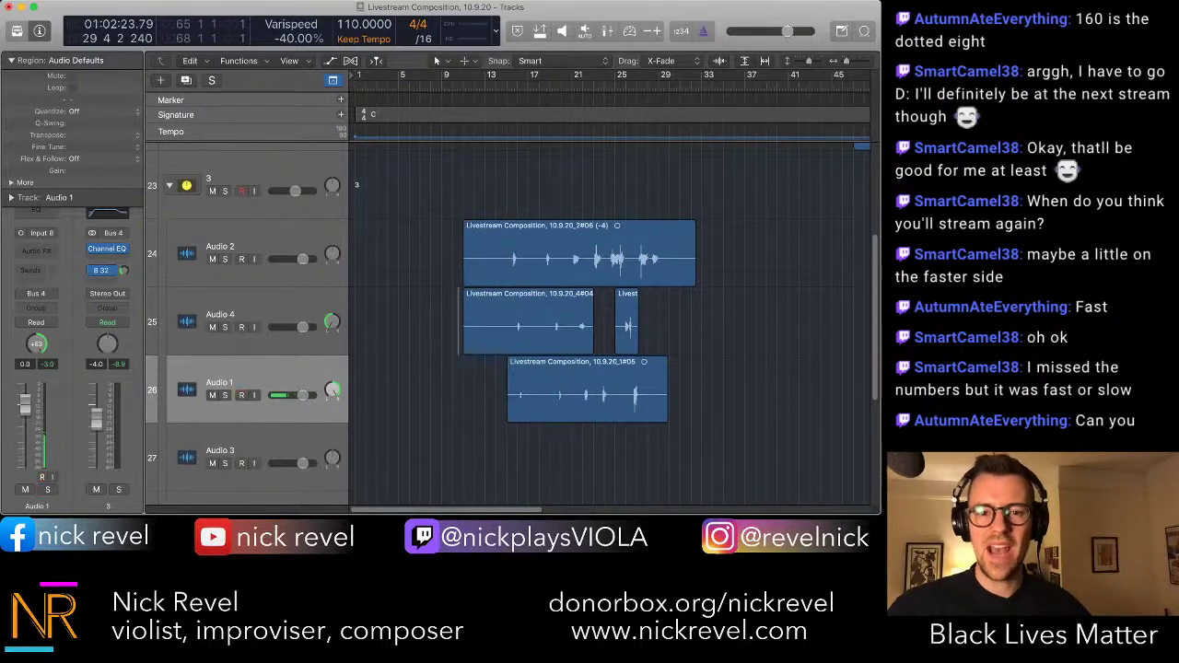
drag(458, 323, 468, 274)
drag(515, 313, 560, 313)
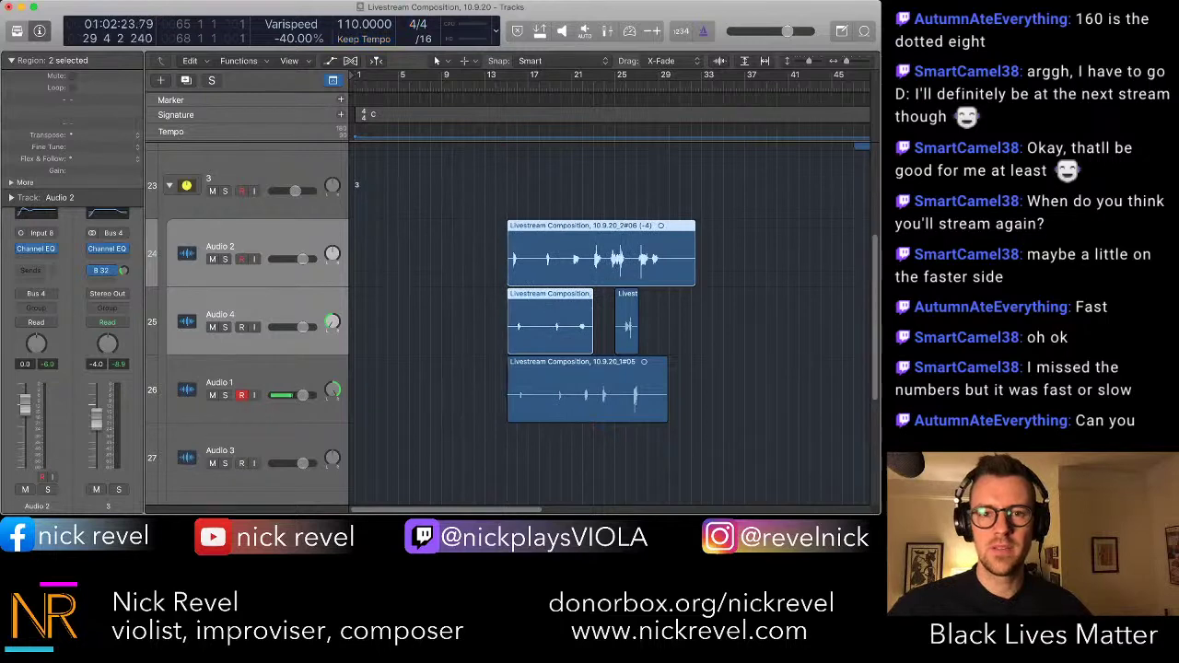
- Play the new stack from bar 15 to hear its Audio 2, Audio 4 and Audio 1 layers together
key(shift+space)
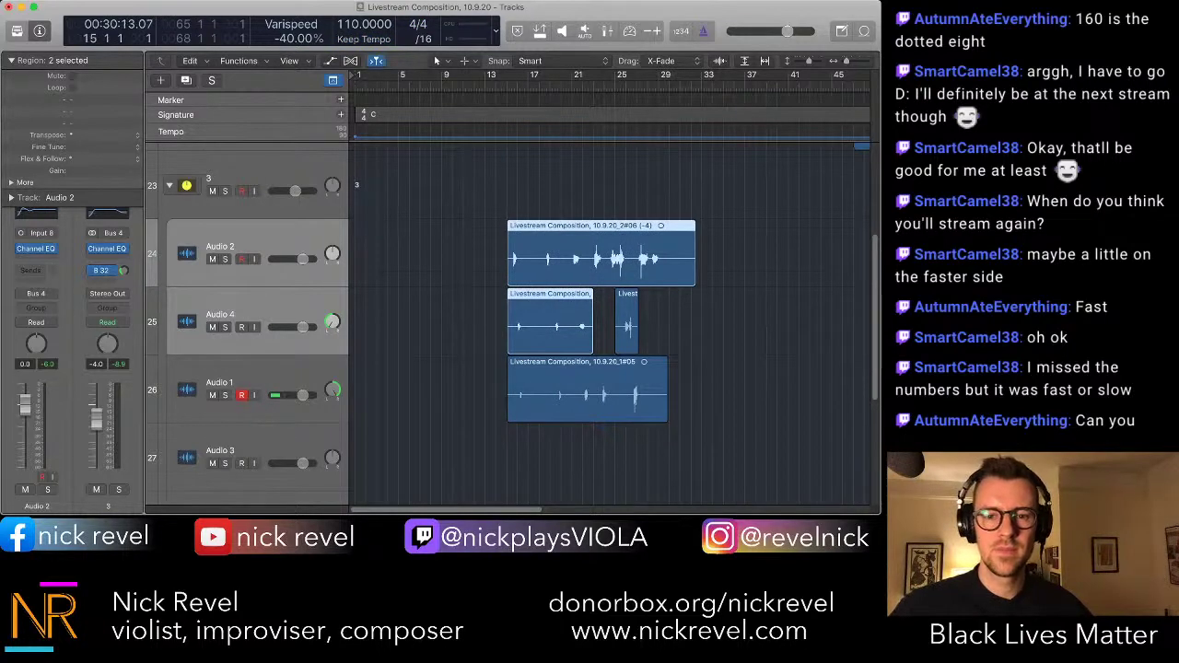
key(space)
click(573, 389)
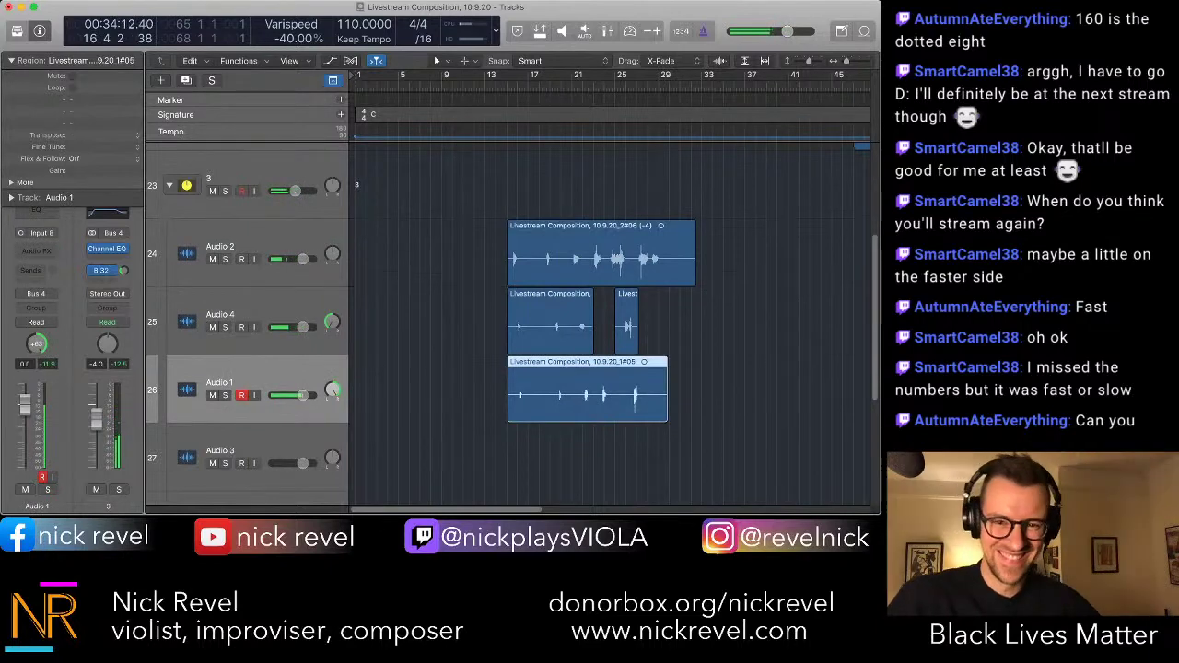
key(alt+shift+d)
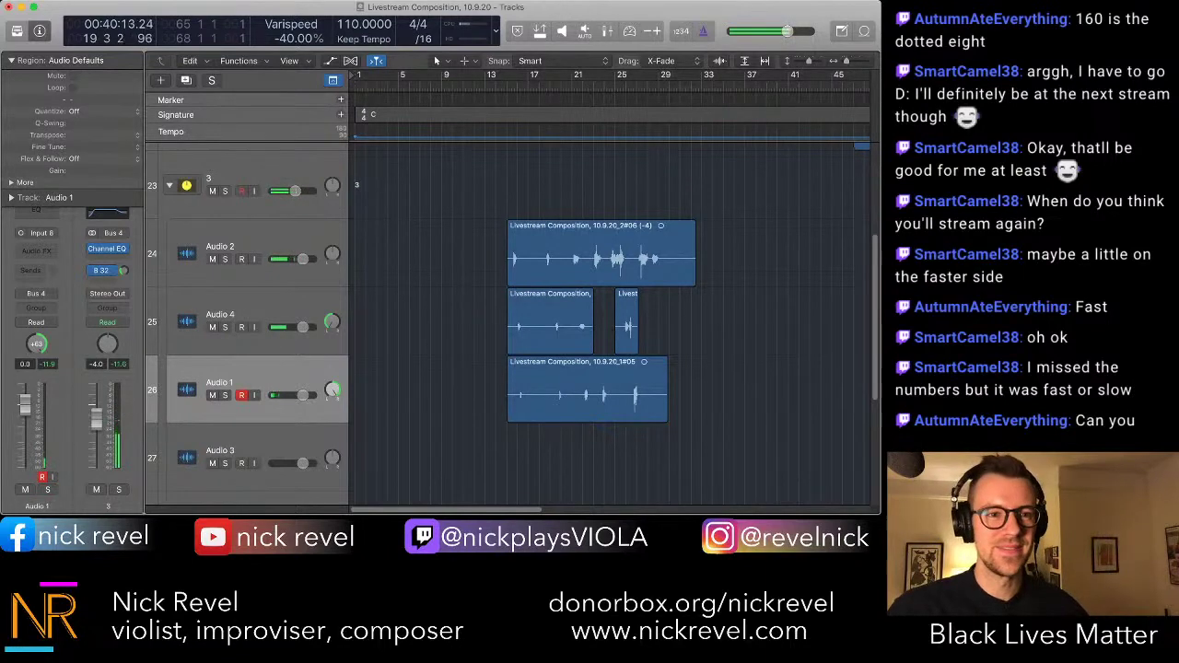
- Set the Transpose of the Audio 2 region in the new stack to -2
click(263, 245)
double_click(76, 135)
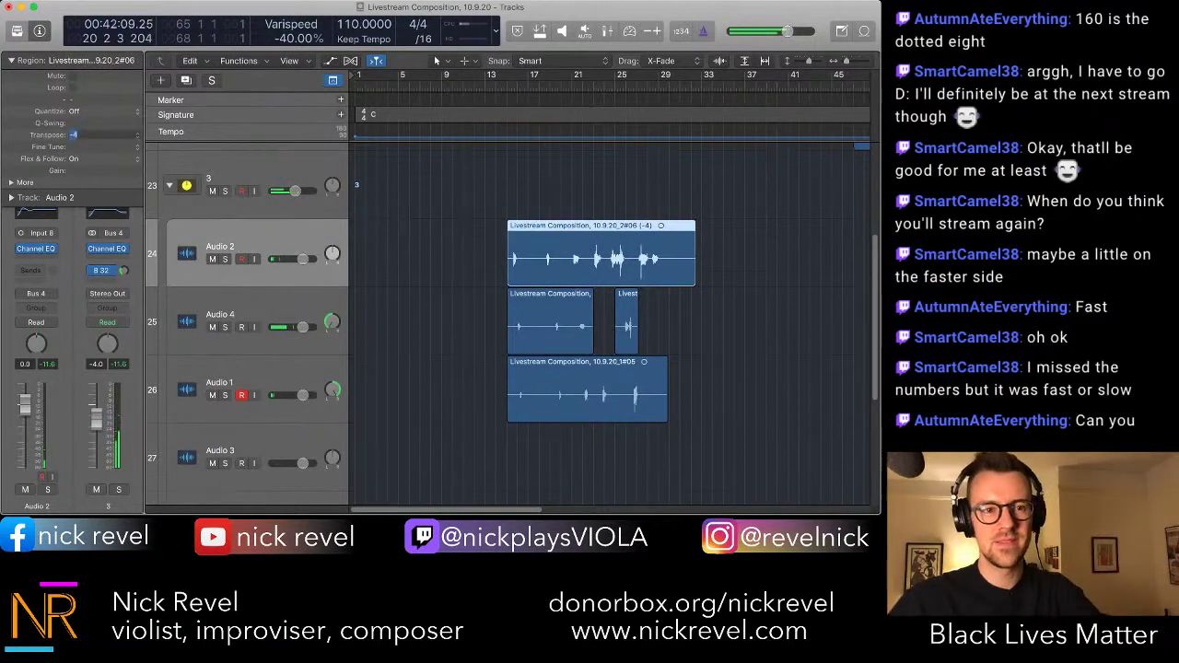
text(-2)
key(Return)
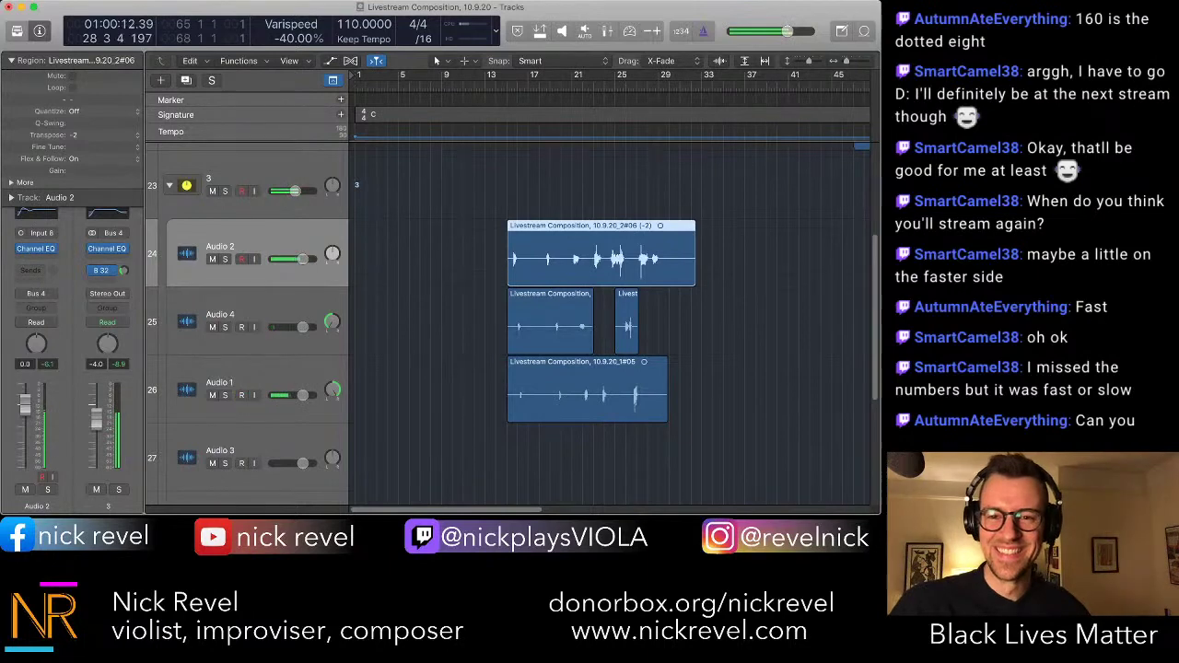
- Listen on to about bar 36 and examine how the new stack's regions line up with sections 2 and 3
scroll(609, 323, right, 3)
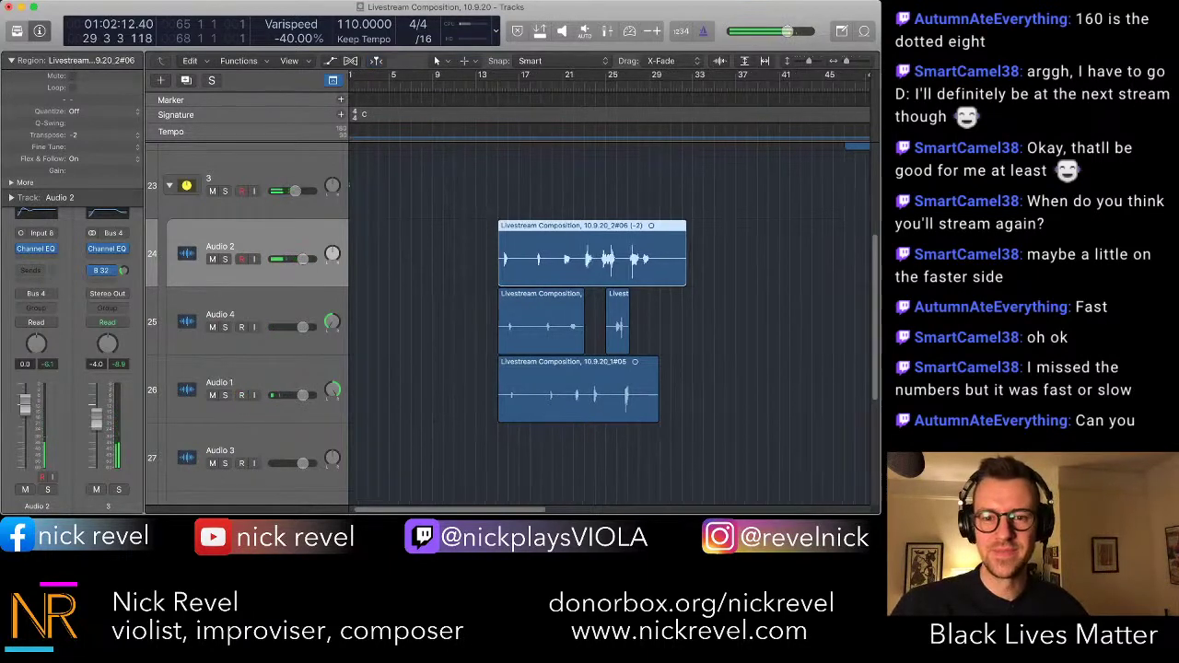
scroll(610, 323, down, 5)
scroll(609, 323, right, 4)
scroll(610, 322, up, 1)
scroll(610, 322, up, 4)
scroll(609, 322, left, 5)
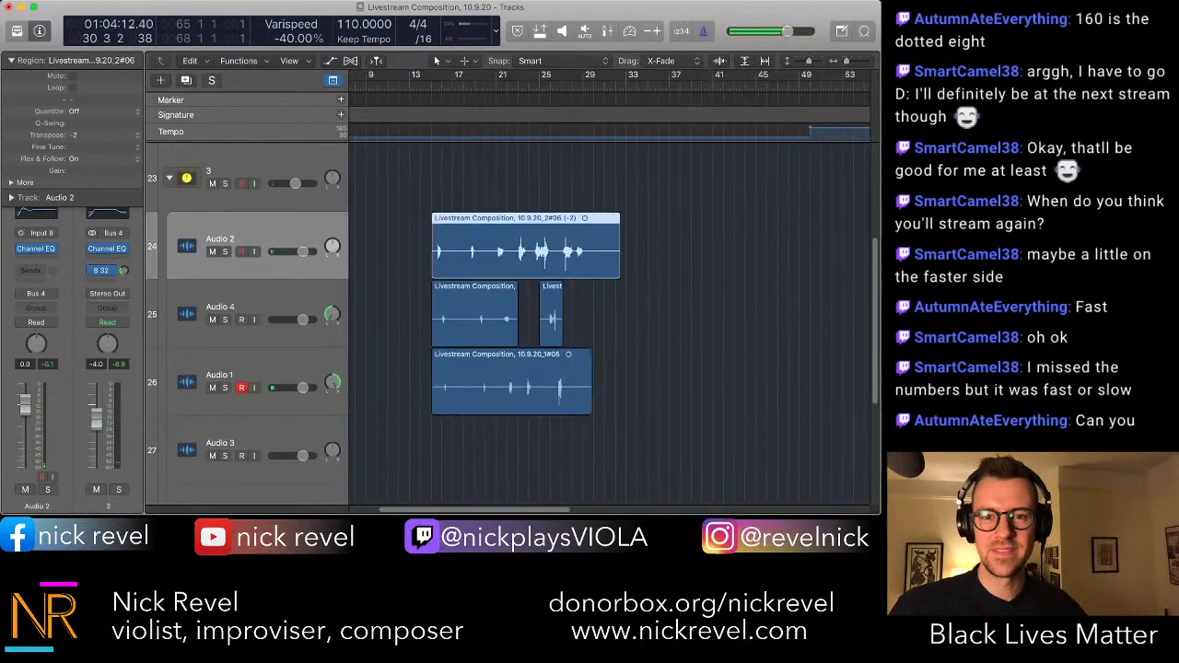
scroll(610, 322, right, 3)
scroll(609, 322, up, 3)
scroll(609, 322, right, 1)
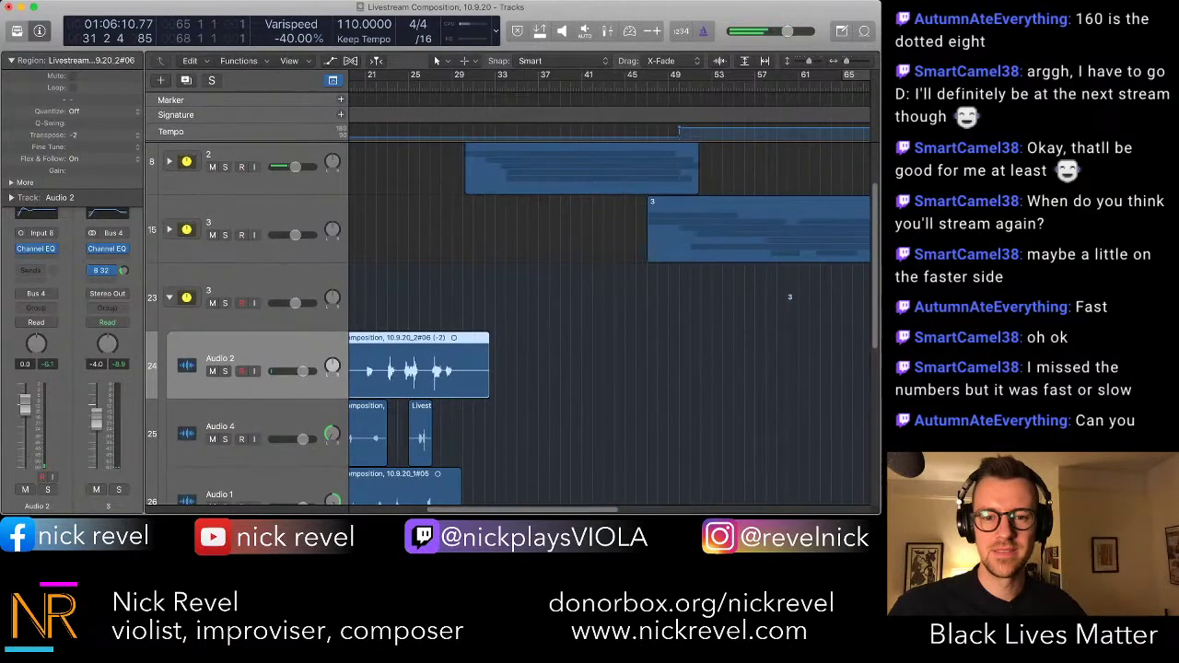
key(super+Left)
key(super+Left)
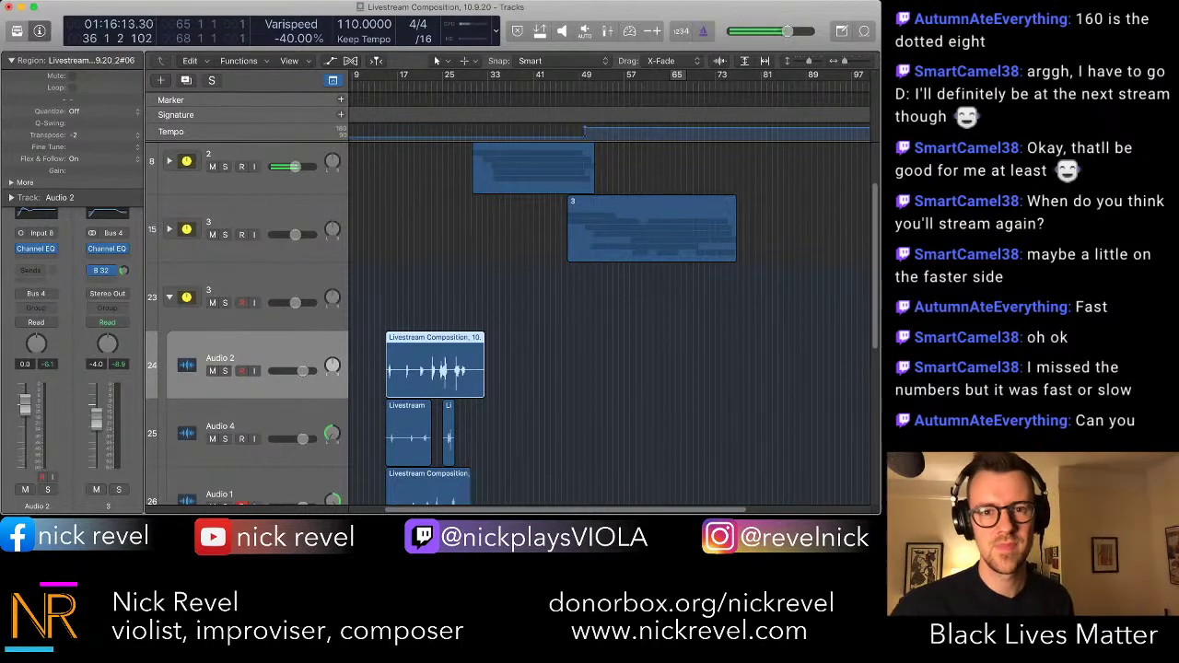
key(space)
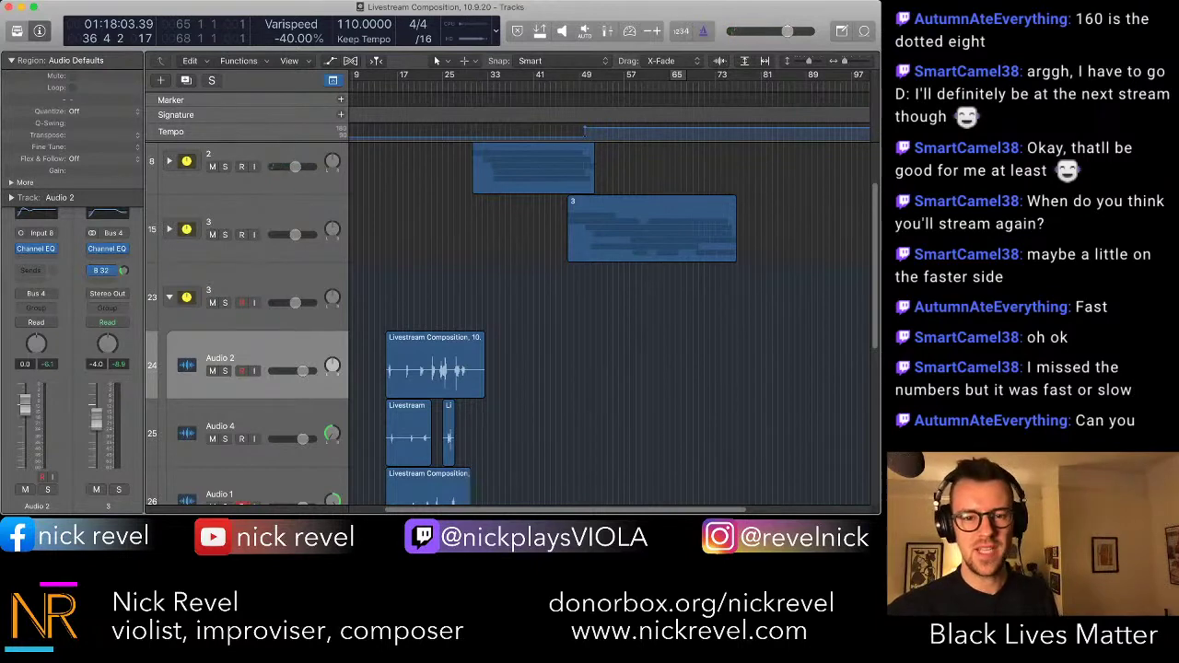
- Trim the end of the Audio 2 region back to bar 30, where section 2 begins
scroll(513, 294, up, 5)
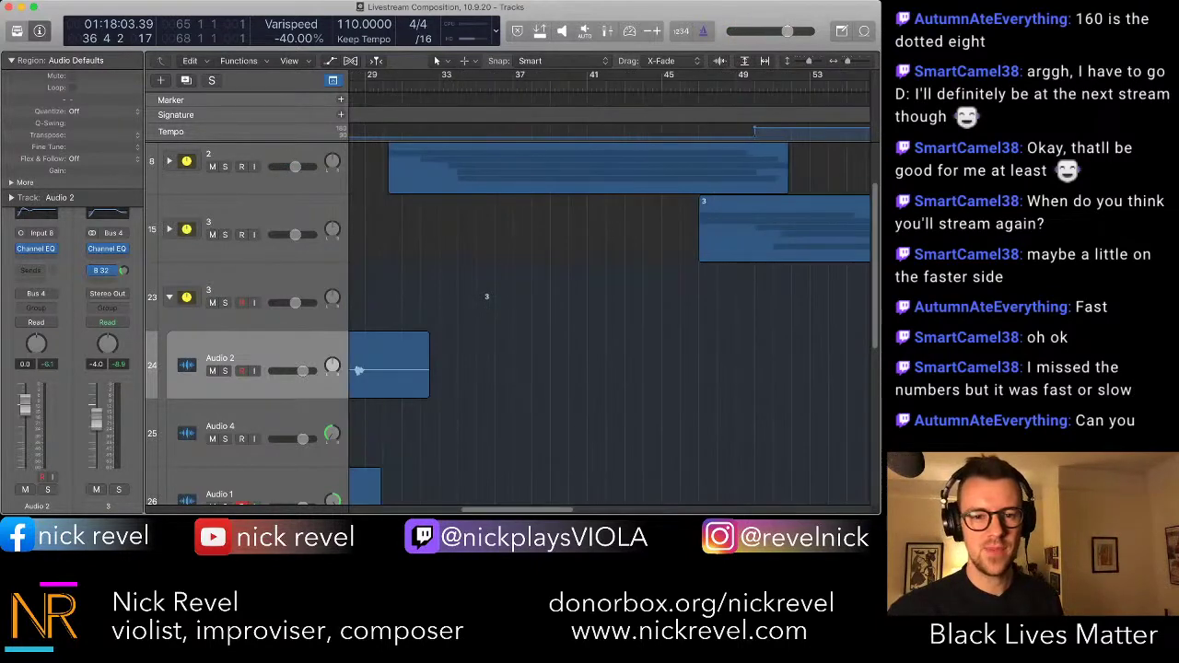
scroll(513, 295, left, 1)
drag(457, 382, 417, 382)
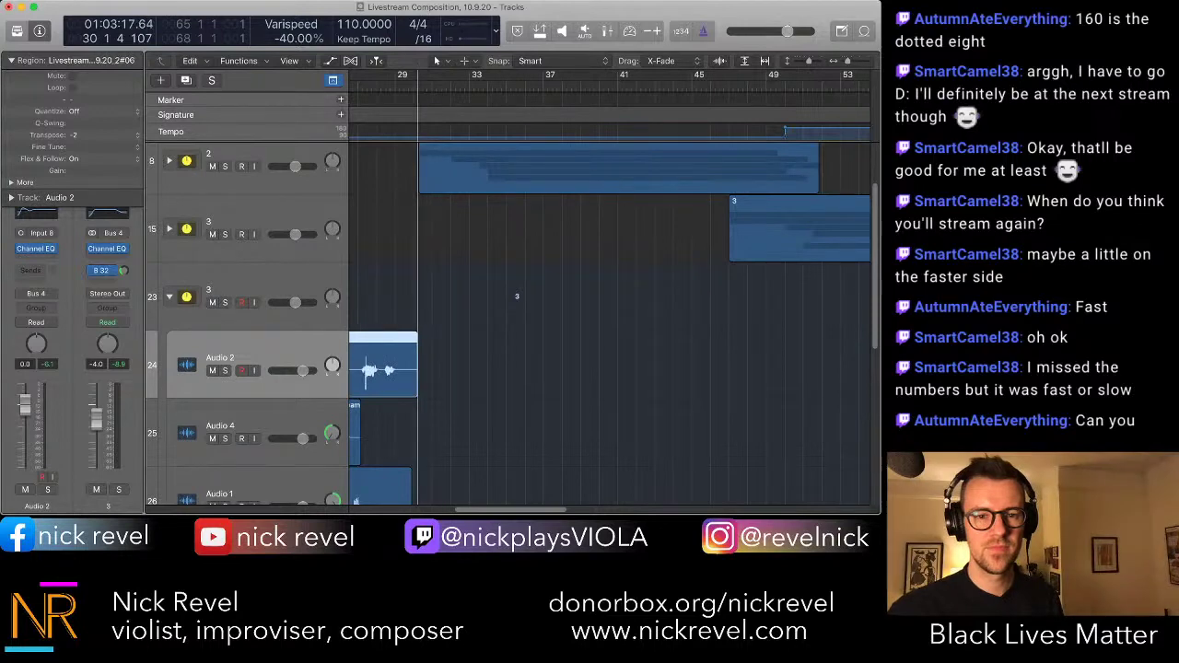
click(544, 373)
- Play the transition from the end of the new stack's regions into section 2
scroll(604, 368, down, 4)
key(space)
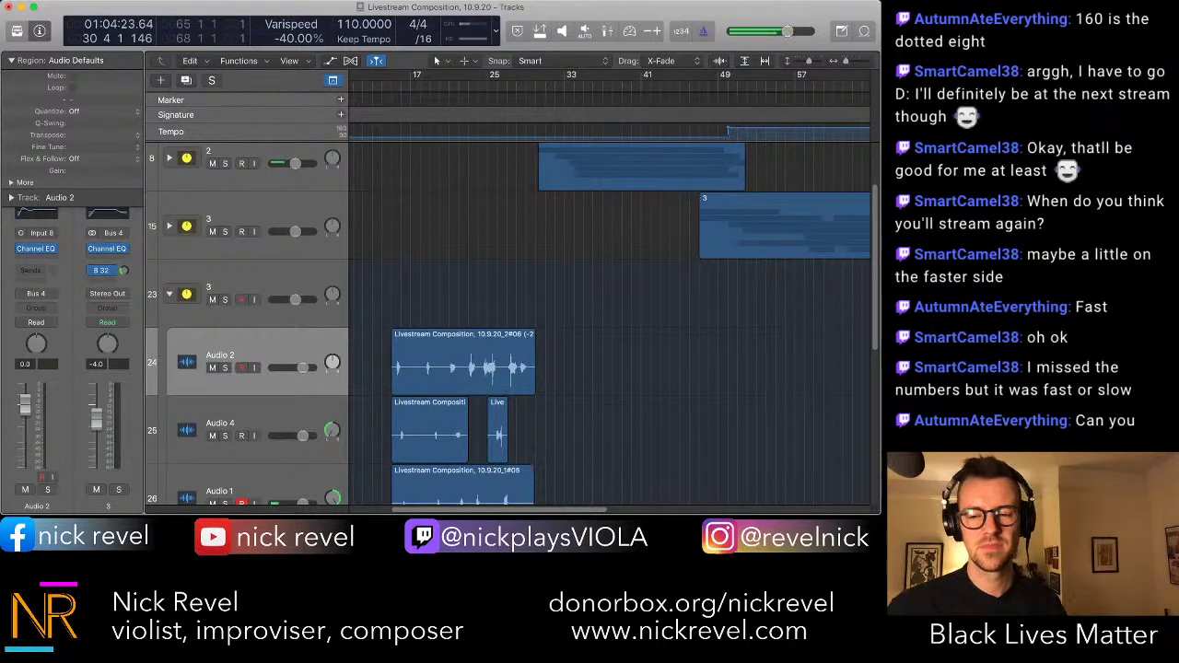
scroll(604, 368, up, 1)
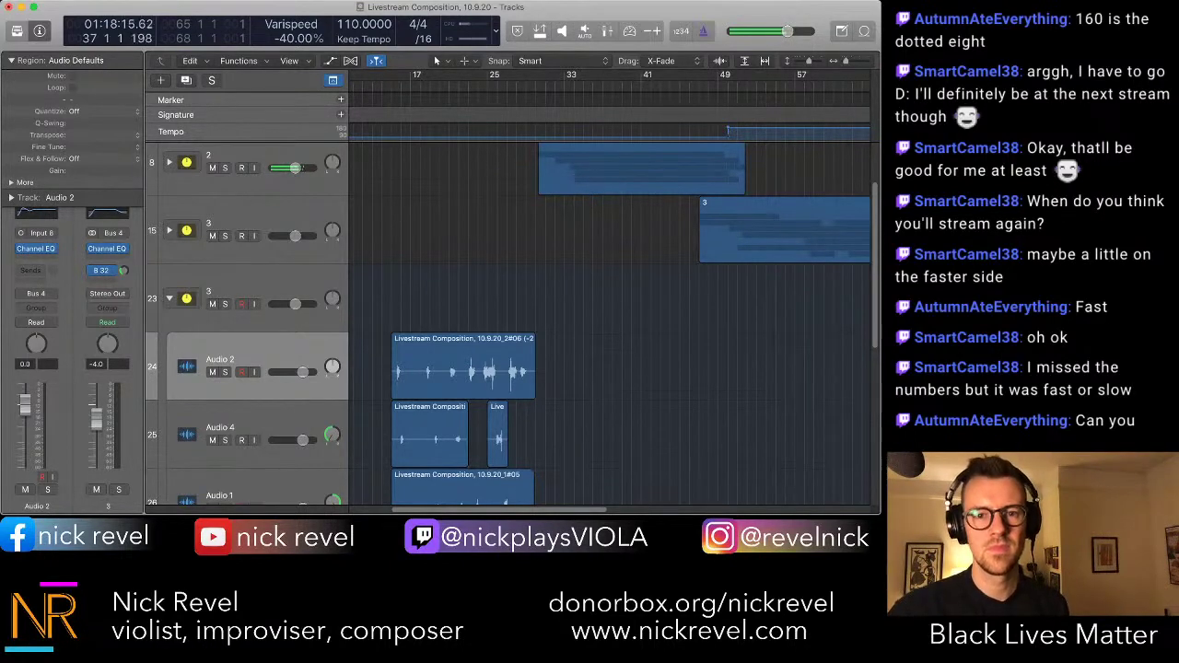
scroll(516, 322, down, 3)
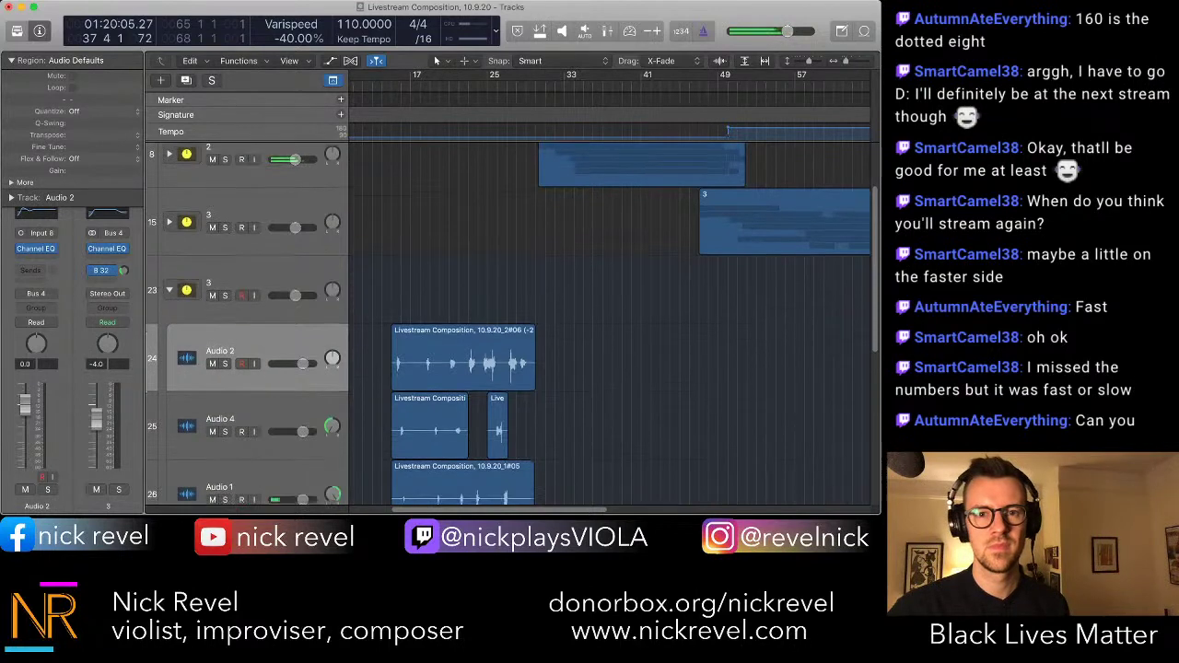
key(space)
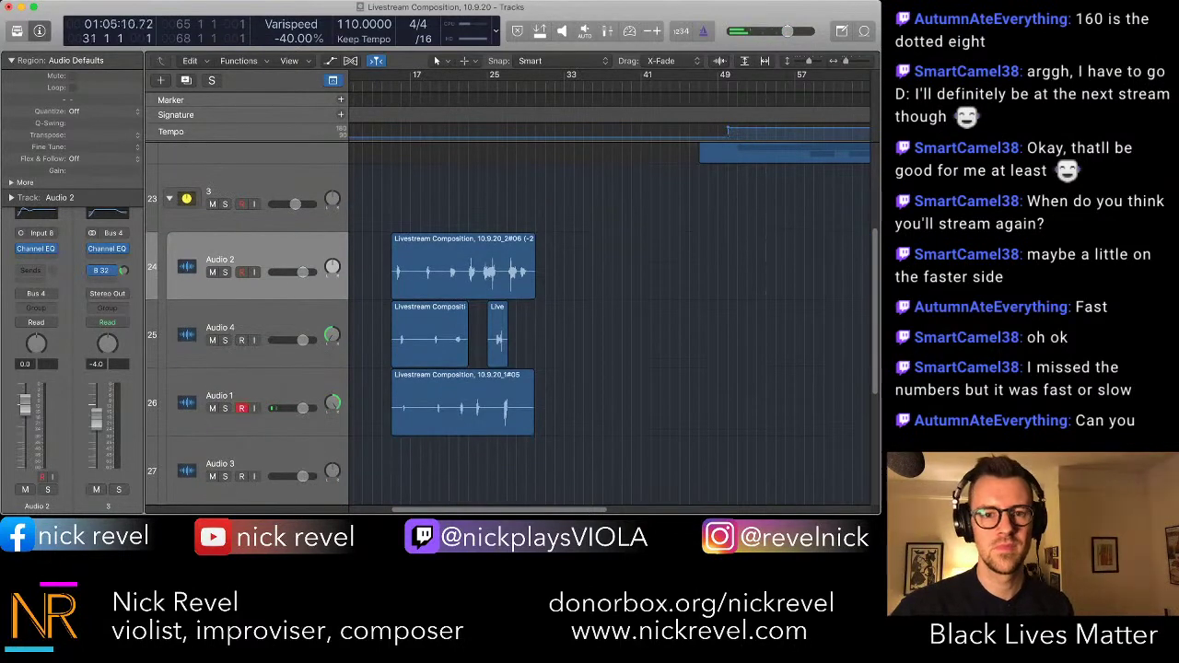
key(space)
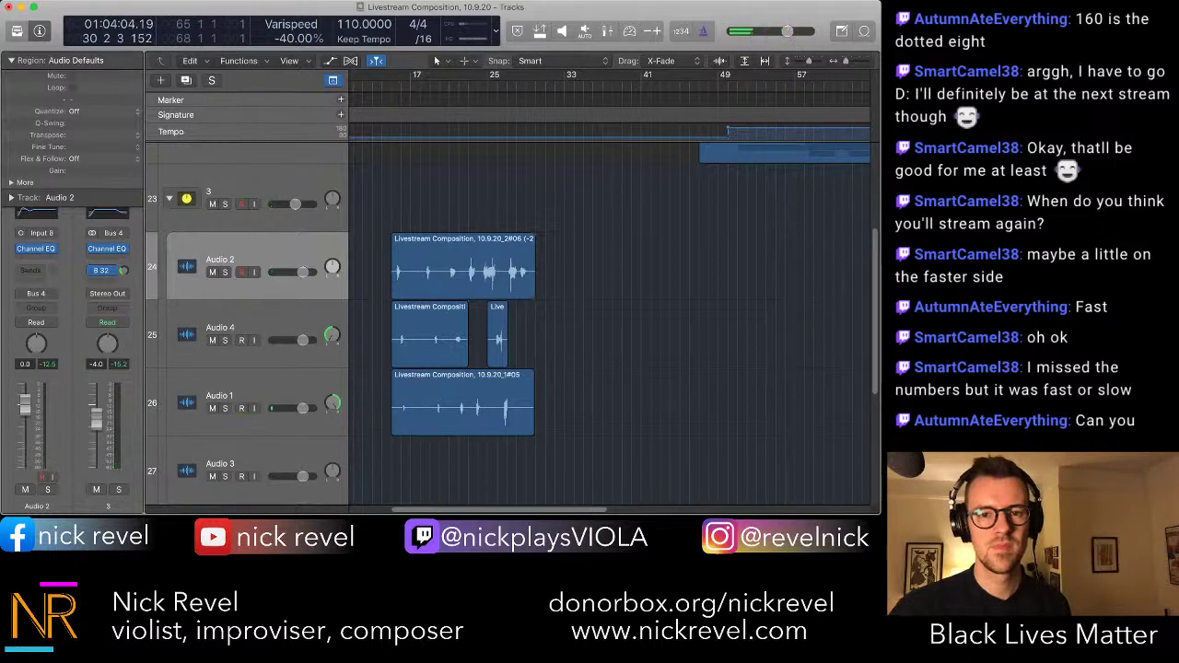
- Move the playhead to bar 30, turn on Varispeed and set it to +20%
scroll(607, 313, up, 3)
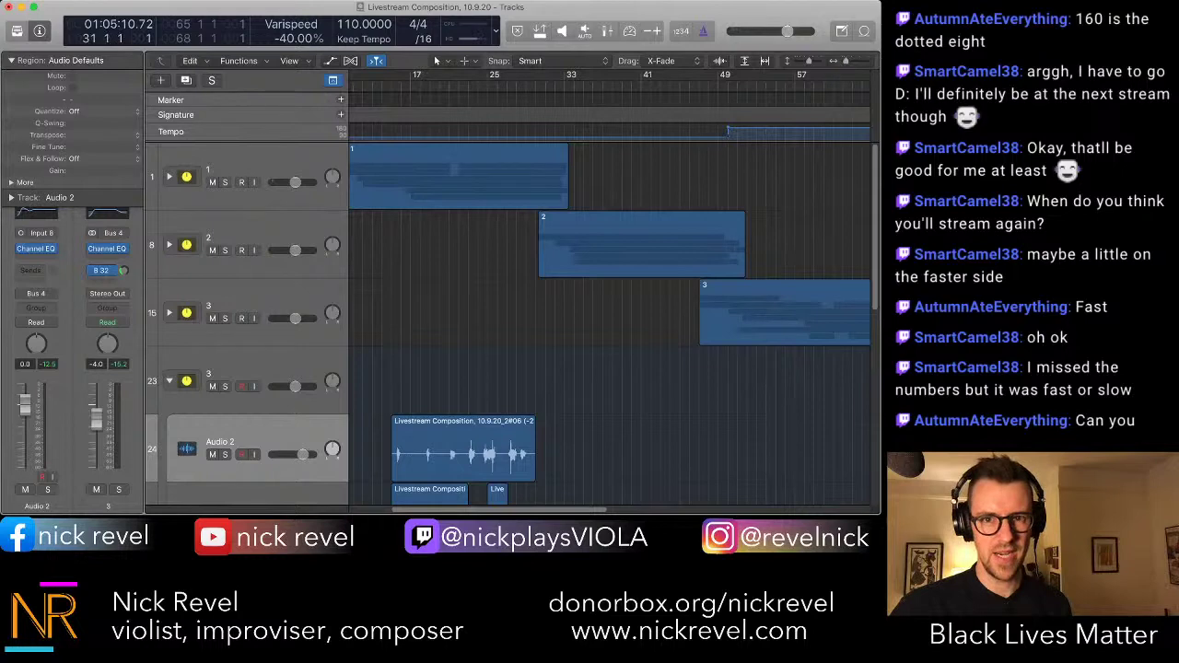
key(comma)
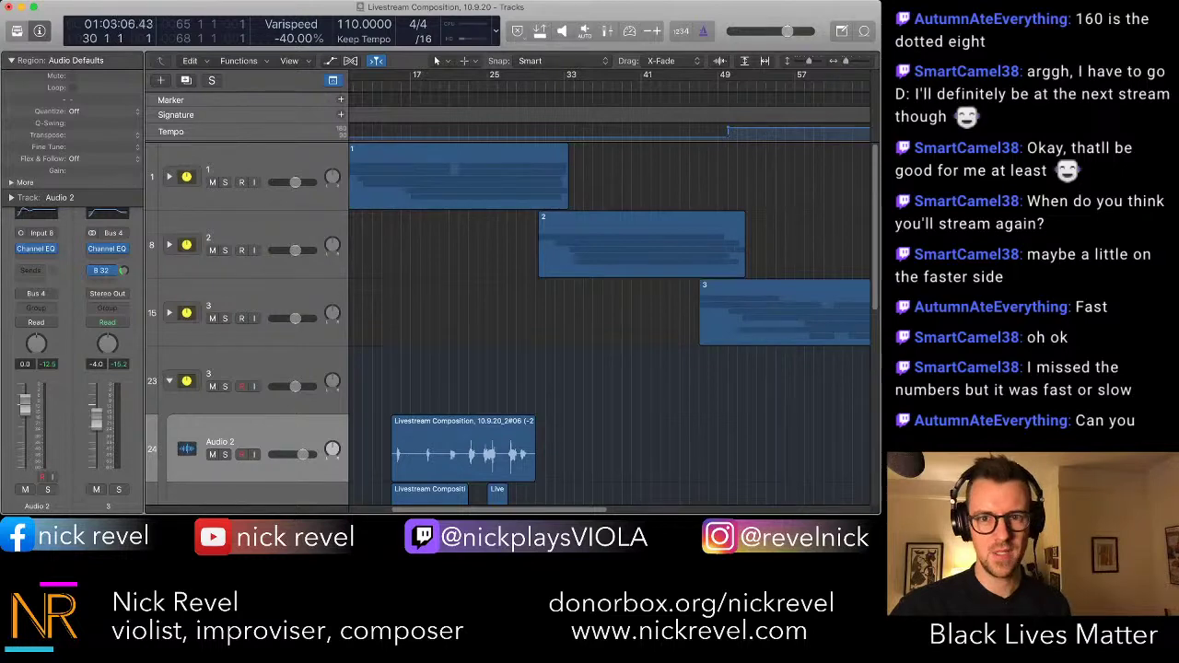
click(652, 32)
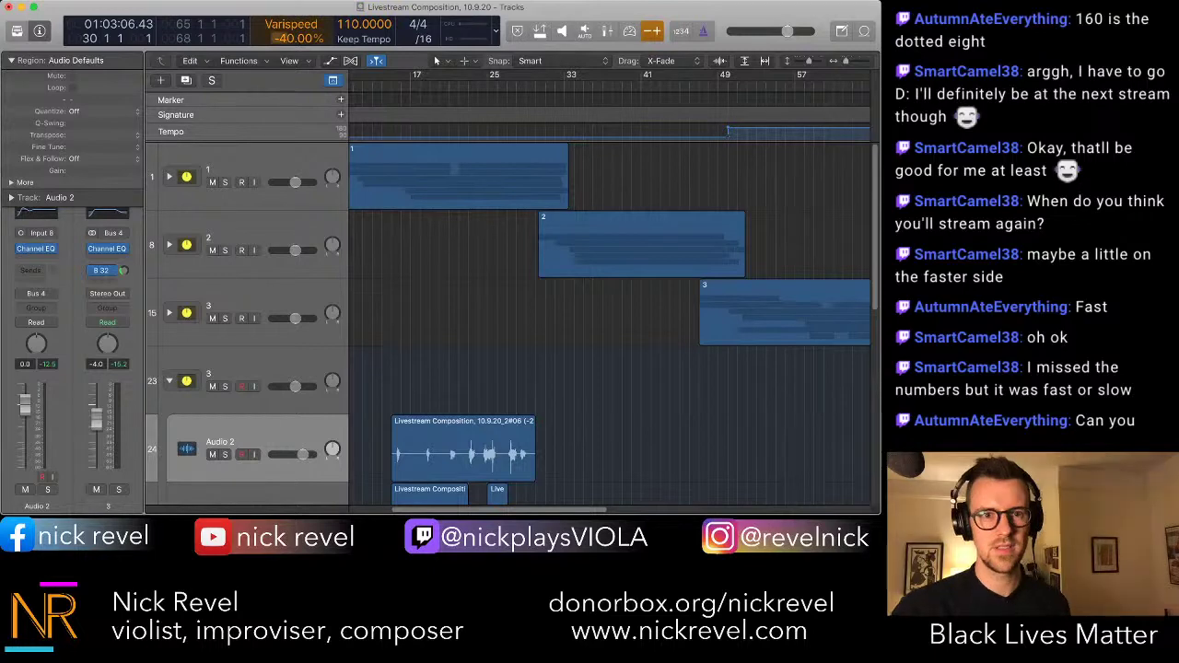
mouse_move(285, 39)
mouse_down()
mouse_move(285, 18)
mouse_move(288, 50)
mouse_up()
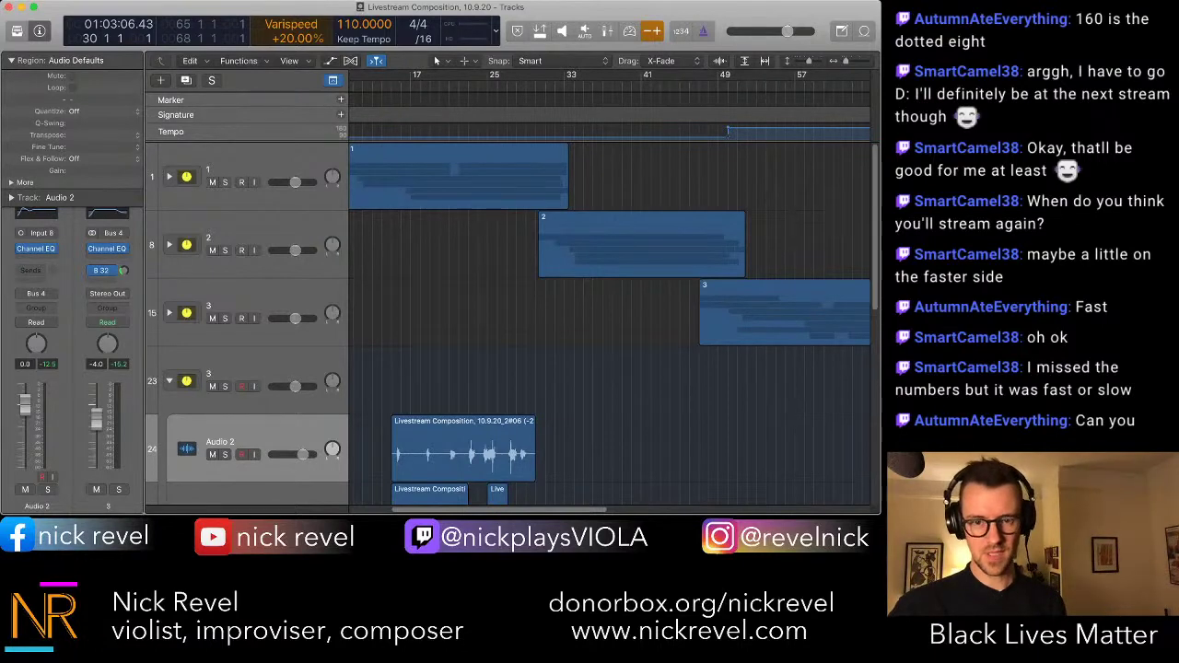
- Play the lead-in around bar 30, trim the Audio 2 region's end to about bar 29 and record-enable Audio 2
key(super+Right)
key(super+Right)
key(super+Right)
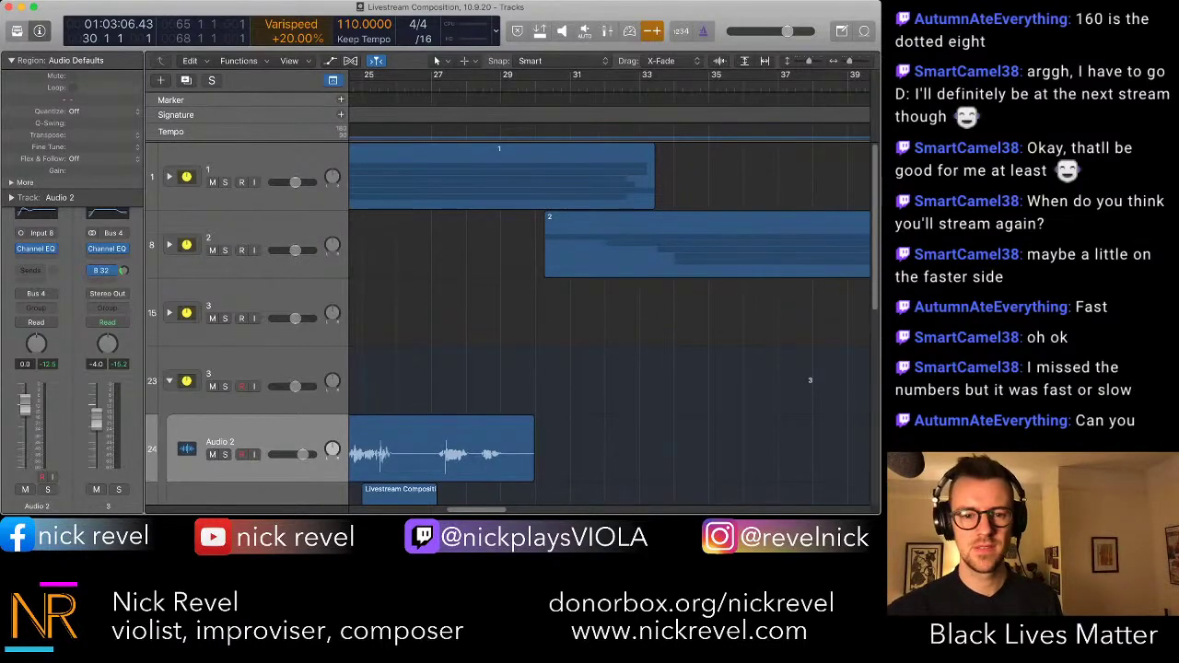
key(space)
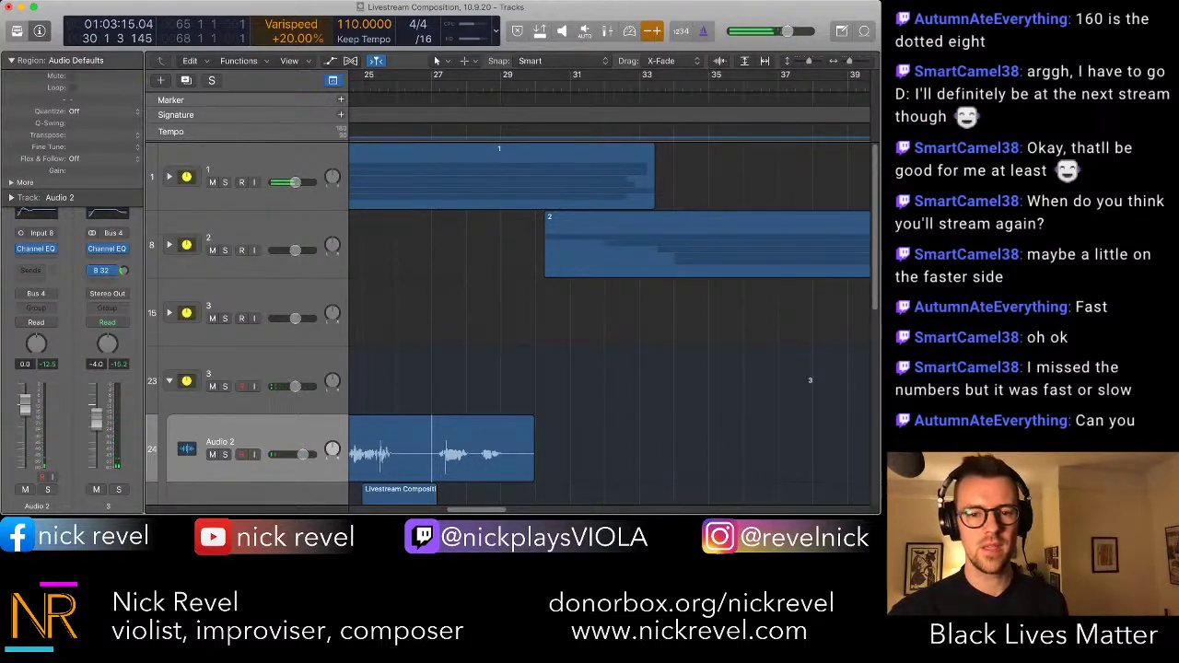
key(space)
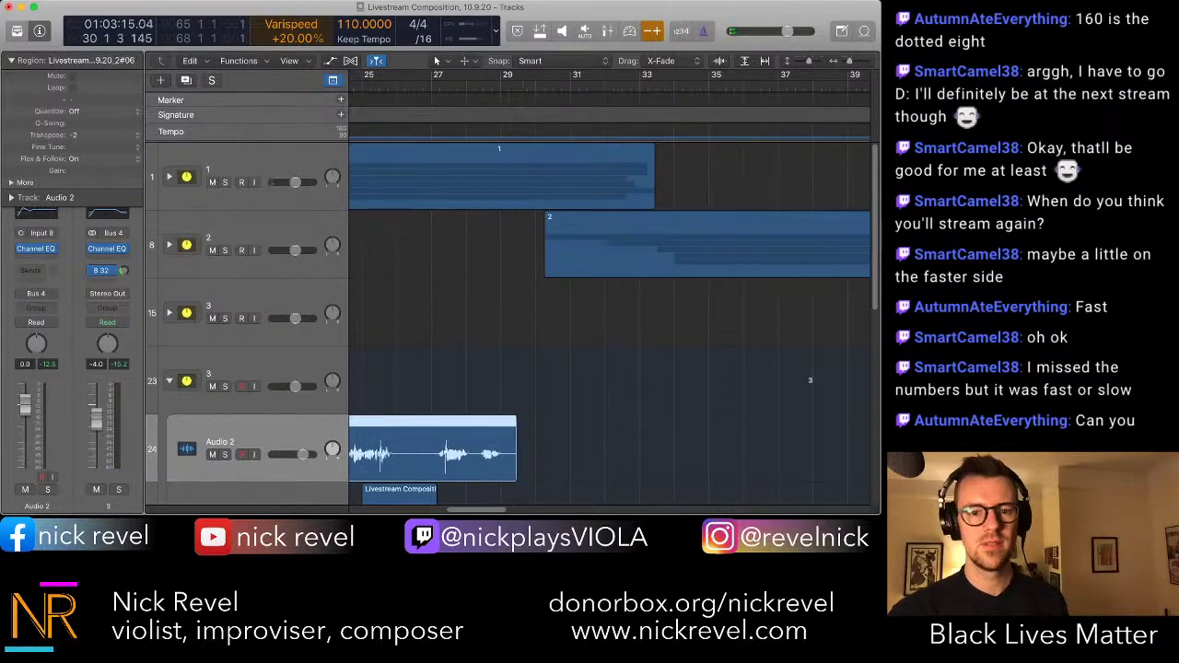
click(515, 469)
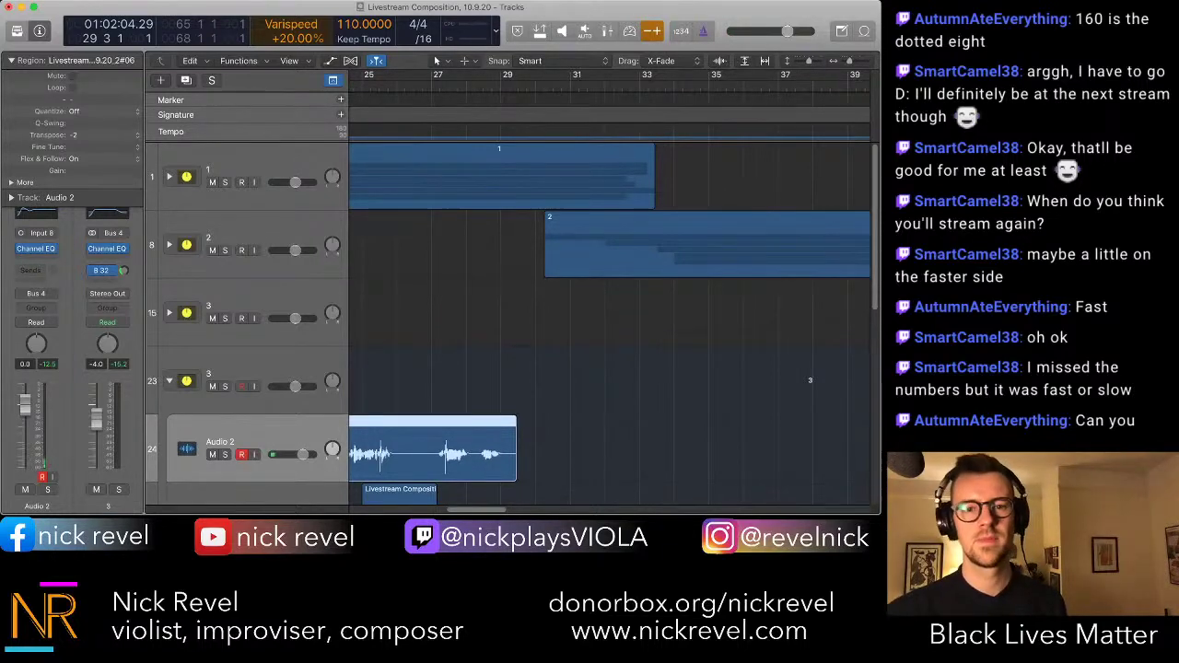
- Record a take on Audio 2 from about bar 29 to bar 43 at +20% Varispeed
key(r)
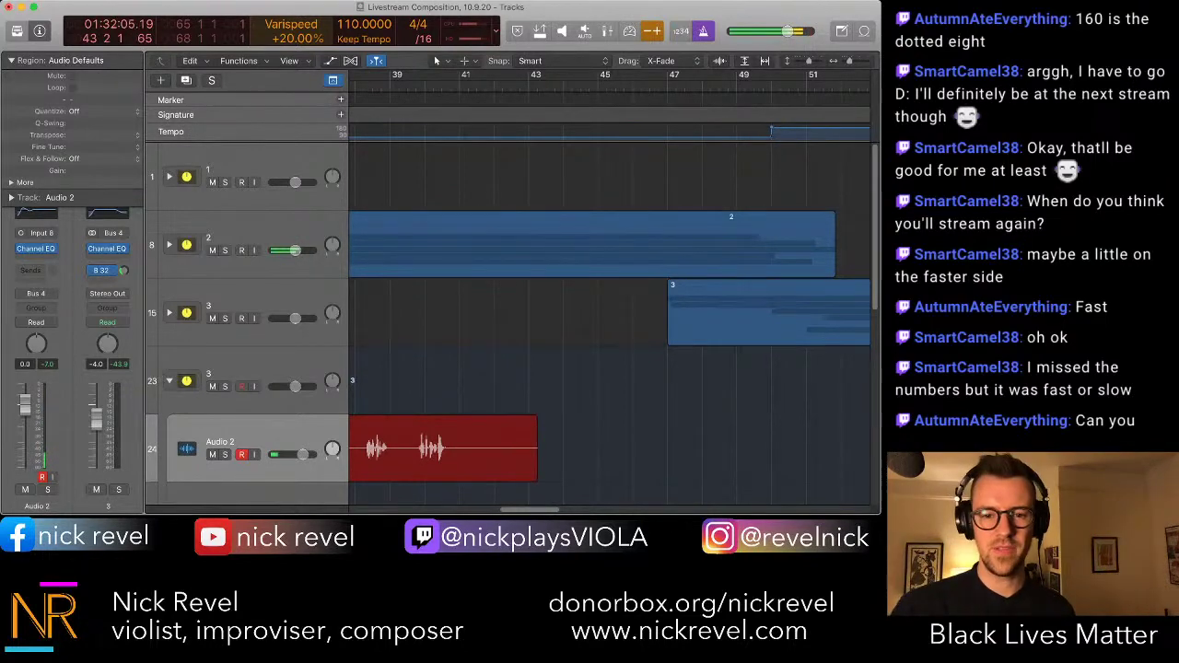
key(space)
scroll(608, 323, left, 10)
scroll(607, 322, down, 1)
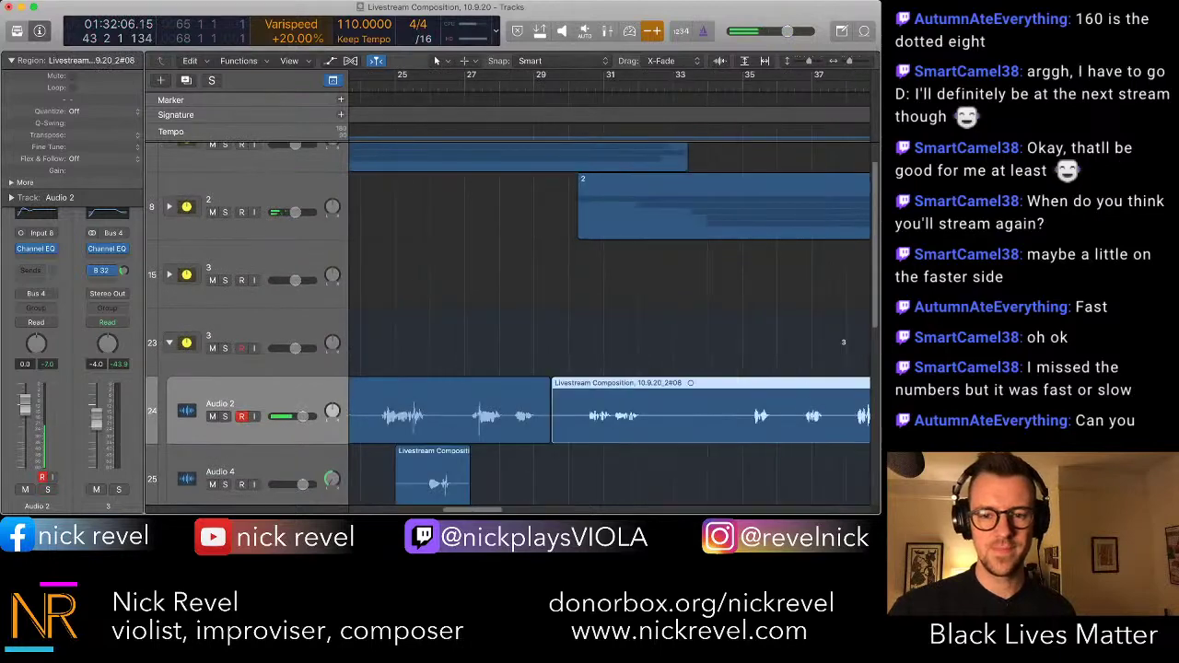
- Record-enable Audio 4 in place of Audio 2 and turn Varispeed off
click(608, 309)
scroll(607, 322, down, 2)
scroll(607, 322, right, 1)
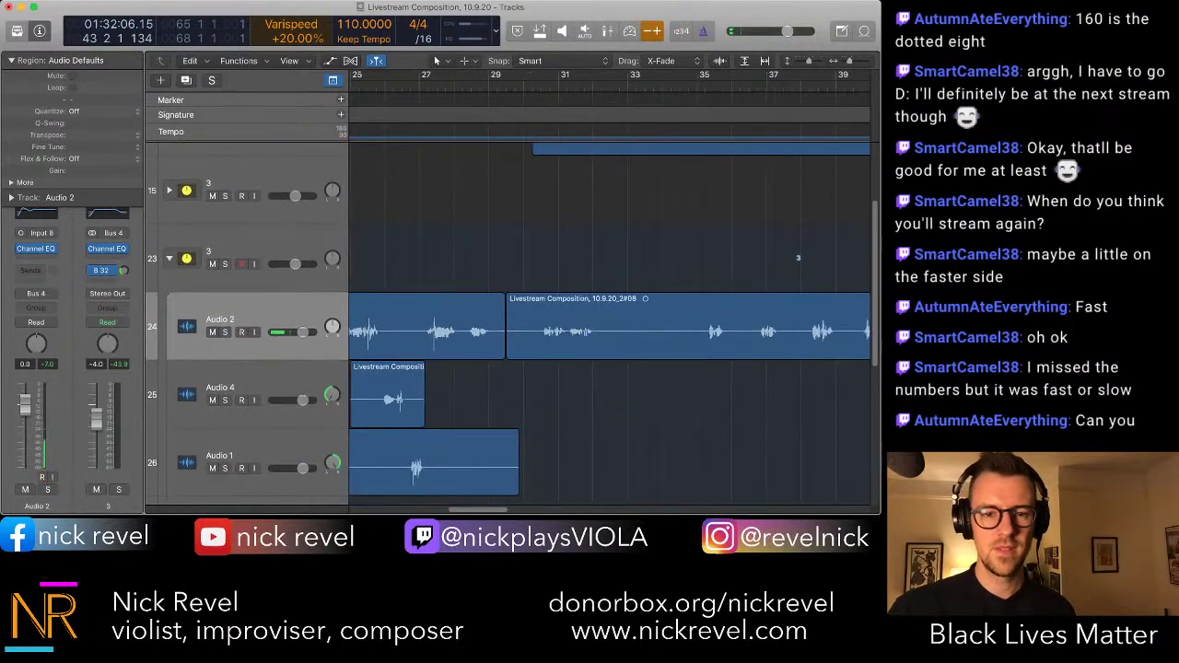
click(241, 401)
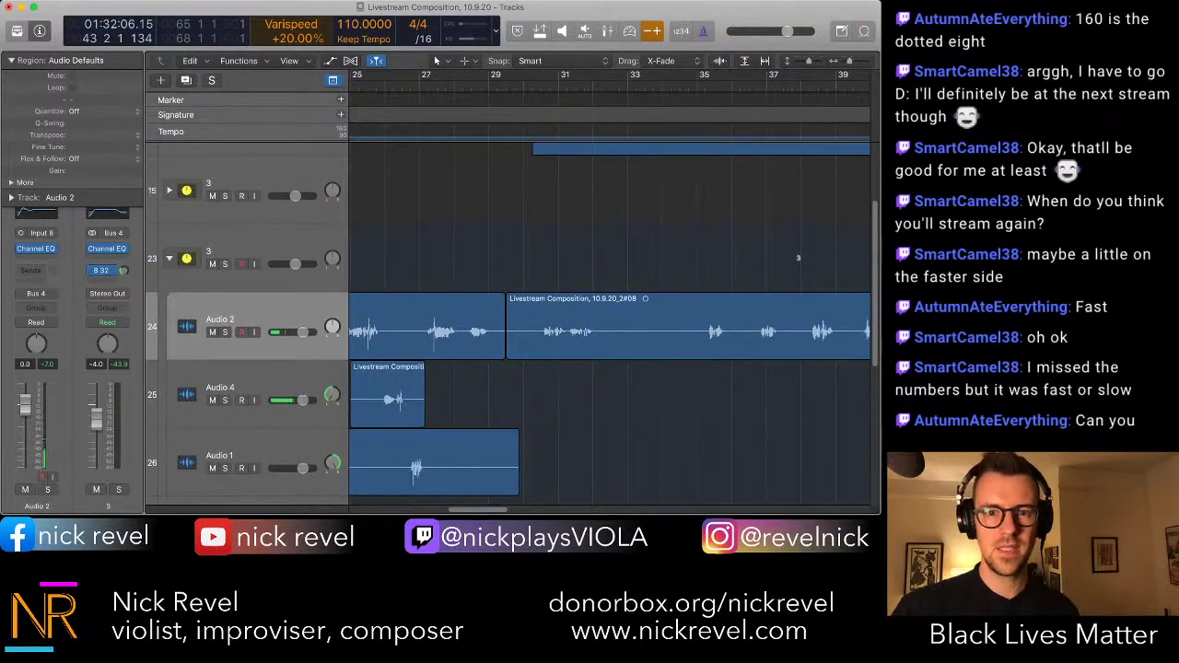
click(652, 31)
- Set the Transpose of the newly recorded Audio 2 region to -2
click(645, 322)
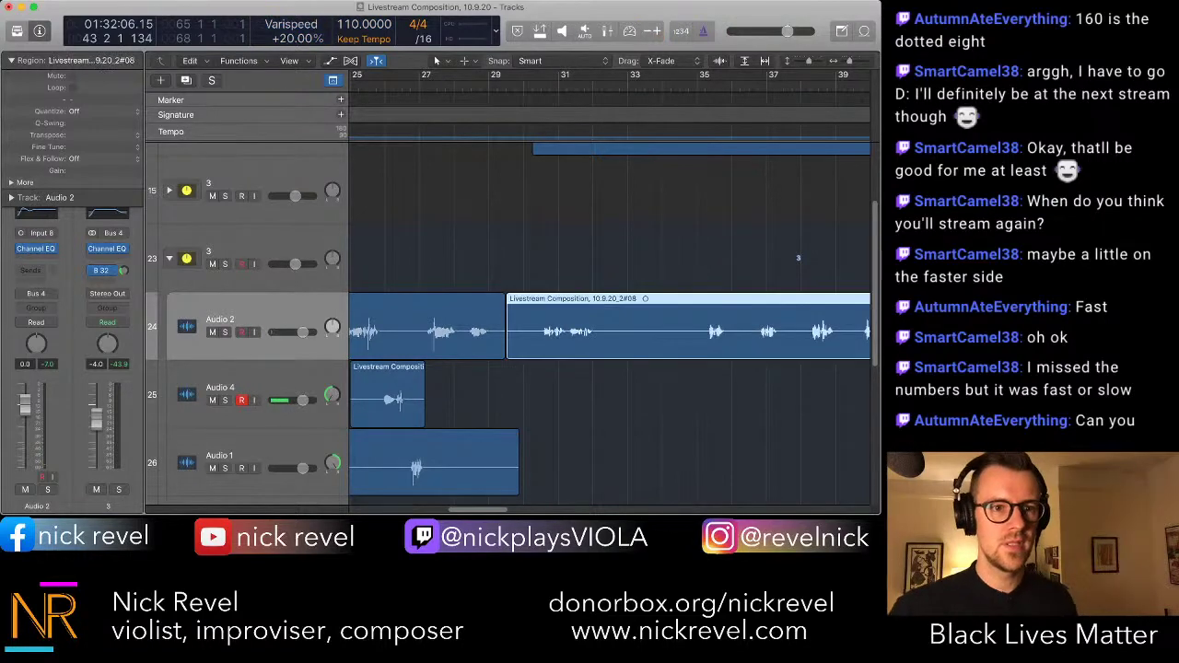
double_click(103, 135)
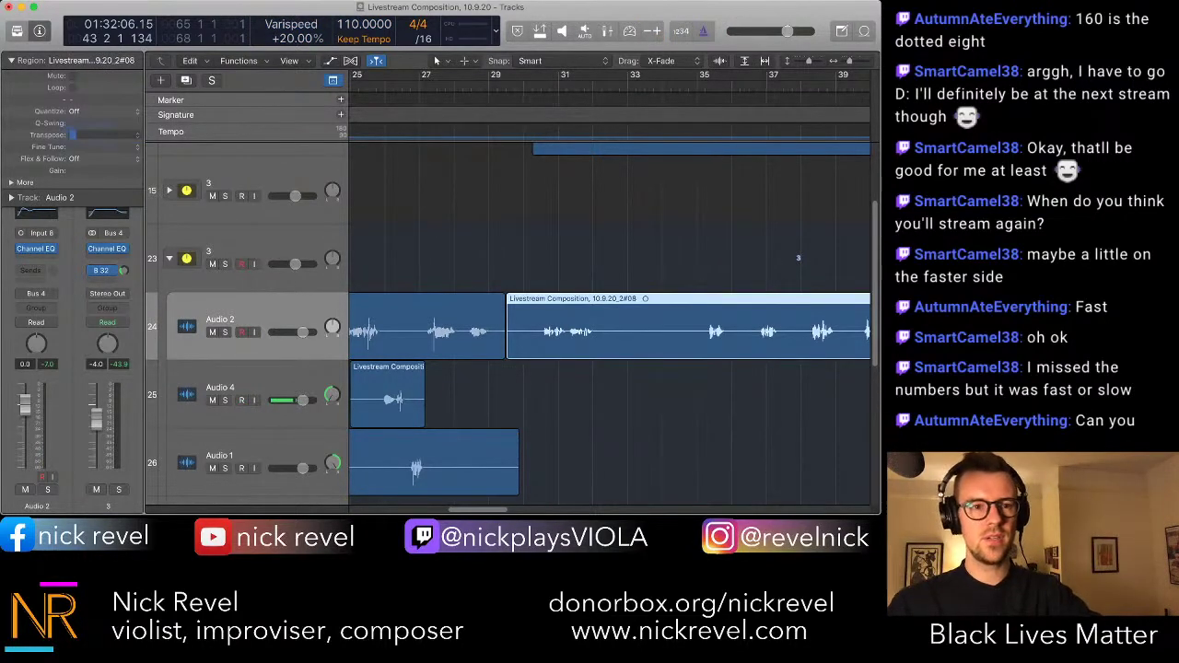
text(-2)
key(Return)
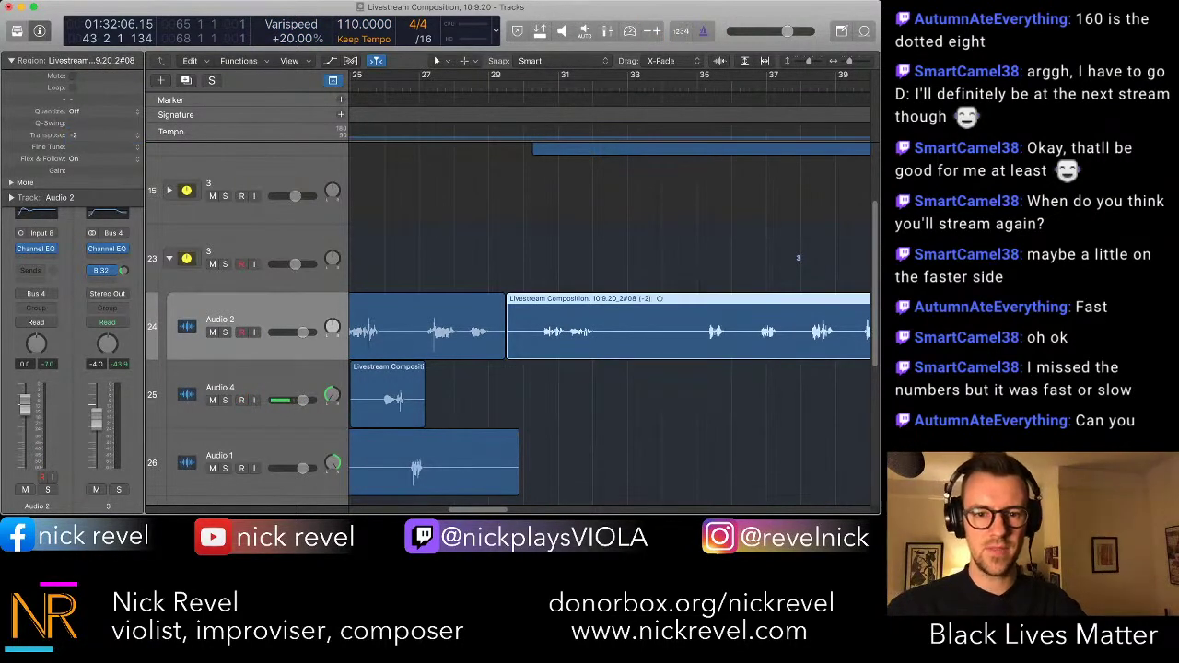
- Delete the new Audio 2 take's silent passage between about bars 32 and 35 and trim its start to bar 30
drag(605, 332, 697, 331)
key(Delete)
drag(507, 350, 534, 350)
click(797, 258)
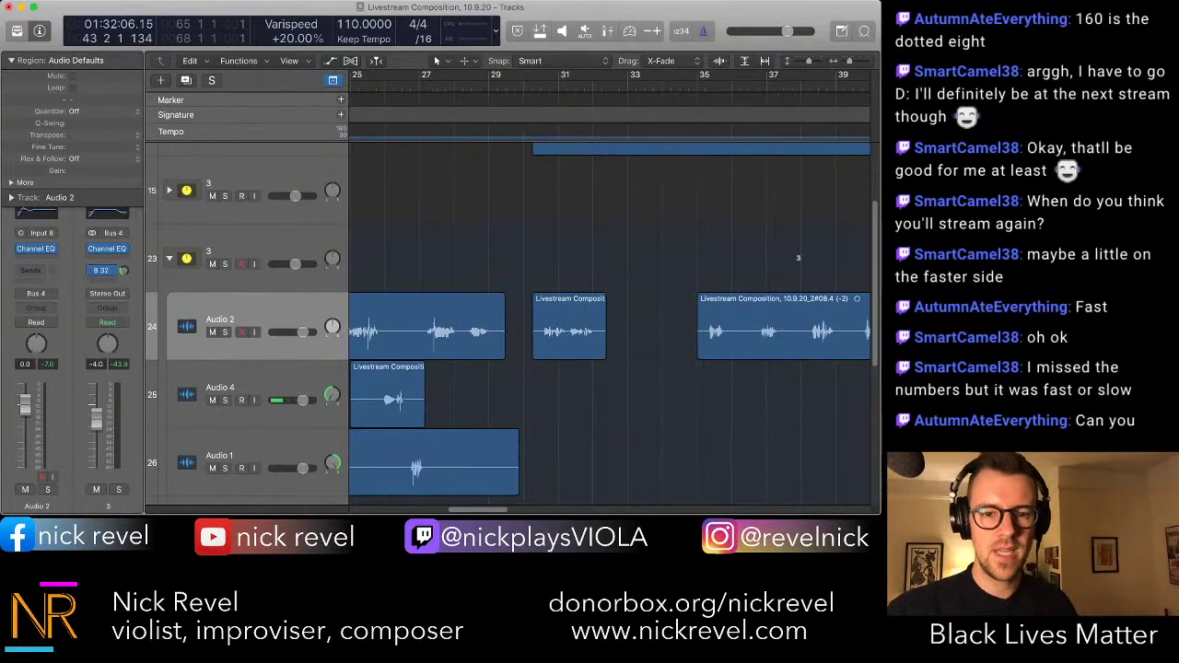
- Record a take on Audio 4 from bar 30 to about bar 42 with Varispeed on at -20%
scroll(797, 257, left, 5)
scroll(789, 258, right, 5)
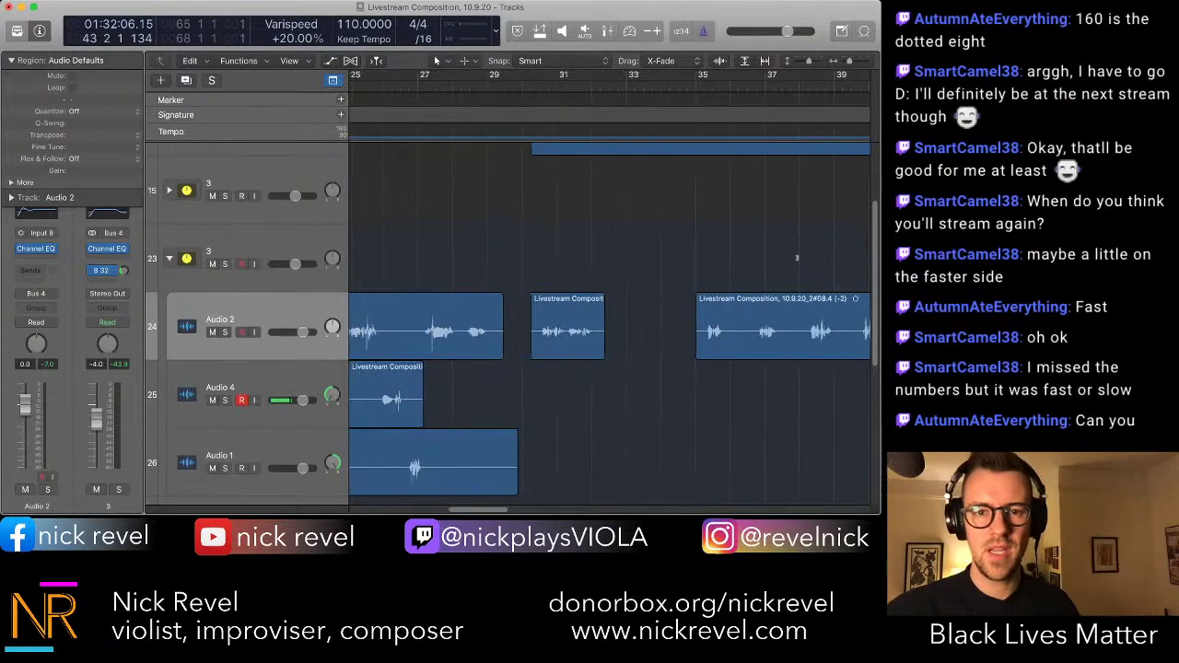
key(space)
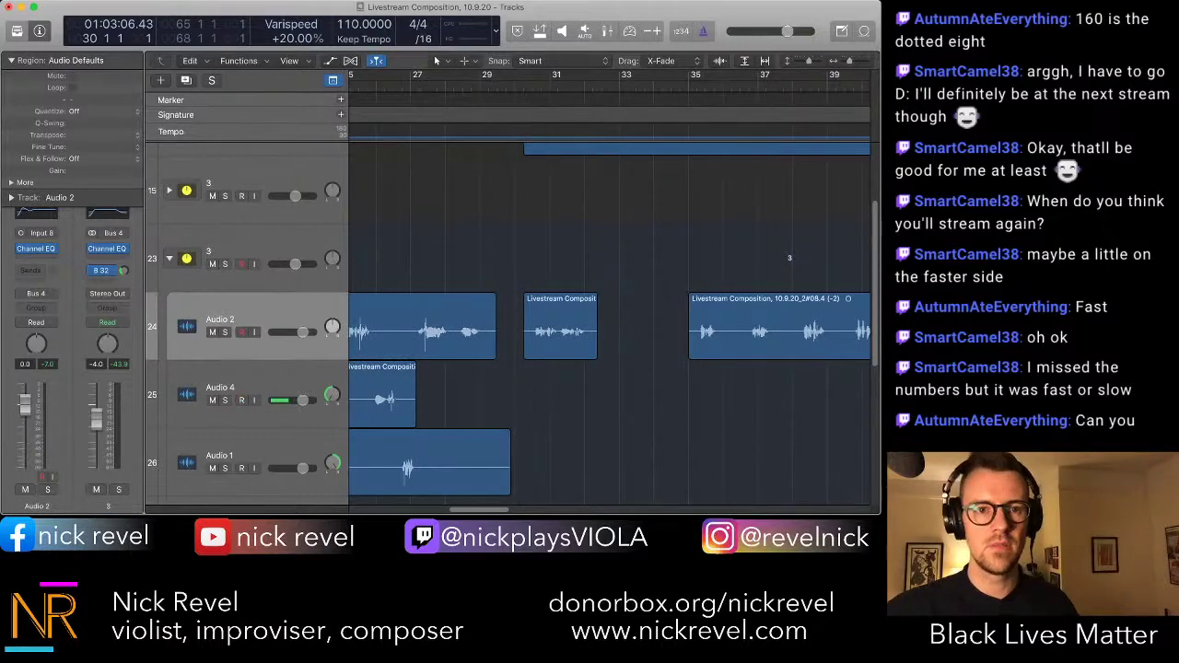
click(652, 32)
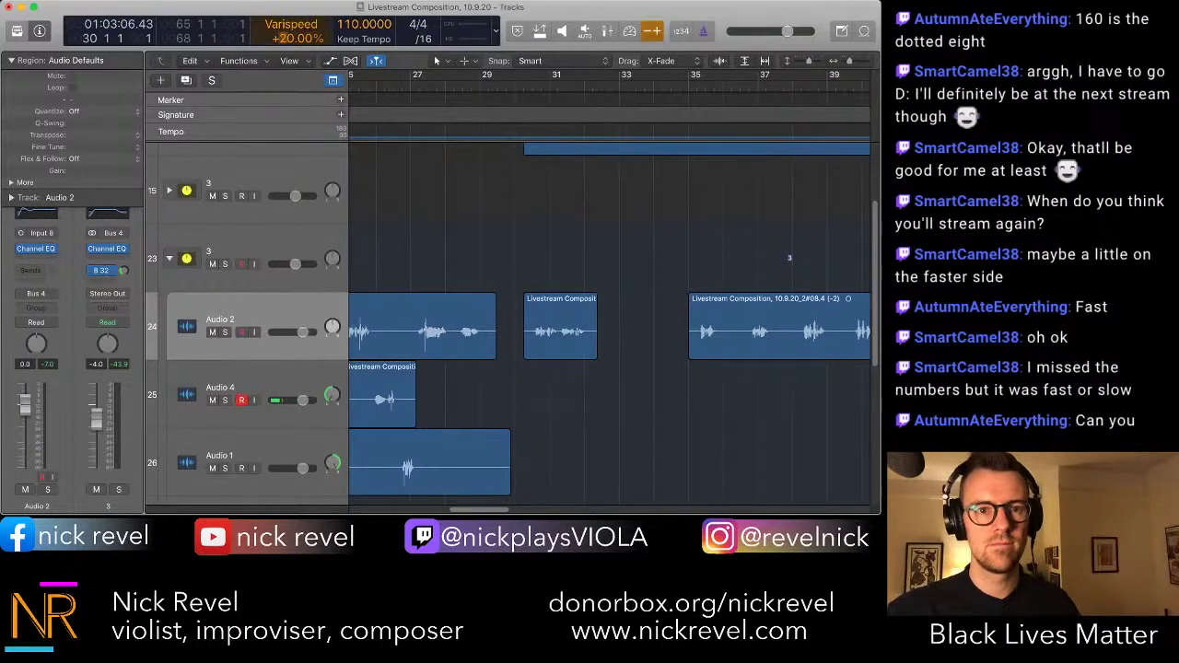
double_click(283, 38)
text(-20)
key(Return)
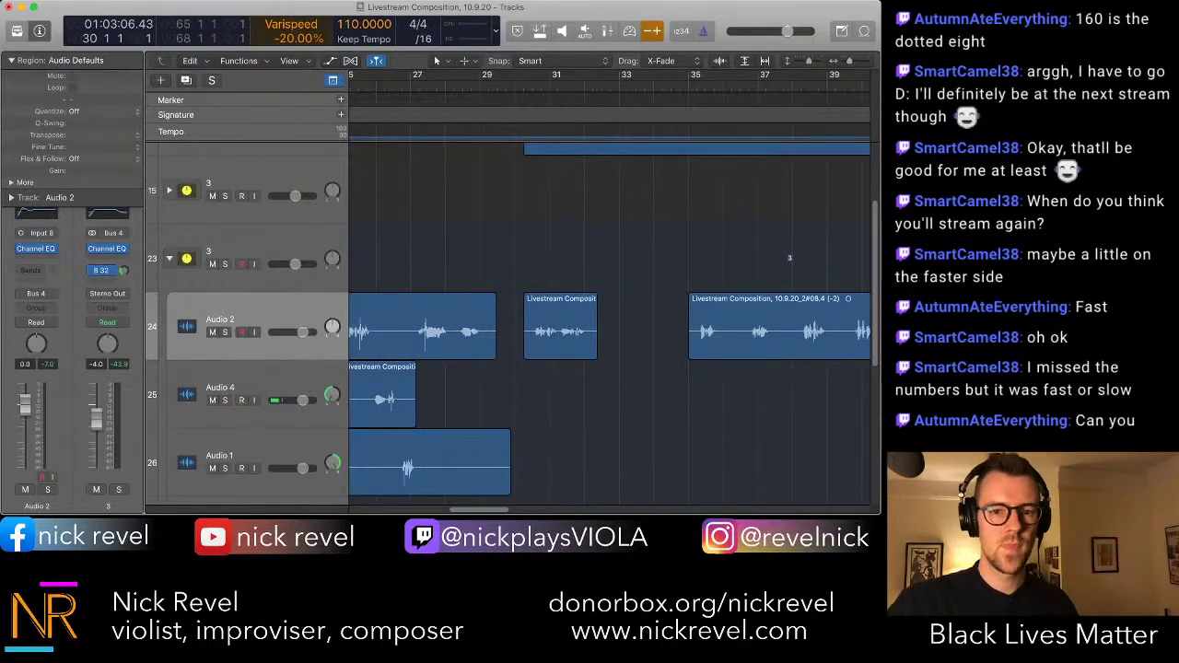
key(r)
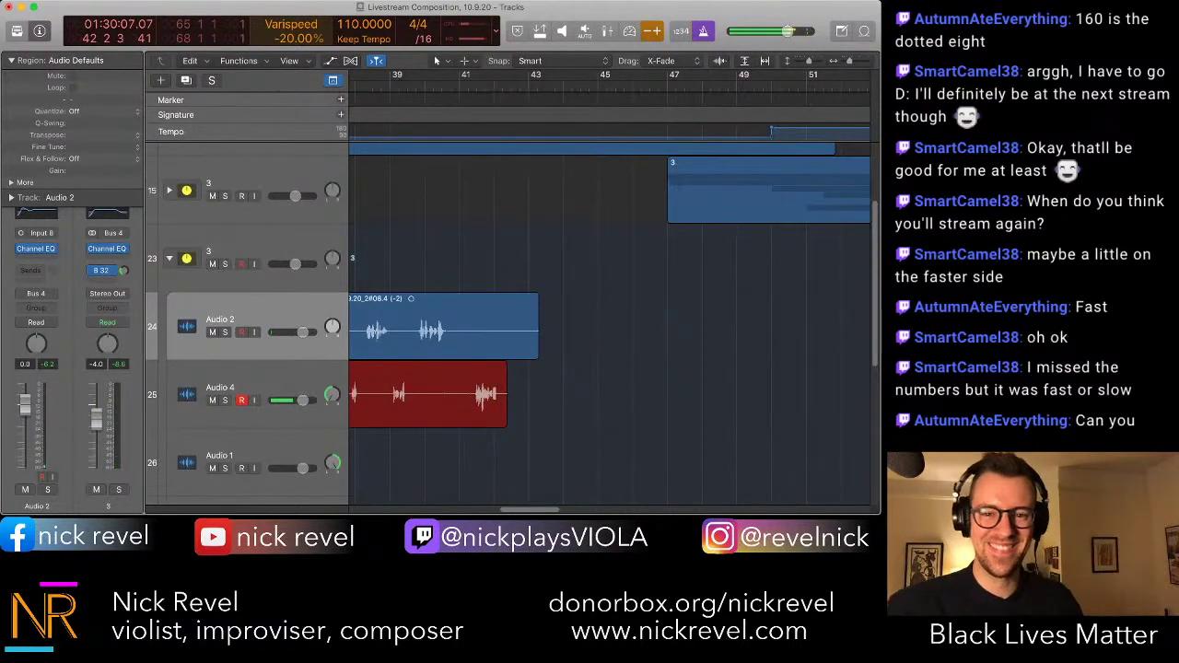
key(space)
- Trim the new Audio 4 take's start to about bar 32 and delete its silent passage between about bars 33 and 35.5
scroll(514, 322, down, 3)
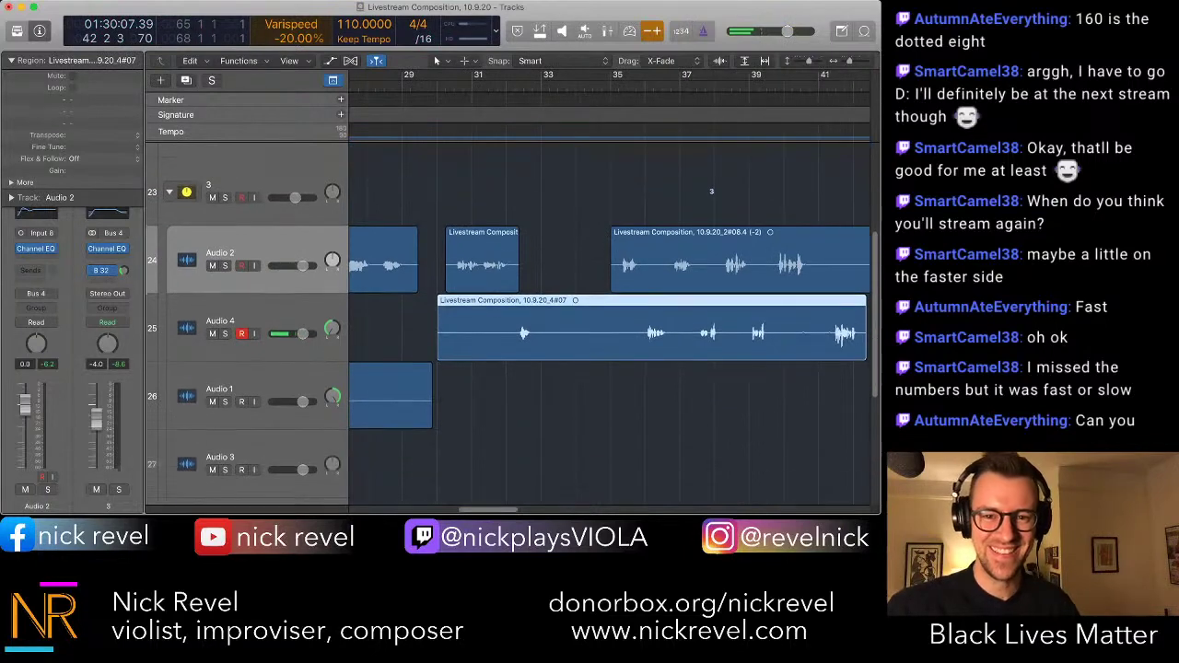
drag(439, 338, 636, 318)
click(553, 337)
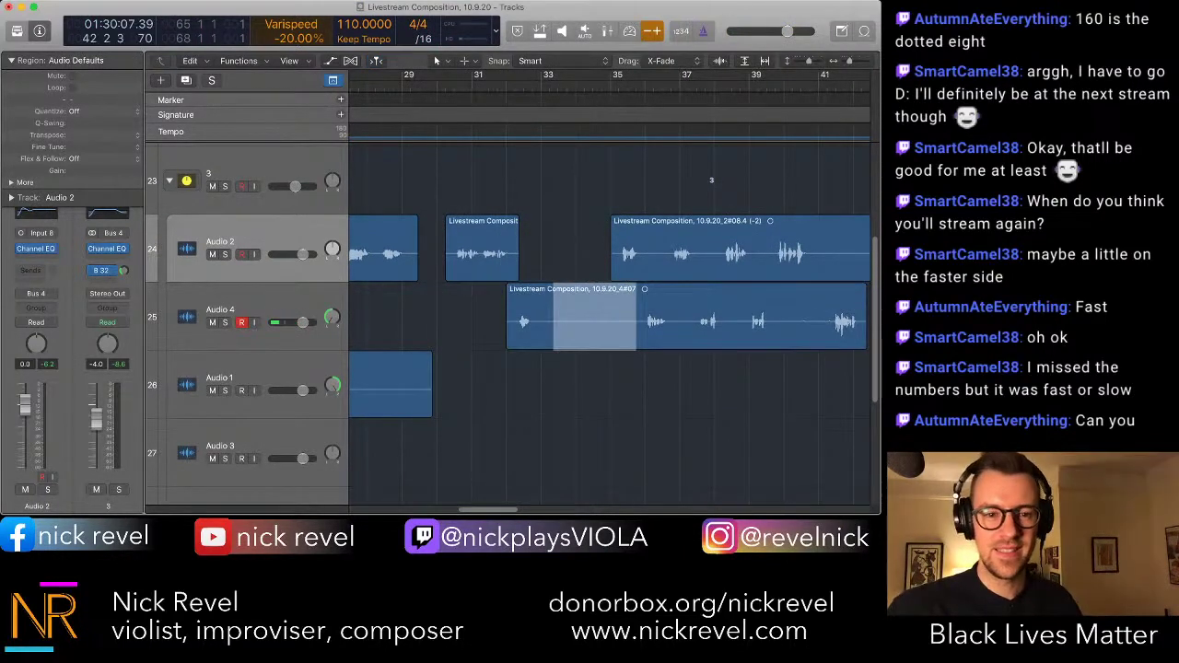
key(Delete)
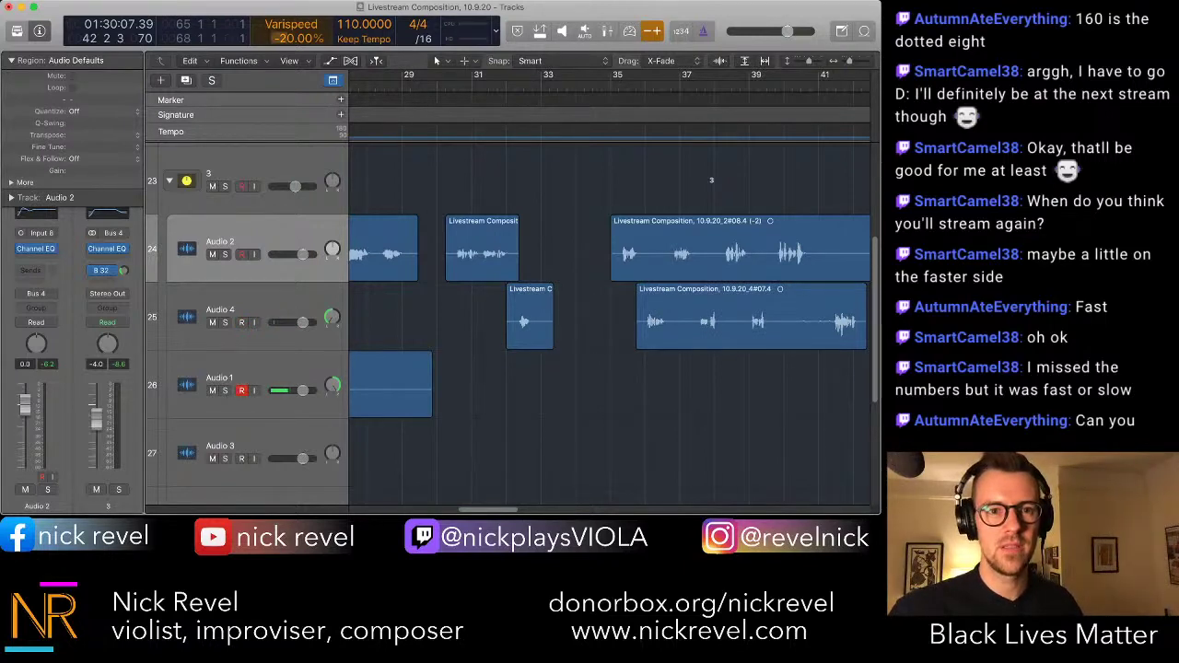
- Record a take on Audio 1 from bar 35 to about bar 42 at -40% Varispeed and trim its start to about bar 38.5
drag(283, 38, 284, 46)
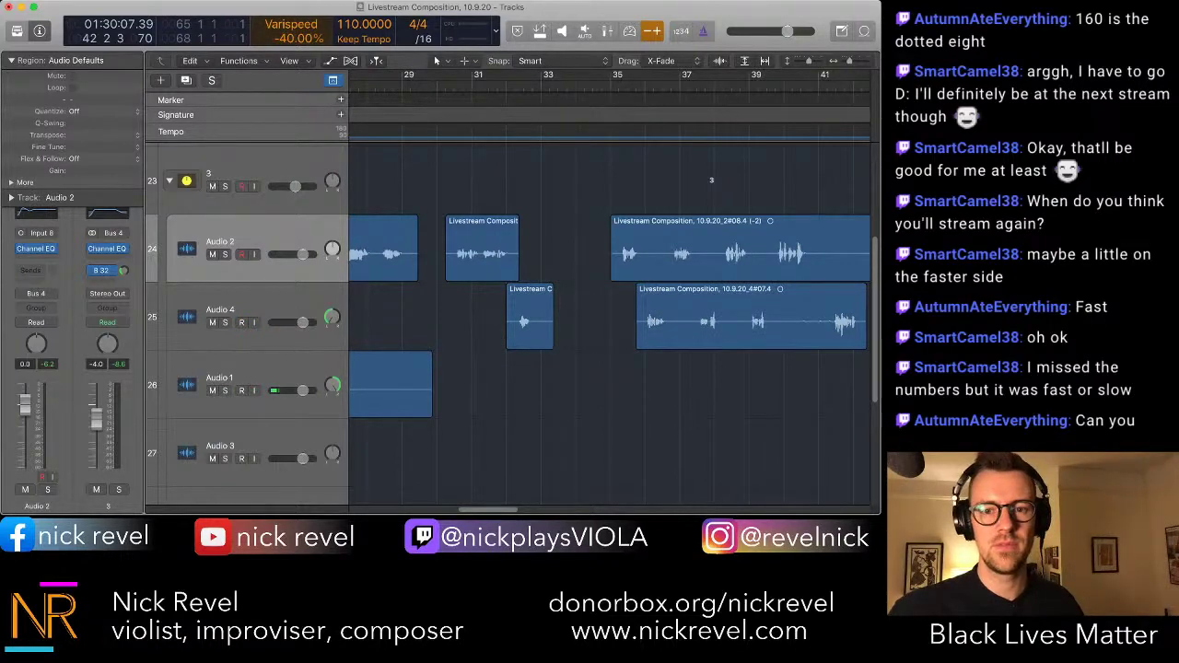
key(space)
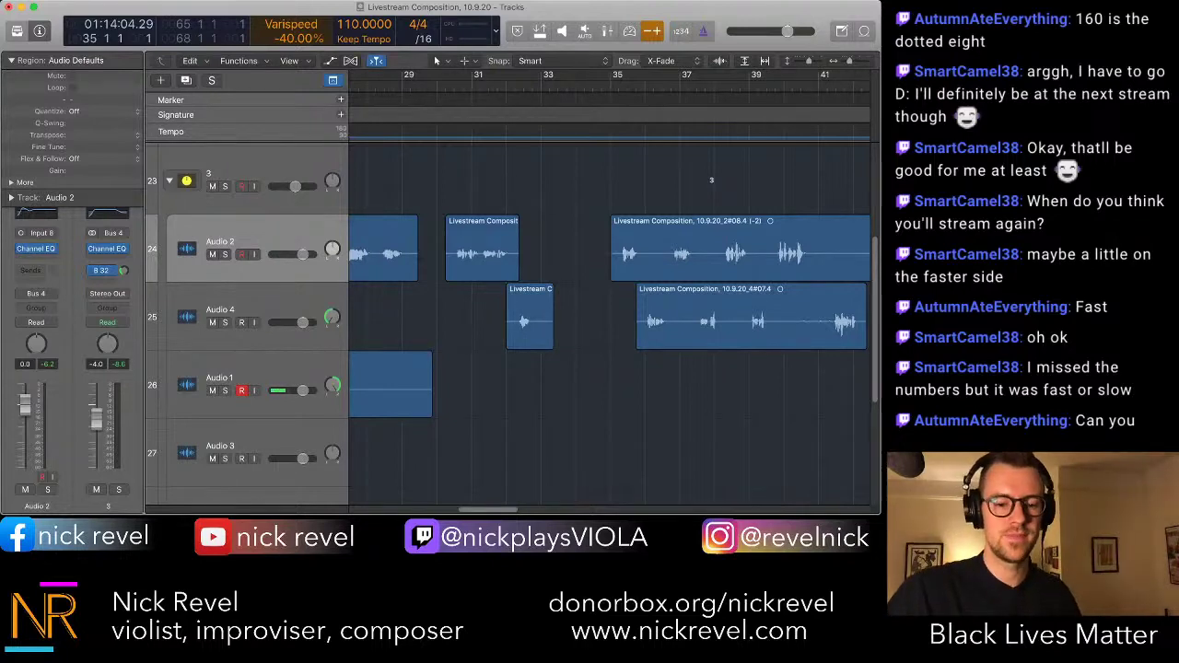
key(r)
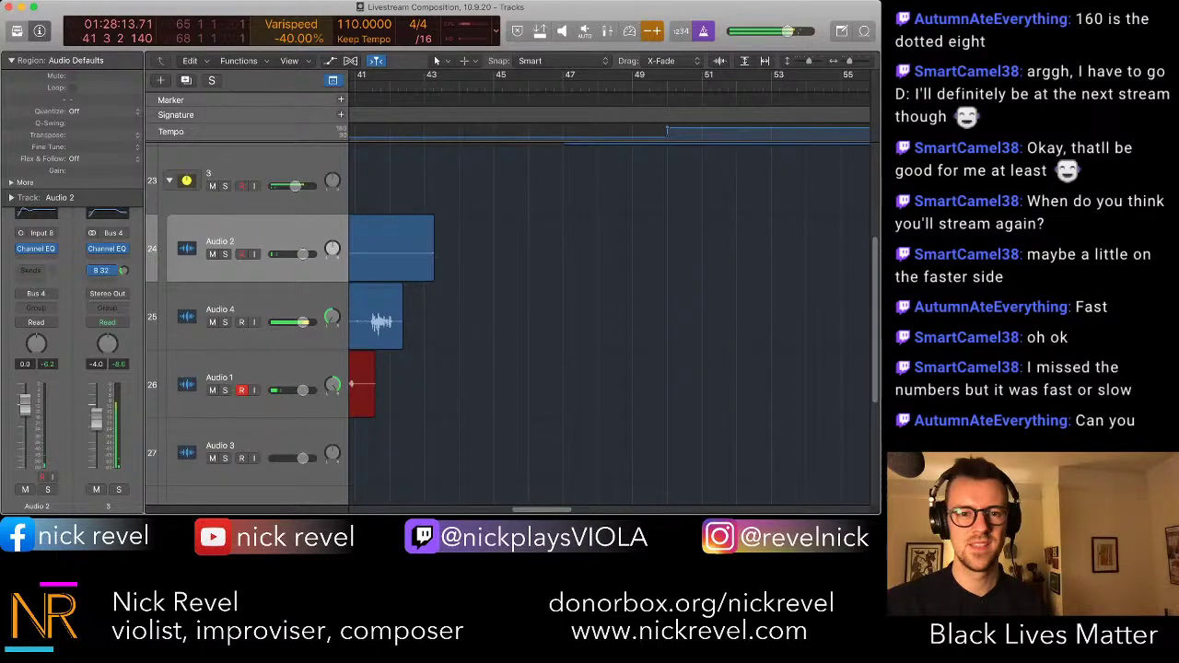
key(space)
drag(436, 407, 566, 407)
- Try an additional Audio 1 take from bar 35 to about bar 38 at -40% Varispeed and delete it
key(space)
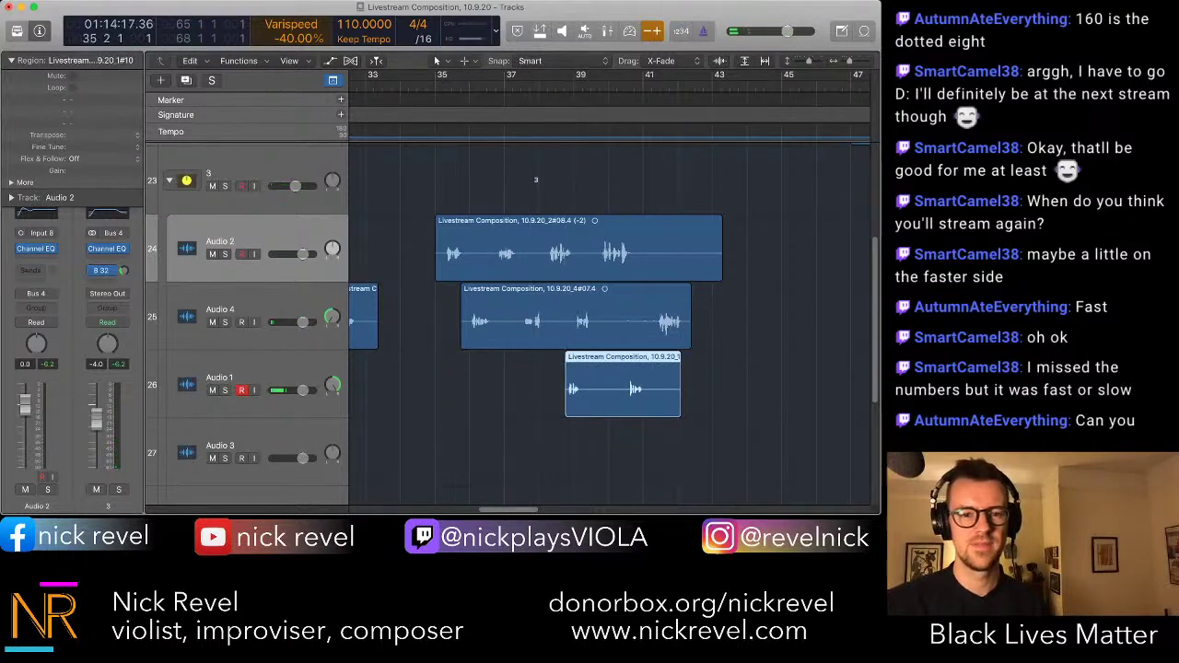
key(r)
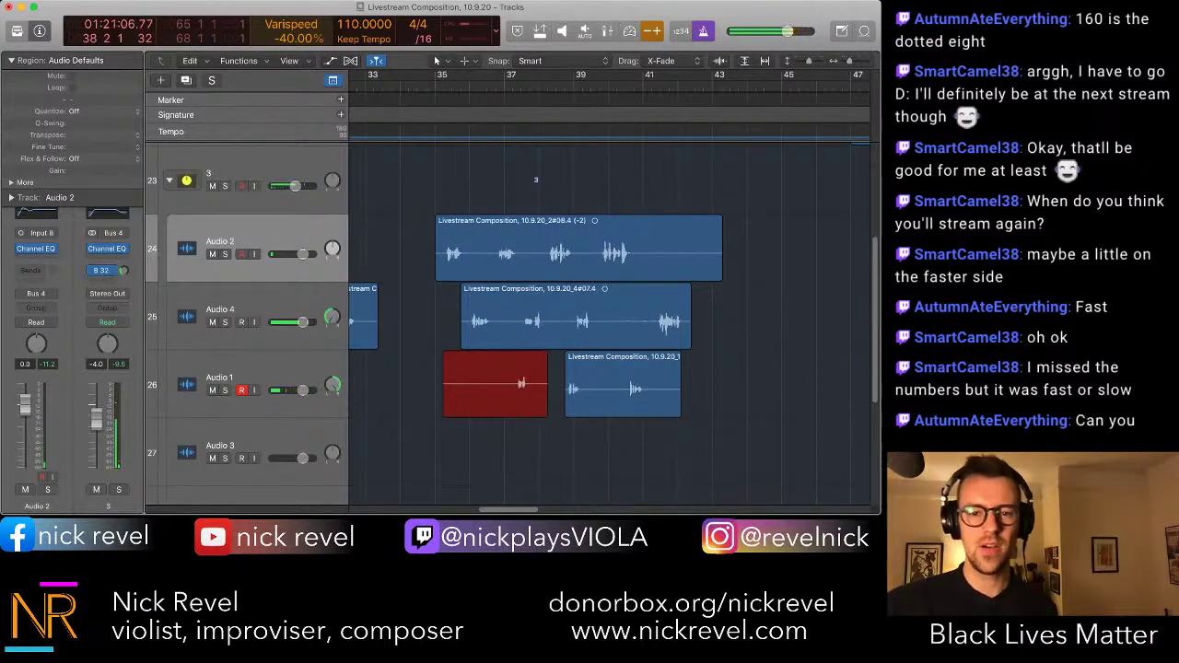
key(space)
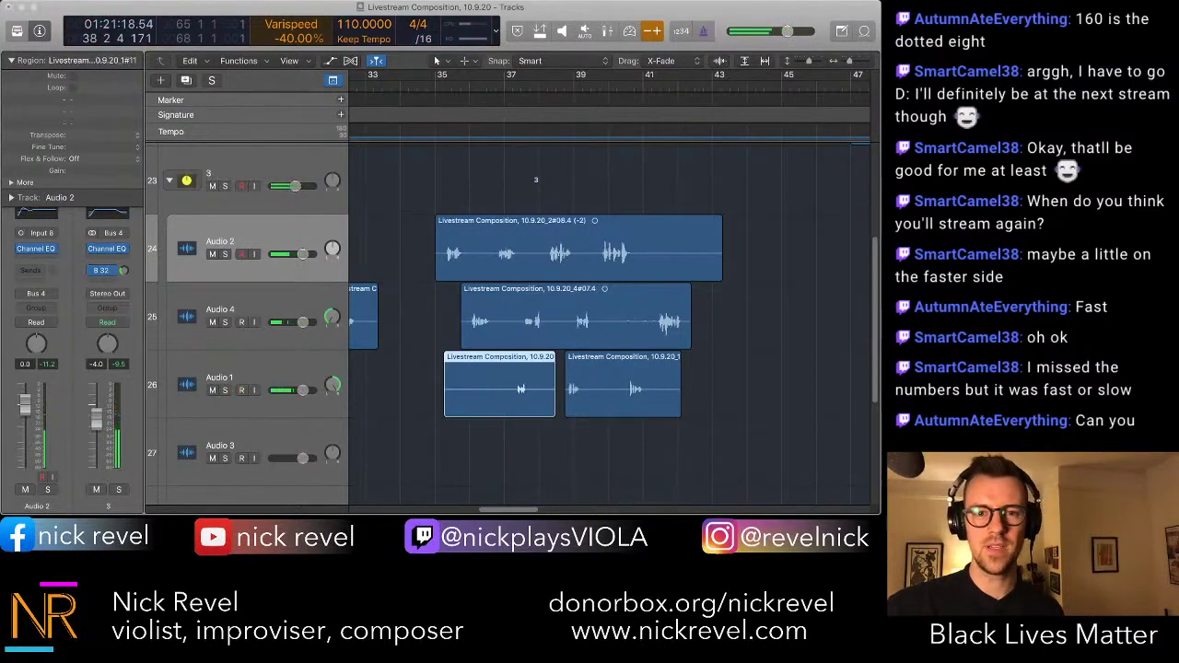
key(Delete)
key(Return)
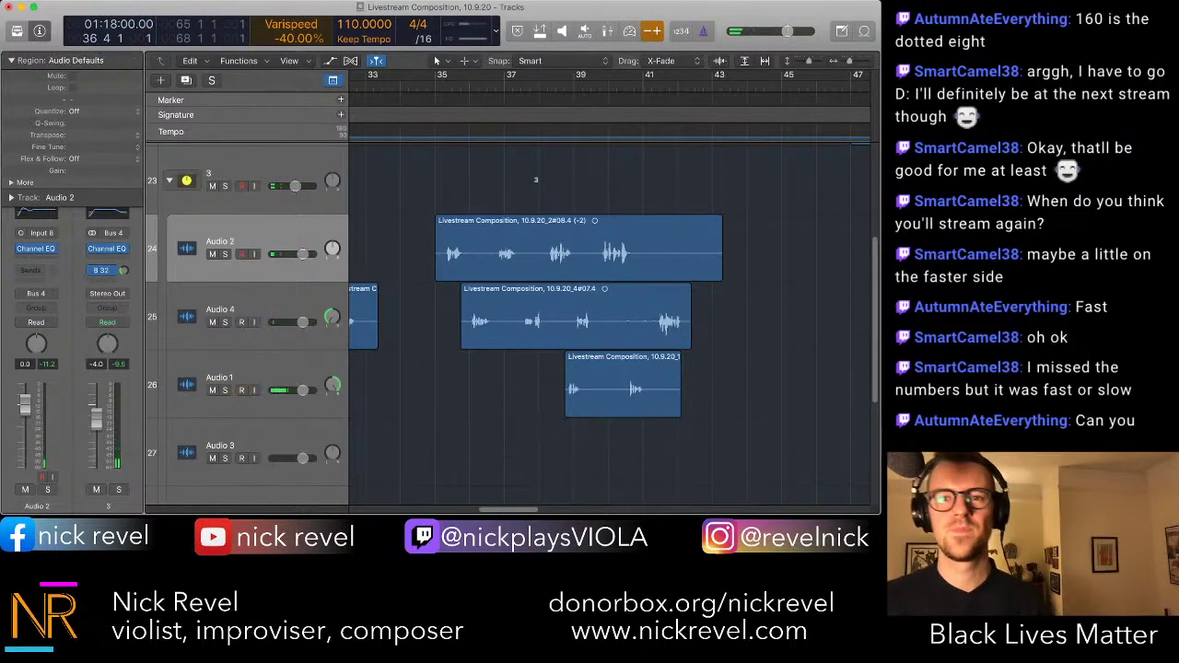
- Record a short take on Audio 1 around bar 37, just before the existing region, and return the playhead to bar 35
key(r)
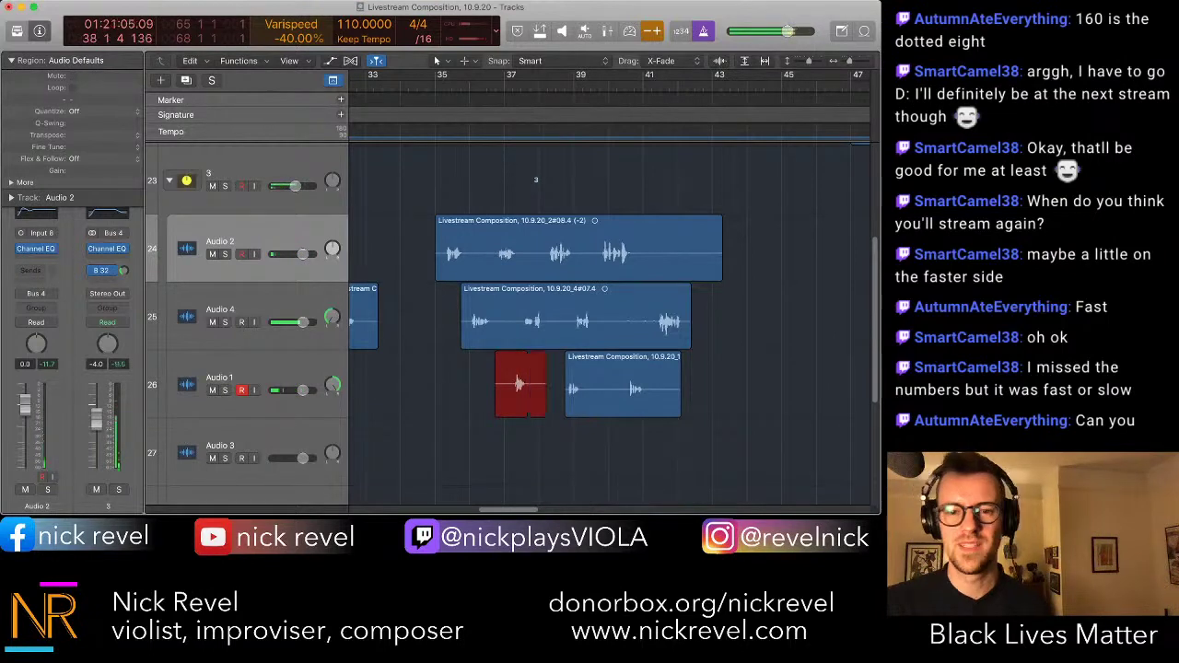
key(space)
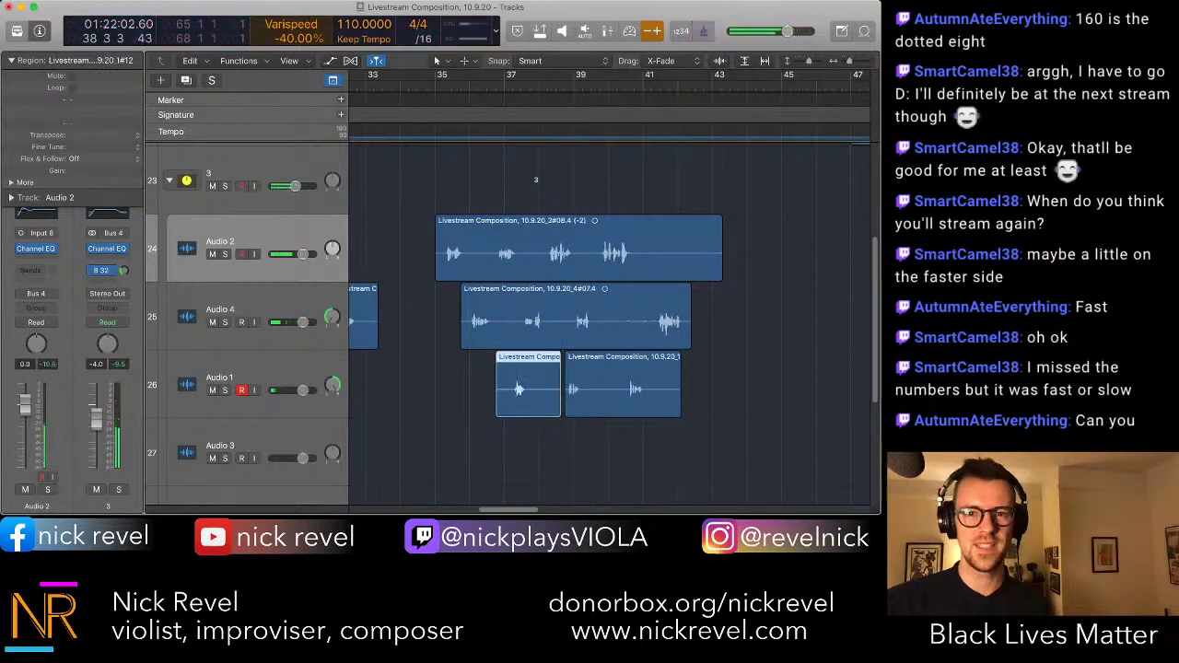
key(Return)
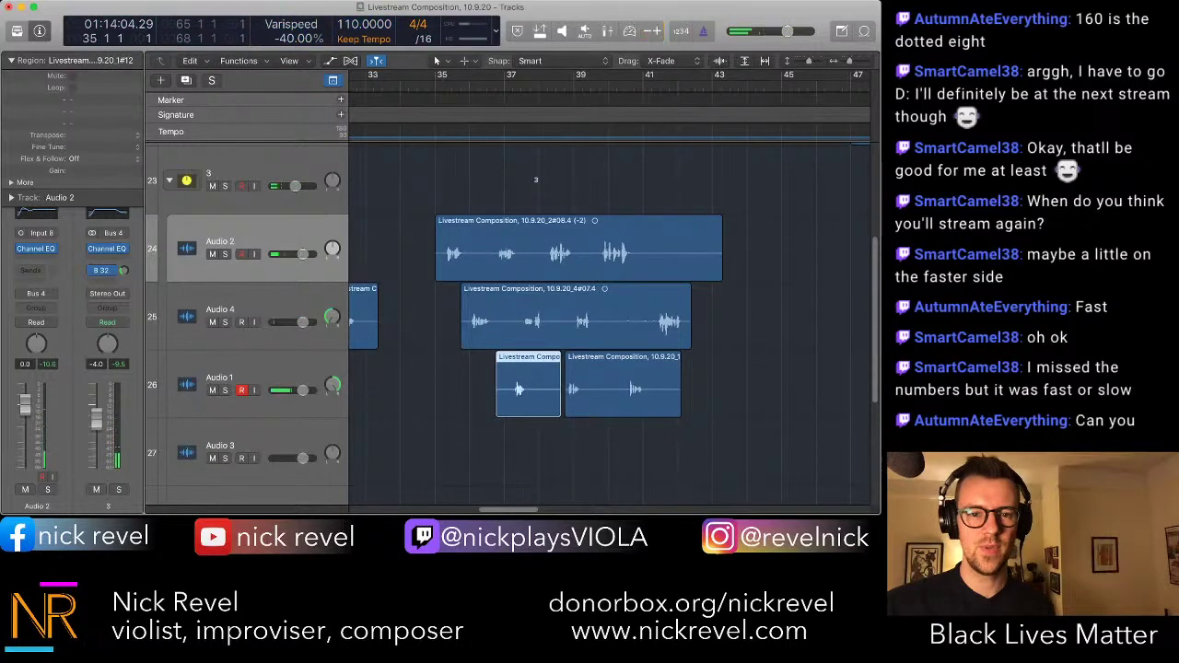
- Examine the earlier regions on Audio 4 and Audio 1, and play the three-track passage back from bar 35
key(Left)
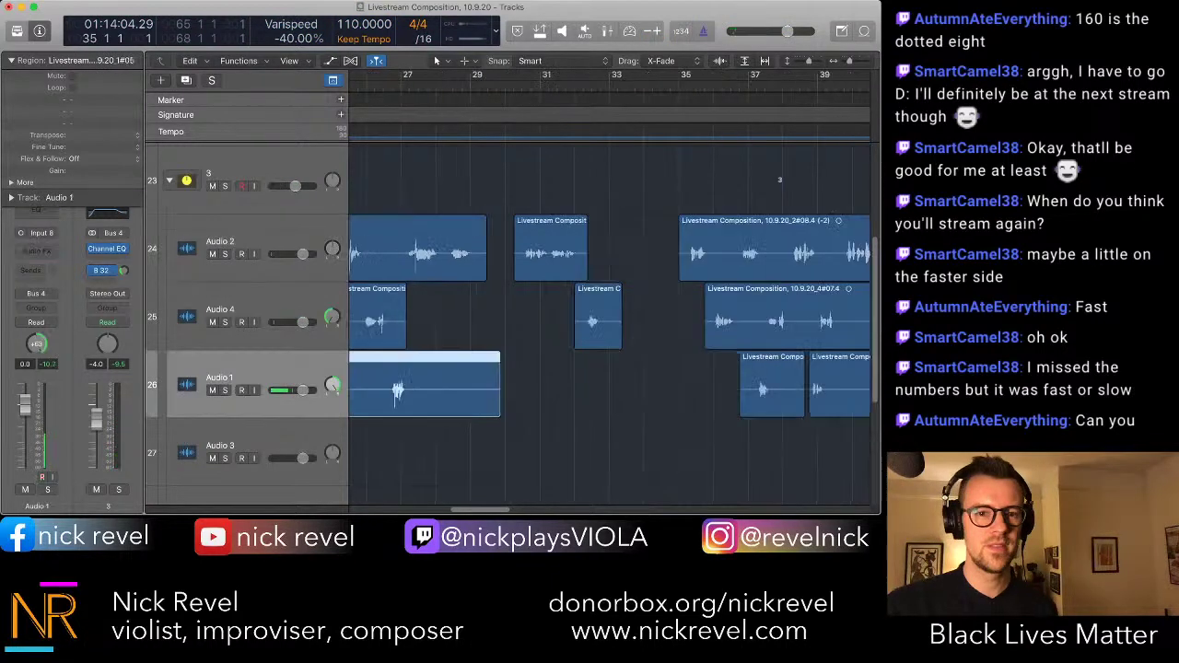
scroll(455, 333, left, 8)
click(455, 334)
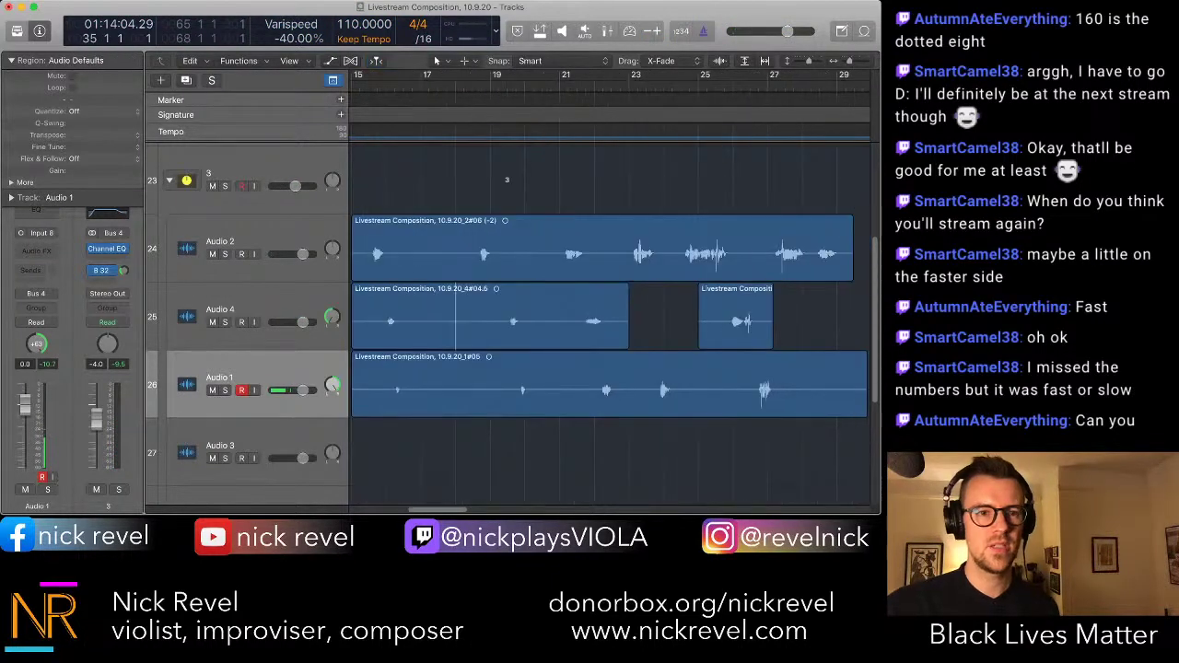
key(Up)
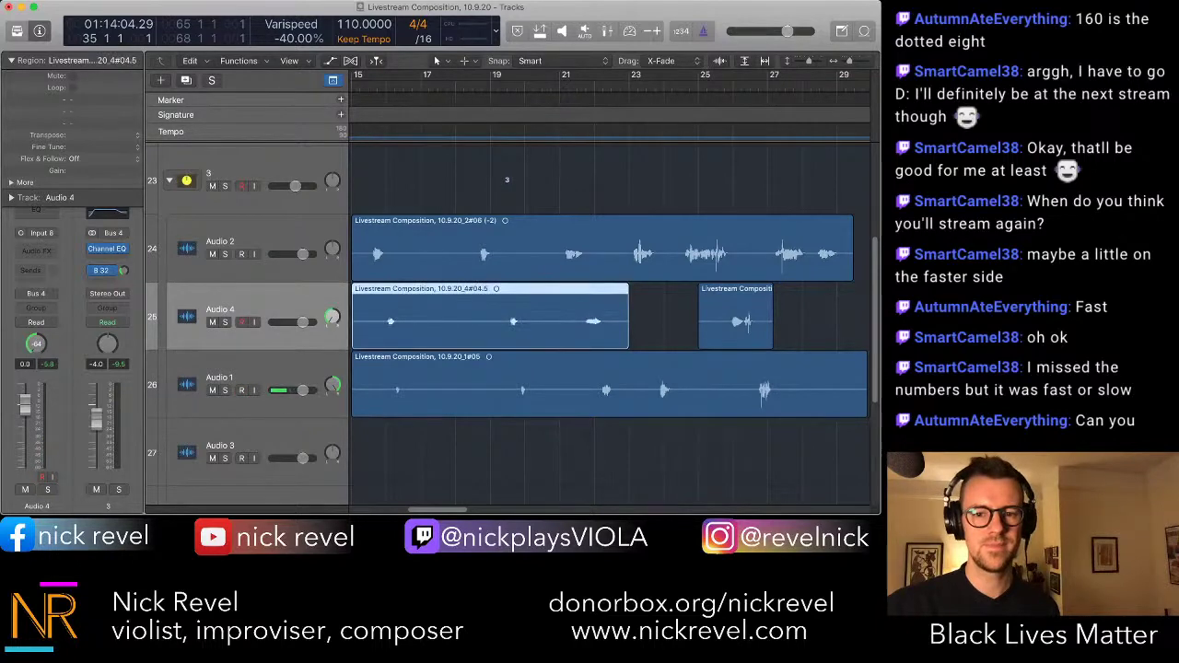
key(Down)
key(Right)
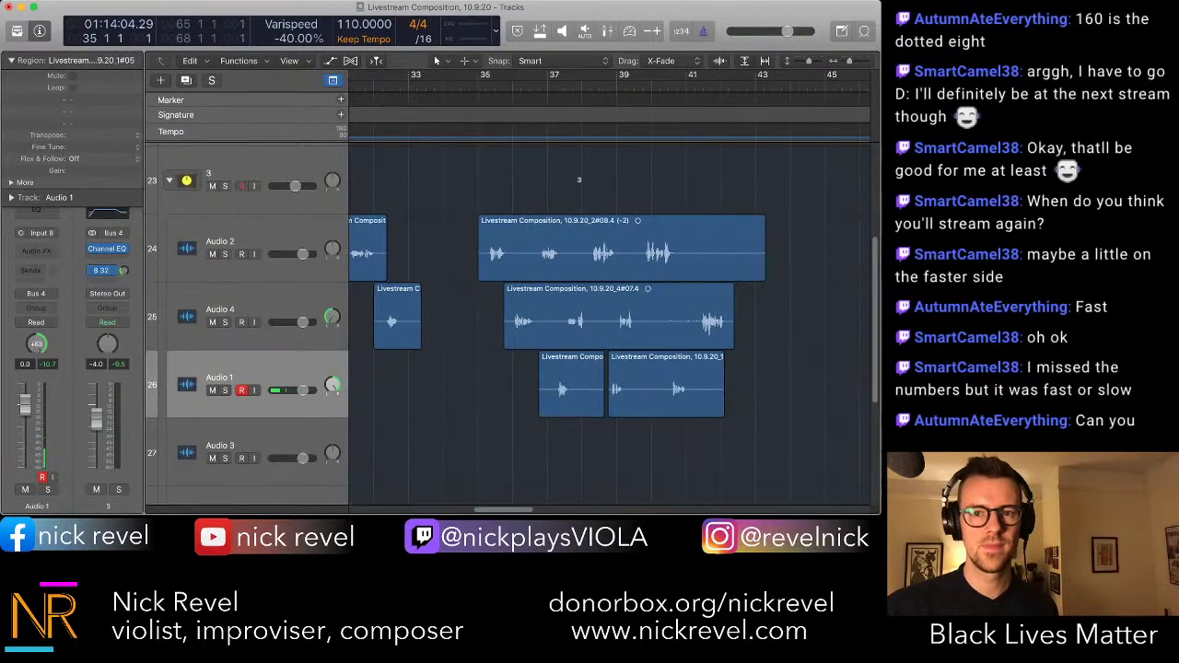
key(space)
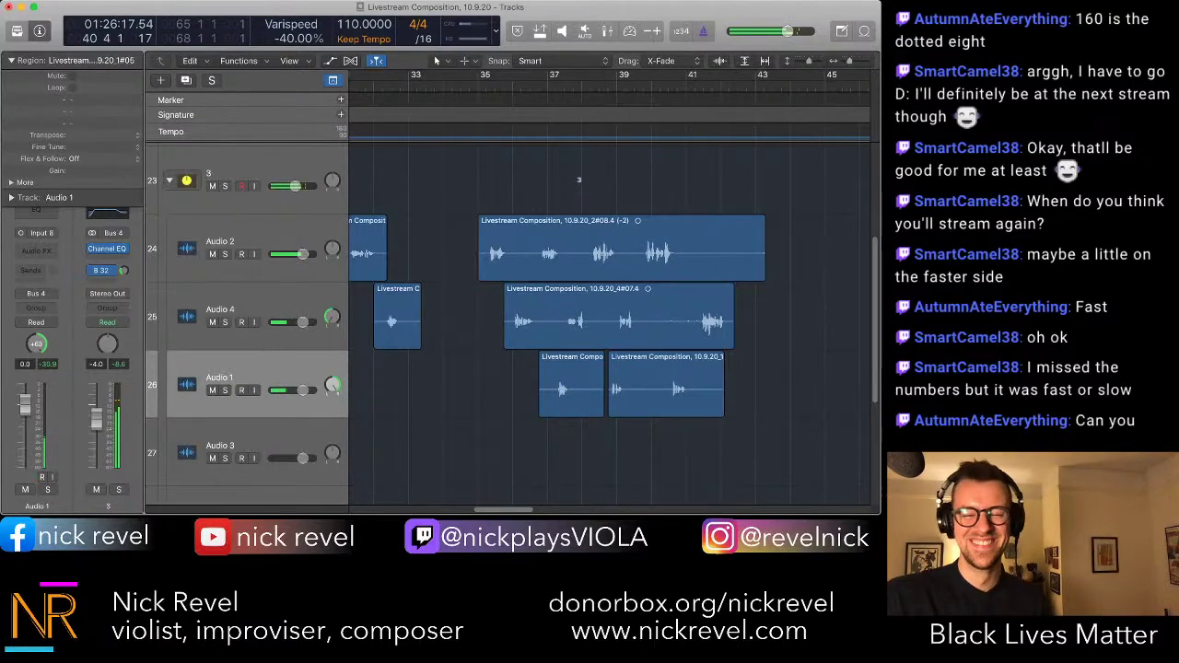
- Shorten the end of the Audio 2 region that starts at bar 35 to about bar 41, and put the playhead at bar 41
key(super+Left)
key(alt+super+r)
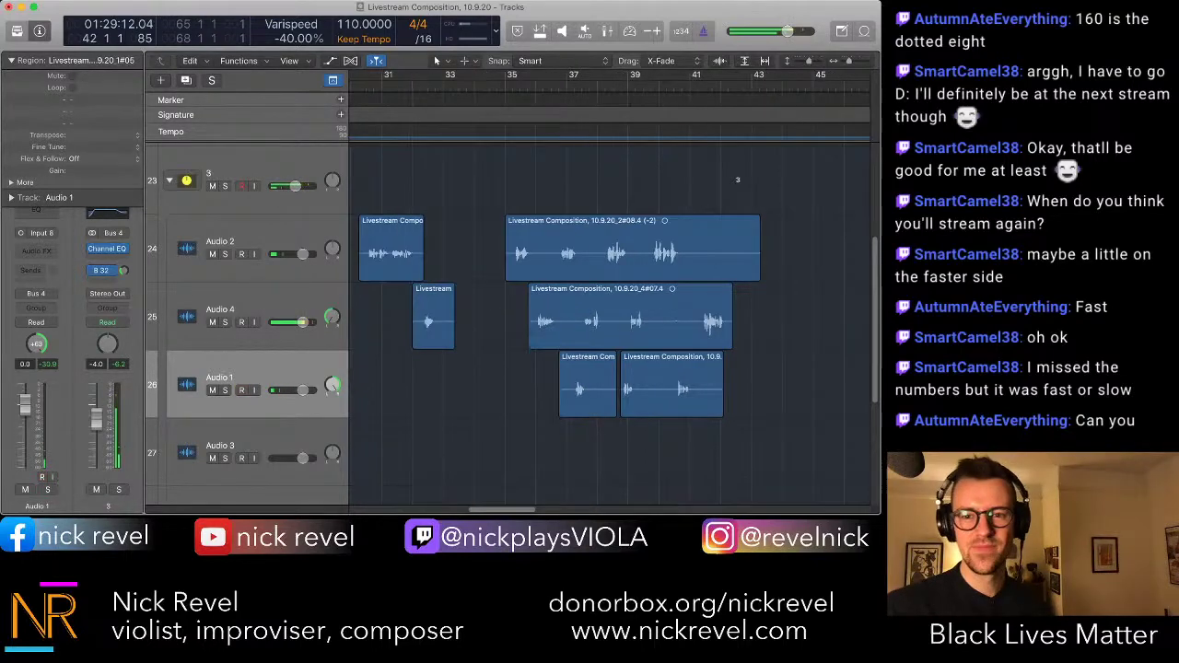
drag(758, 267, 690, 268)
key(comma)
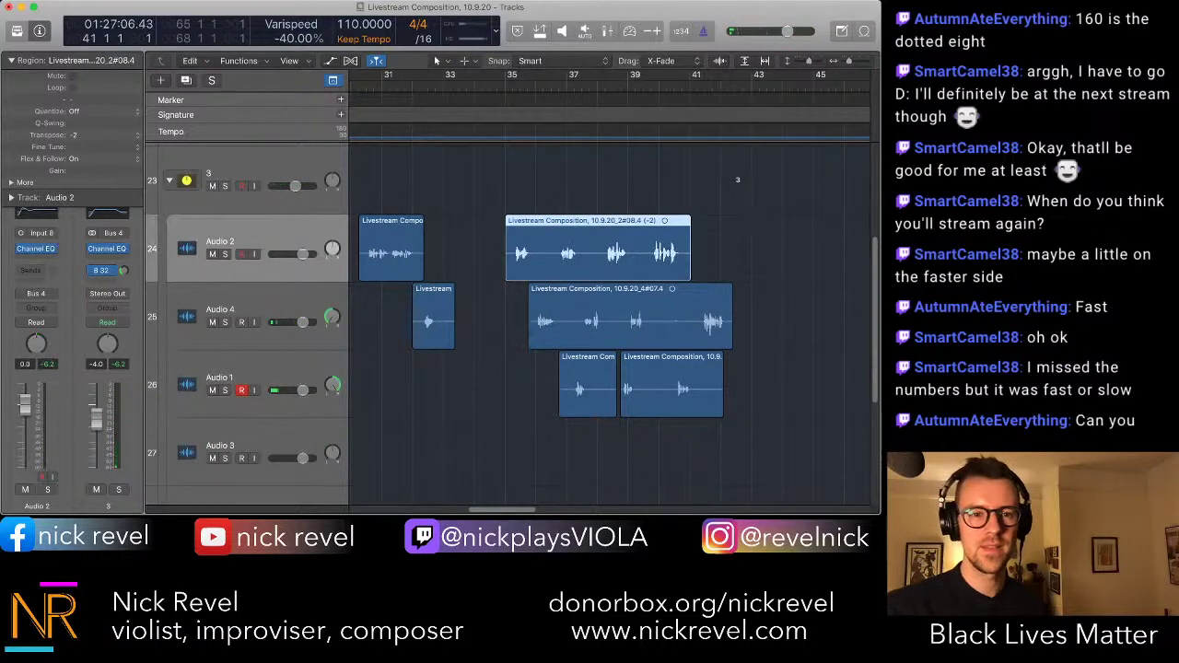
- Arm Audio 2, enable Varispeed at +20%, and try recording a short take near bar 42
key(alt+super+r)
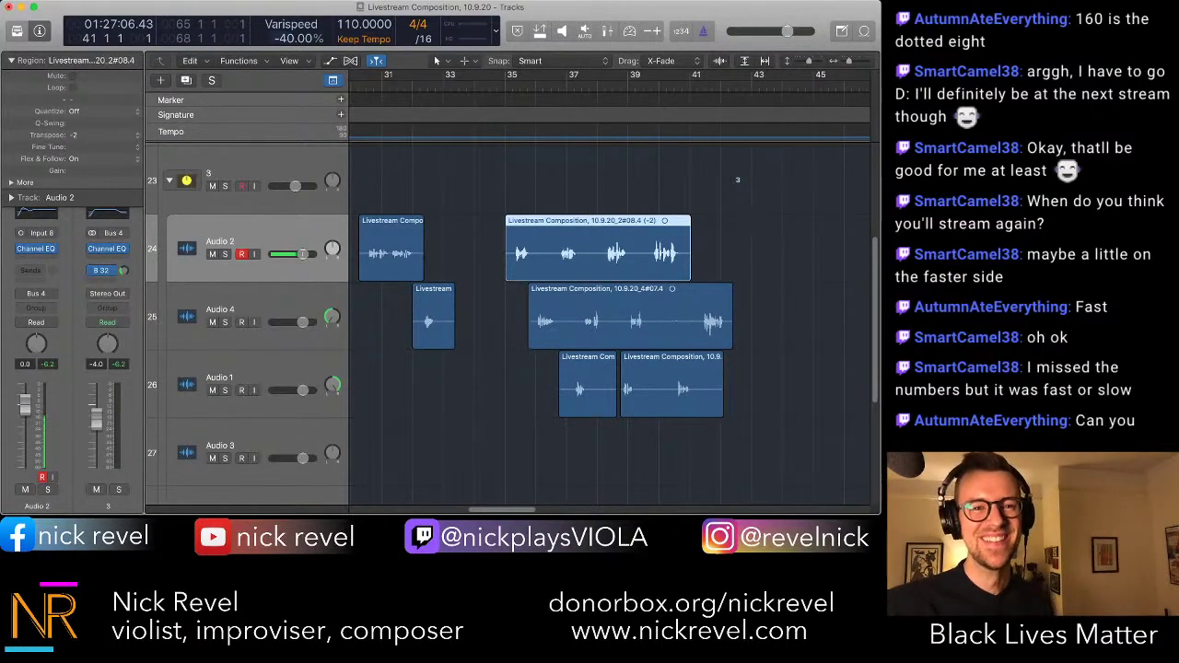
drag(284, 39, 284, 11)
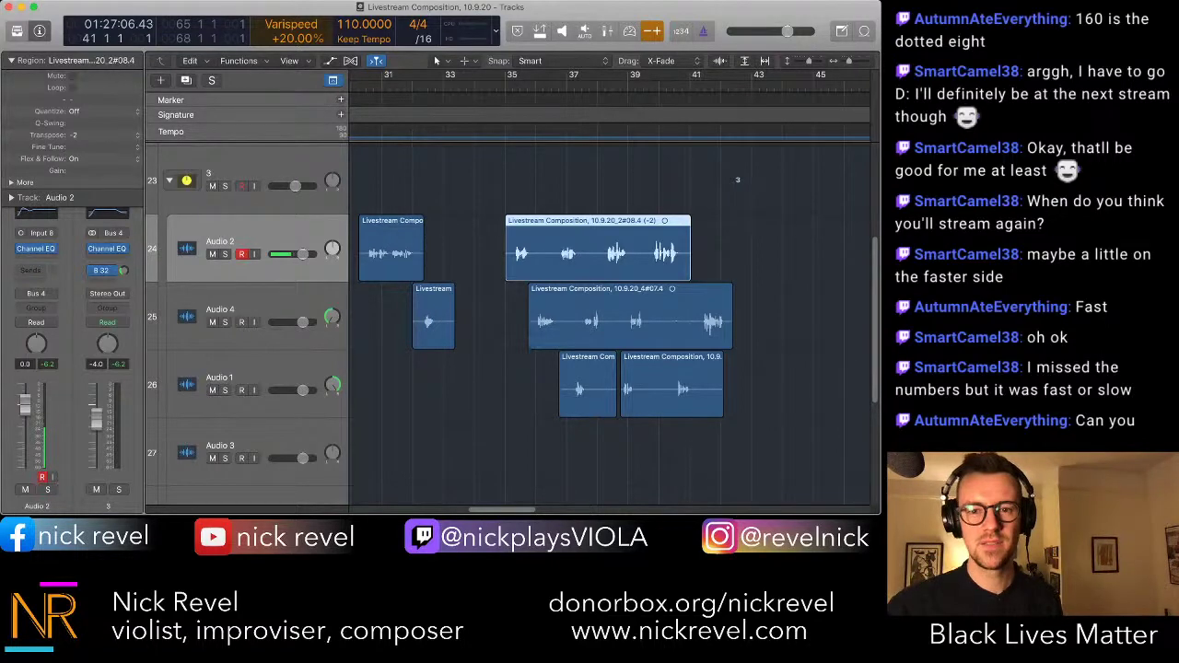
key(space)
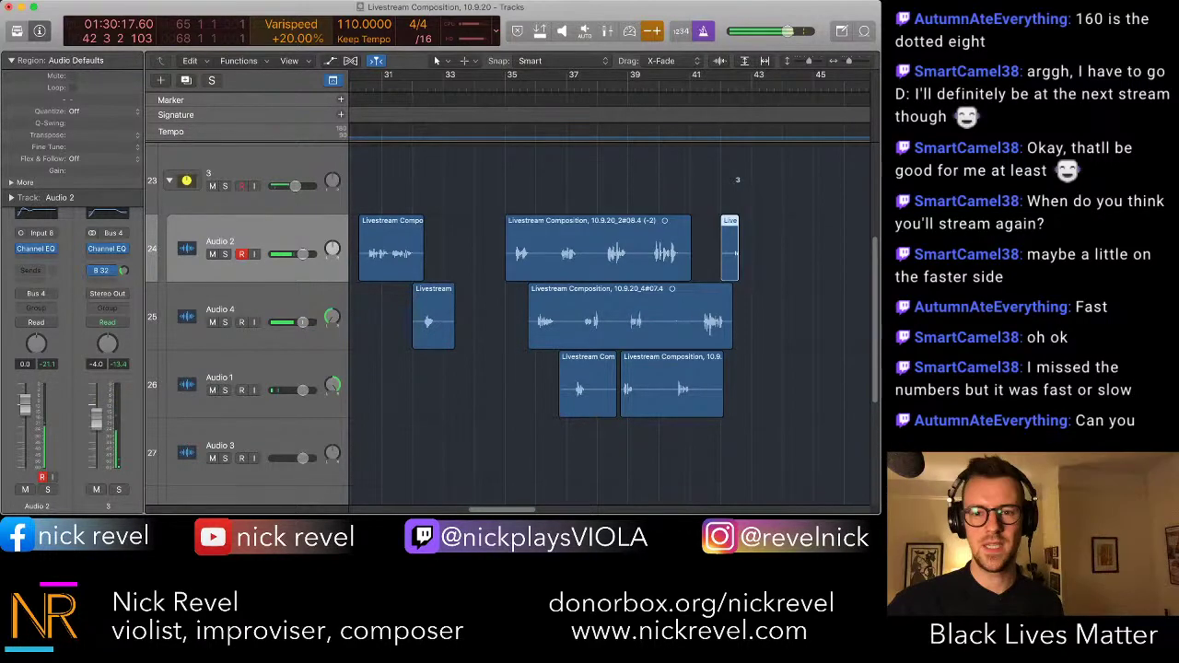
- Undo the short Audio 2 take and record a new one from bar 41 to about bar 45
key(super+z)
key(comma)
key(r)
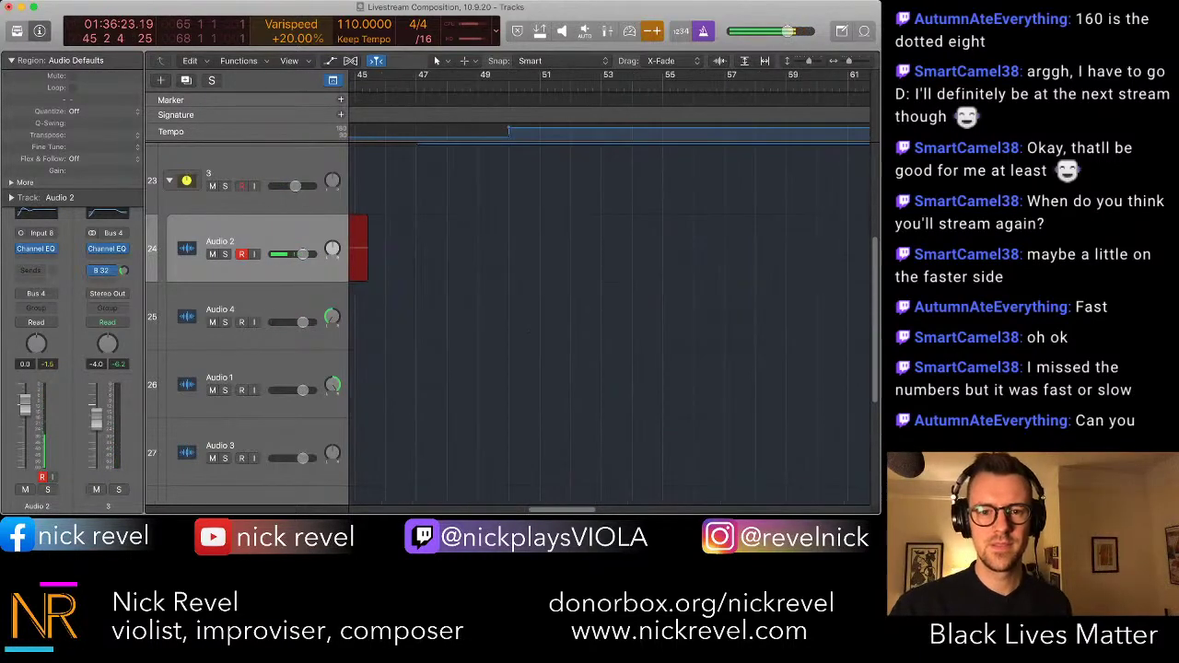
key(space)
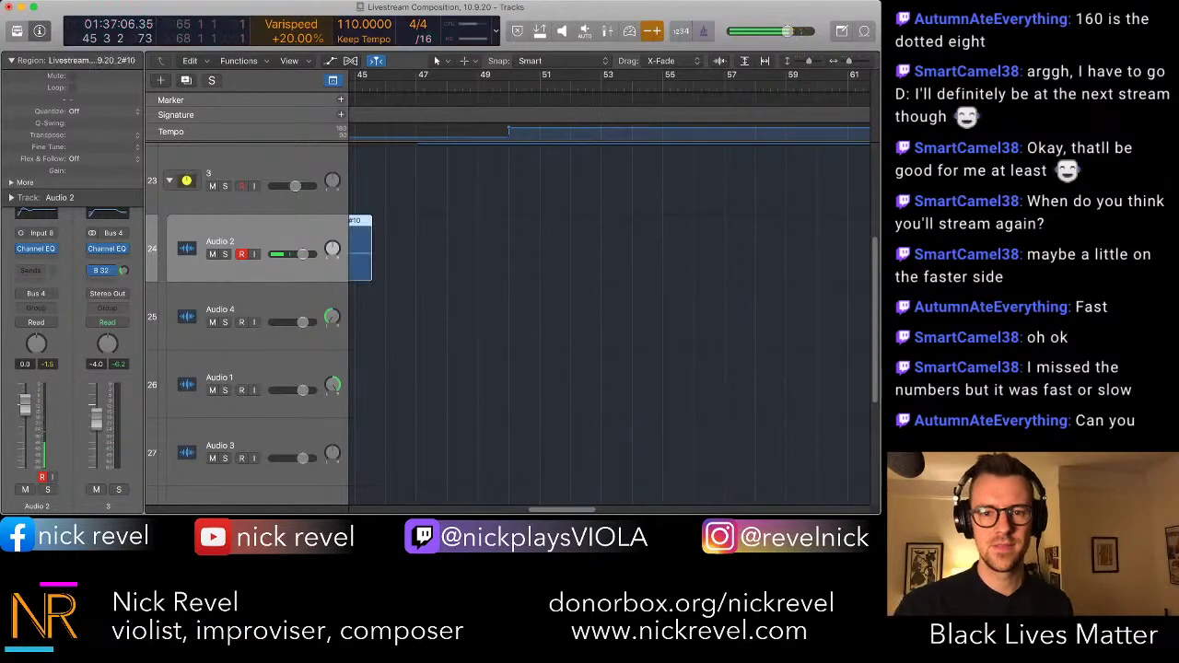
- Transpose the new Audio 2 region by -2 and trim its start to about bar 42
scroll(610, 323, left, 5)
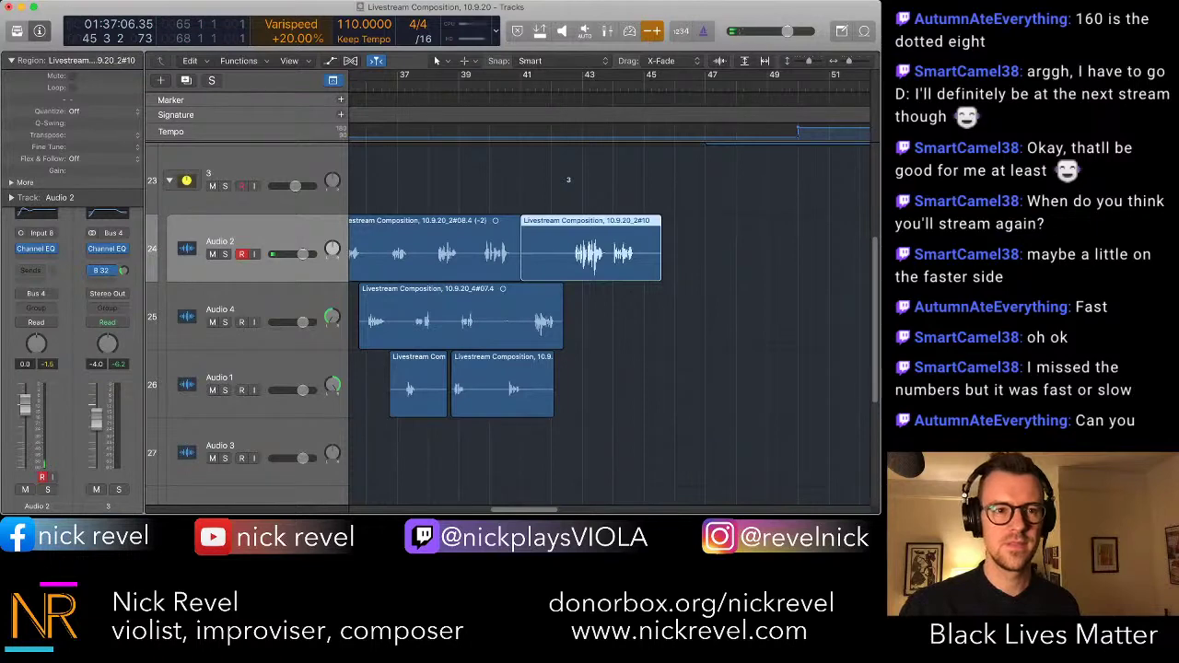
key(alt+ctrl+r)
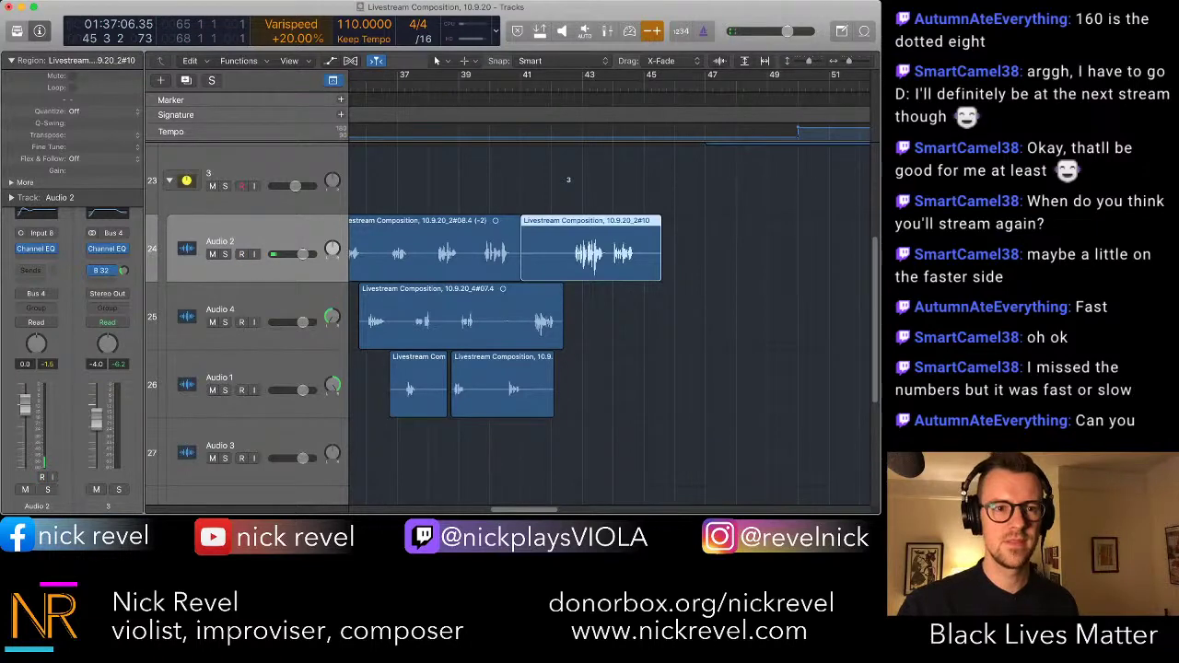
key(alt+ctrl+r)
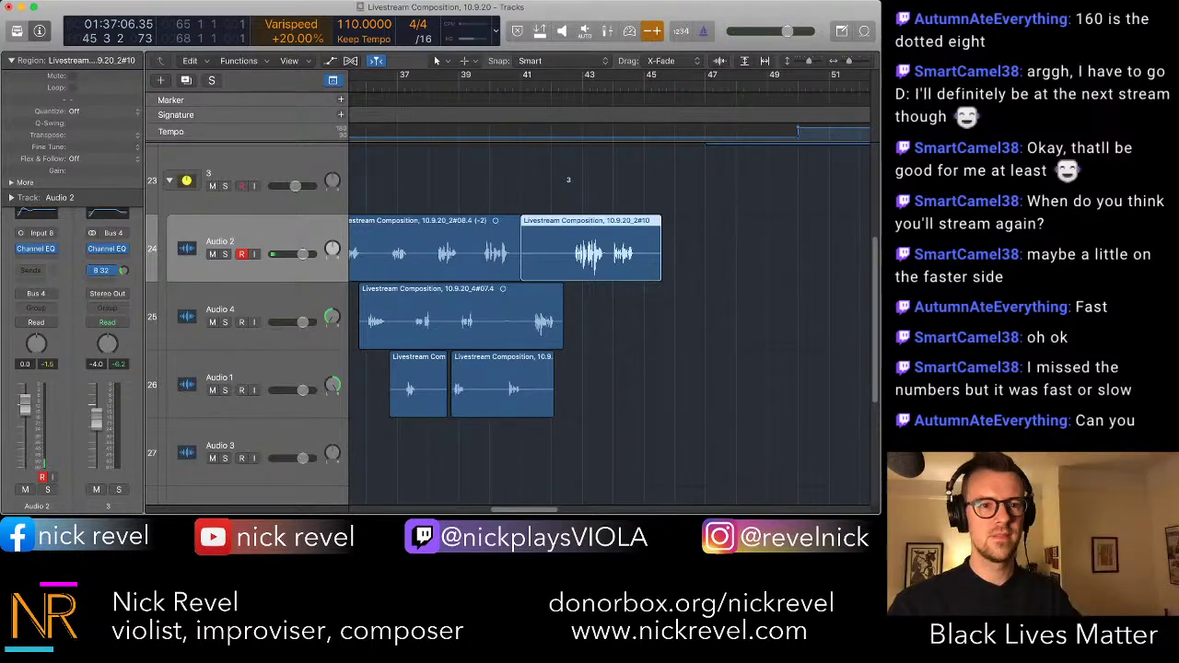
double_click(99, 135)
text(-2)
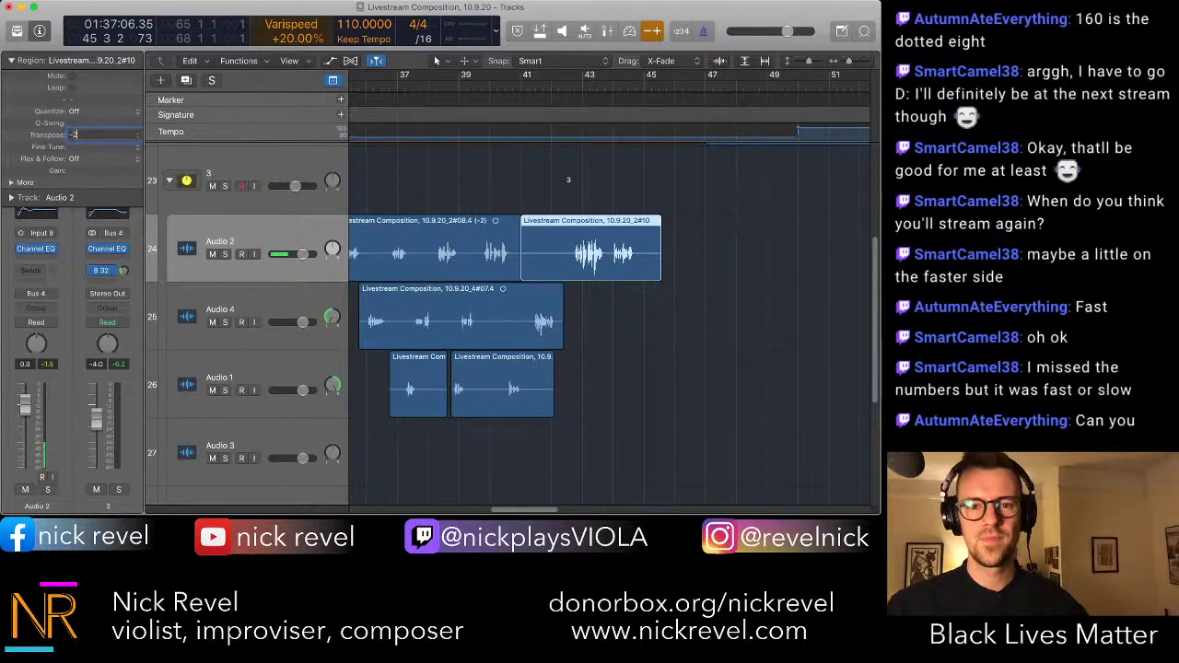
key(Return)
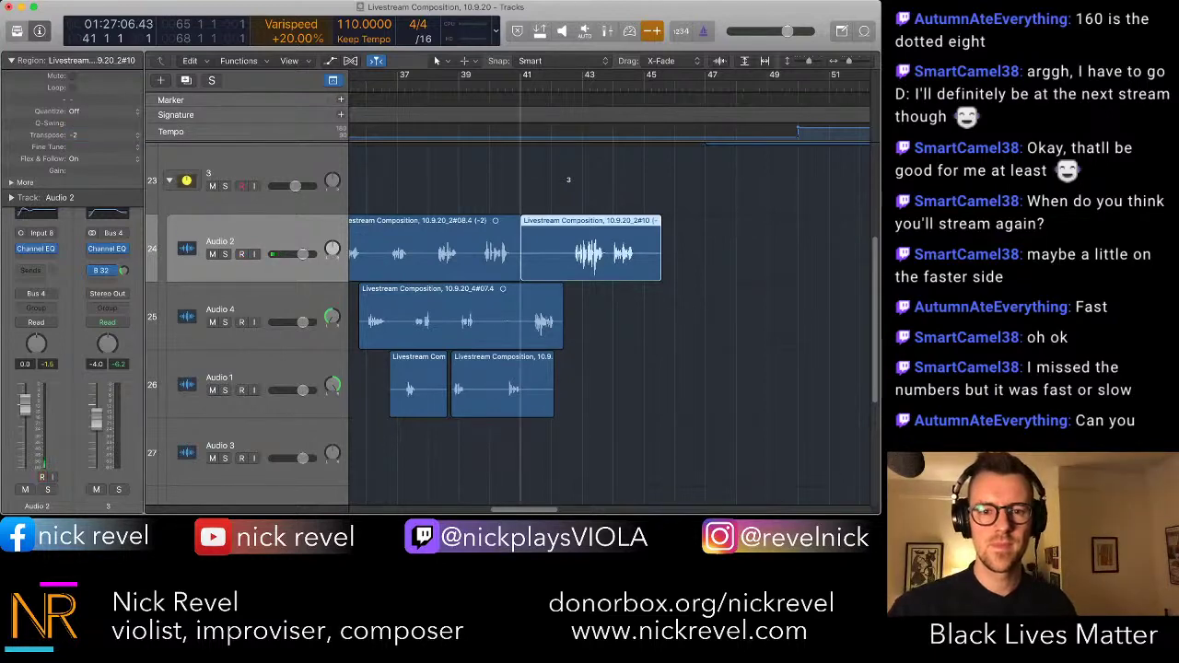
drag(522, 269, 560, 269)
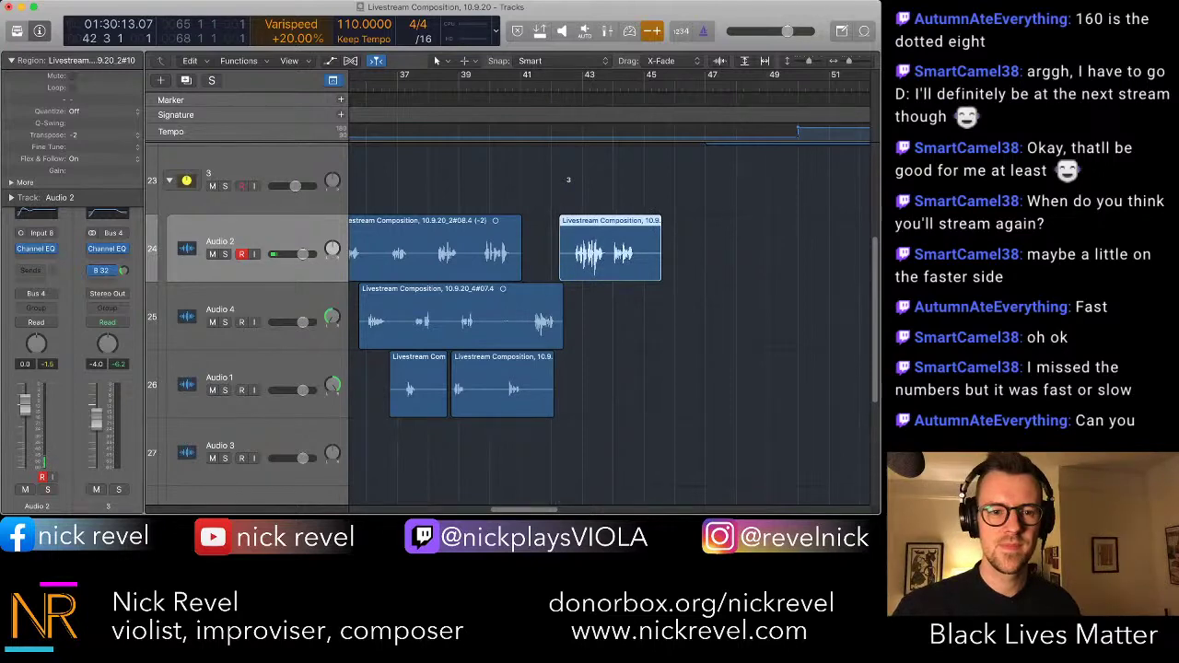
- Arm Audio 1 for recording instead of Audio 2 and set Varispeed to -40%
click(241, 391)
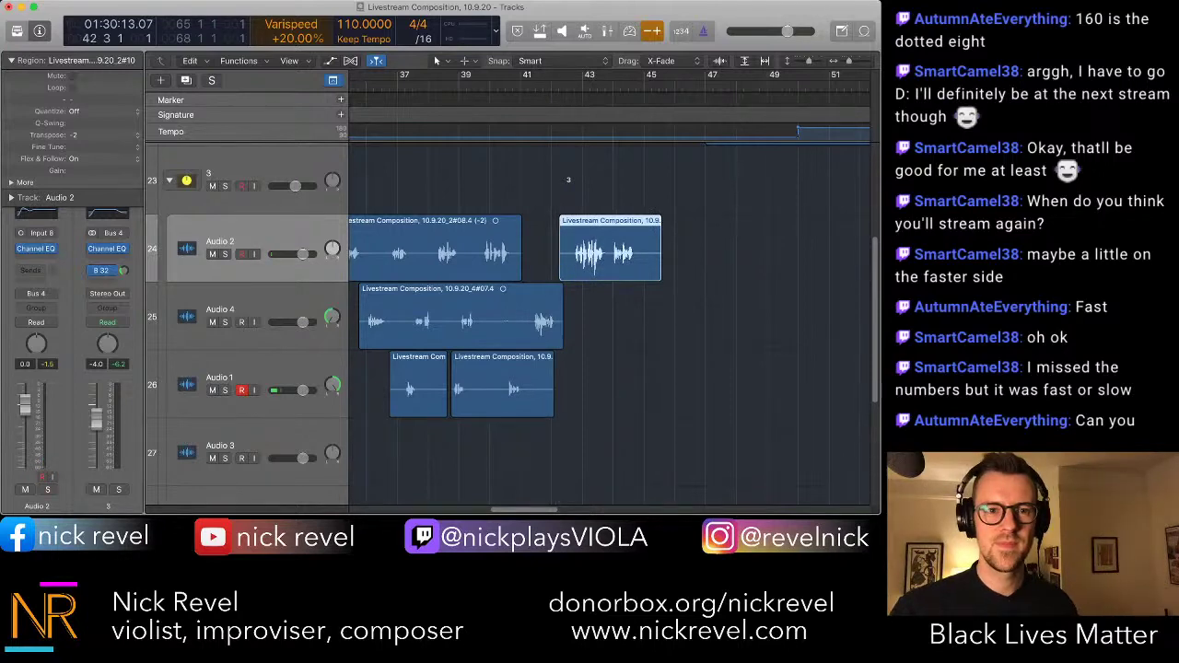
click(241, 390)
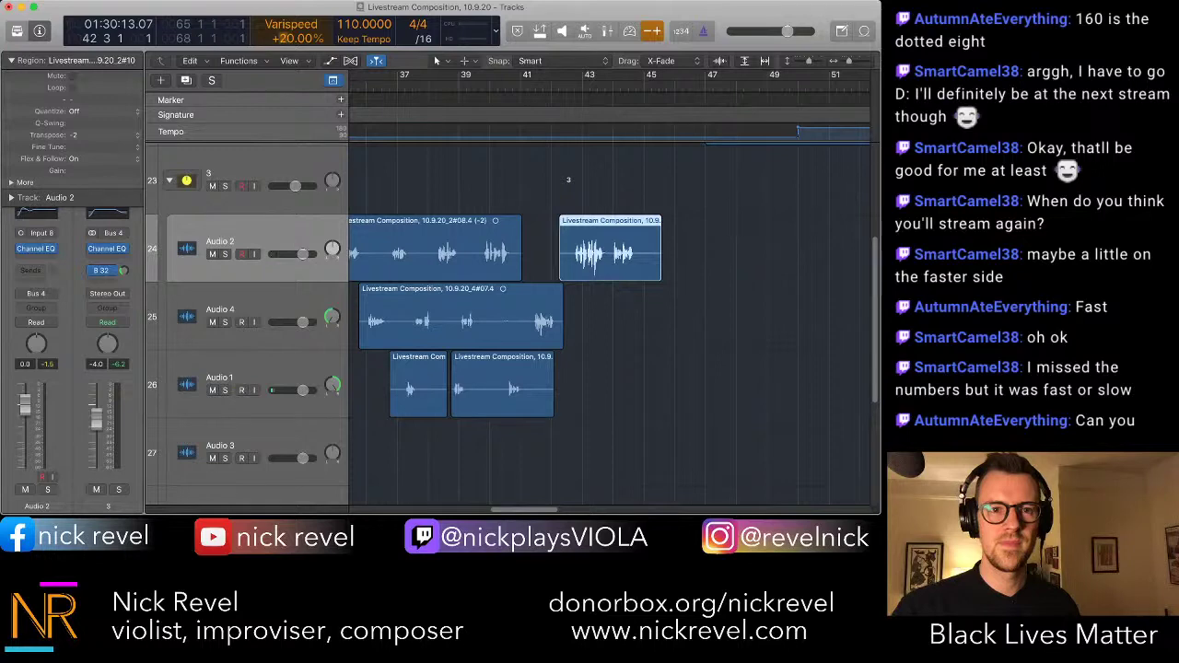
drag(283, 38, 283, 92)
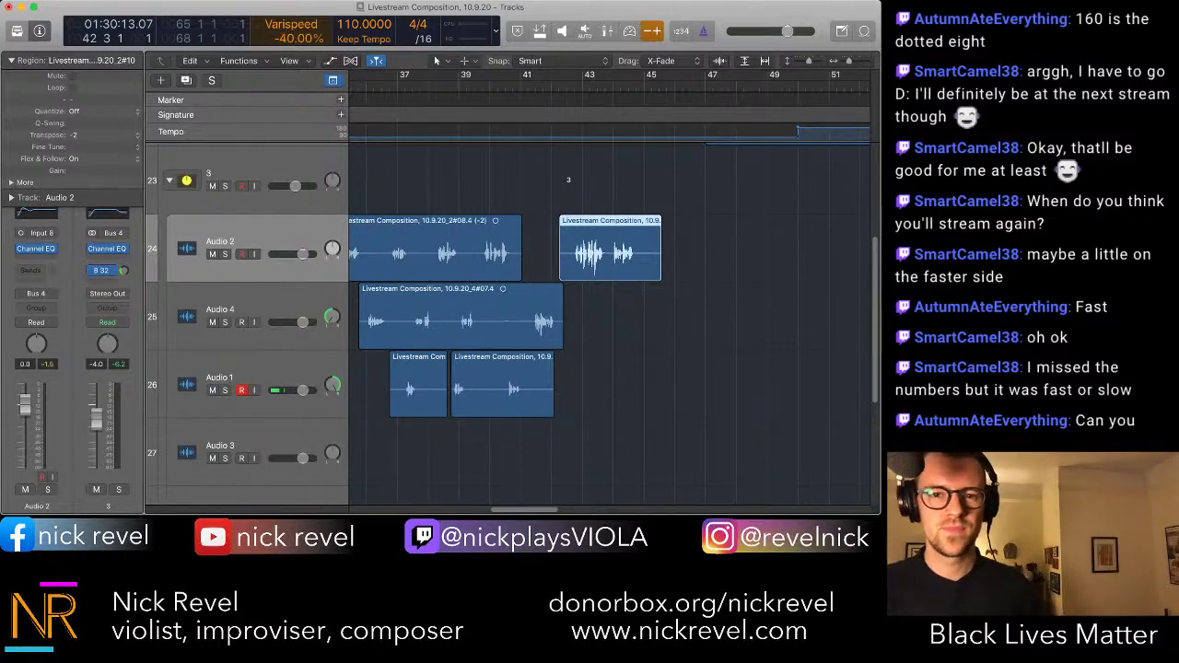
key(r)
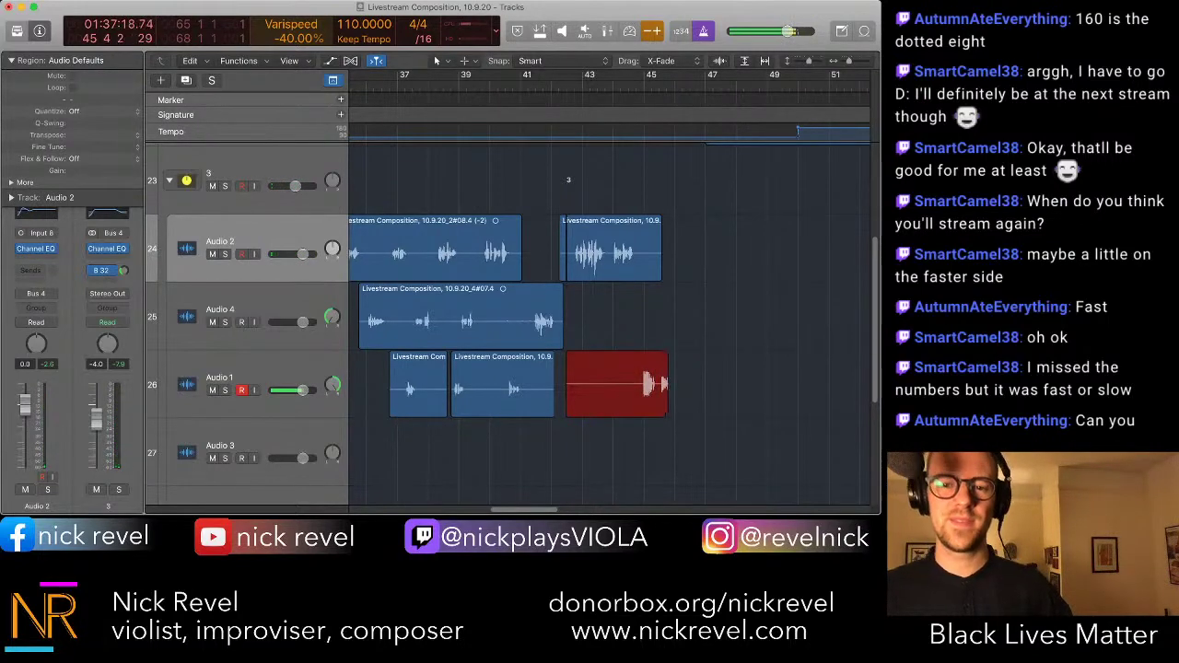
key(space)
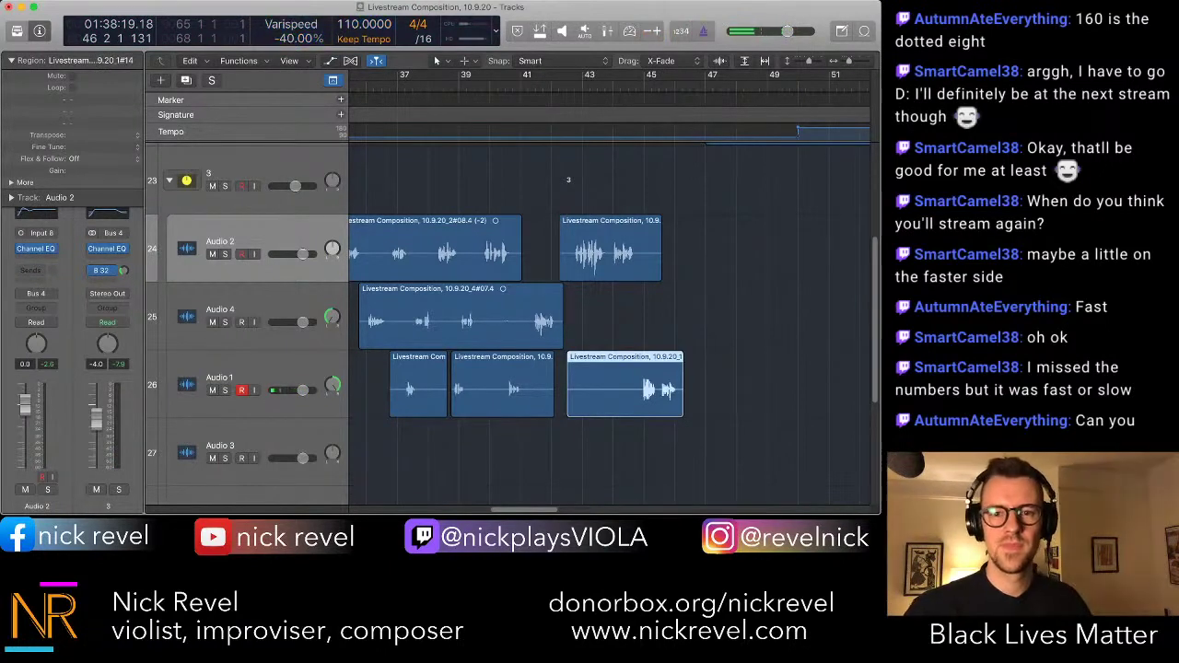
key(space)
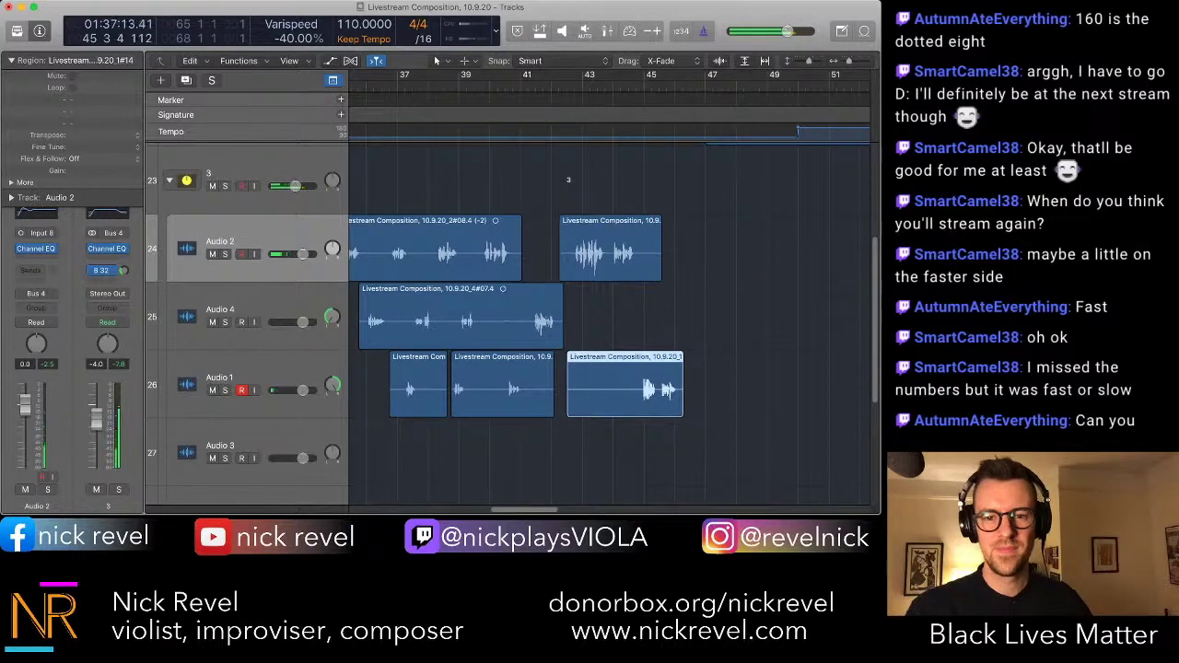
key(Delete)
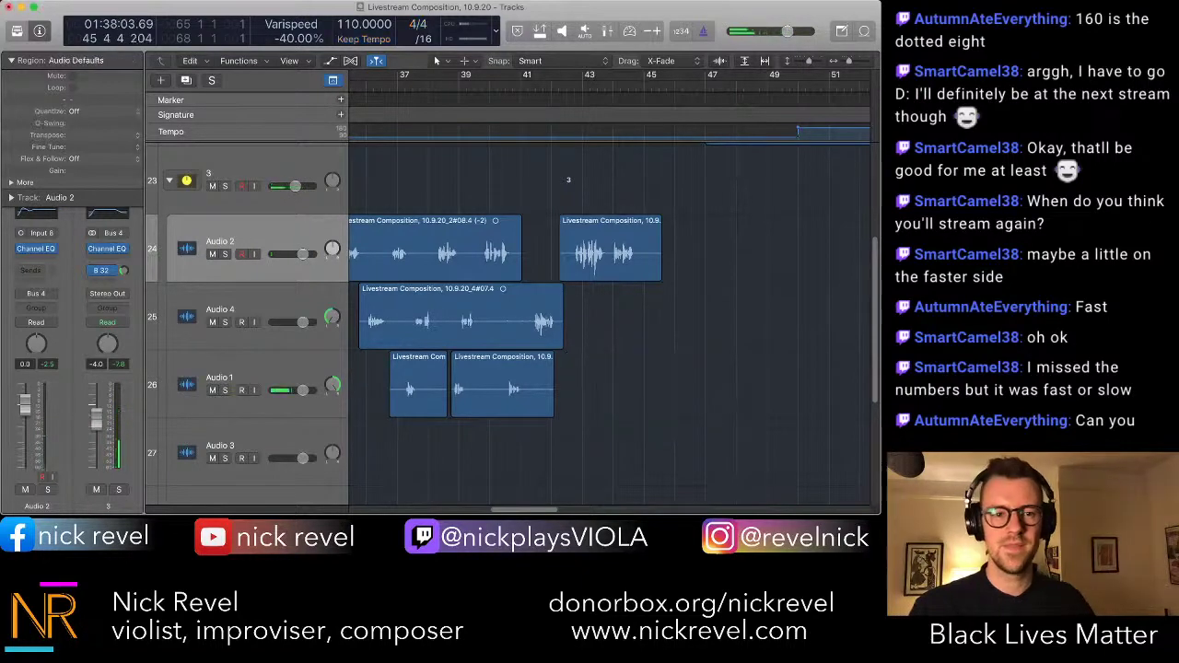
key(Return)
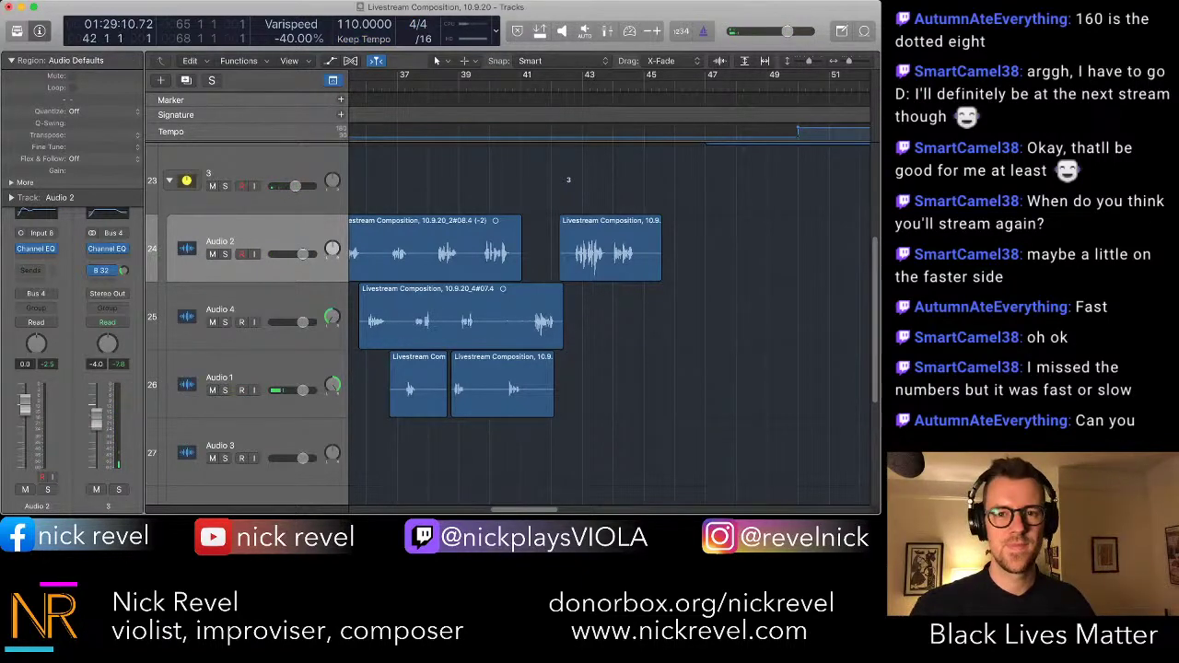
- Select Audio 1, turn Varispeed back on at -40%, and record a take from bar 42 to about bar 45
click(241, 376)
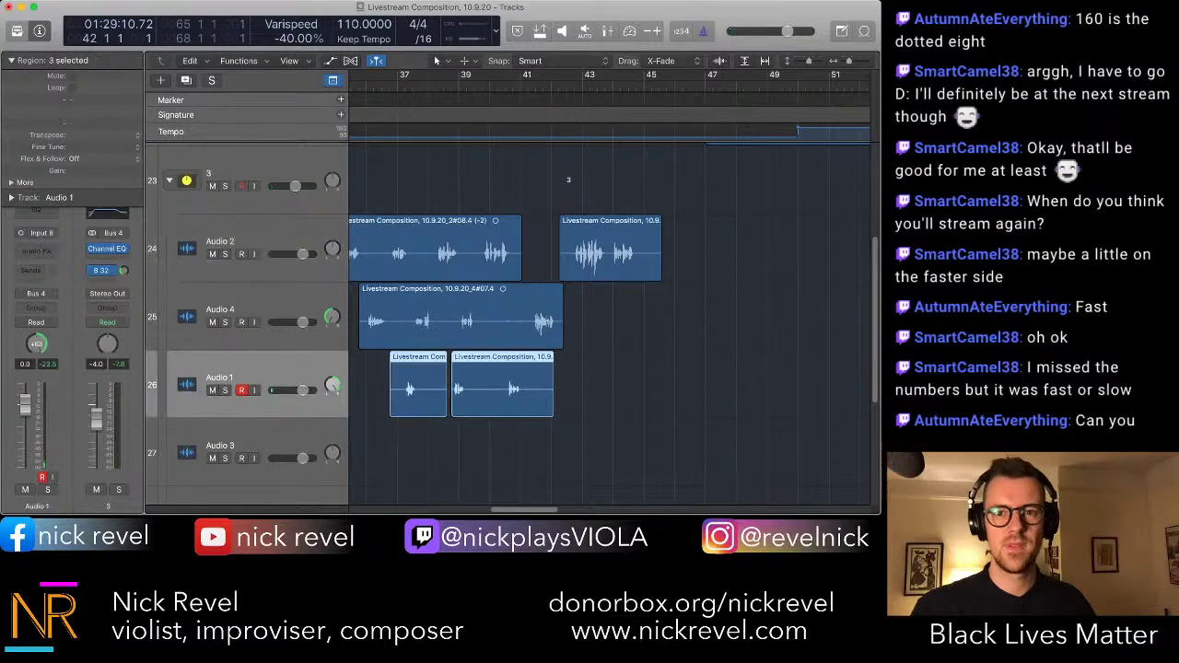
click(652, 32)
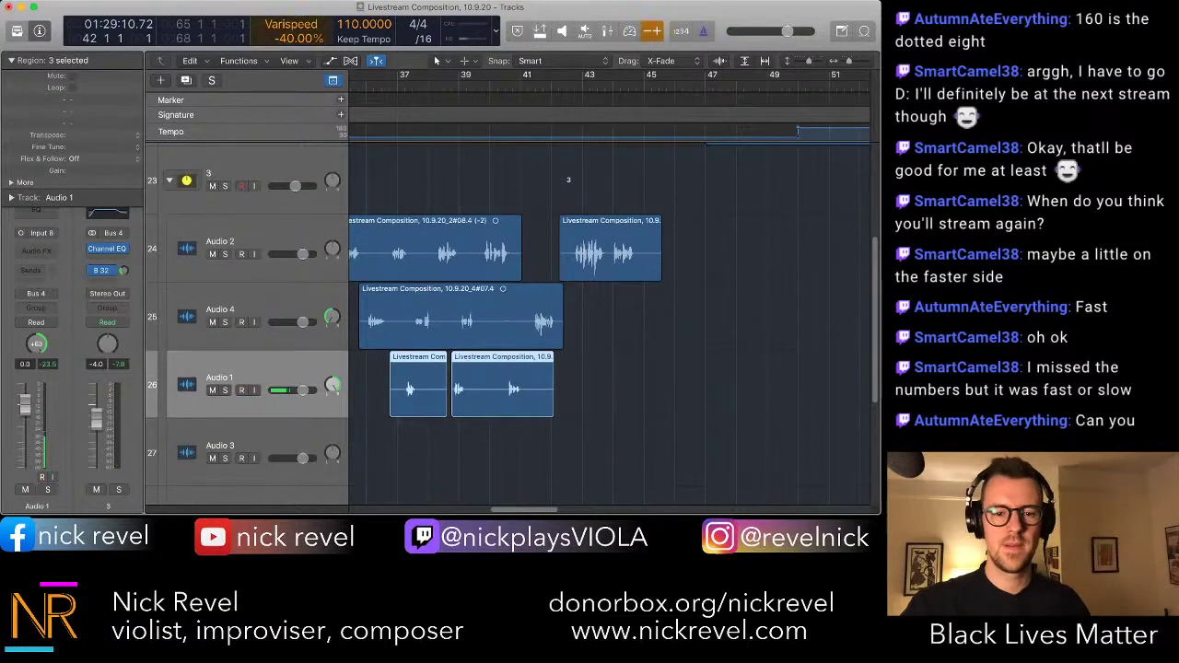
key(r)
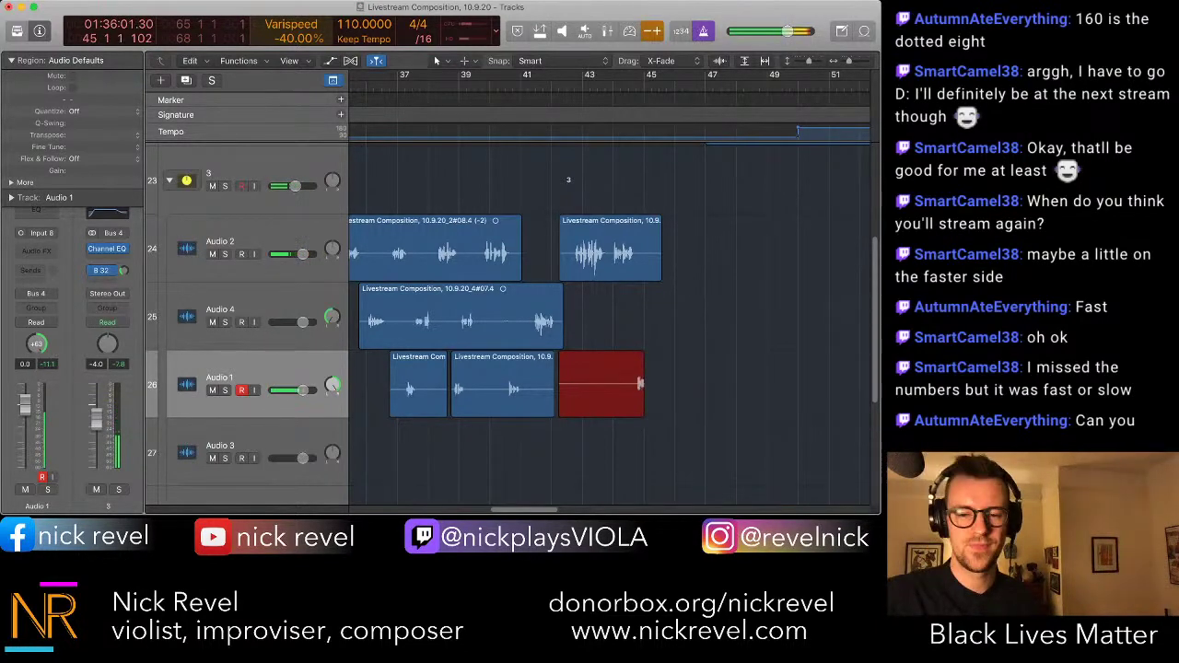
key(space)
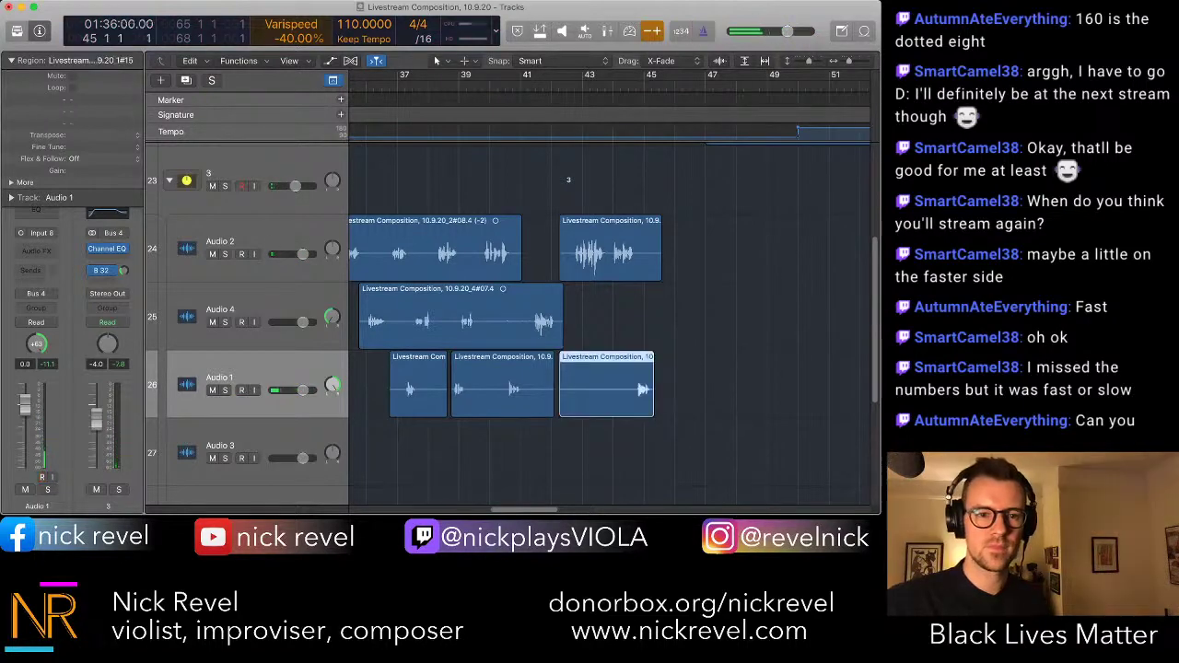
- Set Varispeed to -20%, arm Audio 4 and record on it from bar 45 to about bar 48
key(Up)
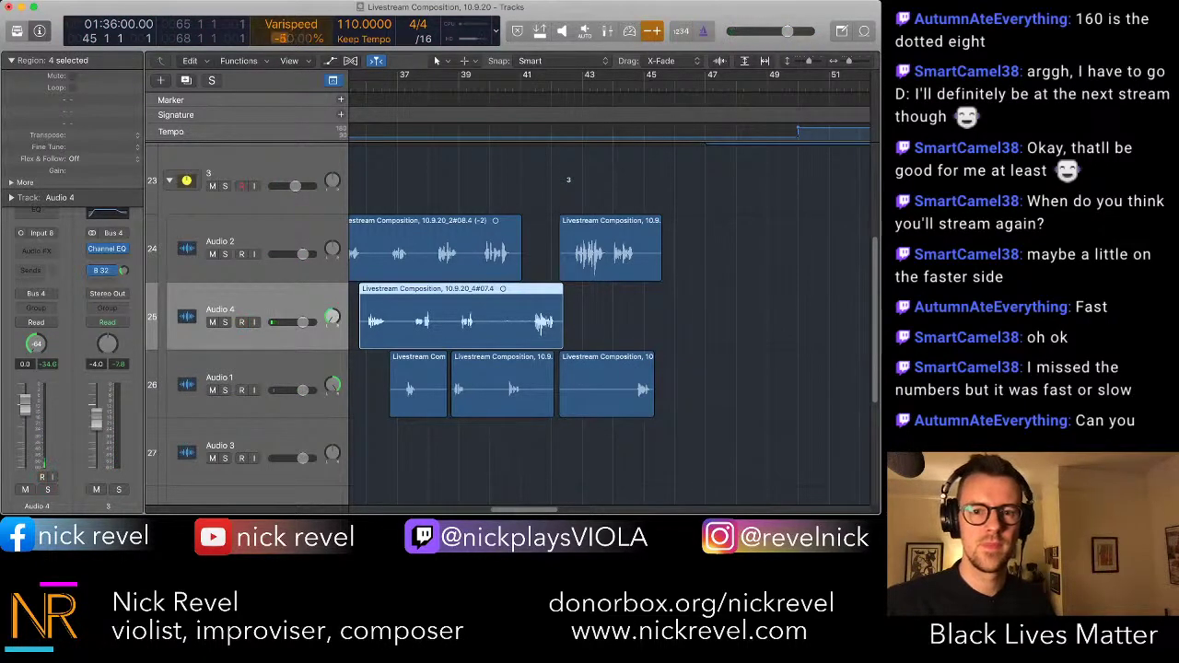
key(Return)
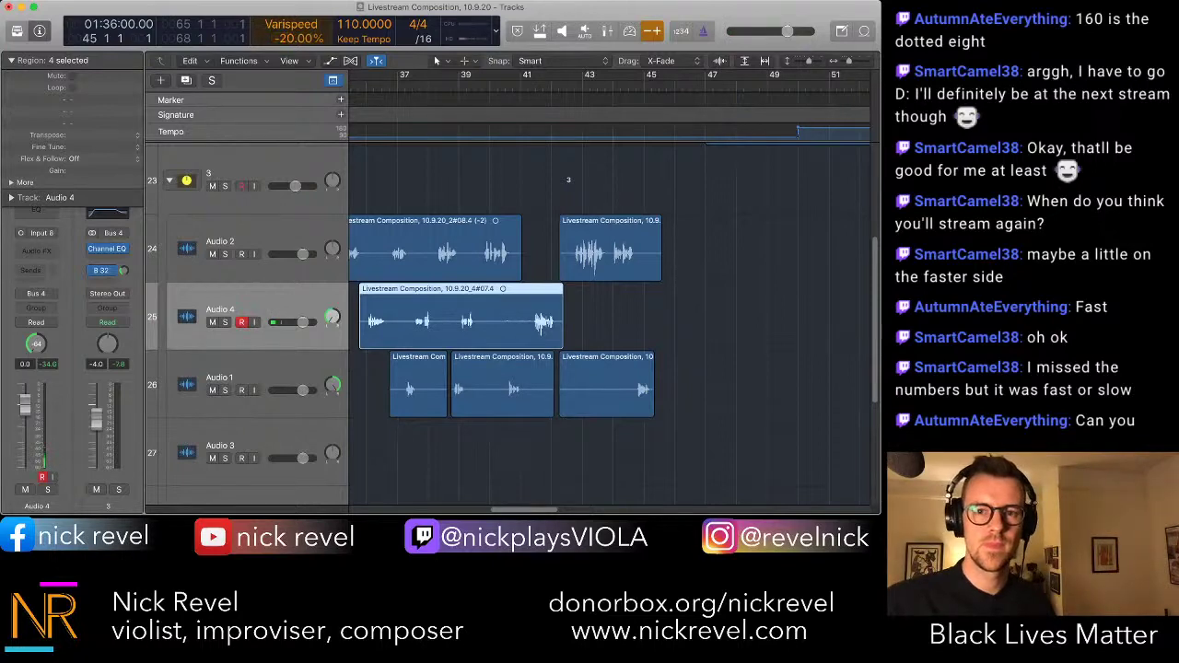
key(r)
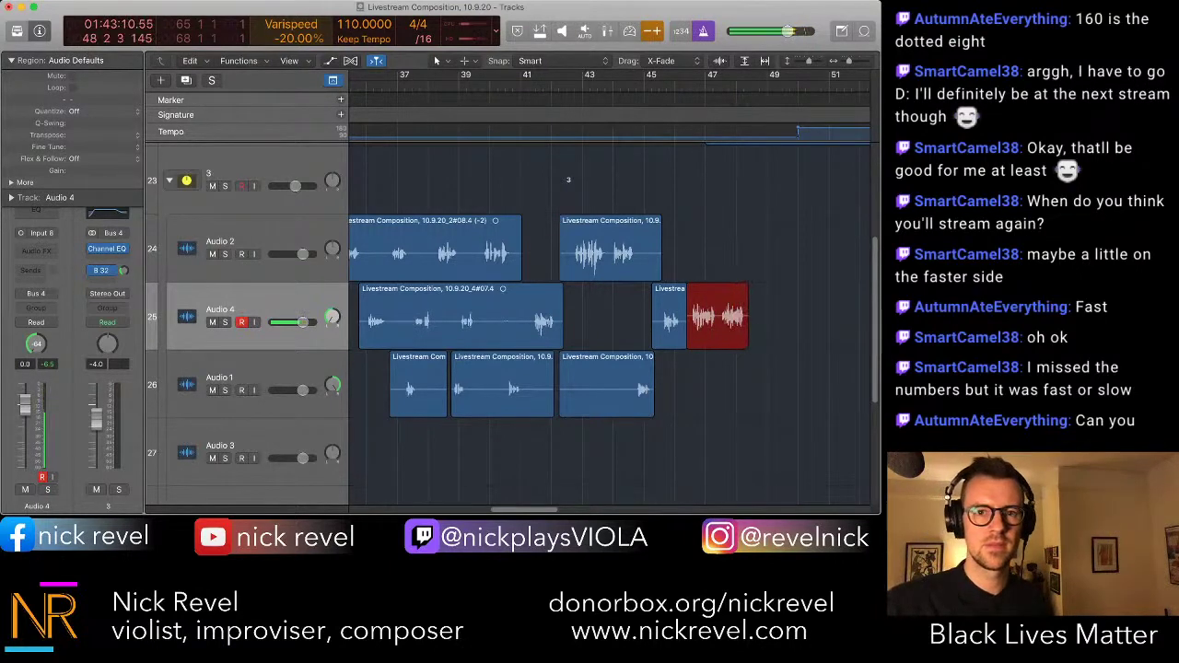
key(space)
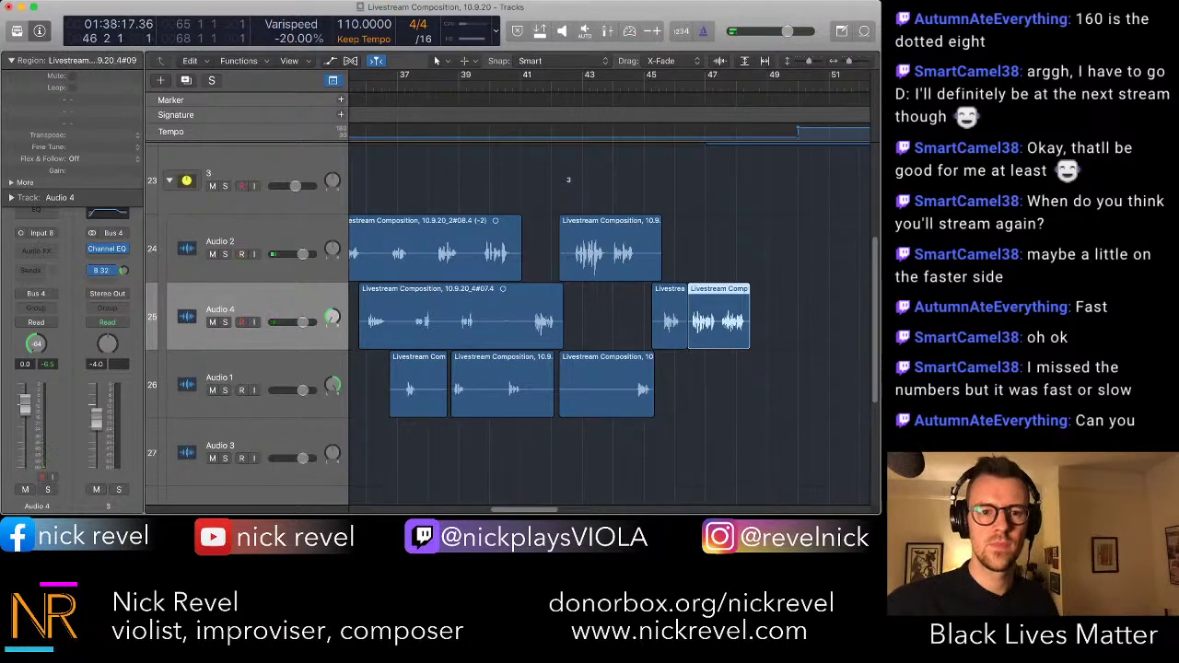
- Arm Audio 2 for recording instead of Audio 4 and set Varispeed to +20%
click(241, 253)
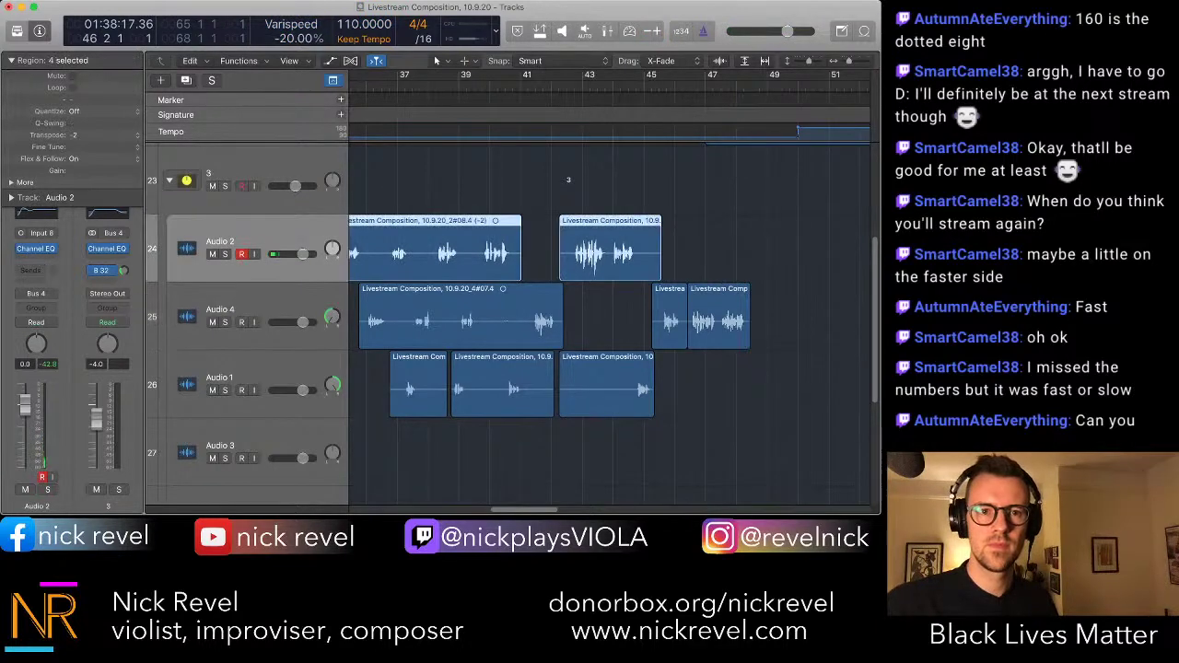
click(652, 31)
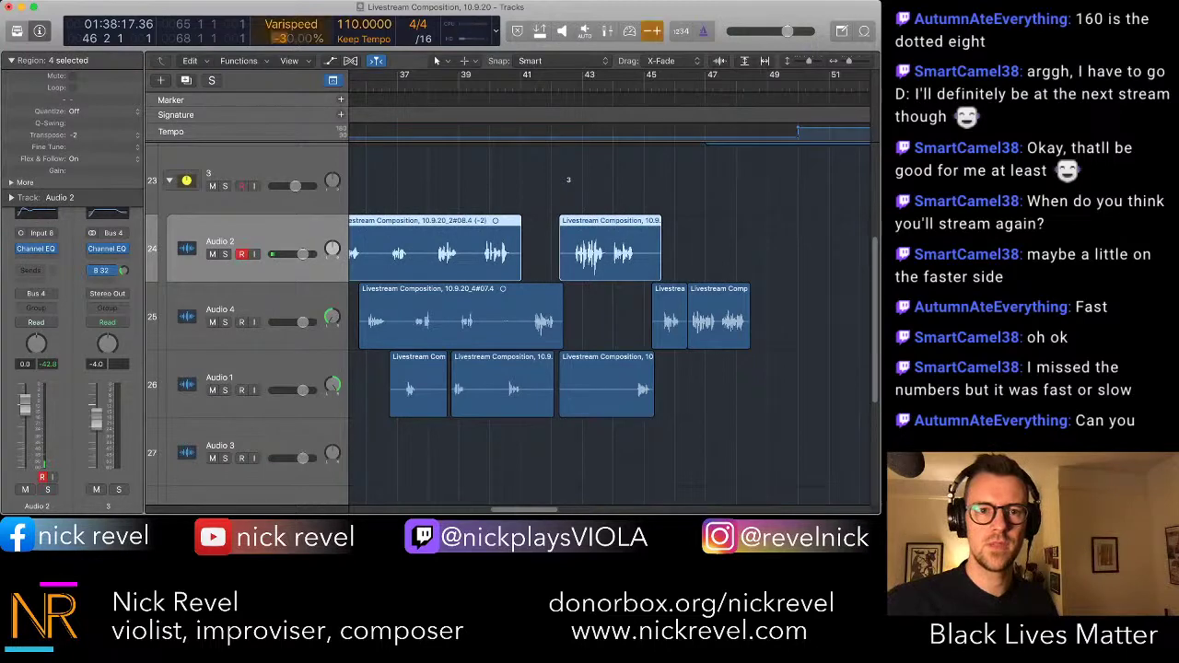
double_click(294, 38)
text(20)
key(Return)
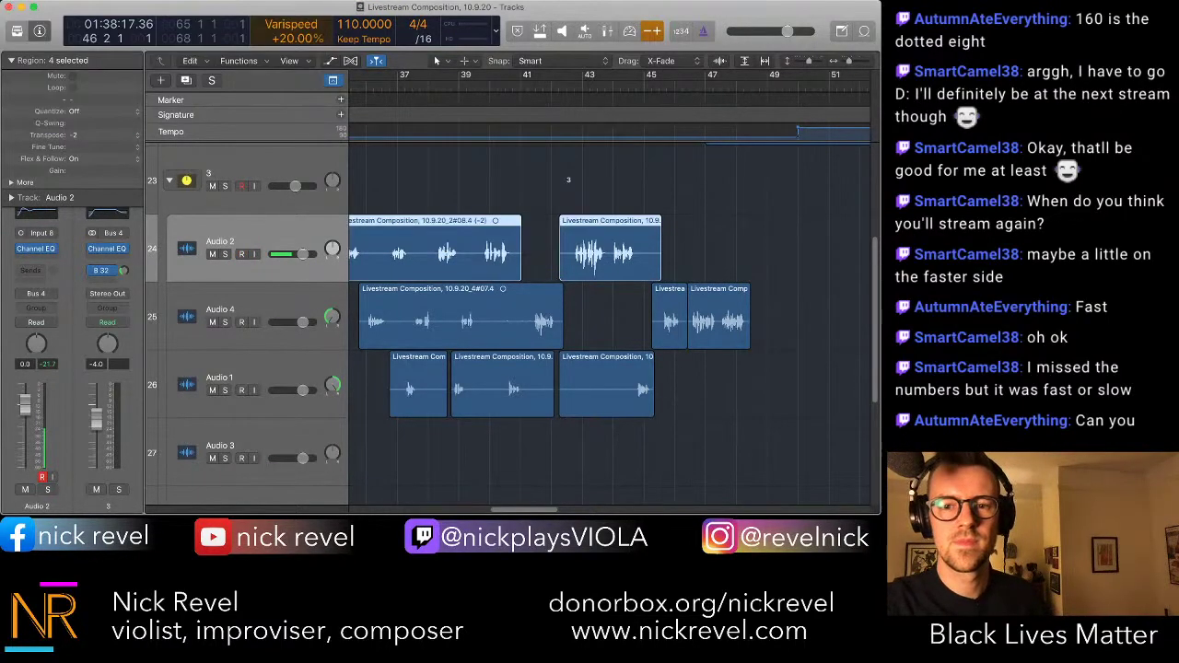
- Try a take on Audio 2 from about bar 46 to bar 49, and delete it
key(r)
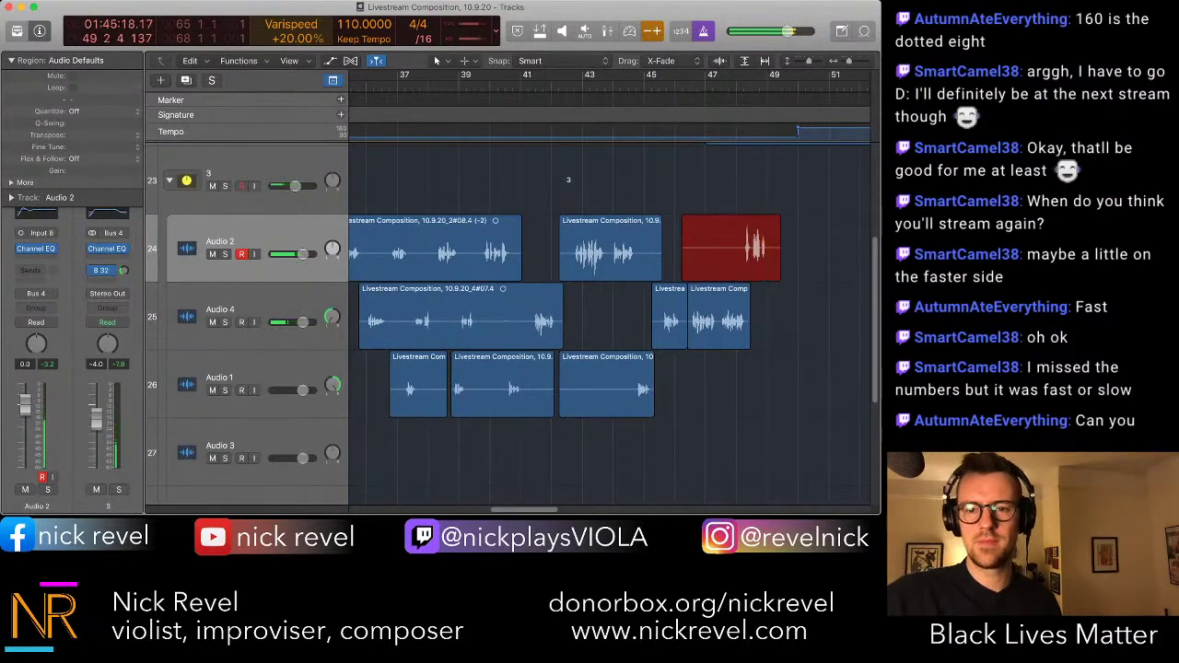
key(space)
key(Delete)
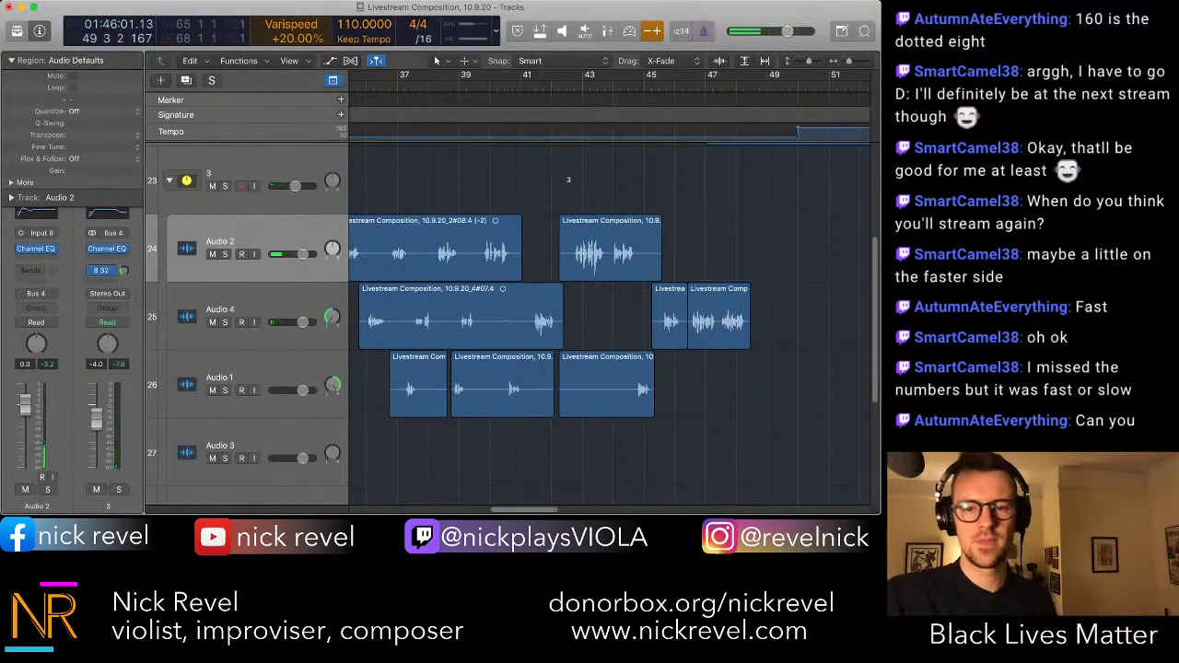
- Record another Audio 2 take up to about bar 49 and trim its start to about bar 47
key(r)
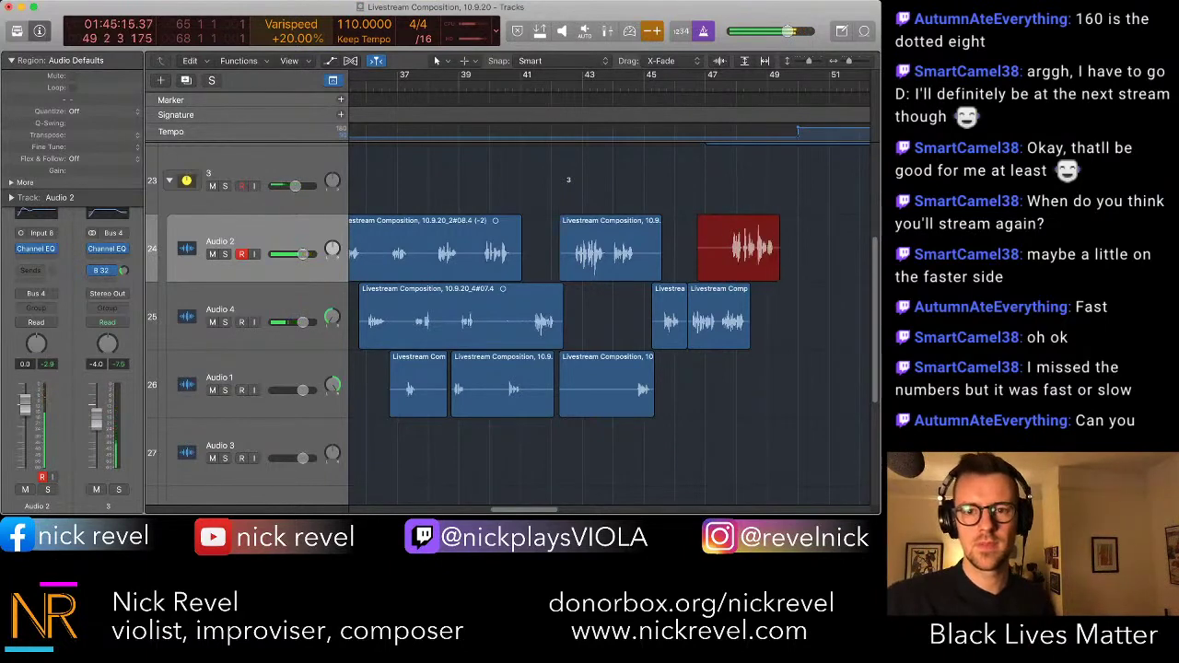
key(space)
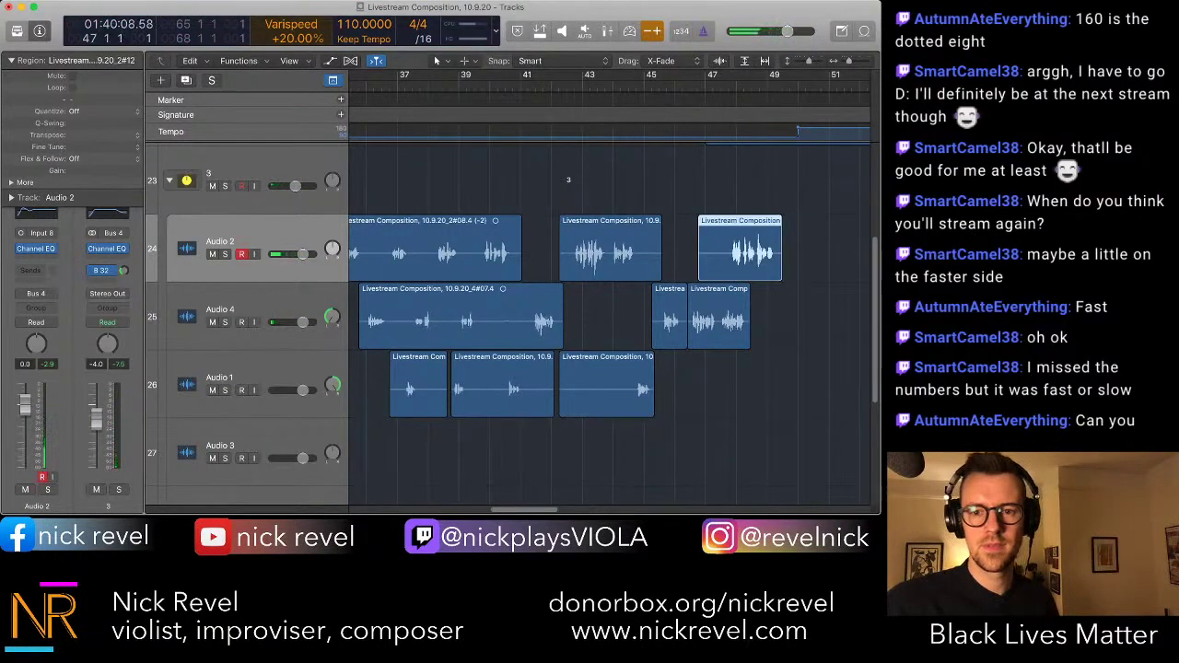
drag(700, 270, 723, 270)
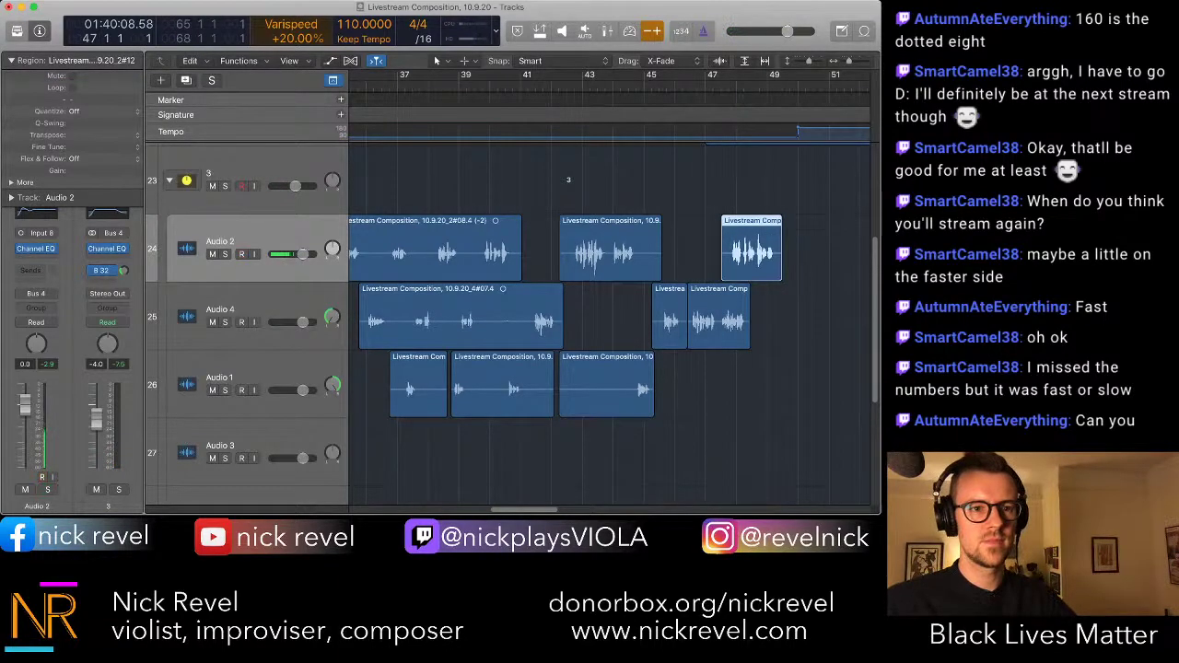
- Transpose the trimmed Audio 2 region by -2 and play it back from bar 47
double_click(77, 135)
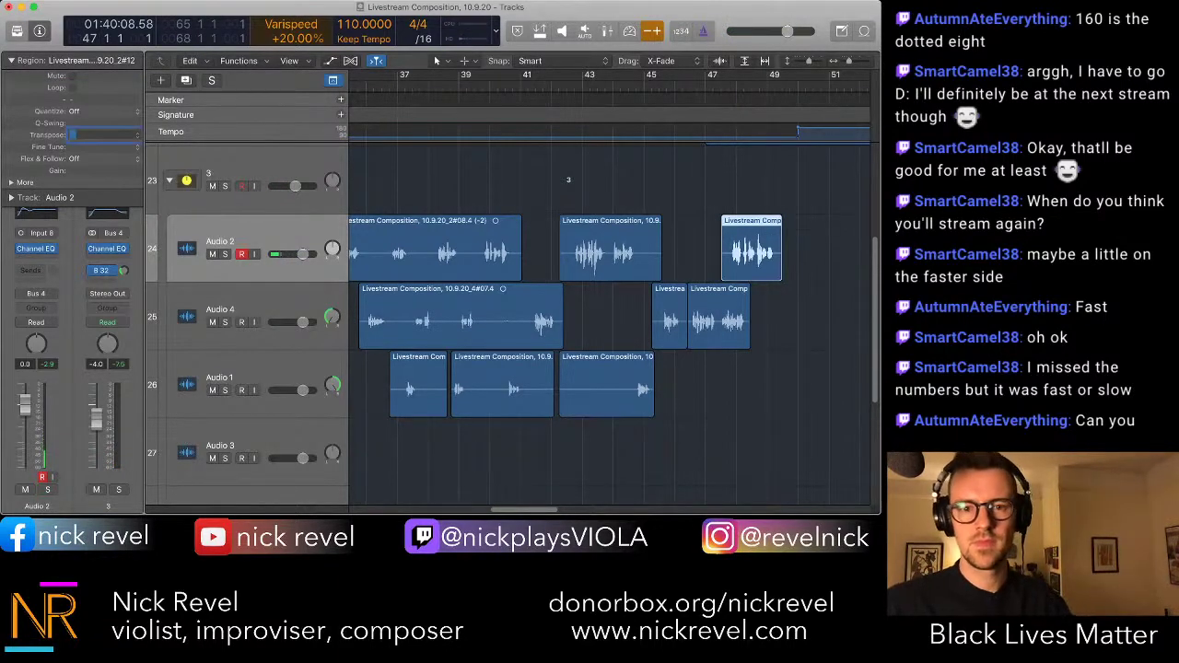
text(-2)
key(Return)
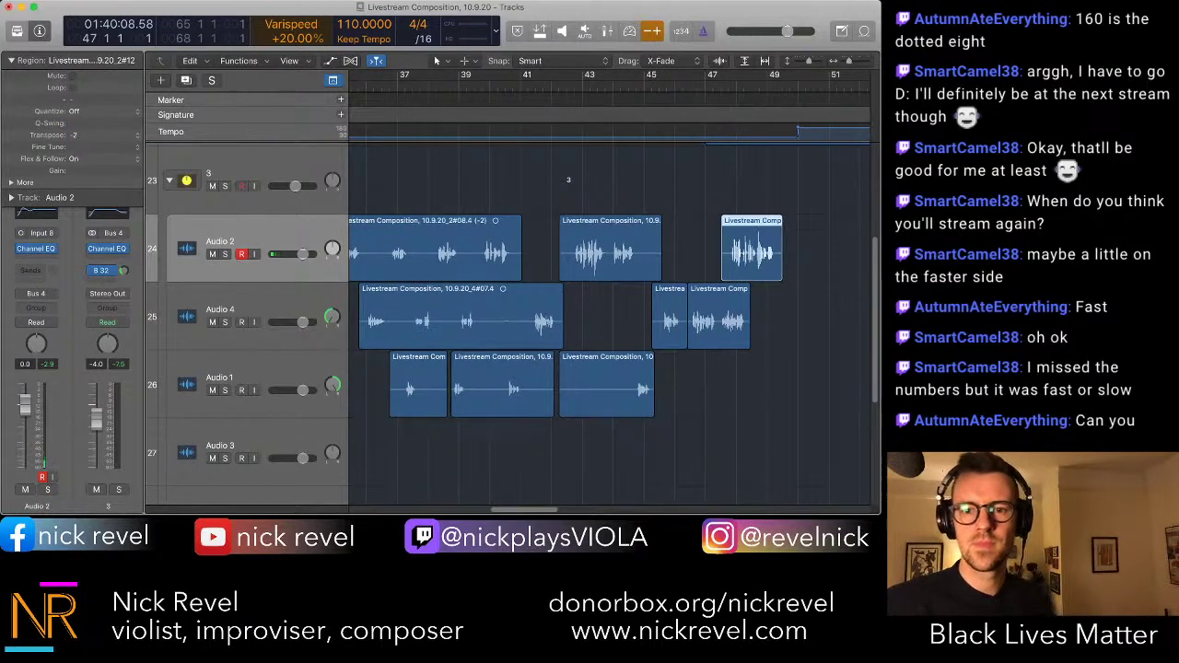
key(space)
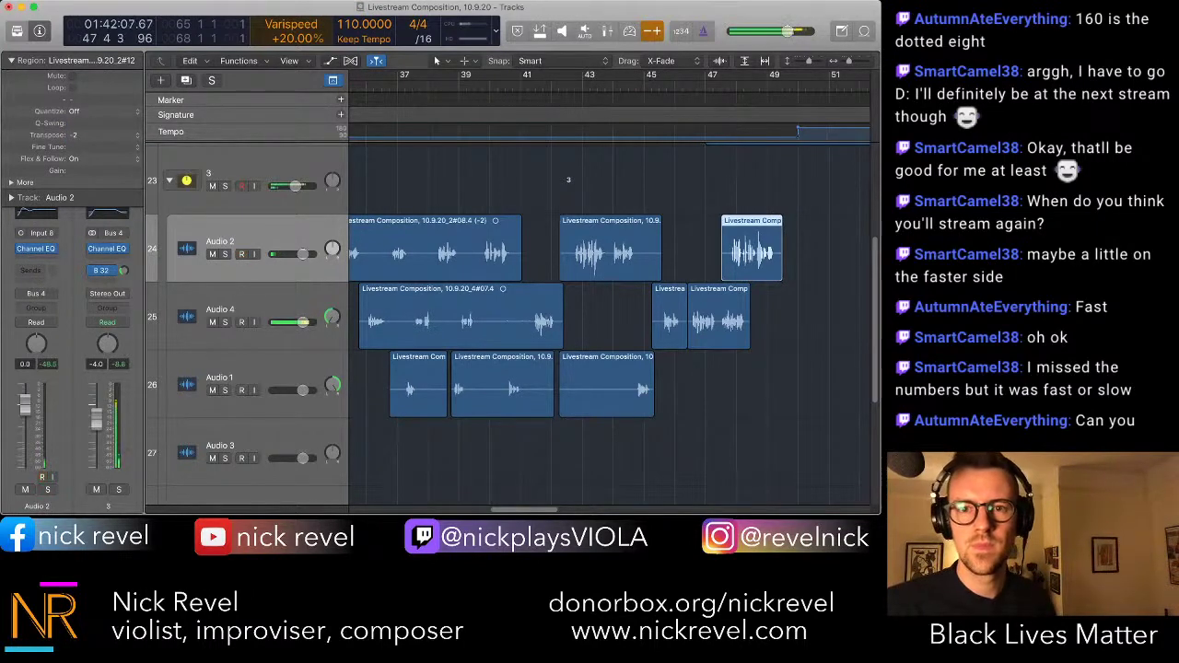
key(ctrl+alt+r)
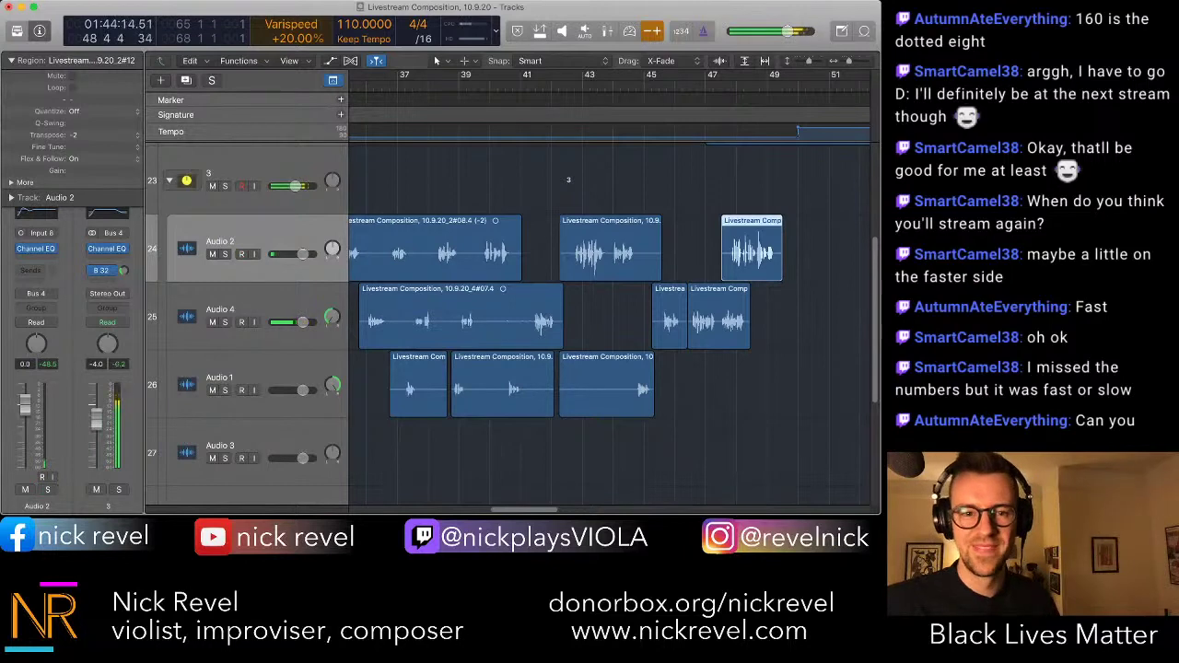
key(ctrl+alt+r)
- Select Audio 4 and arm it for recording in place of Audio 2
click(258, 384)
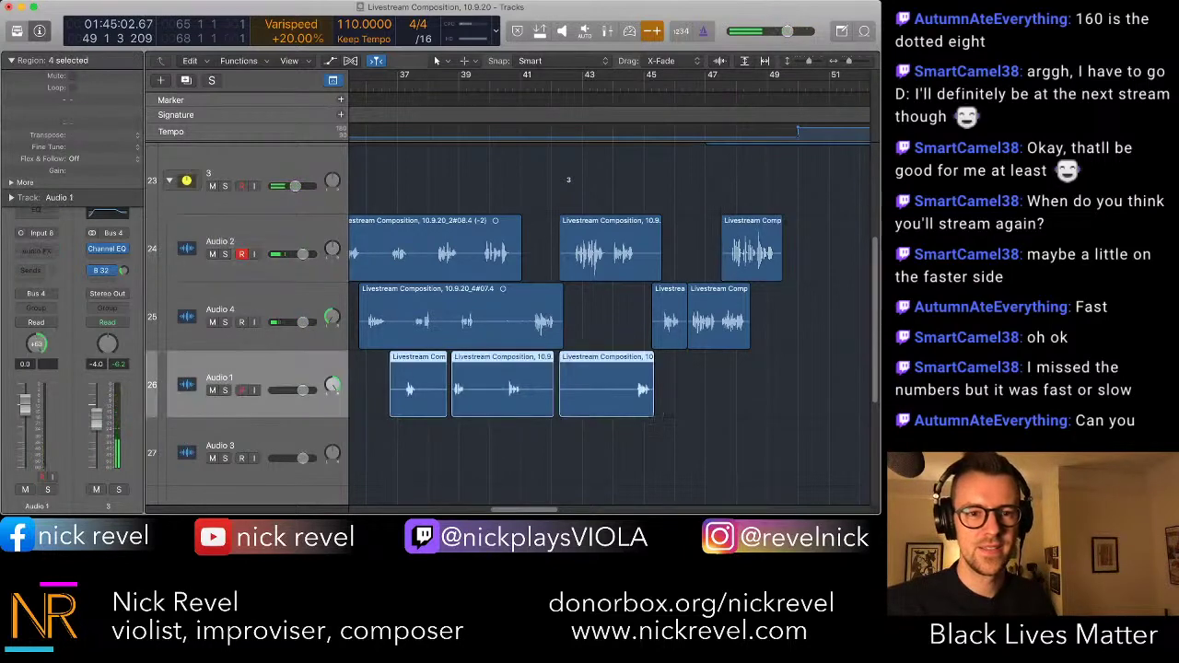
key(ctrl+alt+r)
key(ctrl+alt+r)
click(258, 316)
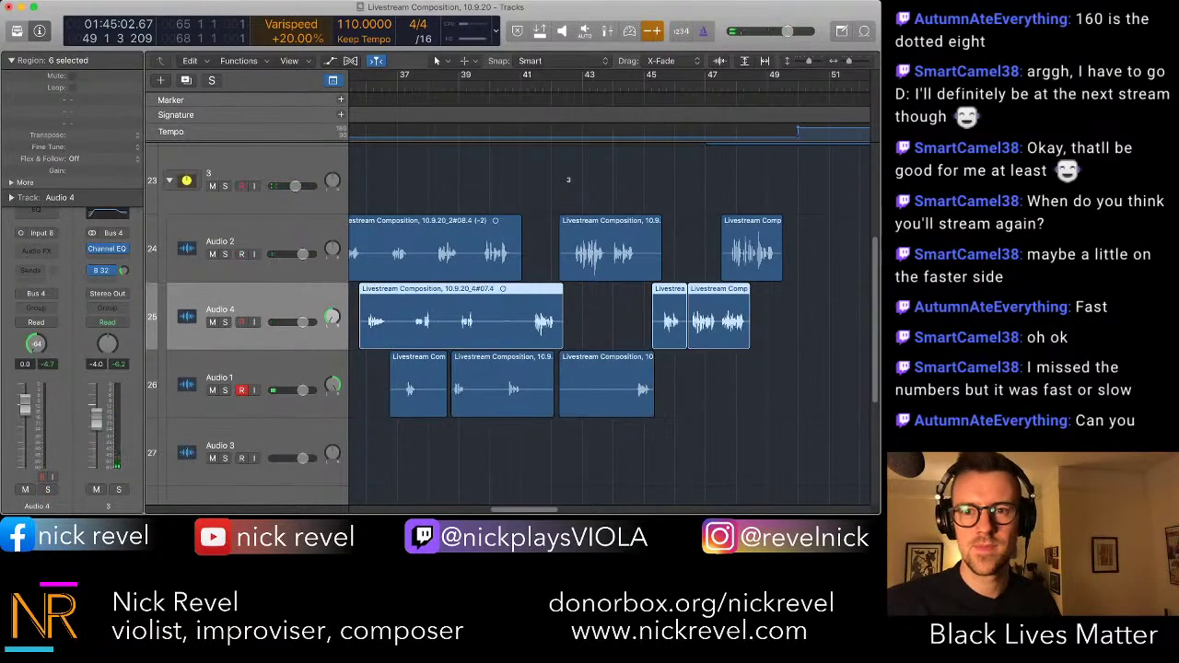
- Set Varispeed to -20% and record an Audio 4 take from bar 48 to about bar 50
click(752, 89)
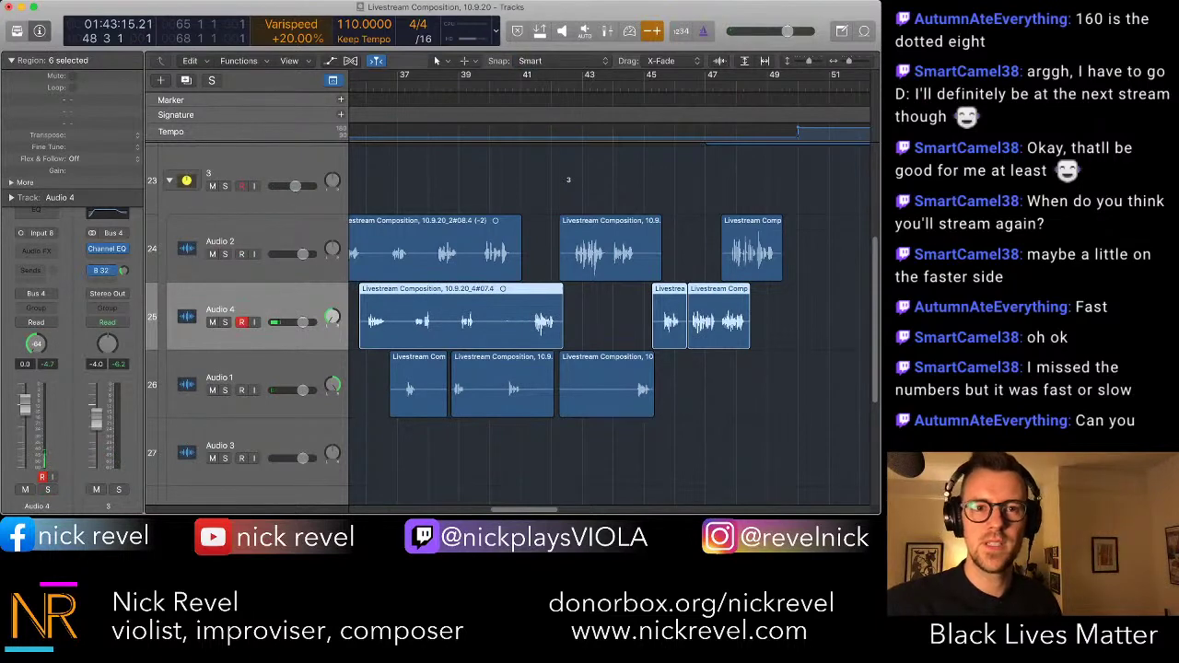
double_click(283, 37)
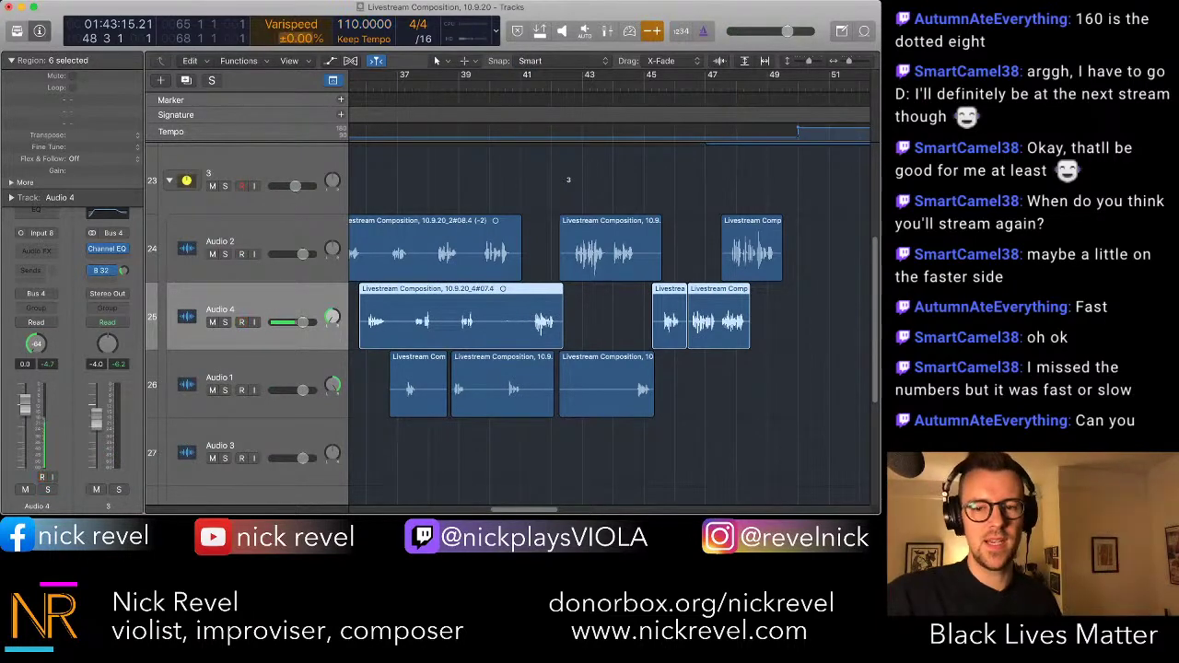
text(-20)
key(Return)
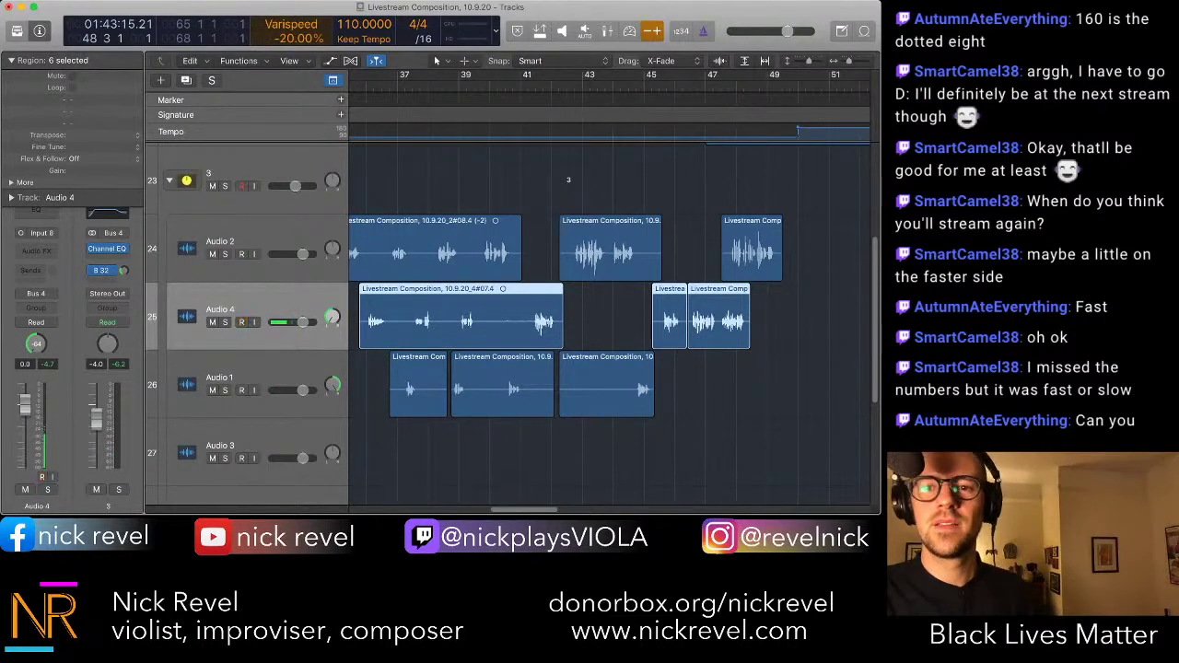
key(r)
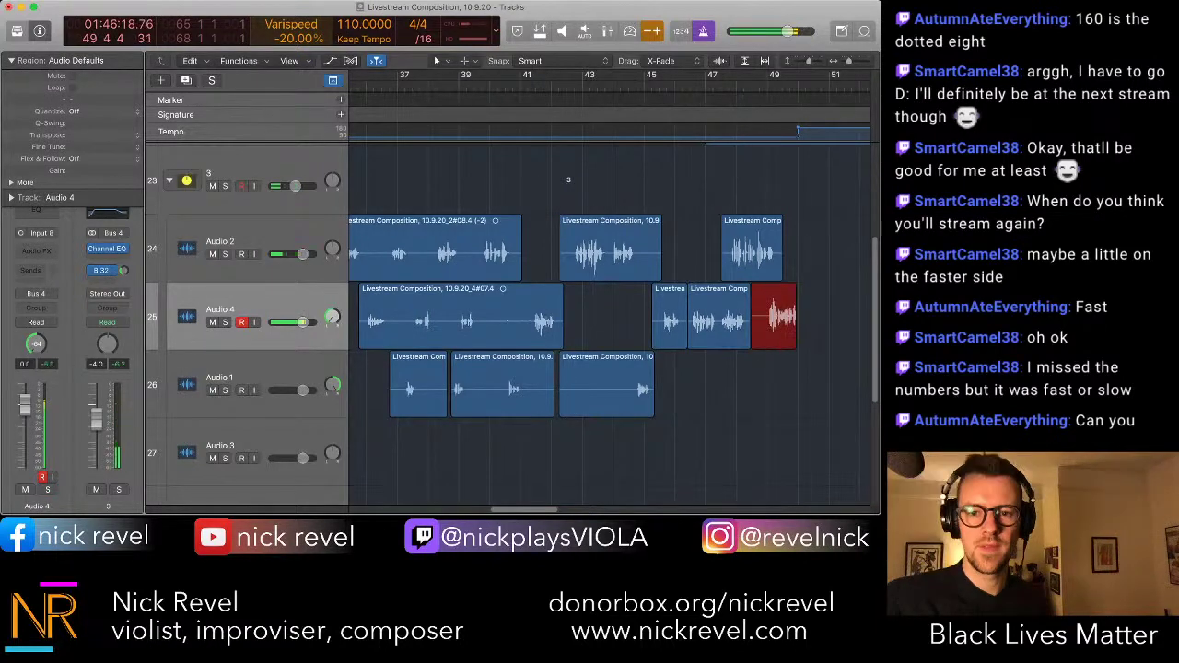
key(space)
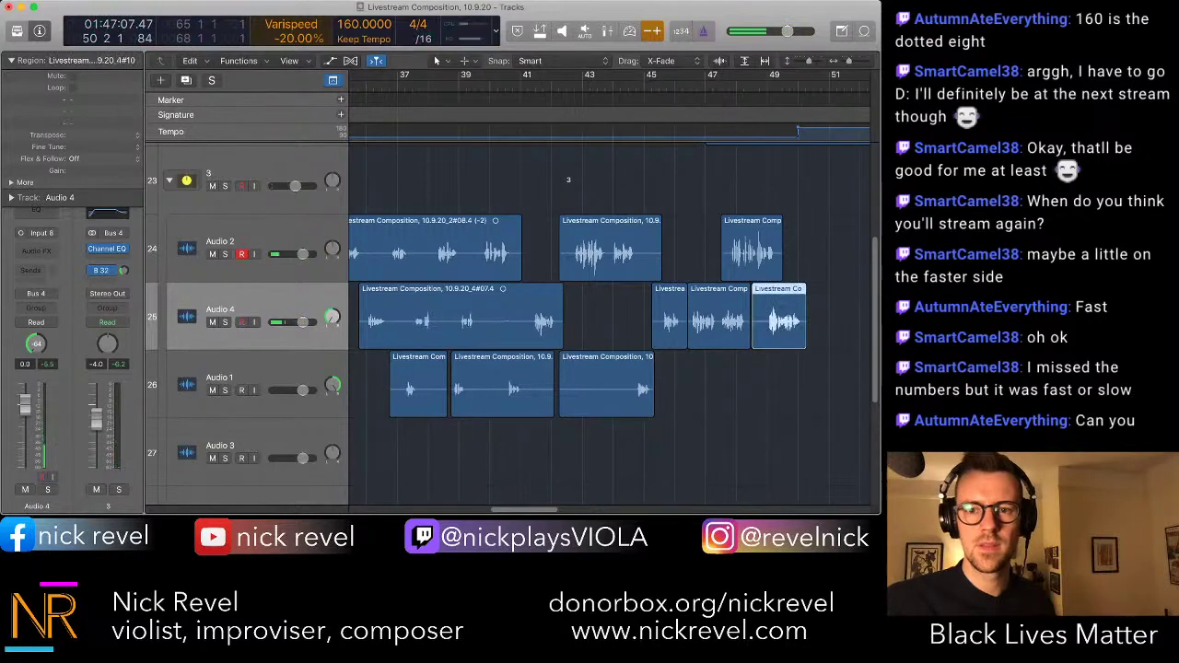
- Set Varispeed to +20%, try a short Audio 2 take from about bar 49, and delete it
key(comma)
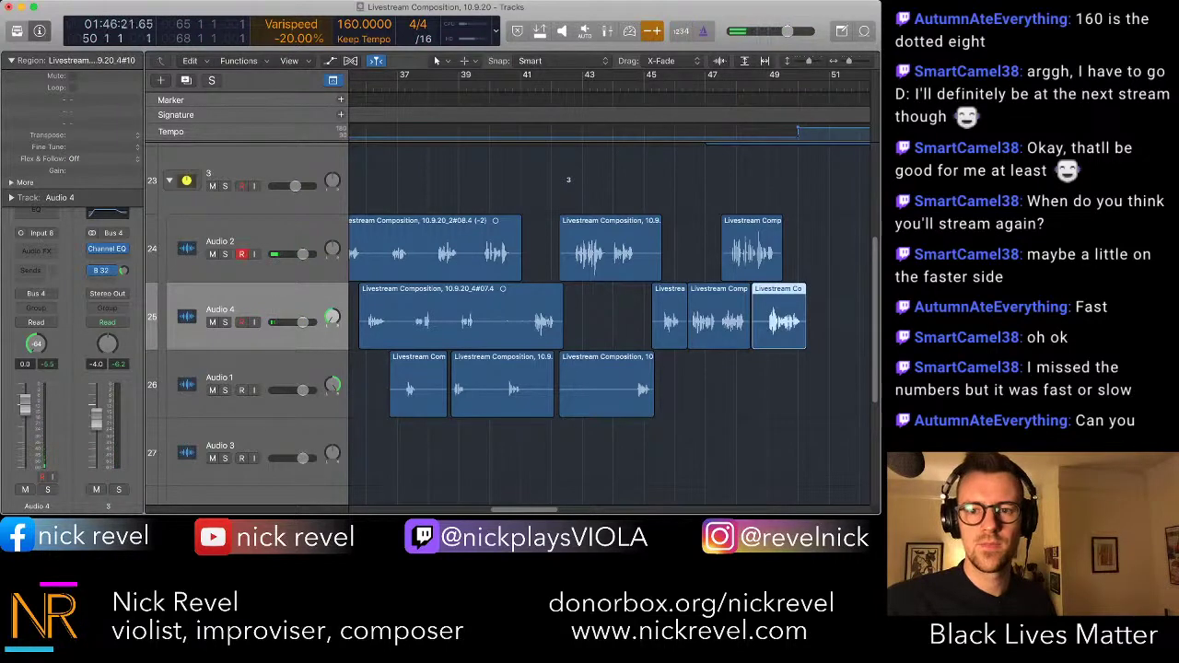
key(comma)
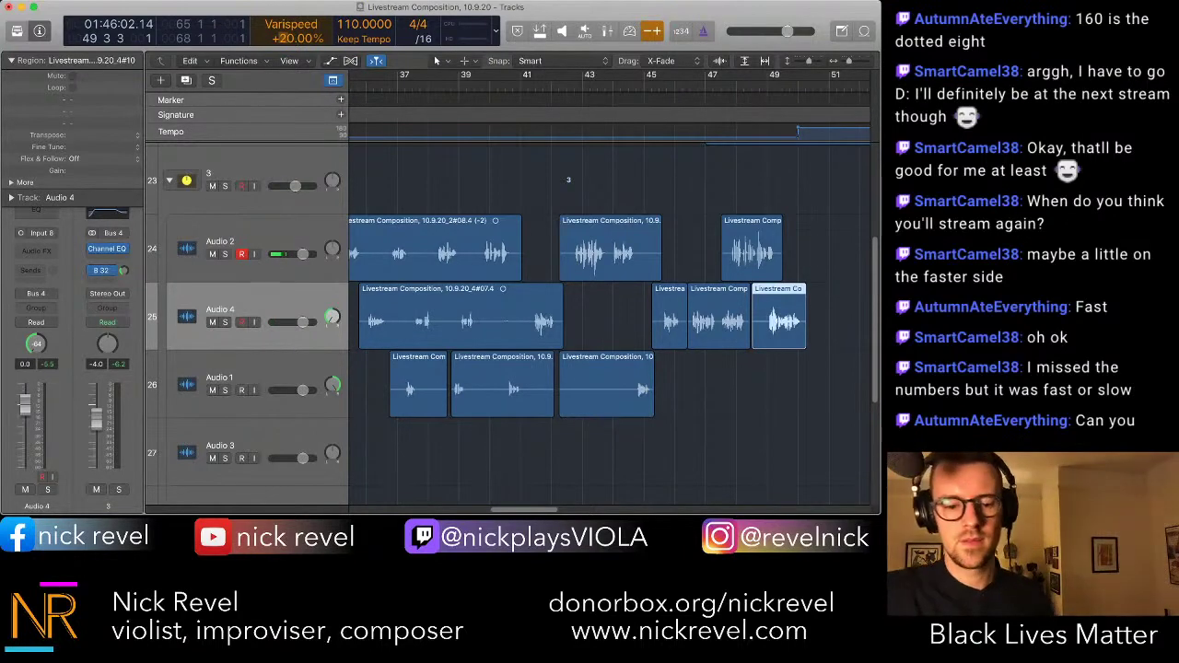
key(r)
key(space)
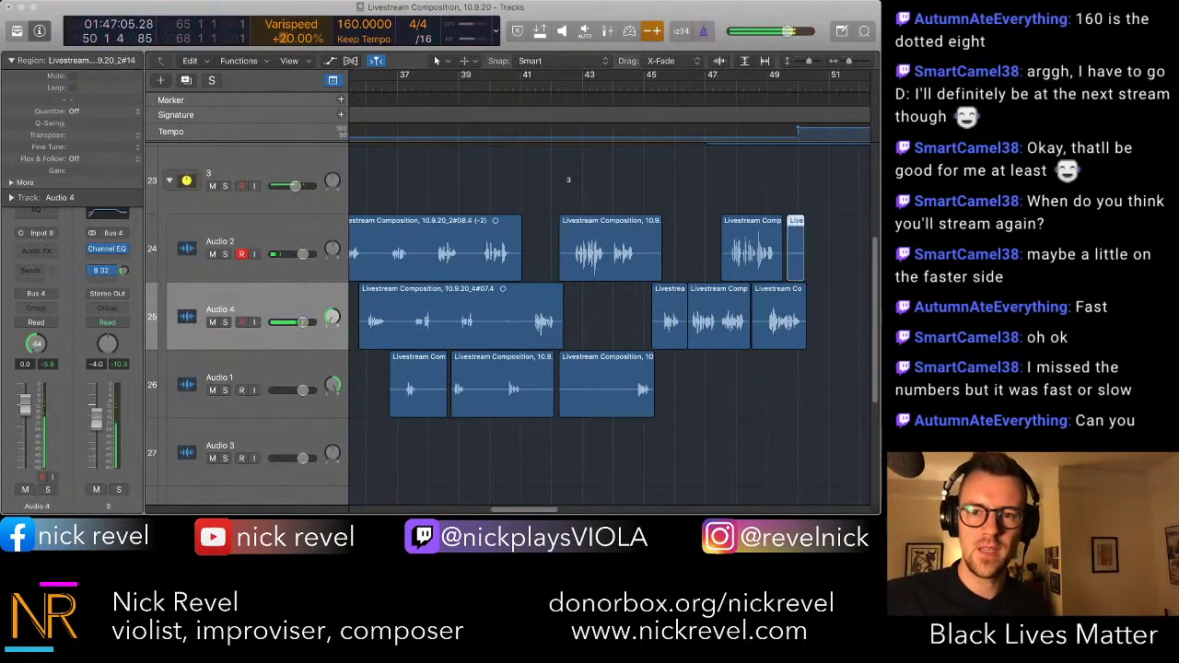
key(Delete)
- Play back the passage around bar 49 and return the playhead to bar 49
key(comma)
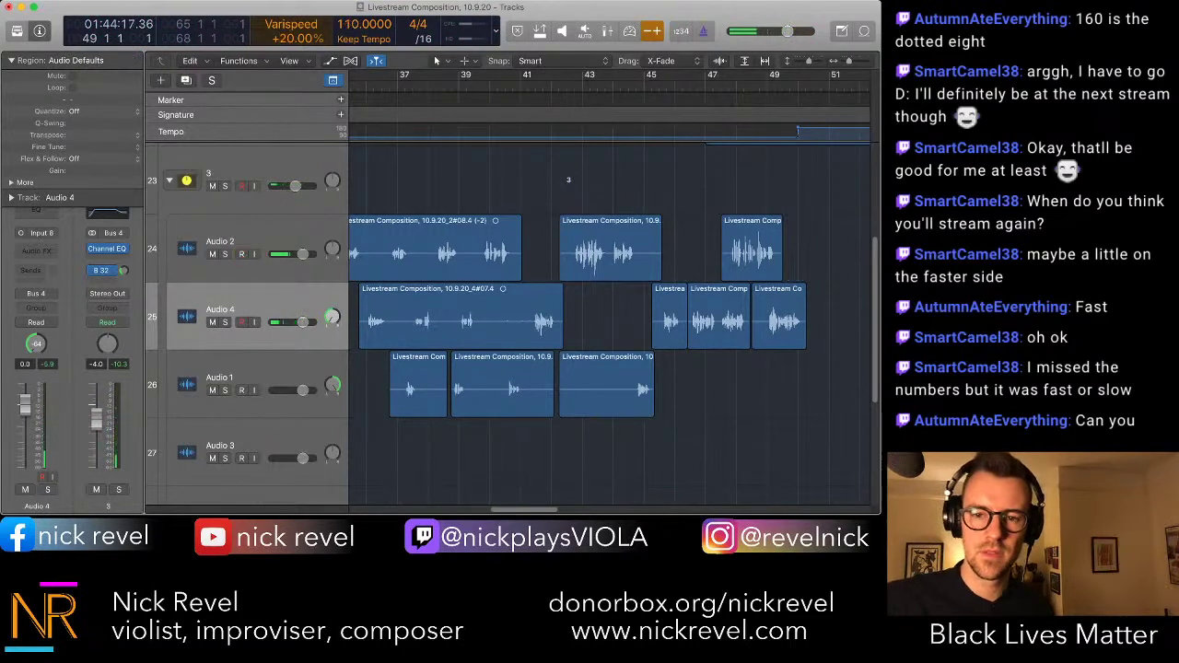
key(space)
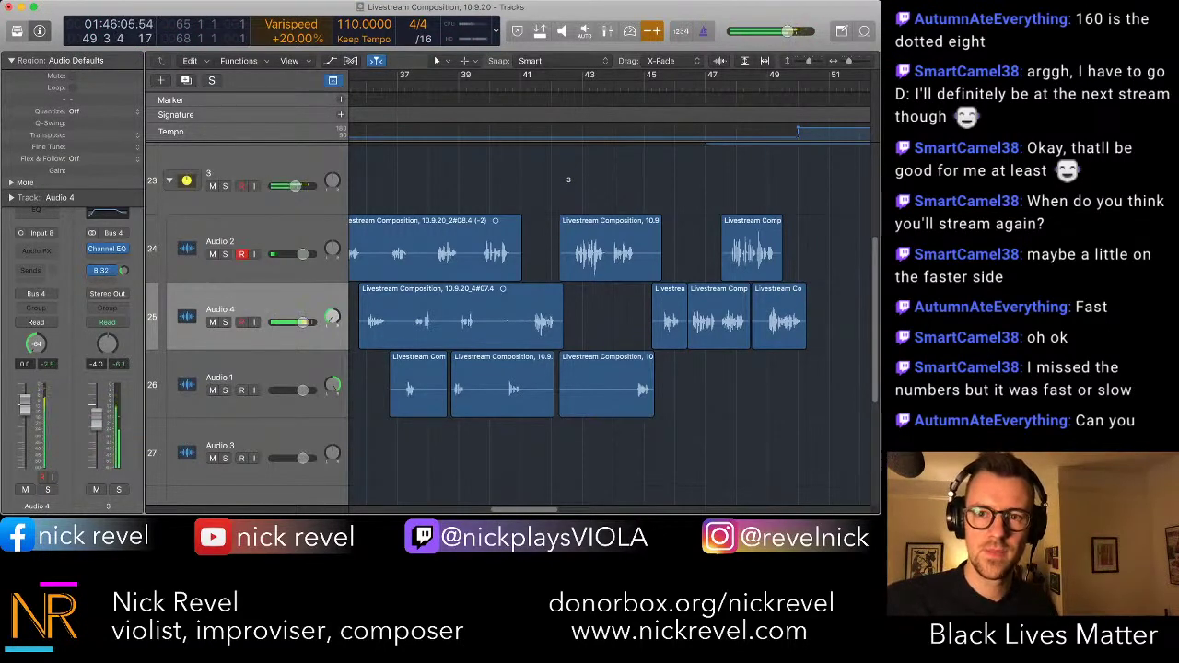
key(comma)
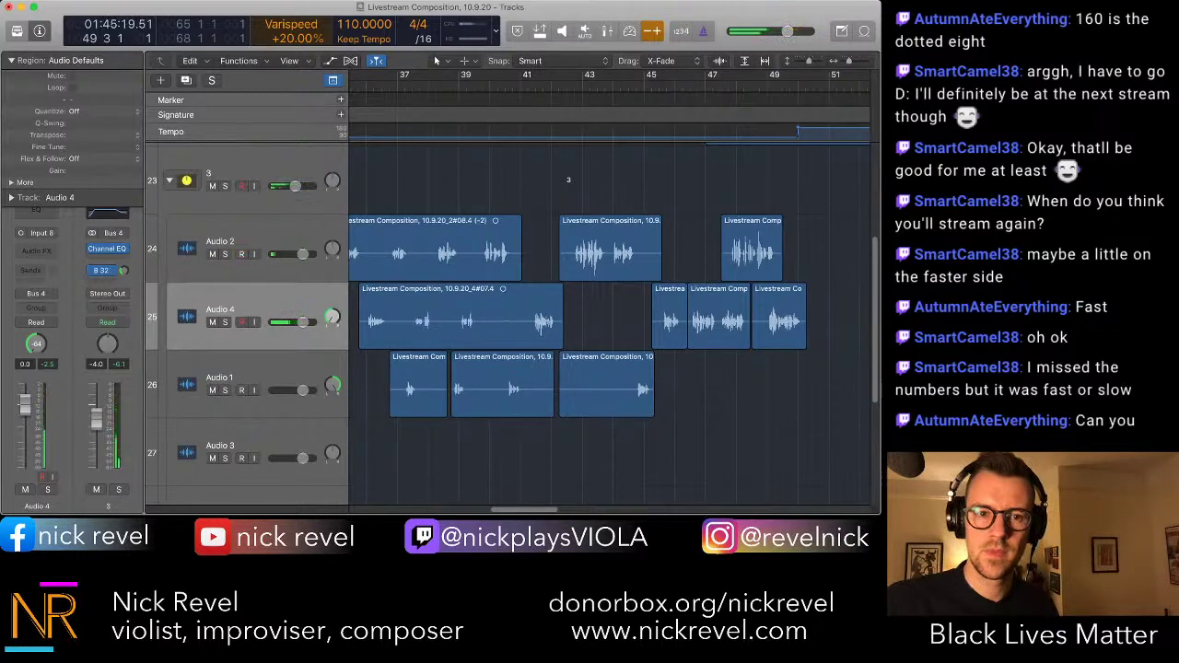
- Try an Audio 2 take from bar 49 to about bar 51, discard it and return the playhead to bar 49
click(262, 241)
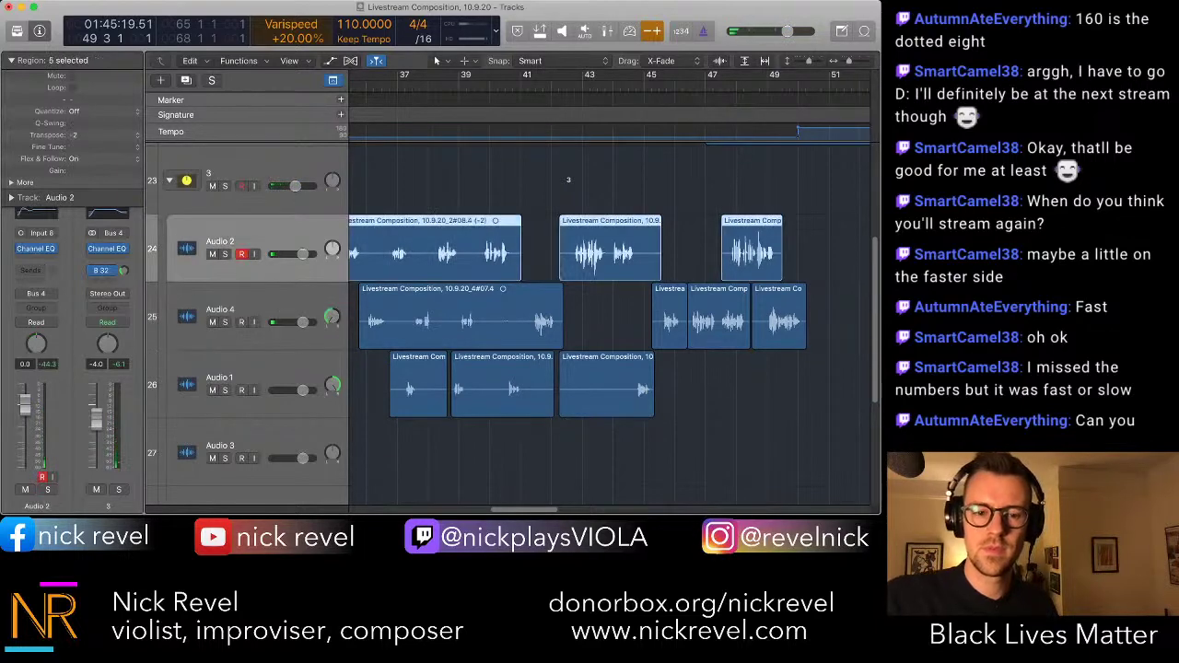
key(r)
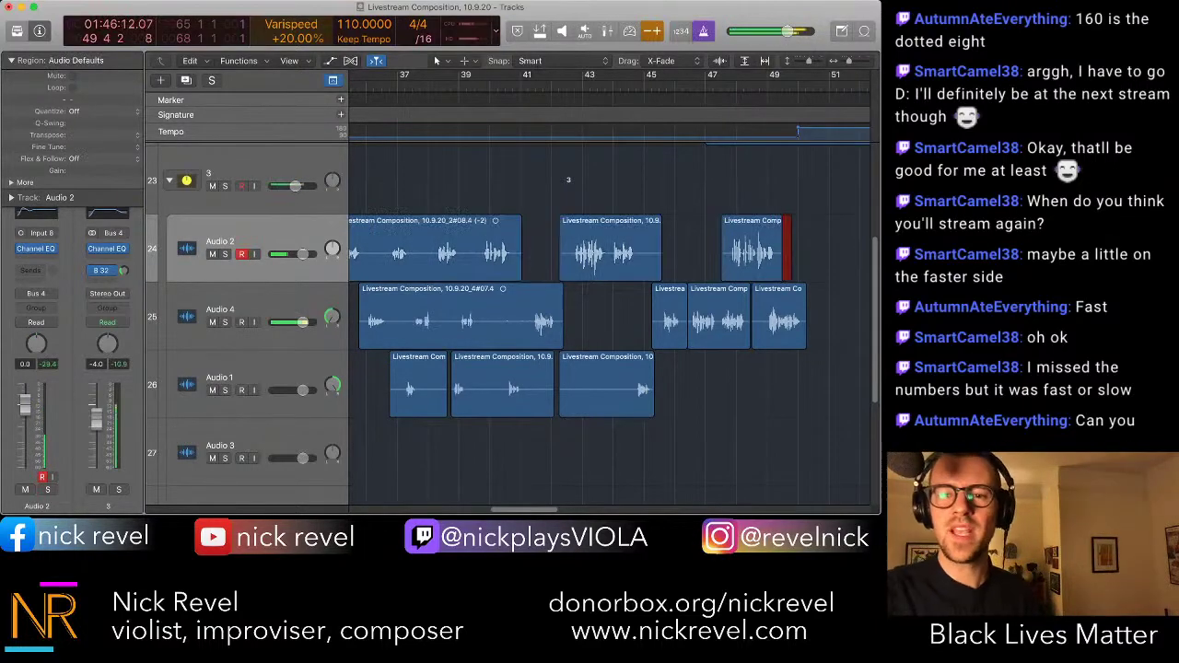
key(space)
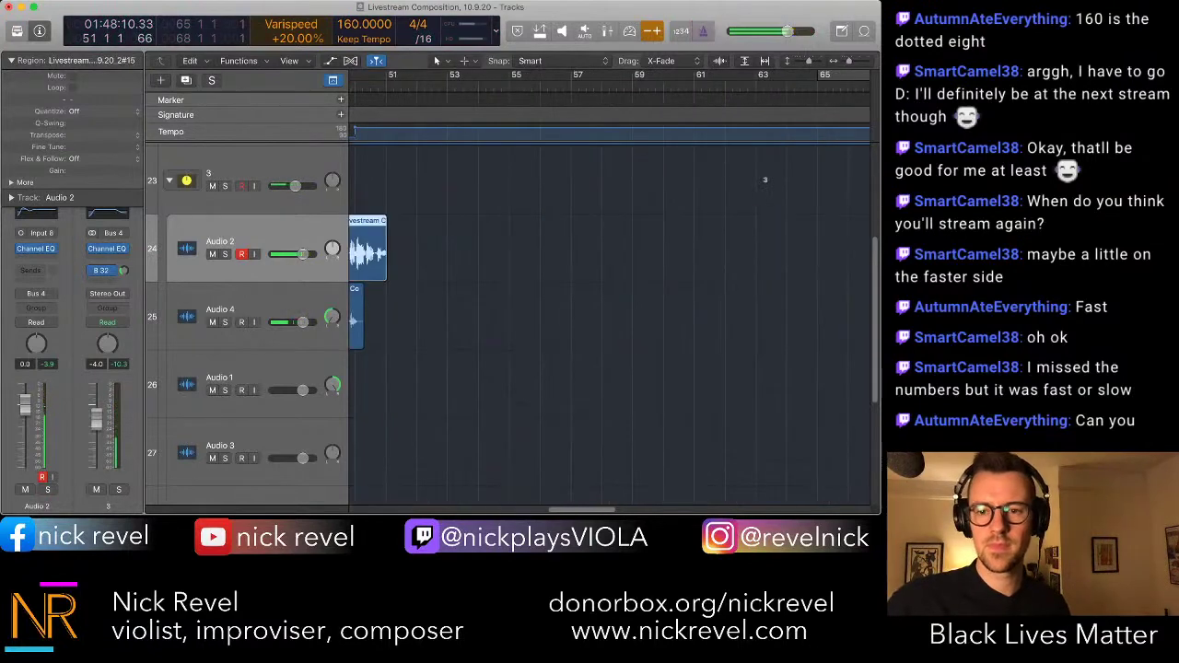
scroll(607, 322, left, 15)
scroll(608, 322, right, 6)
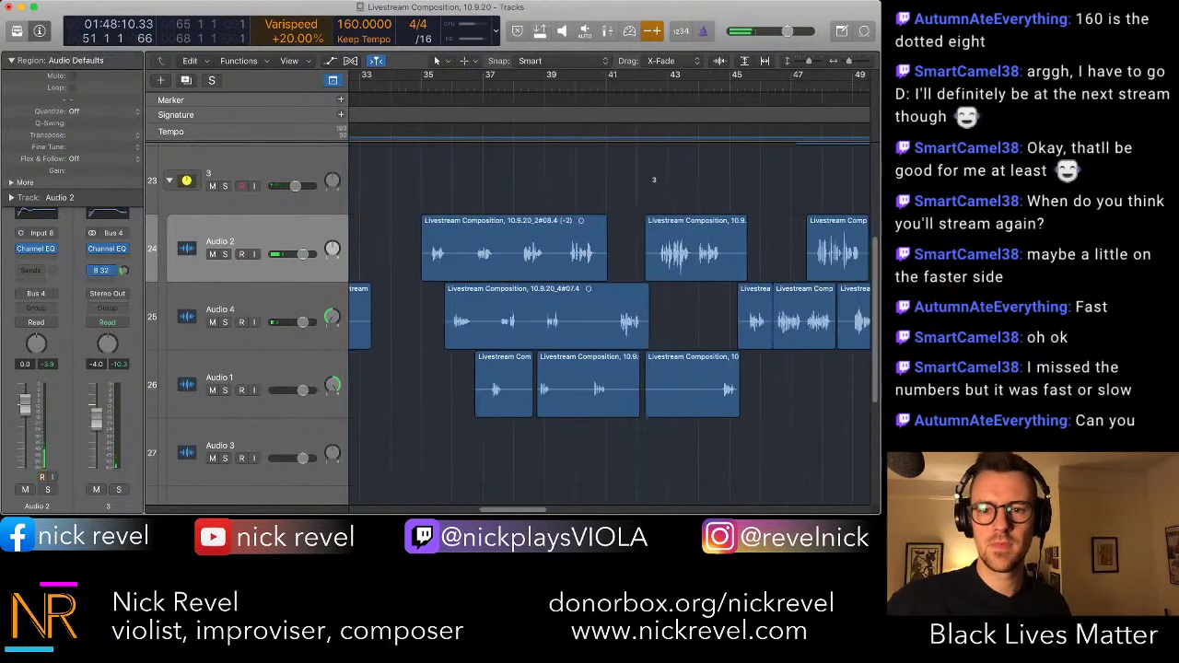
scroll(608, 313, right, 4)
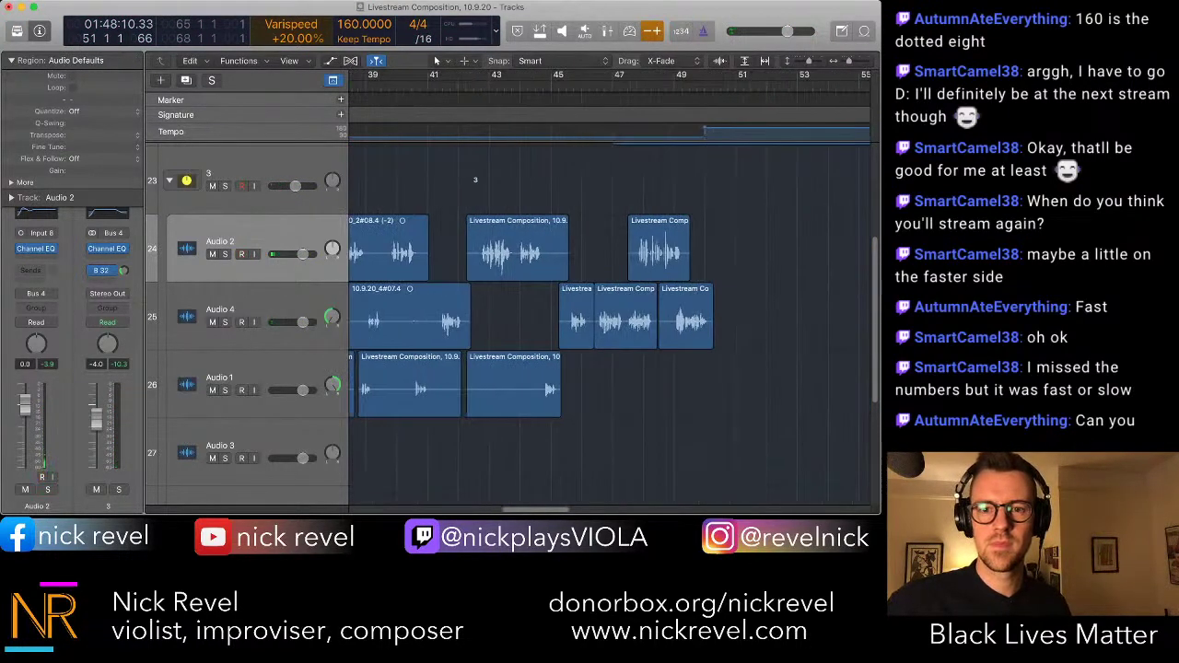
key(comma)
key(comma)
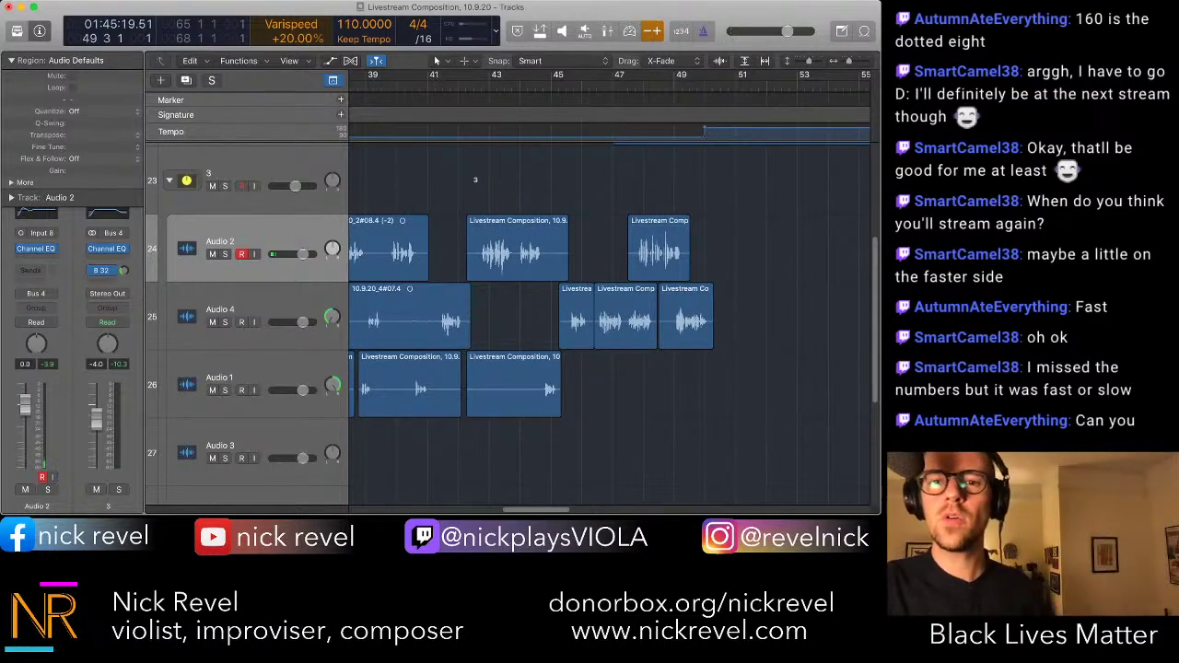
- Record two Audio 2 takes, one from bar 49 to about bar 51 and one from bar 52 to about bar 56
key(r)
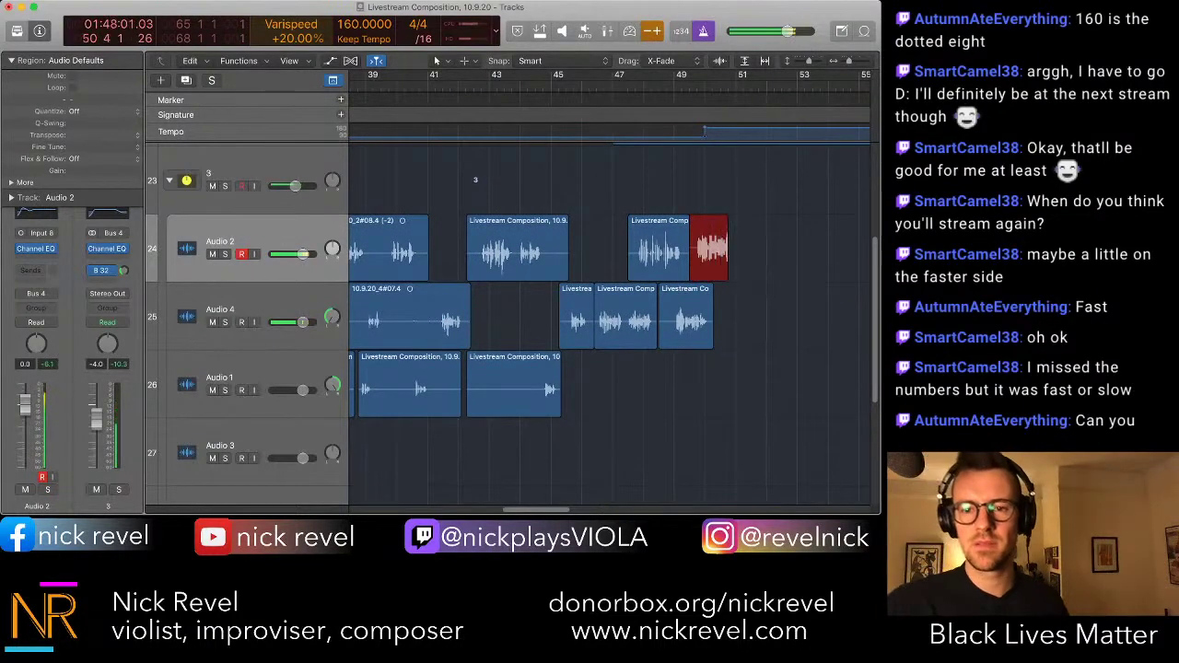
key(space)
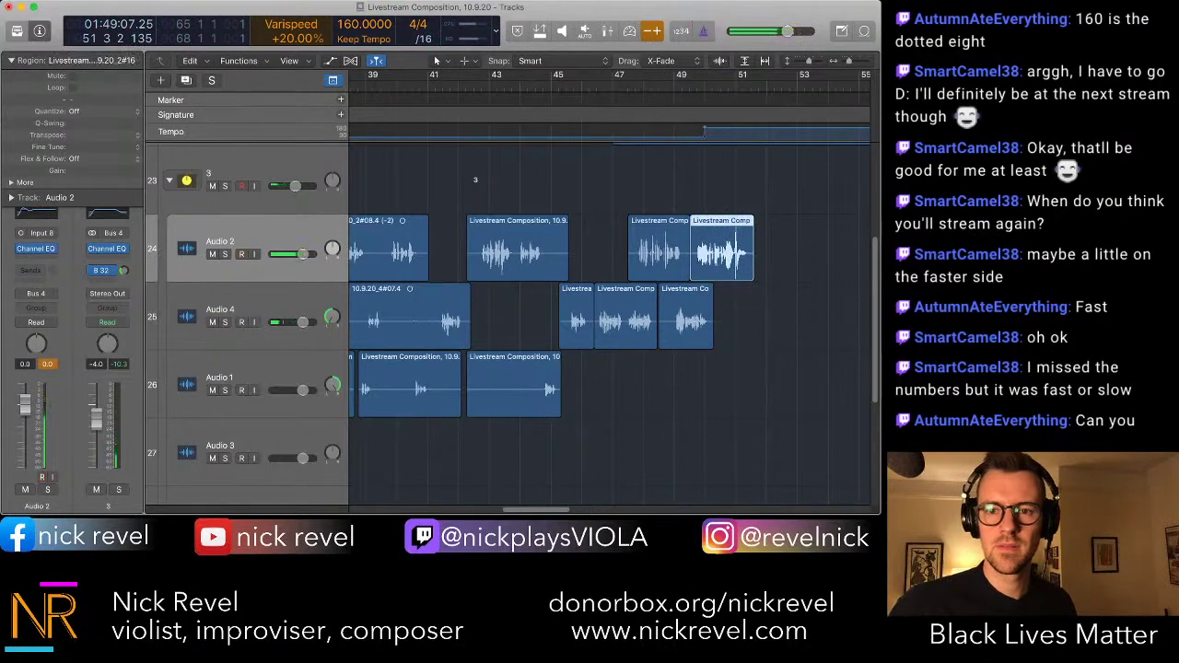
key(period)
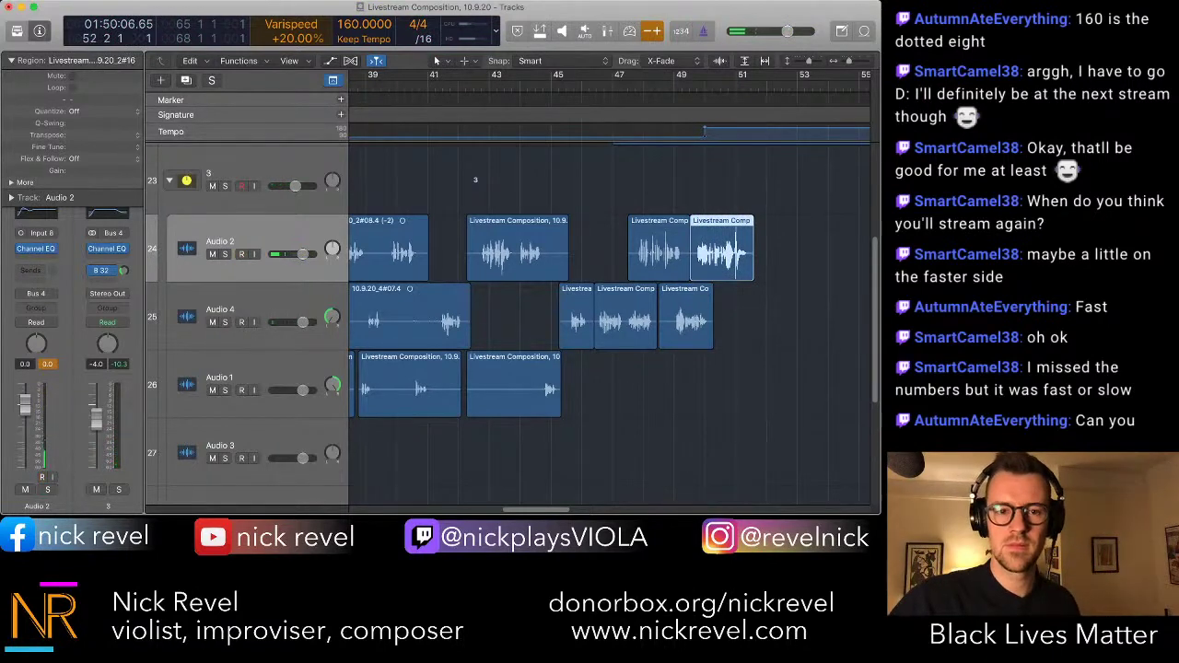
key(r)
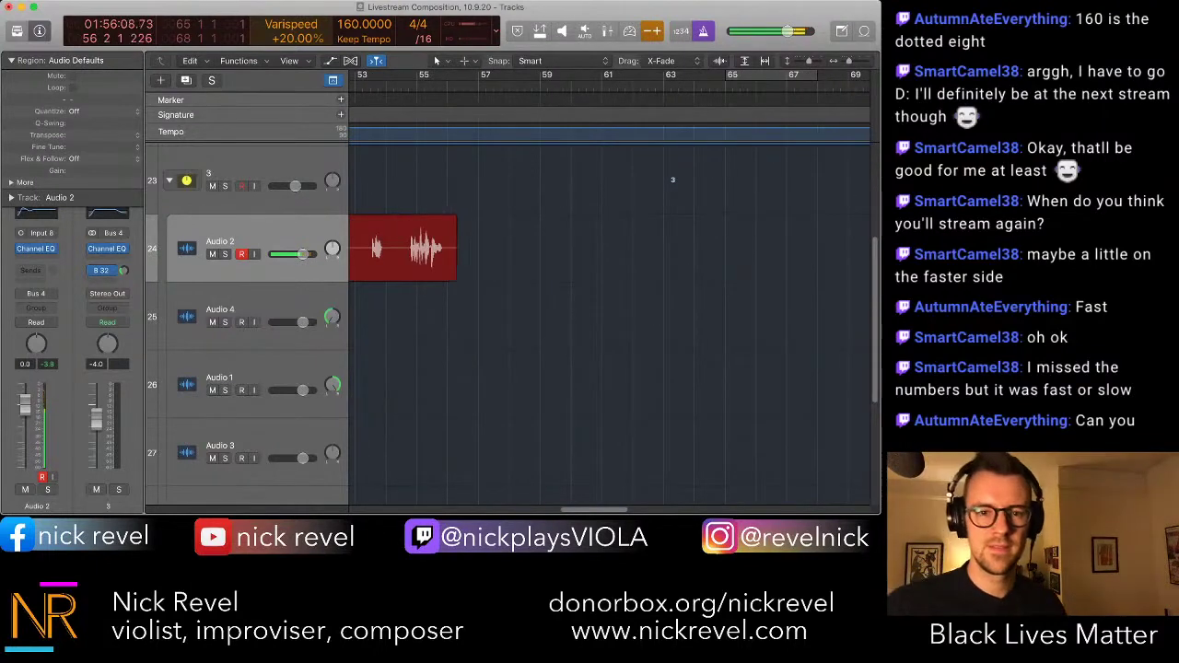
key(space)
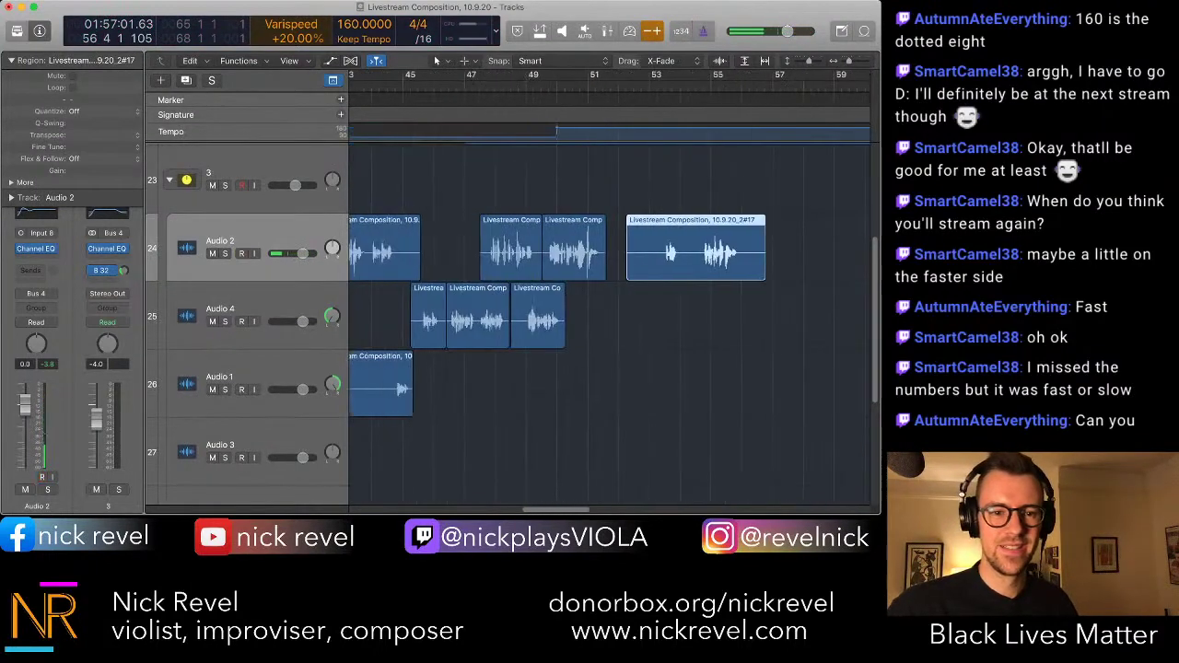
- Return the playhead to about bar 45 and transpose the newest Audio 2 take by -2
scroll(608, 322, left, 2)
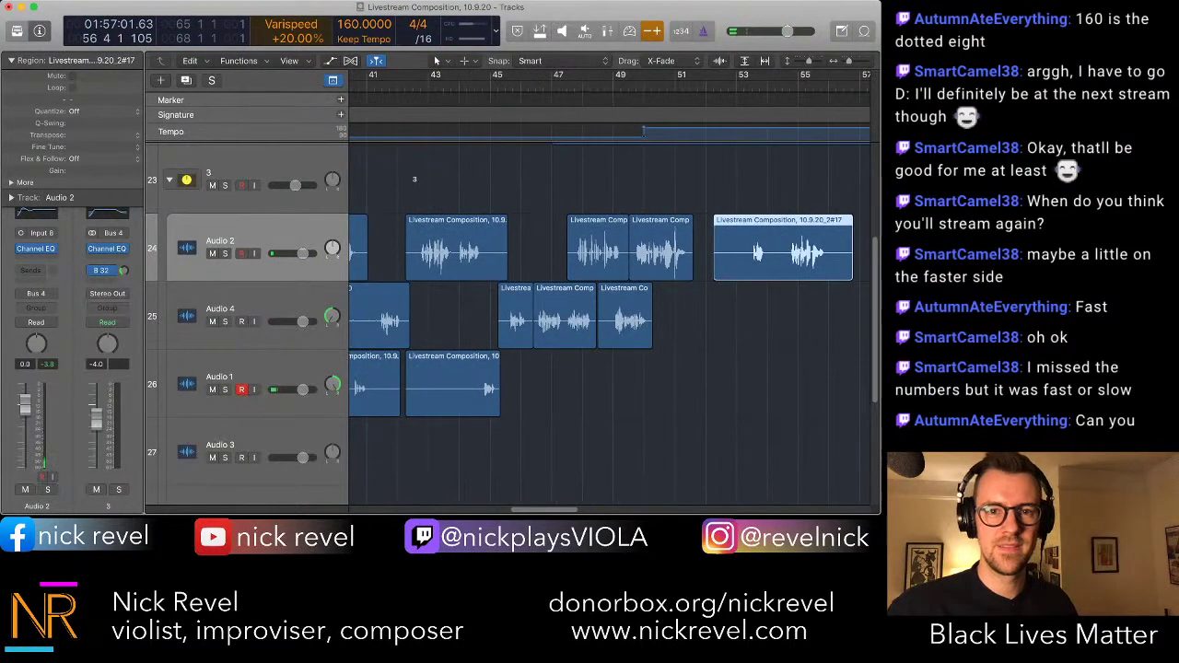
click(506, 93)
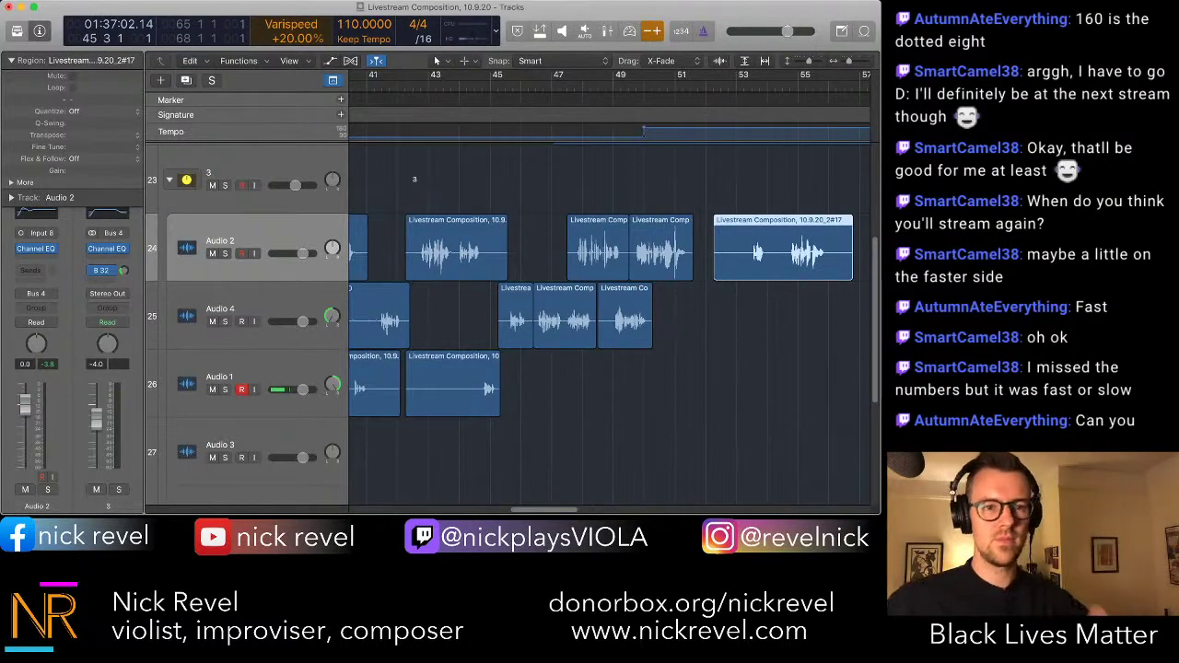
double_click(81, 136)
text(-2)
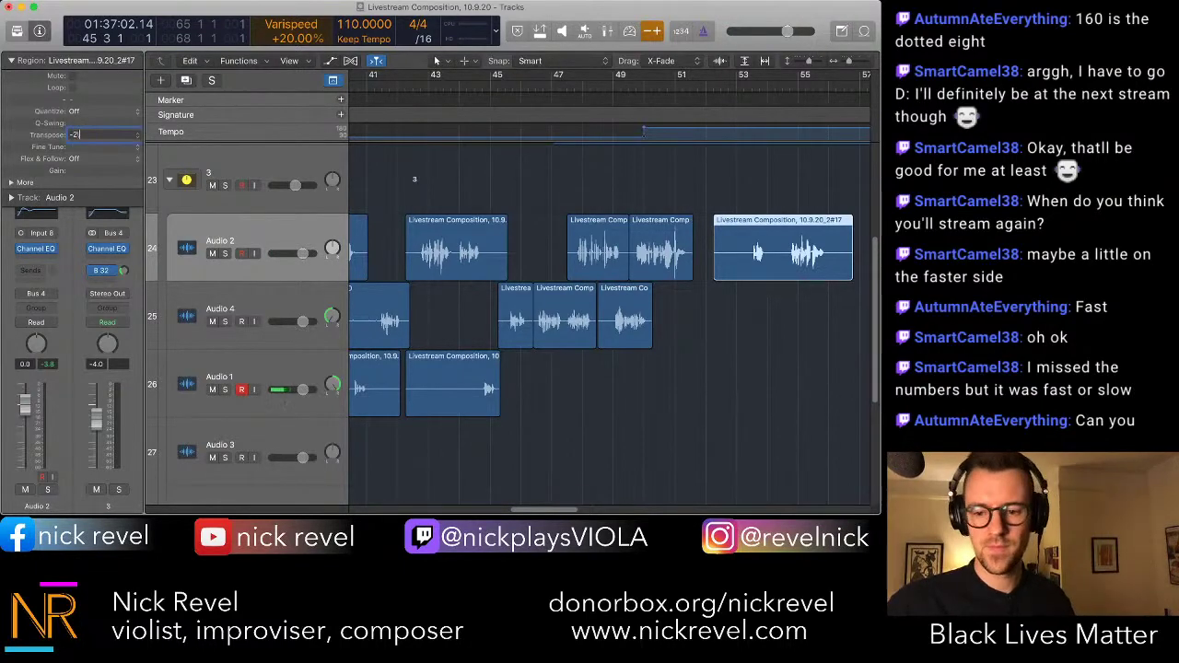
key(Return)
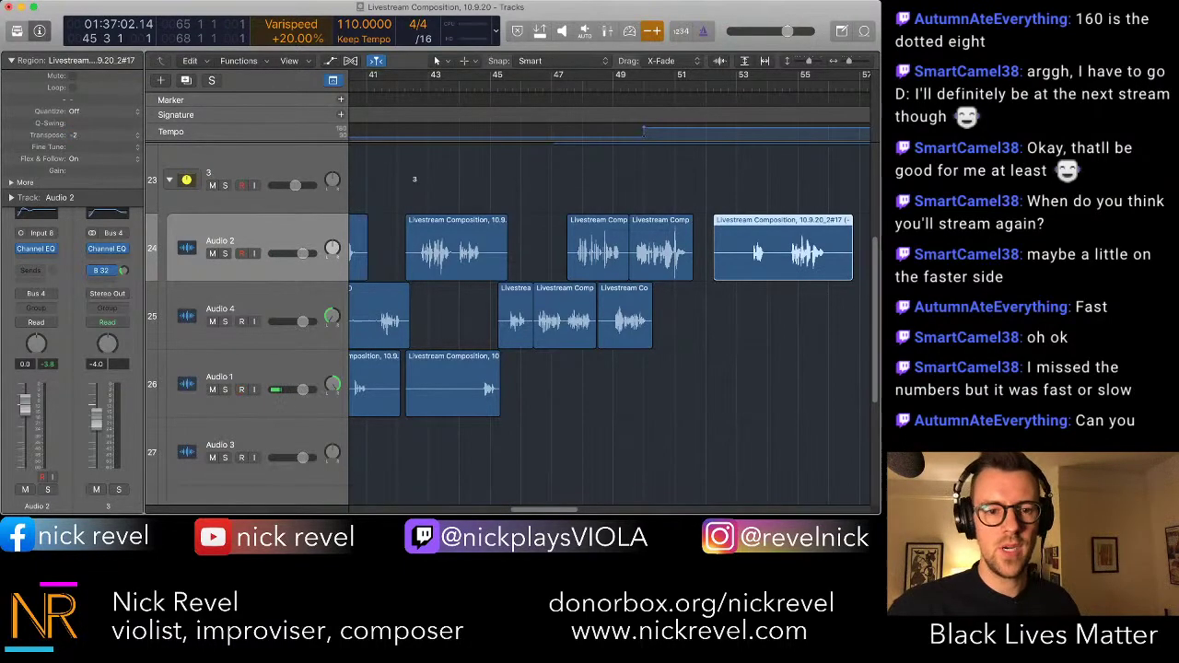
- Set Varispeed to -40% and record an Audio 1 take from bar 47 to about bar 60
click(221, 377)
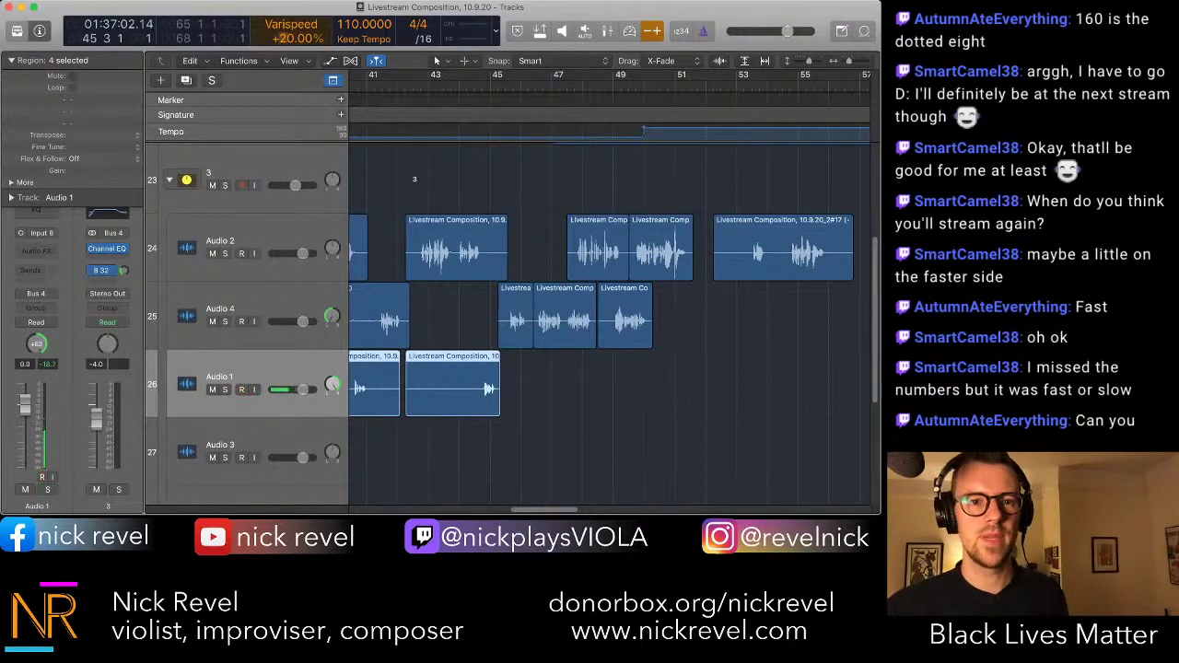
double_click(283, 38)
text(-20)
key(Return)
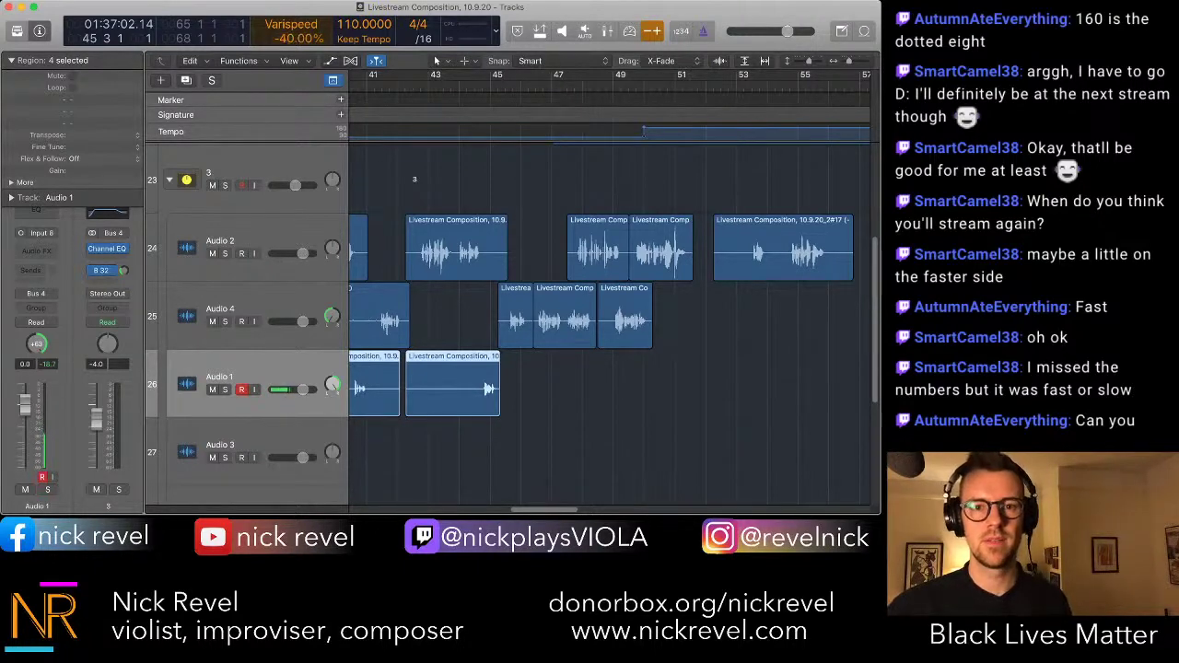
key(period)
key(period)
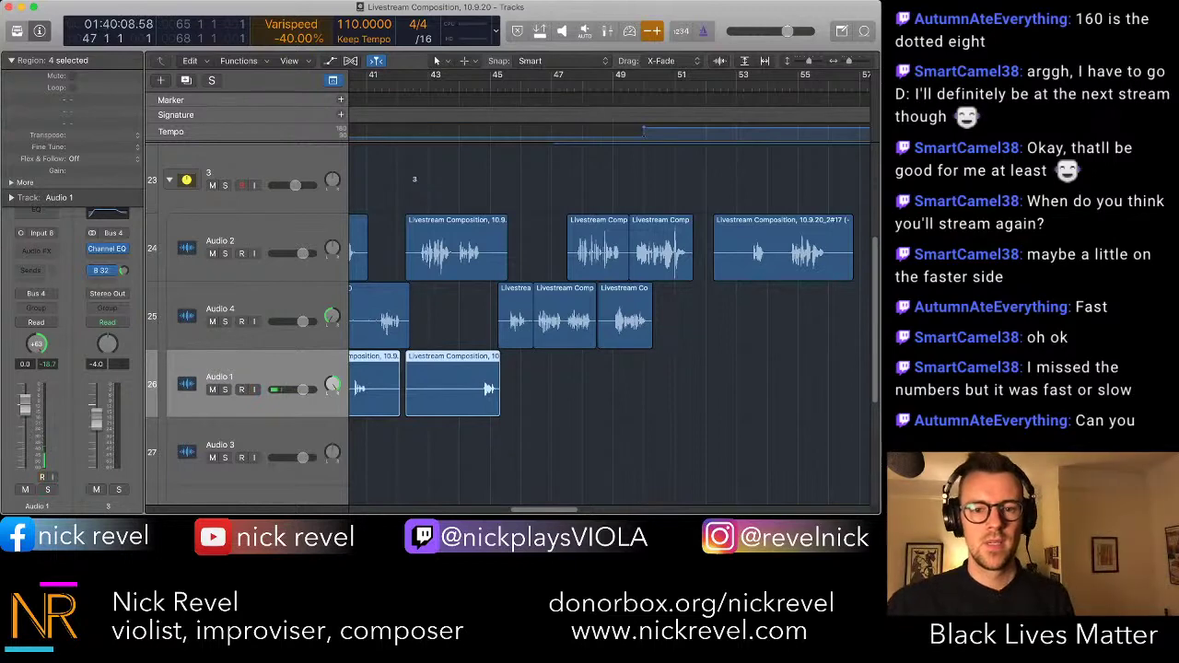
key(r)
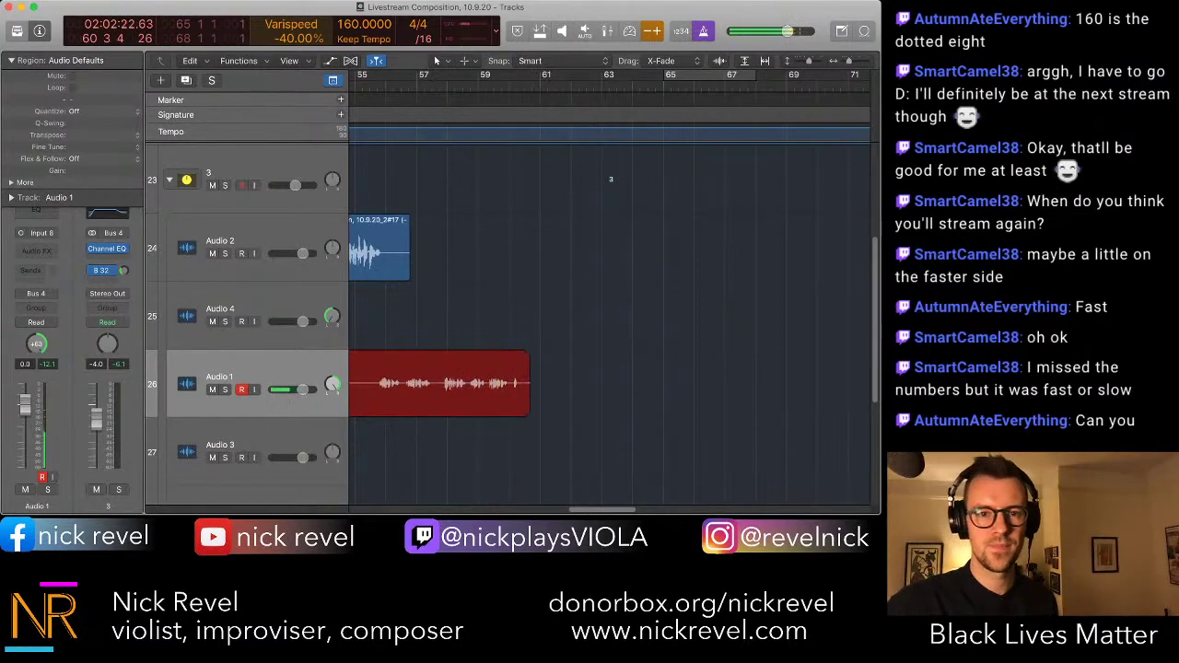
key(space)
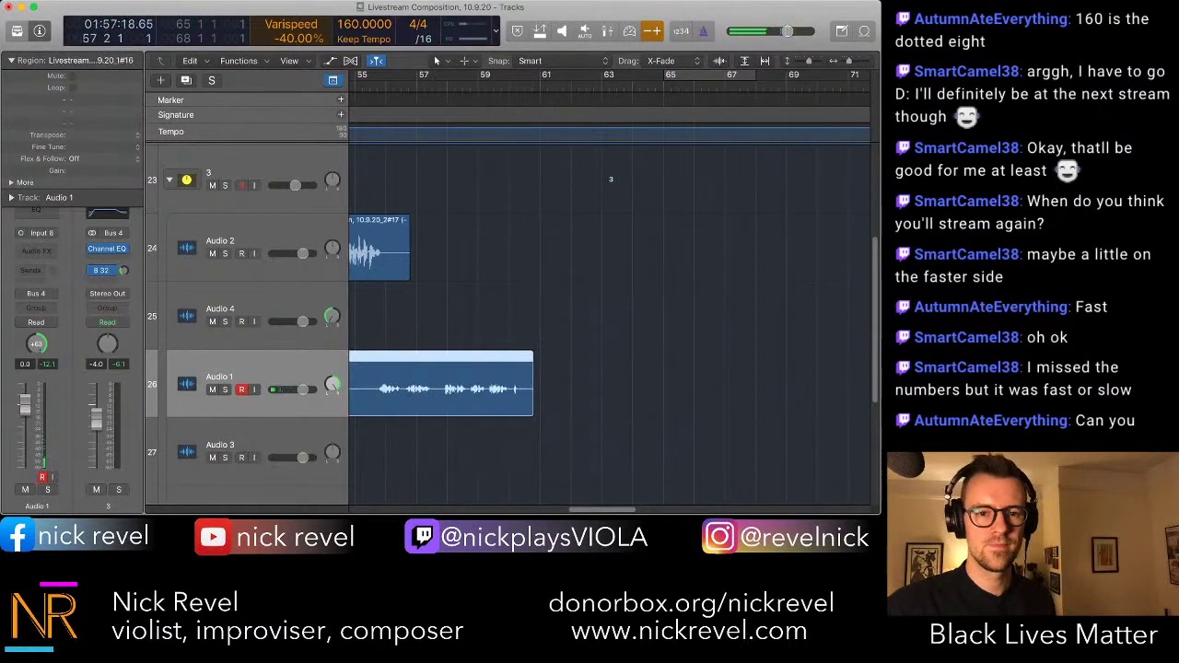
- Turn off Varispeed and play back the composition from about bar 15
scroll(608, 314, left, 10)
scroll(607, 313, left, 8)
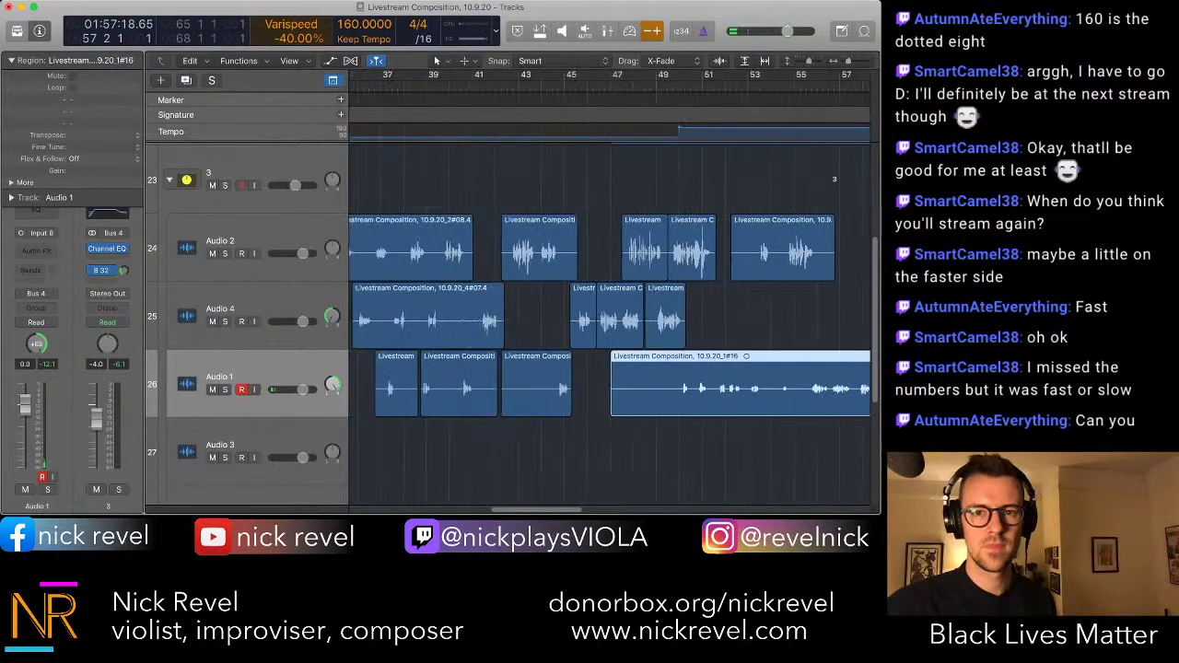
click(652, 31)
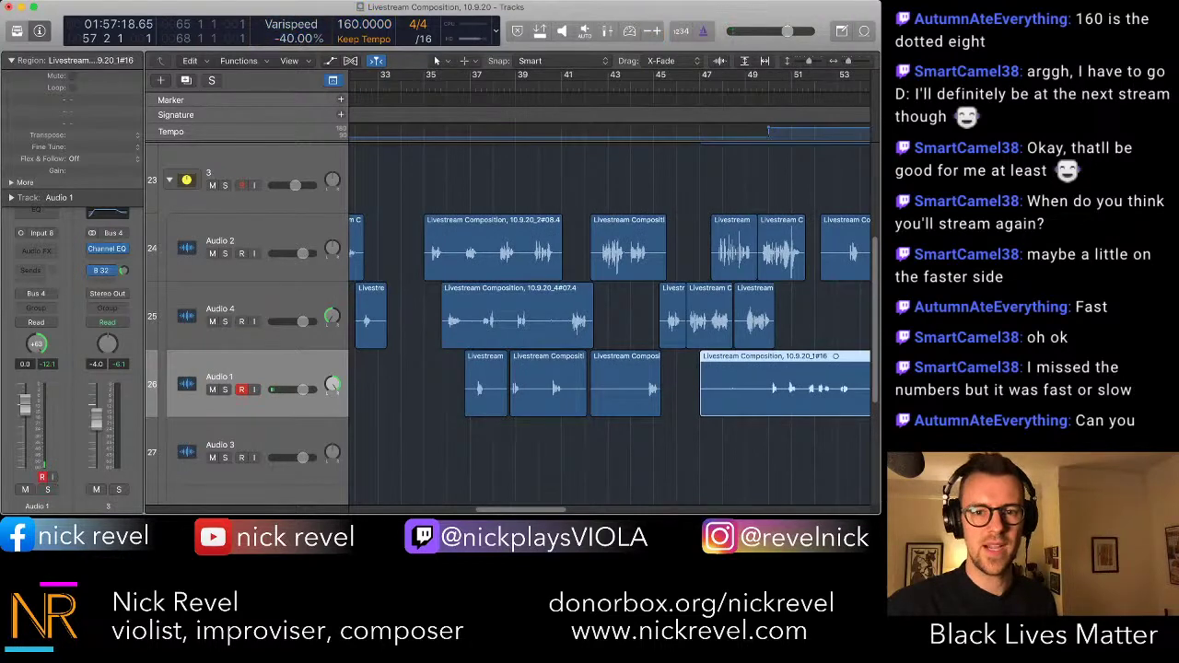
scroll(608, 313, left, 12)
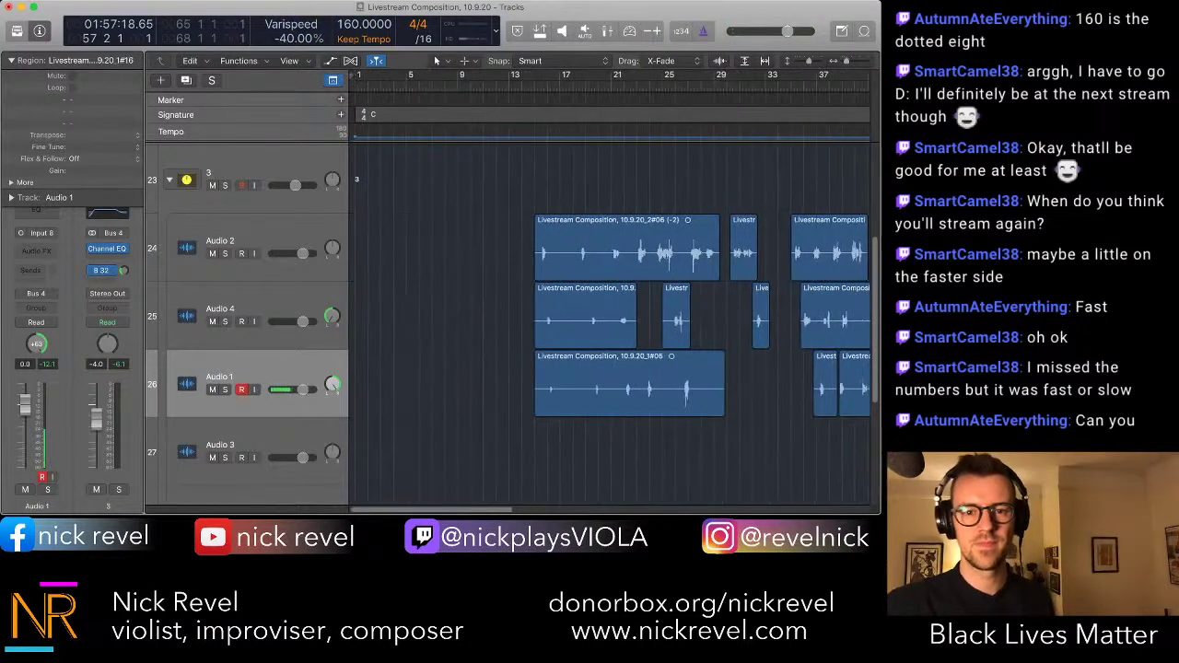
click(539, 83)
key(space)
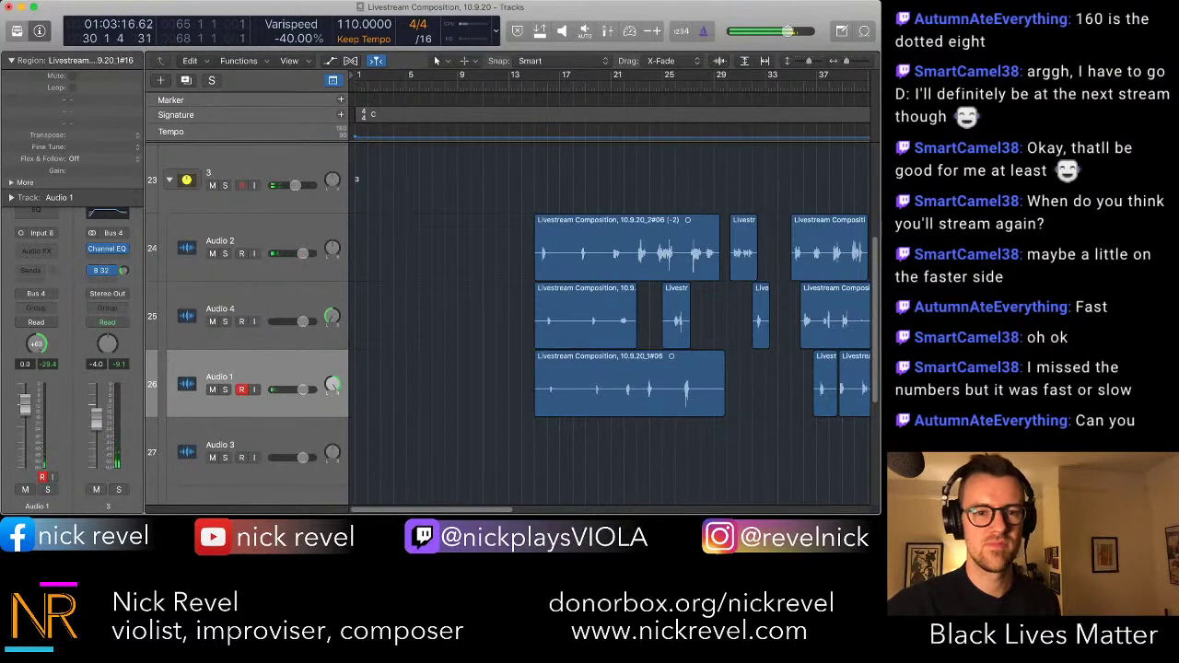
- Add a Compressor after the Channel EQ on track stack 3 during playback
click(221, 242)
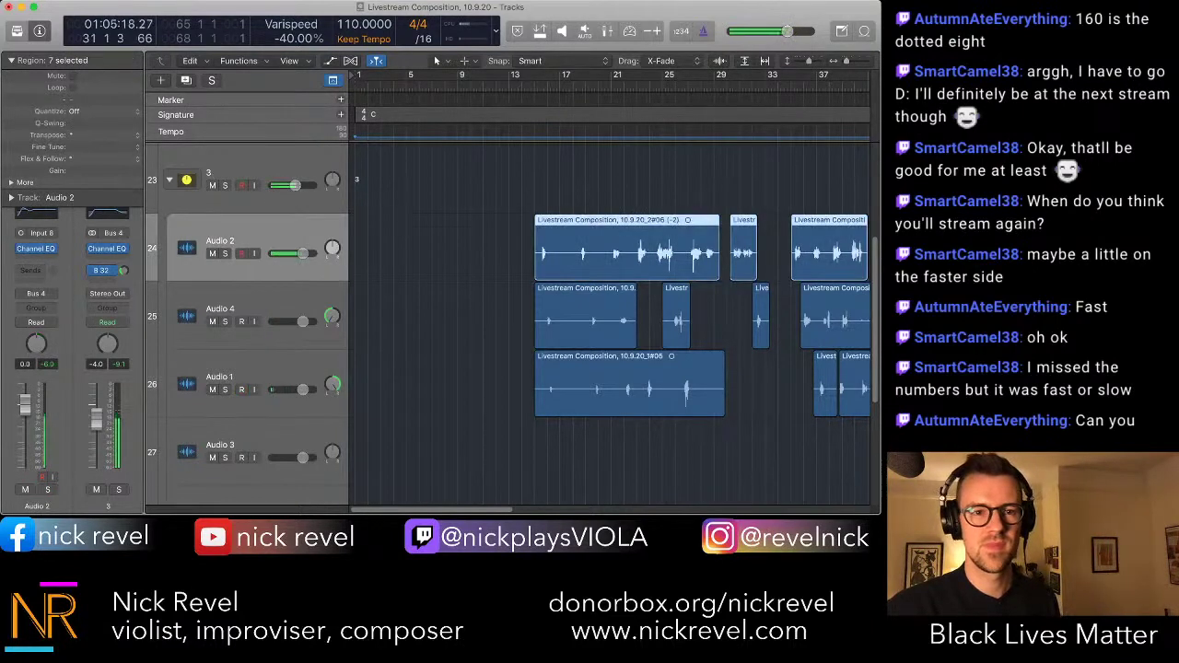
scroll(750, 178, right, 5)
scroll(749, 178, left, 5)
click(749, 178)
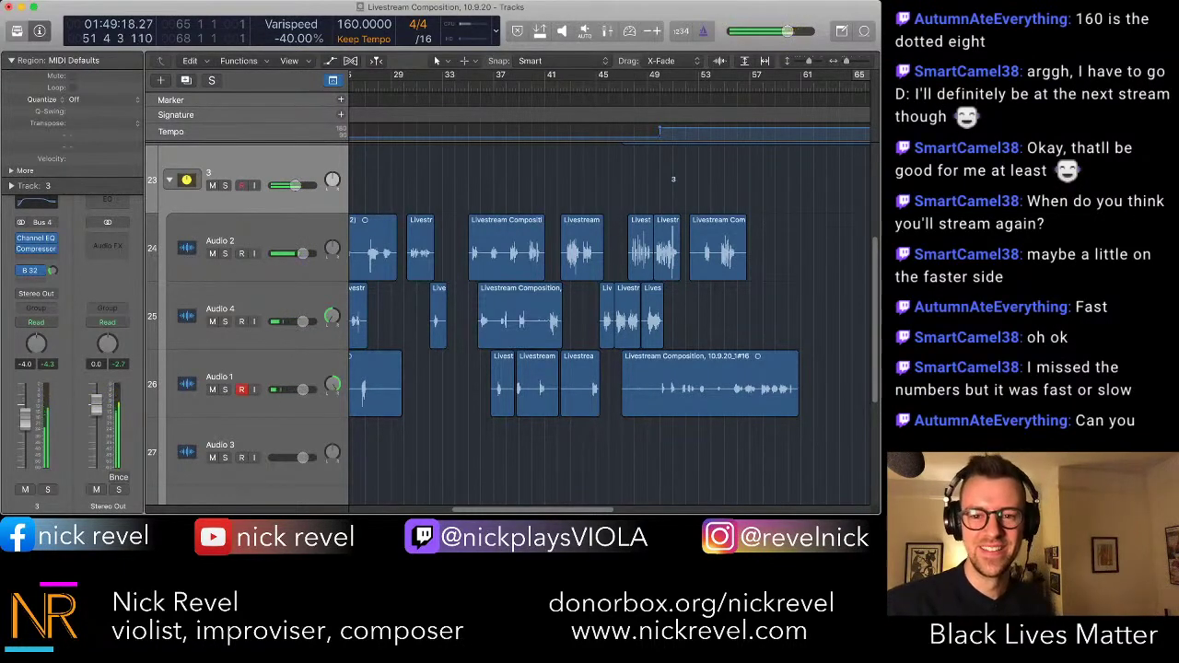
- Set the long Audio 1 take's gain to +3 dB and trim the start of the last Audio 2 region to about bar 53
click(709, 383)
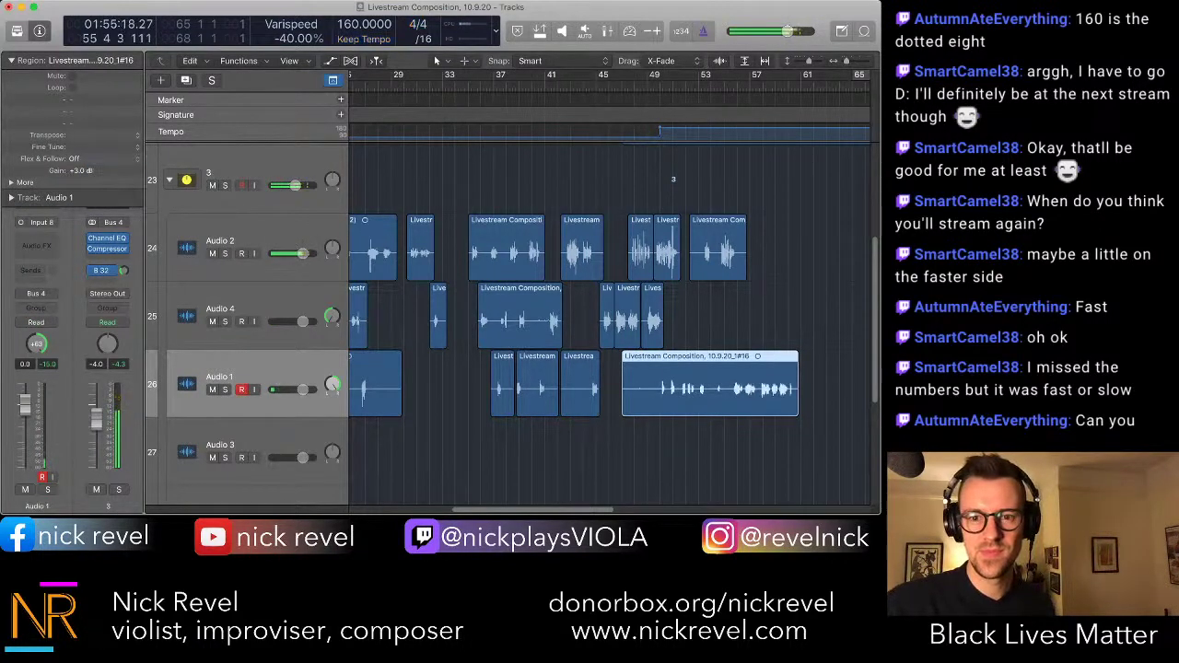
drag(691, 267, 702, 267)
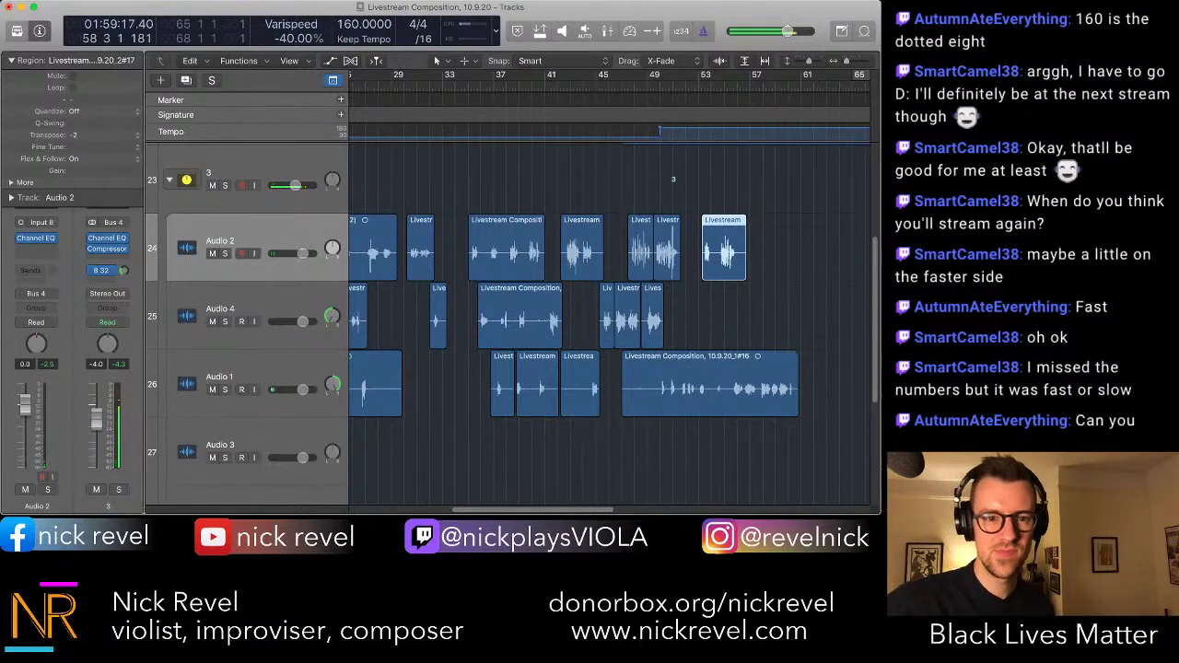
key(x)
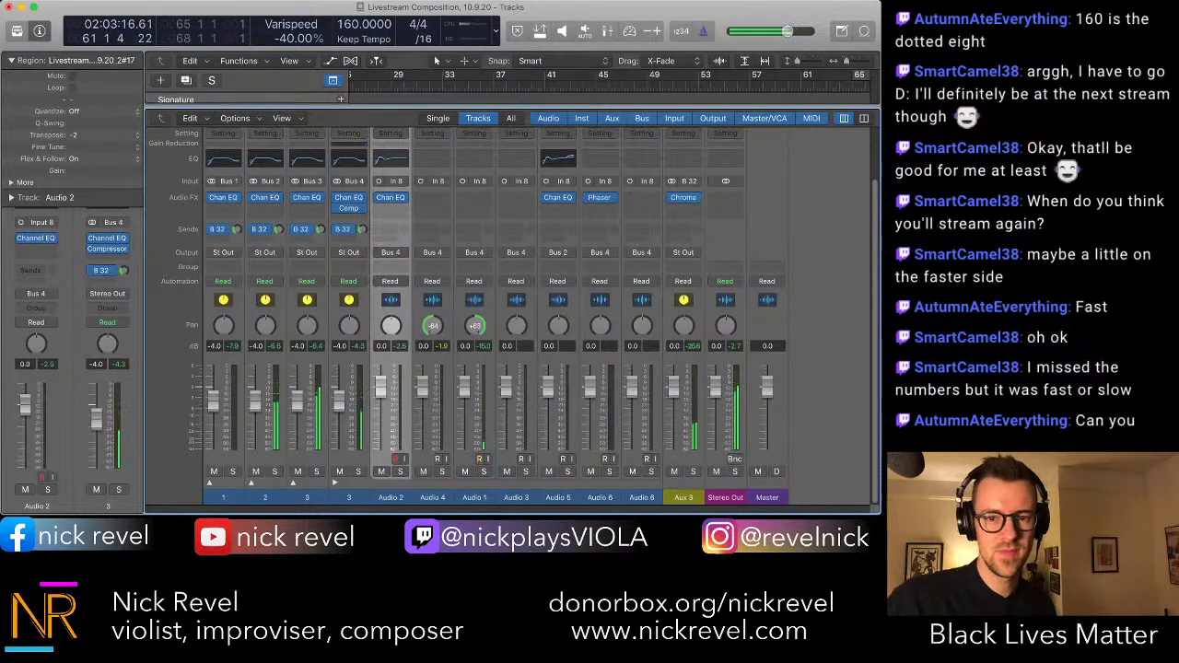
key(x)
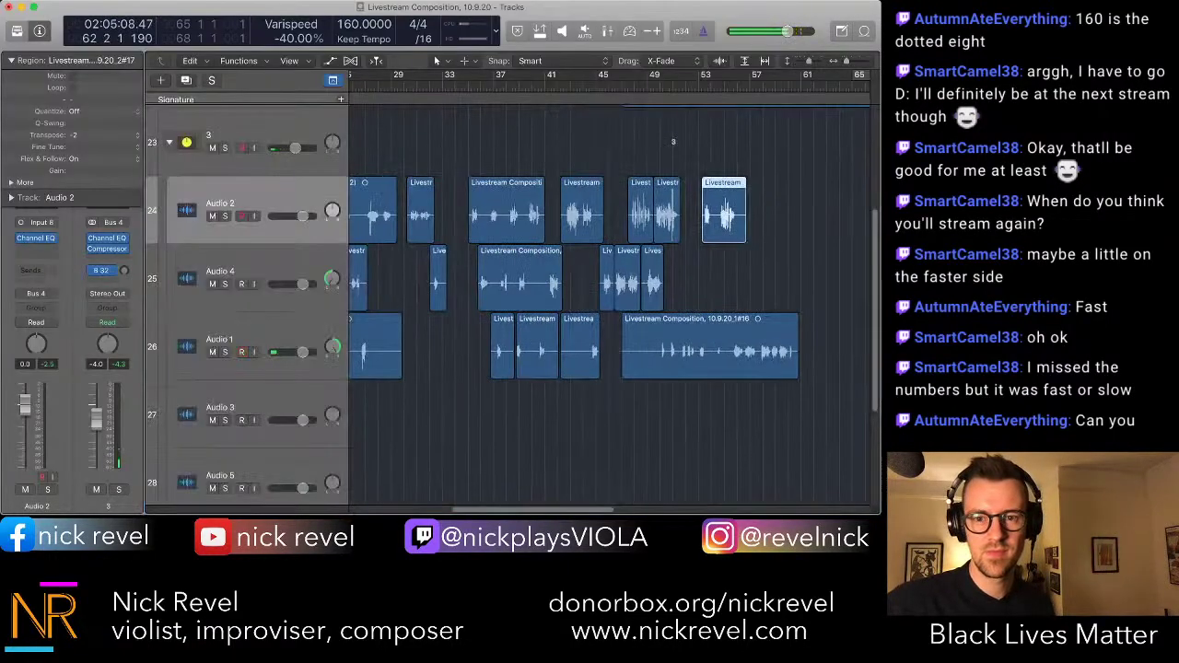
- Set the long Audio 1 take's gain to +5 dB and pan the Audio 1 track to +20 during playback
scroll(608, 304, left, 3)
key(space)
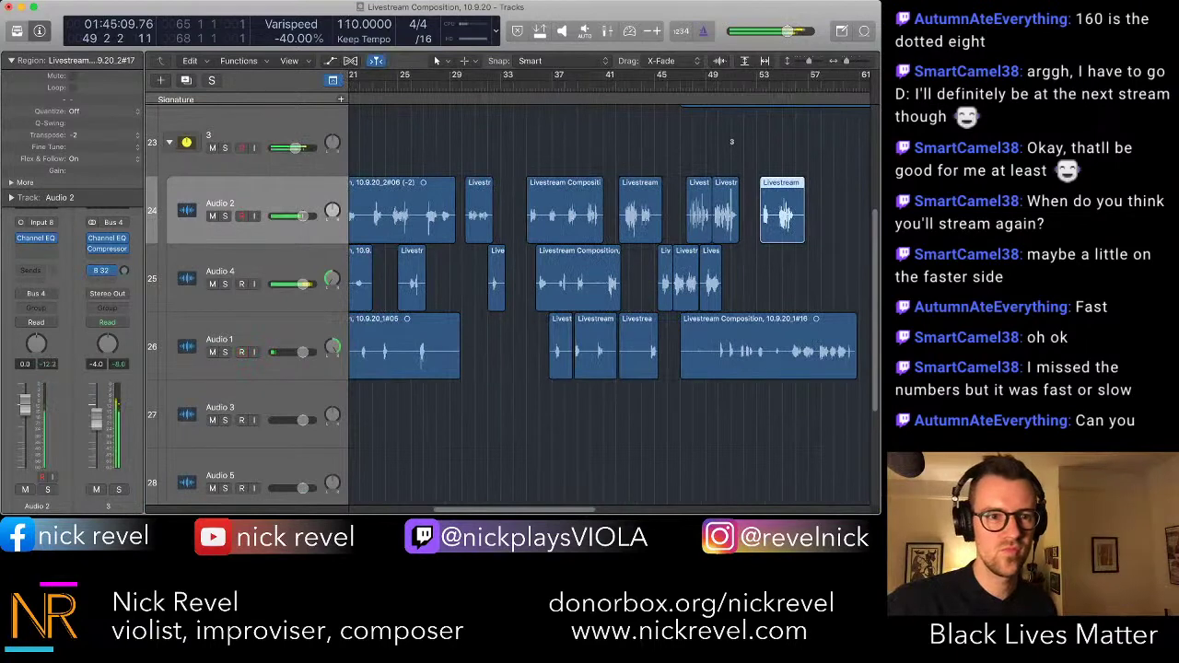
click(768, 347)
double_click(83, 170)
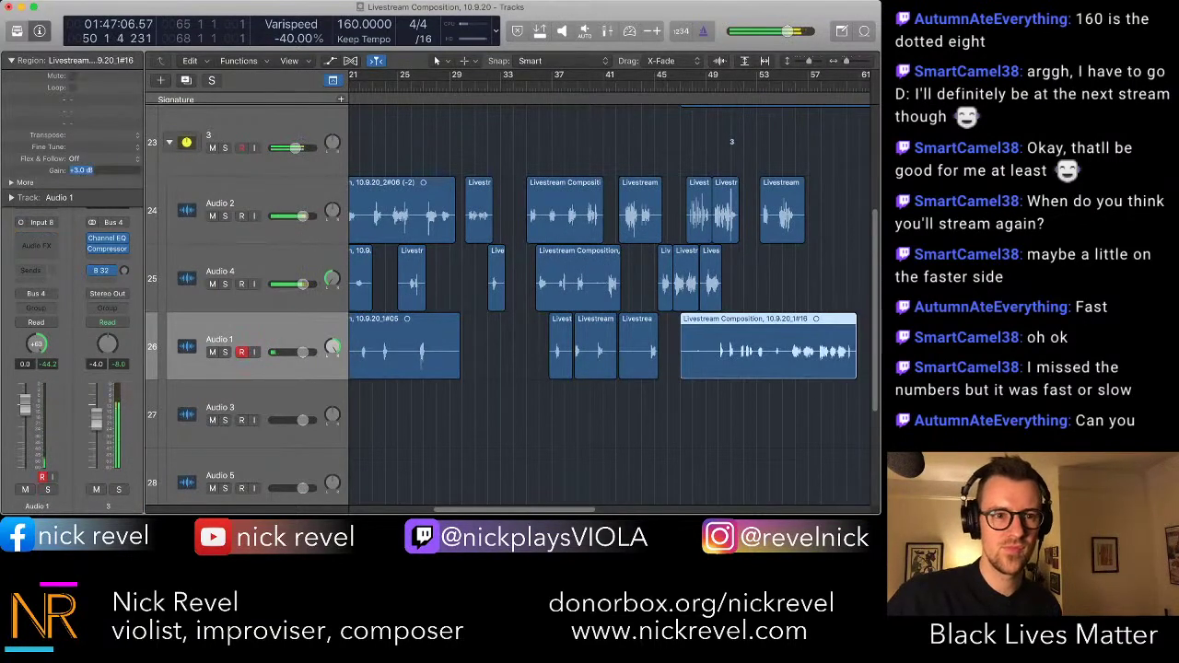
text(5)
key(Return)
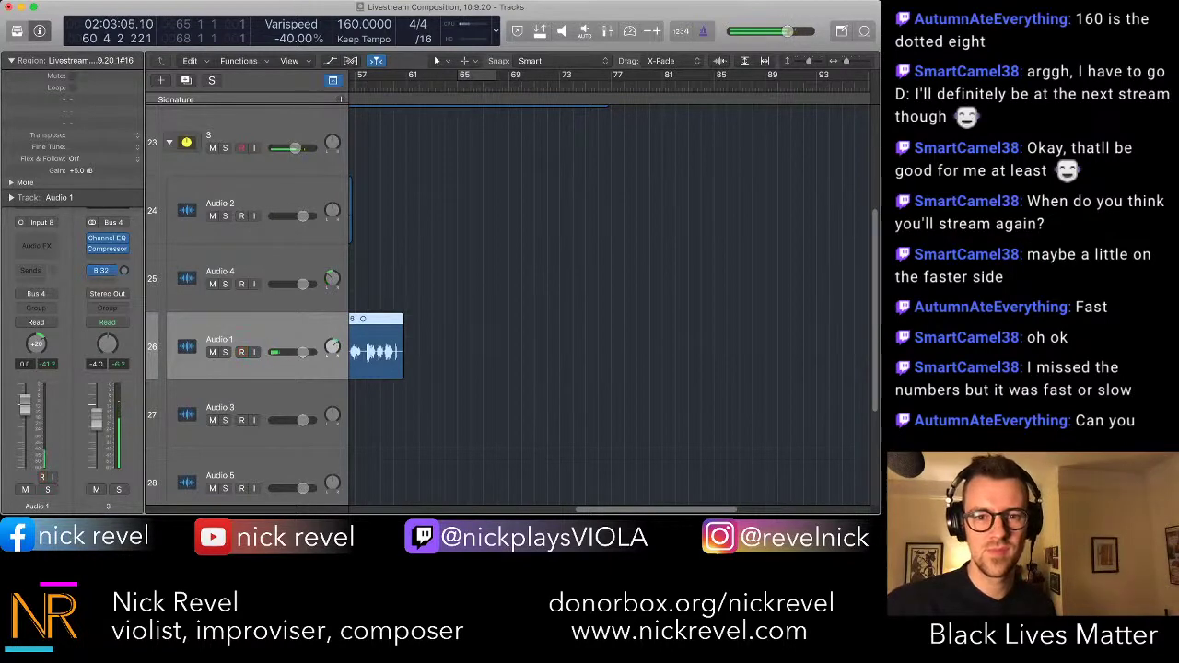
- Stop playback and replay the arrangement from about bar 34
key(space)
scroll(608, 304, left, 10)
super+click(611, 346)
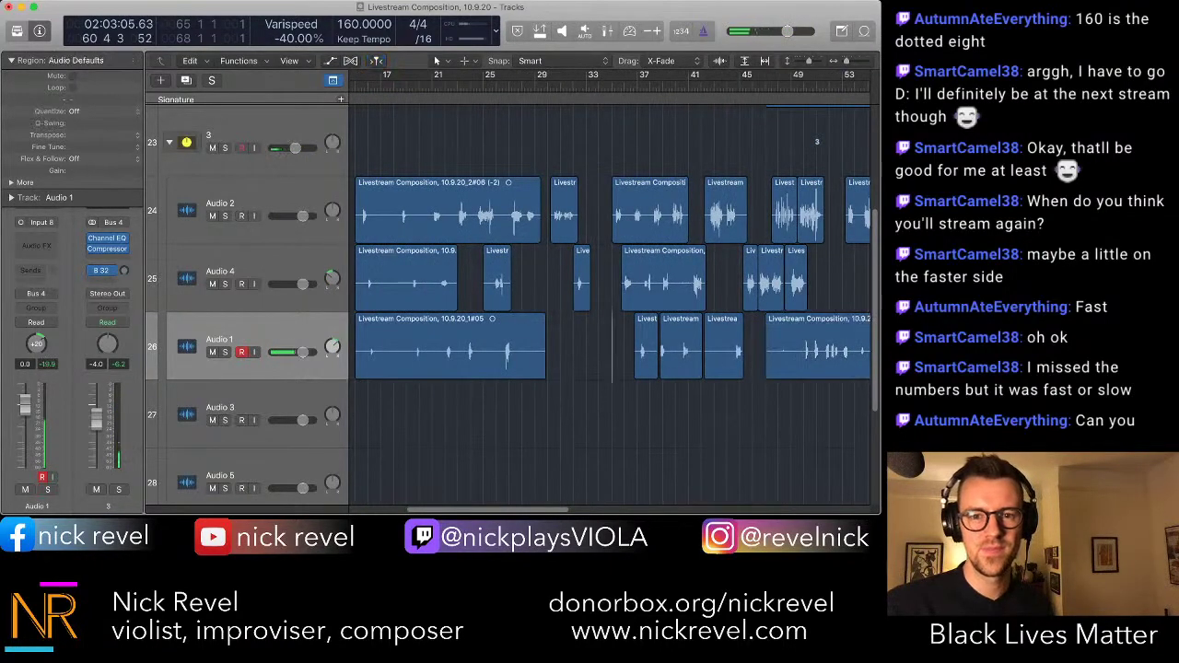
key(space)
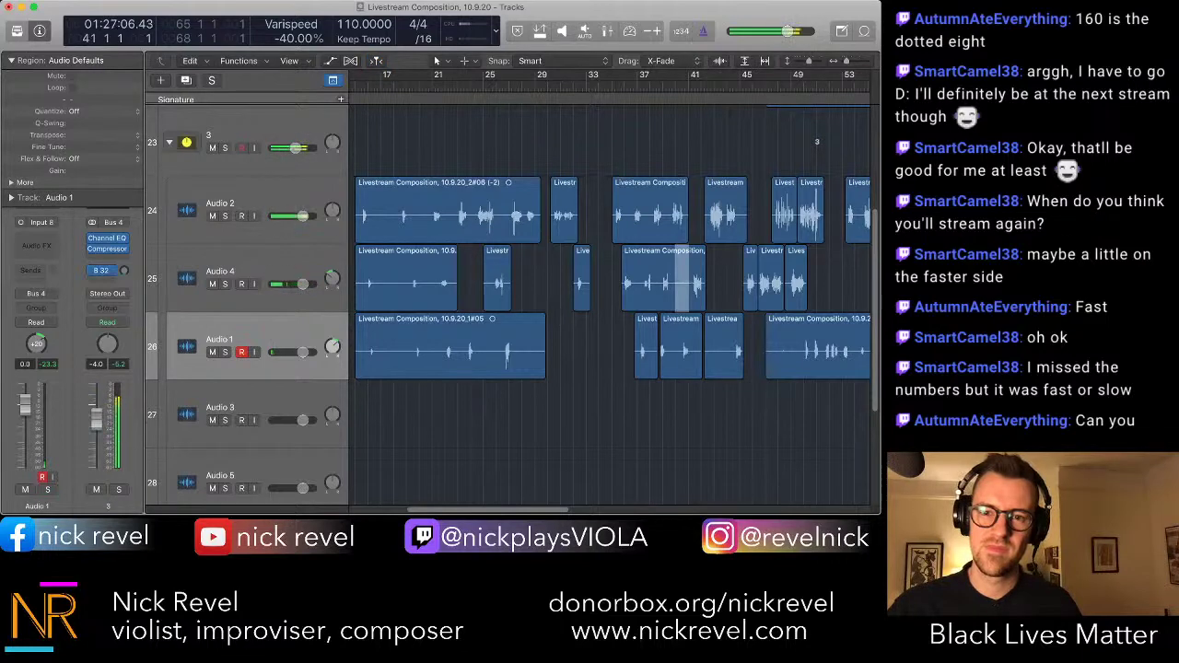
- Cut out the section of the long Audio 4 region from about bar 40 to about bar 41.5
key(super+Right)
key(super+Right)
key(super+Right)
key(super+Right)
key(super+Right)
key(super+Right)
scroll(610, 285, right, 1)
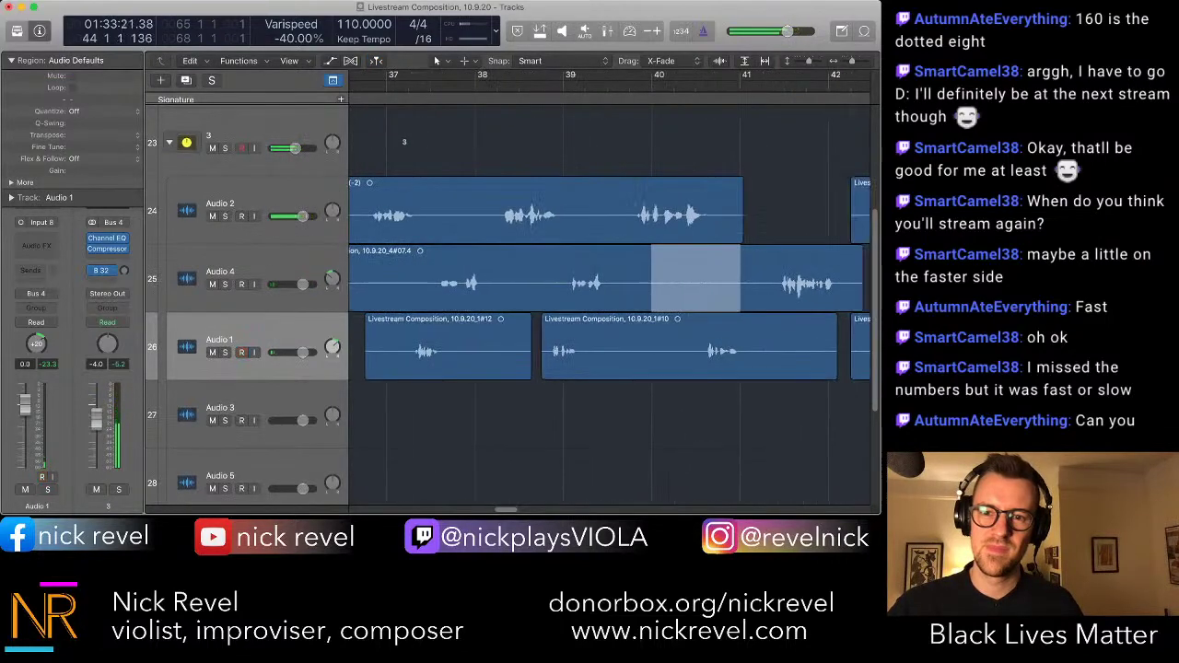
drag(779, 280, 639, 280)
key(Delete)
- Trim the start of the last Audio 2 region to about bar 54, shift it slightly earlier, and play back the passage
key(super+Left)
scroll(639, 280, right, 3)
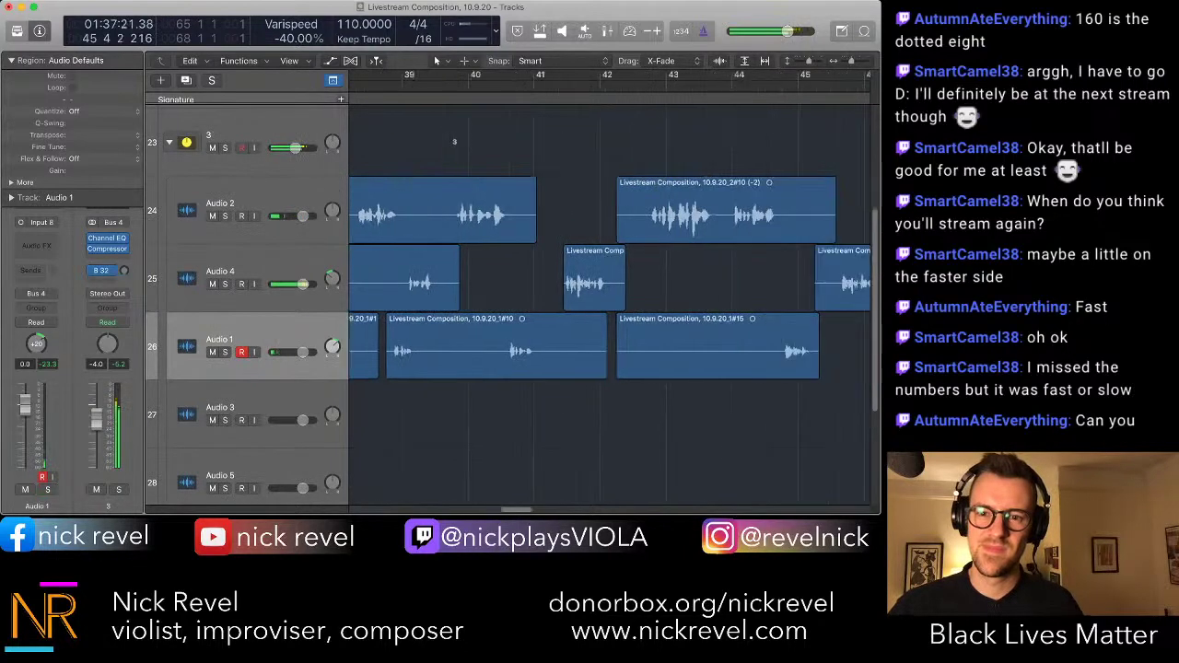
scroll(639, 280, right, 3)
key(super+Left)
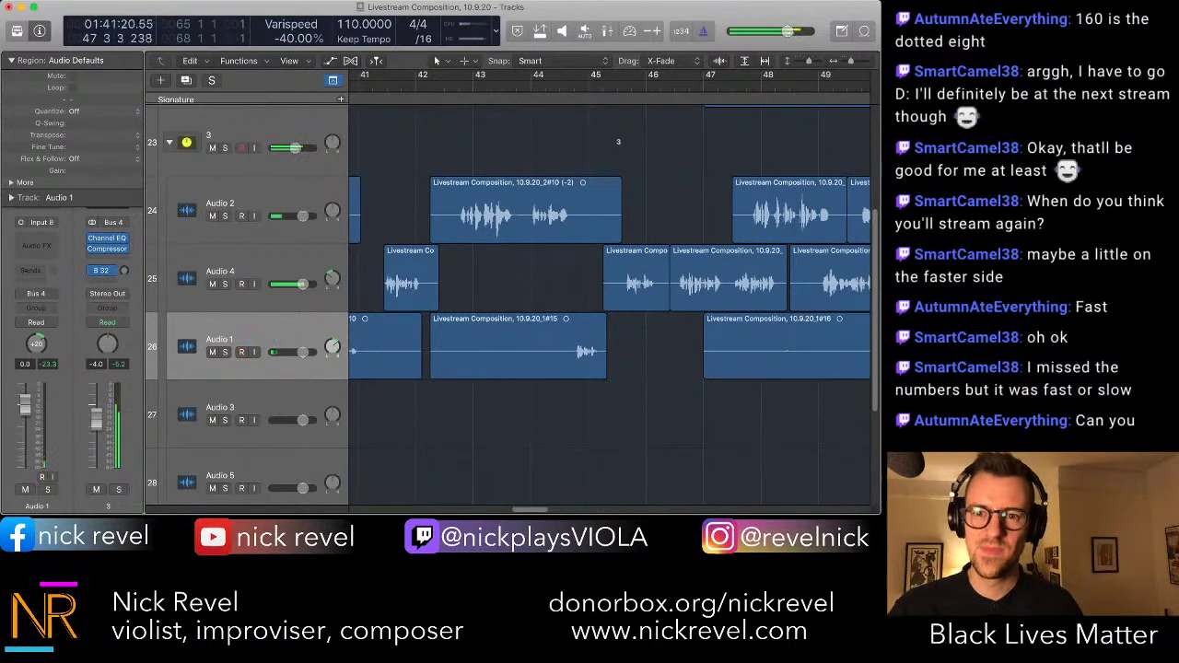
key(ctrl+alt+r)
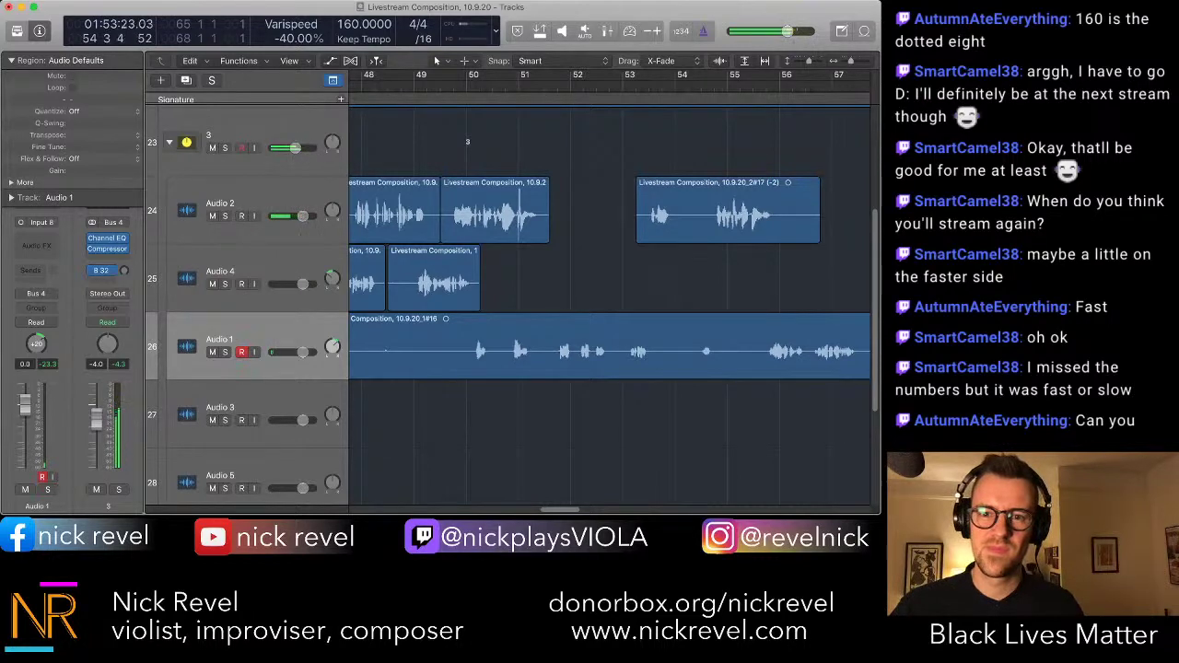
drag(637, 232, 729, 221)
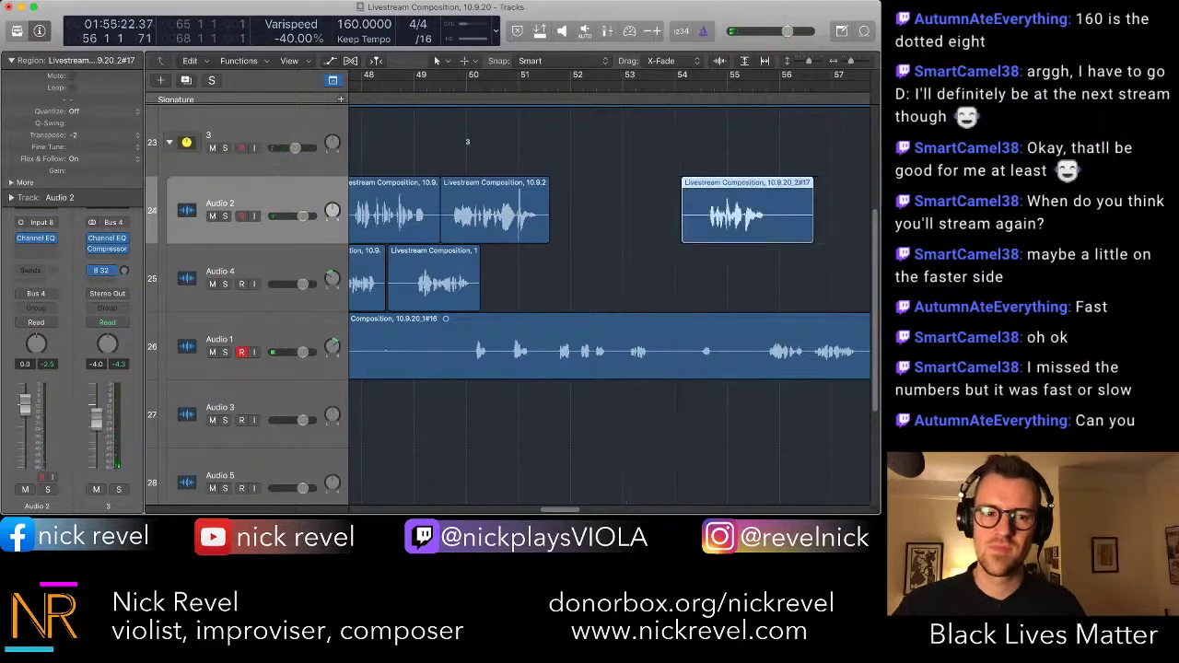
click(701, 277)
key(space)
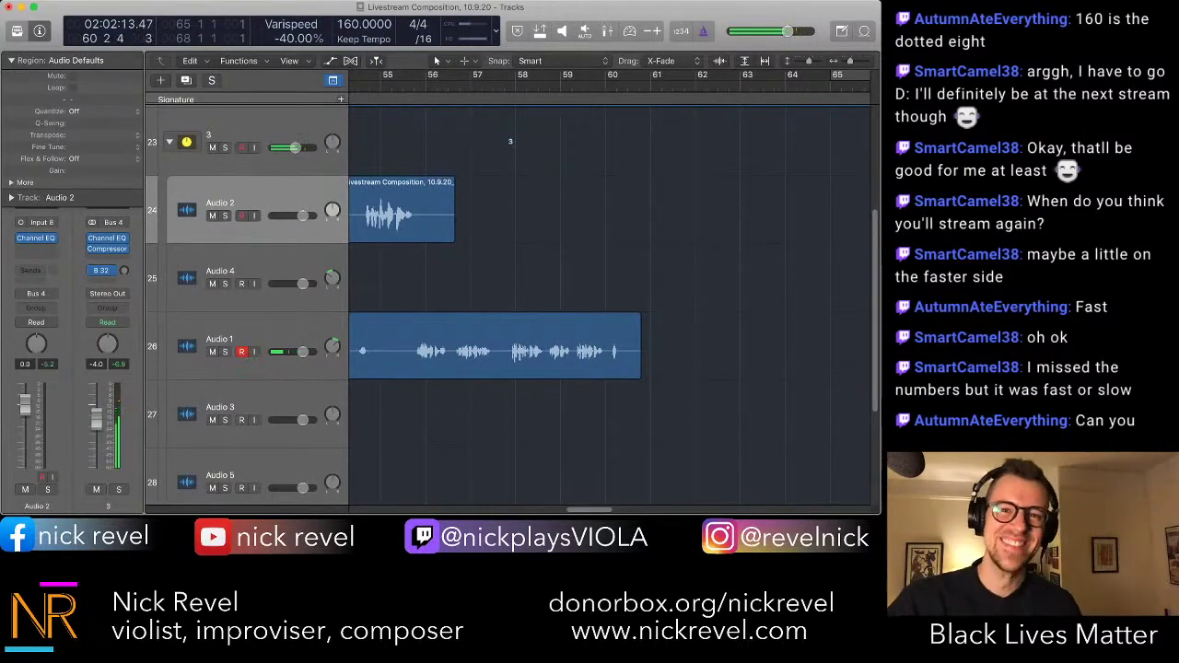
- Record a new take on the Audio 4 track from about bar 58.5 with Varispeed at -20%
key(comma)
key(comma)
key(comma)
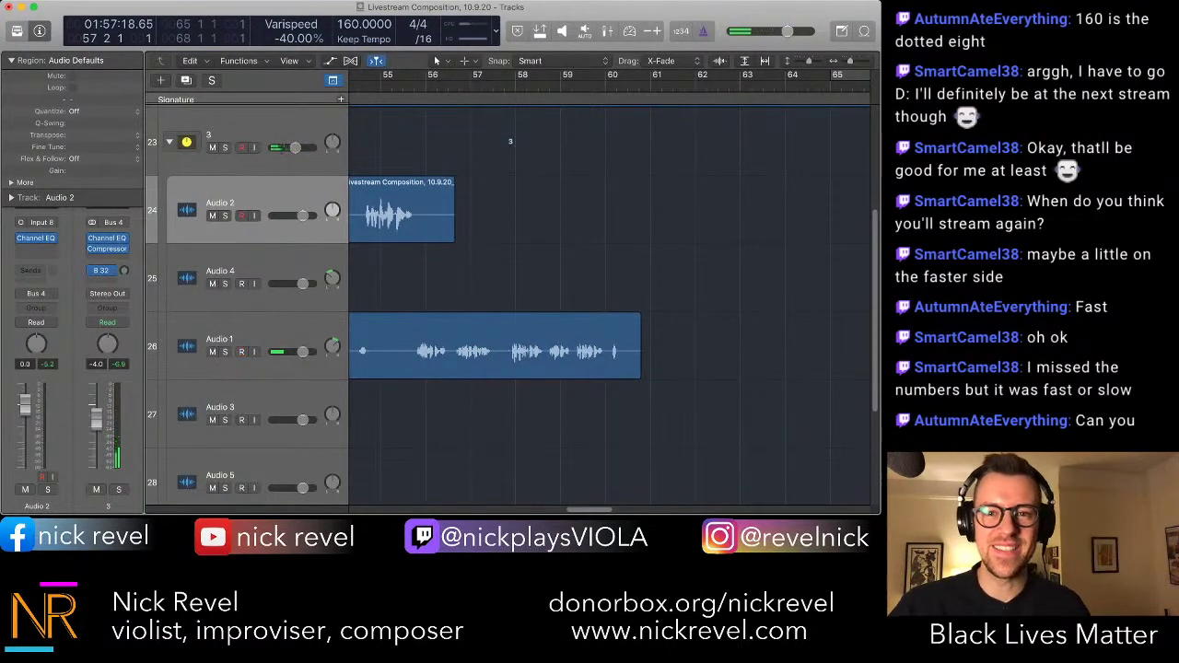
click(594, 84)
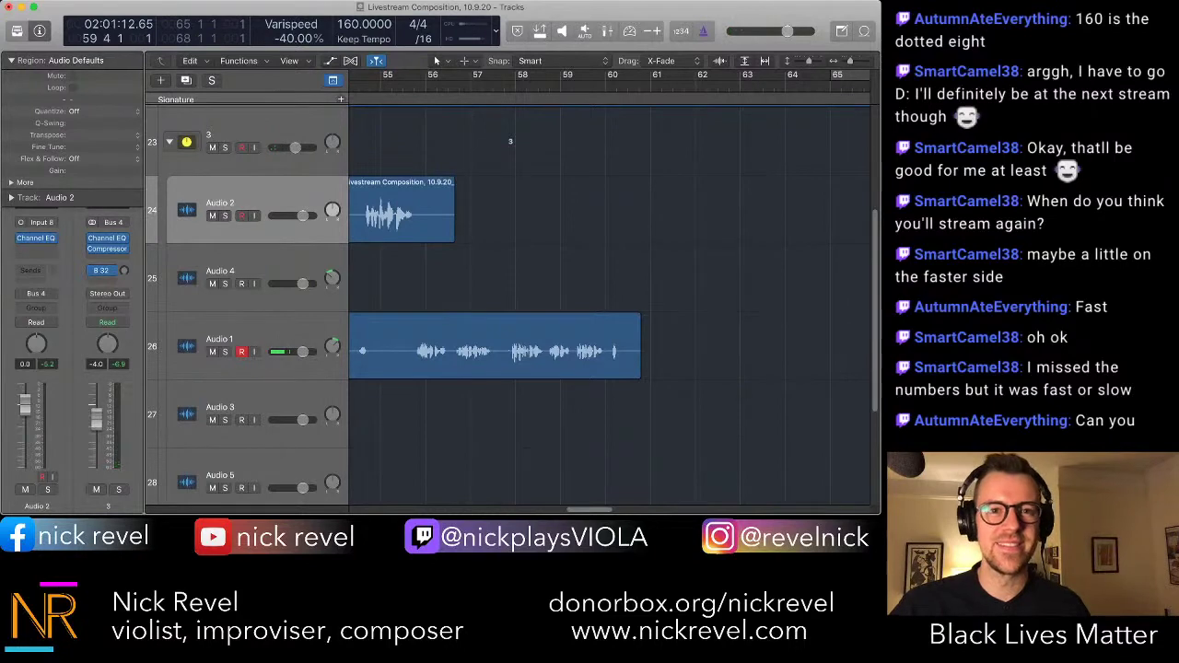
click(241, 284)
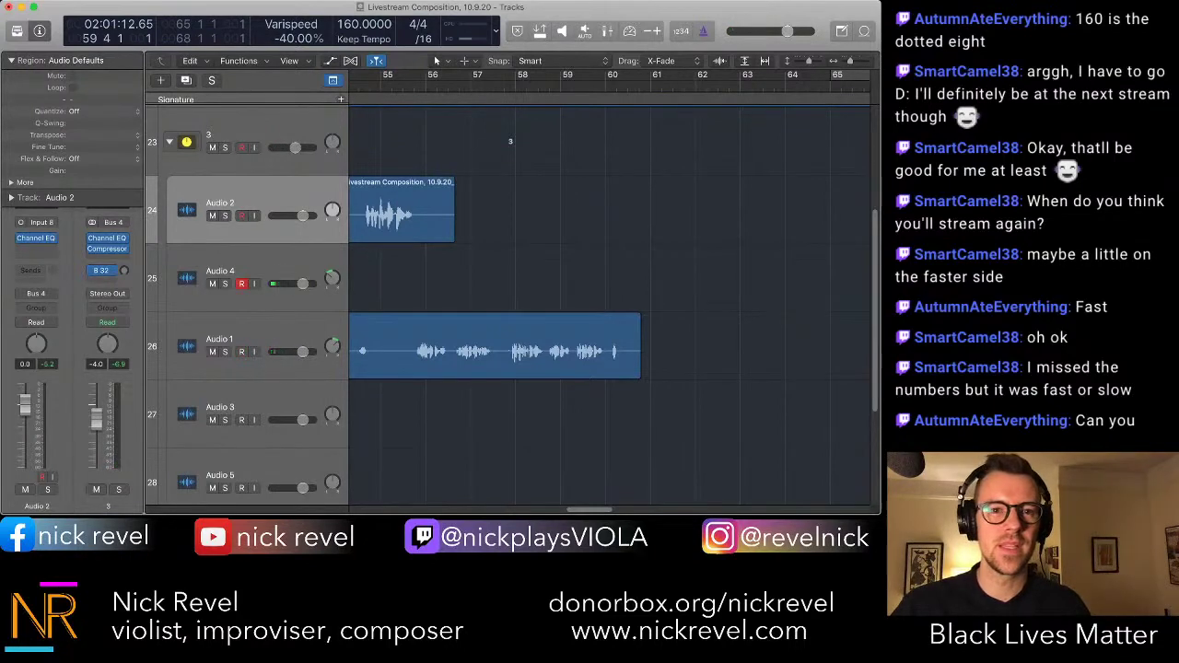
drag(278, 39, 282, 43)
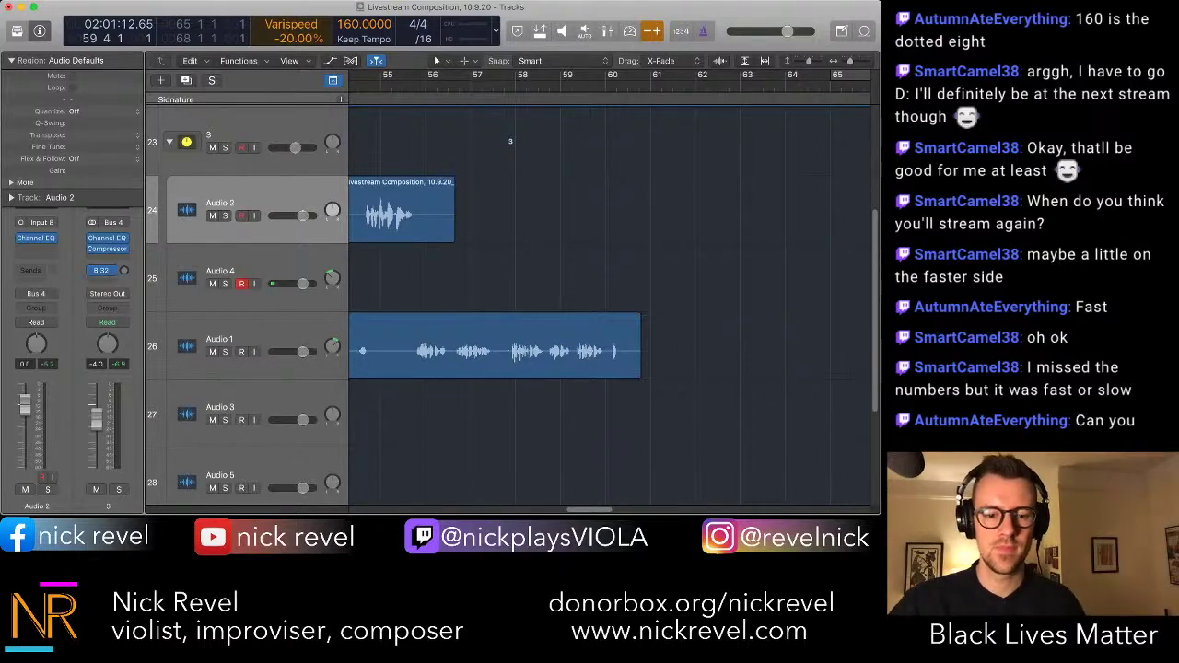
key(r)
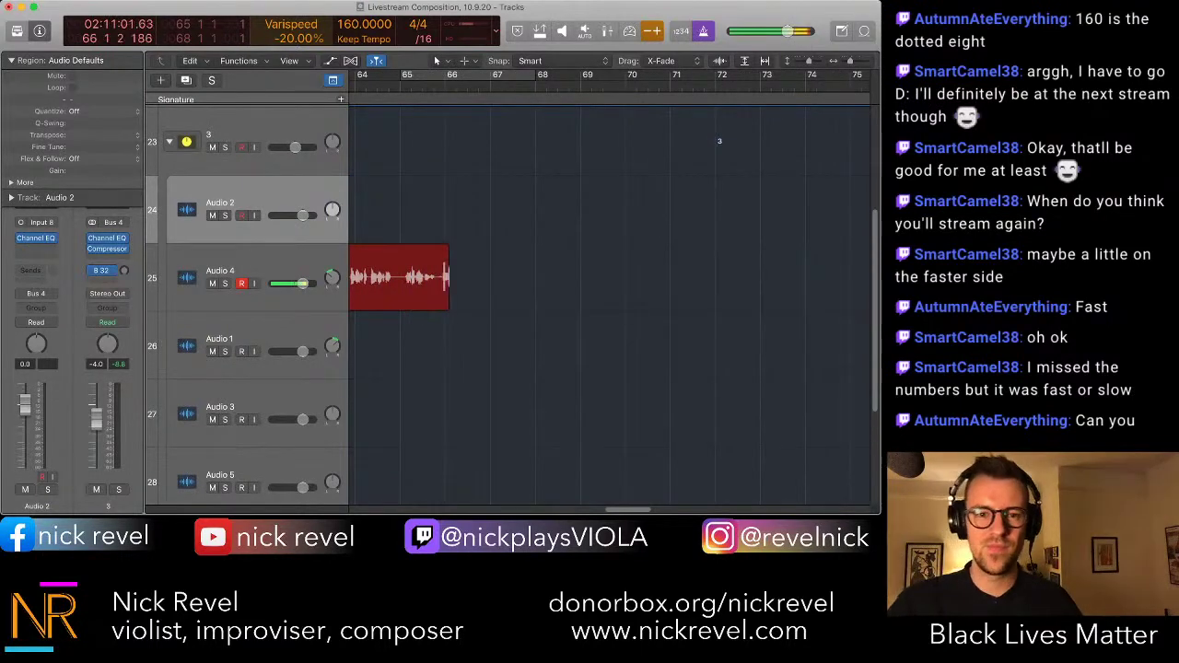
key(space)
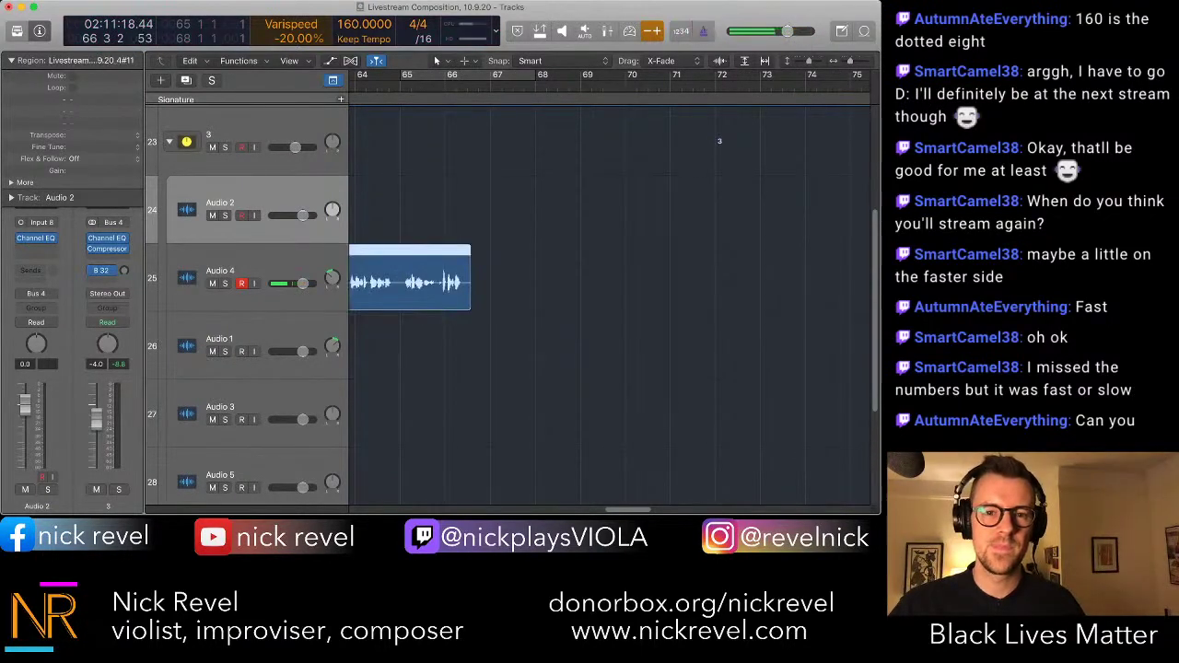
- Trim the silent start of the new Audio 4 take to about bar 60.5
scroll(609, 304, left, 5)
scroll(609, 304, left, 5)
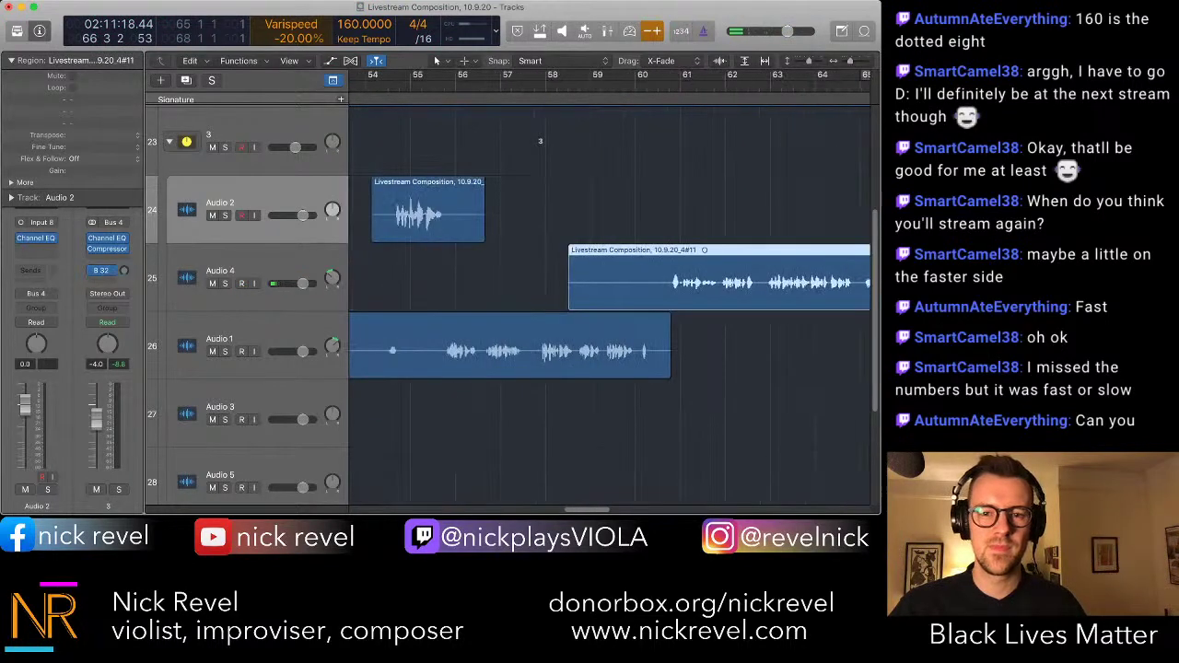
drag(569, 295, 658, 295)
- Set Varispeed to +20% and record a new Audio 2 take from about bar 60.5 to about bar 69.5
click(241, 203)
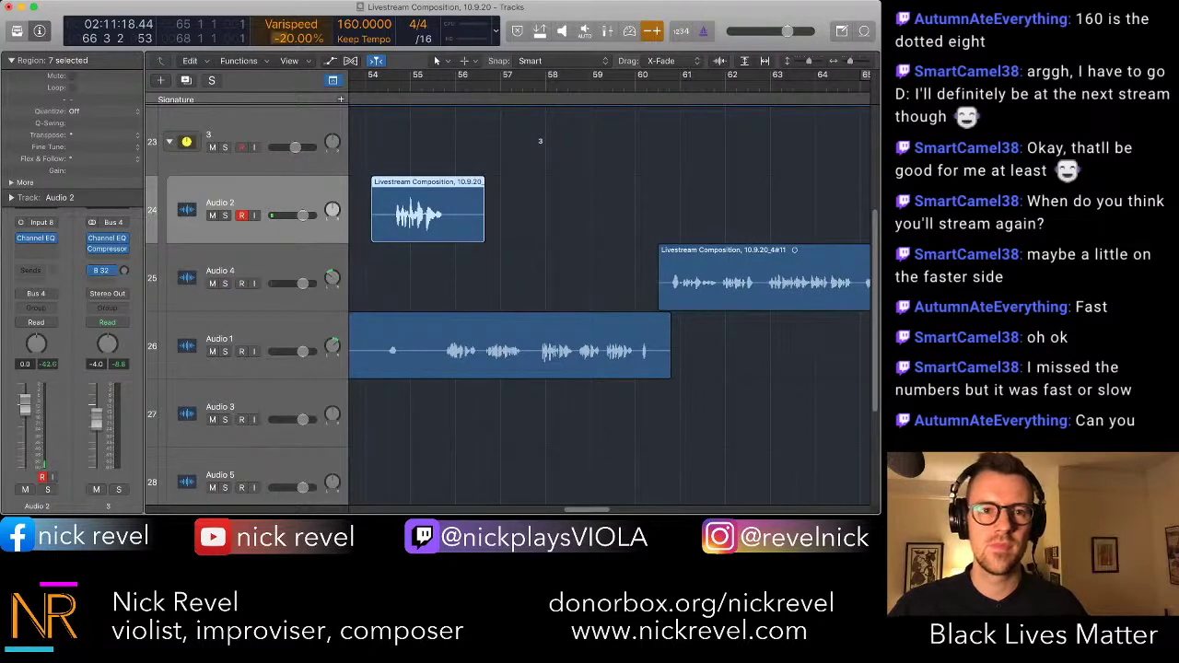
double_click(297, 38)
text(20)
key(Return)
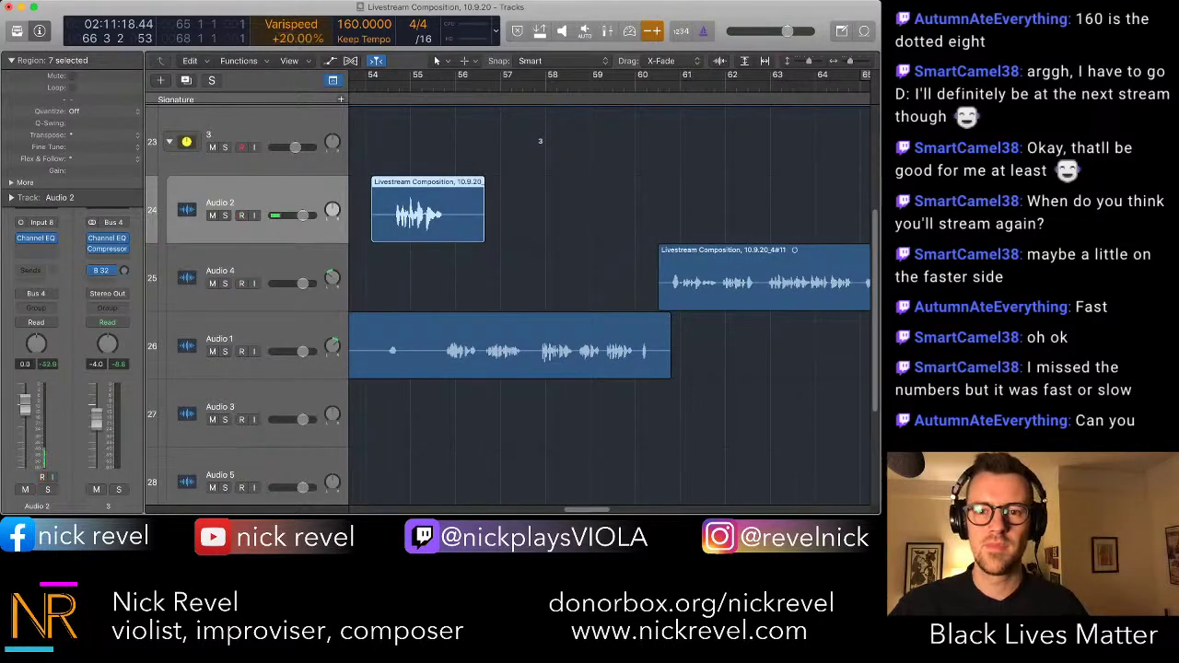
key(space)
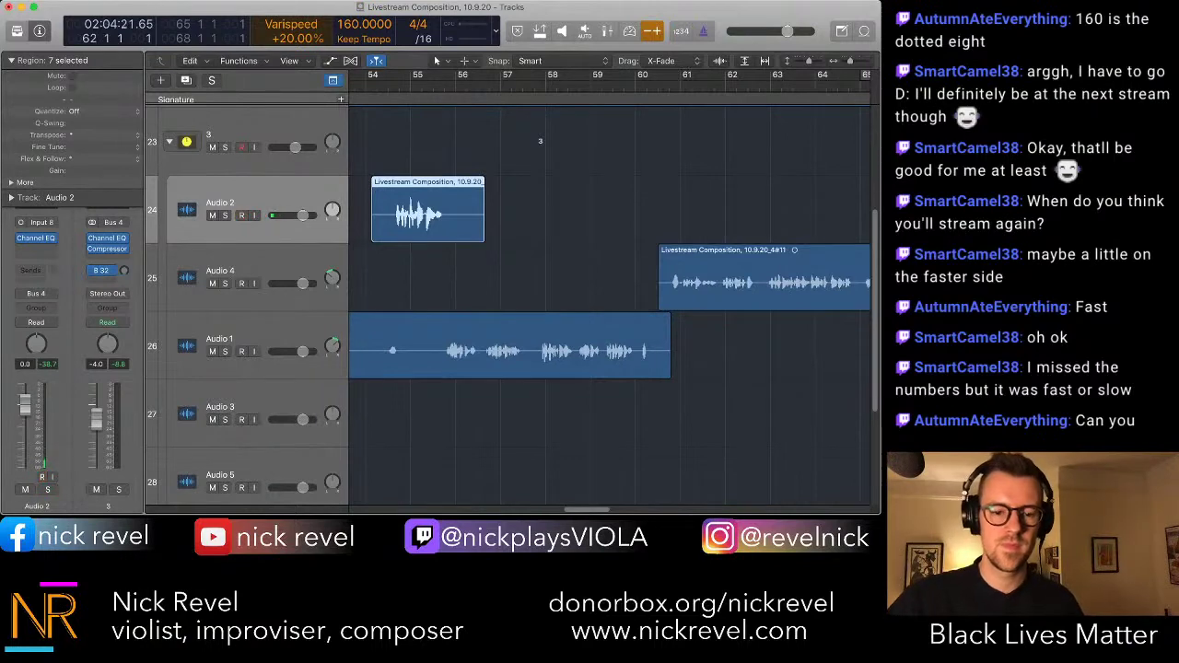
key(r)
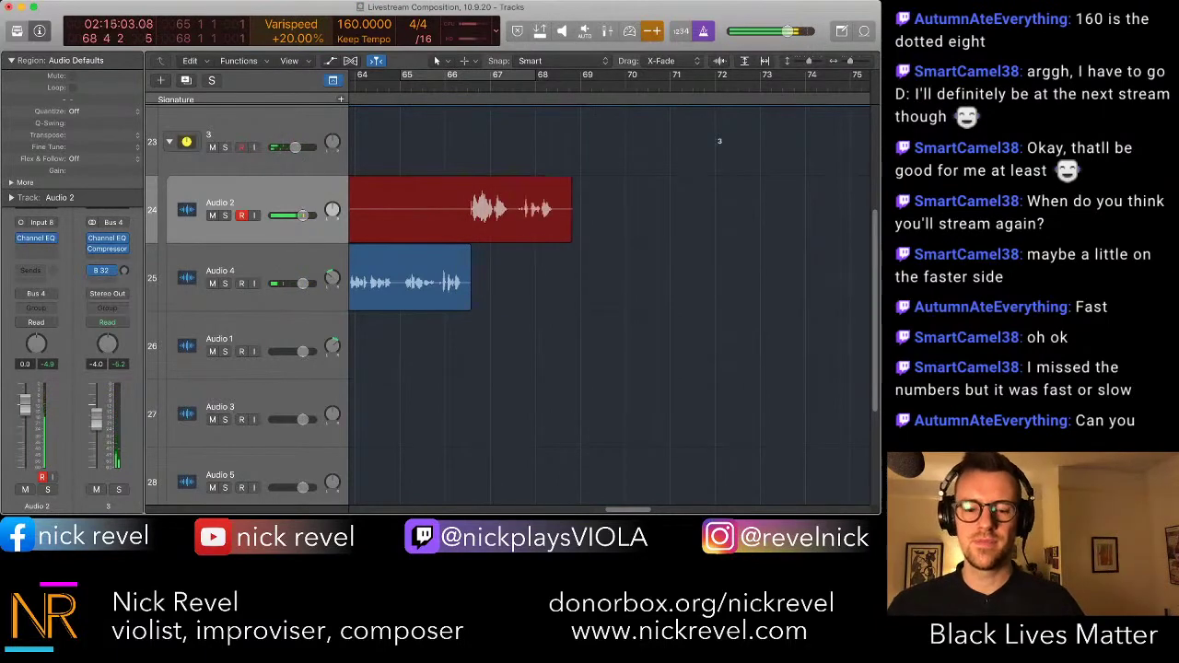
key(space)
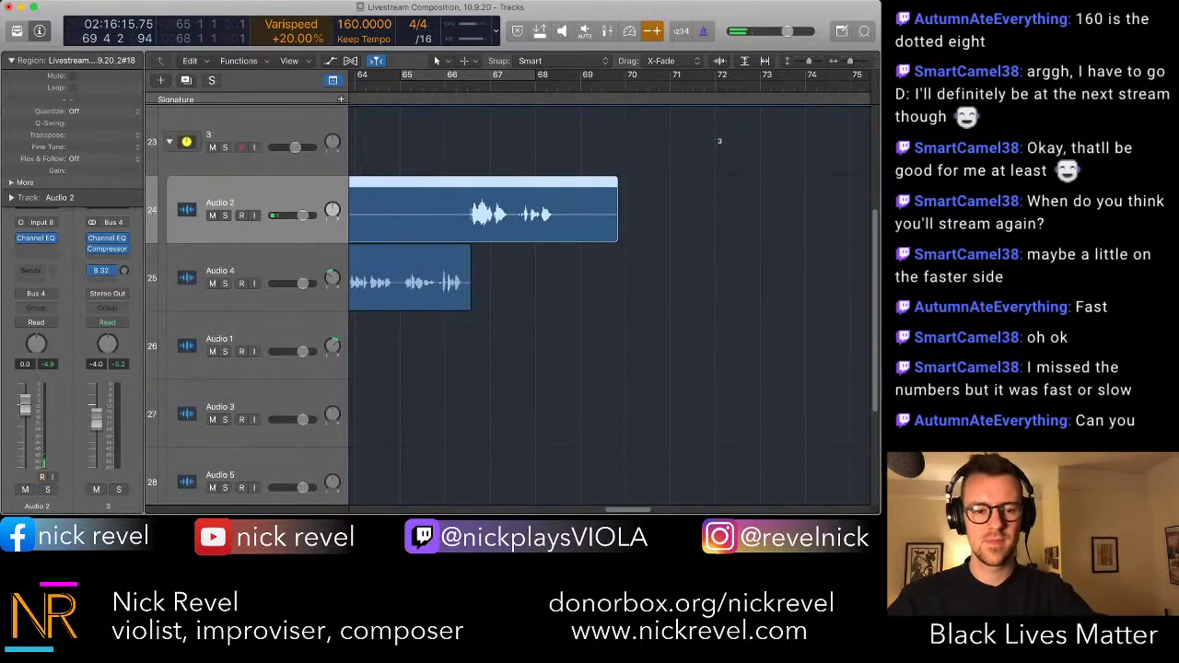
- Transpose the new Audio 2 take by -2 and play it back with Varispeed off
key(Return)
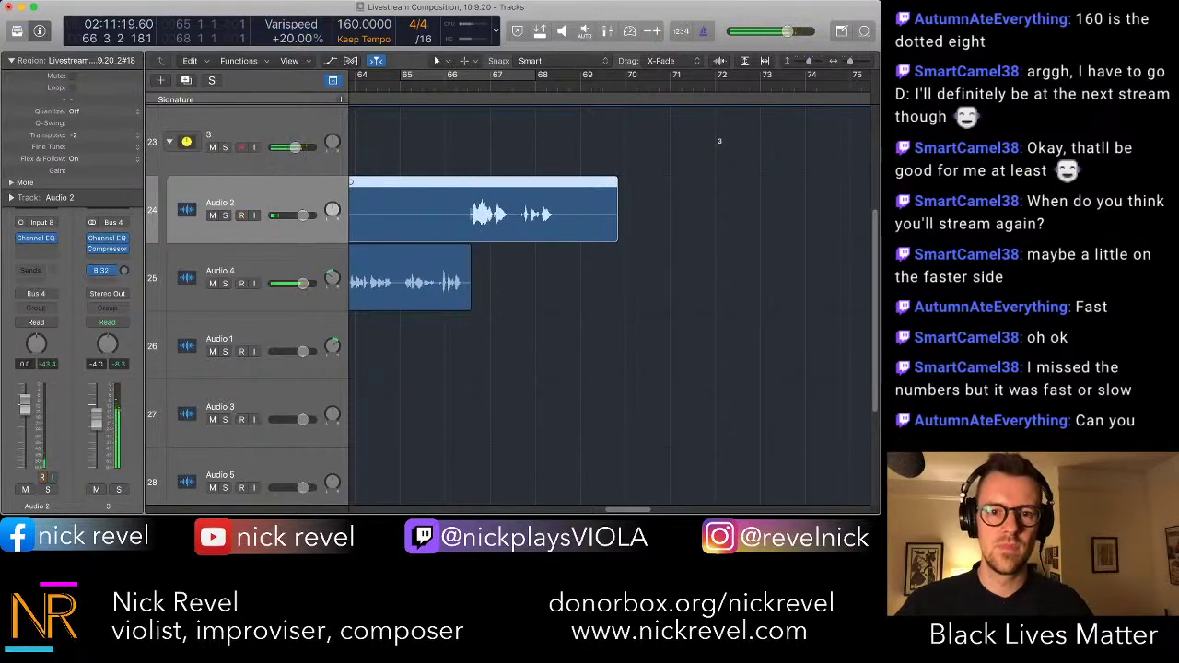
scroll(609, 303, left, 2)
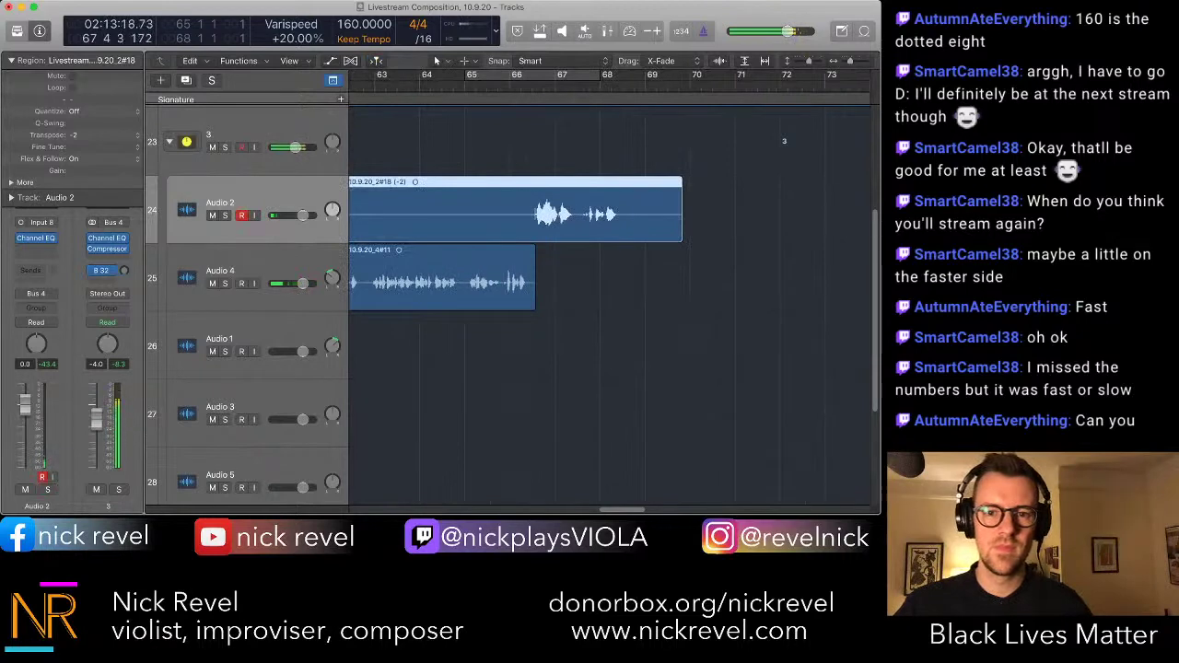
key(super+Left)
key(super+Left)
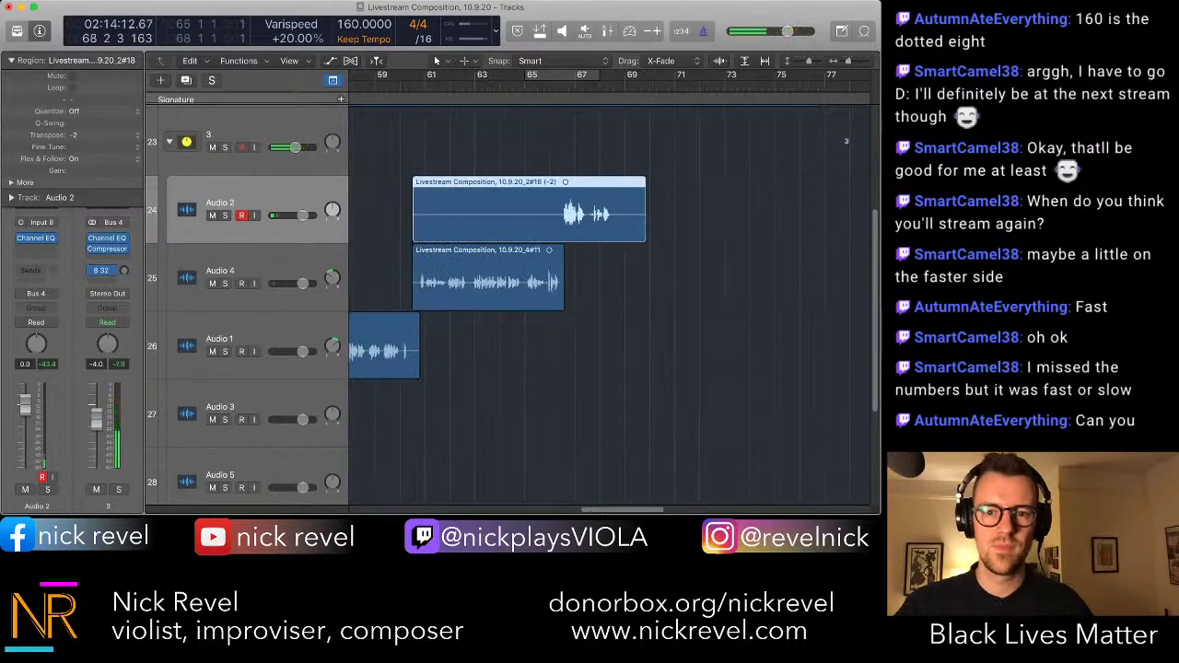
- Trim both ends of the transposed Audio 2 take so it spans about bar 66 to bar 68.5
drag(644, 232, 619, 232)
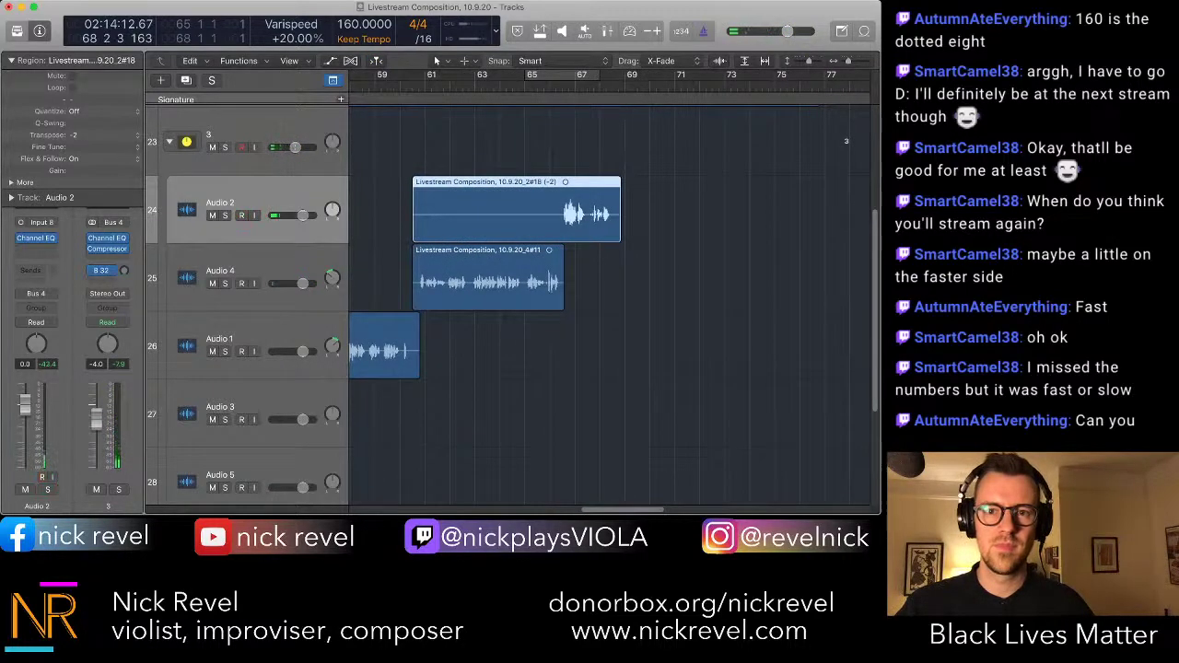
key(period)
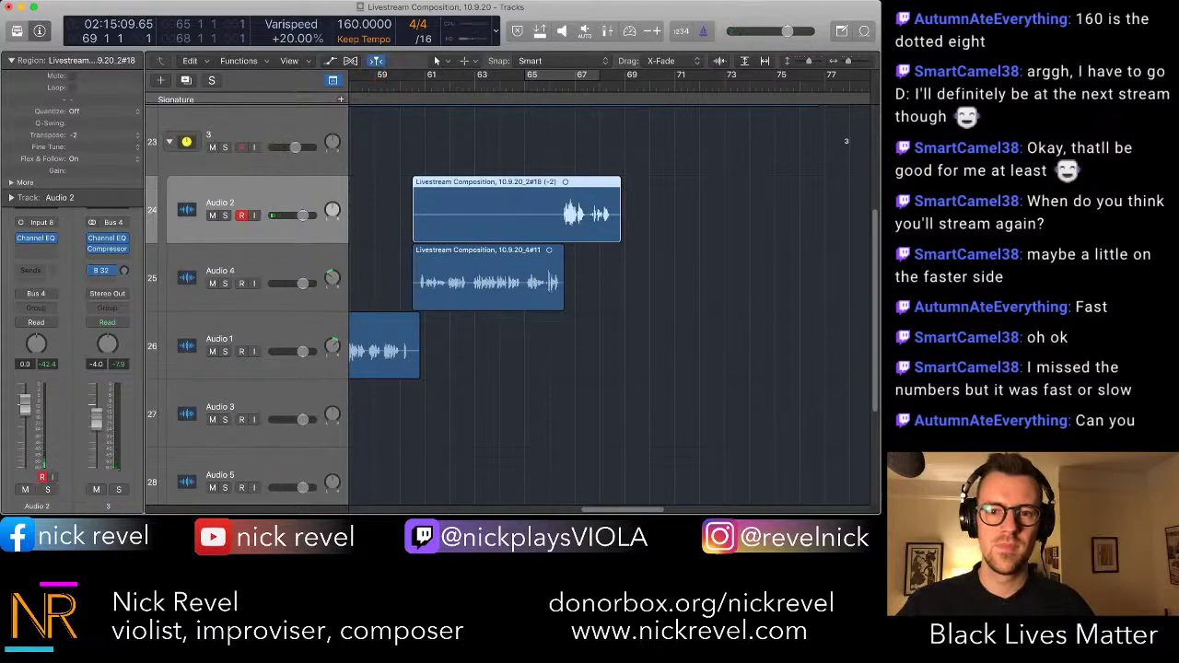
drag(620, 232, 613, 232)
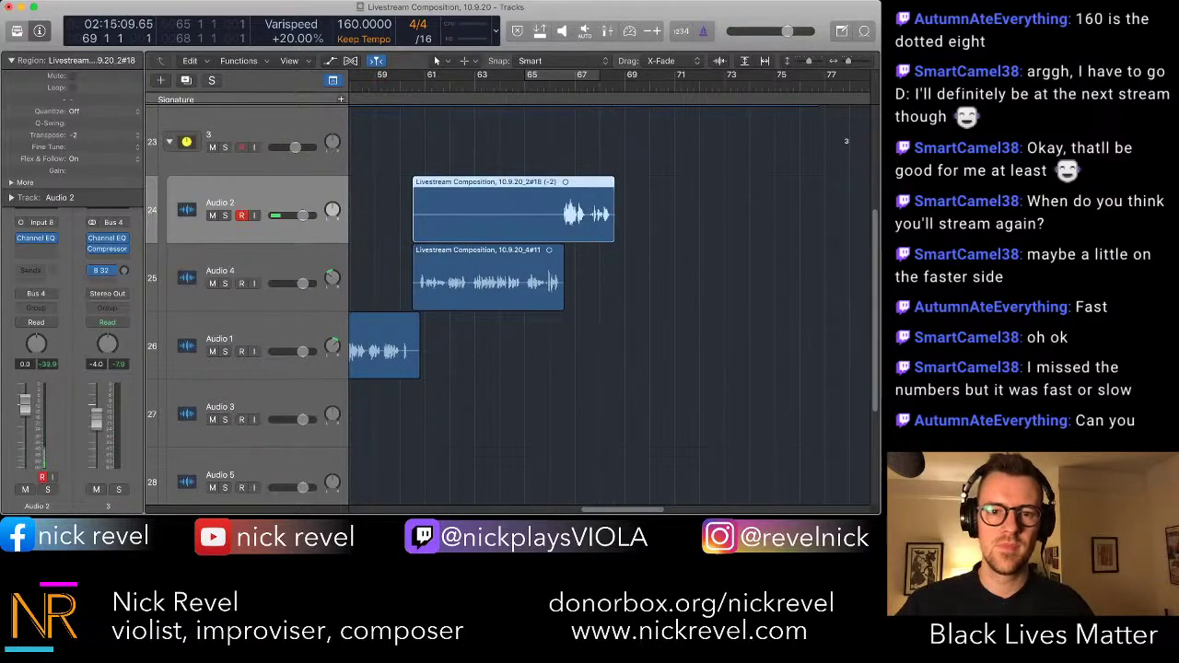
drag(415, 232, 557, 232)
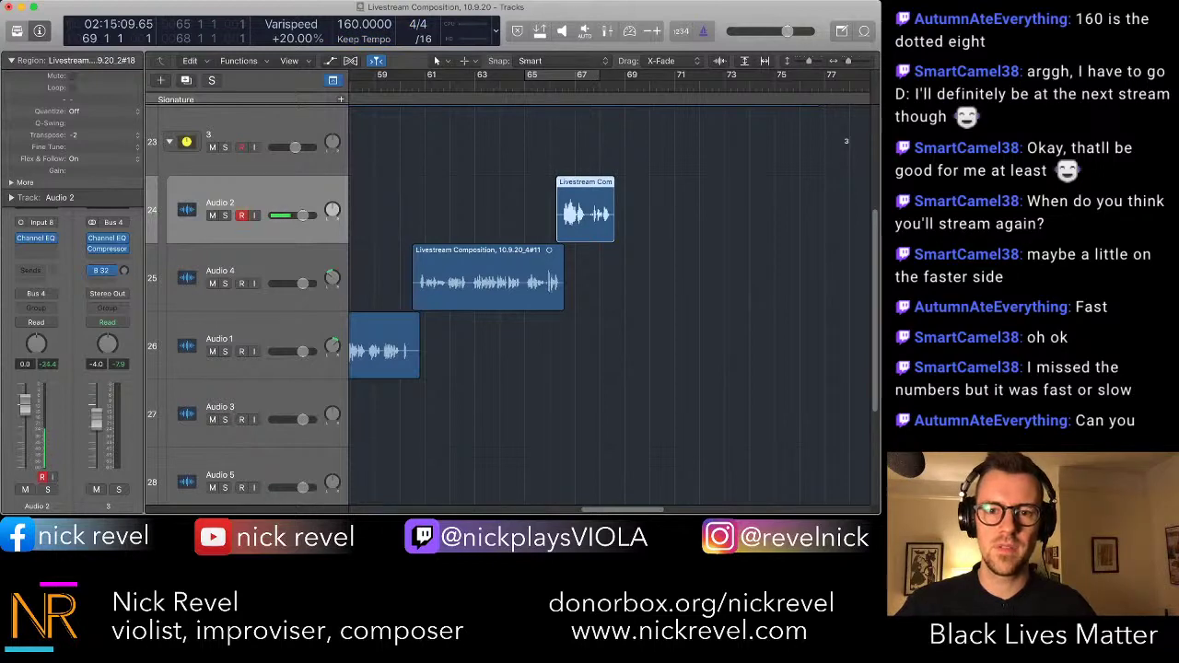
key(comma)
drag(614, 232, 614, 232)
- Turn Varispeed back on at +20% and record another short Audio 2 take from about bar 68.5
key(super+Right)
key(super+Right)
key(super+Right)
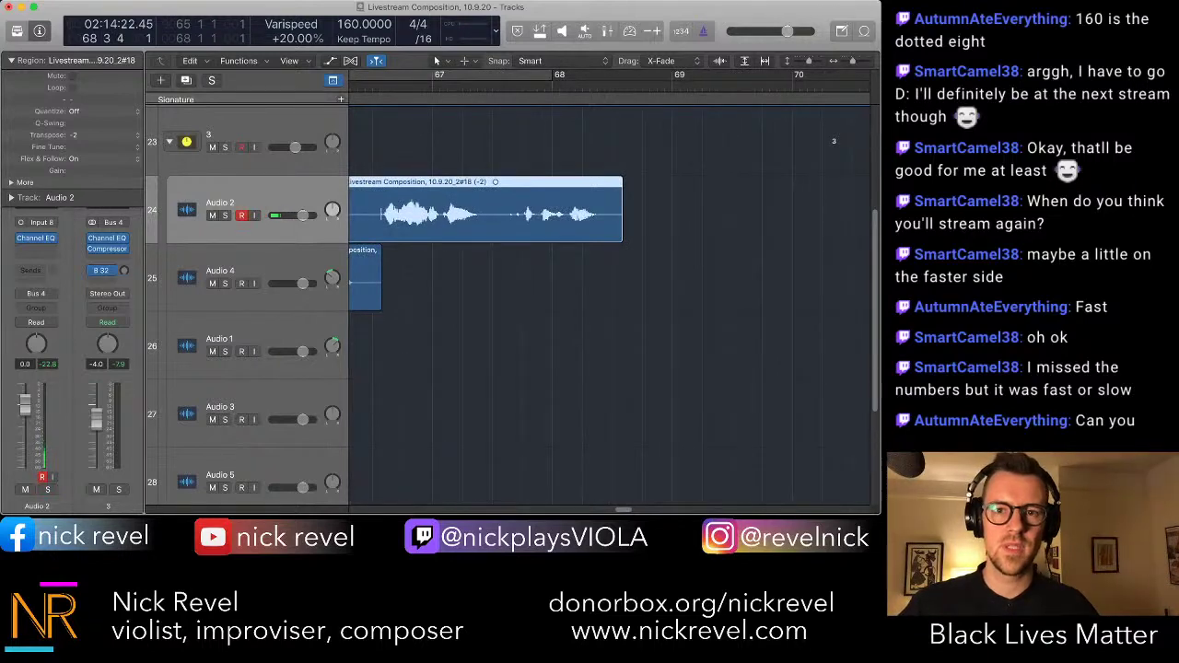
click(652, 31)
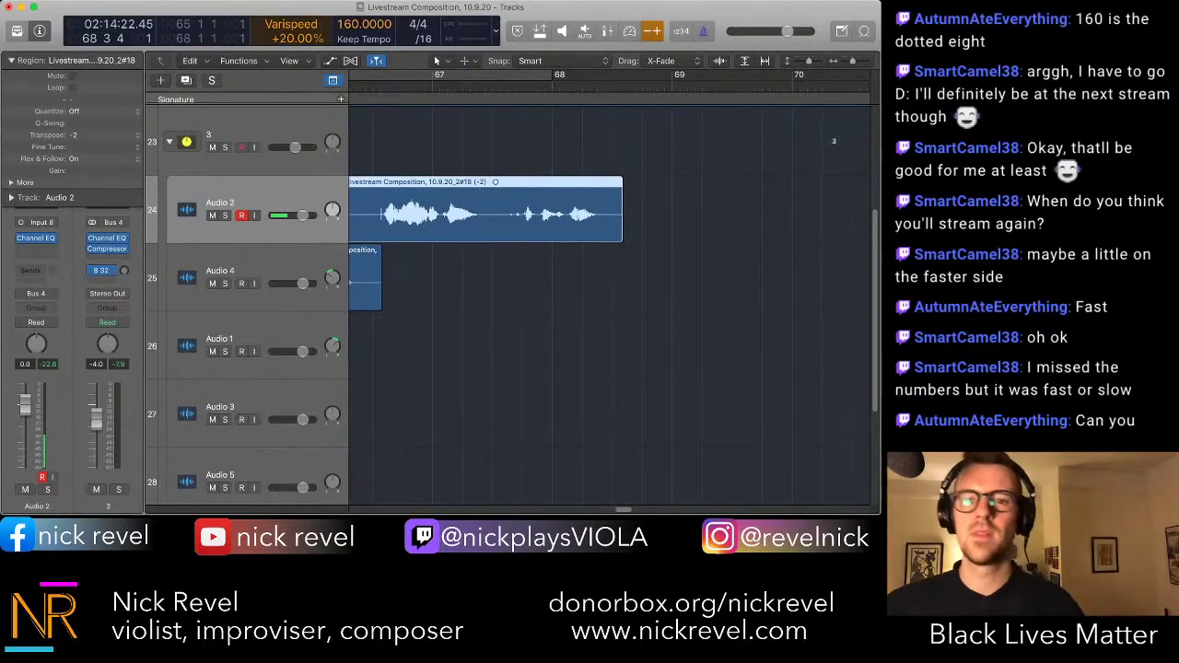
key(r)
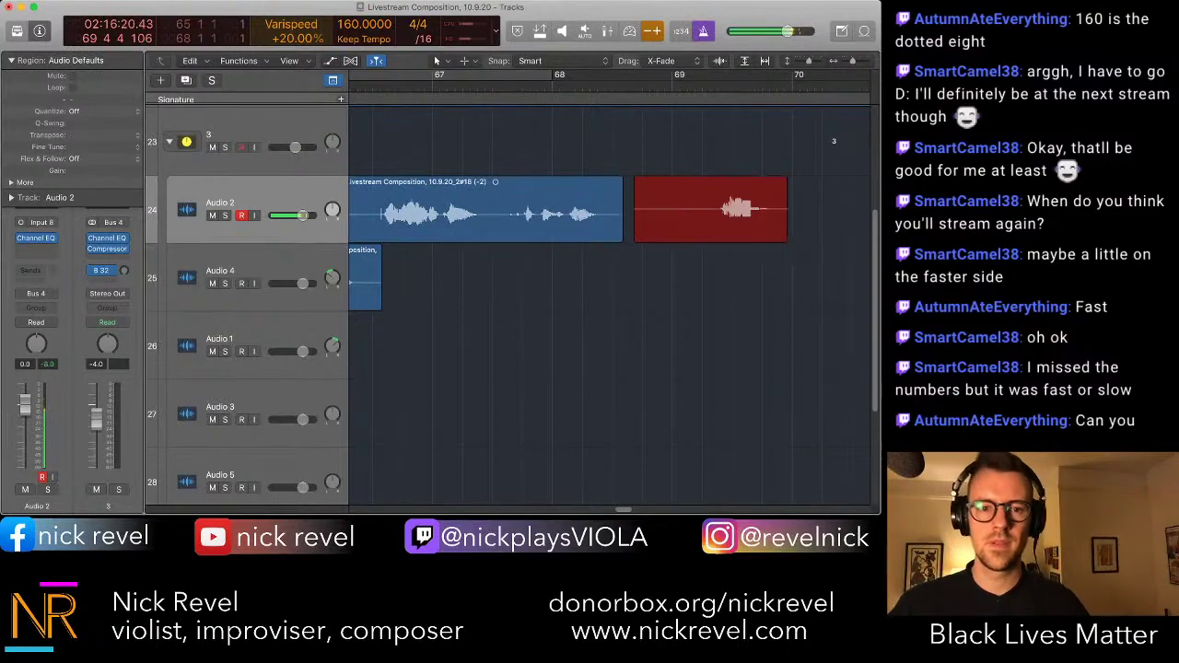
key(space)
scroll(608, 294, left, 5)
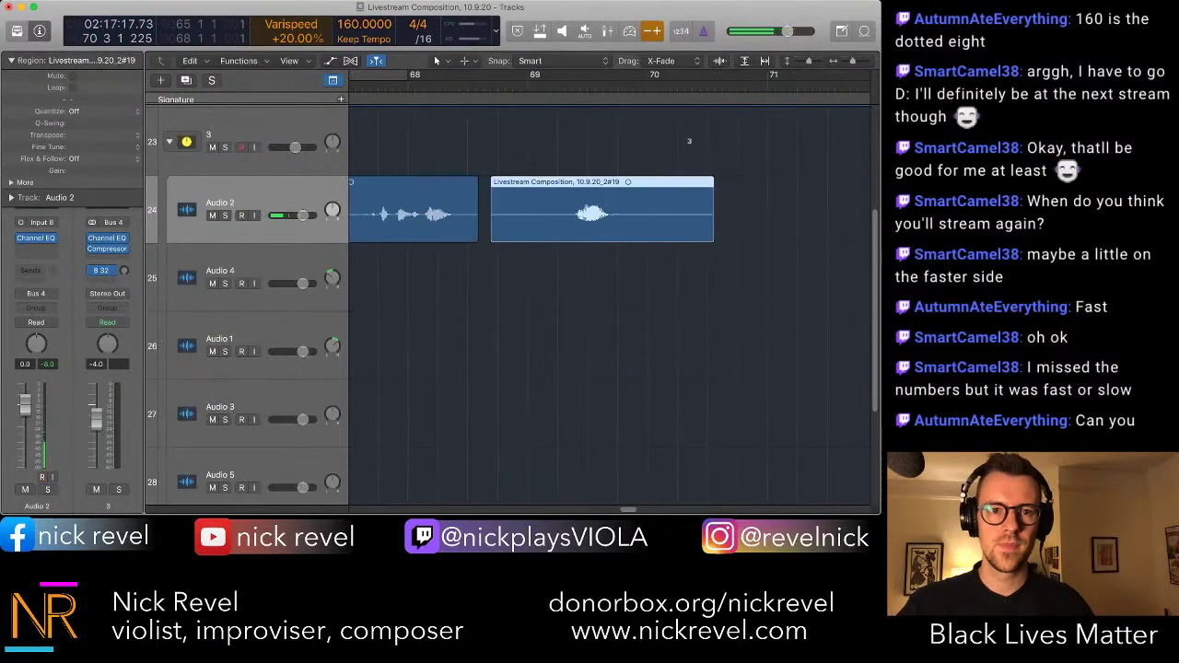
- Set Varispeed to -20% and record a short take on the Audio 4 track from about bar 69.5
double_click(293, 39)
text(-20)
key(Return)
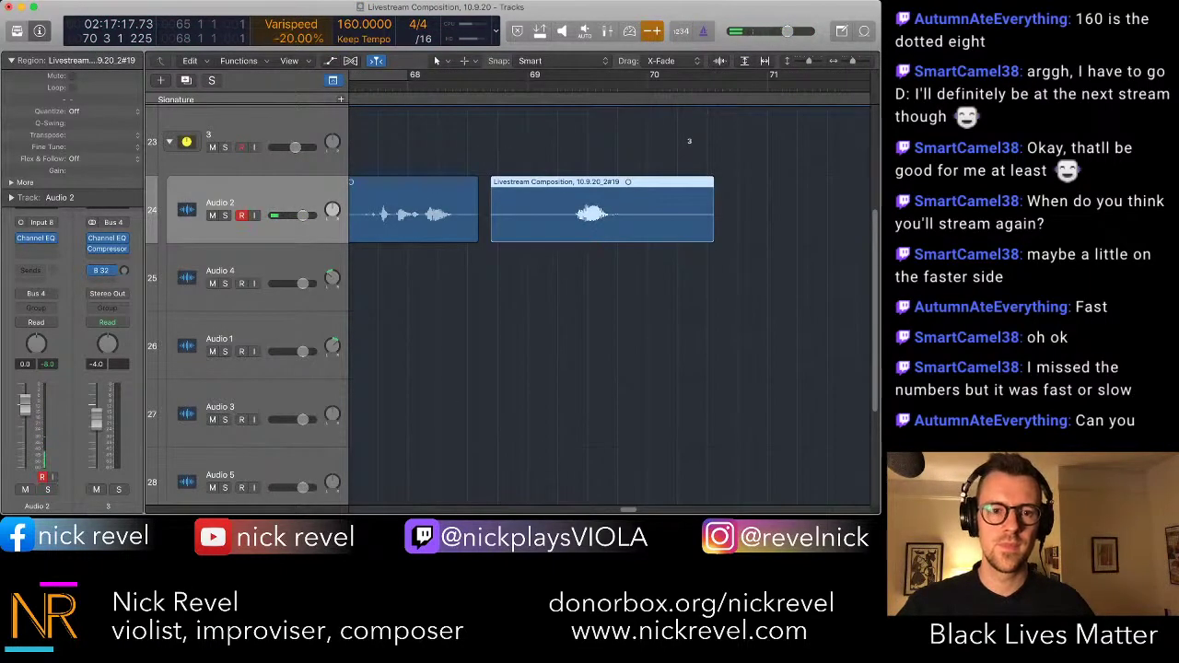
key(Down)
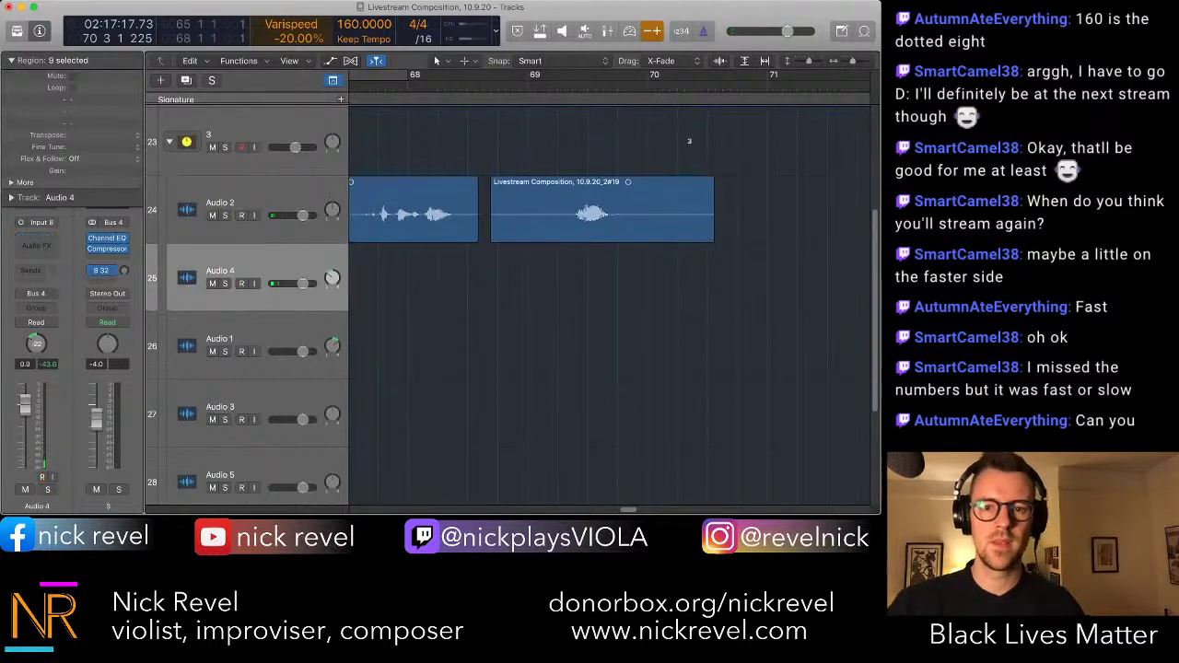
key(r)
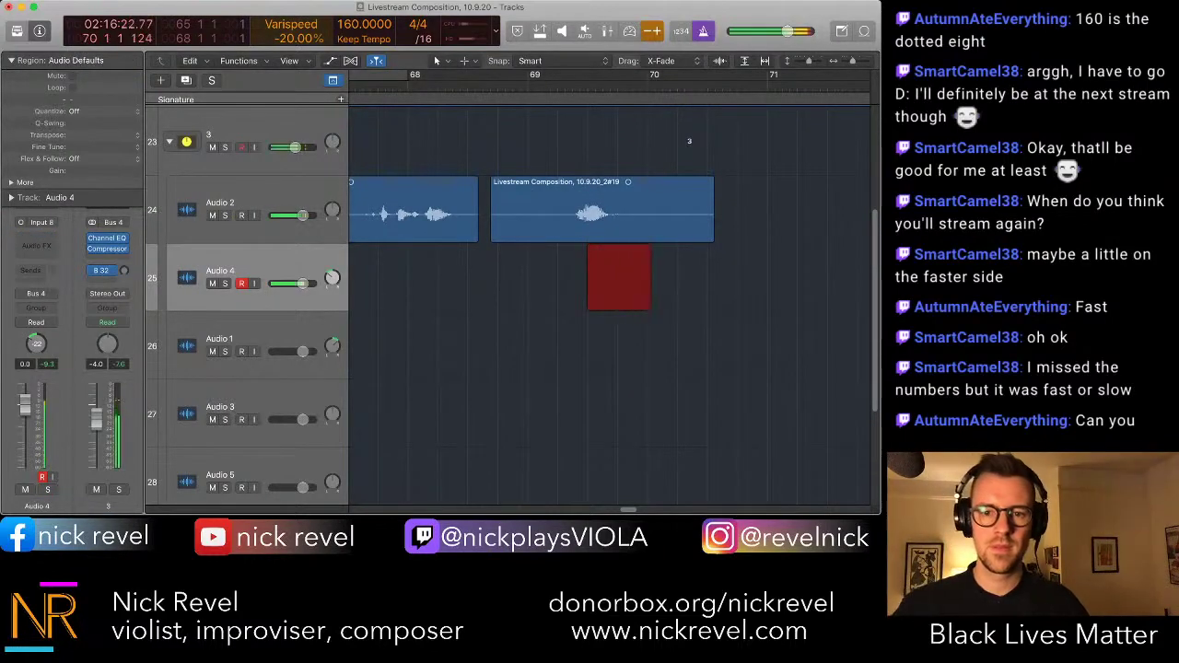
key(space)
- Set Varispeed to -40% and record a short take on the Audio 1 track from about bar 69.5
key(Down)
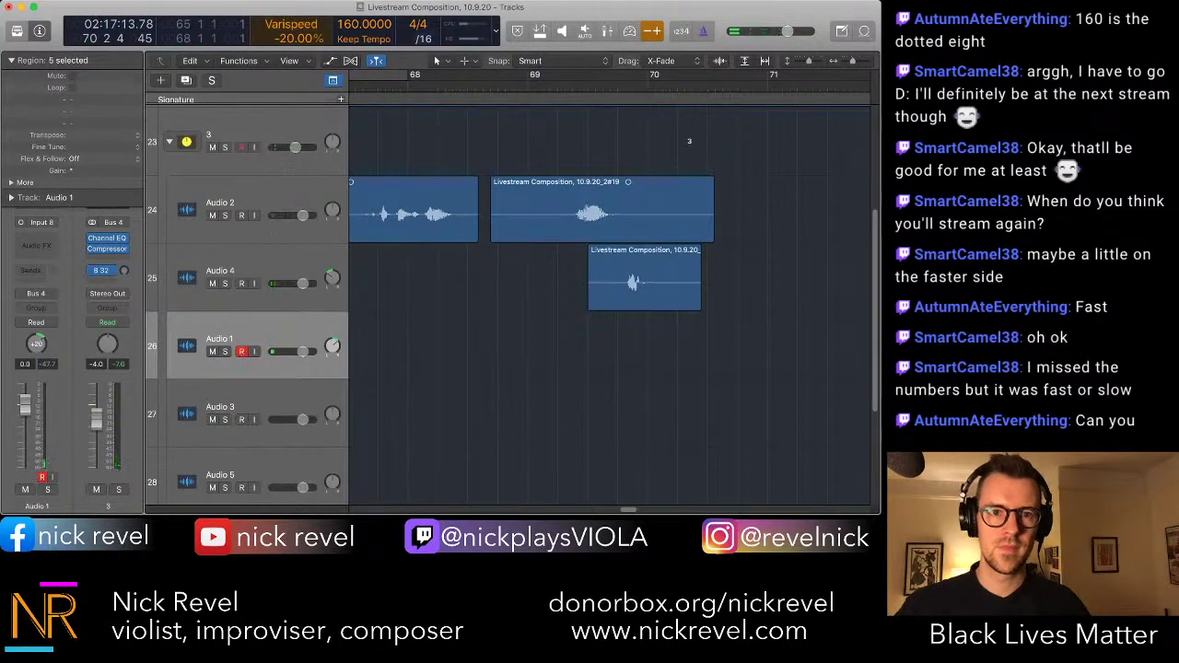
double_click(288, 38)
text(-40)
key(Return)
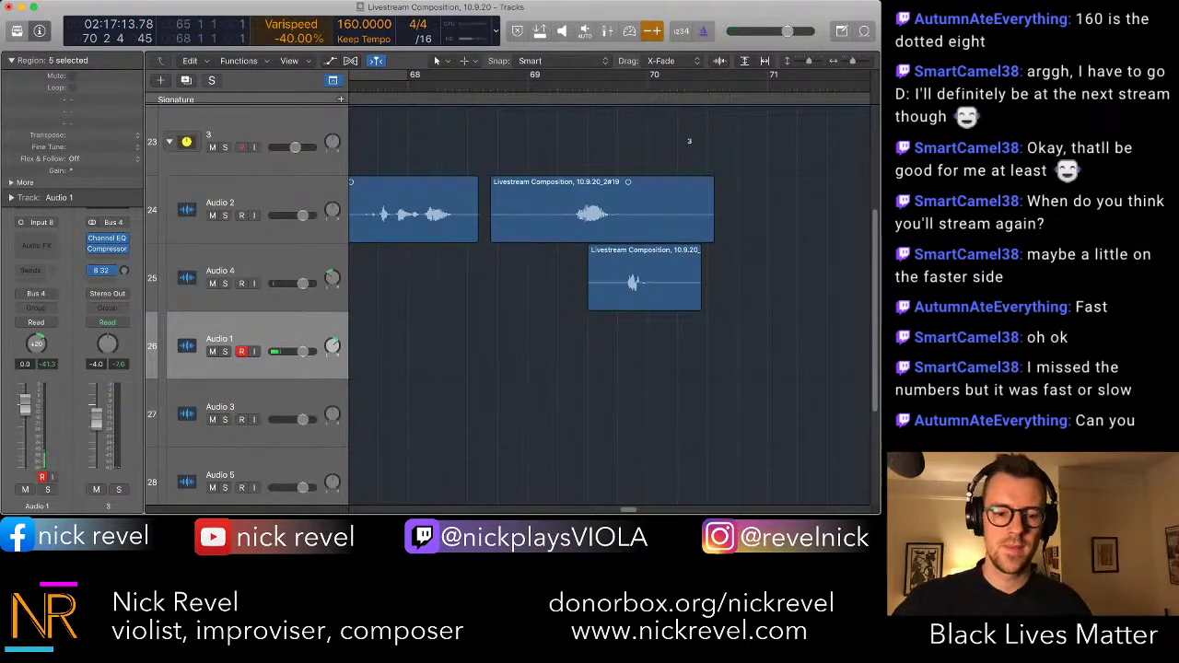
key(comma)
key(comma)
key(comma)
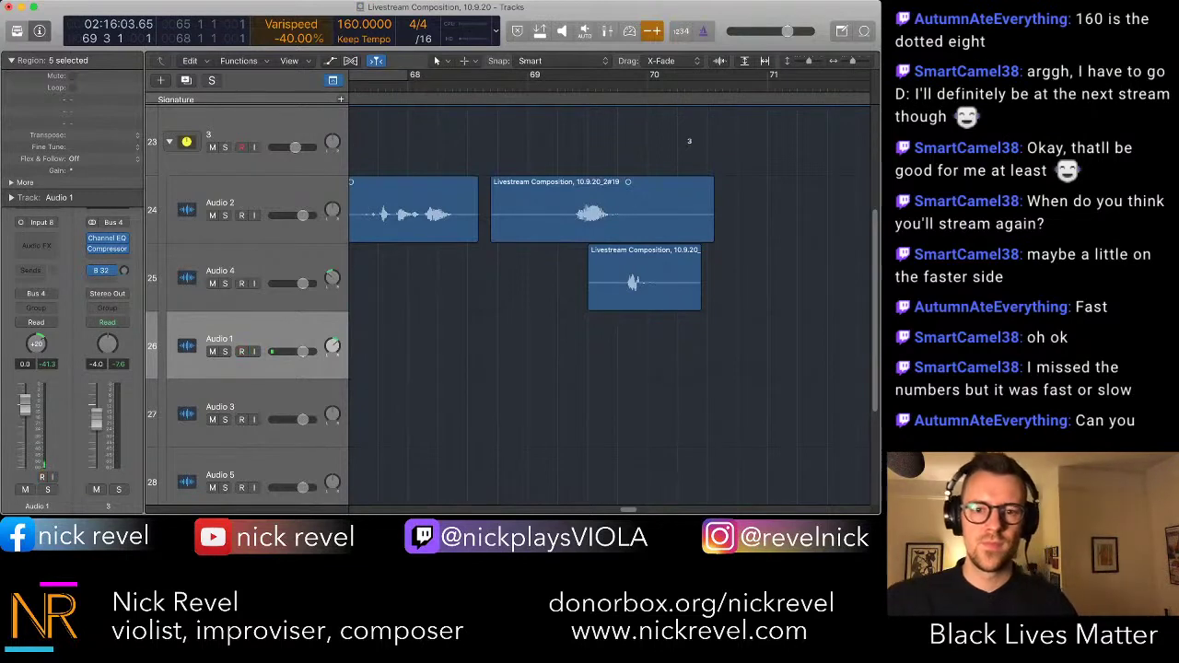
key(r)
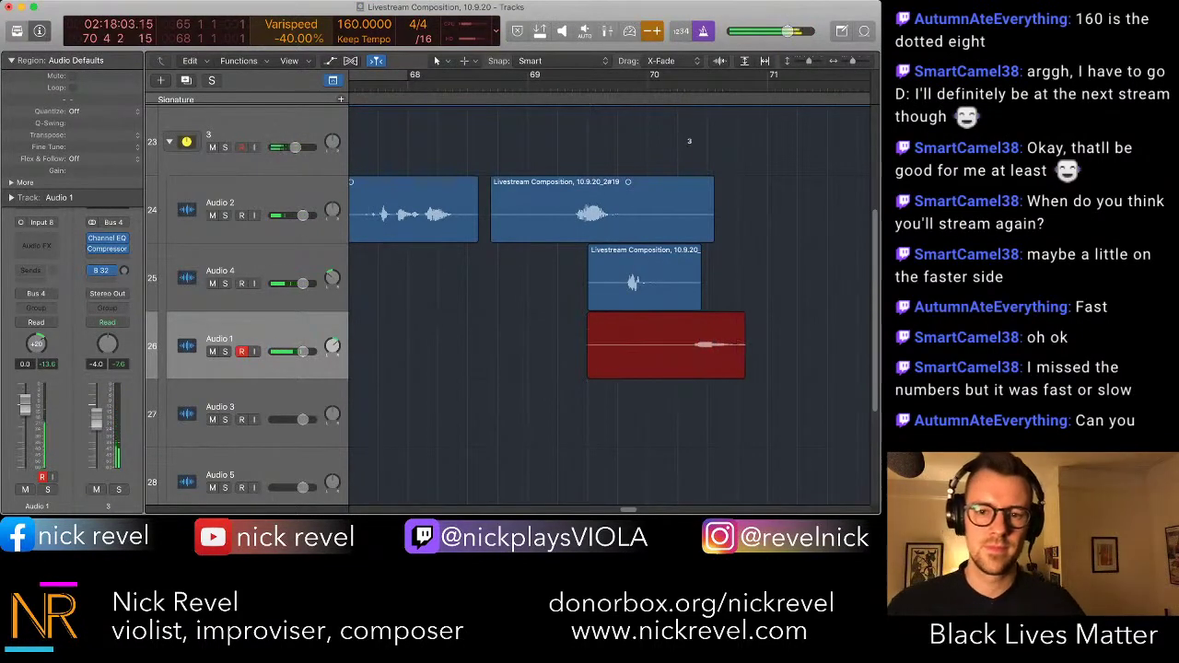
key(space)
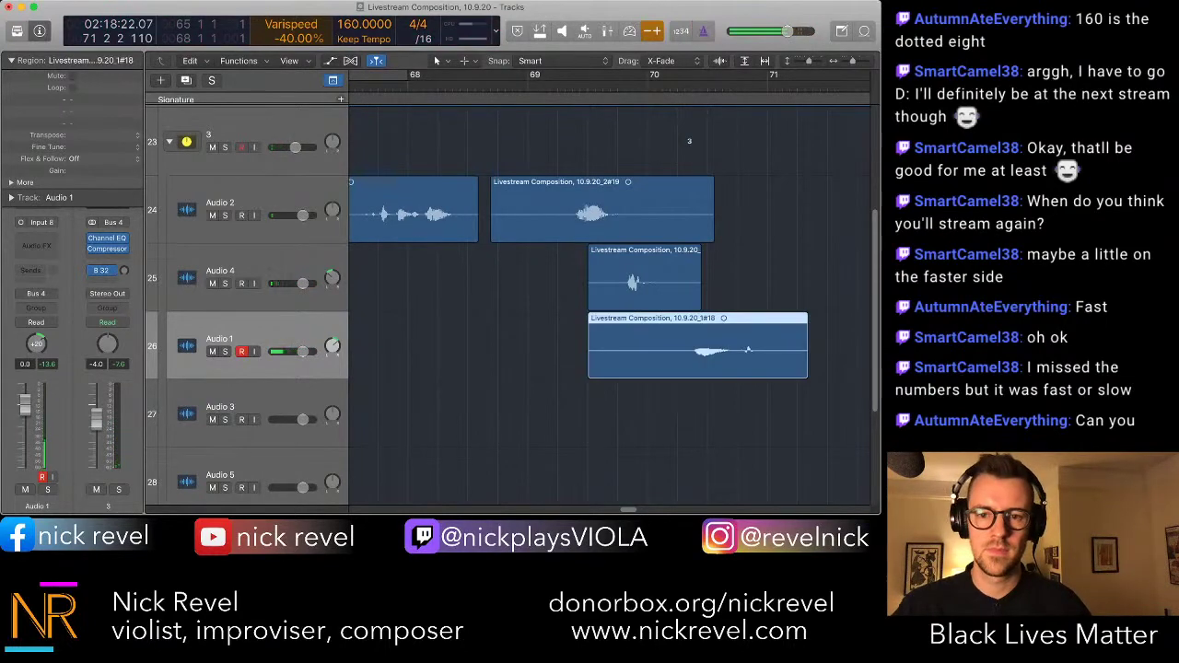
- Trim the start of the new Audio 1 take to about bar 70.2 and delete its end beyond about bar 70.7
key(super+Left)
key(super+Left)
drag(660, 368, 721, 368)
key(r)
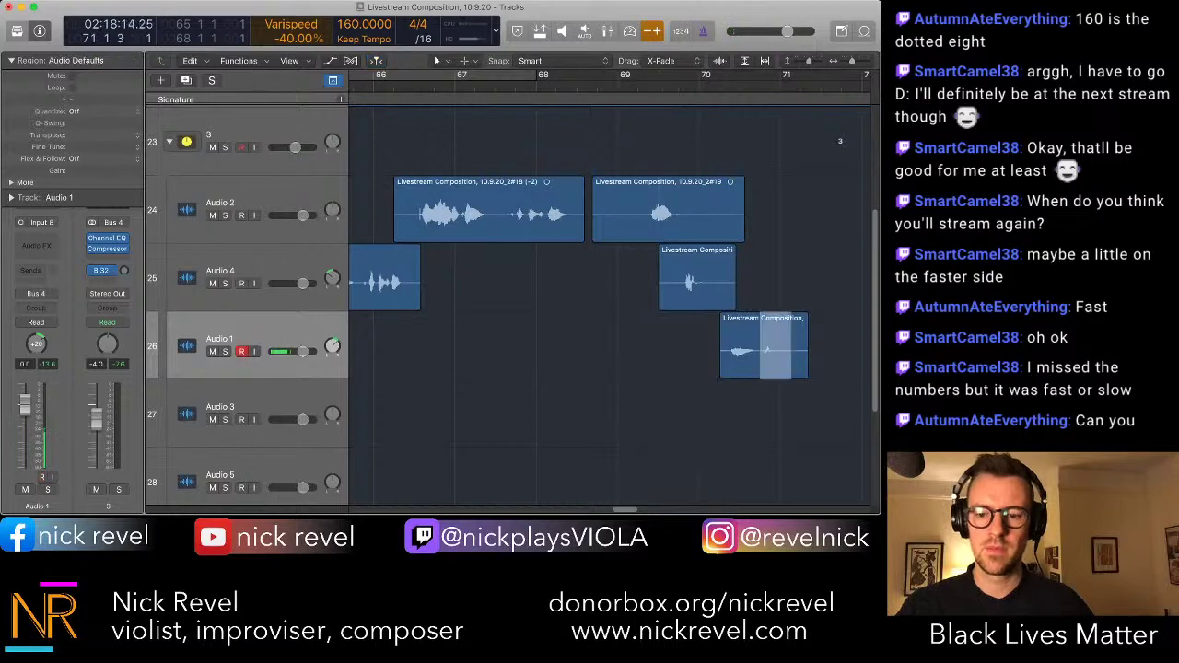
key(Delete)
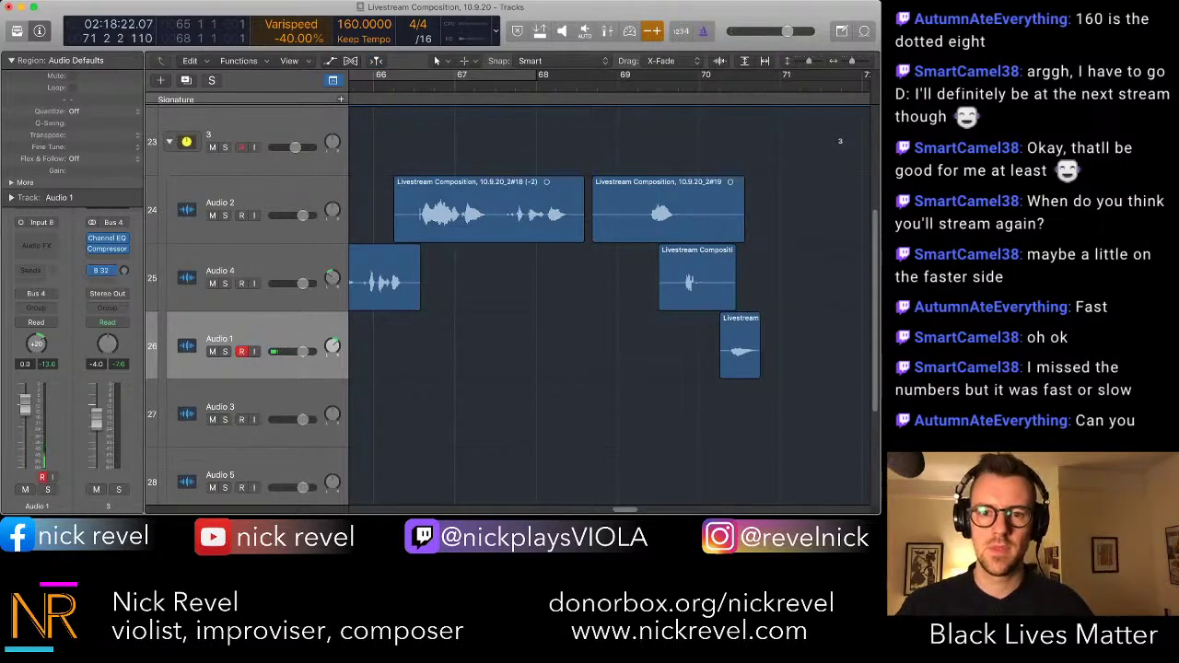
- Trim the last Audio 2 take to span about bar 69 to bar 70, and play back from about bar 60 with Varispeed off
drag(594, 230, 634, 230)
drag(743, 230, 708, 231)
scroll(708, 230, down, 5)
scroll(708, 231, left, 5)
scroll(590, 236, down, 2)
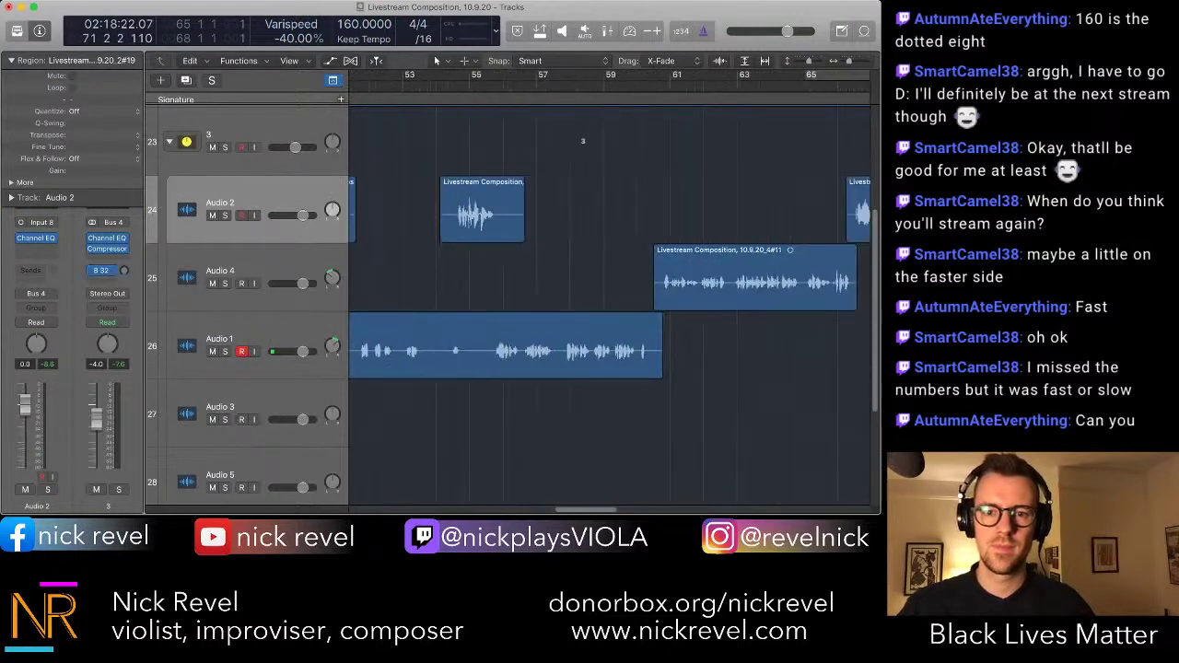
key(space)
scroll(589, 236, right, 3)
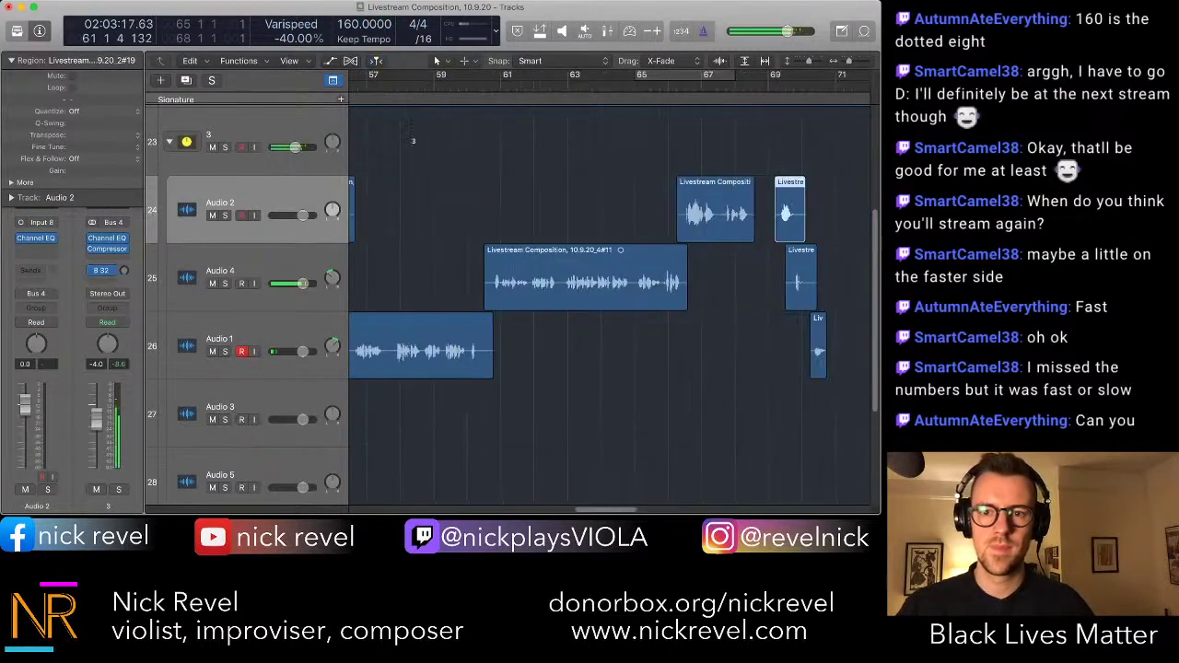
- Move the last short takes on the Audio 2, Audio 4 and Audio 1 tracks about half a bar earlier and play them back
click(716, 212)
drag(659, 208, 789, 216)
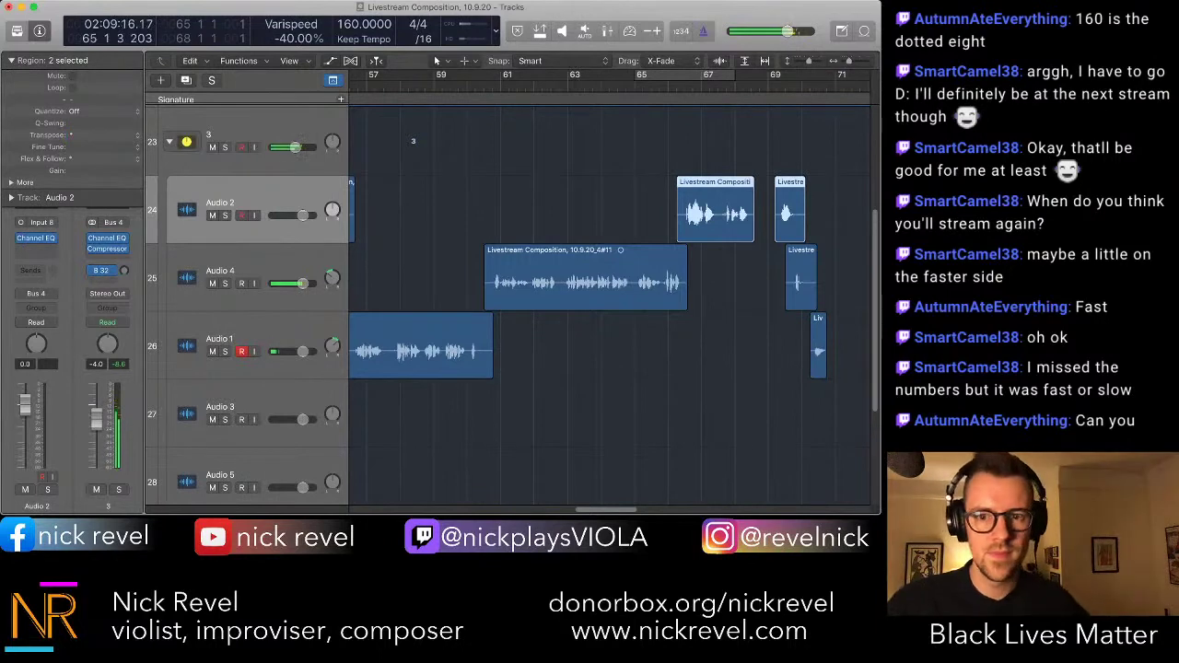
key(alt+shift+d)
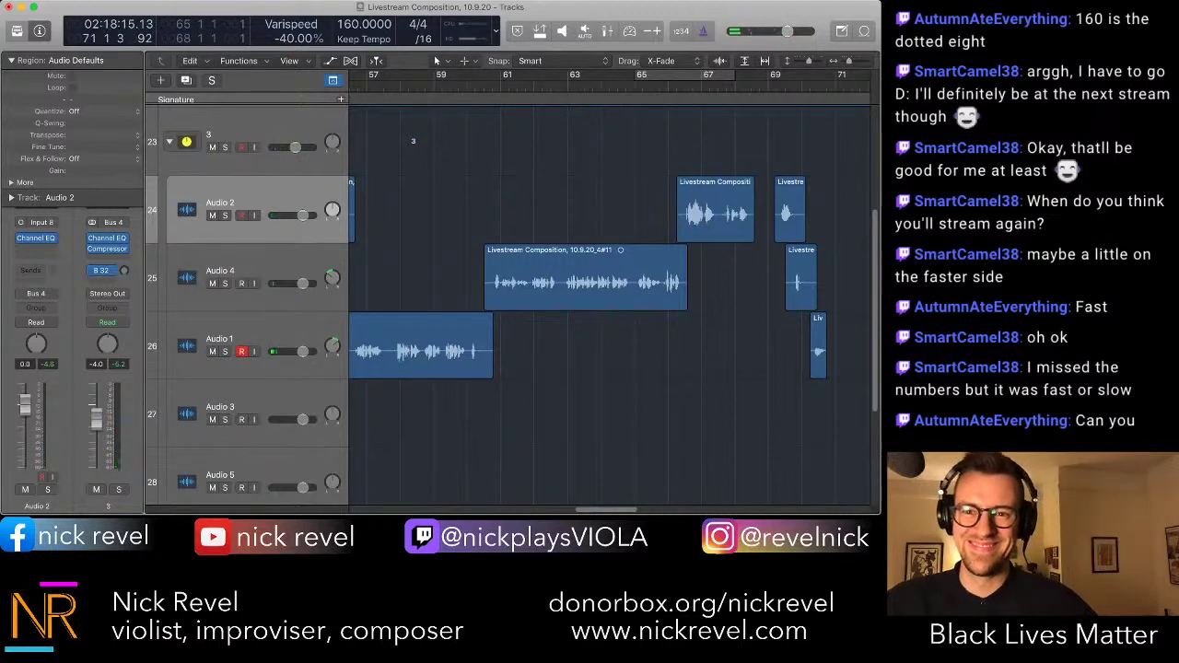
drag(789, 211, 773, 211)
key(space)
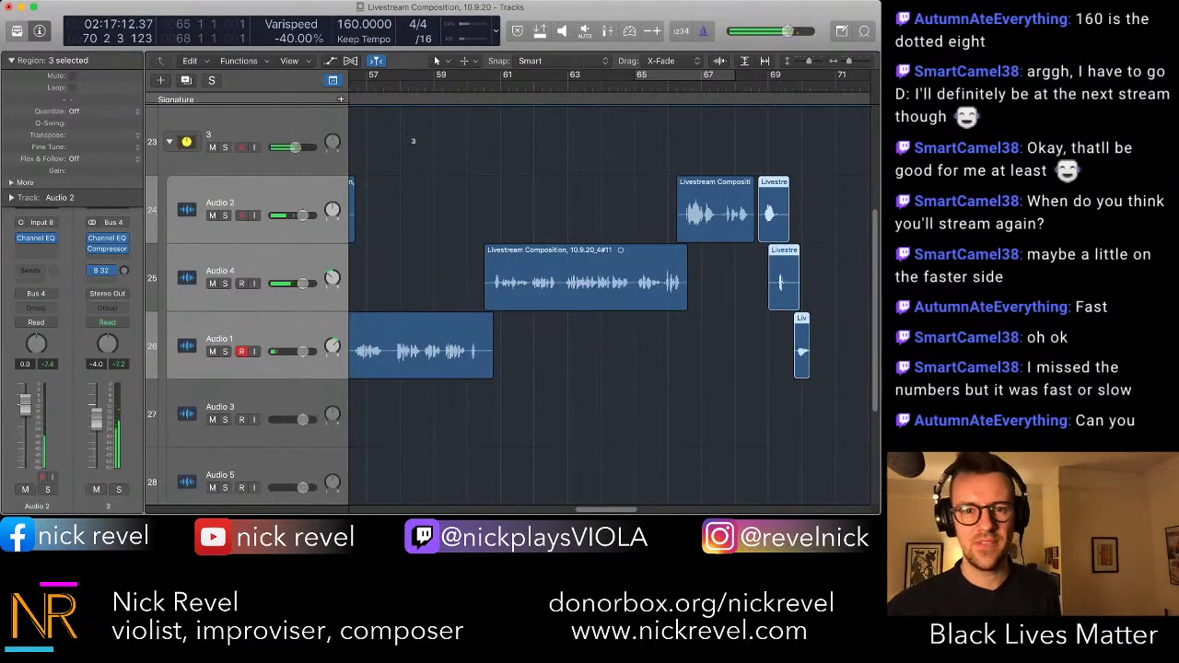
key(alt+shift+d)
- Play back the layered takes from about bar 15 to check how they work together
key(super+Left)
key(super+Left)
key(super+Left)
key(super+Left)
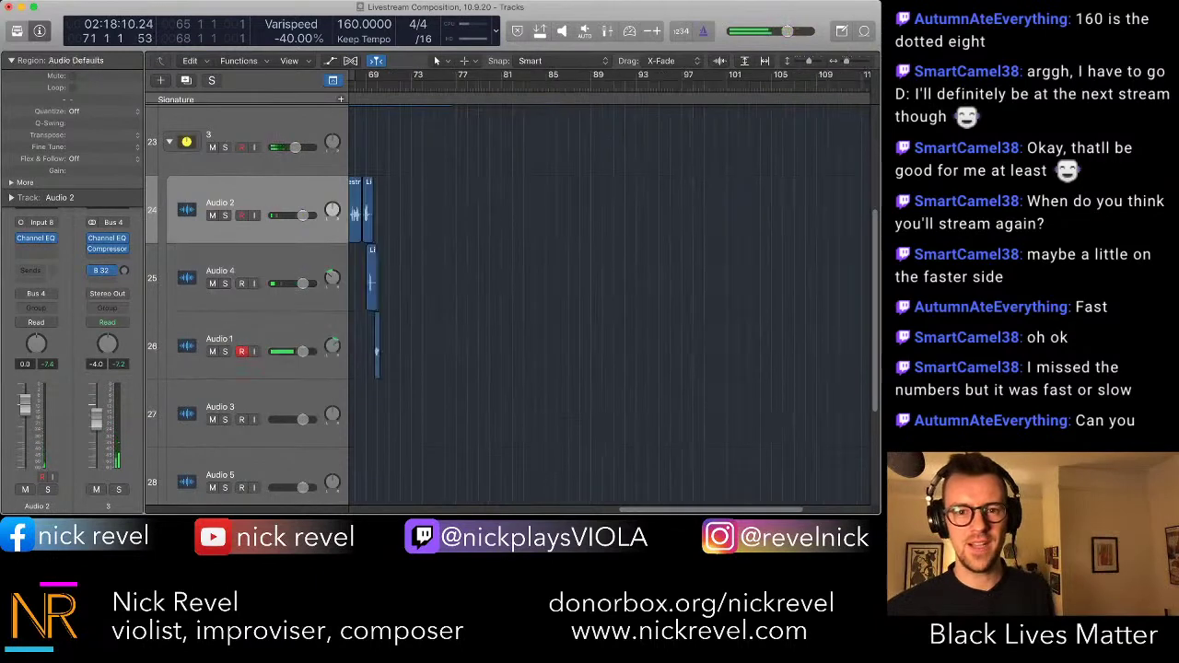
scroll(609, 304, left, 10)
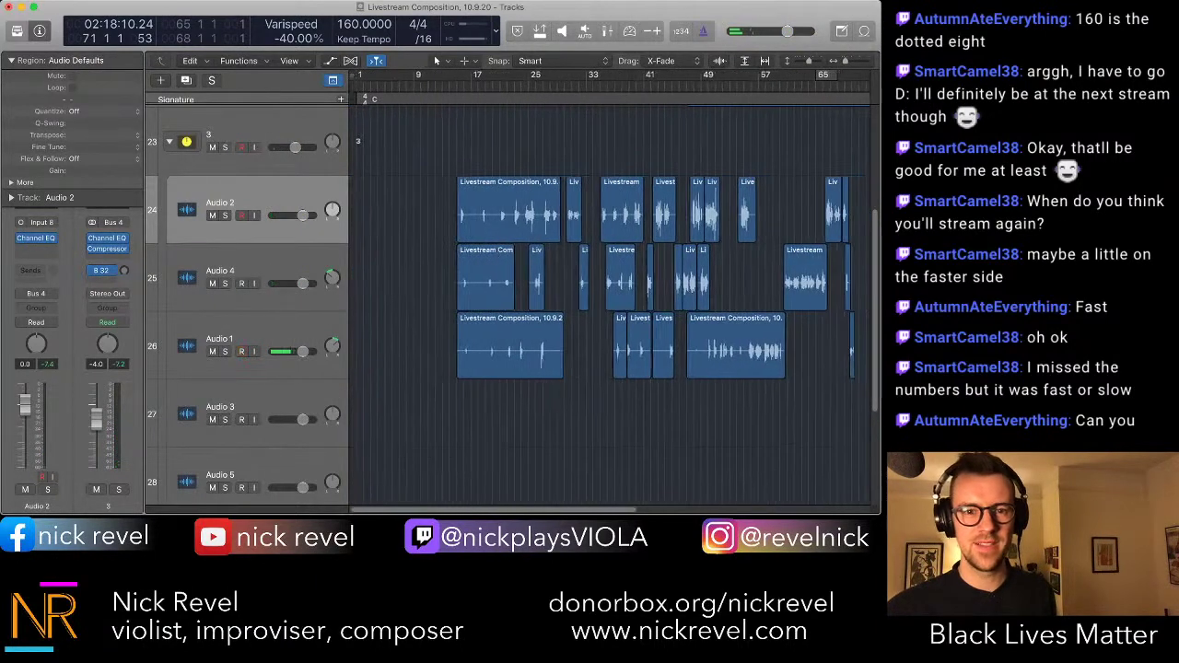
click(457, 87)
key(space)
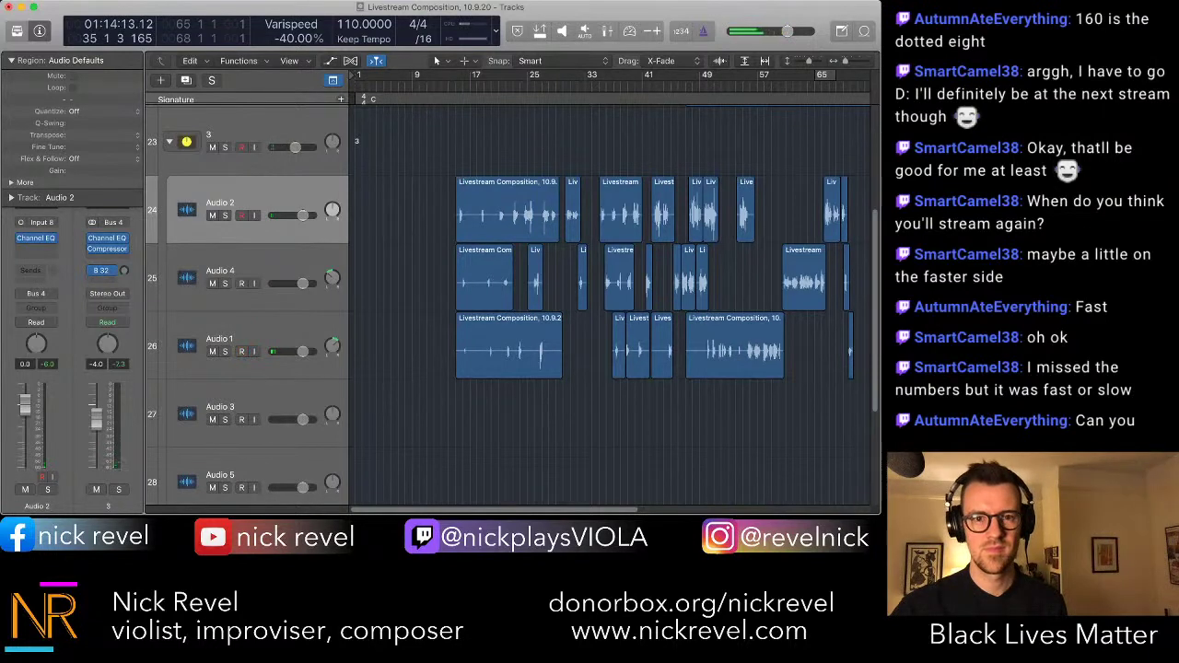
- Turn on Varispeed at -40% and record a short take on the Audio 1 track from about bar 31
scroll(601, 277, up, 10)
click(484, 85)
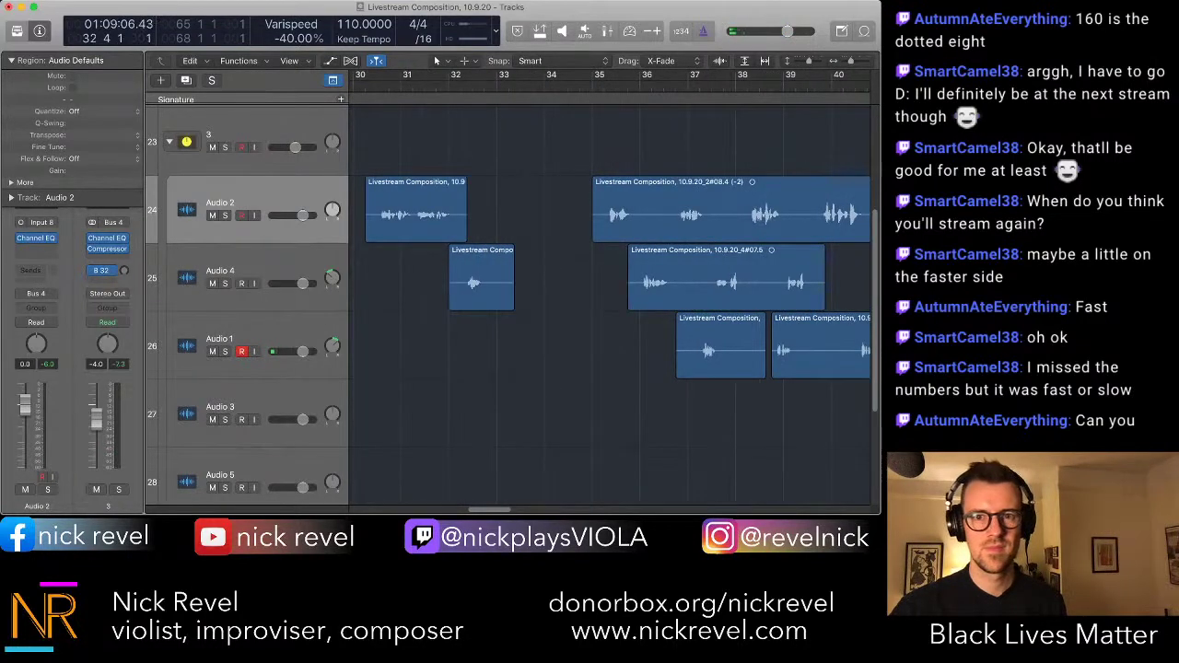
click(652, 32)
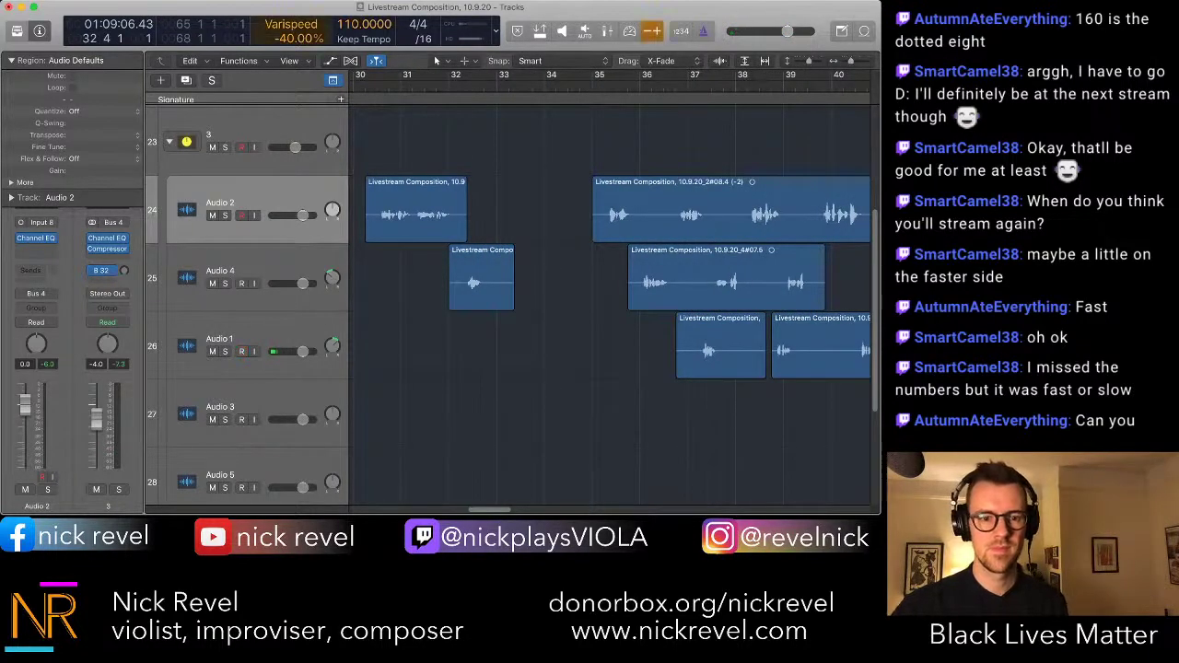
key(r)
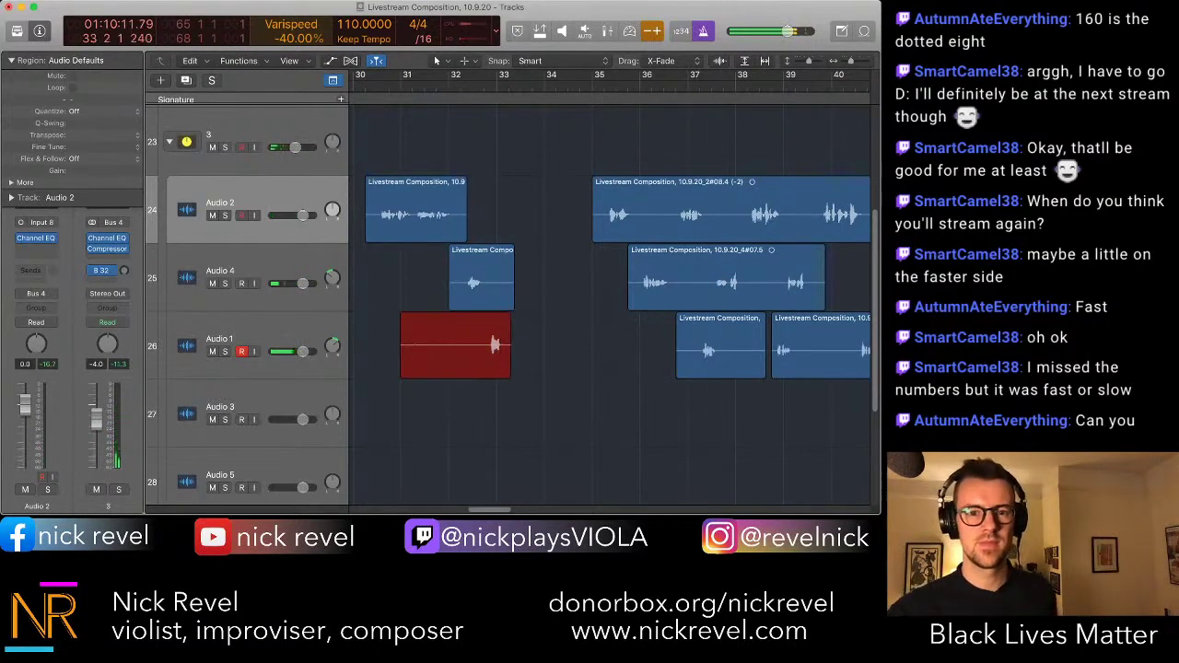
key(space)
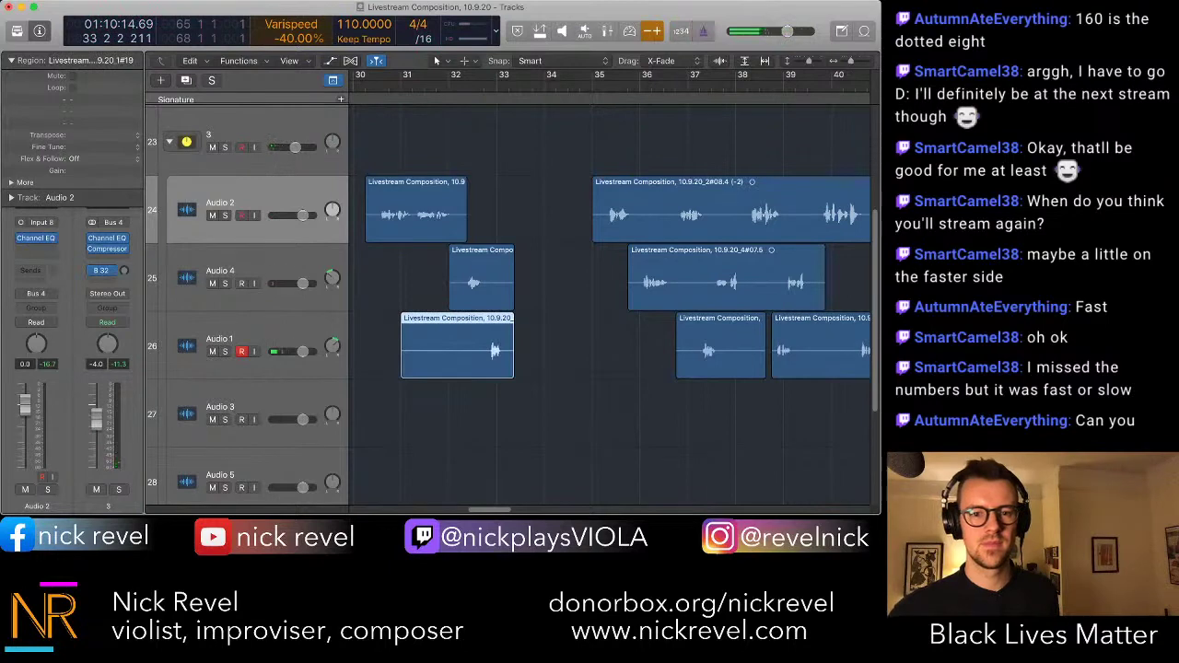
- Trim the start of the new Audio 1 take to about bar 32.4 and play back with Varispeed off
drag(402, 369, 474, 368)
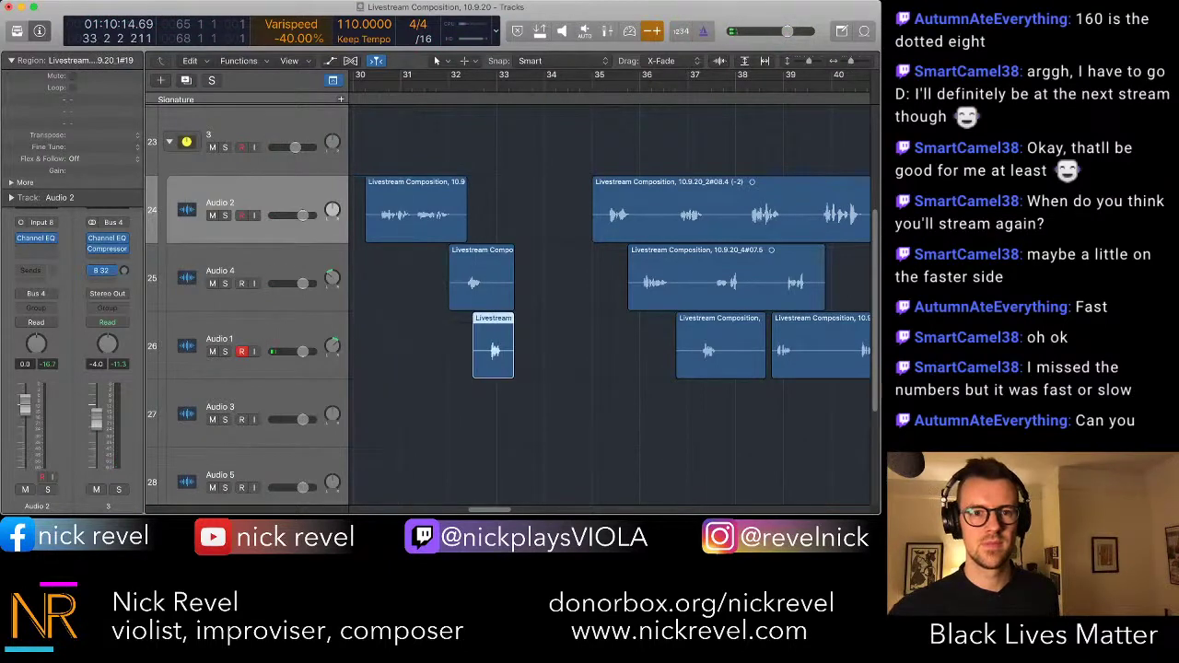
click(652, 31)
key(space)
key(space)
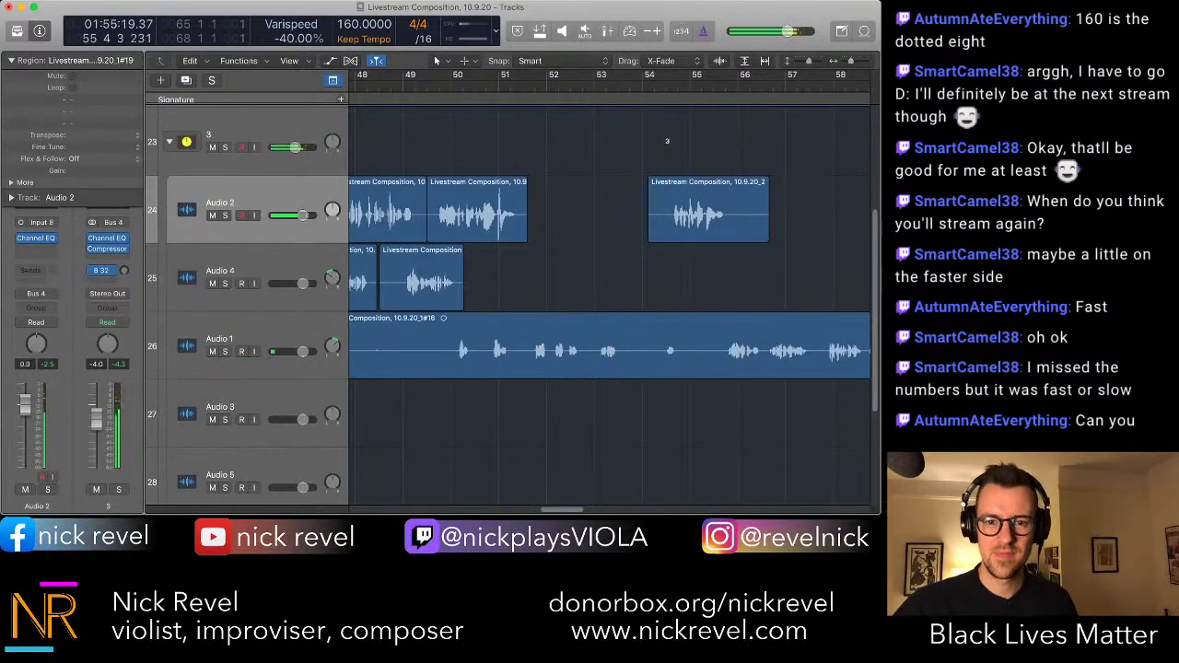
- Split the long Audio 1 region at about bar 52.9 and trim the second part's start to about bar 55.6
super+double_click(594, 350)
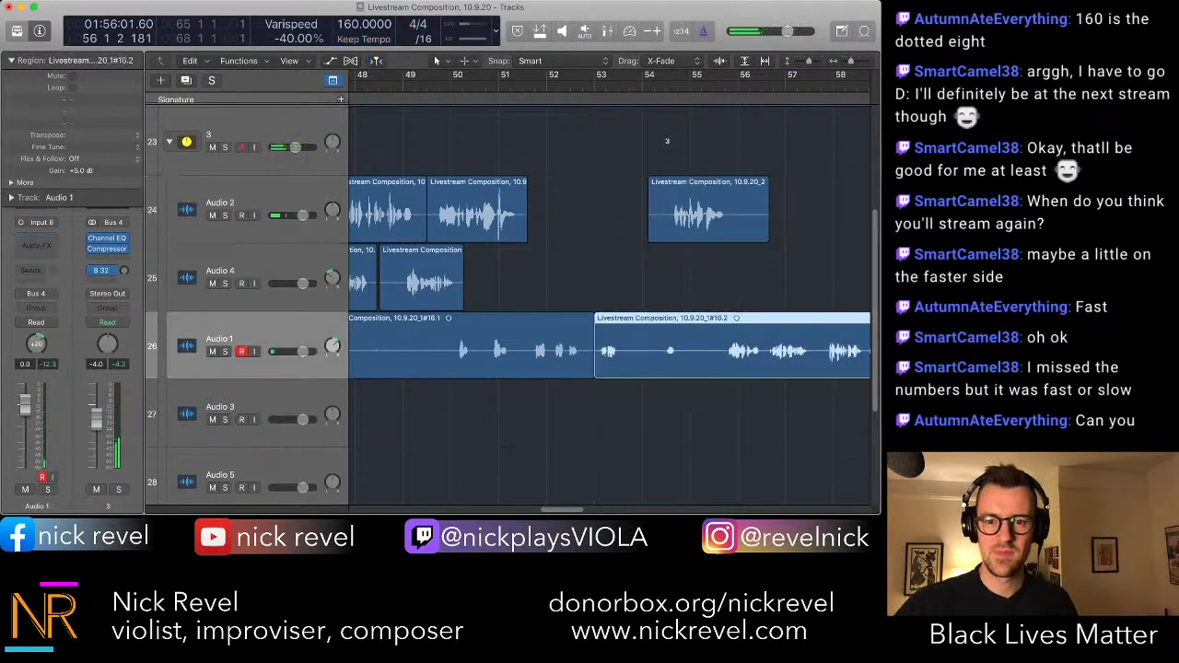
key(space)
key(r)
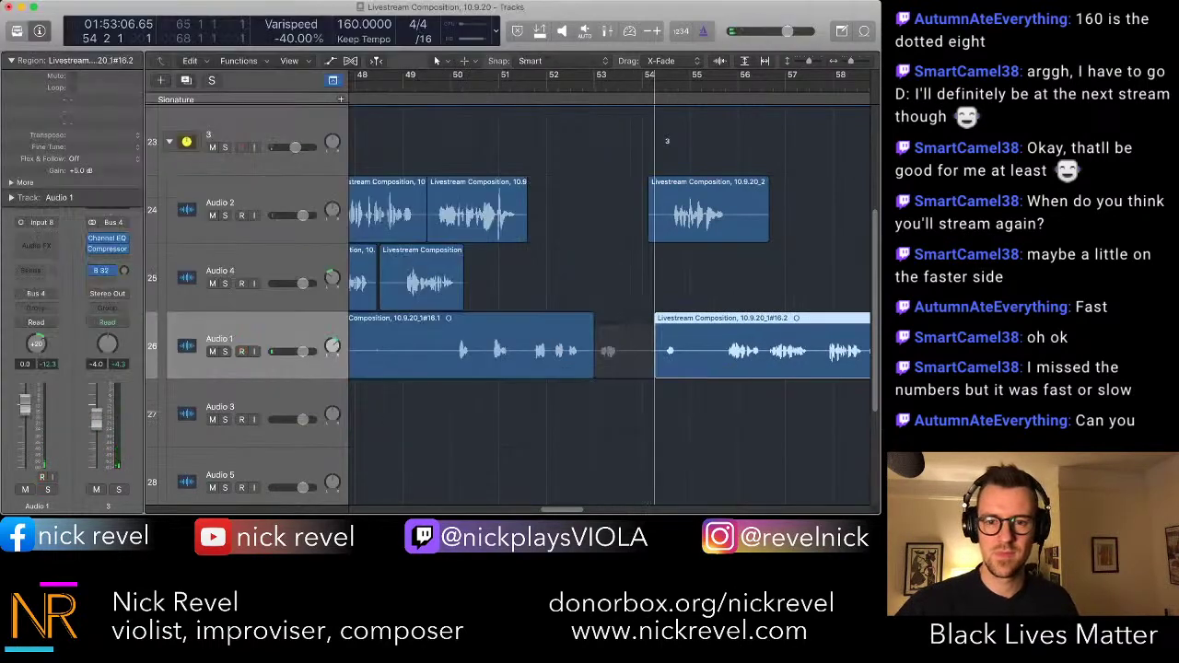
drag(663, 366, 723, 366)
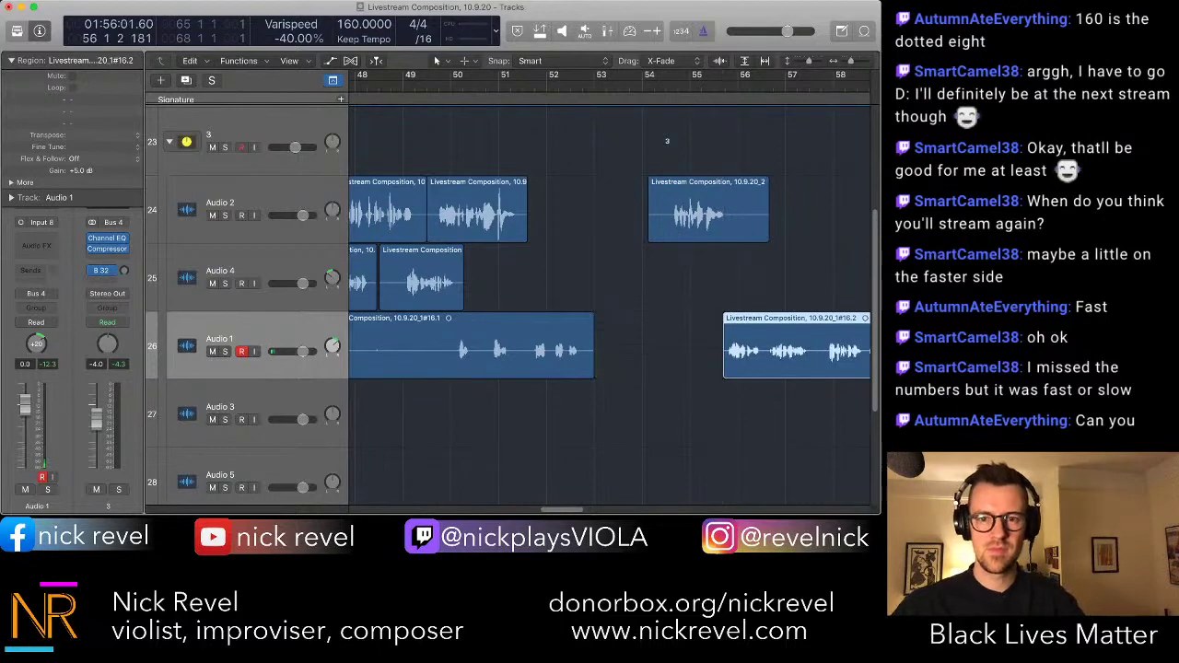
- Move all regions on Audio 2, Audio 4 and Audio 1 from about bar 54 onward one bar earlier and play back
shift+click(708, 212)
scroll(609, 286, right, 4)
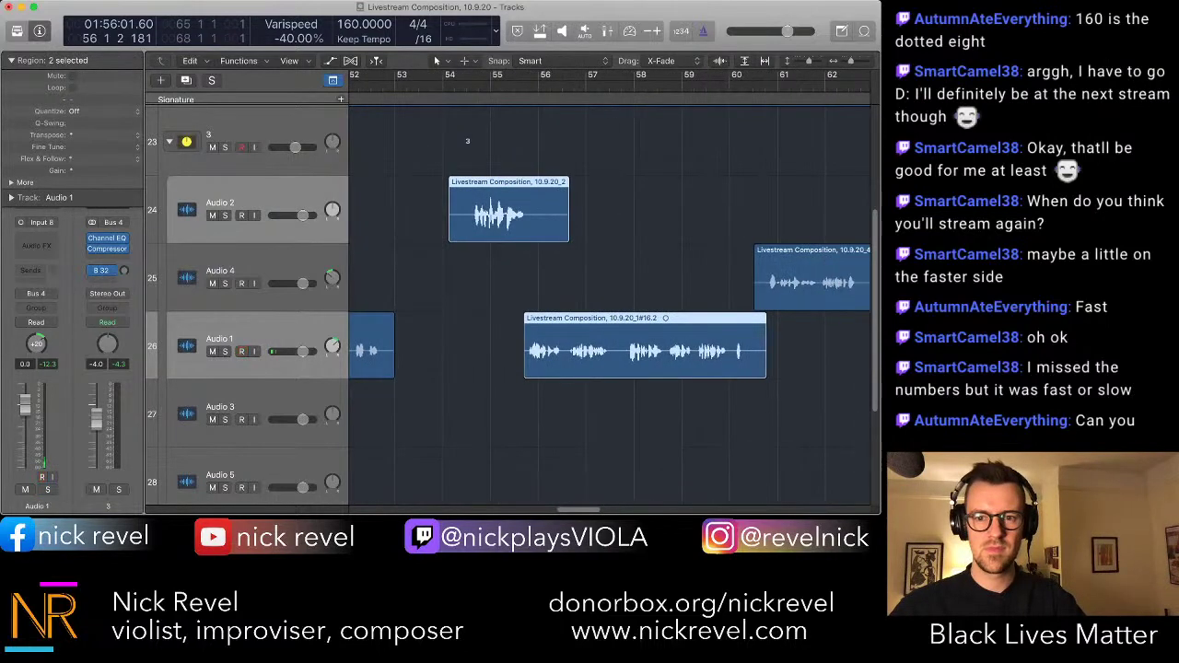
shift+click(811, 278)
scroll(810, 278, right, 8)
click(736, 141)
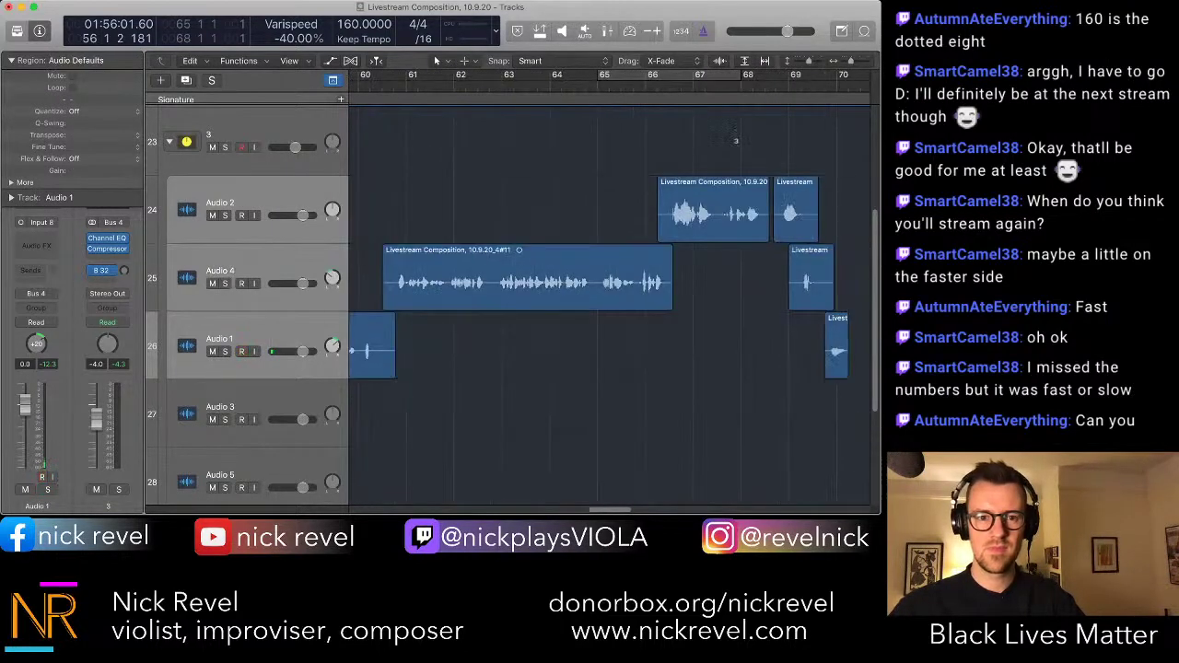
drag(859, 182, 350, 331)
drag(348, 183, 348, 183)
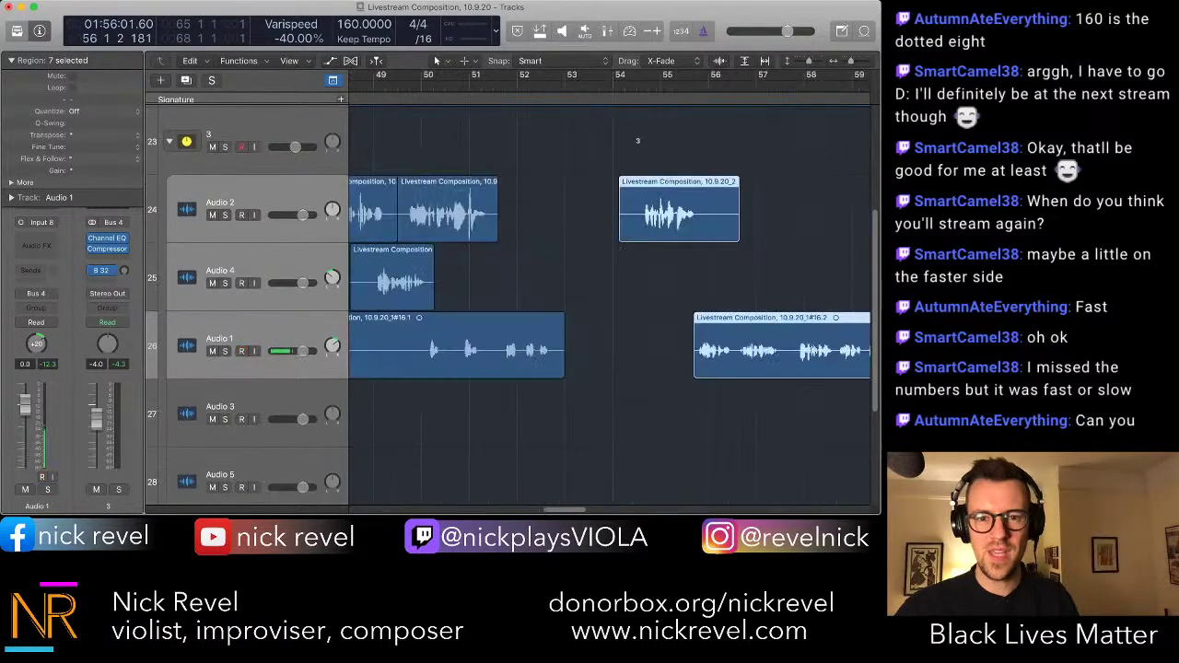
drag(679, 213, 631, 213)
key(space)
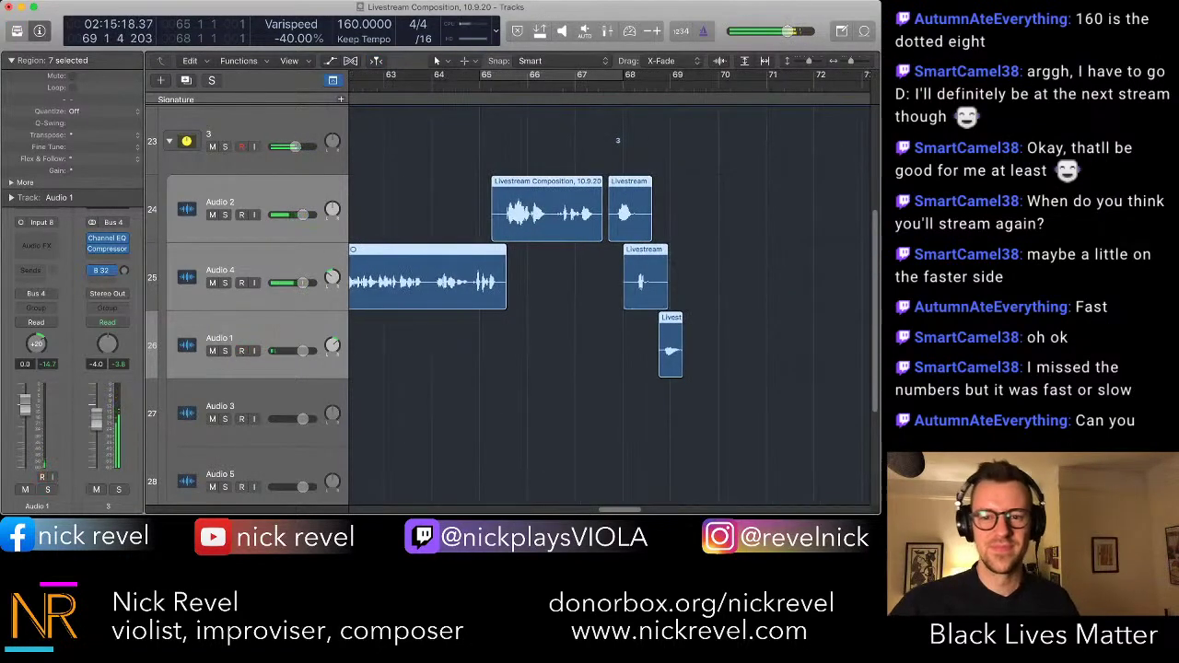
- Look over the whole arrangement across all track stacks, and play back its ending from about bar 73
key(shift+d)
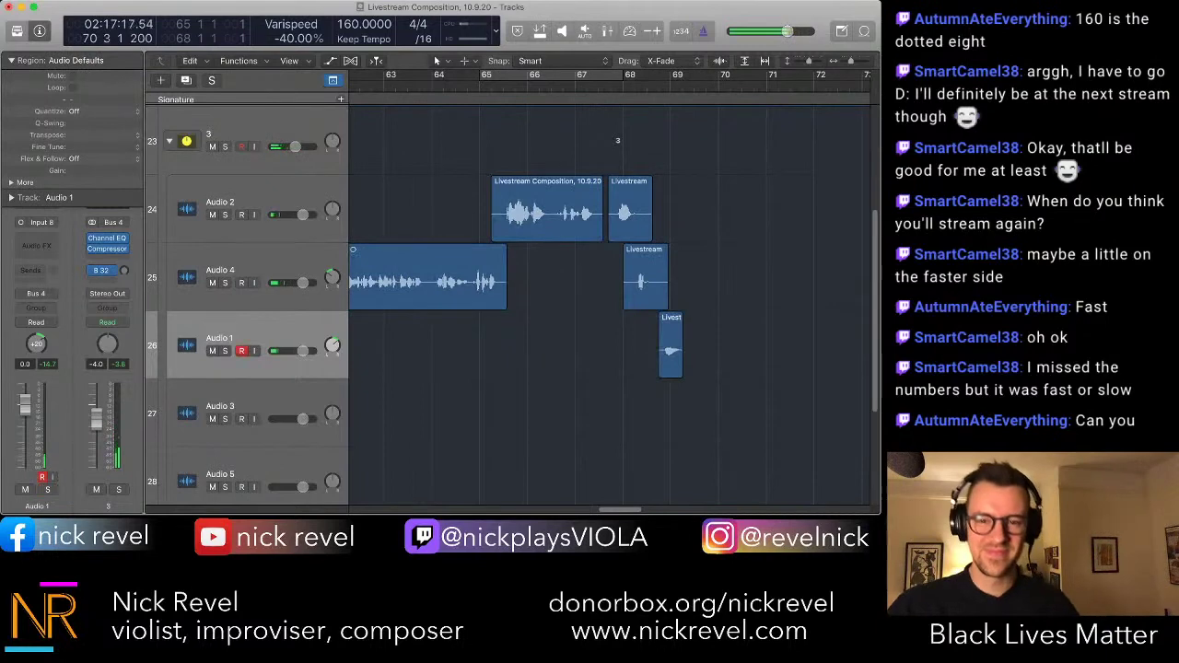
scroll(608, 304, right, 2)
key(super+Left)
key(super+Left)
key(super+Left)
key(super+Left)
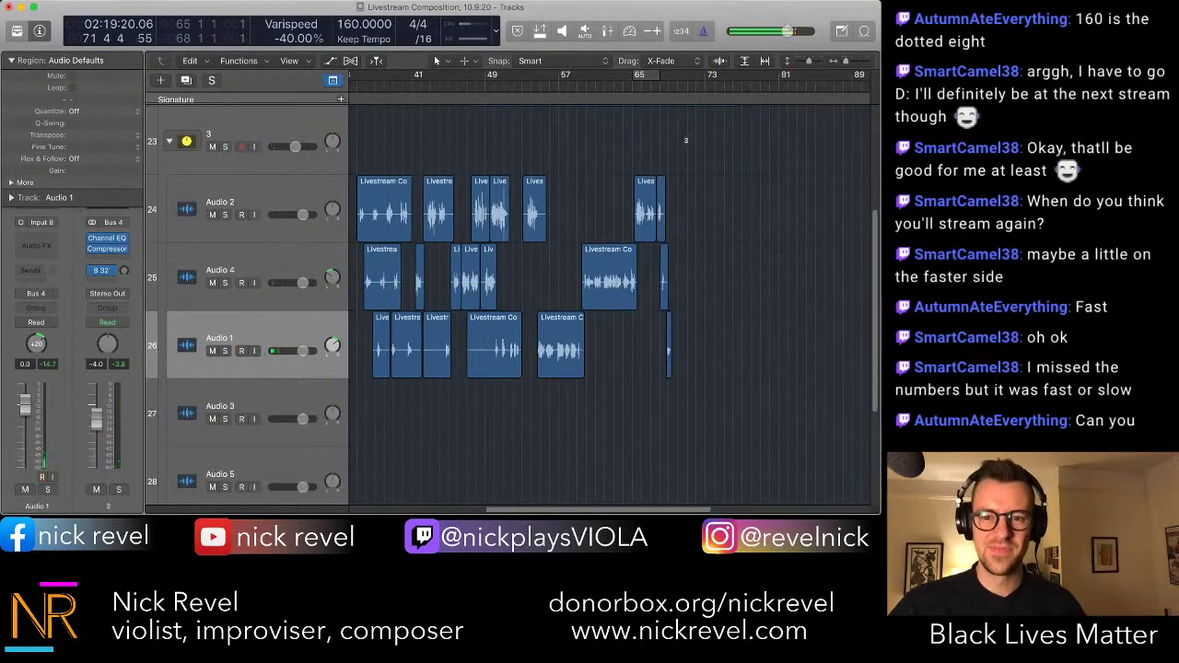
key(super+Left)
key(super+Left)
key(super+Left)
key(super+Left)
scroll(608, 304, up, 5)
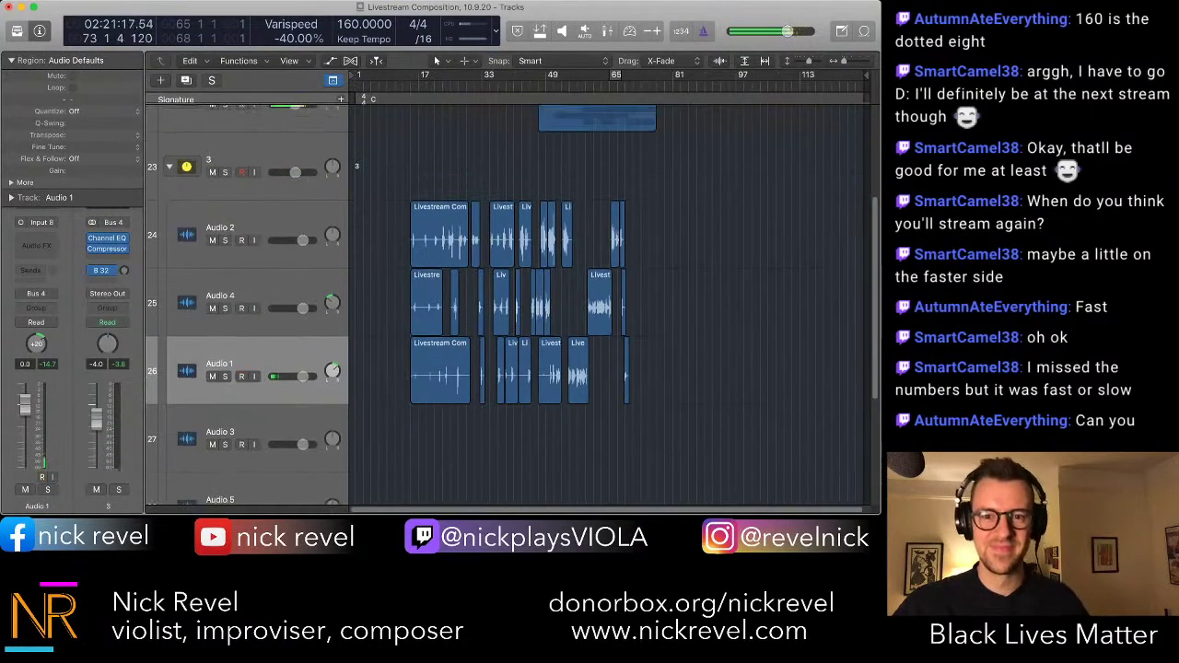
scroll(609, 304, down, 1)
scroll(609, 304, down, 6)
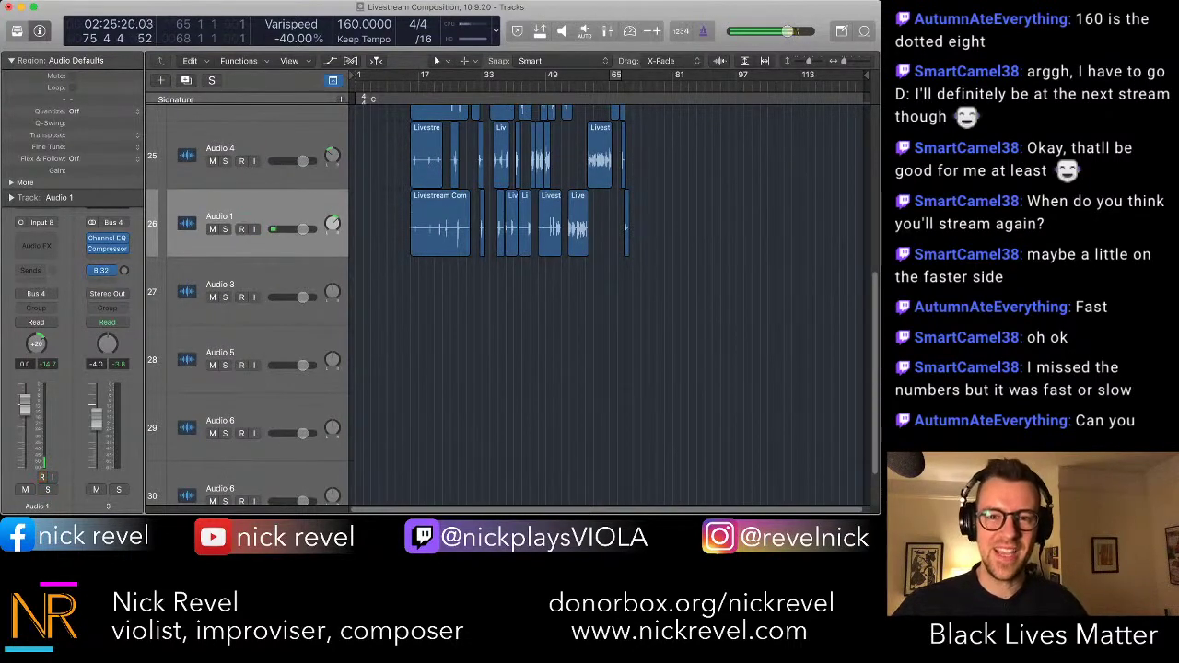
scroll(609, 304, up, 2)
scroll(608, 304, up, 3)
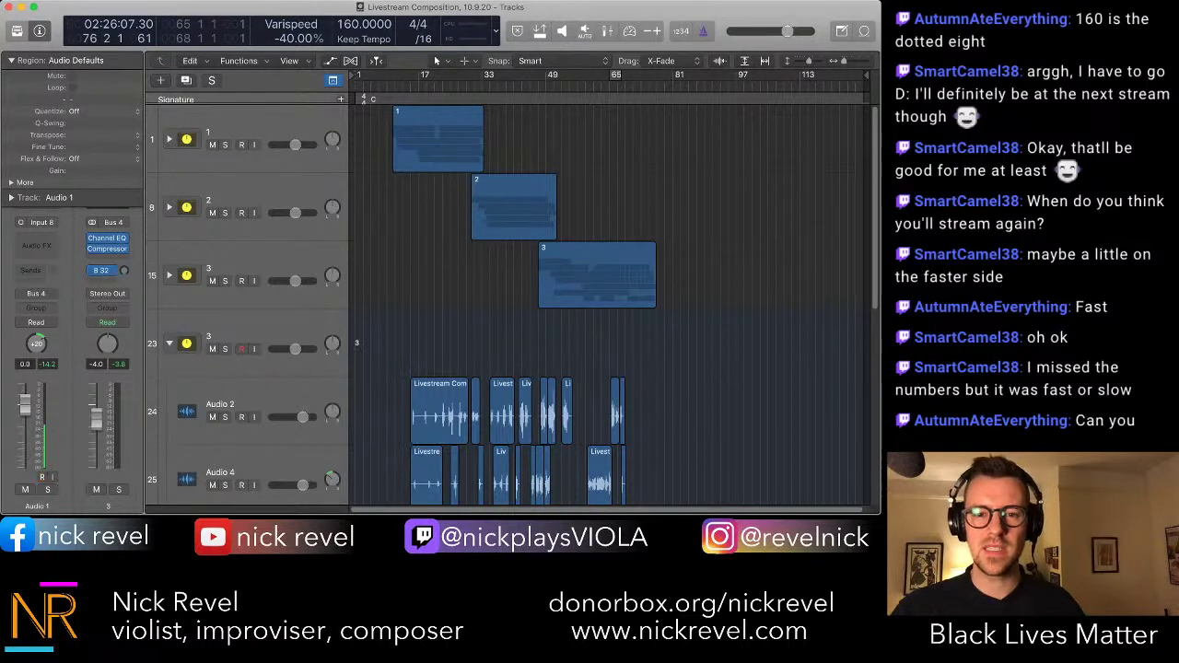
scroll(826, 342, up, 10)
scroll(729, 342, left, 4)
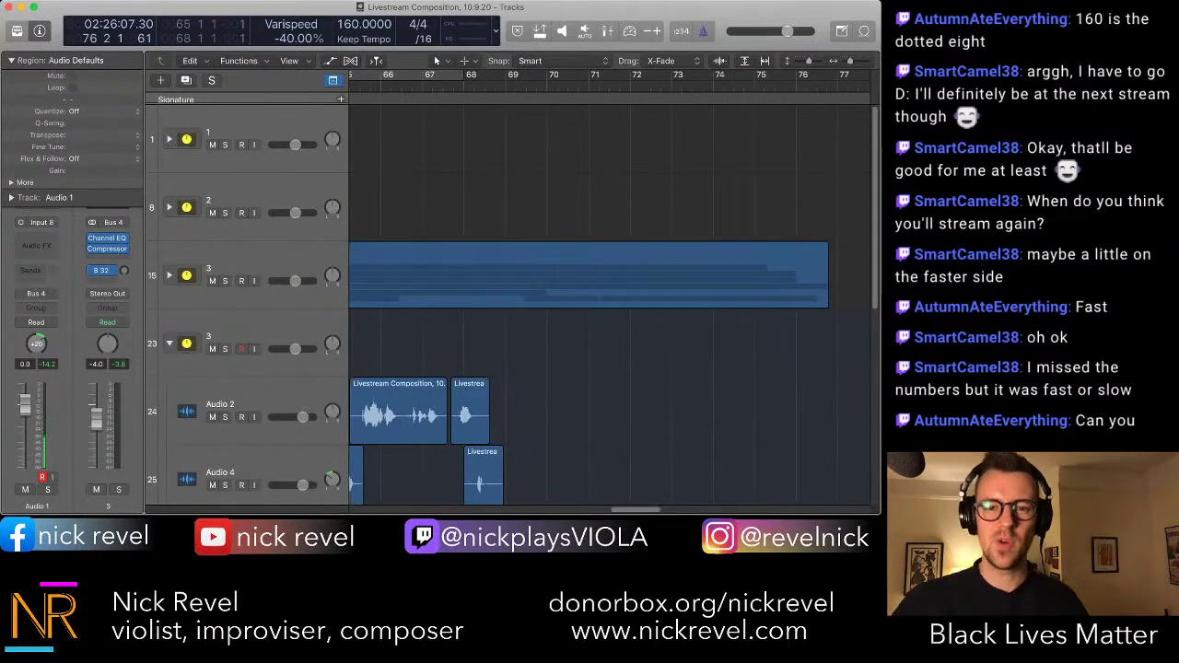
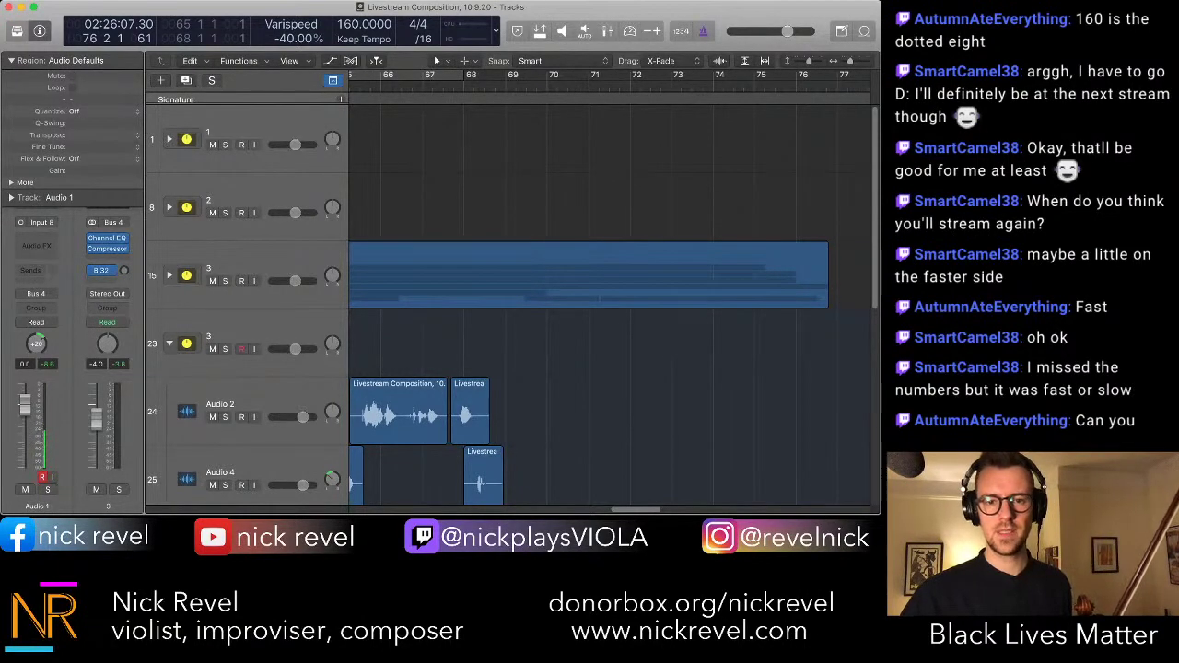
scroll(608, 304, left, 2)
click(540, 87)
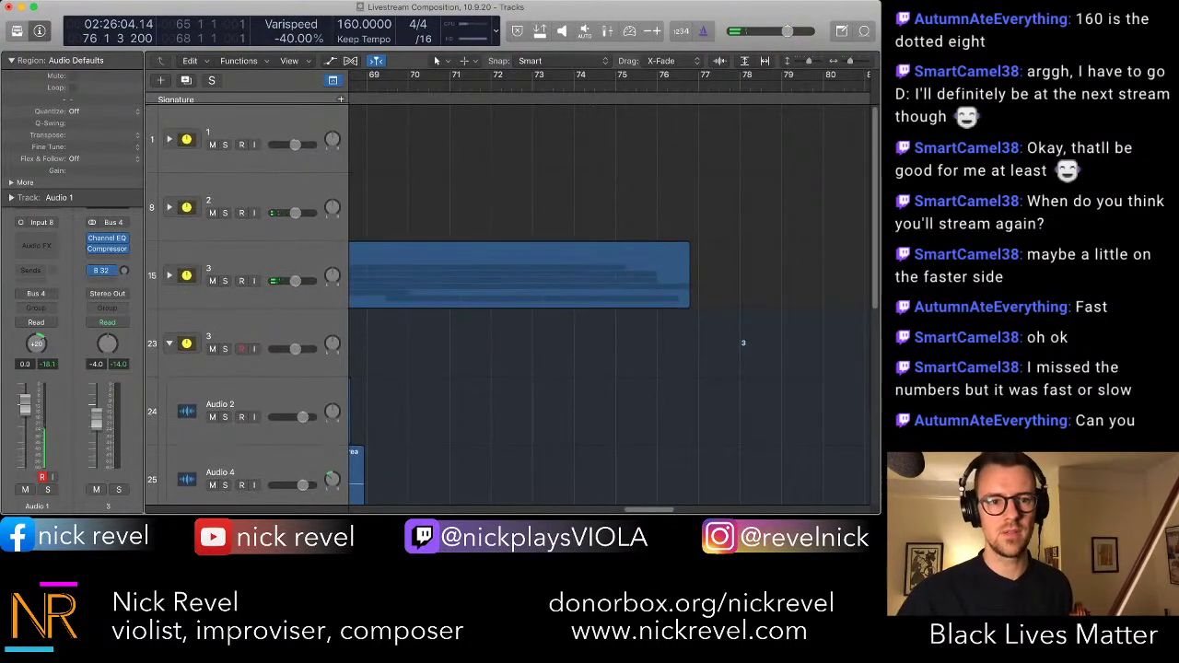
- Expand track stack 2 and move its Audio 2 track above Audio 4, to the first place in the stack
click(170, 207)
scroll(608, 304, left, 3)
scroll(608, 304, down, 7)
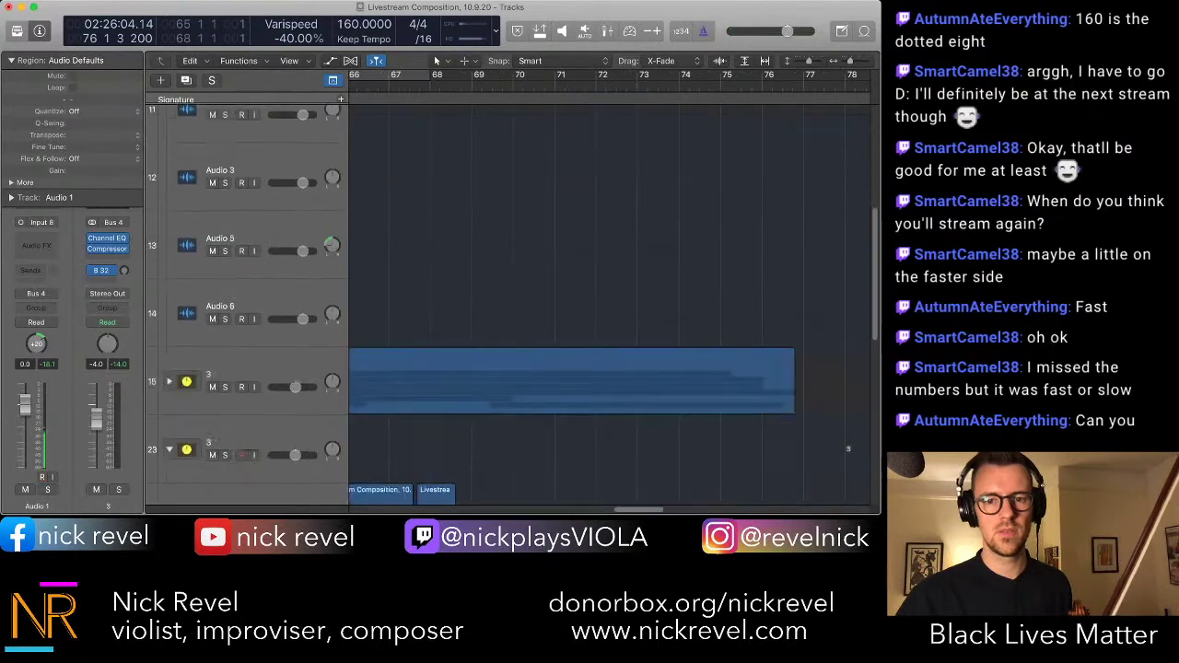
scroll(607, 304, up, 3)
scroll(608, 304, up, 3)
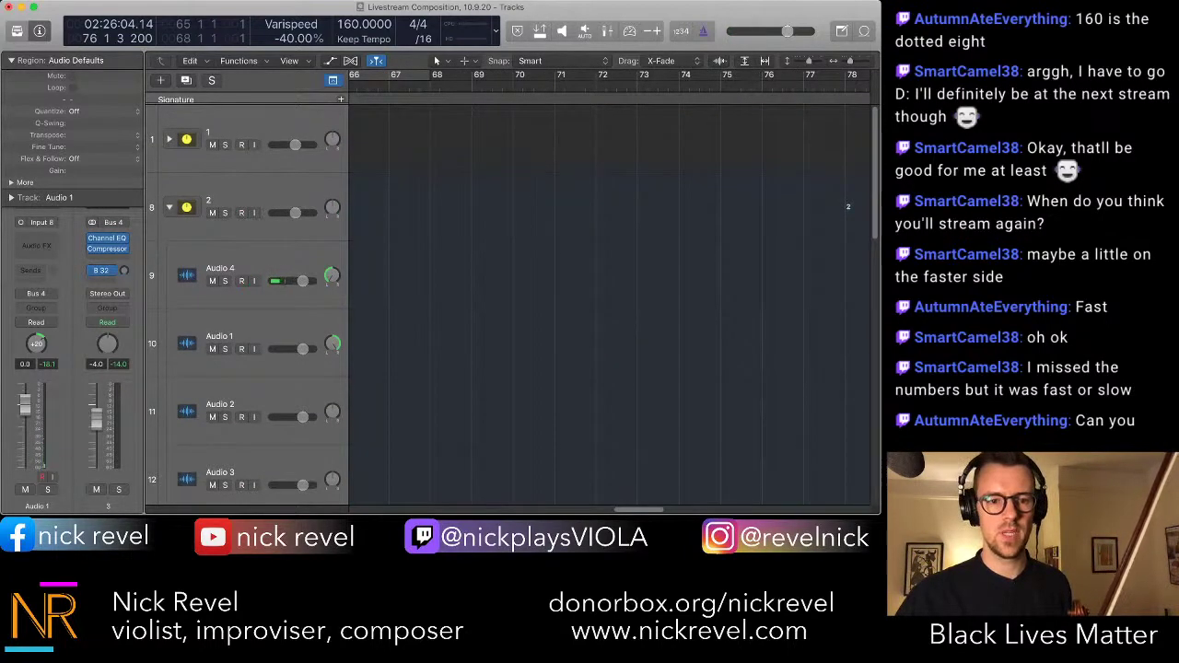
click(263, 403)
drag(263, 402, 230, 276)
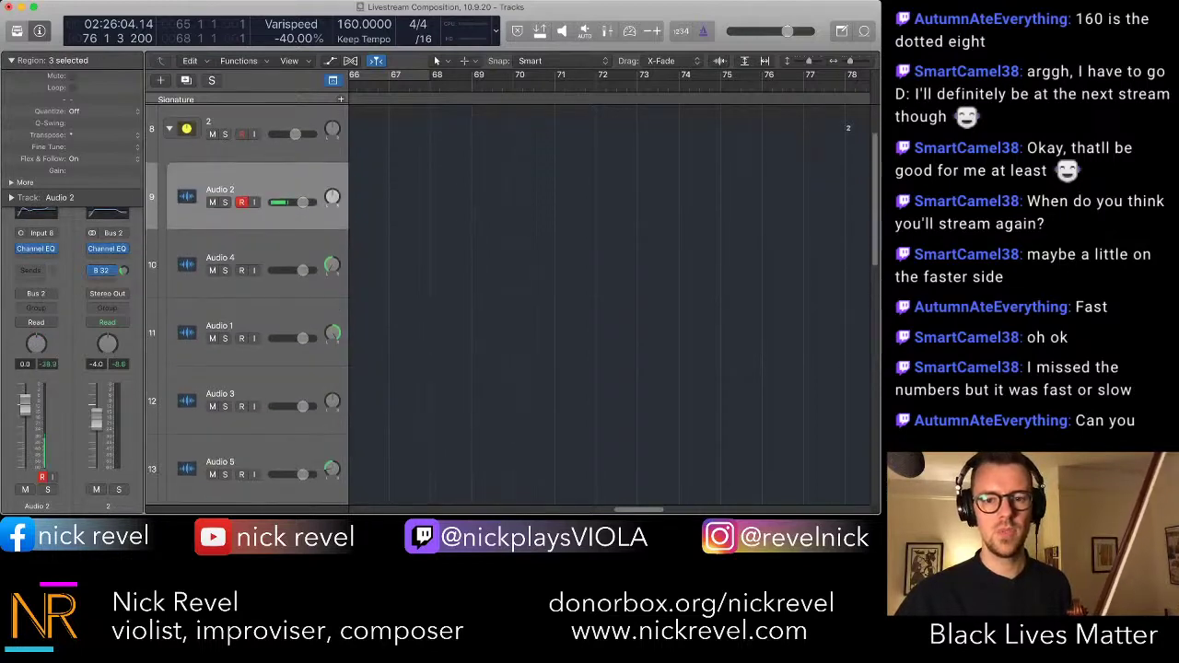
- Record a take on stack 2's Audio 2 track from about bar 69 with Varispeed off, and delete it
scroll(516, 304, down, 5)
scroll(515, 303, up, 1)
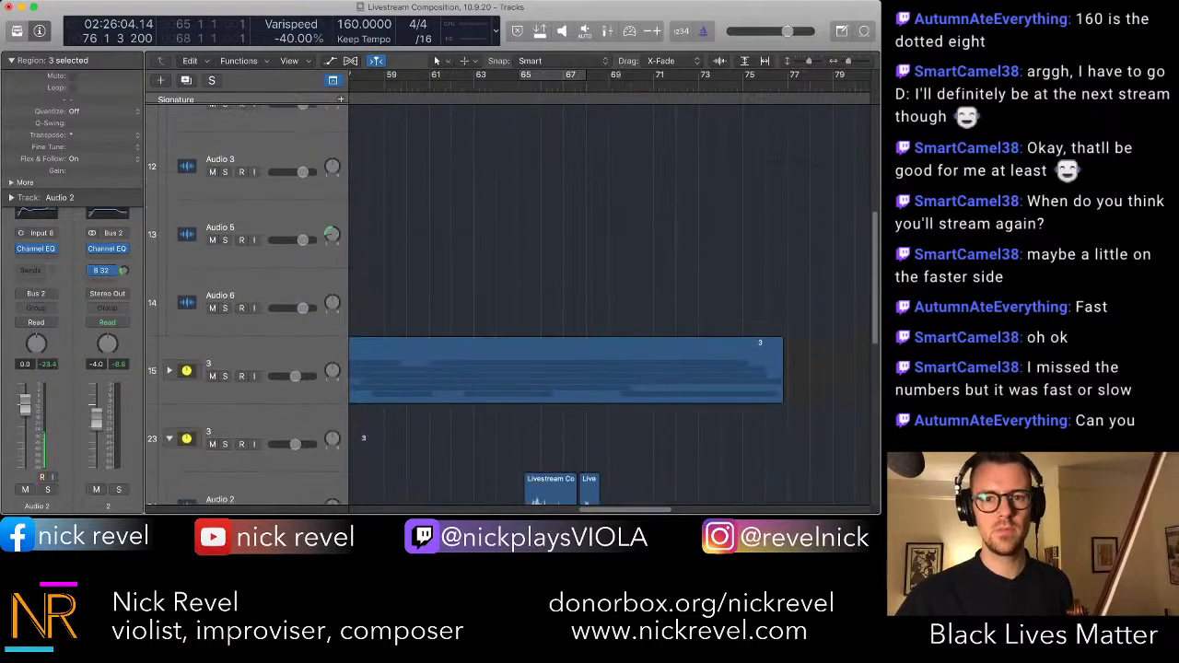
key(shift+comma)
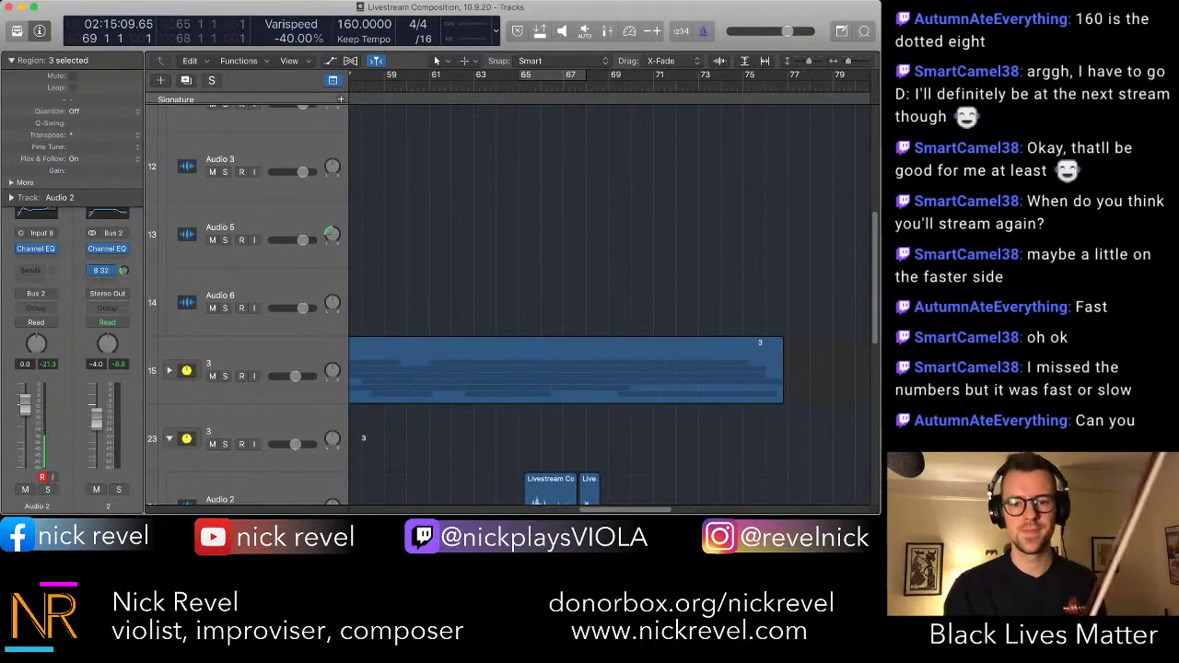
key(space)
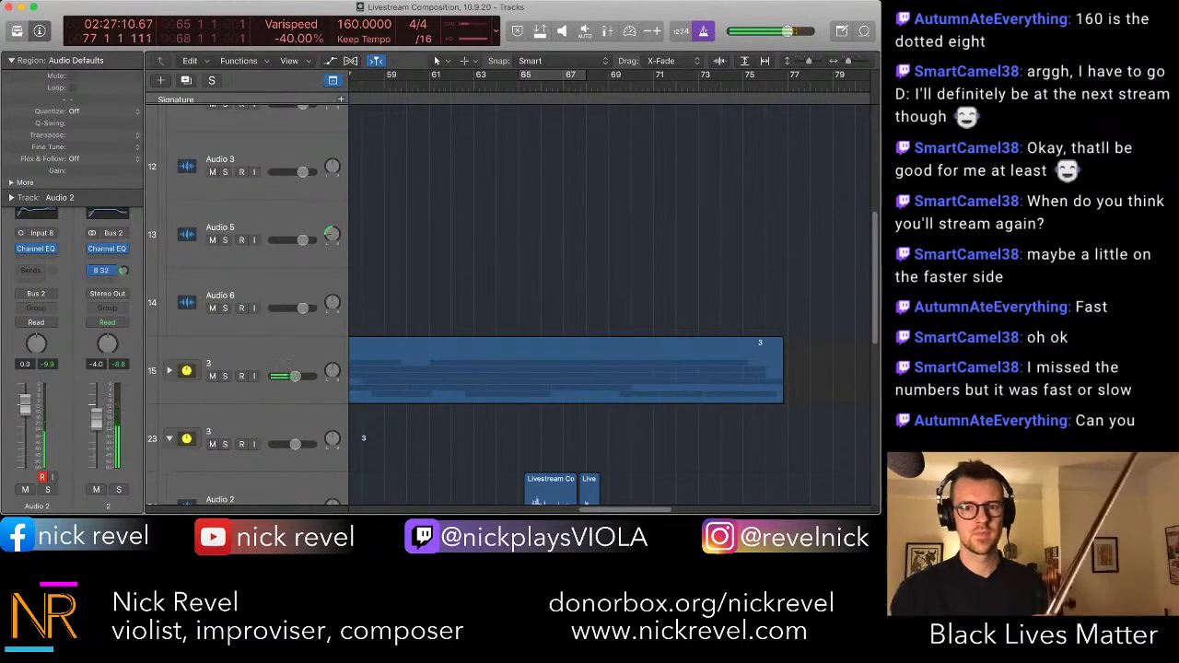
key(space)
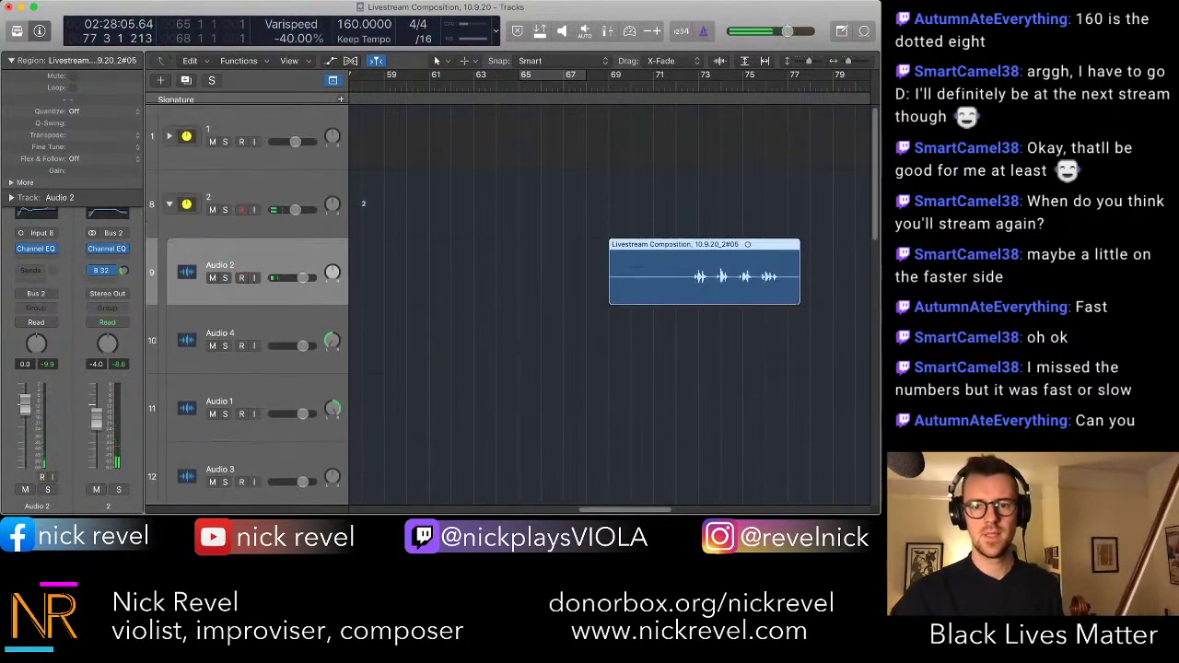
key(Delete)
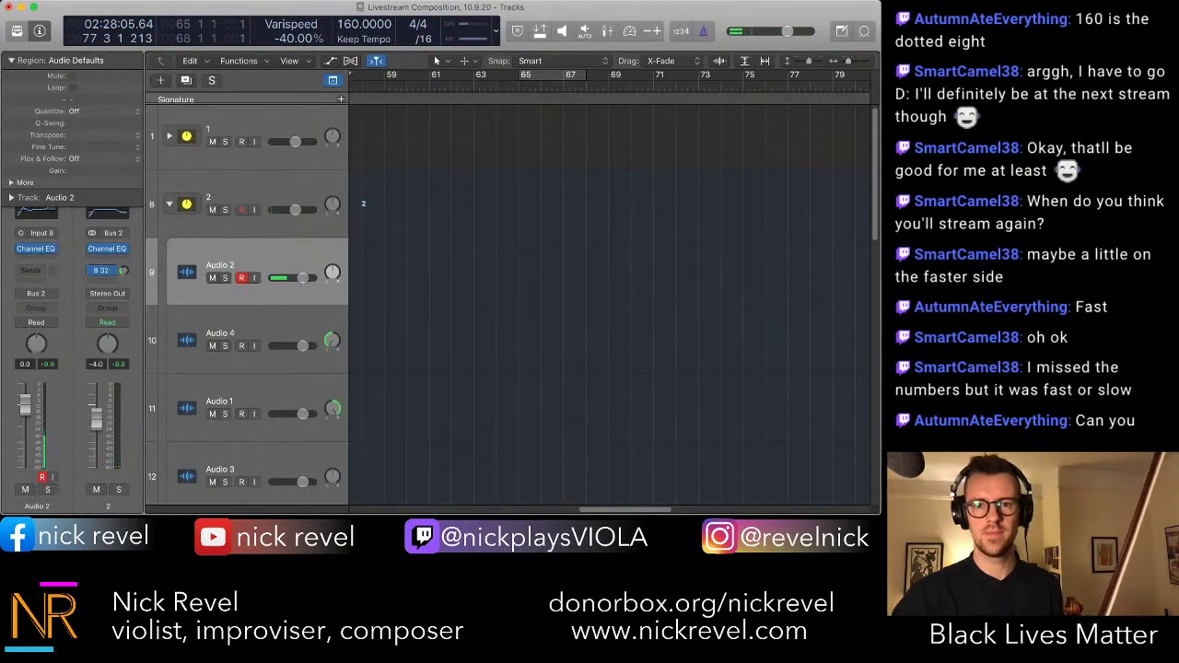
- Record a take on stack 2's Audio 2 track from bar 70 with Varispeed at -40%, and trim its end to bar 95
key(shift+comma)
key(r)
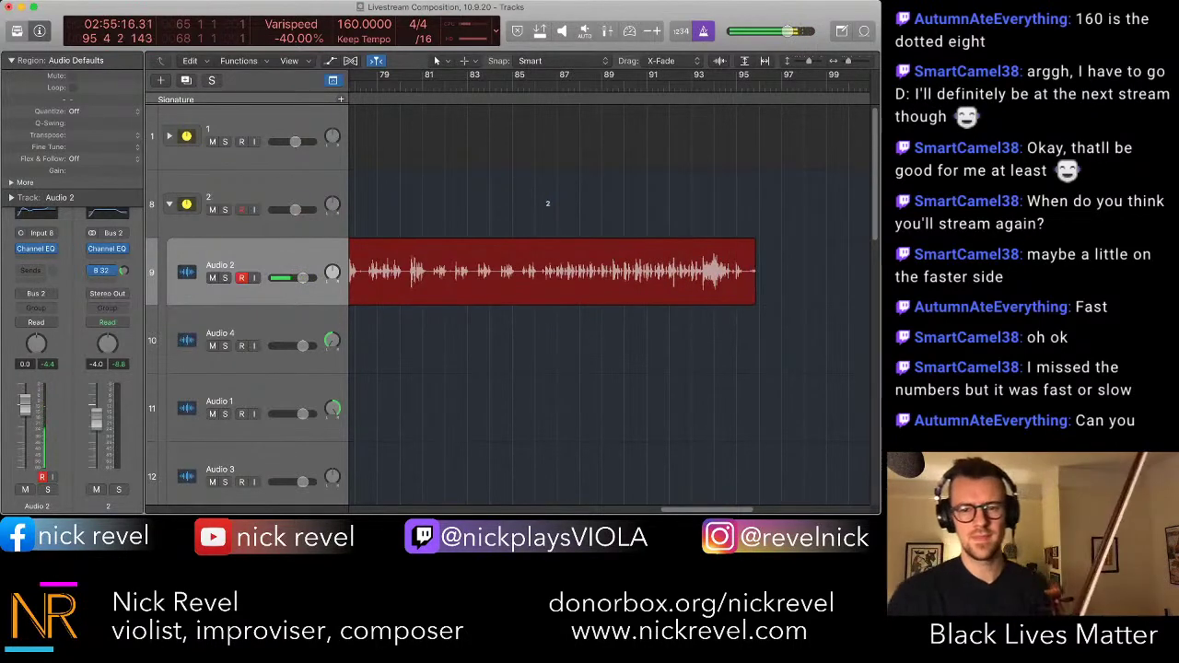
key(space)
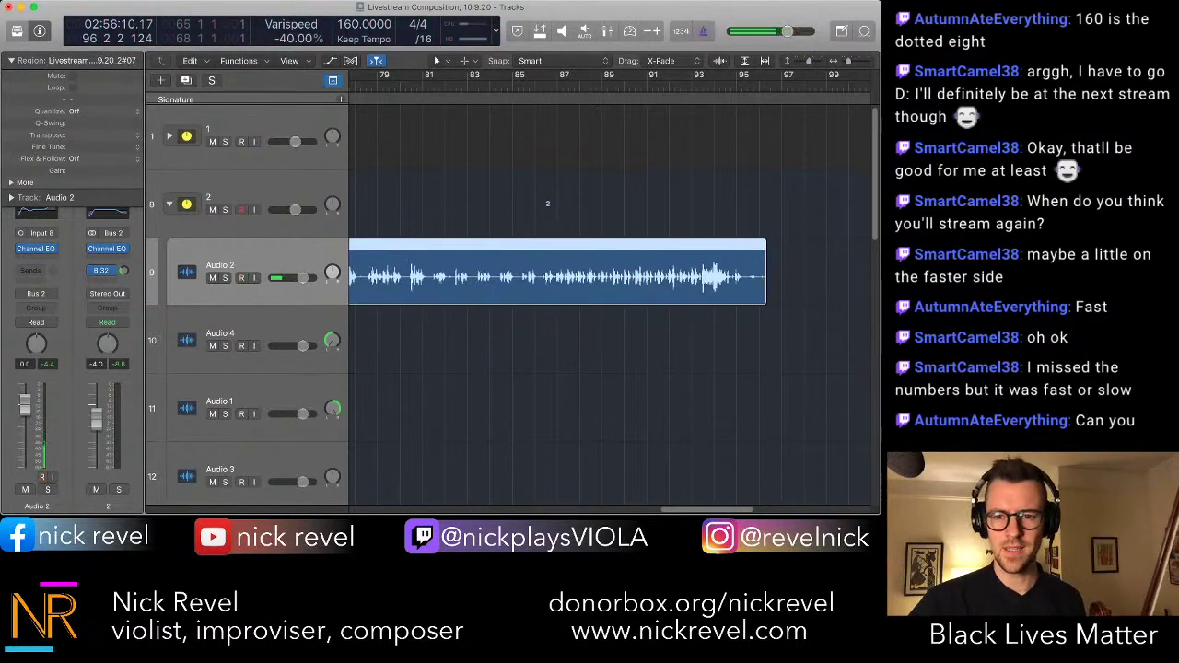
drag(766, 293, 737, 293)
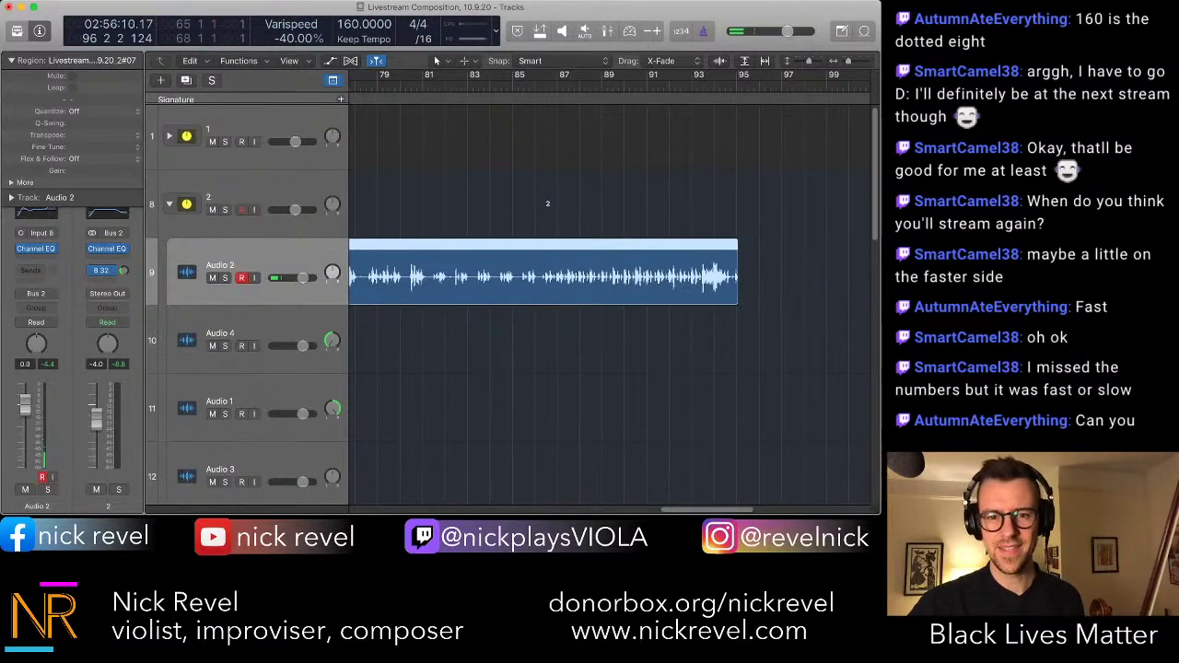
- Record a take on stack 2's Audio 4 track from bar 70 alongside the Audio 2 take, and delete it
scroll(736, 293, left, 6)
scroll(737, 293, down, 3)
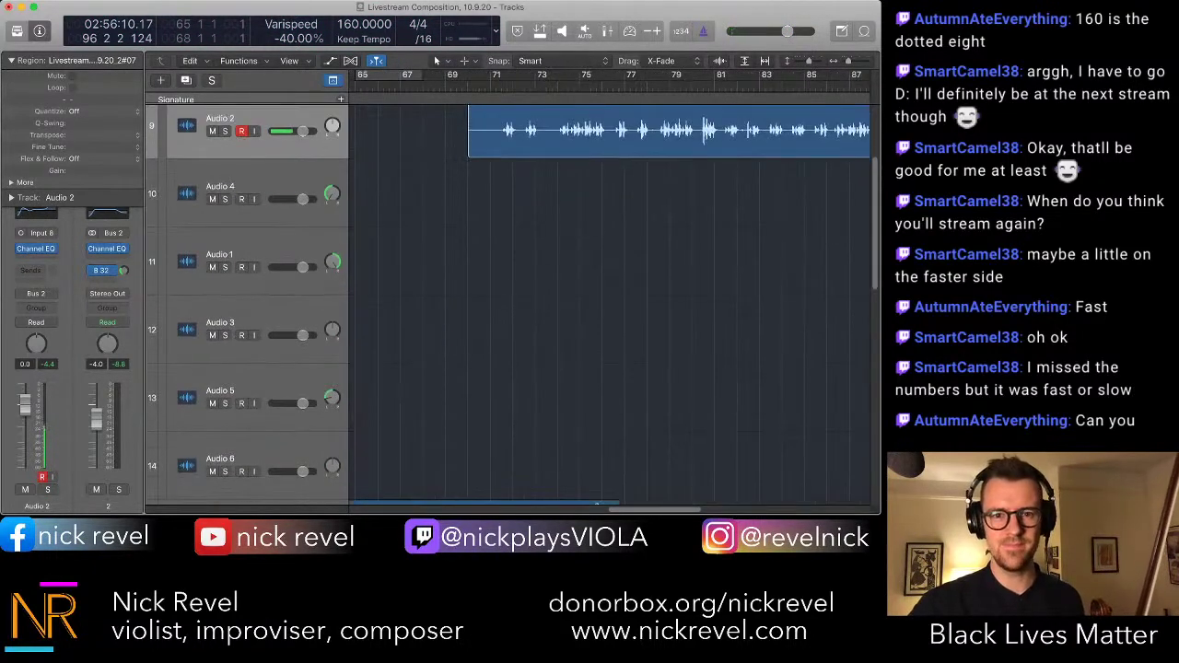
click(242, 199)
key(shift+Return)
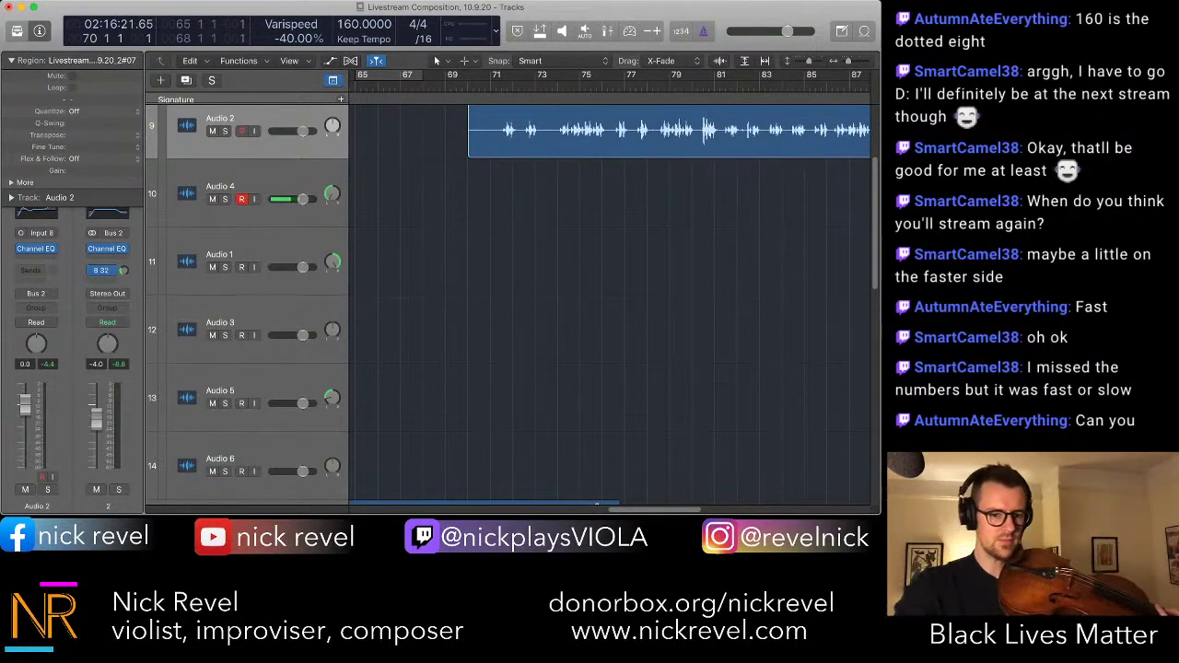
key(r)
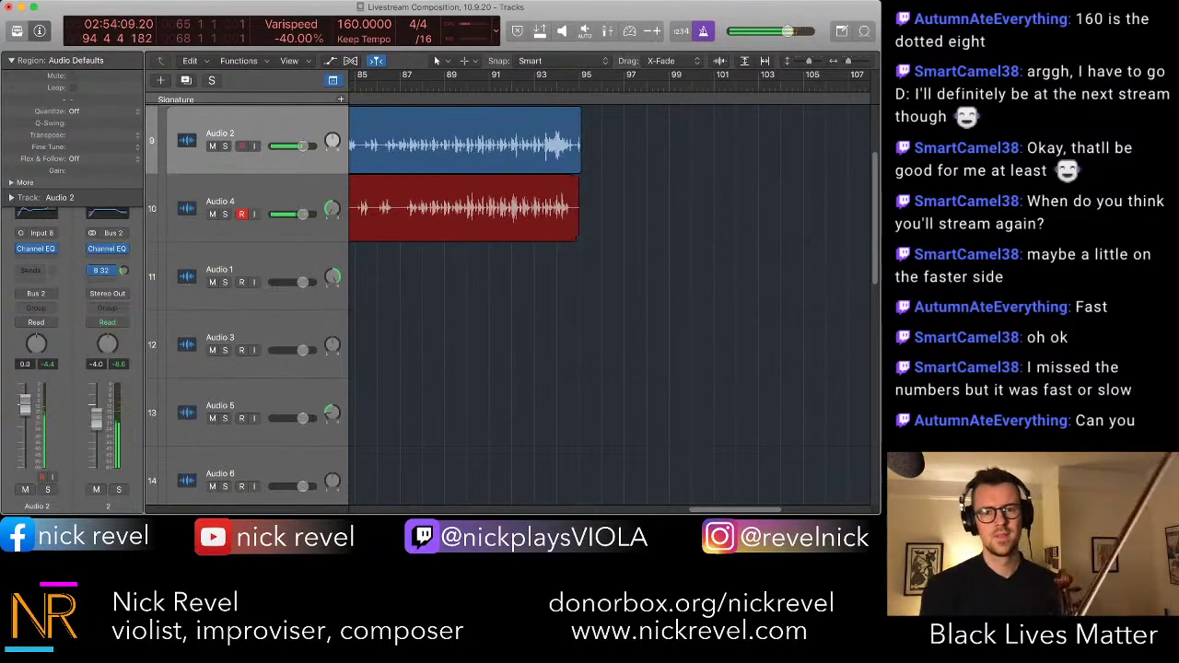
key(space)
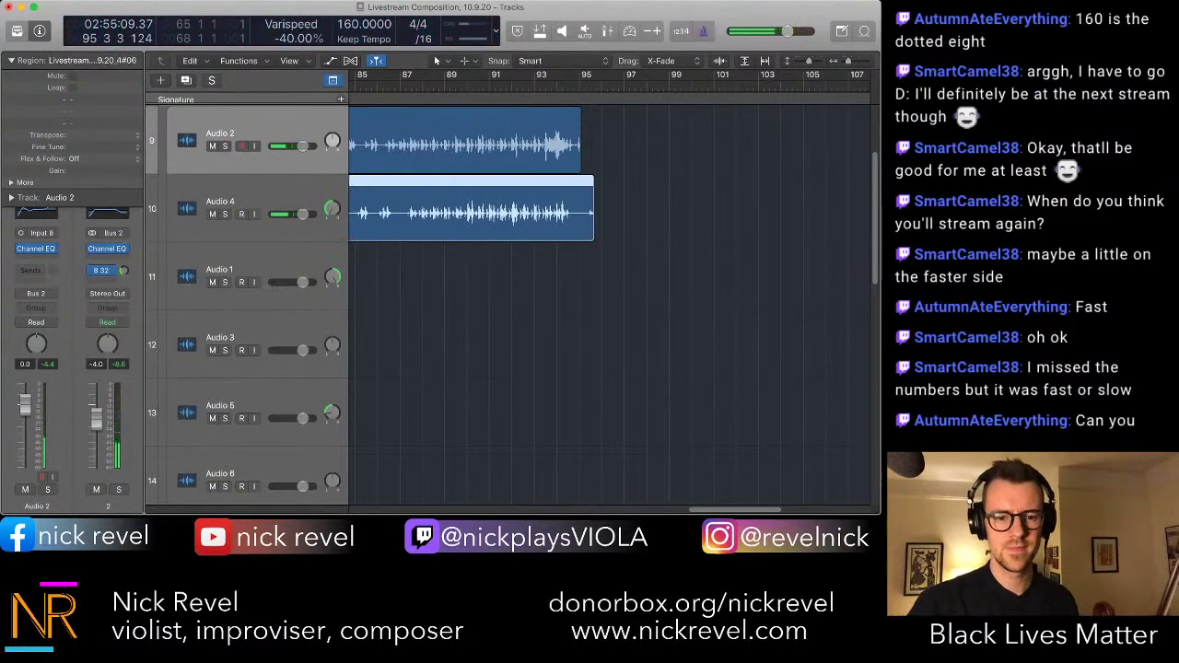
scroll(608, 304, left, 8)
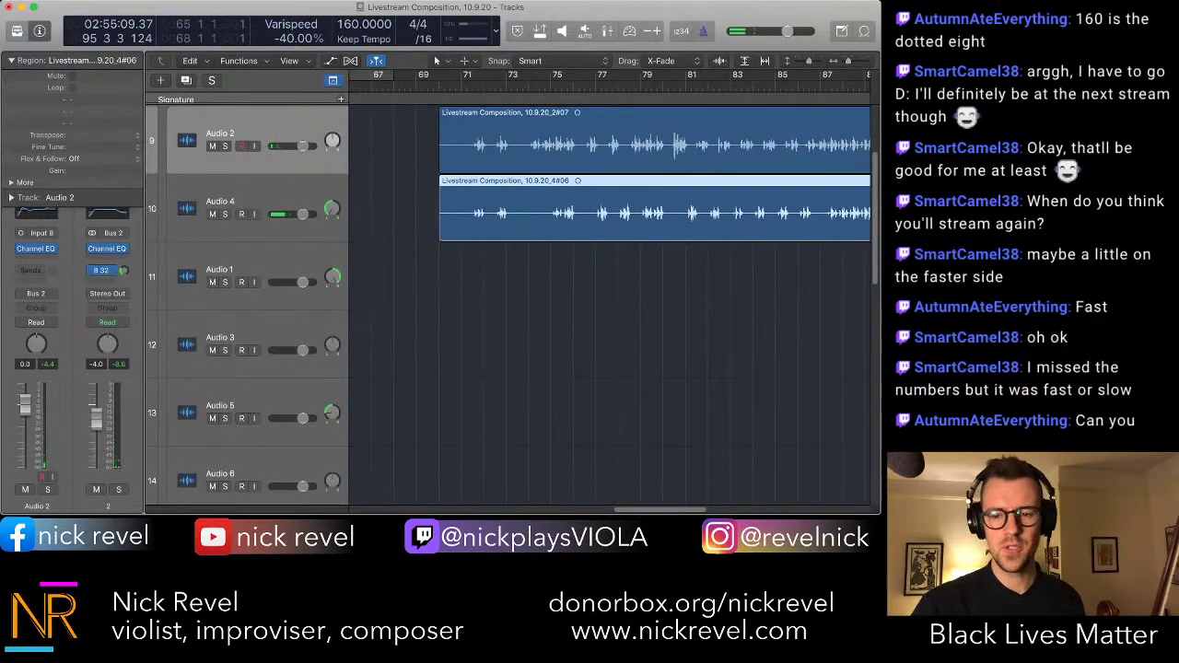
key(alt+r)
key(Delete)
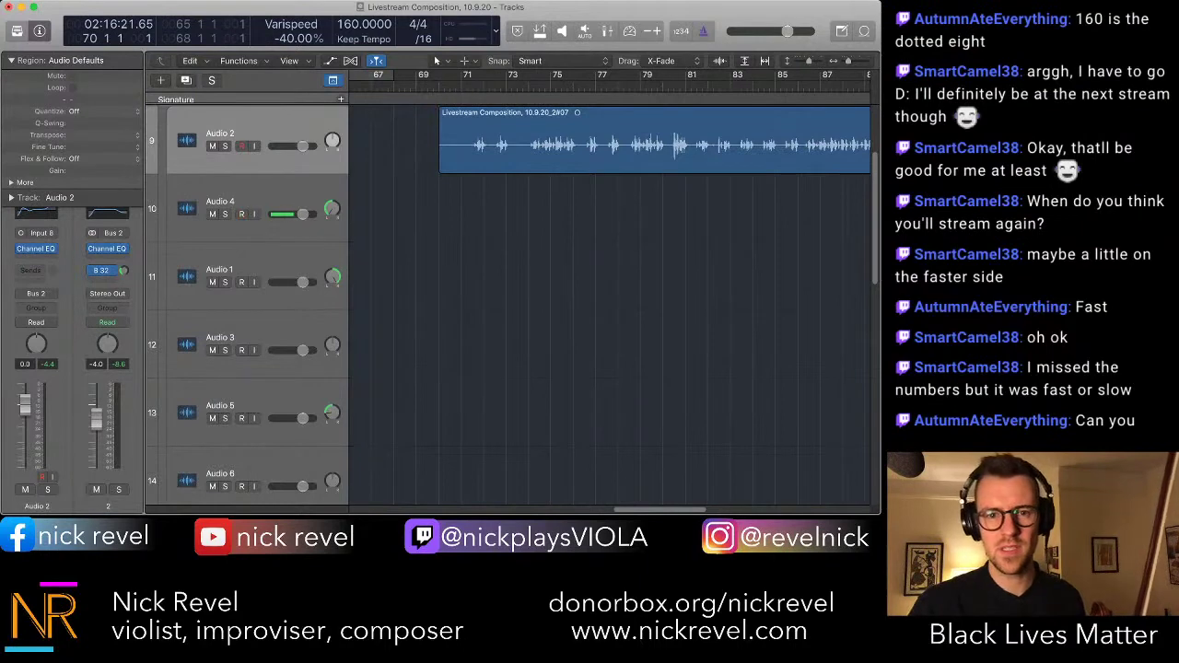
- Play back the Audio 2 take from about bar 71 and set track stack 2's volume to -1.1 dB
super+click(472, 144)
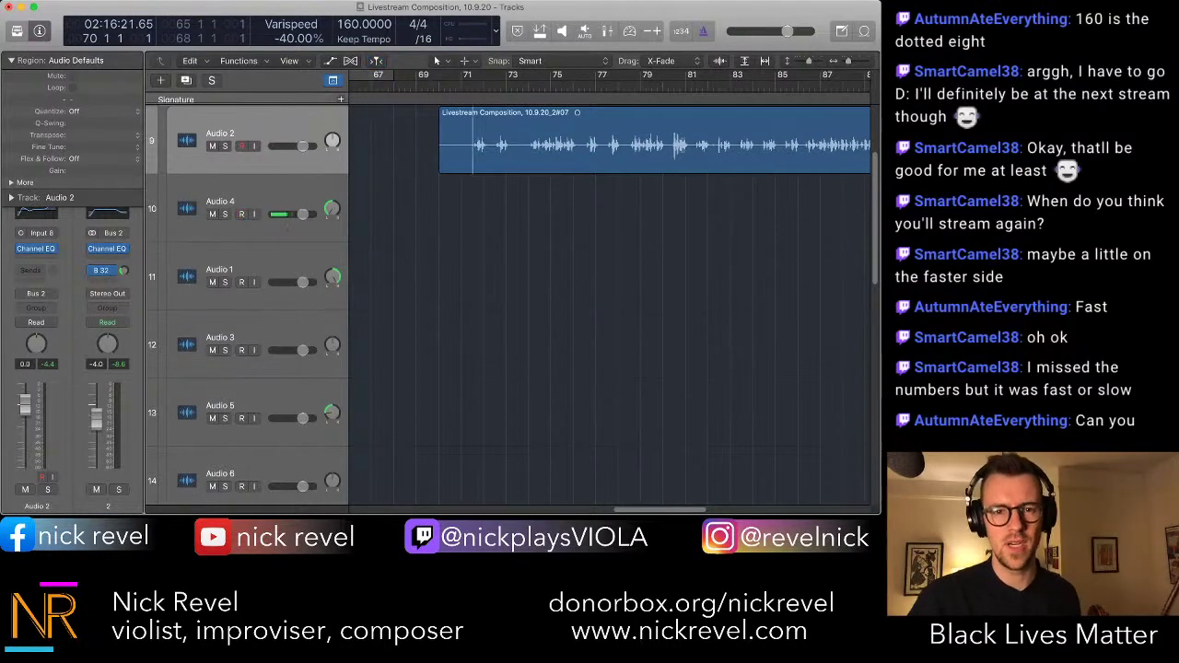
key(space)
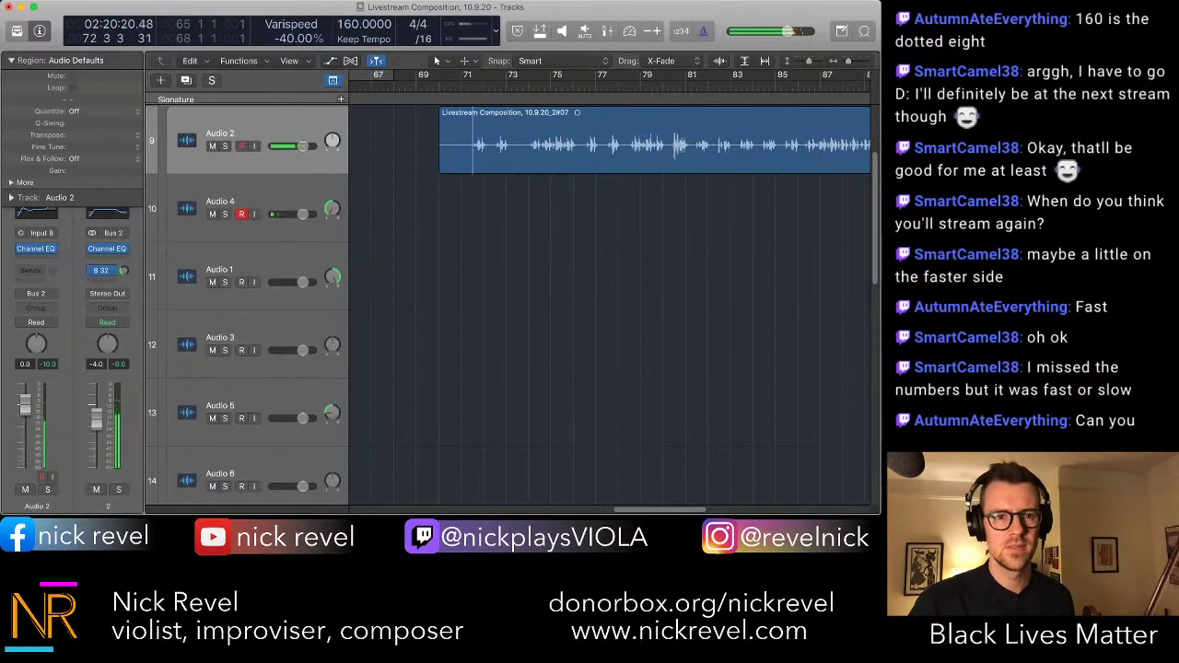
scroll(610, 304, down, 8)
scroll(609, 304, up, 1)
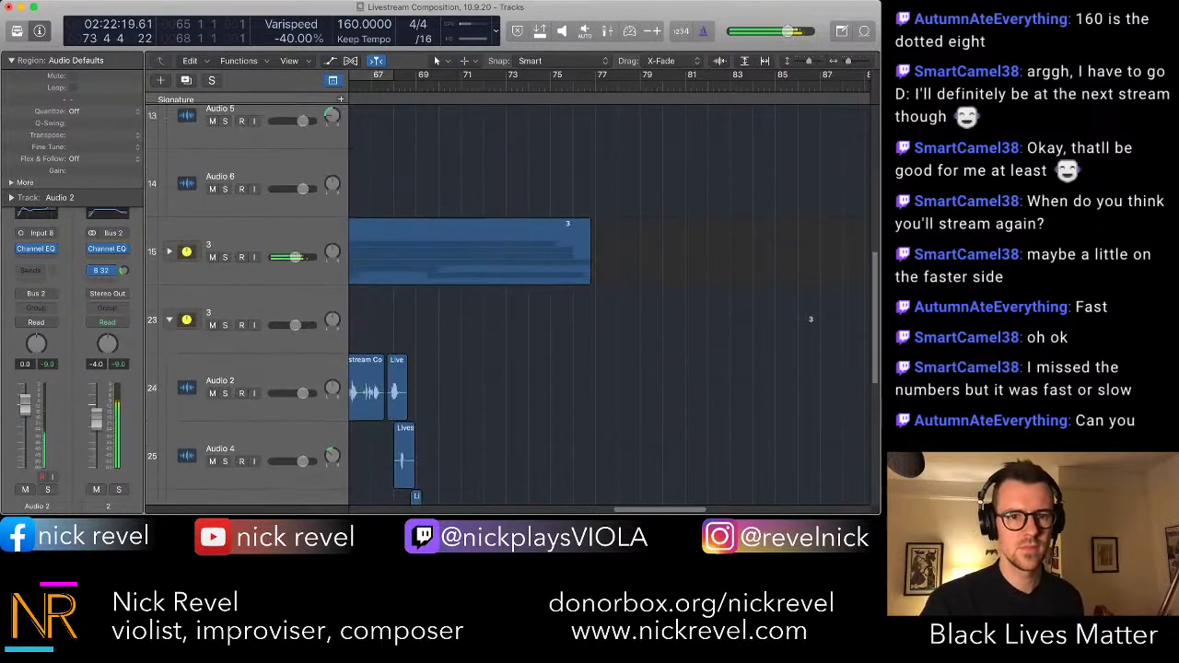
scroll(609, 304, up, 8)
key(Up)
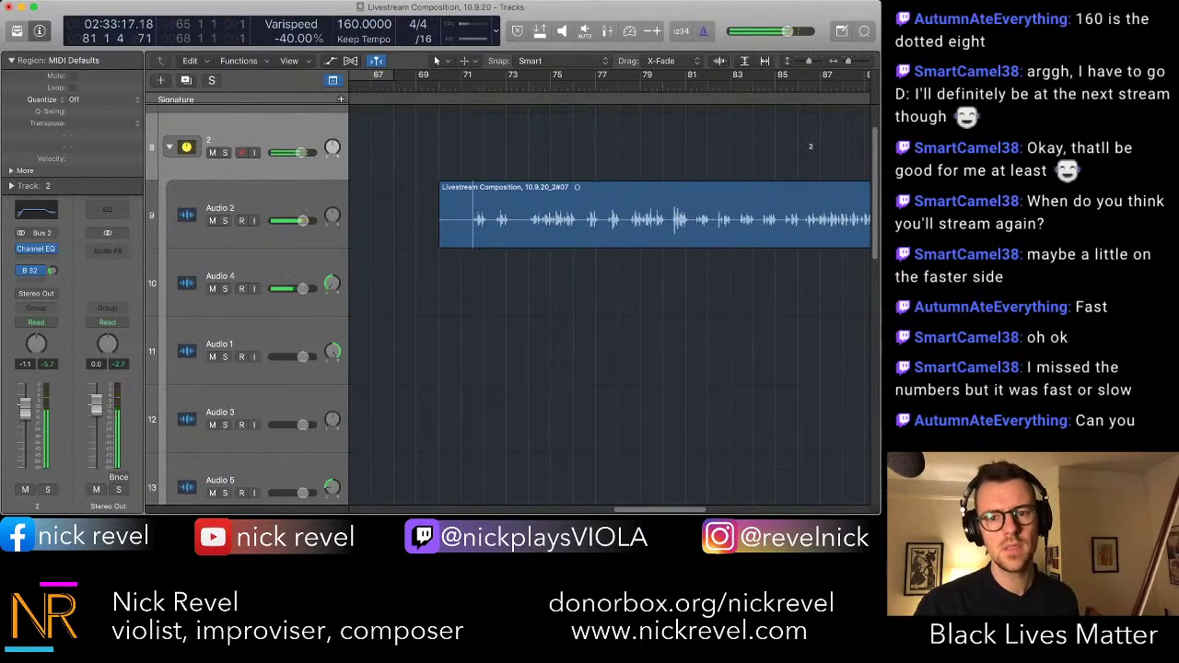
- Record a new take on stack 2's Audio 4 track, running until about bar 95
click(249, 278)
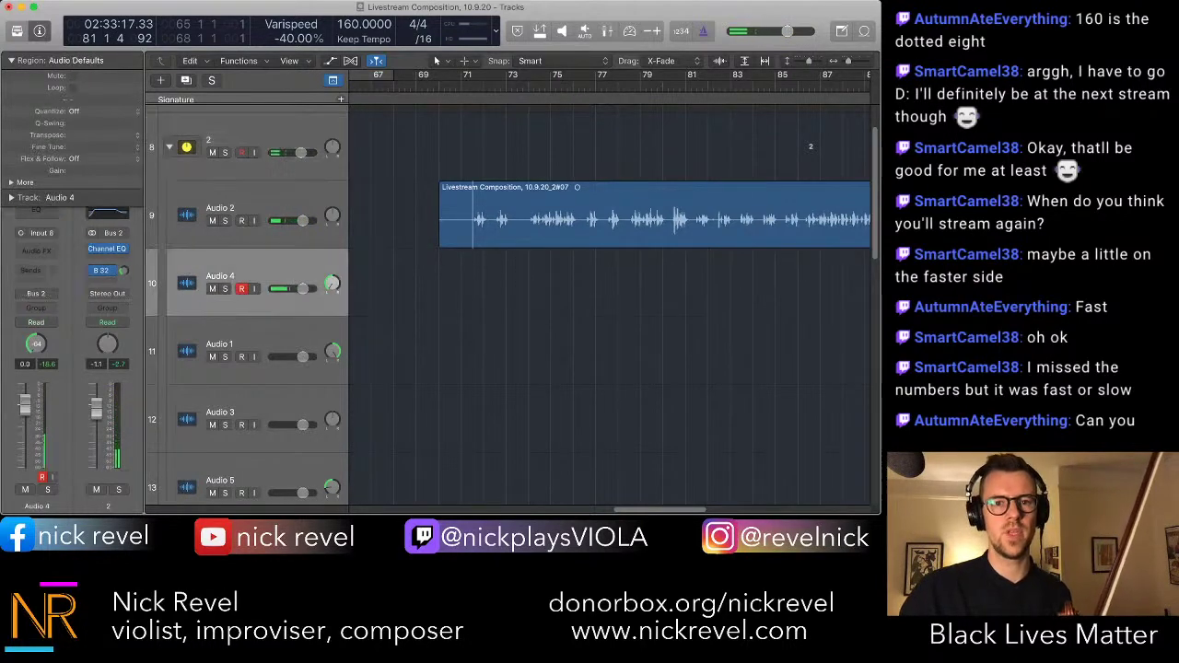
key(r)
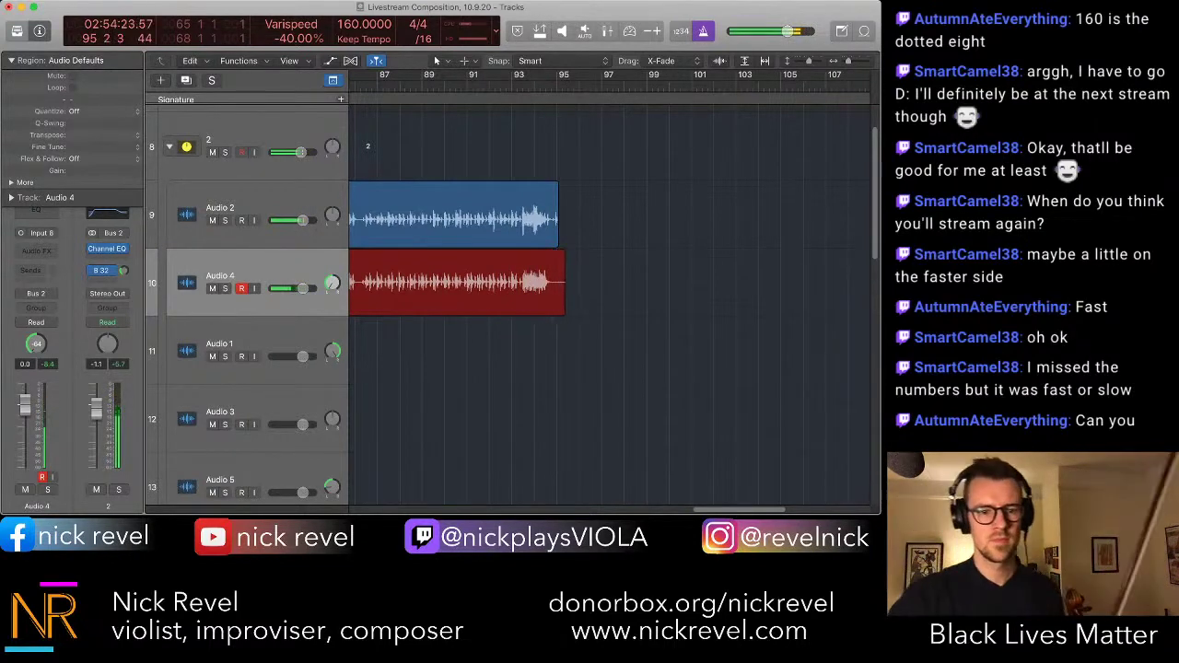
key(space)
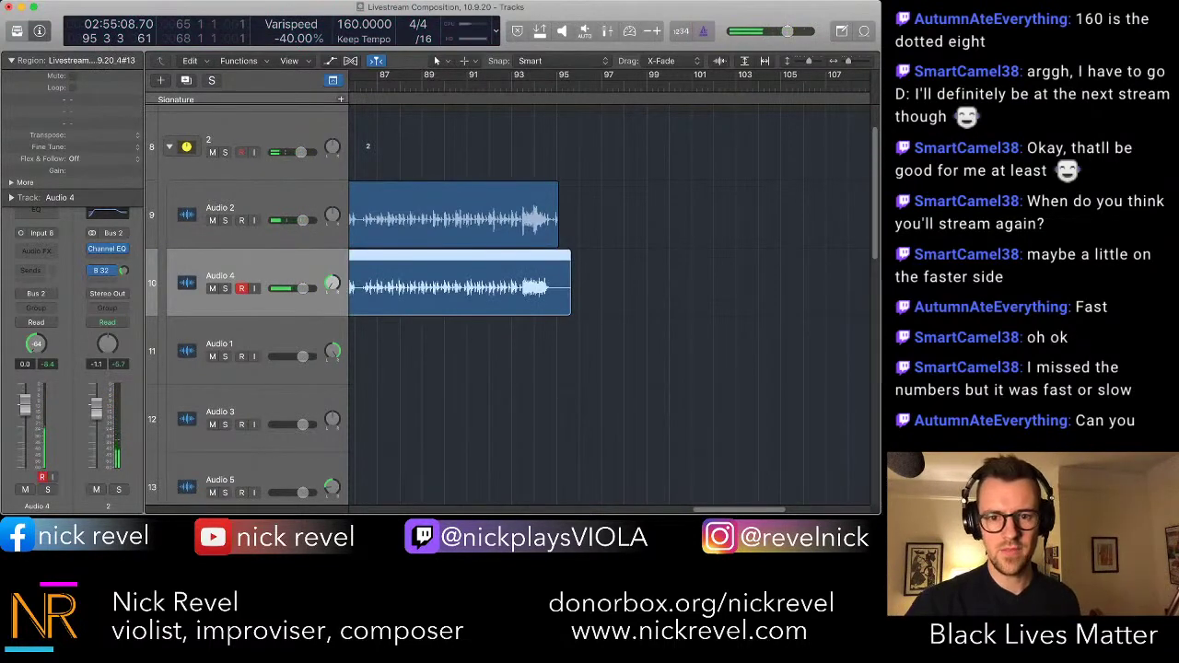
- Examine the ends of the Audio 2 and Audio 4 takes closely and play them back from about bar 93
click(590, 263)
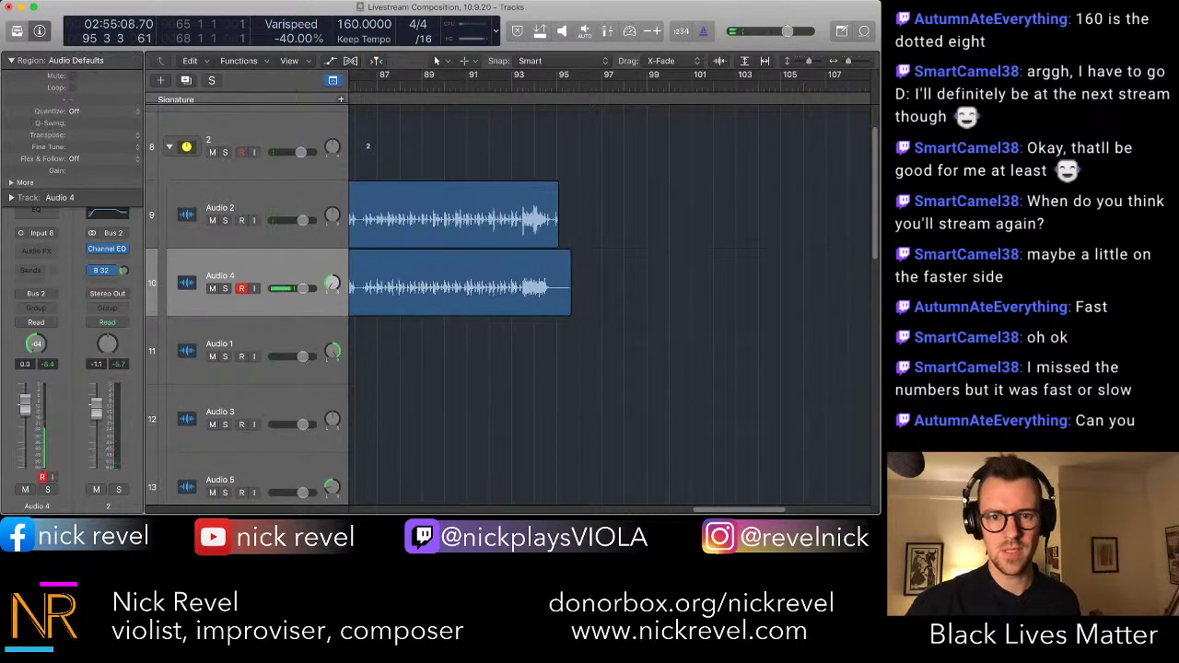
drag(595, 276, 554, 227)
key(super+Right)
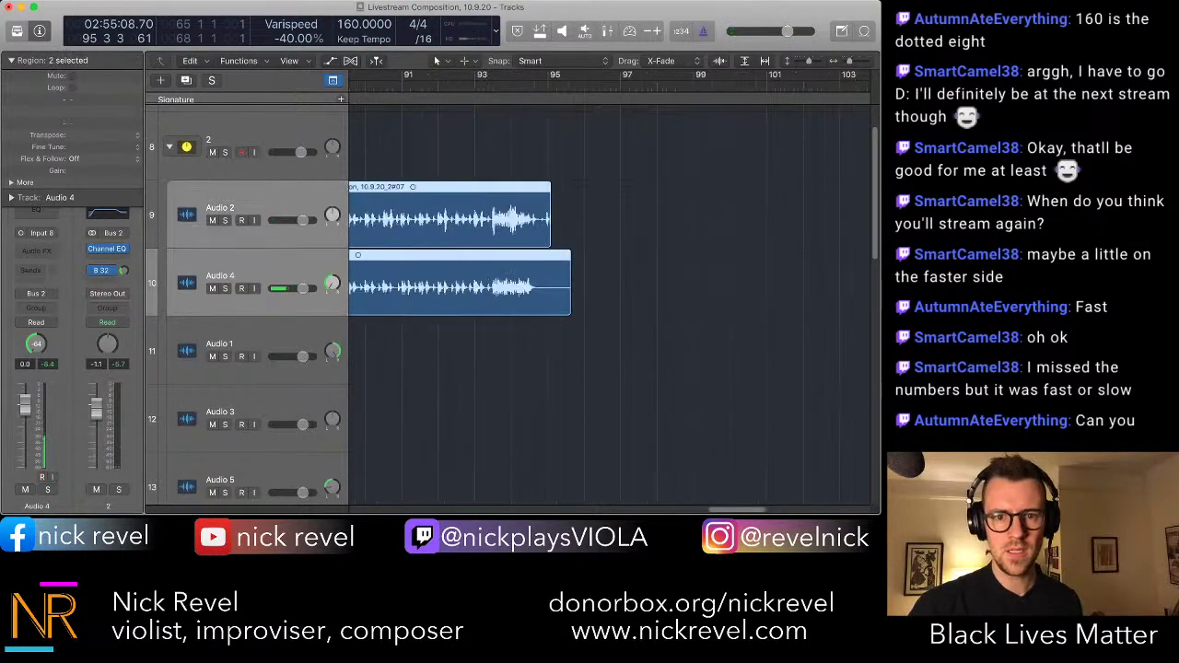
key(super+Right)
key(super+Right)
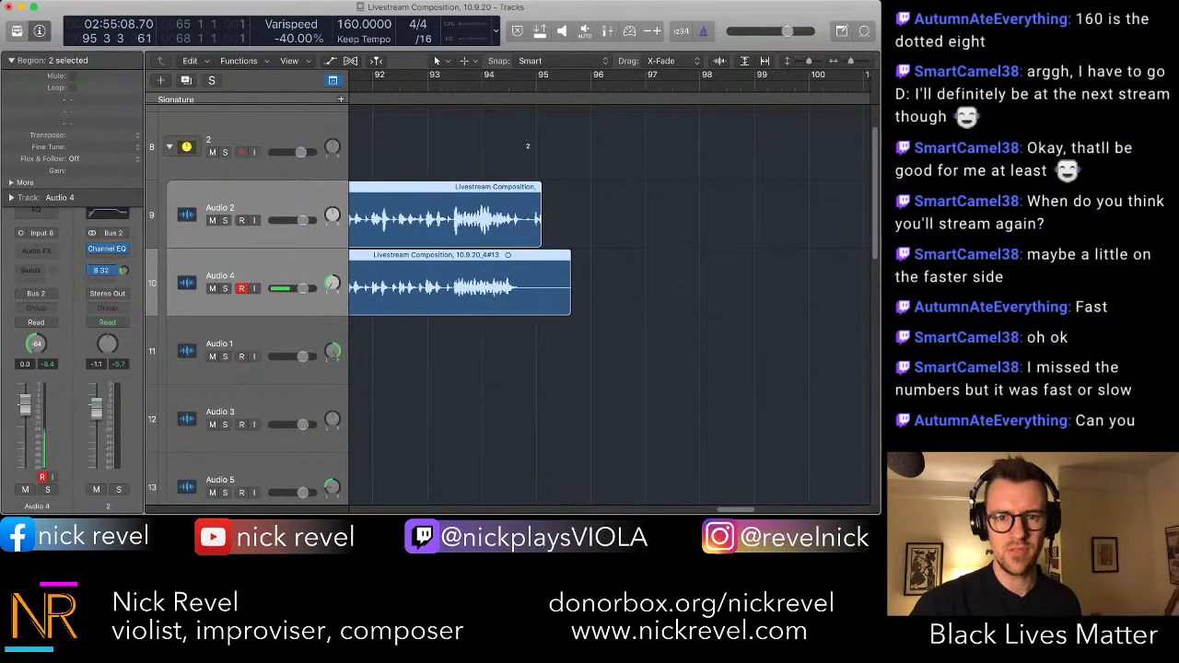
super+click(454, 221)
key(space)
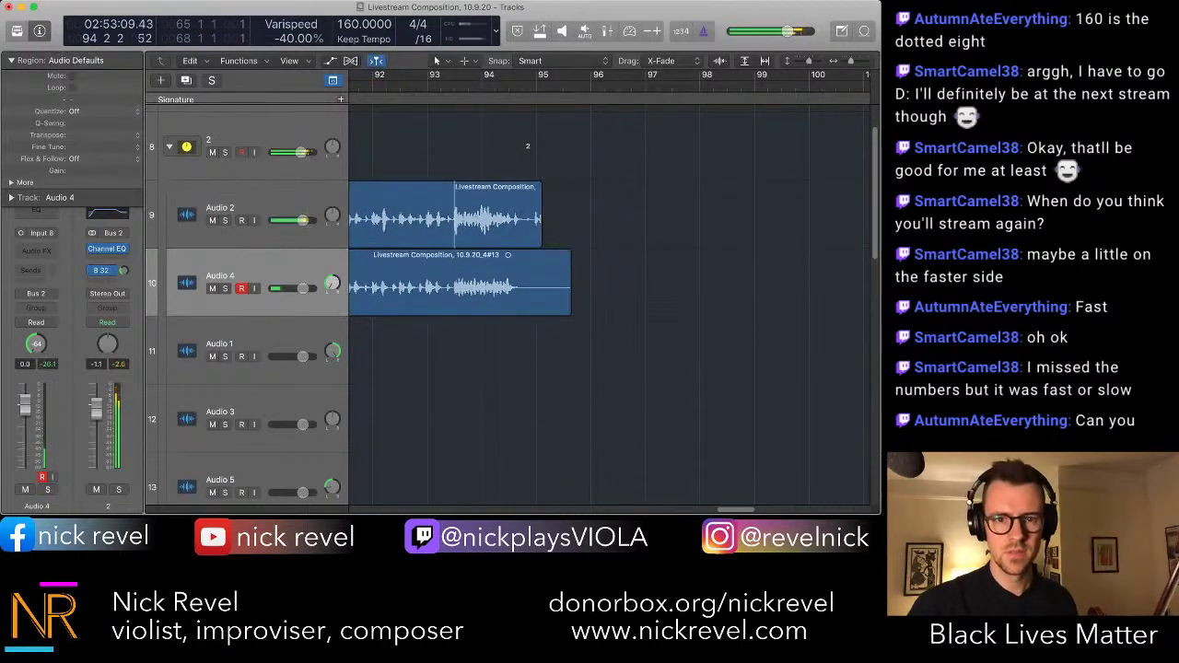
- Split the Audio 2 and Audio 4 takes midway through bar 94, delete their tails, and play back the ending
key(space)
drag(590, 279, 540, 221)
key(super+t)
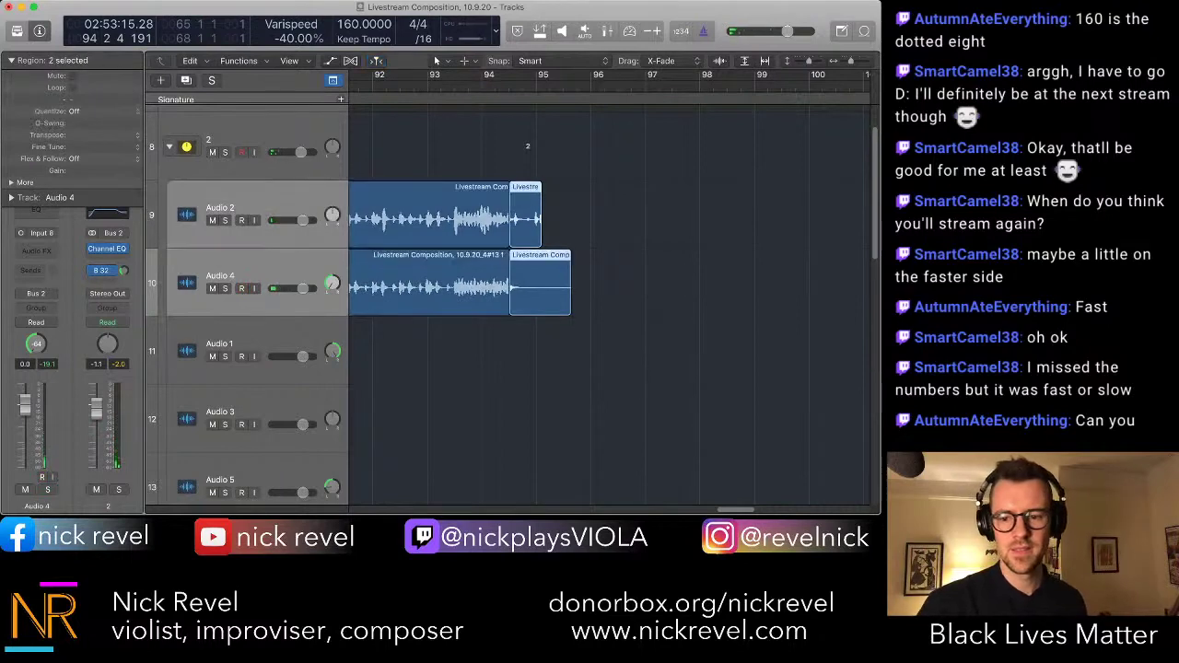
key(Delete)
drag(525, 272, 511, 219)
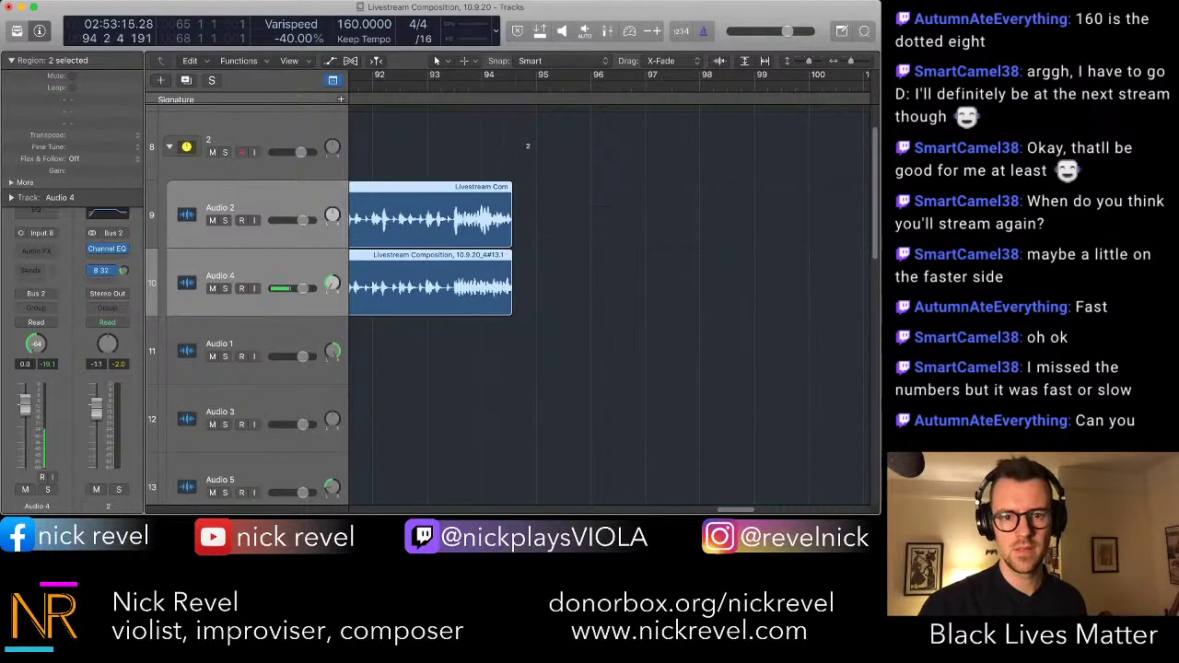
click(538, 273)
key(space)
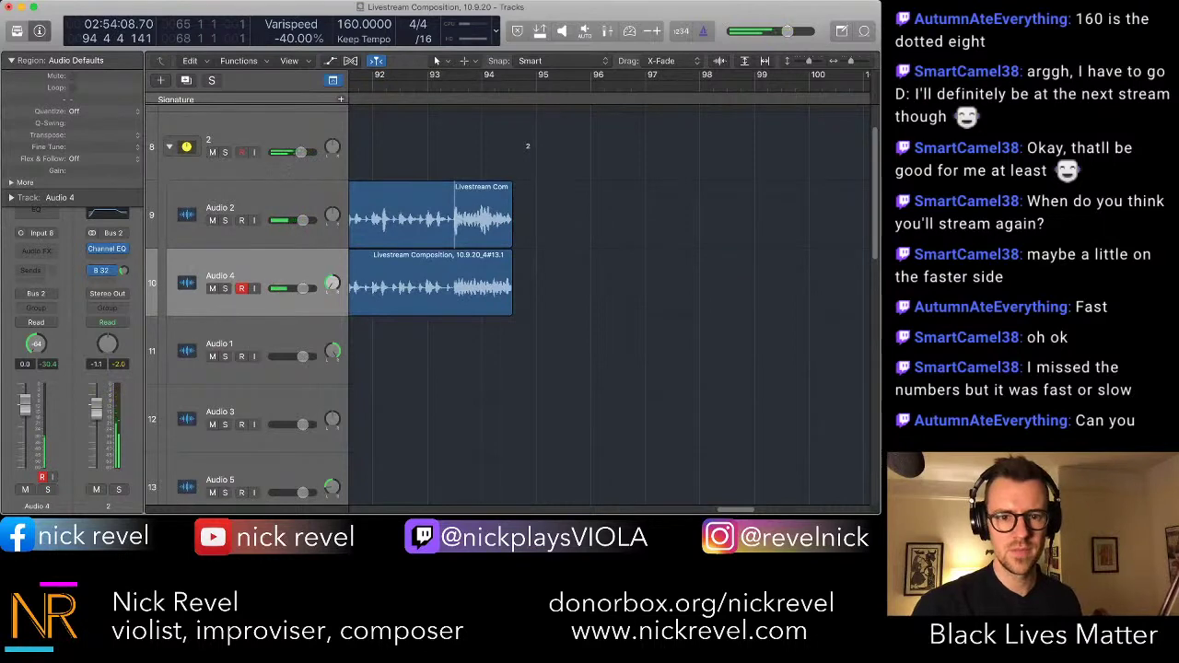
- Delete the lead-ins of the Audio 4 take before about bar 72 and the Audio 2 take before about bar 71
scroll(610, 248, left, 5)
key(super+Left)
scroll(610, 248, left, 7)
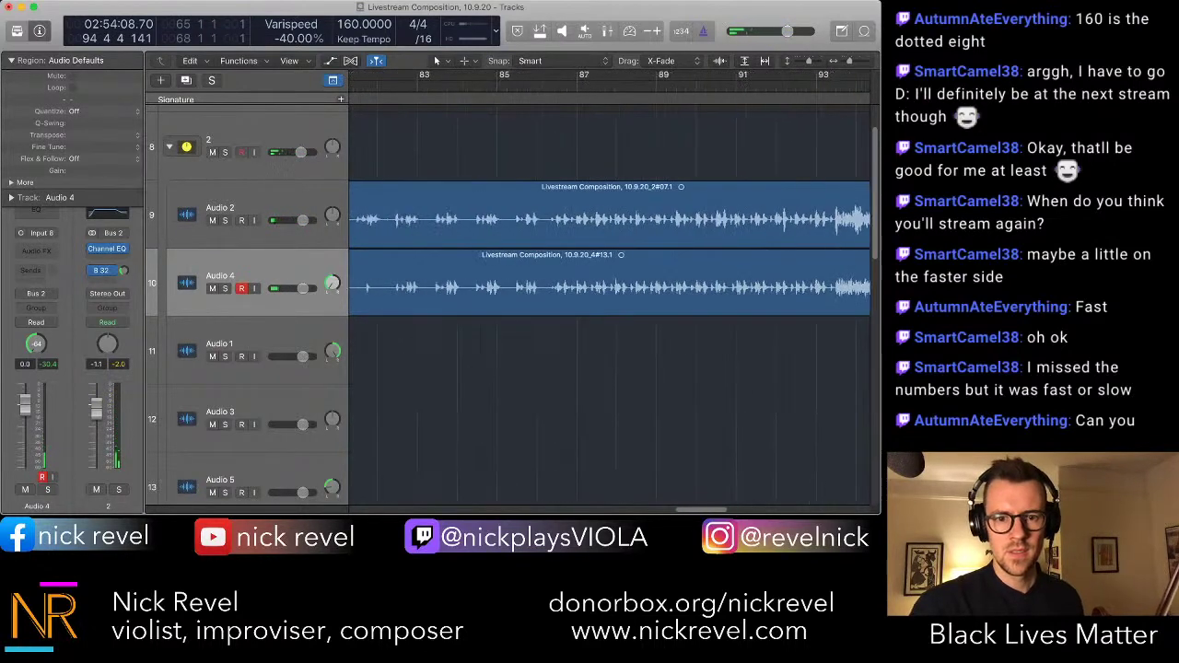
scroll(608, 303, left, 6)
key(alt+r)
drag(608, 299, 458, 299)
key(Delete)
drag(517, 219, 577, 219)
key(Delete)
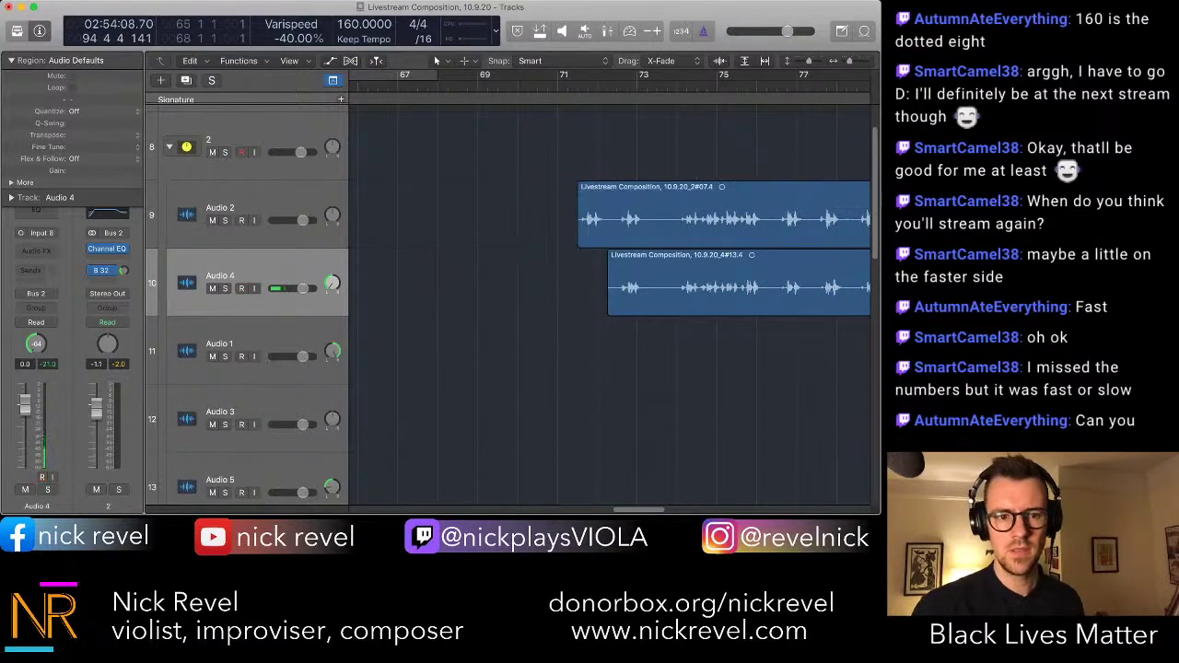
- Record a take on stack 2's Audio 1 track from bar 71 to about bar 96
key(Down)
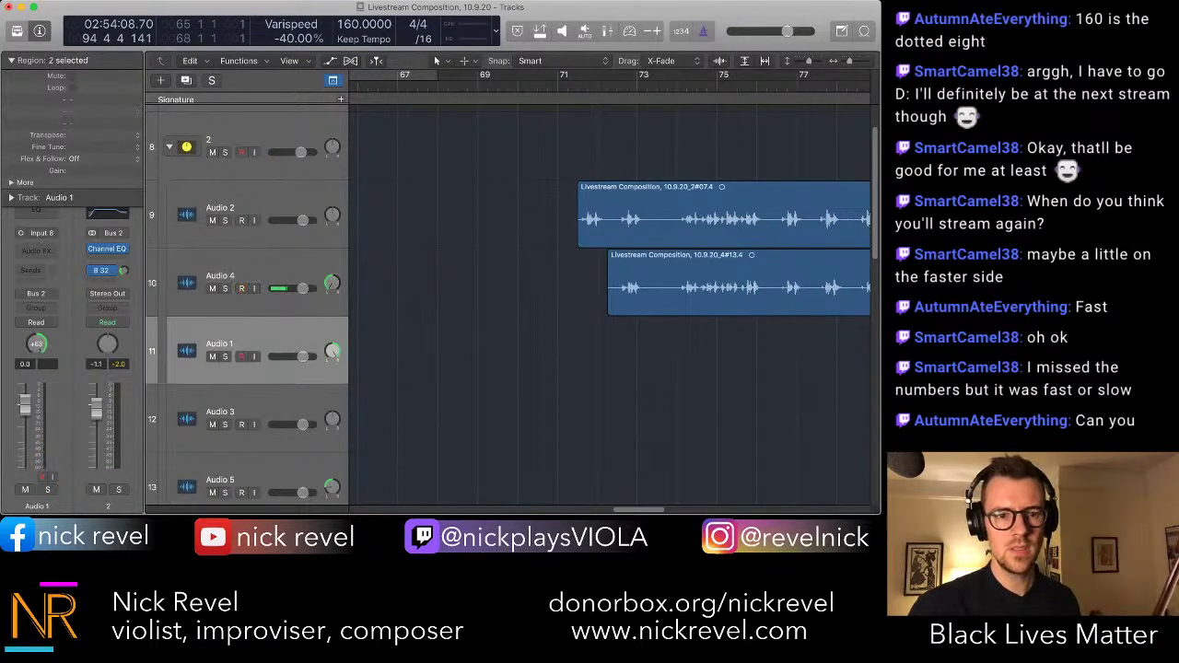
key(r)
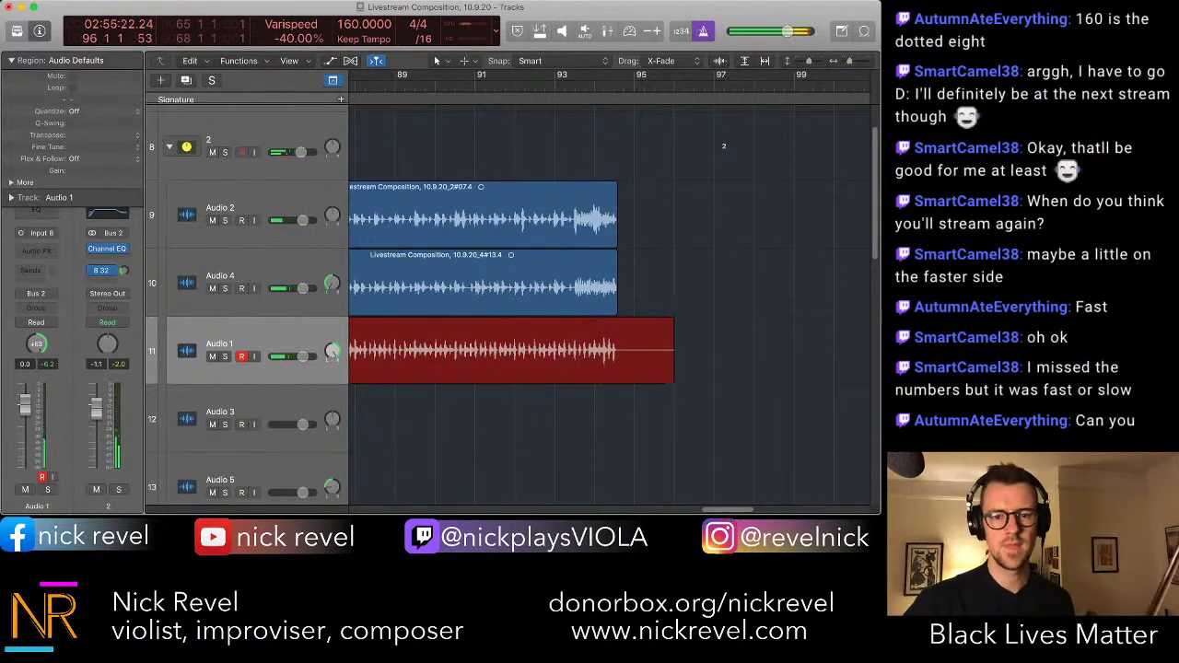
key(space)
scroll(498, 355, left, 5)
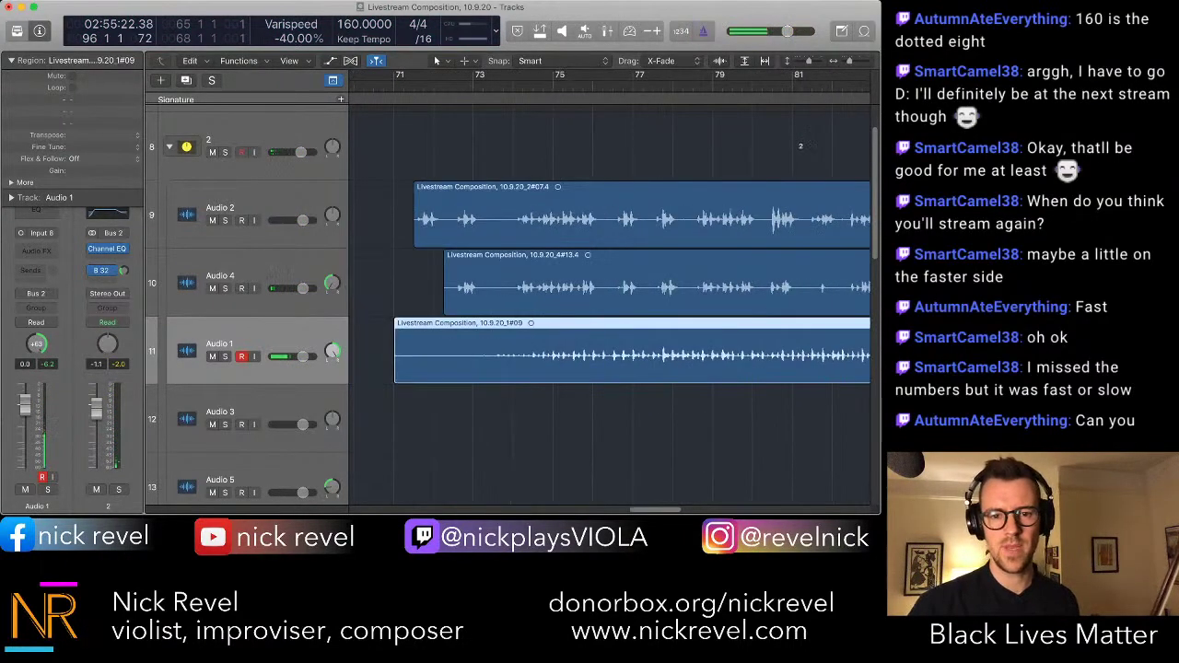
- Centre the pan of stack 2's Audio 1 track during playback and delete its take
click(498, 362)
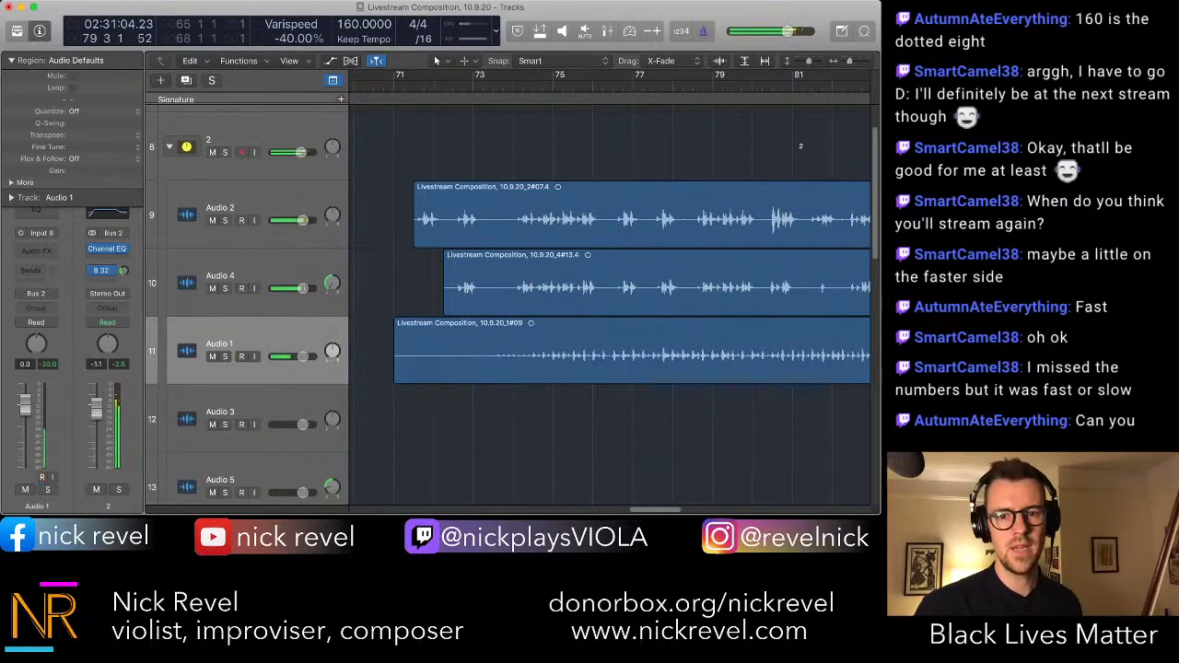
click(631, 352)
key(BackSpace)
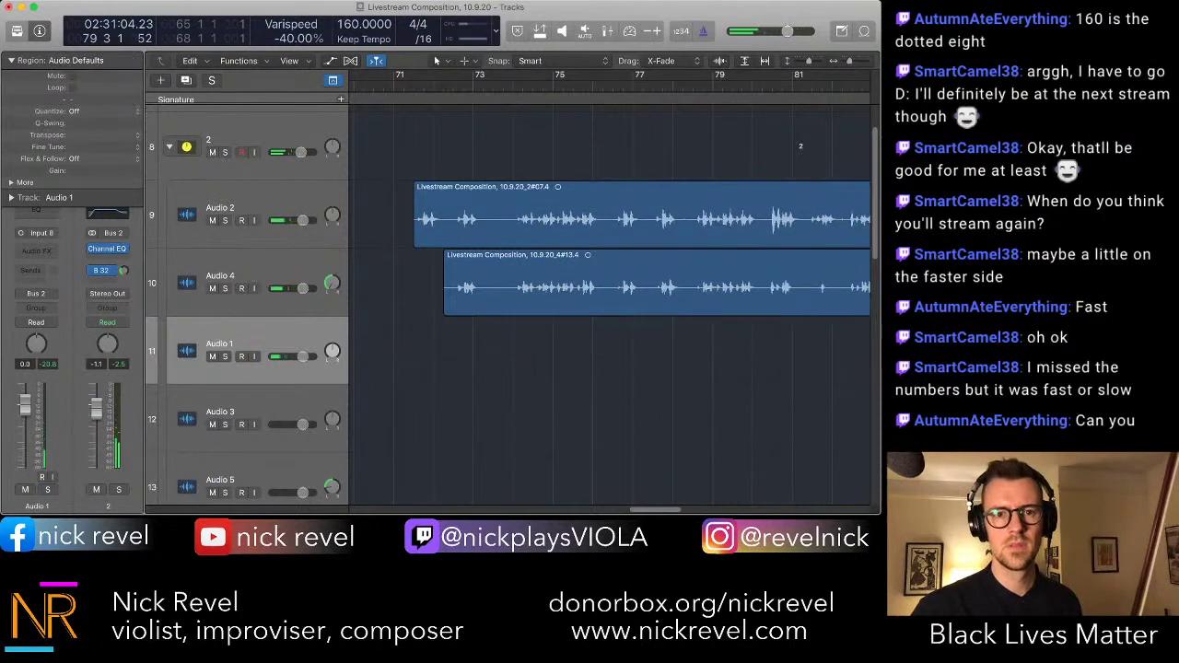
key(space)
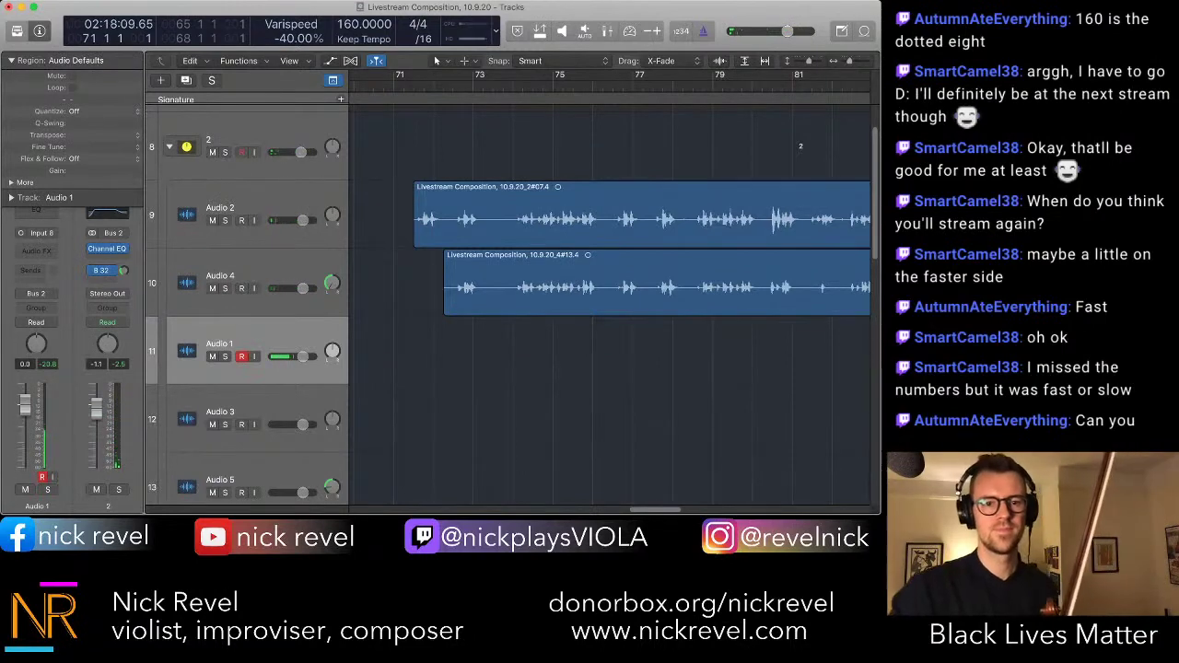
- Record a new take on Audio 1 from bar 71 until about bar 95, and play it back from about bar 76
key(r)
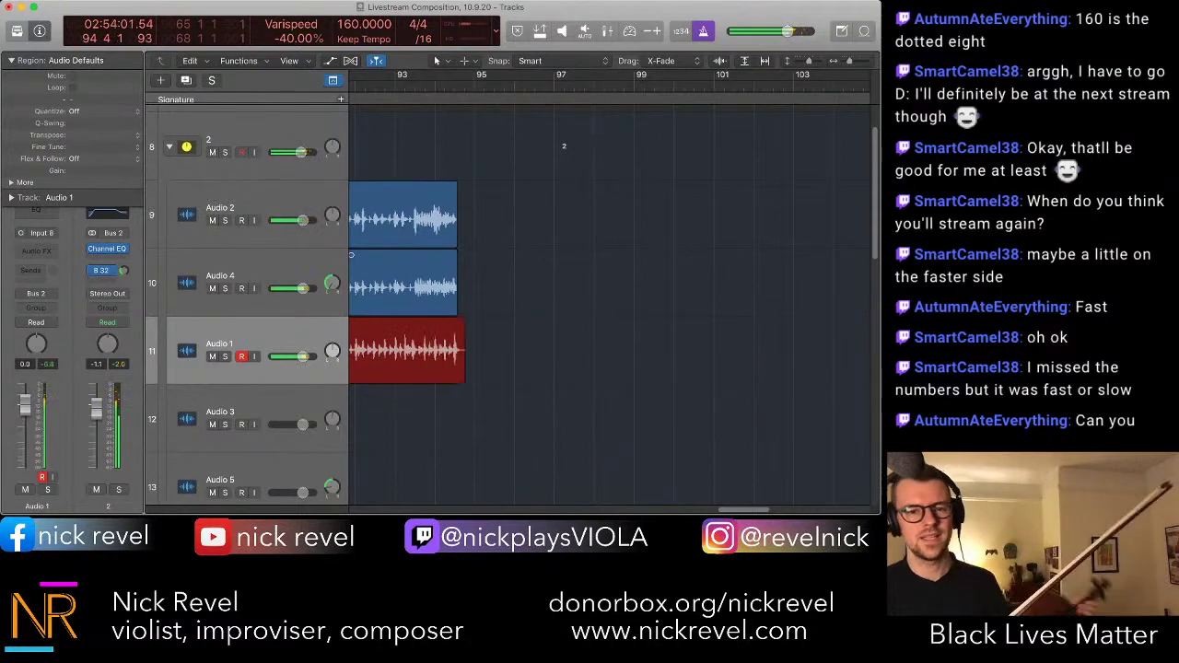
key(space)
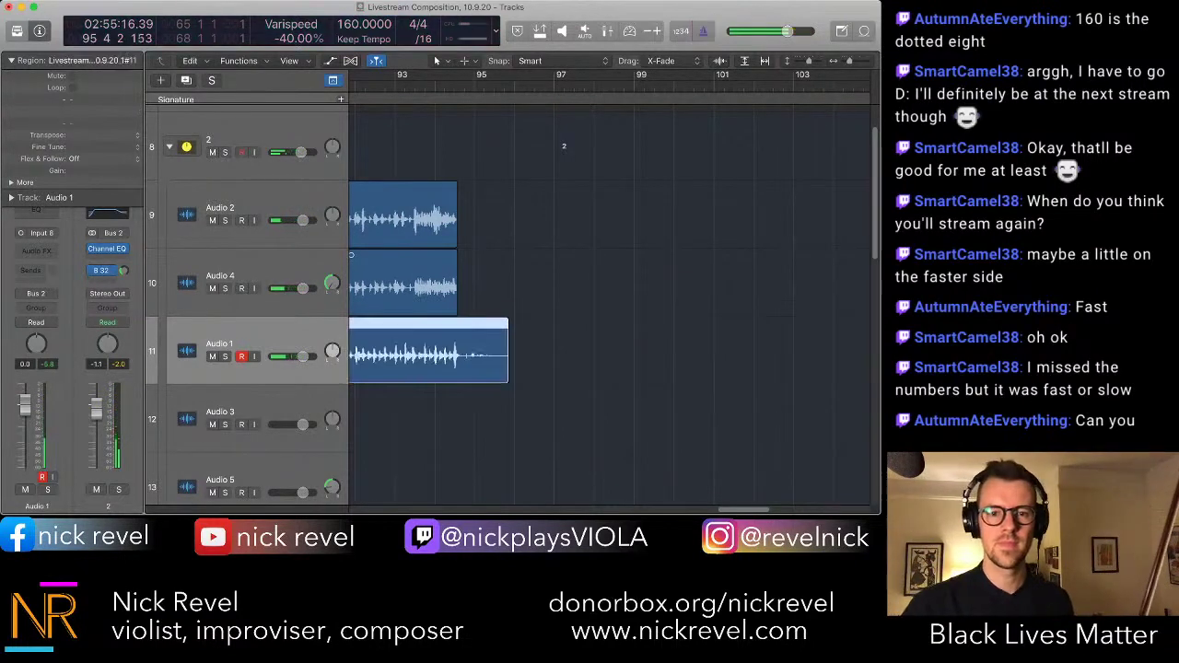
scroll(516, 354, left, 5)
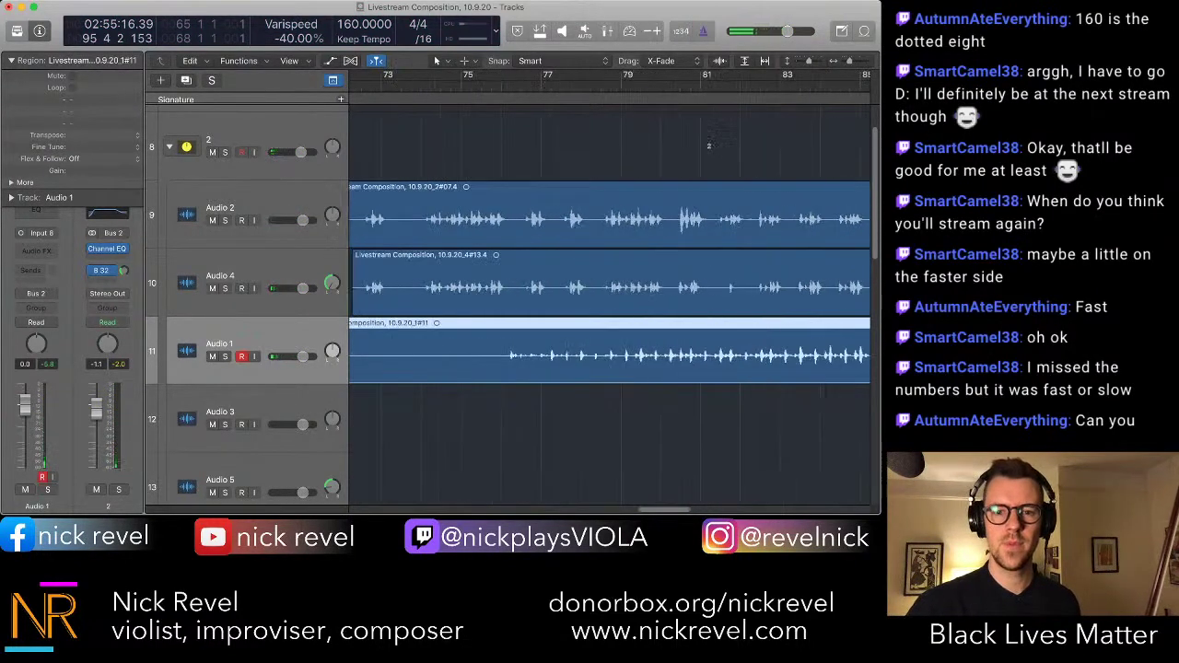
super+click(515, 355)
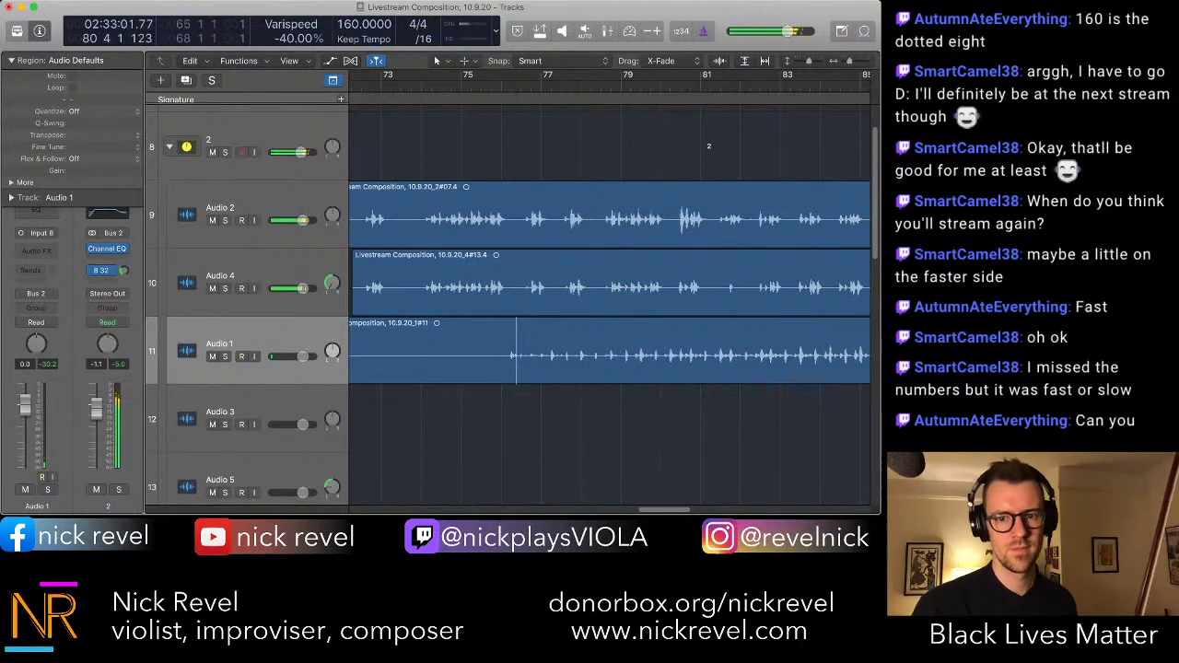
- Stop playback and delete the take starting at bar 71 on stack 2's Audio 1 track
key(space)
click(571, 341)
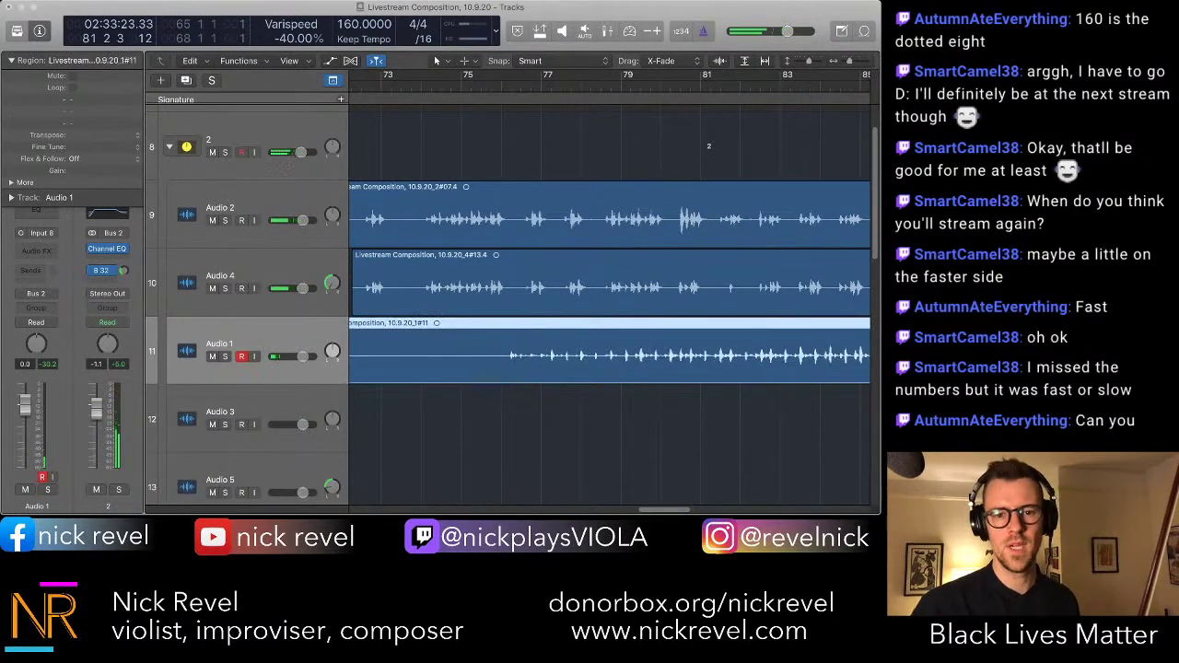
key(Delete)
- Record a replacement take on stack 2's Audio 1 track from bar 71 to about bar 95, and delete it
scroll(608, 304, left, 3)
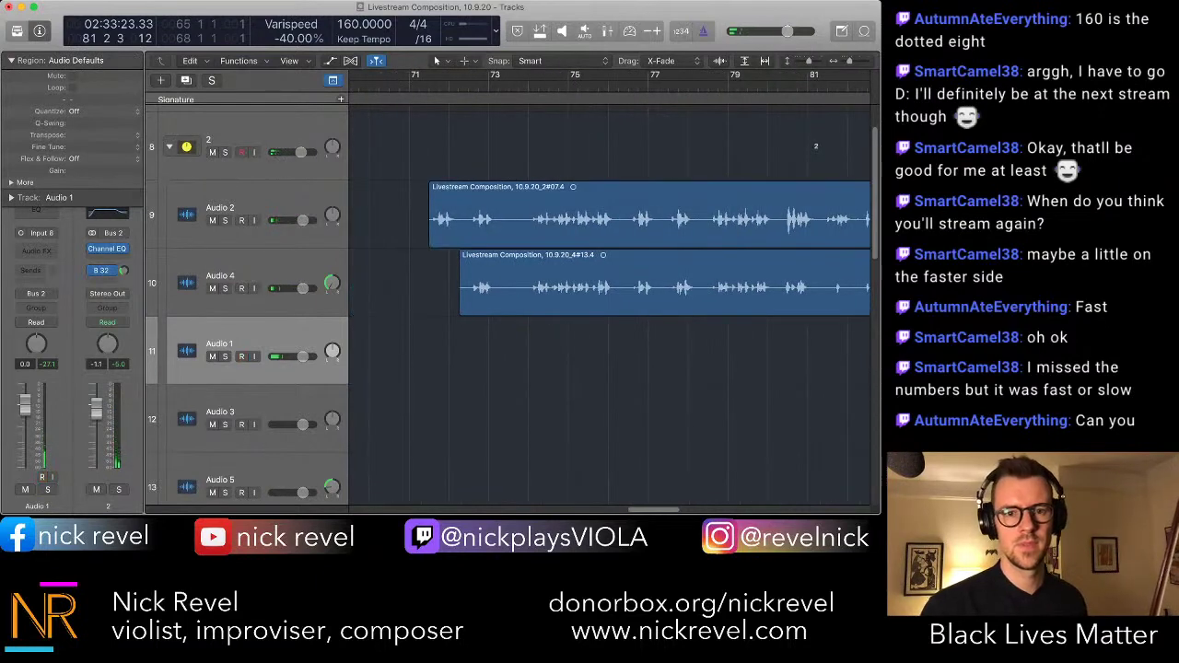
key(space)
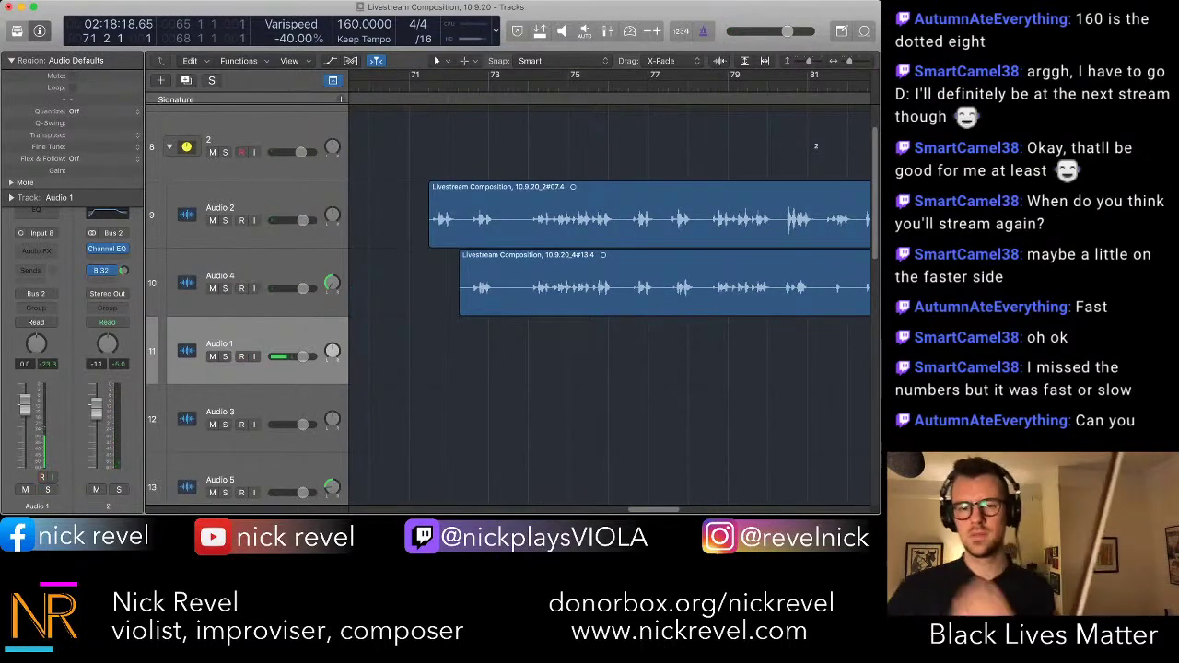
key(ctrl+r)
key(super+Left)
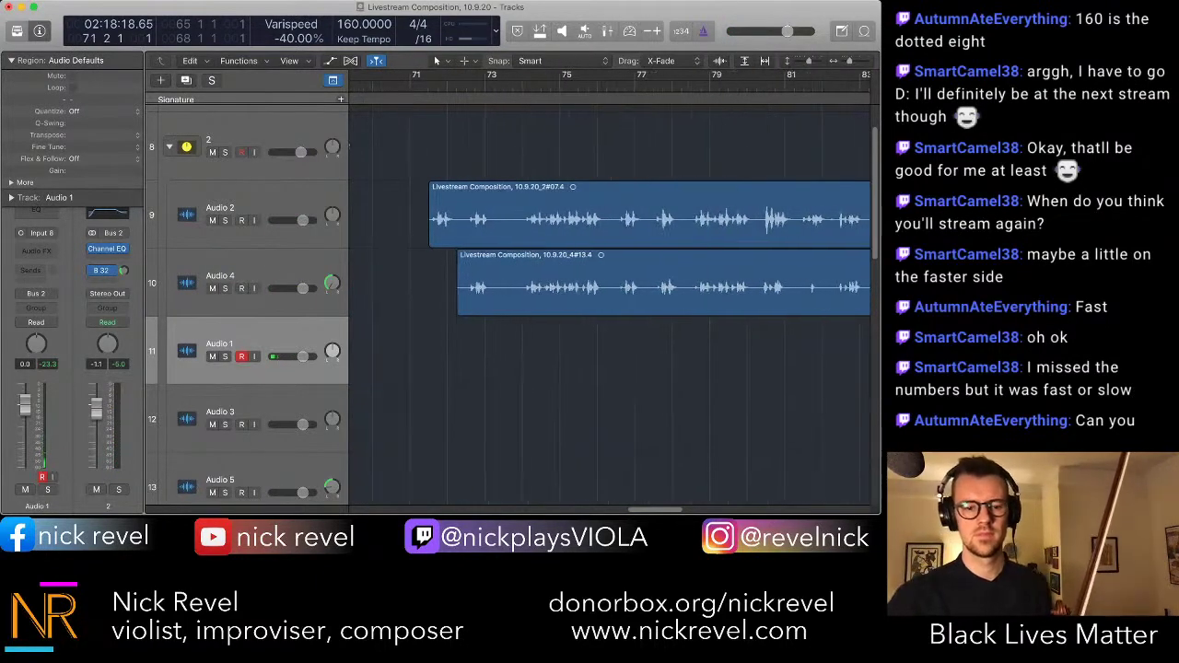
key(r)
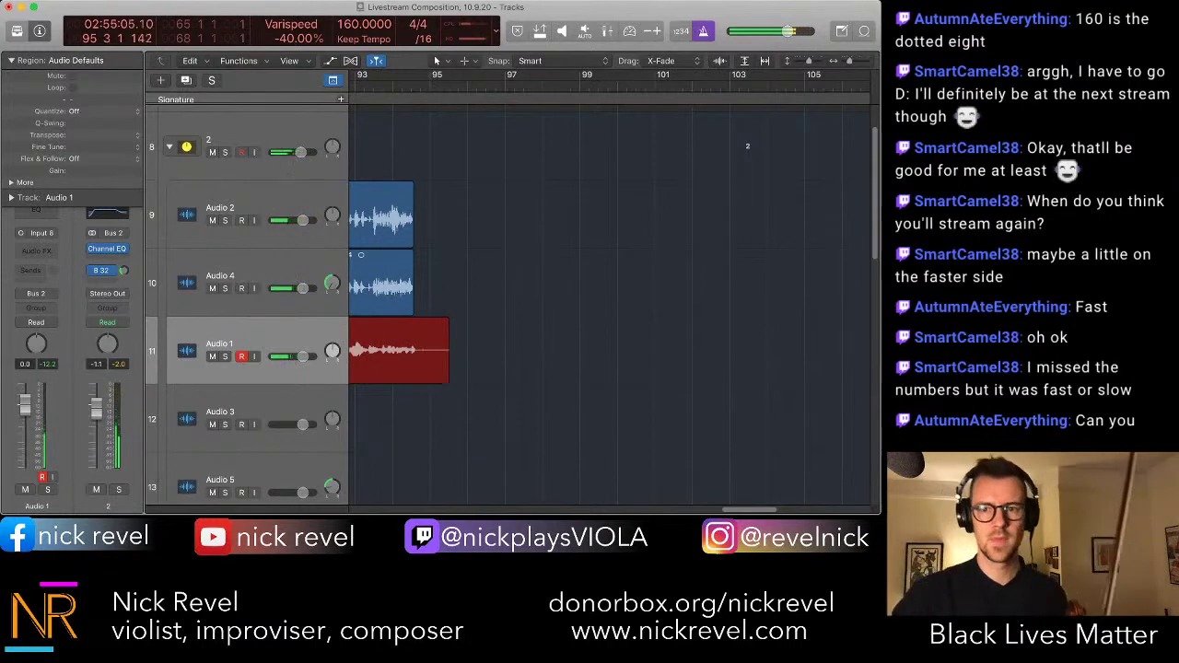
key(space)
scroll(607, 285, left, 10)
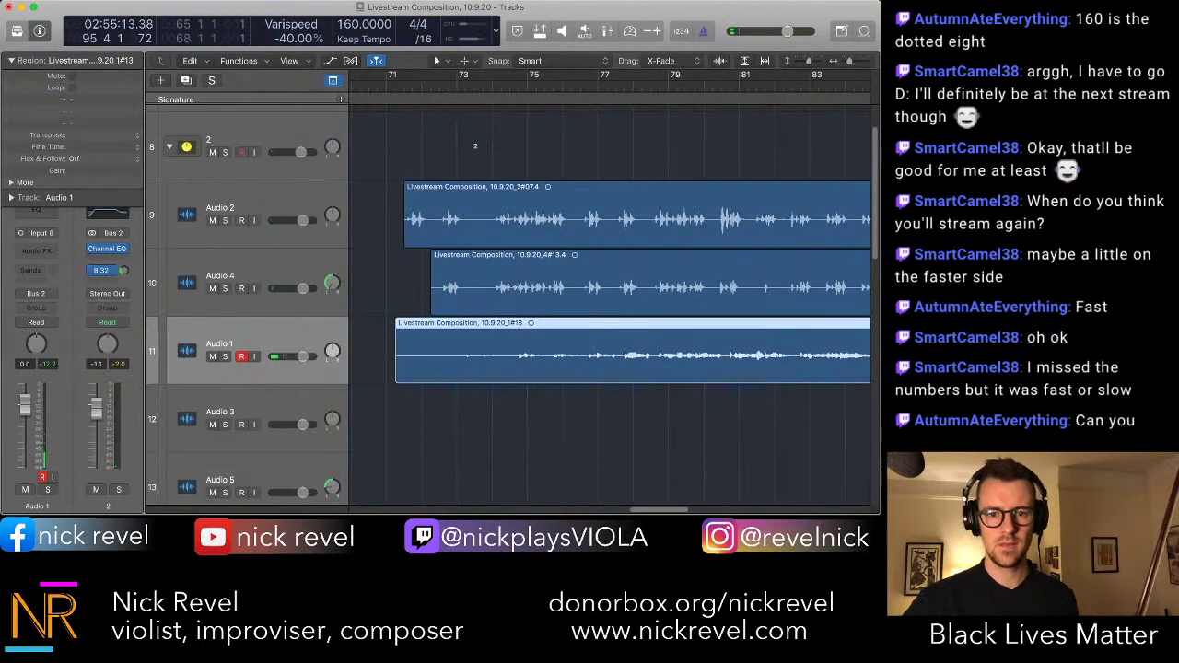
key(Delete)
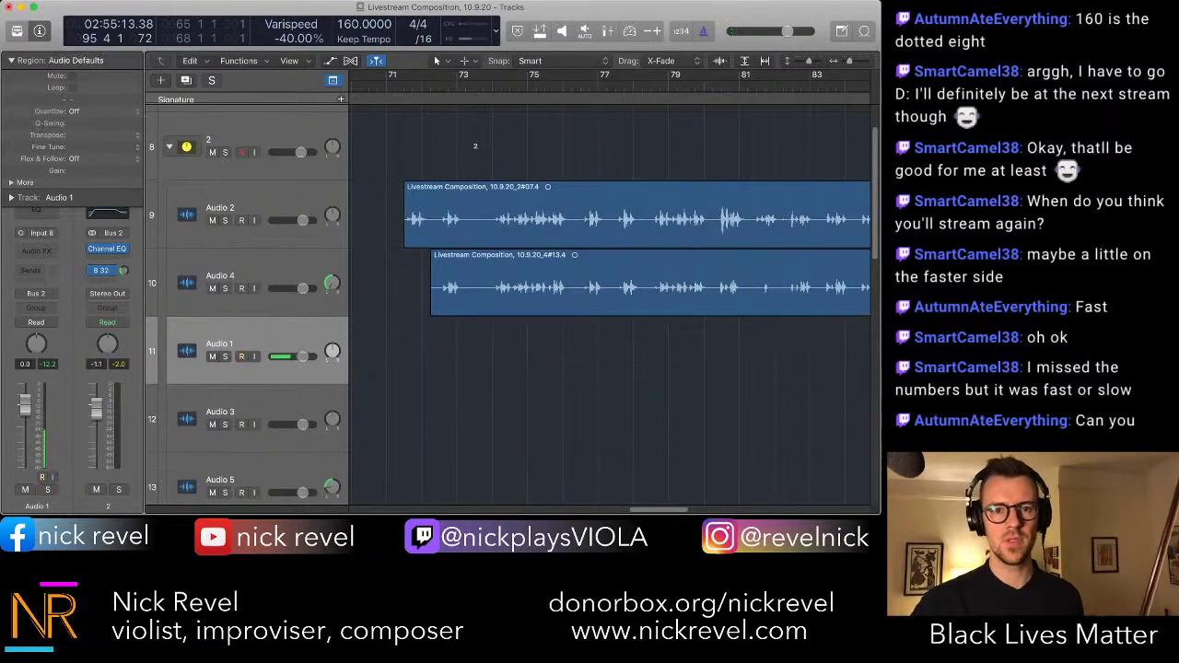
- Record a take on Audio 1 from bar 71 to about bar 88 and undo the recording
click(404, 86)
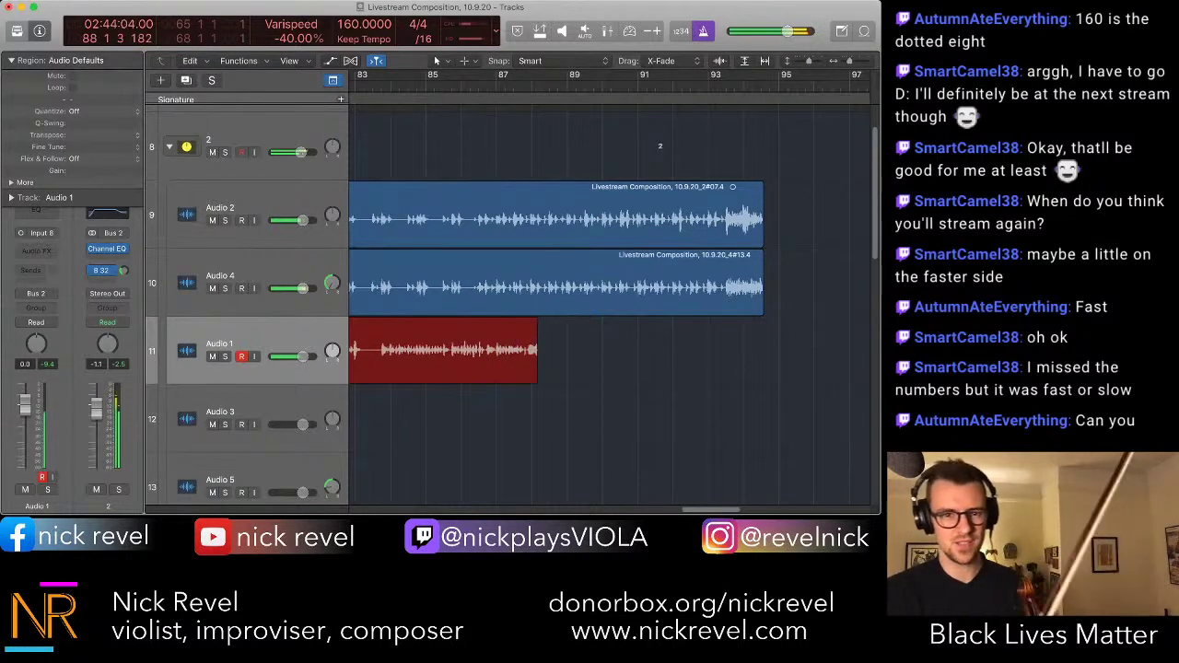
key(space)
key(super+z)
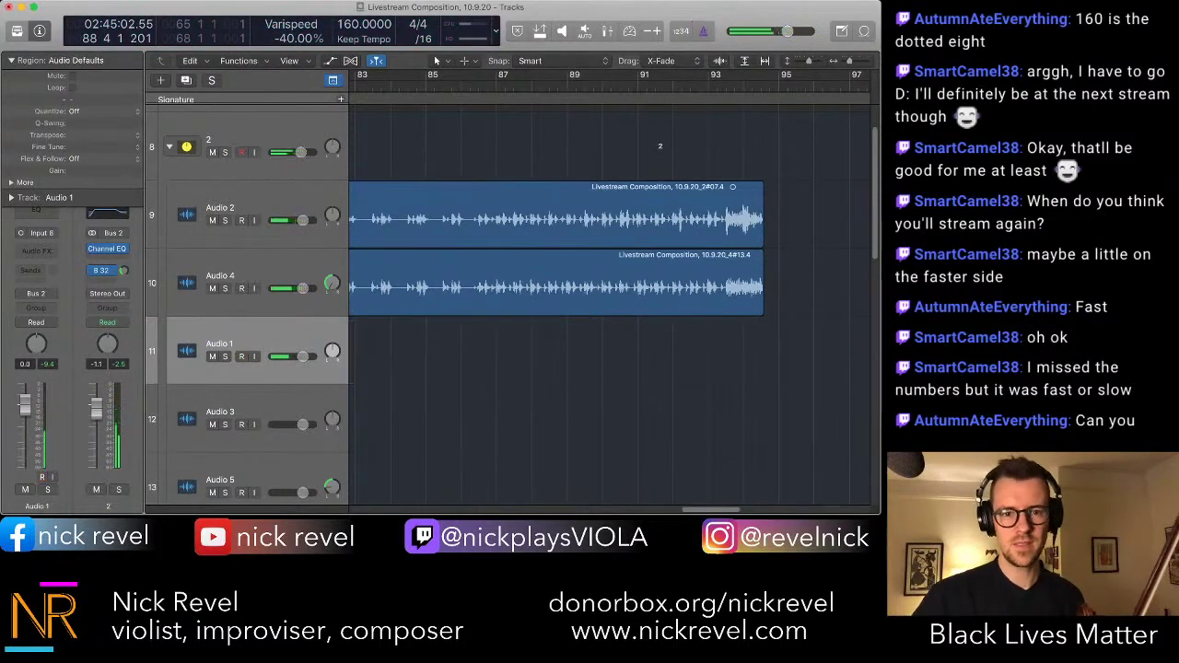
- Record another take on stack 2's Audio 1 track from about bar 71 to about bar 94
scroll(609, 303, left, 5)
scroll(608, 304, left, 4)
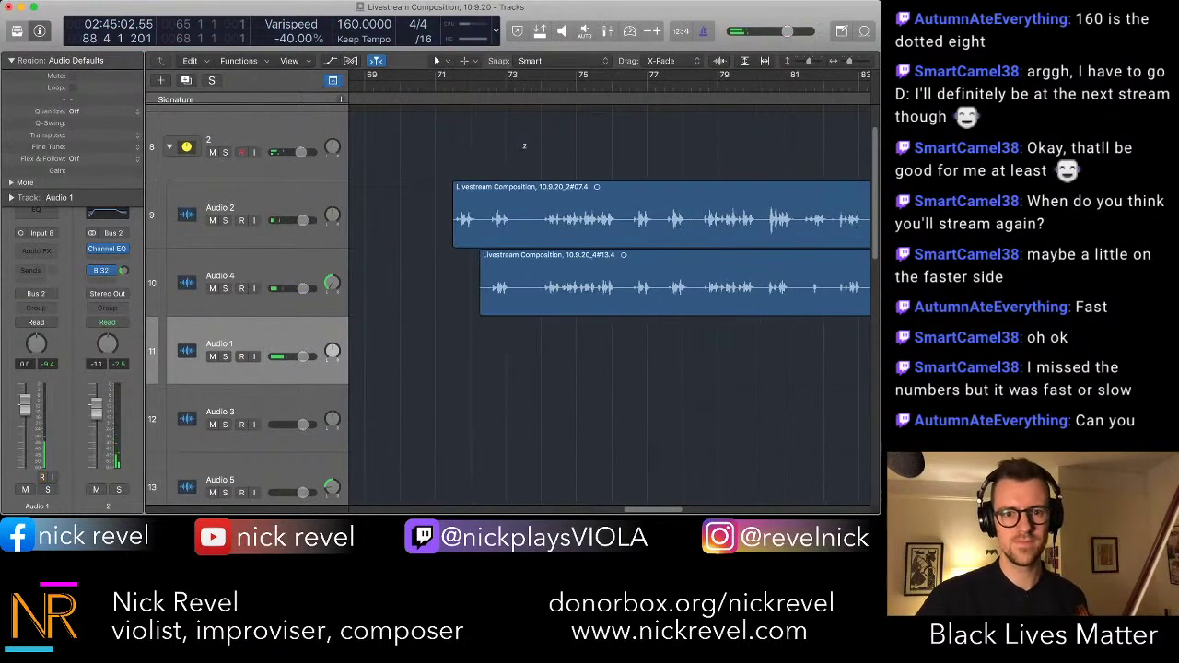
click(470, 85)
key(comma)
key(r)
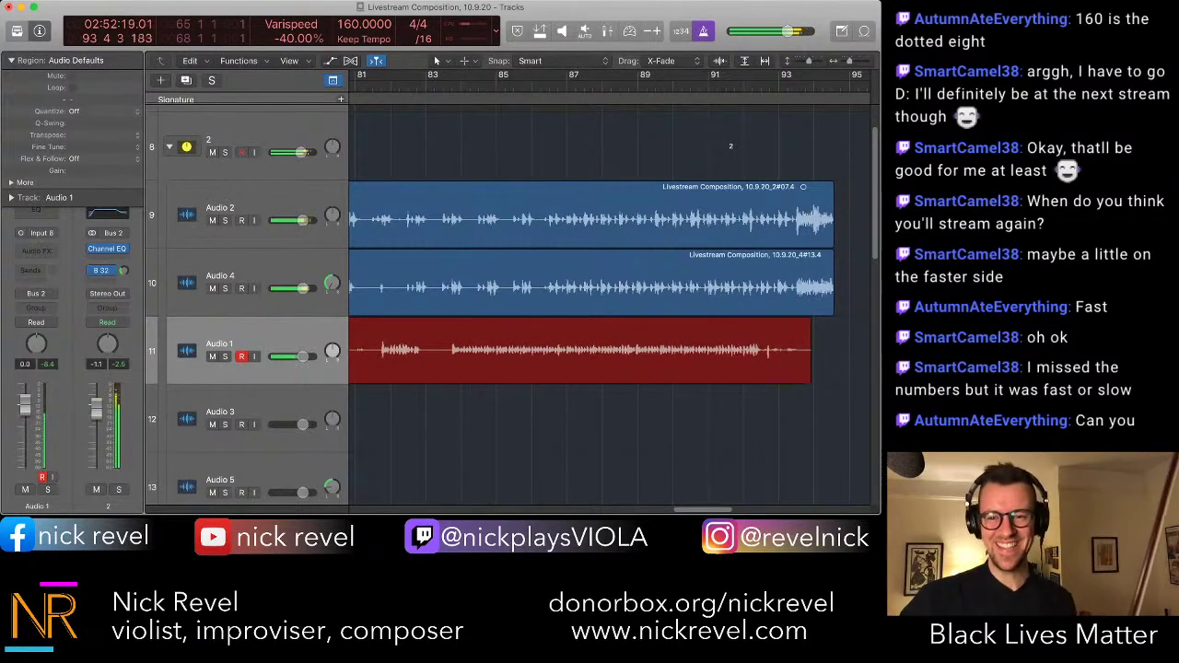
key(space)
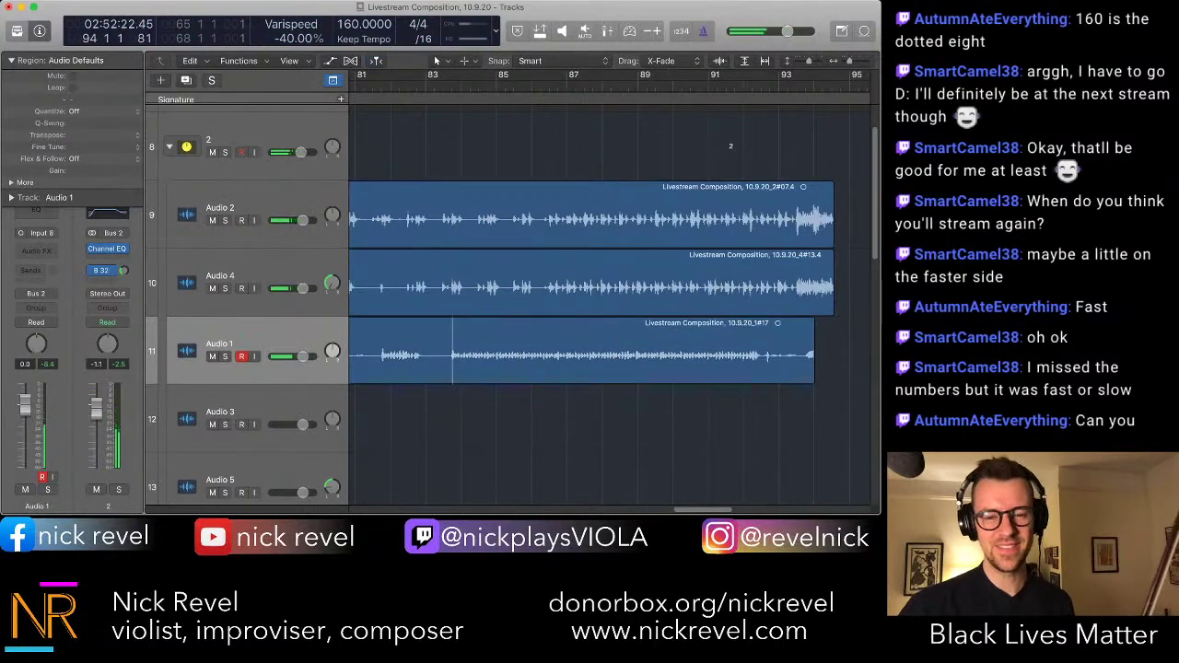
- Play back the Audio 1 take from about bar 83 and delete it
key(space)
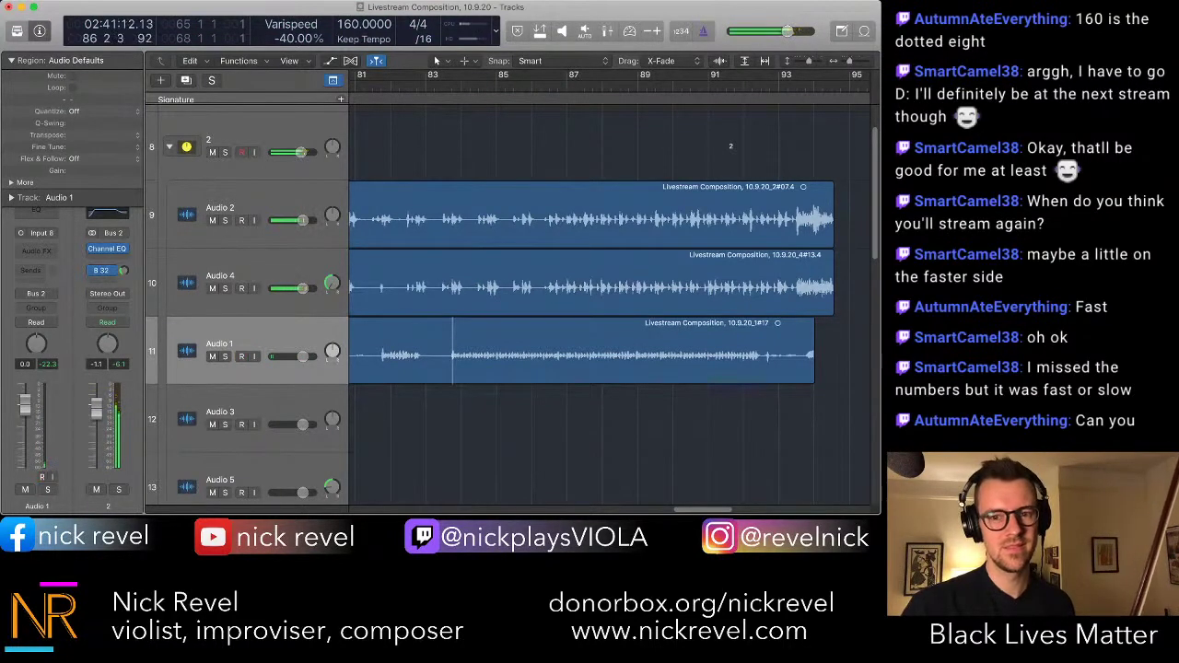
click(516, 339)
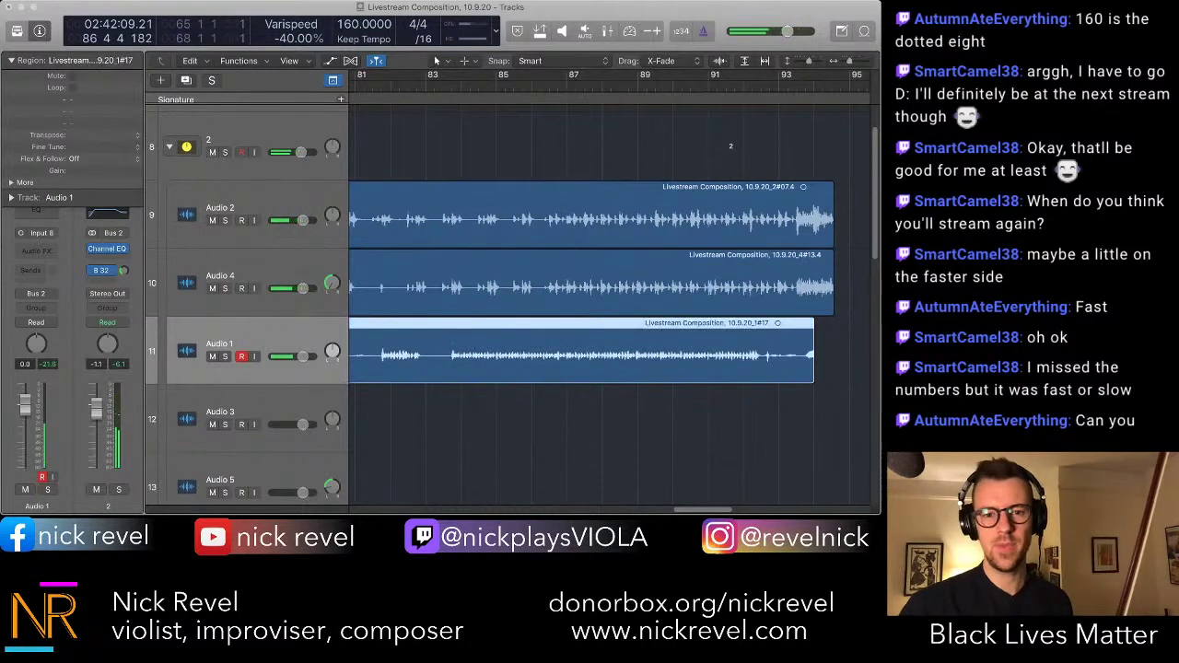
key(Delete)
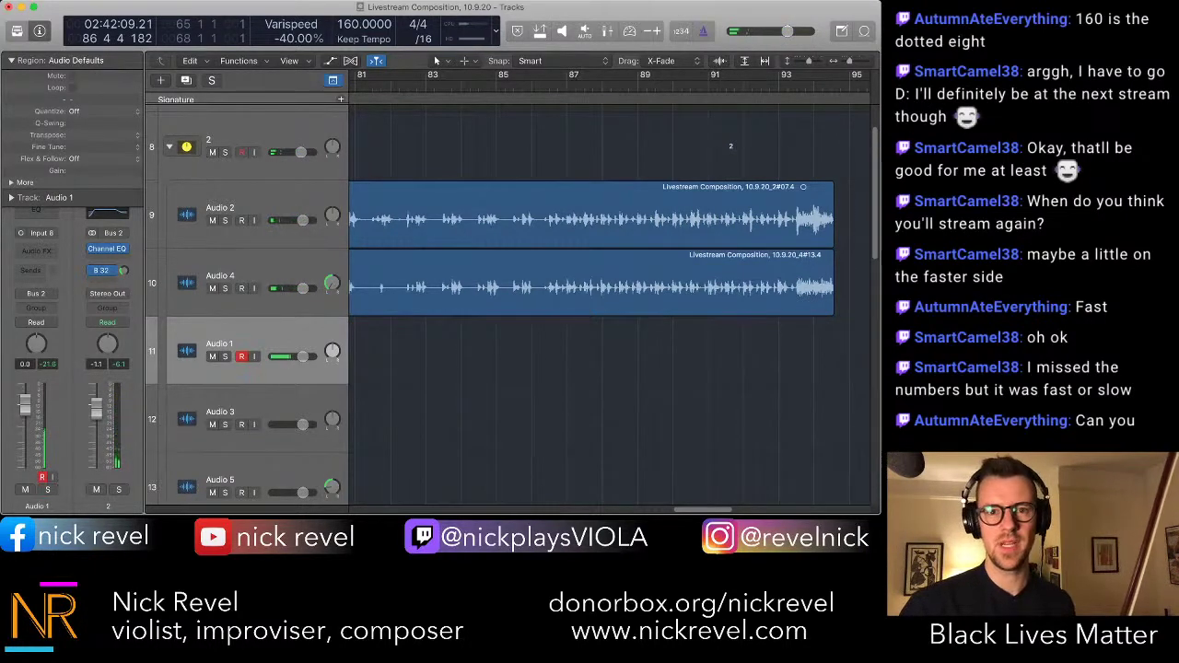
- Turn on Varispeed, set it to -20%, and place the playhead at bar 82
click(652, 31)
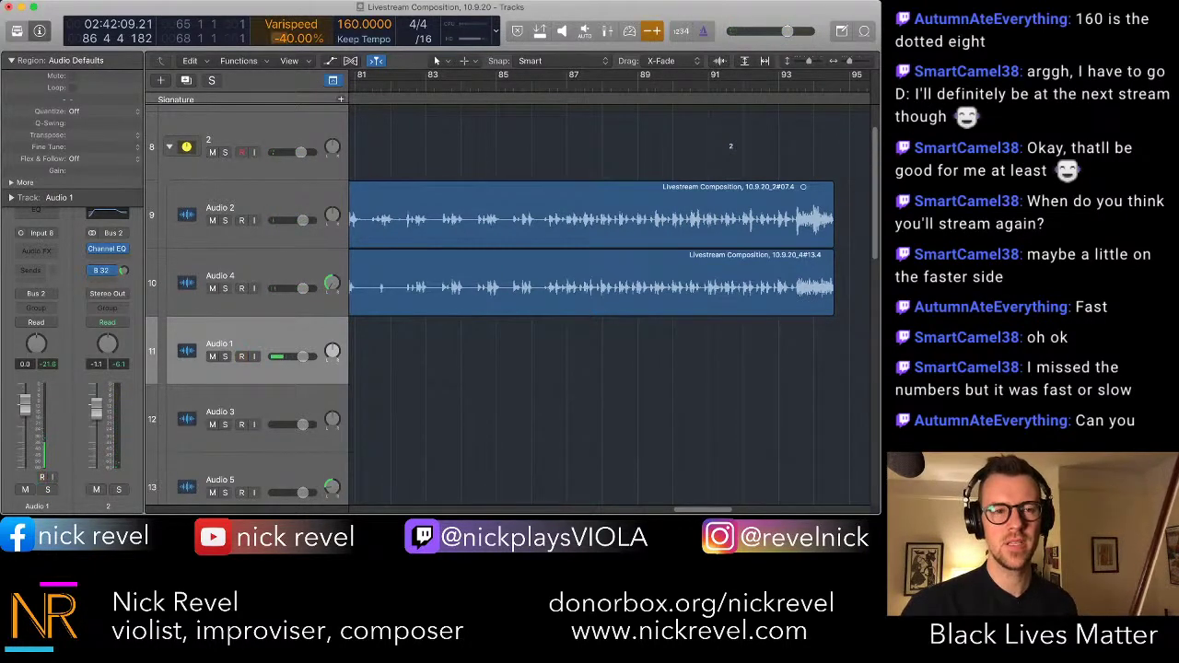
key(alt+r)
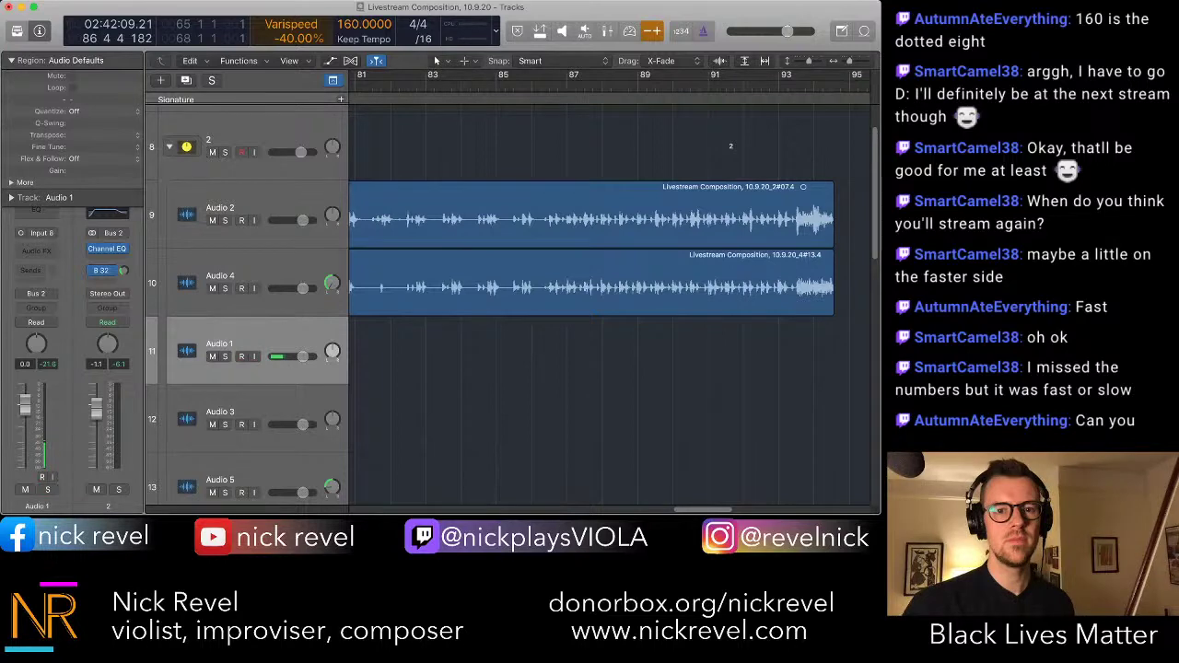
click(411, 88)
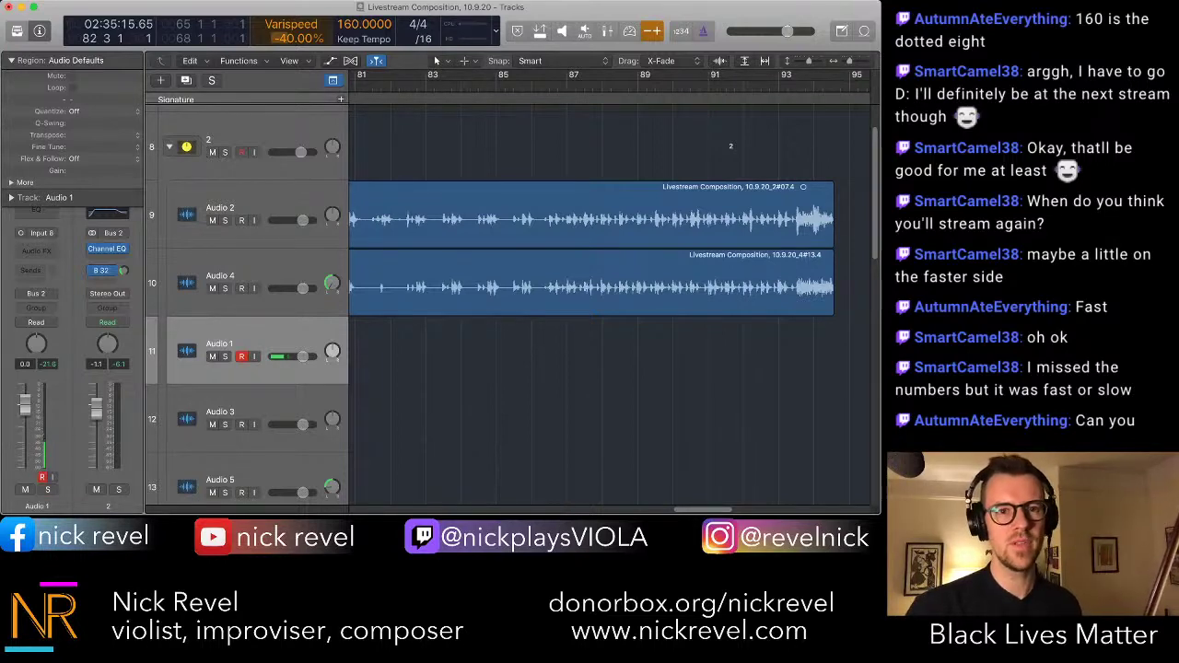
text(-20)
key(Return)
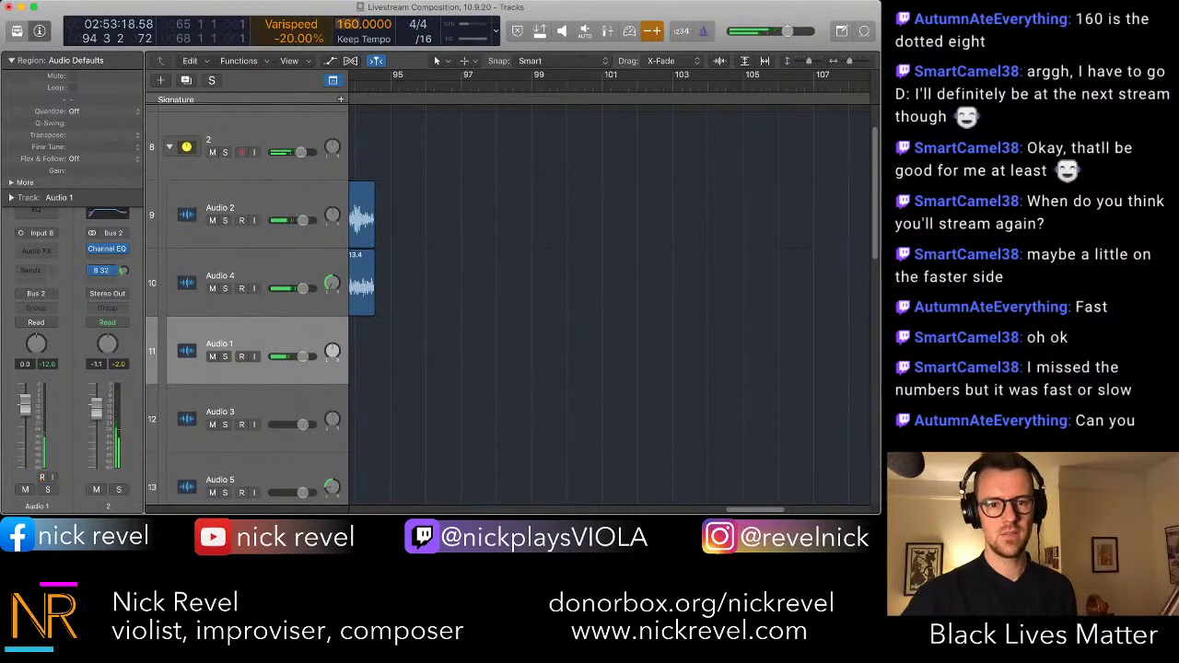
- Record a take on stack 2's Audio 1 track at the slower Varispeed setting, from bar 71 to about bar 95
scroll(607, 304, left, 15)
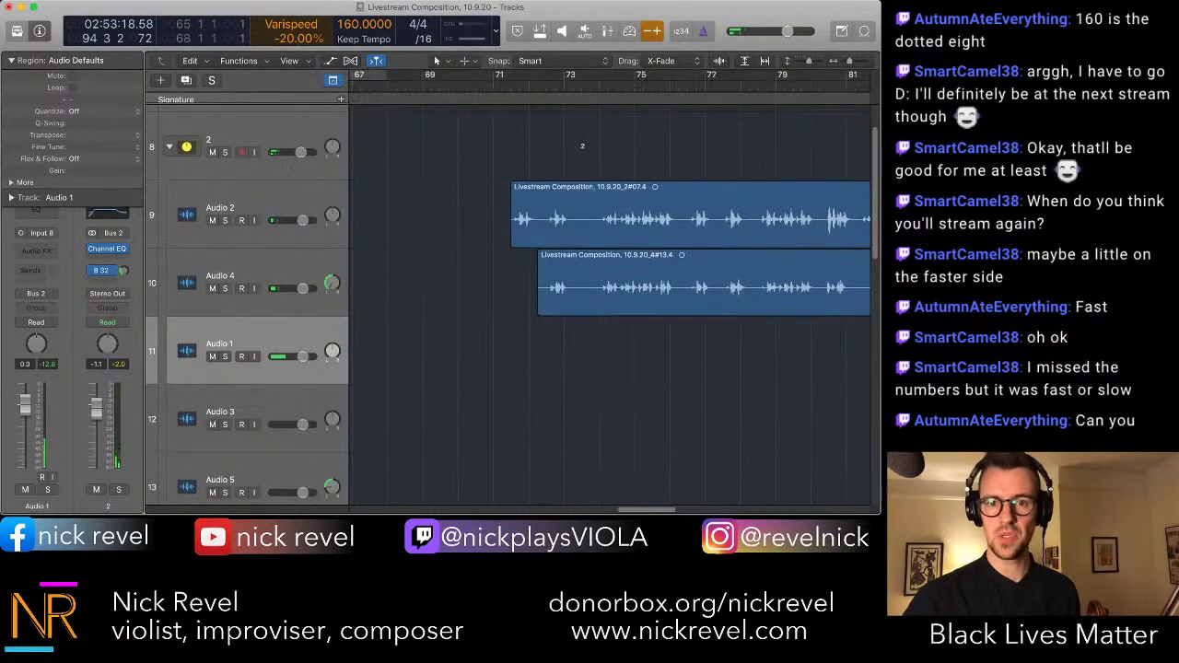
key(r)
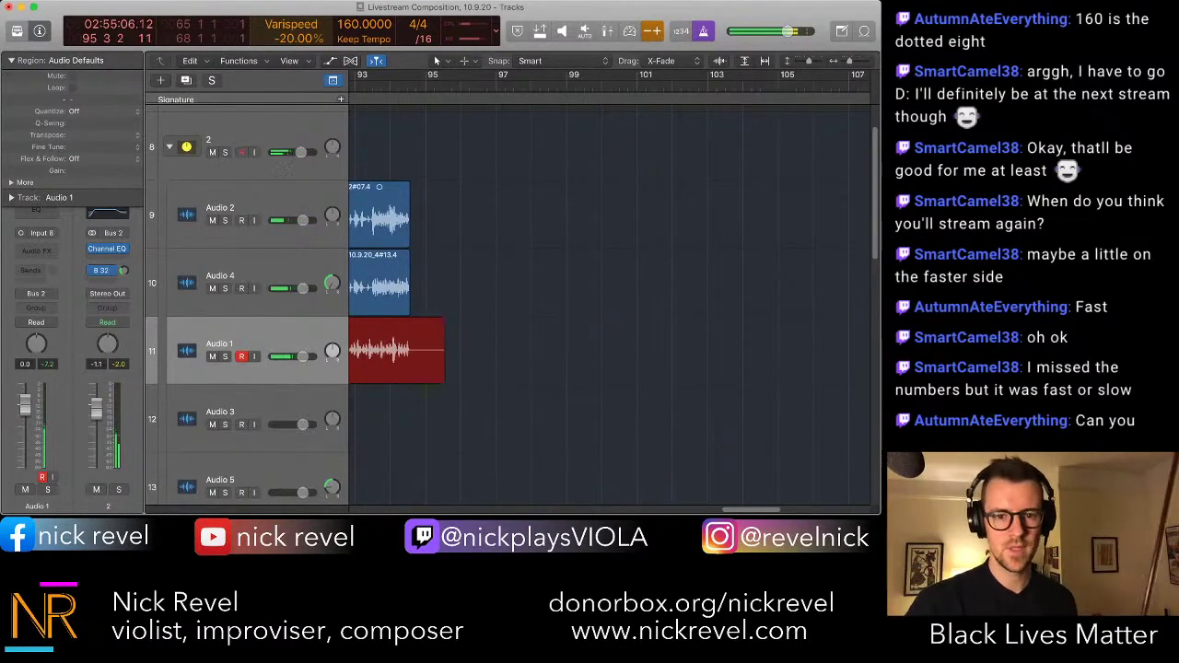
key(space)
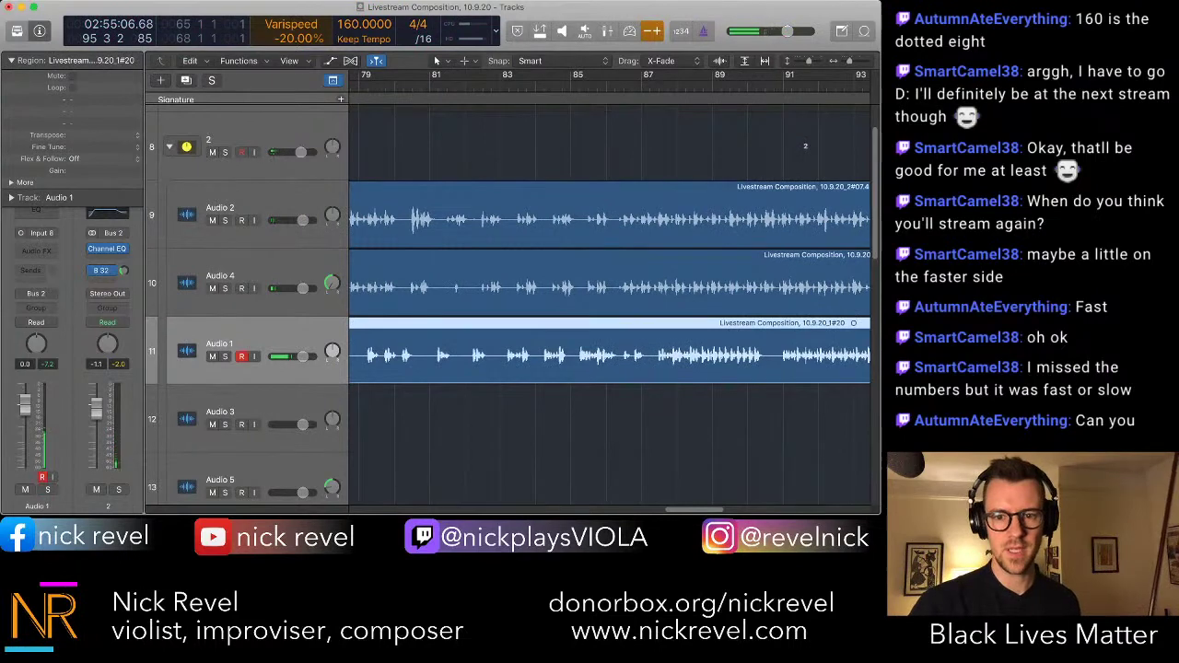
- Turn off Varispeed and play back the new Audio 1 take with the other layers from about bar 71
click(652, 32)
scroll(608, 285, left, 5)
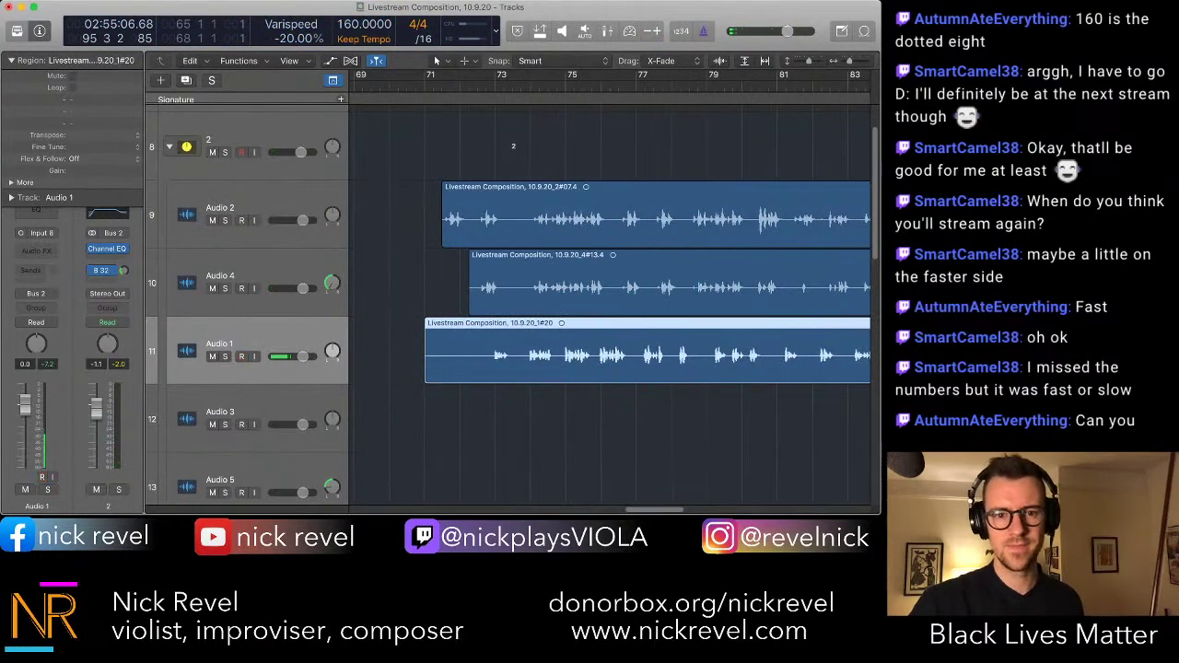
super+click(441, 353)
key(space)
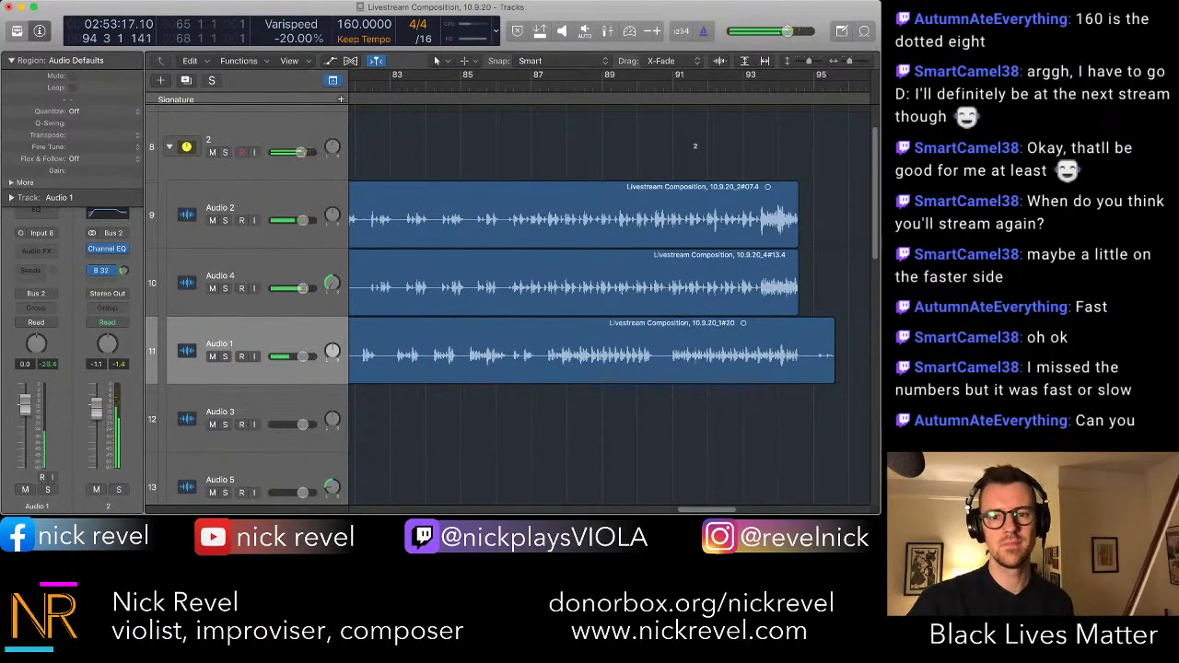
- Collapse stack 2 and the stack at track 23 for an overview of the whole arrangement
scroll(608, 295, left, 5)
key(super+Left)
scroll(607, 294, left, 5)
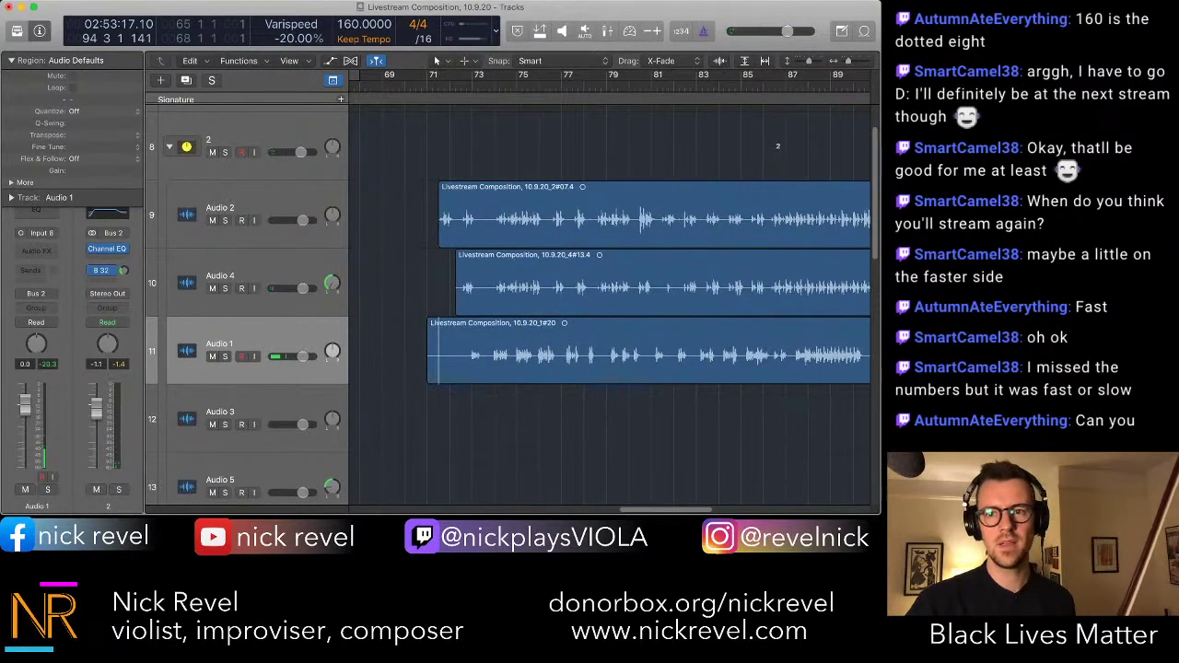
scroll(608, 295, left, 8)
key(super+Left)
scroll(608, 295, left, 6)
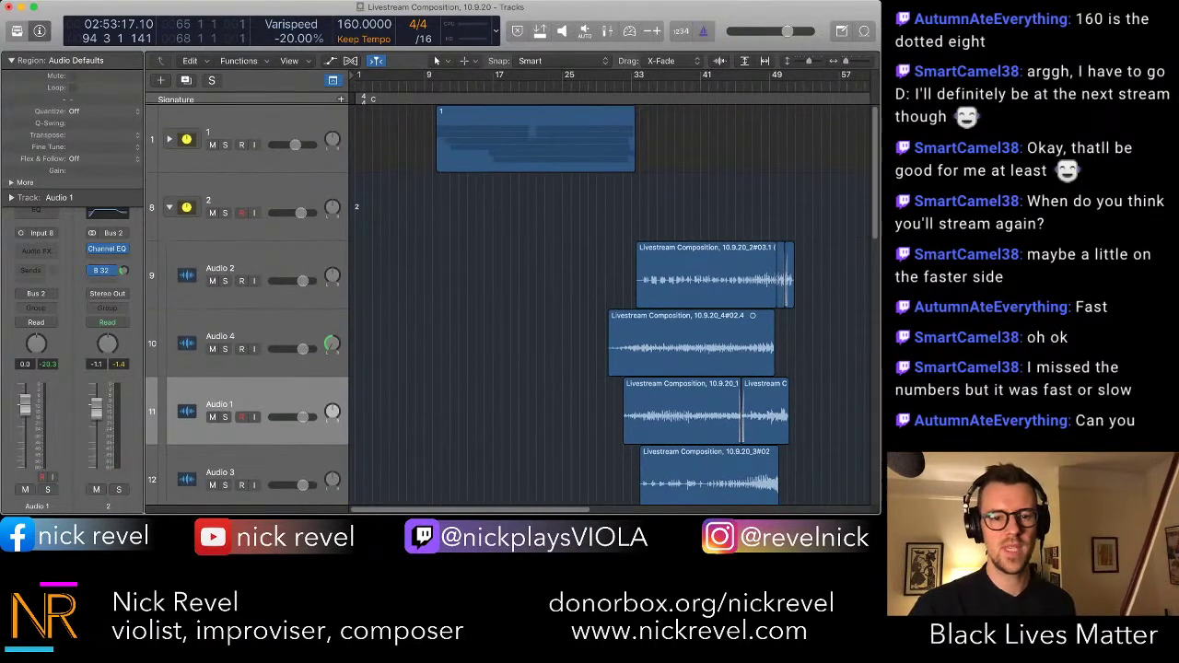
click(169, 207)
click(170, 344)
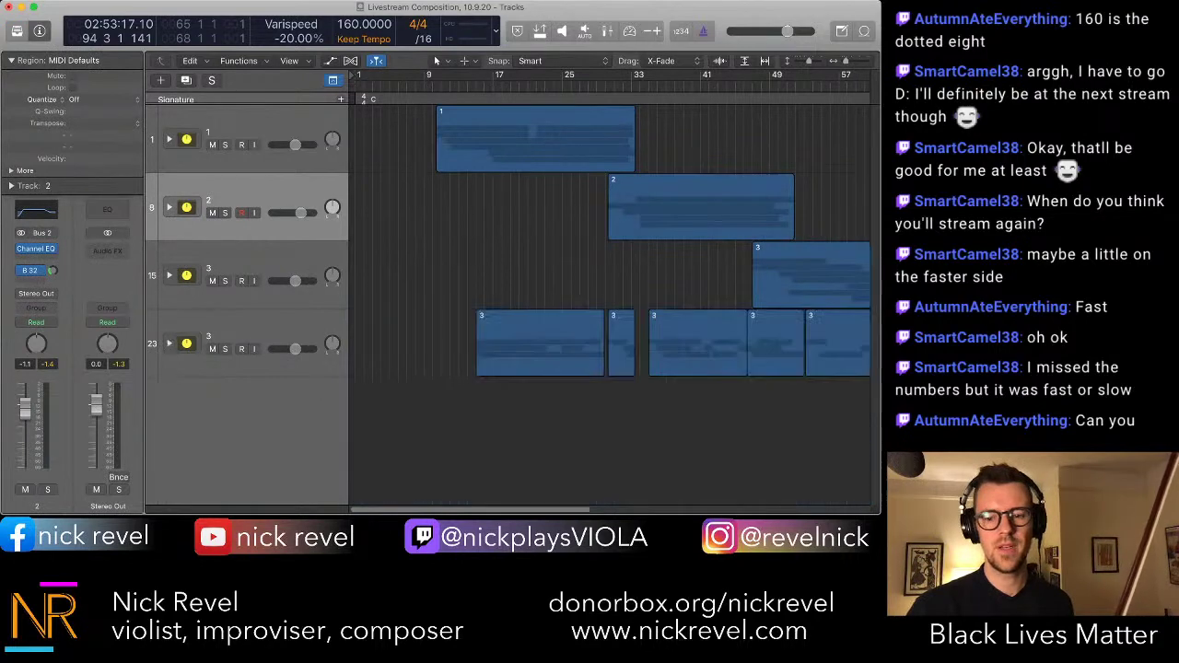
- Play the composition from bar 10 to about bar 89, lowering stack 2's volume to -3.0 dB
key(Return)
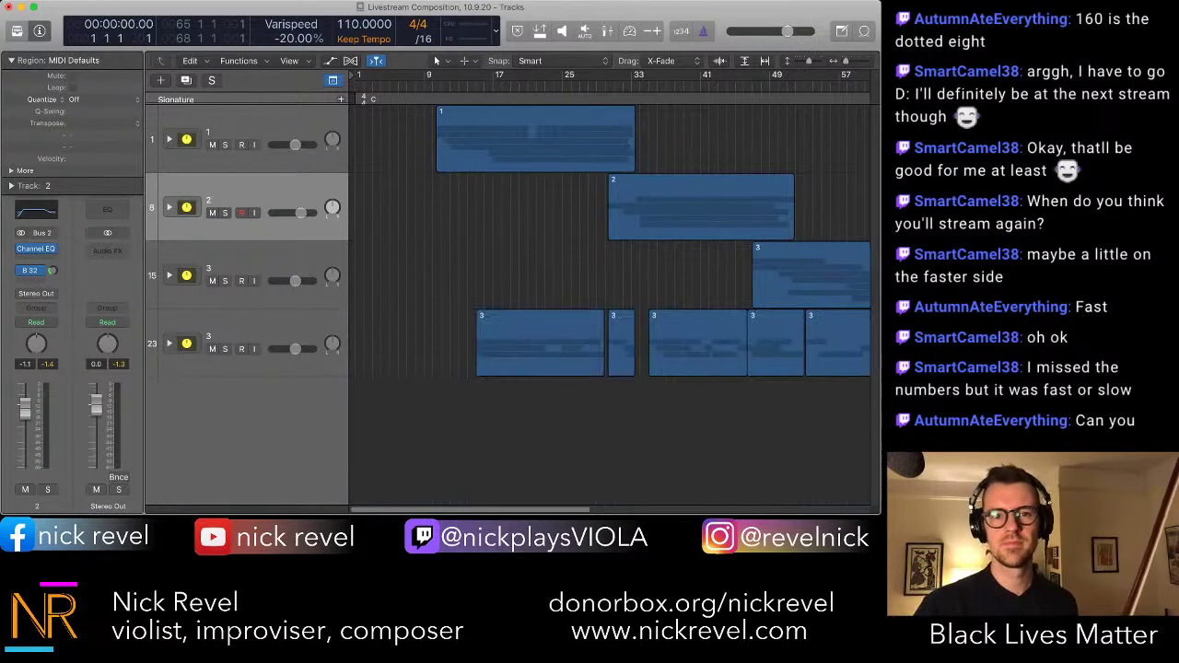
click(436, 86)
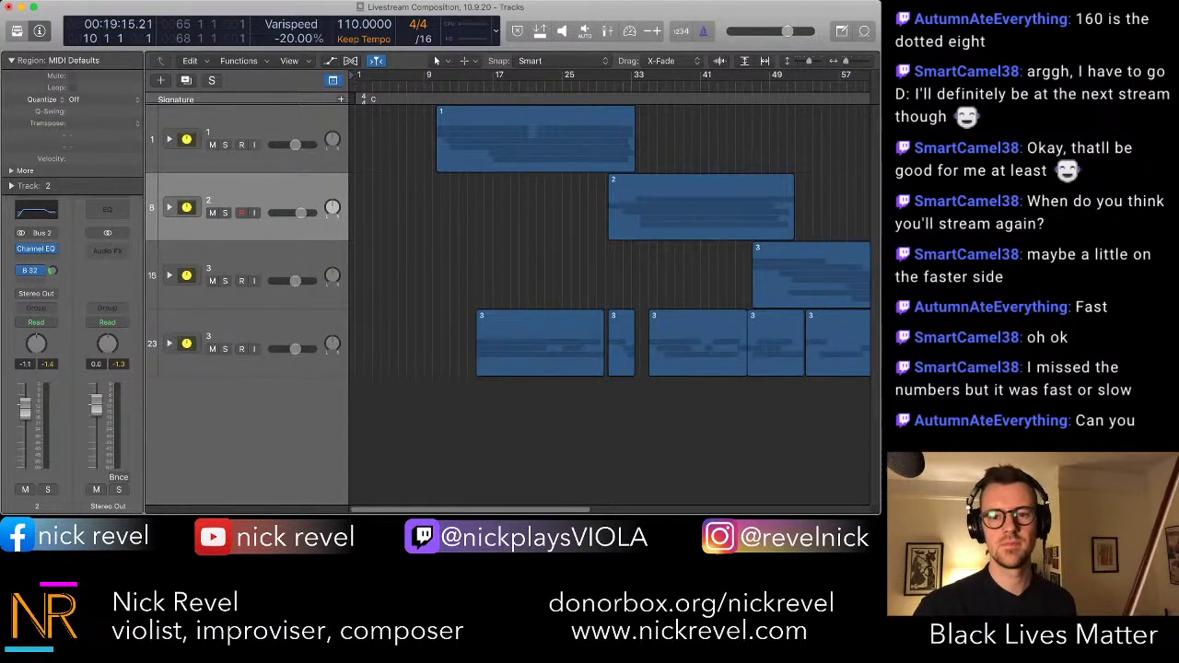
key(space)
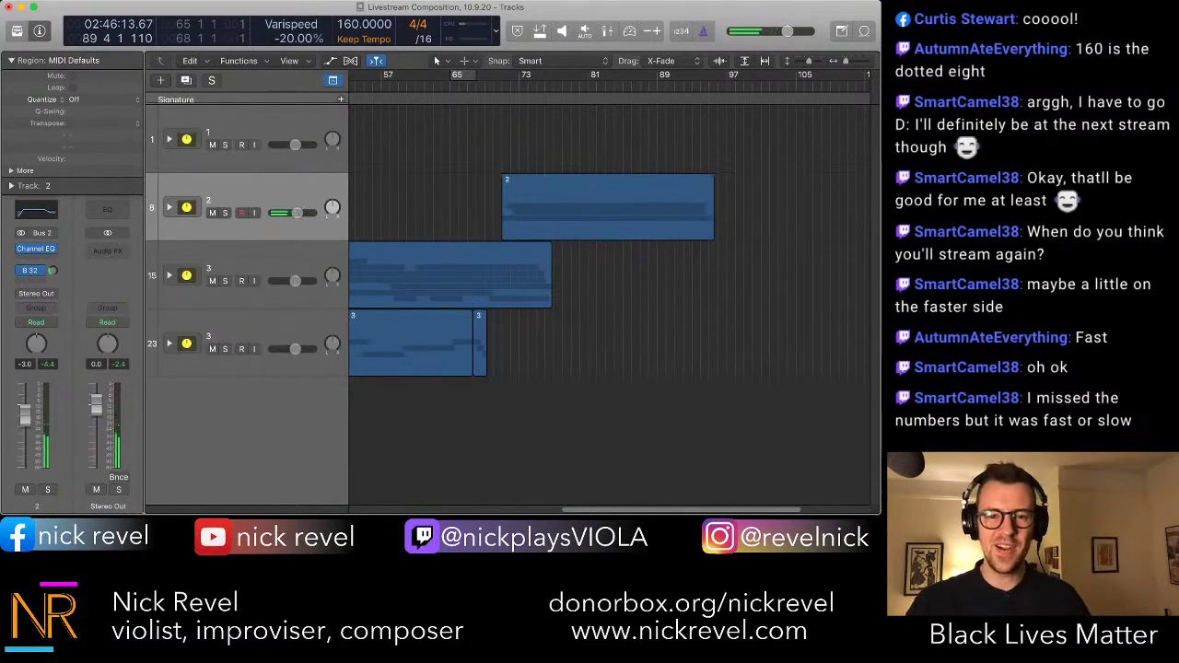
- Move the playhead back to bar 13, forward to bar 30, and advance it bar by bar to bar 41
scroll(609, 277, left, 6)
scroll(608, 276, left, 1)
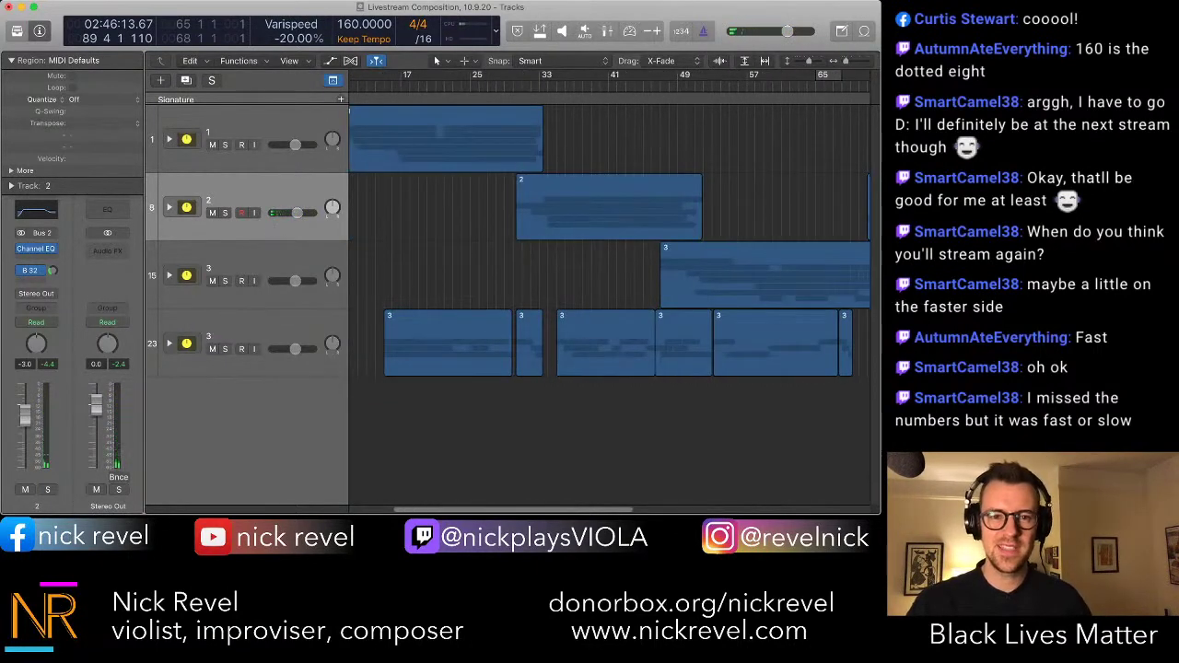
click(369, 85)
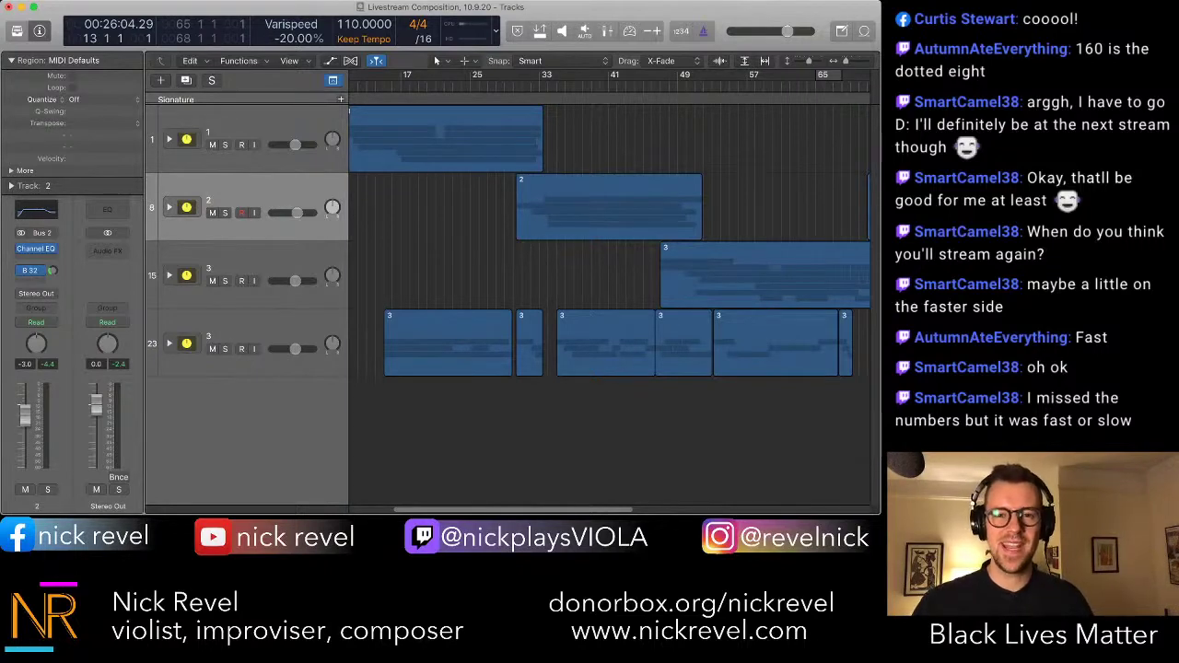
click(515, 86)
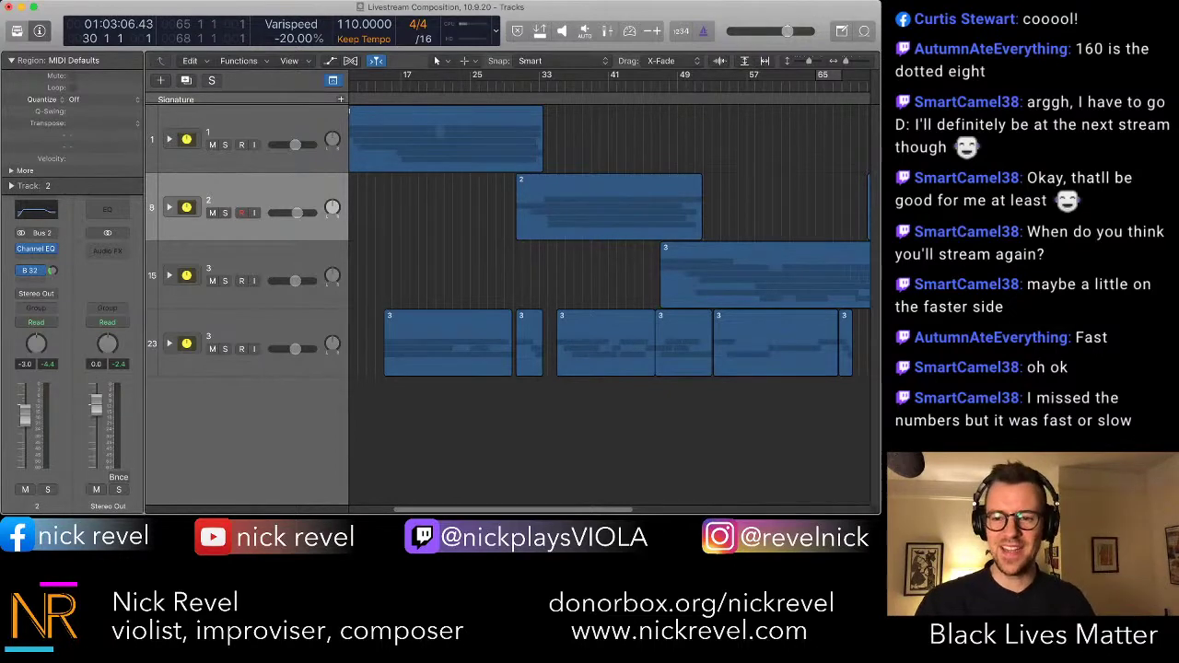
key(period)
key(period)
key(period)
key(period)
key(period)
key(period)
key(period)
key(period)
key(period)
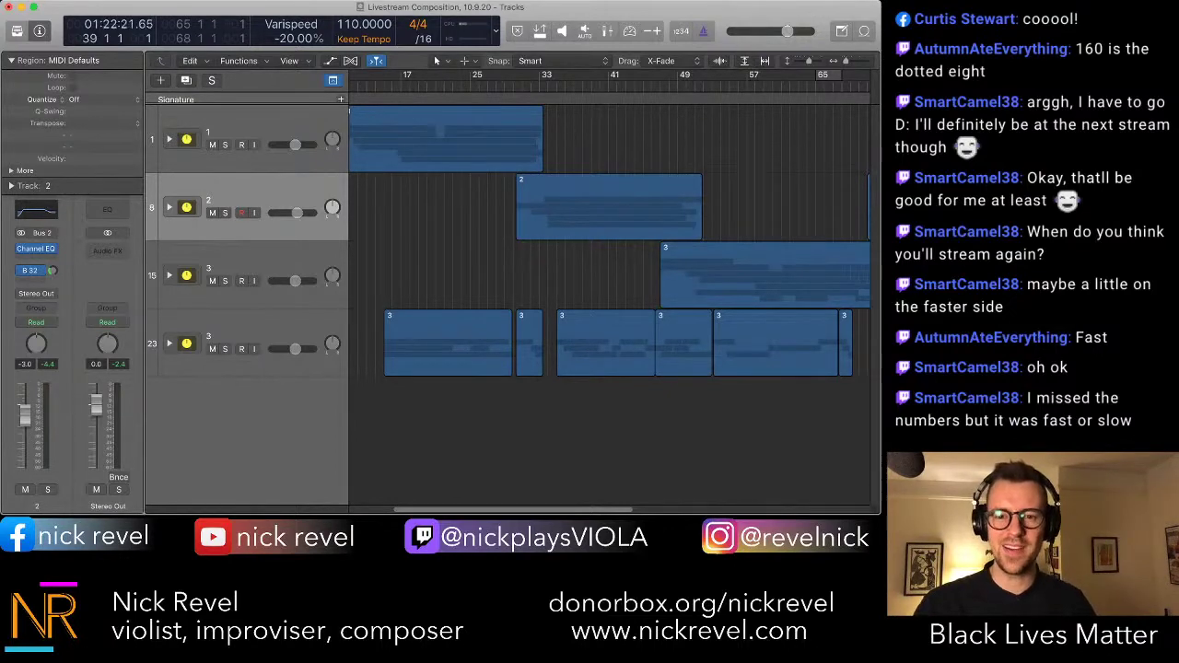
key(period)
key(period)
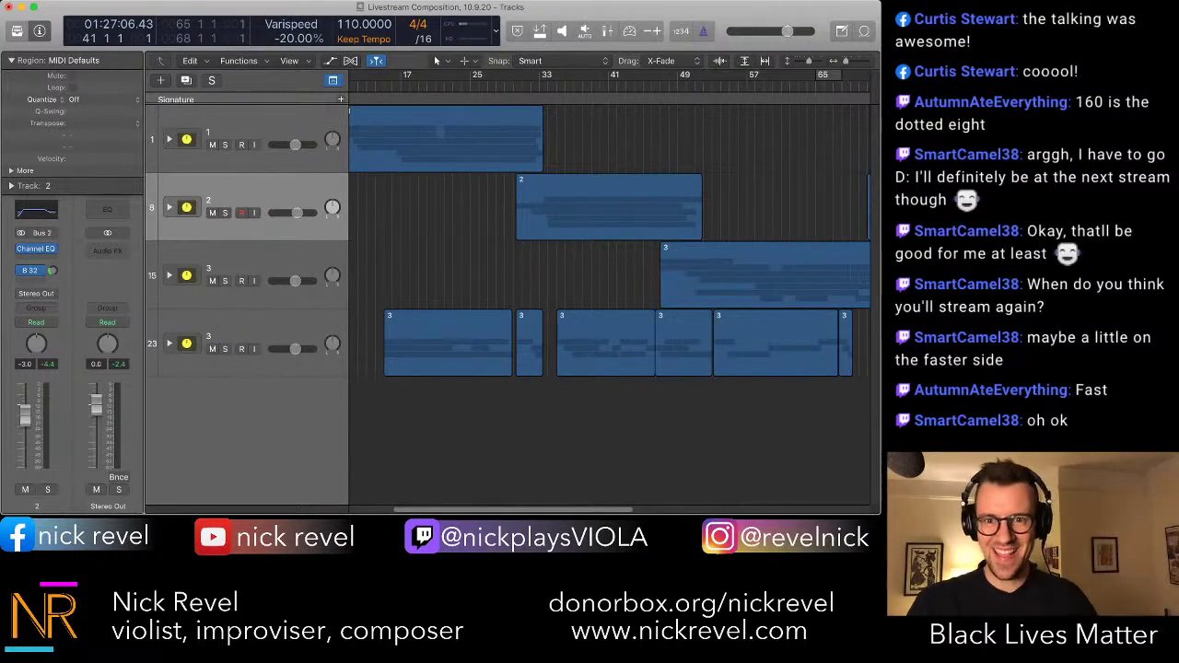
- Advance the playhead bar by bar from bar 41 to bar 48
key(period)
key(period)
key(period)
key(period)
key(period)
key(period)
key(period)
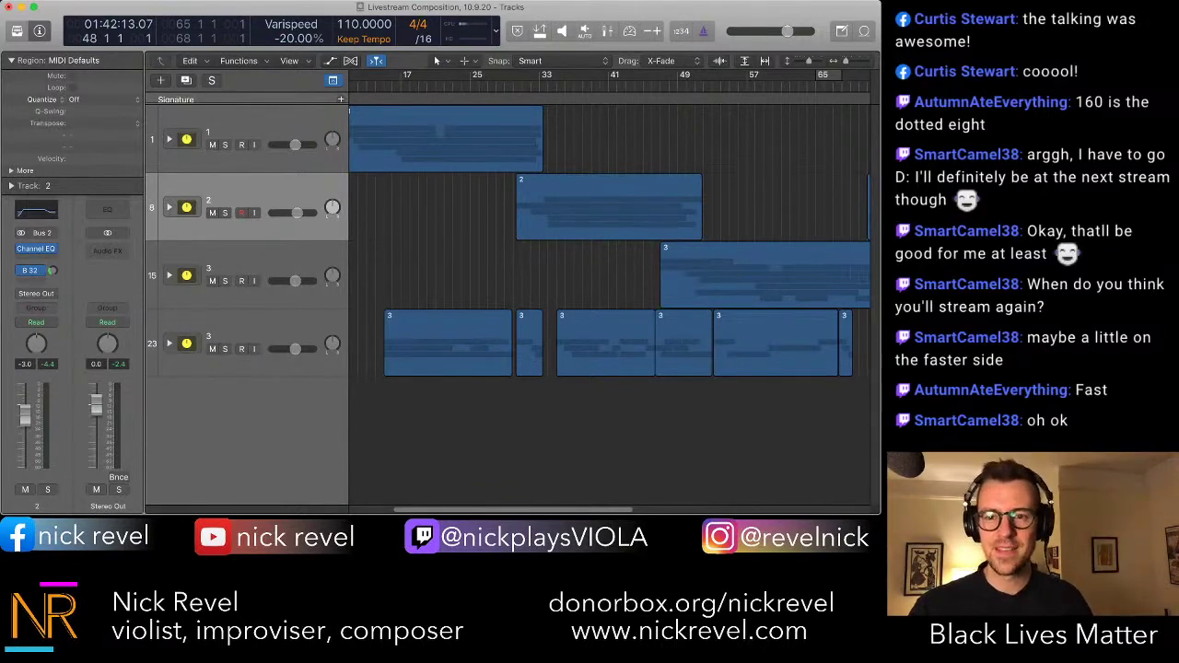
- Play a short passage of the ending from bar 77
scroll(609, 241, right, 5)
click(695, 85)
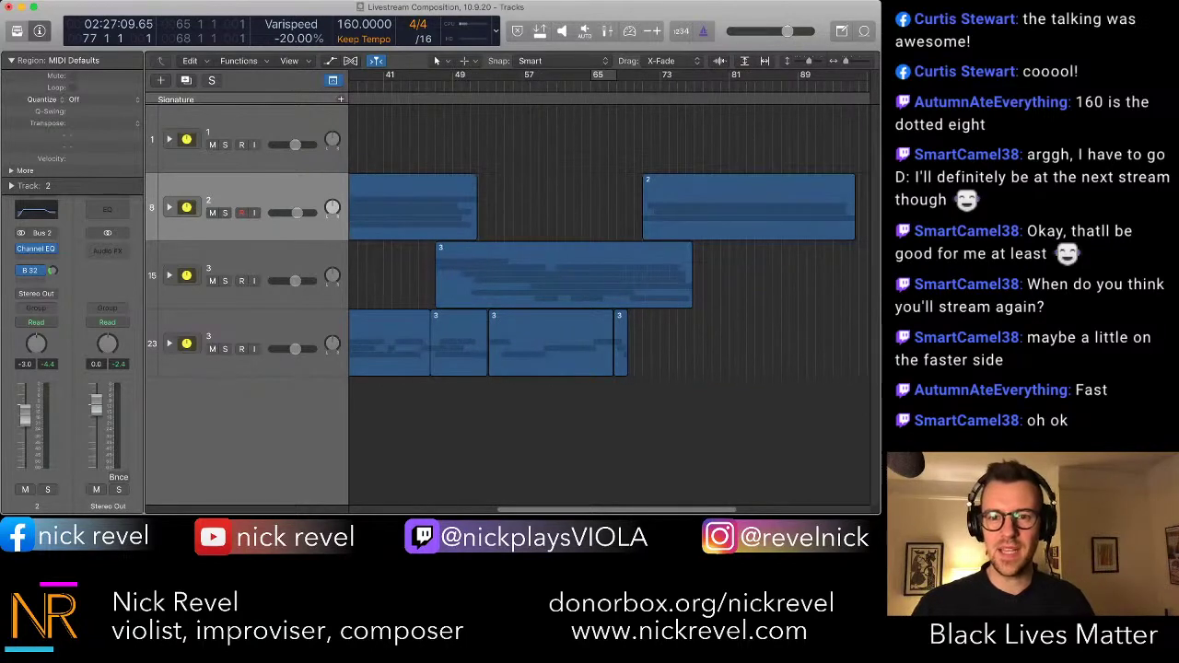
key(space)
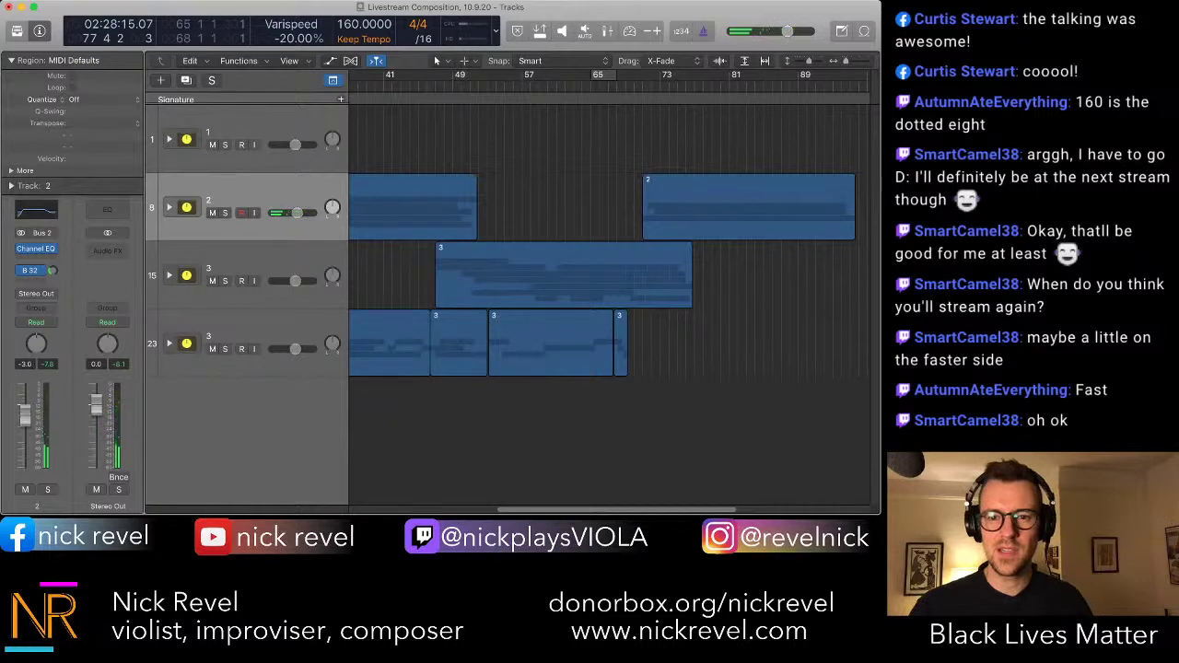
- Move the playhead to bar 70, advance it to bar 82, and listen to the closing bars from there
click(635, 84)
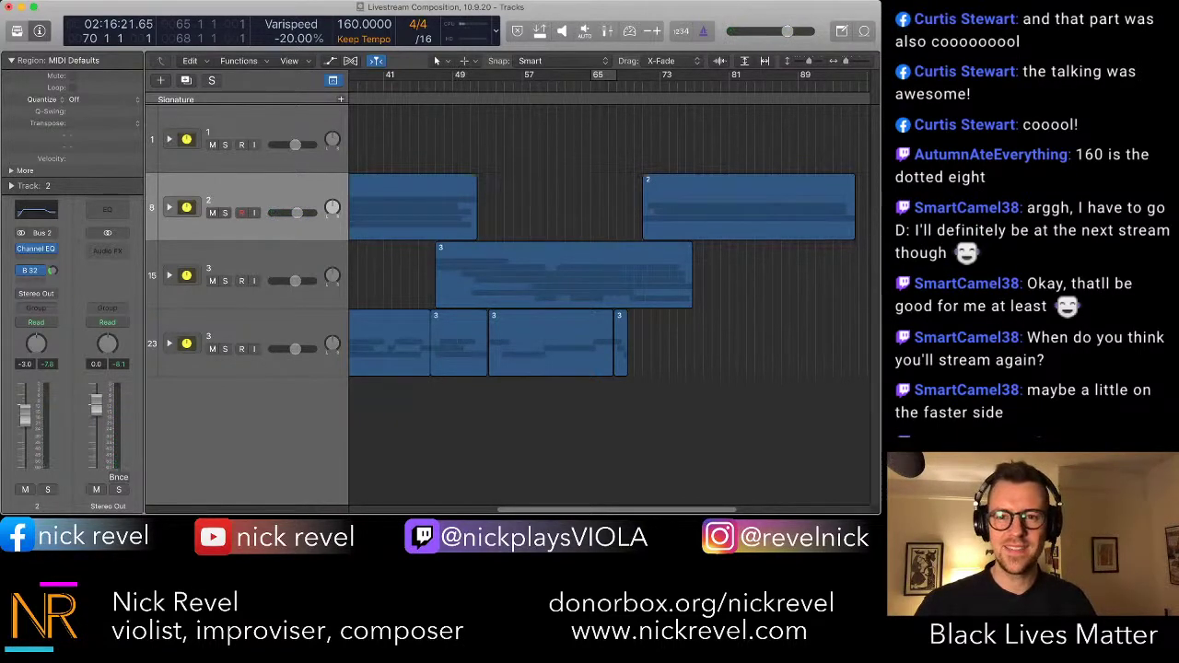
key(period)
key(period)
key(period)
key(period)
key(period)
key(period)
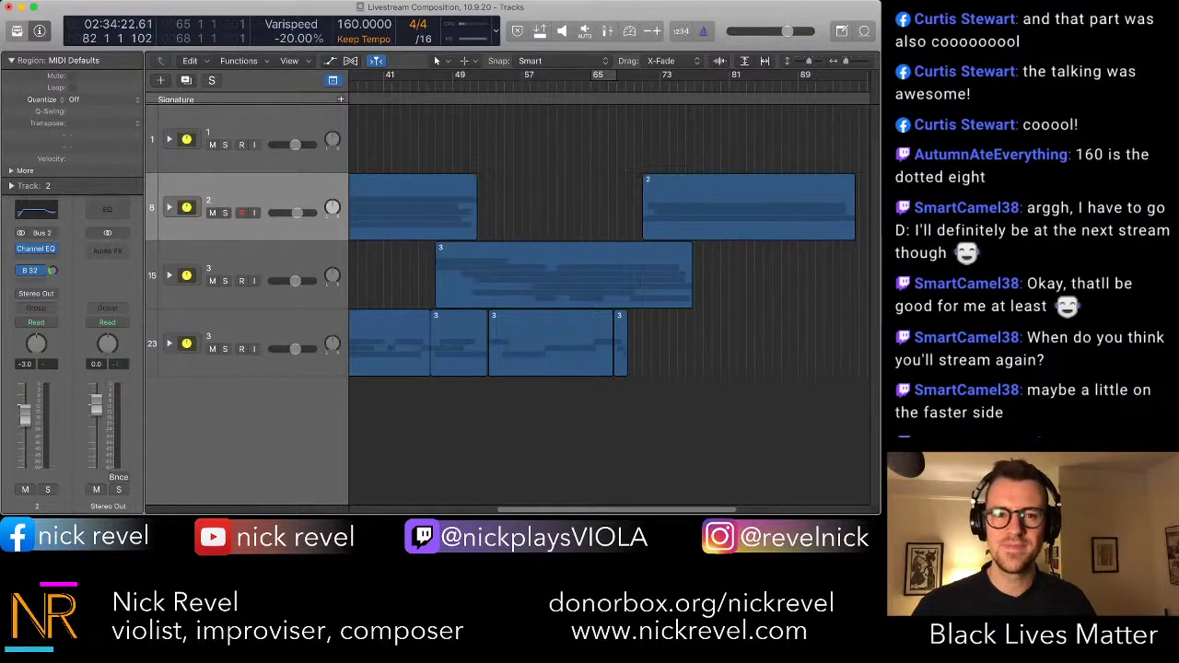
key(space)
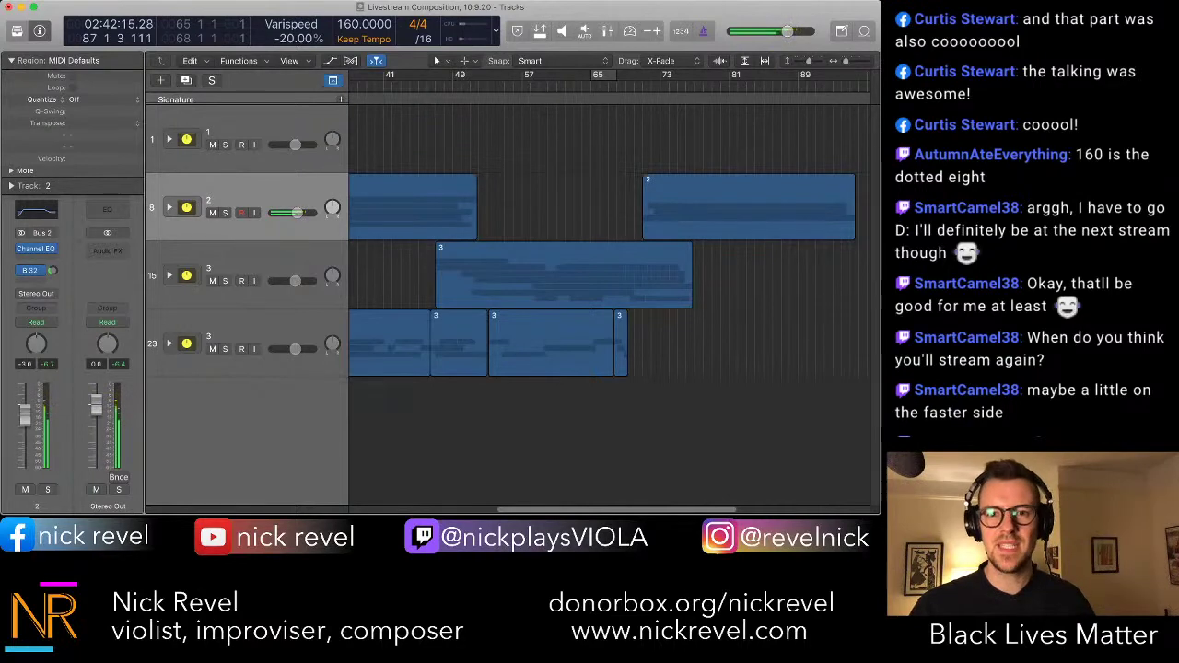
key(space)
key(space)
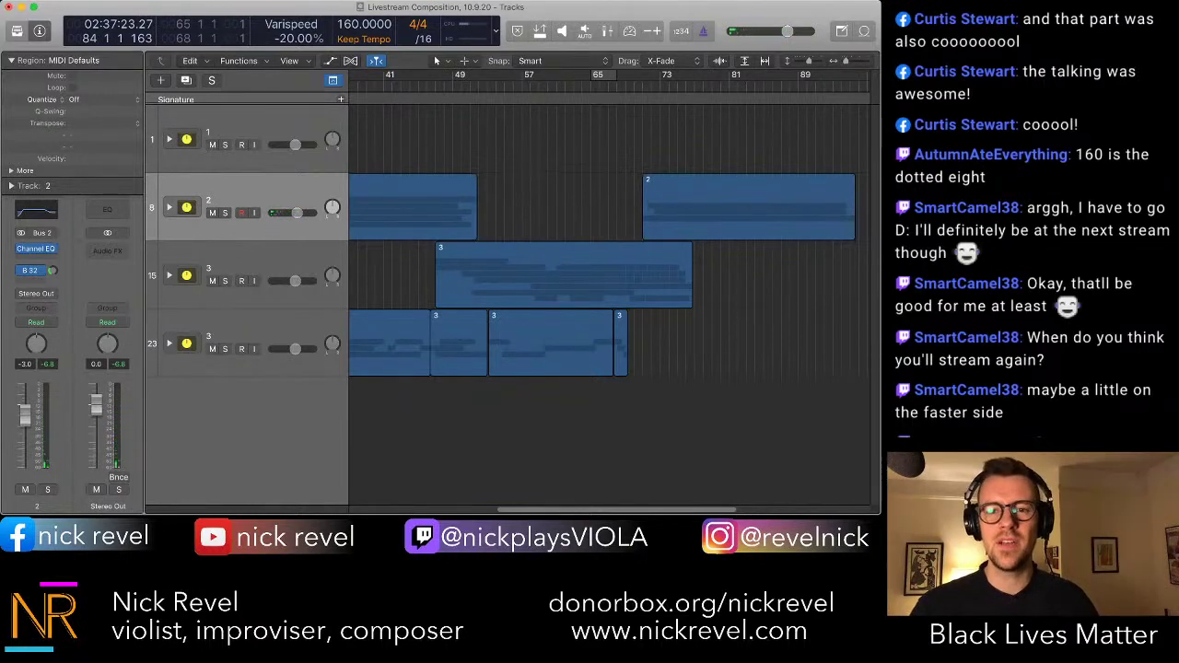
- Expand stack 2 and show its Audio 2, Audio 4 and Audio 1 ending regions in full
key(super+Right)
key(super+Right)
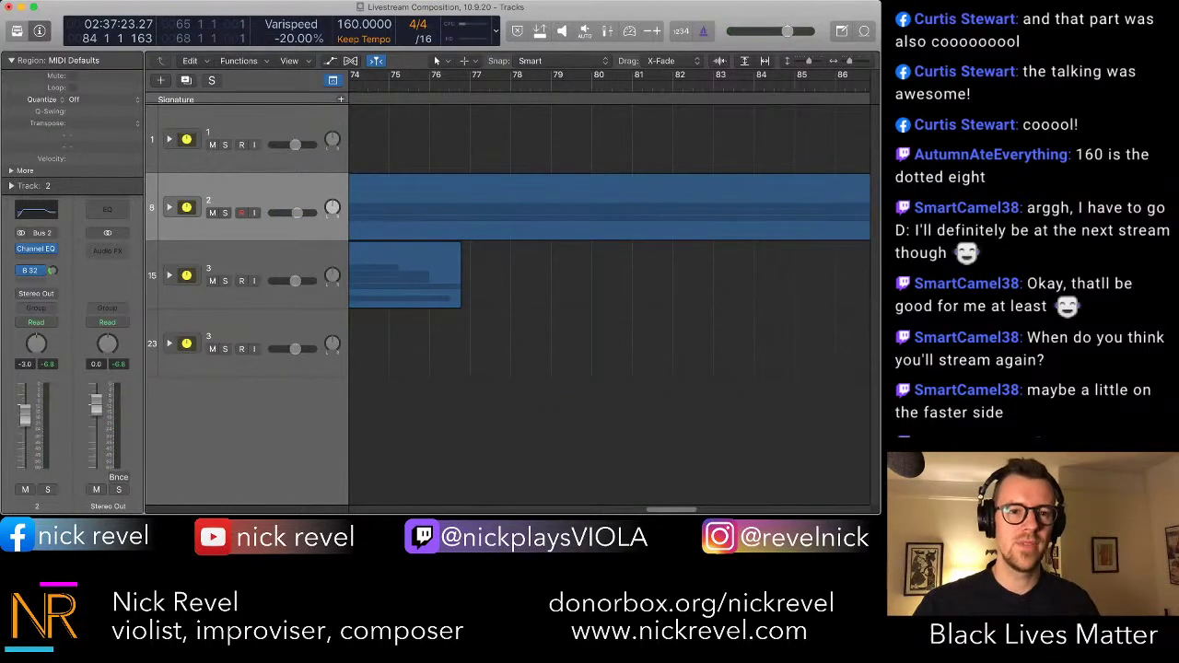
double_click(584, 209)
key(super+Left)
key(super+Left)
key(super+Left)
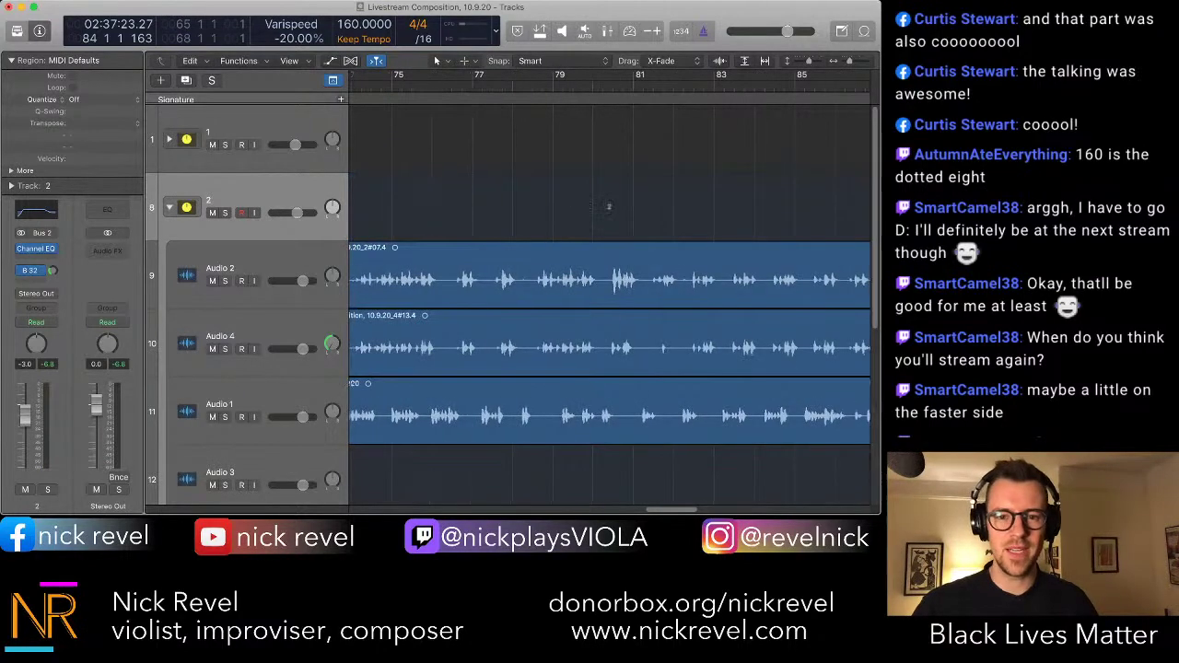
scroll(607, 205, right, 1)
scroll(607, 341, right, 3)
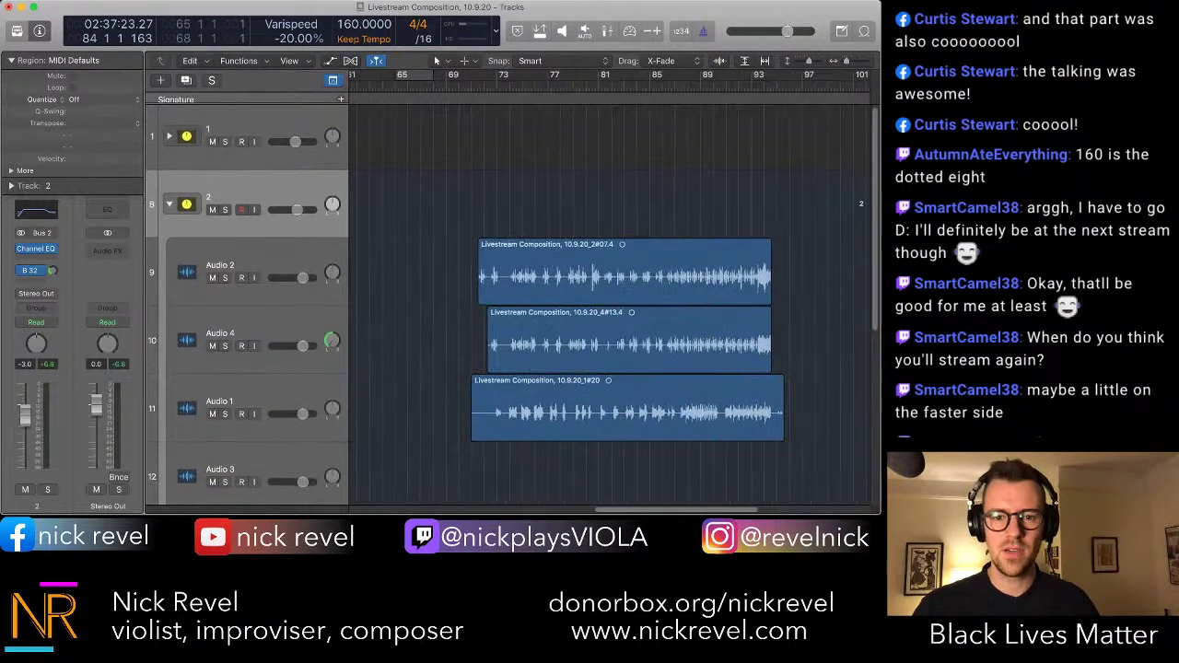
- Compare the ending regions of stack 2 with the ends of the stacks at tracks 15 and 23 while playing from about bar 68
scroll(608, 304, down, 5)
scroll(608, 303, left, 2)
scroll(608, 304, down, 2)
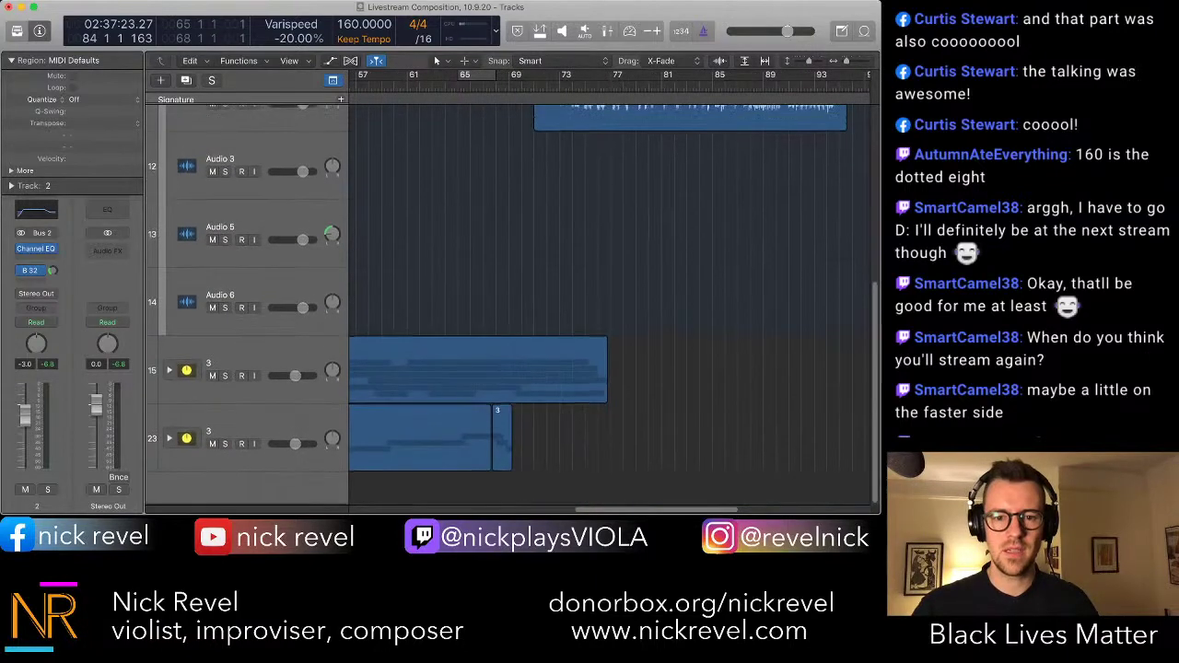
scroll(607, 304, up, 2)
key(space)
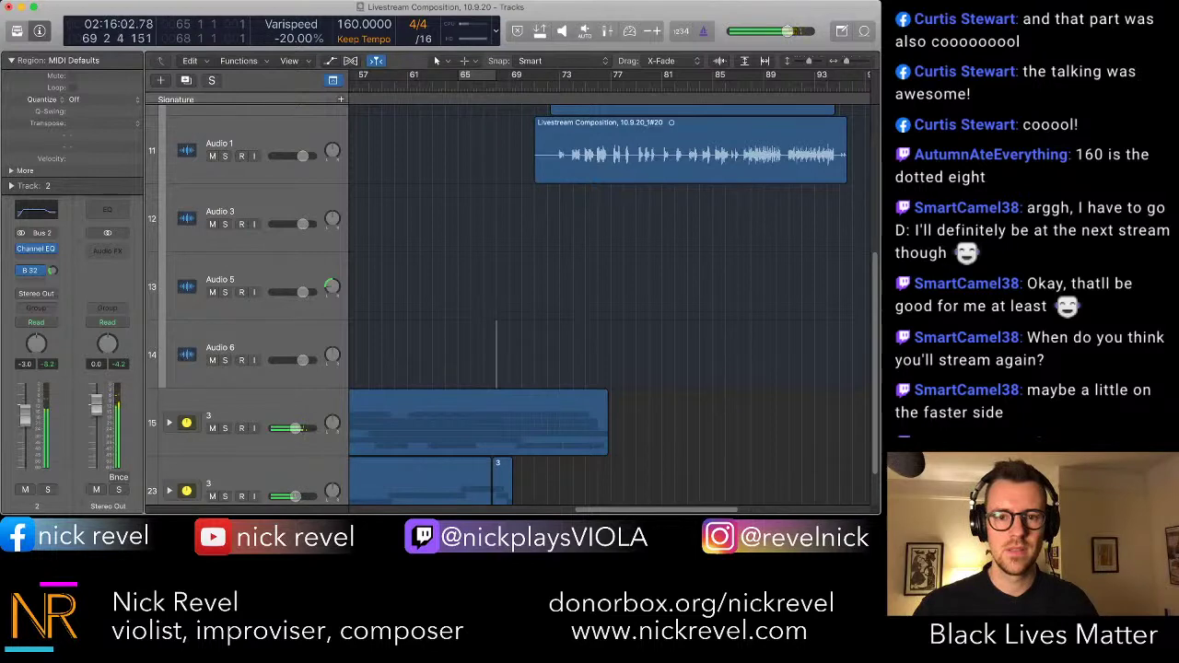
scroll(607, 304, up, 3)
scroll(608, 303, up, 1)
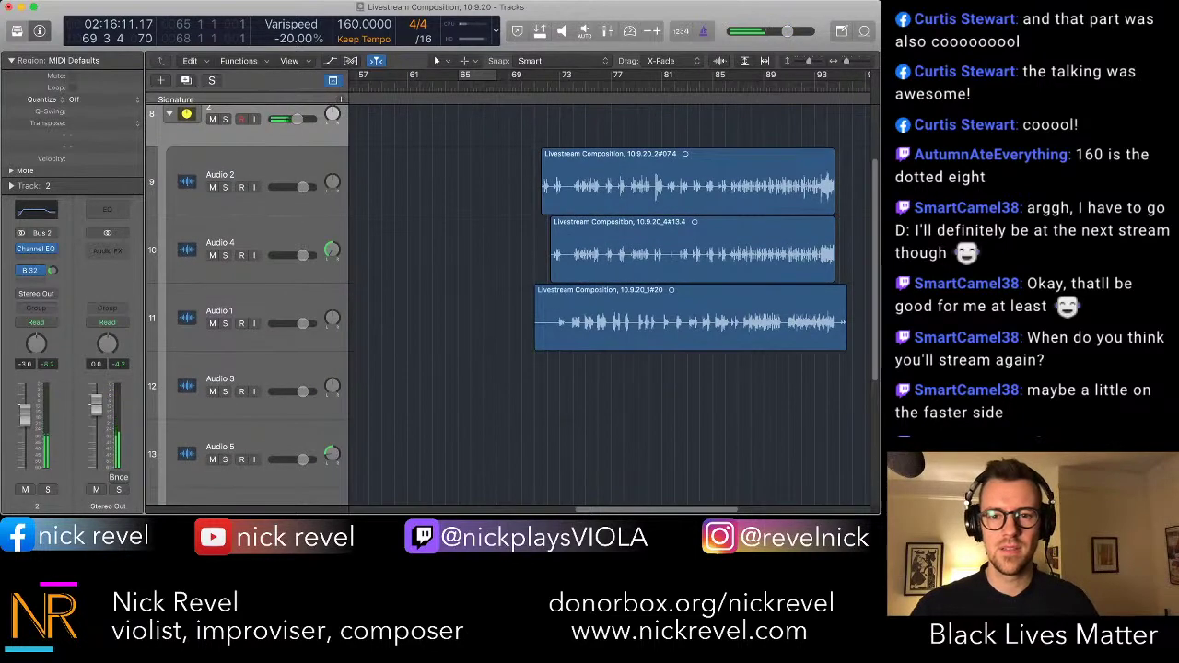
- Move the three stack 2 ending regions earlier together so that the Audio 1 region starts at bar 68
drag(728, 371, 669, 184)
key(super+Right)
key(super+Right)
key(super+Right)
key(super+Right)
key(super+Right)
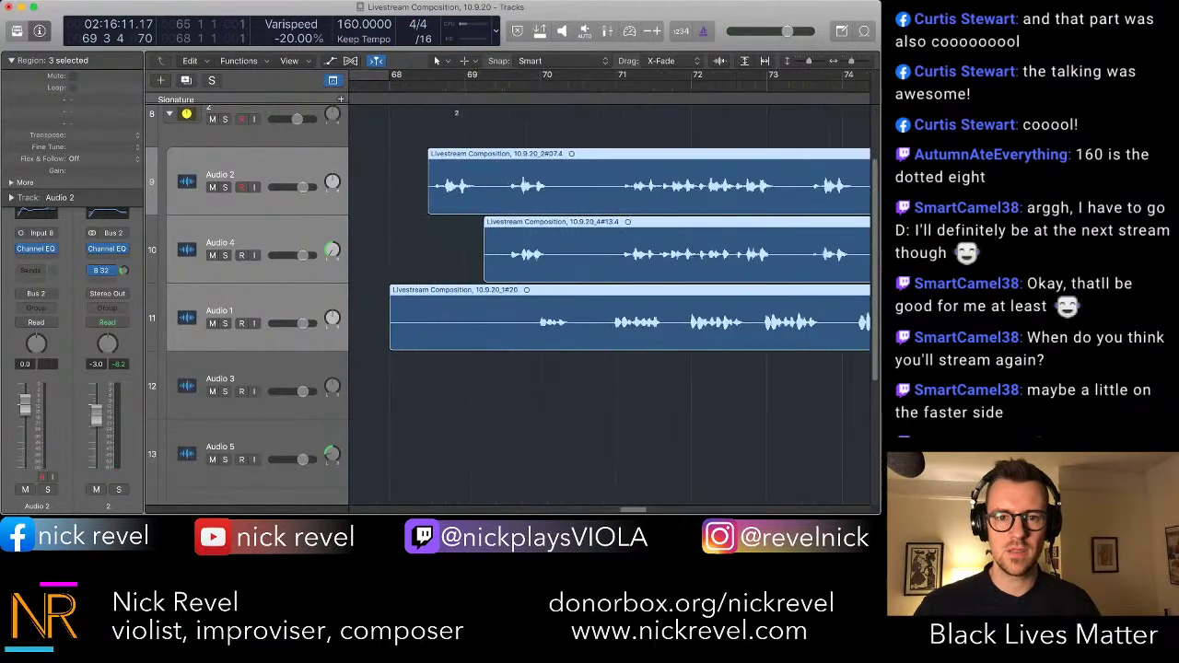
scroll(607, 304, left, 3)
mouse_move(515, 205)
mouse_down()
mouse_move(537, 205)
mouse_move(510, 206)
mouse_up()
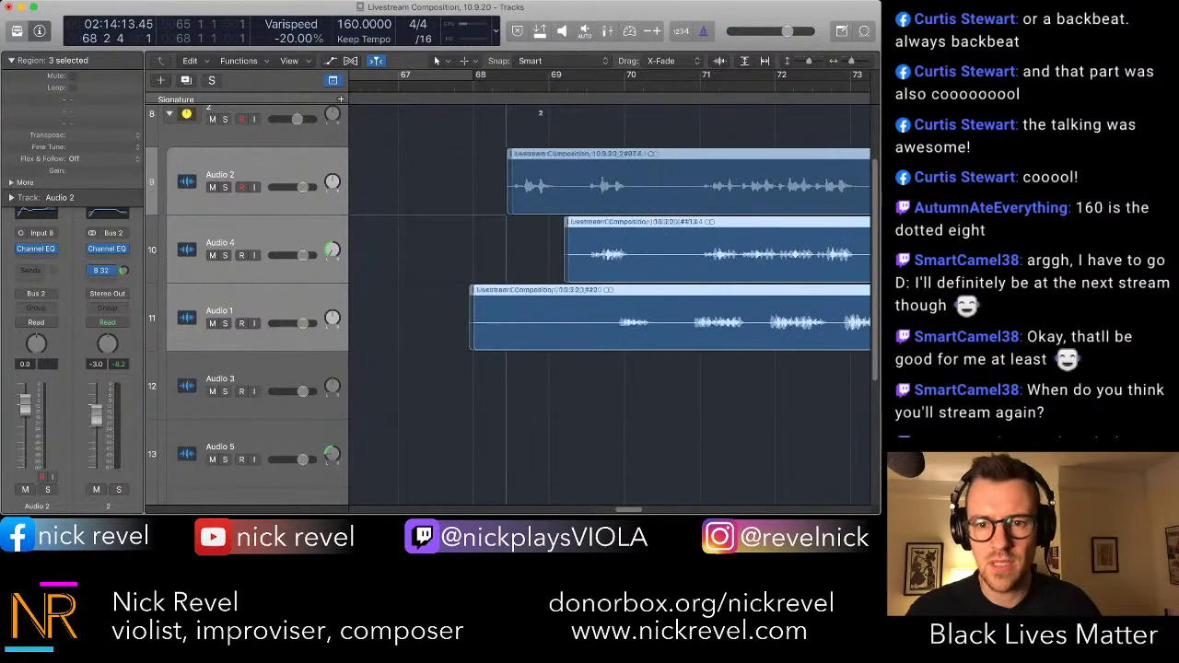
key(alt+Right)
click(553, 99)
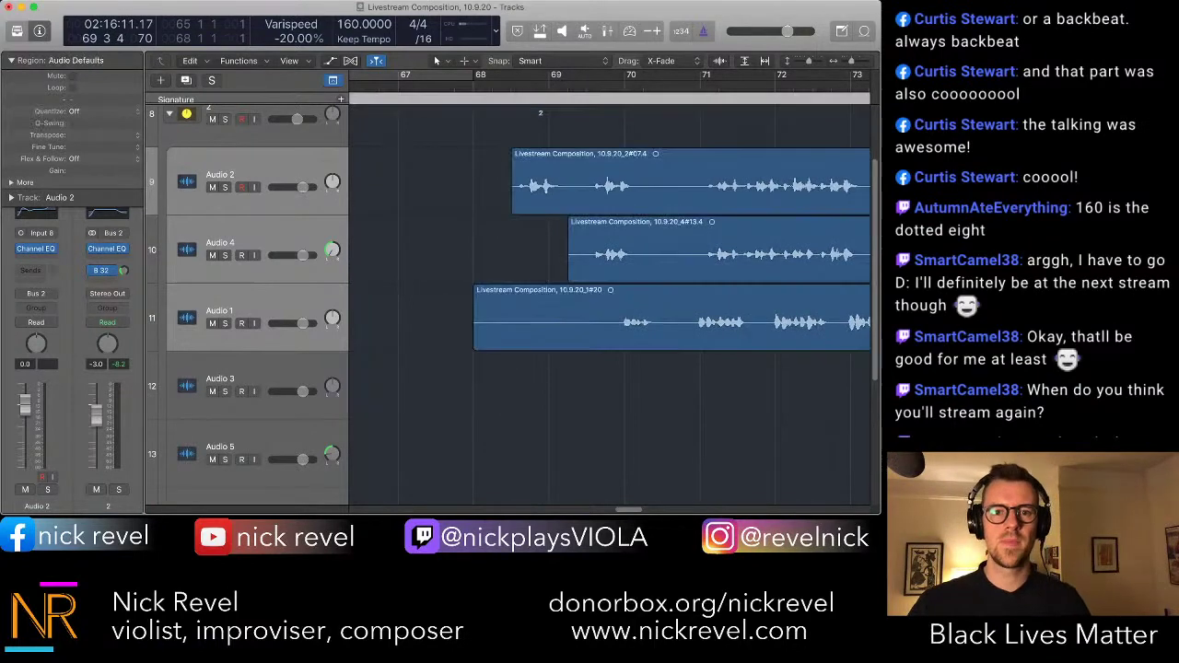
- Play the moved regions from bar 68 and compare their position with the stacks at tracks 15 and 23
key(space)
key(super+Left)
key(super+Left)
key(super+Left)
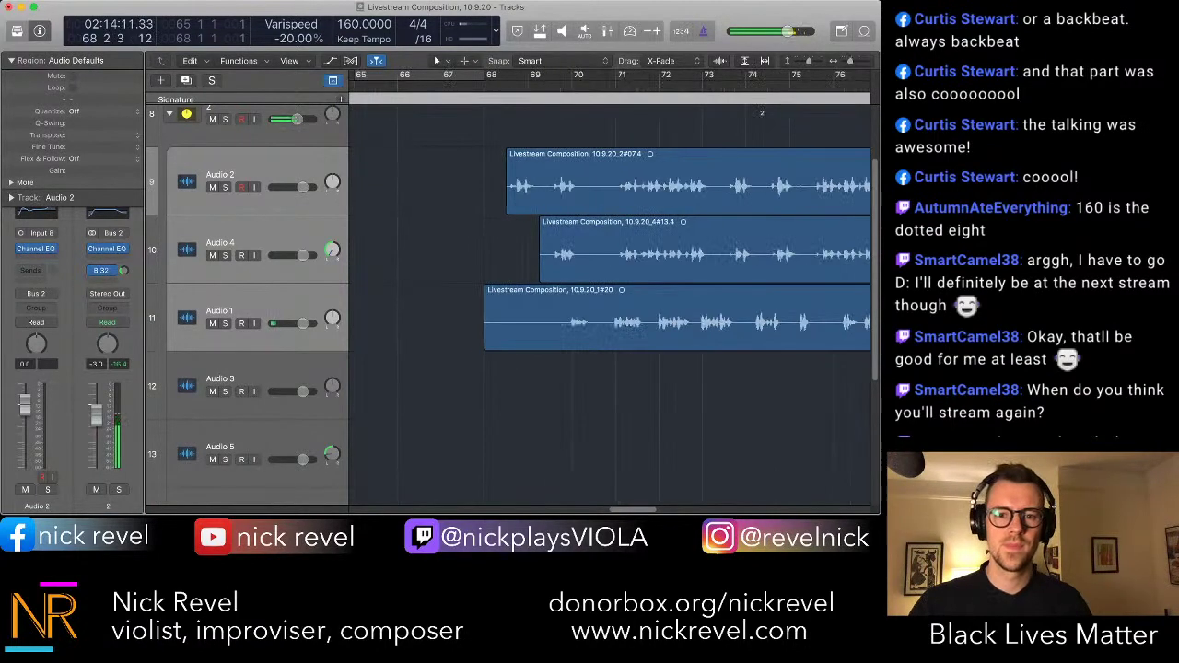
scroll(608, 304, down, 2)
scroll(608, 304, down, 5)
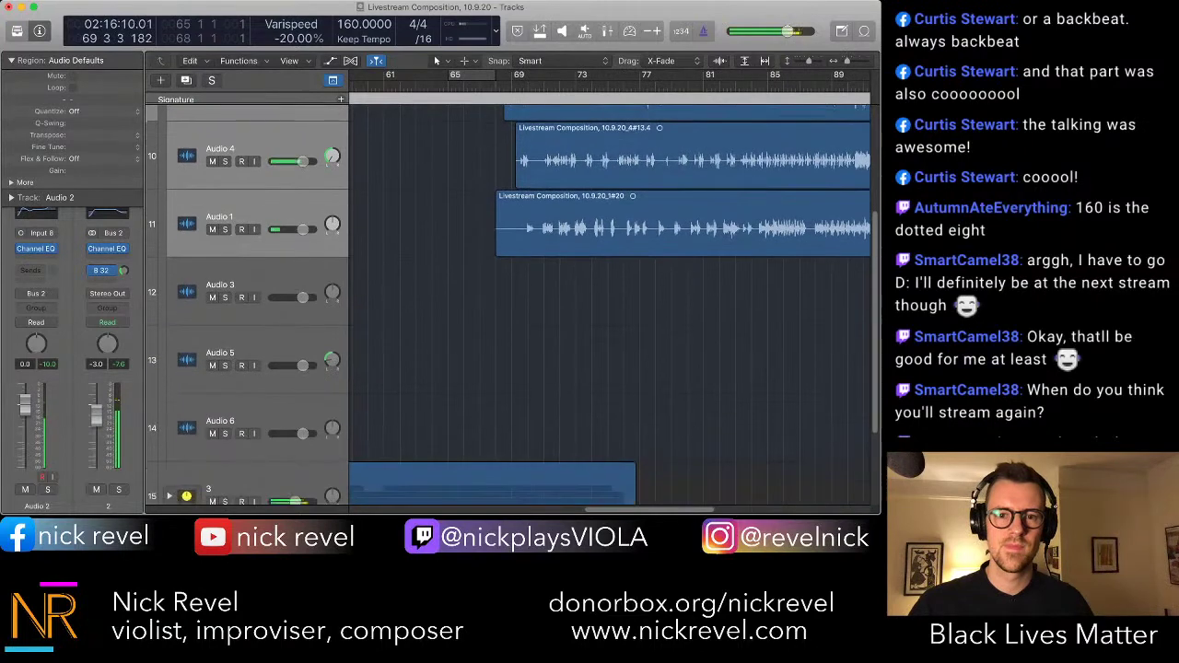
scroll(608, 304, up, 4)
scroll(608, 303, down, 12)
scroll(607, 304, right, 3)
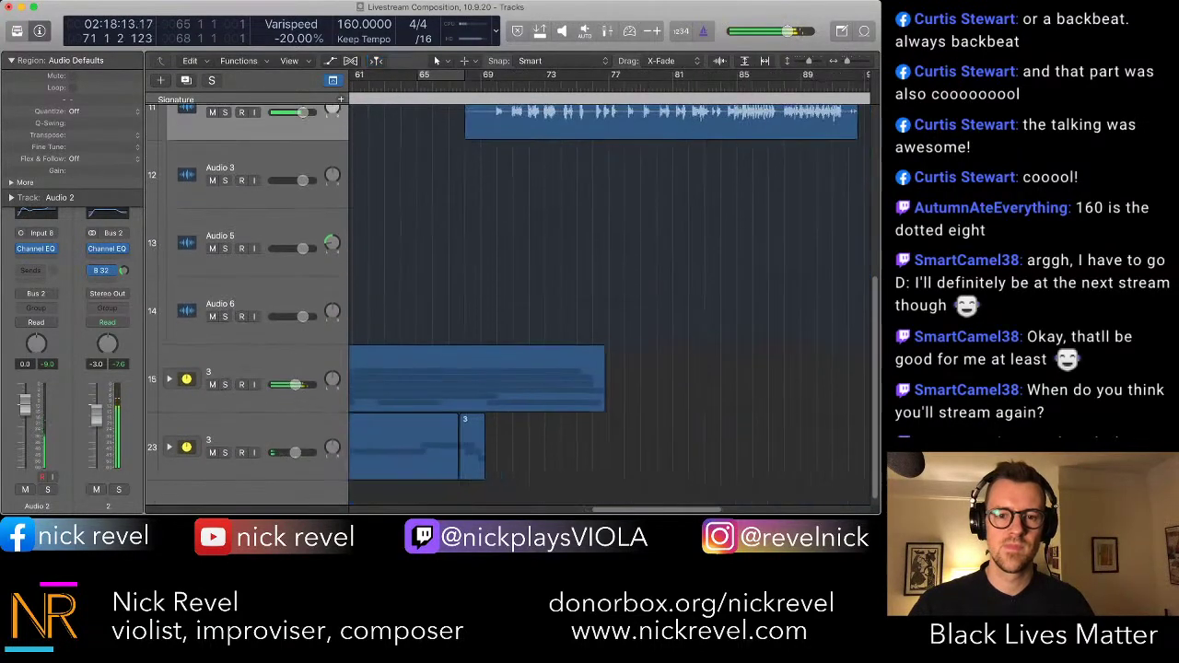
scroll(608, 303, up, 11)
scroll(608, 303, up, 6)
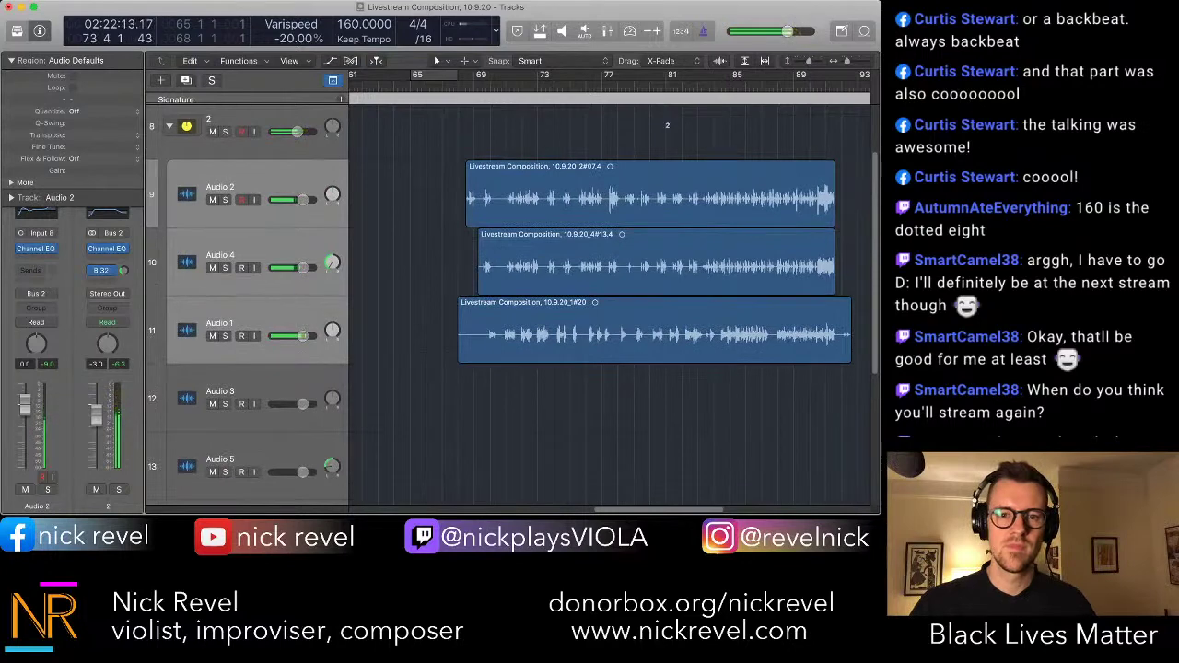
- Trim the start of stack 2's Audio 4 ending region to bar 73 and its Audio 2 ending region to bar 77
drag(480, 284, 543, 283)
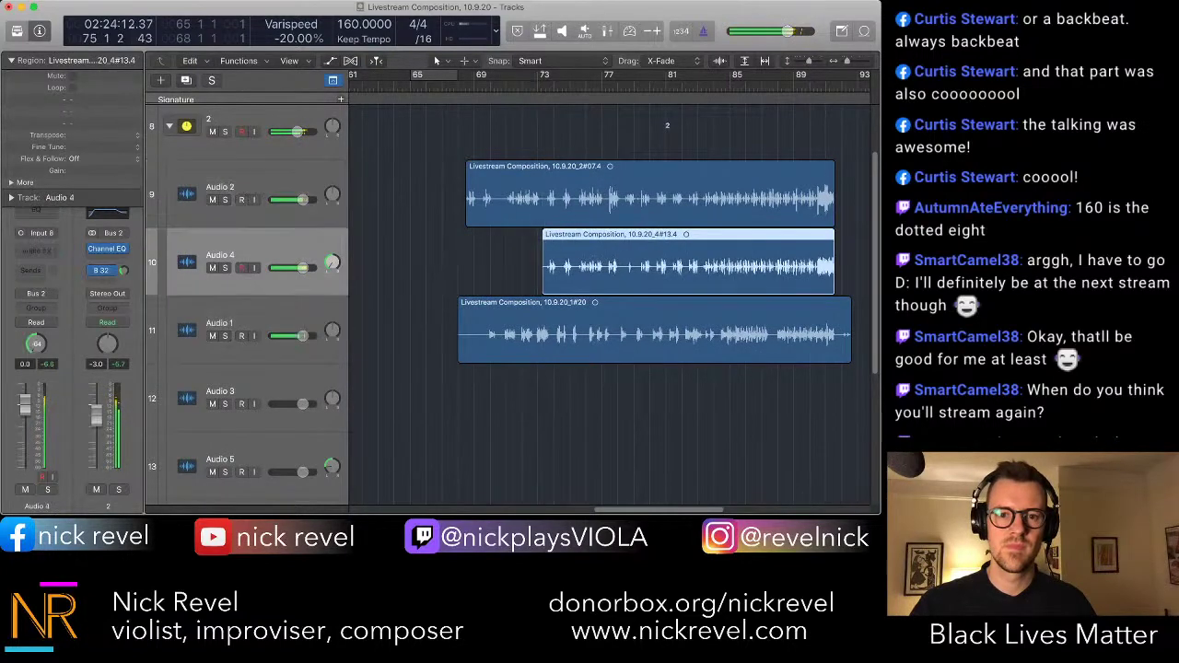
drag(468, 216, 606, 198)
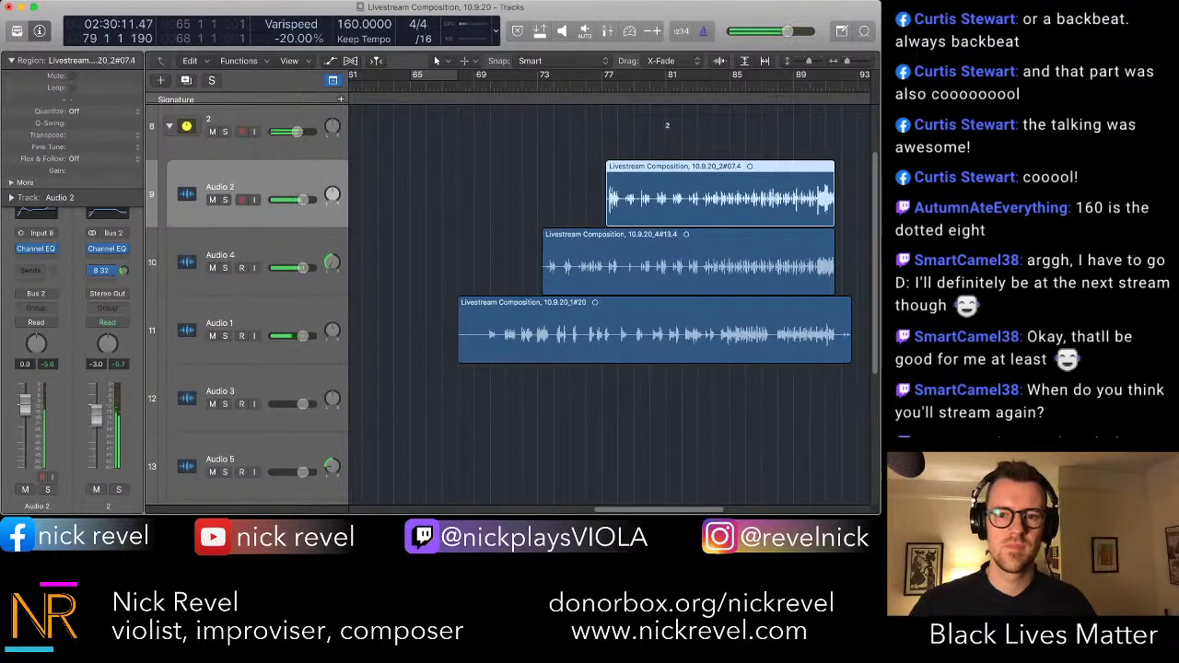
scroll(608, 304, down, 3)
click(608, 396)
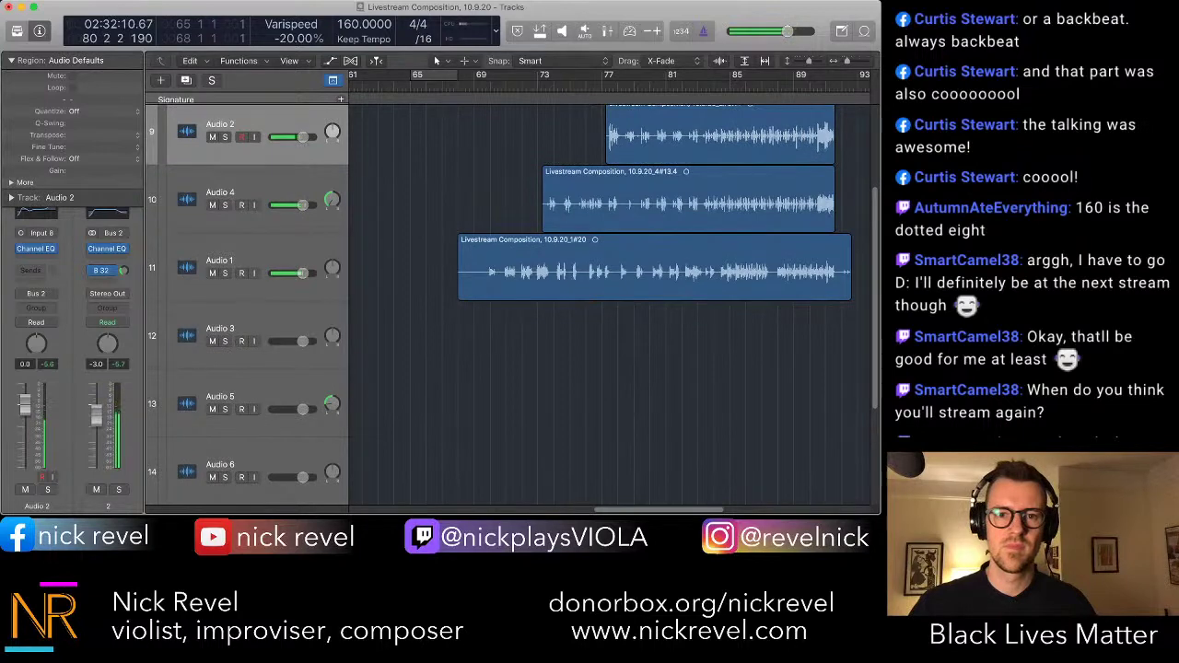
- Play the ending again from bar 68 to hear the staggered entries of the stack 2 layers
key(space)
key(space)
scroll(514, 305, down, 1)
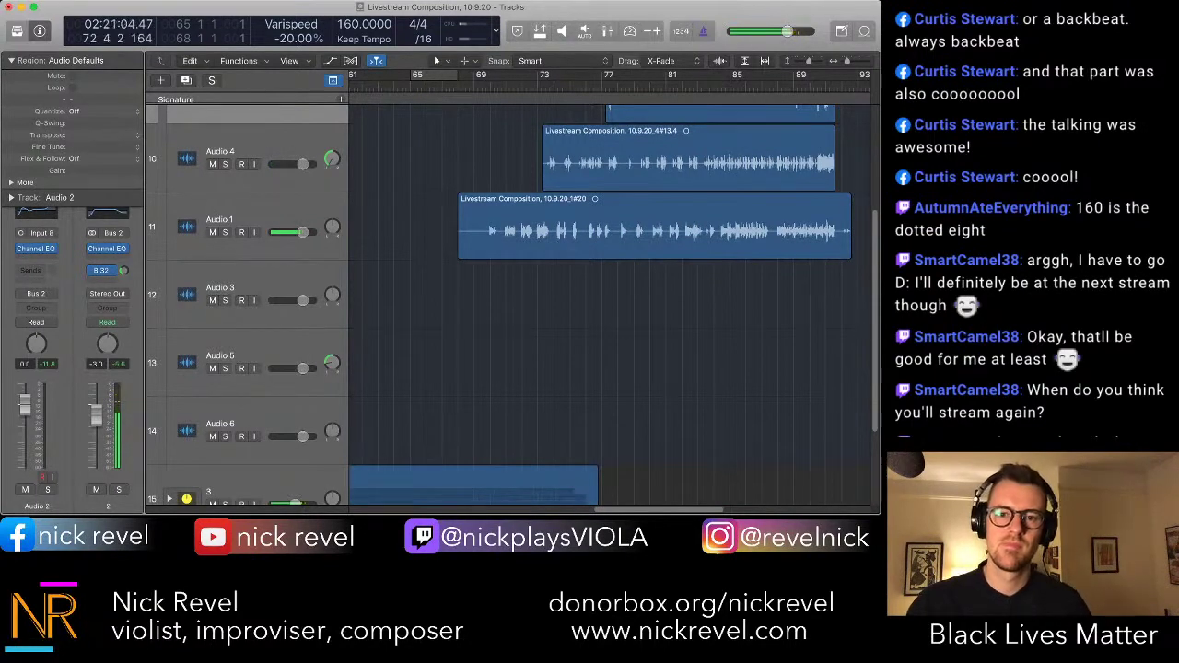
click(645, 226)
key(space)
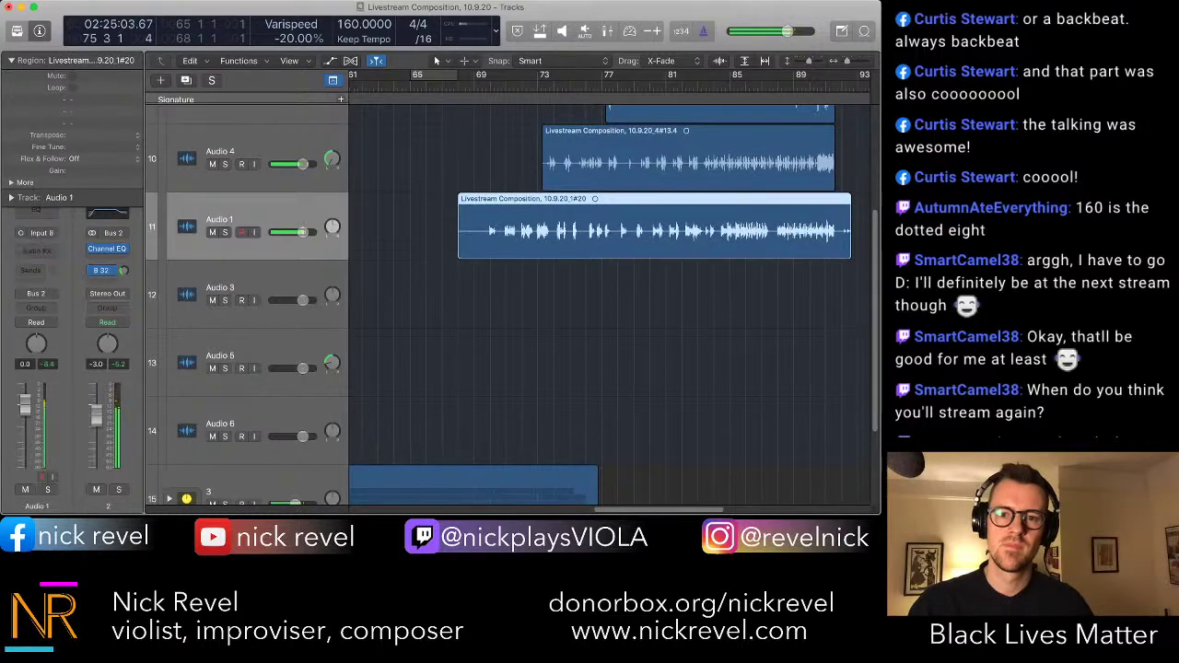
- Expand the stack at track 15 and play the ending again with its Audio 3 track soloed
scroll(644, 276, down, 5)
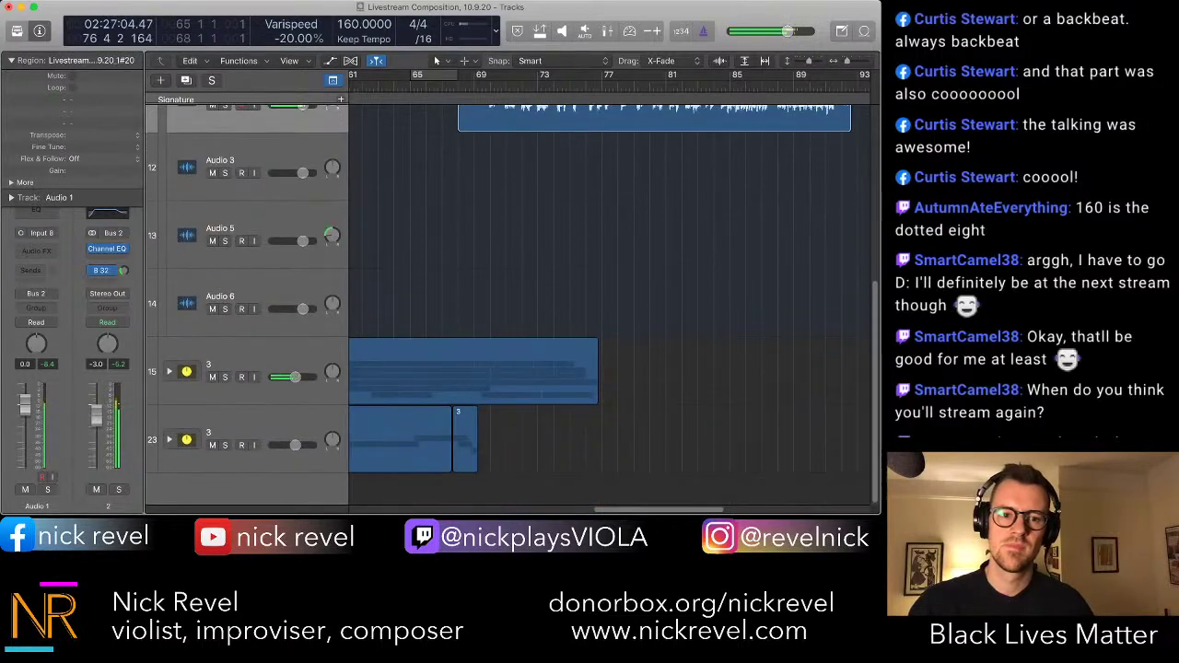
click(170, 371)
scroll(668, 369, down, 10)
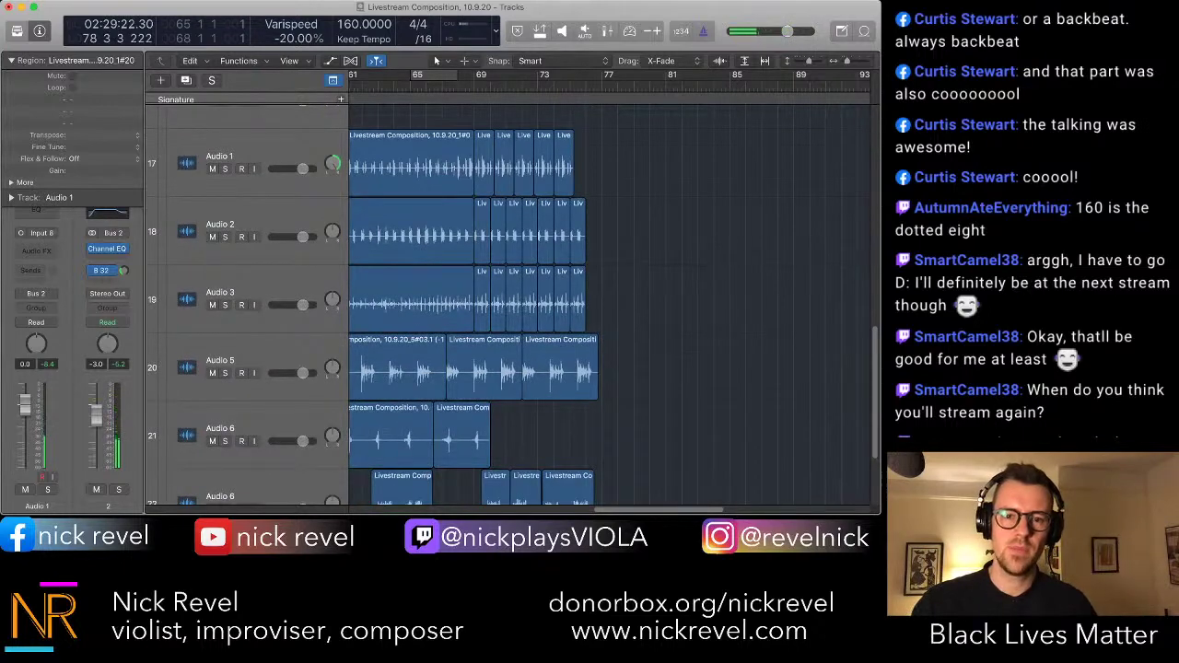
key(space)
key(space)
click(225, 305)
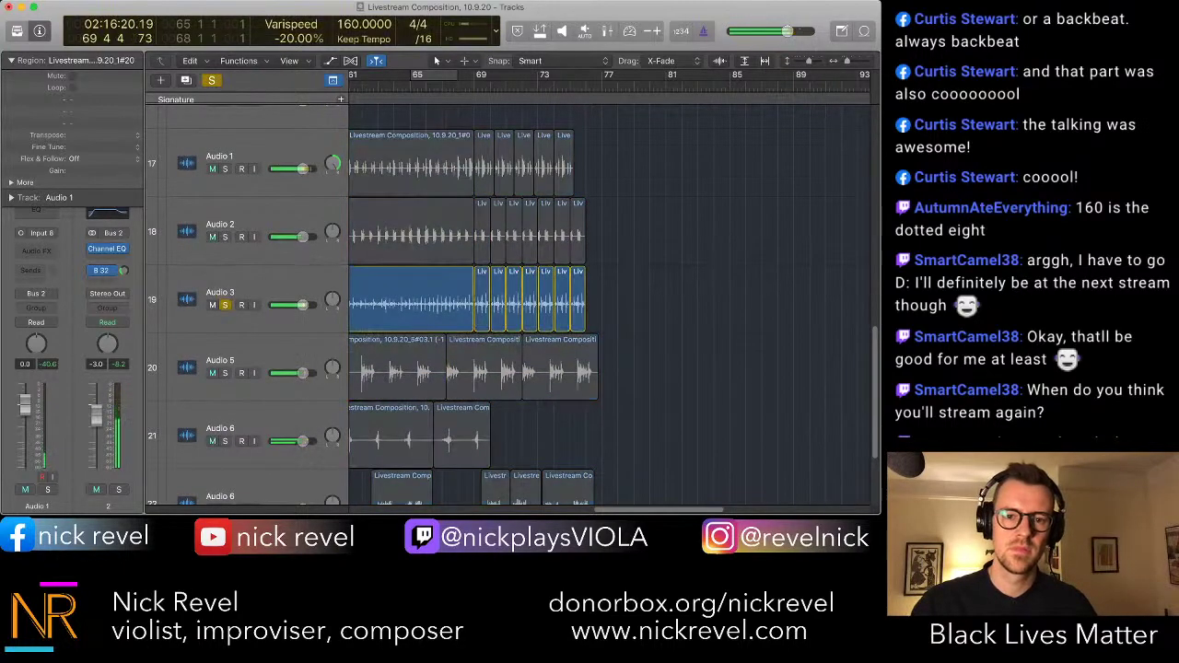
- Repeat the last short region on track 19, Audio 3, sixteen times to extend the pattern to about bar 92
click(578, 300)
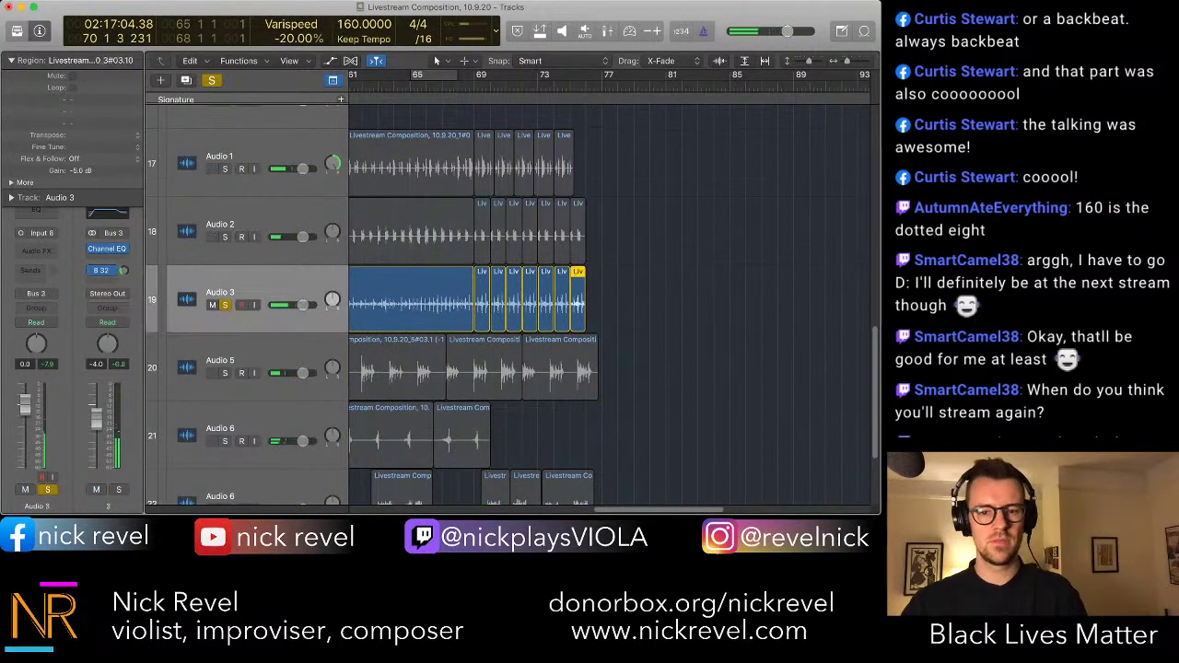
click(616, 300)
click(577, 301)
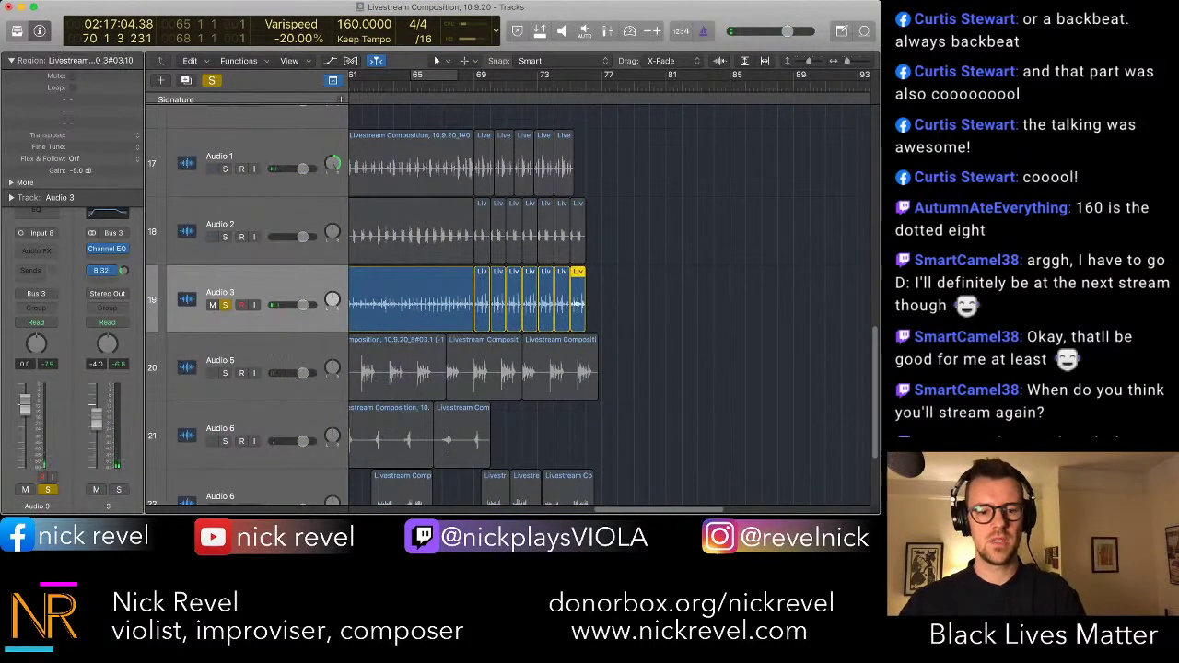
key(super+r)
key(super+r)
key(super+r)
key(super+r)
key(super+r)
key(super+r)
key(super+r)
key(super+r)
key(super+r)
key(super+r)
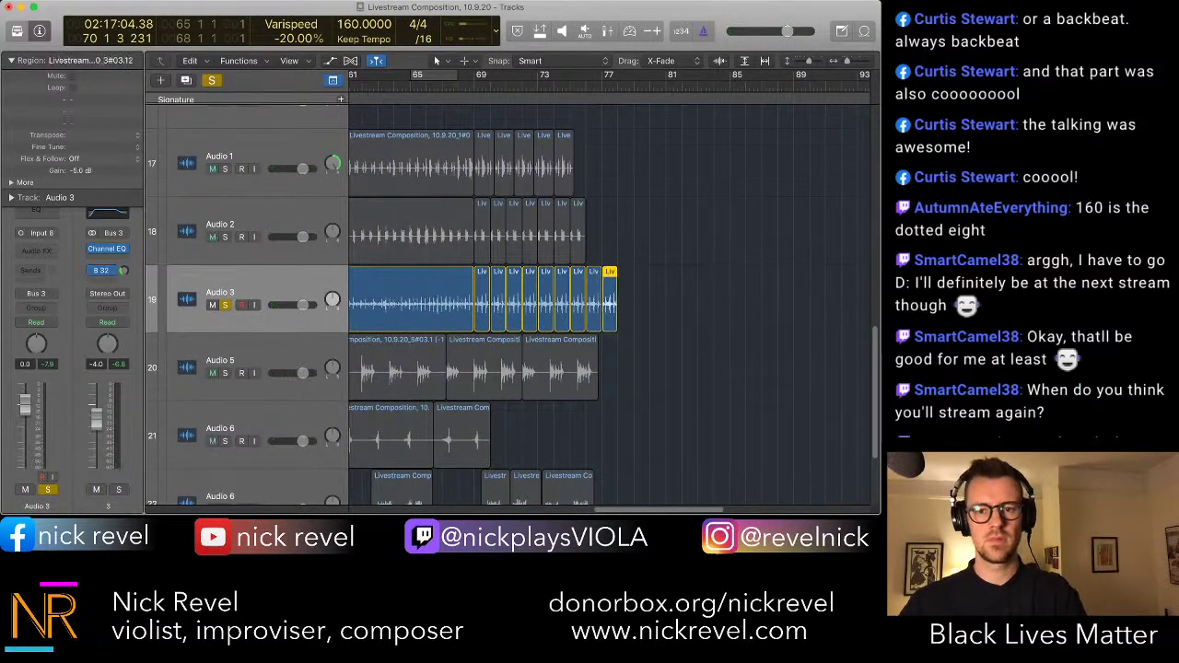
key(super+r)
key(super+r)
key(super+r)
key(super+r)
key(super+r)
key(super+r)
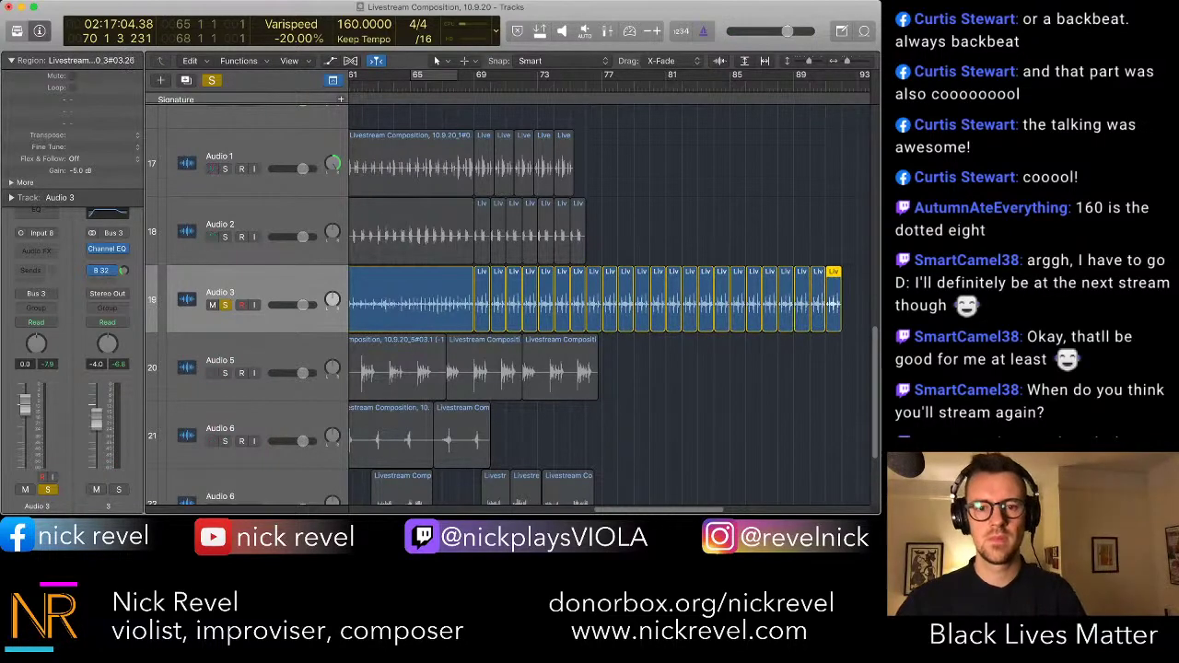
- Turn off the Audio 3 solo and play the extended pattern together with the stack 2 layers
scroll(599, 313, up, 2)
scroll(599, 304, up, 1)
key(super+a)
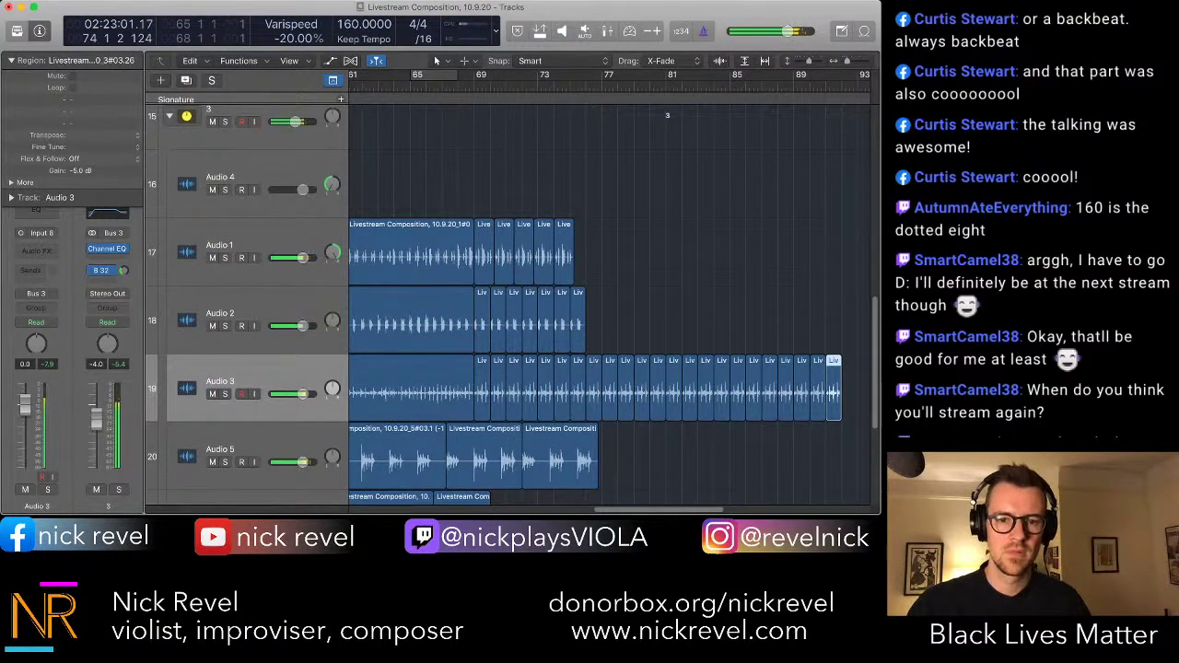
scroll(598, 304, up, 4)
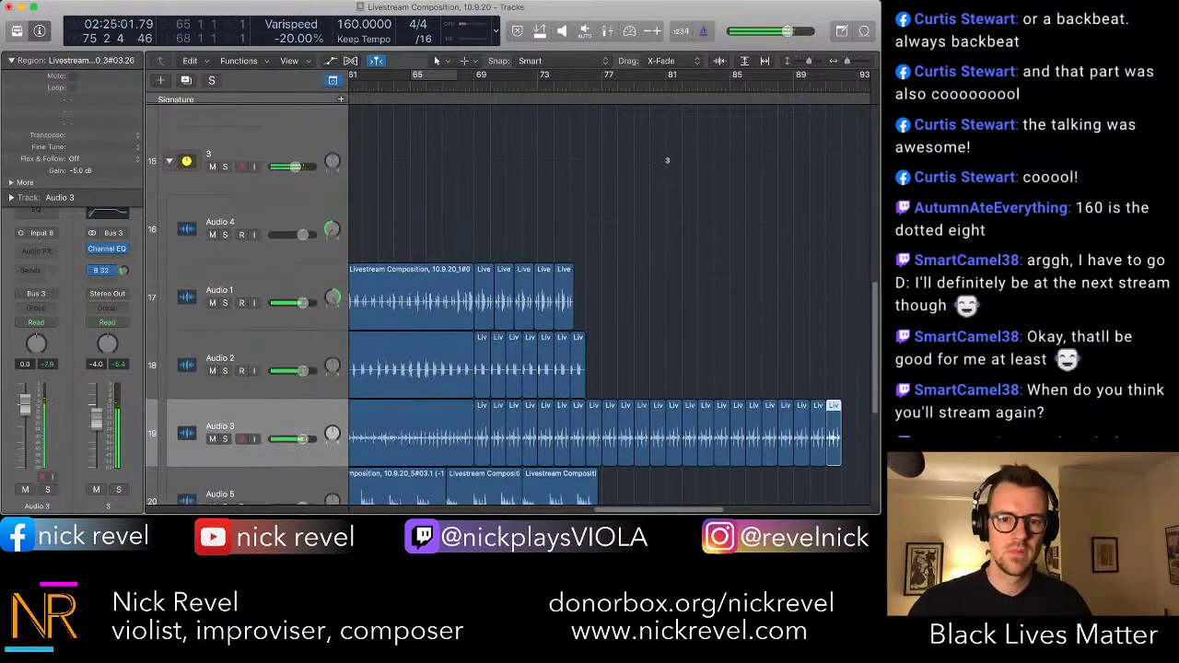
scroll(599, 304, up, 7)
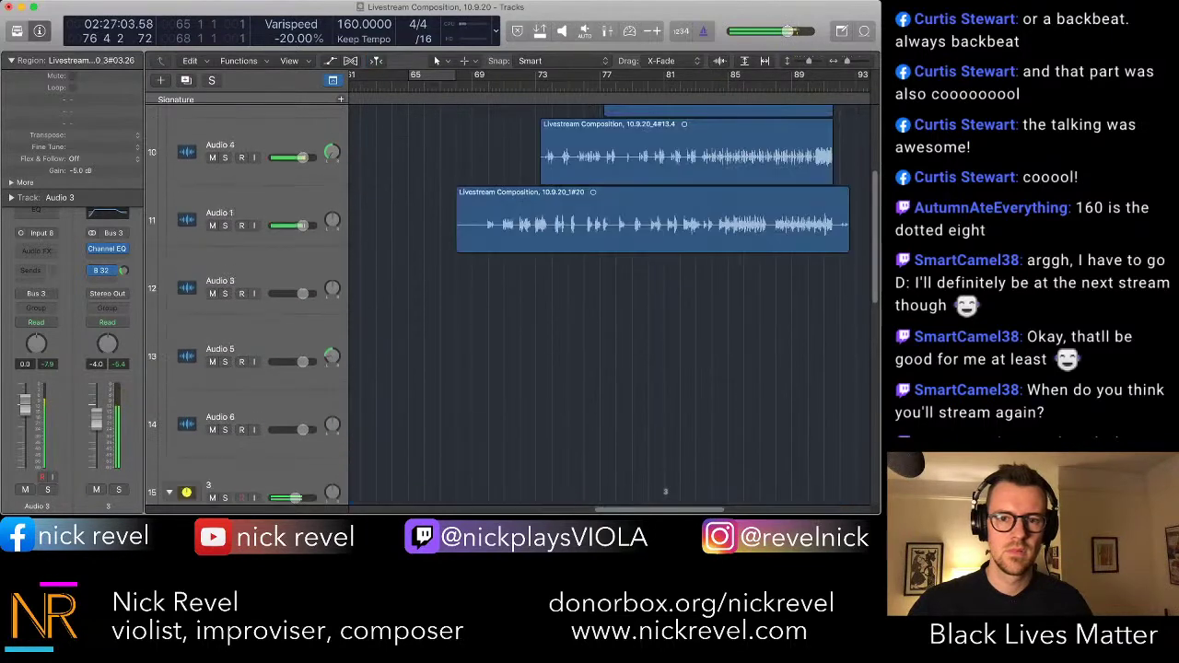
- Delete the fifteen repeated regions after about bar 77 on track 19, Audio 3
scroll(598, 304, down, 10)
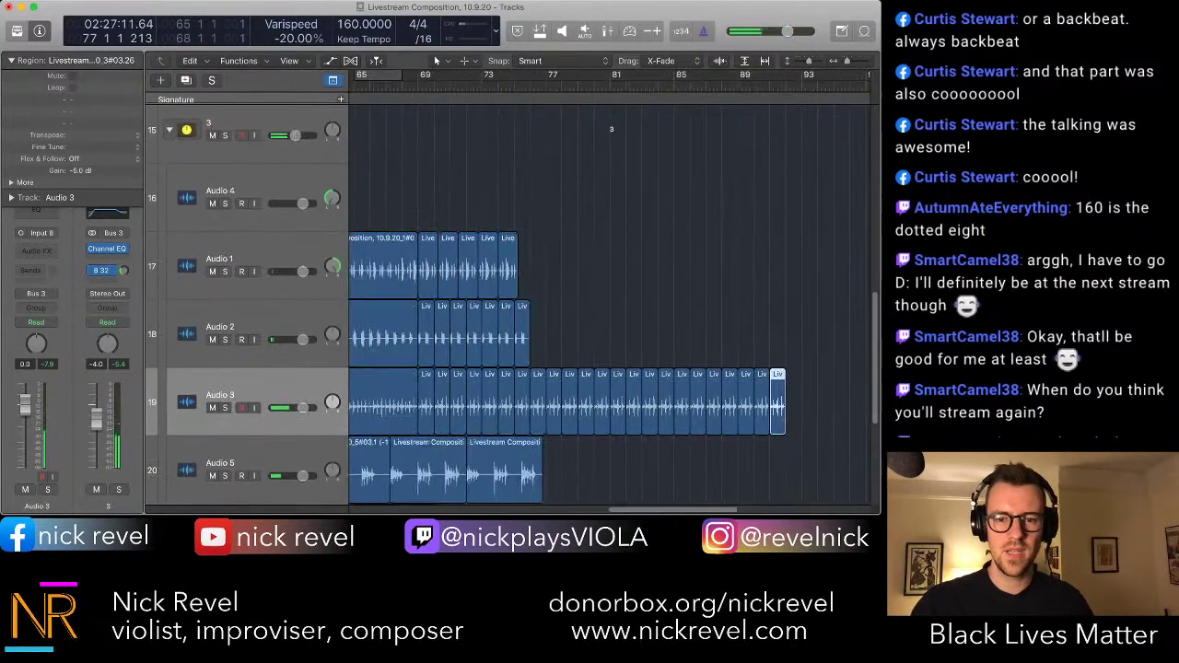
drag(801, 363, 554, 376)
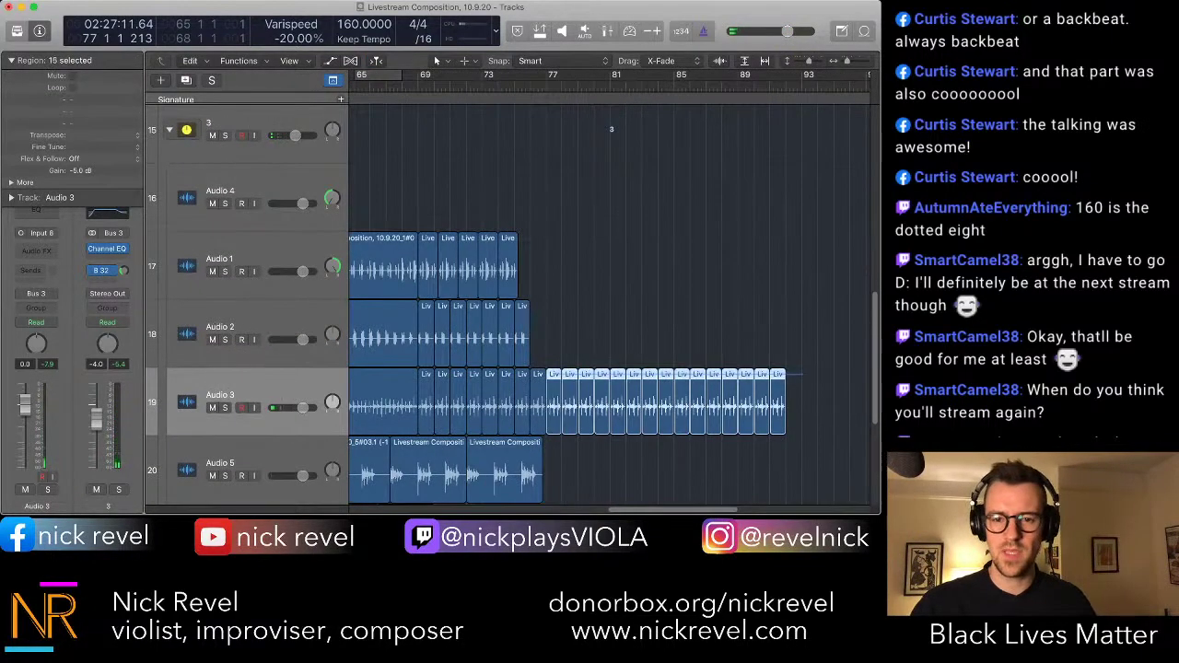
key(BackSpace)
- Turn on Varispeed at -20% and record a new take on track 19, Audio 3, from bar 77
scroll(599, 304, up, 7)
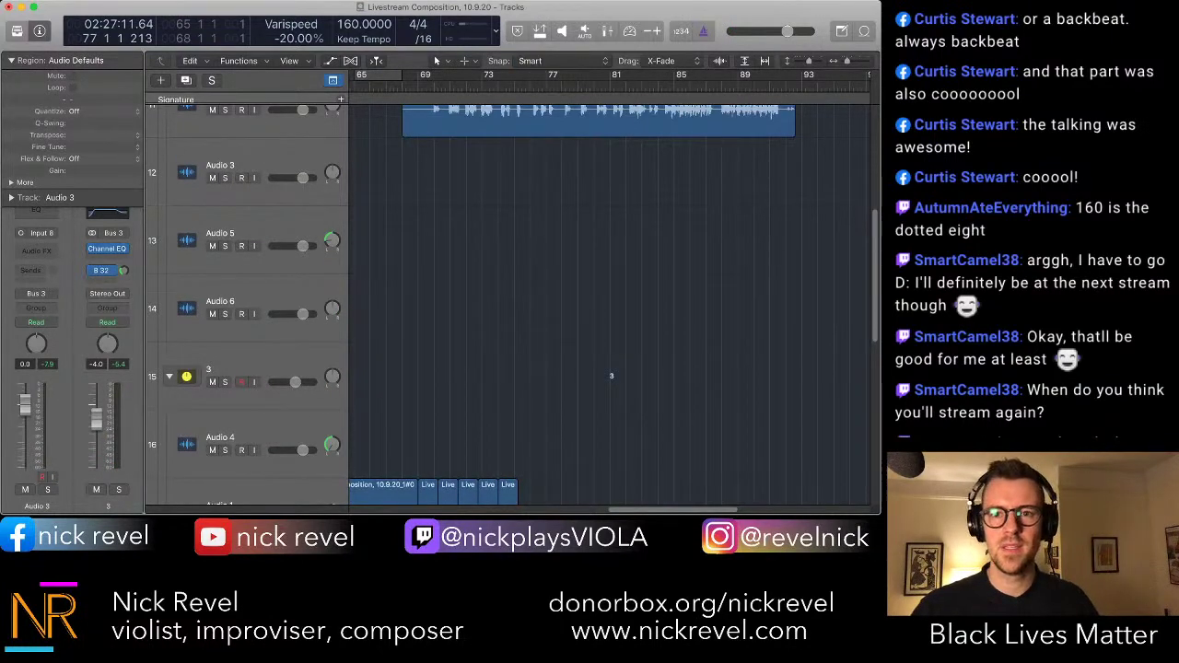
click(652, 31)
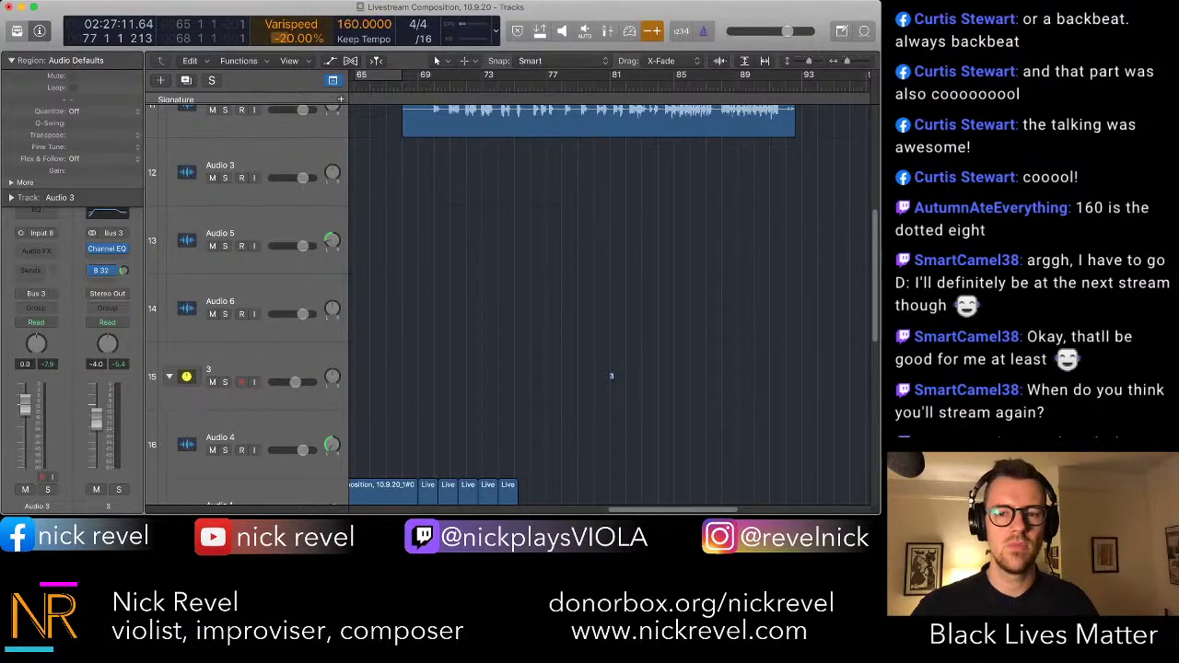
scroll(608, 304, down, 8)
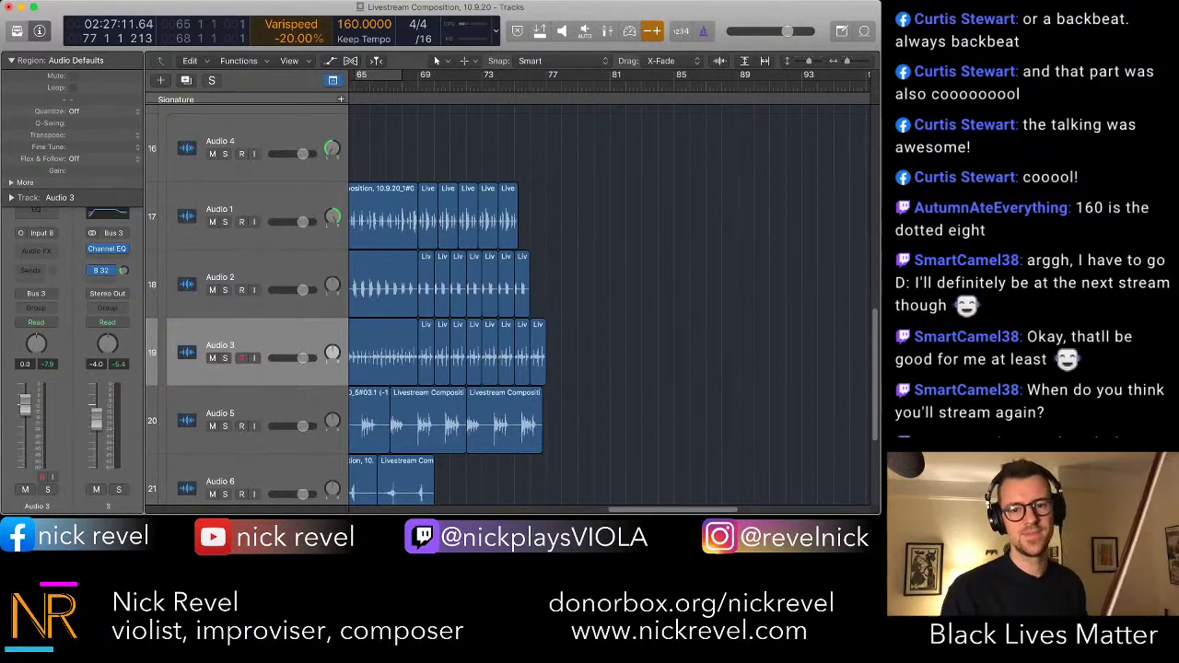
key(r)
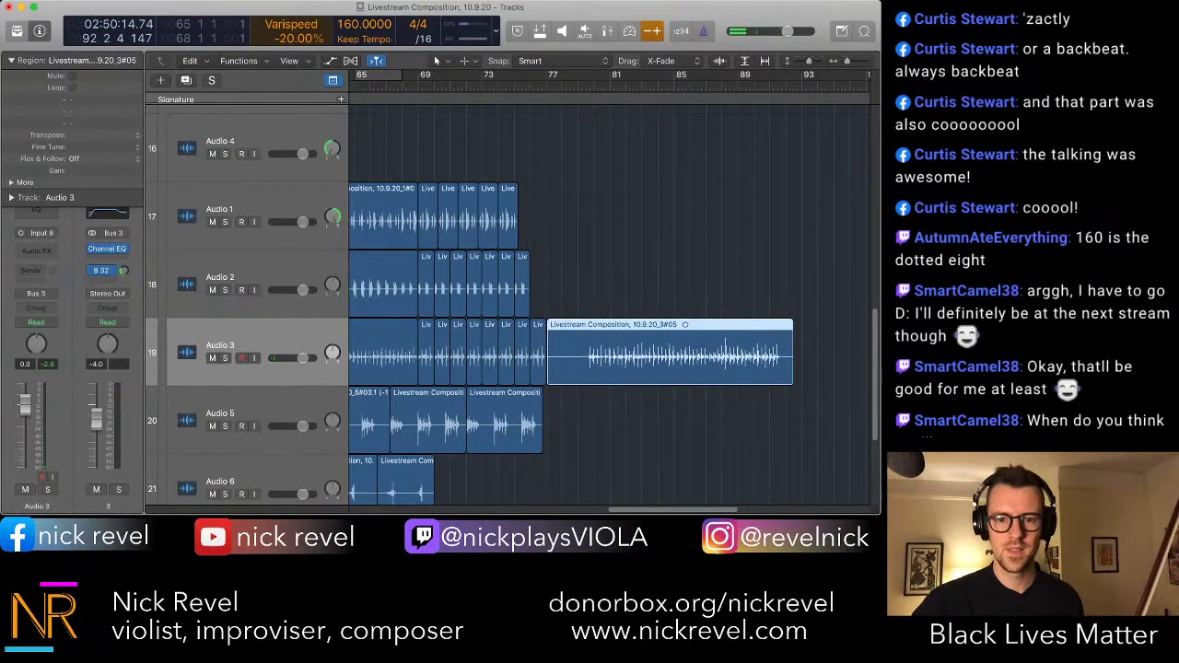
- Trim the silence from the start of the new Audio 3 take, audition its opening, and move it to start at bar 77
drag(548, 375, 588, 376)
key(super+Right)
key(super+Right)
key(super+Right)
scroll(587, 376, left, 10)
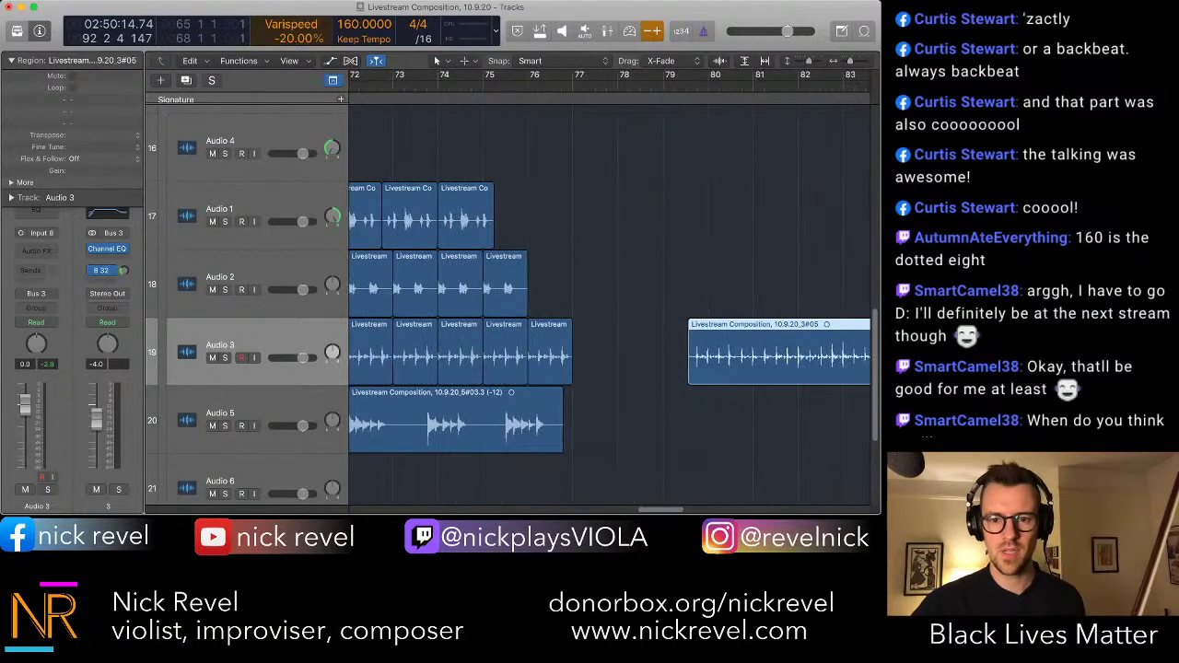
scroll(589, 368, right, 3)
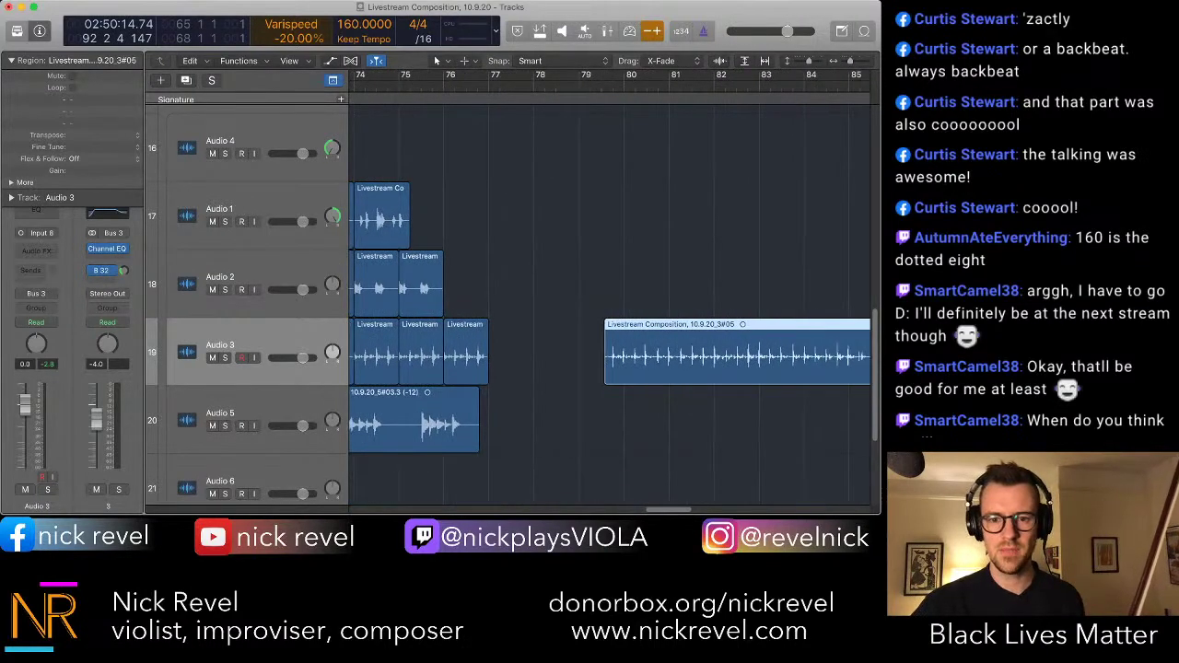
super+click(602, 374)
key(space)
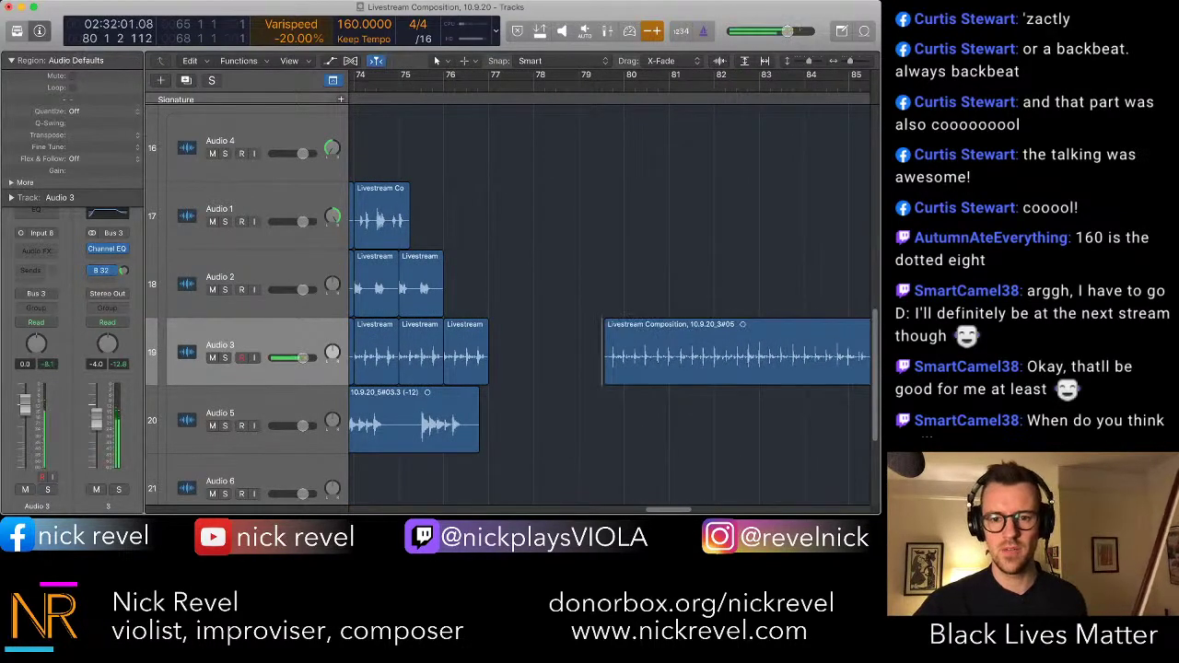
drag(604, 354, 489, 356)
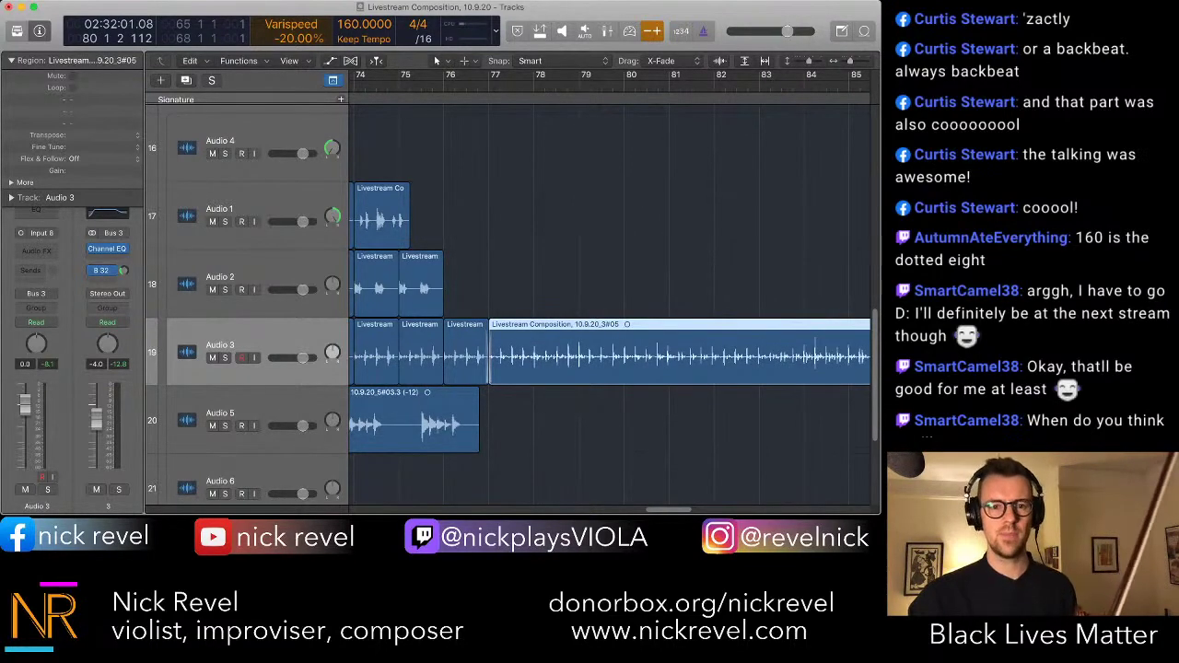
- Arm track 18, Audio 2, for recording and move the playhead to bar 77
click(221, 345)
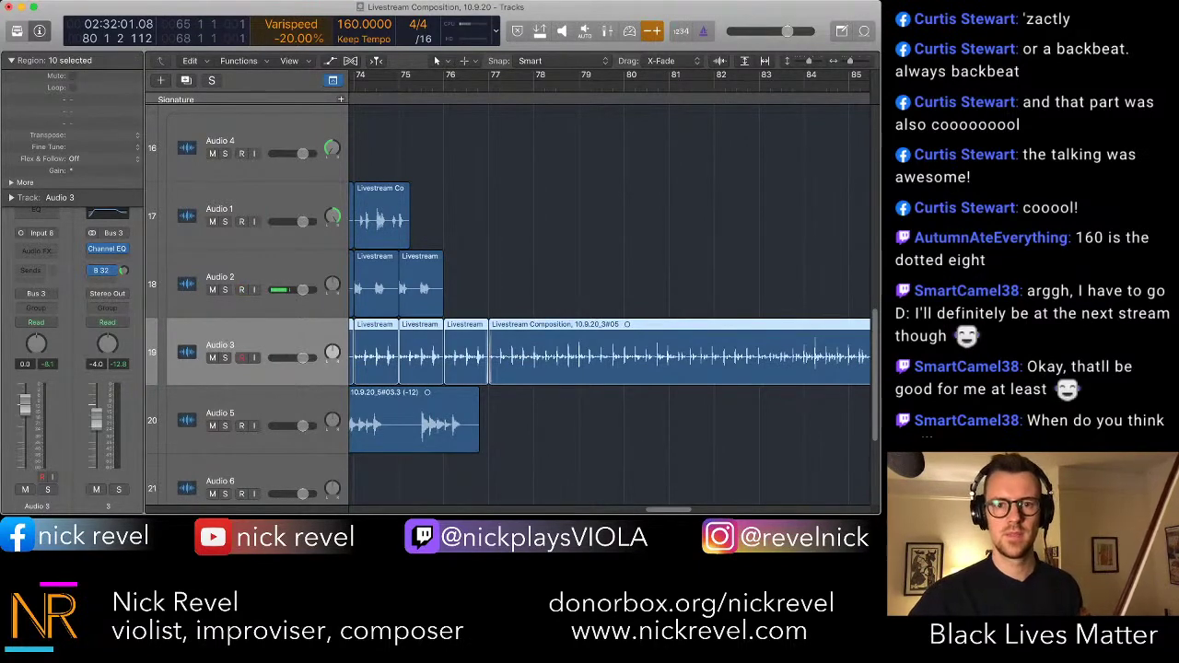
key(slash)
text(77)
key(Return)
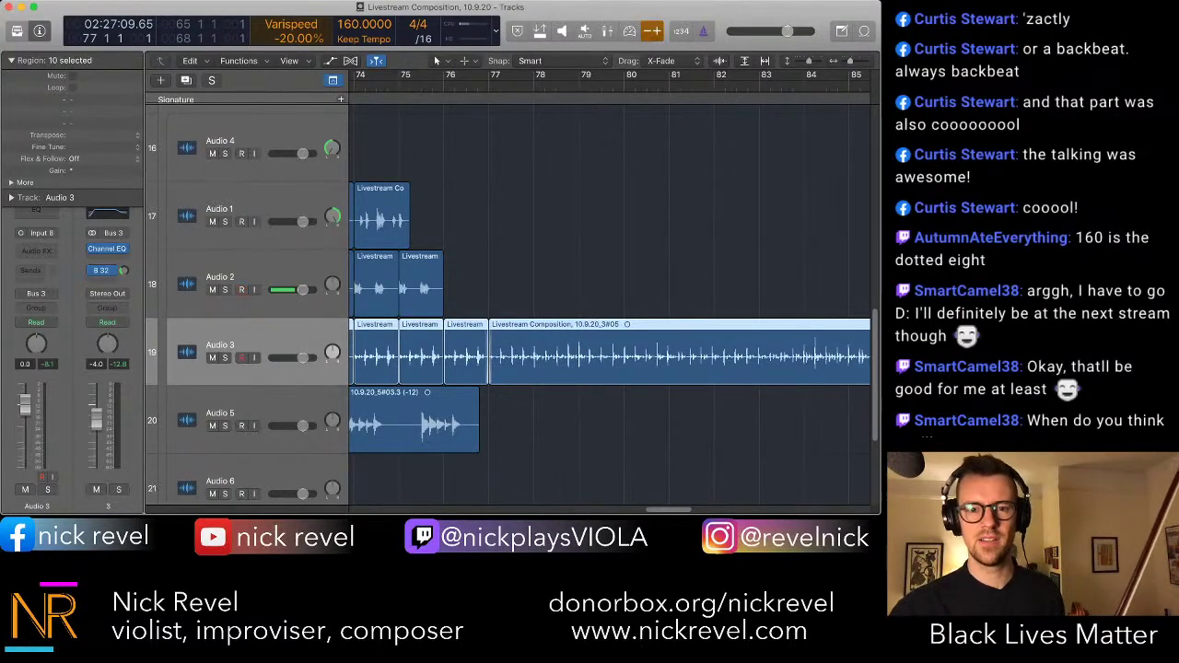
- Turn off Varispeed and record a take on track 18, Audio 2, from bar 76
key(space)
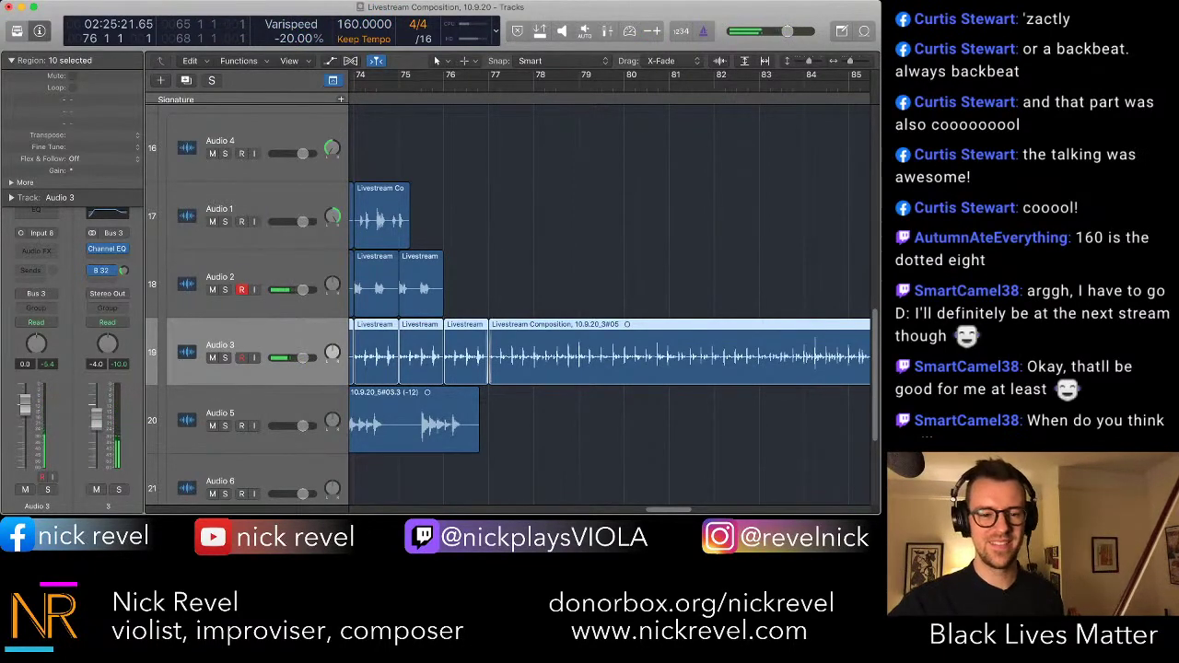
key(r)
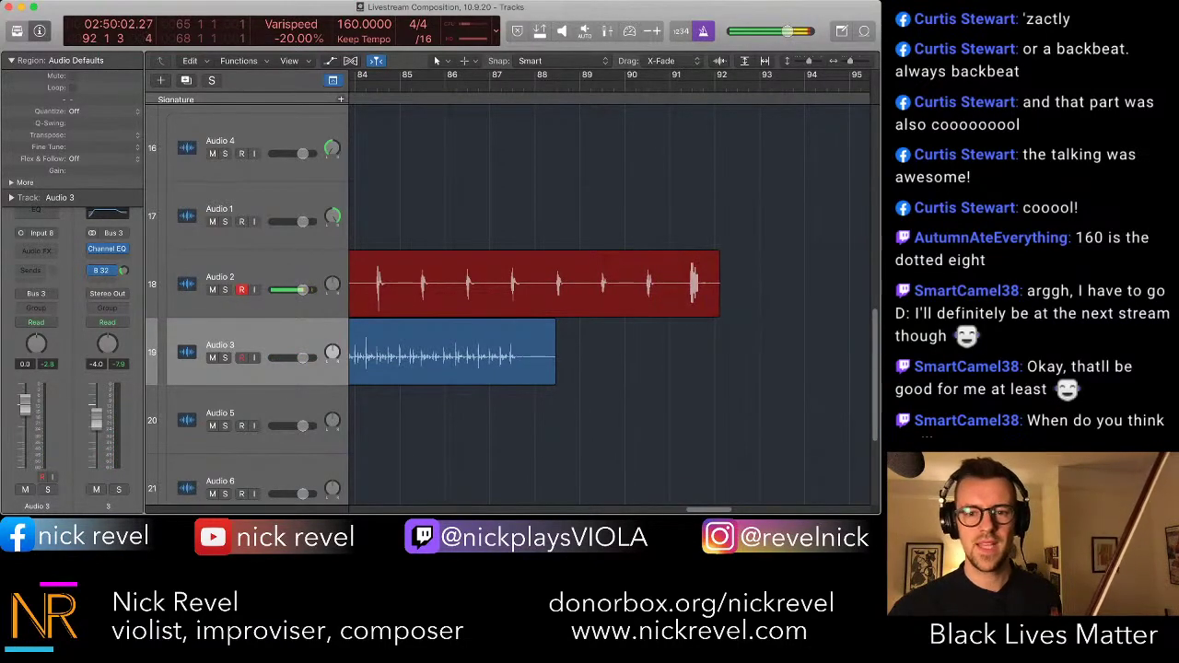
key(space)
- Trim the empty start of the new Audio 2 take, shift the take slightly, and play it against Audio 3
scroll(609, 304, left, 10)
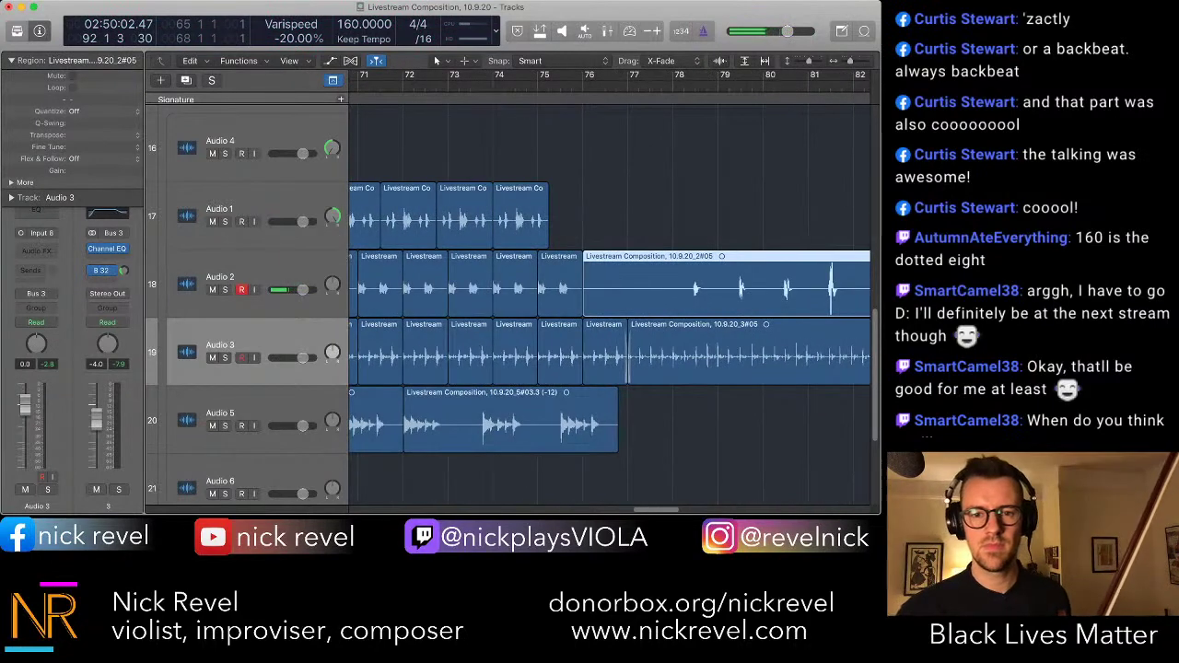
drag(585, 307, 673, 307)
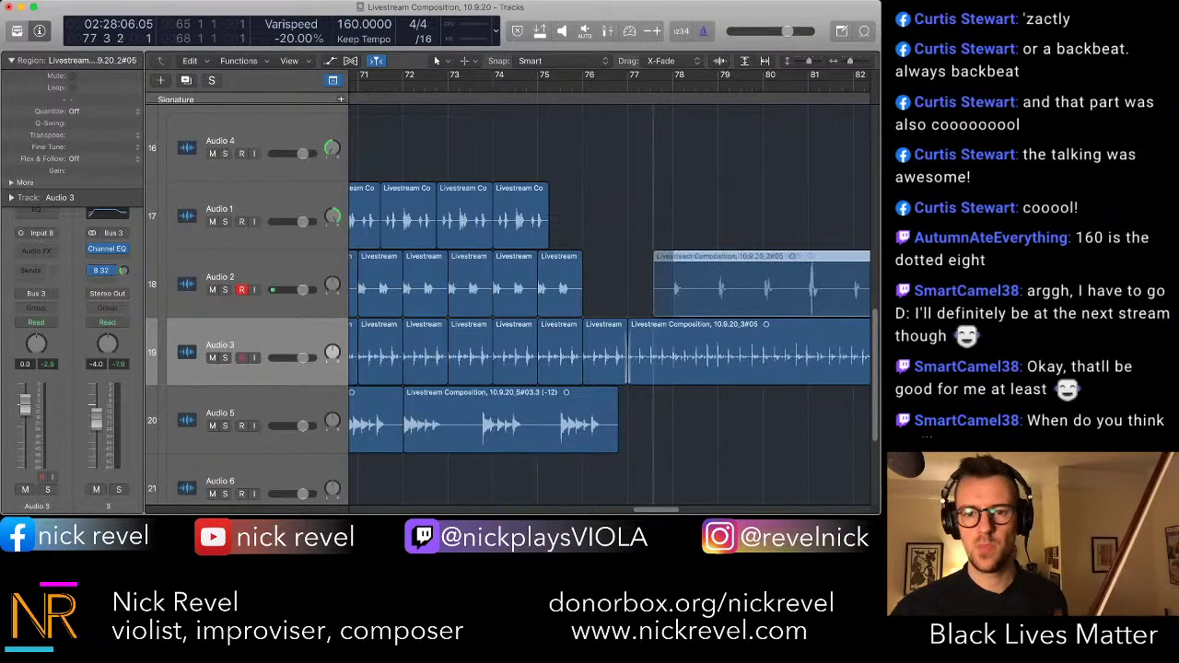
key(space)
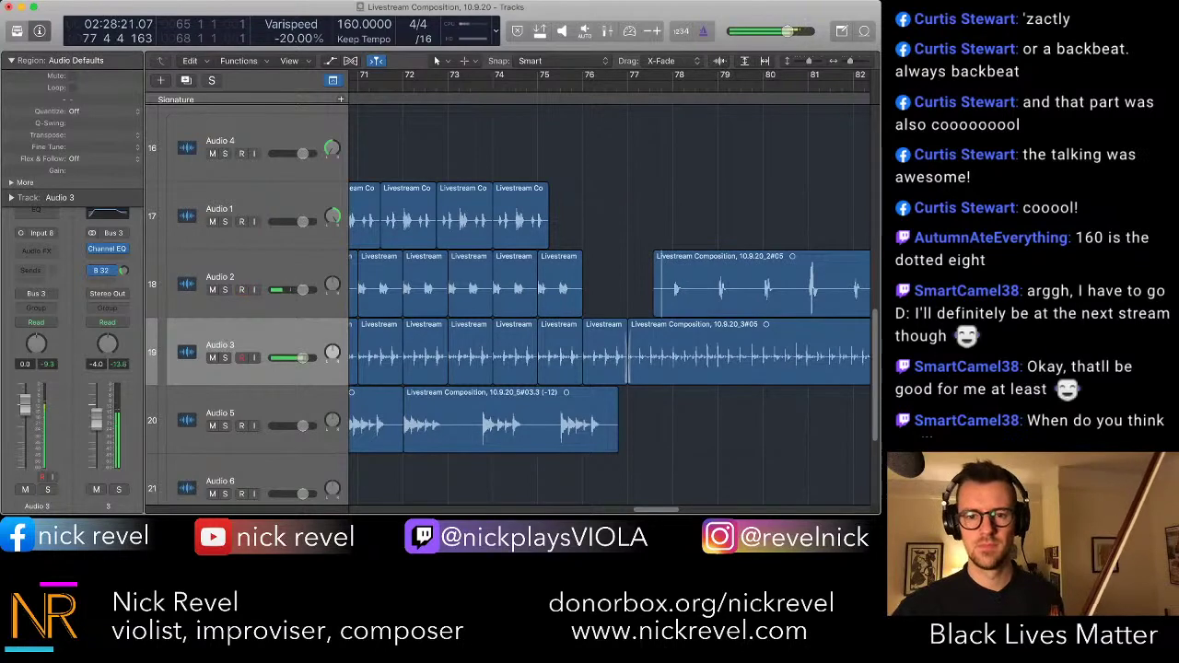
- Shift the Audio 2 take slightly earlier so its hit lines up with the Audio 3 hit at bar 79, and play it
key(super+Right)
key(super+Right)
key(super+Right)
key(super+Right)
key(super+Right)
key(super+Right)
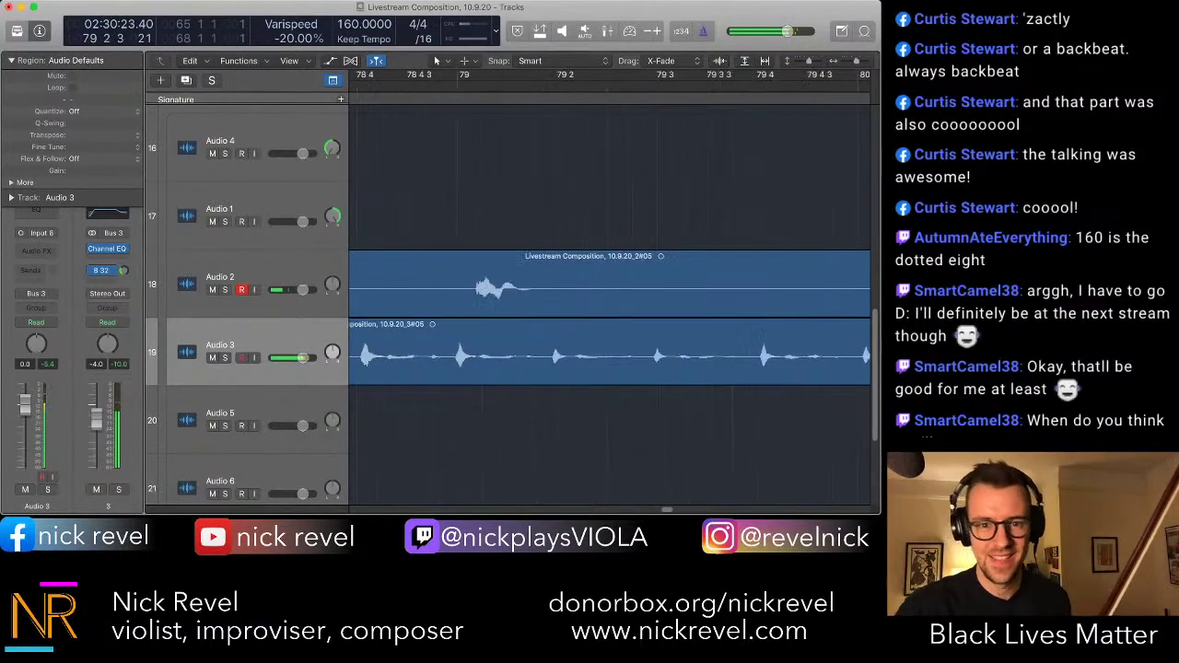
key(space)
drag(483, 292, 467, 293)
key(alt+shift+d)
key(space)
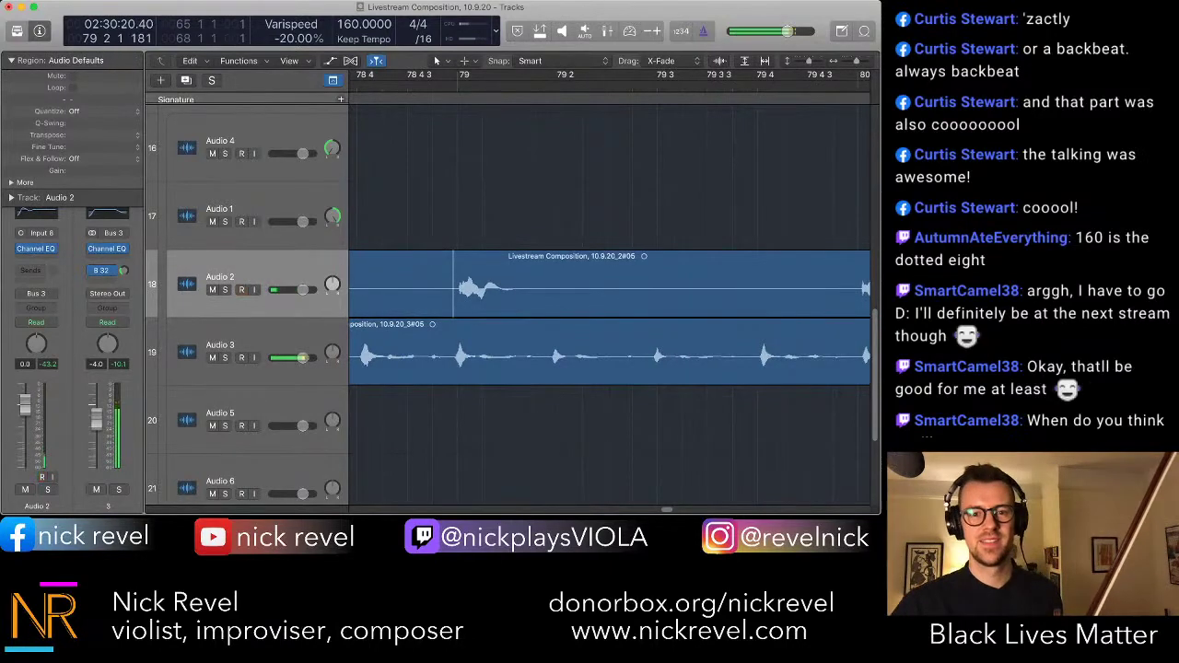
- Listen to the aligned Audio 2 take until about bar 82, then delete it from track 18
key(super+Left)
key(super+Left)
key(super+Left)
key(super+Left)
key(super+Left)
key(super+Left)
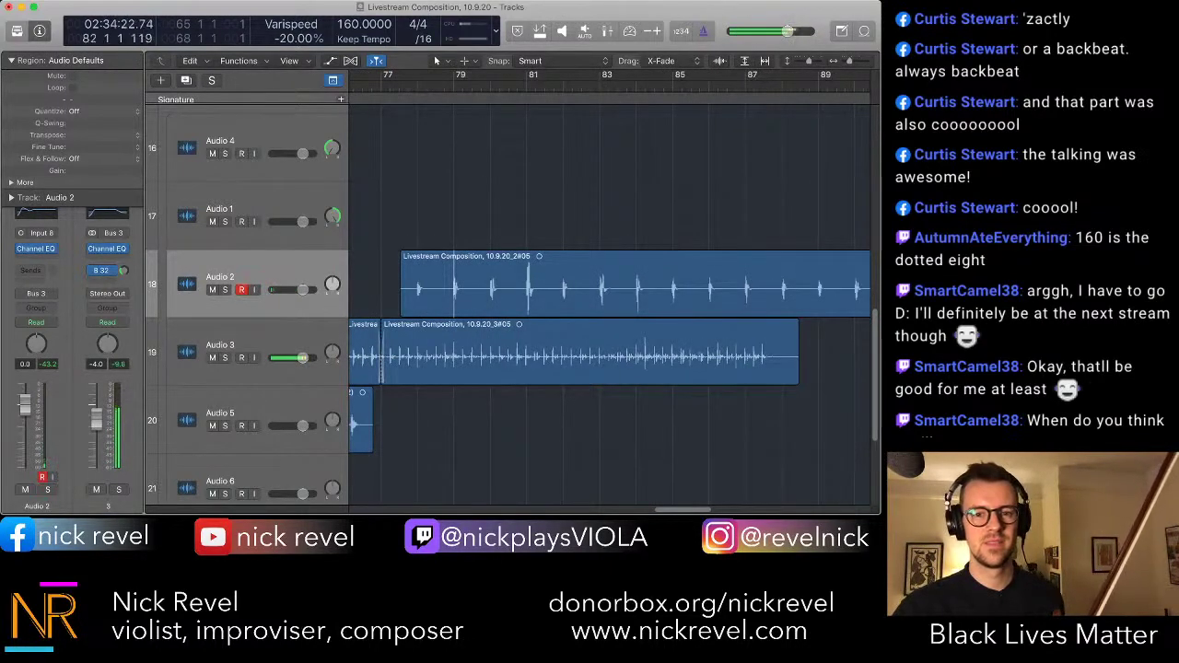
click(636, 284)
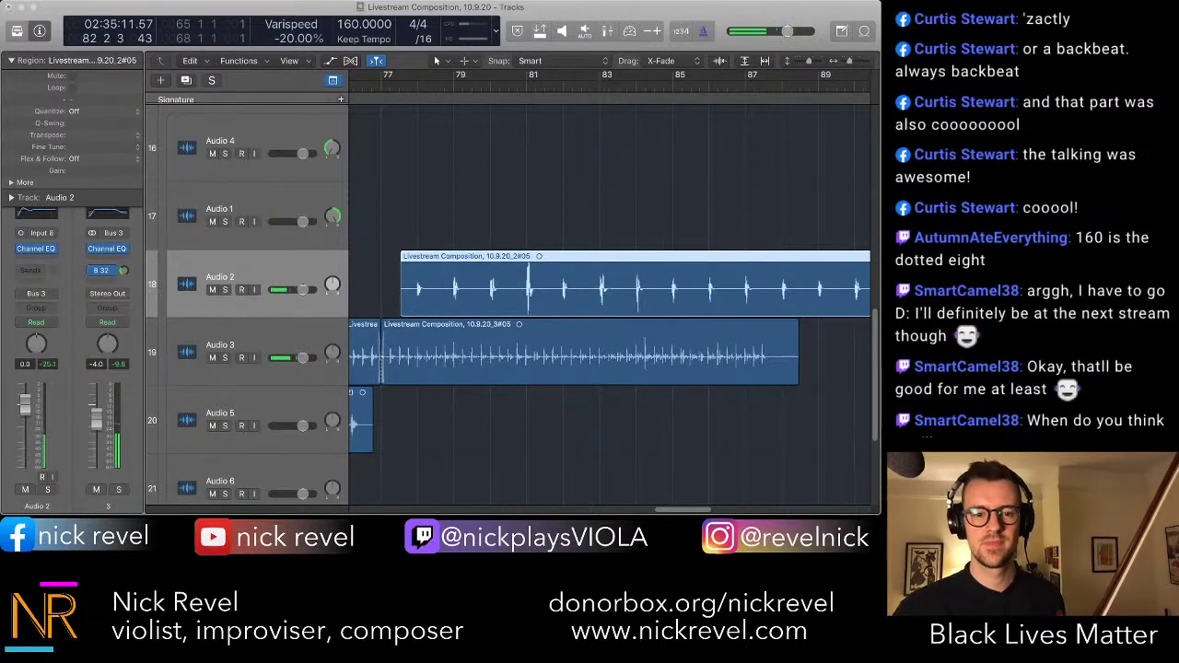
key(Delete)
- Return the playhead to bar 77, turn on Varispeed and set its speed to +20%
scroll(636, 300, left, 5)
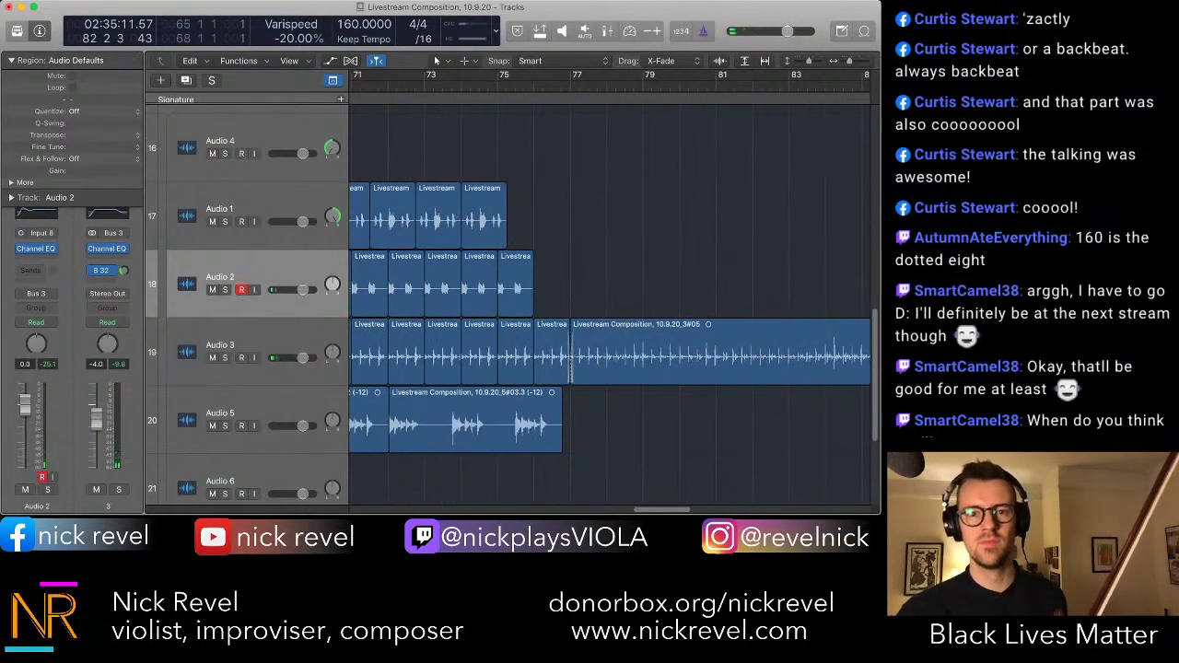
key(space)
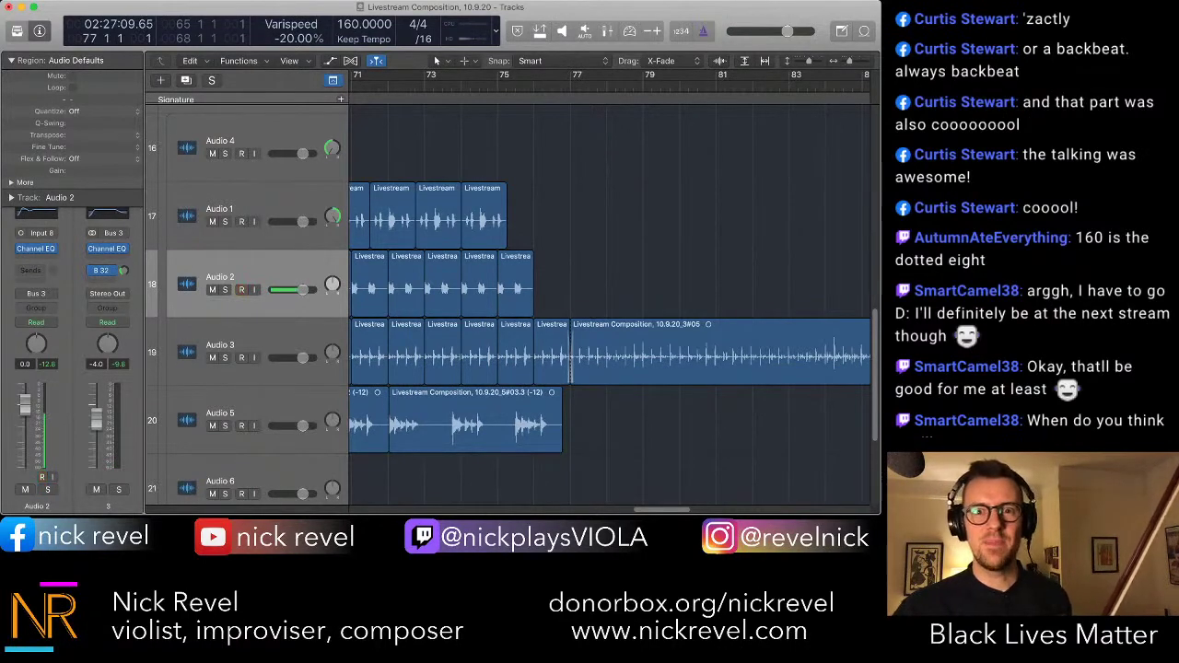
click(652, 31)
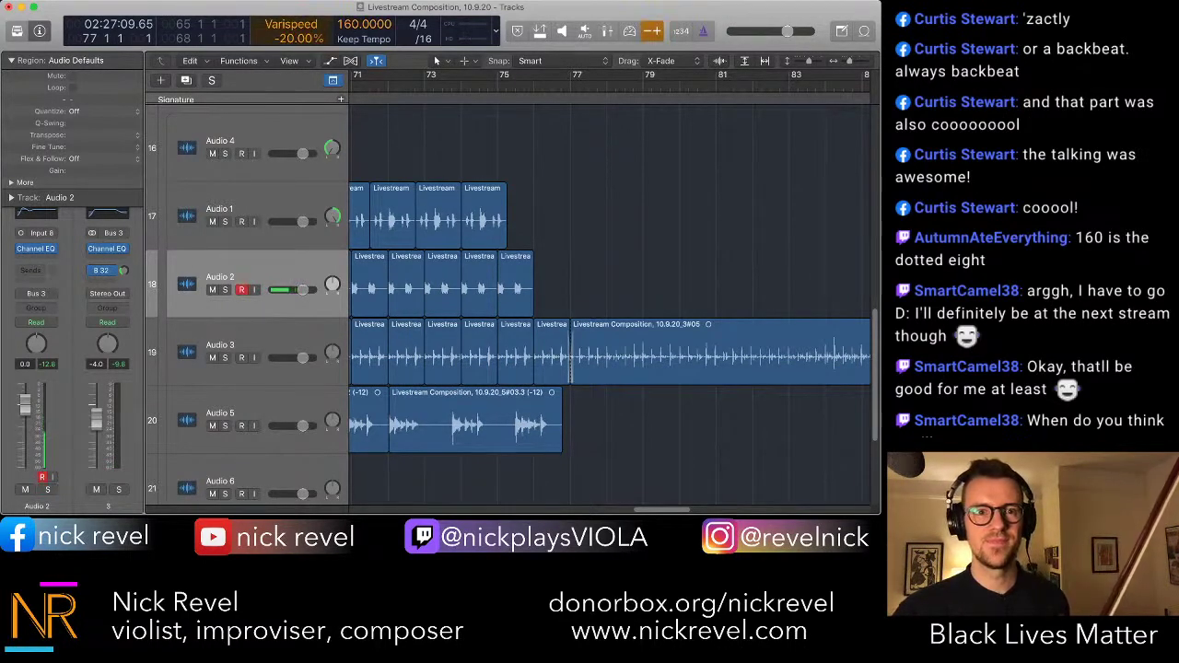
drag(283, 39, 282, 20)
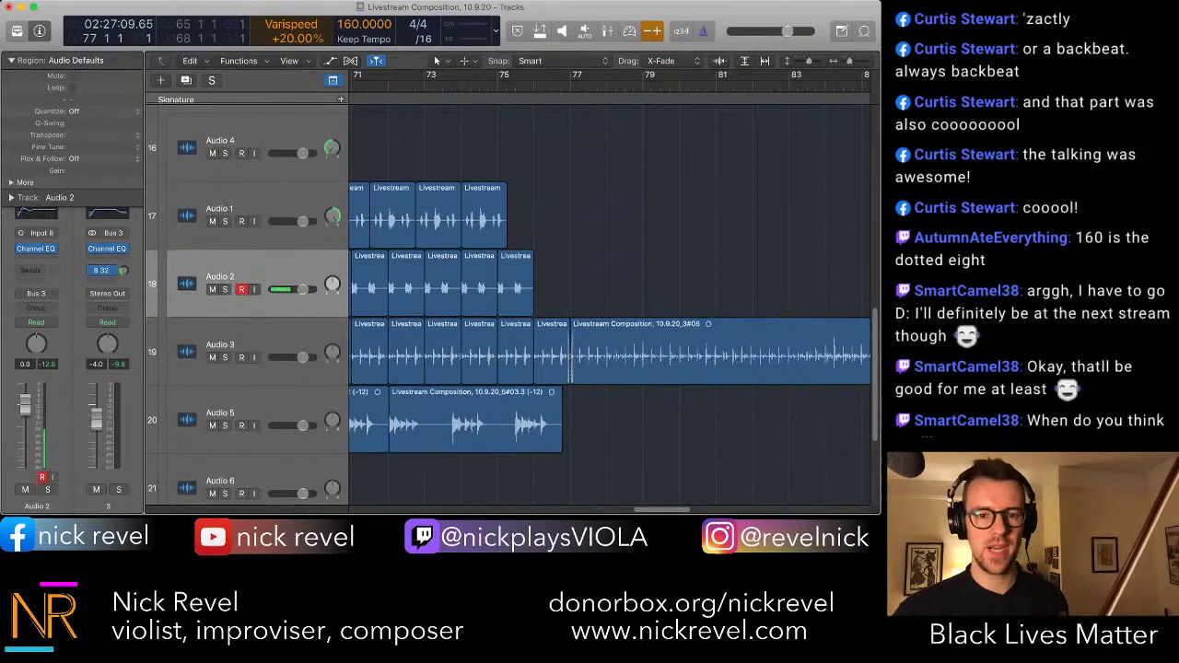
- Check the stack 2 and 3 tracks and their channel strips in the mixer, then return to the arrangement
scroll(608, 303, down, 5)
scroll(608, 304, up, 3)
scroll(516, 303, up, 5)
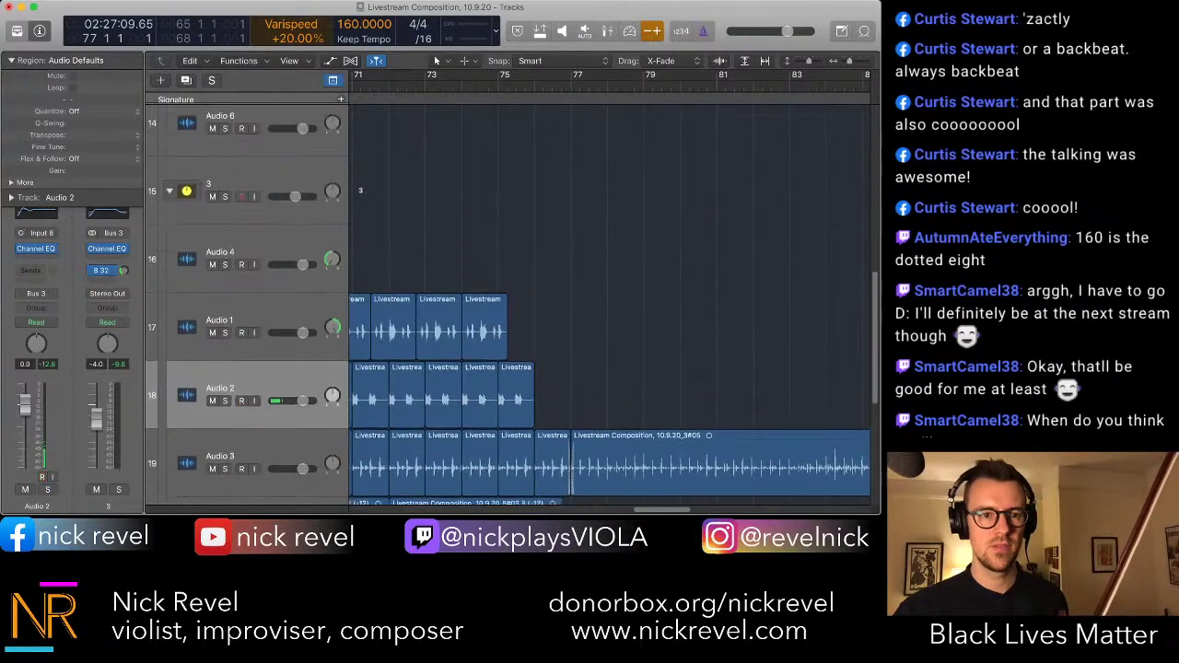
key(x)
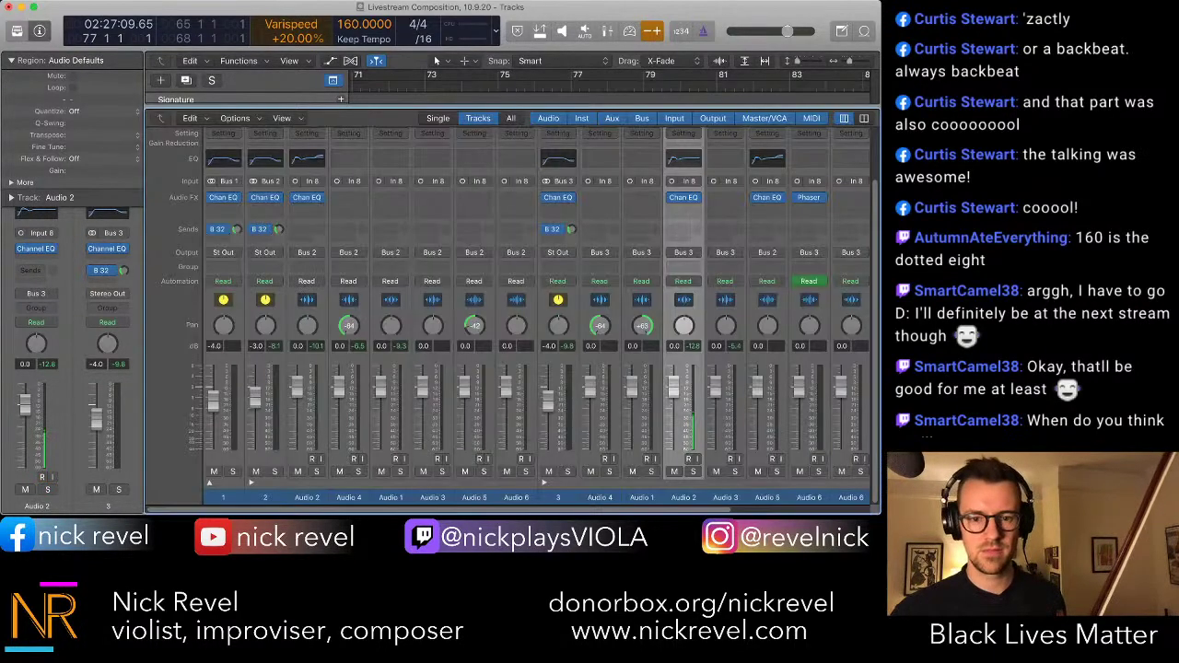
key(ctrl+r)
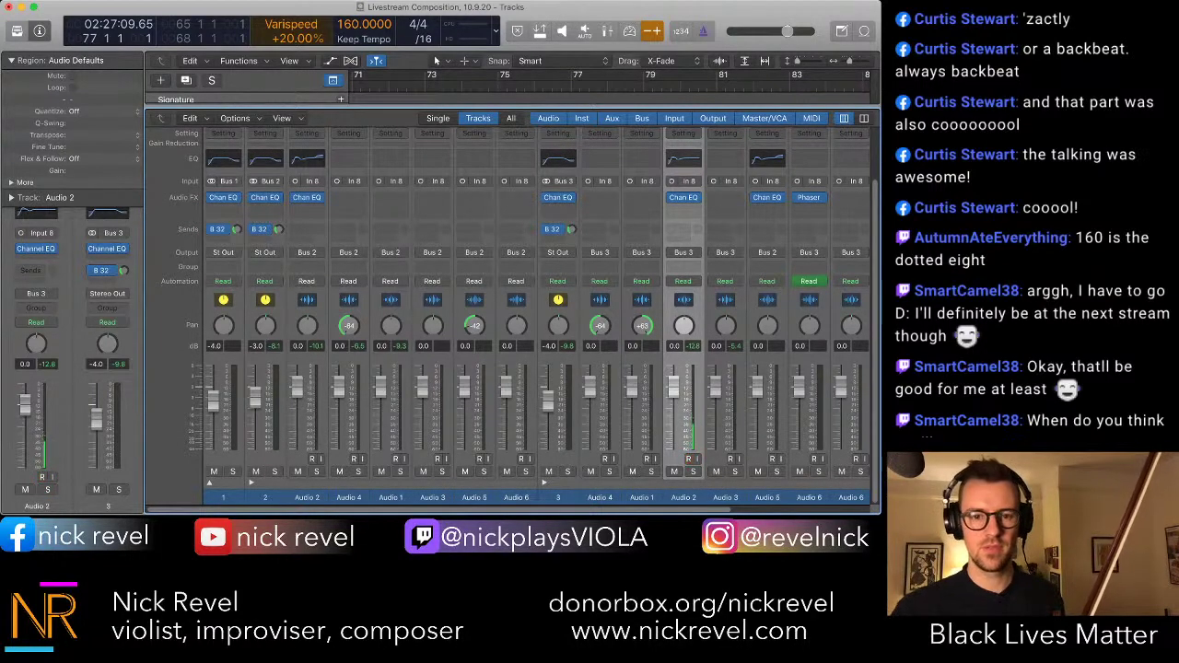
key(x)
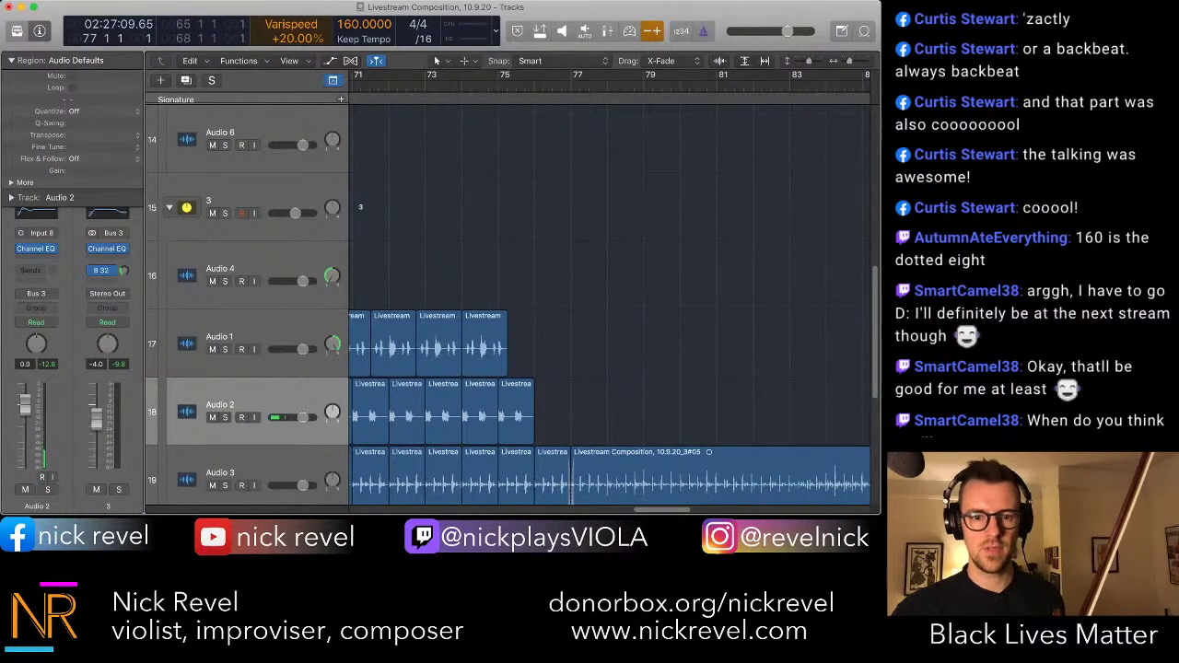
scroll(516, 306, down, 3)
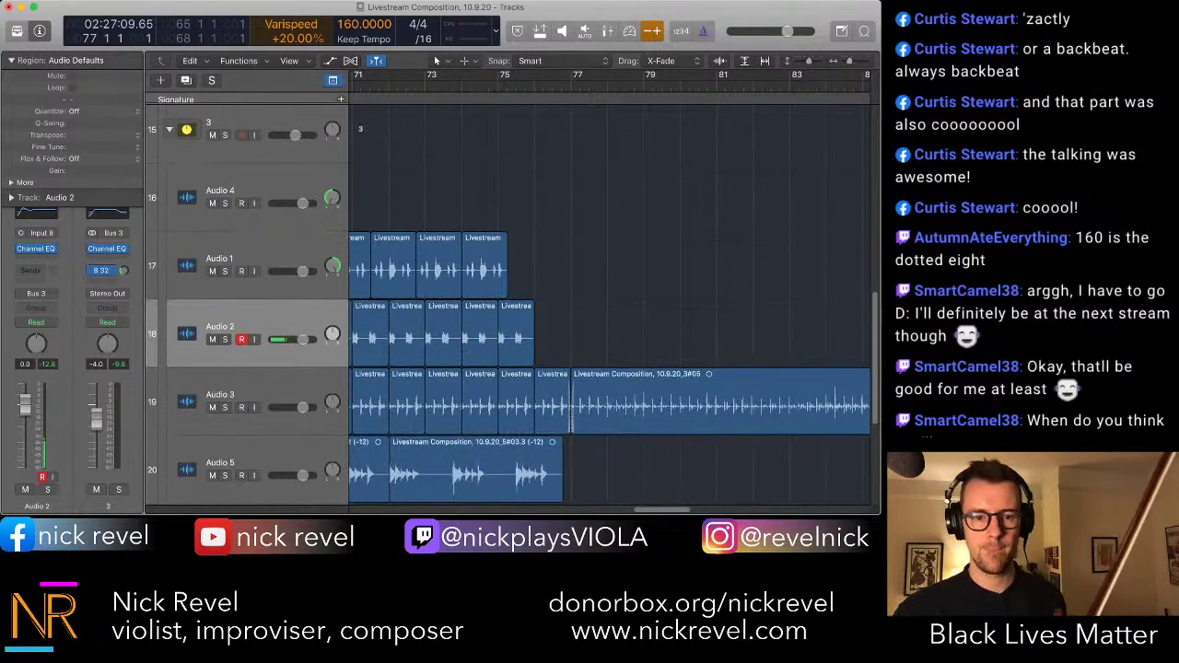
- Record a new take on track 18, Audio 2, after its last short region with Varispeed at +20%
key(r)
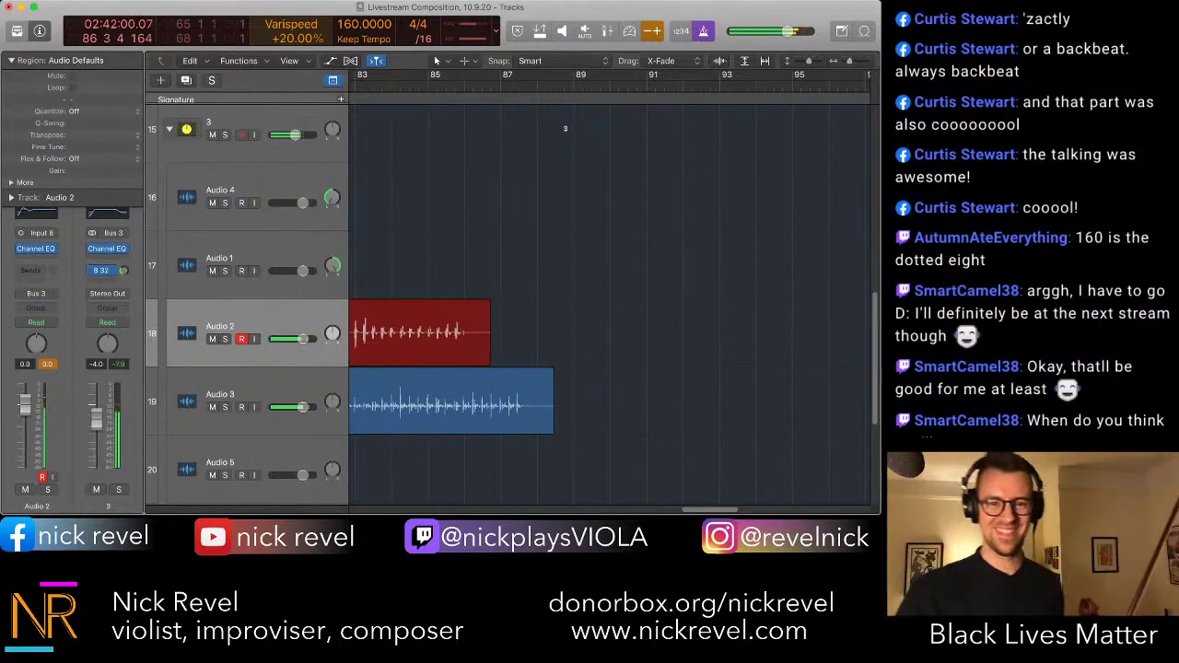
key(space)
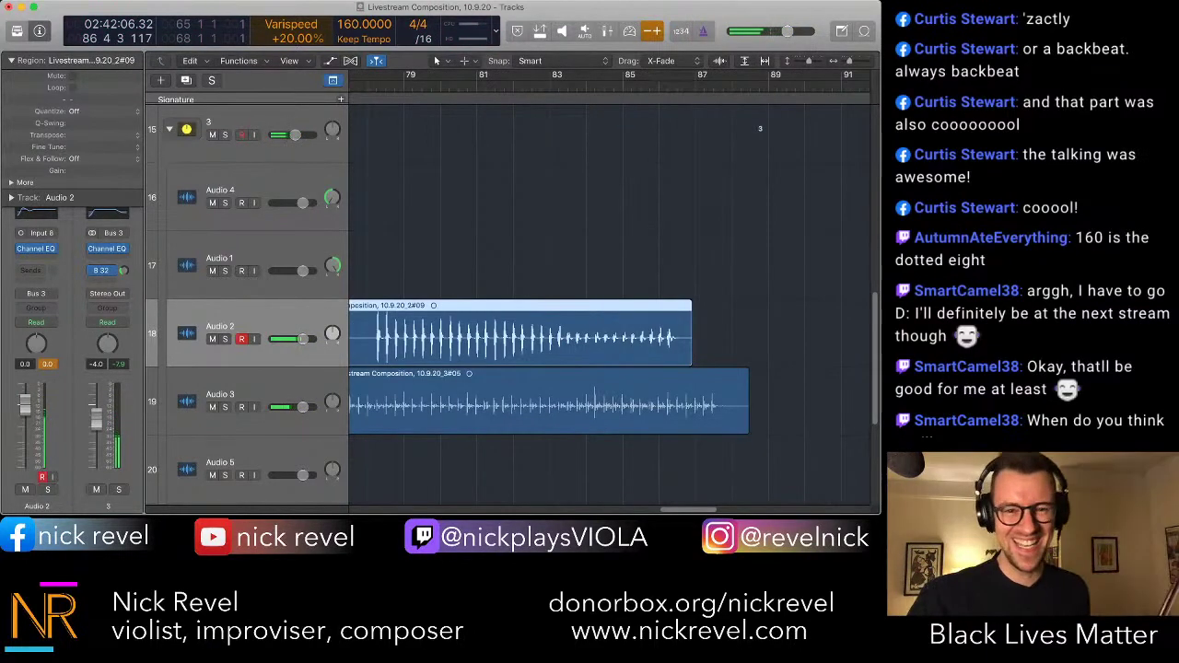
scroll(608, 304, left, 1)
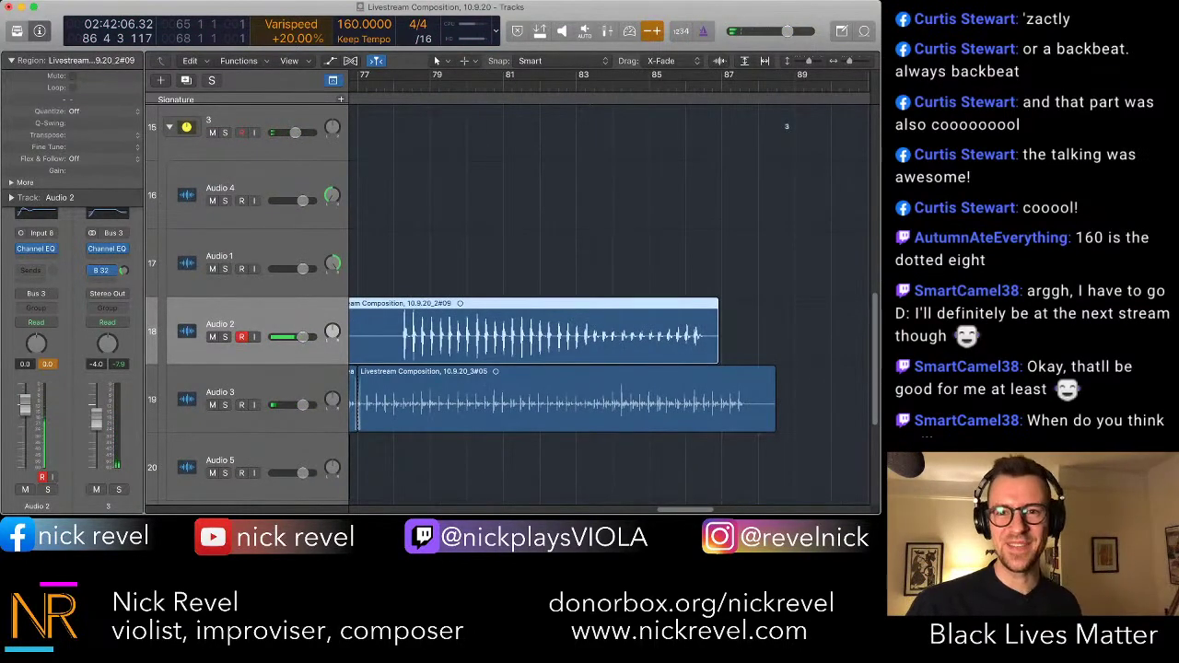
- Turn off Varispeed, transpose the new Audio 2 take on track 18 by -8 and play it back
click(652, 31)
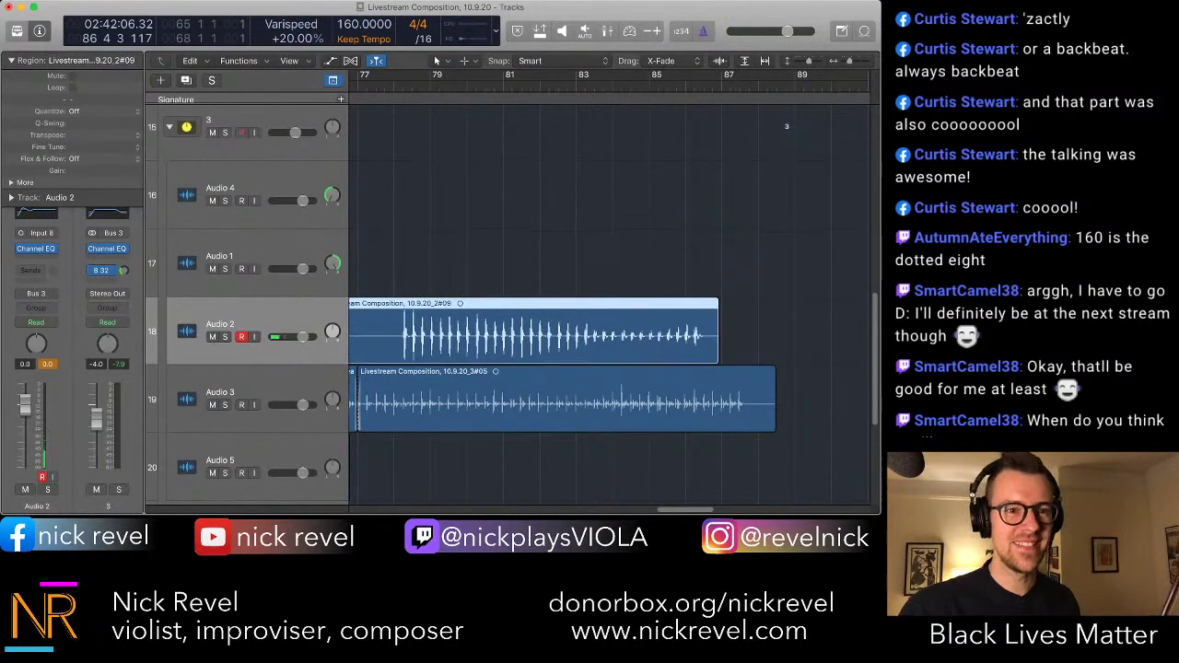
double_click(102, 135)
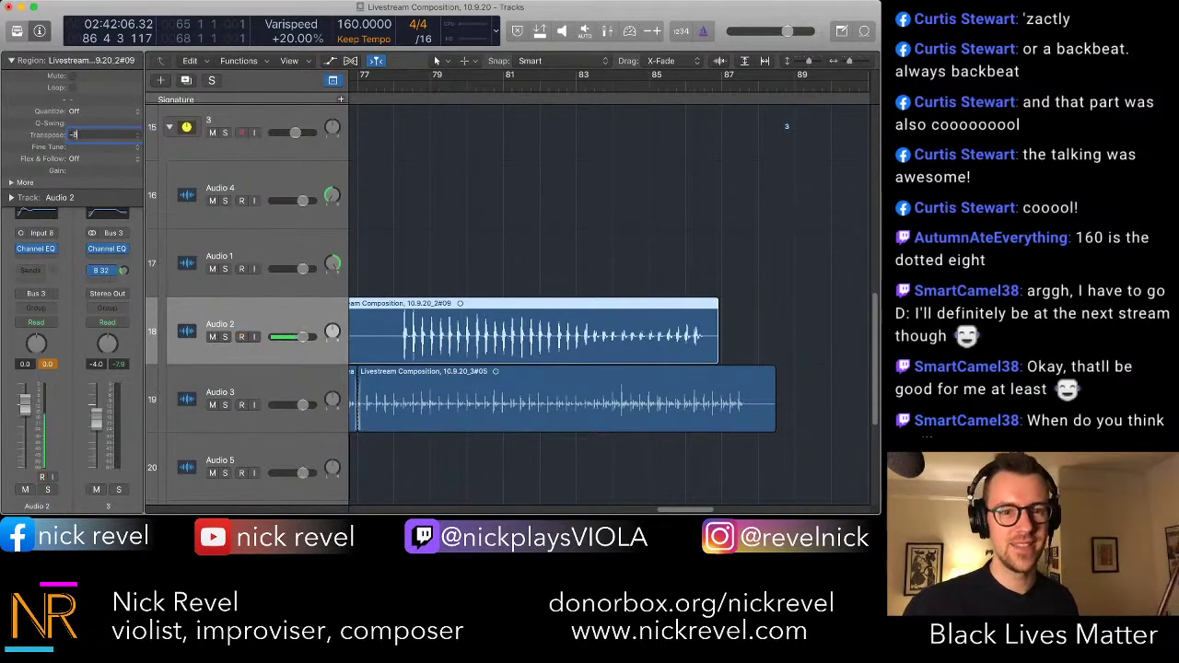
key(Return)
key(space)
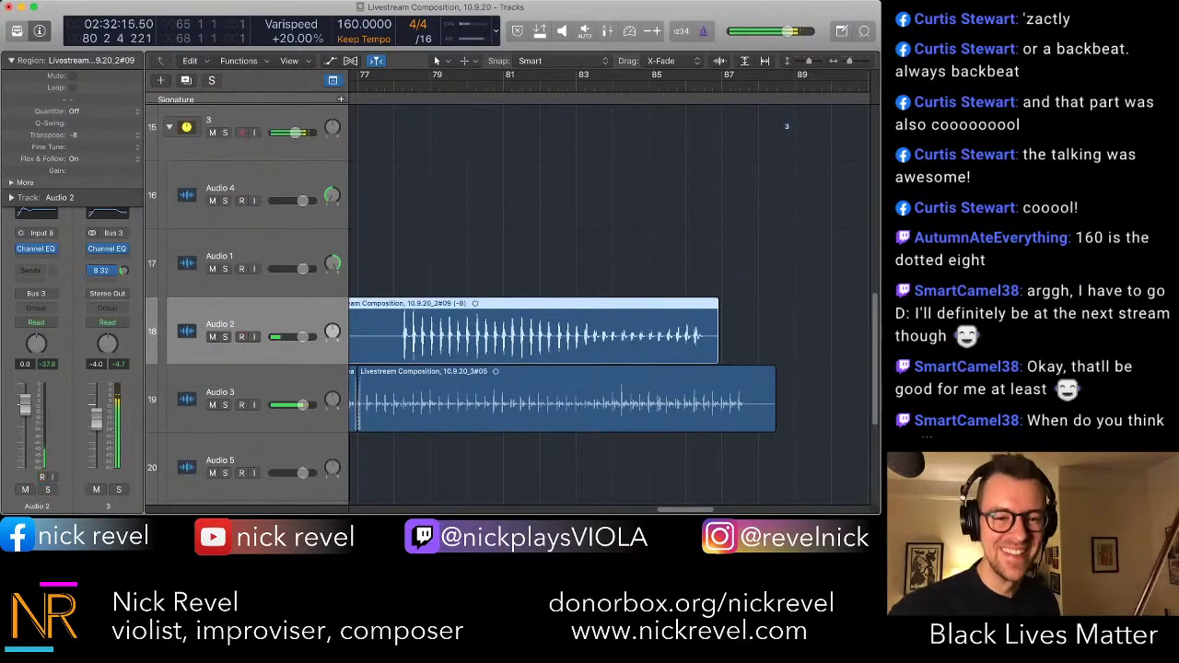
click(11, 61)
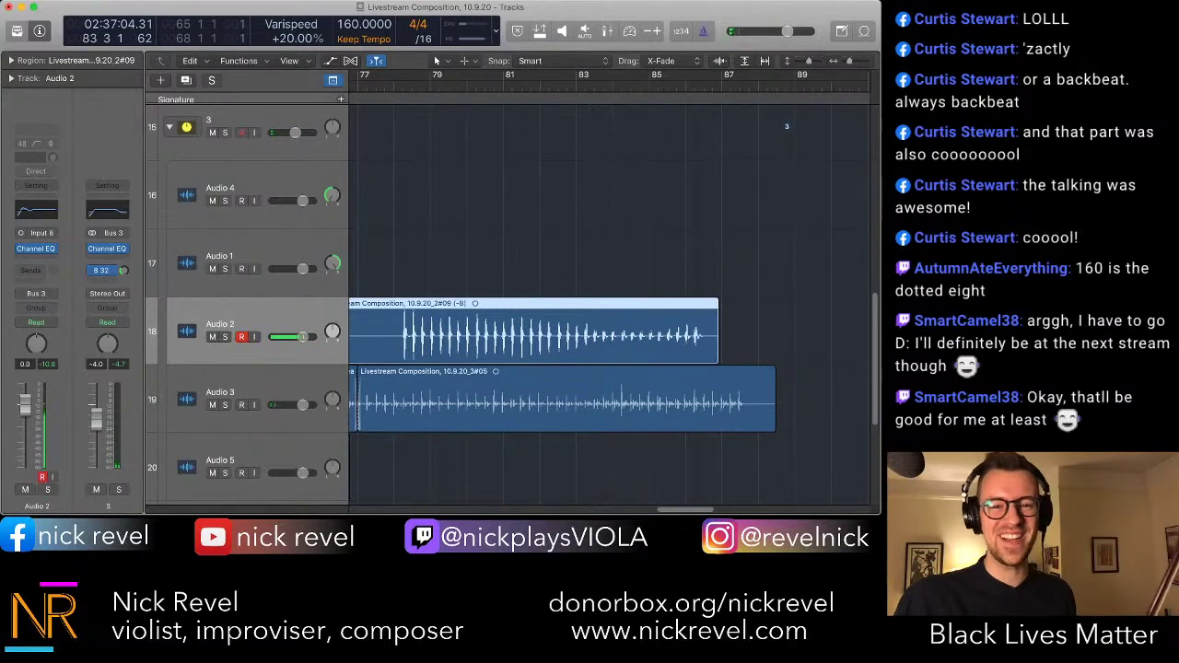
- Split the Audio 2 take just before its first note and delete the part in front of it
super+click(403, 267)
key(space)
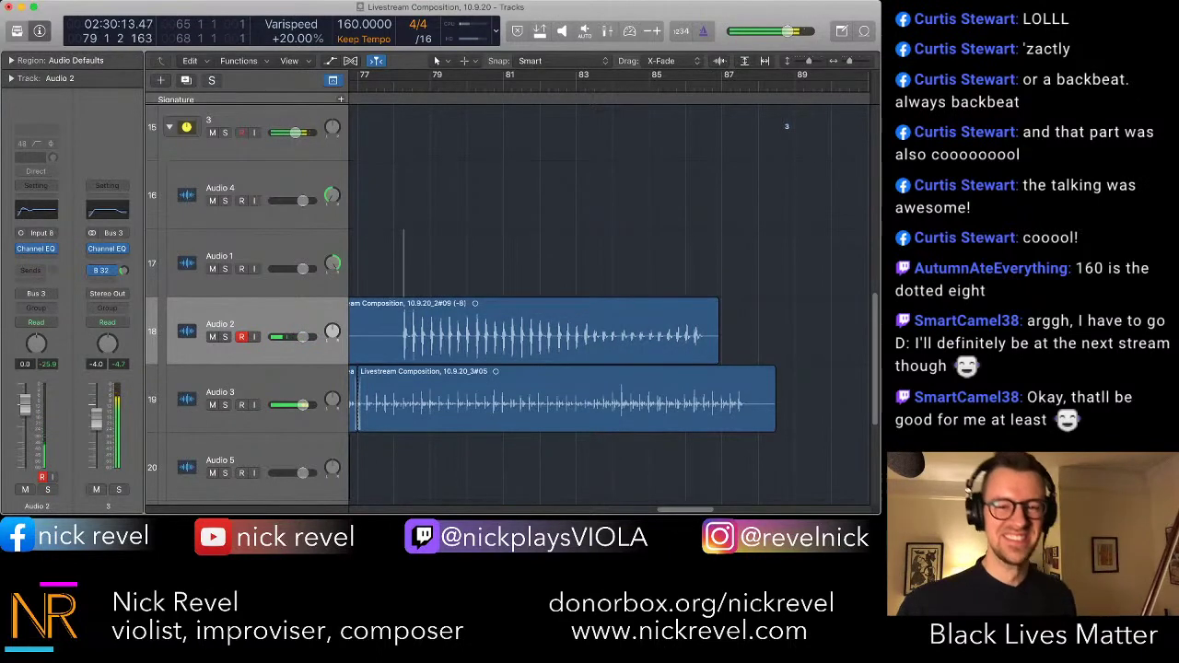
key(space)
key(super+Right)
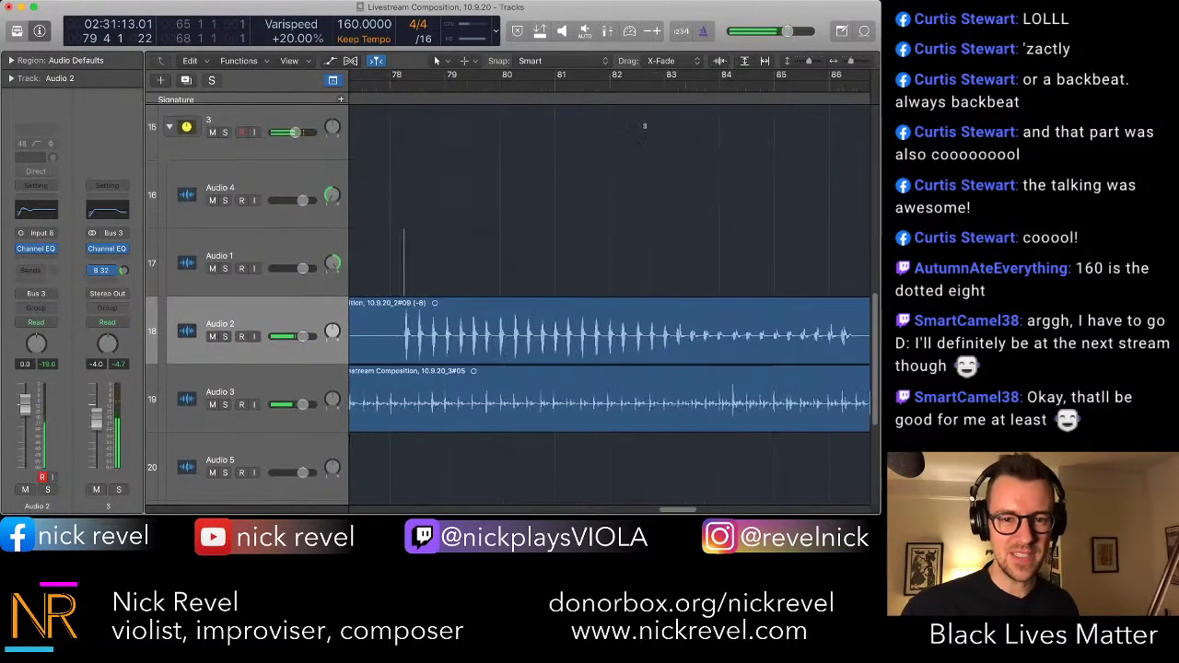
key(super+Right)
key(super+Right)
super+double_click(403, 331)
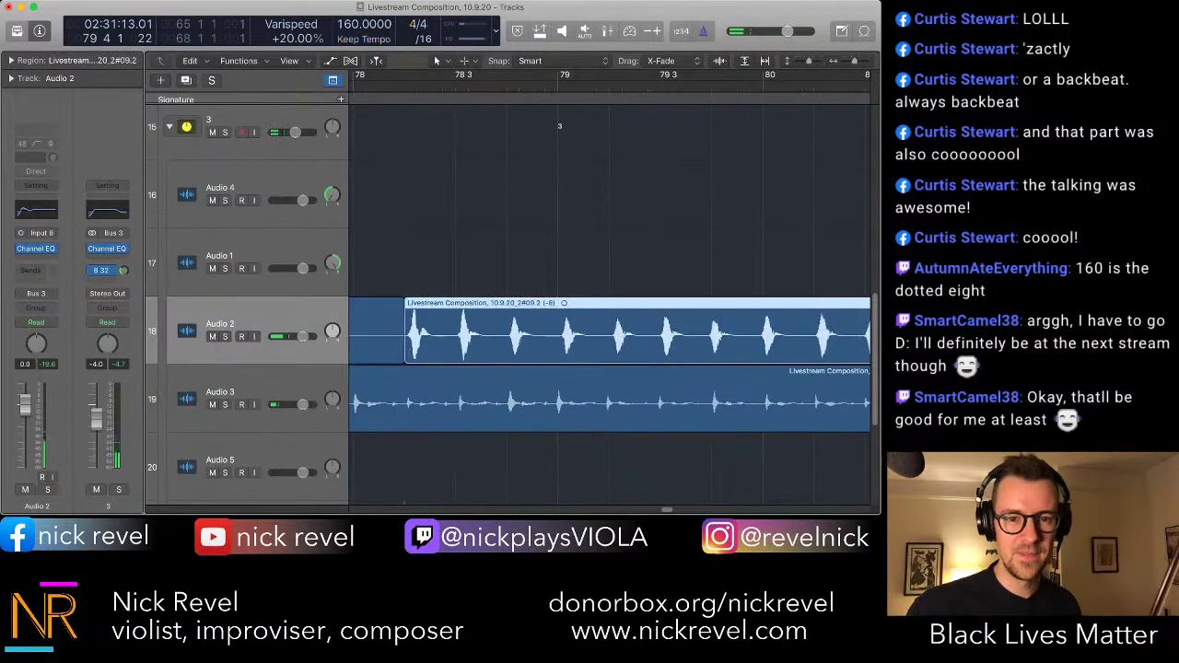
click(382, 332)
key(Delete)
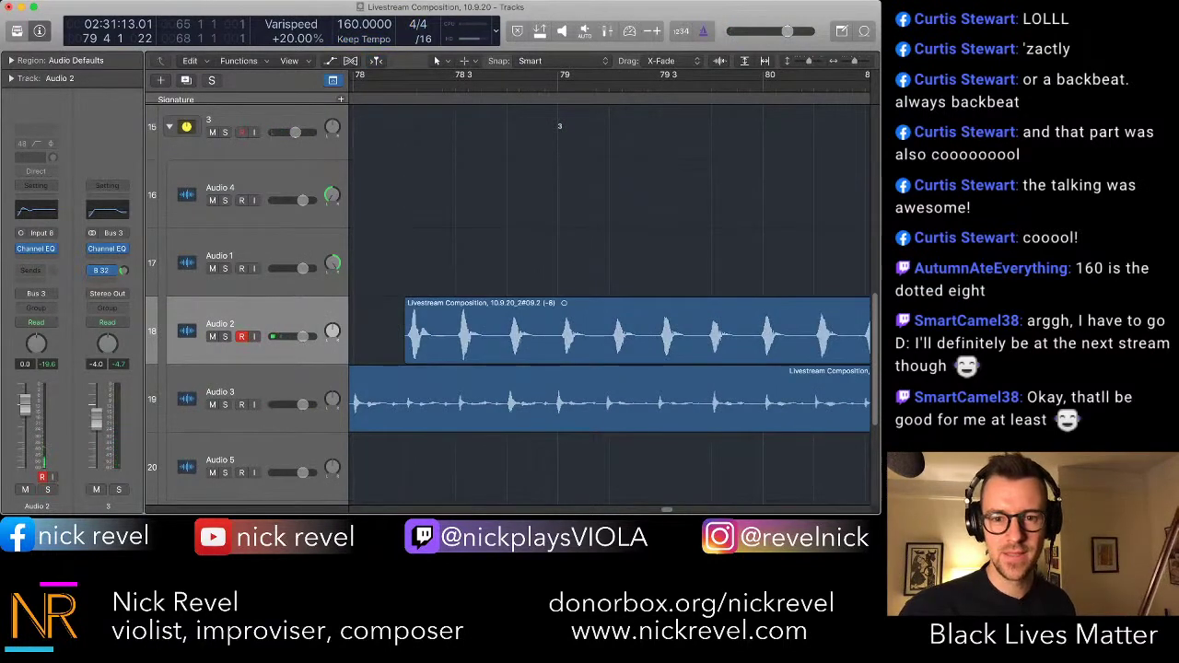
- Split the Audio 2 take after its fourth note and delete everything behind the cut
key(alt+r)
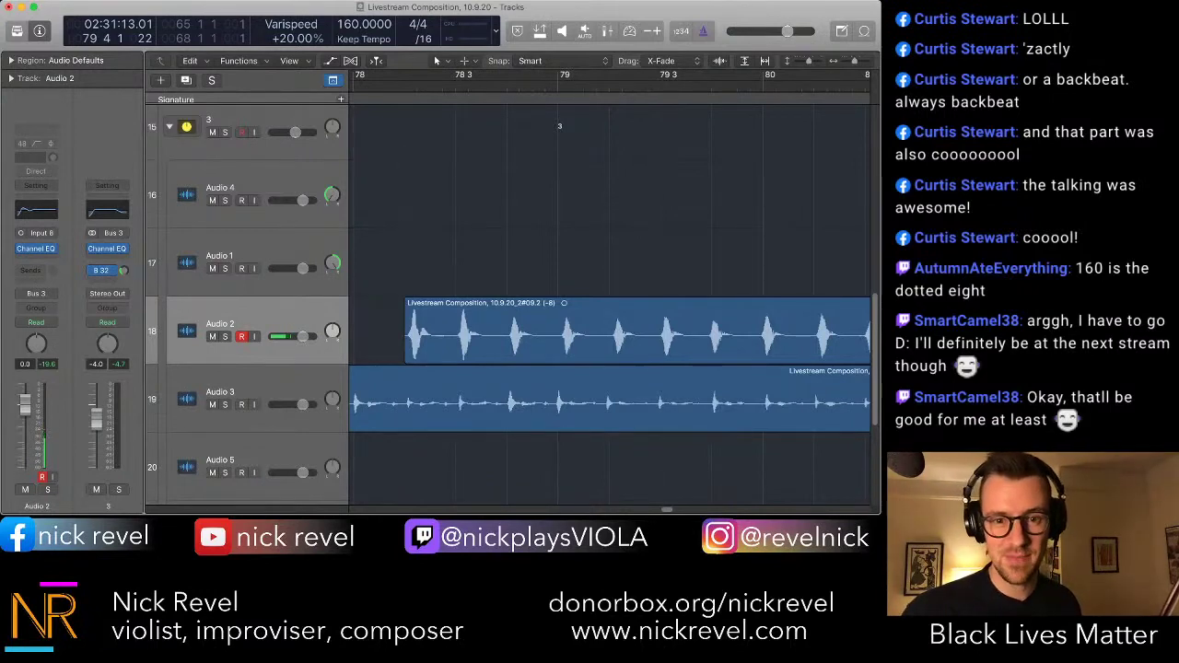
super+double_click(610, 334)
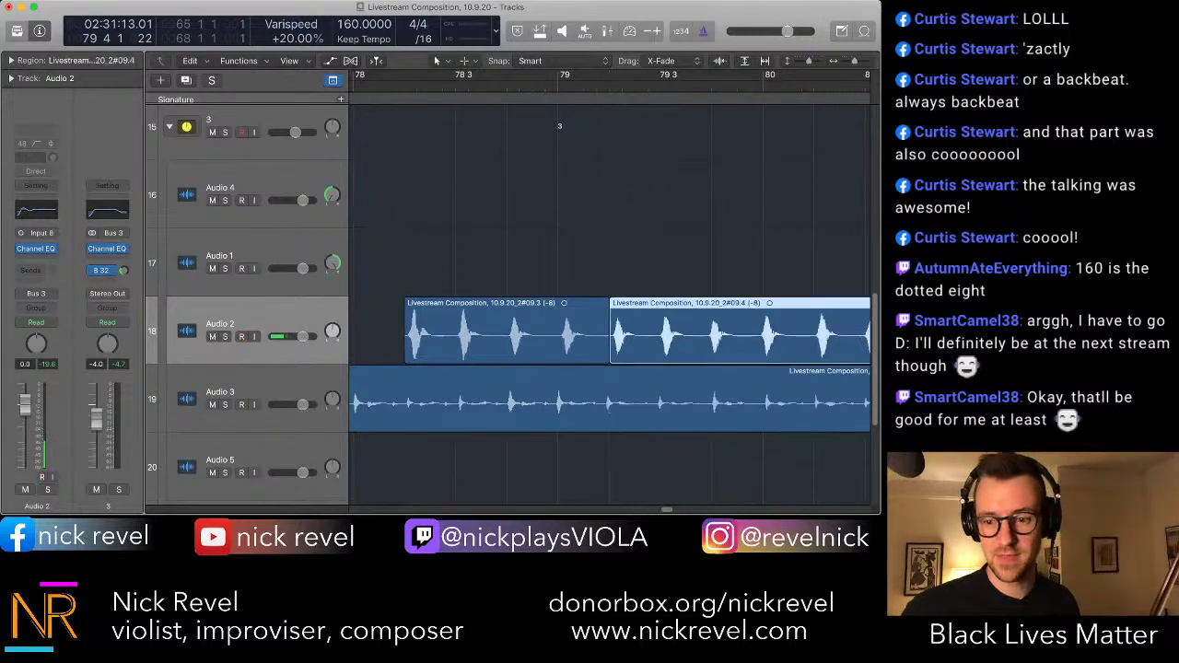
key(Delete)
- Move the four-note Audio 2 region on track 18 so it starts at bar 80
key(super+Left)
key(super+Left)
key(super+Left)
key(super+Left)
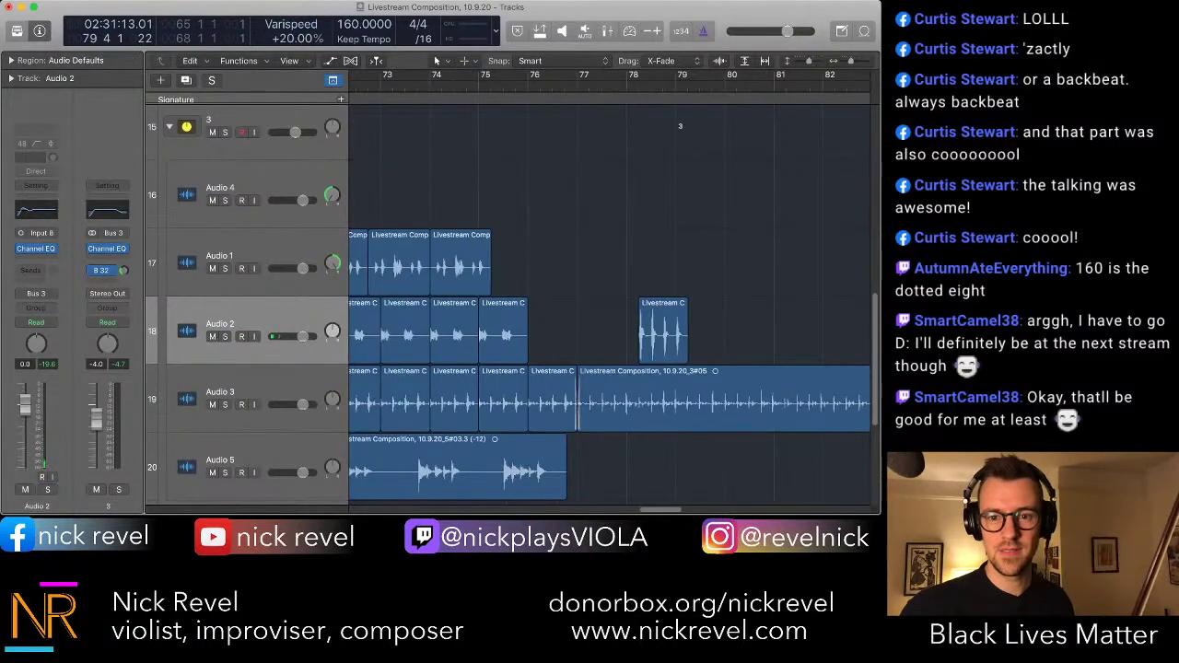
drag(663, 333, 748, 334)
scroll(749, 334, right, 3)
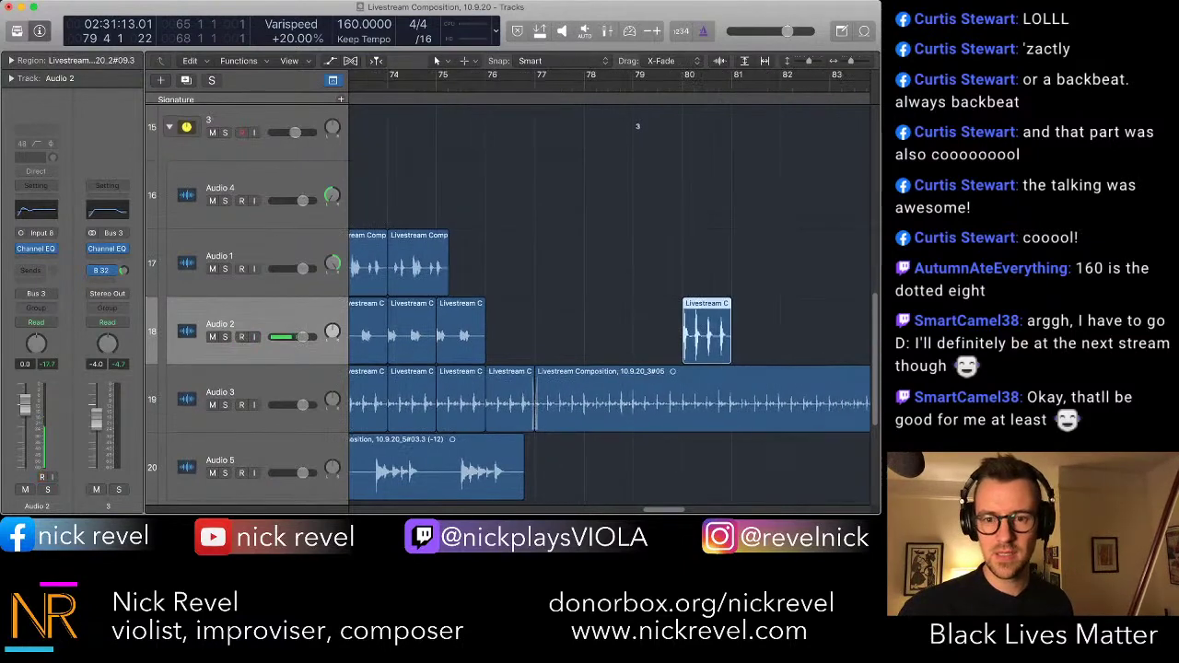
scroll(749, 333, right, 1)
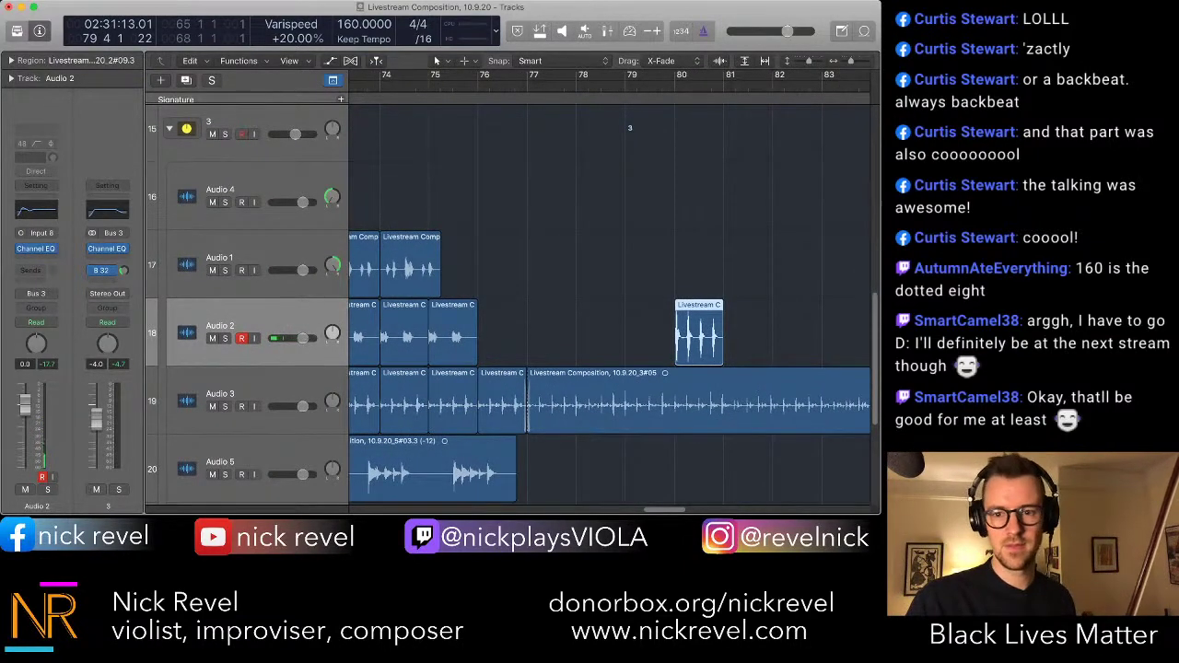
- Repeat the four-note Audio 2 region six times in a row, filling bars 80 to 87
key(super+r)
key(super+r)
key(super+r)
key(super+r)
key(super+r)
scroll(608, 369, right, 4)
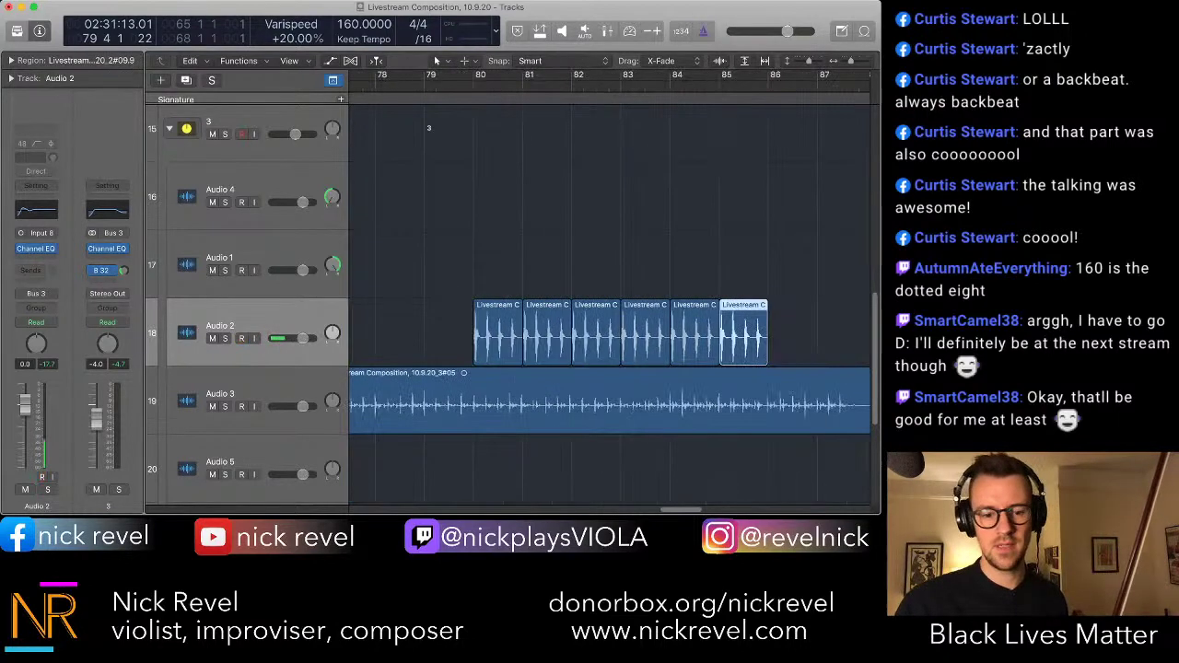
key(super+r)
- Play back the end of the existing stack 3 section leading towards the repeated Audio 2 regions
scroll(608, 304, left, 10)
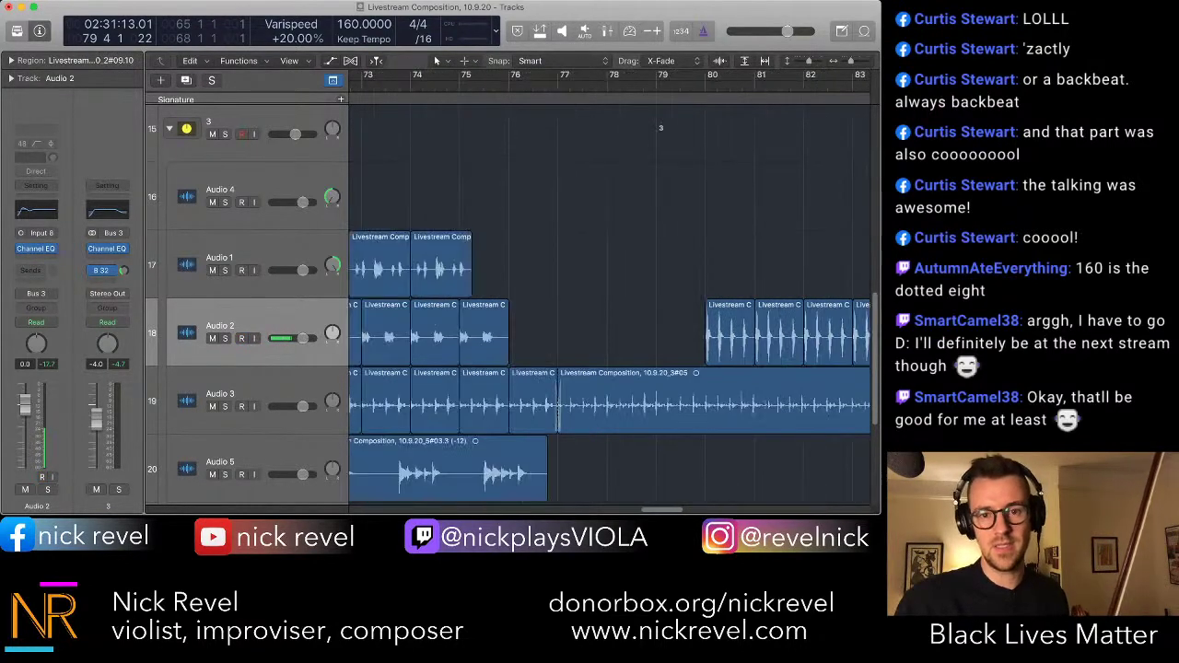
click(673, 87)
key(space)
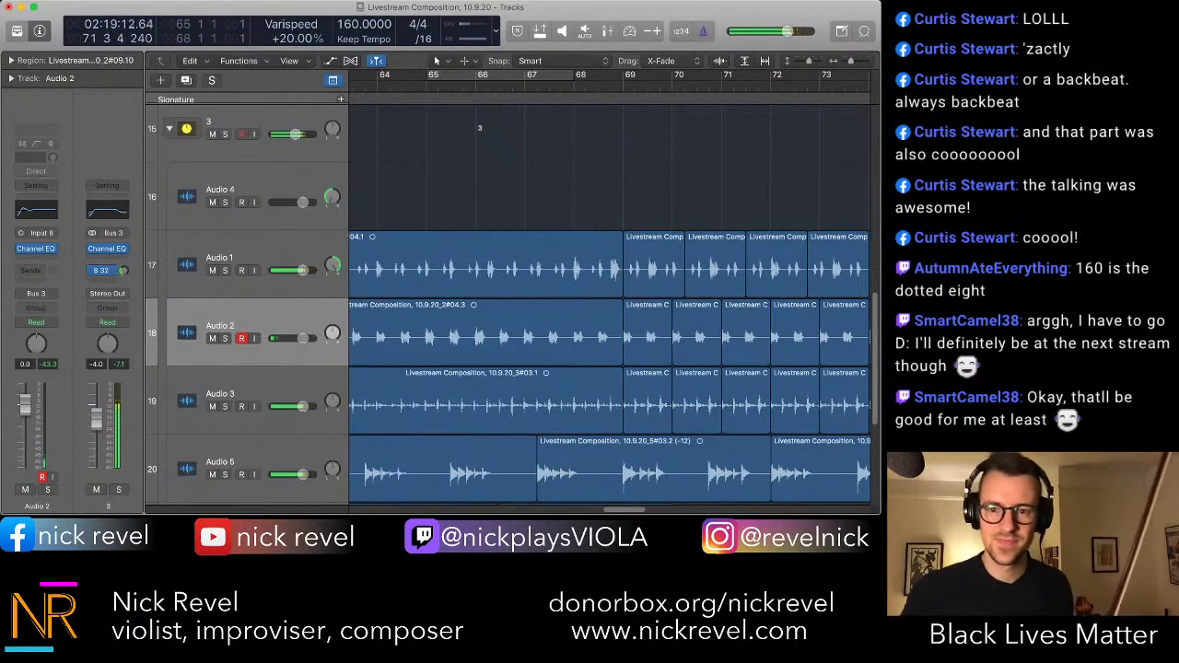
key(alt+ctrl+r)
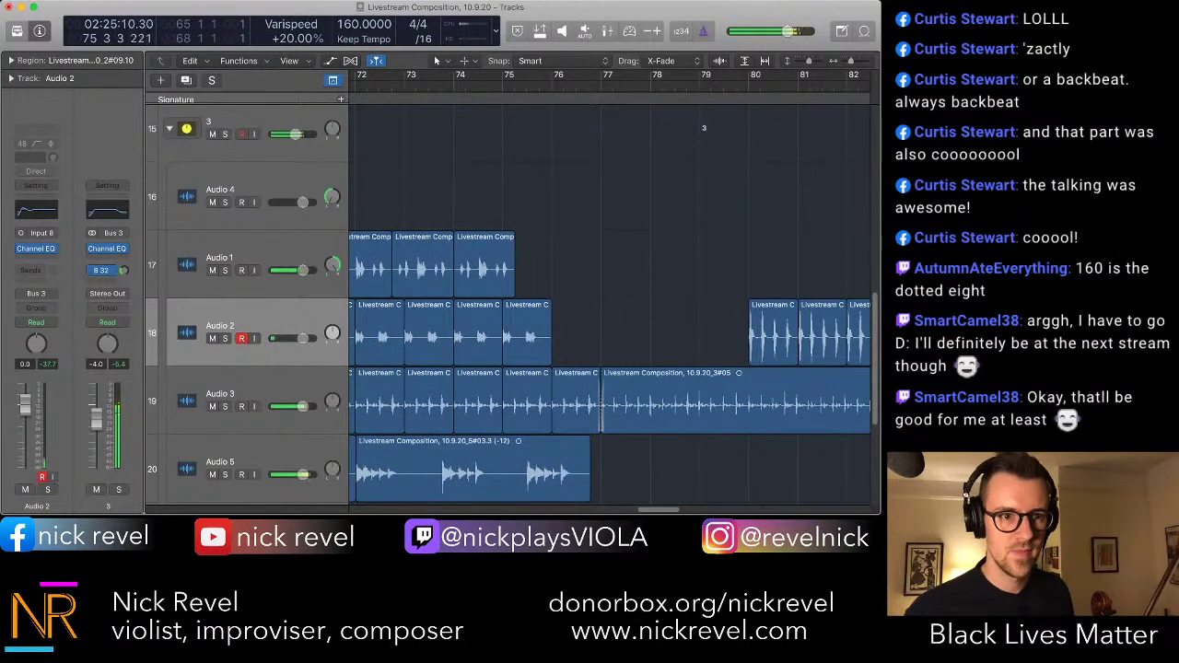
- Solo track 18, Audio 2, to hear it alone and remove the Channel EQ from its channel strip
click(235, 327)
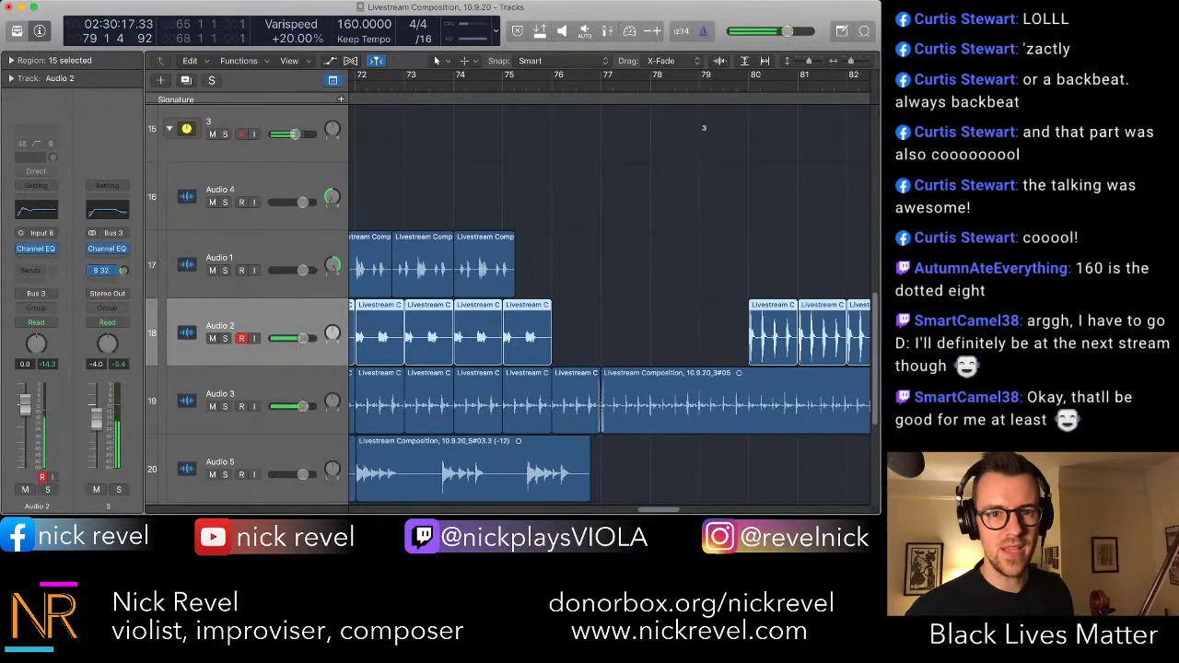
key(space)
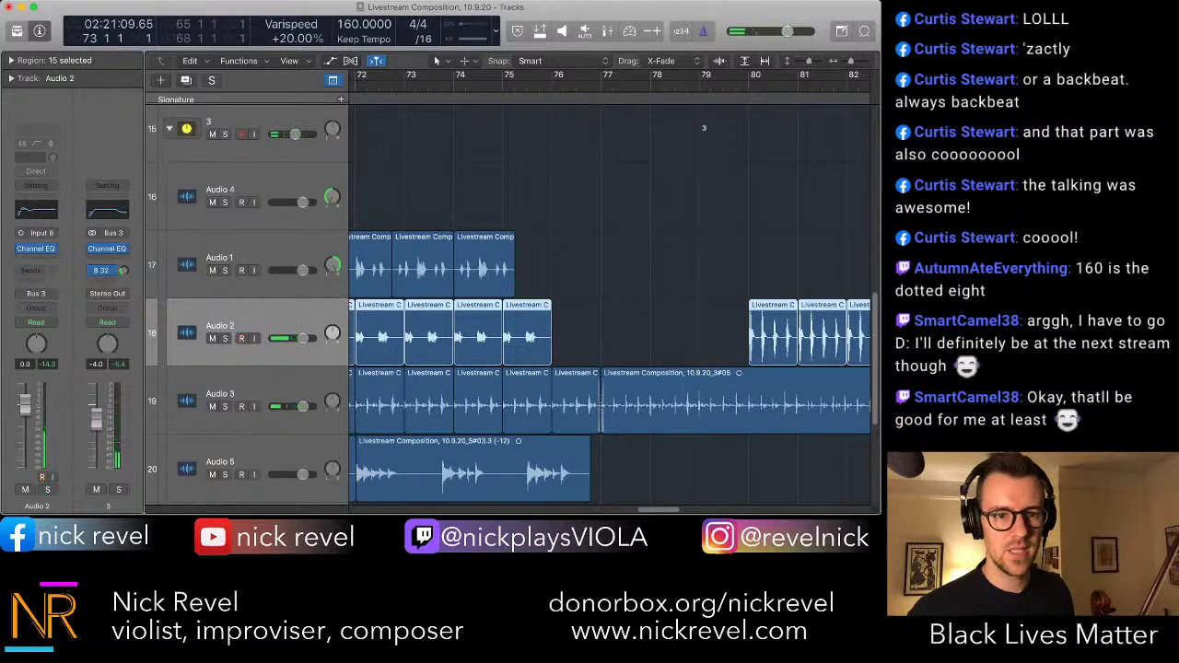
key(s)
key(space)
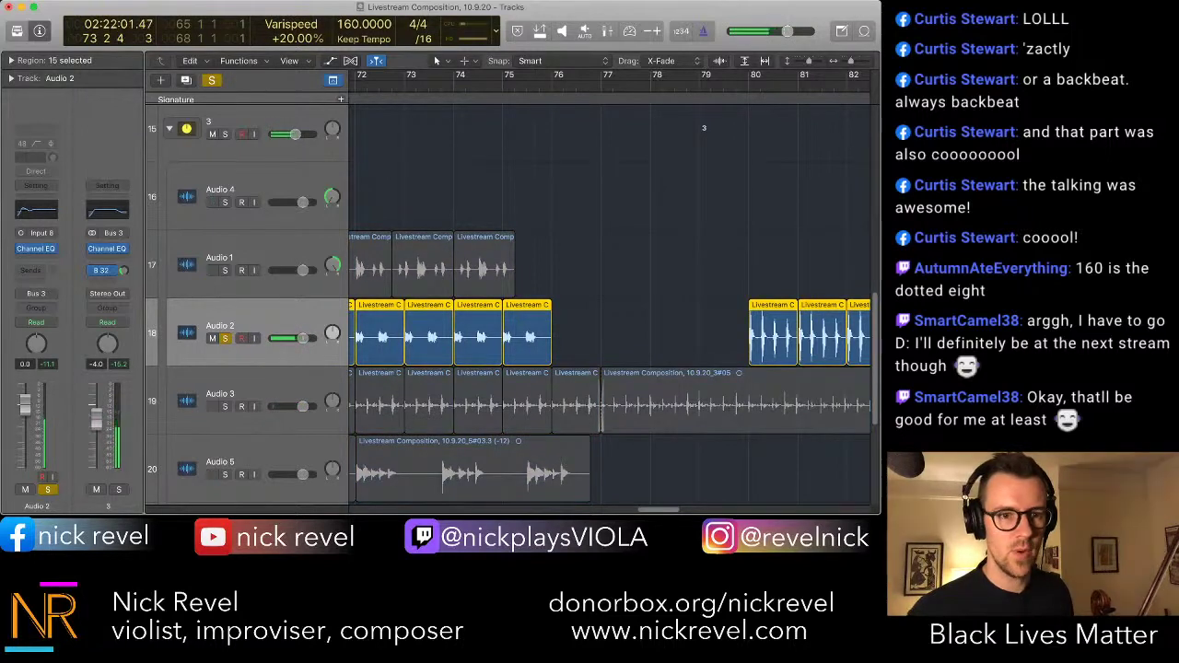
key(x)
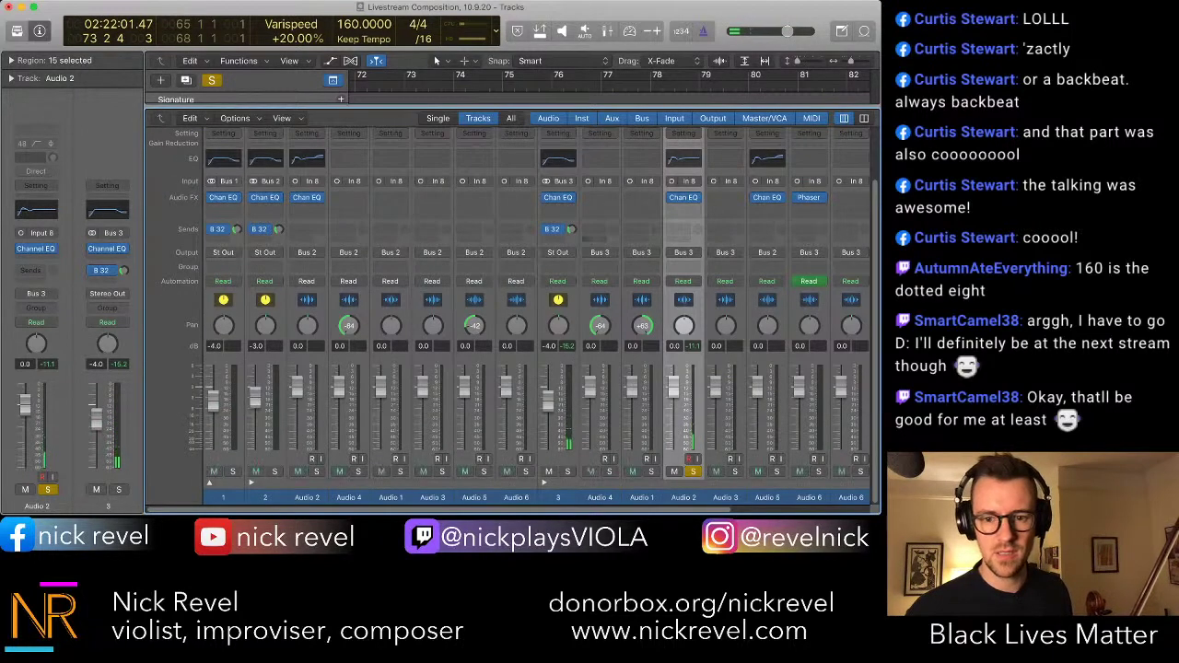
scroll(536, 314, up, 2)
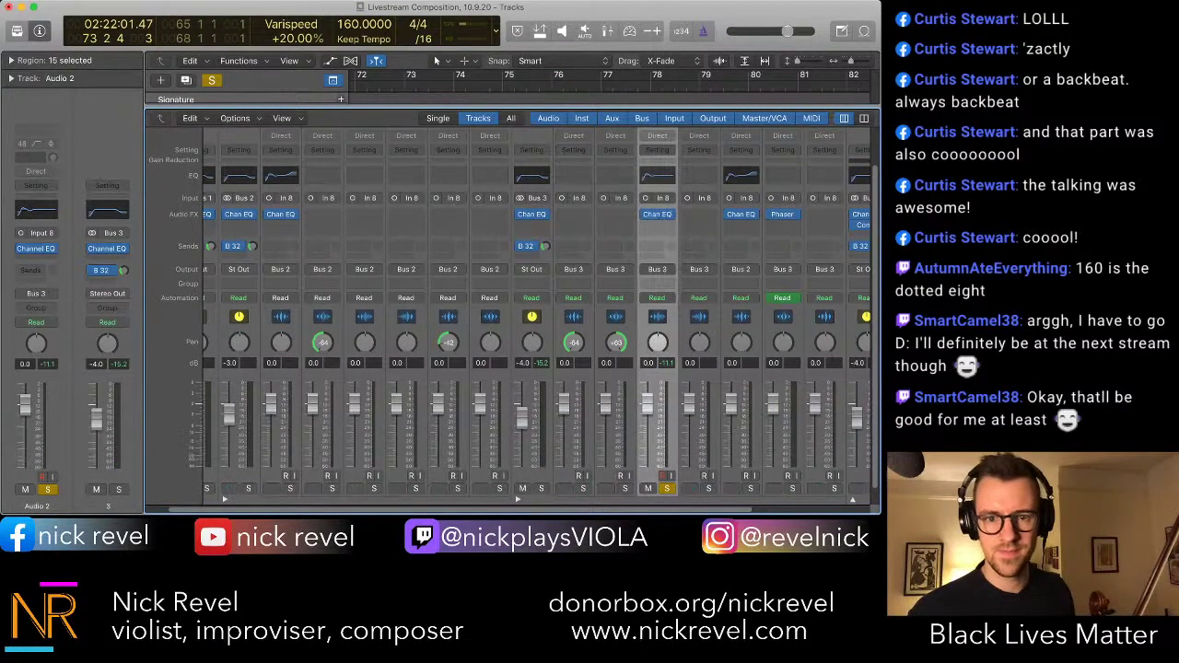
key(x)
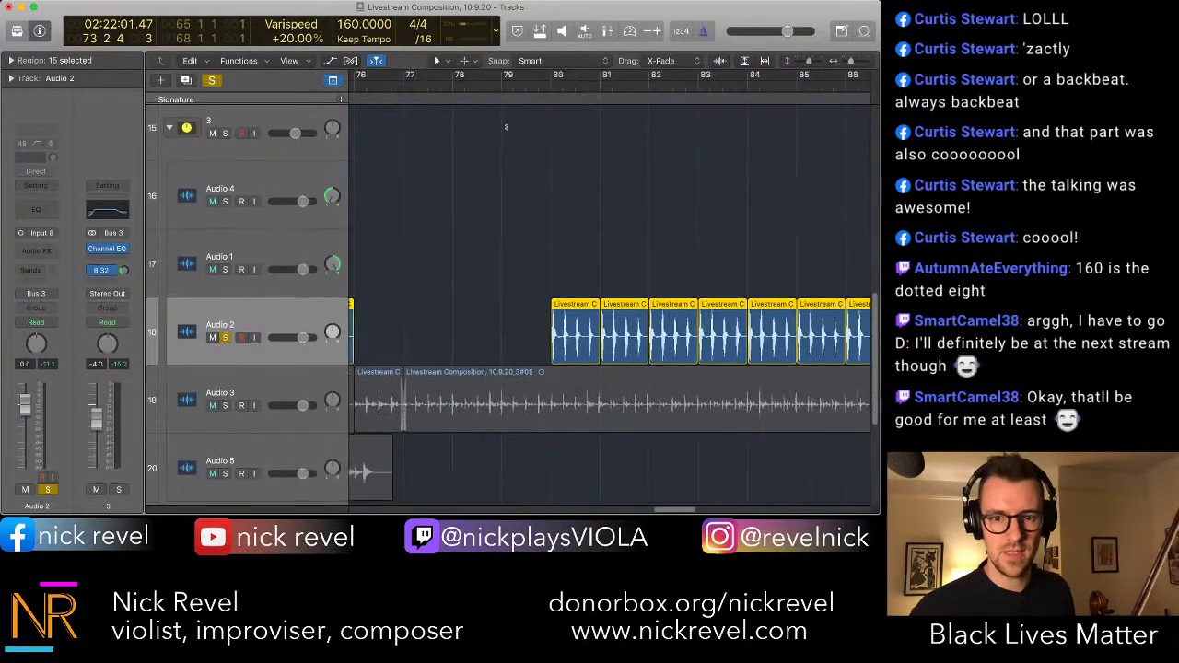
- Move the seven repeated four-note regions from track 18 down to track 20, Audio 5, at the same bars, and turn off the solo
key(super+Left)
key(super+Left)
drag(677, 309, 451, 312)
scroll(451, 312, down, 1)
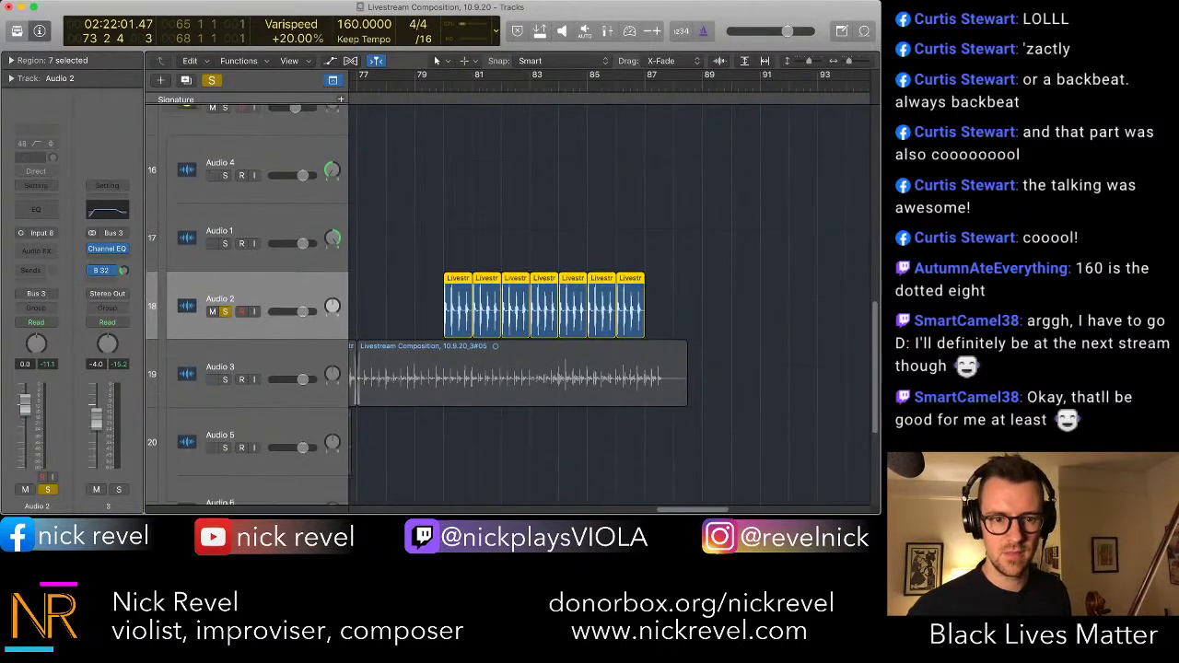
scroll(511, 303, down, 2)
scroll(511, 304, down, 2)
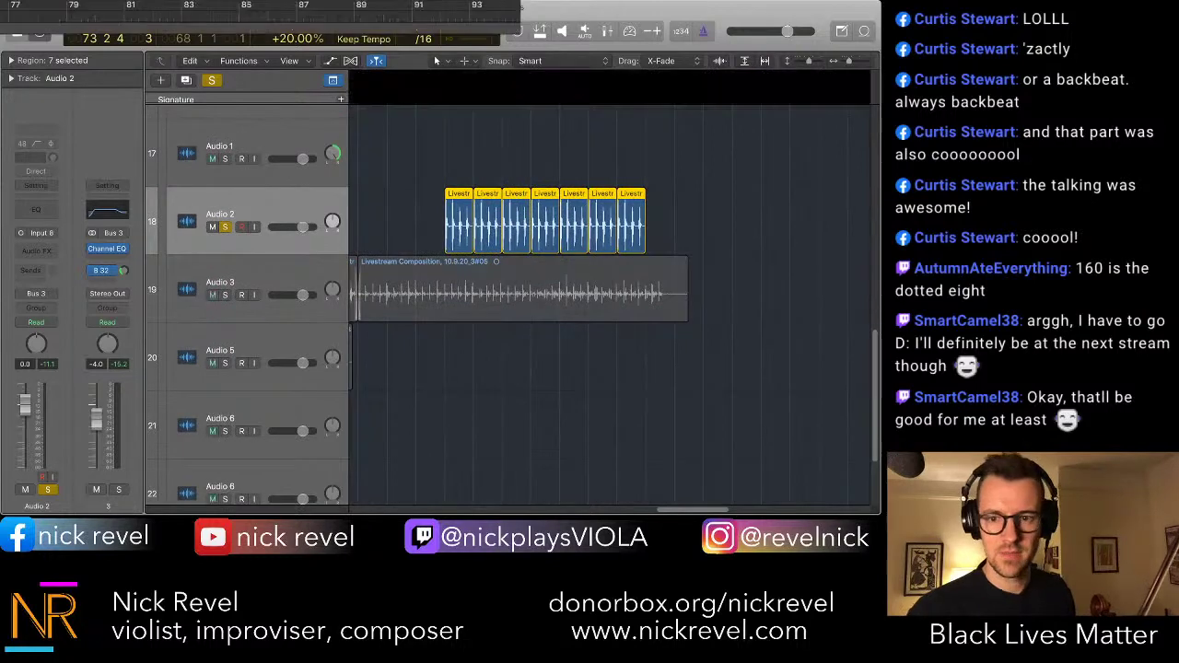
key(x)
scroll(511, 313, down, 2)
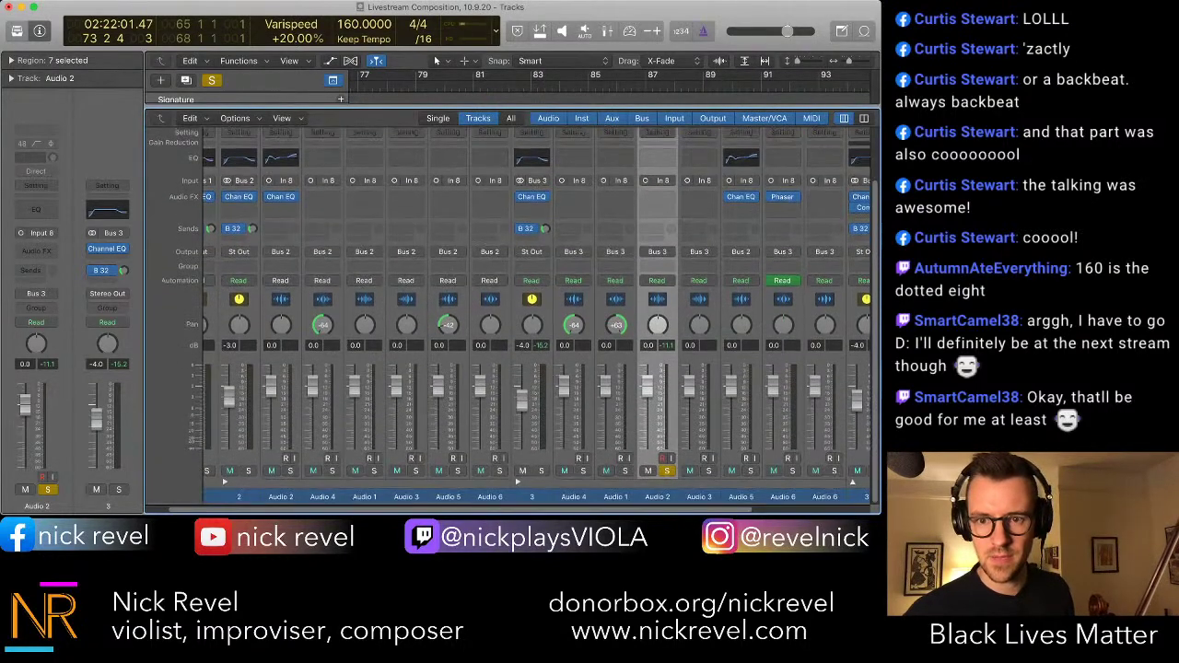
scroll(511, 313, up, 1)
key(x)
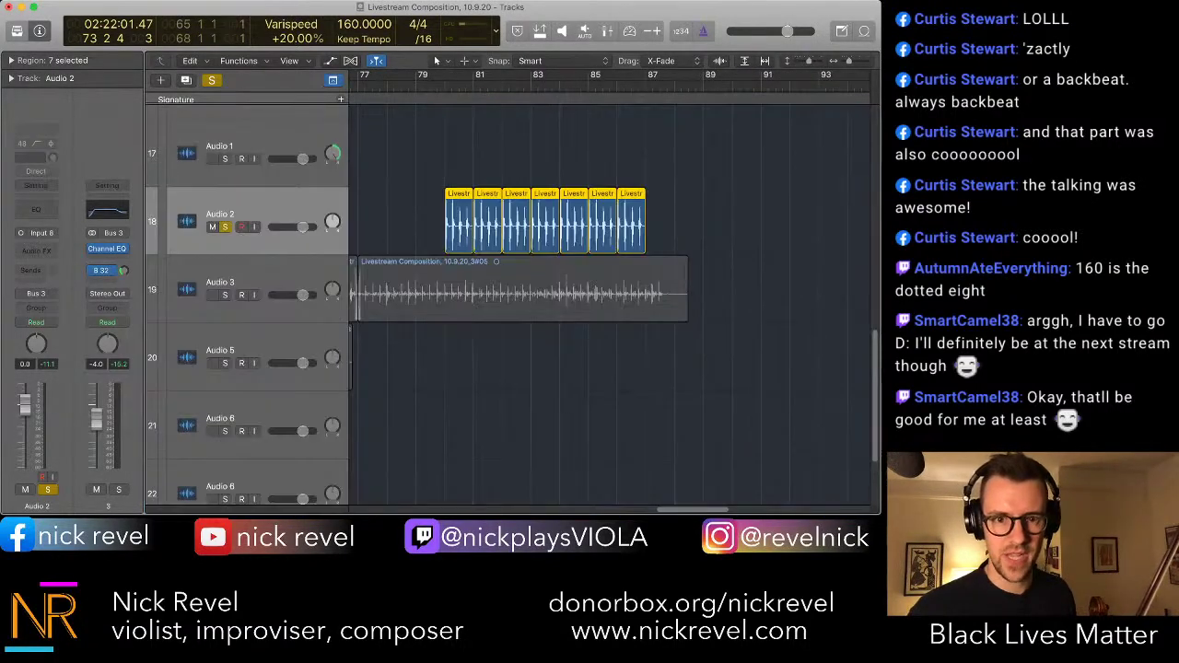
drag(458, 223, 459, 357)
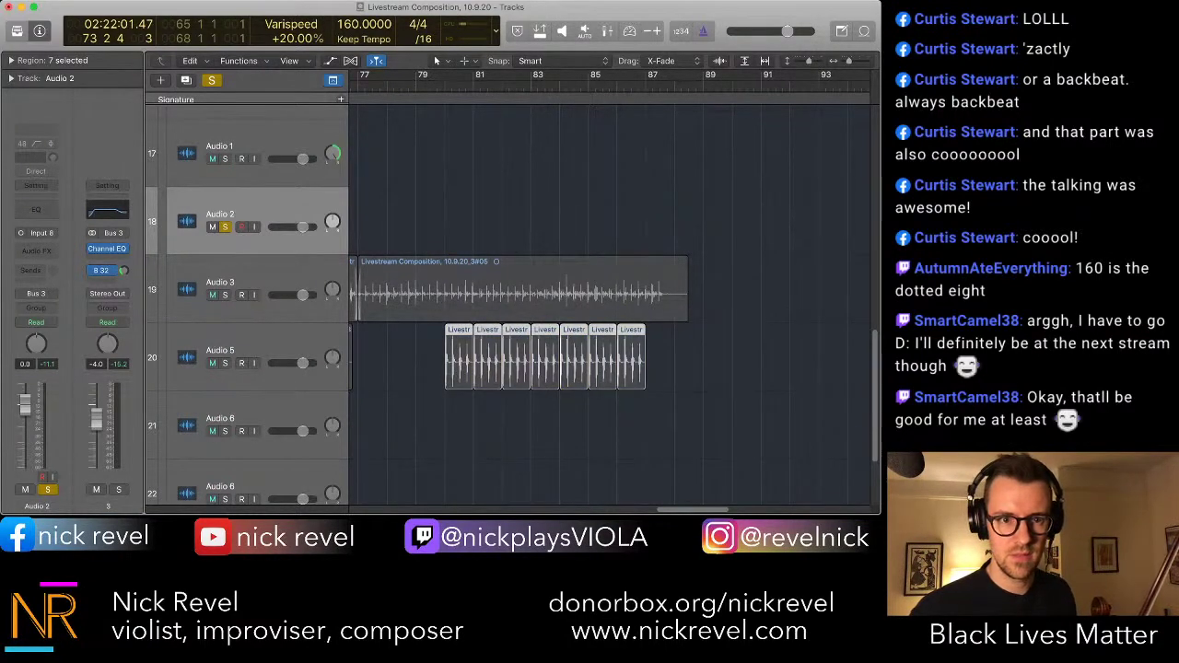
key(s)
- Play back the ending with the seven regions on track 20, listening until about bar 87
click(415, 86)
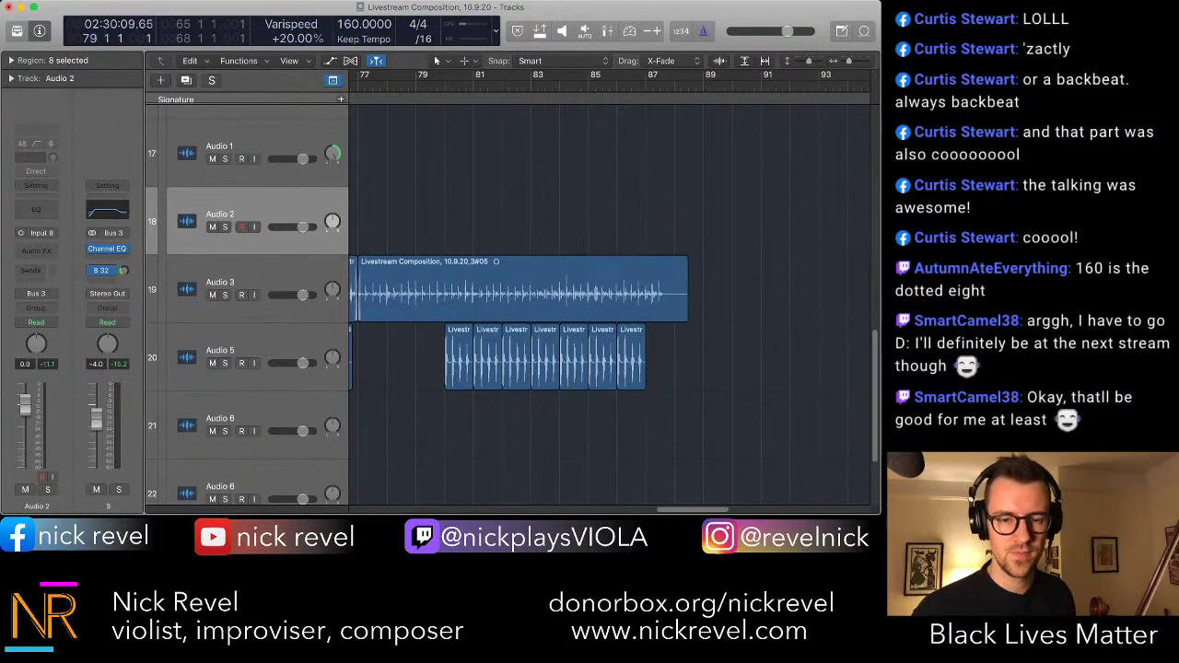
key(space)
scroll(608, 304, left, 6)
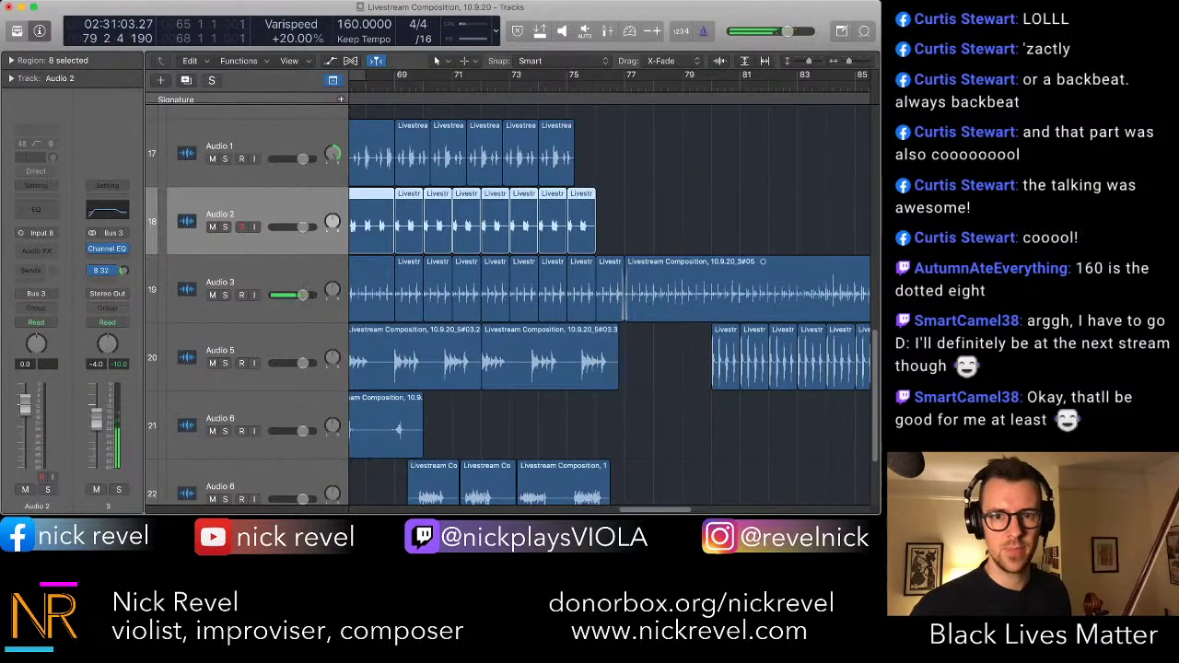
click(566, 85)
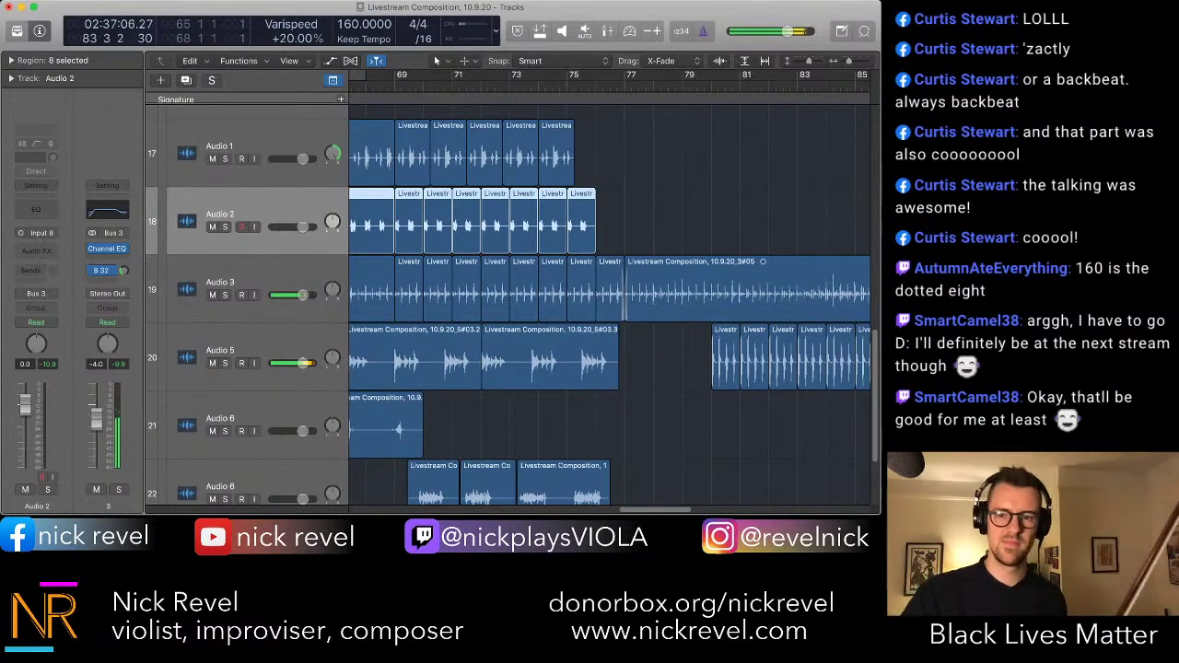
scroll(608, 304, left, 4)
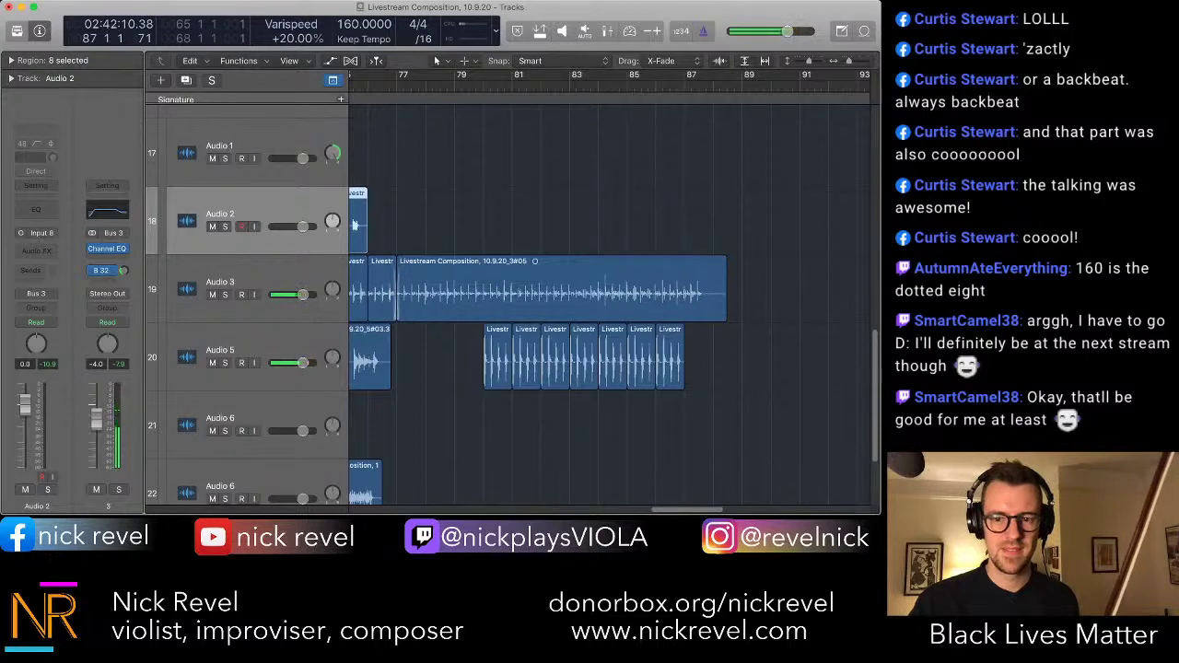
- Mute the seven repeated regions at bars 80 to 87 on track 20, Audio 5
drag(701, 344, 469, 339)
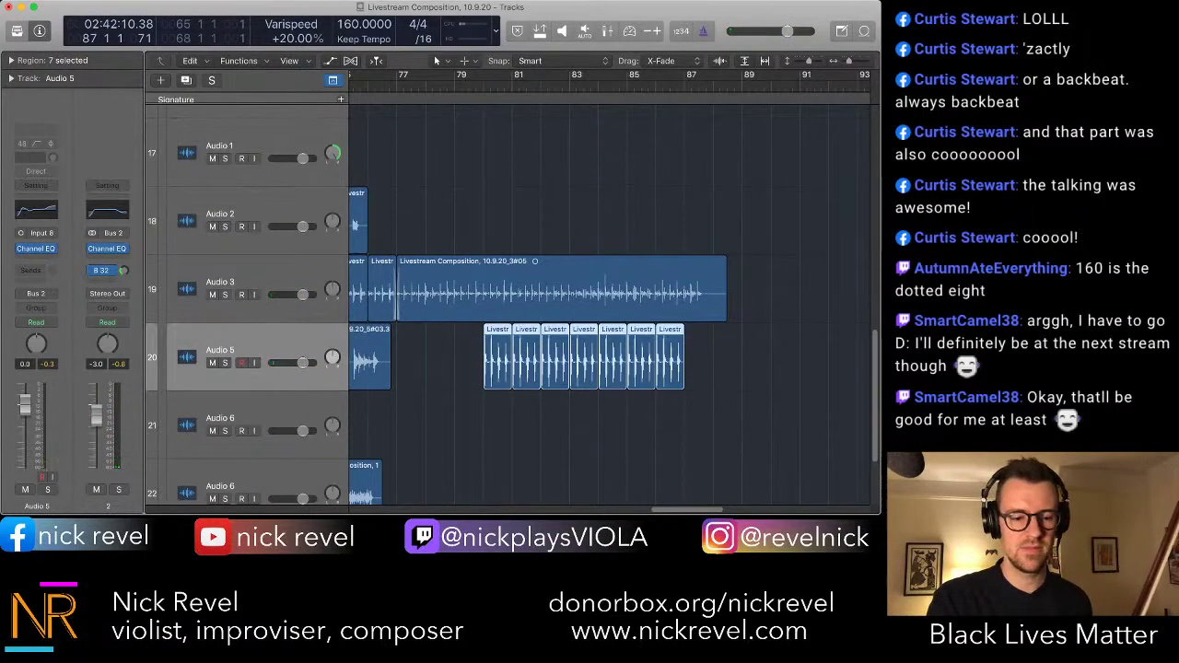
key(m)
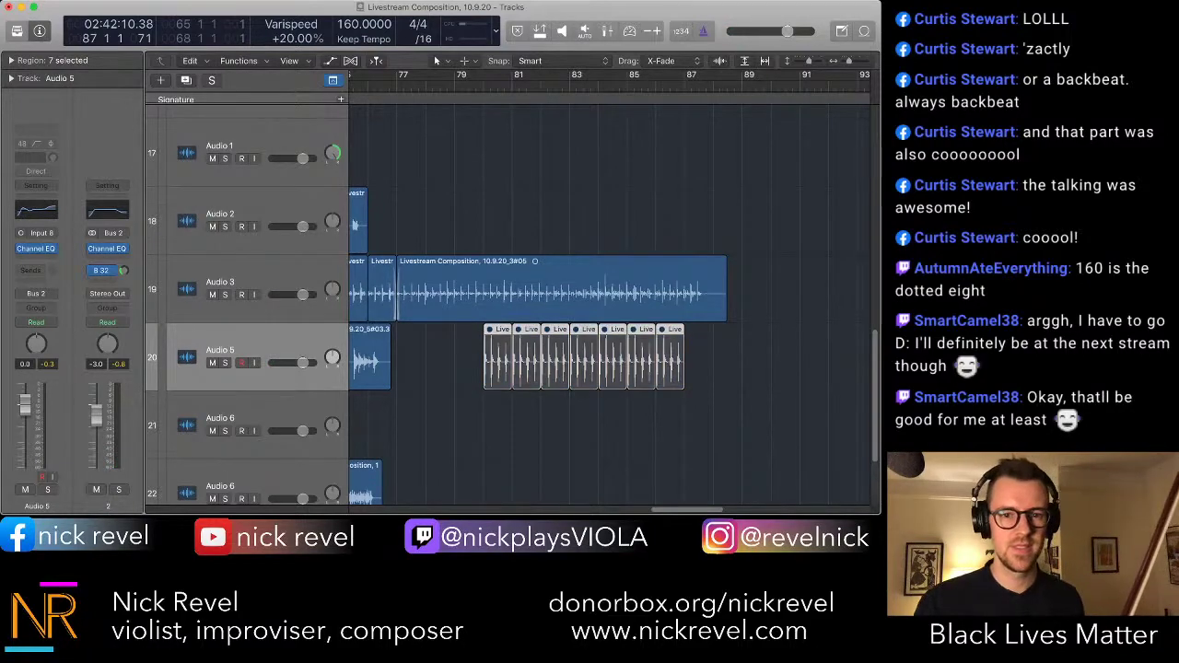
click(470, 339)
scroll(469, 339, left, 10)
scroll(470, 339, down, 3)
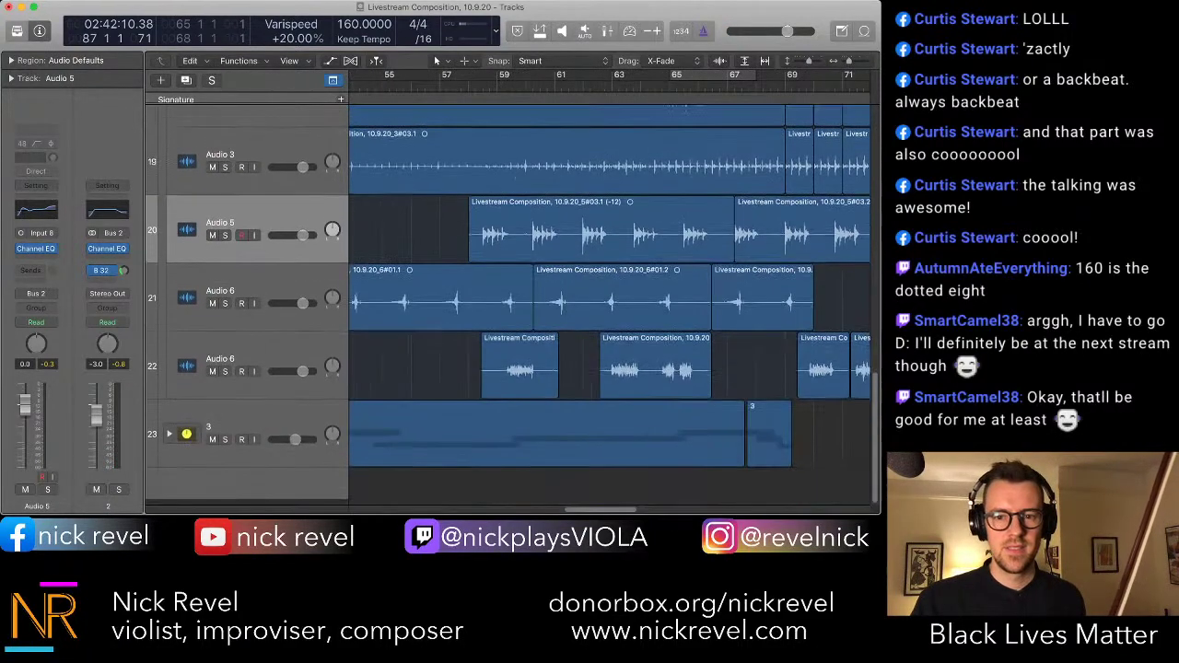
- Look over the ending layers in stacks 2 and 3 and select the seven muted regions on track 20, Audio 5
scroll(591, 295, down, 5)
scroll(592, 295, right, 3)
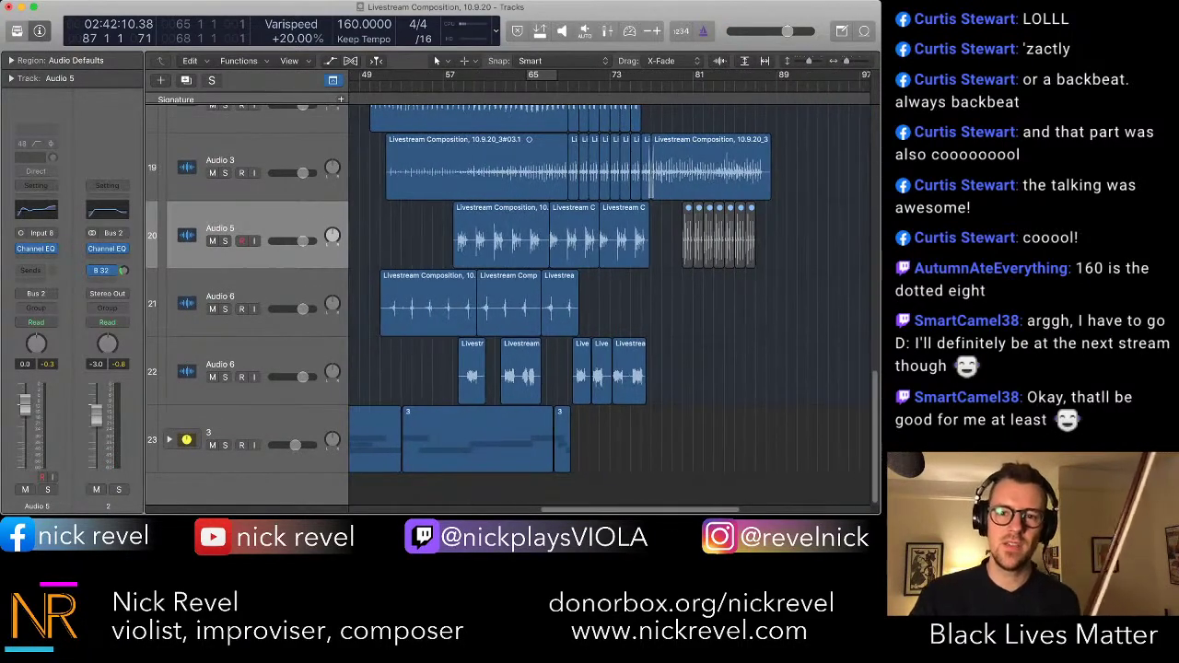
scroll(608, 303, up, 10)
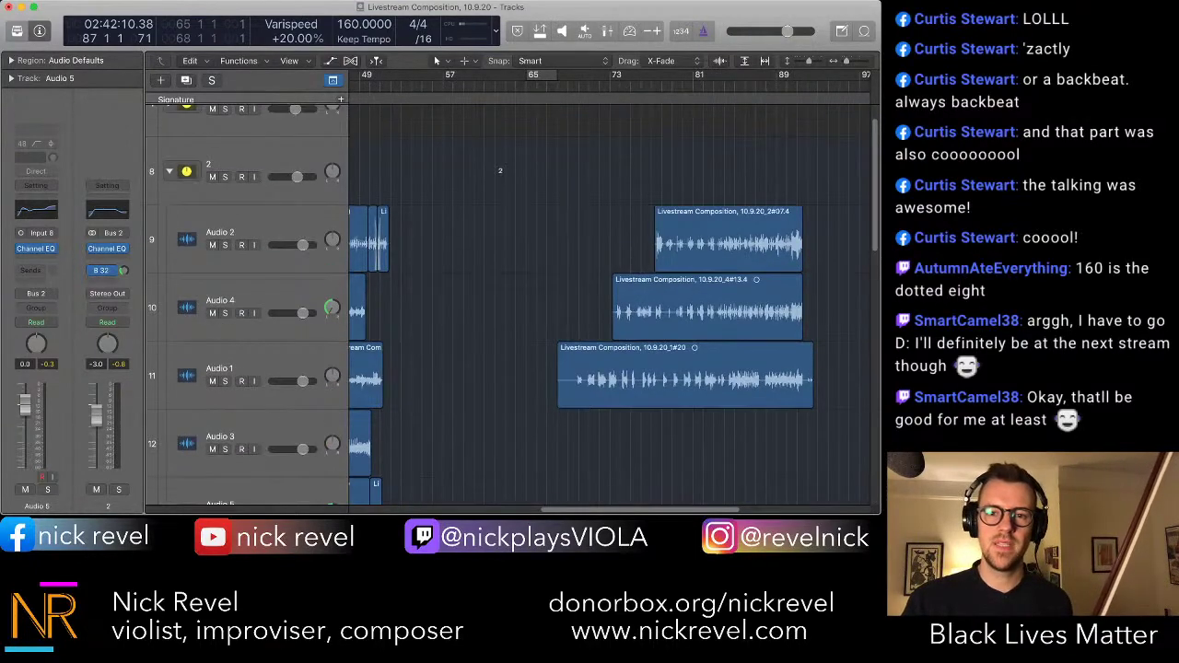
scroll(608, 304, down, 10)
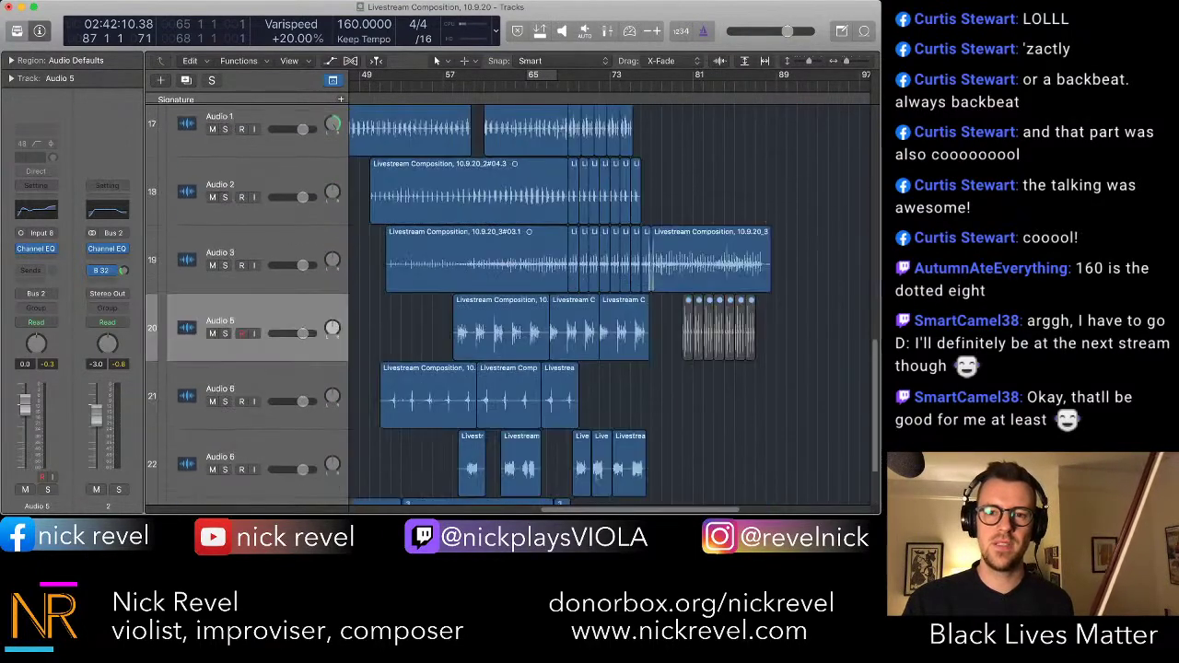
scroll(607, 304, right, 2)
drag(723, 228, 757, 241)
- Delete the audio from about bar 75.5 to bar 78 on track 10, Audio 4, in stack 2
scroll(736, 242, up, 10)
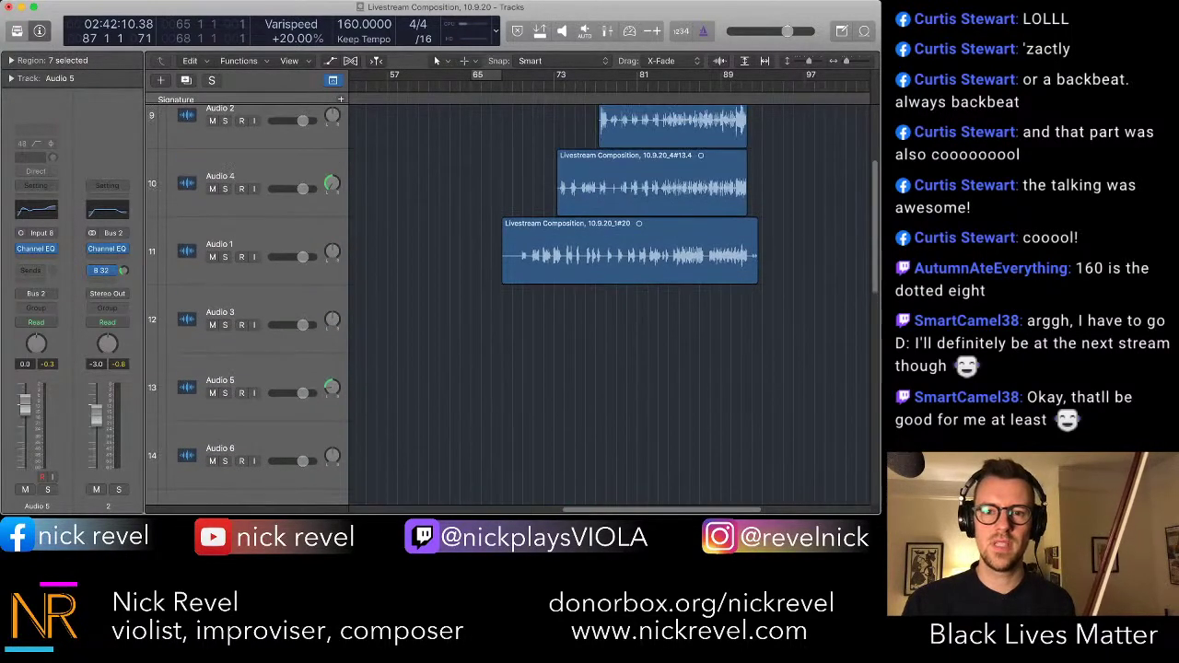
scroll(730, 244, up, 5)
scroll(730, 244, up, 4)
scroll(730, 244, left, 12)
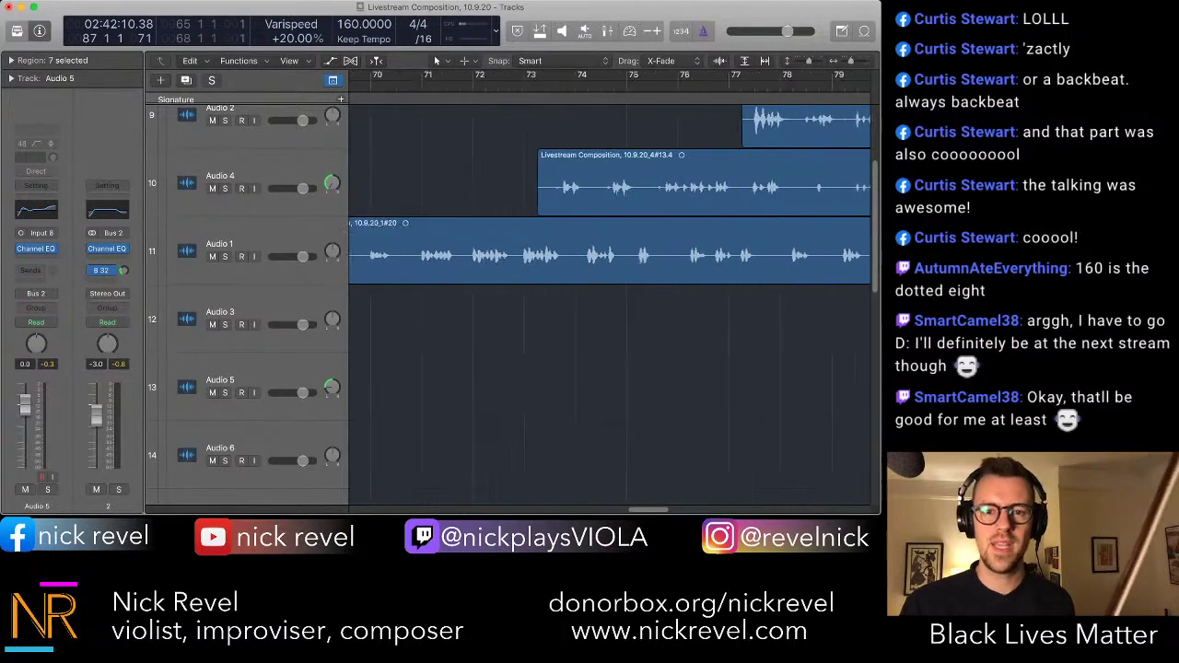
scroll(608, 304, right, 5)
scroll(608, 304, up, 2)
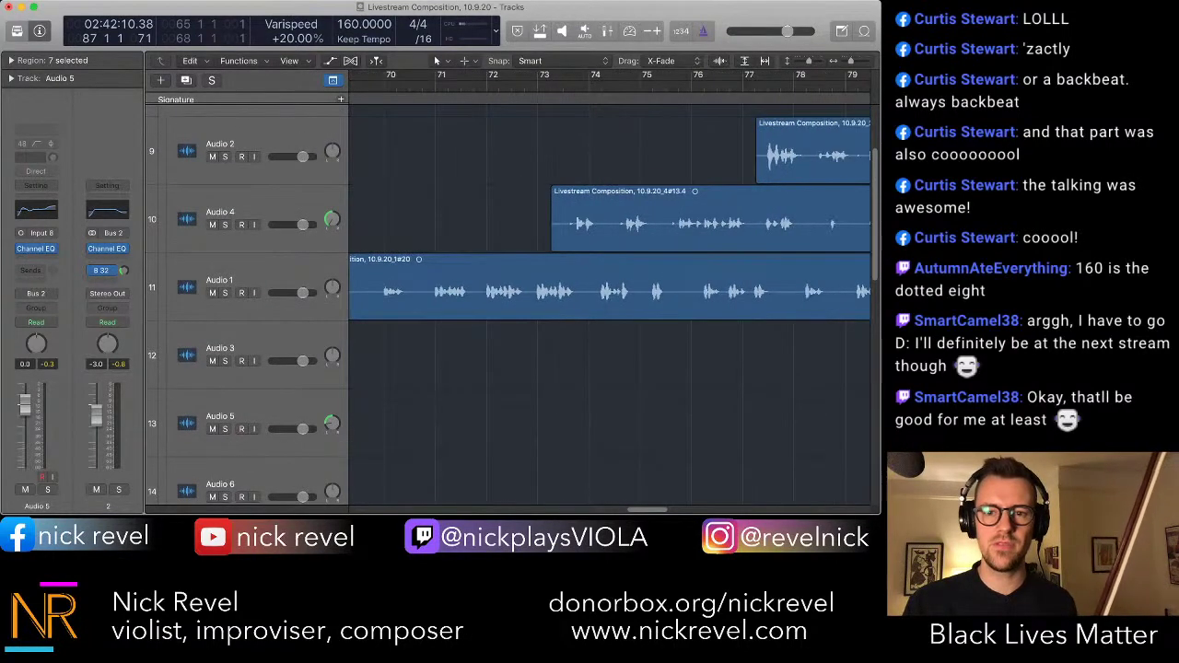
drag(564, 221, 697, 221)
key(Delete)
- Cut a gap in track 9, Audio 2, by deleting the audio from just after bar 79 to just after bar 80
scroll(608, 304, right, 3)
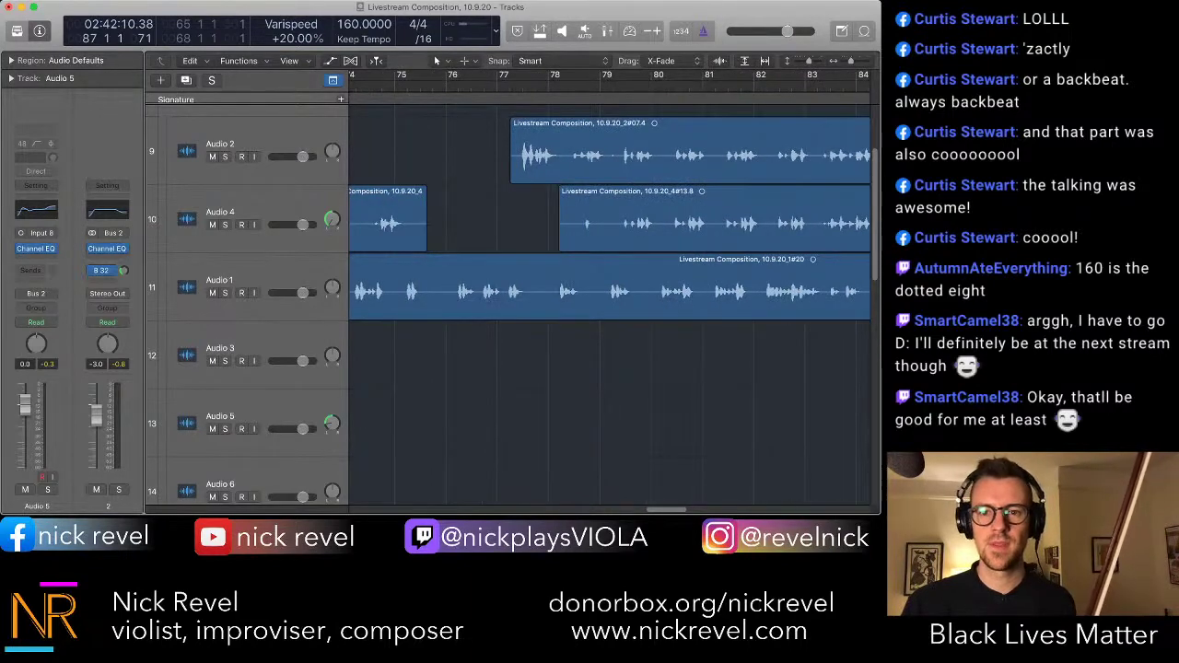
drag(623, 152, 766, 152)
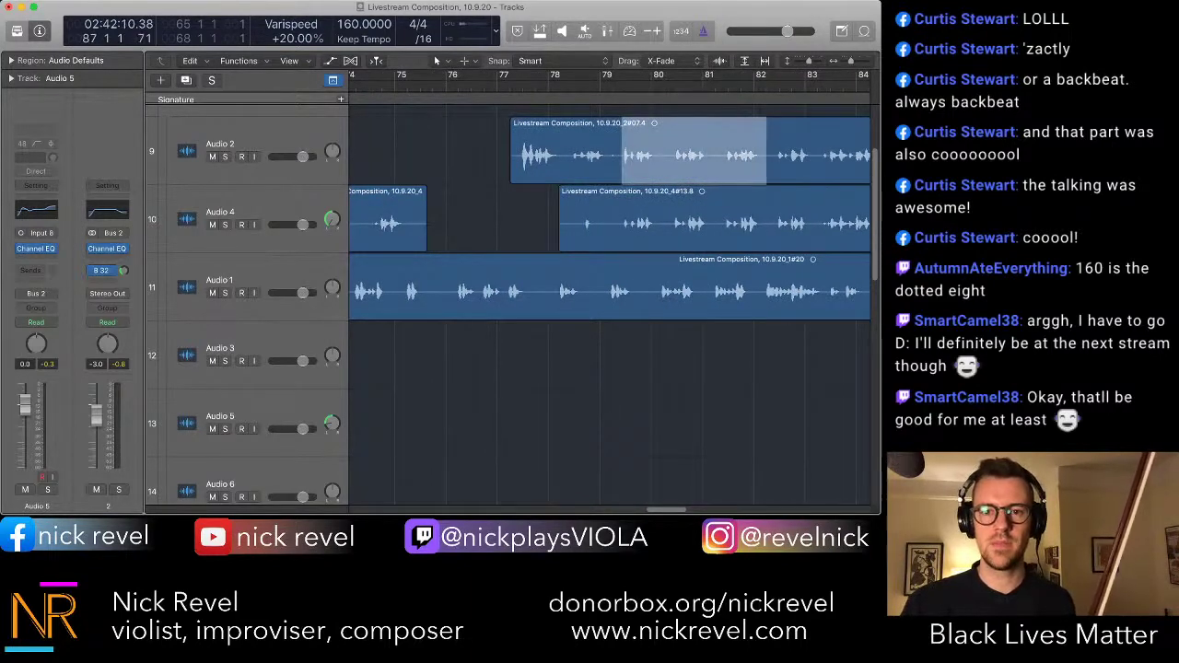
click(728, 152)
drag(616, 152, 664, 152)
key(Delete)
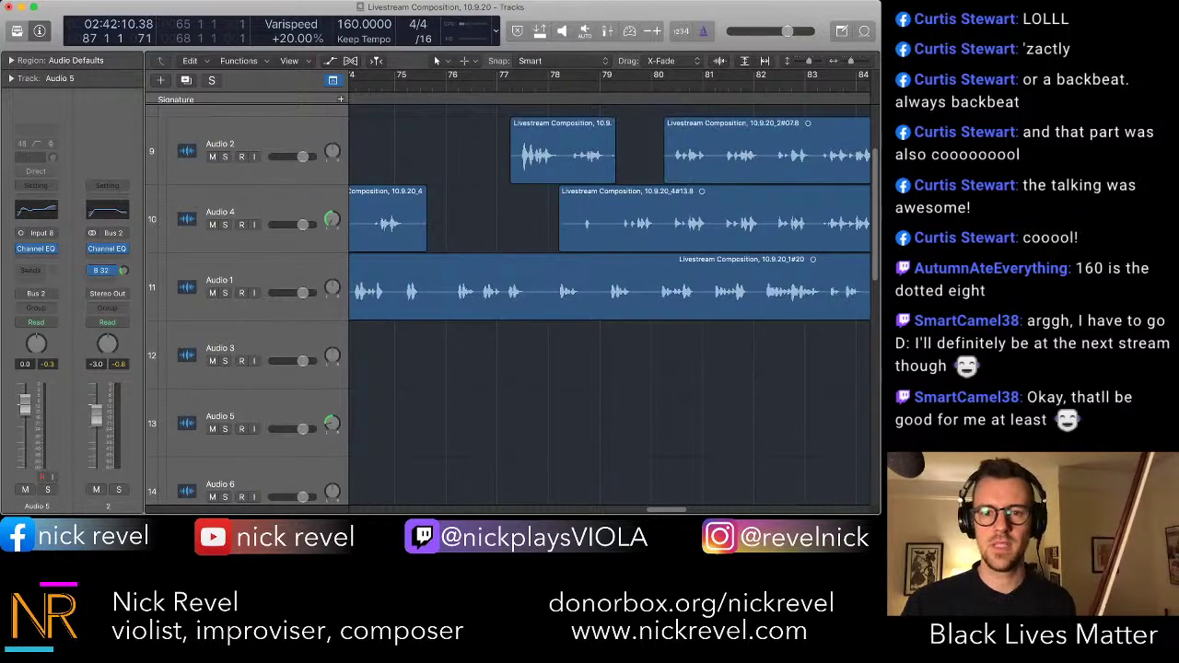
- Delete the audio from about bar 80 to 82 on track 10, Audio 4, and about bar 80 to 81 on track 11, Audio 1
drag(663, 221, 766, 221)
key(Delete)
drag(647, 286, 711, 285)
key(Delete)
- Delete the audio from about bar 82 to 83 on track 9, Audio 2, and about bar 83 to 85 on track 10, Audio 4
scroll(608, 285, right, 3)
scroll(607, 285, right, 2)
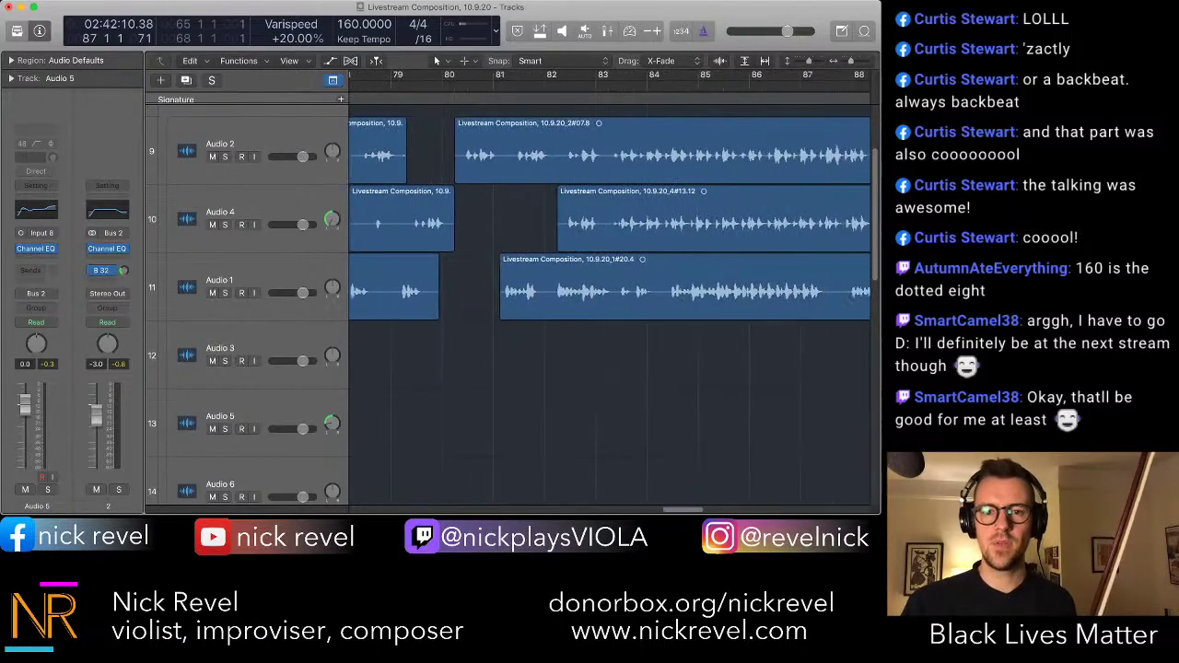
drag(556, 152, 608, 152)
key(Delete)
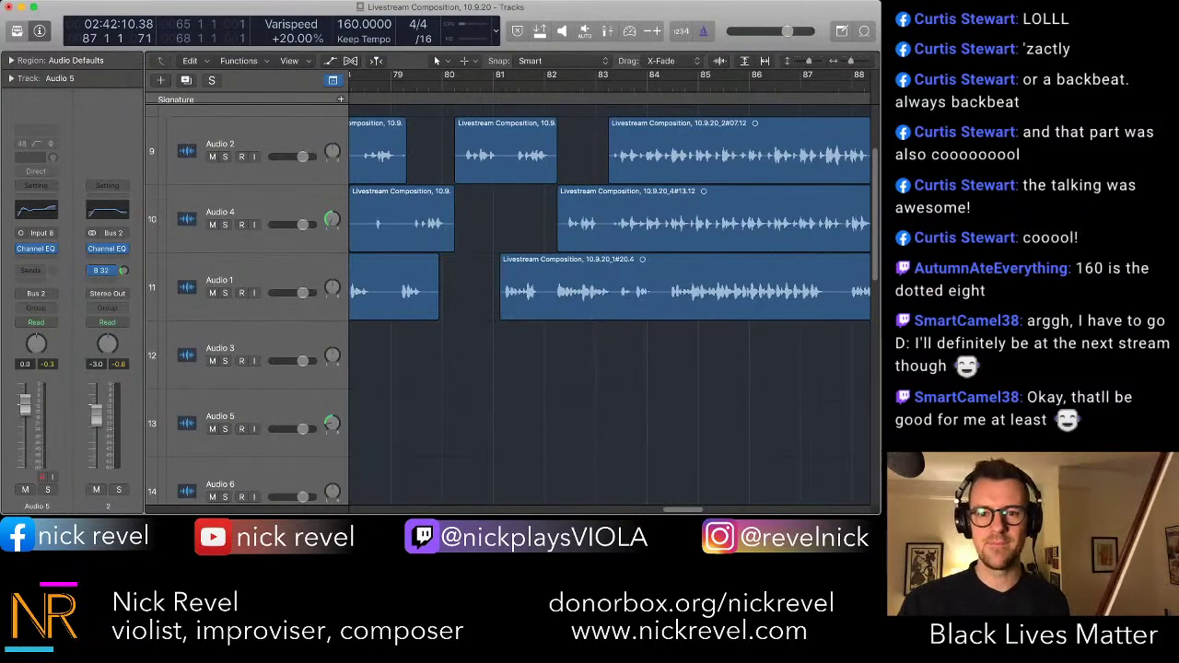
click(608, 220)
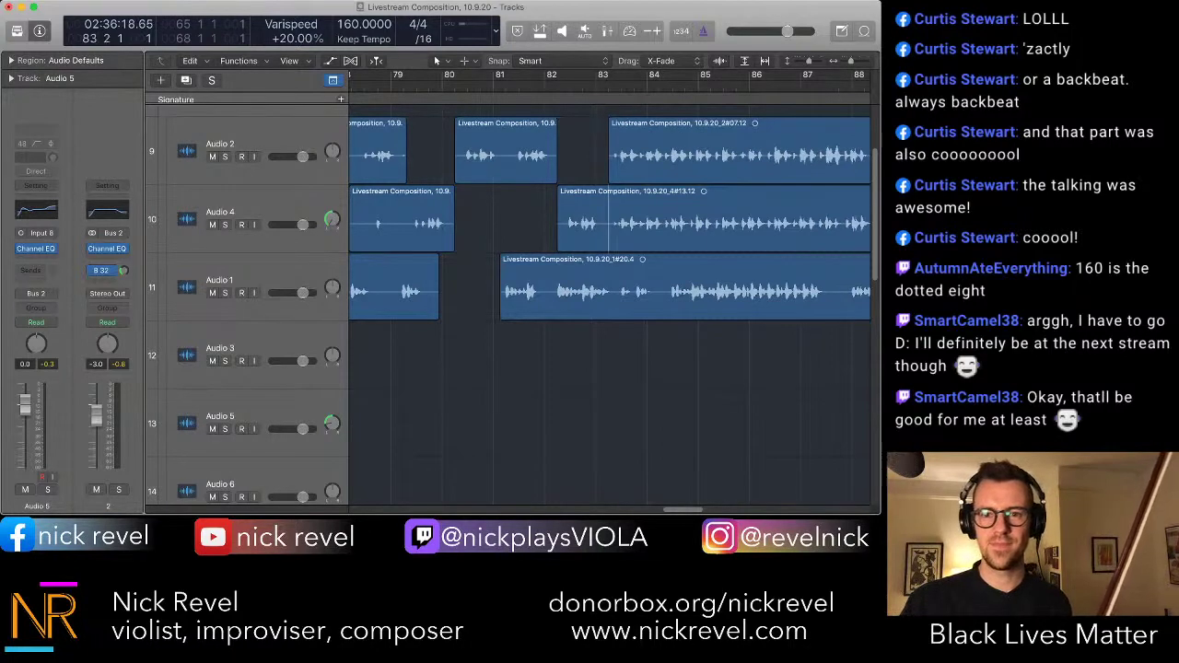
drag(609, 221, 698, 221)
key(Delete)
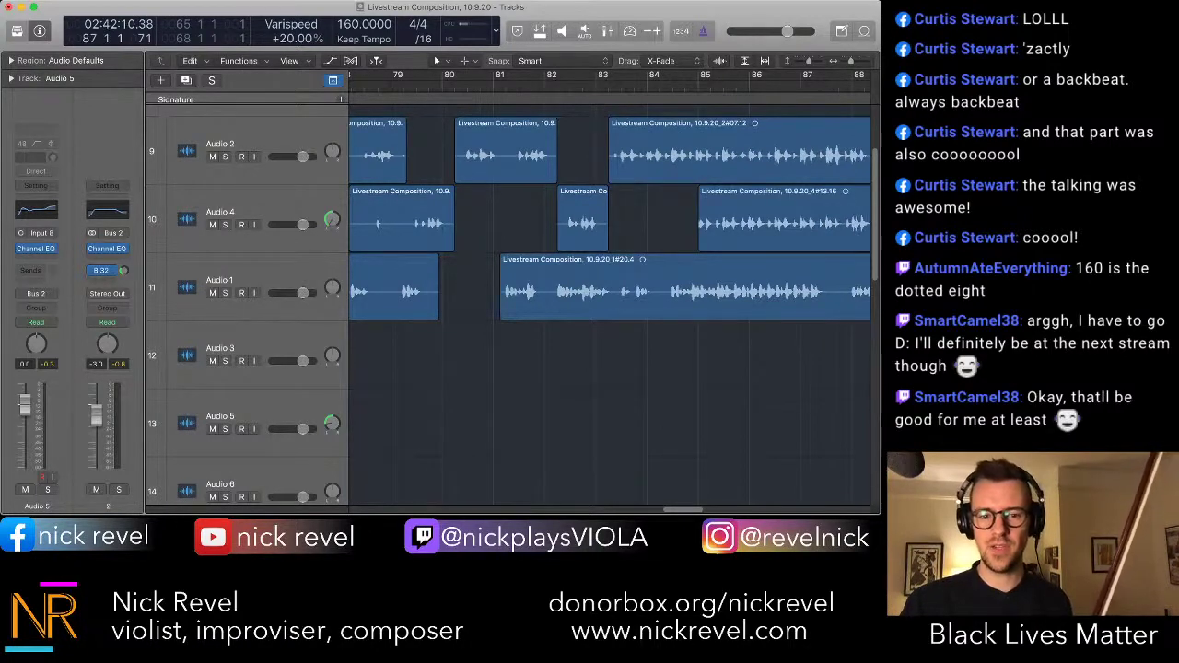
- Cut a gap in track 11, Audio 1, by deleting the audio from about bar 86 to just before bar 88
scroll(608, 304, right, 3)
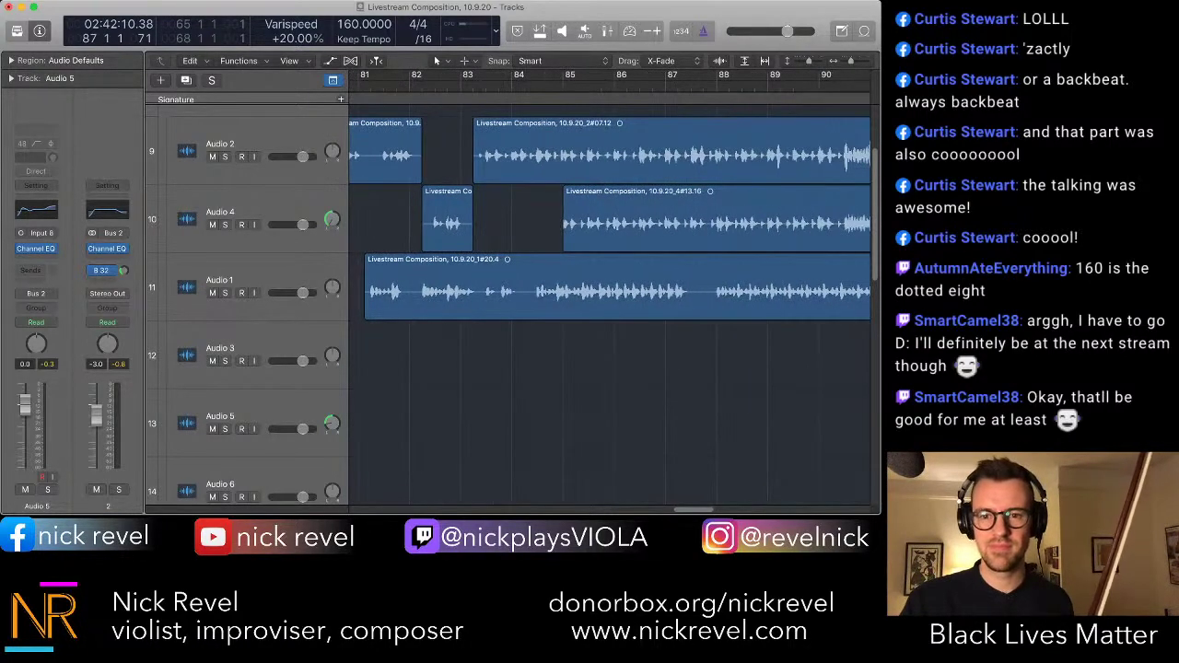
drag(706, 287, 612, 287)
key(Delete)
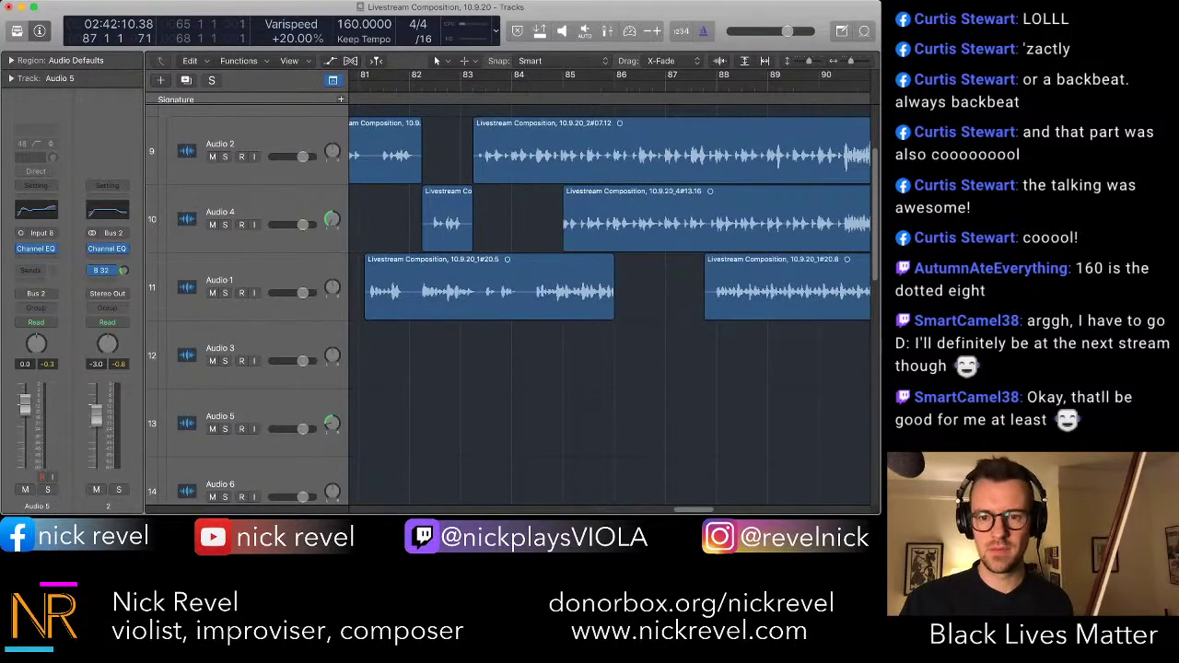
- Trim the end of the last Audio 1 region on track 11 to match where the Audio 2 and Audio 4 regions end
scroll(607, 303, right, 5)
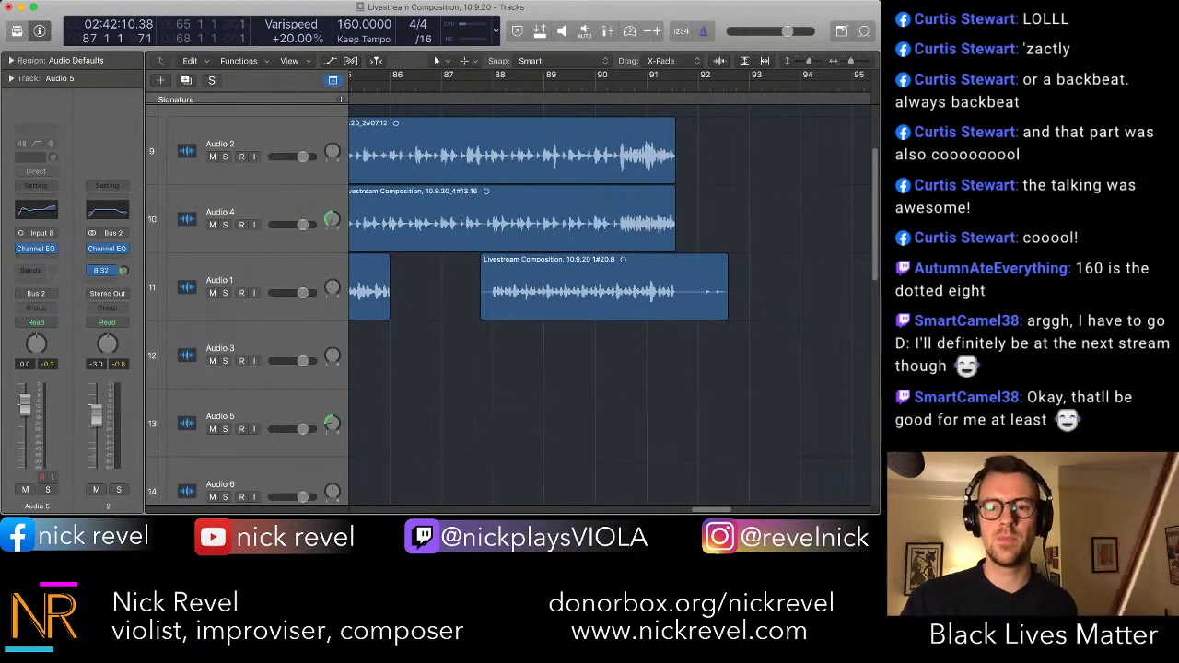
drag(726, 312, 676, 312)
- Select the seven short Audio 5 regions on track 20 and move them to start at bar 92 beat 3
scroll(608, 304, down, 10)
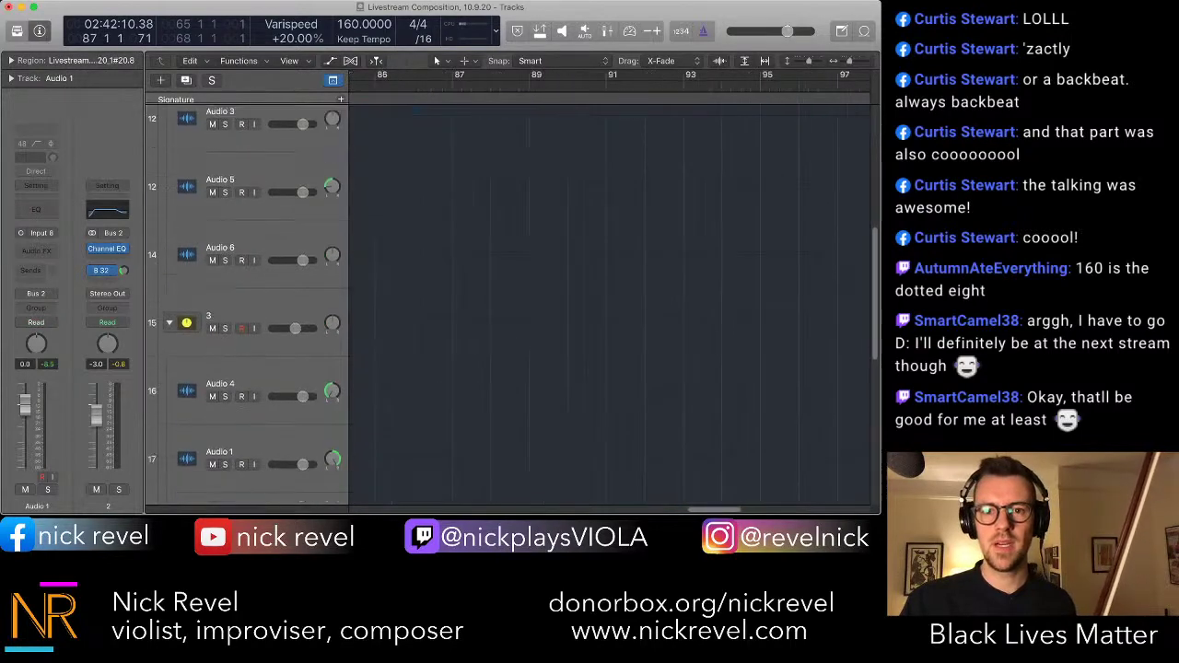
scroll(608, 304, down, 4)
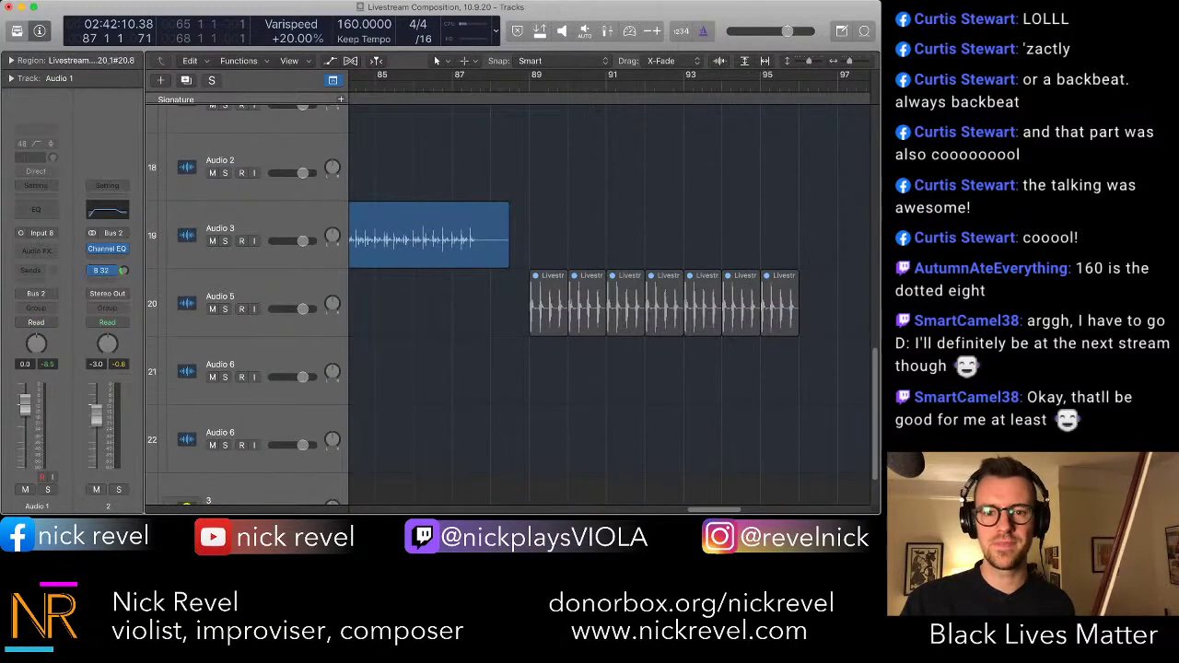
drag(816, 266, 680, 315)
- Nudge the seven Audio 5 regions slightly earlier so they start just ahead of bar 92 beat 3
key(super+Right)
key(super+Right)
key(super+Right)
key(super+Right)
key(super+Right)
scroll(608, 304, right, 3)
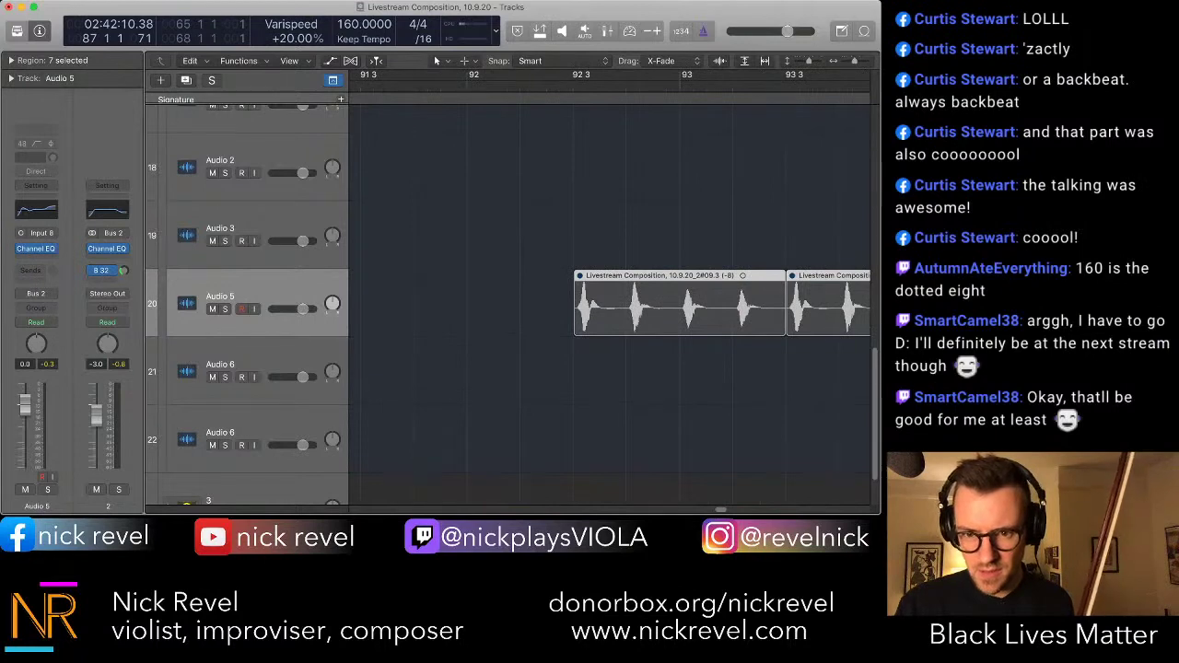
key(super+Right)
key(super+Right)
key(super+Right)
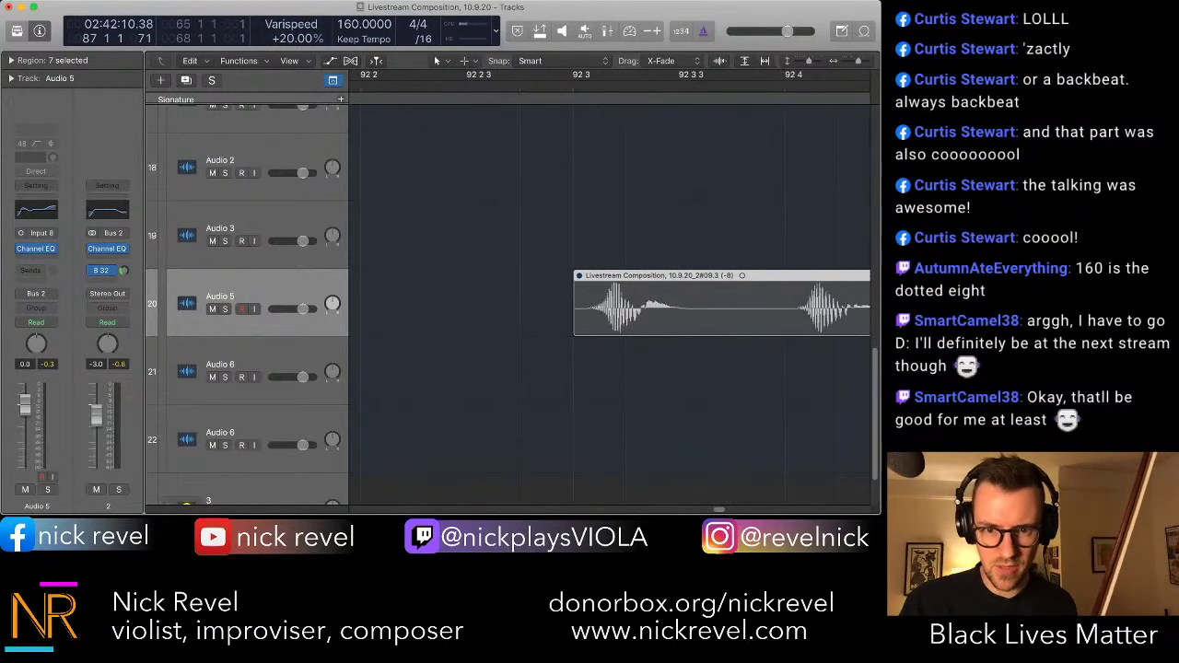
drag(627, 307, 608, 306)
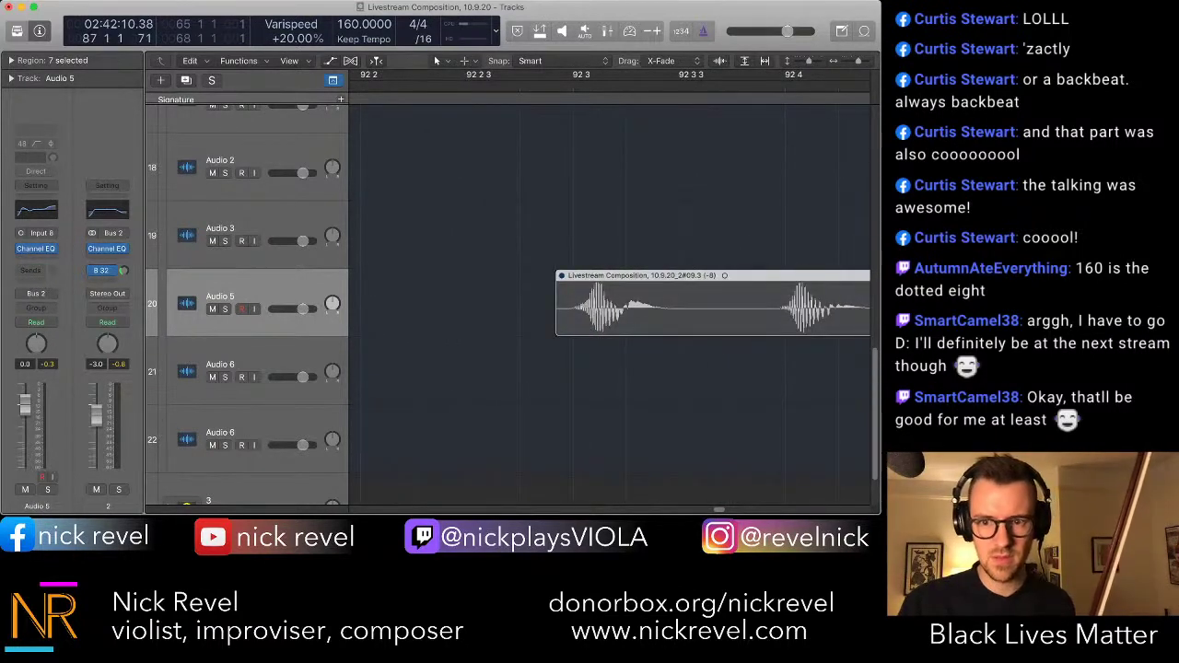
- Cut bars 74 to 76 out of the first Audio 1 region on track 11
key(super+Left)
key(super+Left)
key(super+Left)
key(super+Left)
key(super+Left)
key(super+Left)
key(super+Left)
key(super+Left)
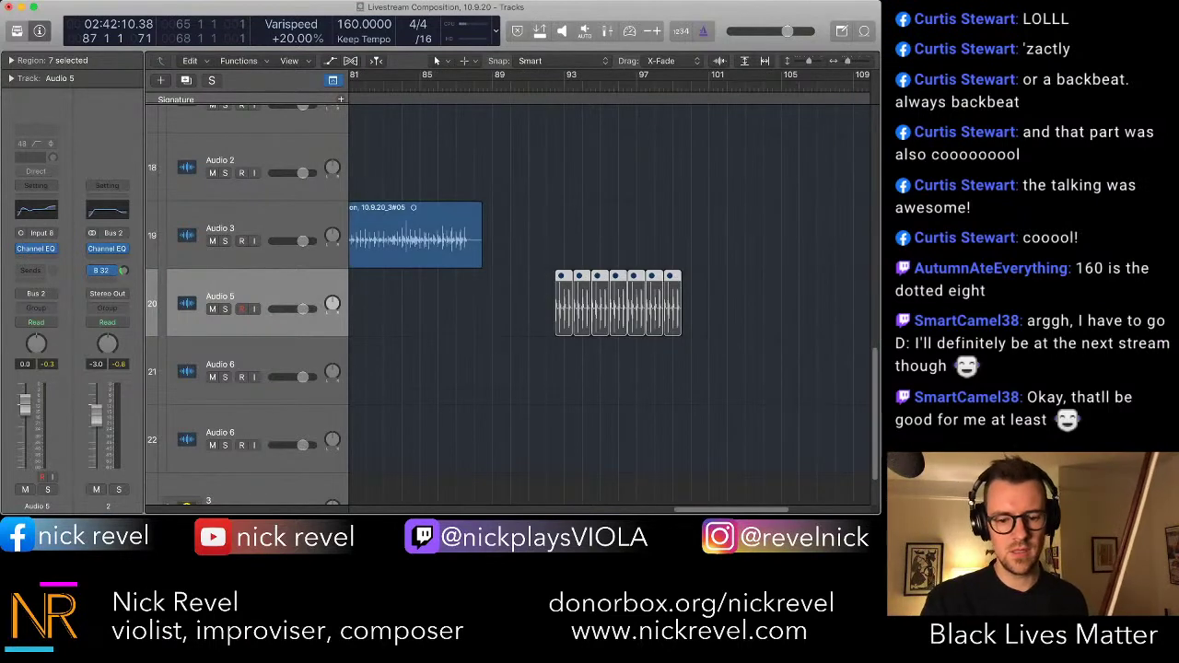
scroll(608, 304, up, 10)
scroll(608, 304, left, 5)
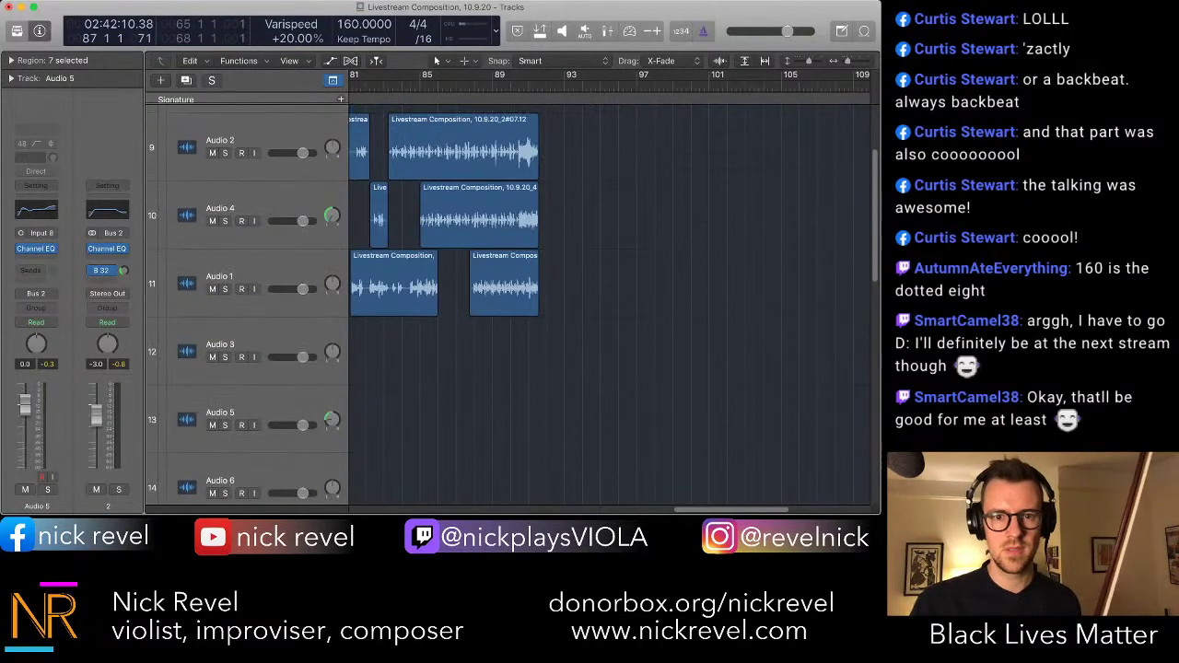
scroll(615, 291, left, 2)
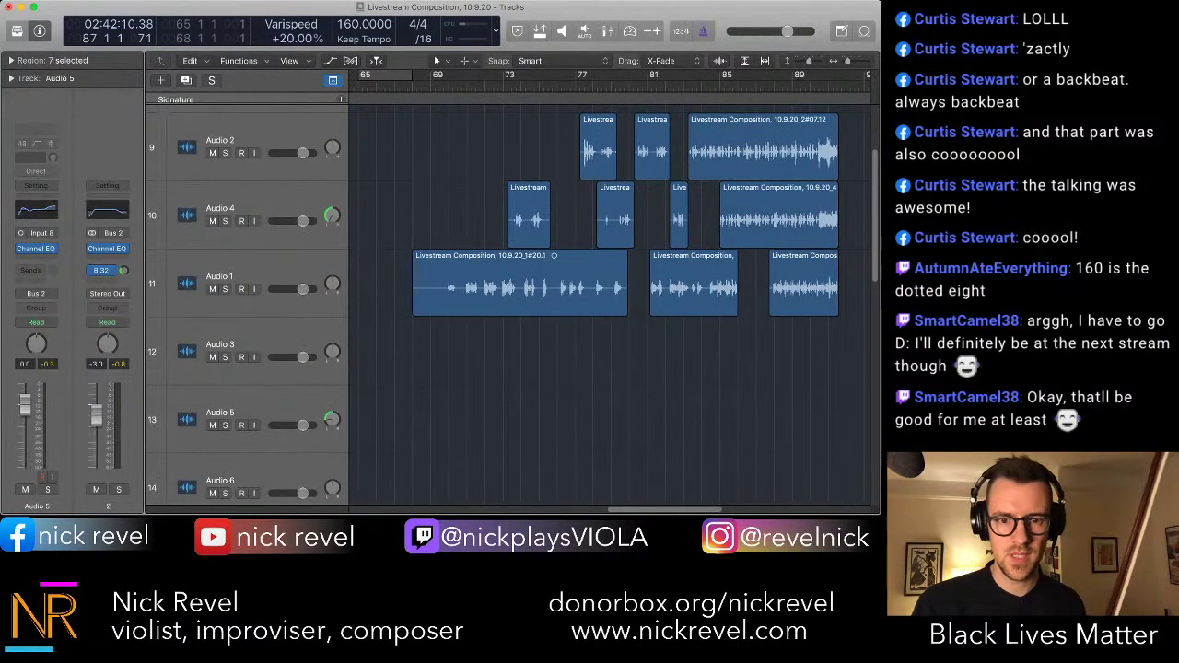
super+click(521, 289)
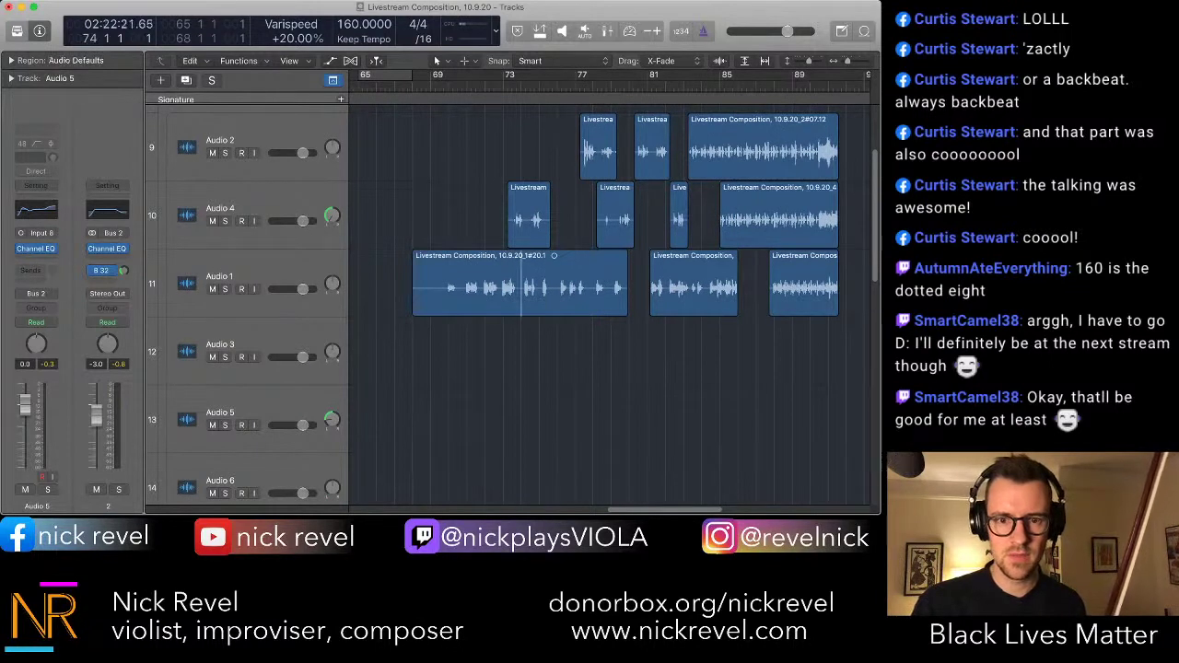
drag(521, 285, 539, 286)
key(Delete)
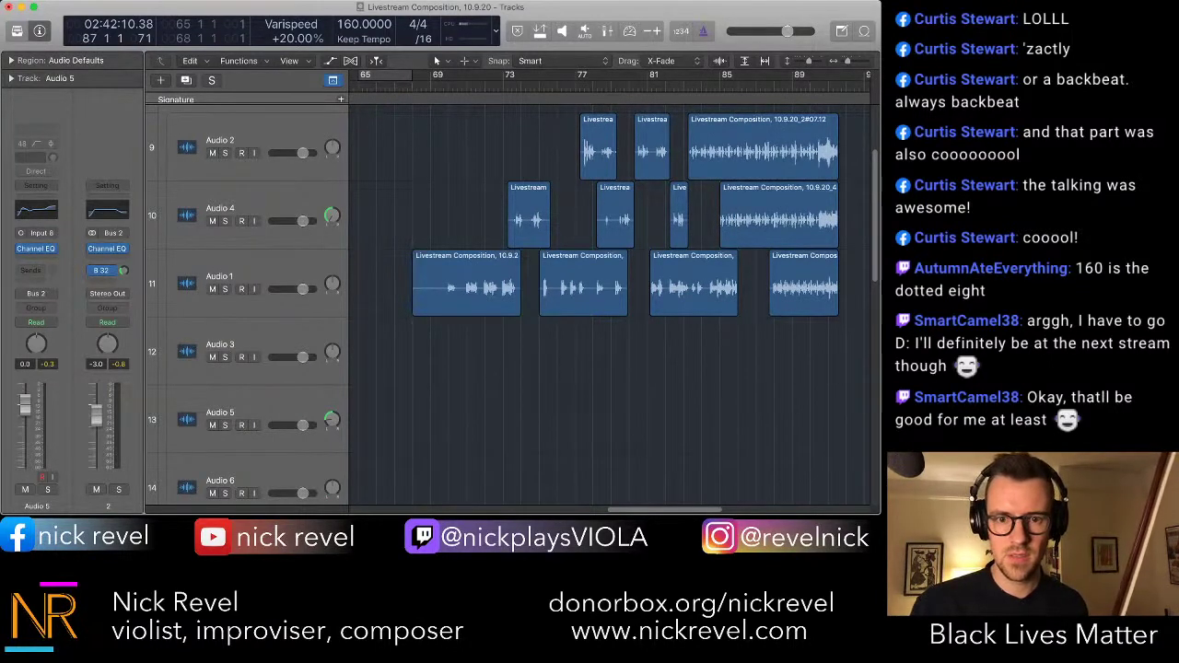
mouse_move(539, 285)
mouse_down()
mouse_move(567, 285)
mouse_move(556, 285)
mouse_up()
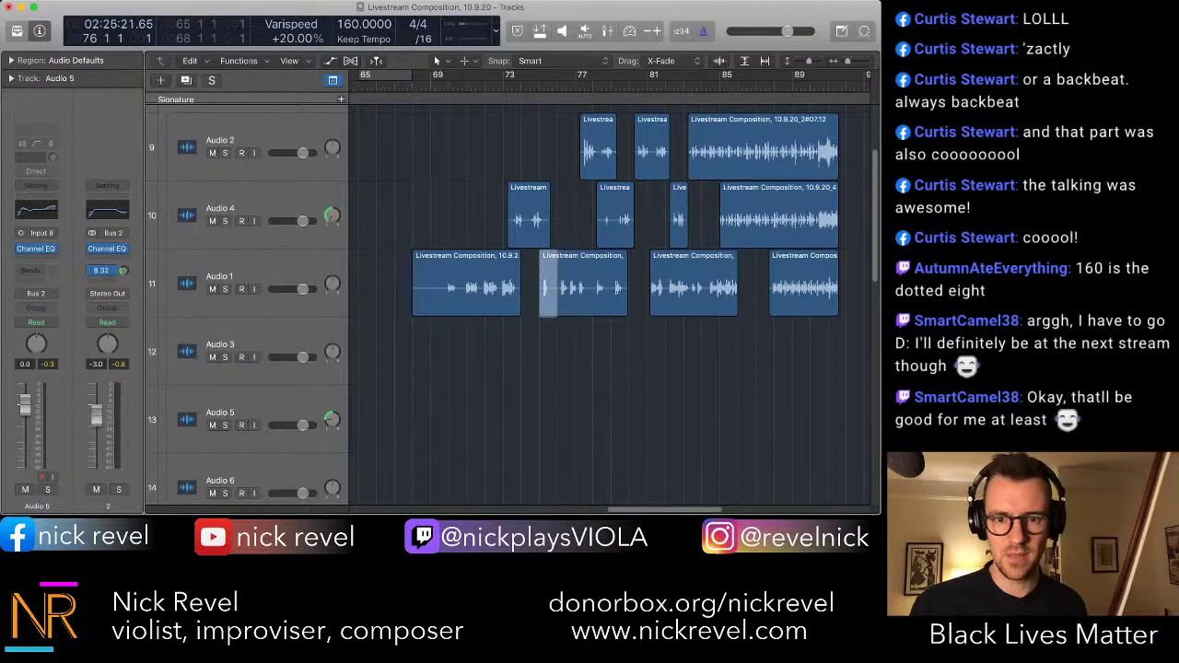
key(Delete)
- Play back the arrangement and delete the second Audio 4 region on track 10 while listening
key(space)
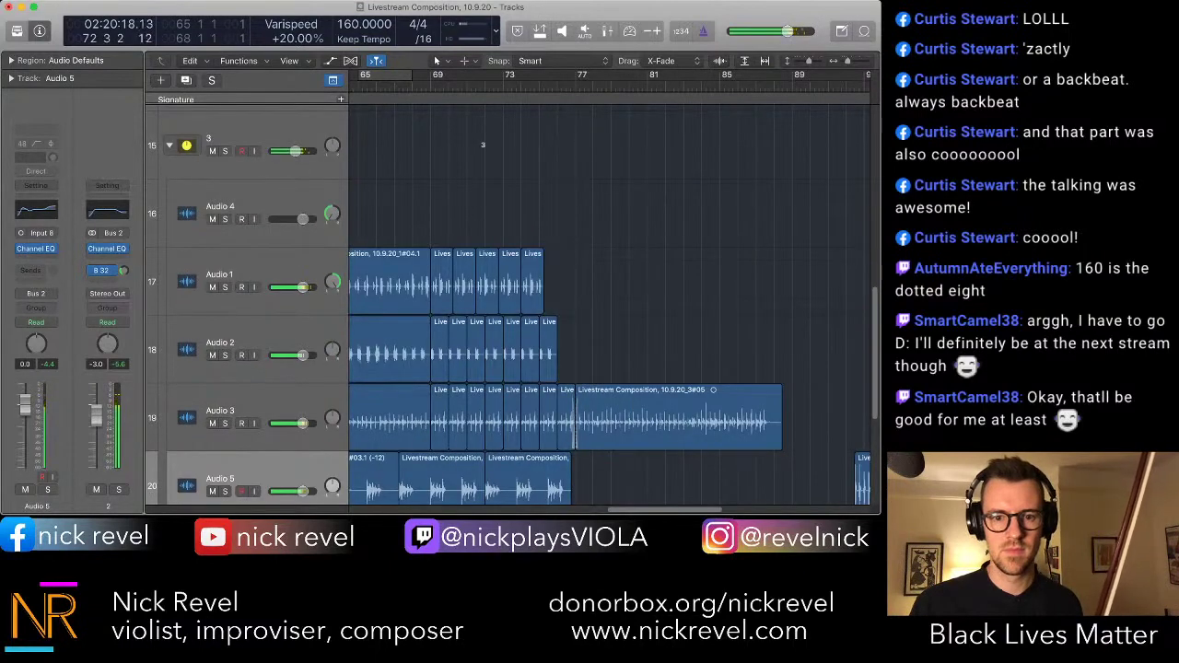
scroll(516, 304, down, 5)
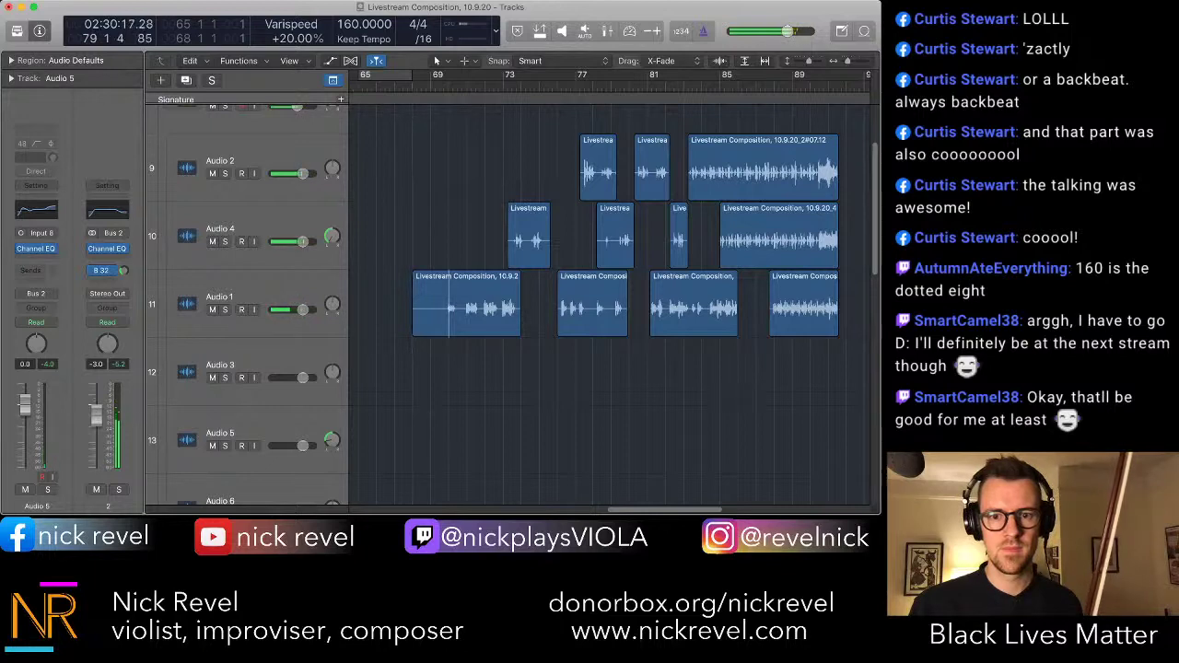
drag(598, 259, 616, 259)
key(BackSpace)
key(super+z)
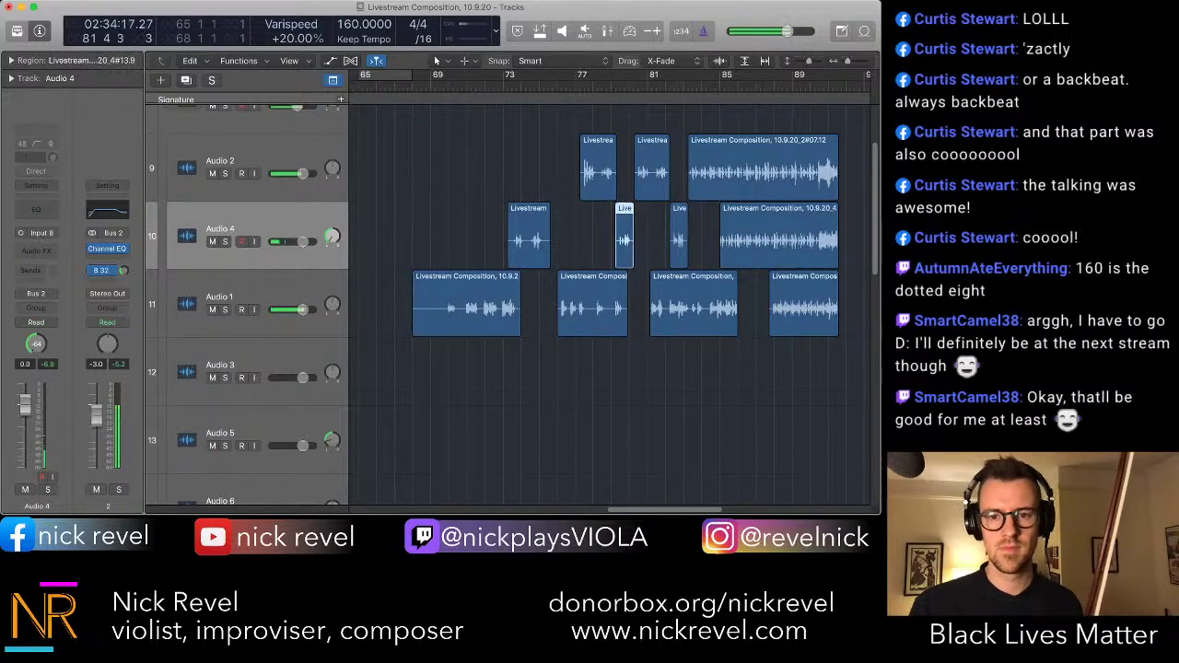
key(BackSpace)
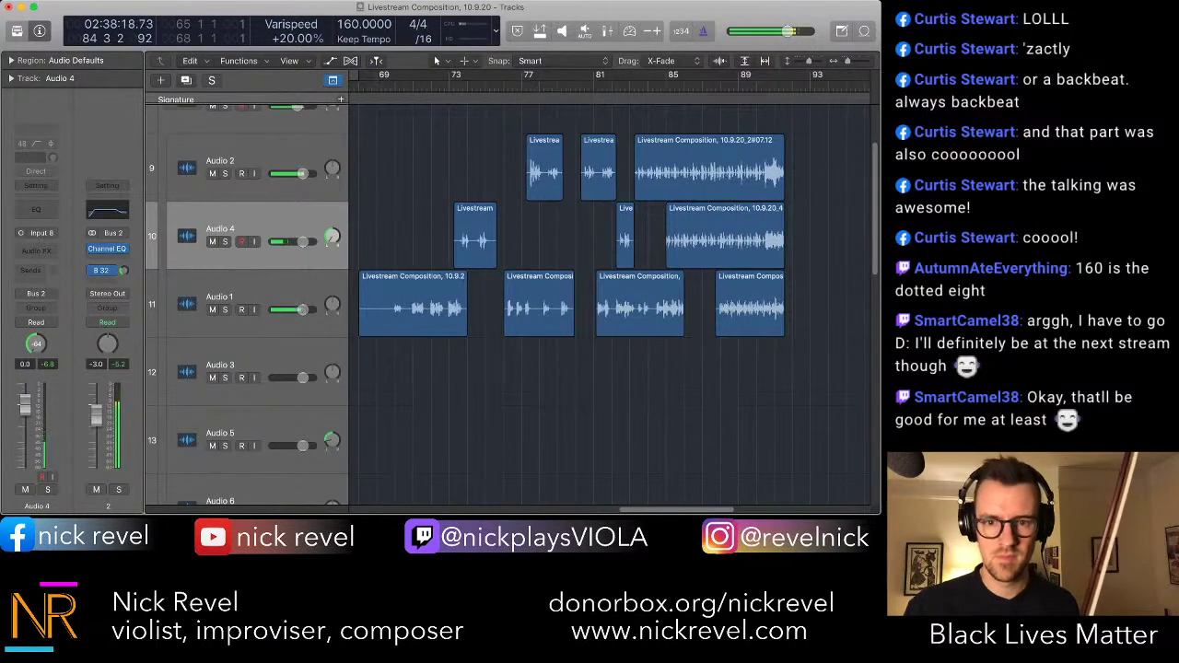
- Trim the trailing silence from the end of the long last Audio 3 region on track 19
scroll(512, 304, down, 2)
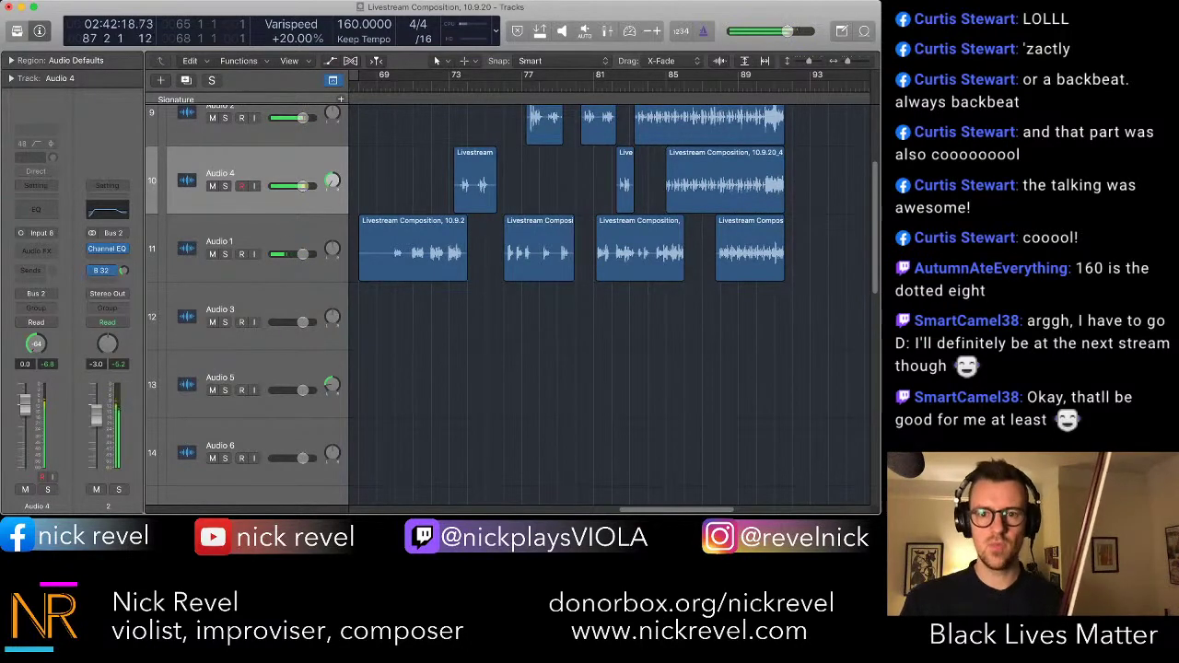
scroll(429, 308, down, 10)
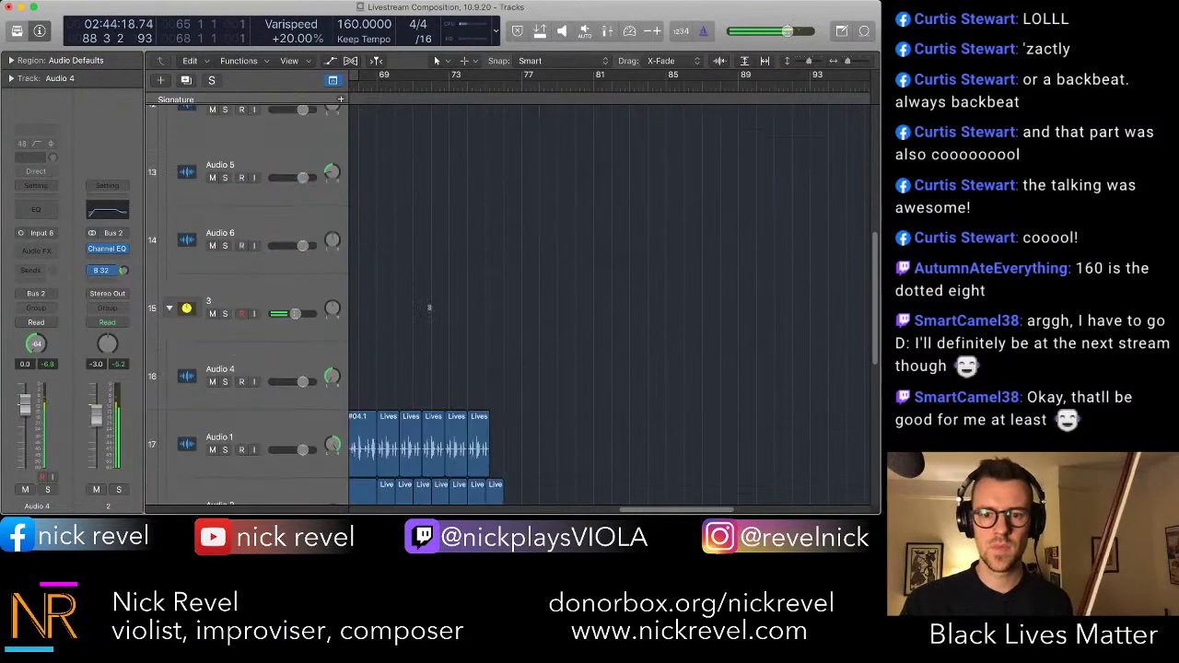
scroll(609, 304, down, 5)
click(625, 241)
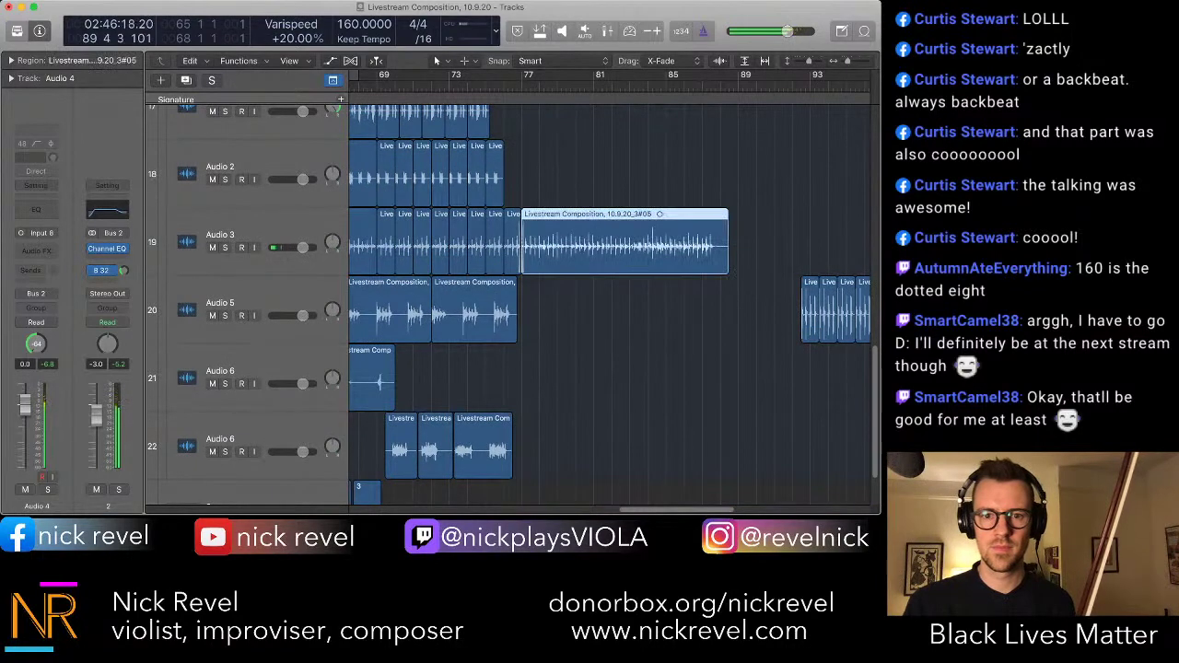
drag(726, 263, 715, 264)
- Move the seven Audio 5 regions one bar earlier to start where the regions on tracks 9 to 11 end
scroll(608, 304, right, 10)
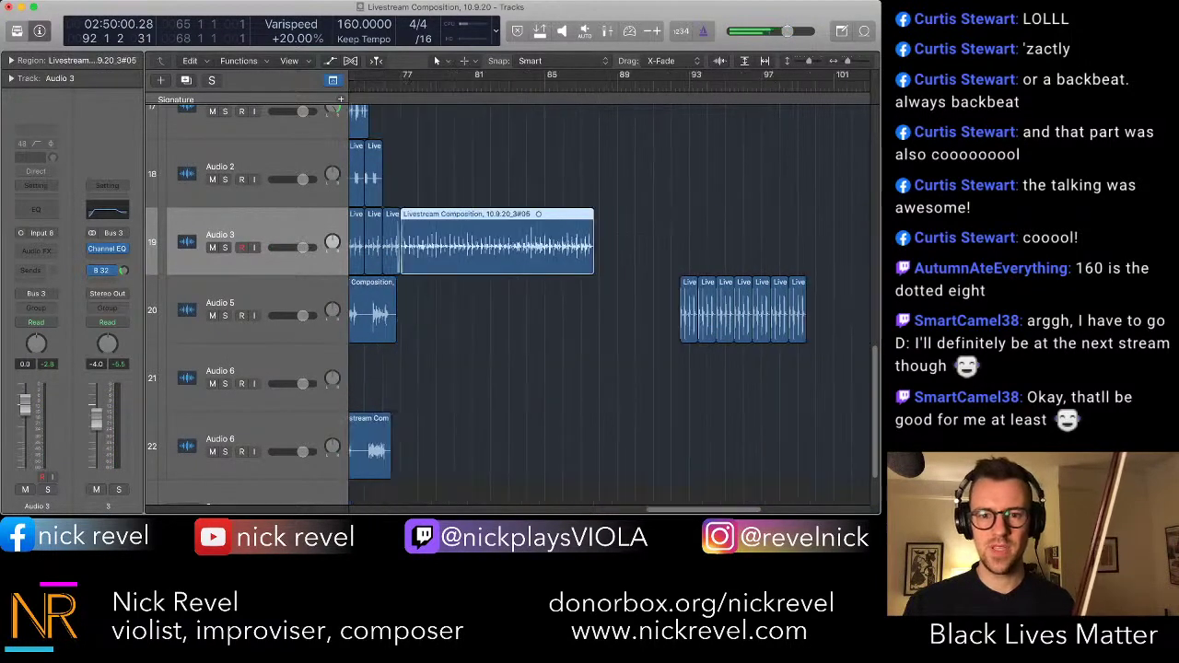
drag(613, 361, 468, 309)
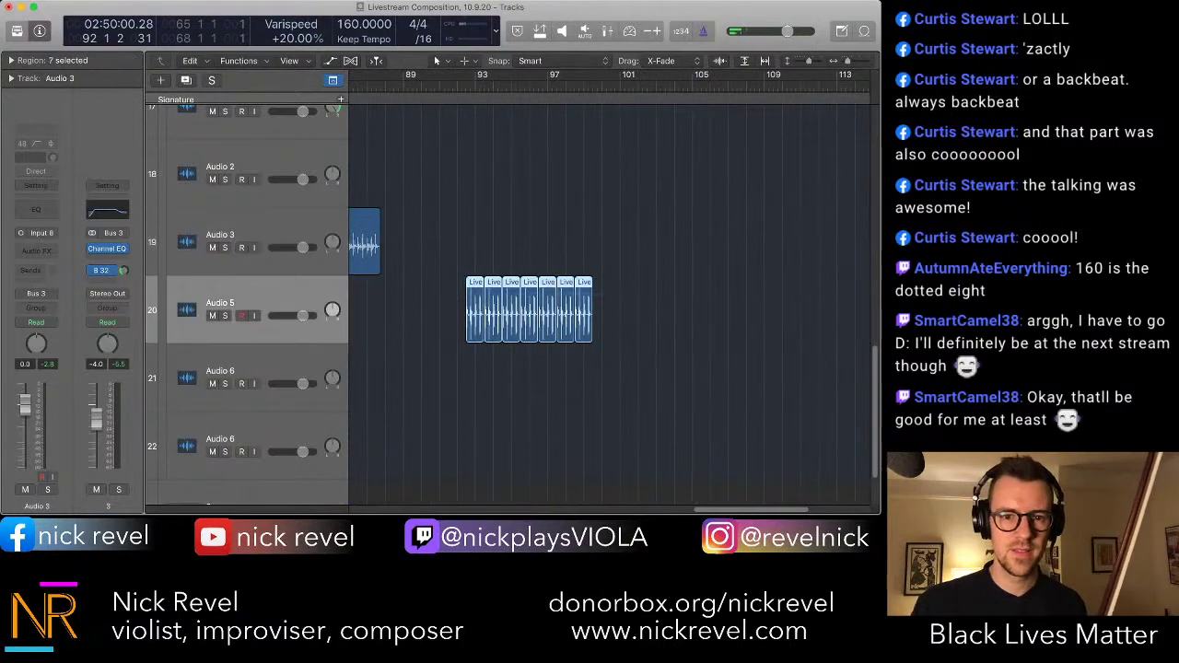
scroll(468, 309, up, 5)
scroll(467, 309, left, 1)
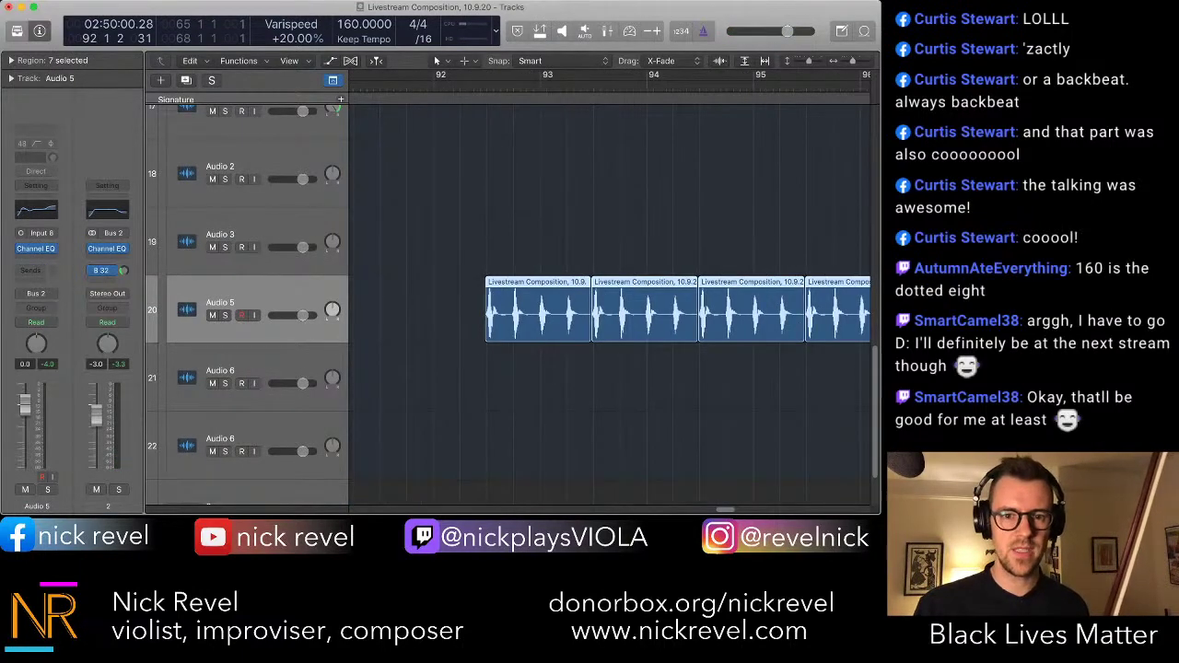
scroll(608, 304, up, 10)
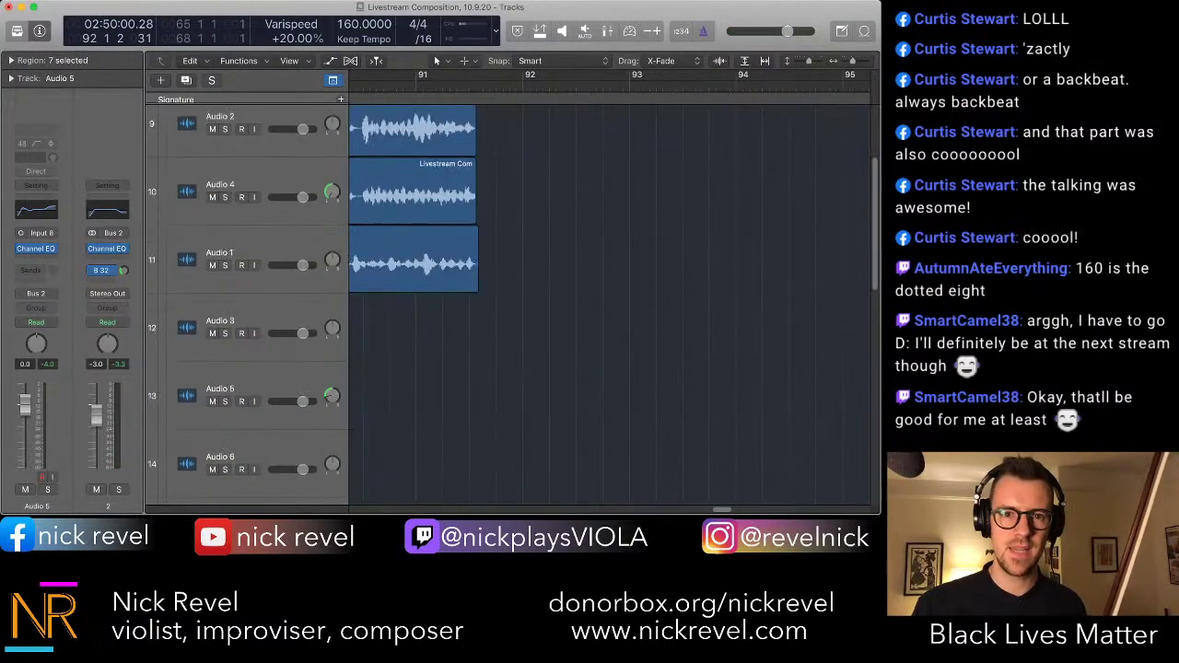
scroll(608, 304, down, 10)
drag(628, 370, 522, 370)
- Repeat the long Audio 3 region on track 19 once, directly after itself
scroll(521, 370, left, 7)
scroll(651, 304, down, 4)
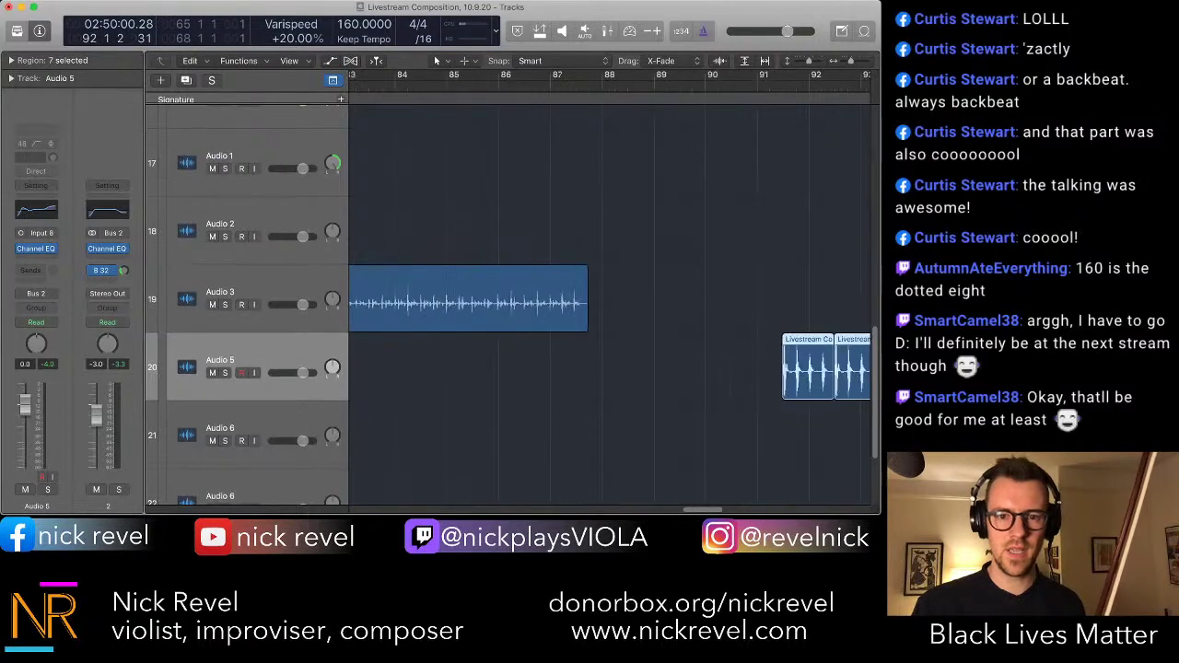
scroll(652, 304, left, 3)
click(636, 302)
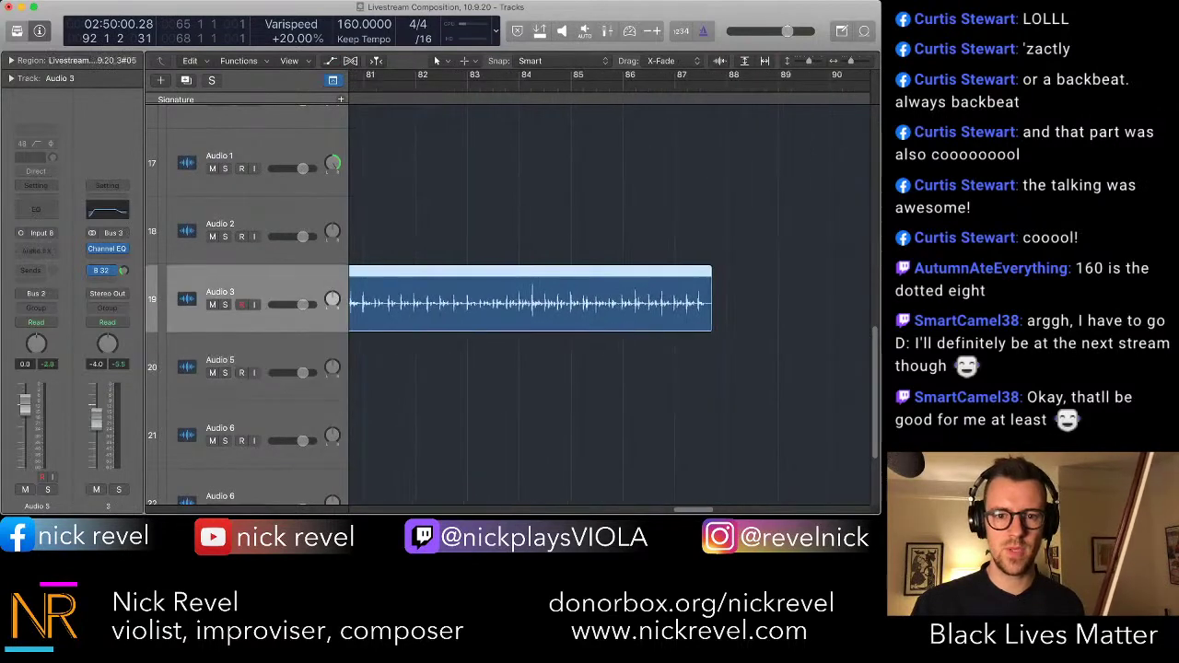
scroll(635, 302, left, 5)
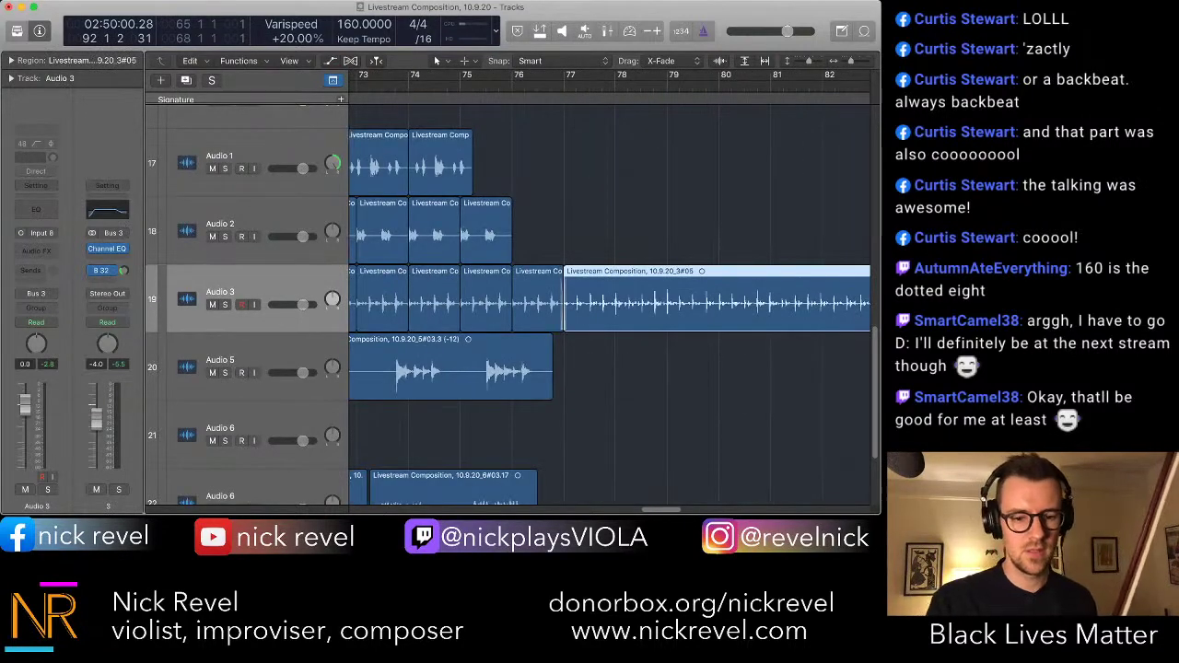
click(563, 302)
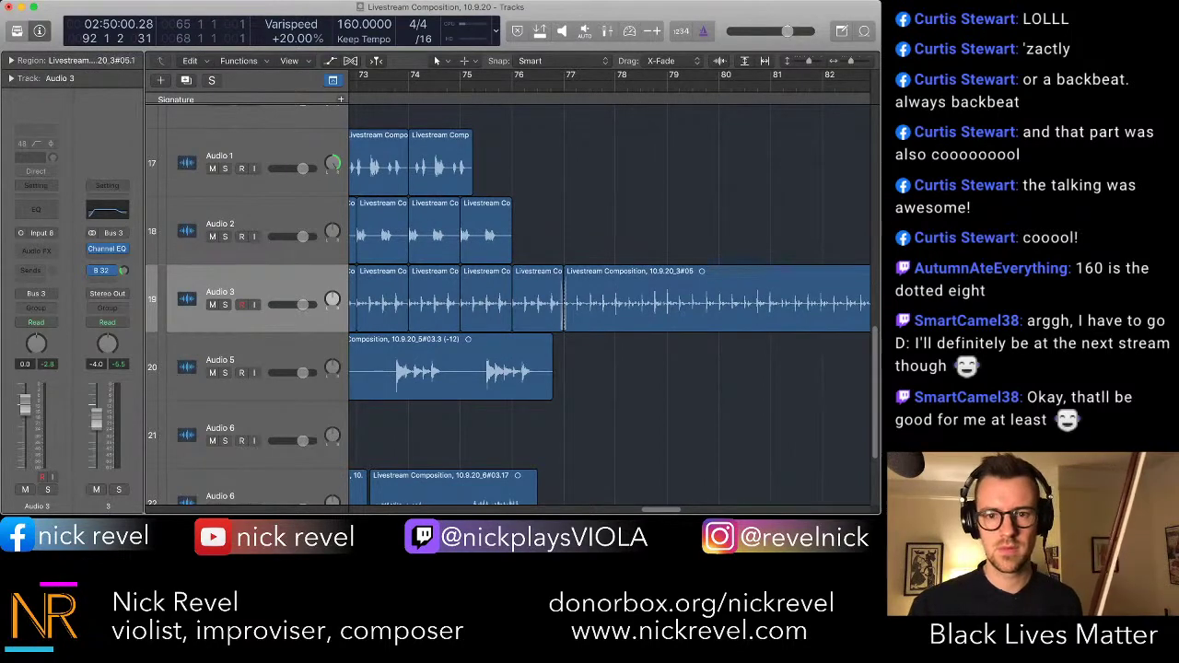
- Copy bars 75 to 77 of Audio 5 on track 20 and paste them on the same track at bar 79
scroll(564, 302, down, 5)
scroll(564, 302, right, 1)
scroll(564, 302, up, 10)
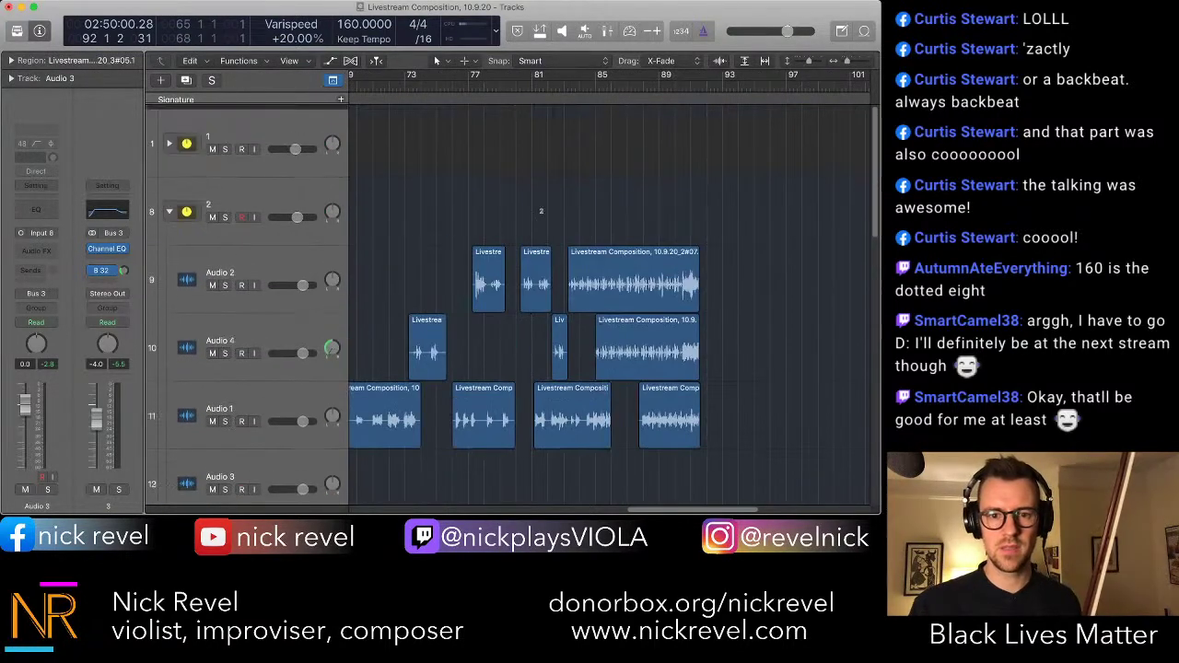
scroll(608, 303, left, 3)
scroll(608, 304, down, 10)
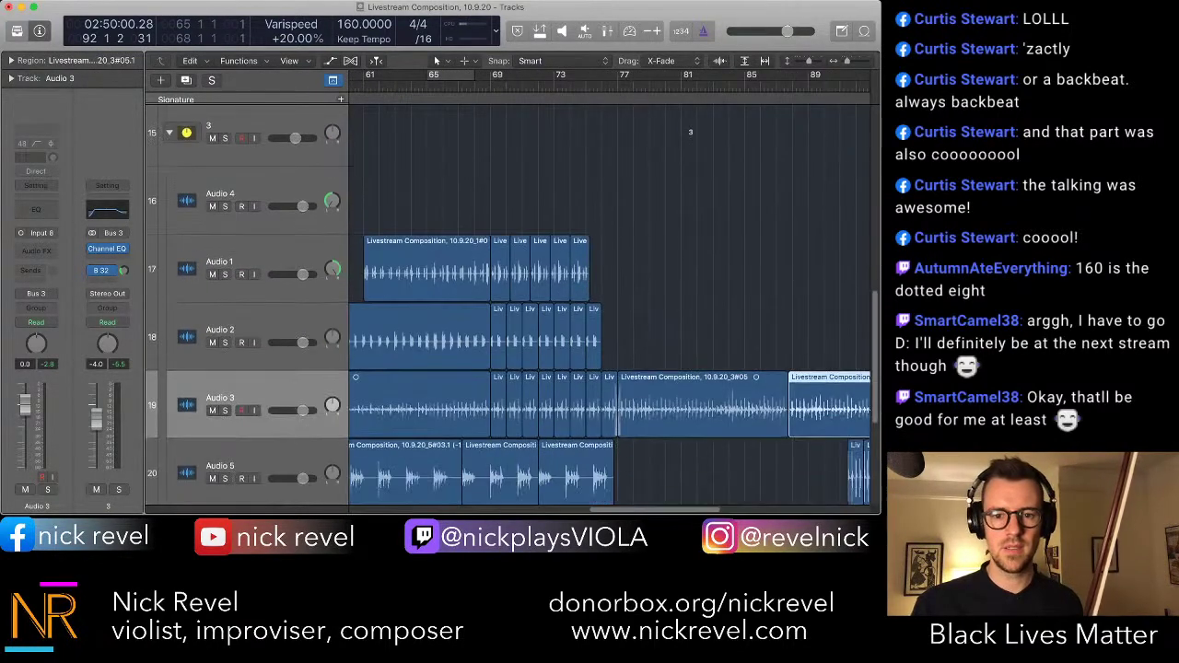
scroll(608, 304, down, 3)
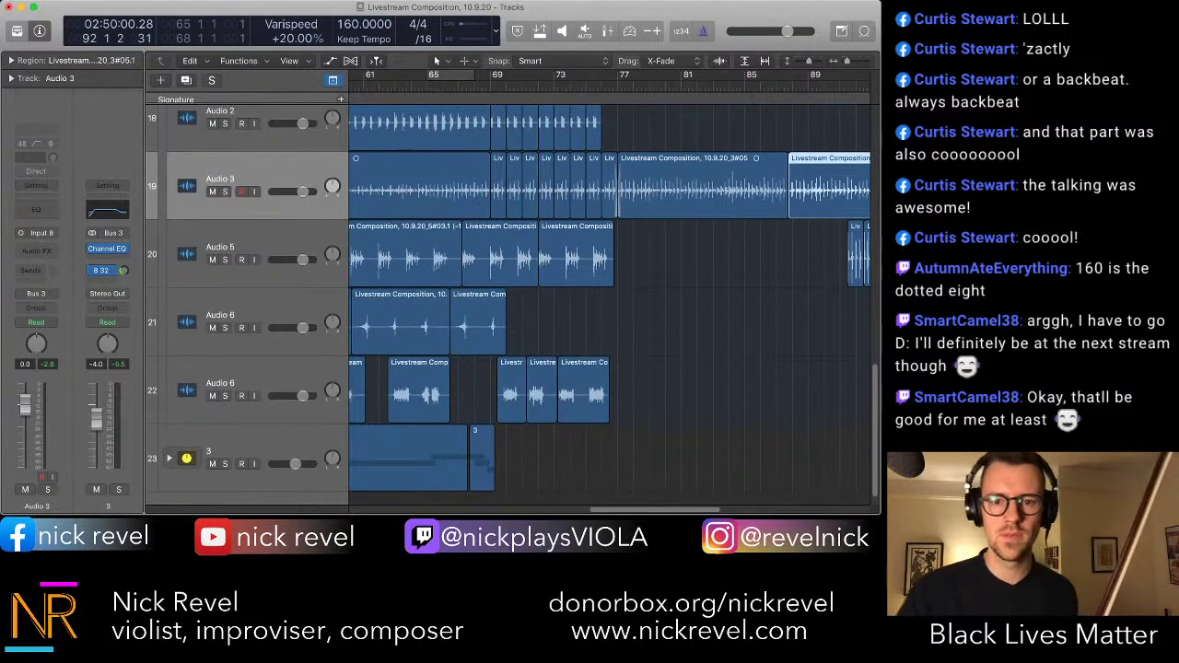
drag(585, 265, 617, 265)
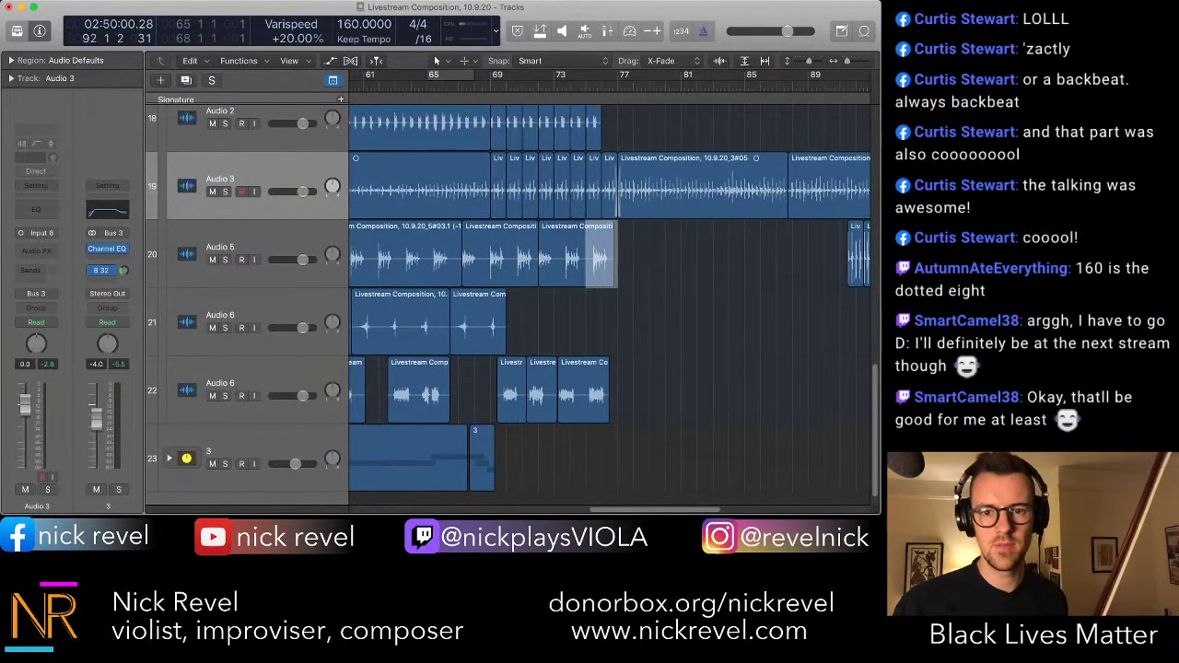
click(649, 255)
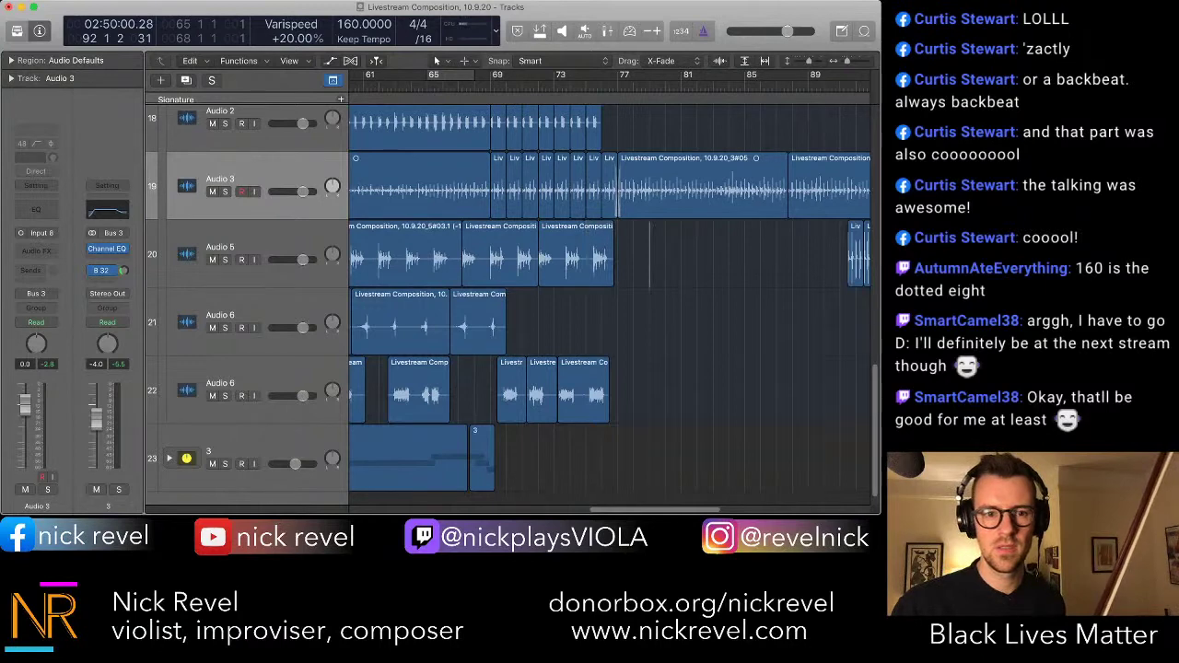
key(super+v)
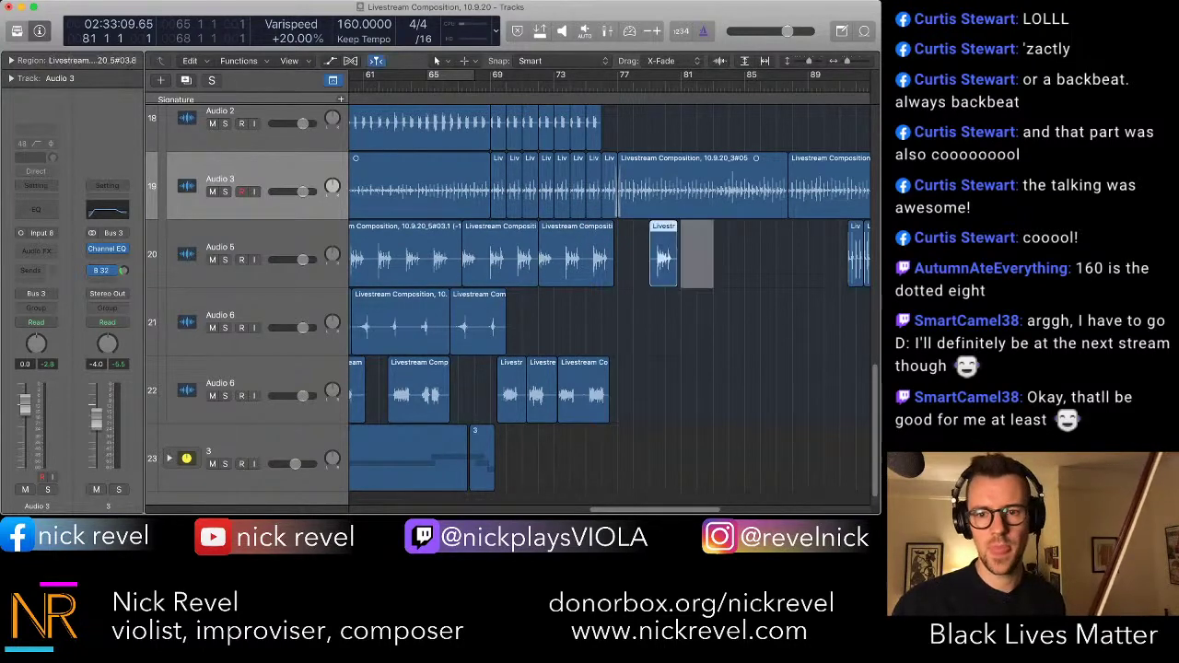
- Paste the copied Audio 5 phrase again on track 20 at bar 86
click(760, 254)
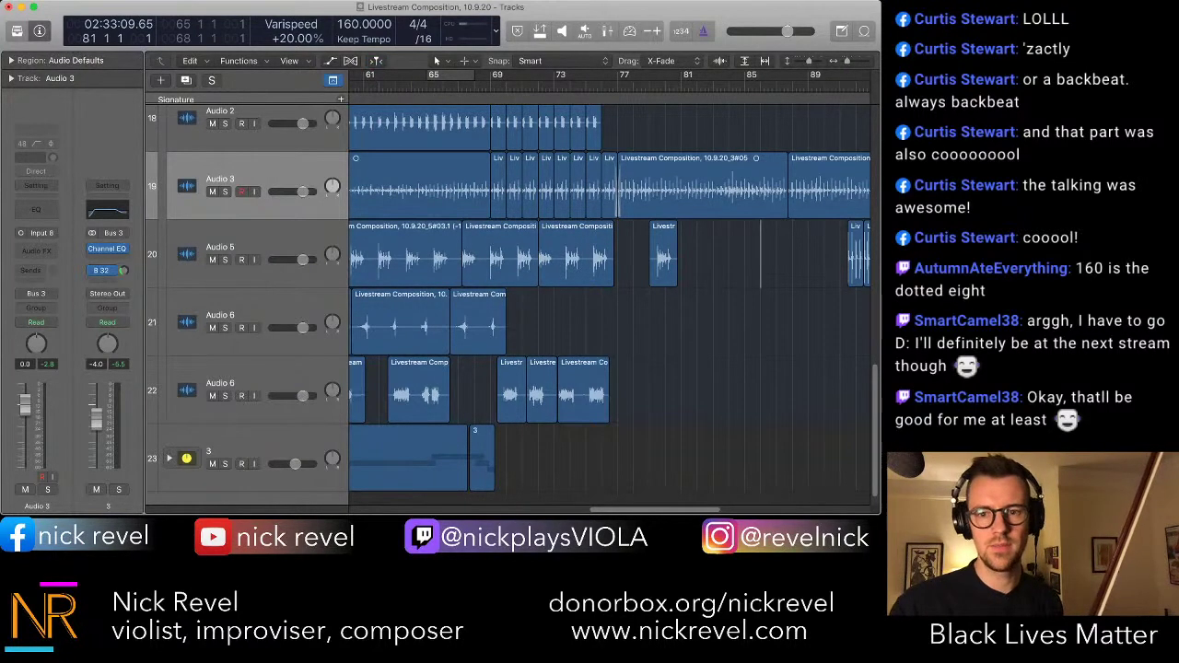
key(super+v)
click(737, 255)
scroll(736, 255, right, 6)
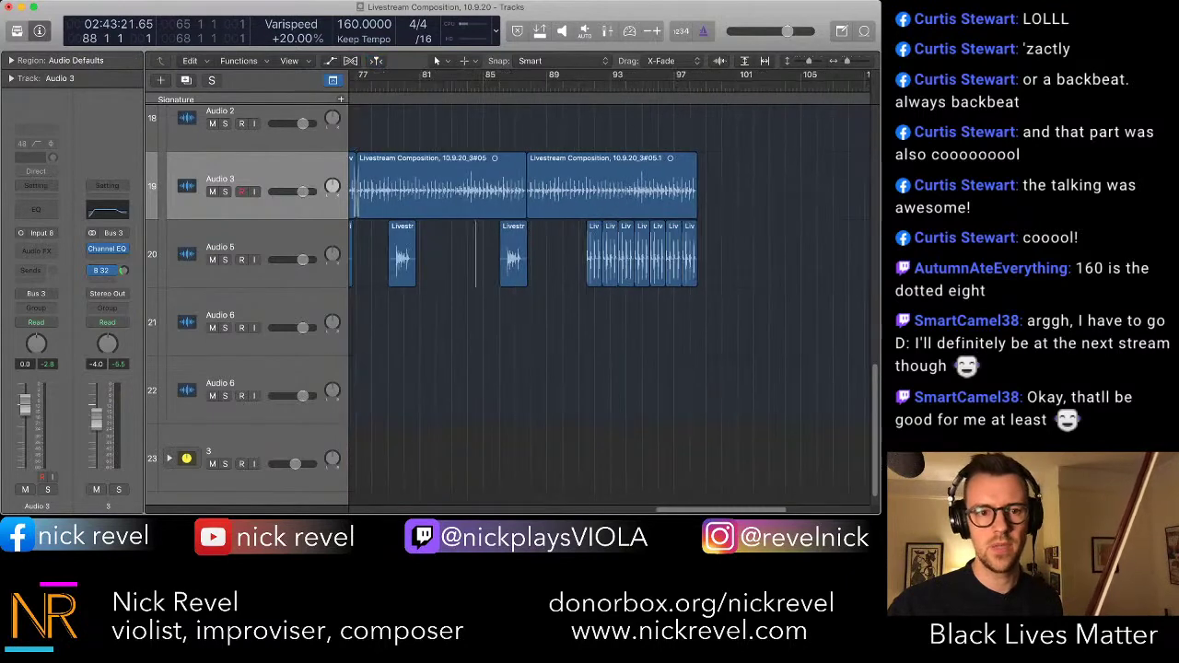
- Duplicate the Audio 5 track on row 20 and move its seven regions starting near bar 91 down to the new track 21
key(Down)
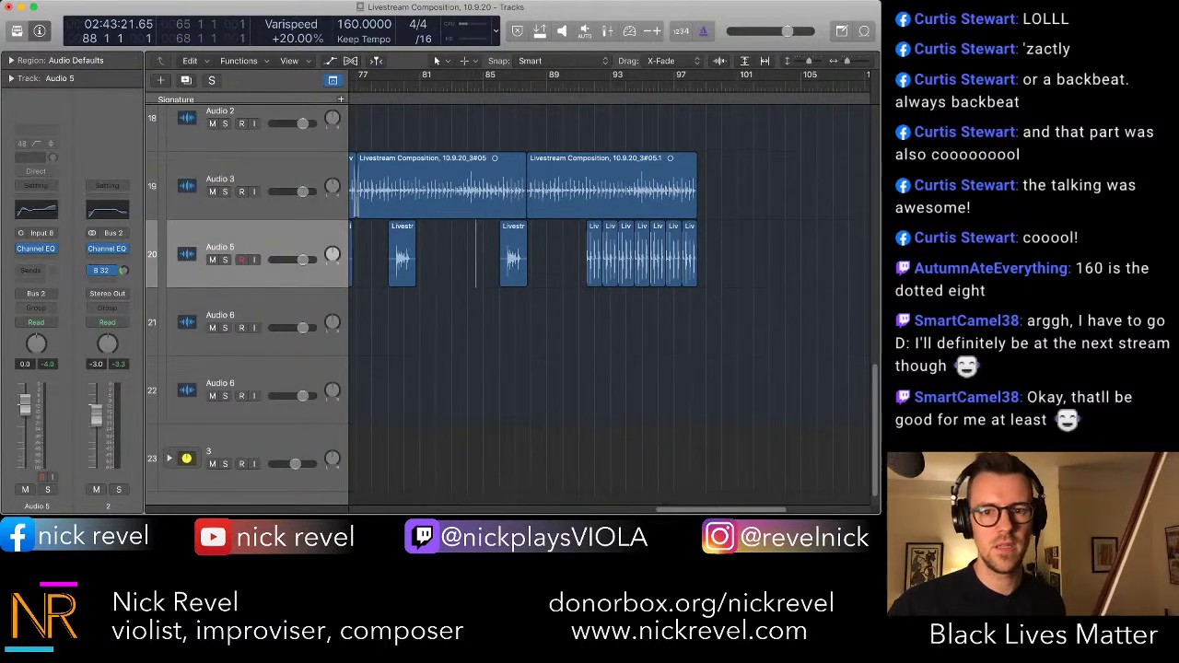
key(super+d)
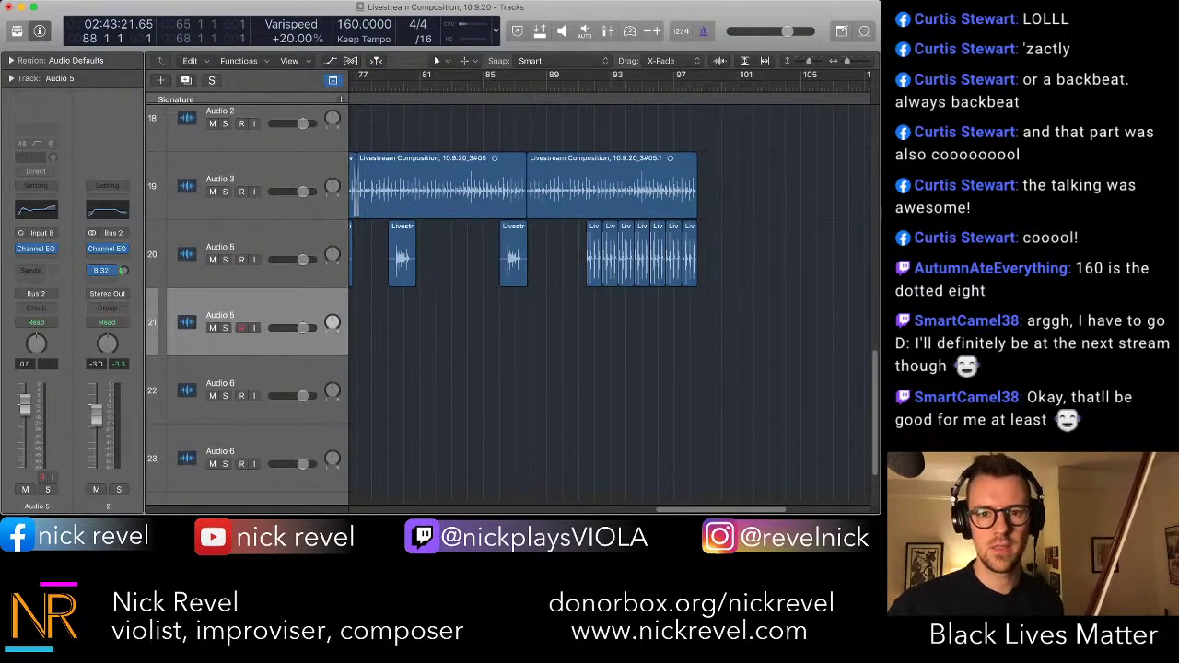
drag(715, 269, 641, 335)
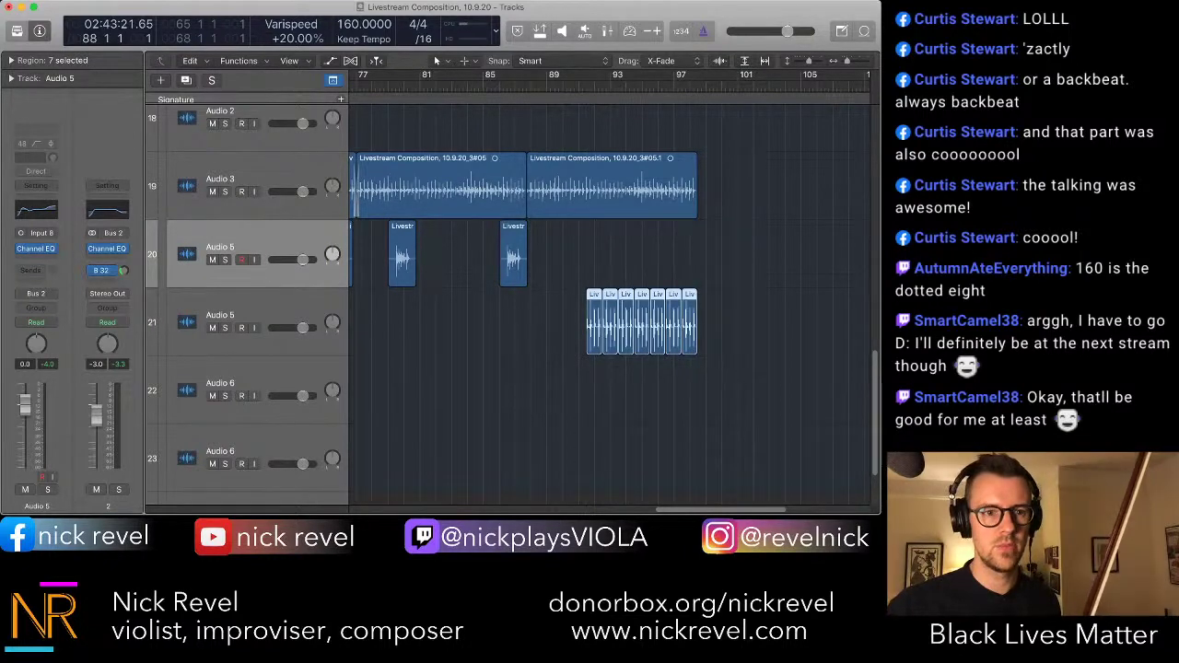
click(267, 313)
click(267, 245)
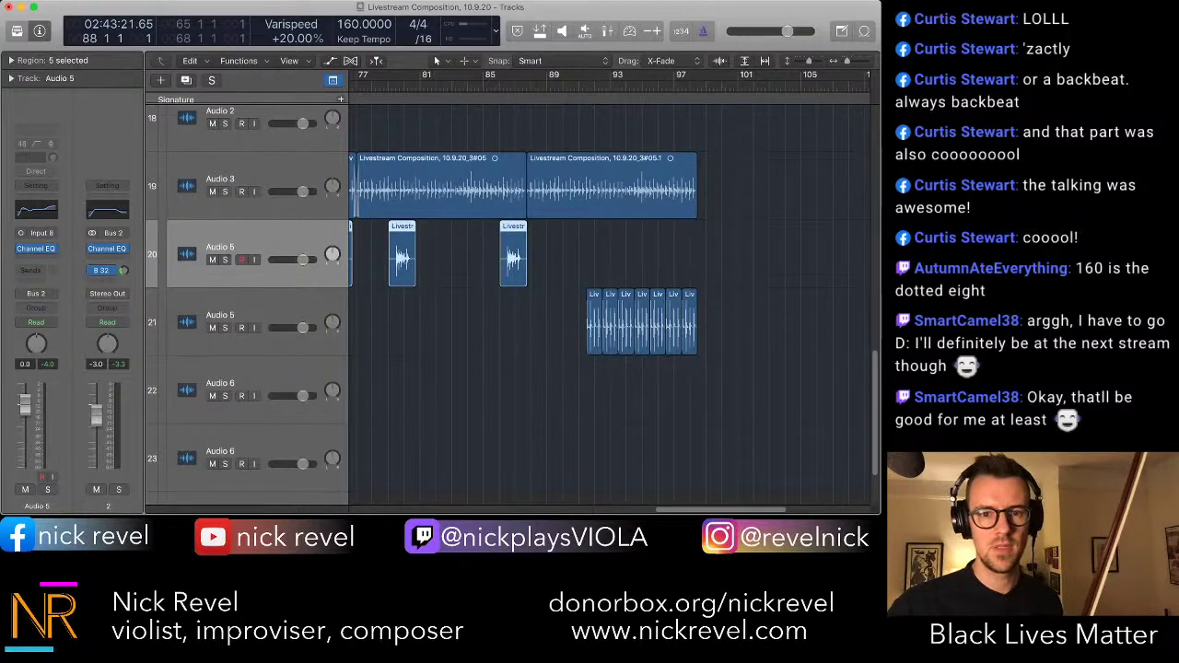
- Move the Audio 5 phrase at bar 86 on track 20 half a bar later and trim its start to bar 87
click(546, 260)
click(513, 255)
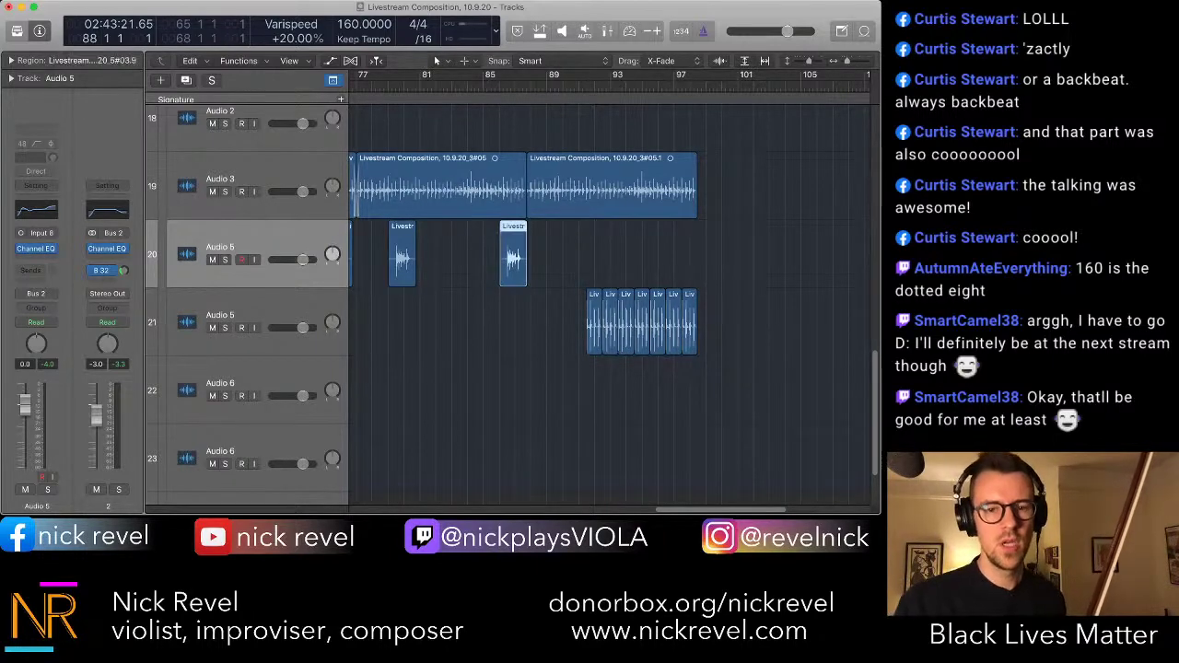
key(super+Right)
key(super+Right)
key(super+Right)
key(super+Right)
key(super+Right)
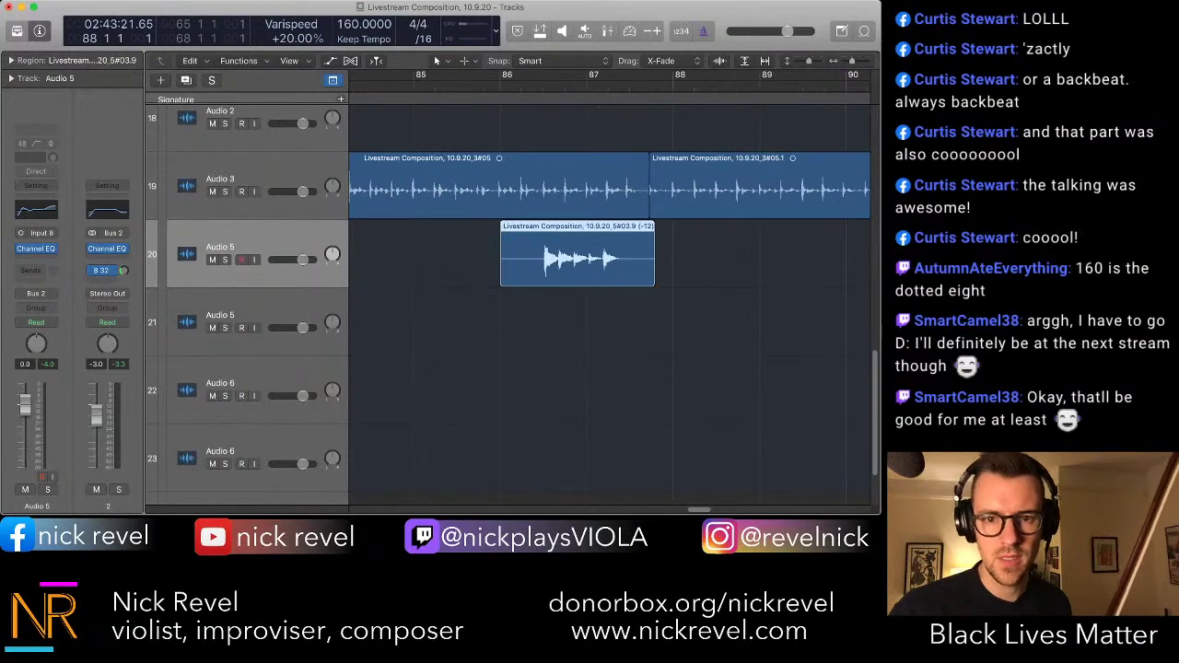
drag(552, 257, 596, 257)
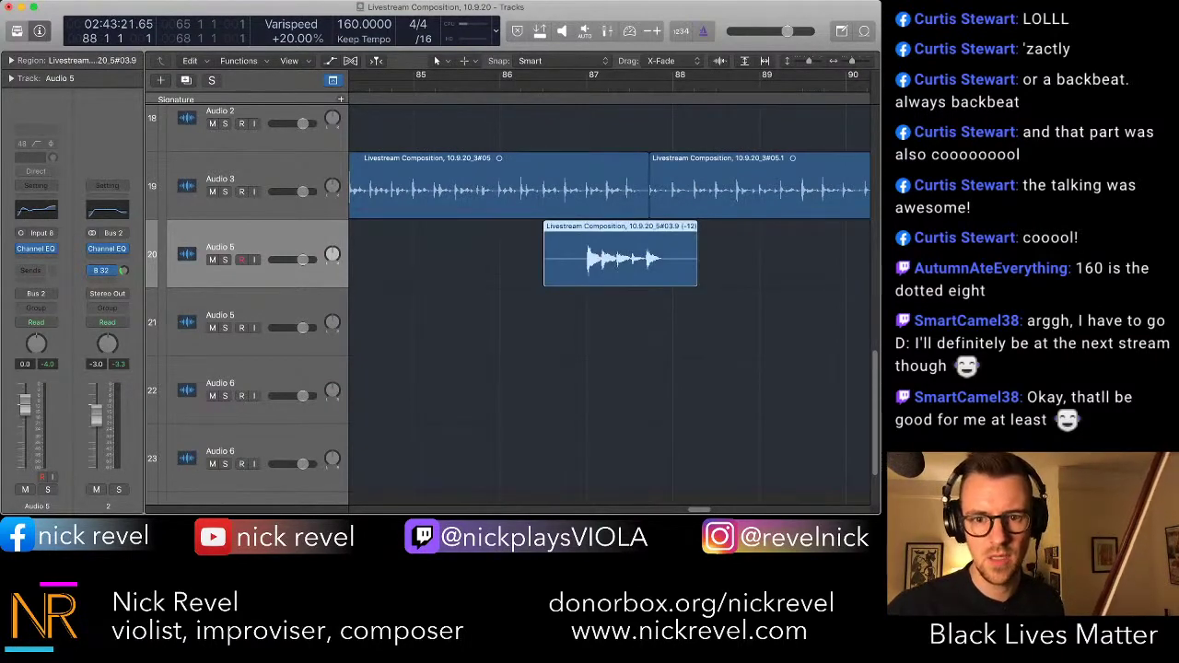
scroll(609, 304, right, 1)
drag(538, 277, 579, 272)
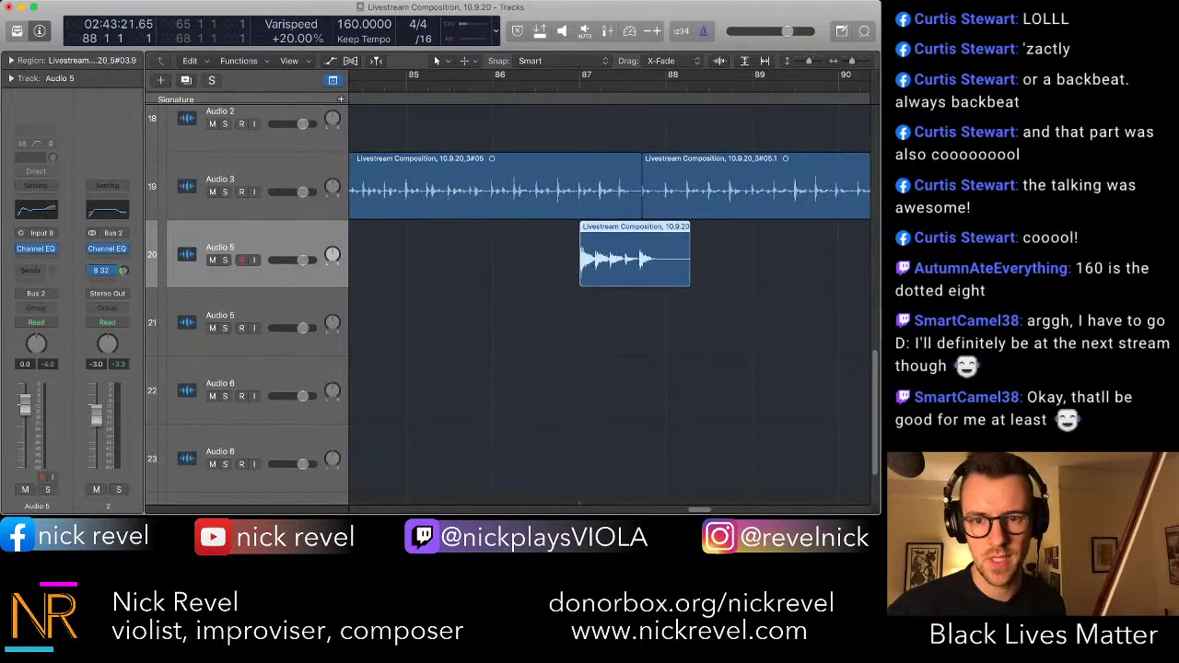
- Trim the end of the Audio 5 phrase at bar 87 on track 20 back to bar 88
drag(689, 272, 669, 272)
scroll(666, 272, up, 5)
key(super+Right)
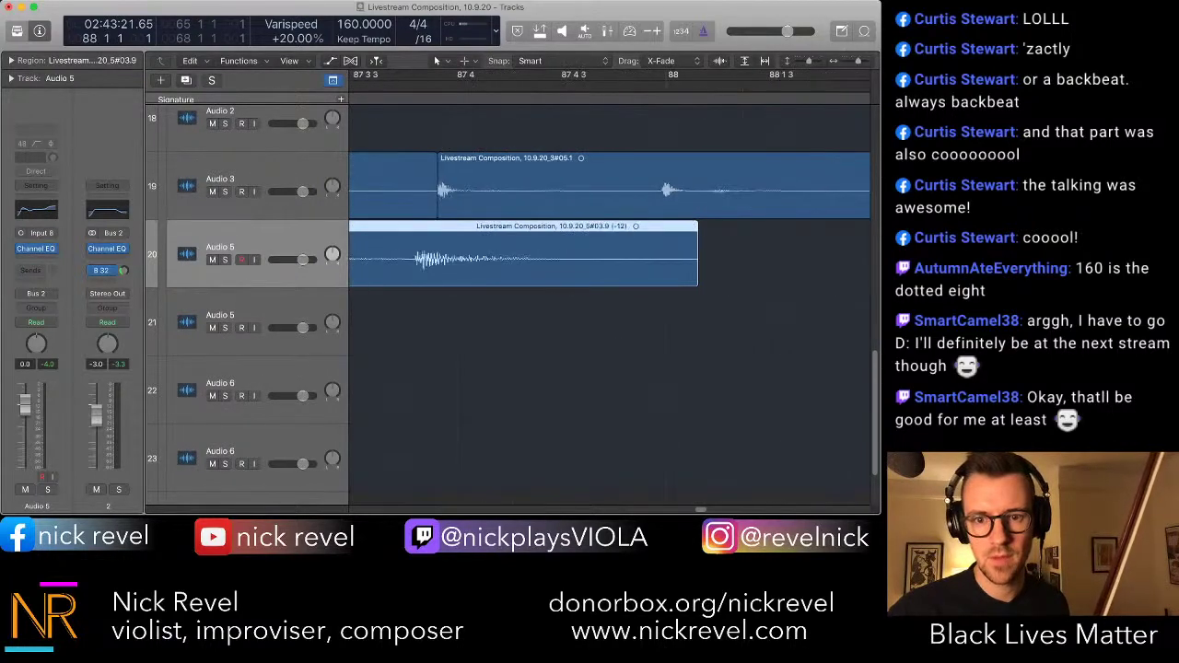
super+double_click(666, 267)
key(BackSpace)
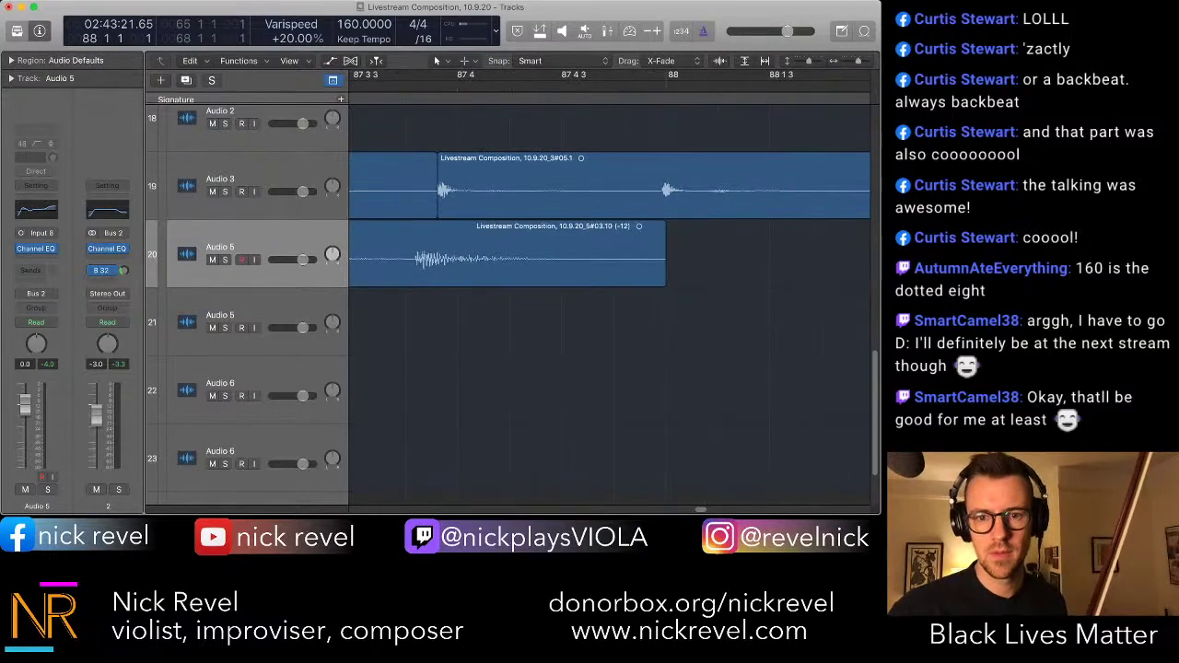
- Copy the trimmed one-bar phrase to bar 91 beat 3 on track 20 and repeat it six times, above the seven regions on track 21
key(super+Left)
key(super+Left)
key(super+Left)
key(super+Left)
key(super+Left)
key(super+Left)
click(651, 262)
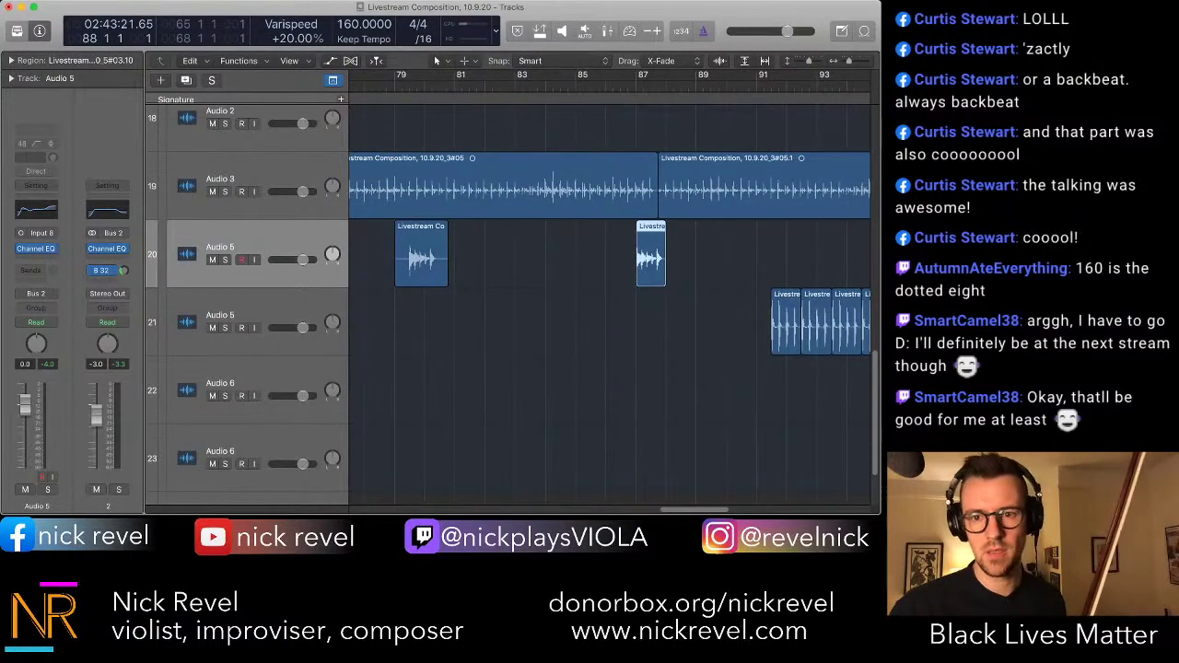
super+click(771, 256)
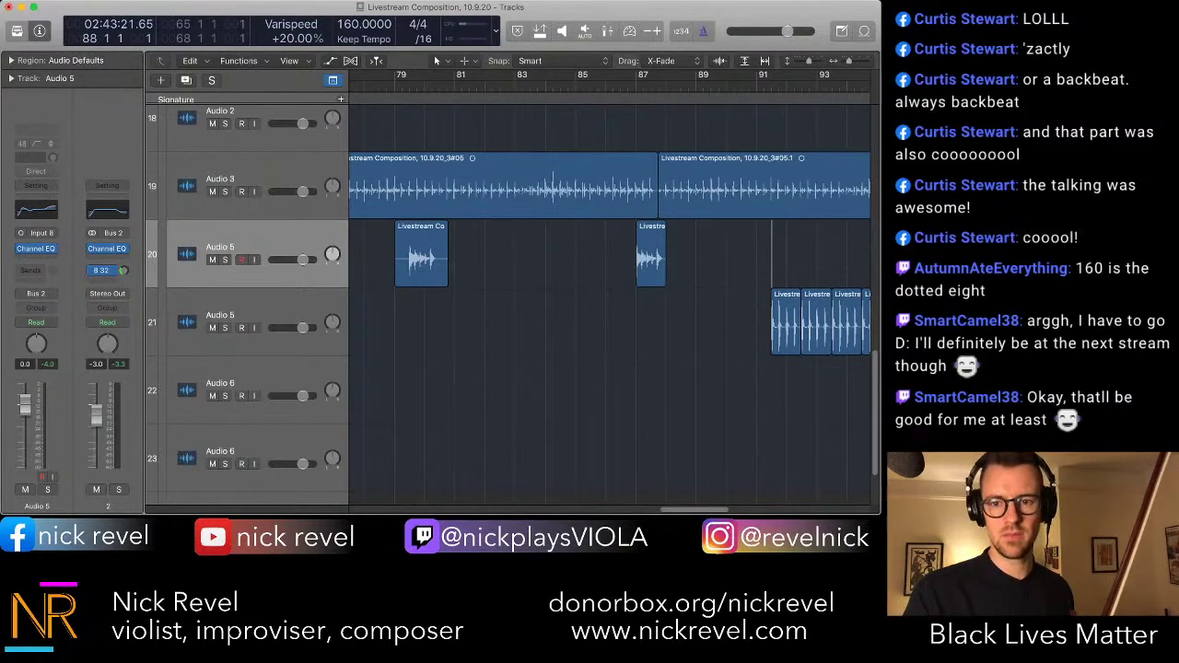
key(super+v)
key(super+r)
key(super+r)
key(super+r)
key(super+r)
key(super+r)
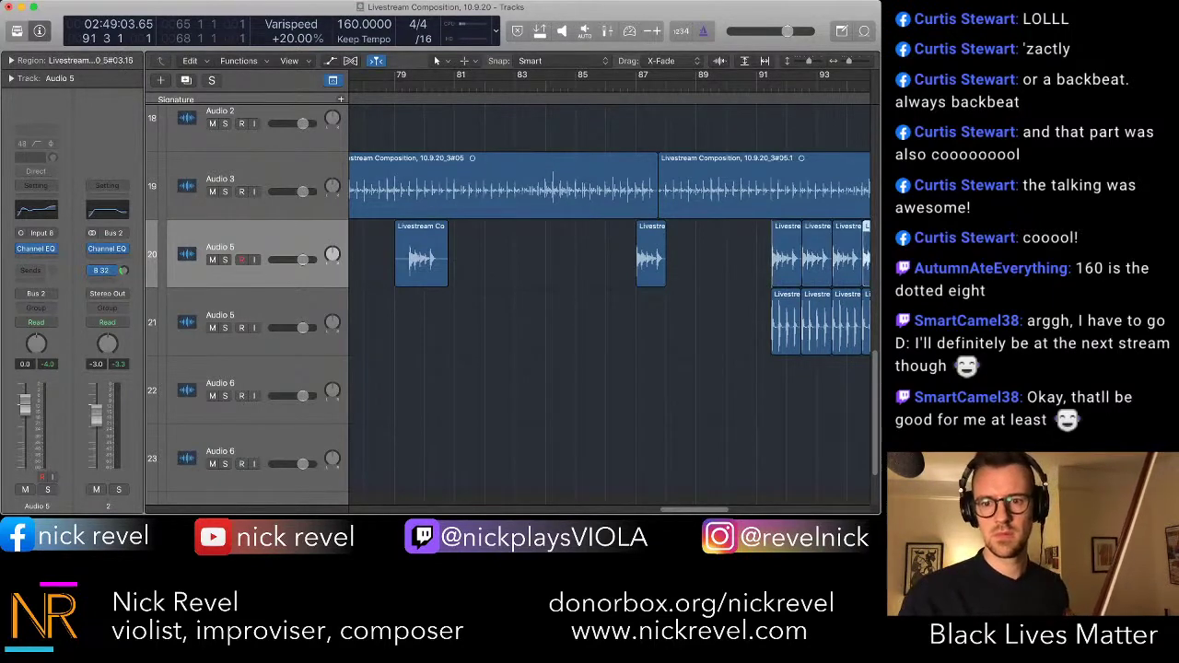
key(super+r)
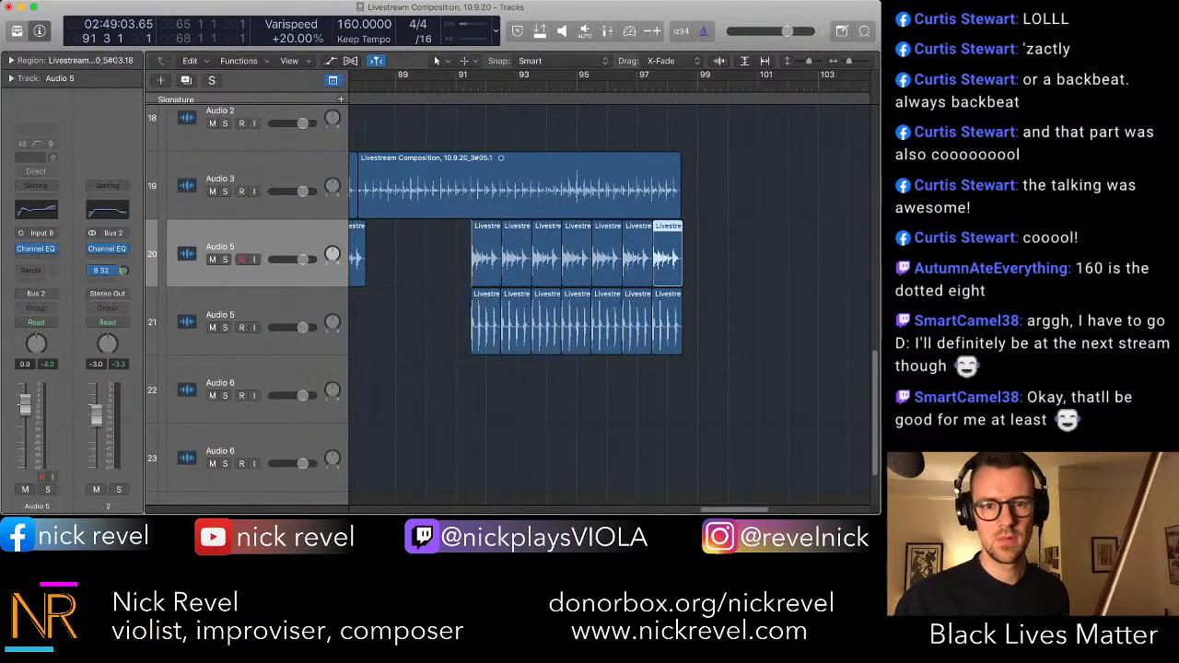
- Play back the passage from bar 91, then set the gain of the seven Audio 5 regions on track 21 to -5 dB
key(space)
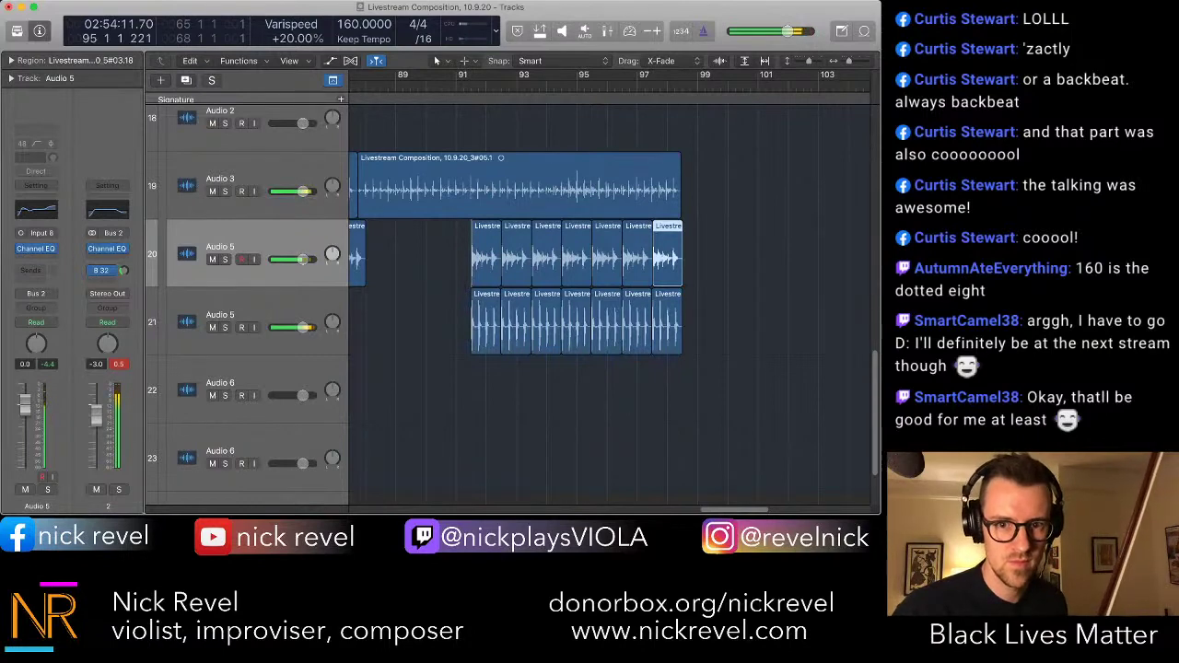
key(space)
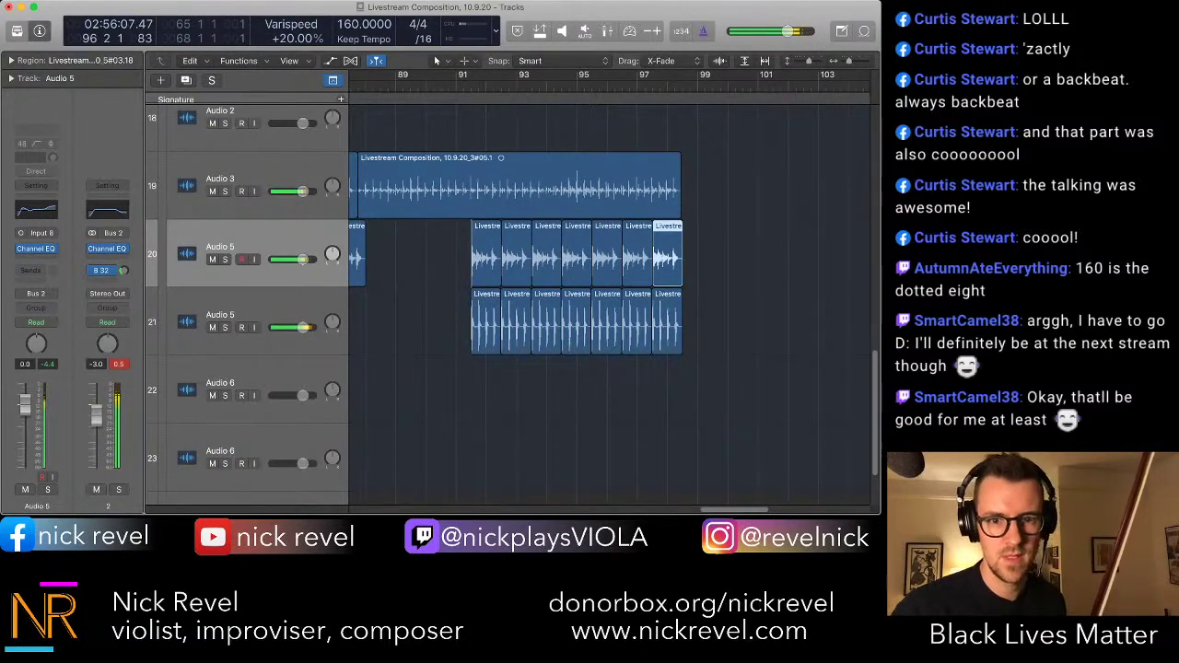
drag(740, 343, 455, 314)
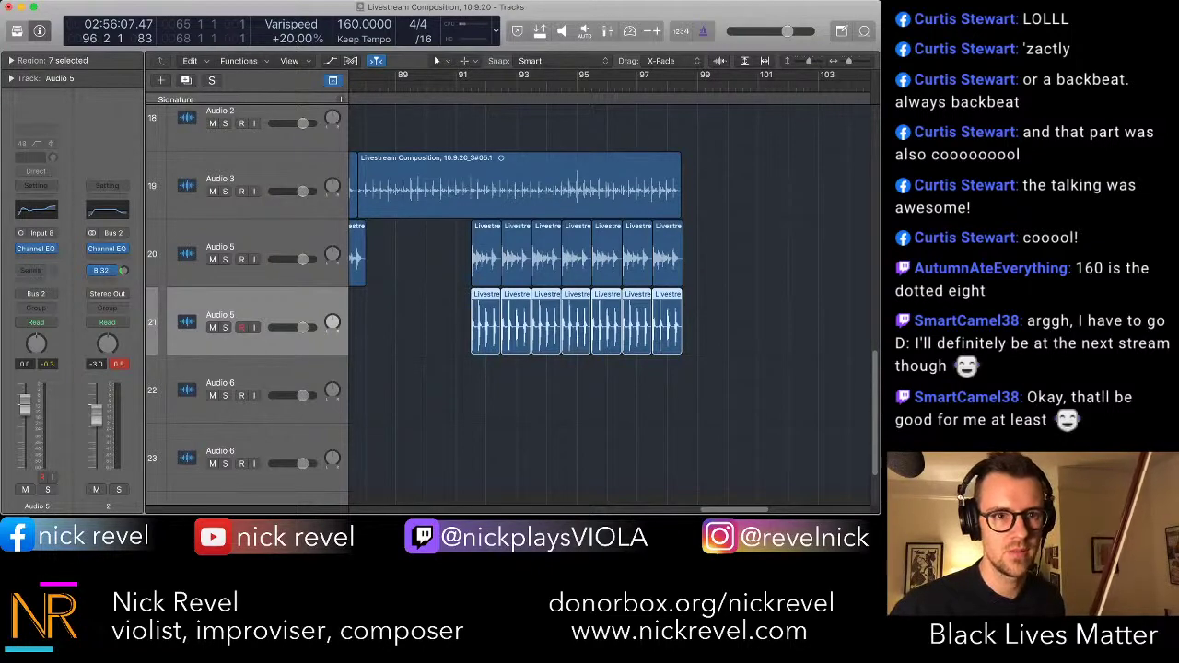
click(11, 61)
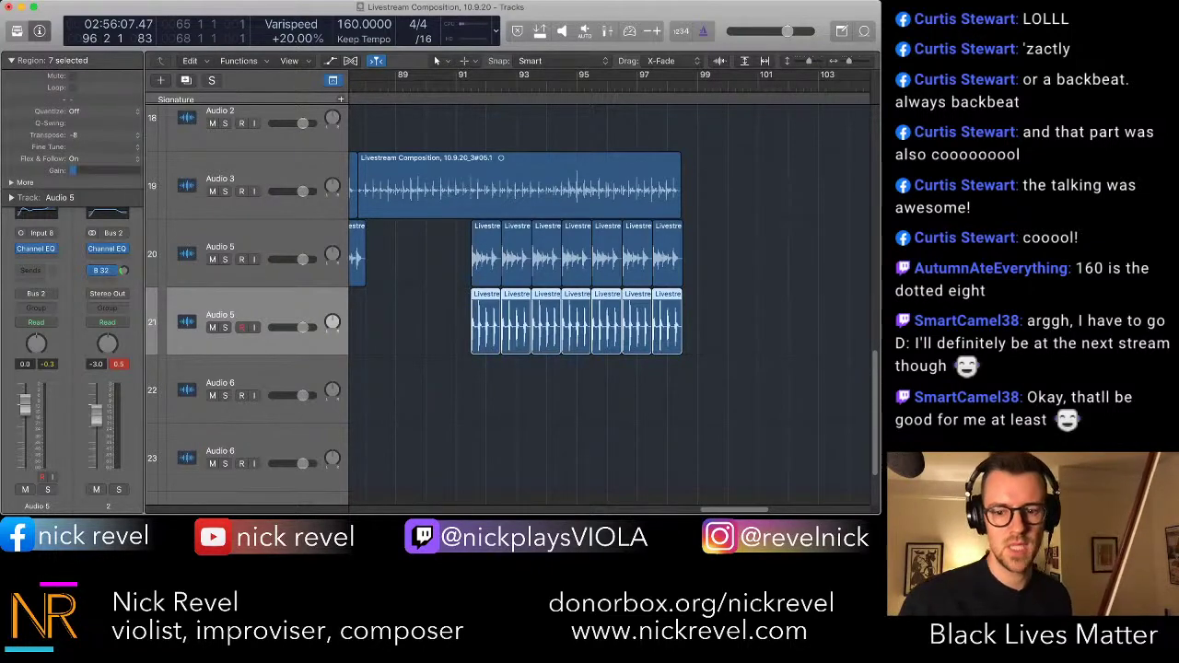
text(-5)
key(Return)
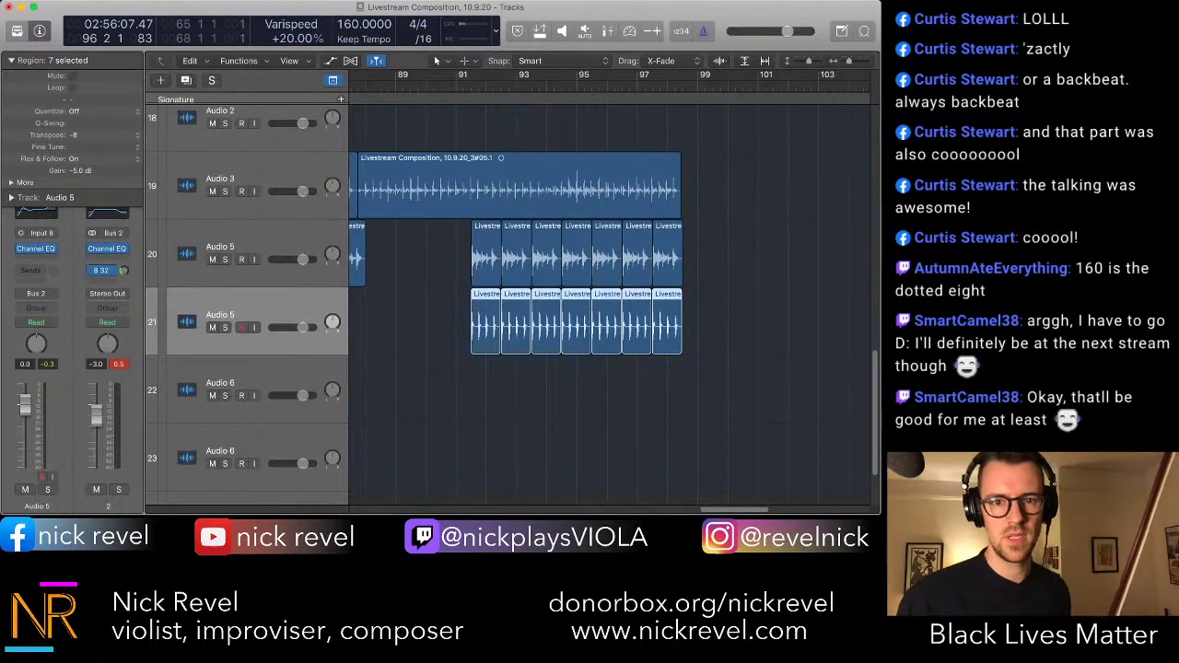
- Play back the layered passage from bar 91 to bar 98 and examine how the regions on tracks 19 to 21 line up
key(space)
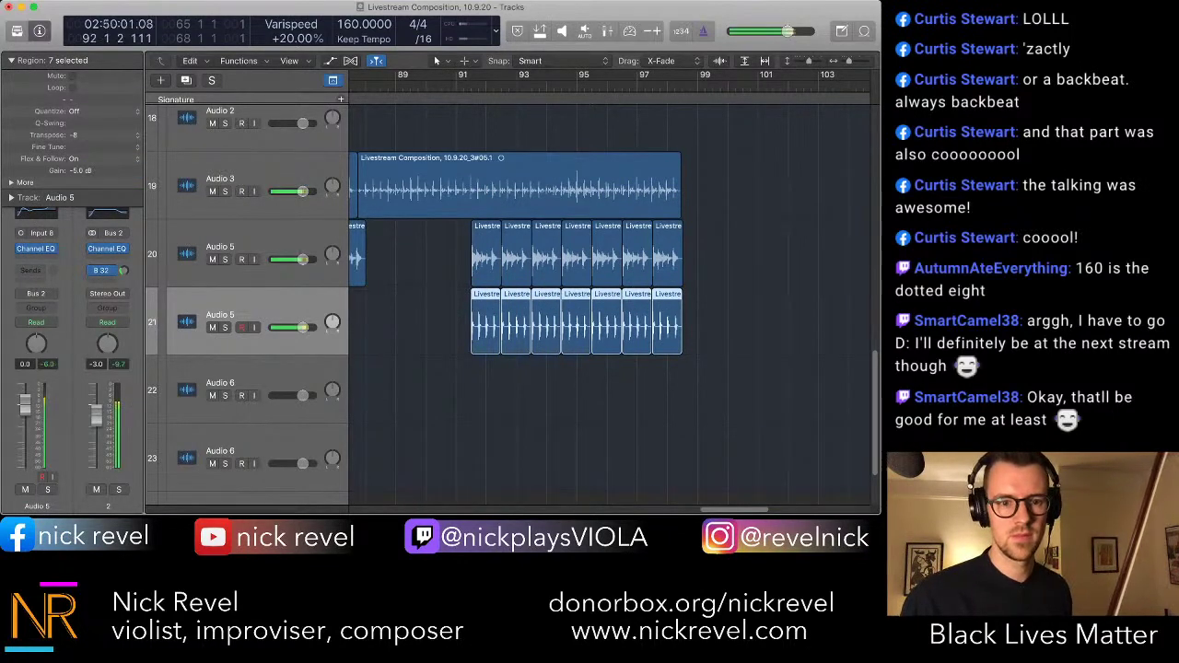
click(577, 414)
click(267, 314)
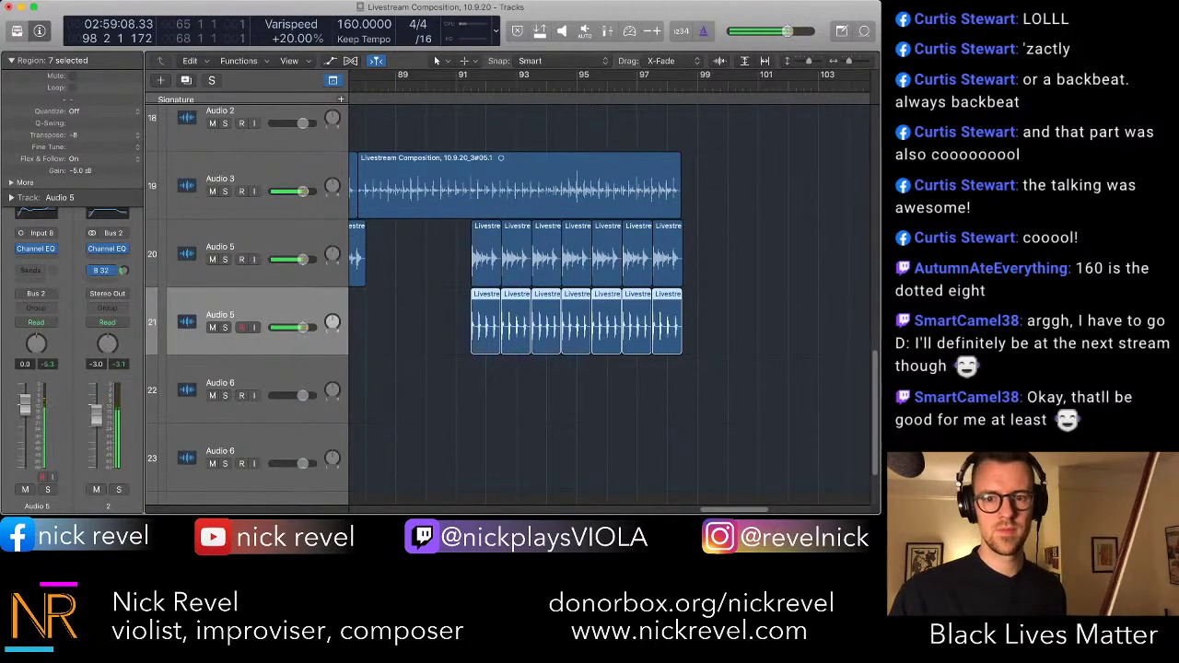
key(alt+shift+d)
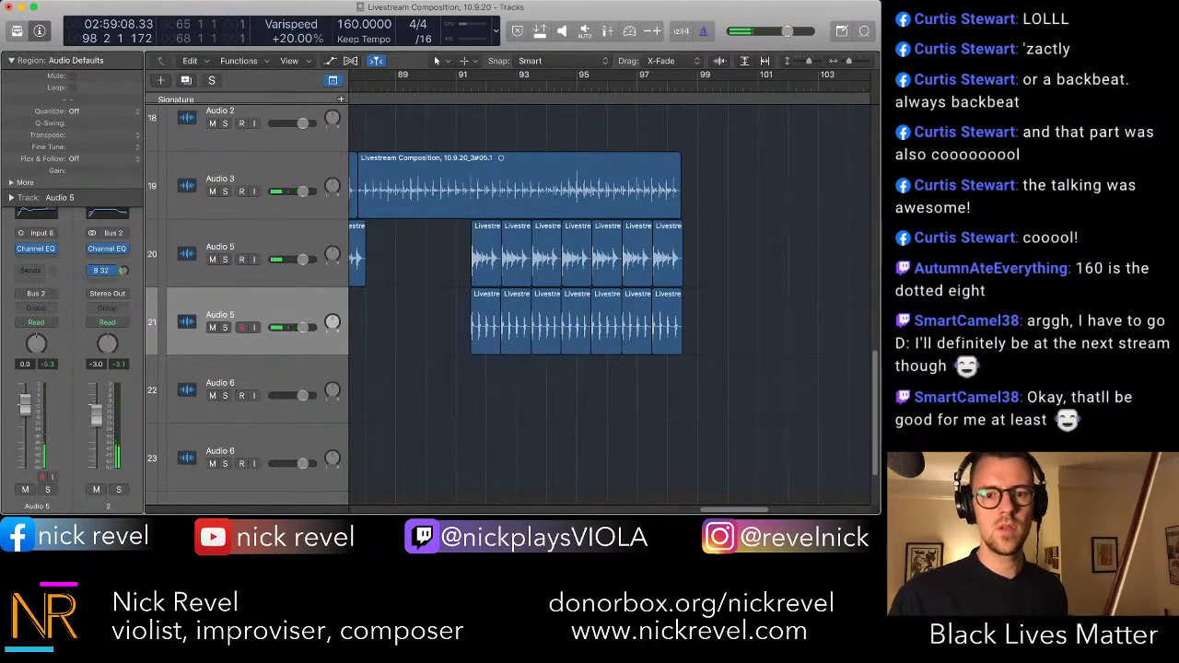
key(super+Right)
key(super+Right)
key(super+Right)
key(super+Right)
key(super+Right)
key(super+Left)
key(super+Left)
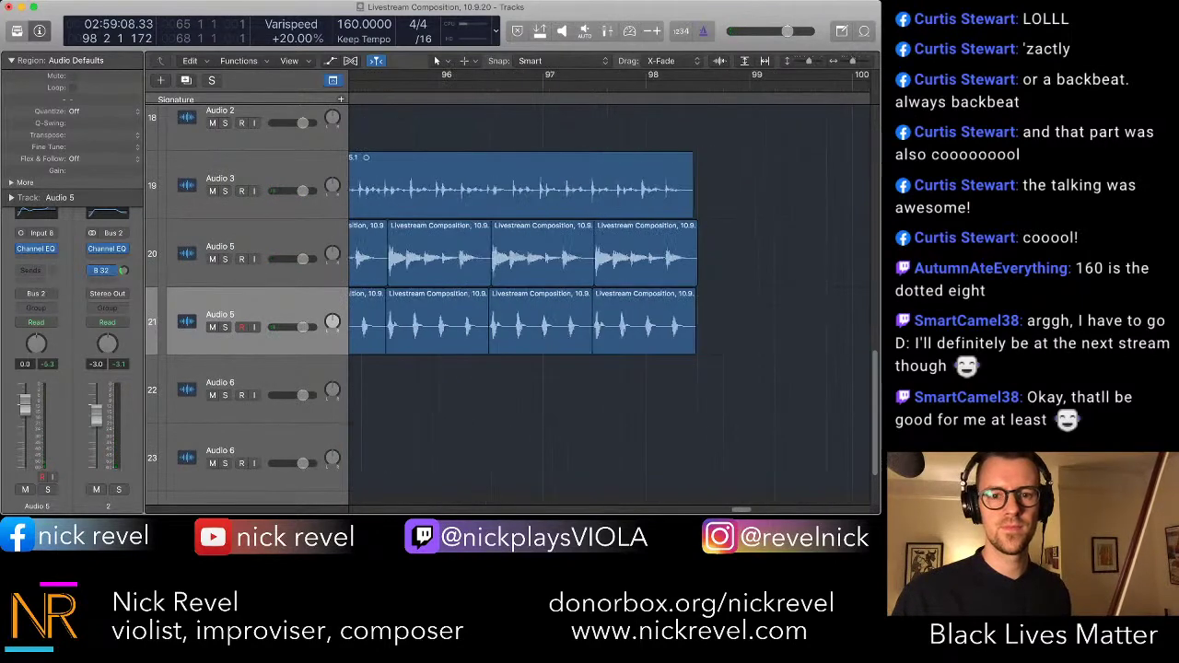
scroll(608, 304, left, 5)
key(super+Left)
key(super+Left)
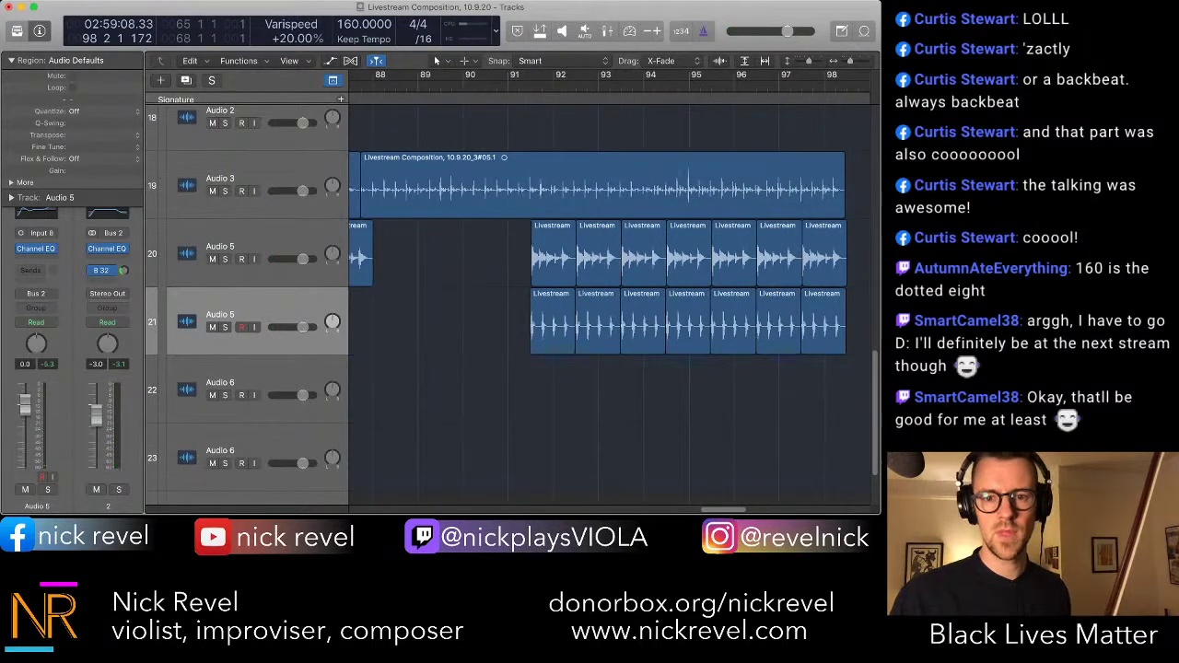
- Delete the second and third repeats of the phrase on track 20 and move the next repeat to bar 93
click(598, 258)
key(Delete)
key(super+z)
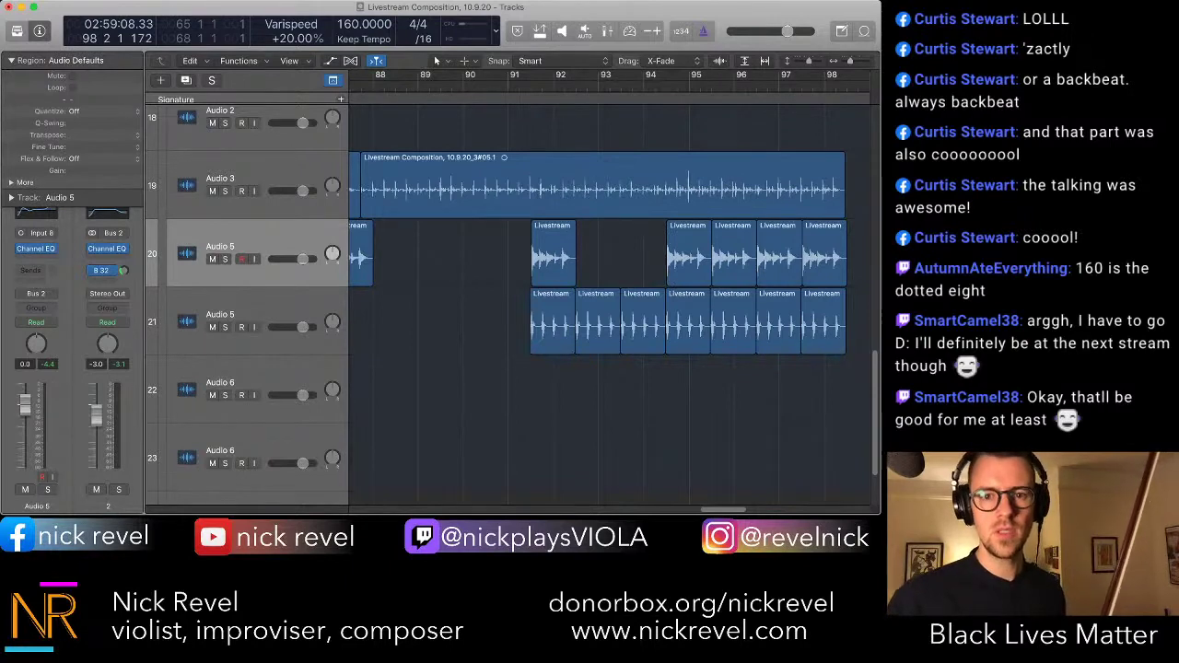
super+click(599, 258)
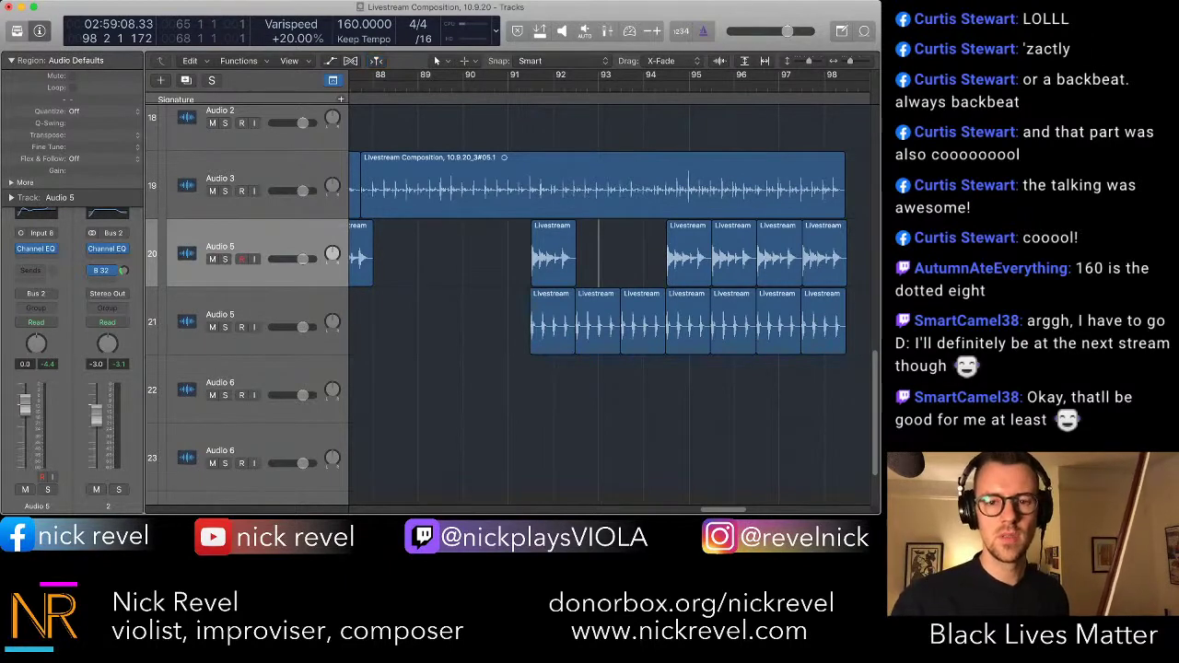
drag(689, 257, 621, 258)
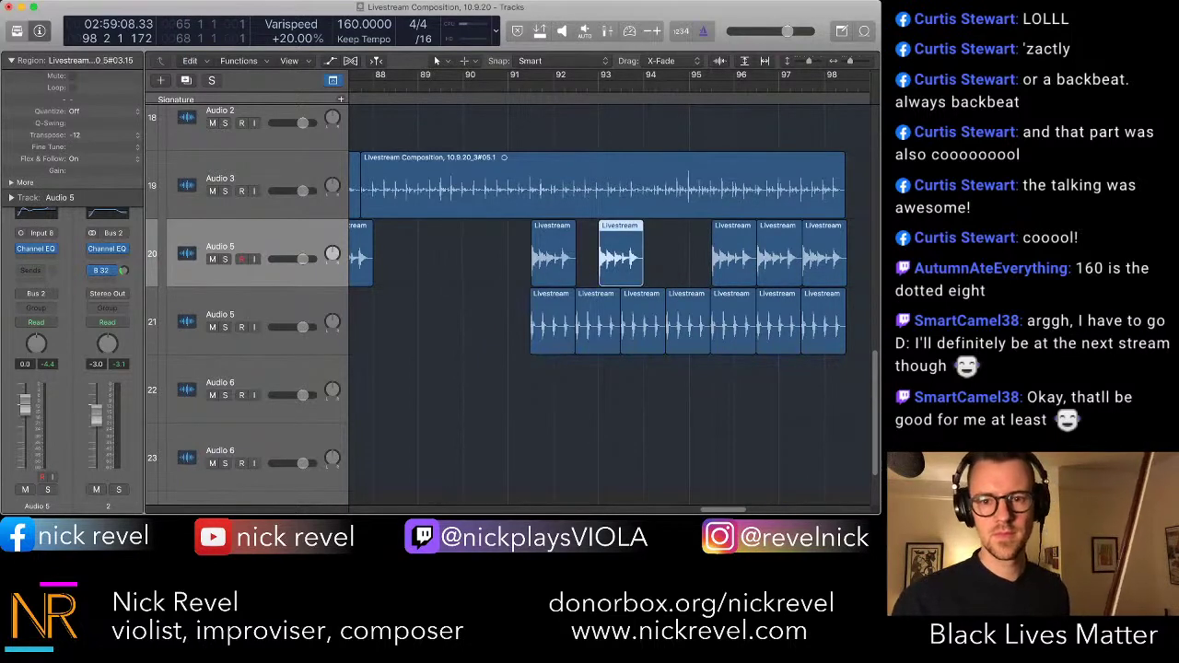
- Move the following phrase on track 20 one bar earlier to bar 94 beat 3 and shorten its end to just past bar 95
scroll(608, 304, right, 2)
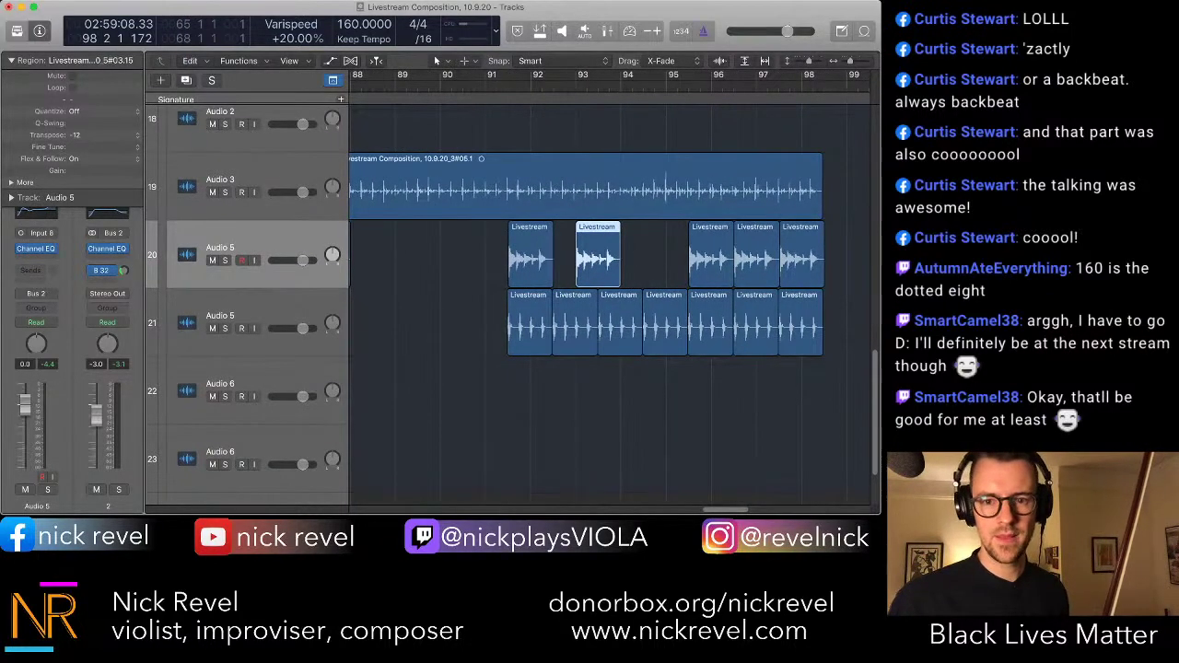
click(655, 258)
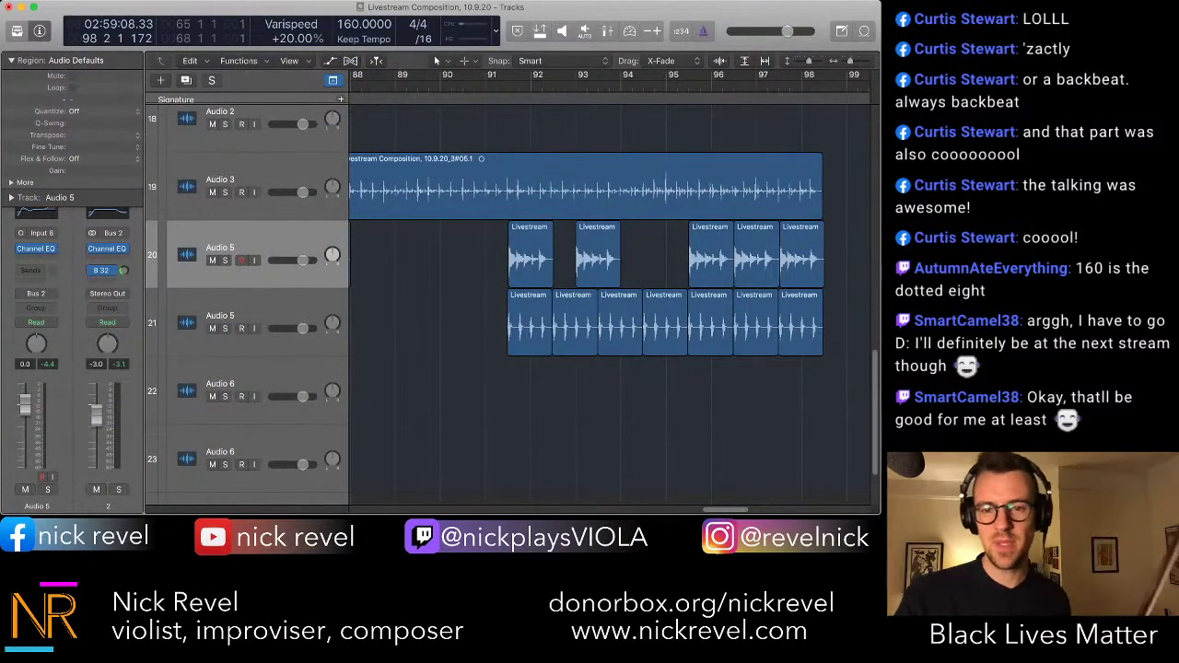
mouse_move(711, 258)
mouse_down()
mouse_move(659, 258)
mouse_move(716, 279)
mouse_move(697, 279)
mouse_move(692, 254)
mouse_up()
key(super+Right)
key(super+Right)
key(super+Right)
key(super+Right)
key(super+Right)
key(super+Left)
key(super+Left)
key(super+Left)
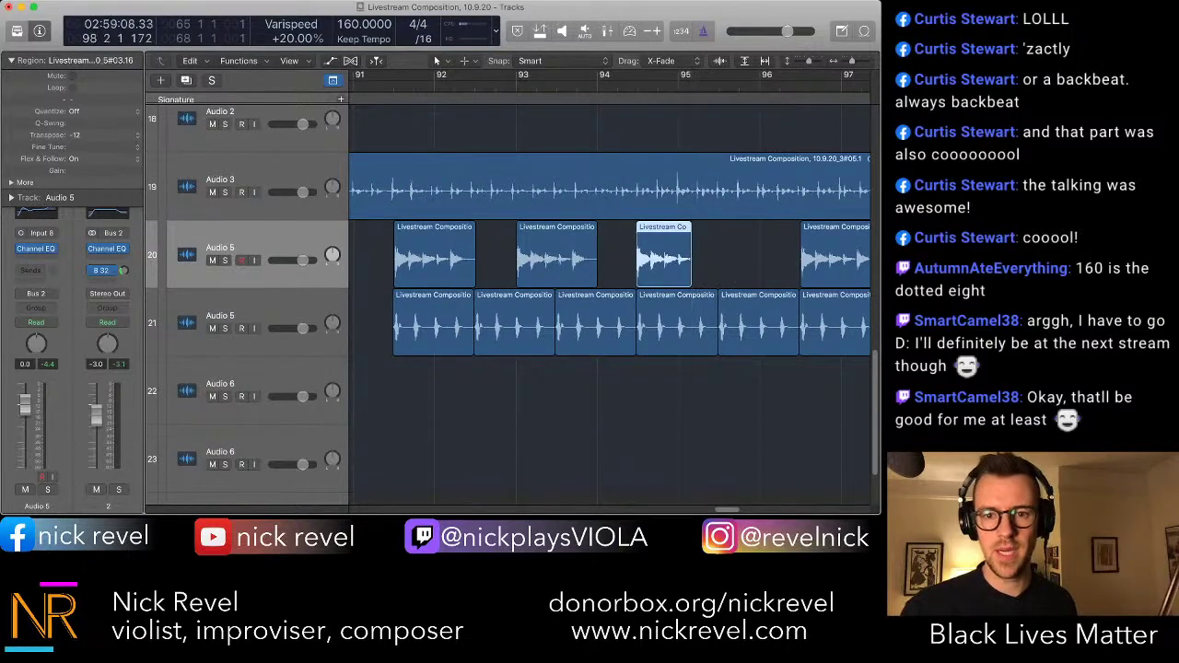
- Repeat the shortened phrase once directly after itself on track 20 and extend the copy's end to about bar 96
key(super+r)
scroll(608, 276, right, 2)
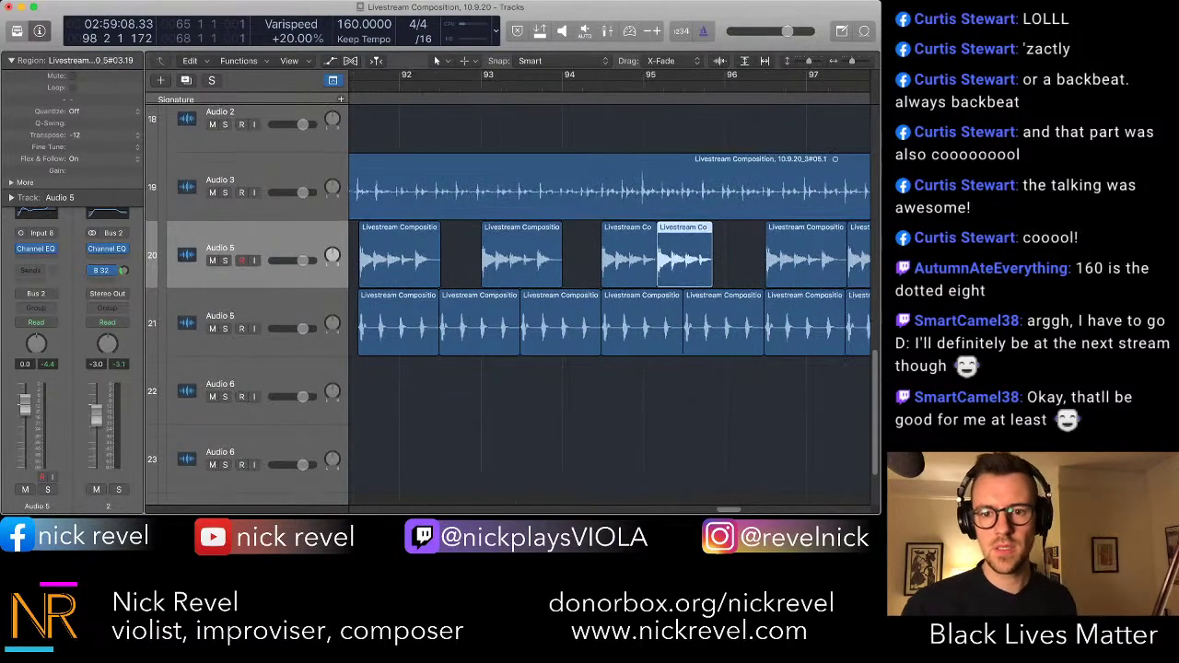
scroll(608, 253, right, 3)
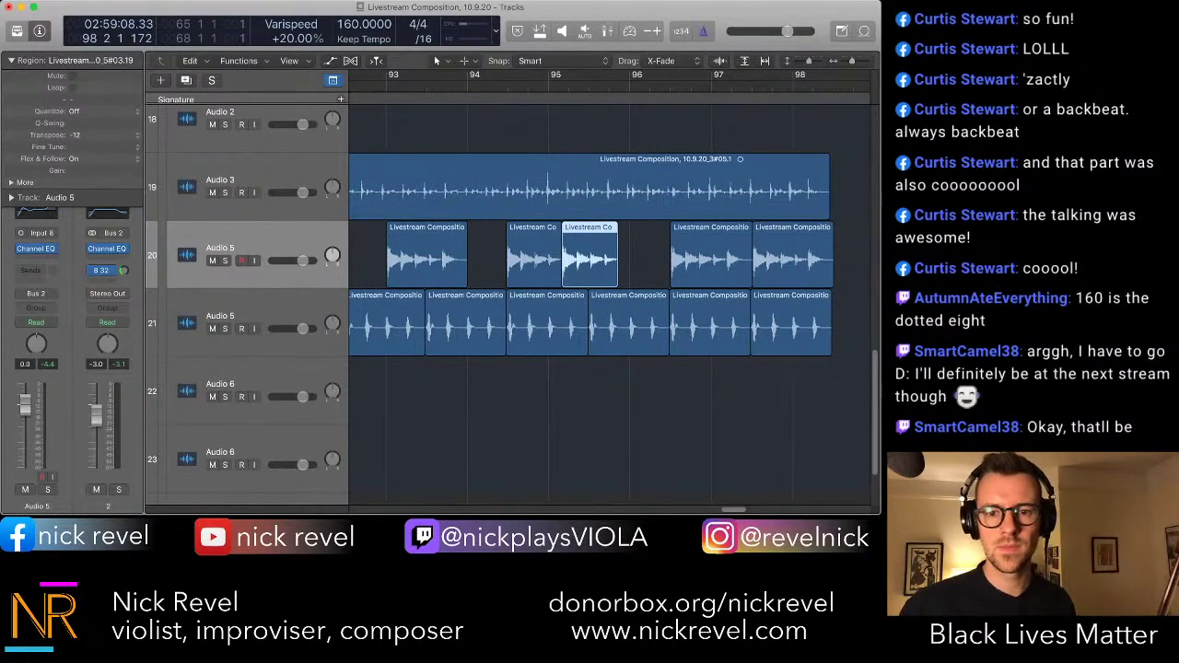
drag(616, 278, 637, 278)
- Delete the second-to-last phrase region on track 20, at bar 96 beat 3
click(709, 262)
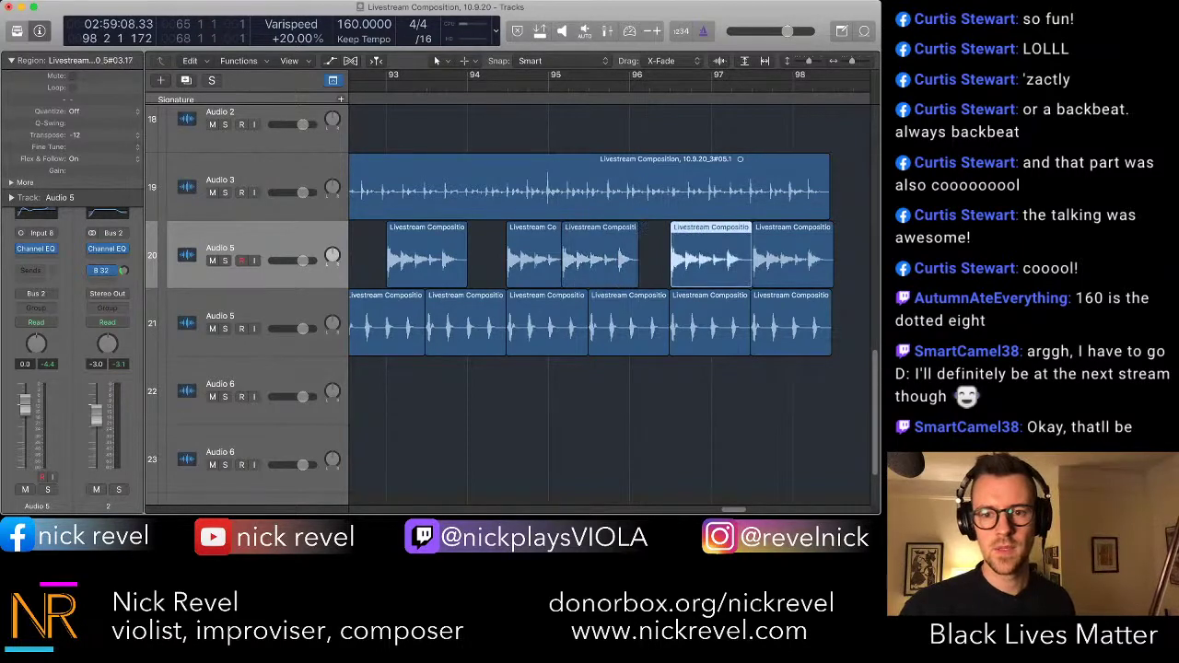
scroll(709, 262, right, 1)
key(Delete)
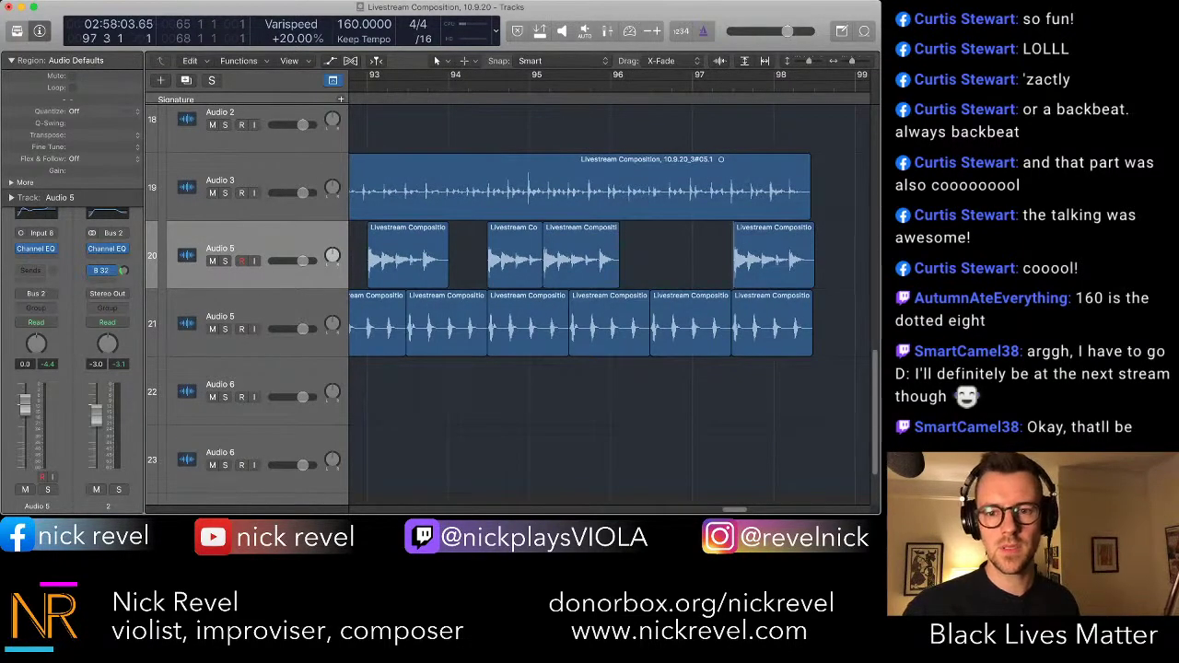
- Copy the opening portion of the last phrase region on track 20 and paste it just after bar 96
drag(758, 258, 766, 258)
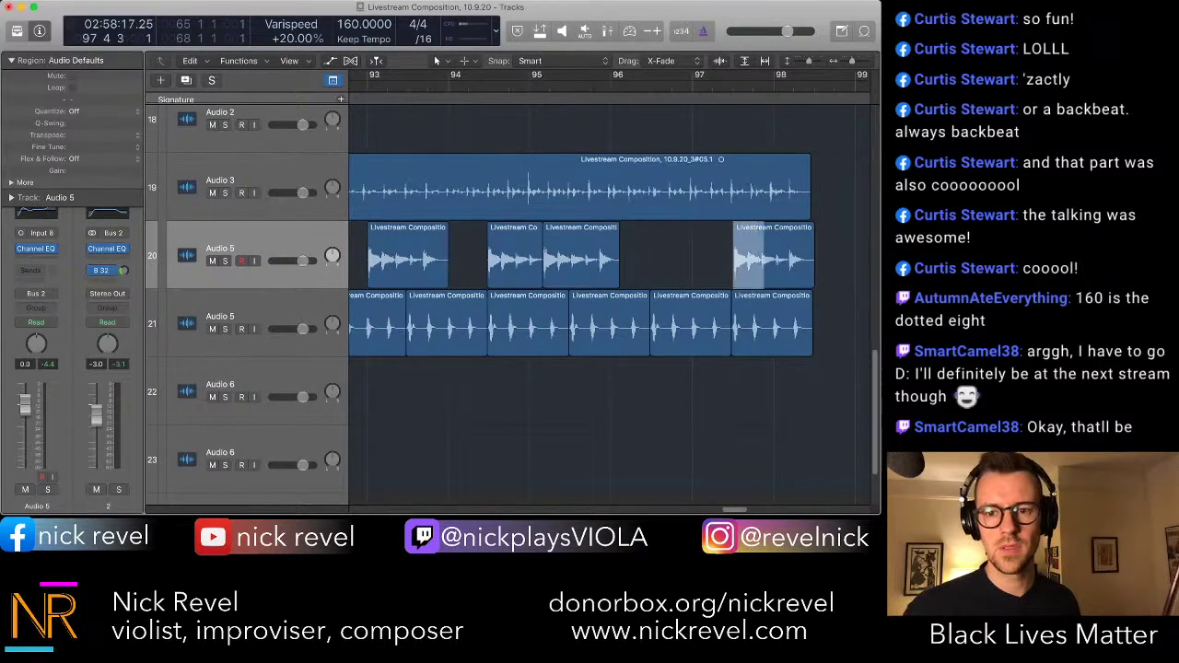
key(super+Right)
key(super+Right)
key(super+Right)
key(super+Right)
scroll(766, 258, right, 5)
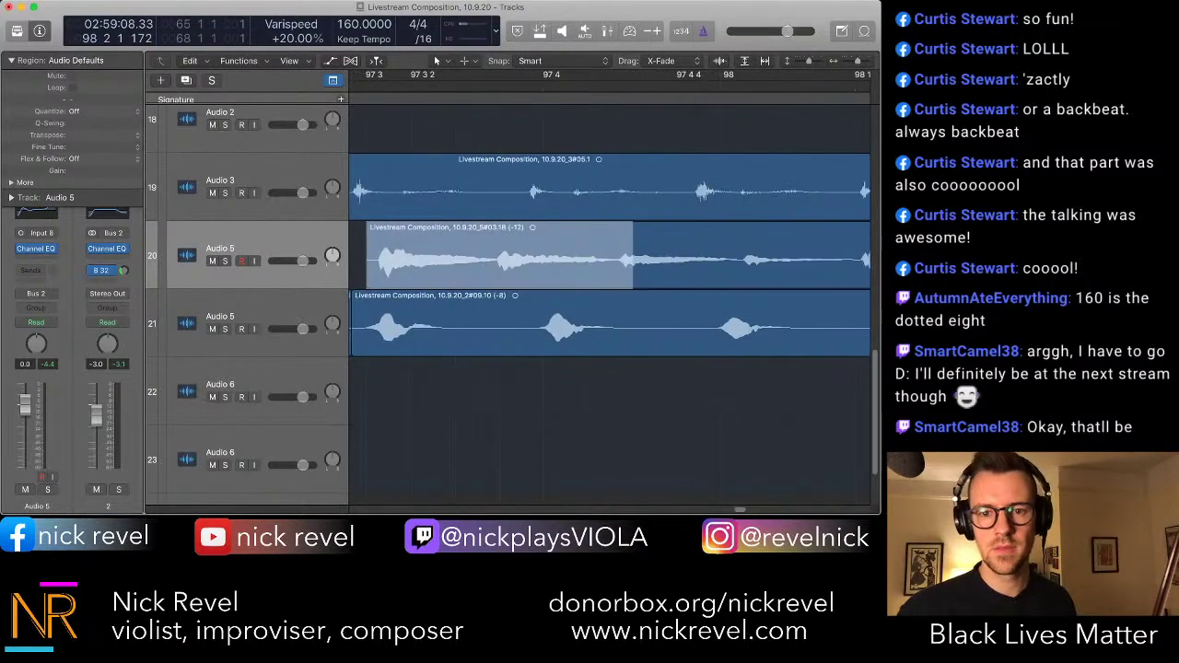
click(619, 258)
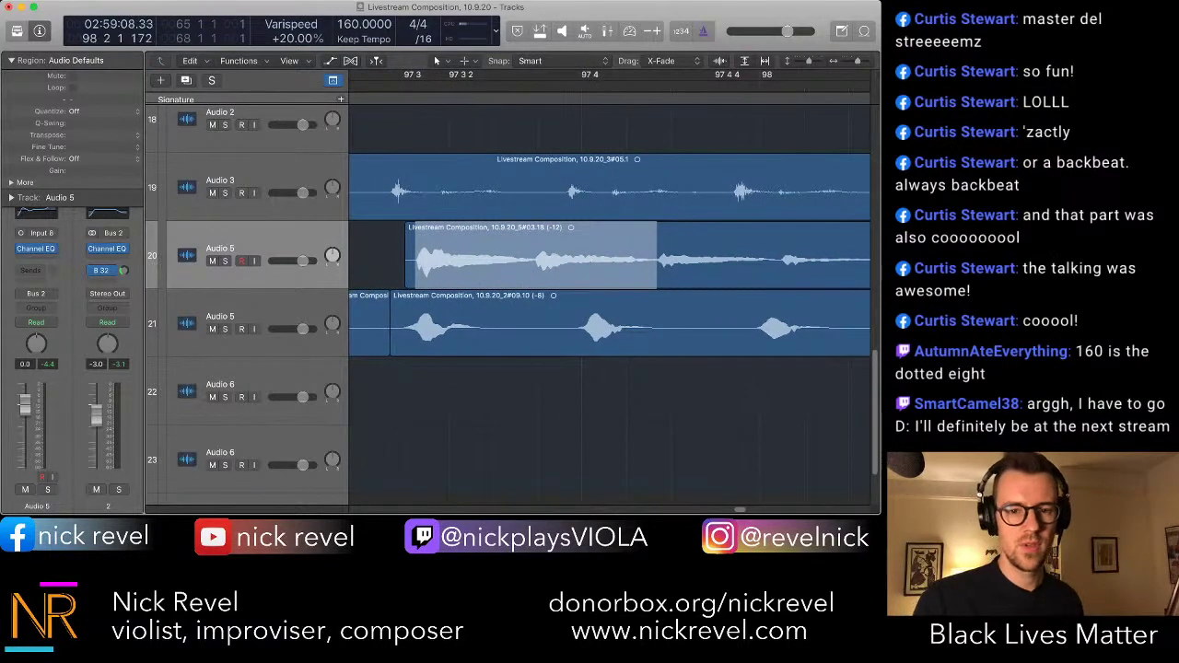
scroll(608, 276, left, 8)
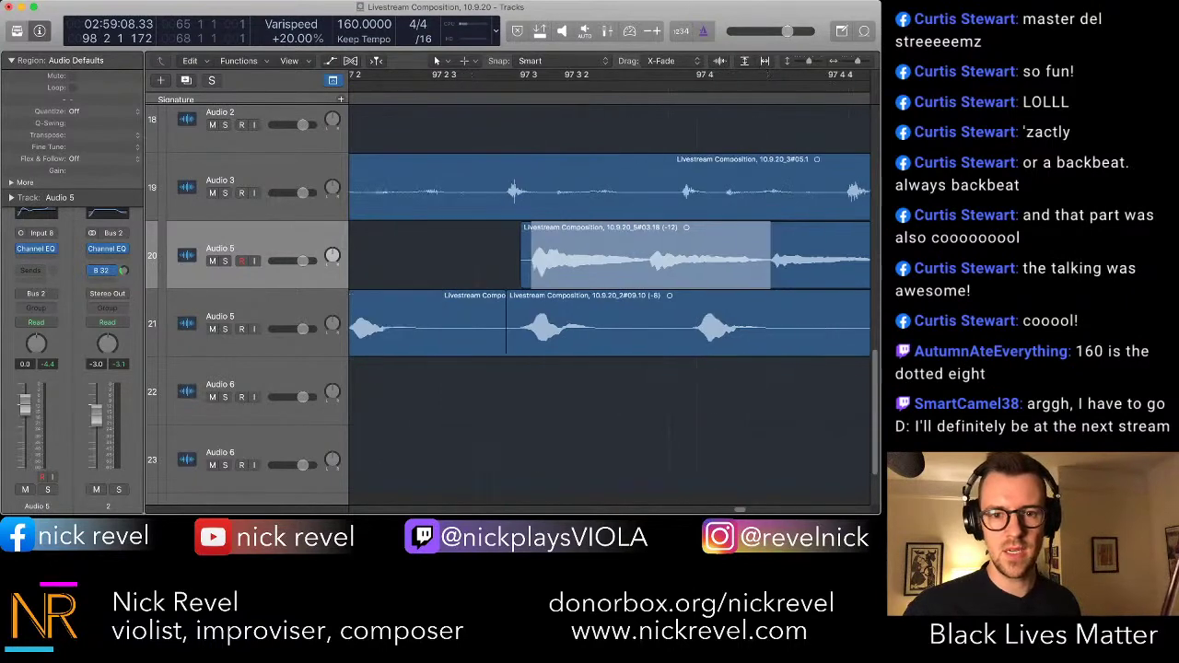
key(super+Left)
scroll(608, 276, left, 4)
scroll(470, 256, left, 1)
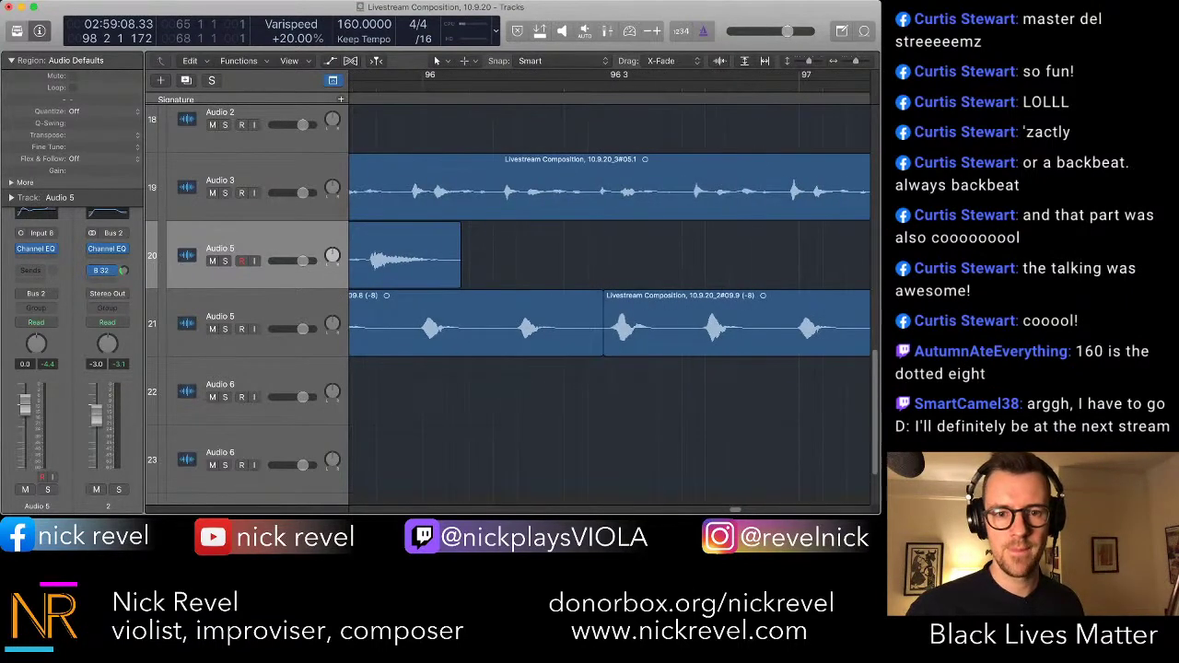
super+click(470, 256)
key(super+v)
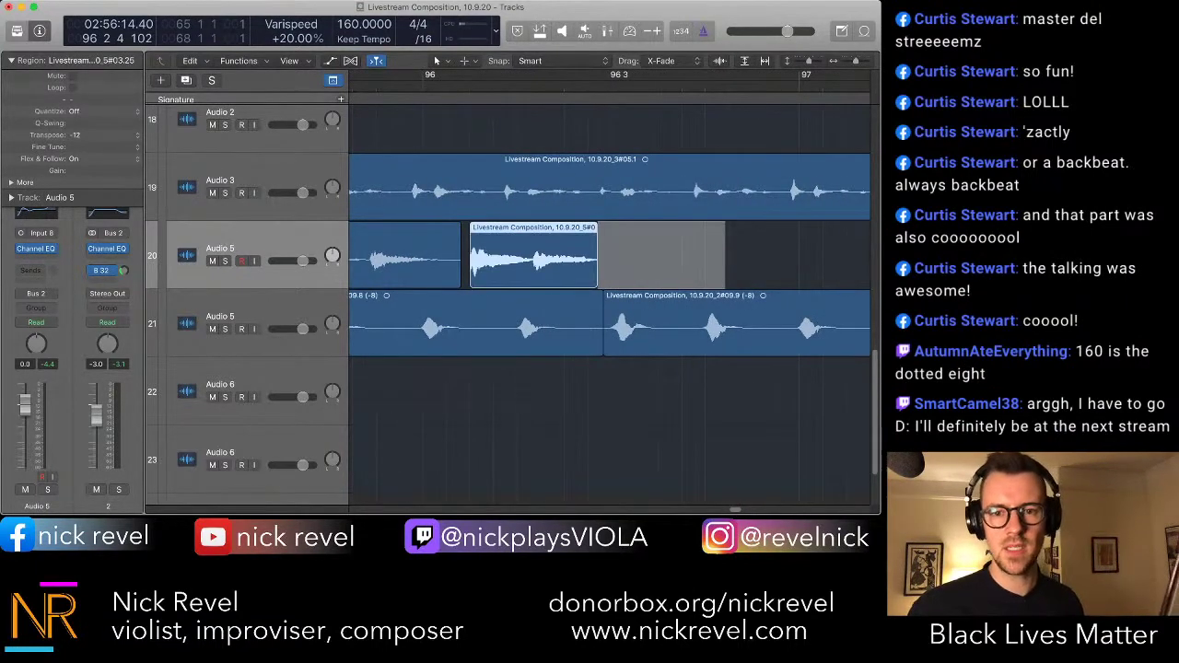
- Repeat the pasted snippet on track 20 twice, directly after itself
click(571, 405)
key(super+Left)
key(super+Left)
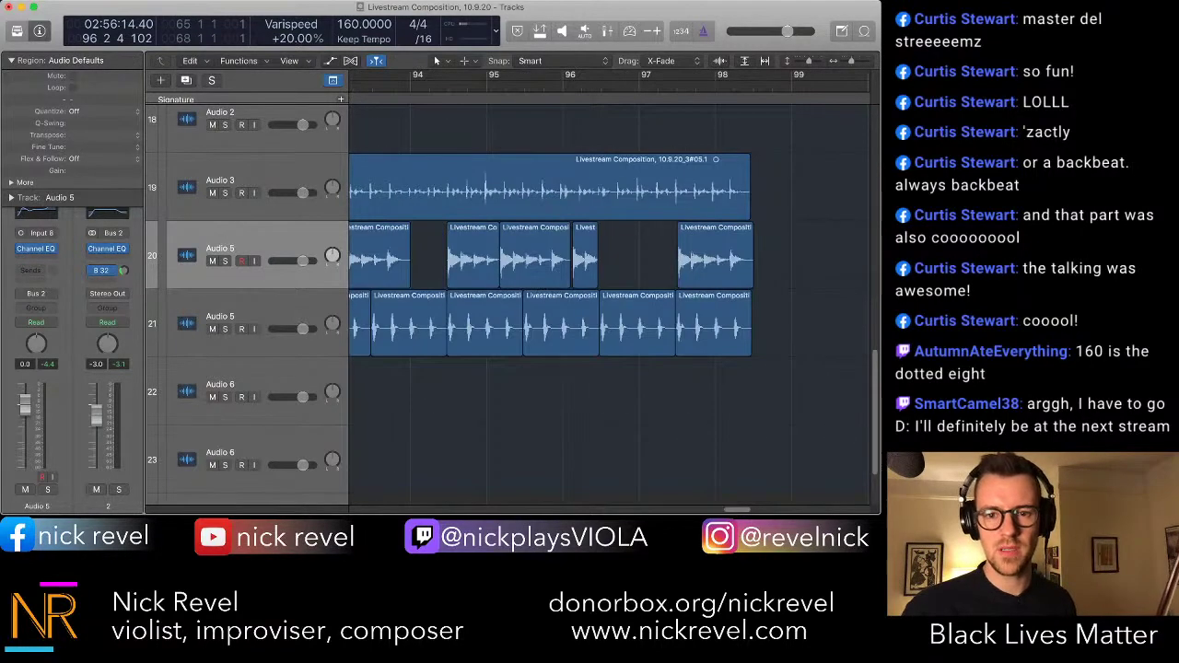
scroll(610, 304, right, 4)
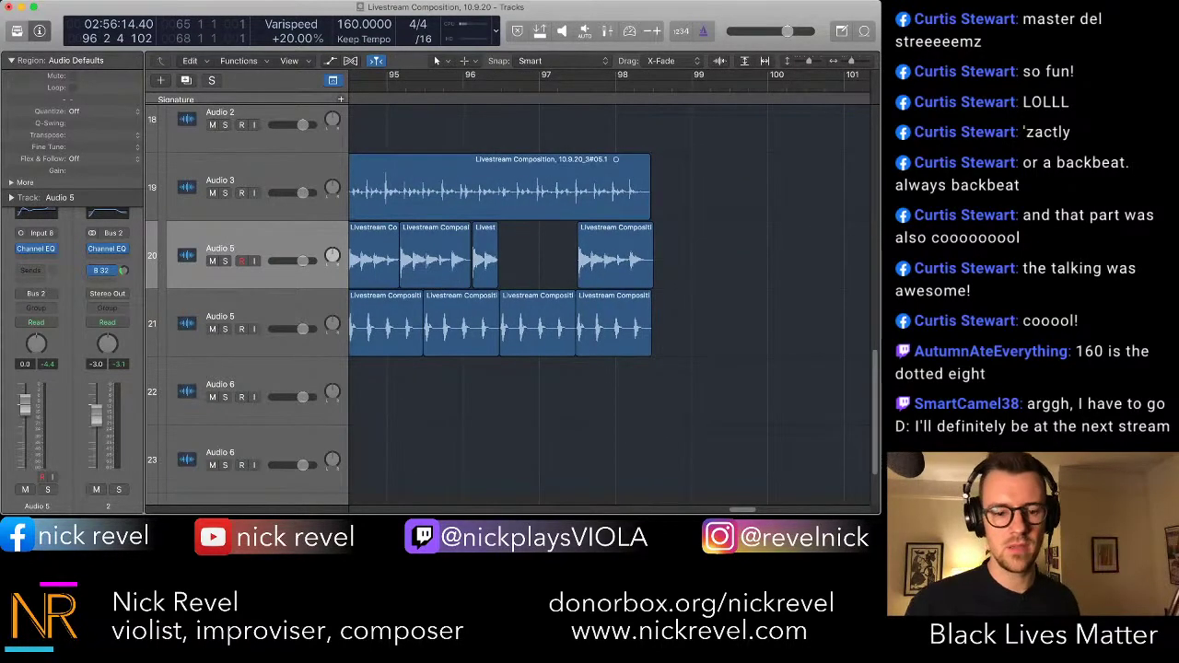
click(484, 258)
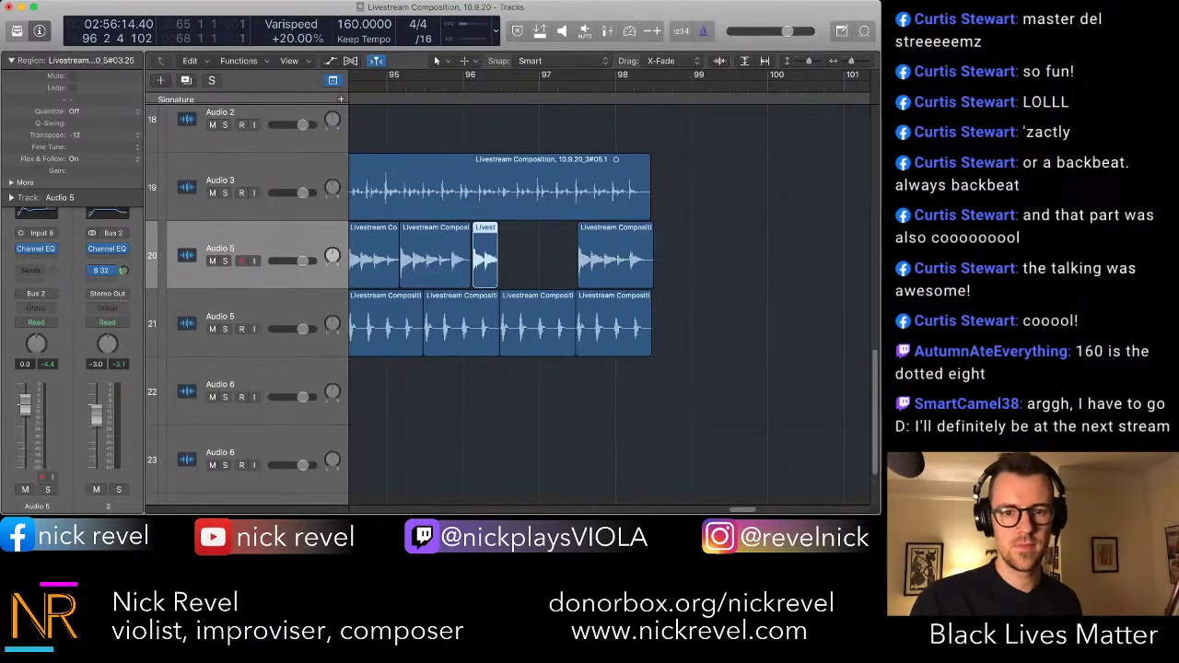
key(super+r)
key(super+r)
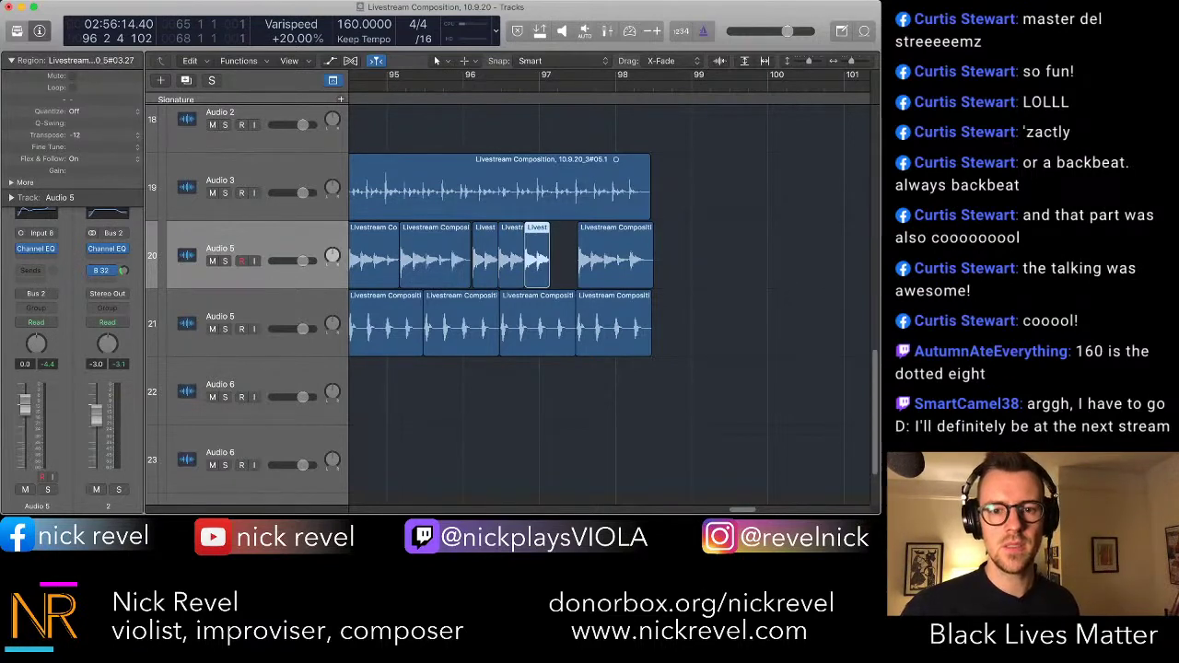
- Delete the full phrase at bar 97 beat 3 on track 20 and extend the last snippet's end to about bar 97 beat 4
click(614, 258)
key(Delete)
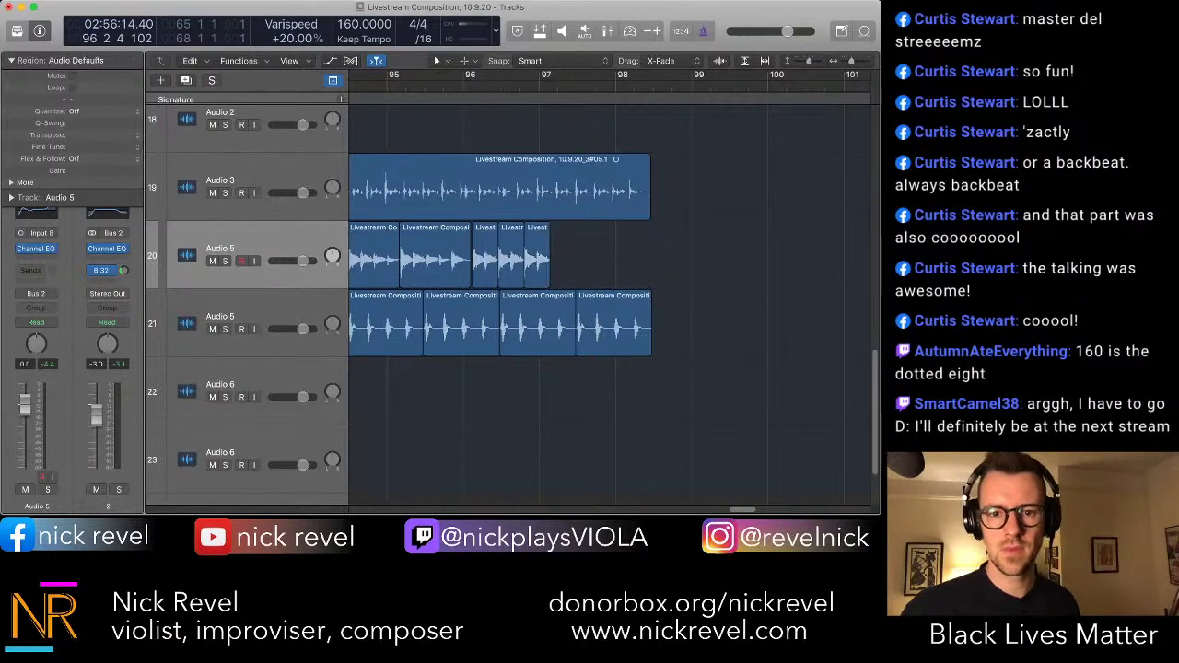
drag(549, 271, 595, 272)
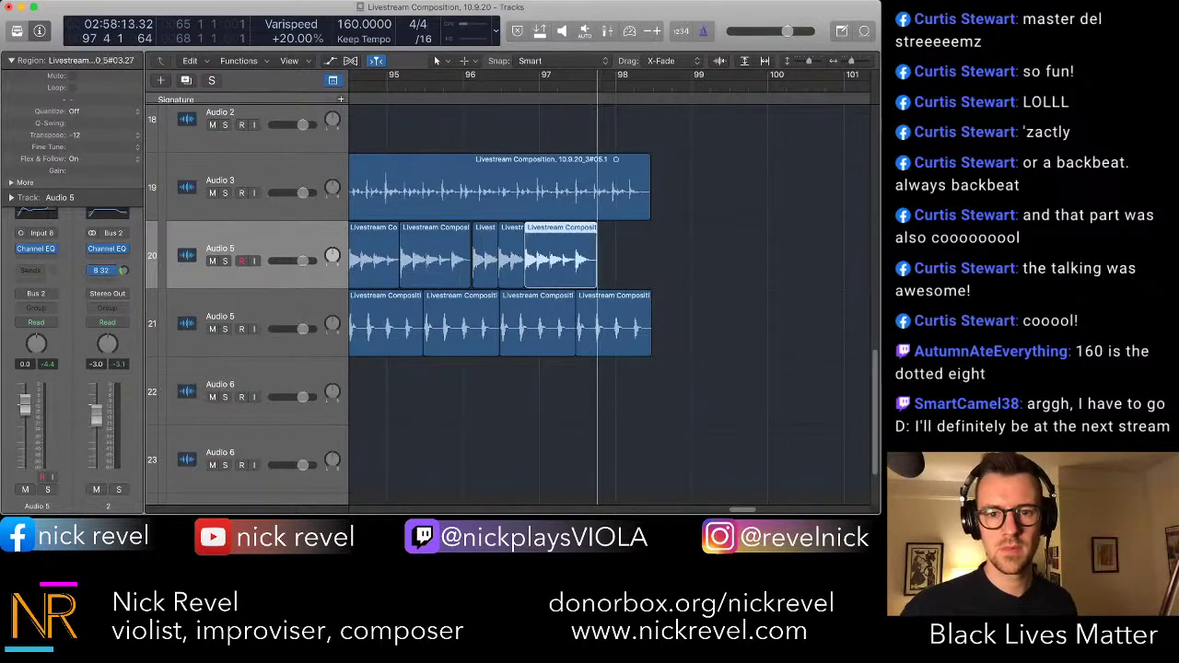
- Play back the edited phrases on track 20 from about bar 91
scroll(595, 267, left, 7)
click(593, 265)
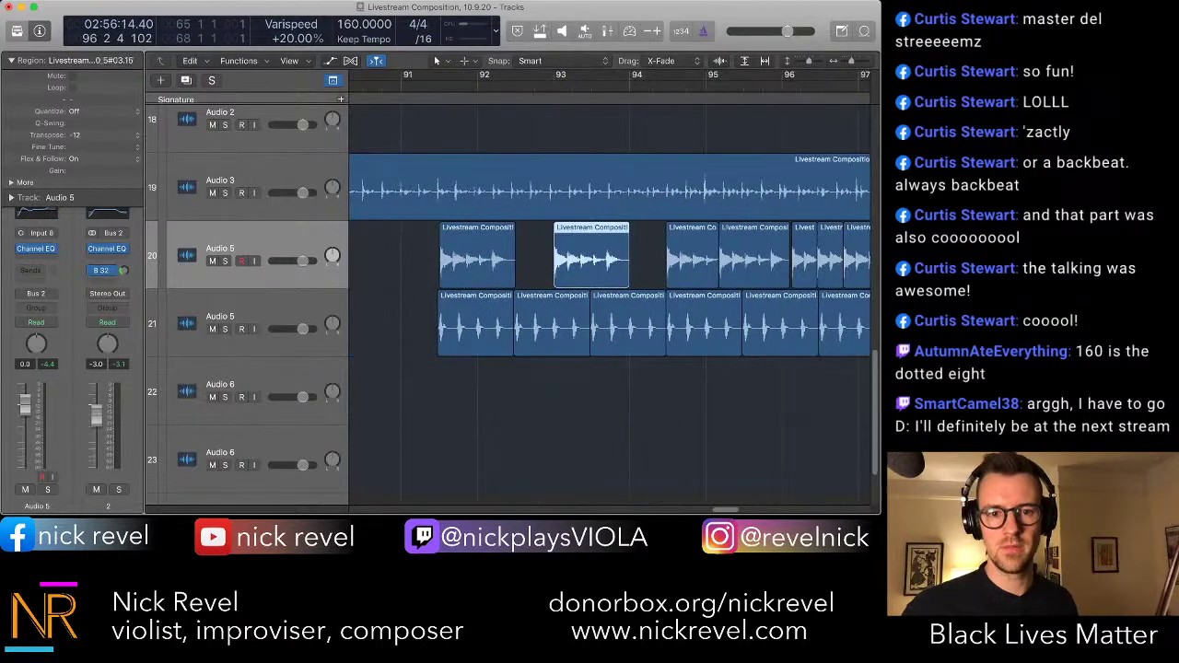
click(420, 263)
key(space)
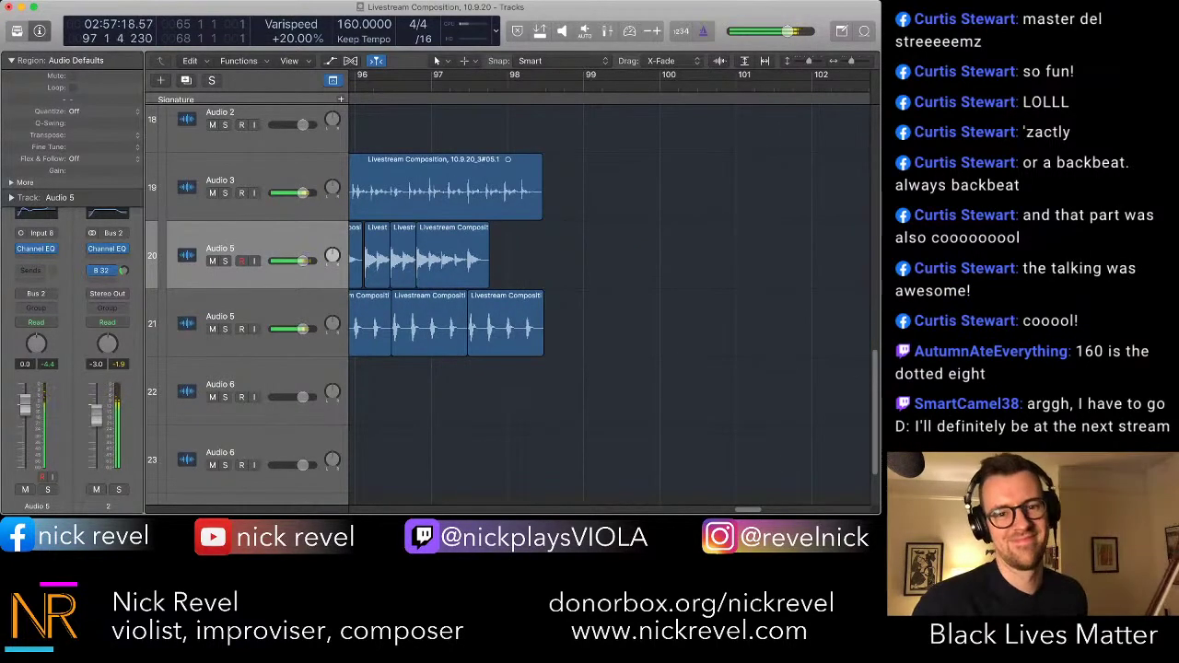
key(space)
- Move the last two regions on track 20 slightly later, leaving a small gap after the first snippet
key(super+Right)
key(super+Right)
key(super+Right)
key(super+Right)
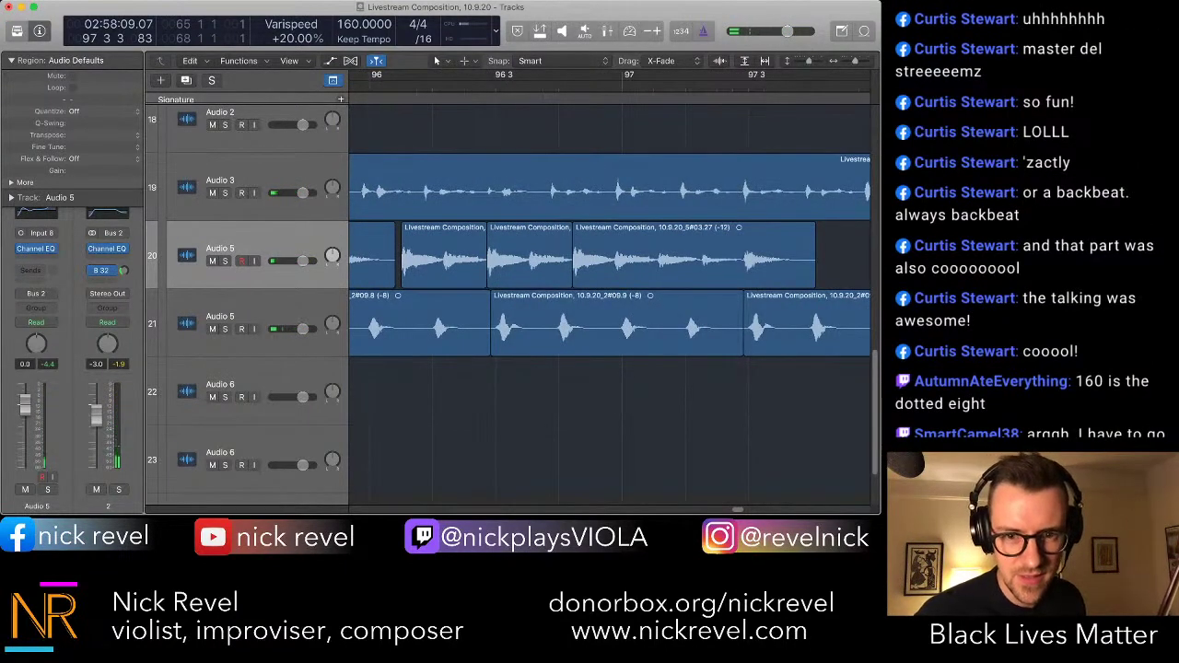
drag(845, 244, 473, 234)
click(843, 249)
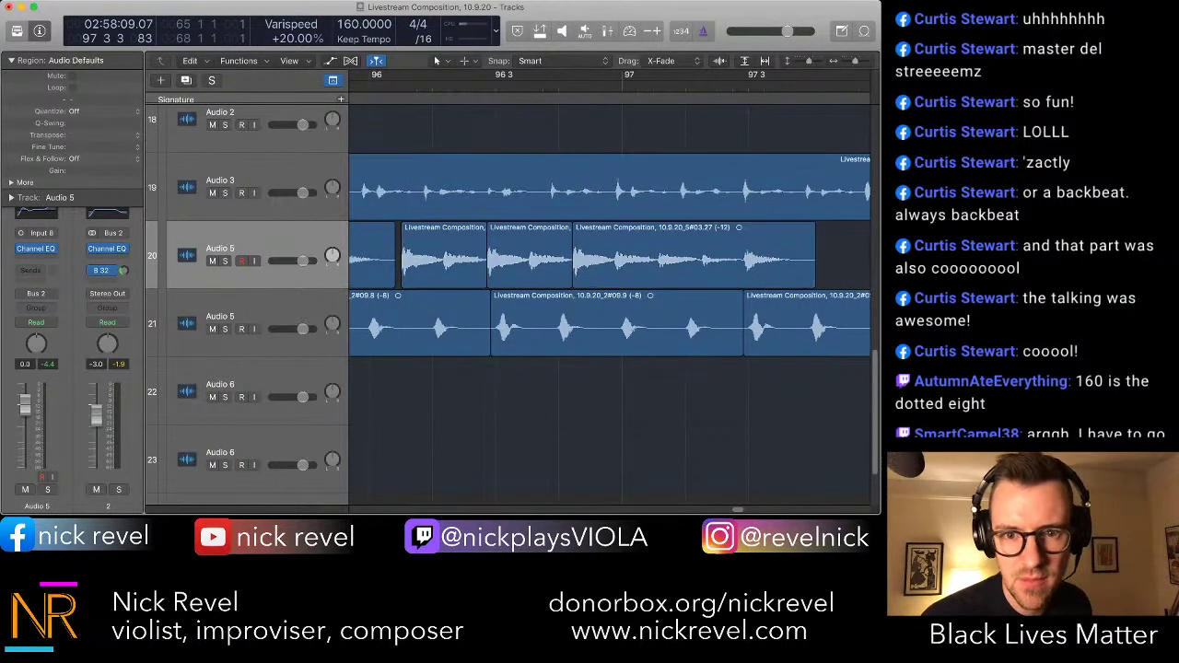
drag(833, 254, 551, 254)
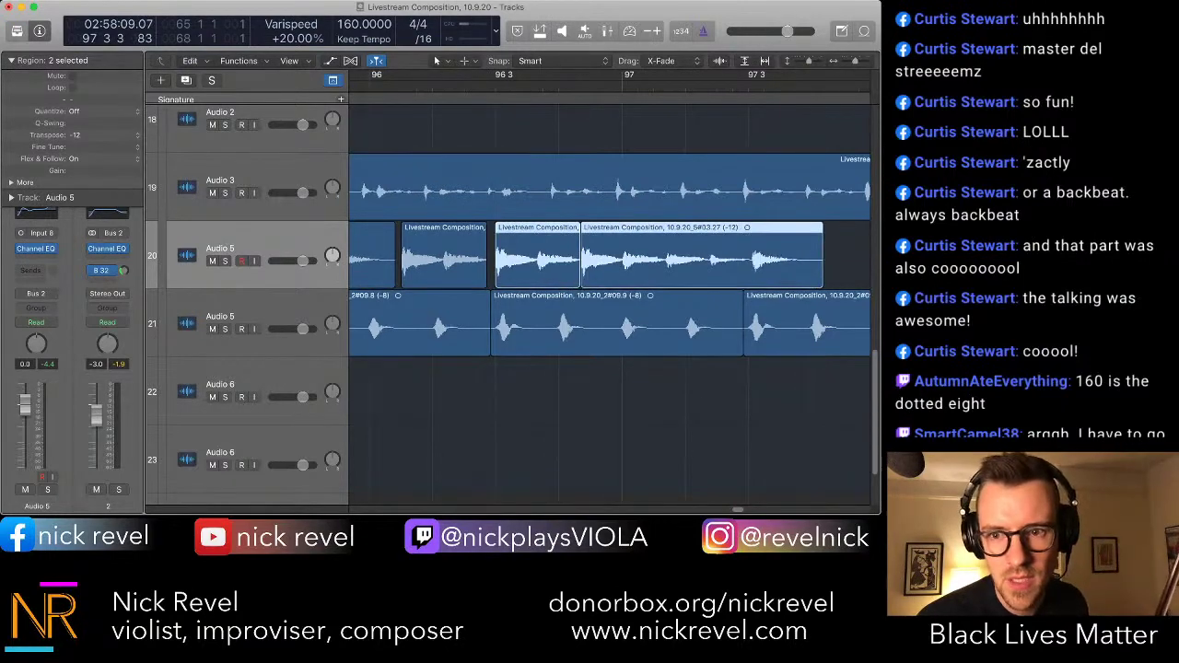
key(shift+super+a)
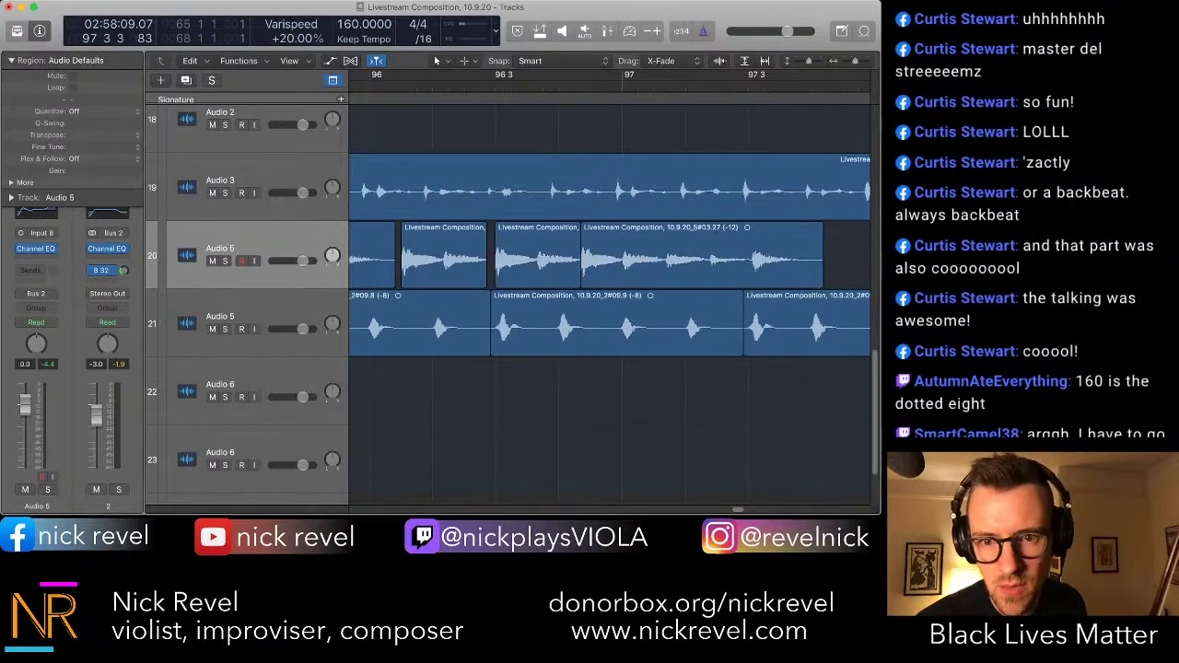
- Play back the ending of track 20 to check the timing of the shifted regions
key(grave)
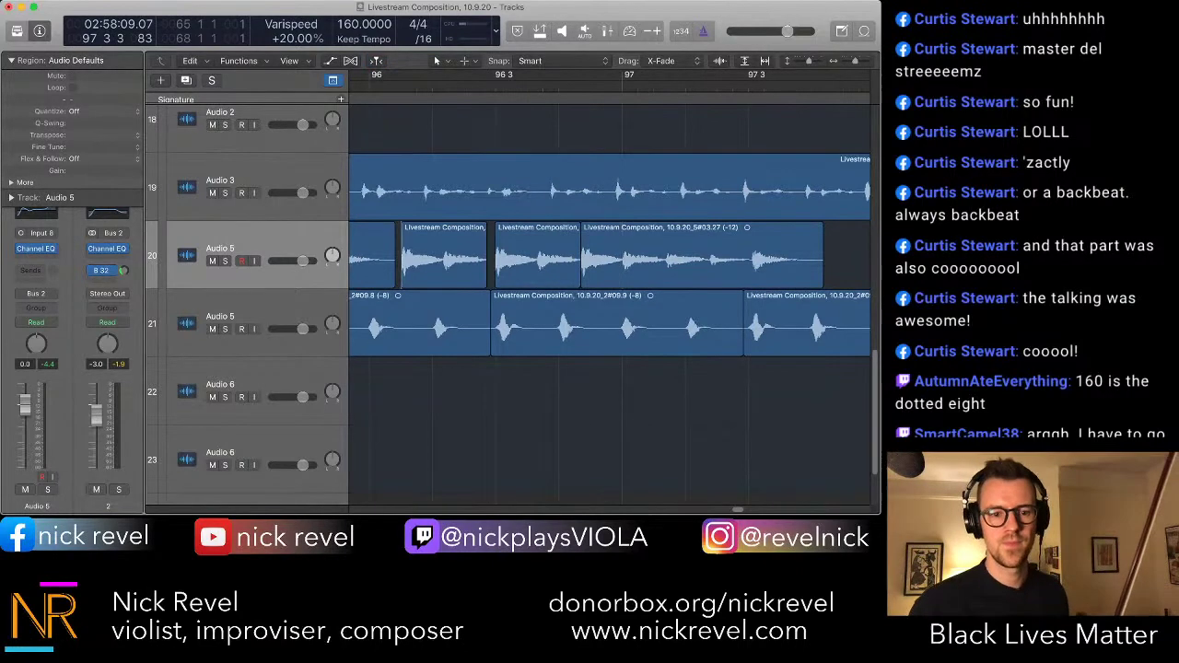
key(space)
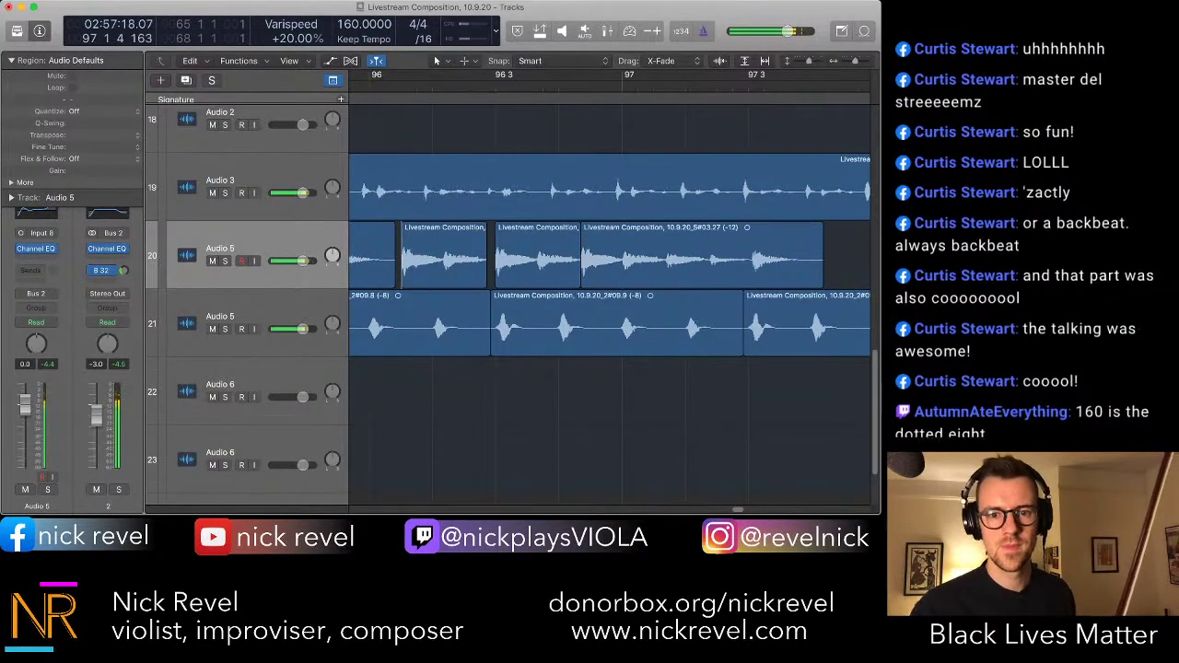
key(super+Left)
key(super+Left)
key(super+Left)
key(super+Left)
key(super+Left)
key(space)
- Display the whole arrangement and play it back from about bar 65
scroll(608, 304, left, 4)
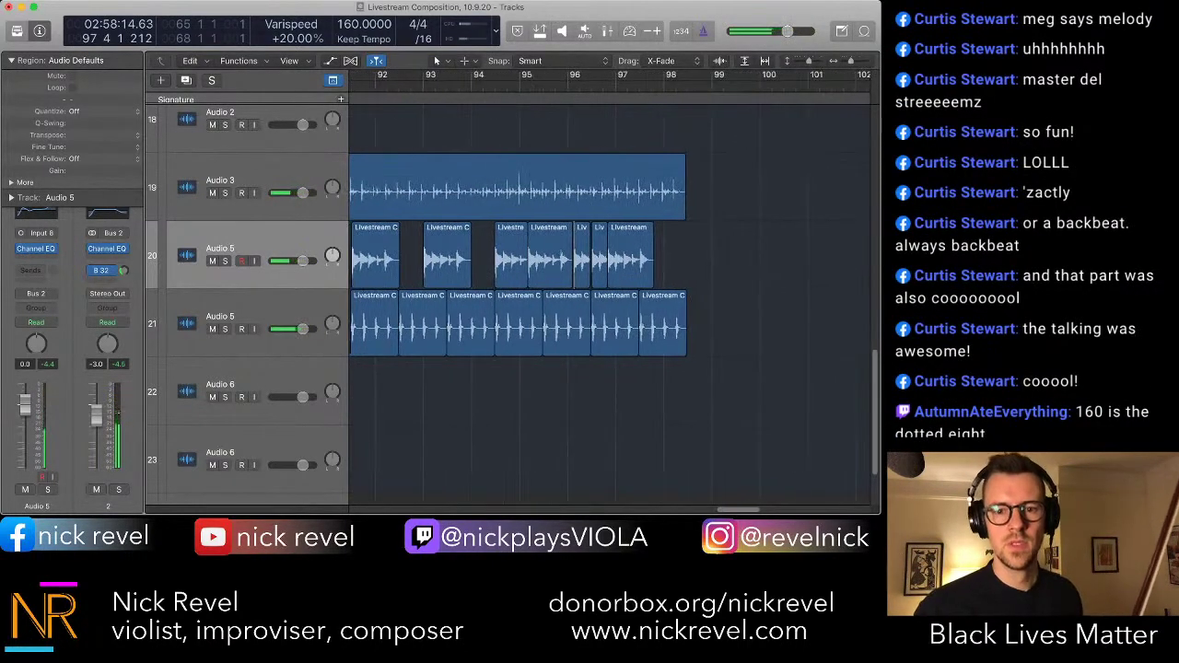
scroll(608, 304, left, 5)
key(super+Left)
key(super+Left)
key(super+Left)
key(super+Left)
key(super+Left)
key(super+Left)
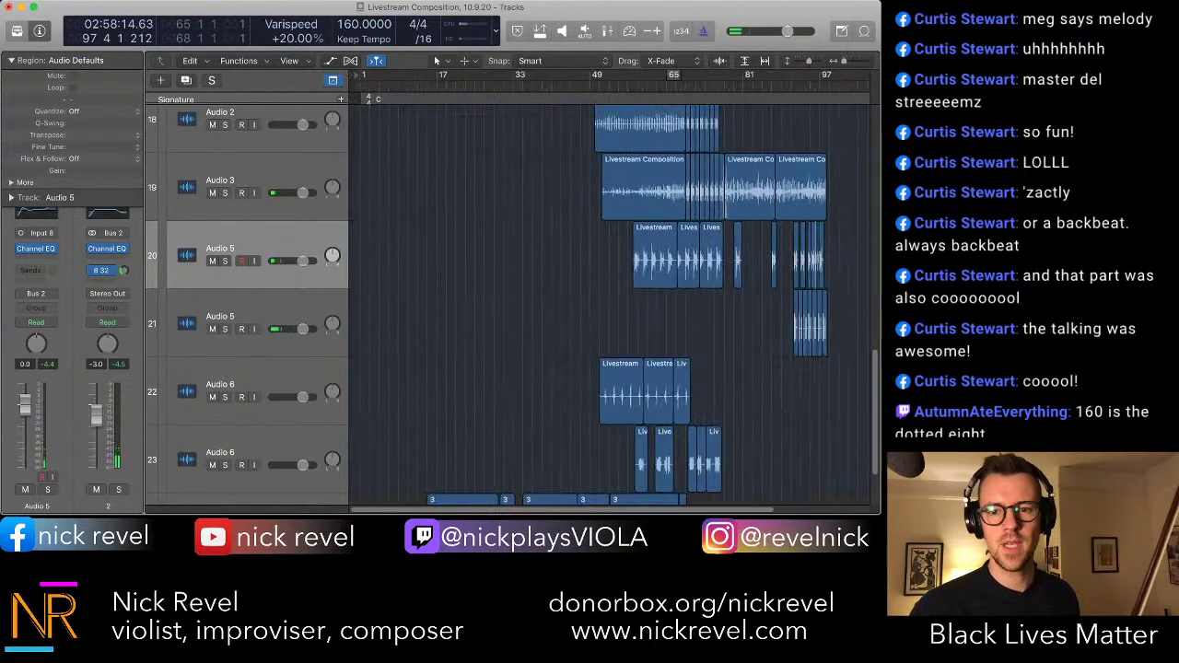
scroll(608, 304, down, 5)
key(comma)
key(comma)
key(space)
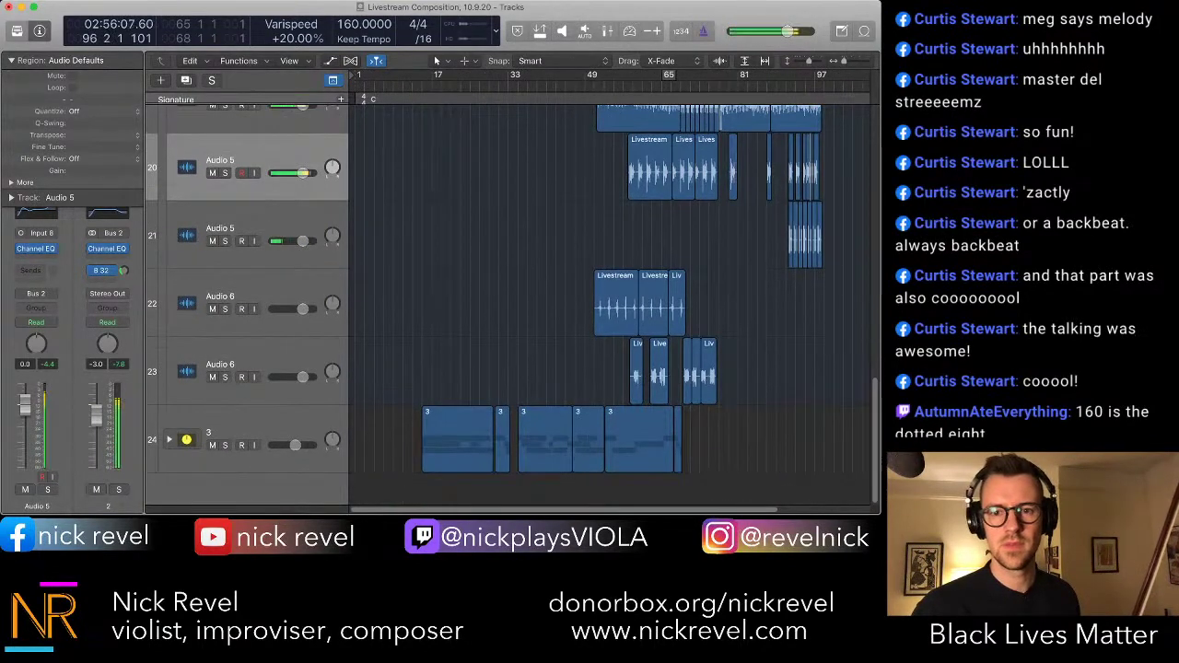
click(664, 86)
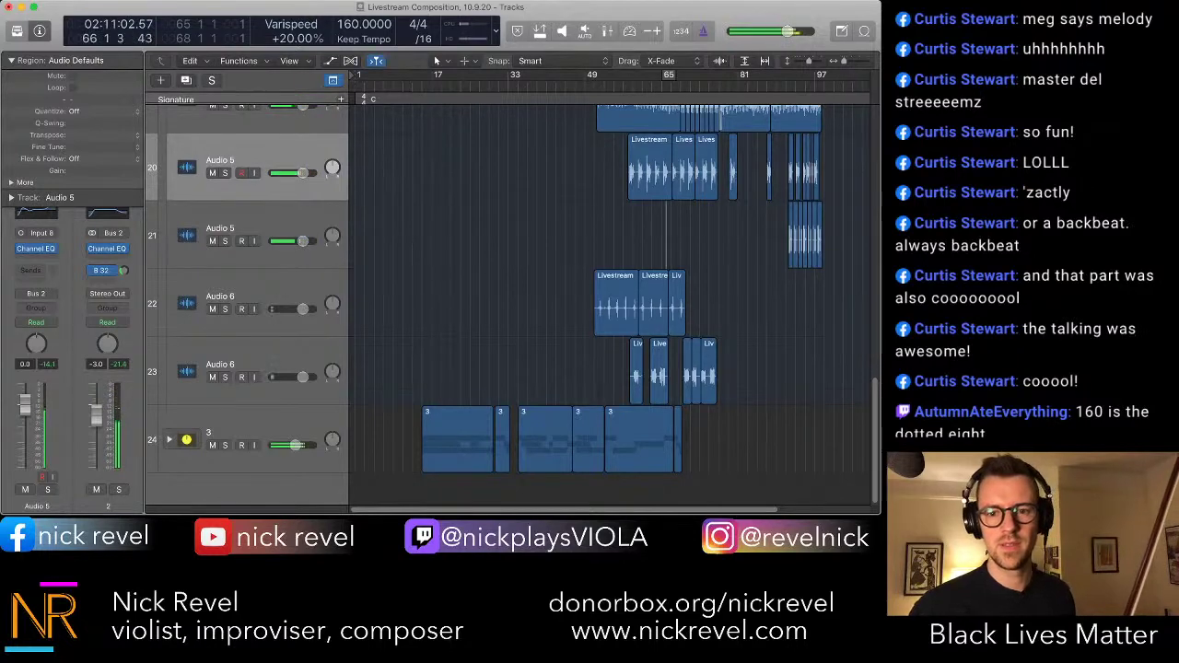
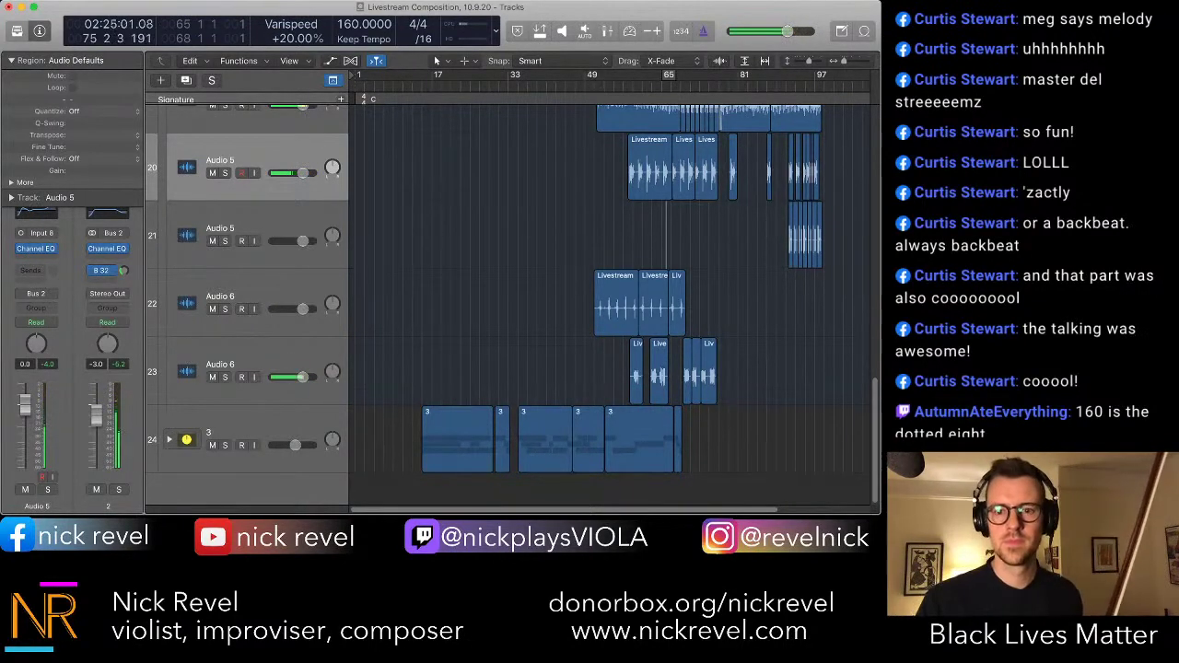
- Examine the layout of the regions across the track groups, from the first stack down to track 23
scroll(608, 304, up, 8)
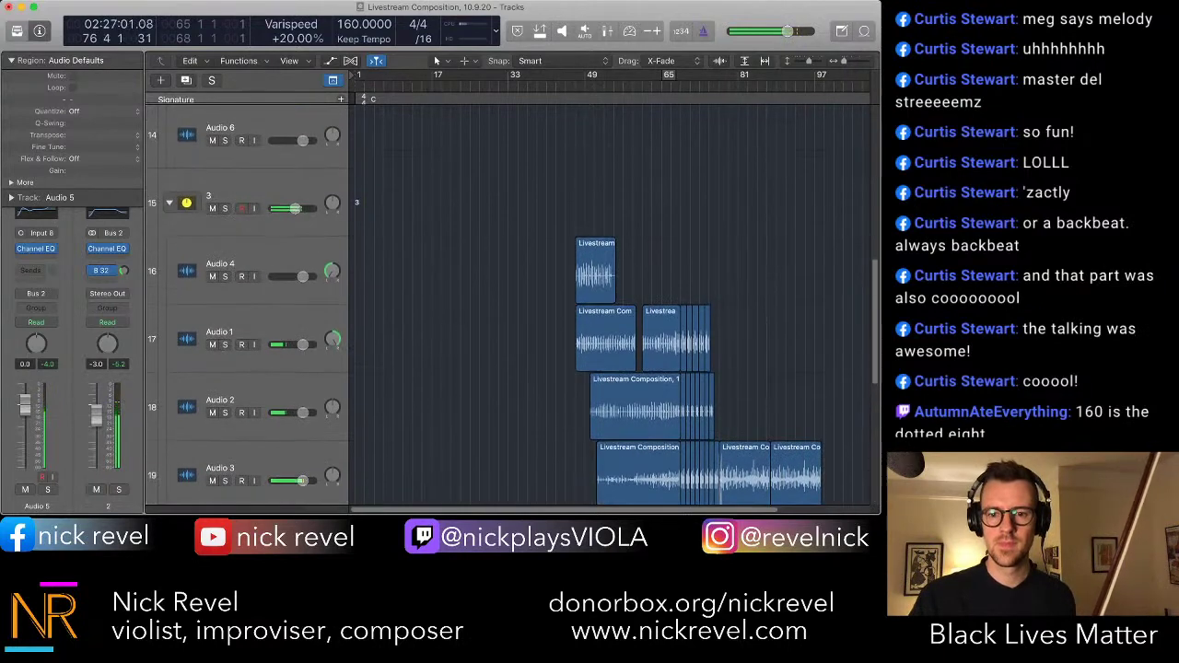
scroll(608, 304, down, 7)
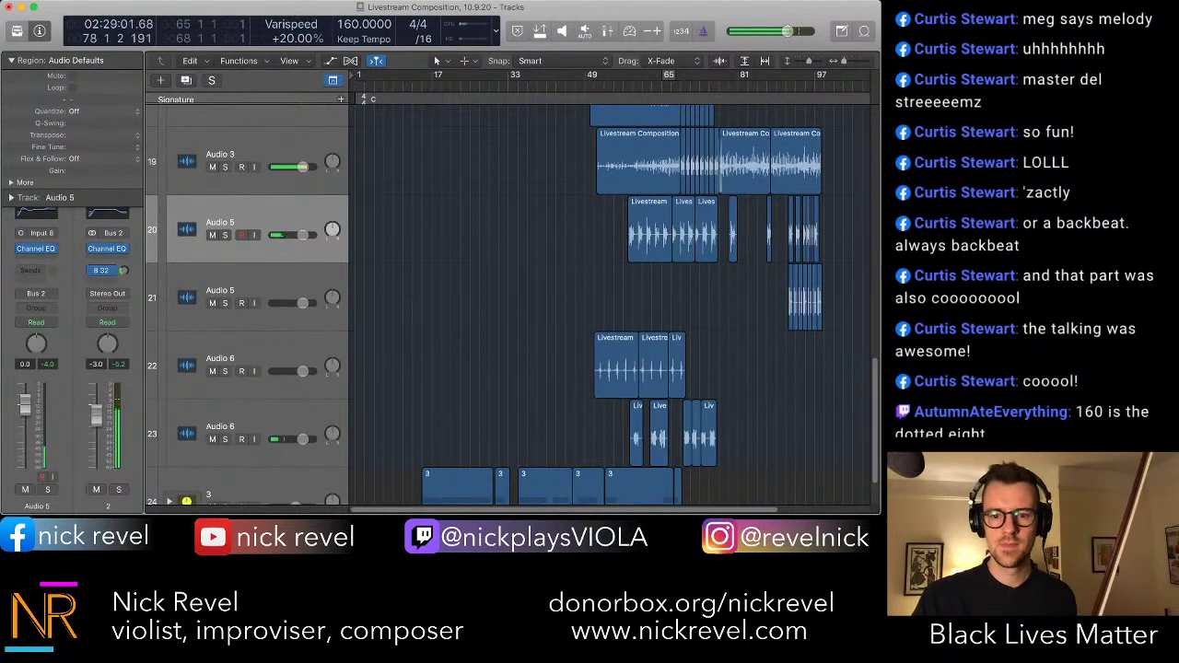
scroll(608, 304, down, 1)
scroll(608, 304, up, 8)
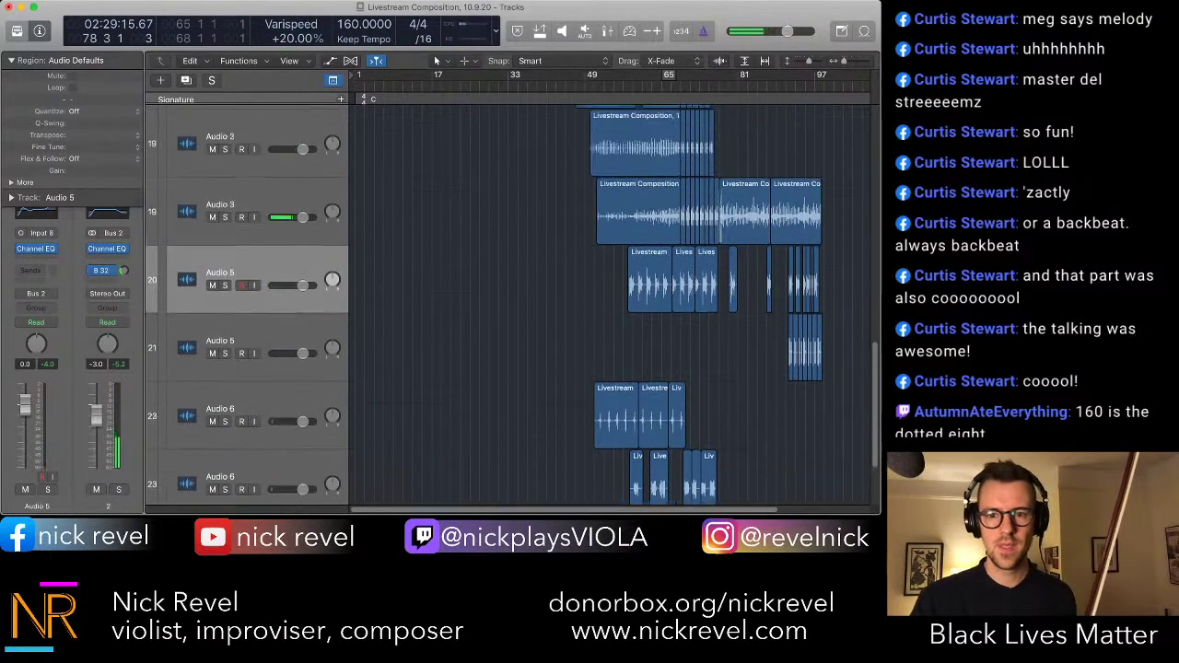
scroll(607, 303, up, 2)
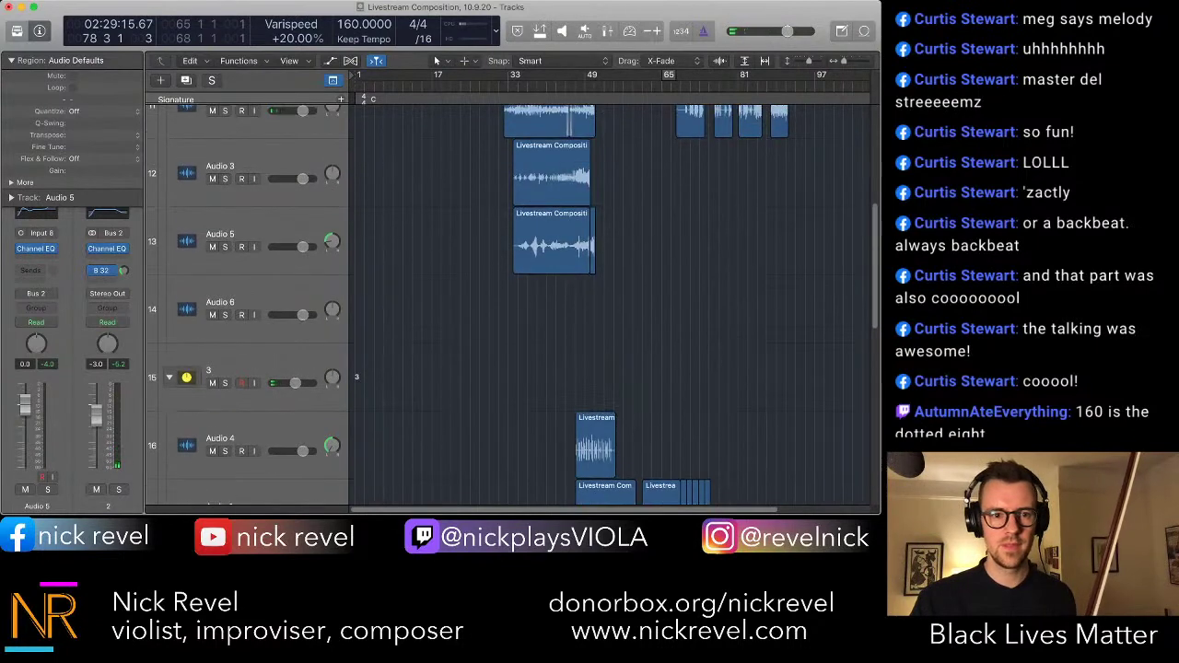
scroll(607, 304, down, 6)
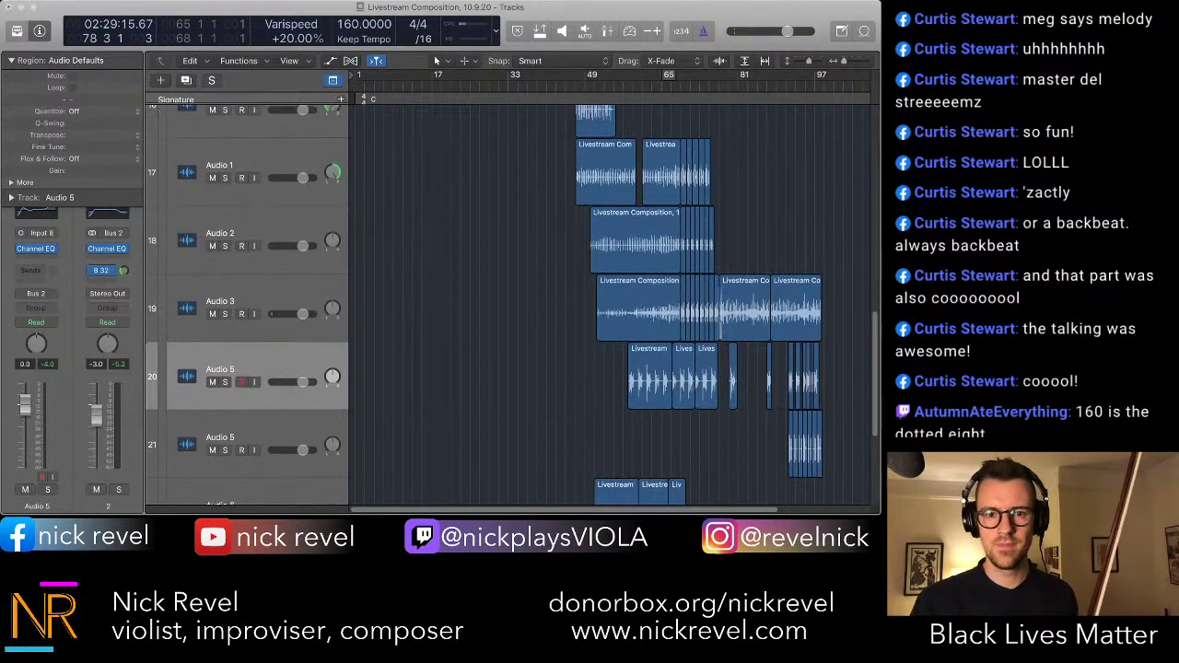
scroll(607, 304, down, 5)
scroll(608, 304, up, 4)
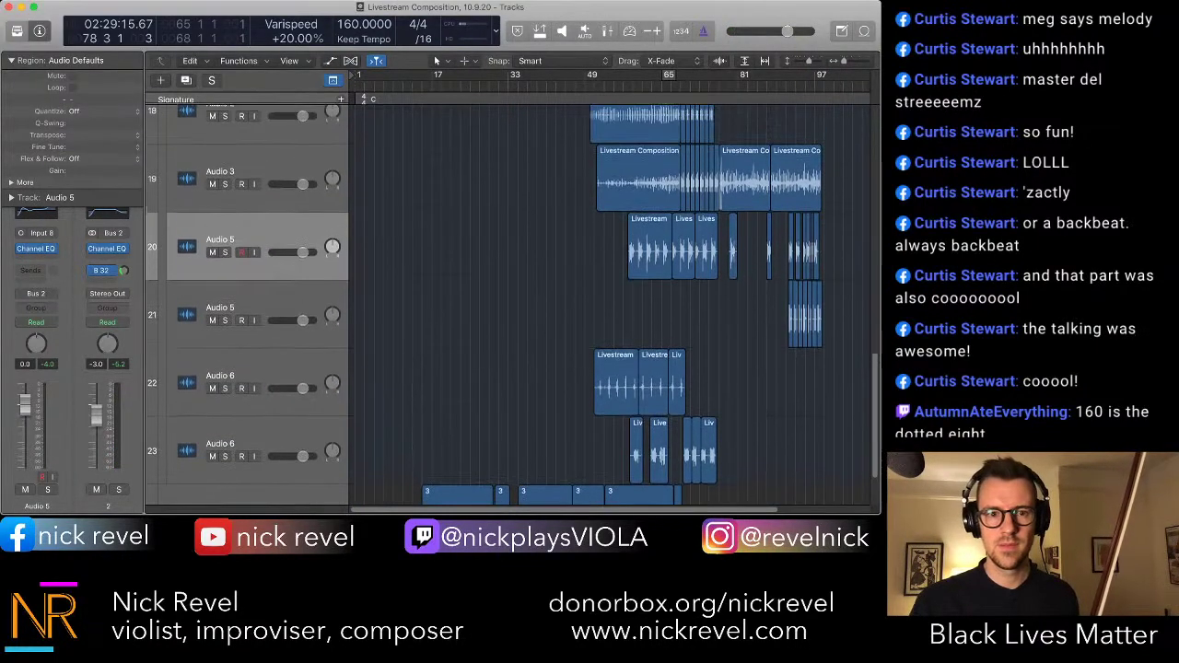
scroll(607, 304, up, 1)
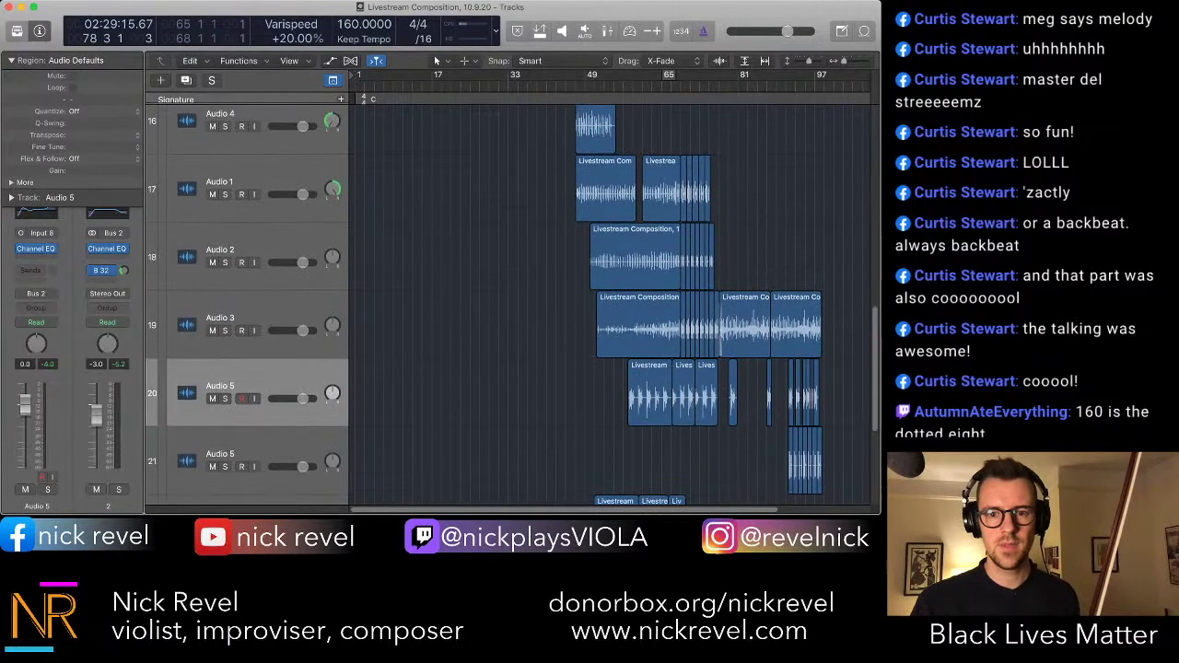
scroll(608, 303, up, 15)
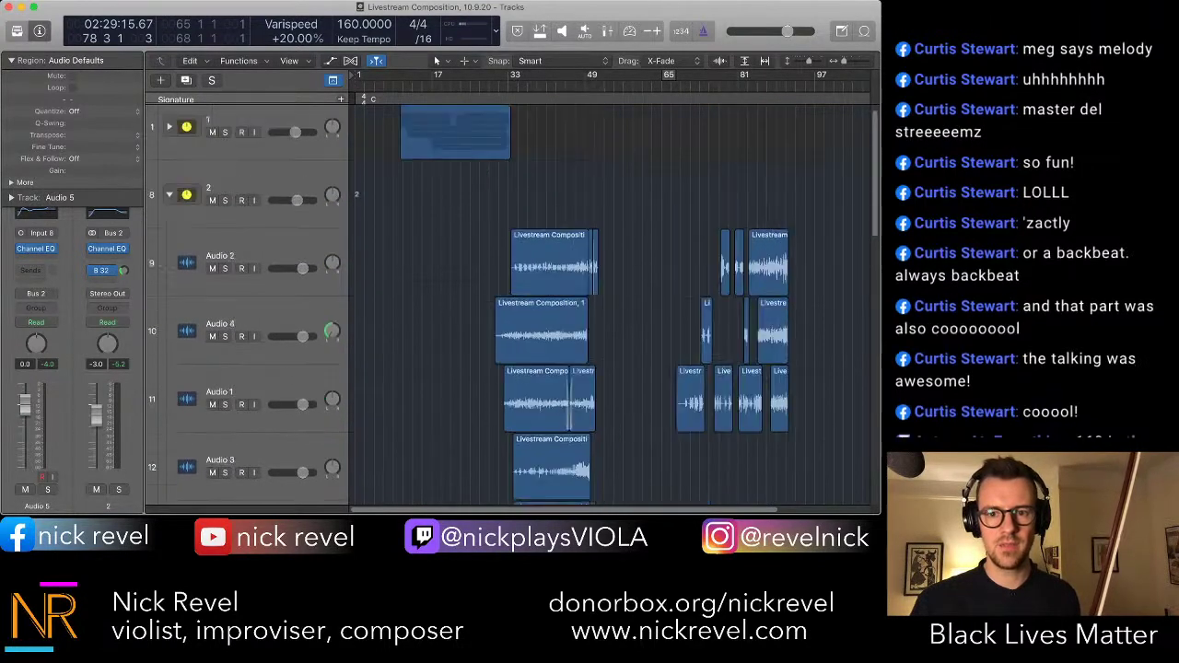
scroll(608, 304, down, 6)
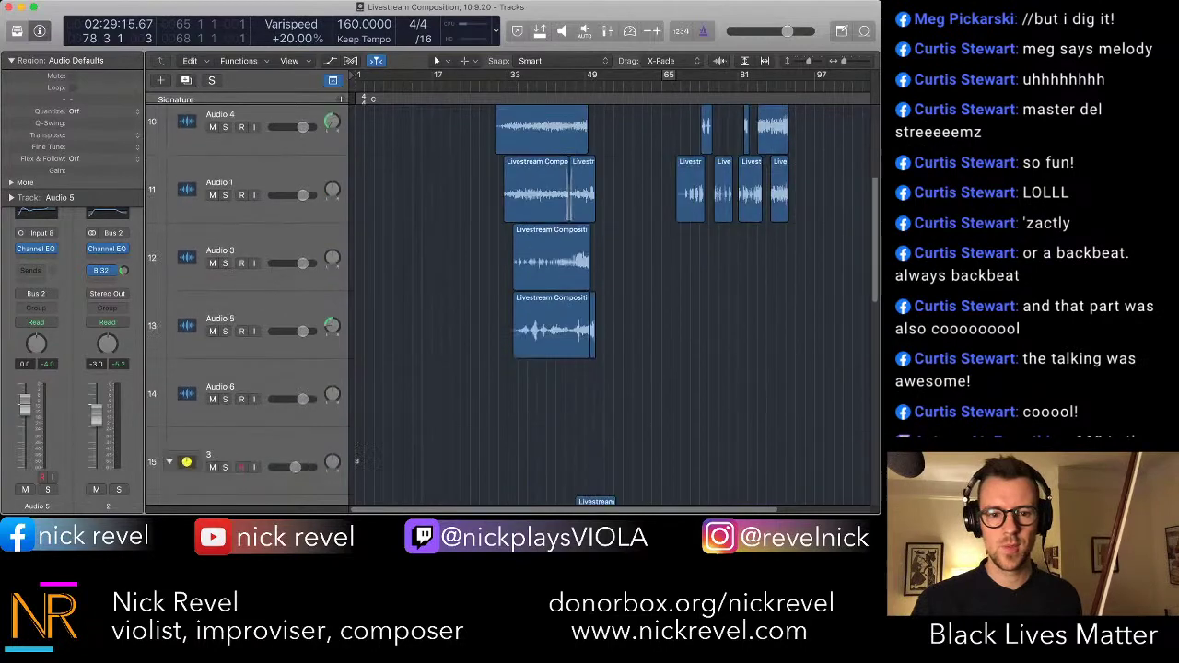
scroll(608, 304, down, 3)
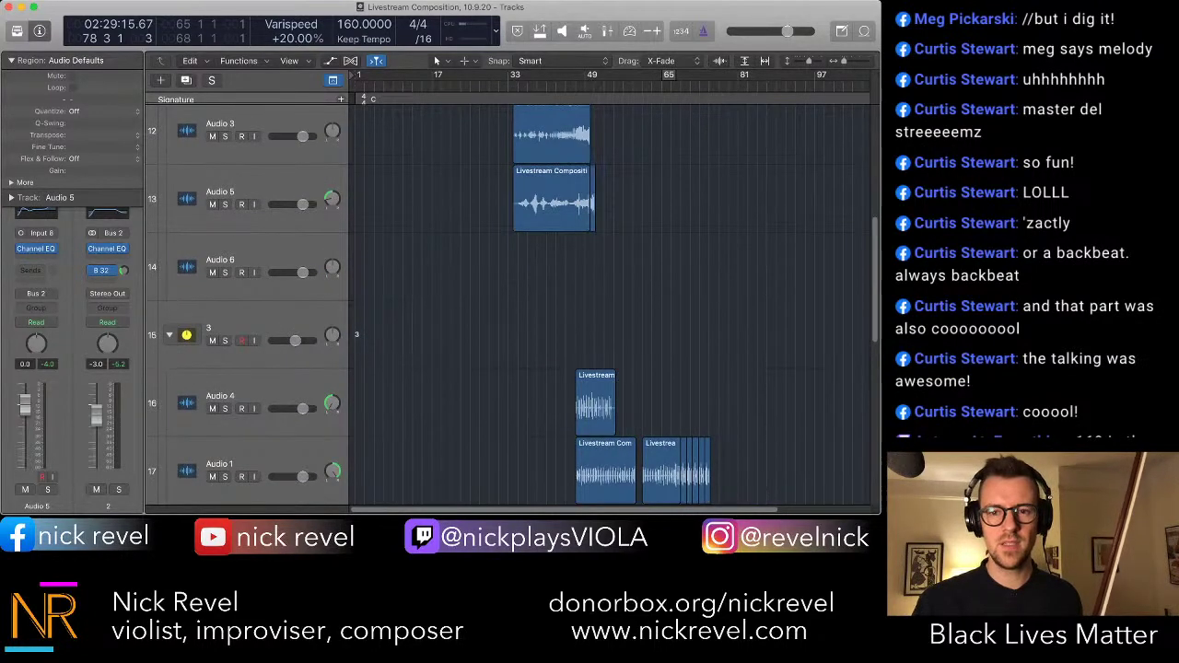
- Expand track stack 1 to show its audio tracks and collapse track stack 2
scroll(607, 304, up, 2)
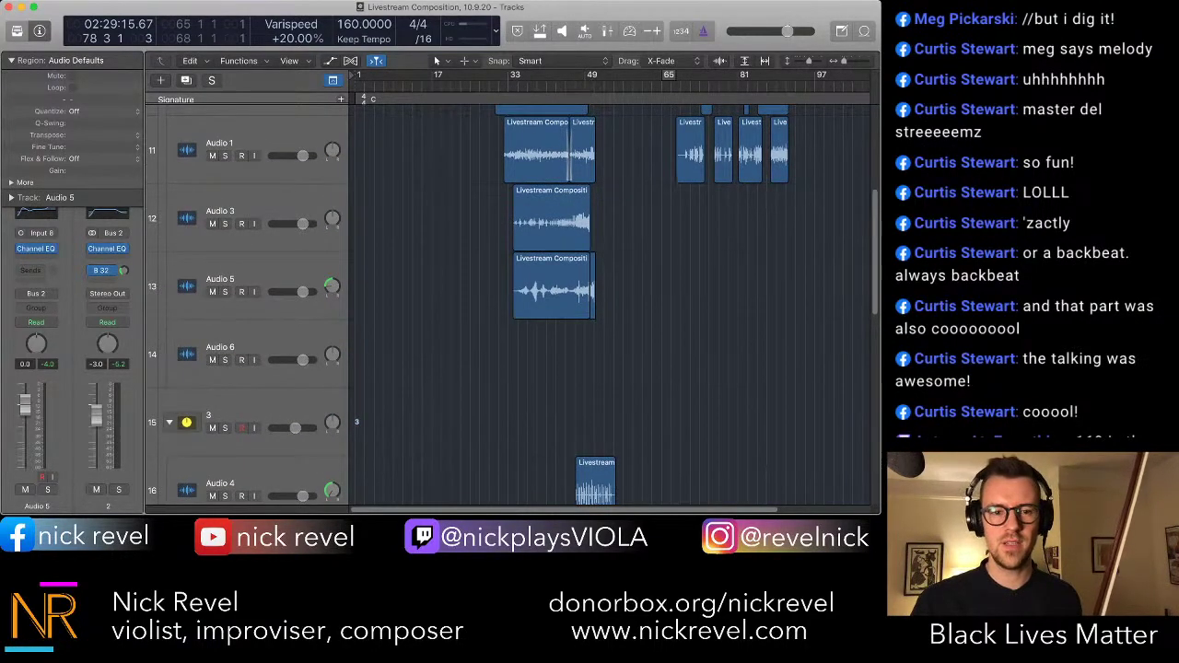
click(550, 219)
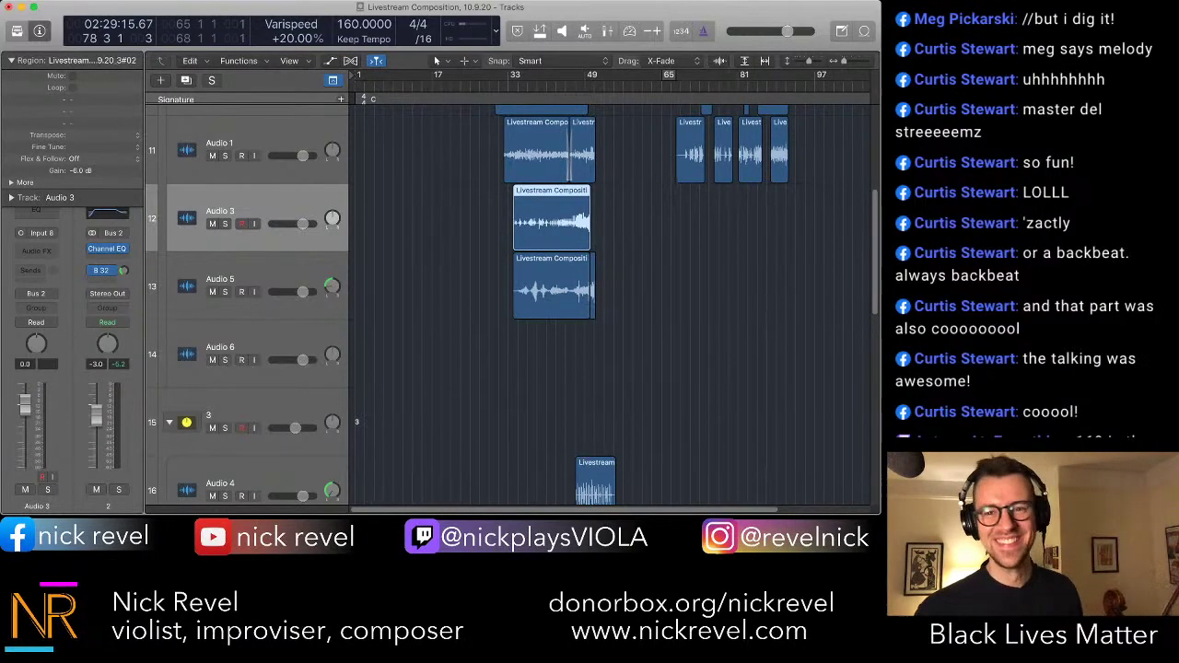
key(shift+comma)
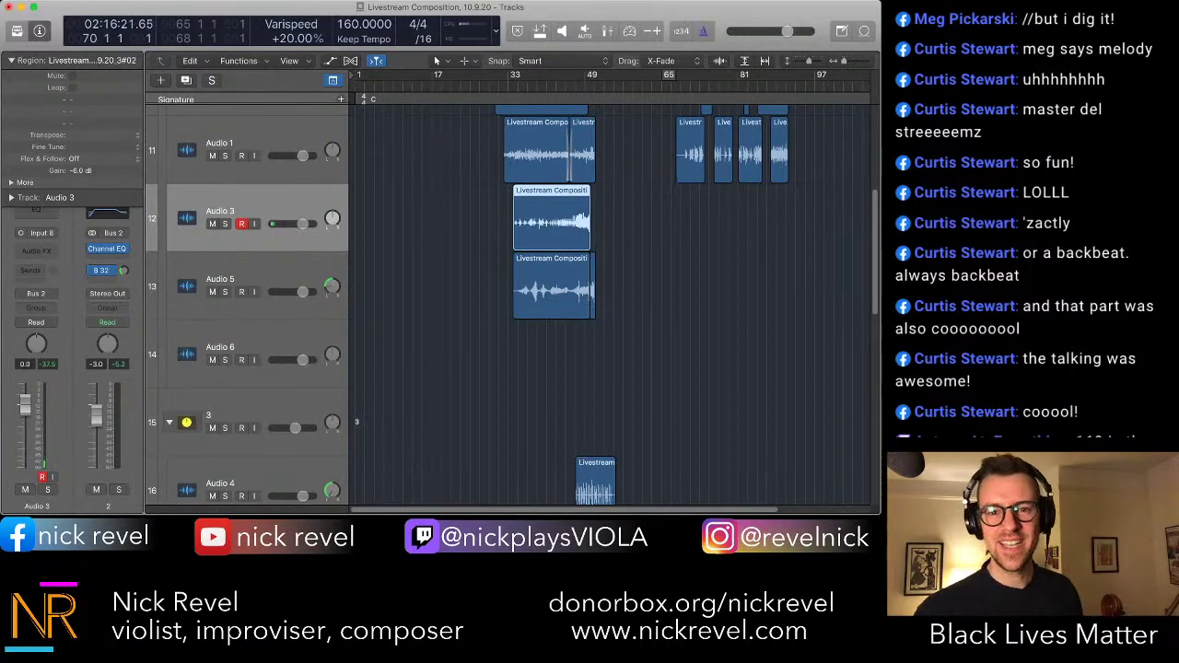
scroll(512, 306, up, 6)
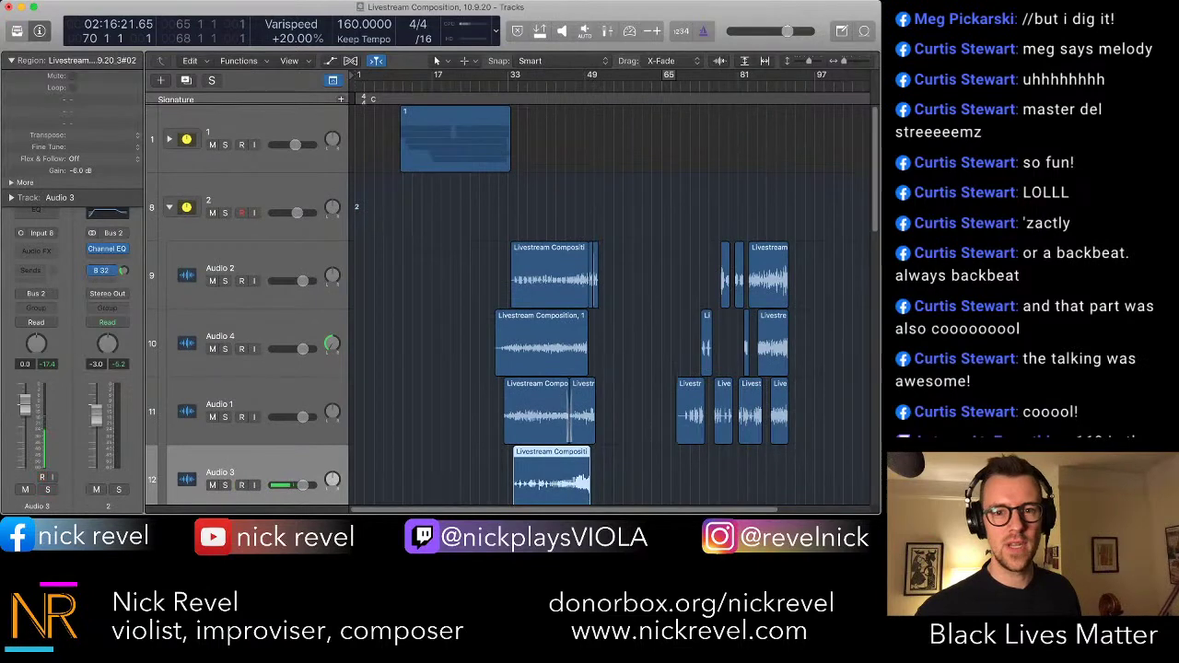
click(169, 139)
scroll(512, 306, down, 10)
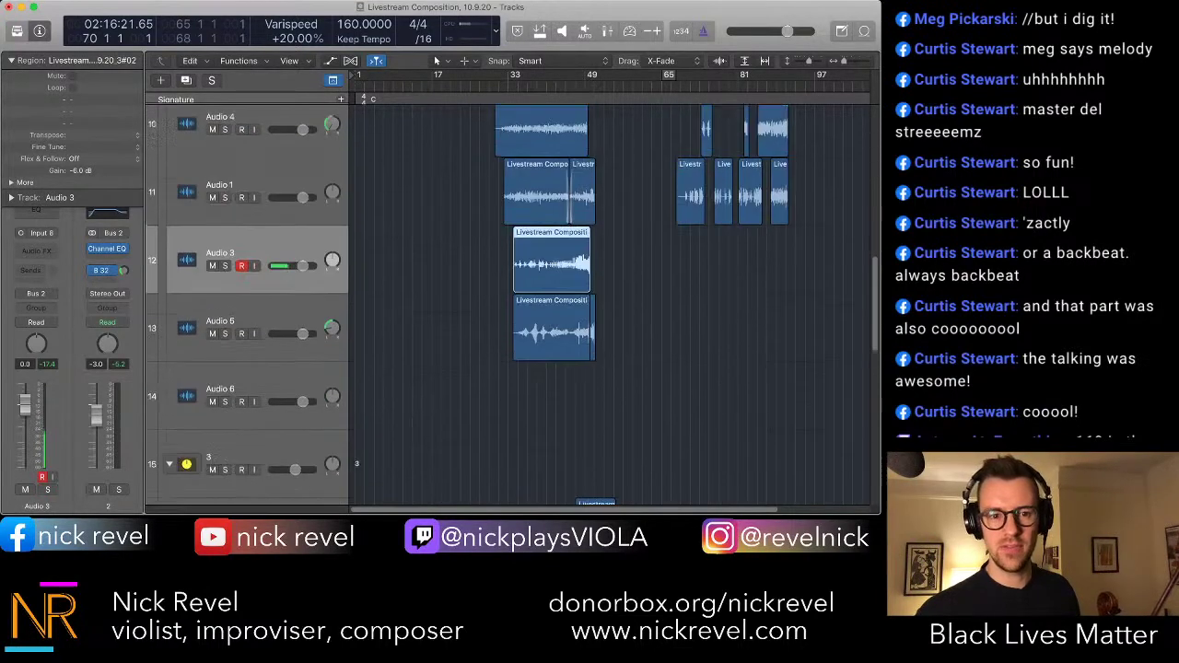
scroll(512, 306, up, 3)
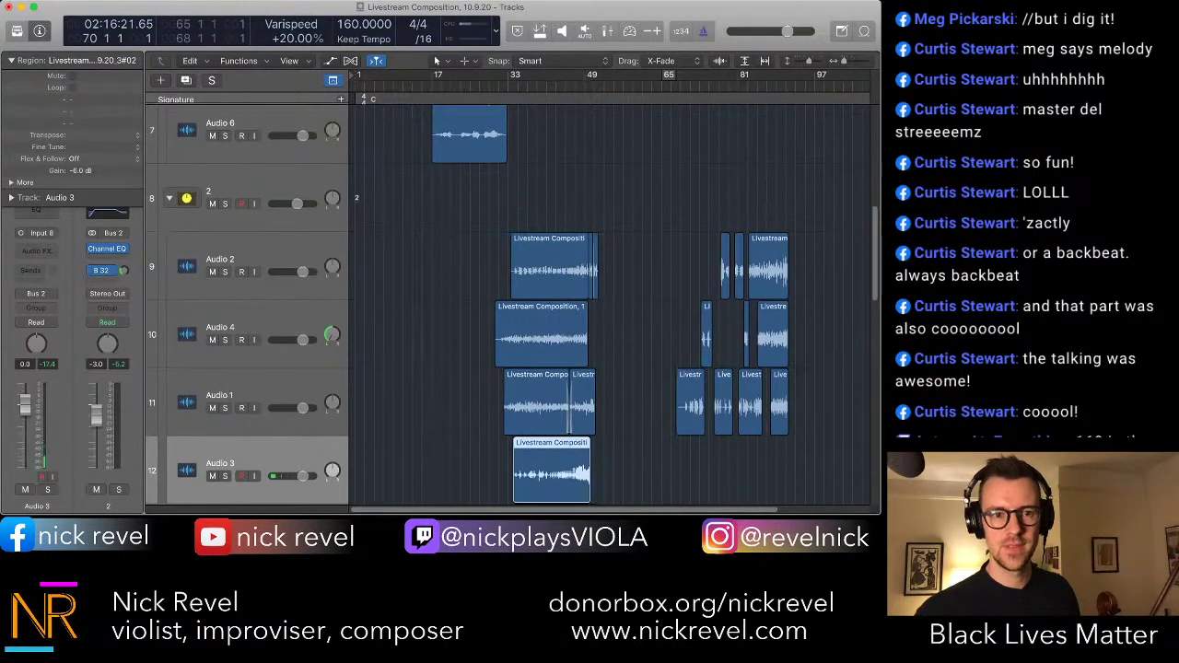
click(169, 198)
- Move the playhead back to bar 64 and arm the Audio 4 track in stack 1 for recording
key(comma)
key(comma)
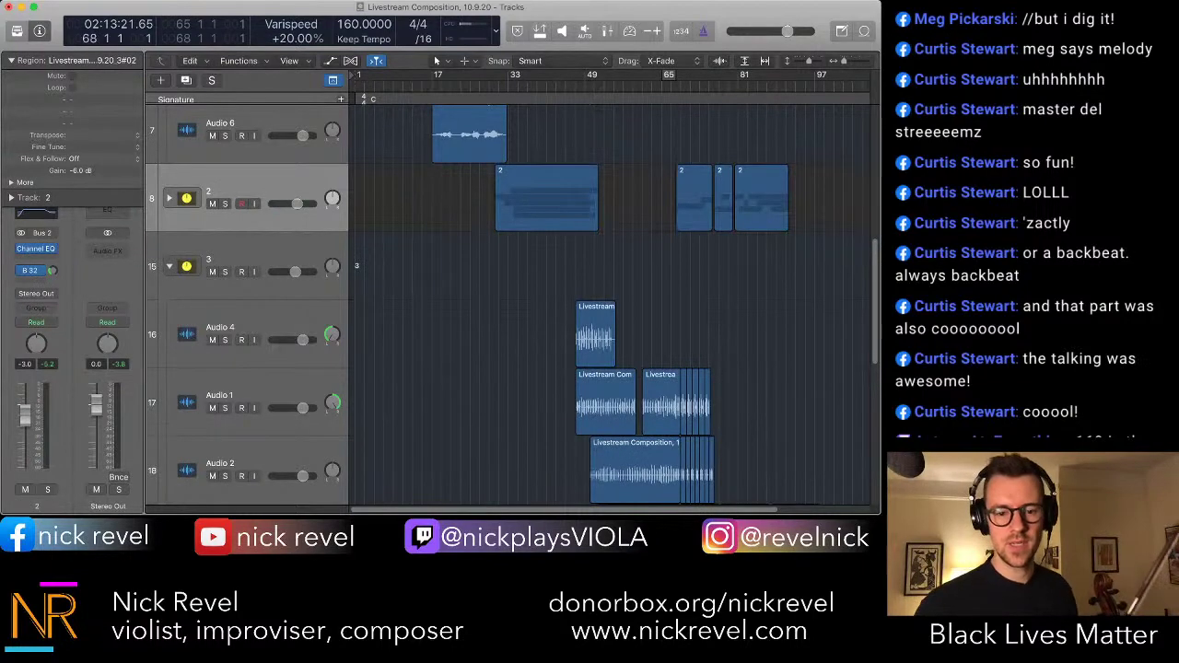
key(comma)
key(comma)
key(comma)
key(comma)
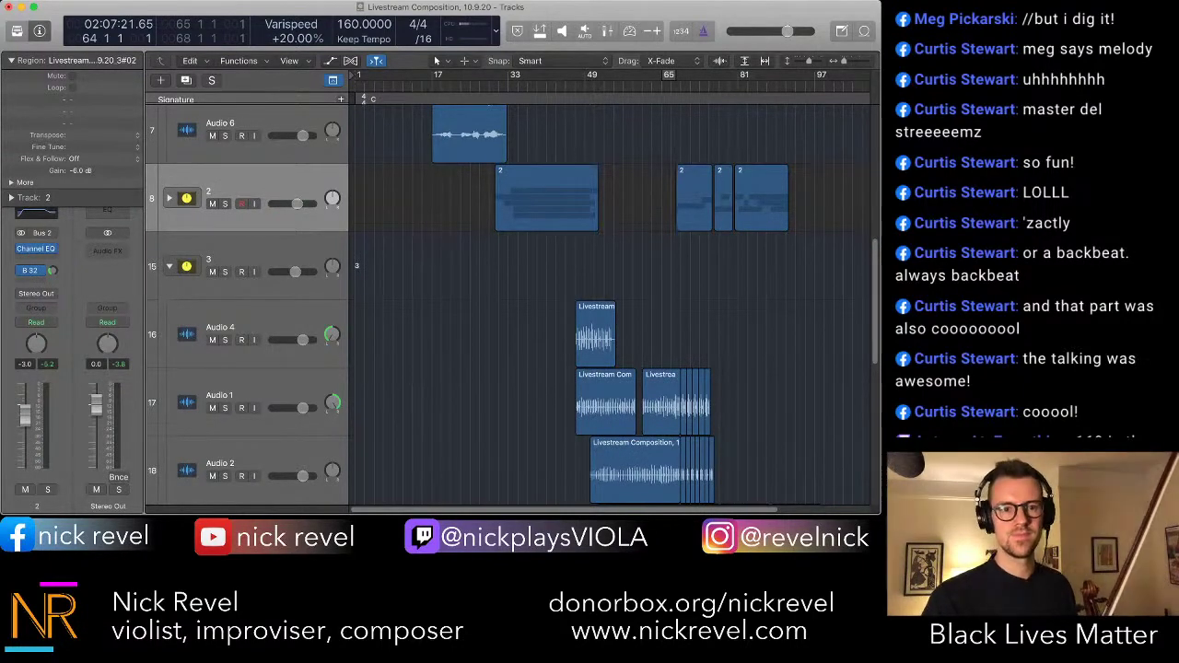
scroll(608, 304, up, 5)
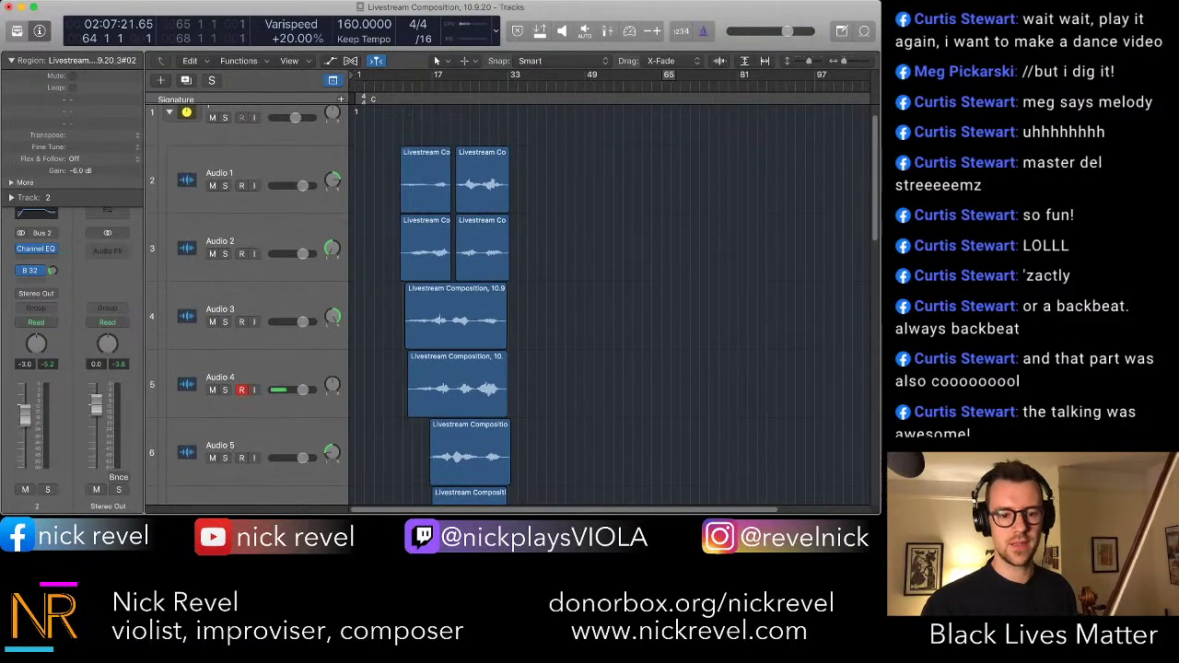
key(alt+r)
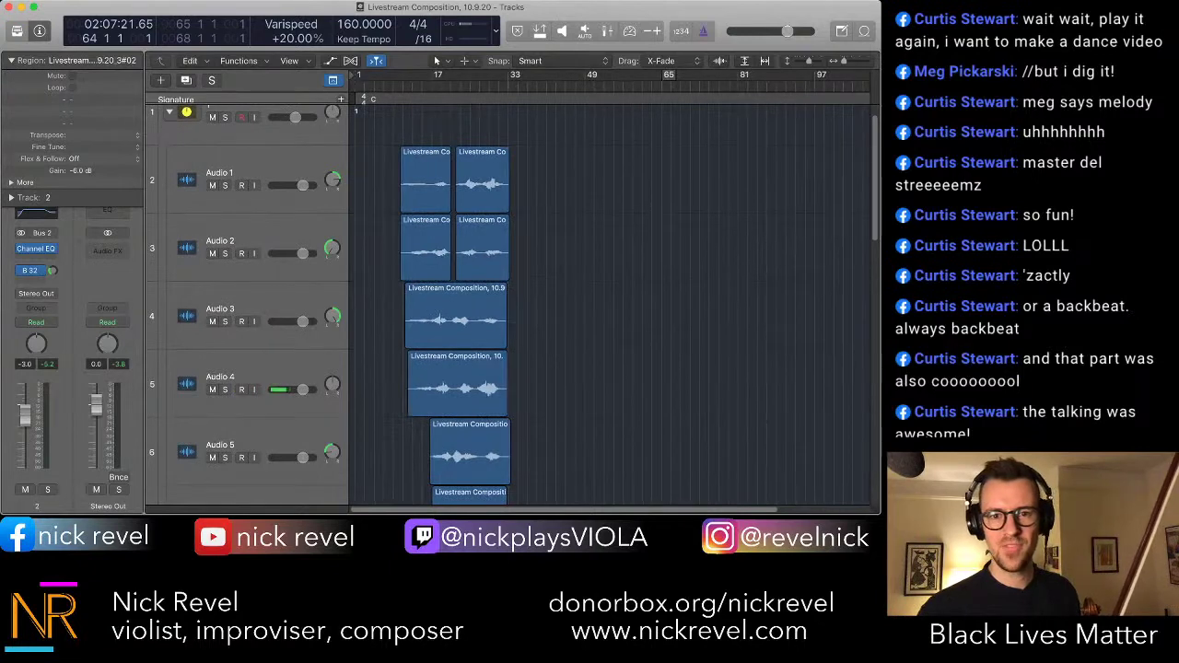
- Play back the arrangement from bar 56 through the end of the regions at about bar 99
scroll(525, 306, down, 3)
scroll(516, 304, down, 15)
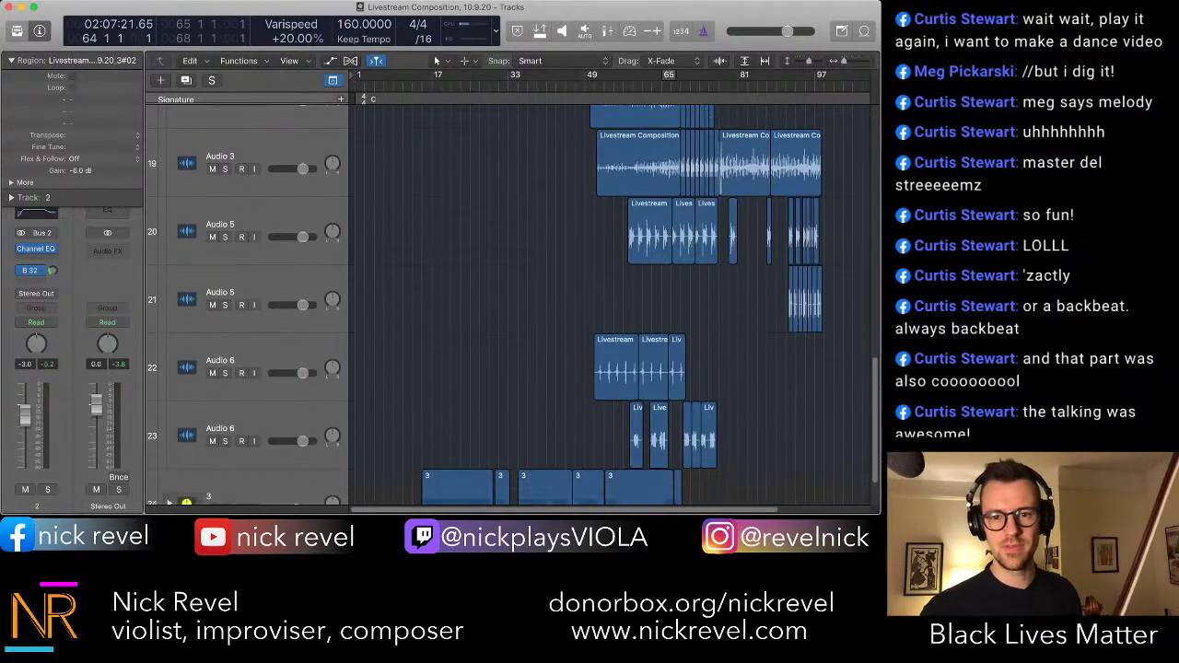
key(shift+comma)
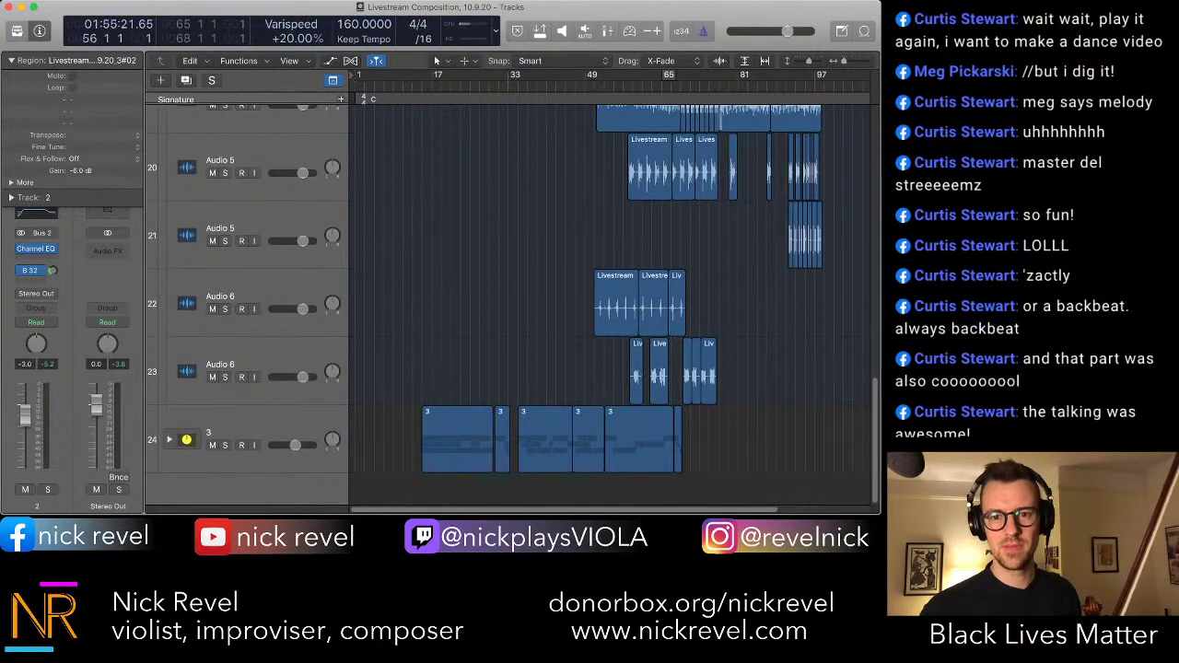
key(space)
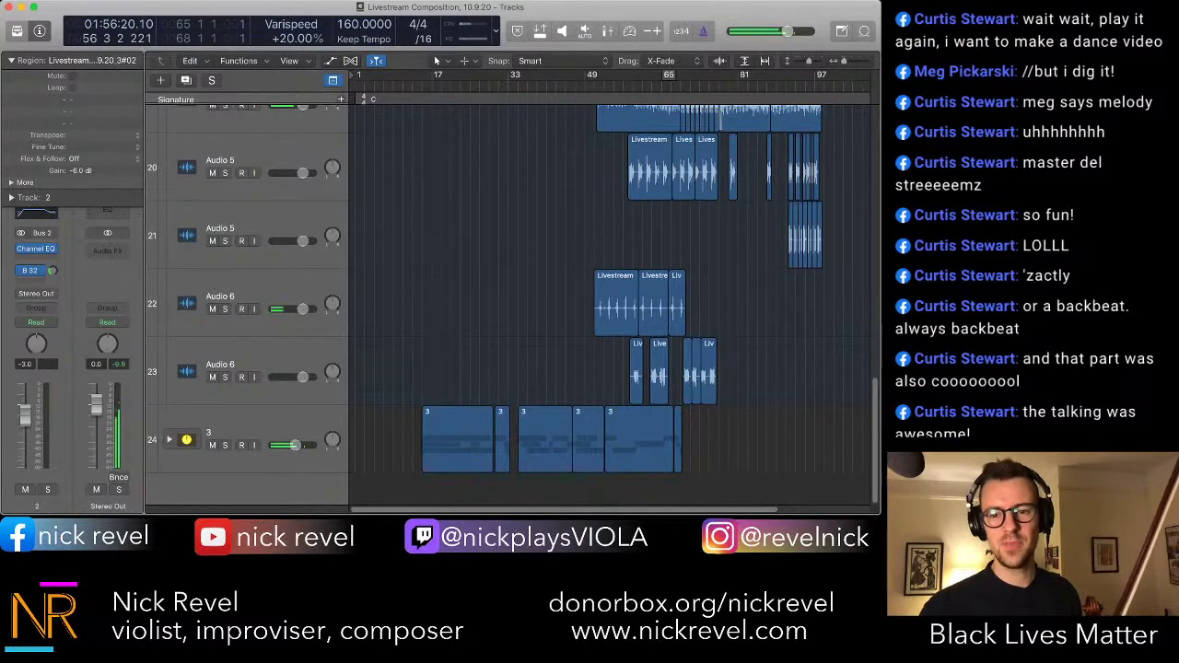
key(shift+comma)
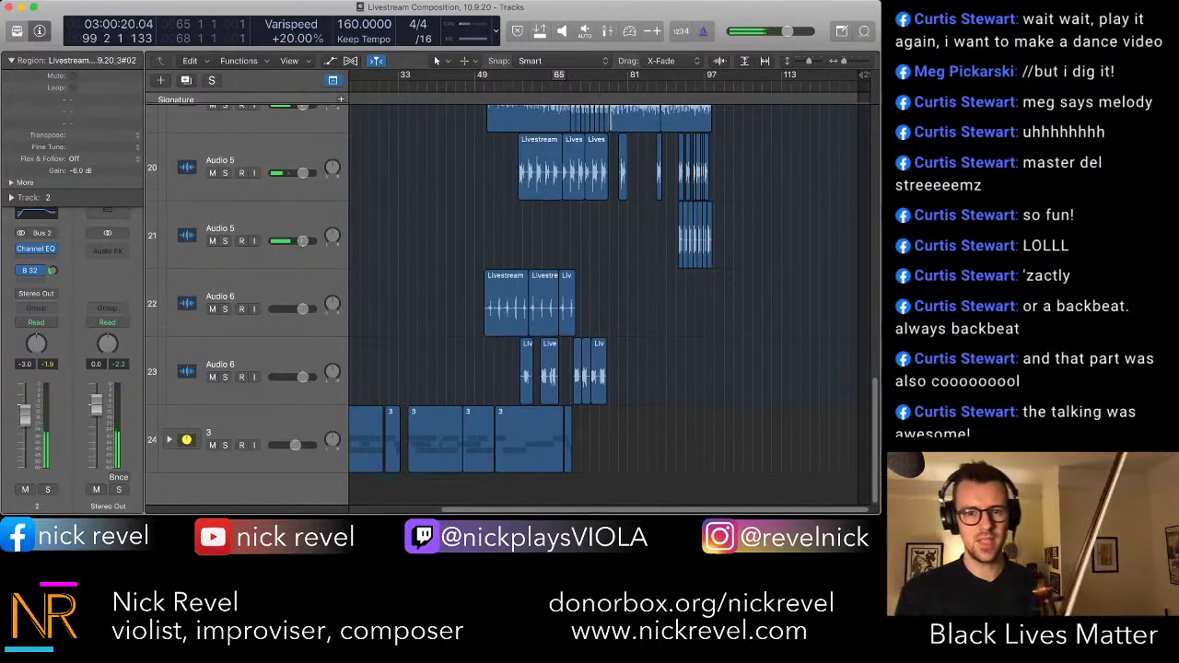
key(space)
- Return the playhead to bar 66 and review the regions across stacks 1 to 3
scroll(598, 304, up, 5)
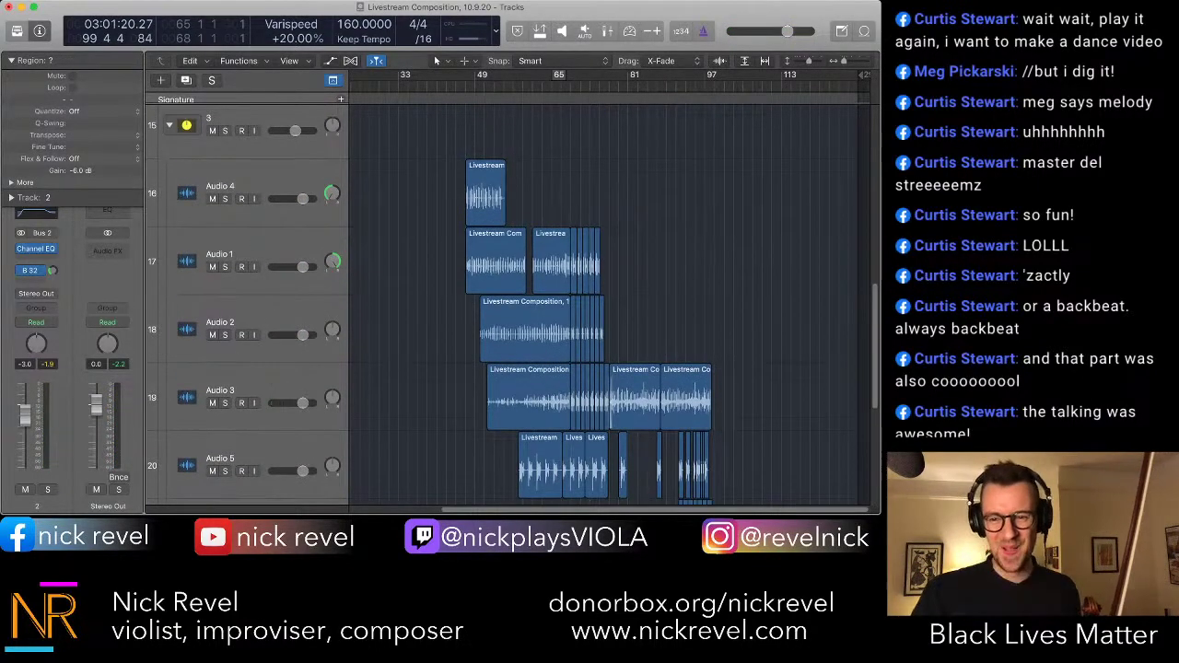
scroll(599, 303, up, 5)
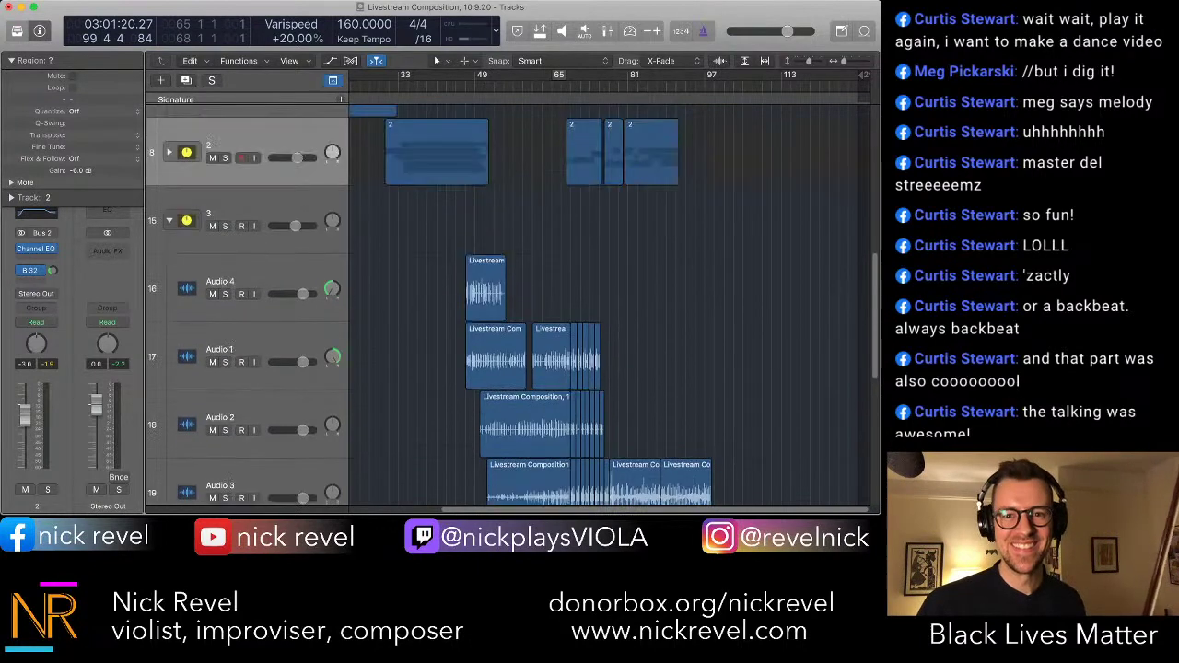
scroll(598, 303, up, 1)
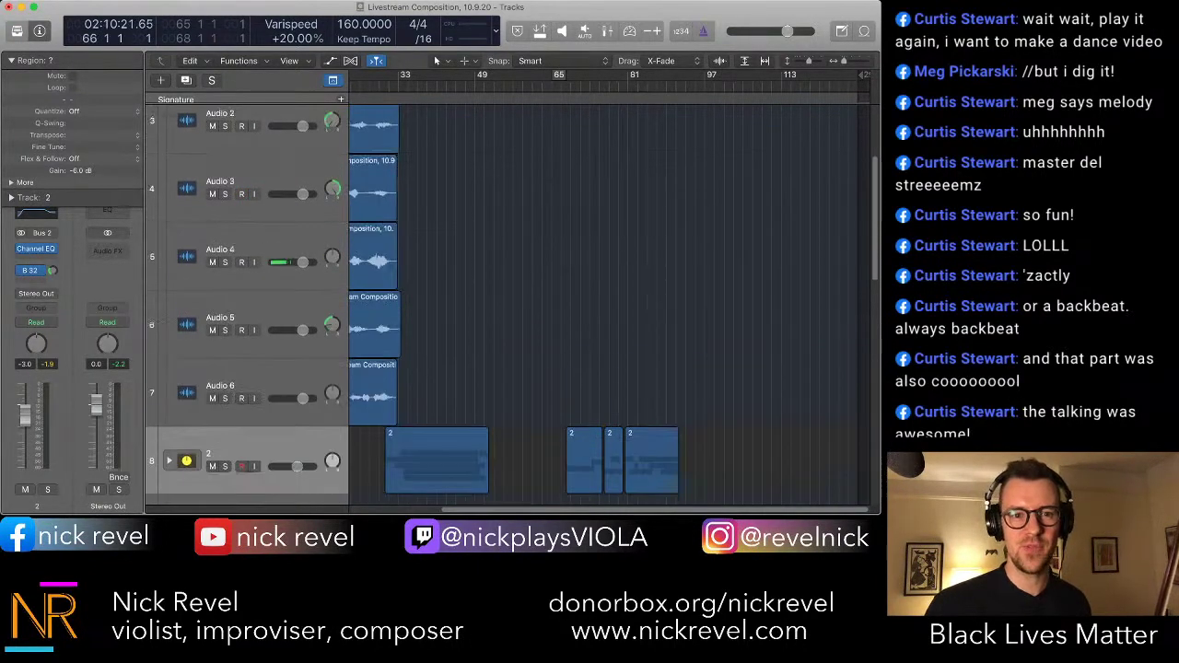
scroll(599, 304, up, 3)
scroll(512, 303, down, 12)
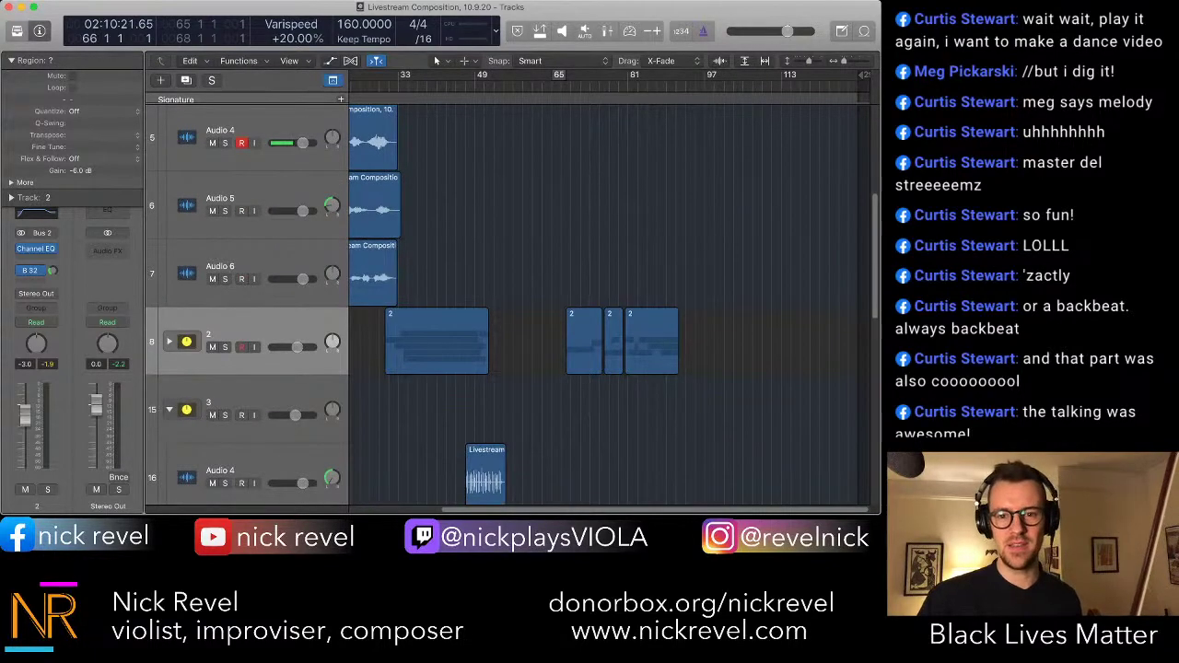
scroll(512, 304, up, 1)
scroll(512, 304, down, 3)
scroll(512, 304, up, 5)
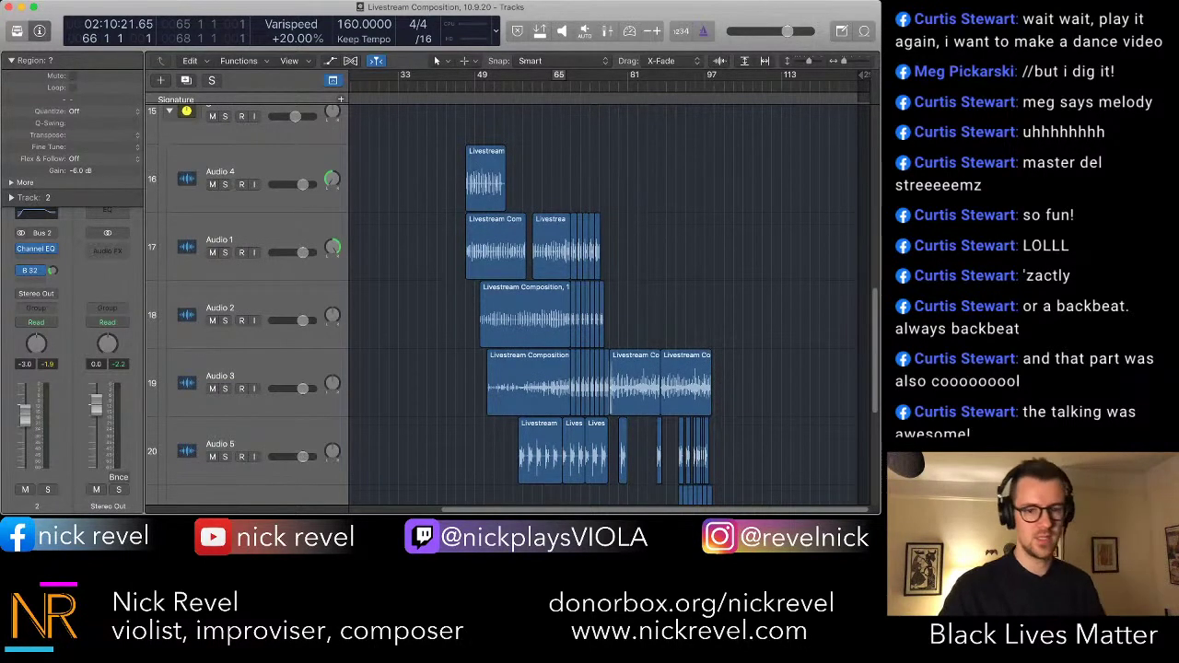
- Reduce the track heights and record a new take on track 5 from bar 66 to about bar 101
scroll(552, 304, down, 5)
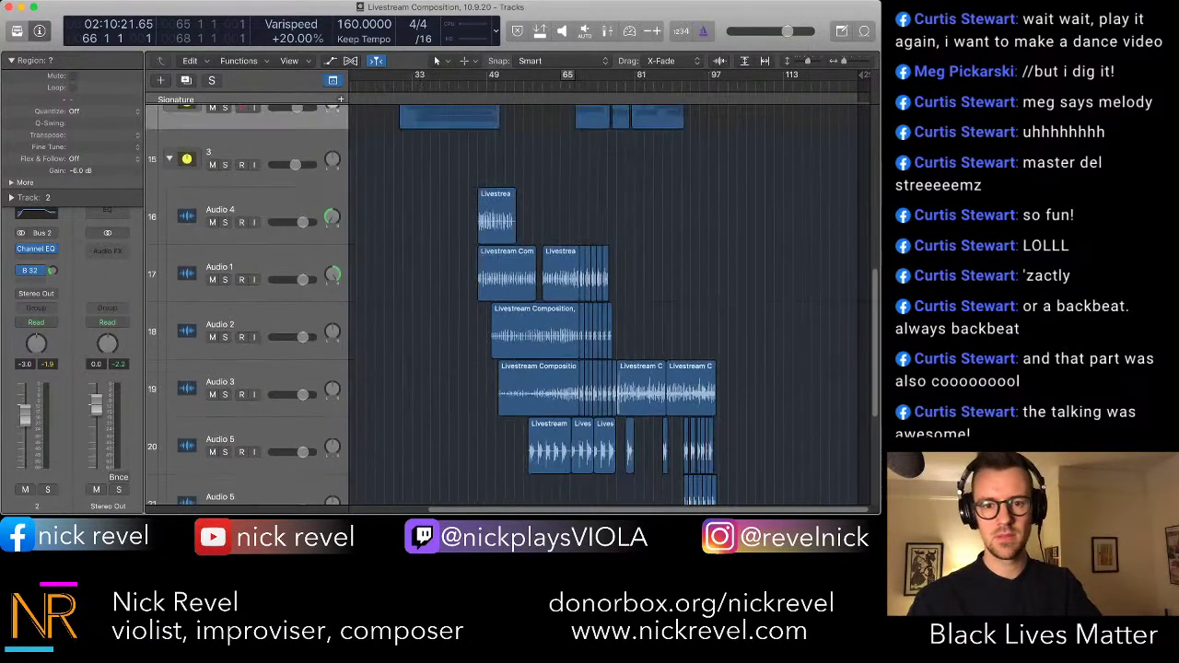
scroll(552, 304, down, 1)
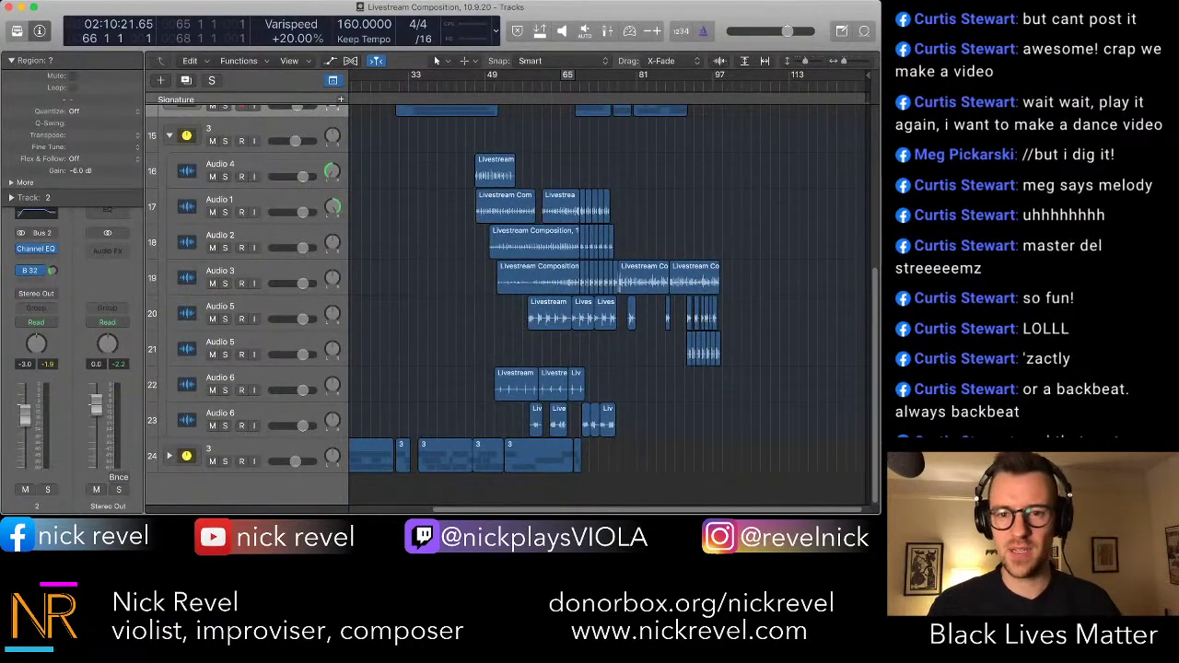
scroll(599, 304, up, 10)
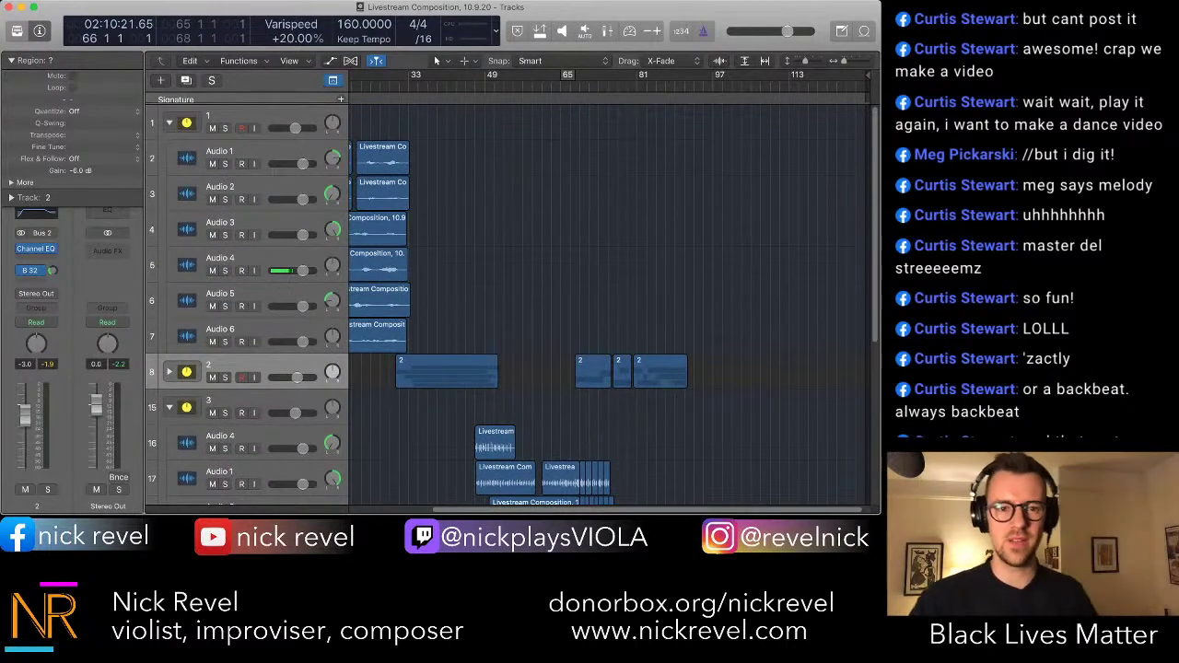
key(space)
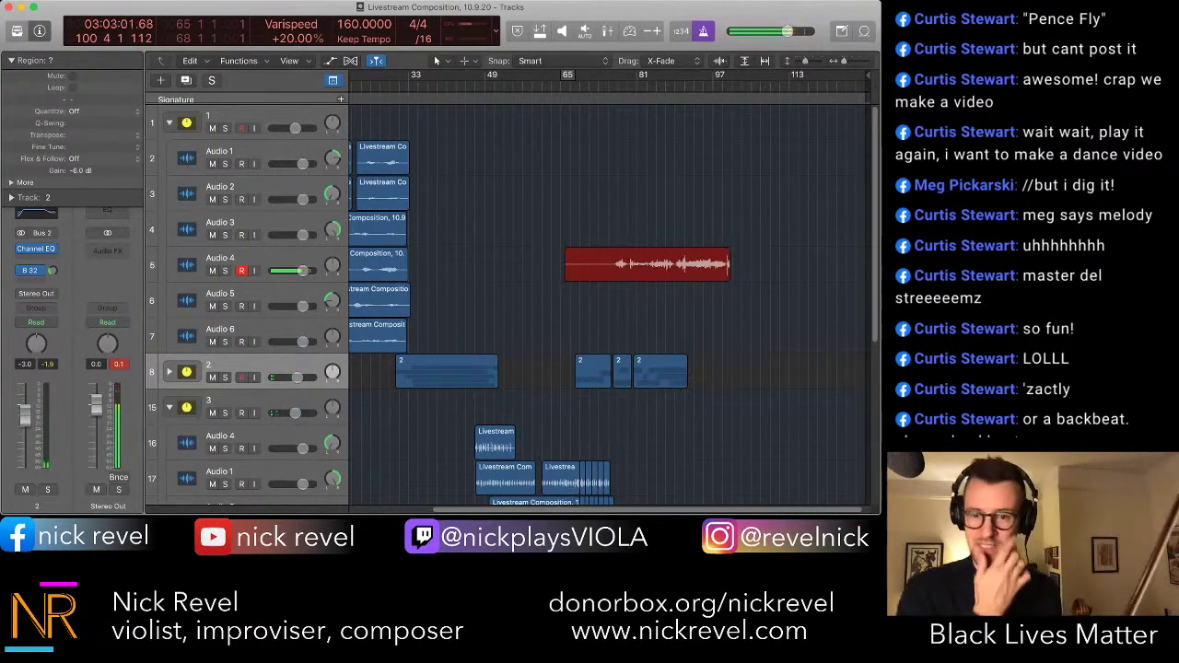
key(space)
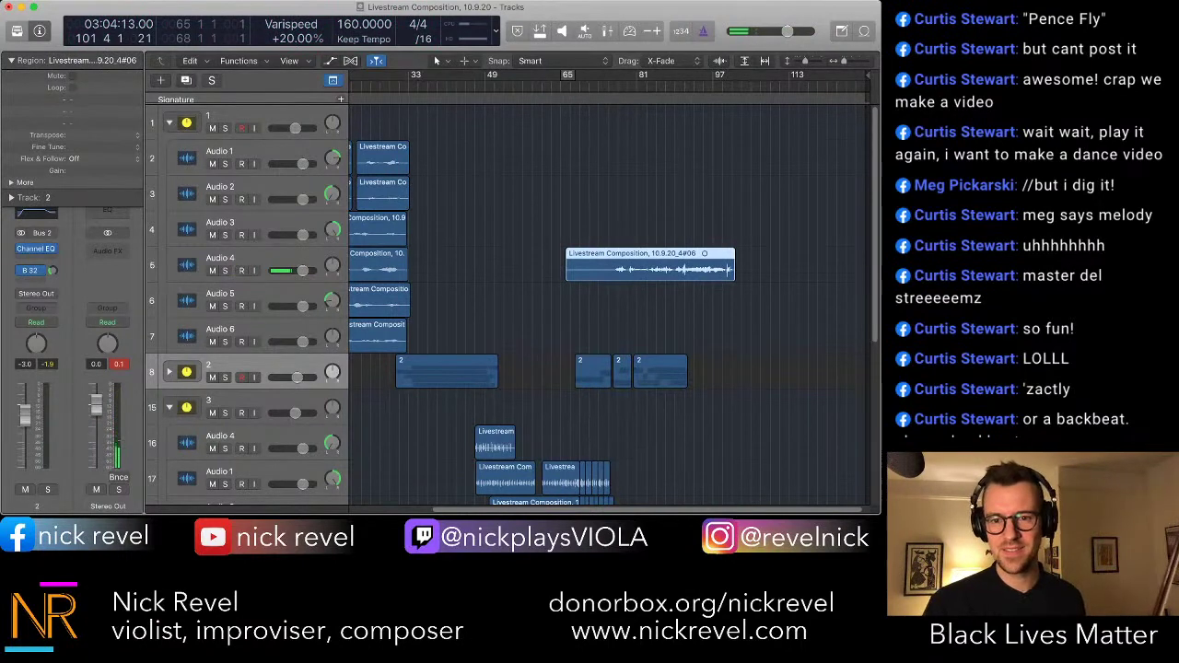
- Set the playhead back to bar 66 and compare the new take on track 5 with the stack 3 regions
scroll(516, 304, down, 5)
scroll(516, 304, down, 2)
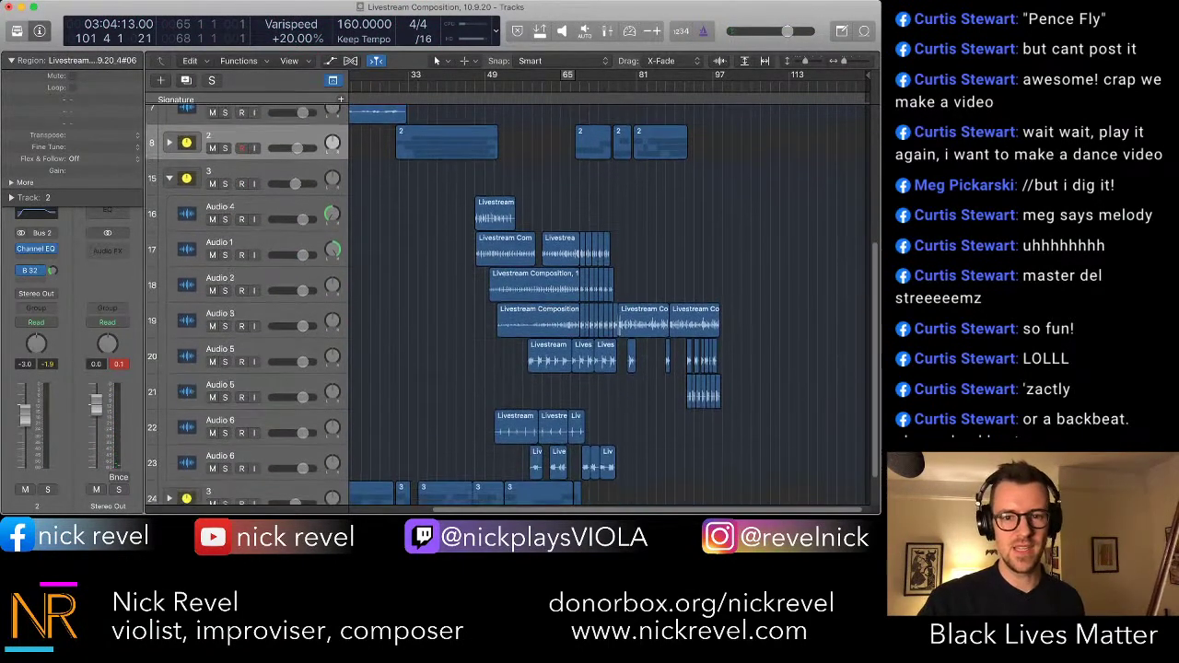
scroll(515, 304, down, 2)
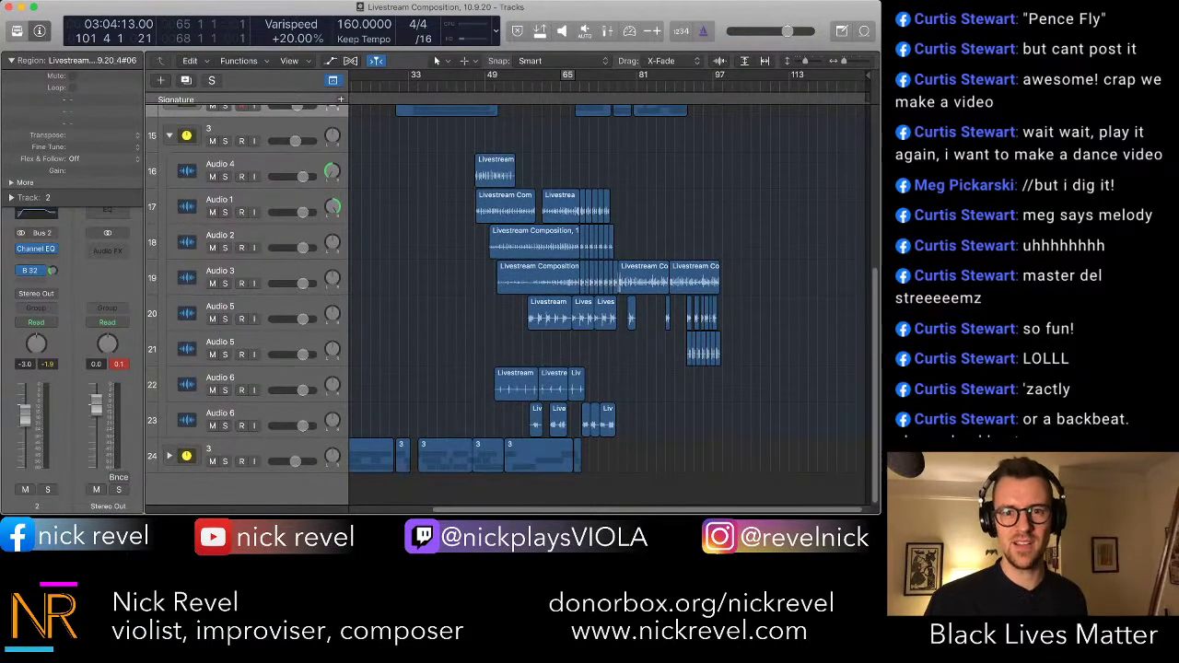
click(568, 84)
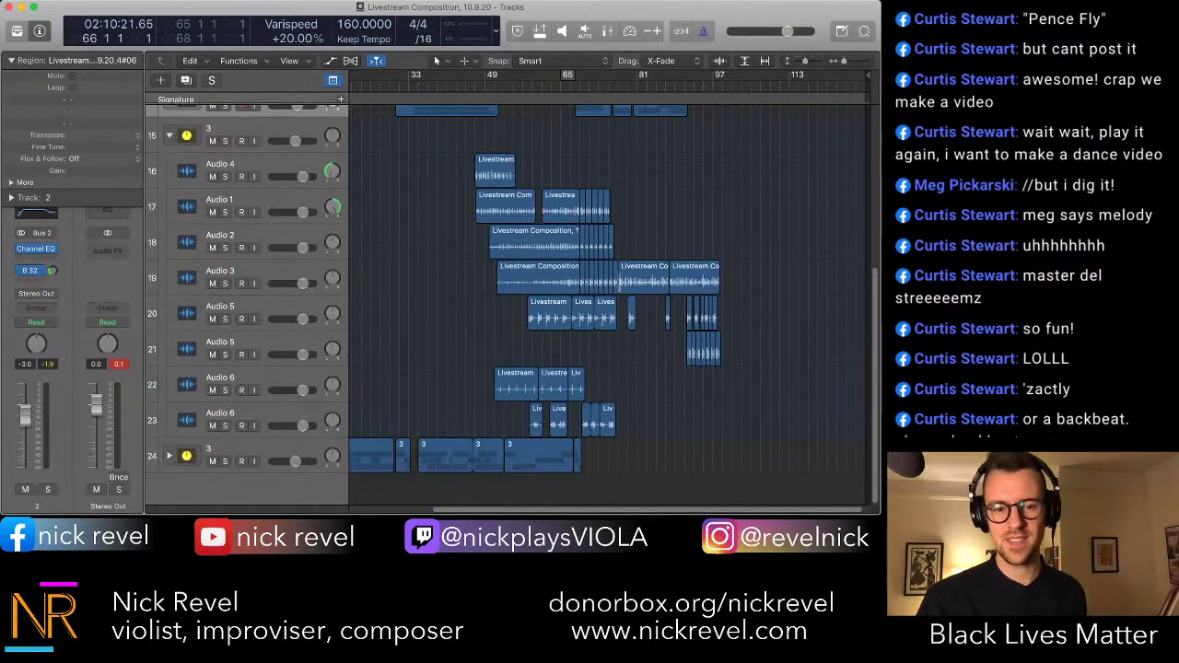
scroll(608, 304, up, 5)
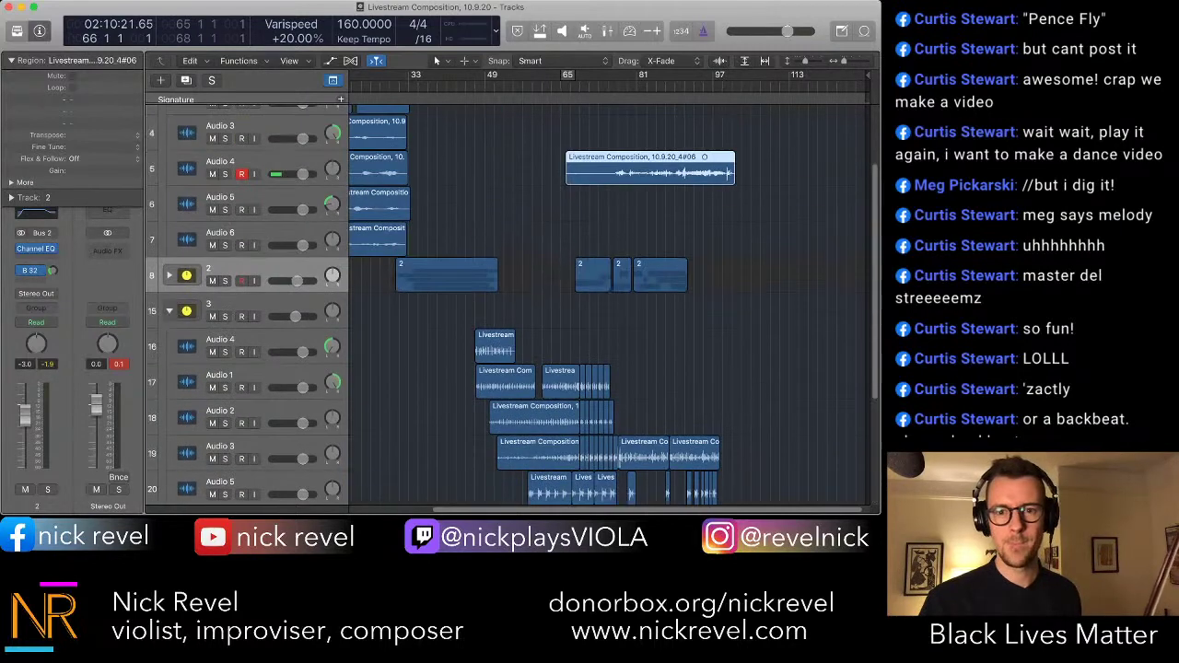
scroll(607, 304, down, 5)
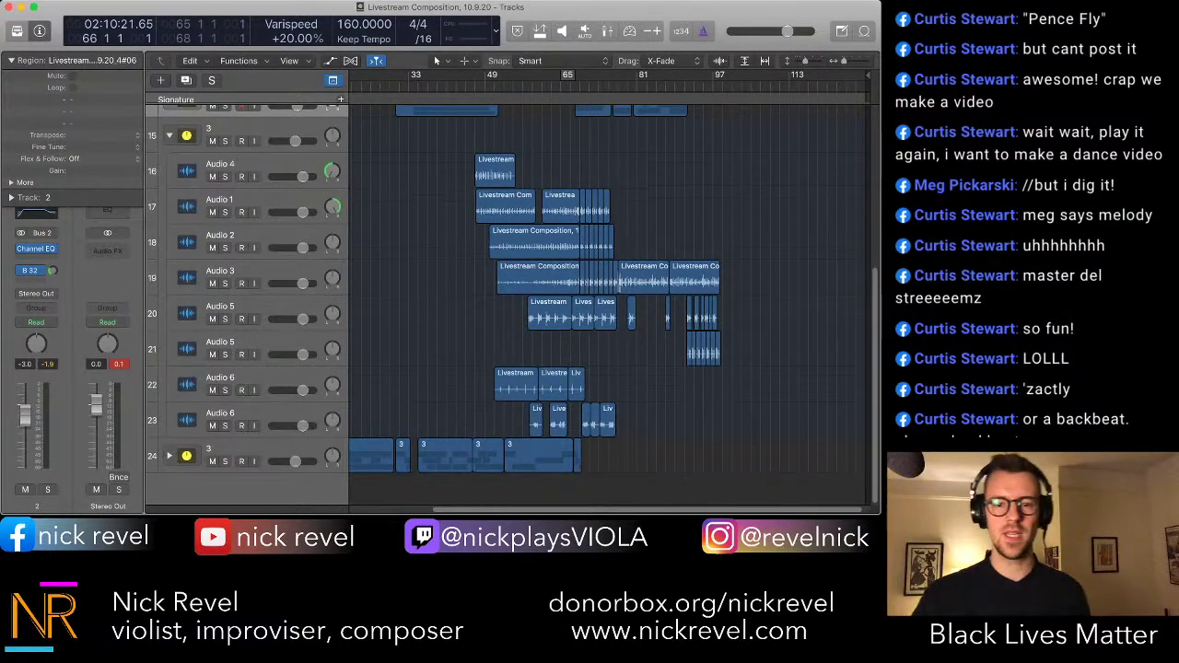
- Examine the stack 3 regions on tracks 16 to 23 up close, from about bar 53 to bar 78
key(super+Right)
key(super+Right)
key(super+Right)
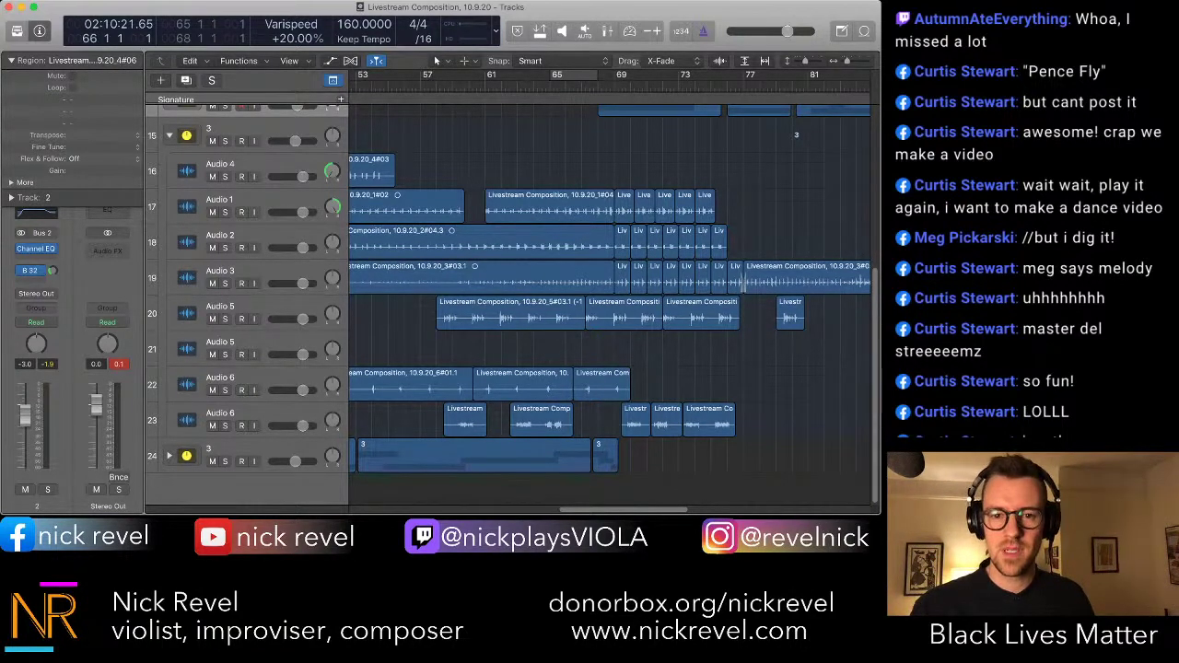
scroll(609, 295, left, 4)
scroll(609, 294, right, 4)
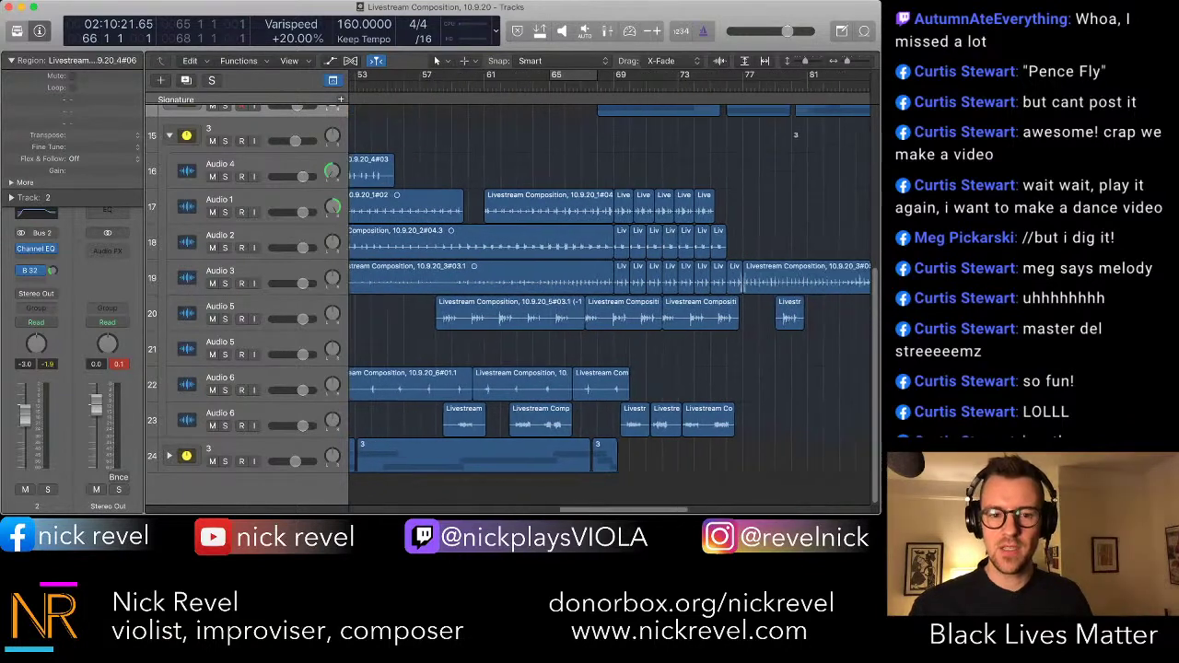
scroll(609, 295, up, 2)
scroll(608, 304, up, 1)
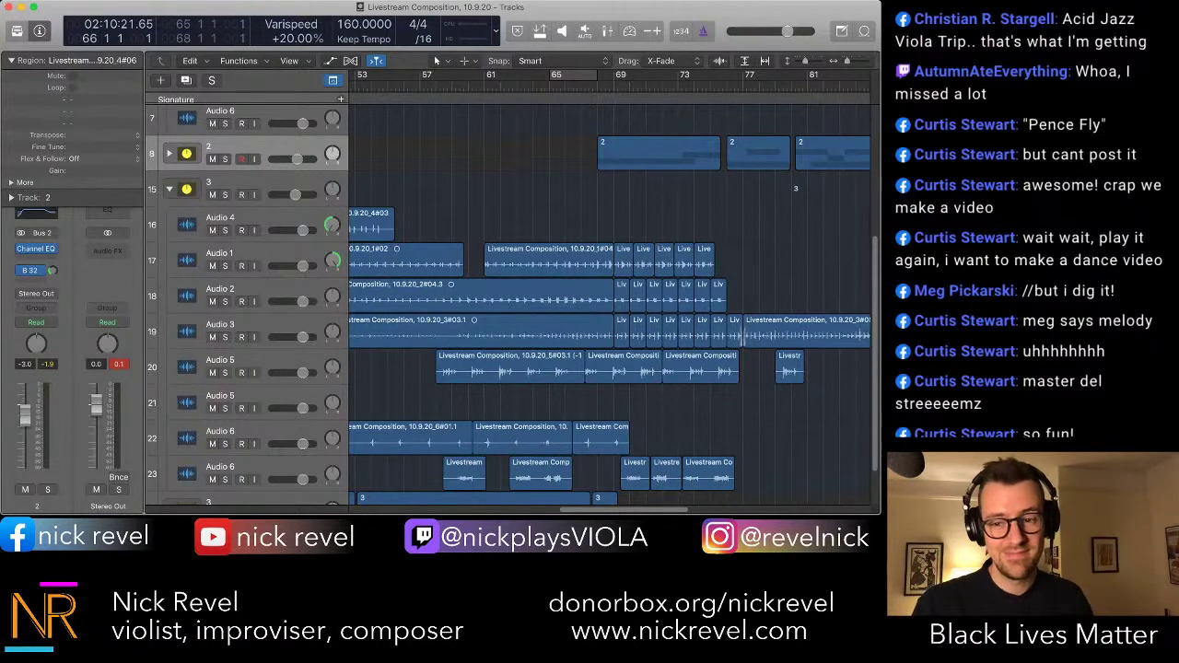
scroll(607, 304, down, 3)
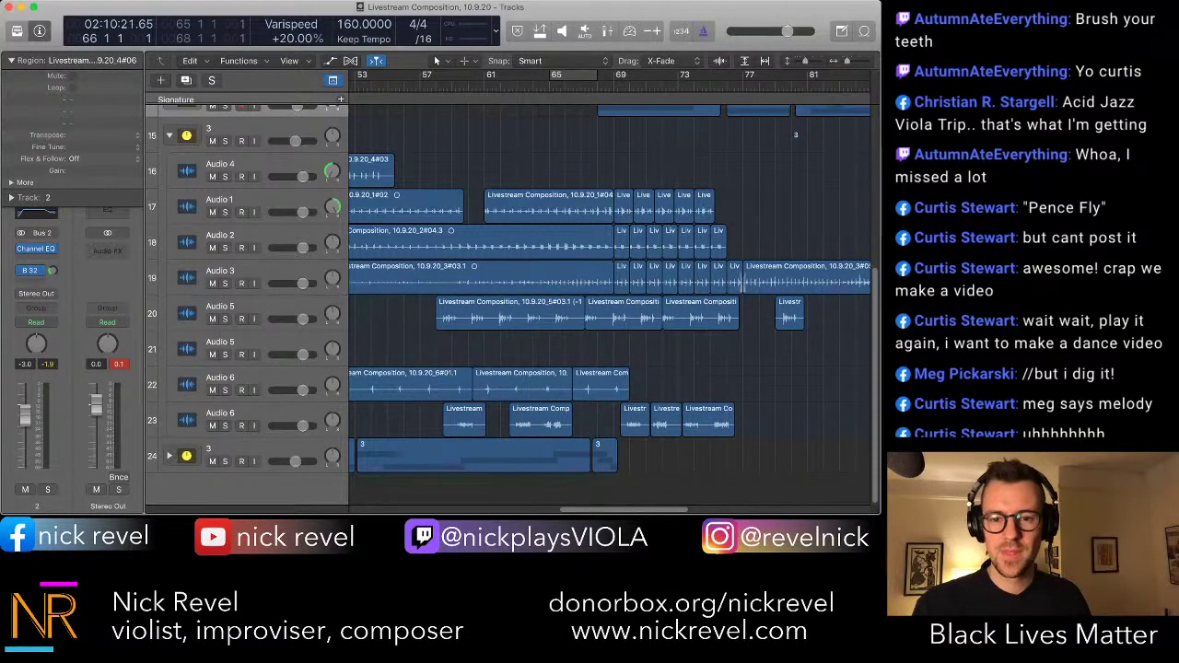
scroll(589, 277, up, 5)
scroll(589, 276, right, 5)
scroll(609, 276, right, 3)
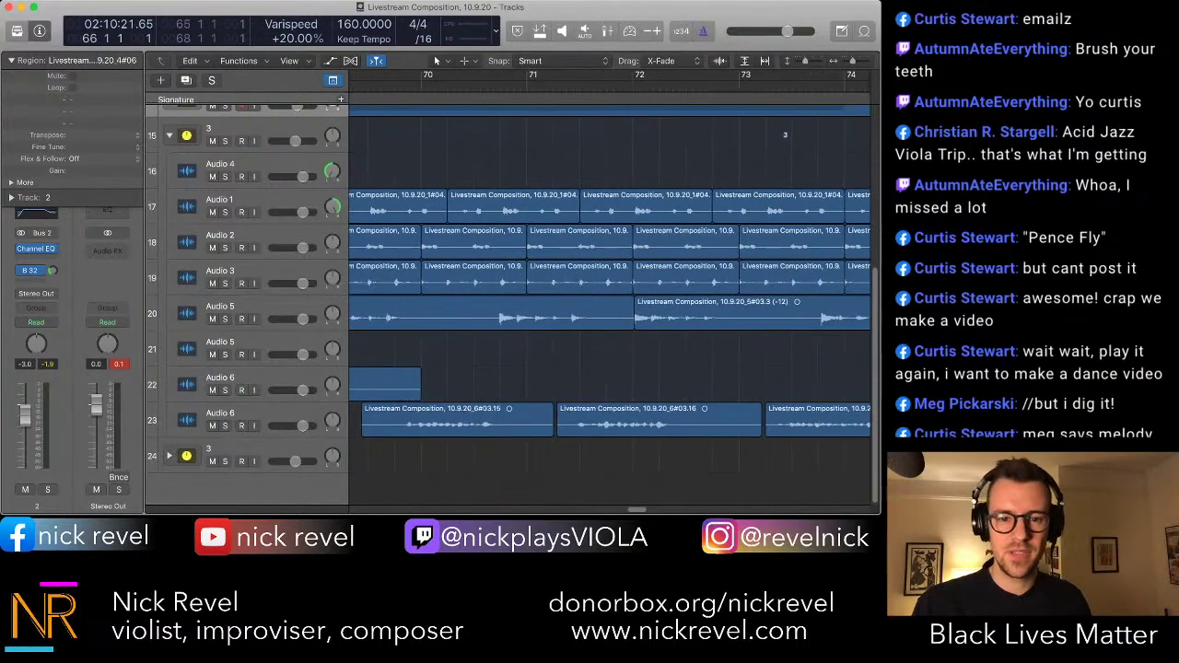
scroll(608, 277, right, 3)
scroll(609, 276, down, 2)
scroll(609, 277, right, 5)
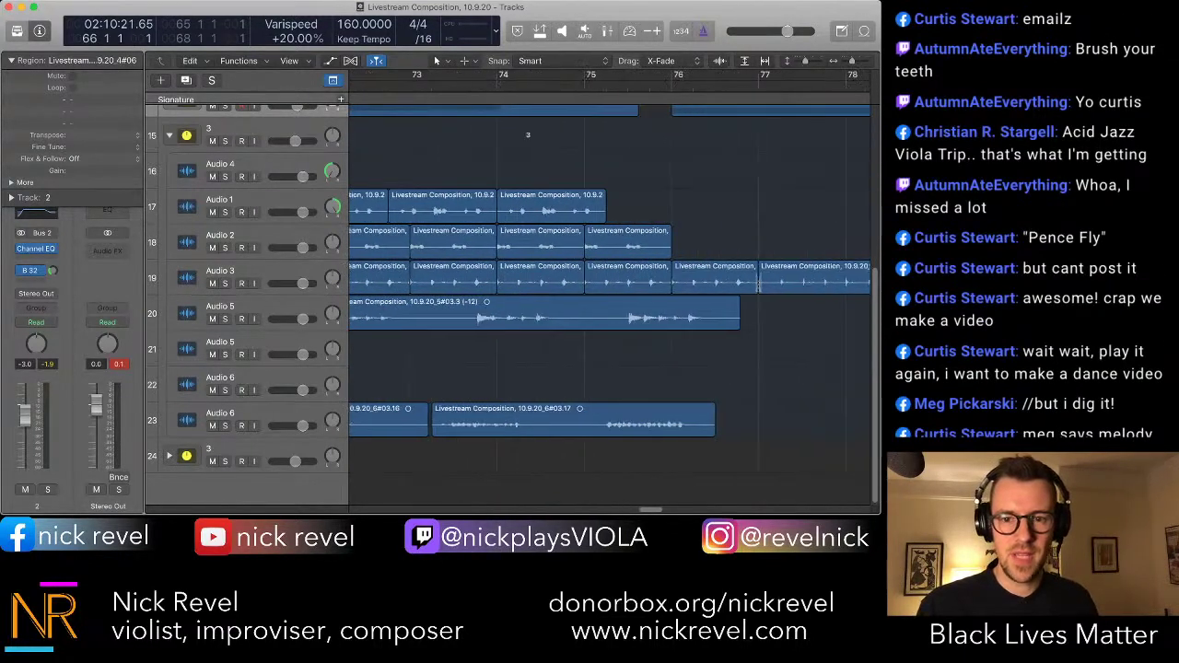
- Expand the stack on track 24 and move the playhead to bar 69
scroll(608, 276, left, 2)
scroll(609, 277, left, 10)
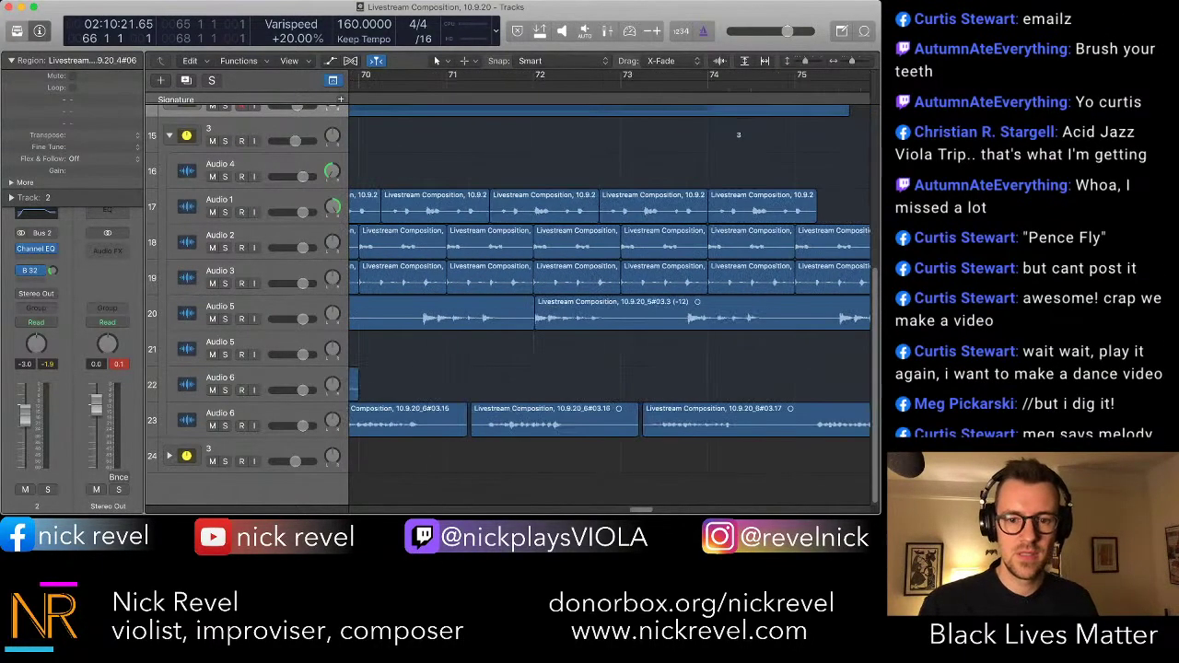
scroll(609, 276, left, 6)
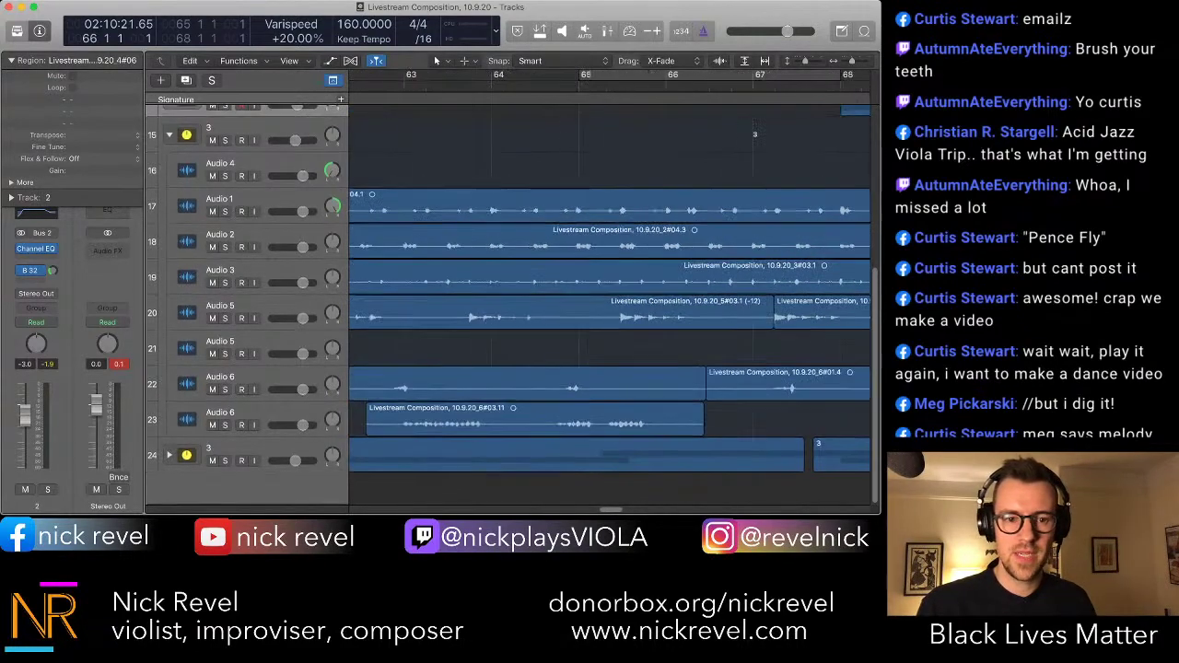
scroll(609, 304, down, 6)
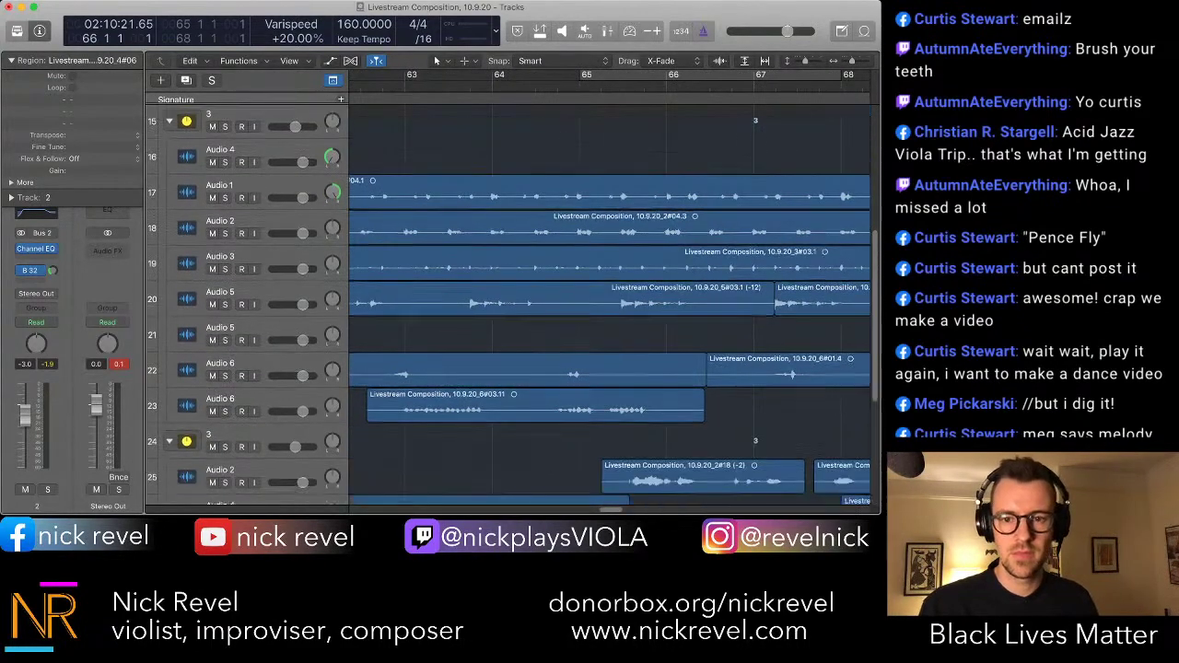
scroll(609, 304, right, 6)
scroll(608, 304, right, 1)
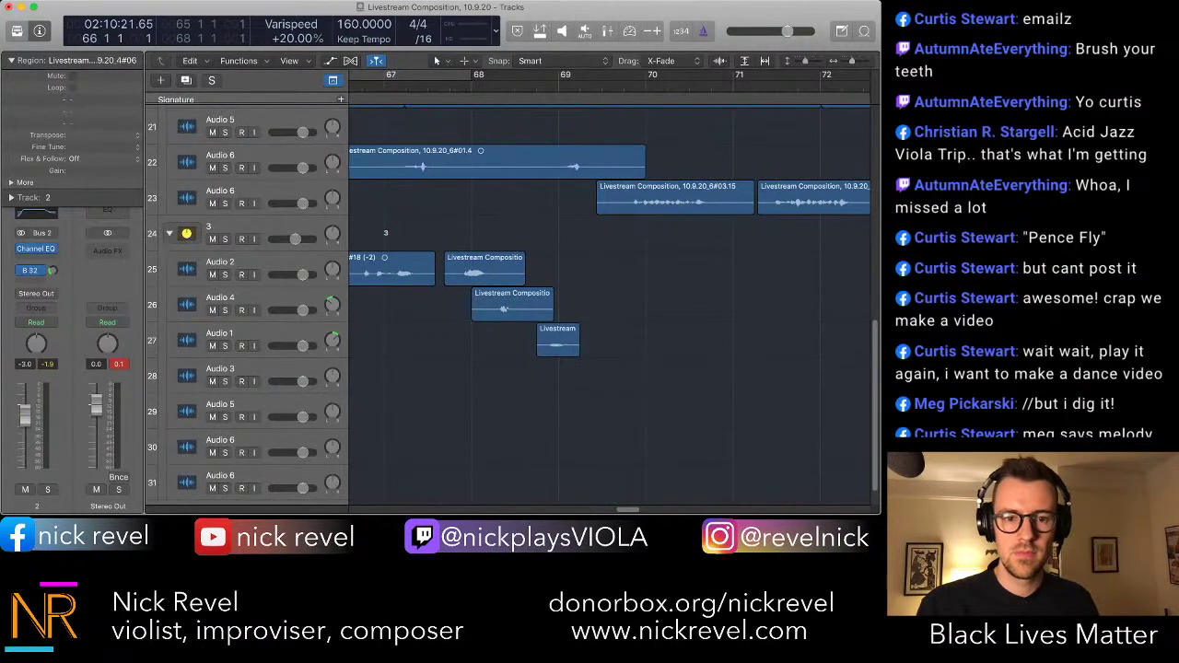
key(period)
key(period)
key(period)
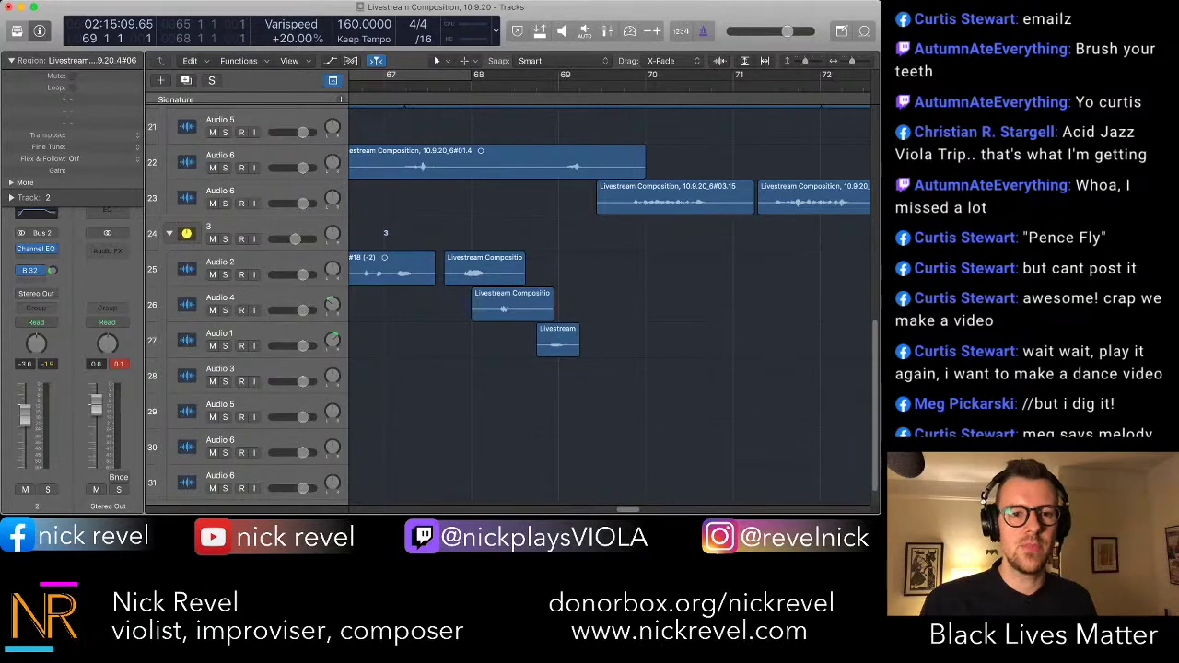
- Select Audio 2 on track 25, arm it for recording and enable varispeed at +20%
click(221, 263)
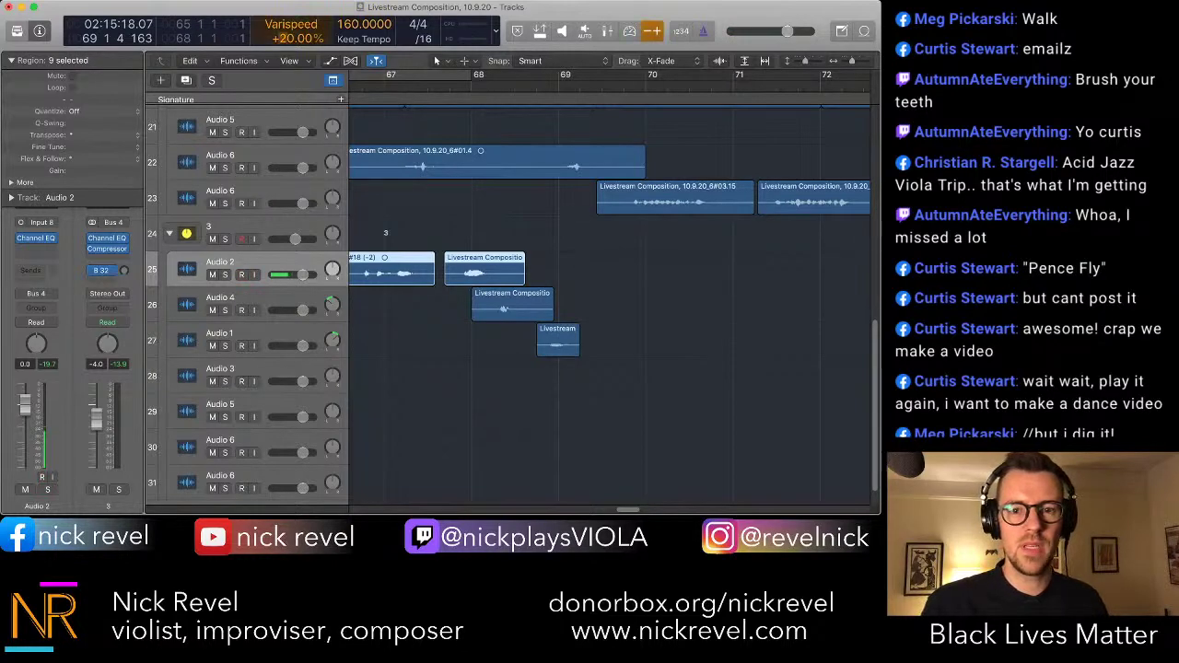
key(super+Right)
key(super+Right)
key(super+Right)
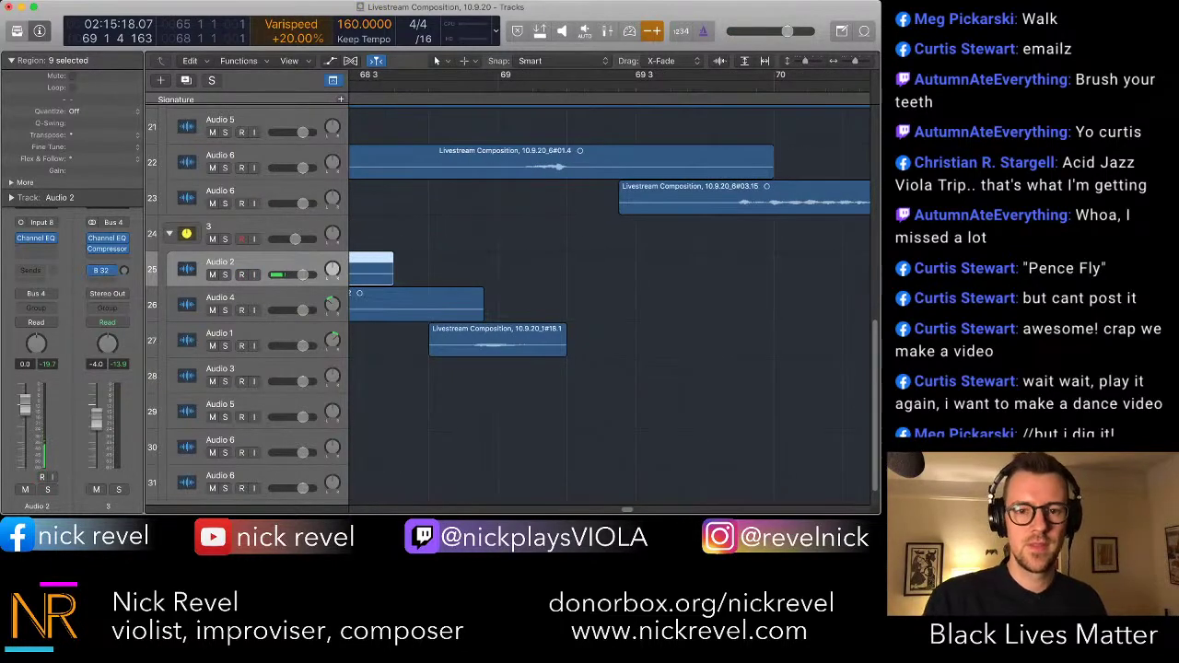
scroll(607, 304, right, 3)
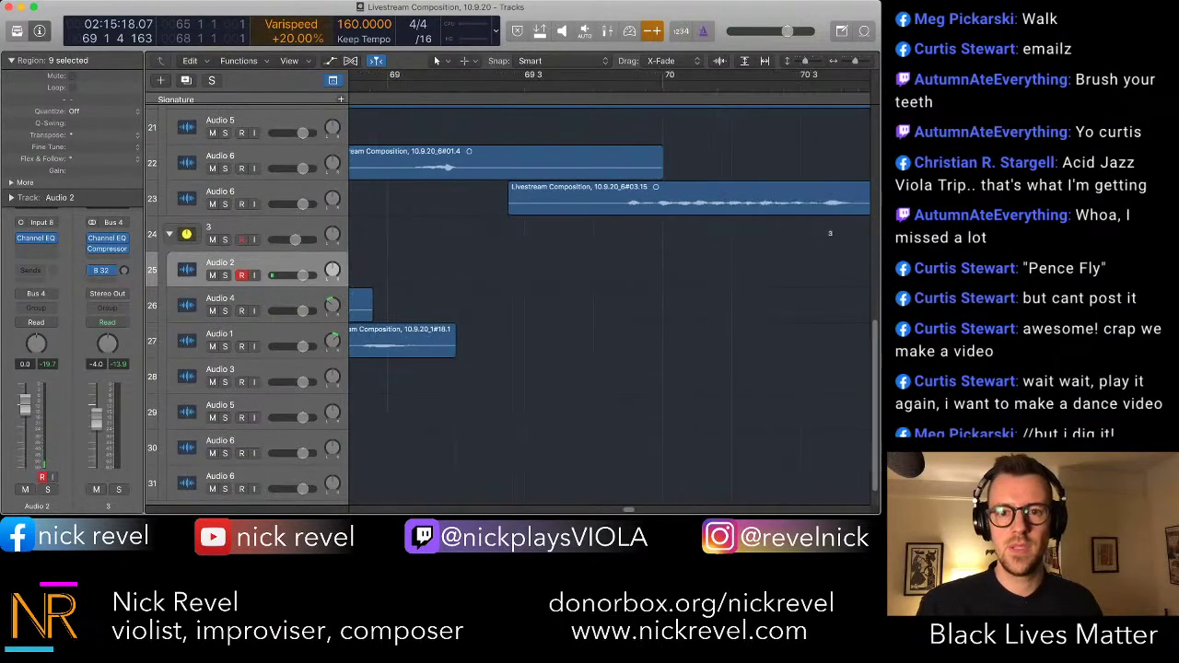
- Play the passage from bar 69 to about bar 72 and set the playhead to bar 69 beat 2
key(space)
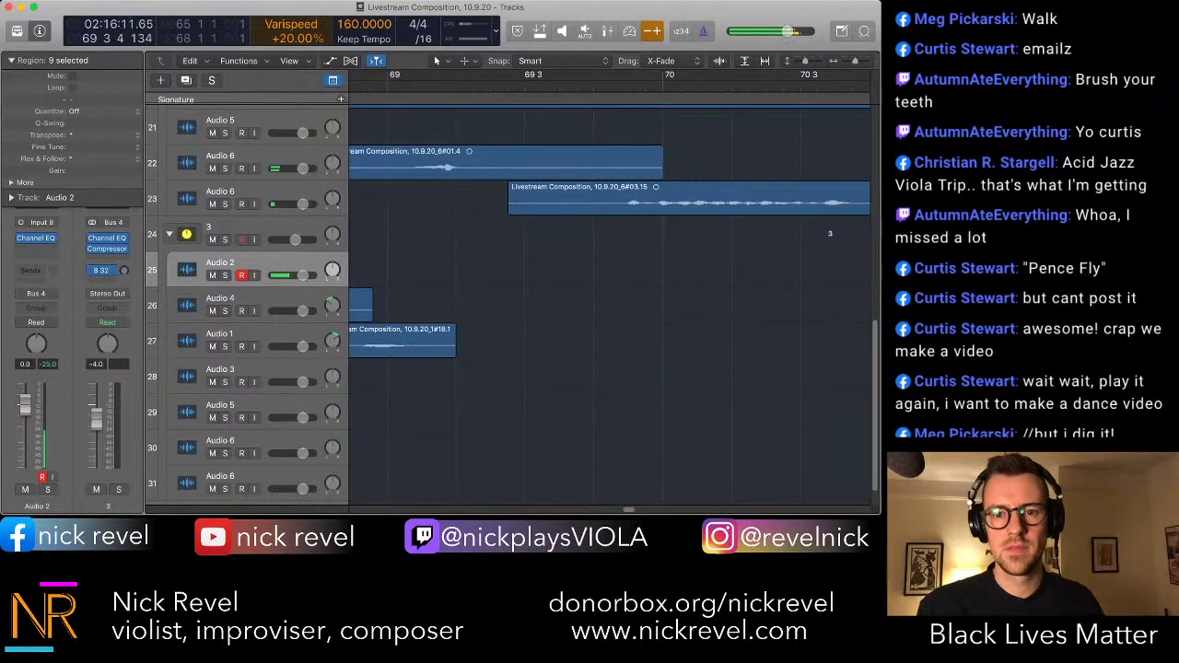
scroll(719, 304, down, 5)
scroll(718, 304, right, 3)
scroll(607, 304, up, 3)
scroll(607, 304, right, 5)
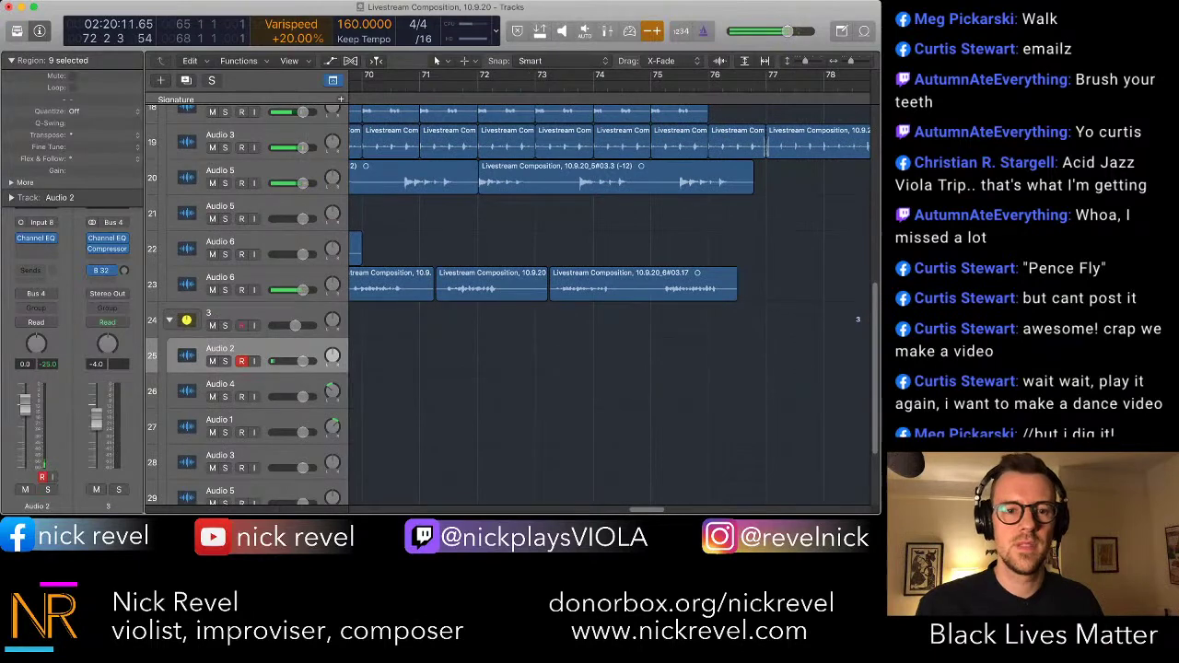
key(space)
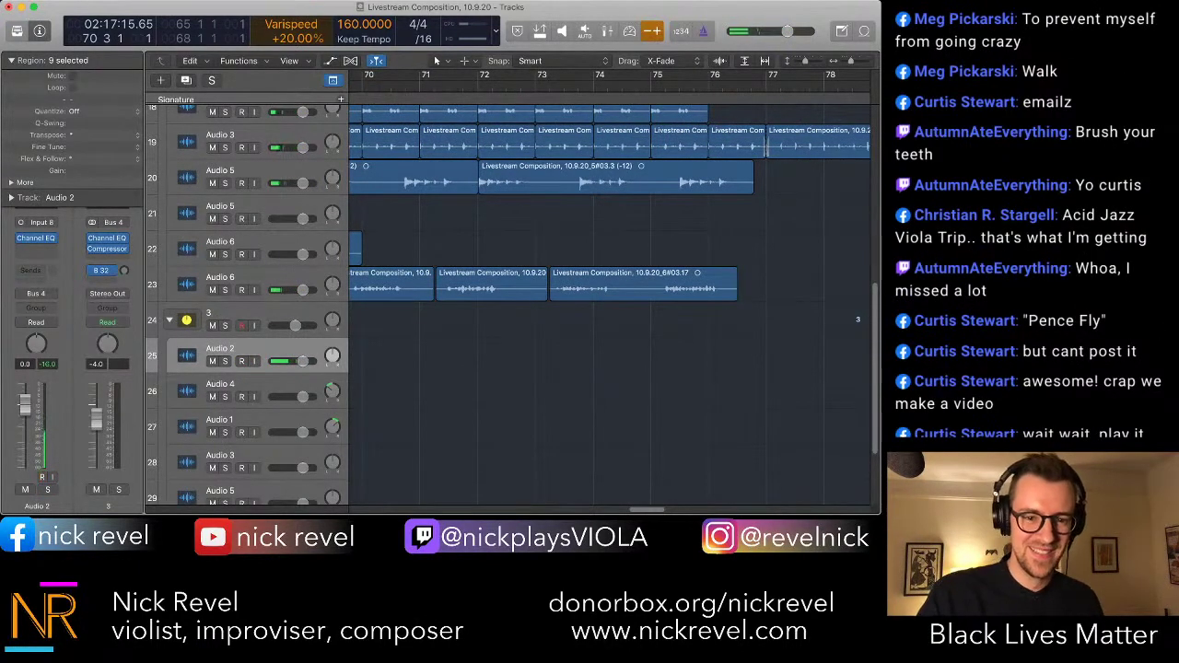
scroll(608, 304, left, 3)
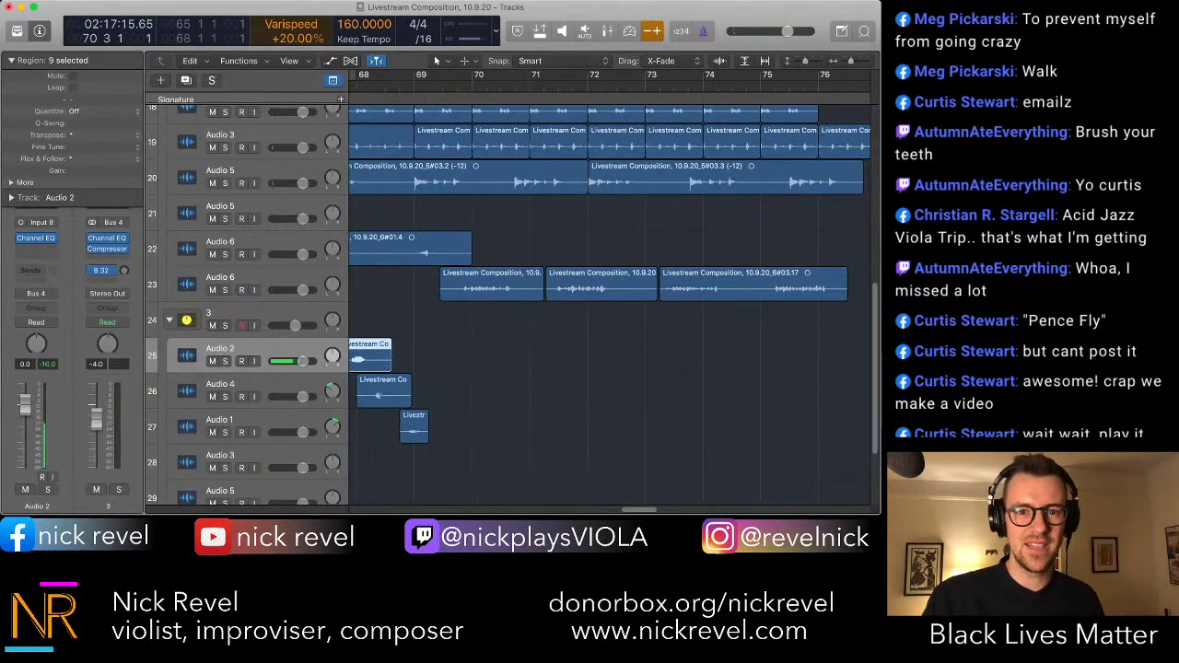
key(comma)
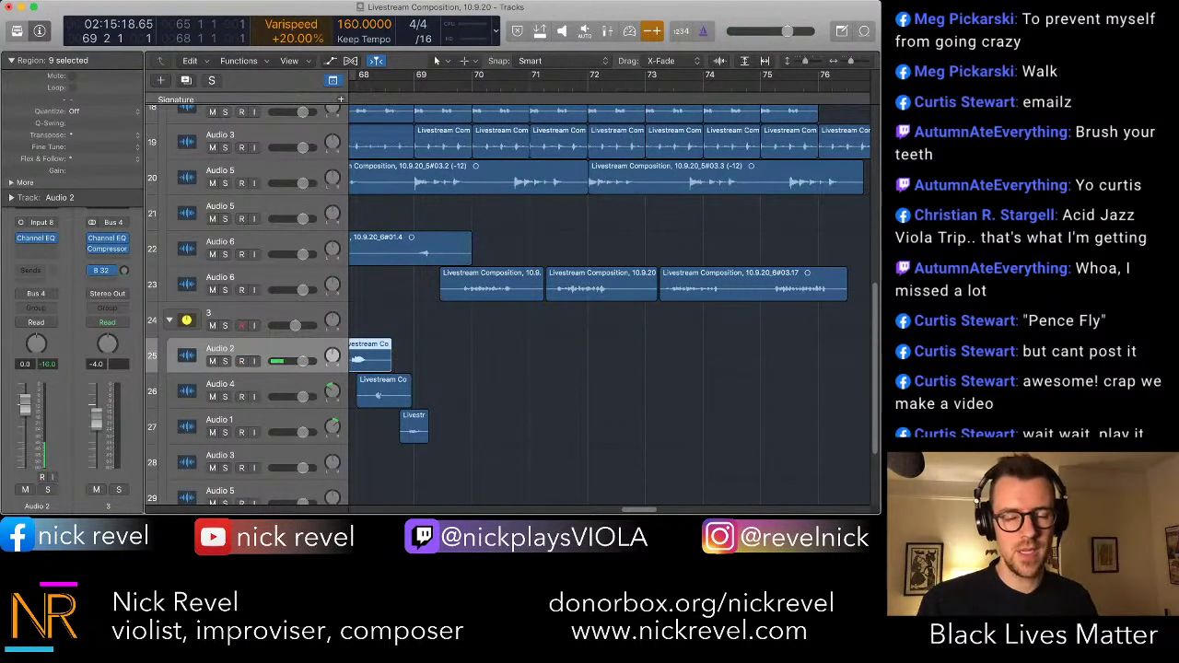
- Try recording a take on track 25 from bar 69 beat 2 and undo it
key(r)
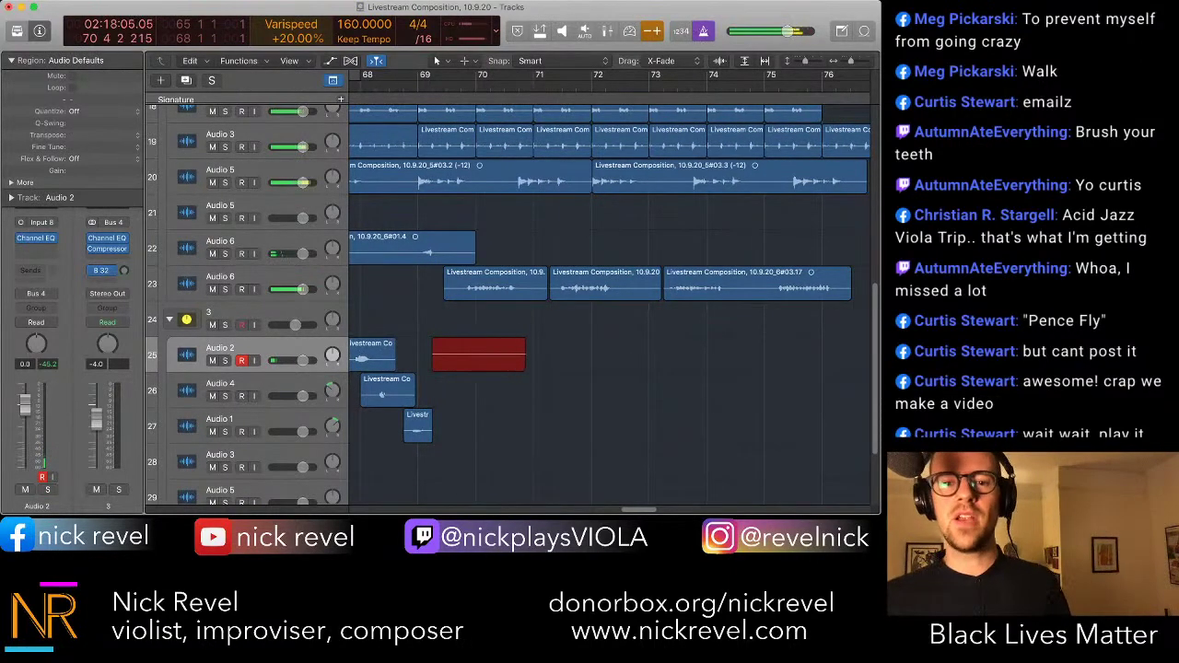
key(space)
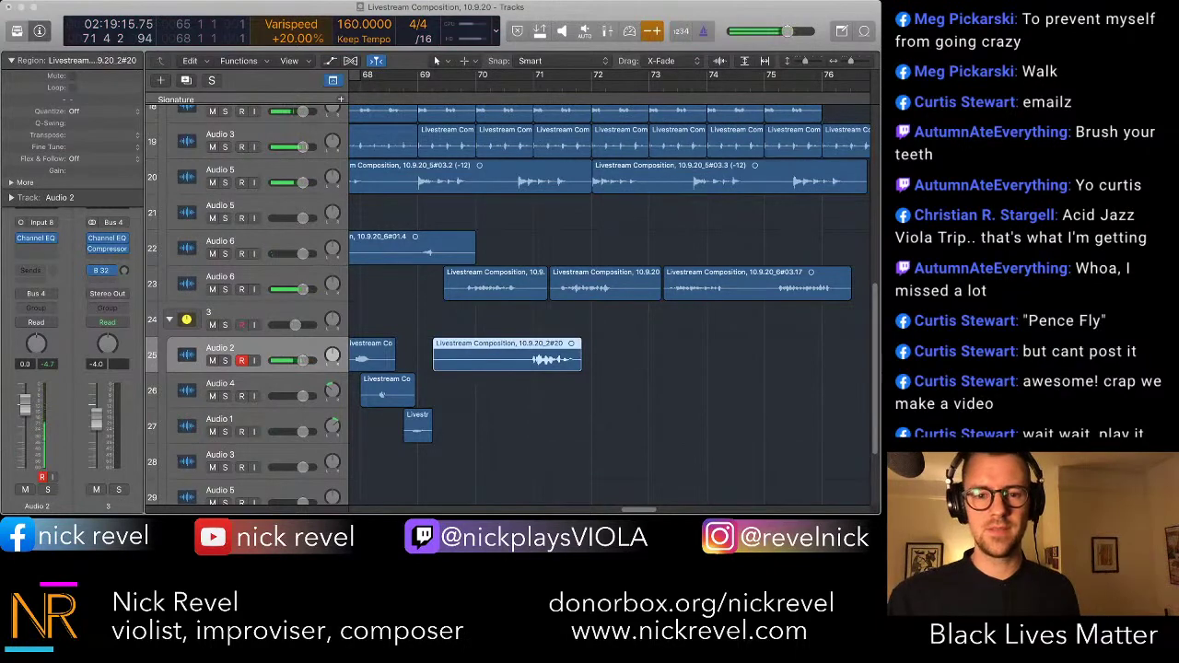
key(super+z)
- Record two short takes on track 25 at +20% varispeed, one from bar 69 beat 2 and one from bar 71 beat 4
key(r)
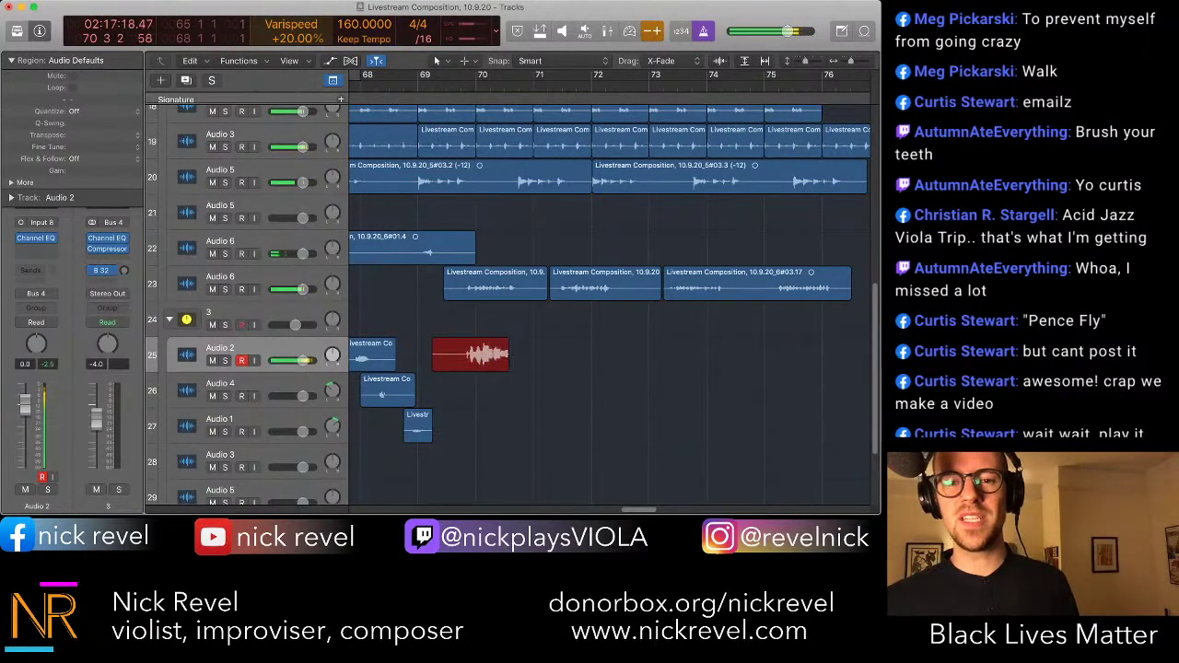
key(space)
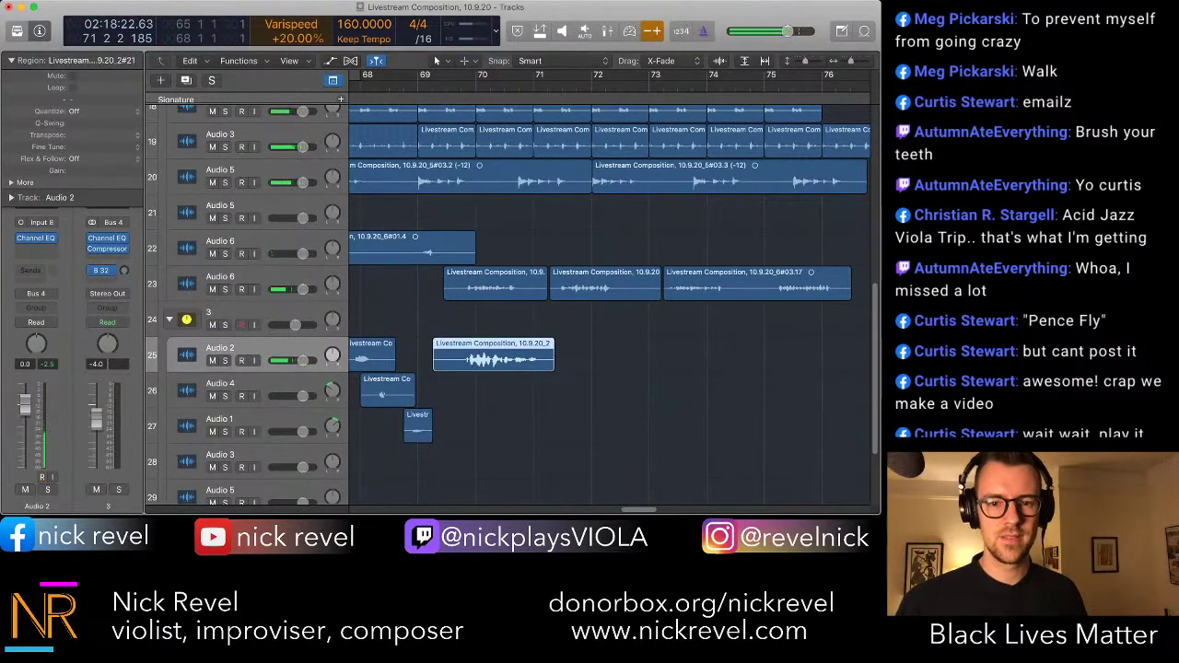
click(580, 87)
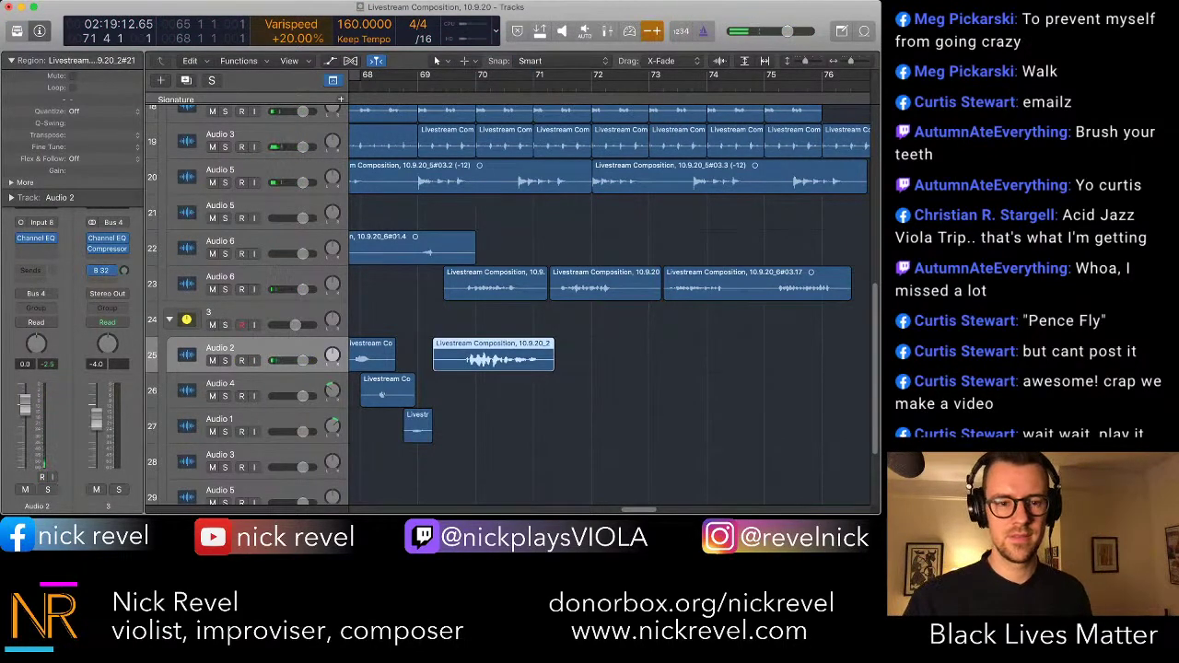
key(r)
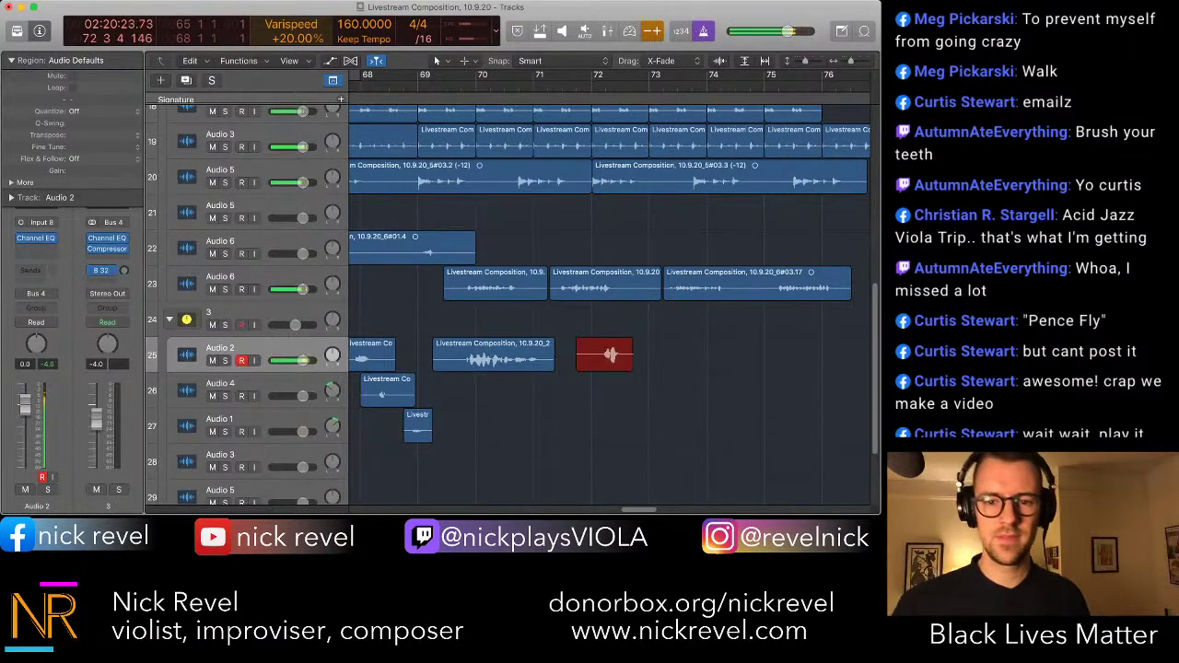
key(space)
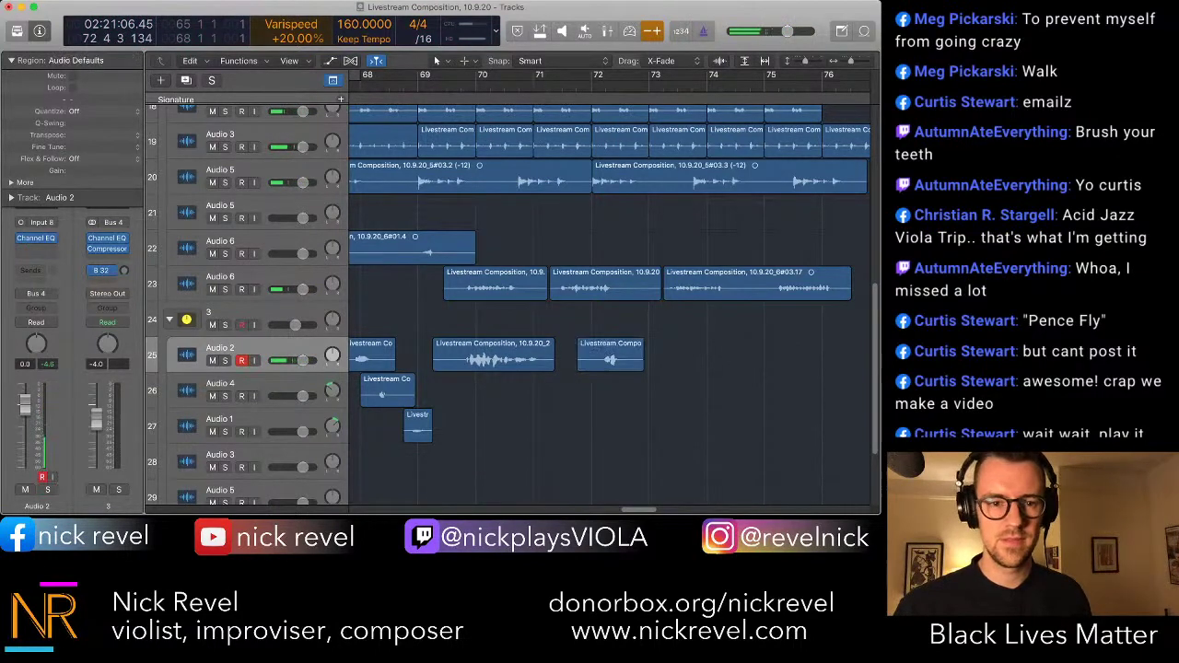
- Arm Audio 4 on track 26 and record a take at -20% varispeed from bar 70 to about bar 73 beat 3
click(241, 396)
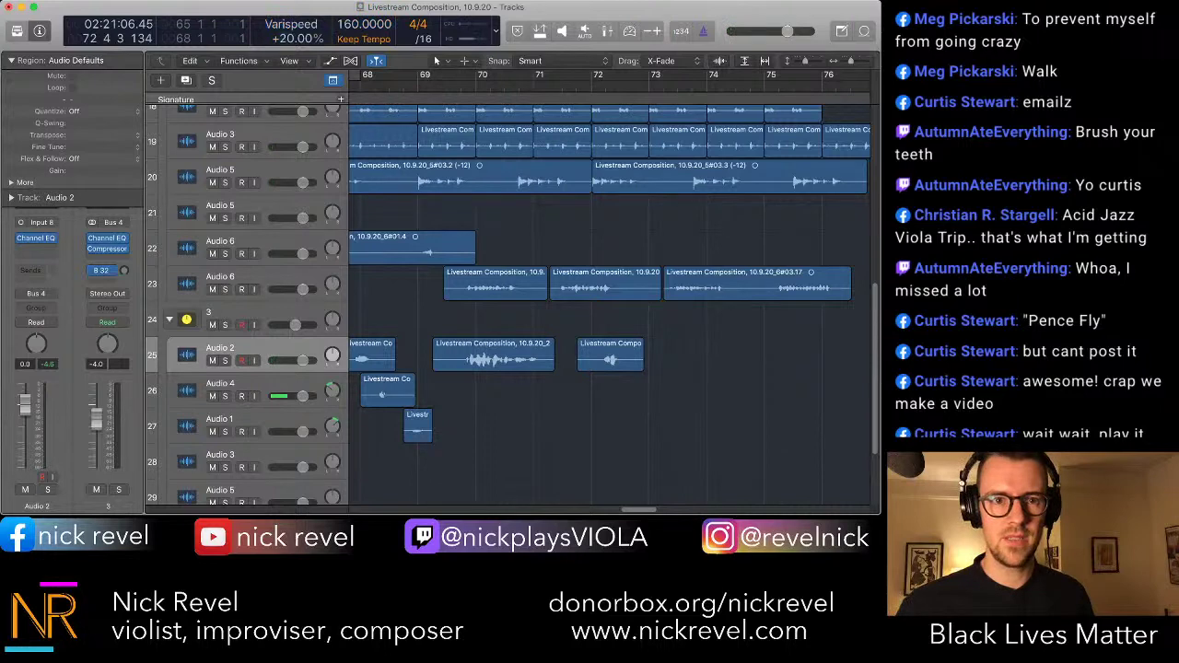
click(652, 31)
drag(292, 39, 292, 75)
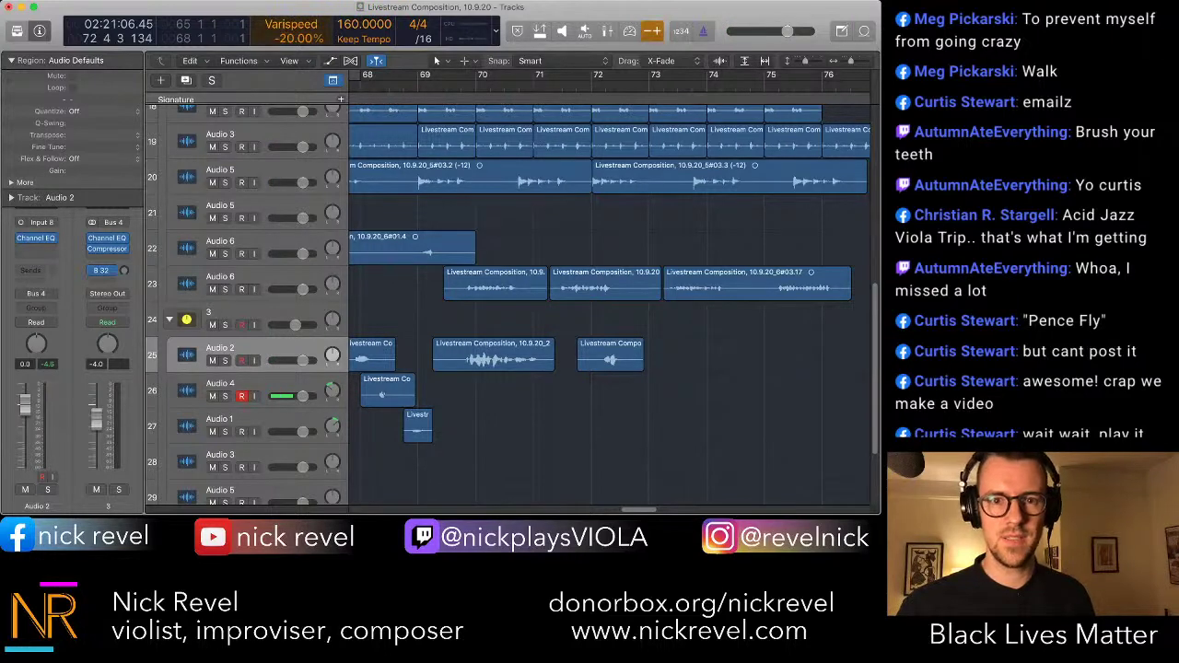
key(comma)
key(comma)
key(comma)
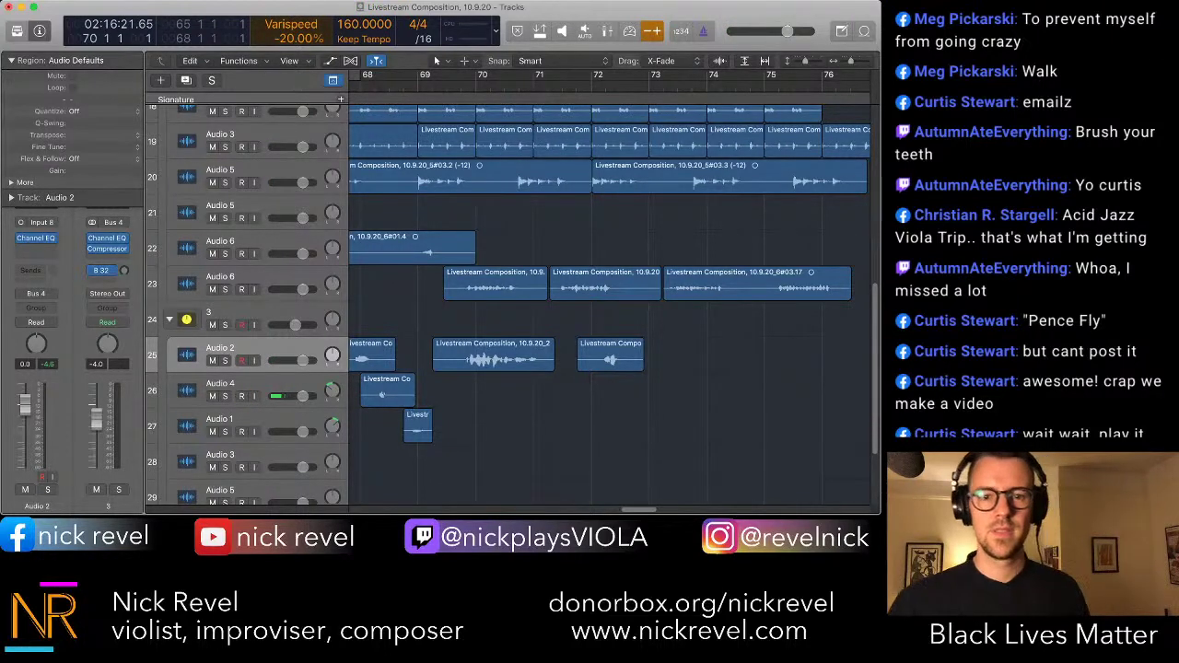
key(r)
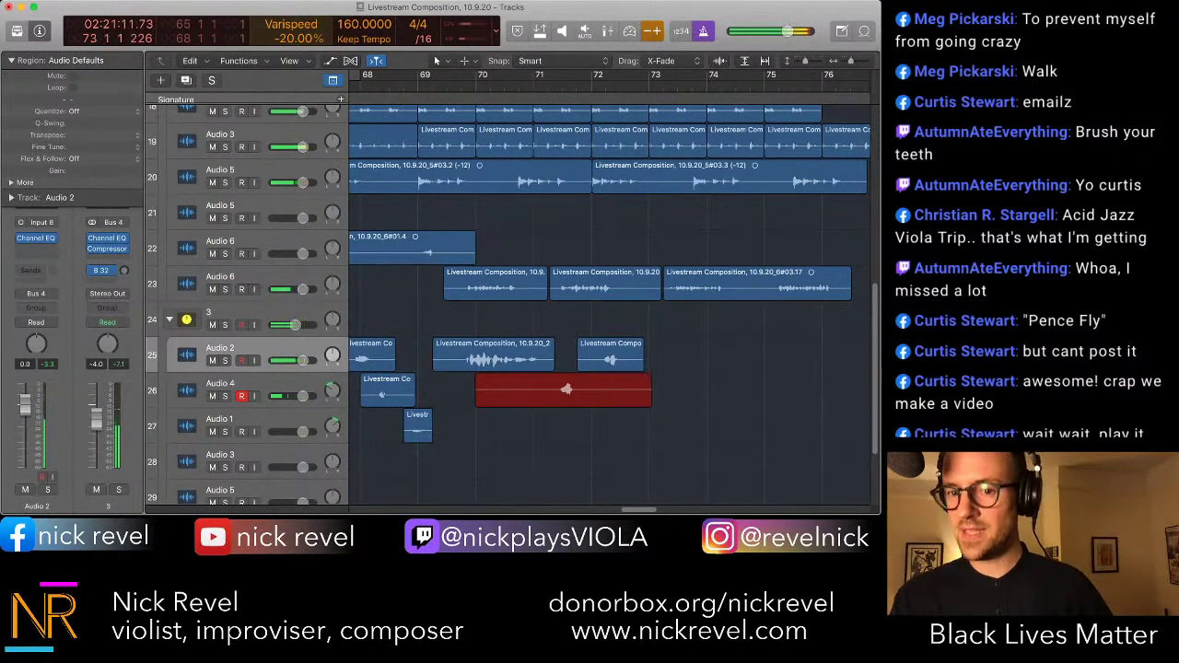
key(space)
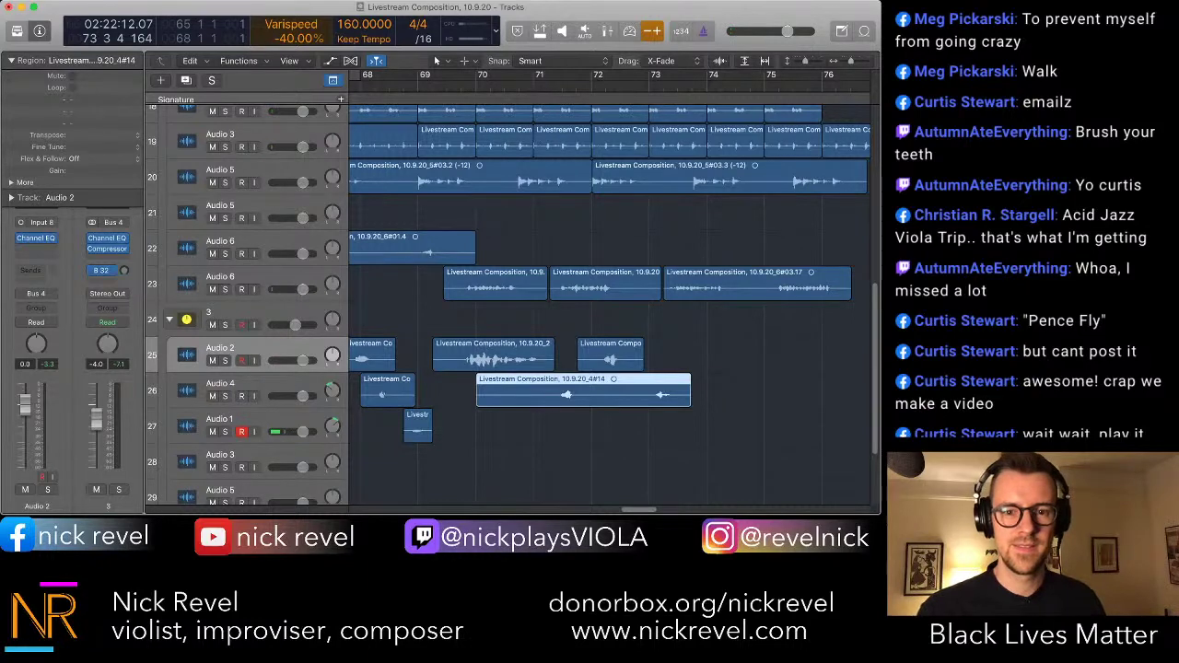
- Record a take on track 27 at -40% varispeed from bar 70 and trim its end to about bar 72 beat 3
key(space)
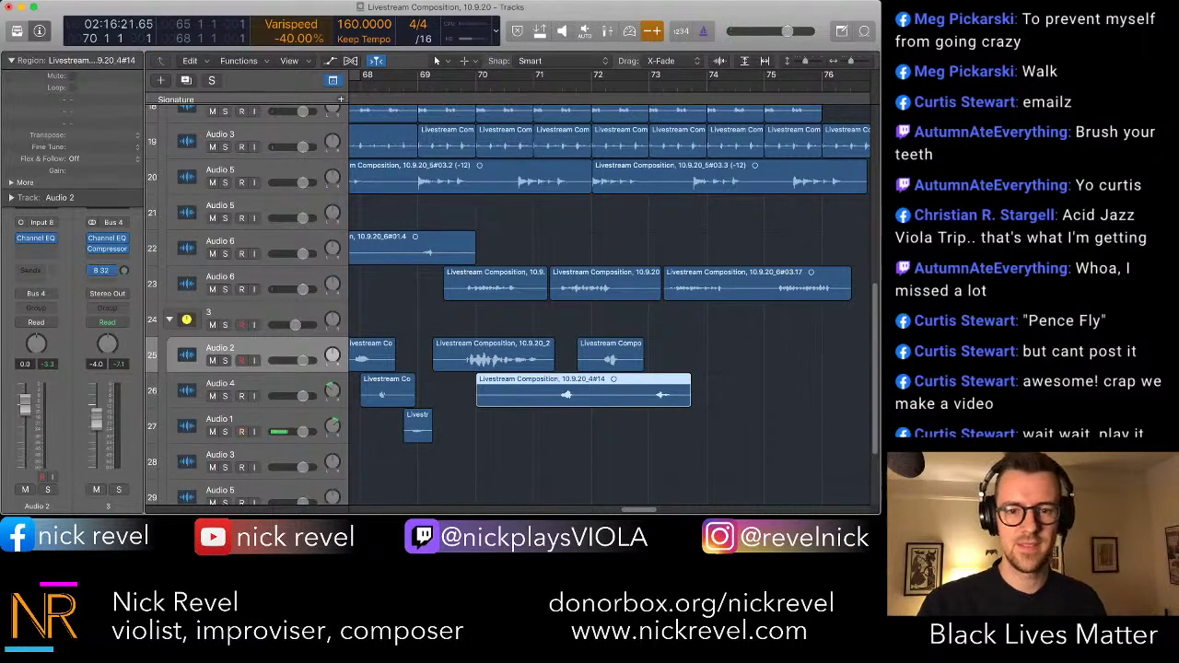
key(r)
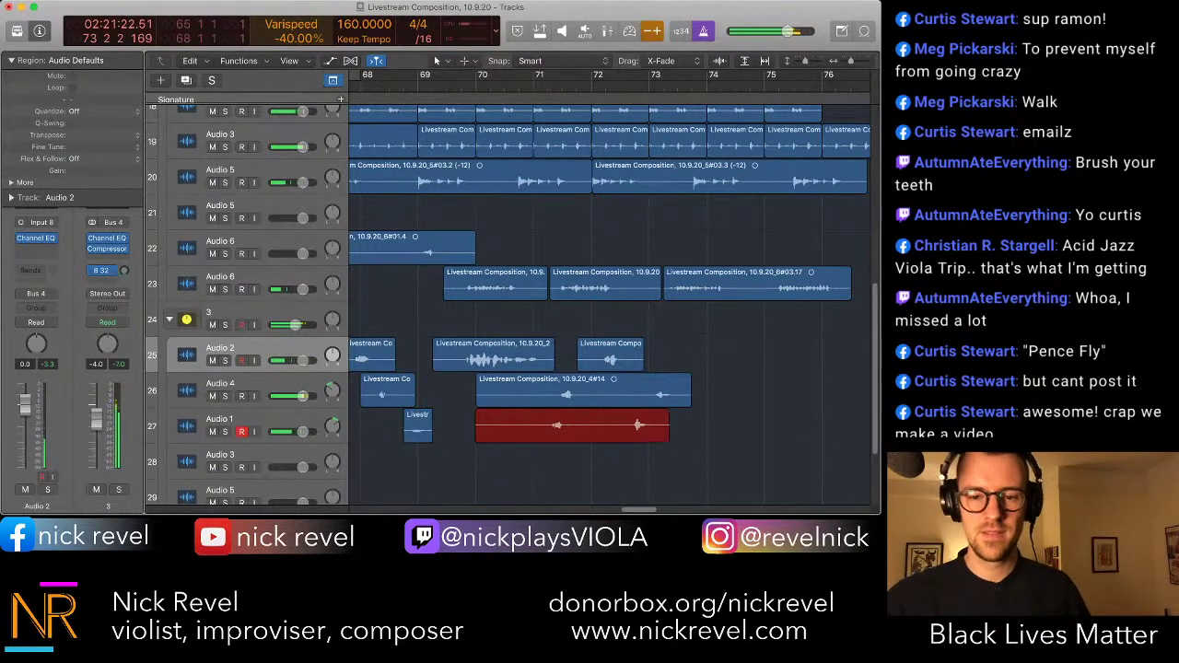
key(space)
drag(679, 437, 622, 437)
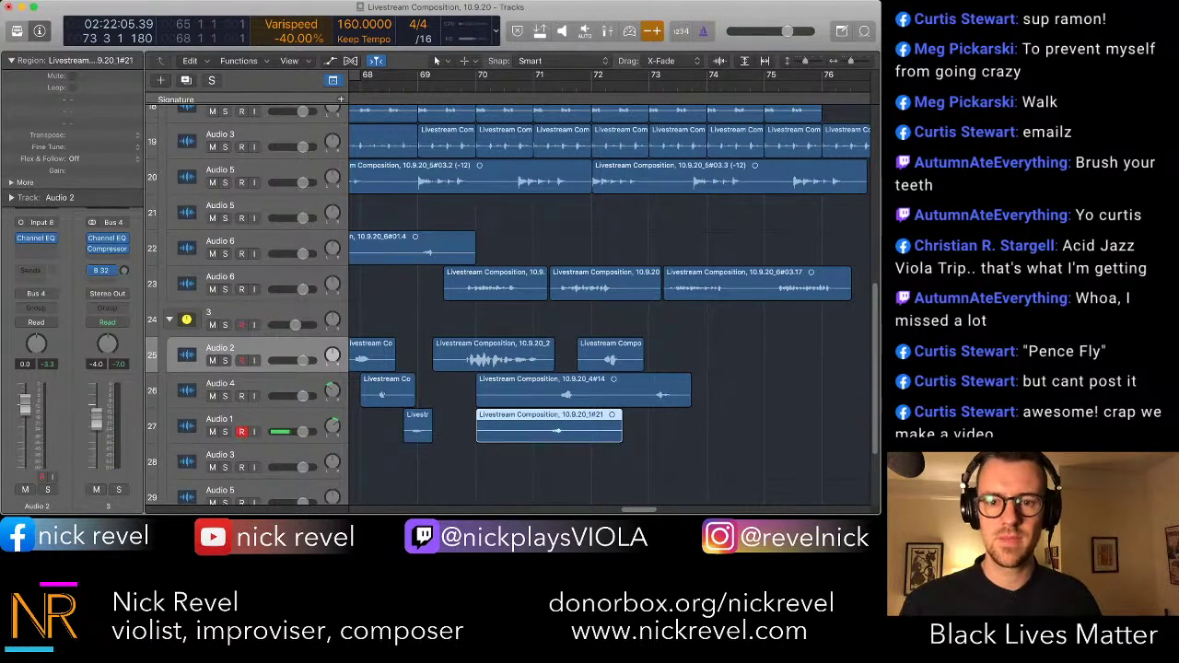
- Disable varispeed, transpose the two new regions on track 25 by -2, and play back the result
click(652, 30)
drag(667, 355, 518, 349)
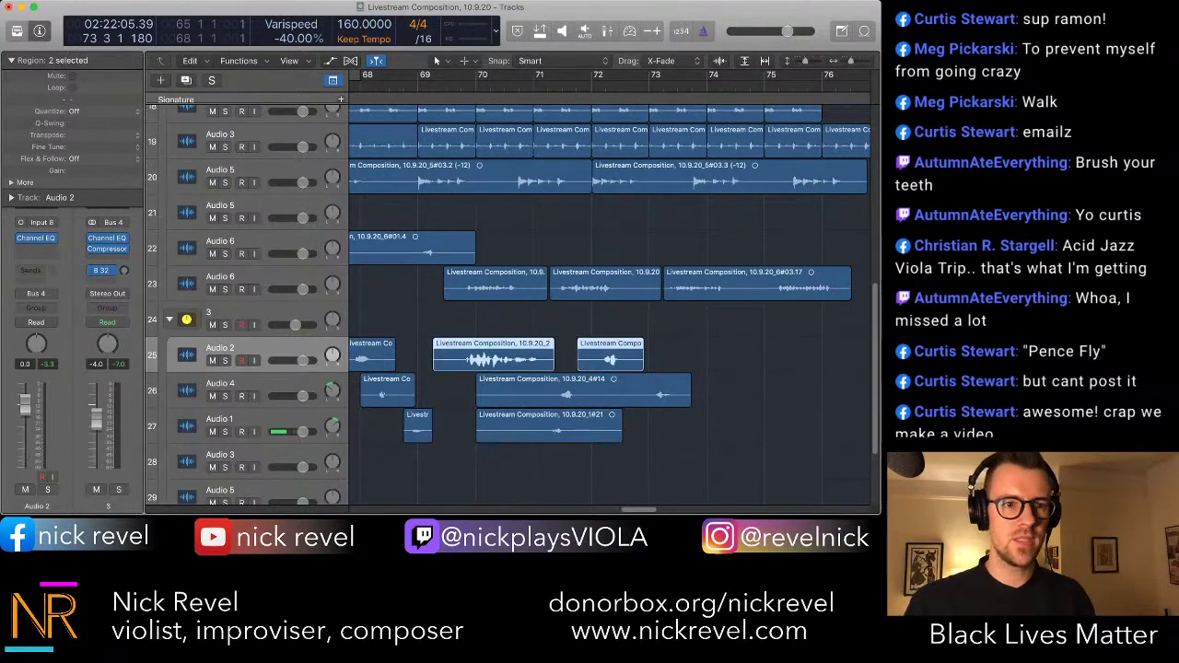
double_click(104, 135)
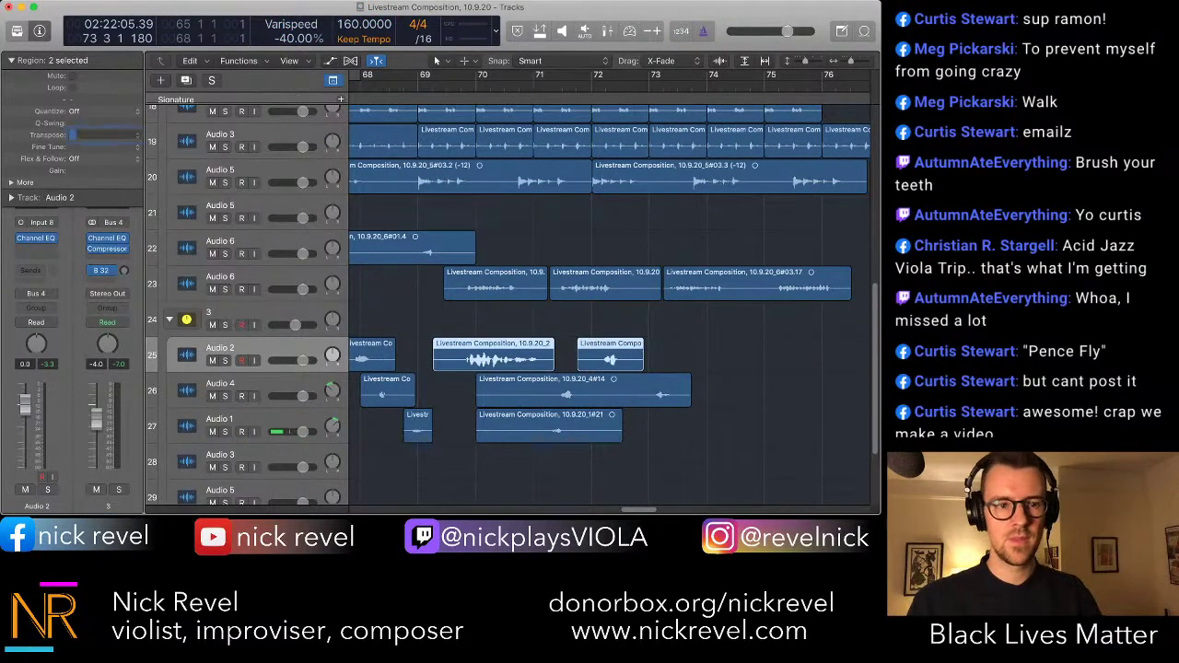
text(-2)
key(Return)
key(space)
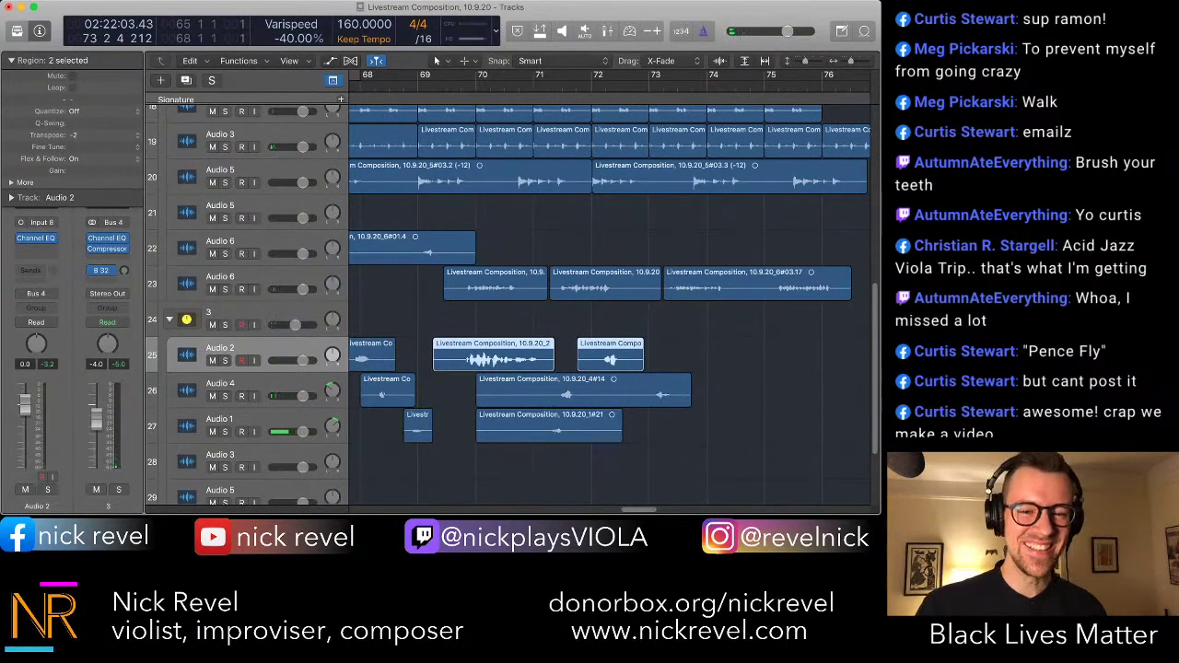
key(space)
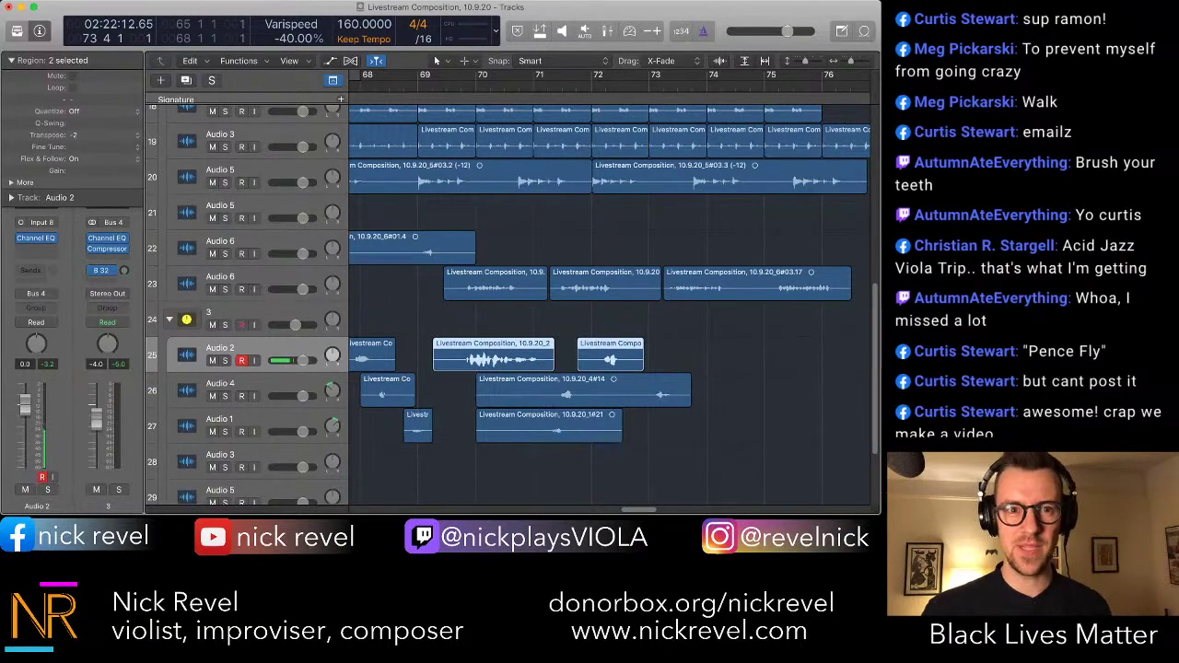
- Turn varispeed back on and set it to +20% with track 25 armed for recording
click(652, 30)
drag(281, 38, 281, 40)
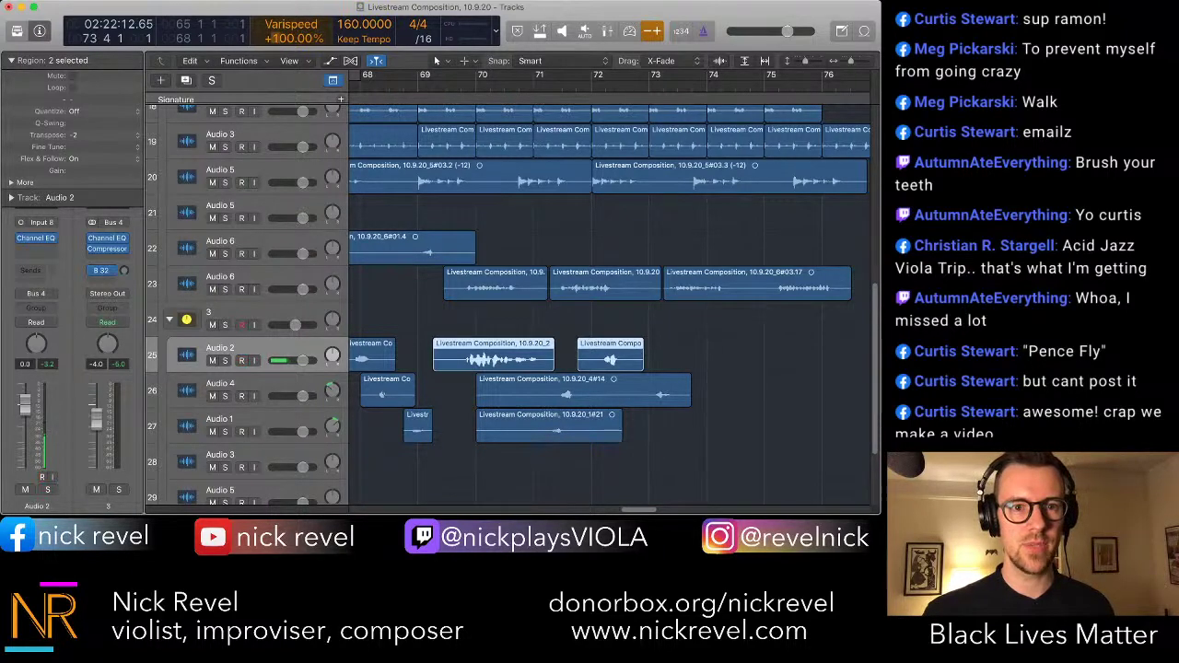
text(5)
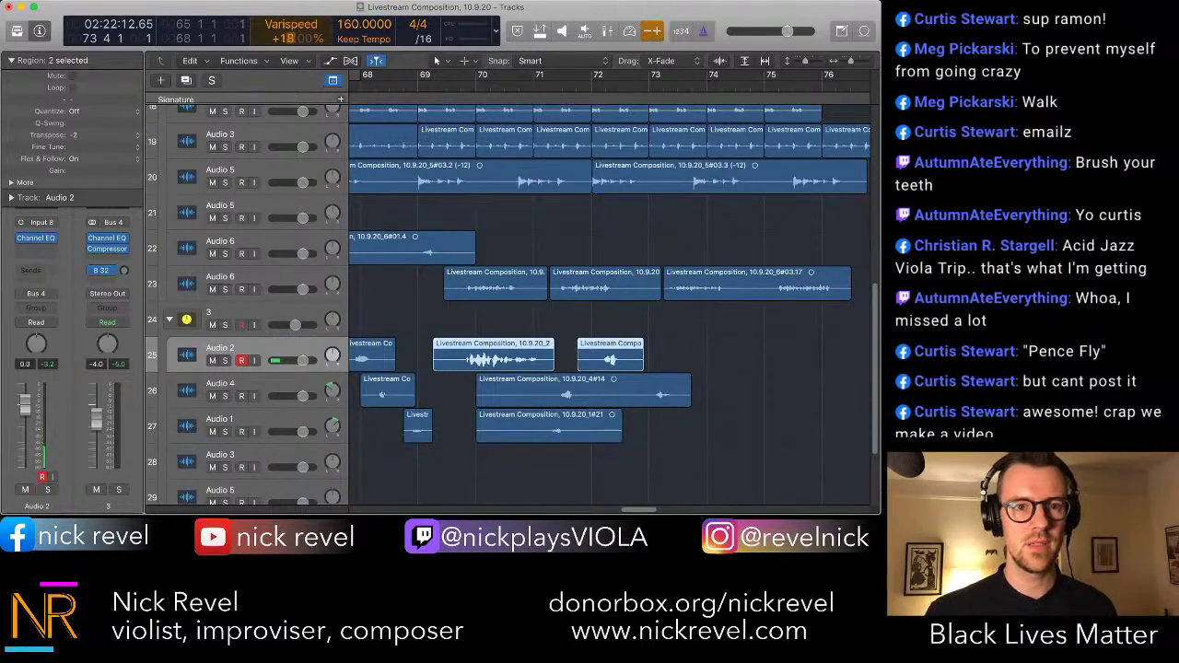
drag(290, 38, 290, 36)
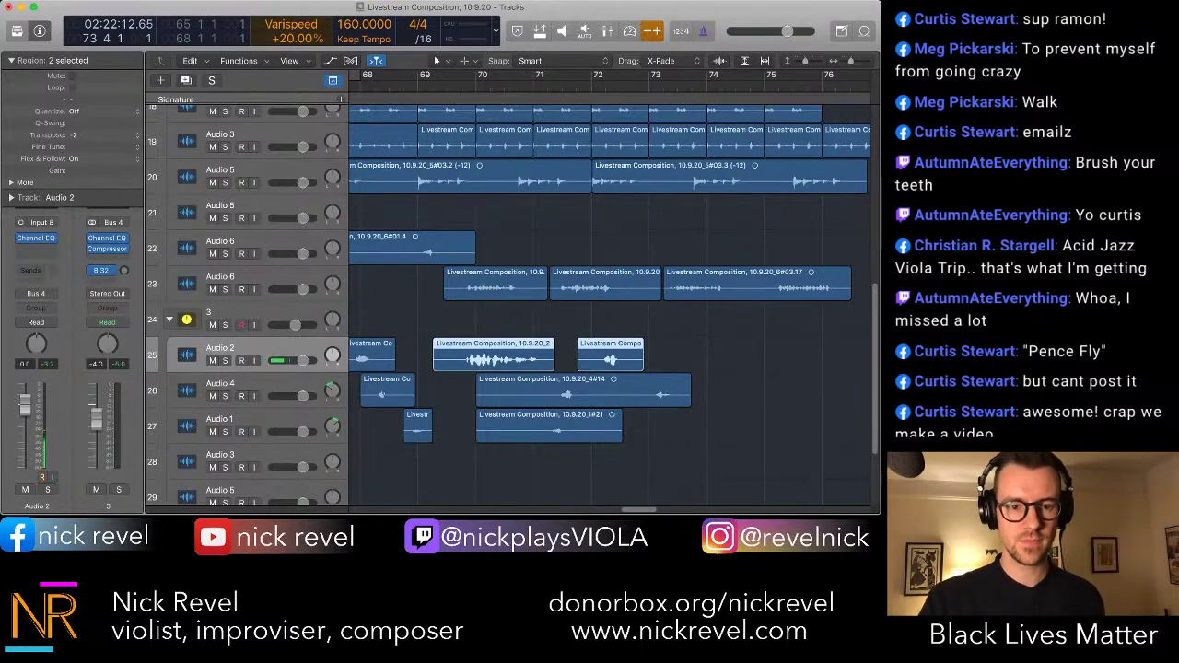
- Record a take on track 25 at +20% varispeed from bar 73 beat 4 to about bar 81 beat 4
key(r)
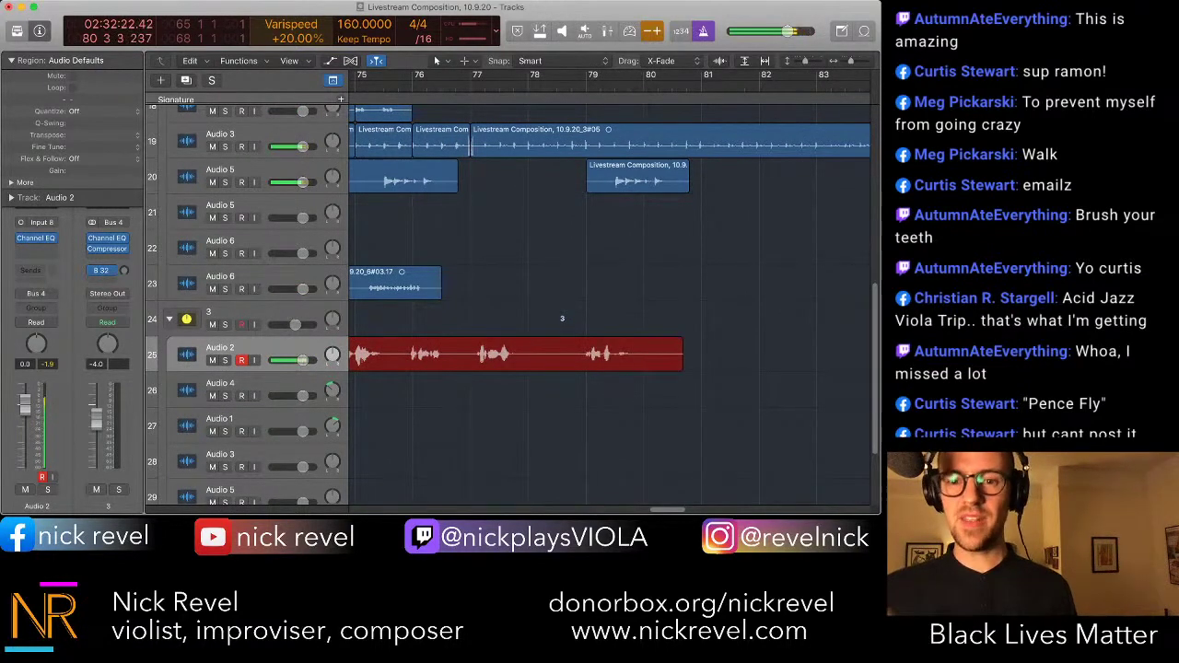
key(space)
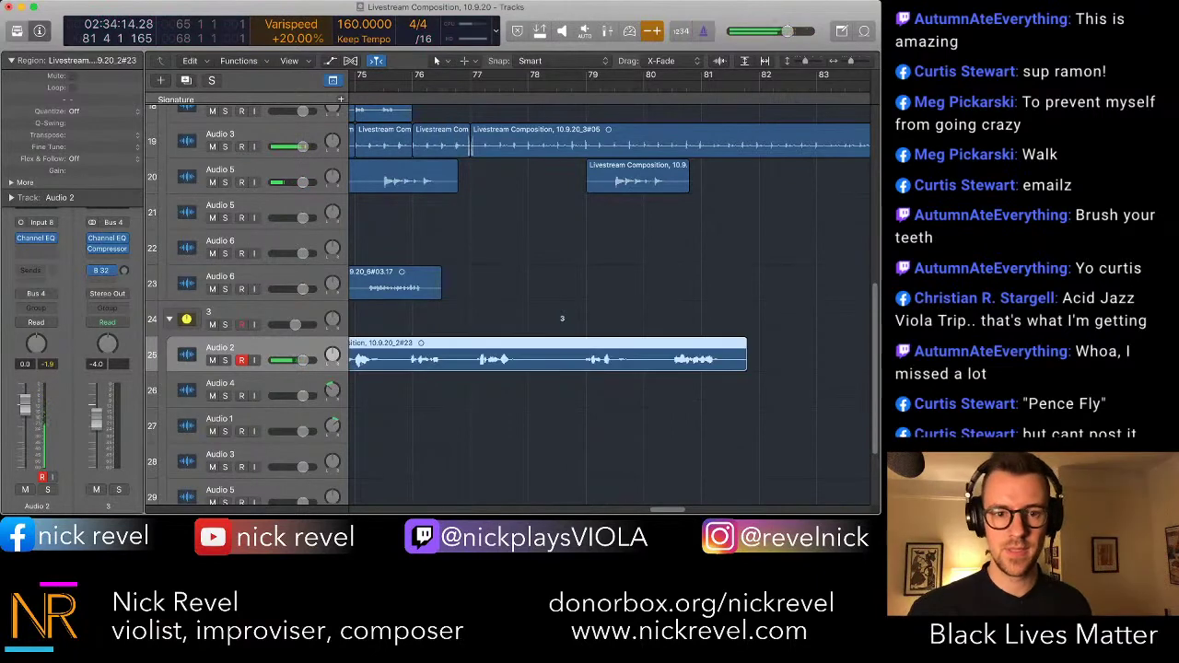
scroll(608, 304, left, 5)
- Arm Audio 4 on track 26, set varispeed to -20%, and record from bar 73 beat 4 to about bar 82 beat 3
click(242, 396)
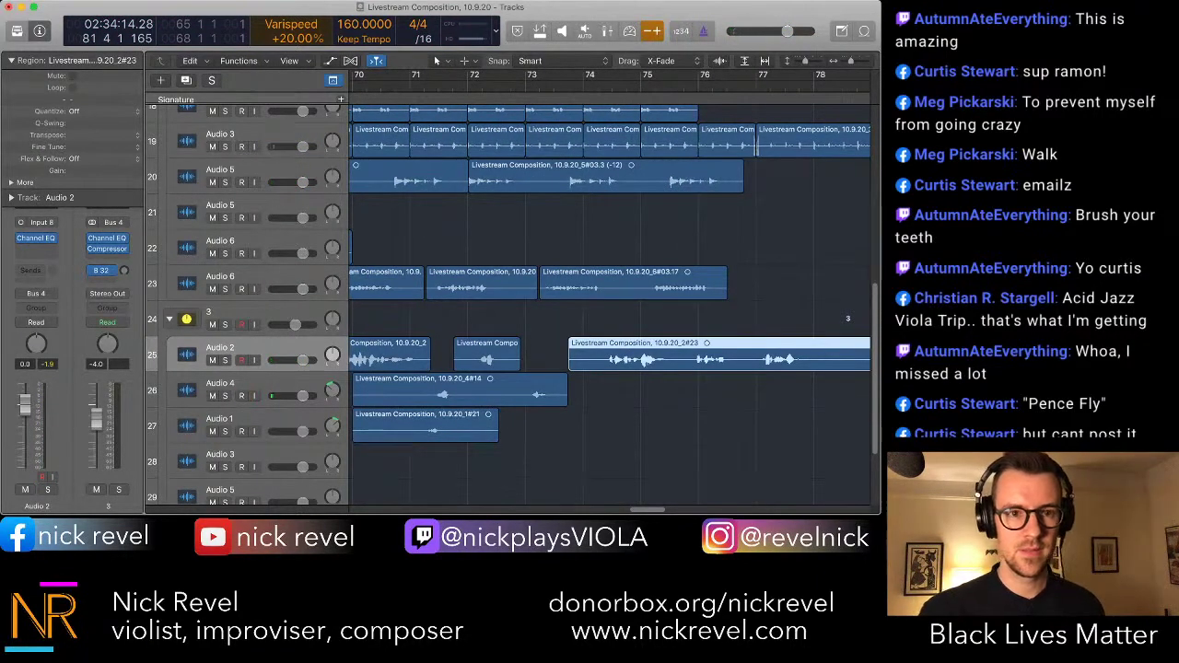
click(225, 385)
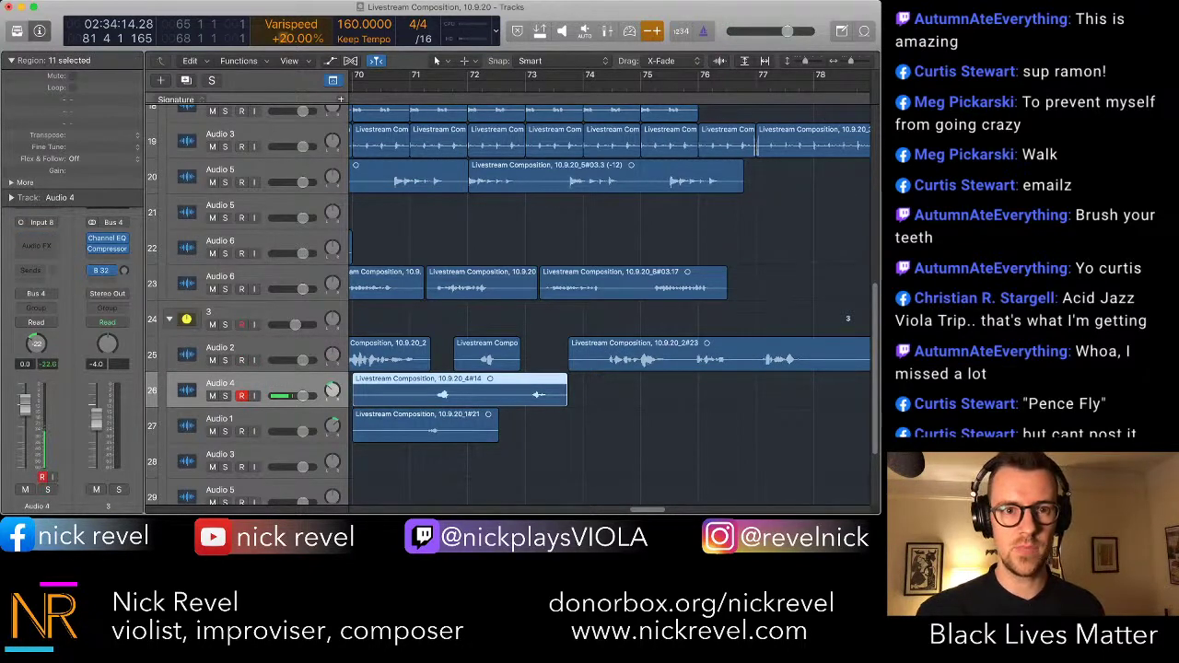
text(-20)
key(Return)
key(shift+comma)
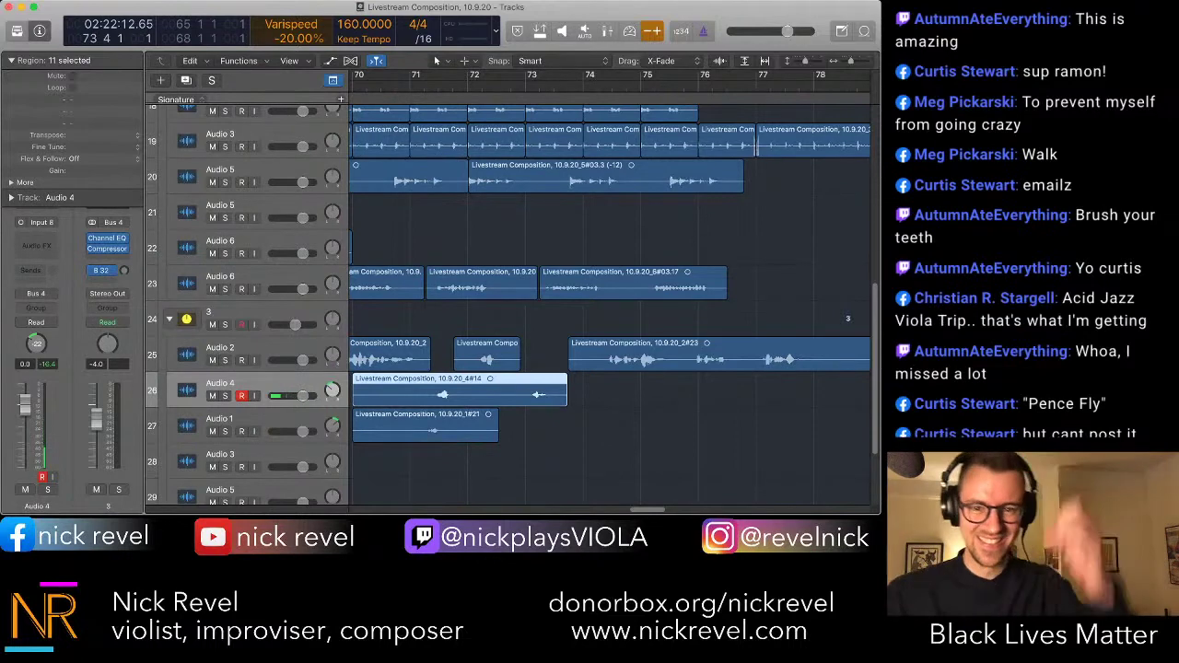
key(r)
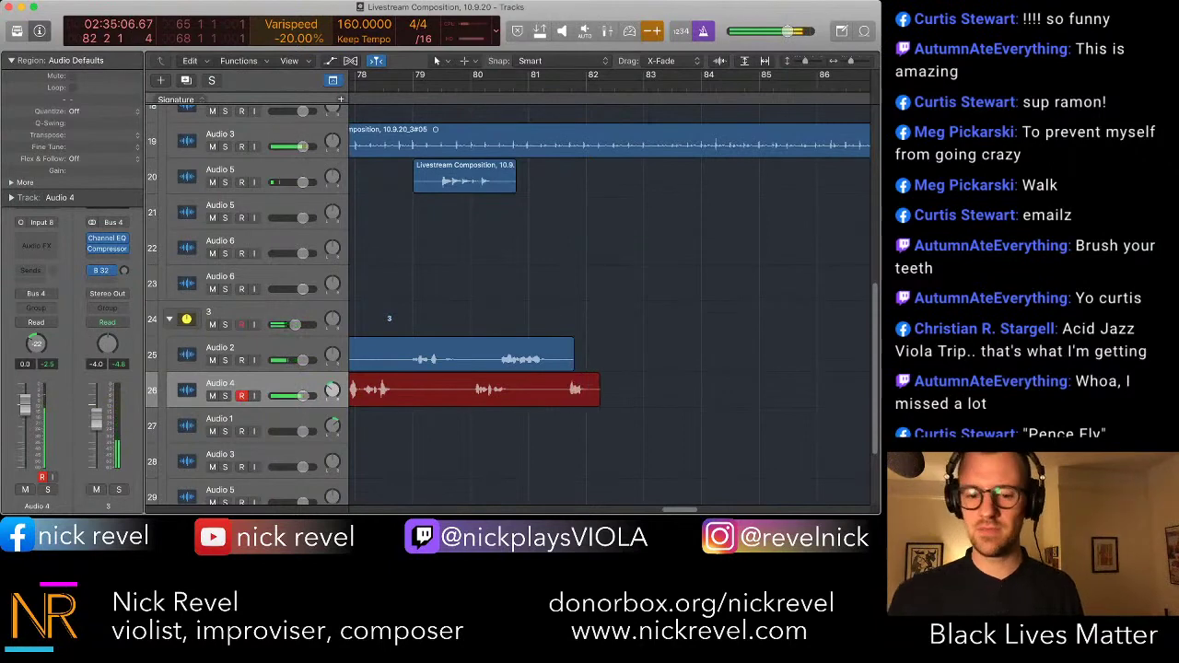
key(space)
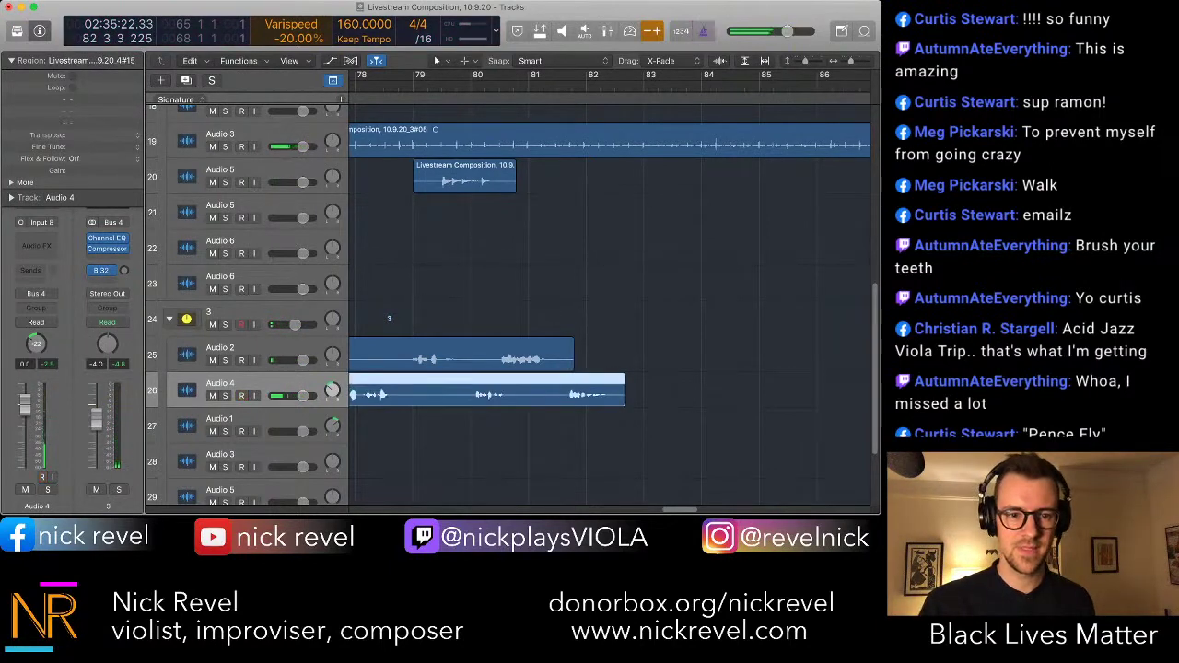
- Set varispeed to -40% and record a take on track 27 from bar 74 beat 3 to about bar 84 beat 1
scroll(609, 319, left, 4)
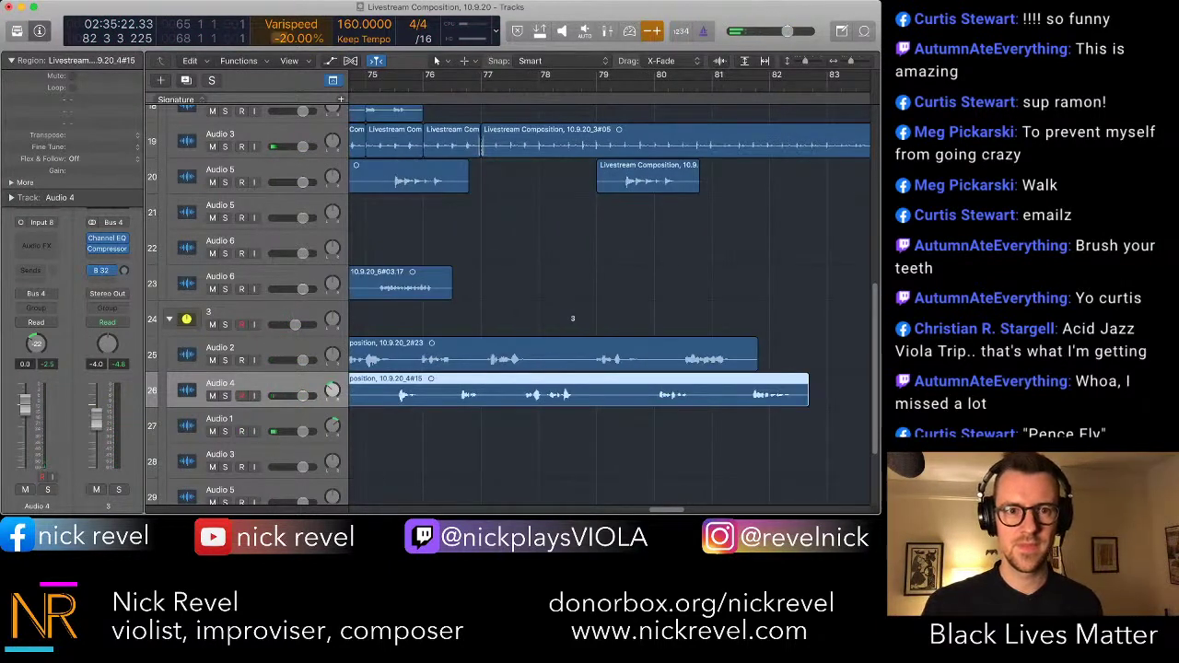
drag(281, 39, 281, 57)
scroll(608, 304, left, 1)
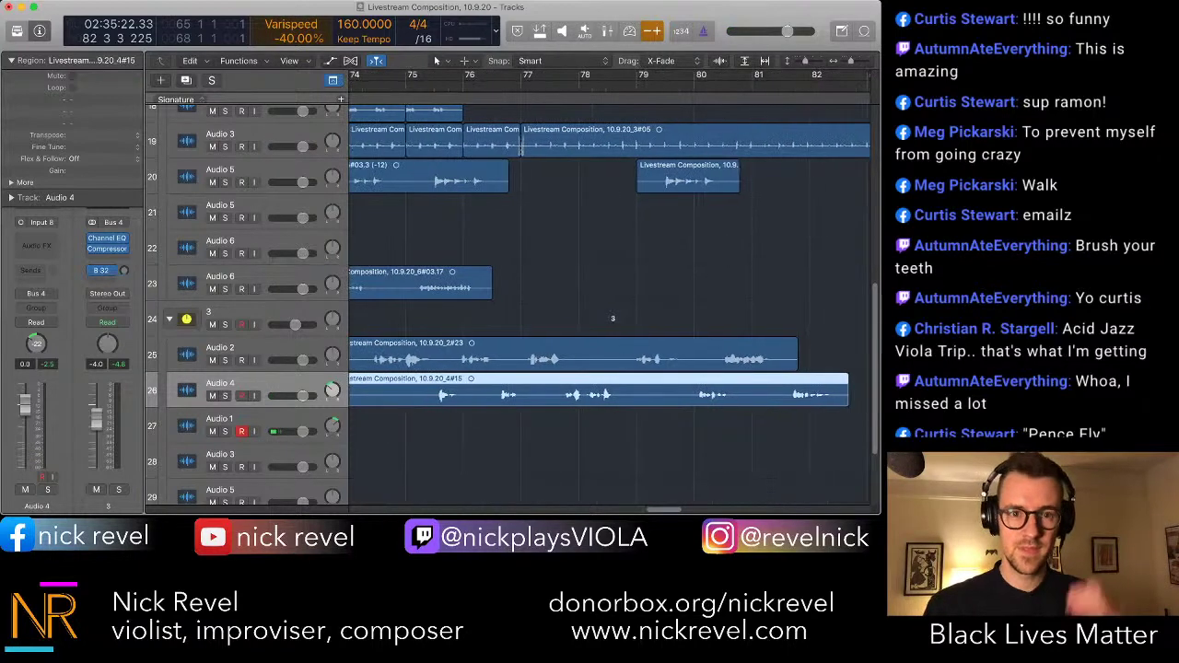
scroll(608, 304, left, 3)
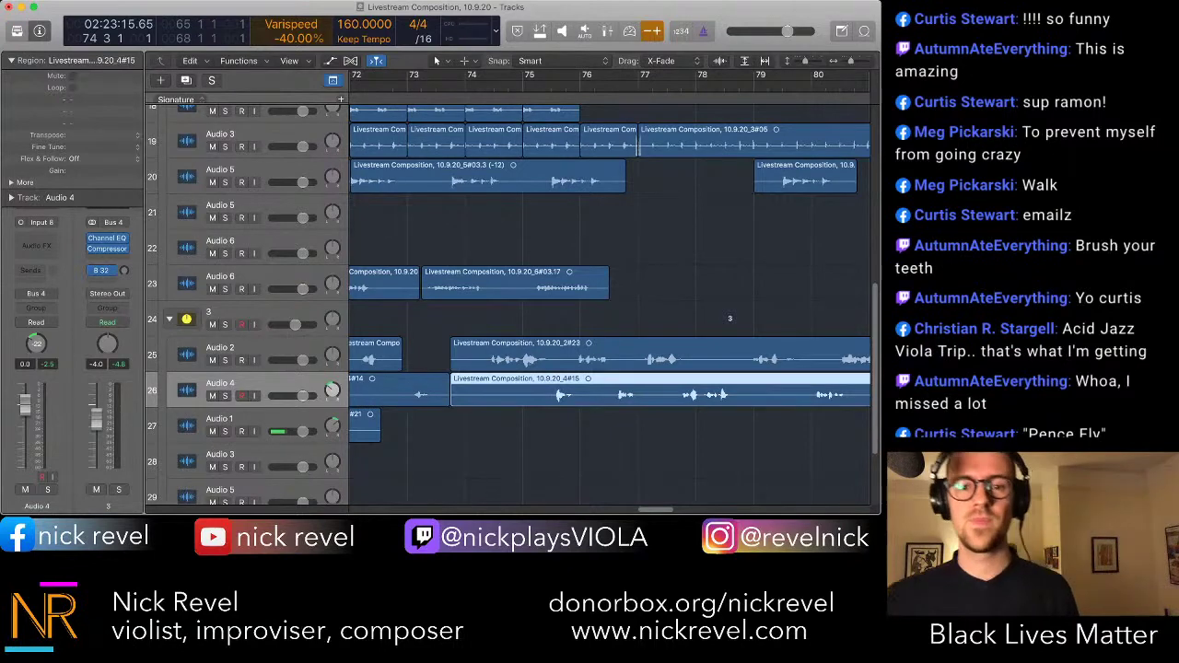
key(r)
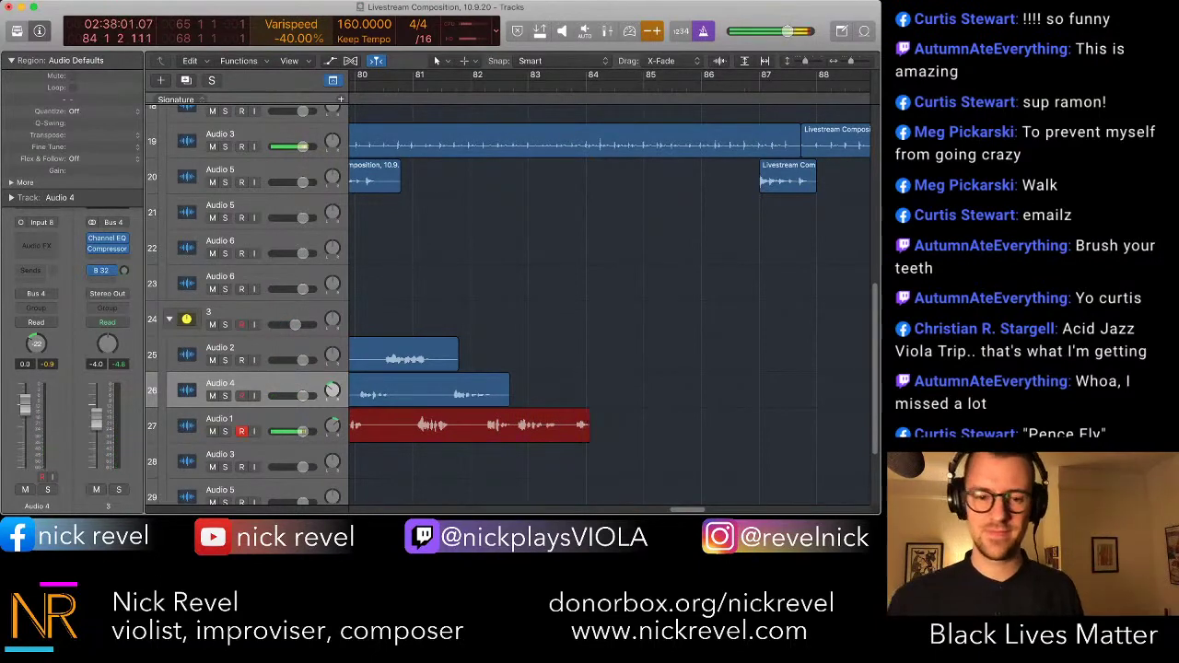
key(space)
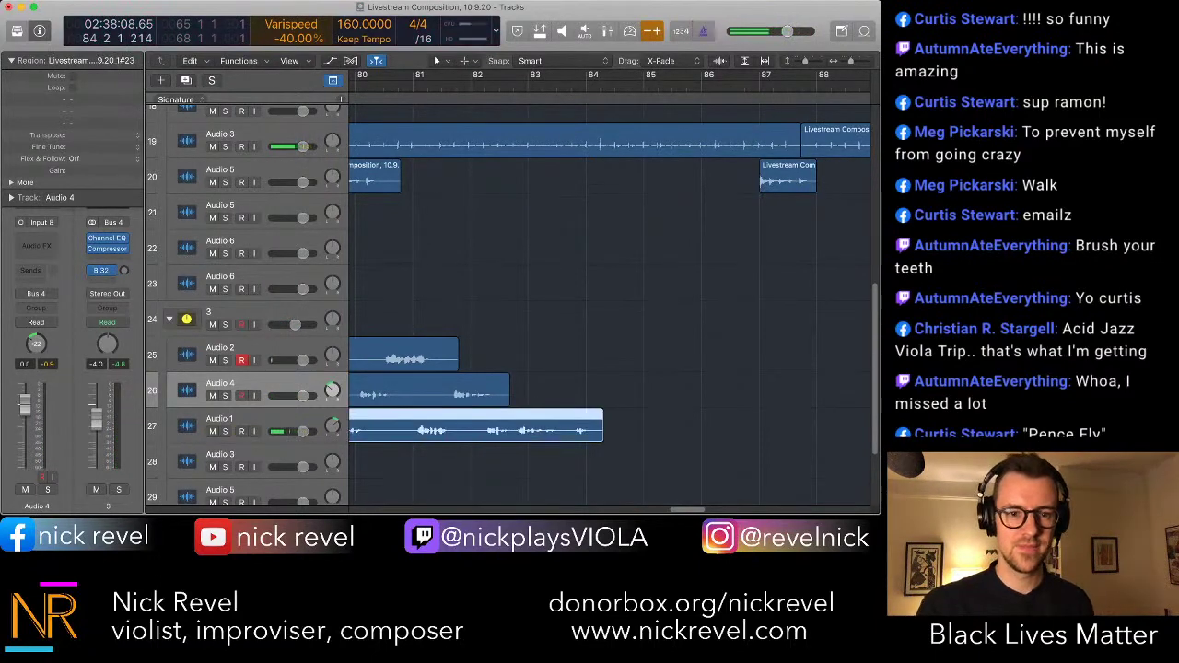
- Record a take on track 25 at +20% varispeed from bar 82 beat 4 and trim its end to about bar 87 beat 4
key(Up)
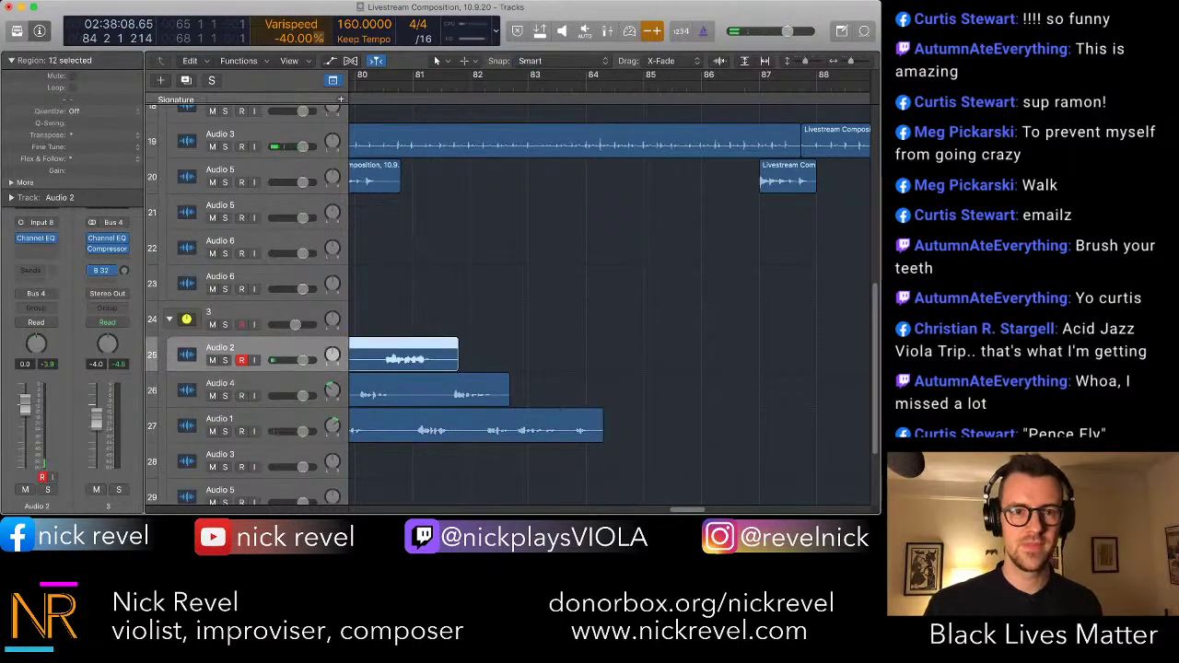
drag(281, 38, 281, 51)
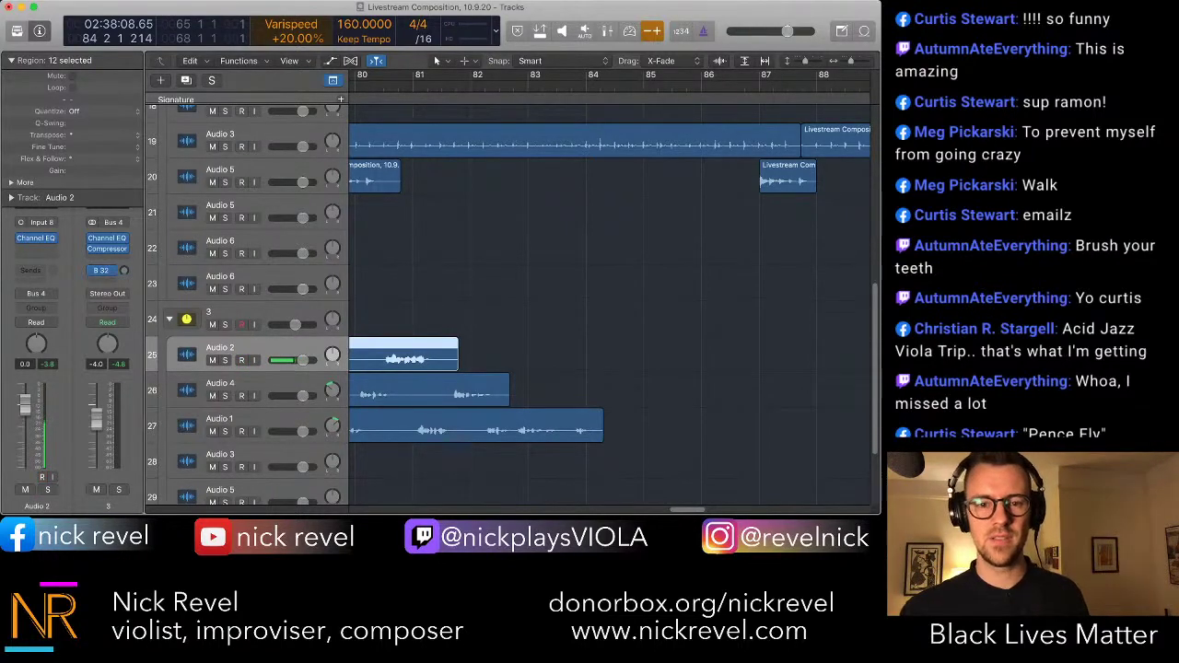
click(514, 83)
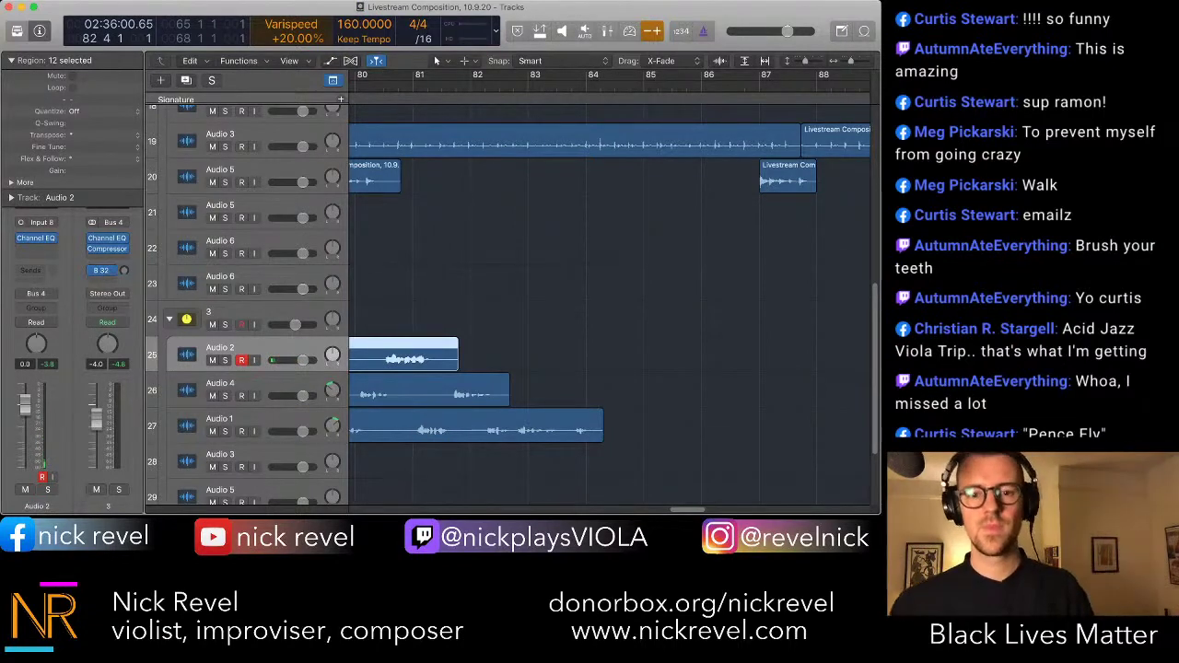
key(r)
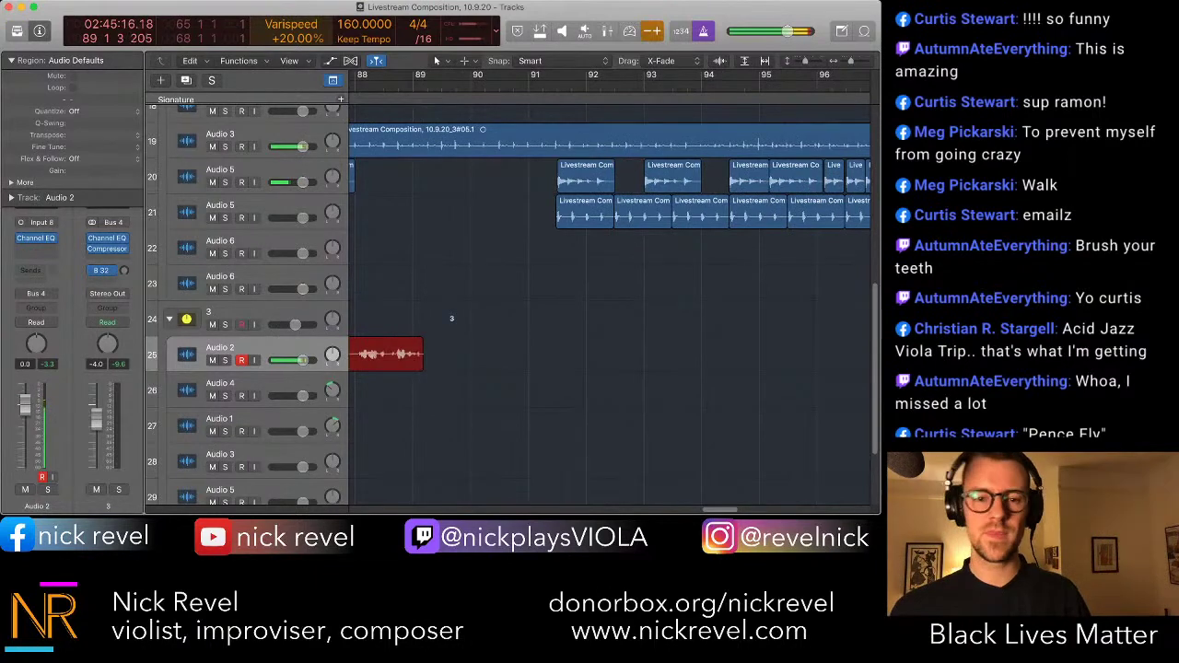
key(space)
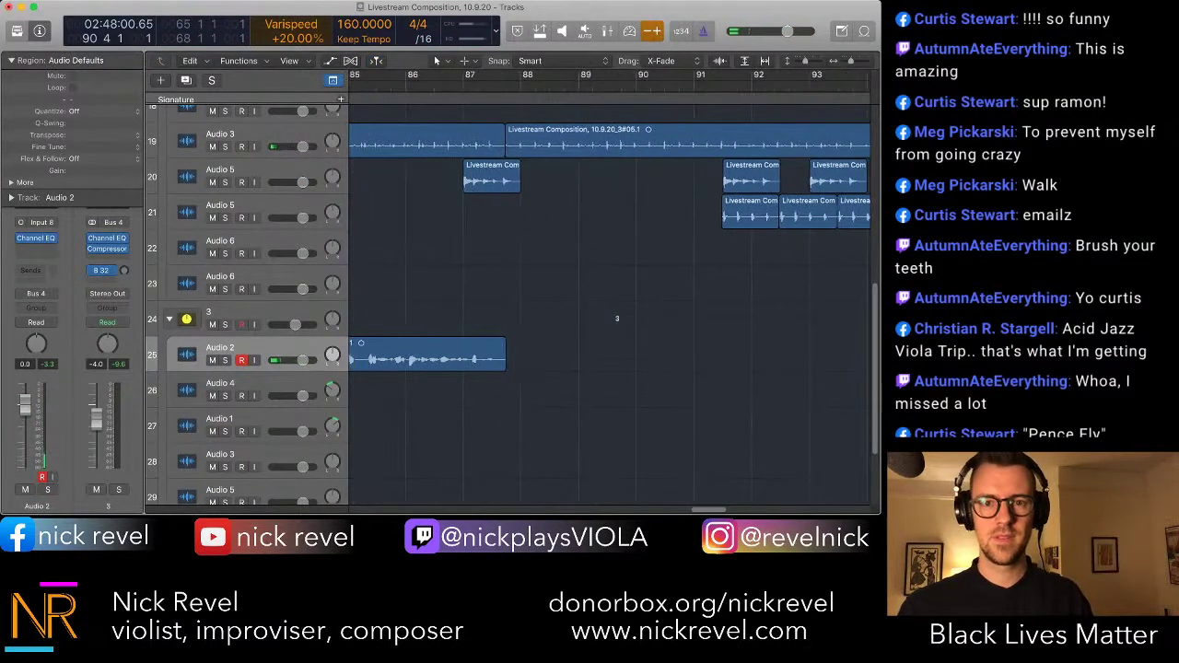
- Enable Autopunch and set its range from about bar 87 beat 4 to bar 91
key(ctrl+alt+super+p)
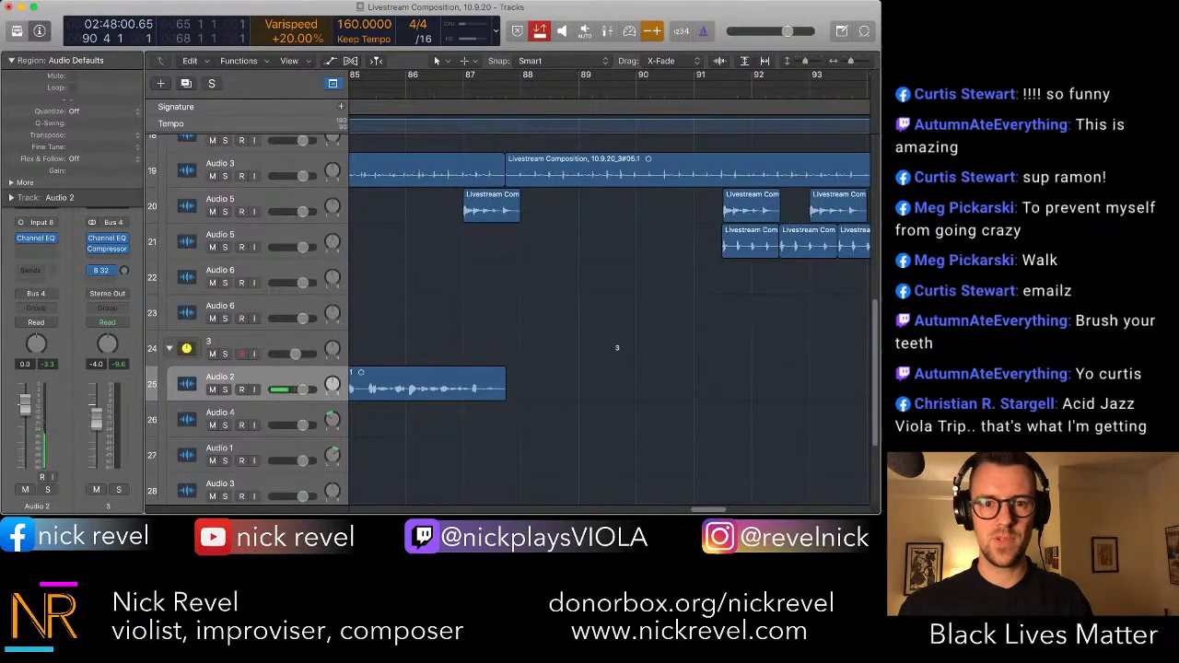
drag(485, 85, 694, 85)
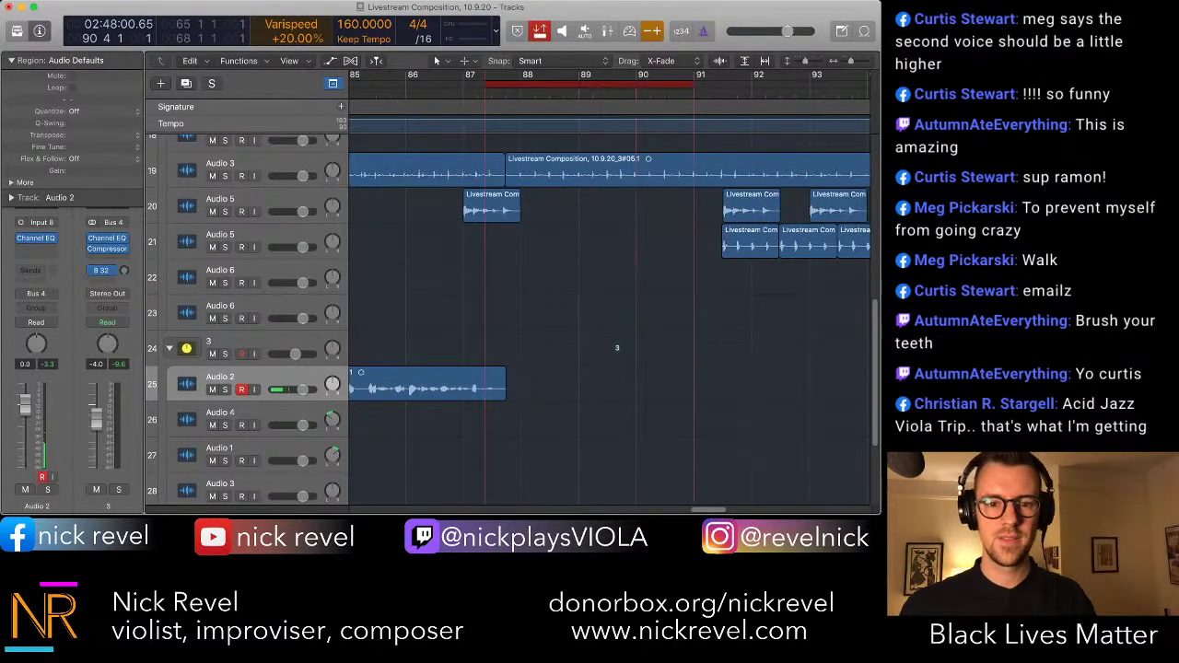
drag(504, 393, 504, 393)
super+click(448, 348)
- Record a punch-in take on track 25 with a lead-in from bar 85 beat 3, stopping at about bar 90 beat 3
key(space)
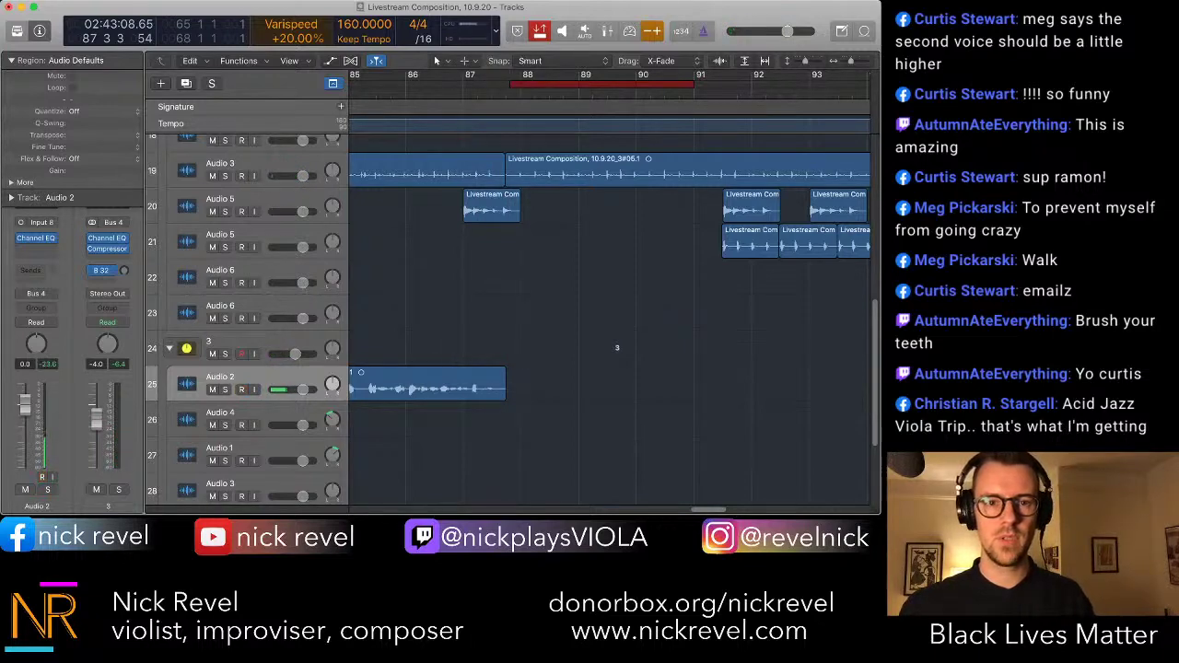
key(space)
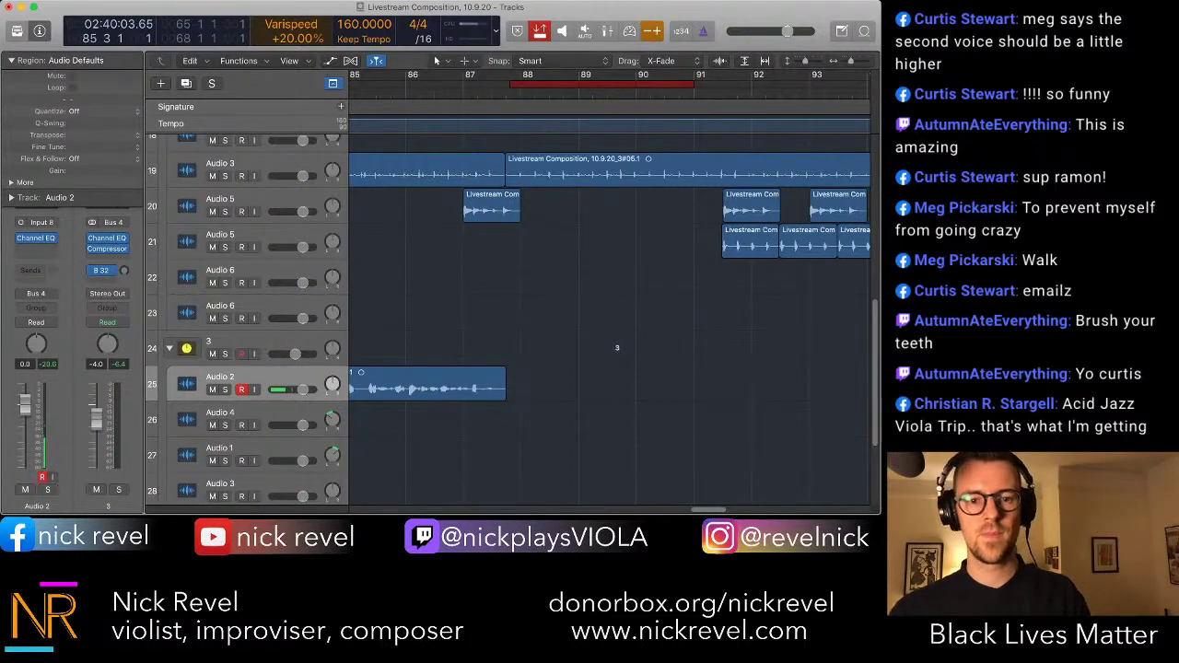
key(r)
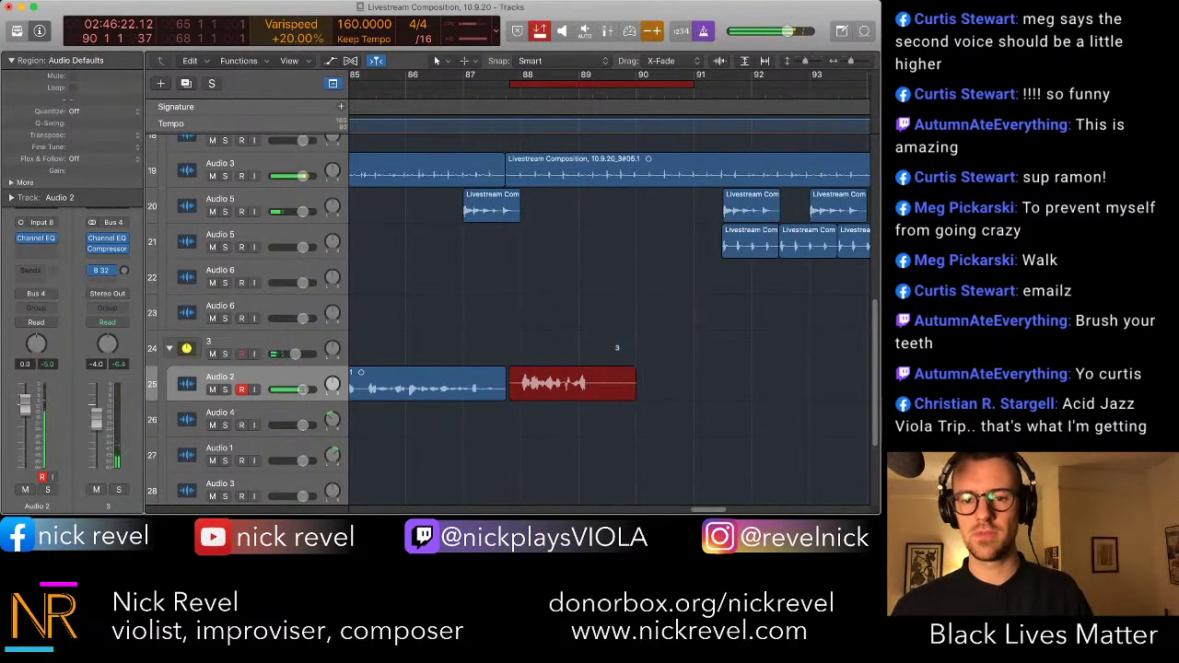
key(space)
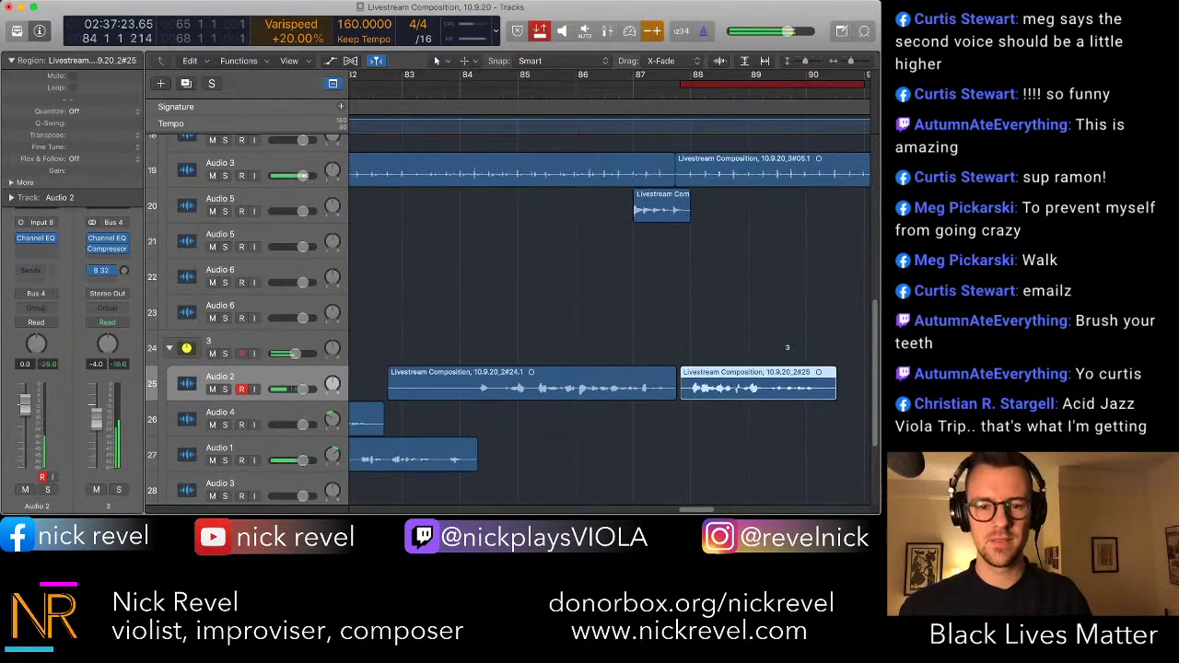
- Turn off varispeed and Autopunch while playing back the new takes from bar 84
key(space)
click(652, 31)
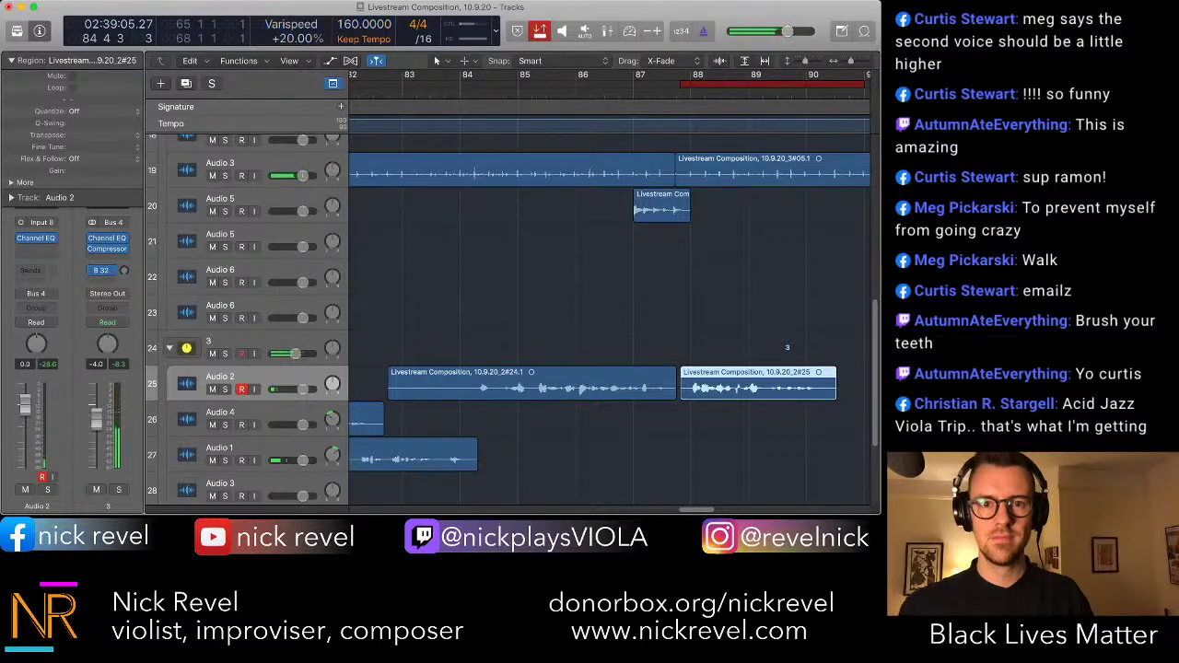
click(540, 31)
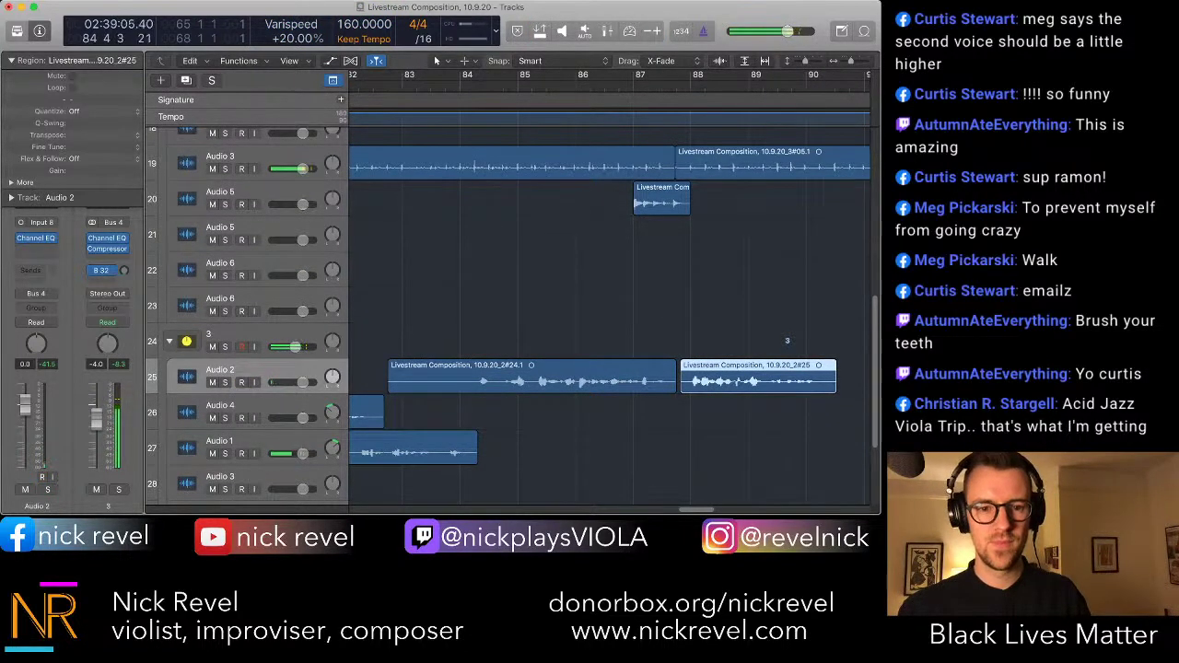
scroll(608, 313, down, 1)
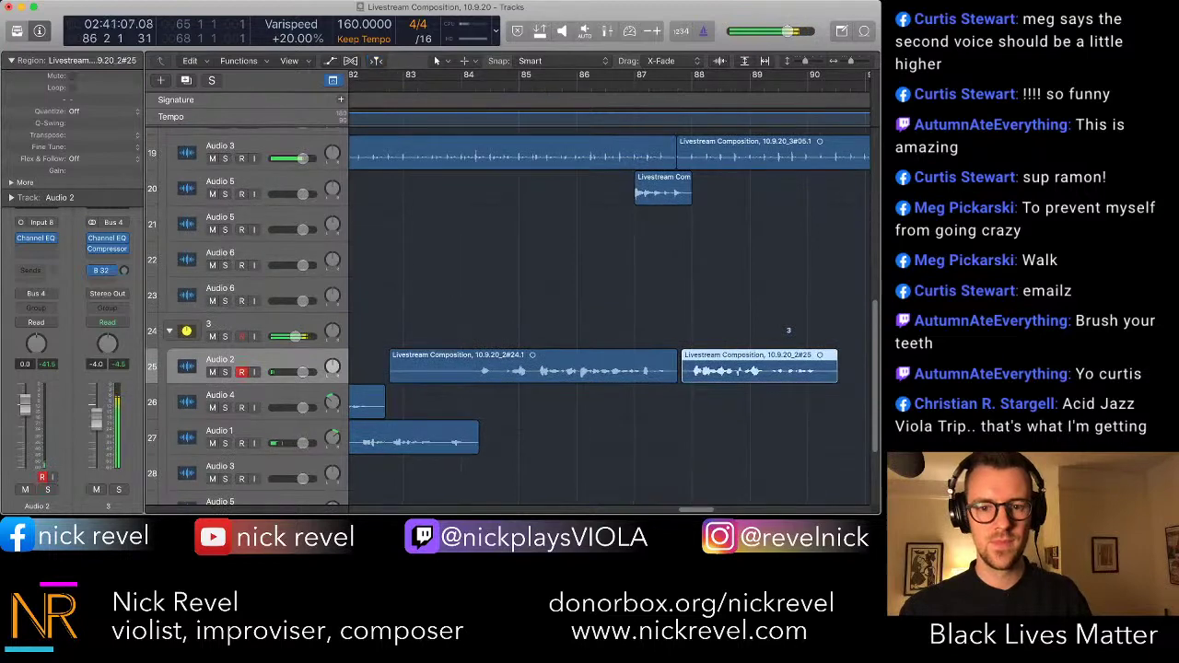
key(super+Left)
key(super+Left)
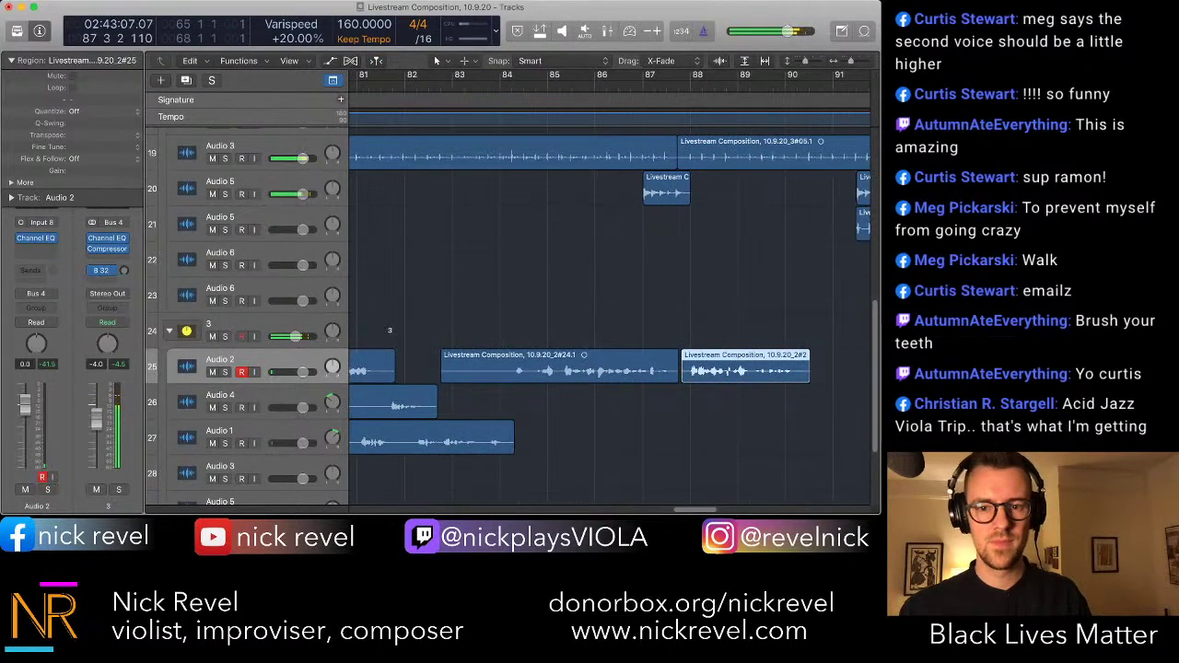
key(super+Left)
key(super+Left)
key(super+Left)
key(super+Left)
scroll(608, 314, left, 2)
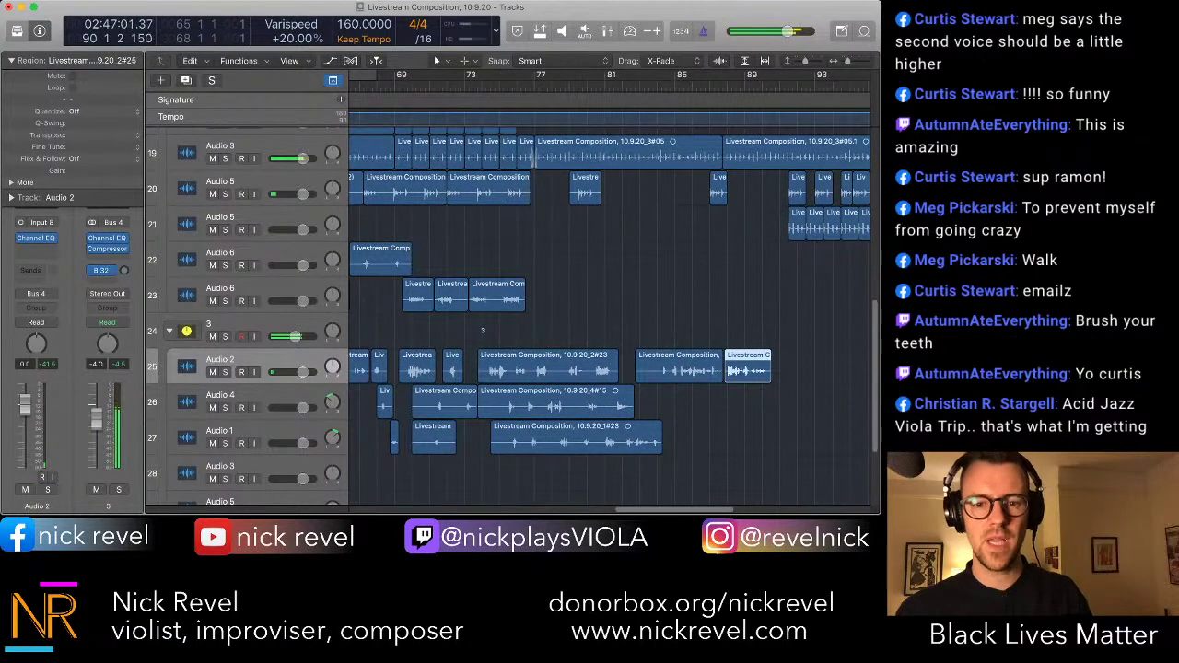
- Select all the regions on Audio 4, track 26, and transpose them by +2
key(super+Left)
key(super+Left)
key(super+Left)
drag(696, 400, 379, 412)
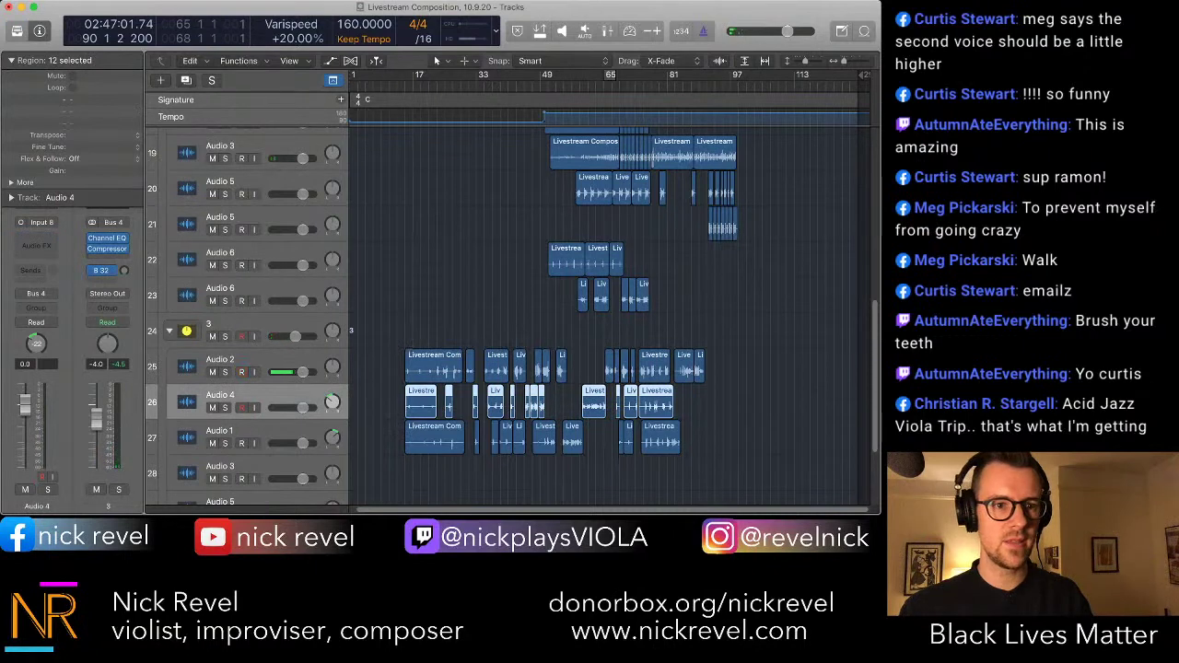
double_click(103, 135)
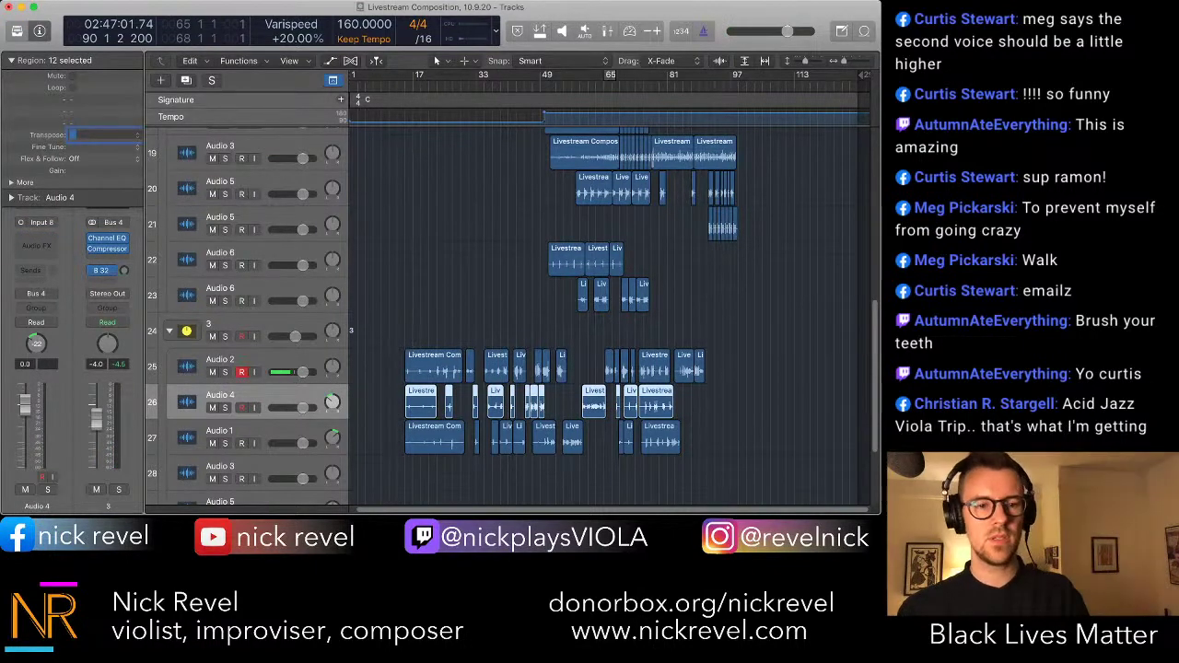
text(2)
key(Return)
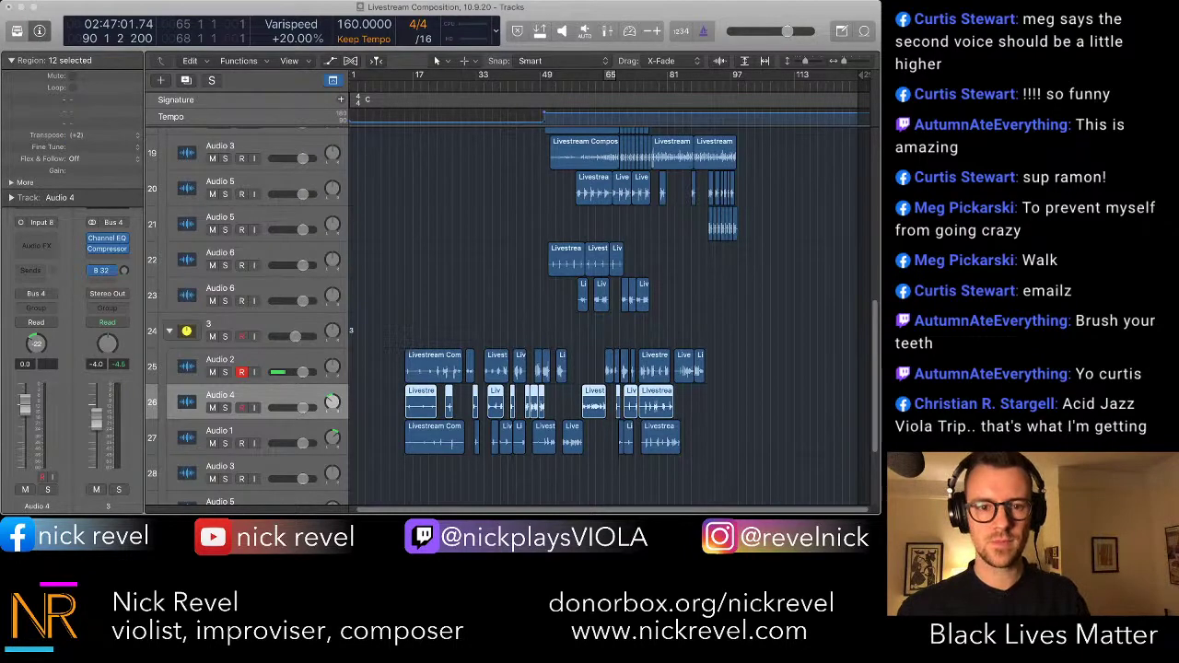
key(Return)
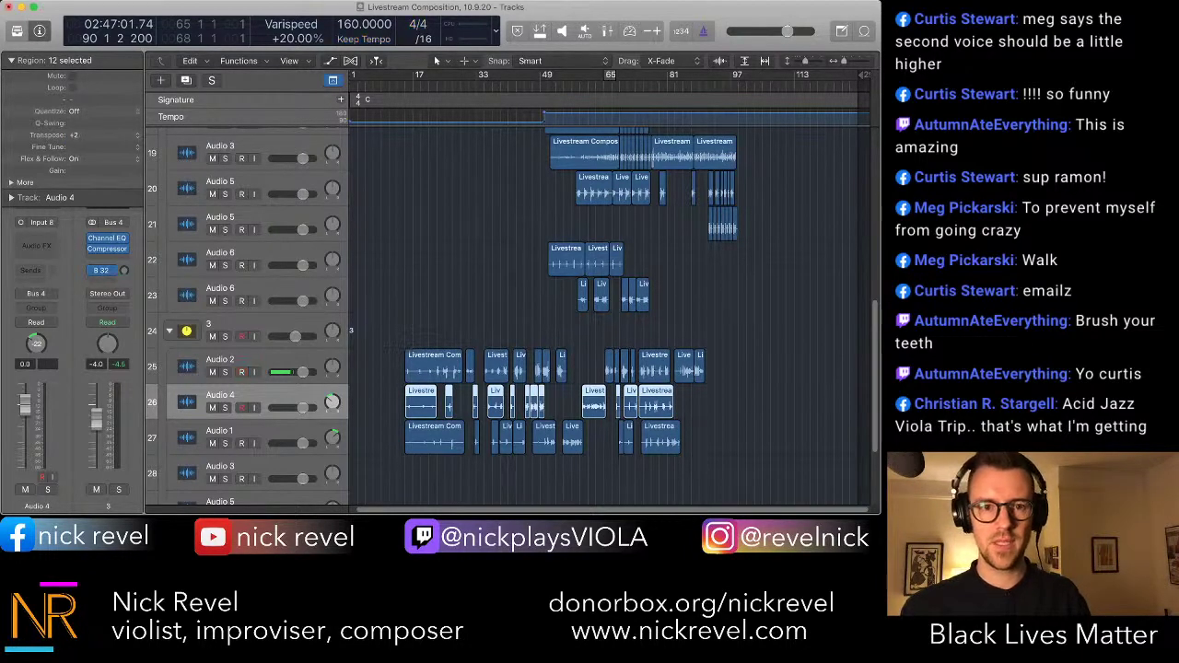
- Play back the arrangement from about bar 59 to check the transposed track 26 regions against the other layers
key(shift+space)
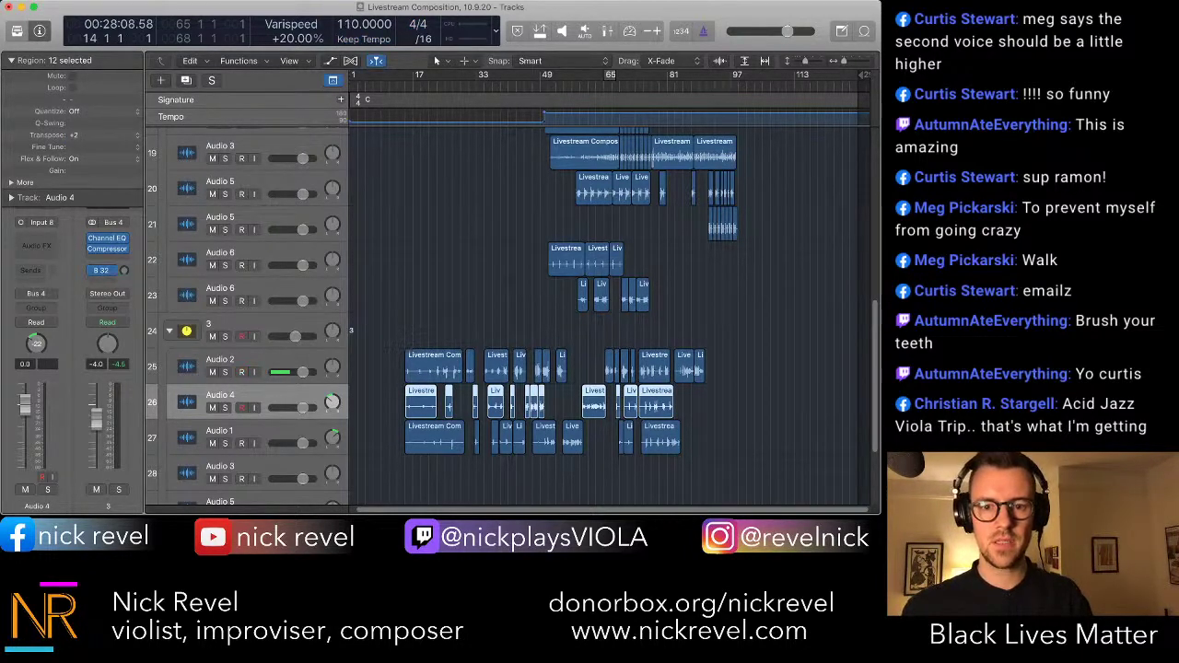
click(585, 83)
key(space)
key(g)
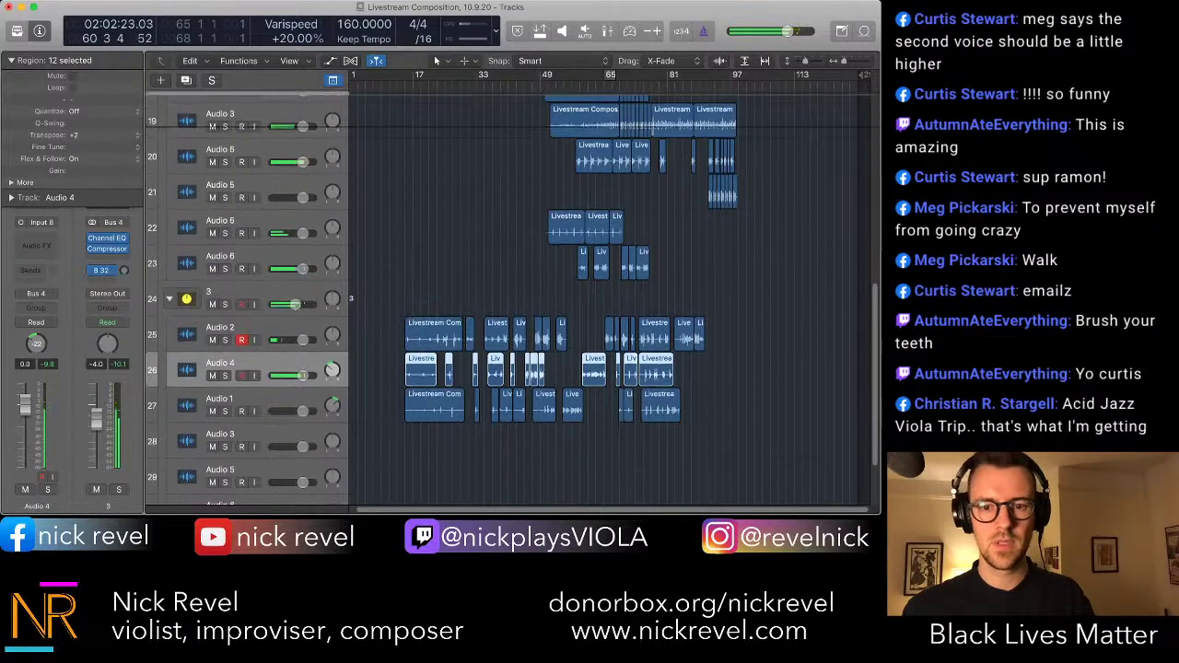
scroll(621, 359, up, 5)
scroll(622, 359, left, 1)
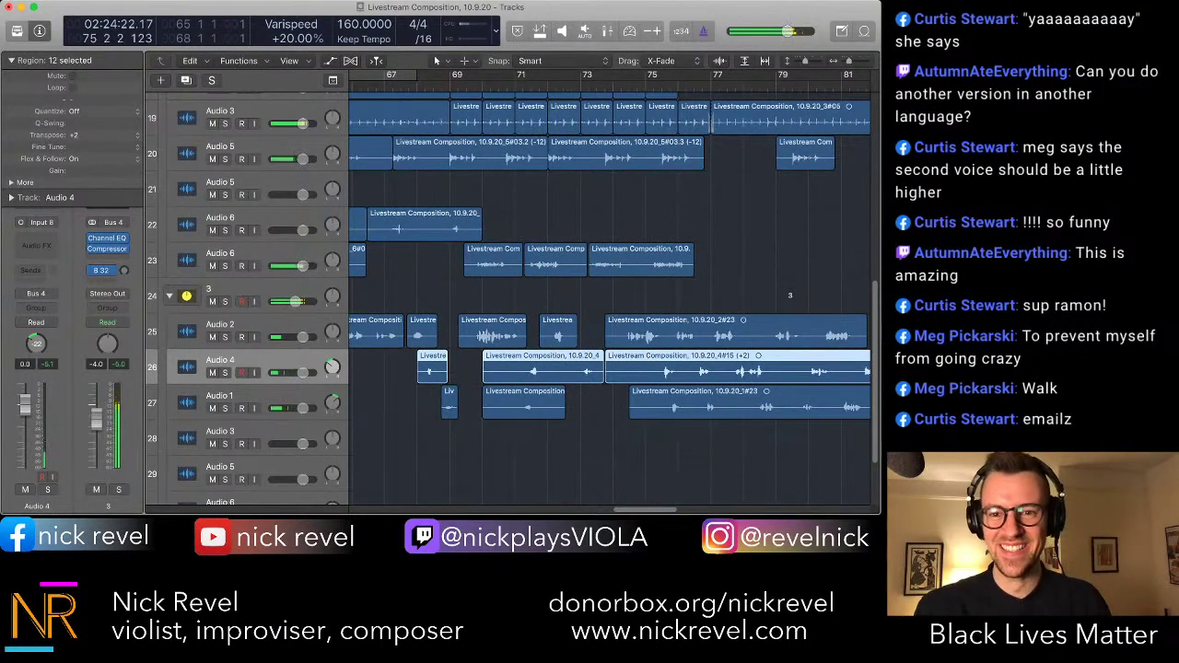
- Transpose the last three regions on Audio 2, track 25, by -2
scroll(556, 451, down, 5)
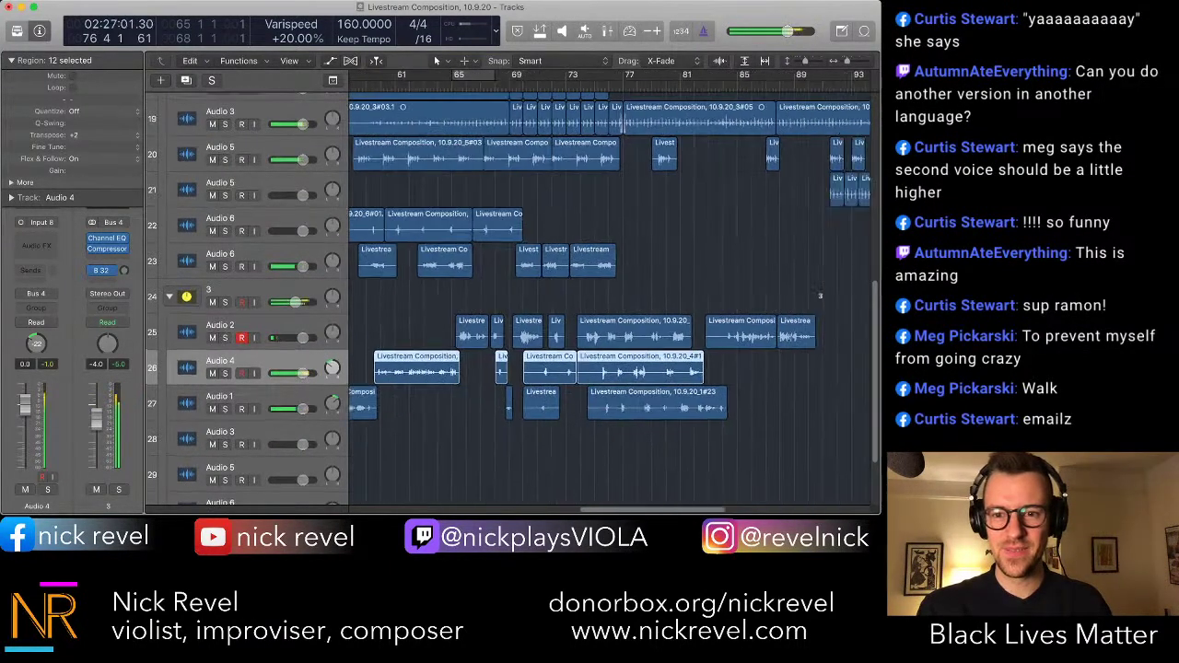
scroll(557, 451, right, 2)
click(556, 451)
drag(789, 315, 608, 335)
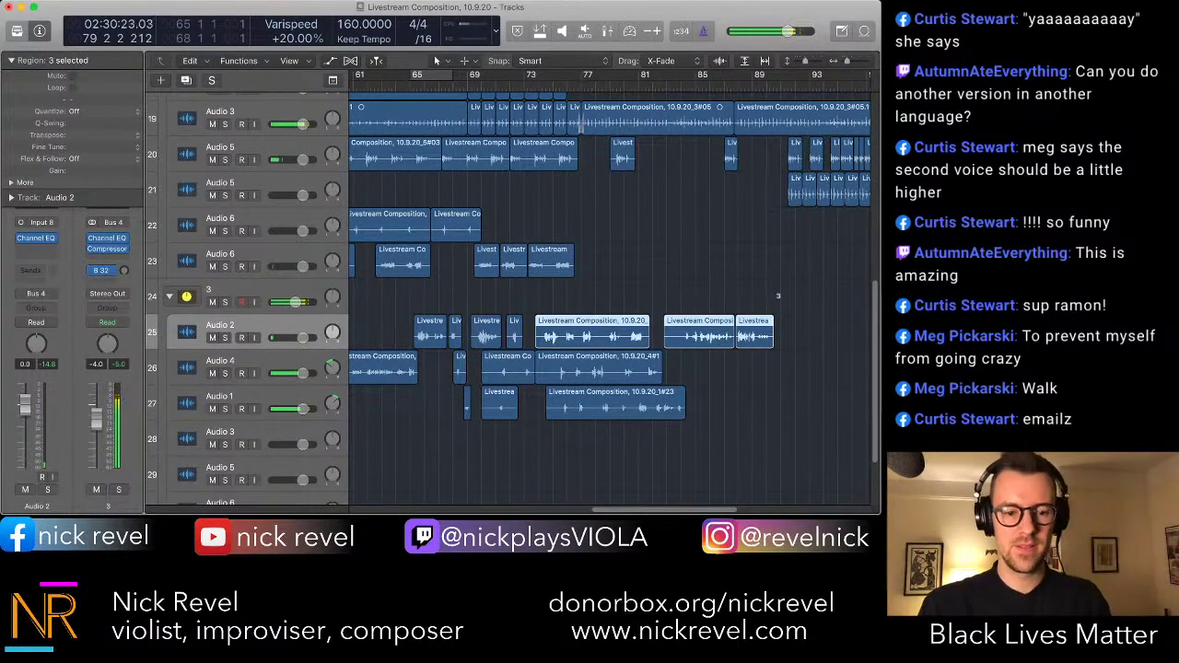
double_click(83, 135)
text(-2)
key(Return)
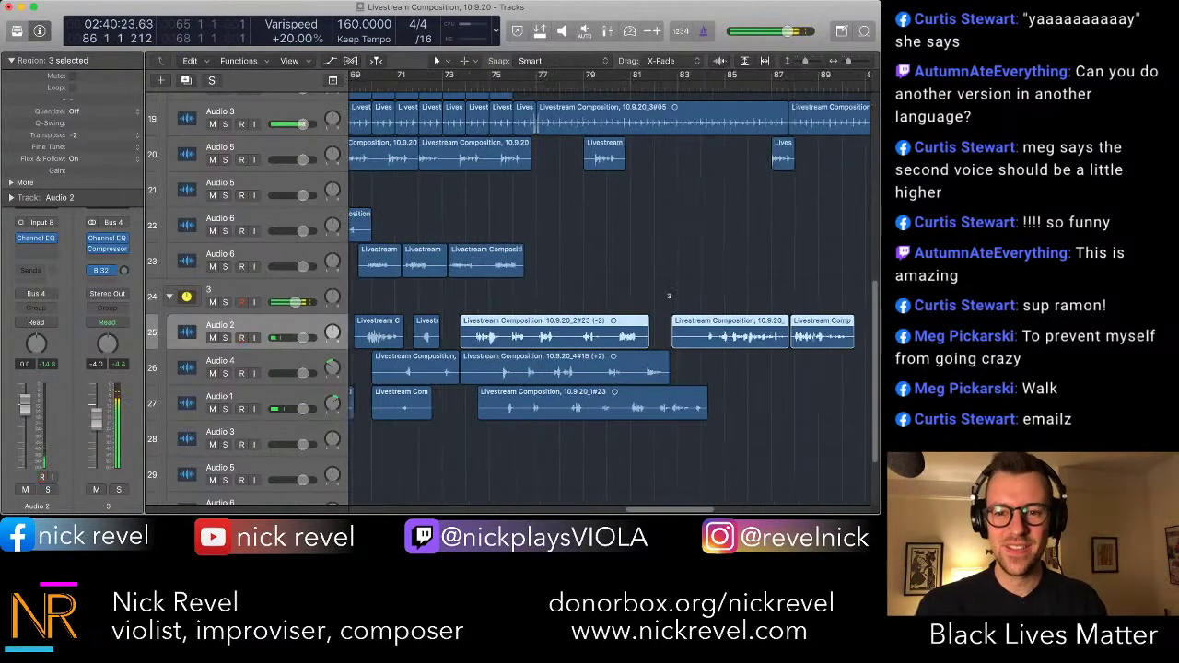
- Trim the start of the second-to-last region on track 25 and shorten the material so the last region sits slightly earlier
key(space)
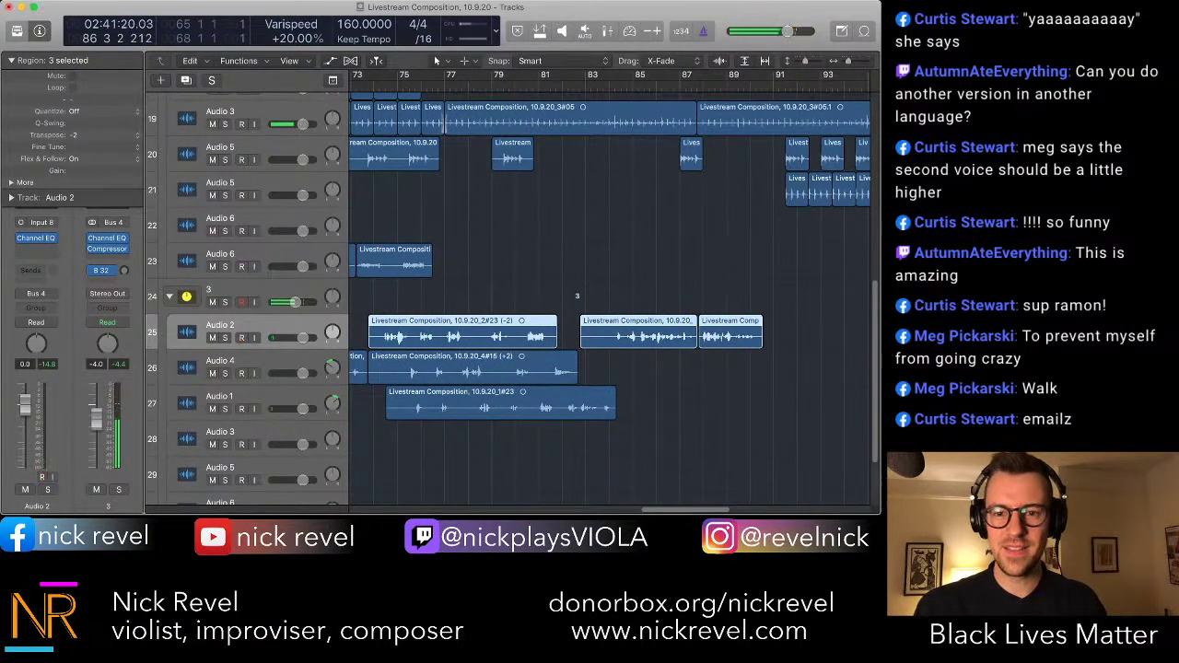
drag(783, 370, 728, 336)
click(626, 366)
mouse_move(644, 329)
mouse_down()
mouse_move(609, 329)
mouse_move(640, 329)
mouse_up()
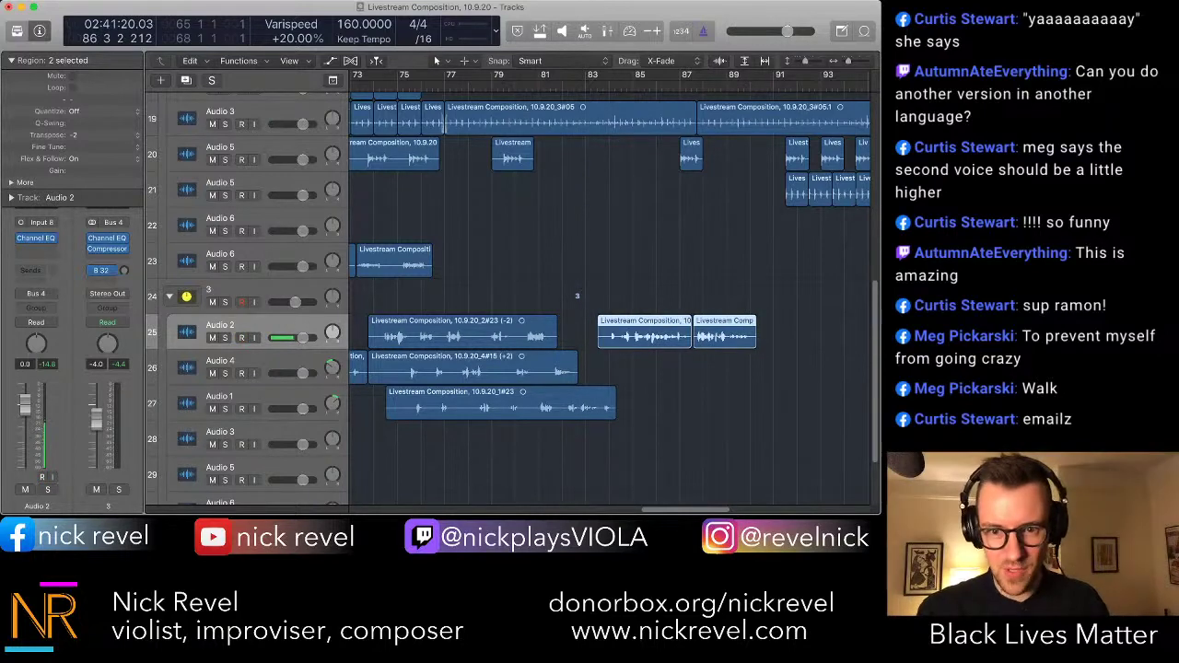
- Play back from the gap after bar 81 on track 25 and move the track's last region to about bar 89
super+click(562, 333)
key(space)
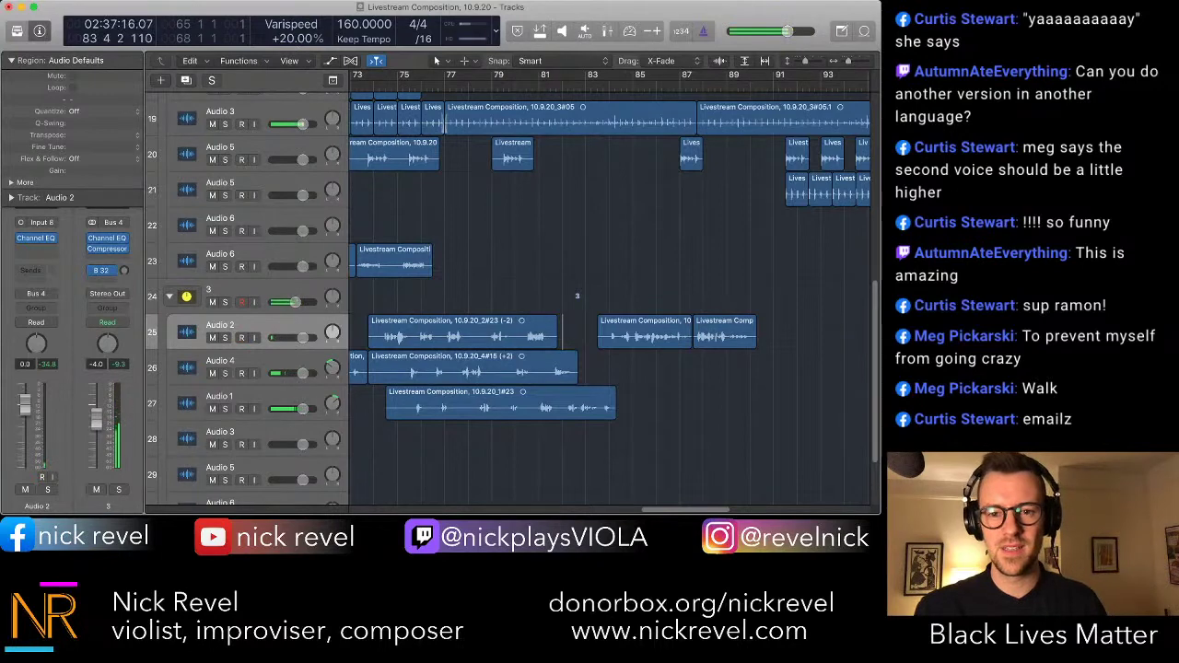
key(alt+ctrl+r)
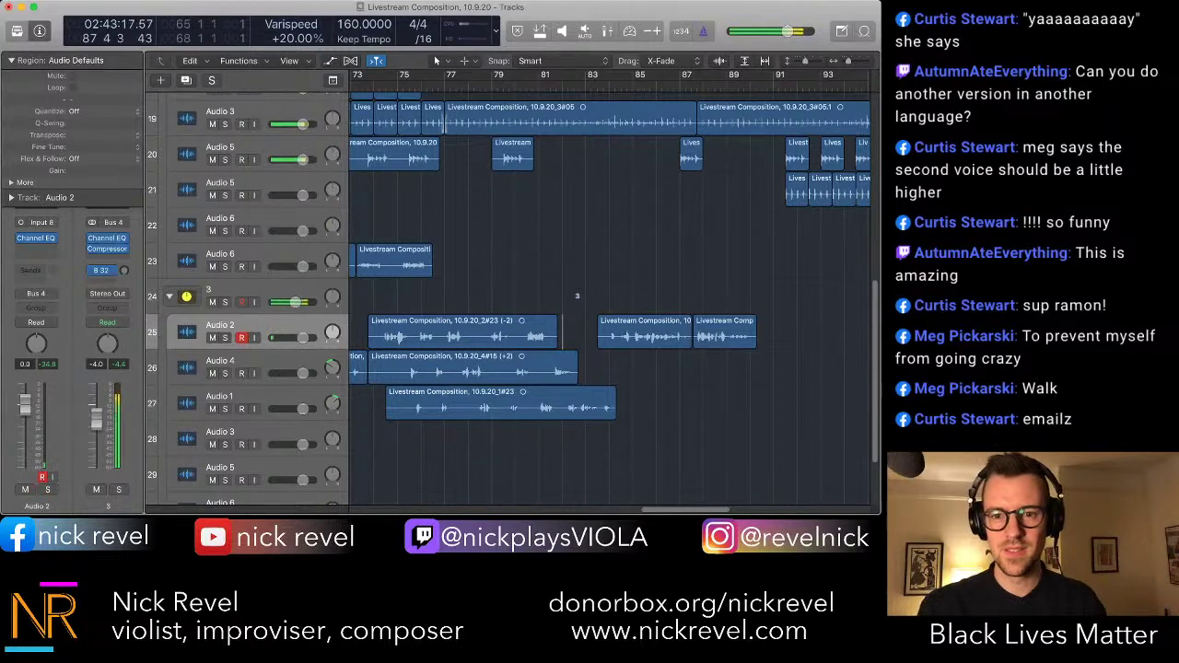
click(724, 332)
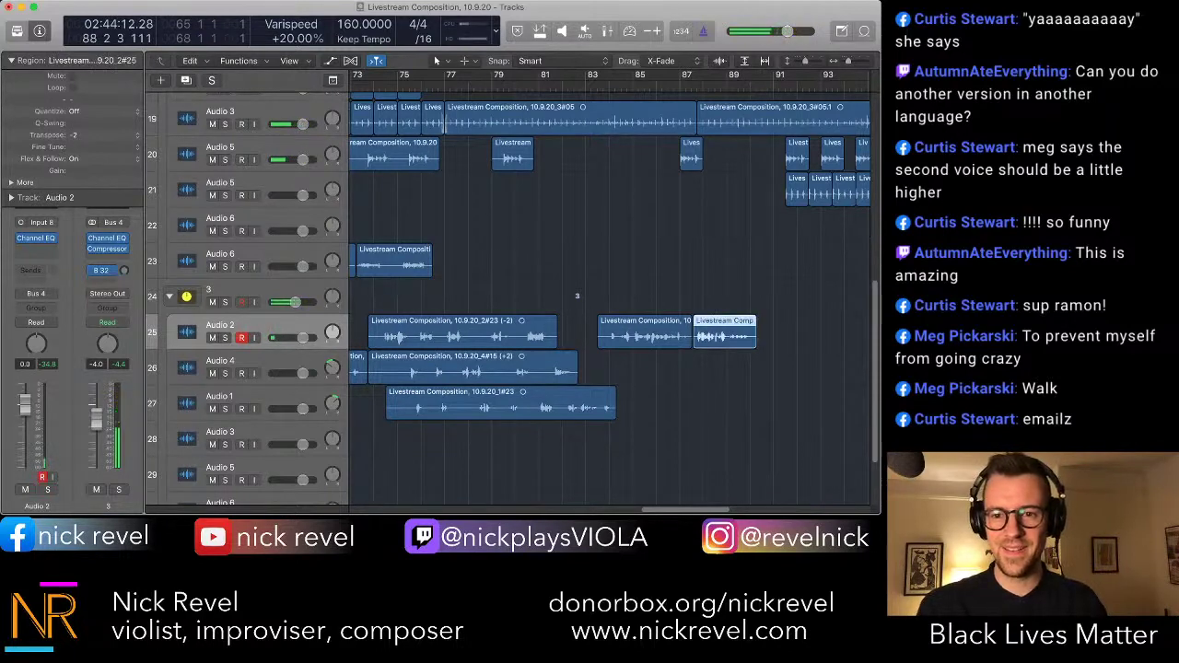
drag(724, 333, 760, 332)
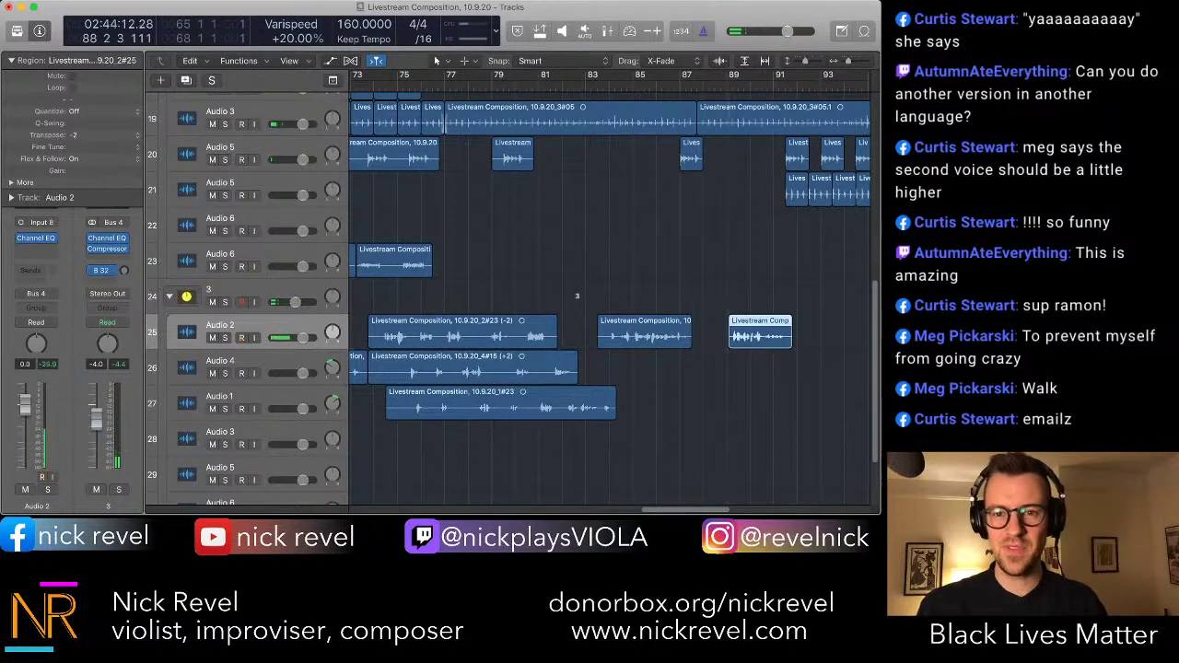
- Select Audio 1, track 27, and audition the arrangement from bar 86 to find where a new part fits
key(space)
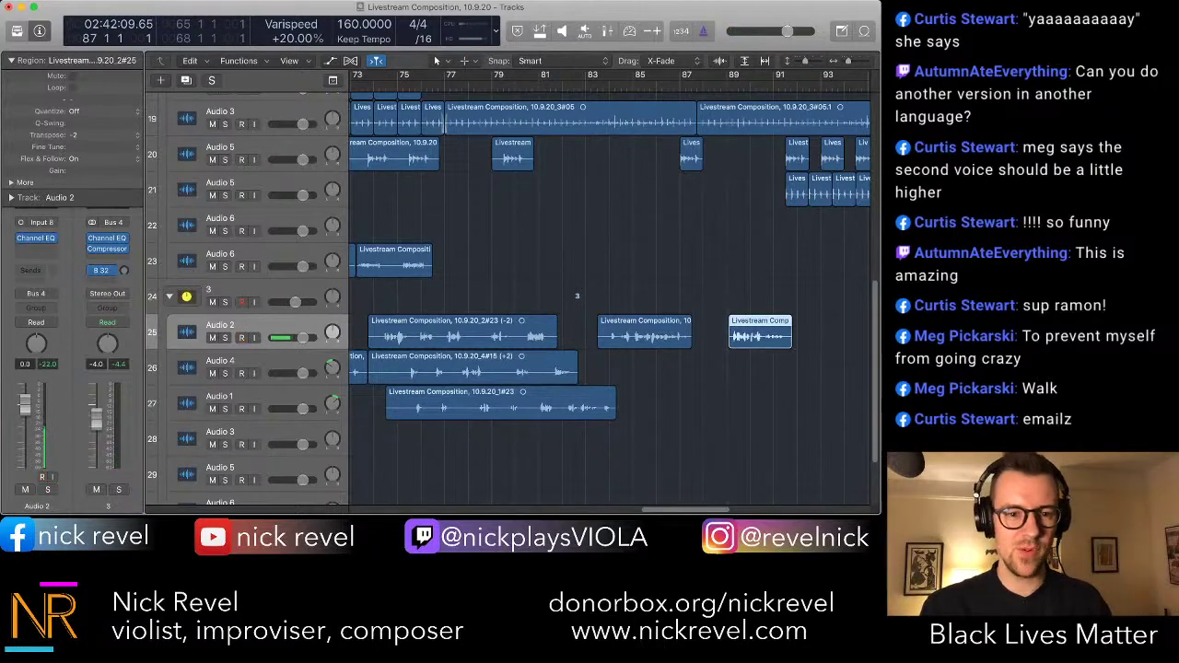
click(232, 397)
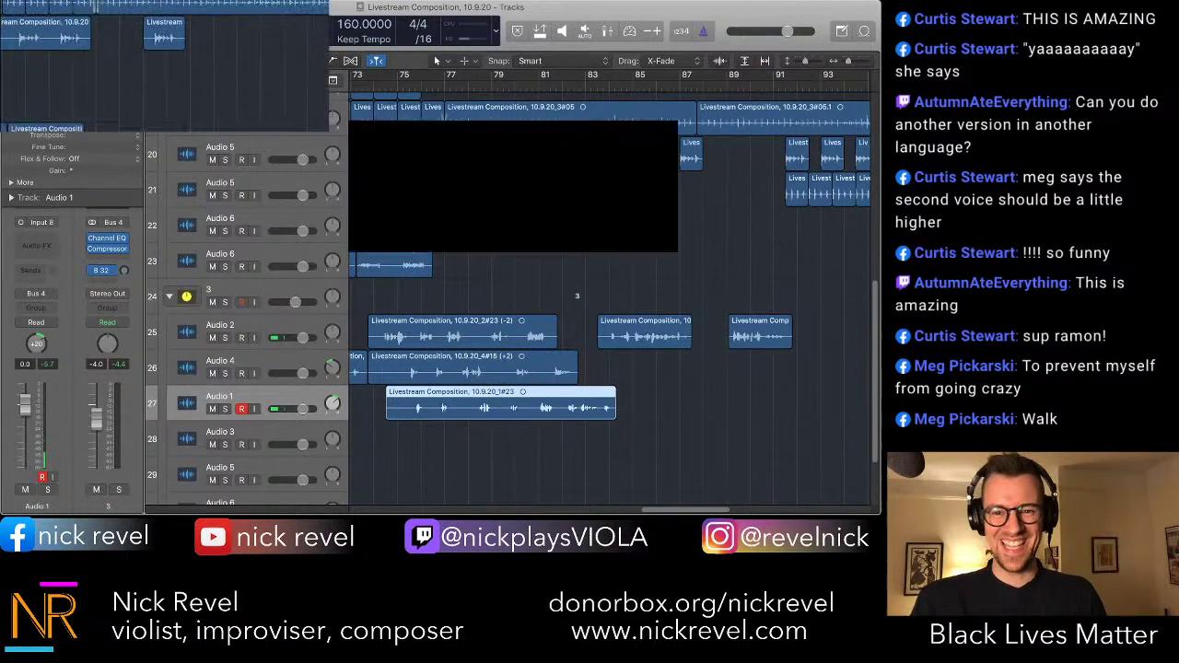
key(comma)
key(comma)
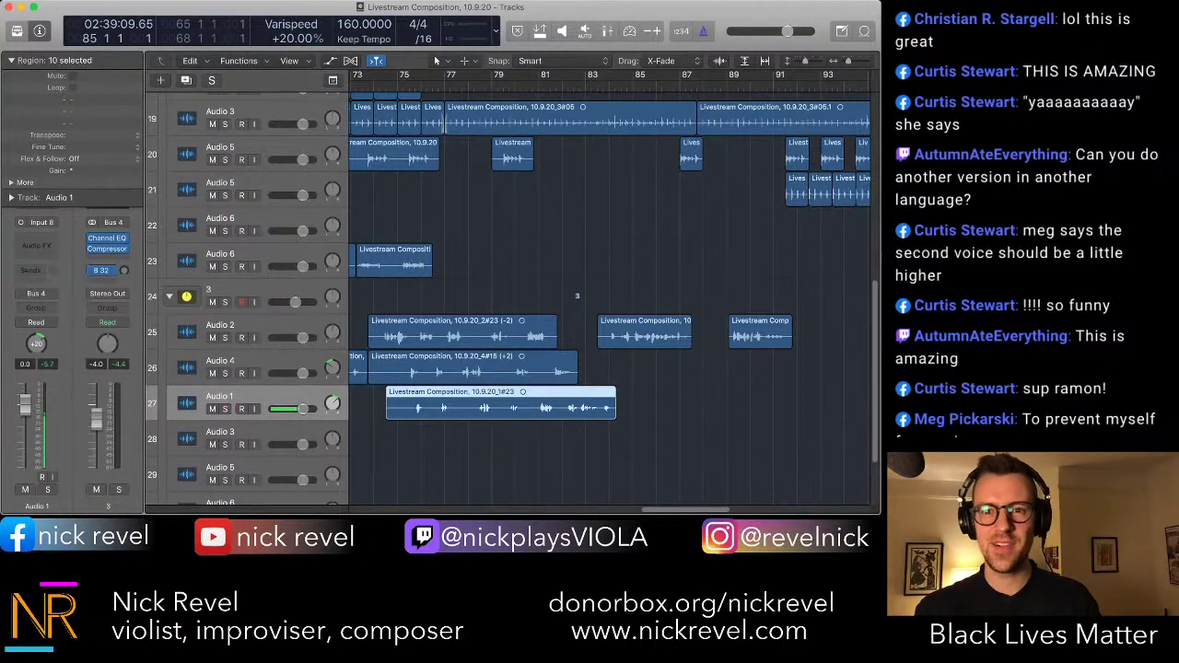
key(alt+ctrl+r)
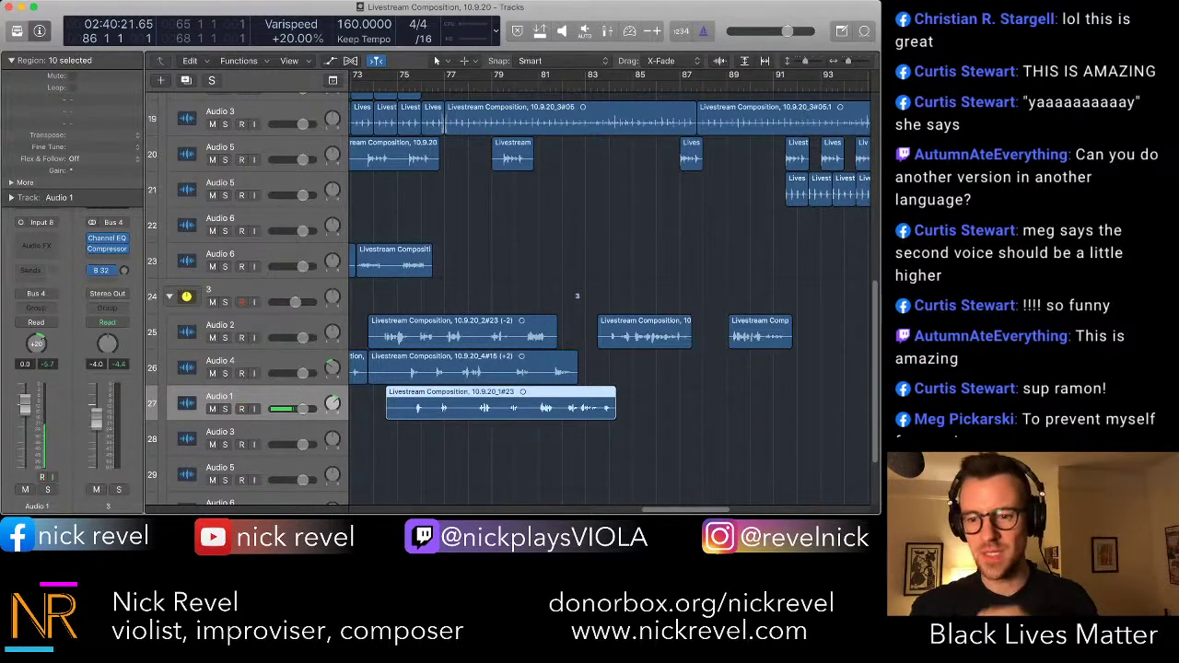
key(space)
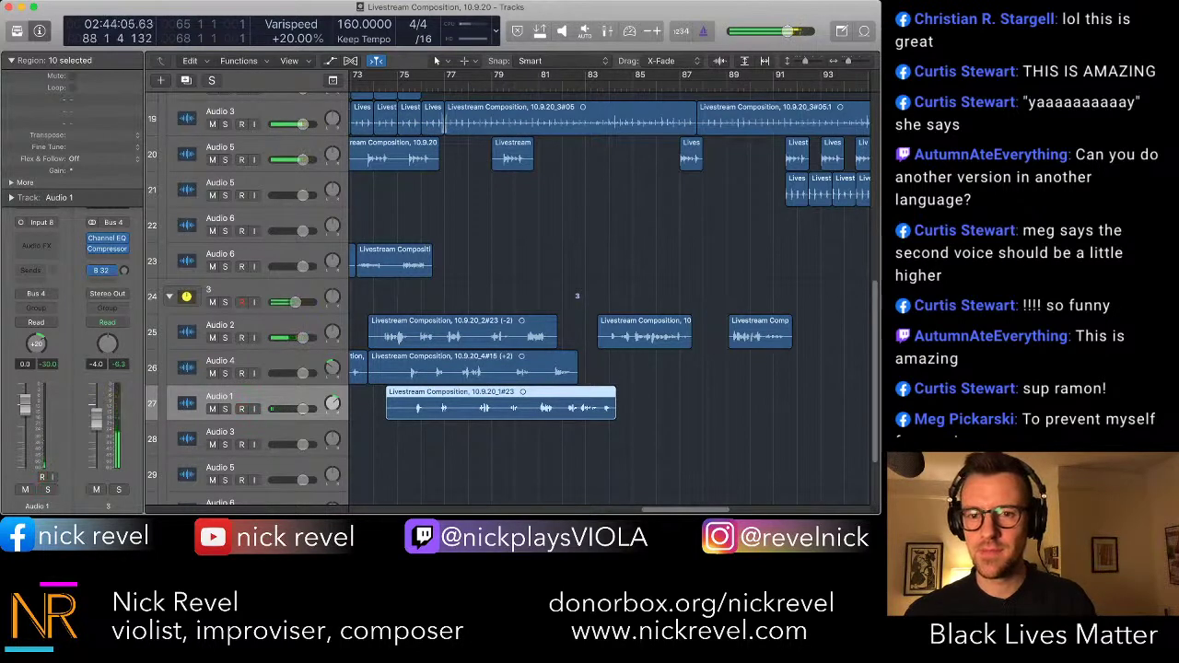
key(space)
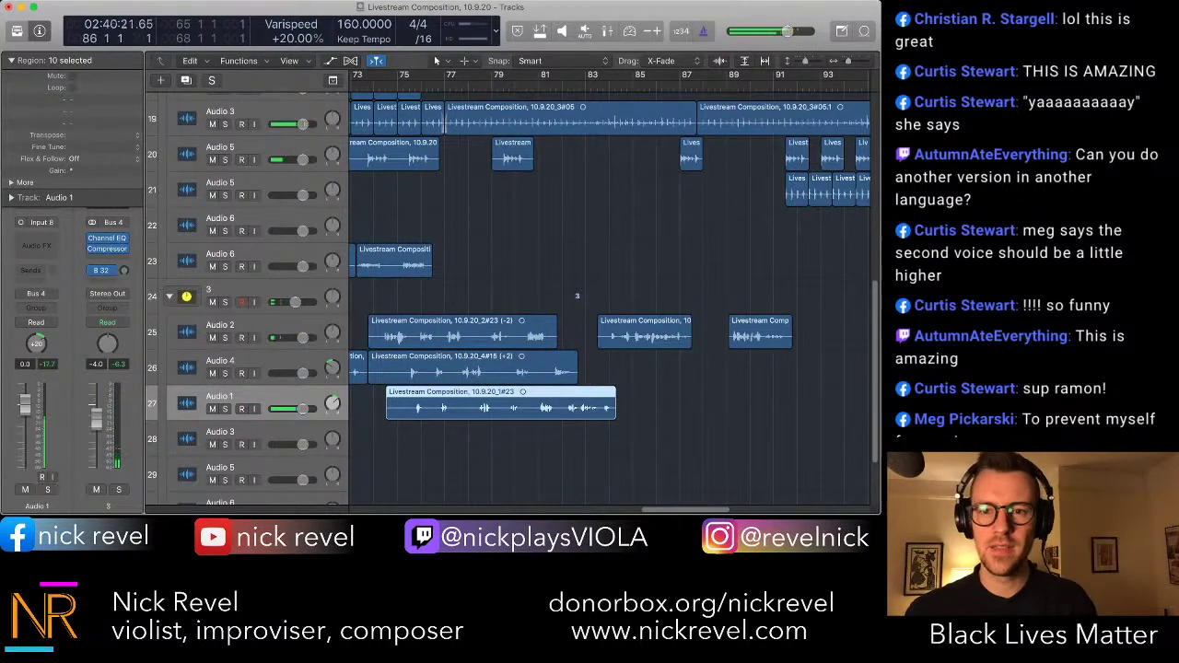
key(space)
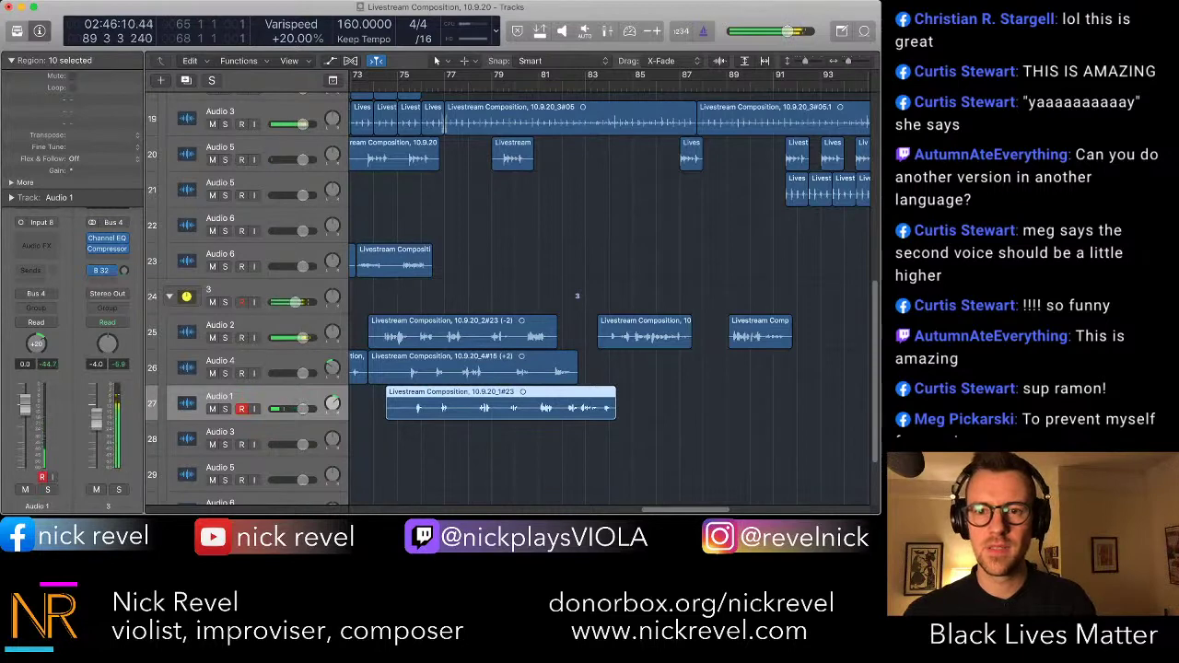
click(680, 405)
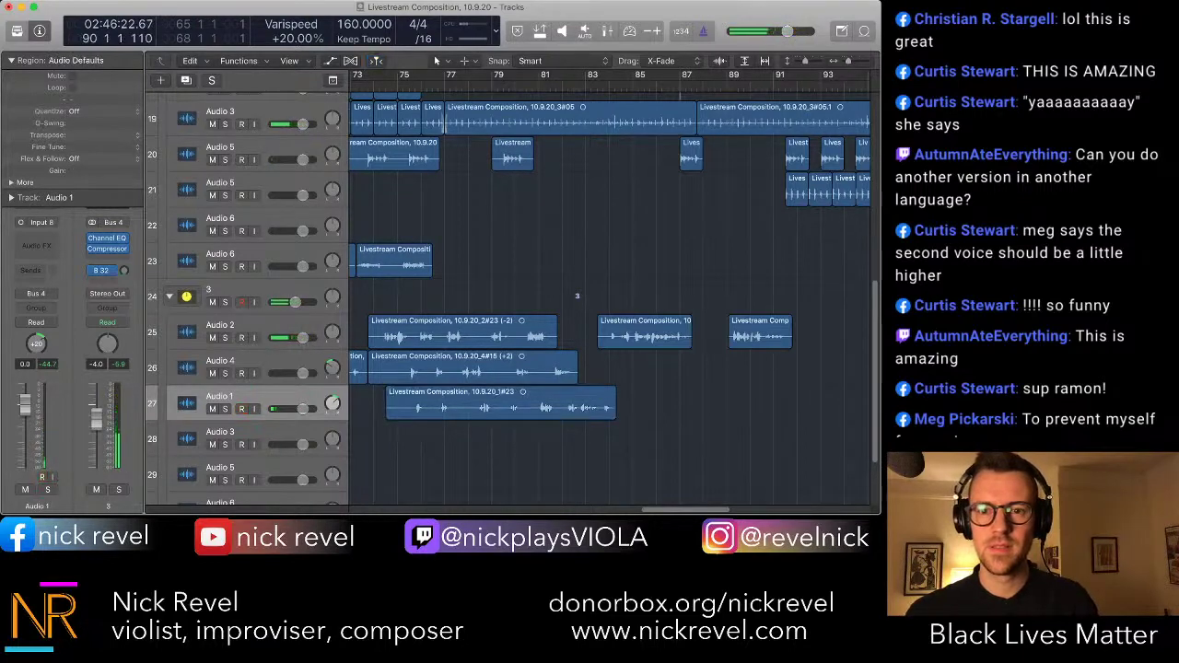
- Enable varispeed at -40% and record a take on Audio 1, track 27, from bar 85 to about bar 89
key(comma)
key(comma)
key(comma)
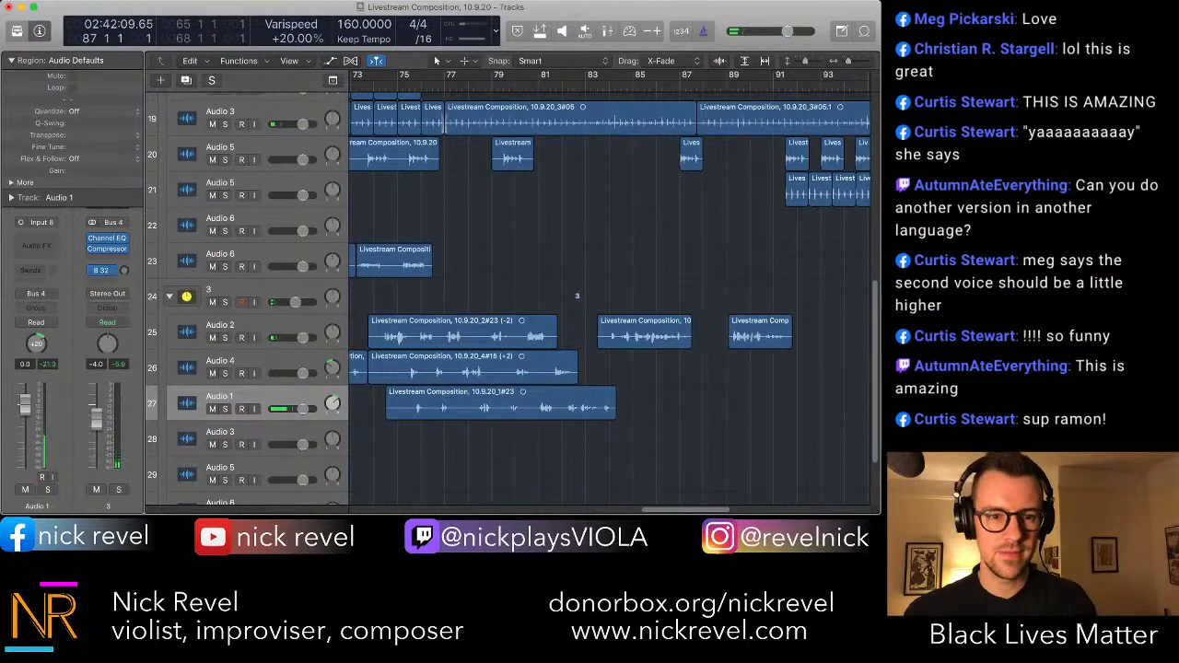
key(ctrl+r)
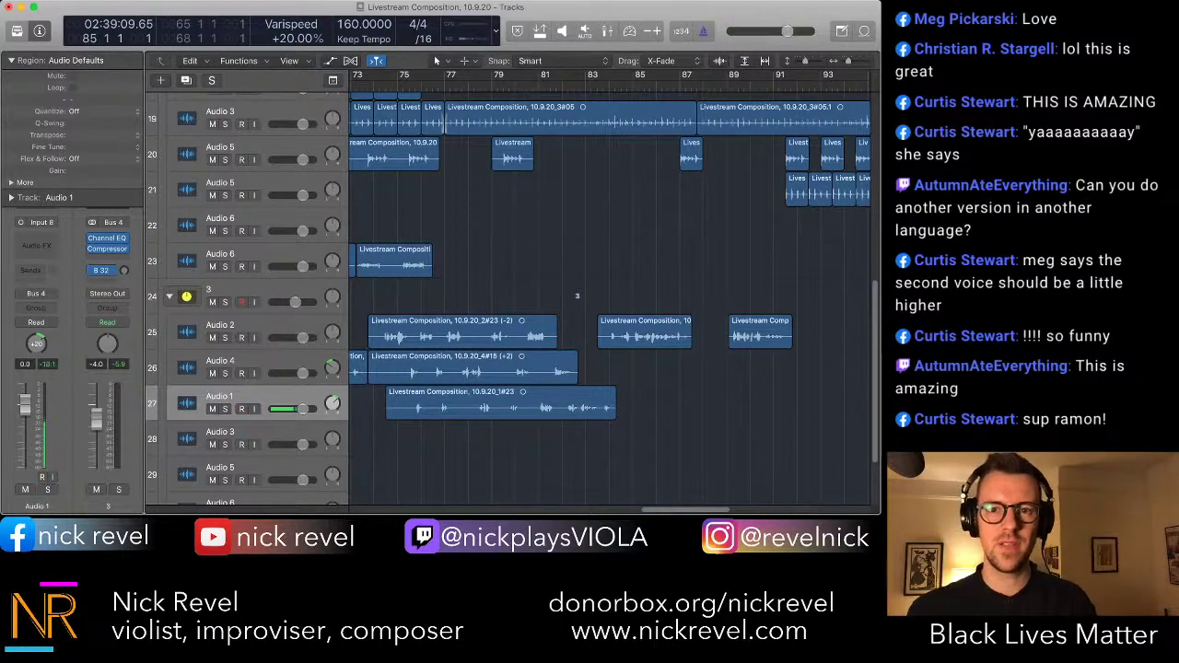
key(alt+r)
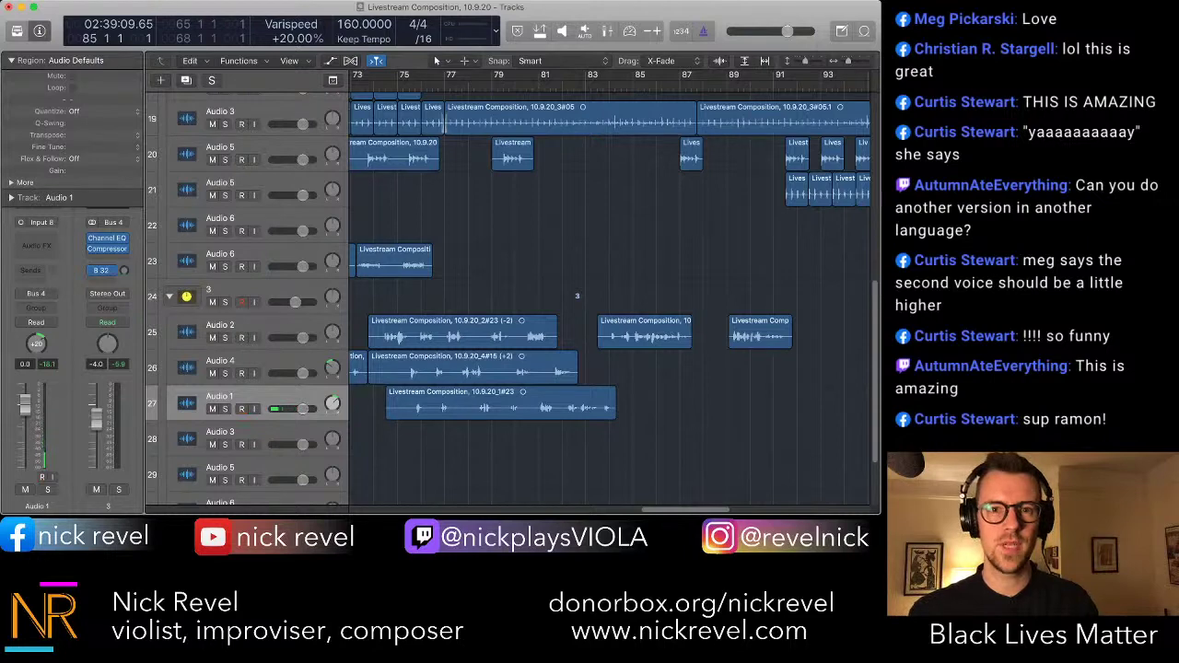
click(652, 31)
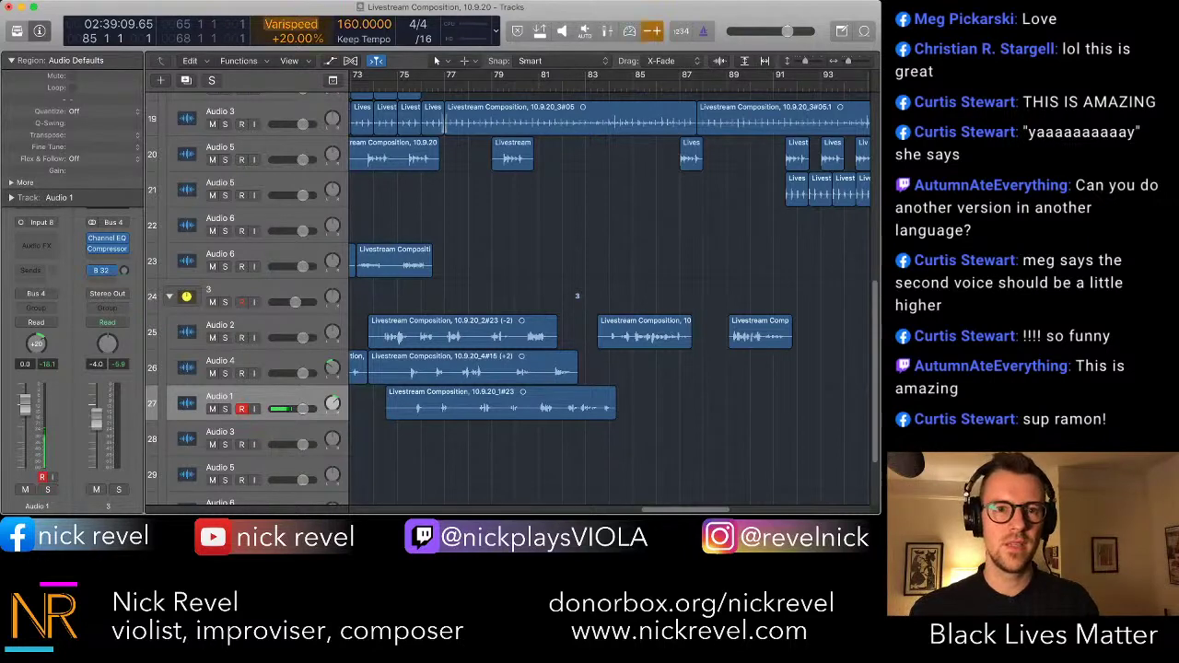
drag(284, 37, 283, 61)
key(alt+r)
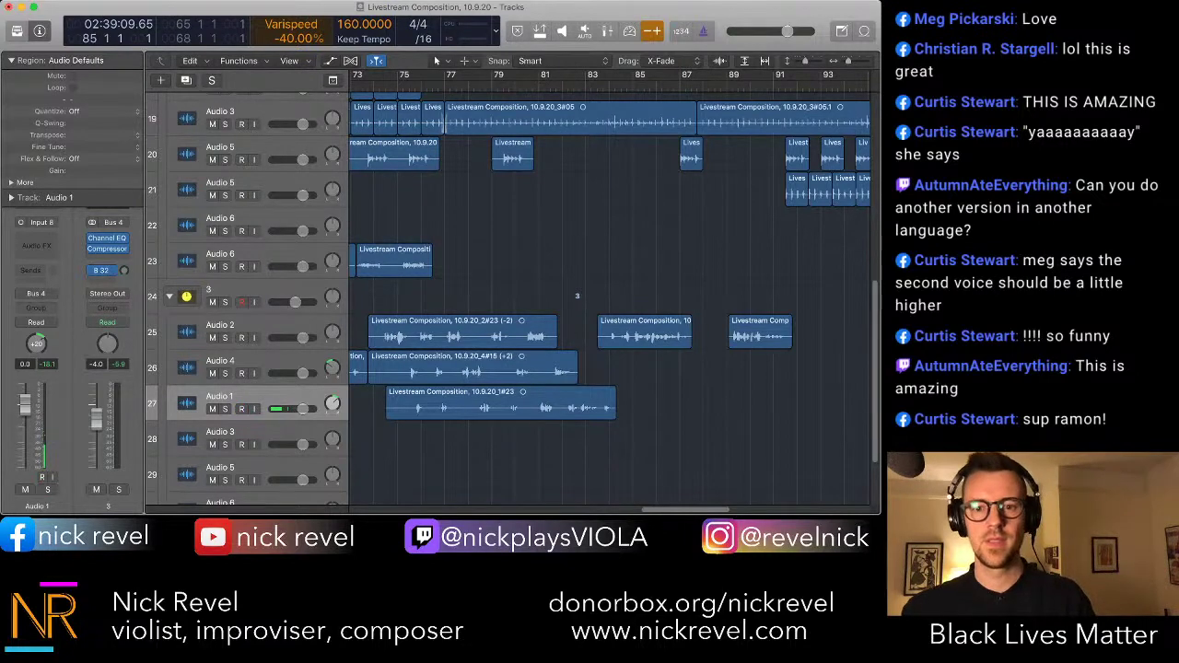
key(r)
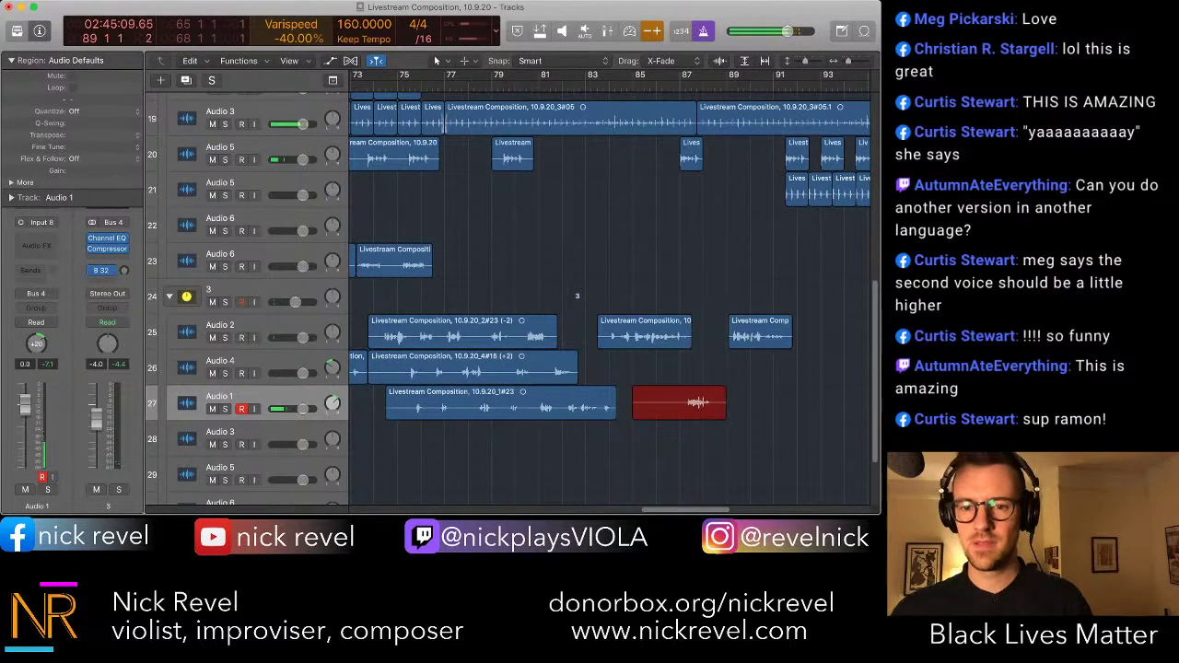
key(space)
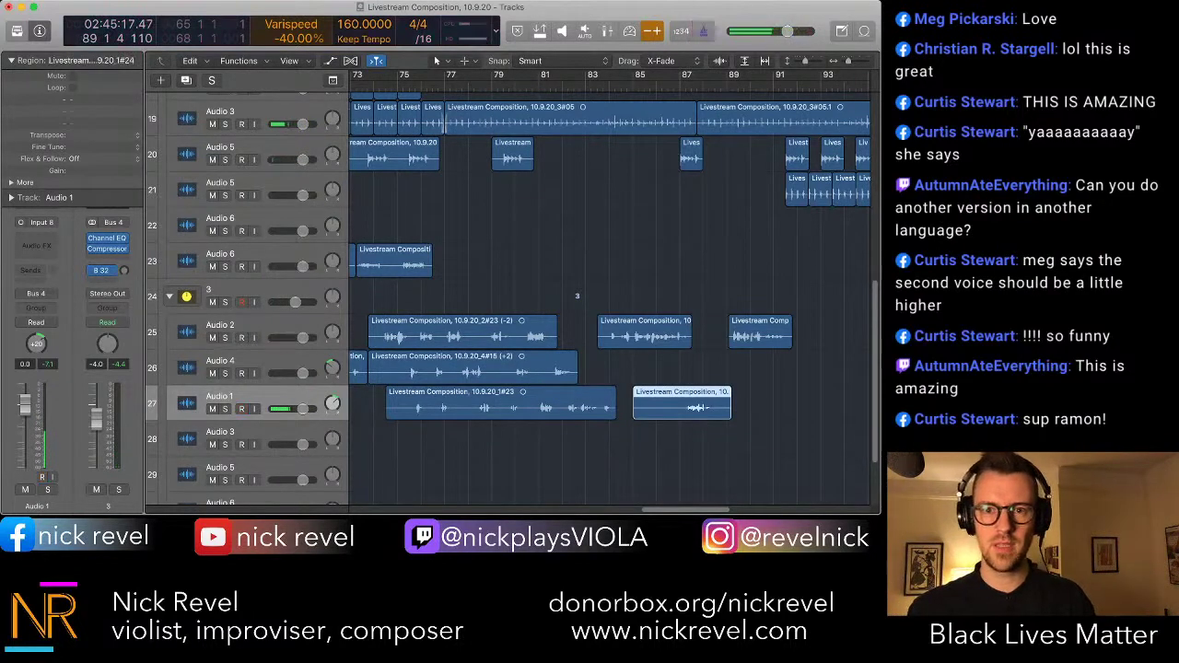
- Turn off varispeed and play back the new track 27 take from bar 85
click(652, 32)
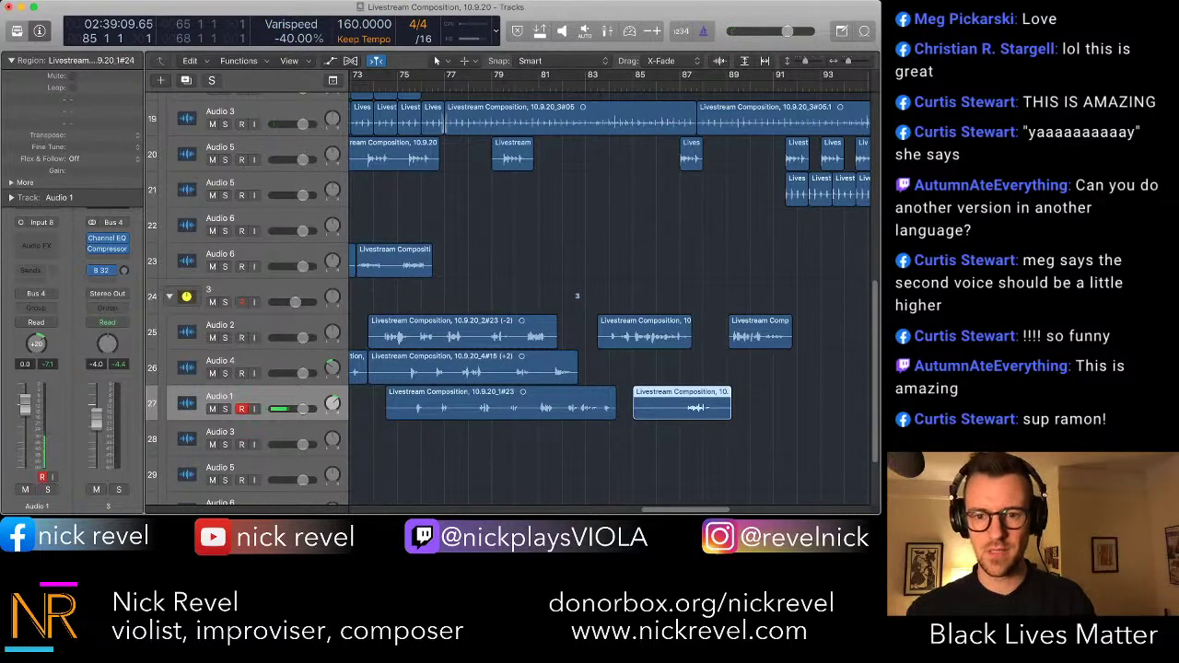
key(space)
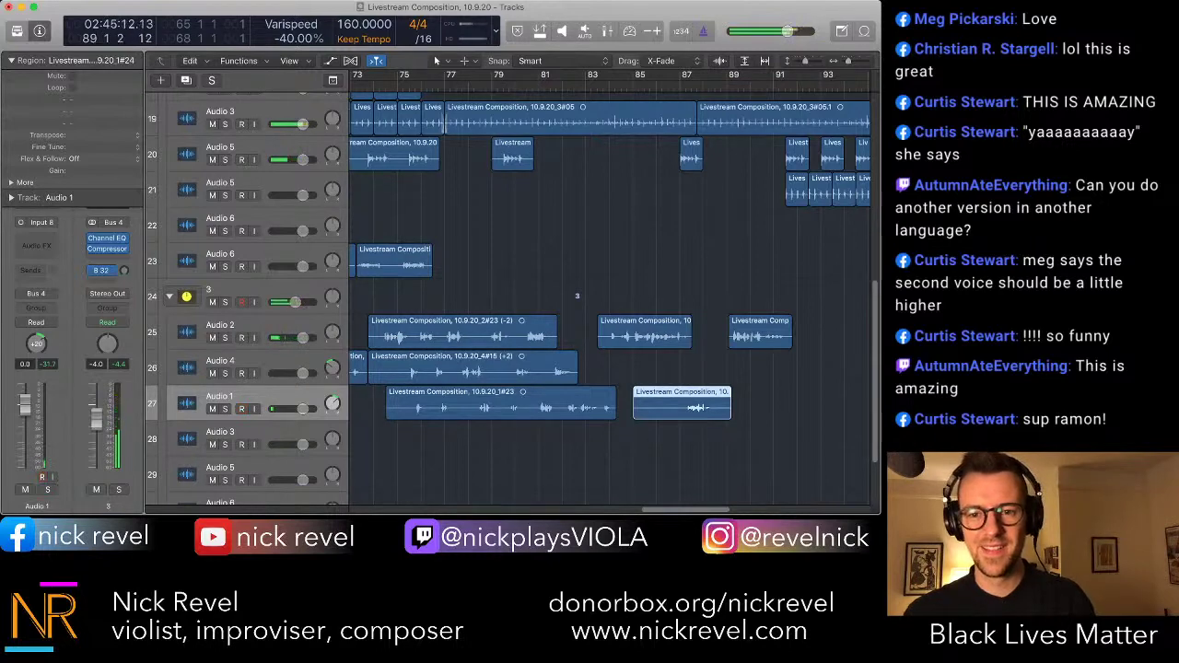
key(space)
- Shift the last region on track 25 slightly earlier and set the gain of the new track 27 take to +3.0 dB
drag(760, 333, 749, 334)
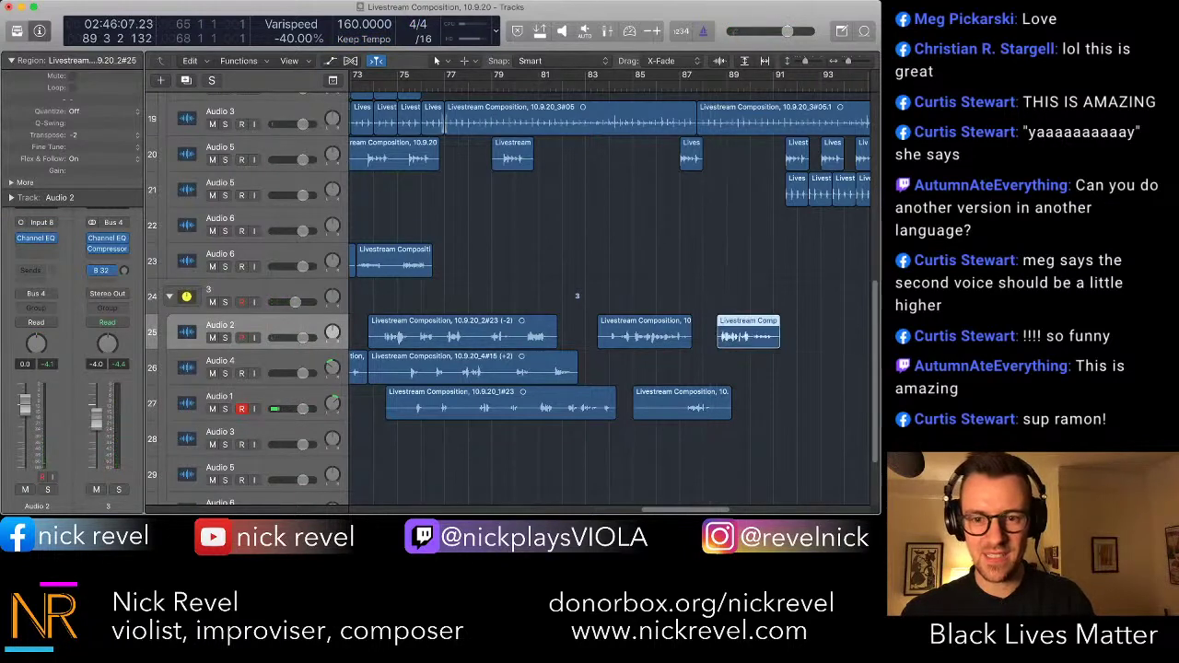
click(682, 403)
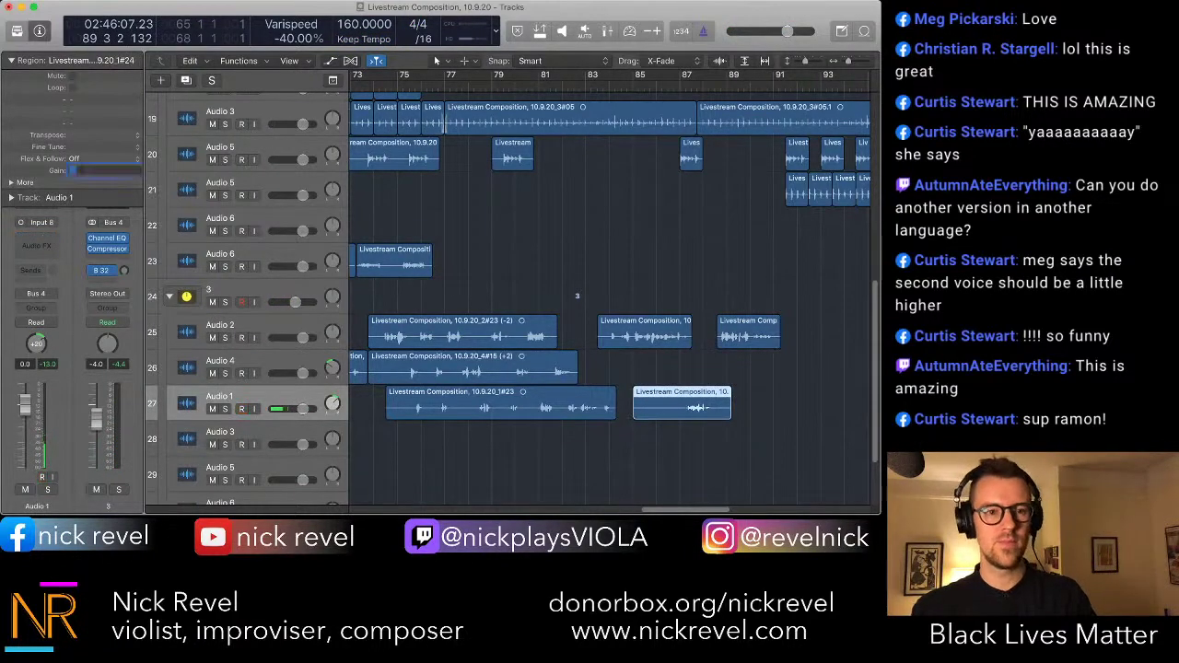
key(Return)
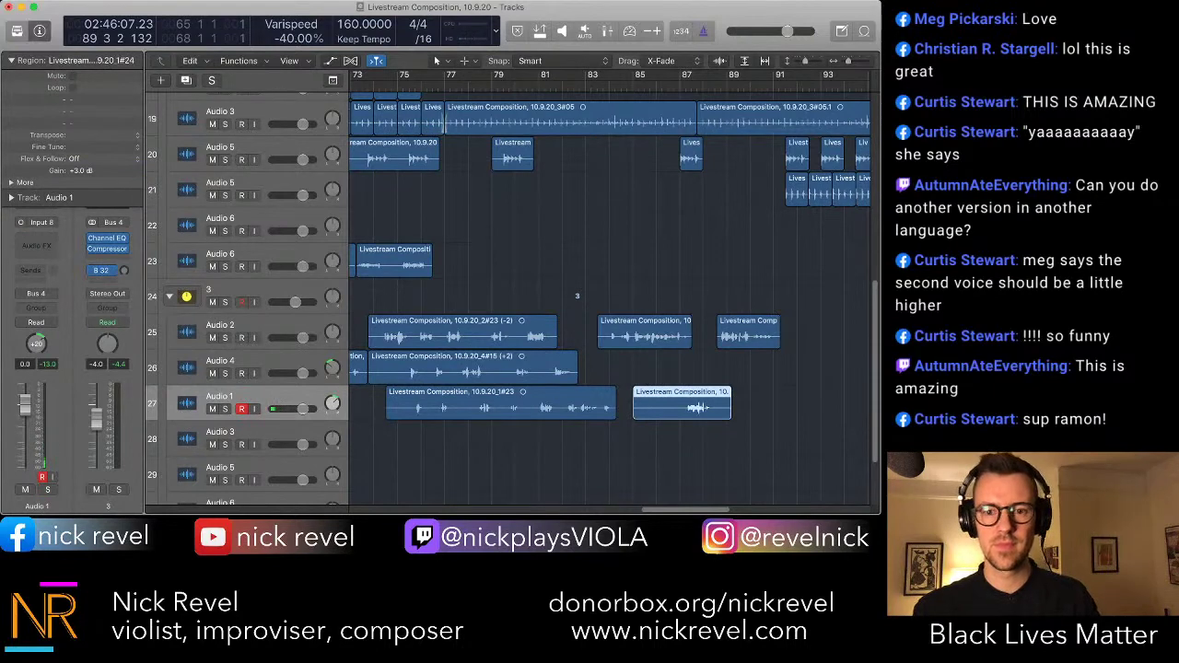
- Play back the louder take and shift the last region on track 25 earlier to about bar 88 beat 2
key(alt+shift+d)
key(space)
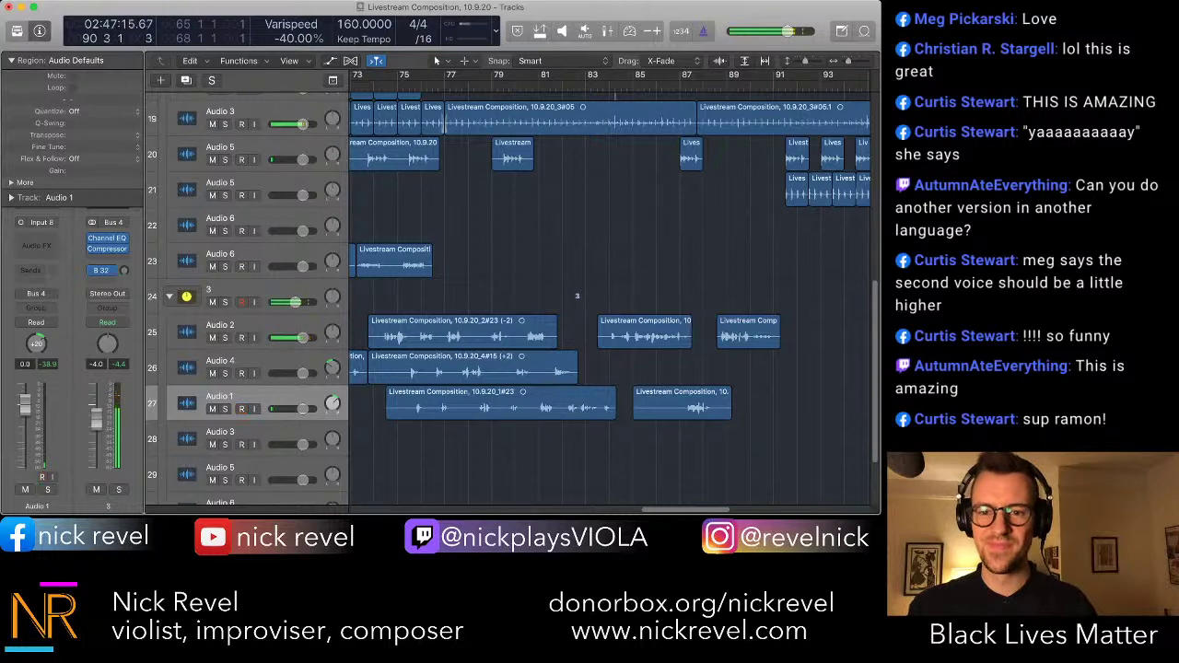
drag(747, 334, 740, 334)
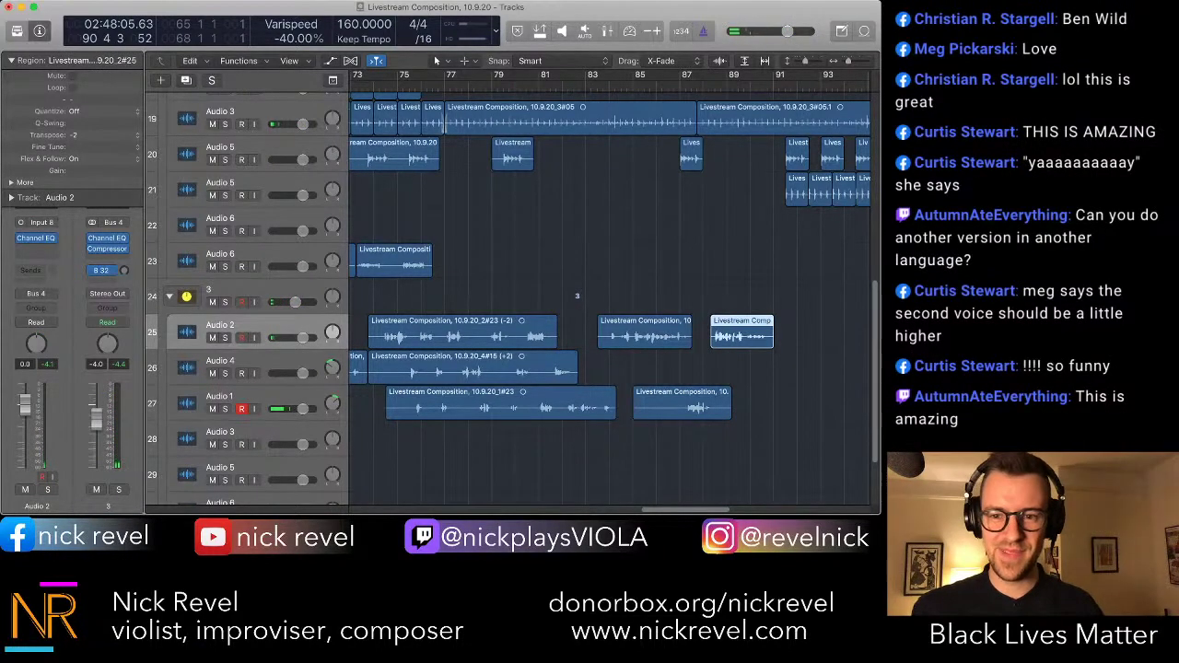
click(799, 335)
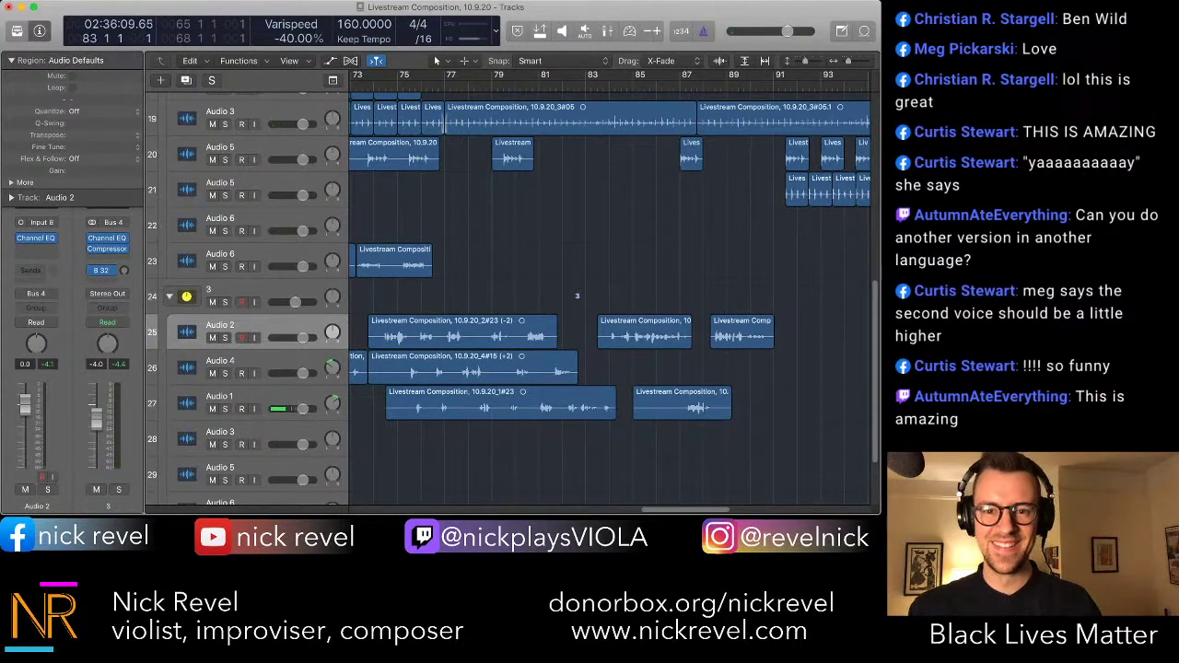
- Play back the arrangement from bar 83 to check the repositioned regions, and select Audio 4, track 26
key(space)
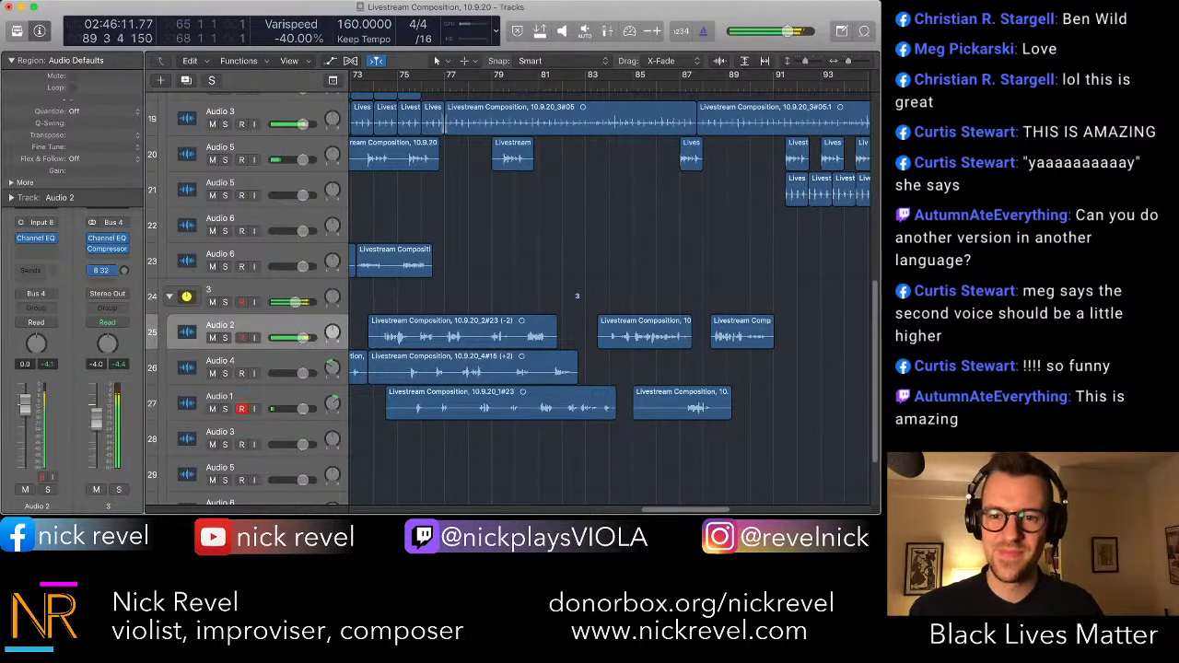
key(space)
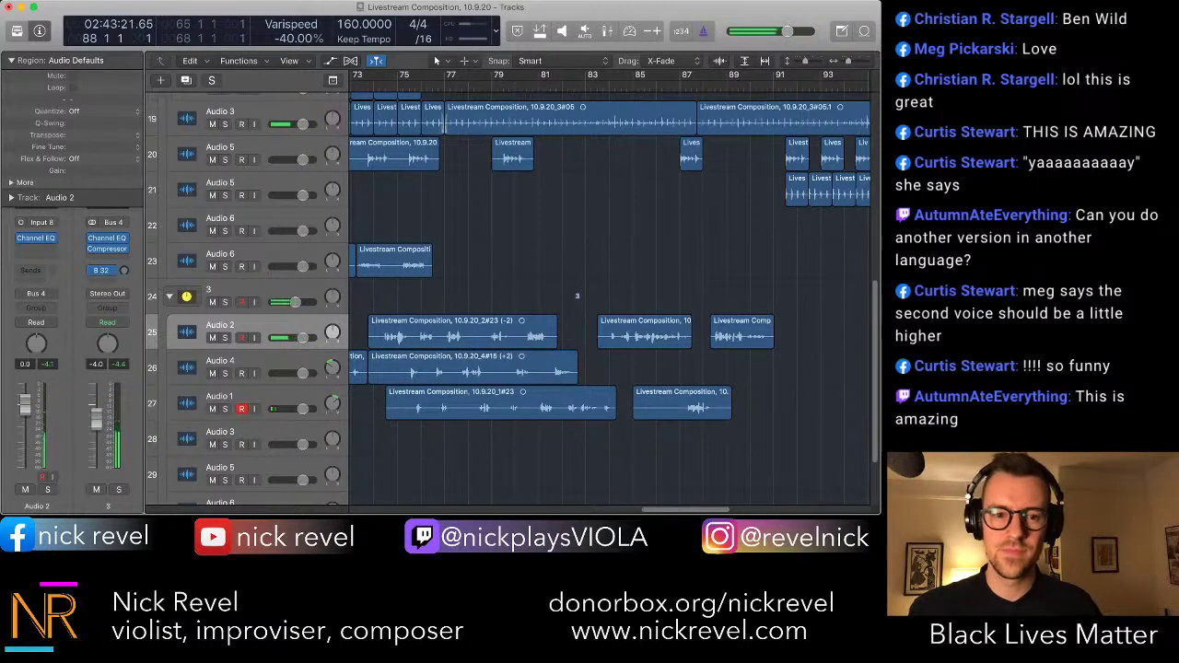
click(219, 362)
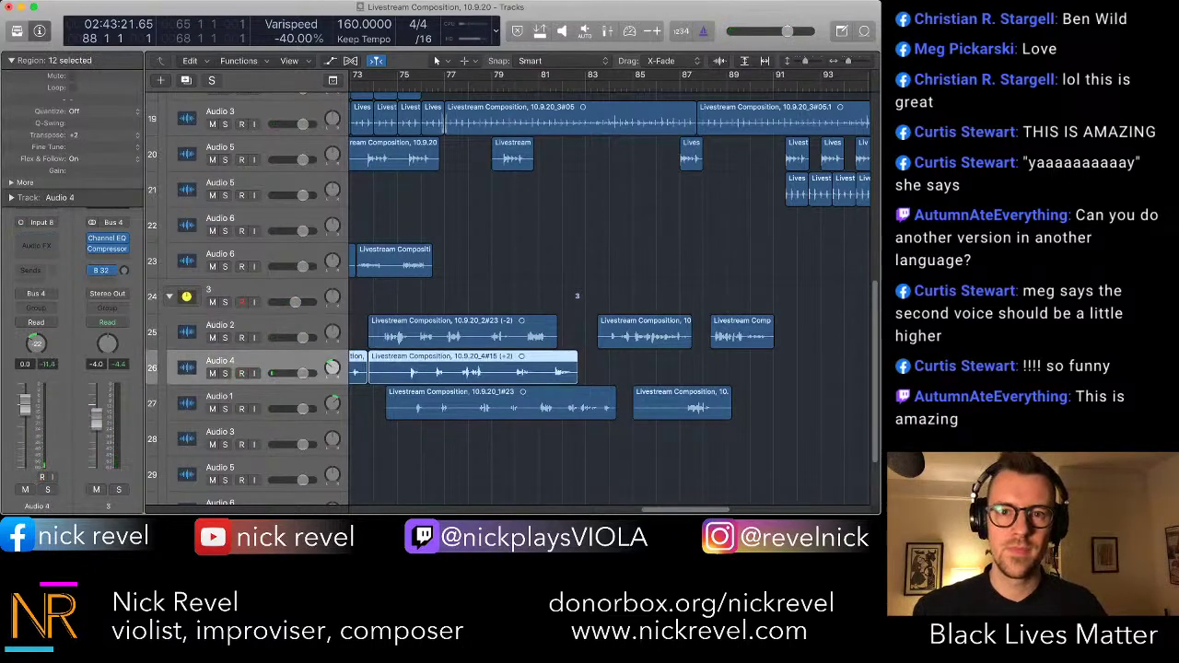
- Record a take on Audio 4, track 26, from bar 88 at -20% varispeed and trim its start to about bar 90
key(r)
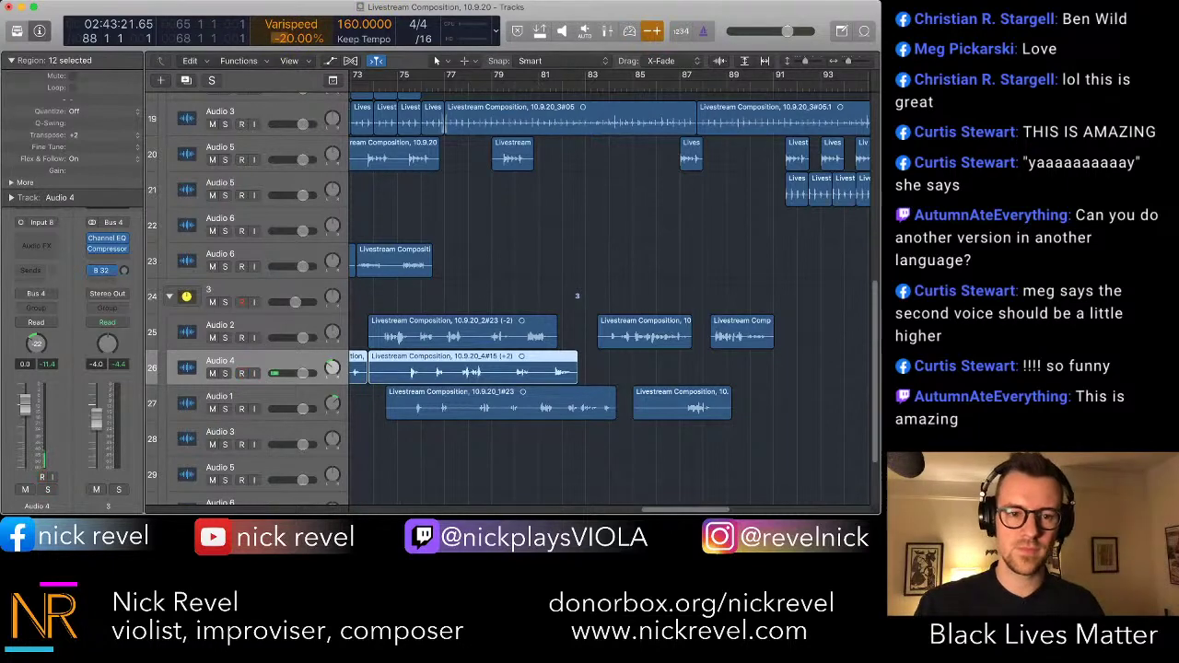
key(r)
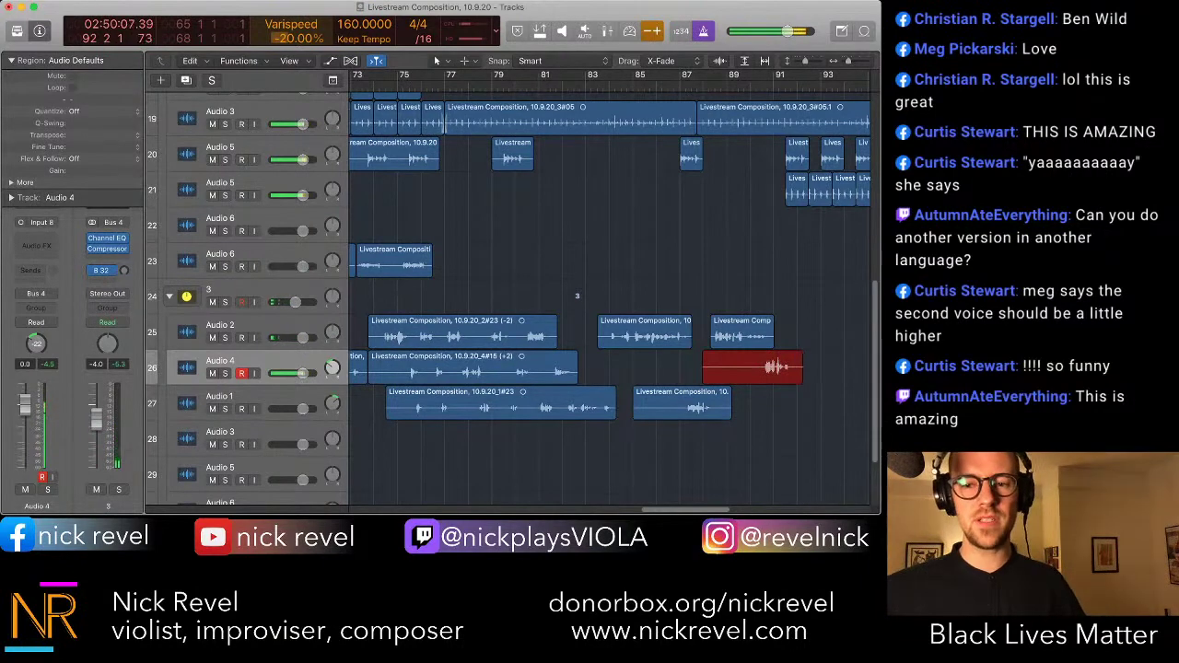
key(space)
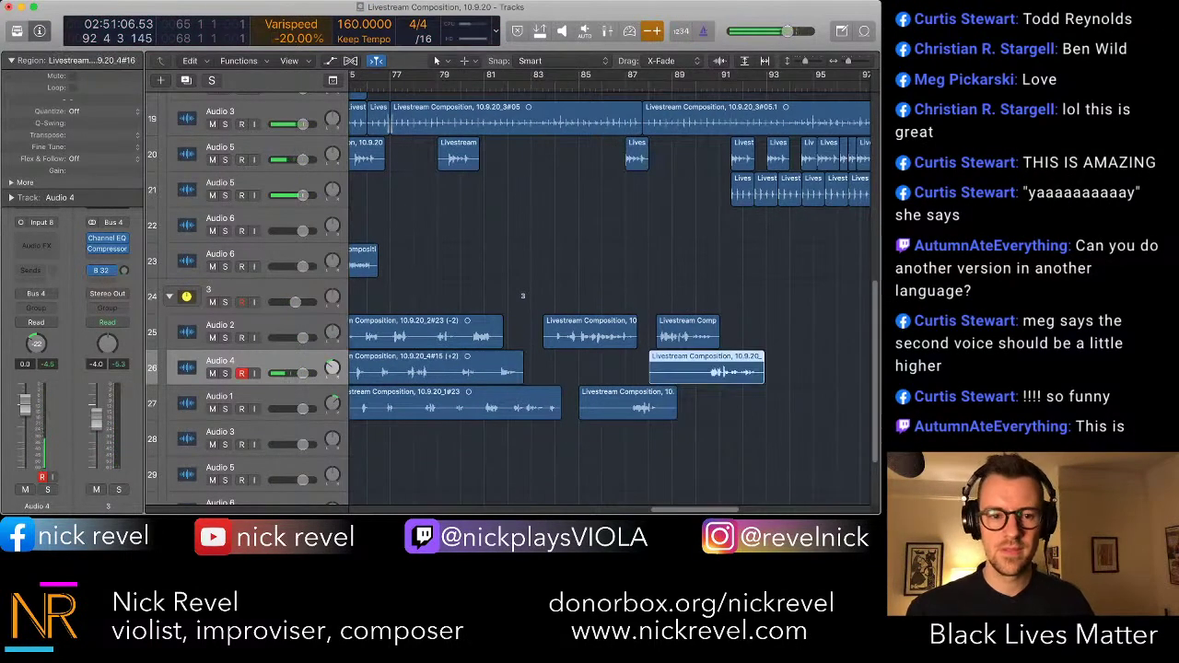
scroll(609, 299, right, 2)
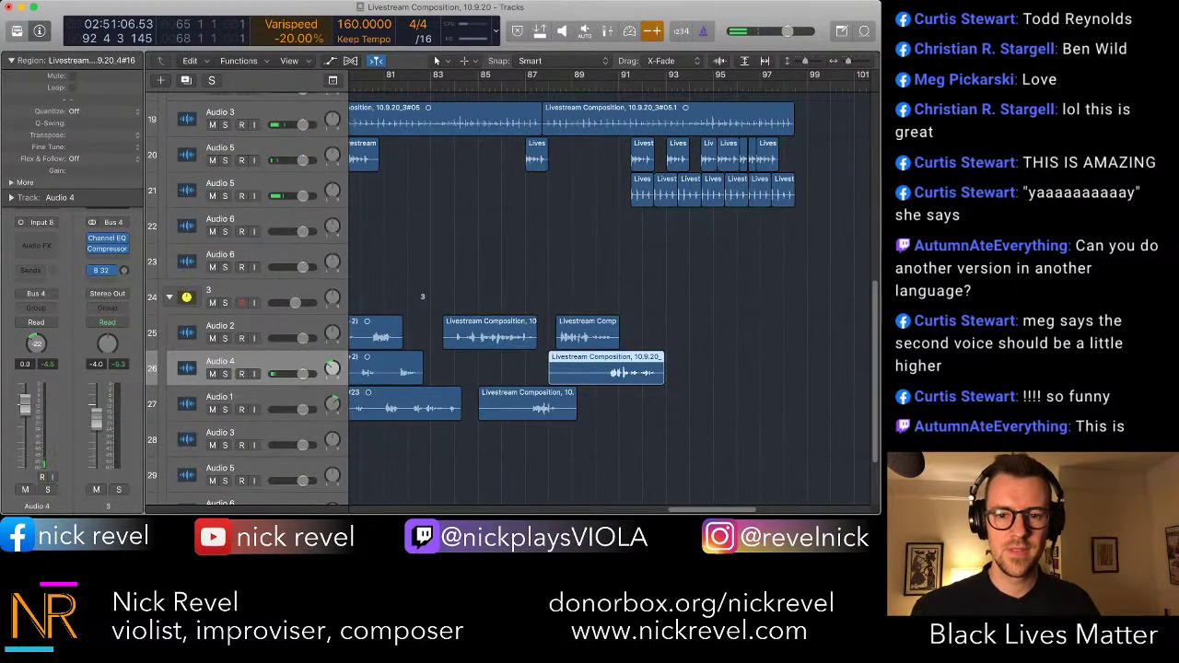
drag(550, 377, 597, 378)
click(575, 378)
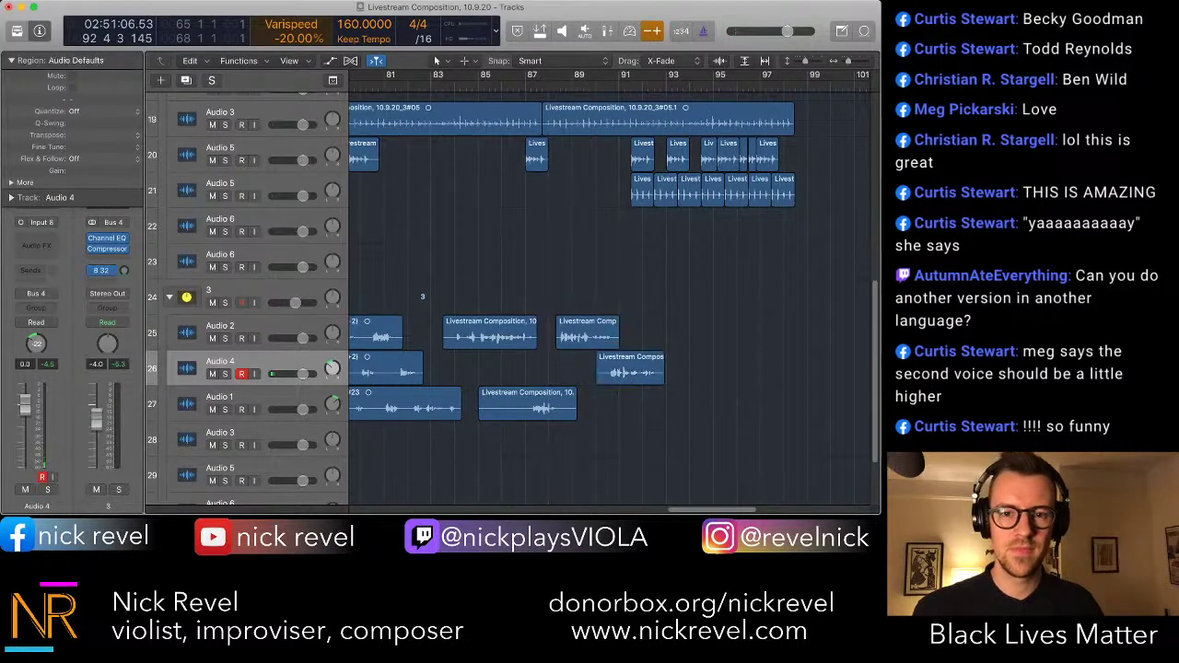
- Ready Audio 1, track 27, for recording from bar 89 beat 3 and set varispeed to -40%
key(space)
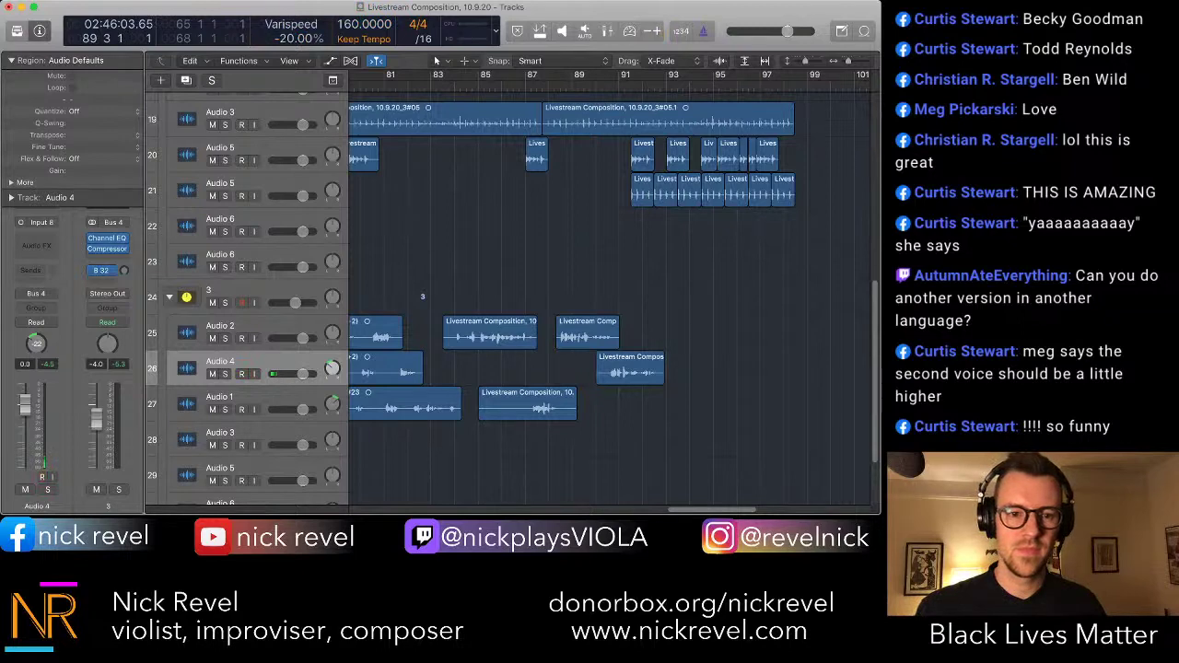
click(221, 397)
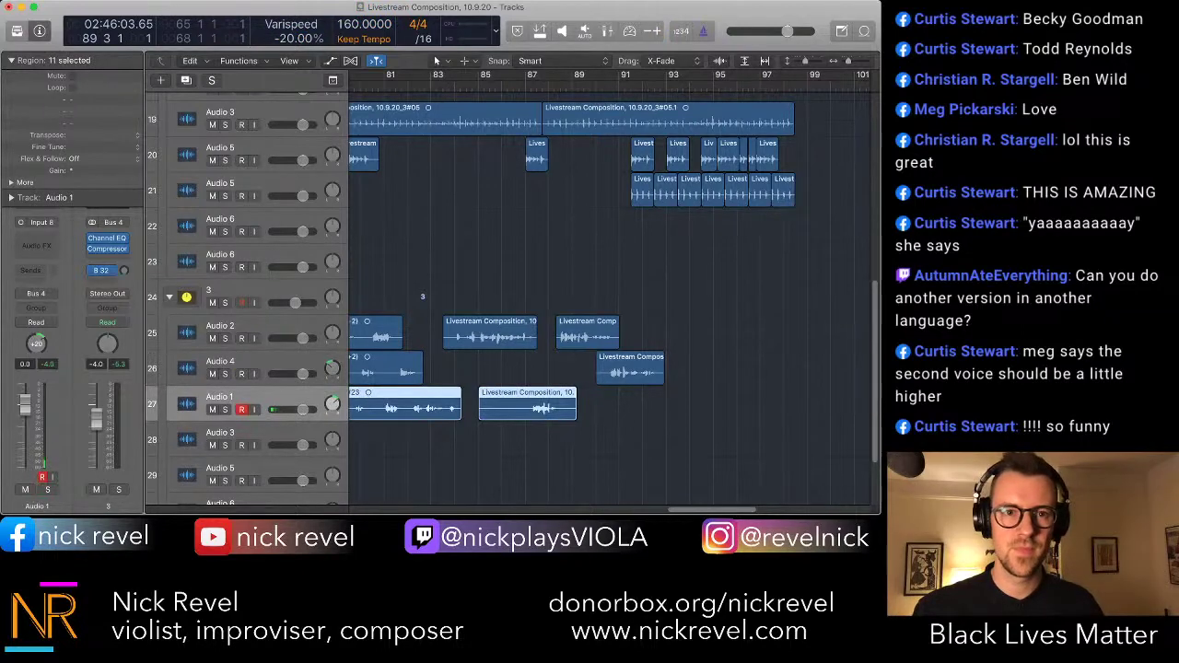
key(r)
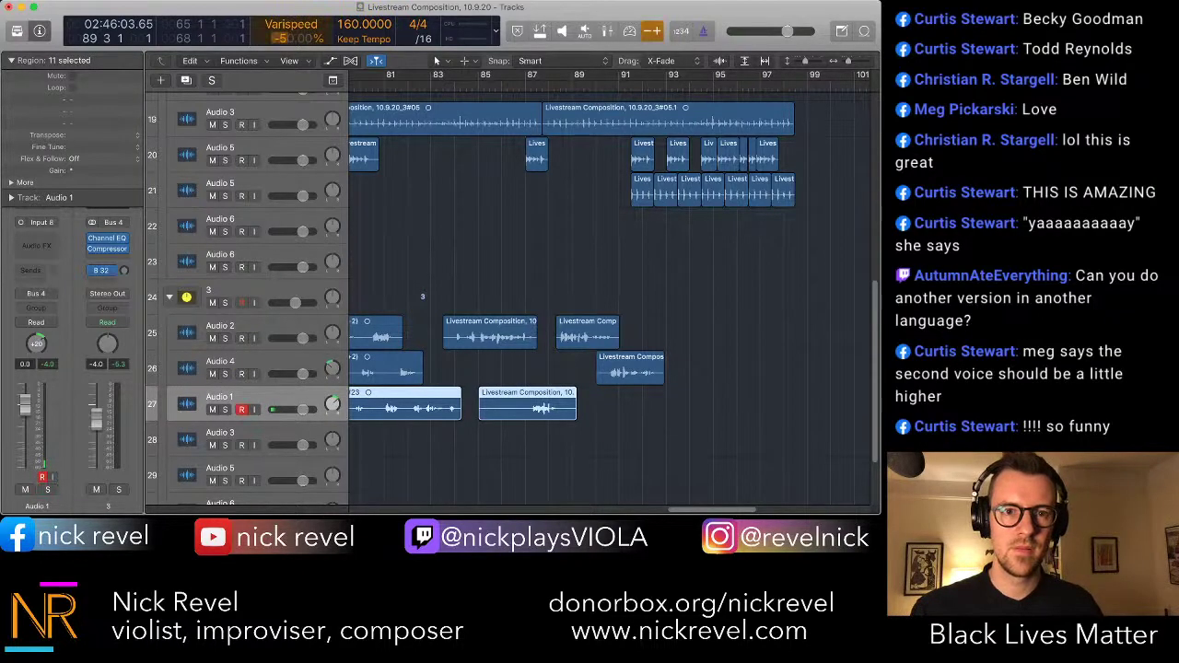
drag(283, 39, 284, 31)
- Set the transposition of the last region on Audio 4, track 26, to +2
click(629, 370)
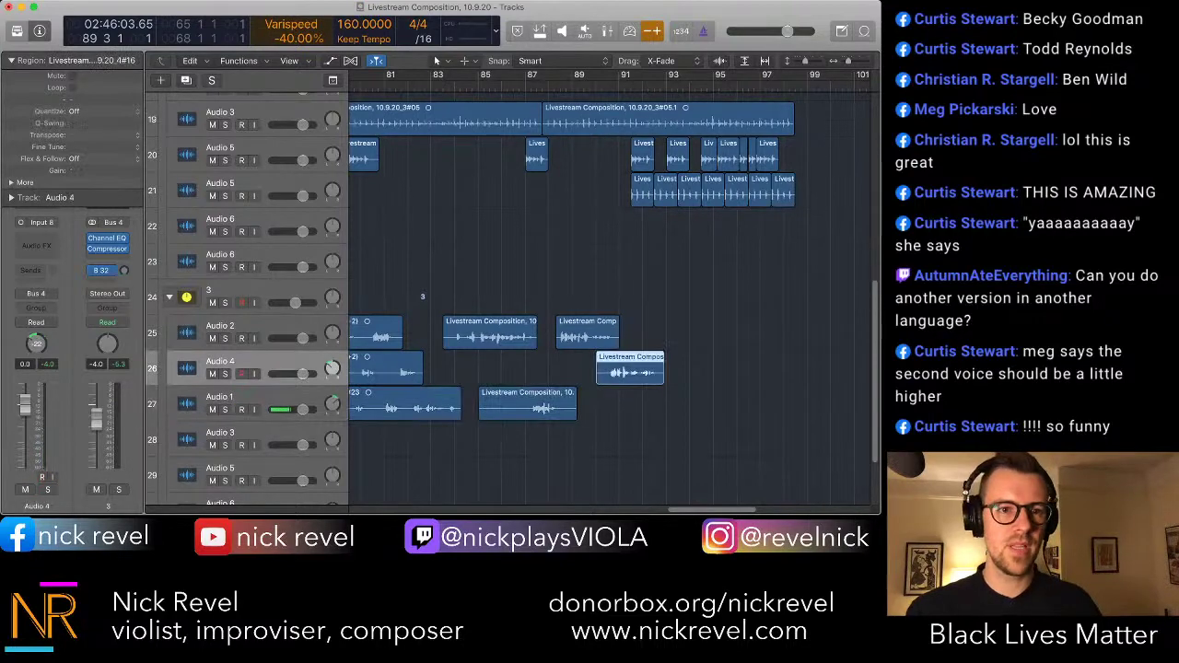
double_click(92, 135)
text(2)
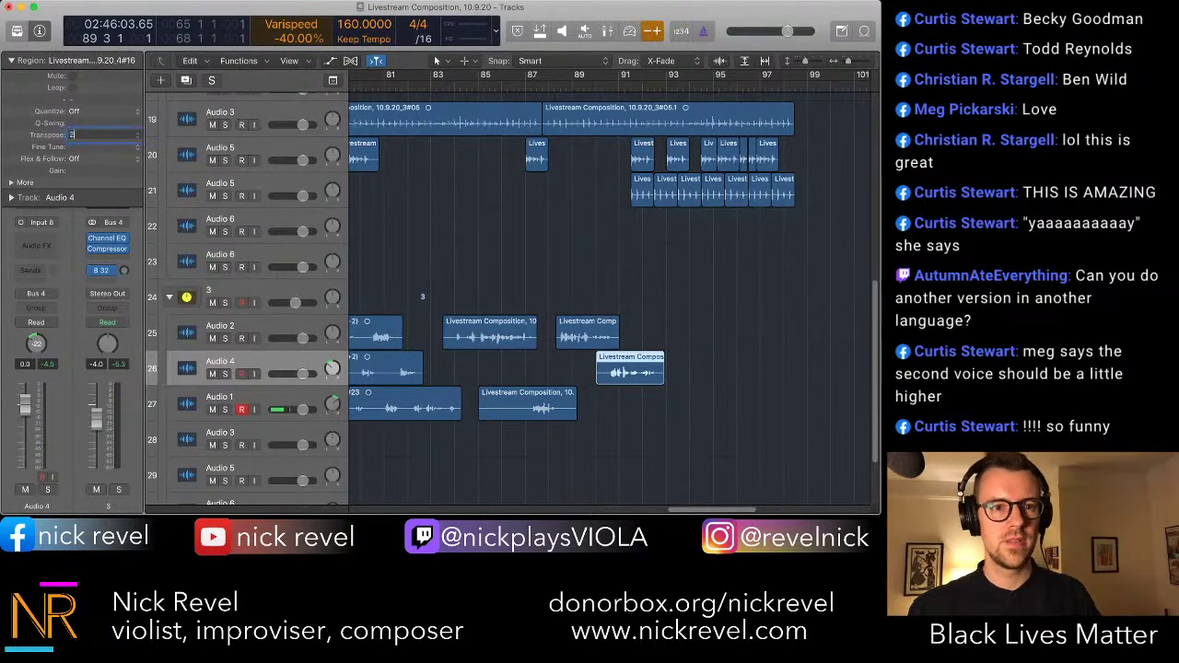
key(Return)
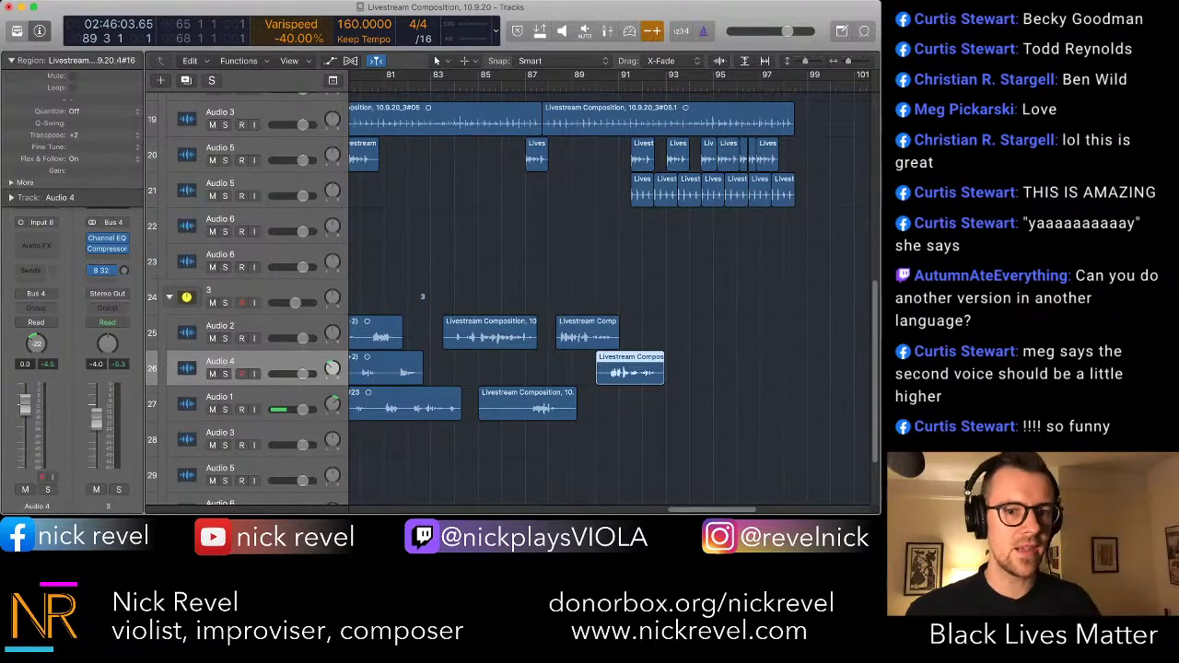
- Inspect the track settings of Audio 4, track 26, and look over its earlier regions
click(241, 362)
scroll(608, 368, left, 11)
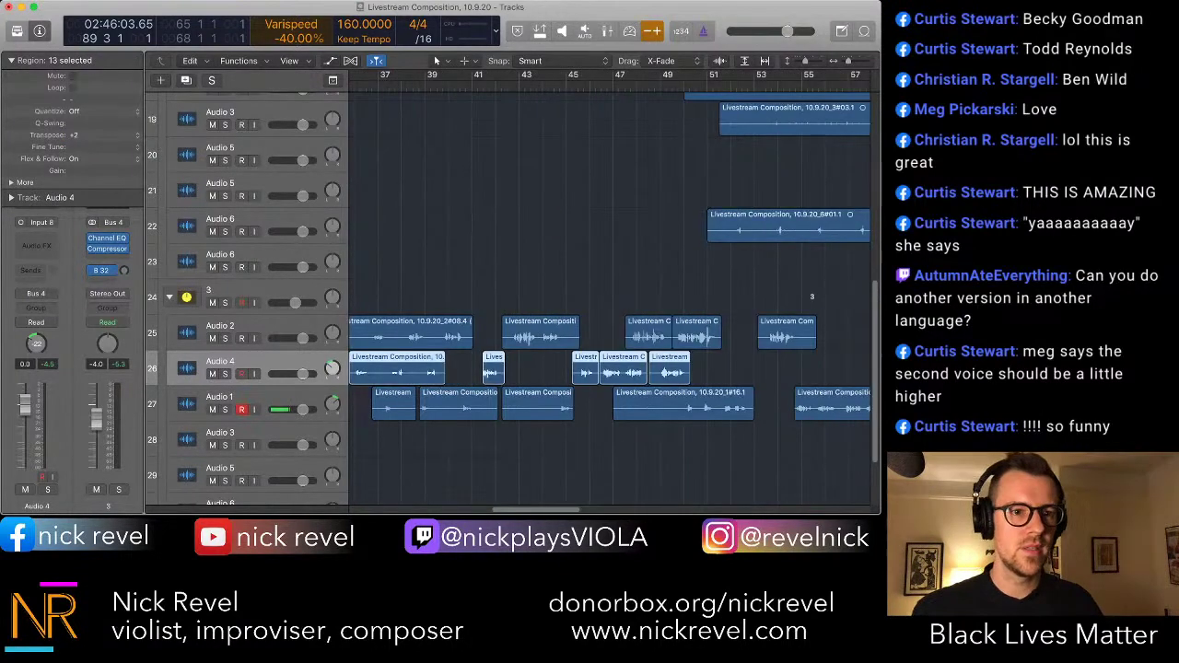
click(11, 198)
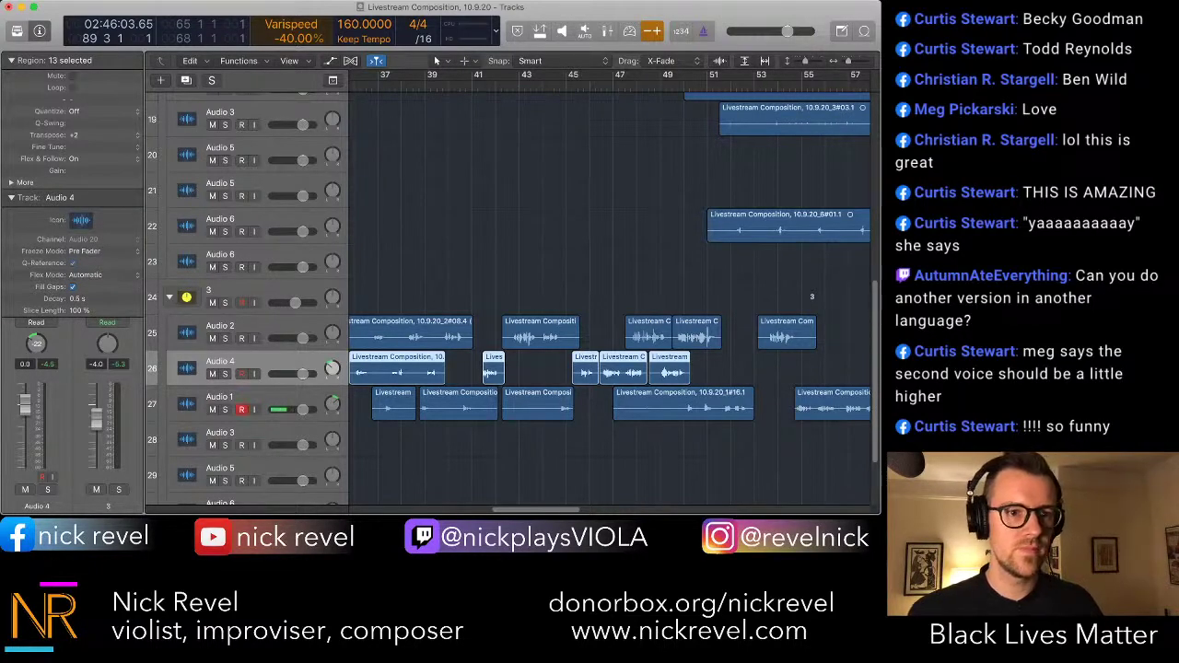
click(11, 198)
scroll(608, 295, right, 15)
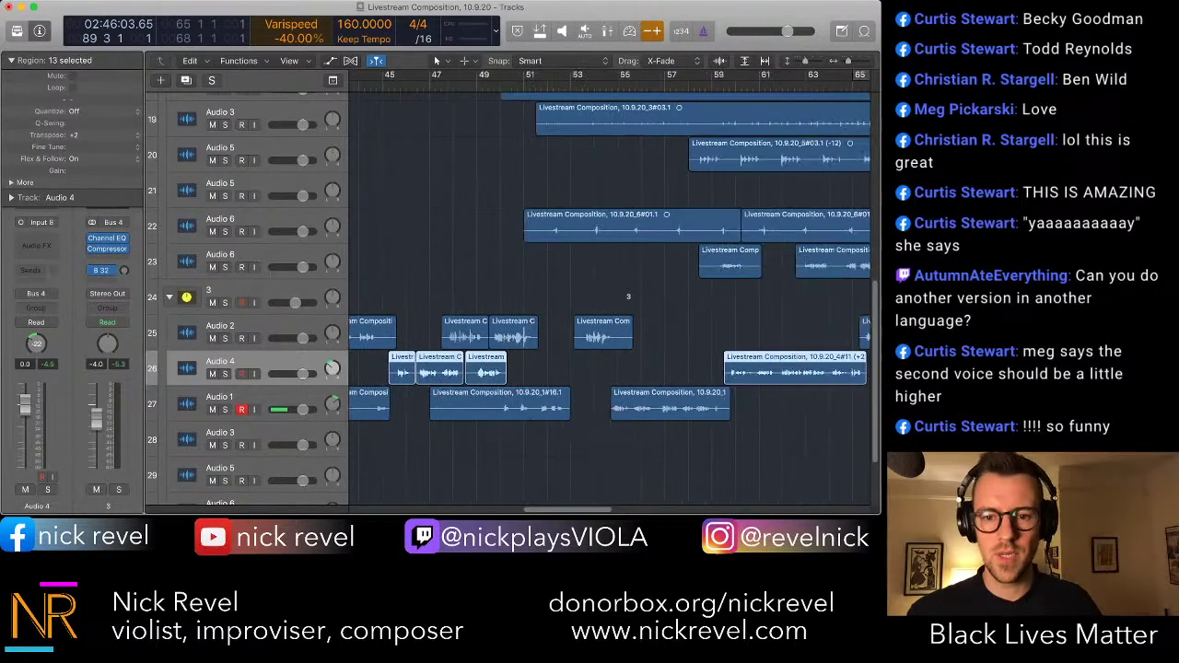
scroll(607, 295, left, 1)
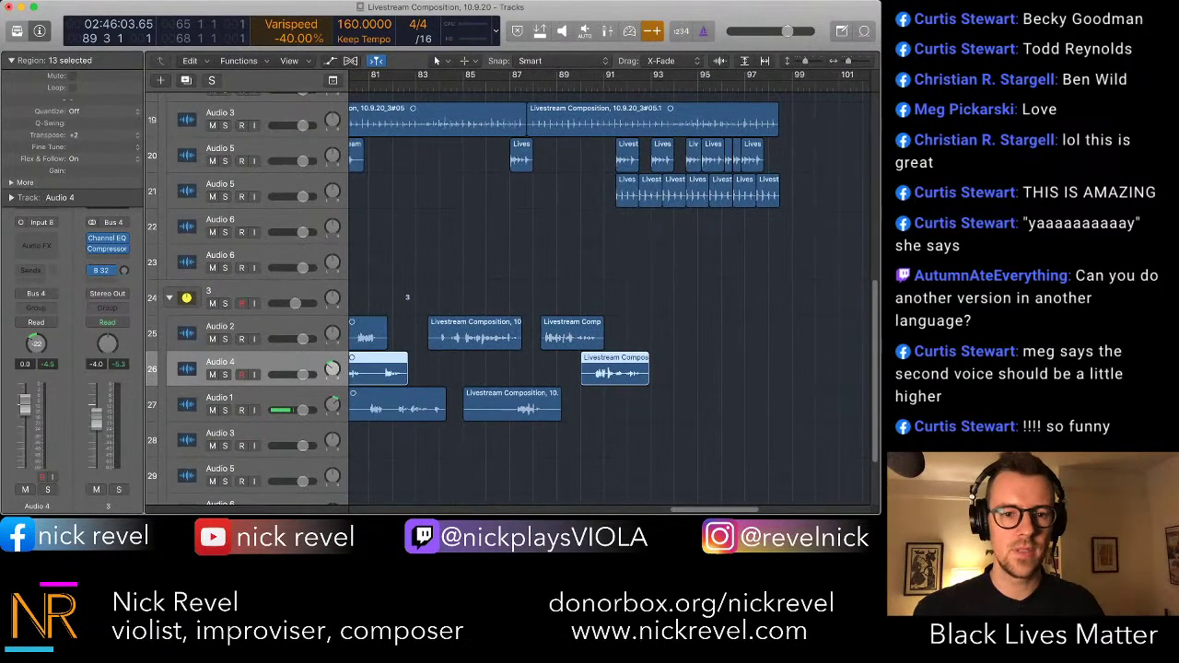
- Record a take on Audio 1, track 27, from bar 89 beat 3 to about bar 100 at -40% varispeed
click(221, 397)
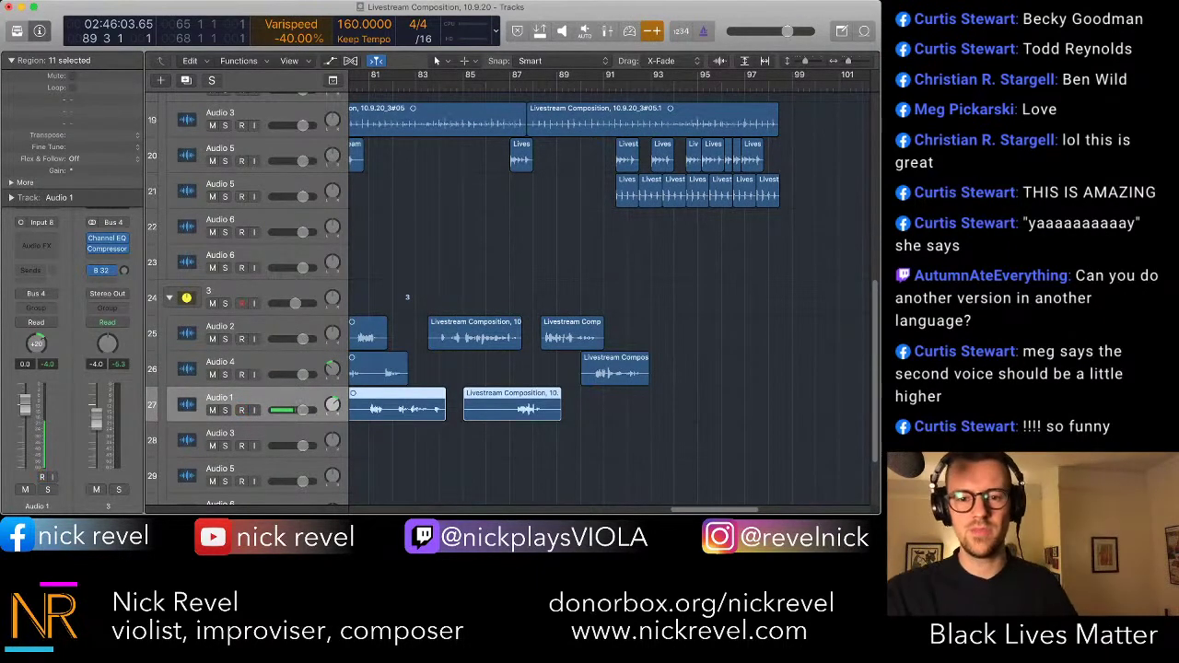
key(r)
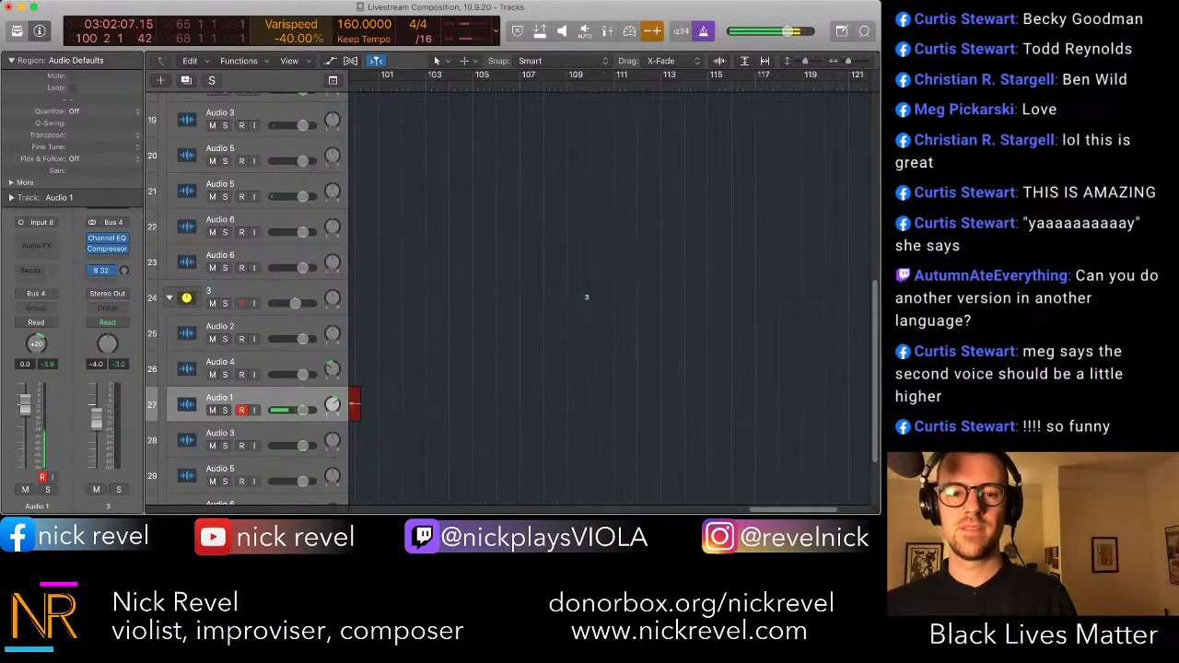
key(space)
- Play back the end of the long Audio 4 region on track 5 from just before bar 100
scroll(608, 299, left, 6)
scroll(608, 300, up, 10)
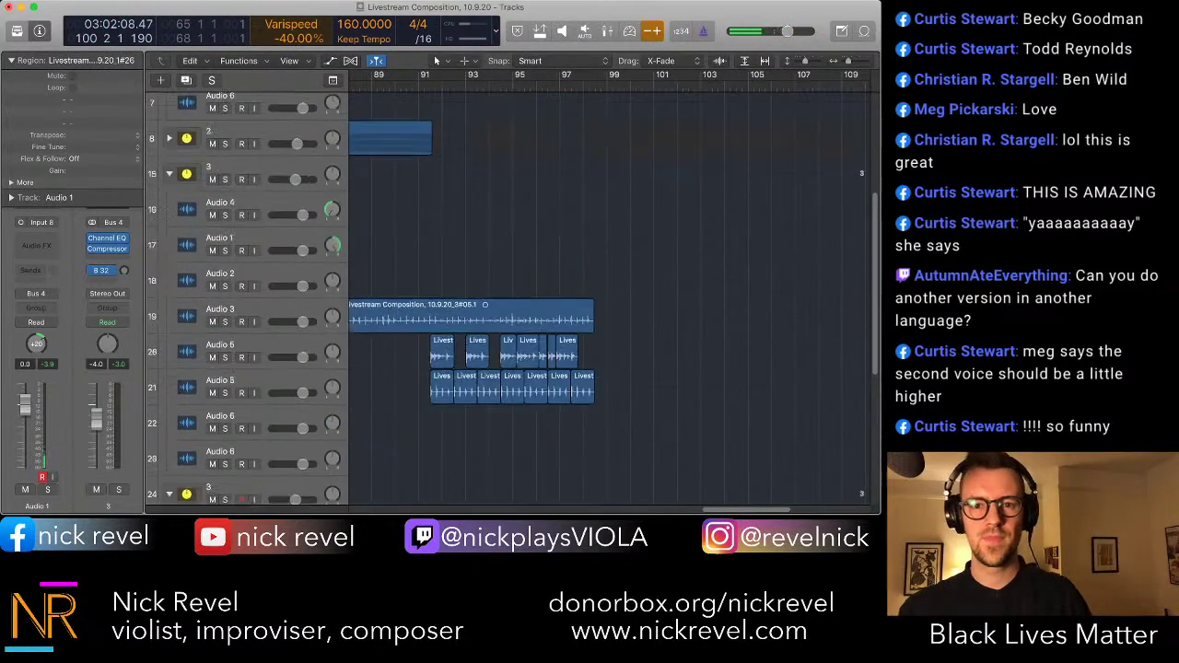
super+click(631, 258)
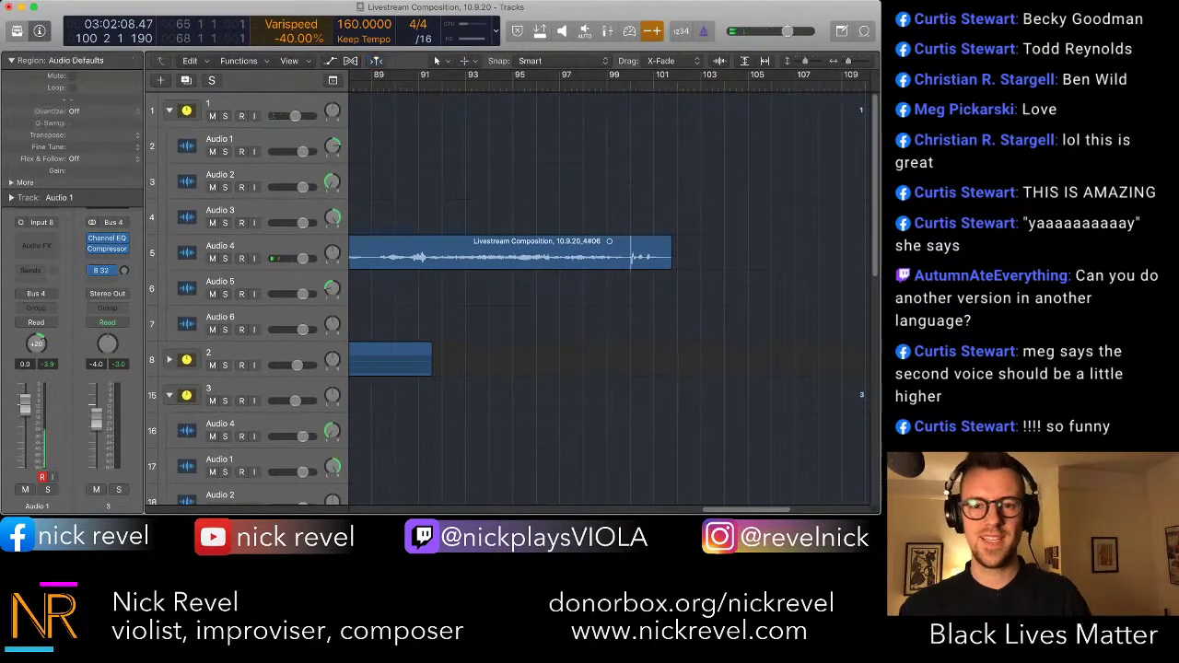
key(space)
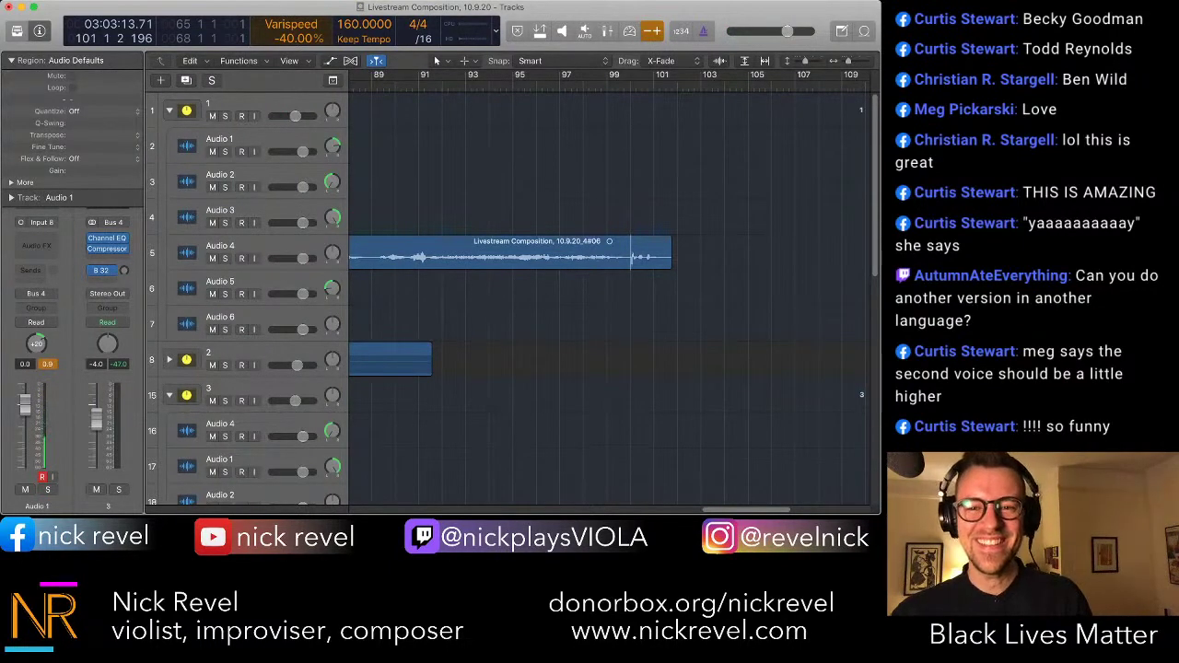
- Compare the regions around bars 89 to 101 across all the stacks, from track 1 down to track 31
scroll(608, 296, down, 10)
scroll(608, 297, up, 9)
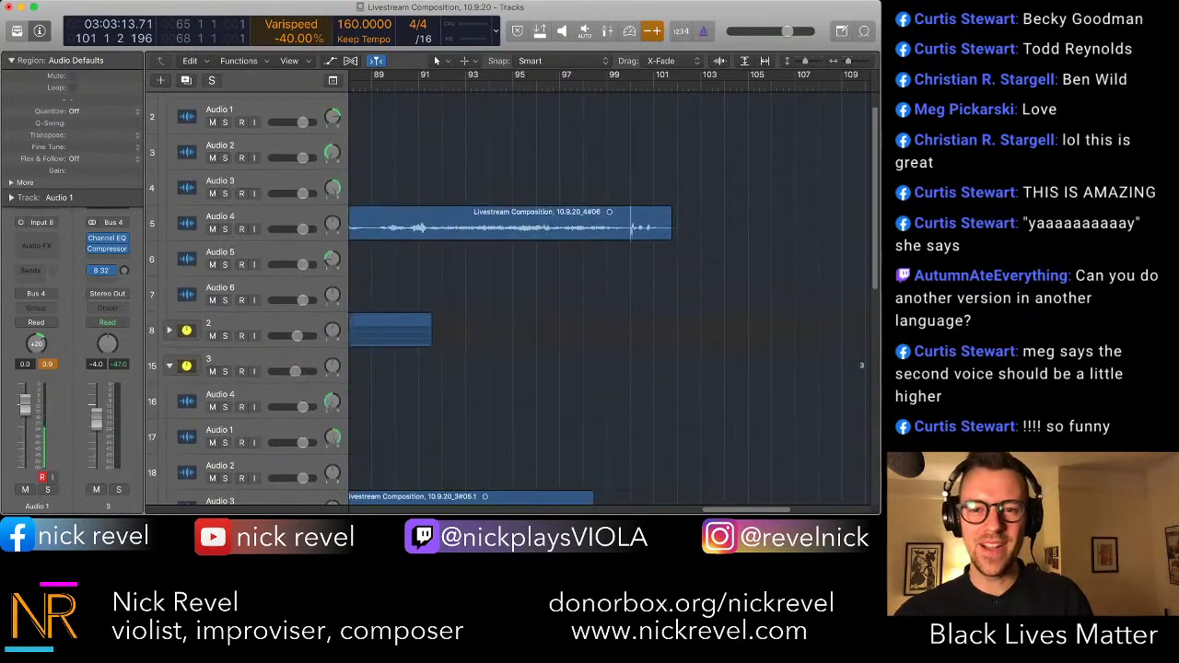
scroll(515, 304, down, 10)
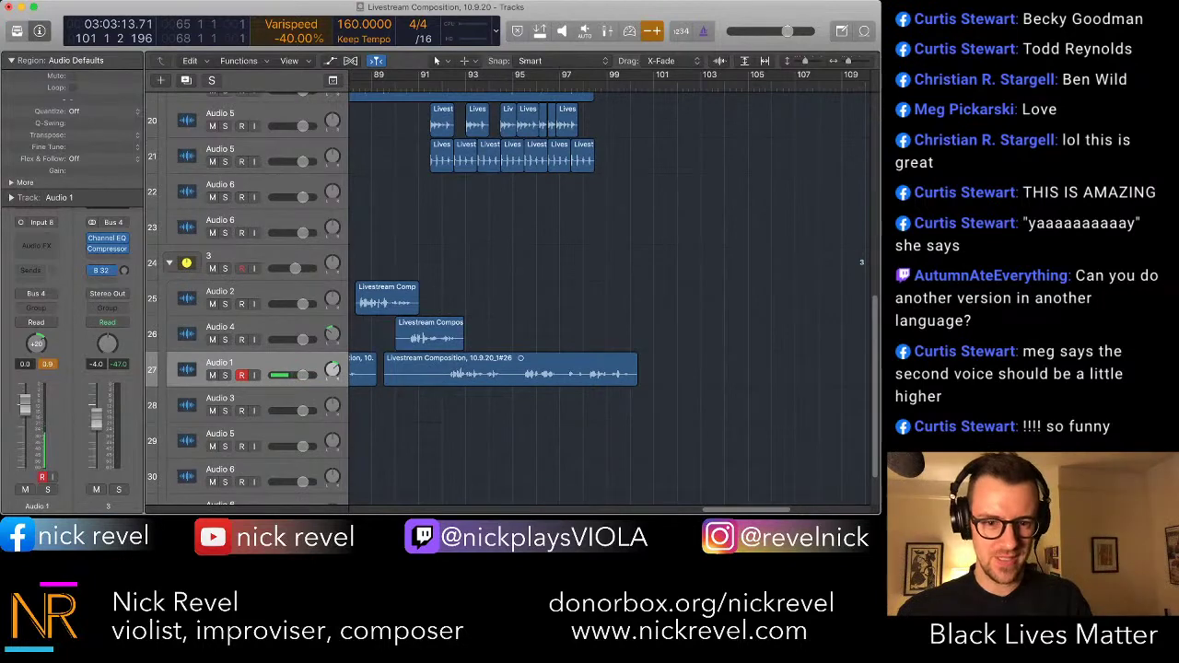
scroll(515, 304, down, 1)
scroll(516, 304, up, 5)
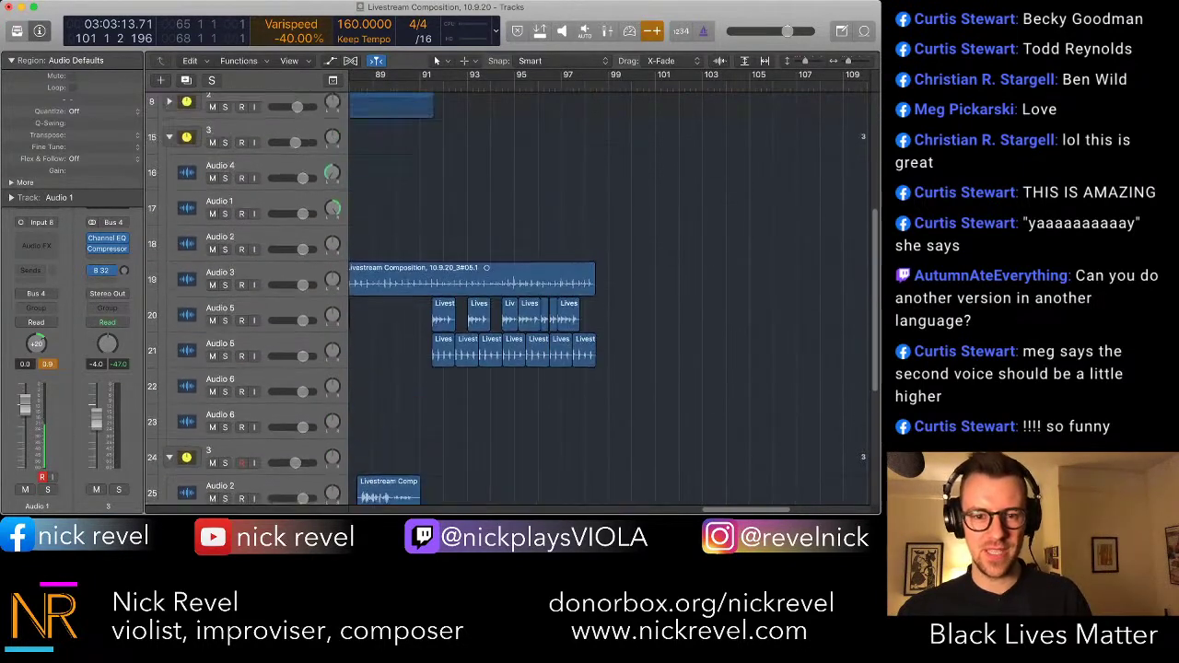
scroll(516, 304, down, 5)
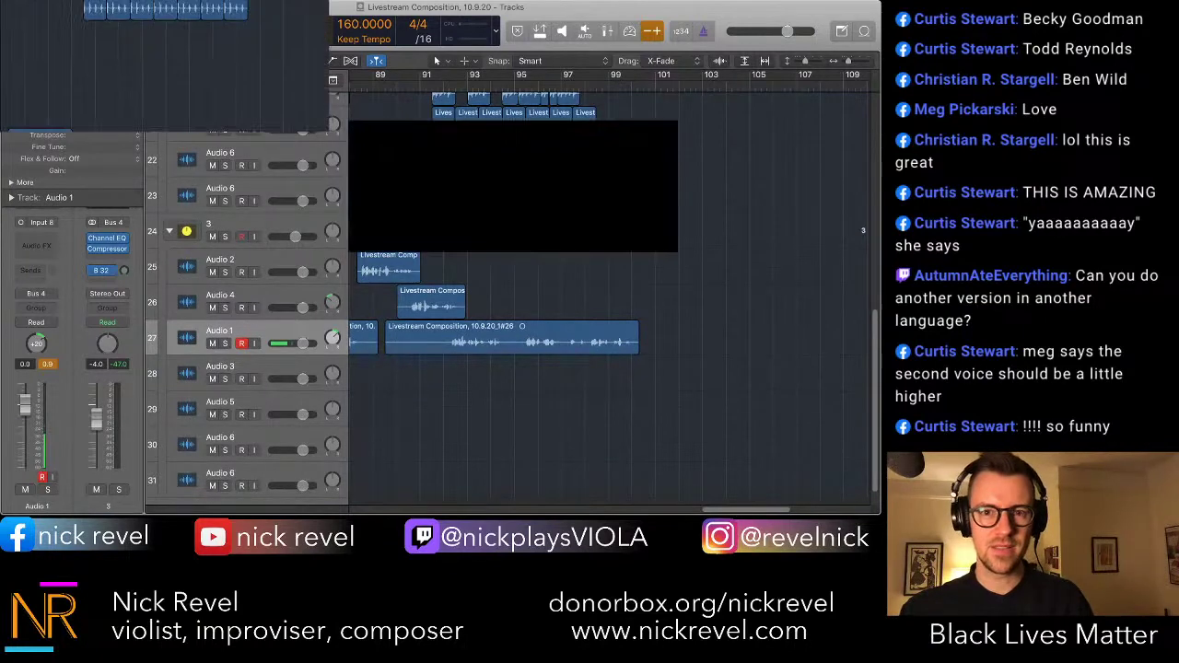
scroll(607, 294, left, 2)
scroll(607, 295, down, 1)
- Set varispeed to +20% and place the playhead at bar 92
click(652, 32)
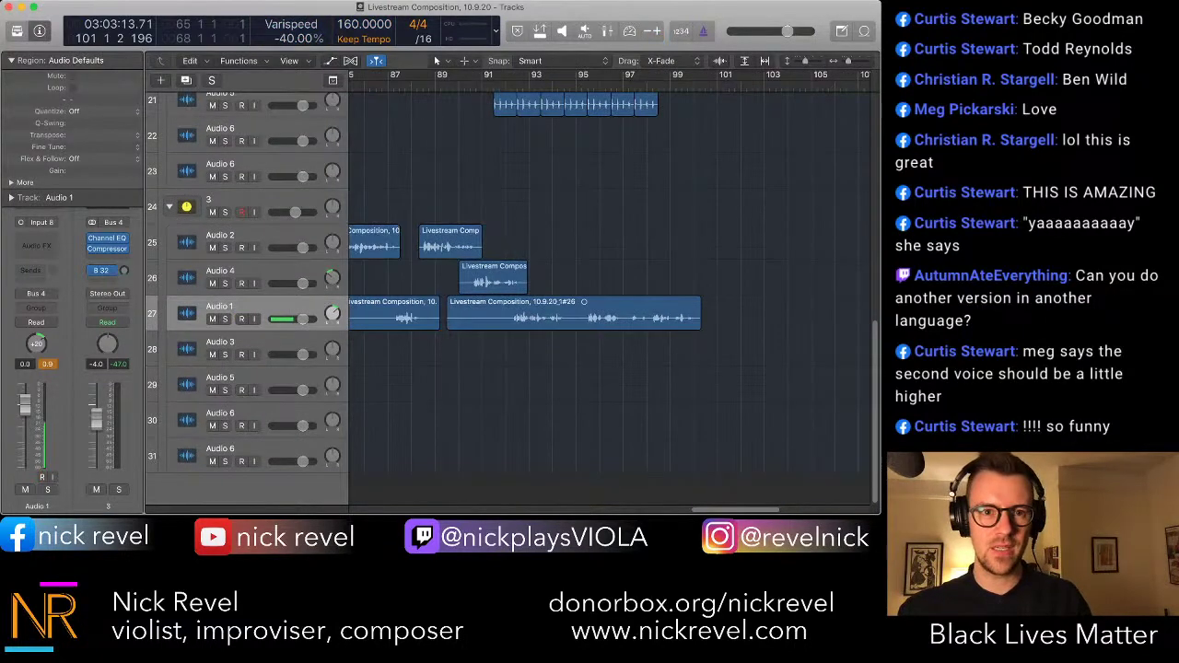
click(652, 31)
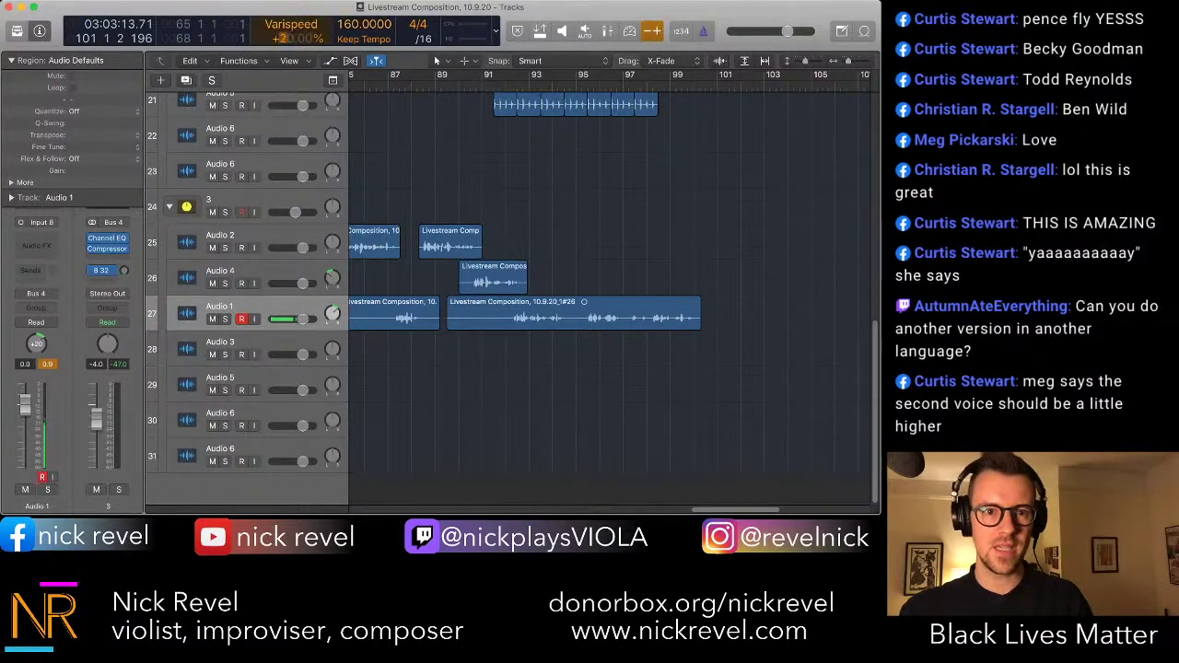
drag(297, 39, 297, 11)
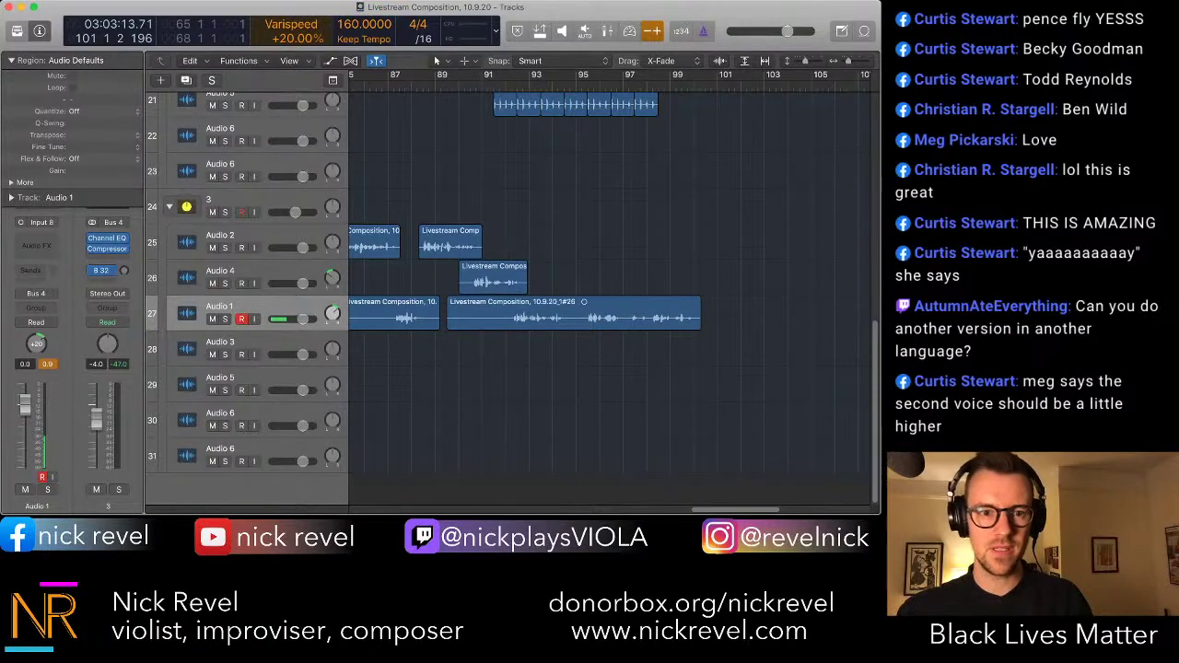
click(507, 84)
- Record a take on Audio 2, track 25, from bar 92 to about bar 101 at +20% varispeed
click(242, 248)
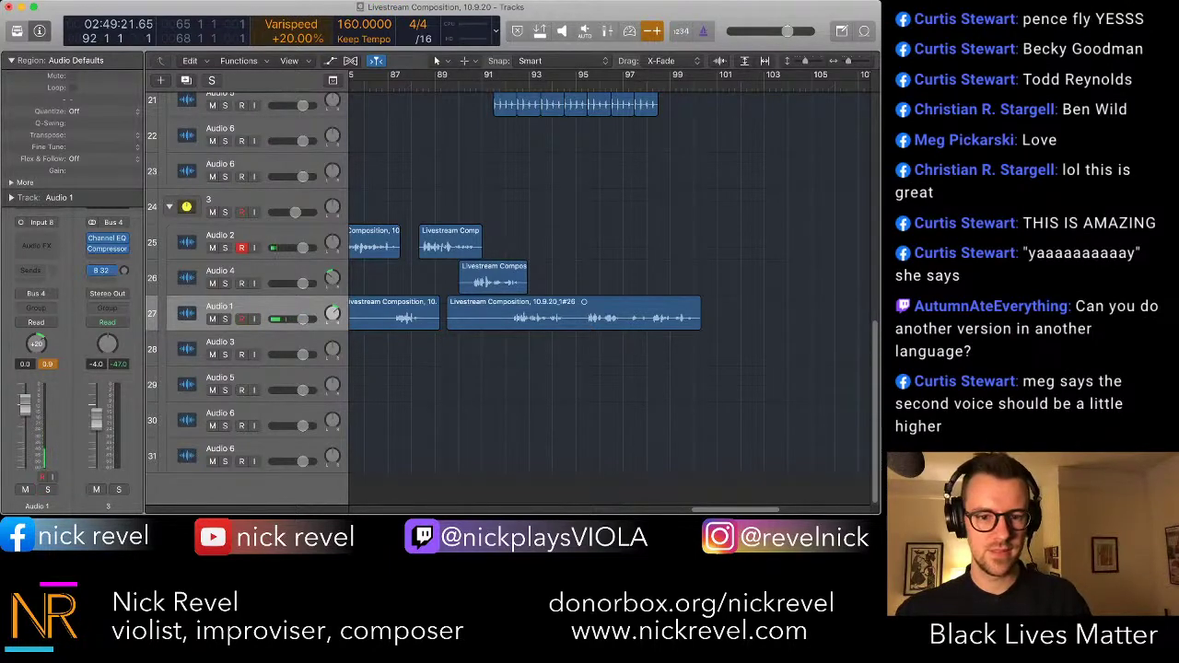
click(241, 248)
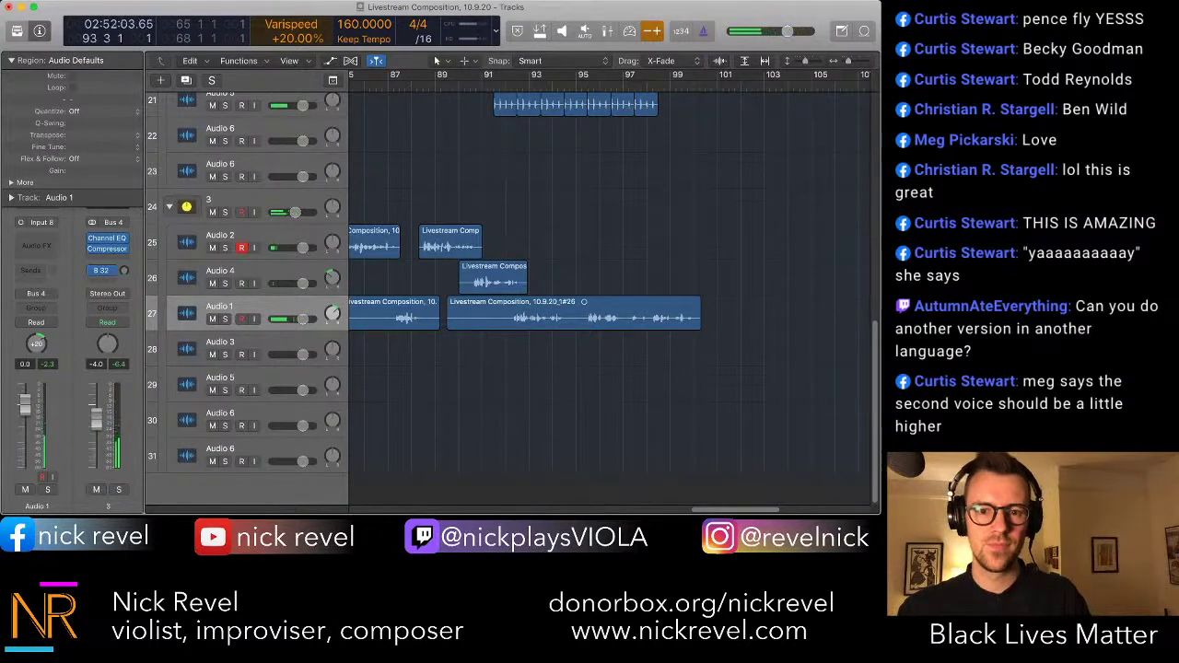
click(221, 235)
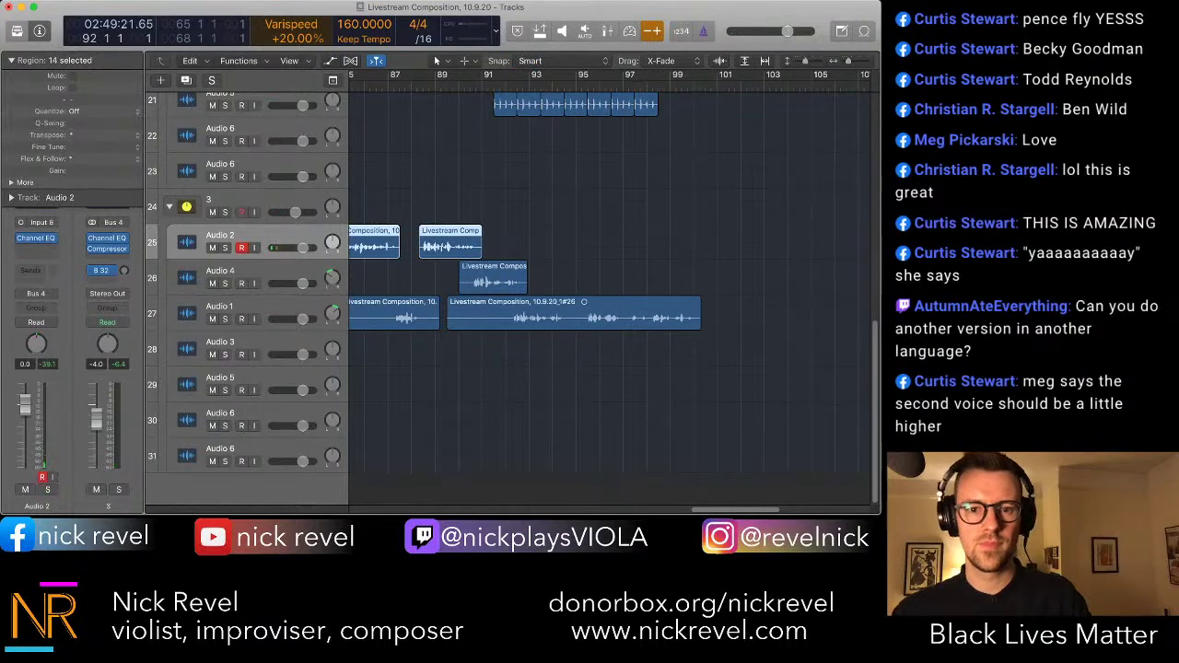
key(r)
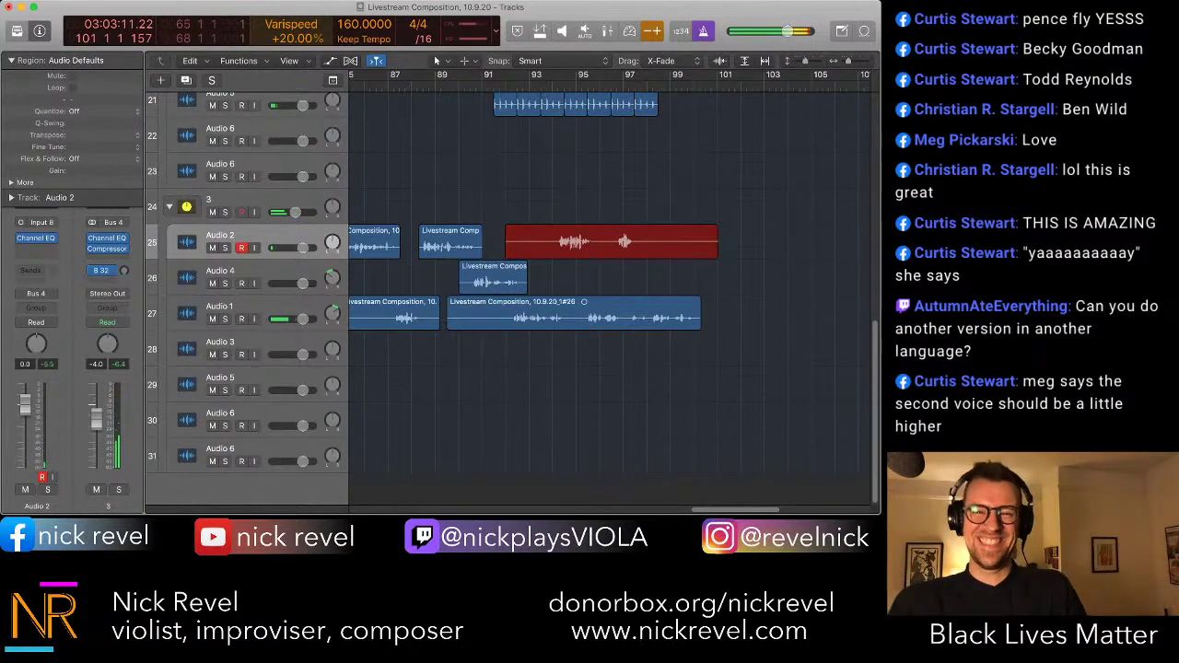
key(space)
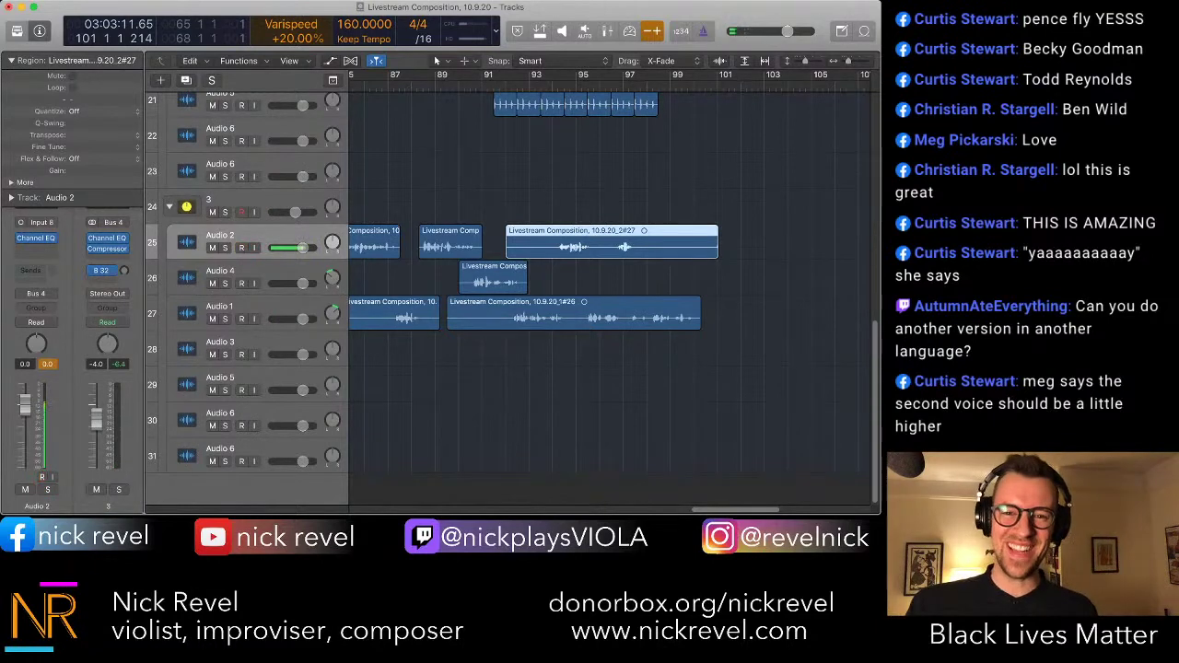
- Trim the new track 25 take to run from about bar 94 to the middle of bar 98
drag(506, 251, 548, 252)
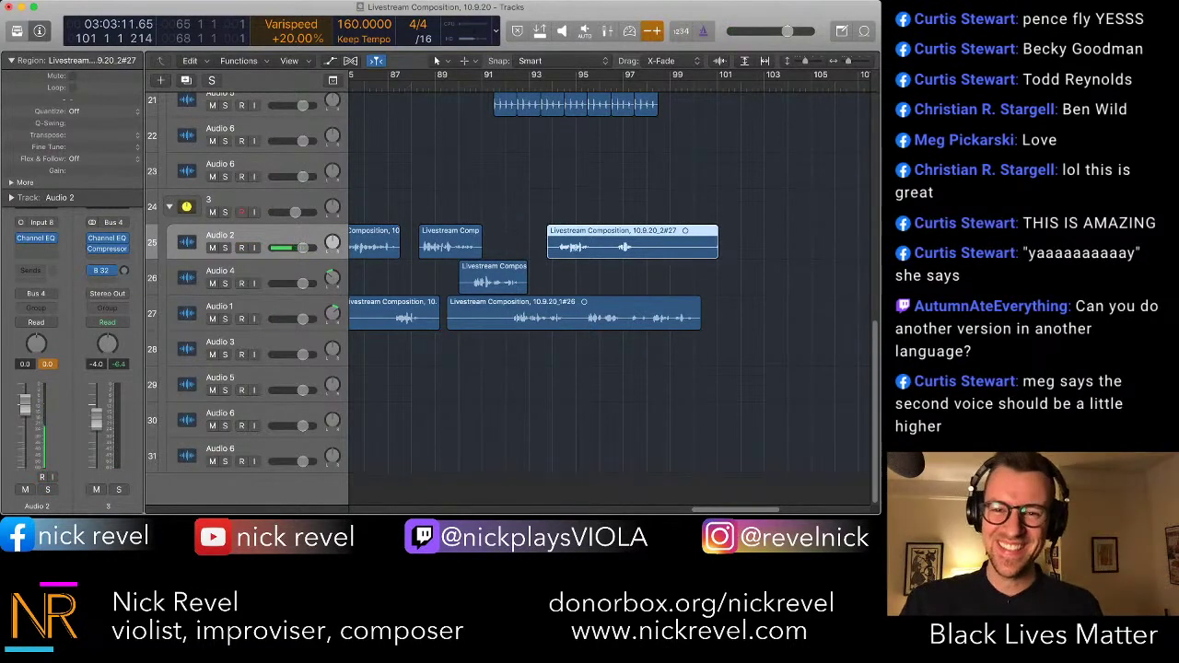
drag(716, 252, 659, 251)
click(698, 215)
click(642, 236)
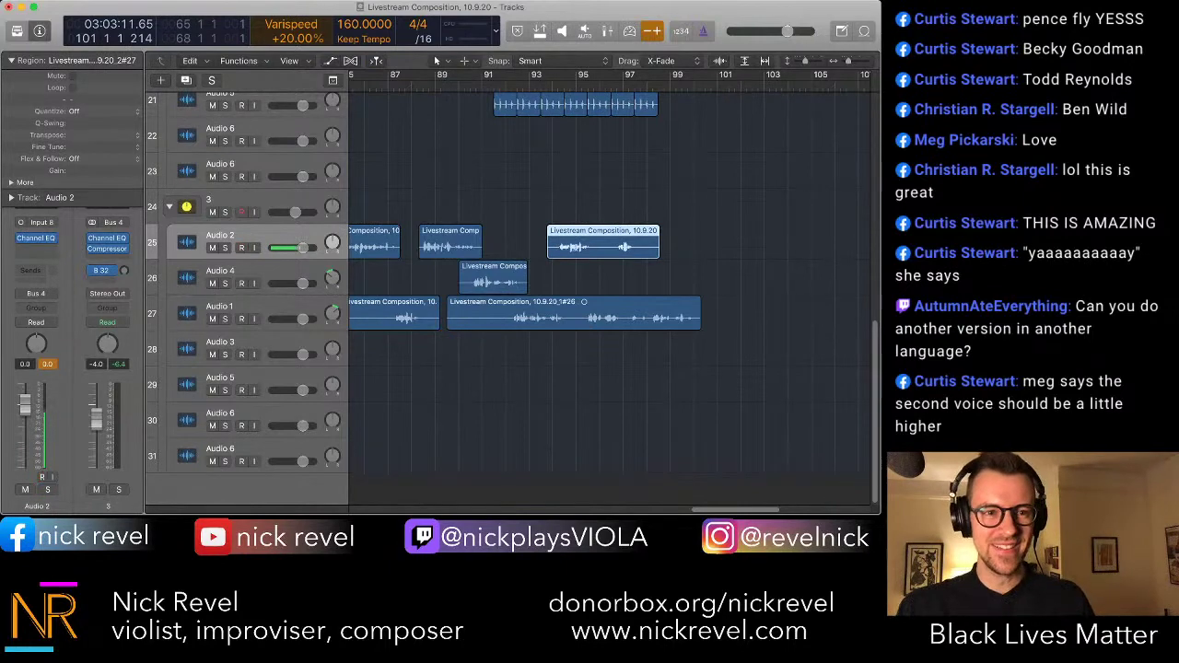
- Transpose the trimmed track 25 take by -2 and play the passage back with varispeed off
double_click(76, 146)
double_click(75, 136)
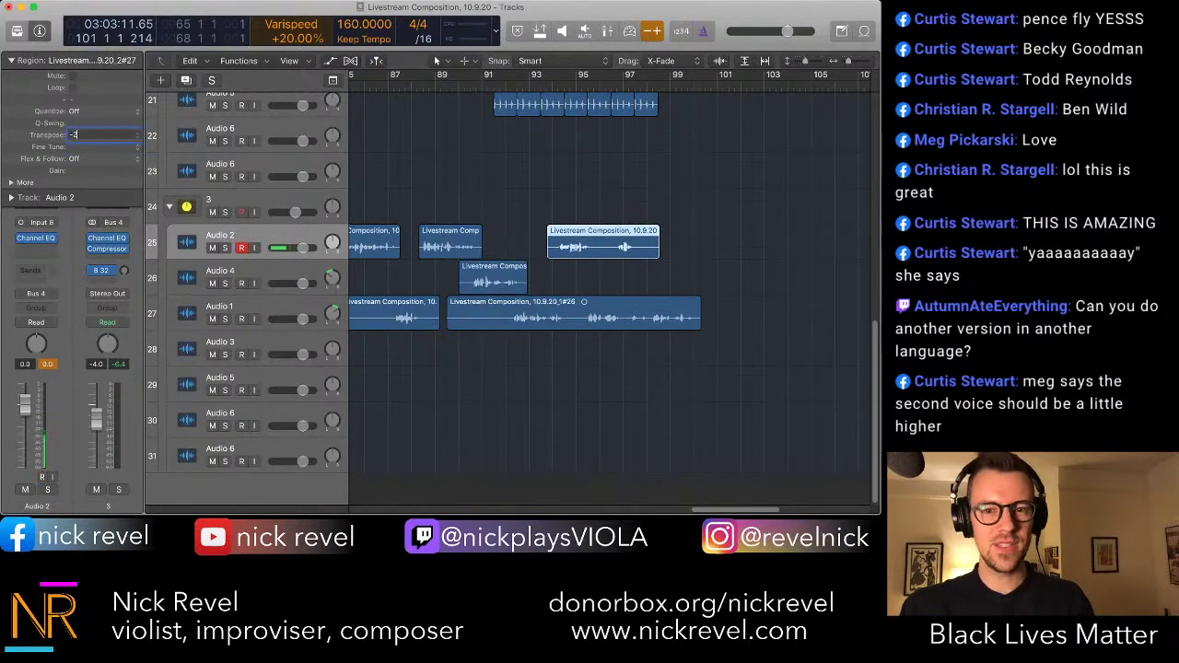
key(Return)
key(shift+space)
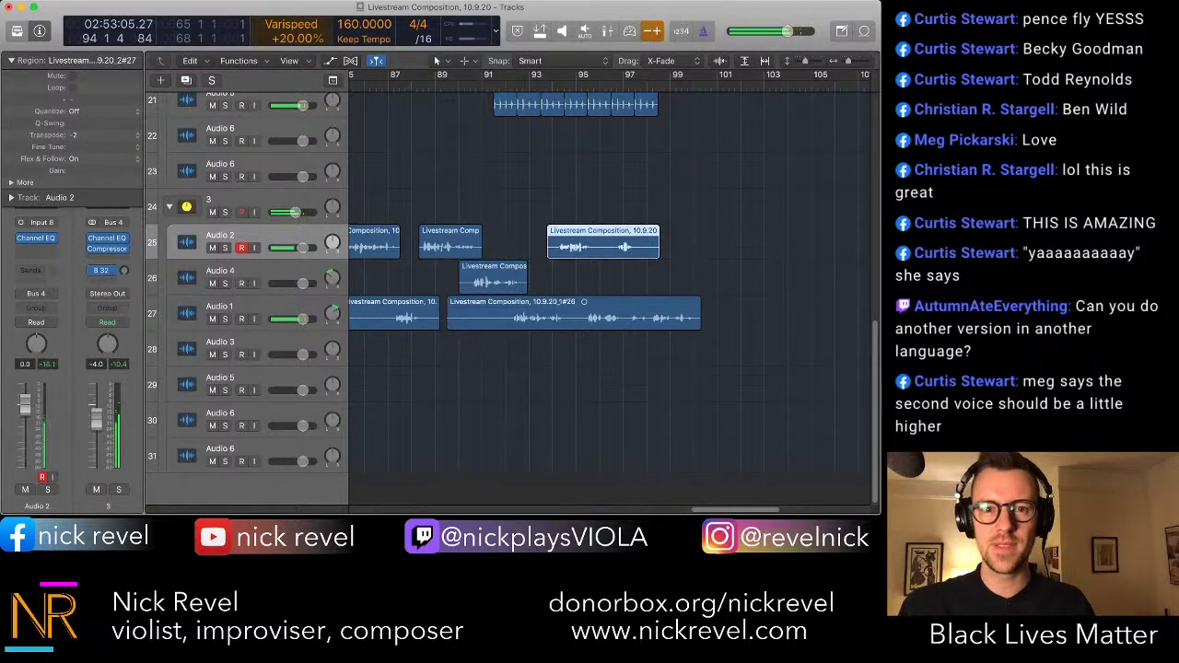
key(space)
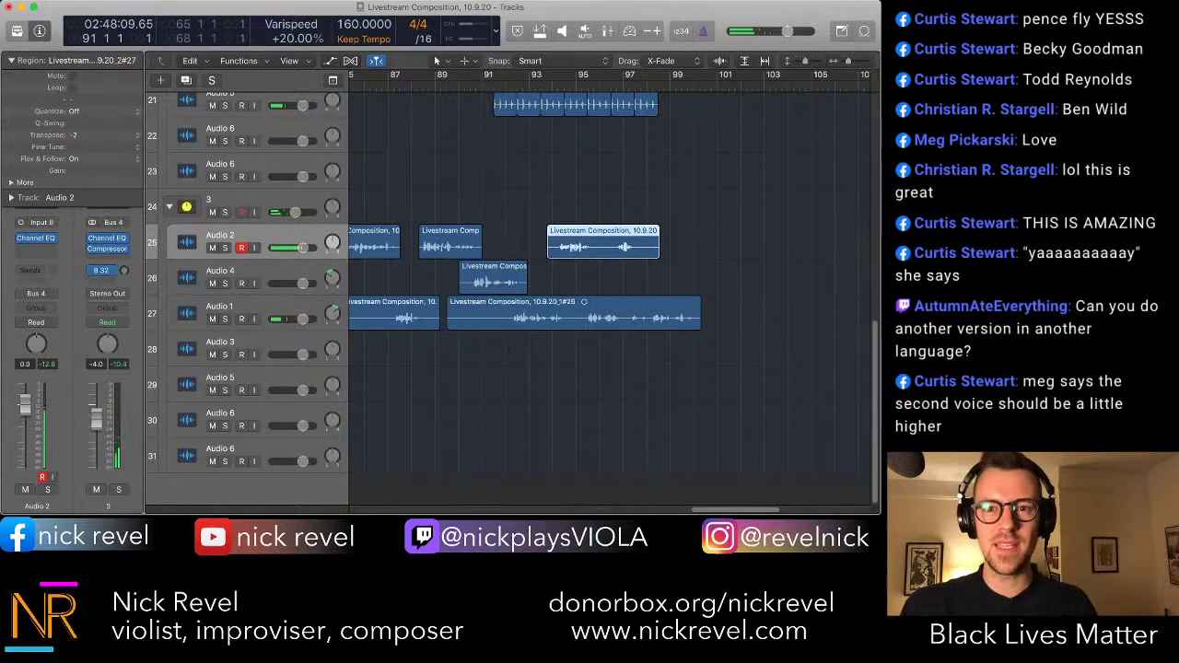
key(r)
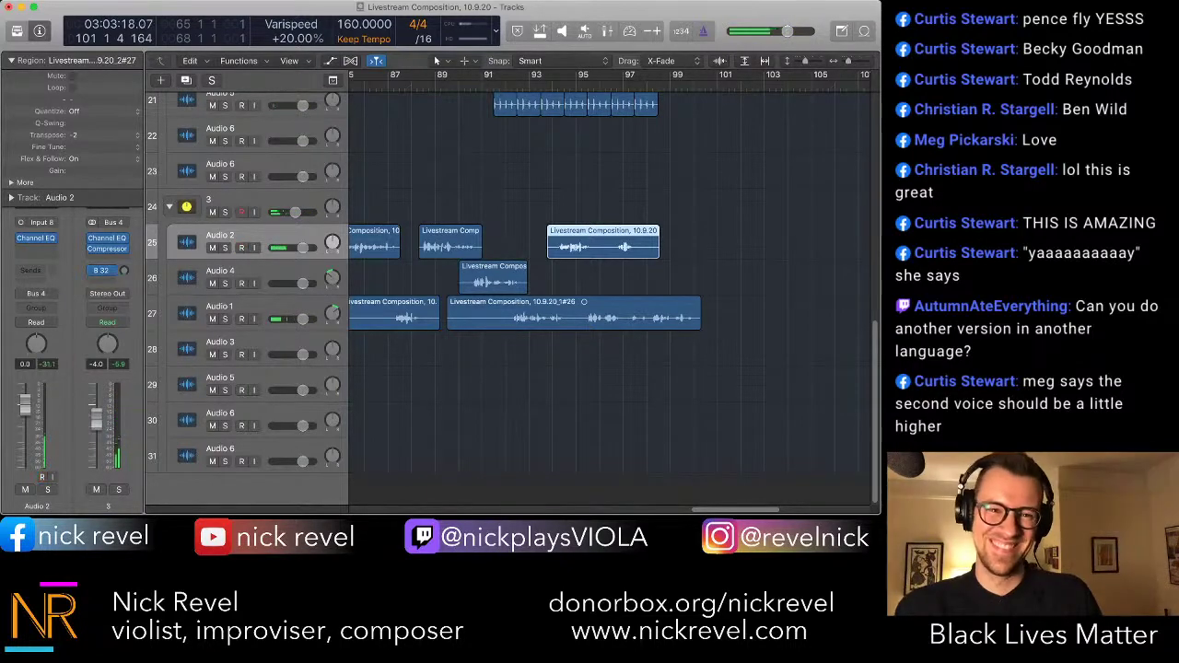
- Select Audio 4 on track 26, place the playhead at bar 93 and turn on varispeed at -20%
click(230, 271)
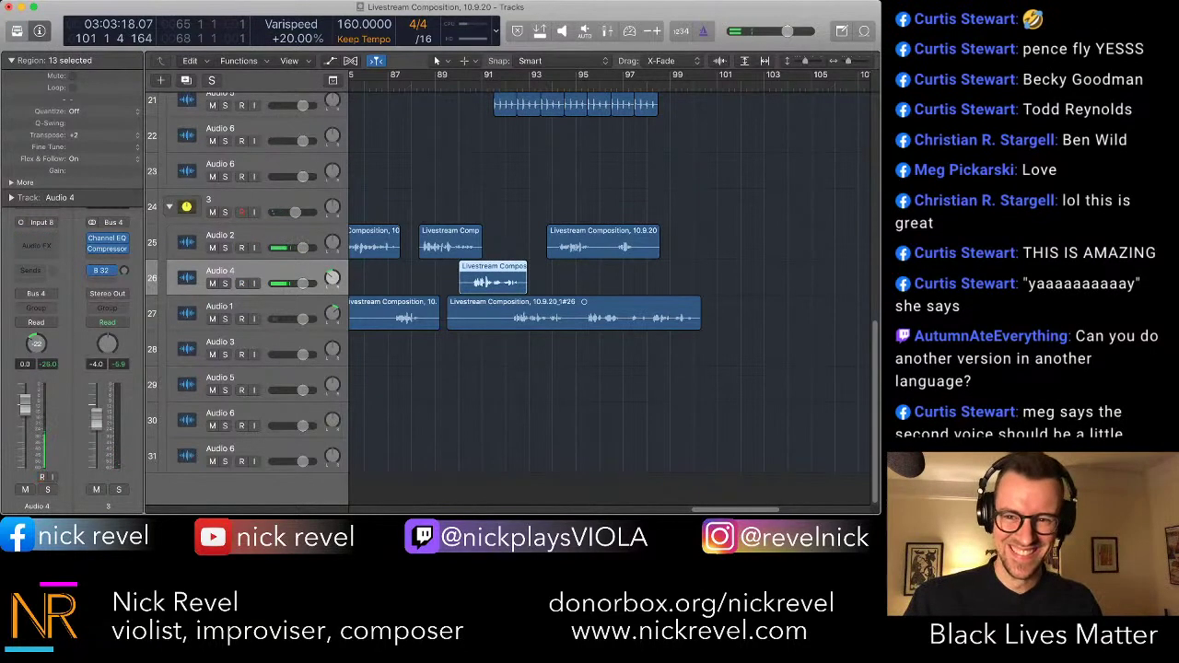
key(shift+comma)
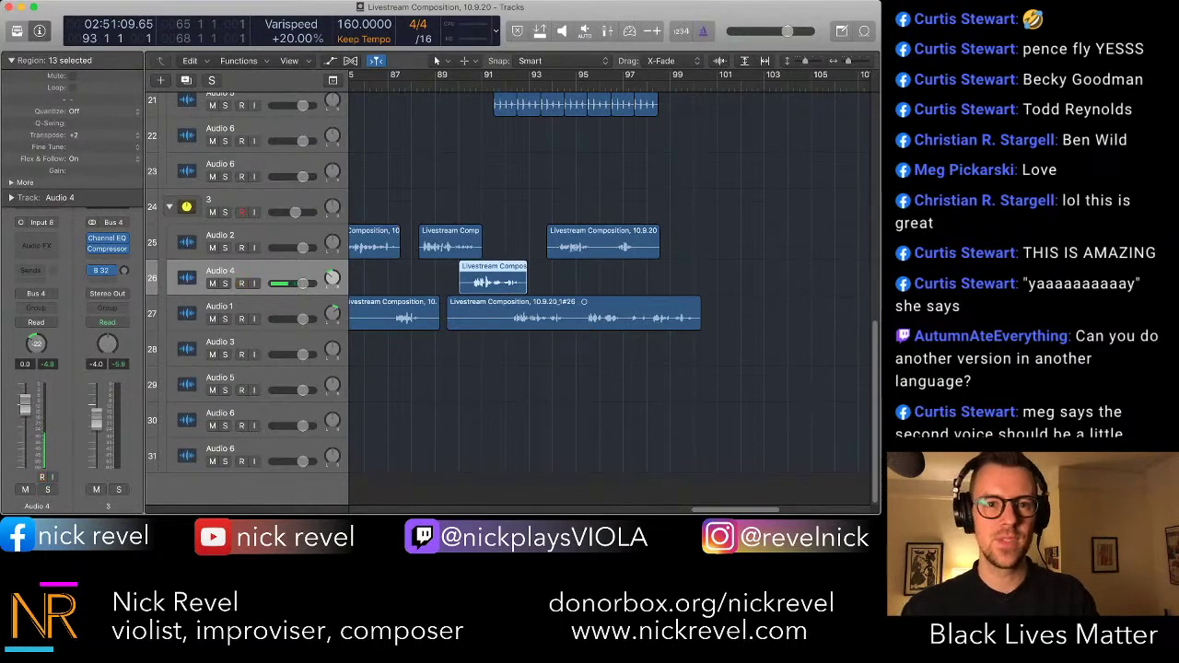
click(652, 30)
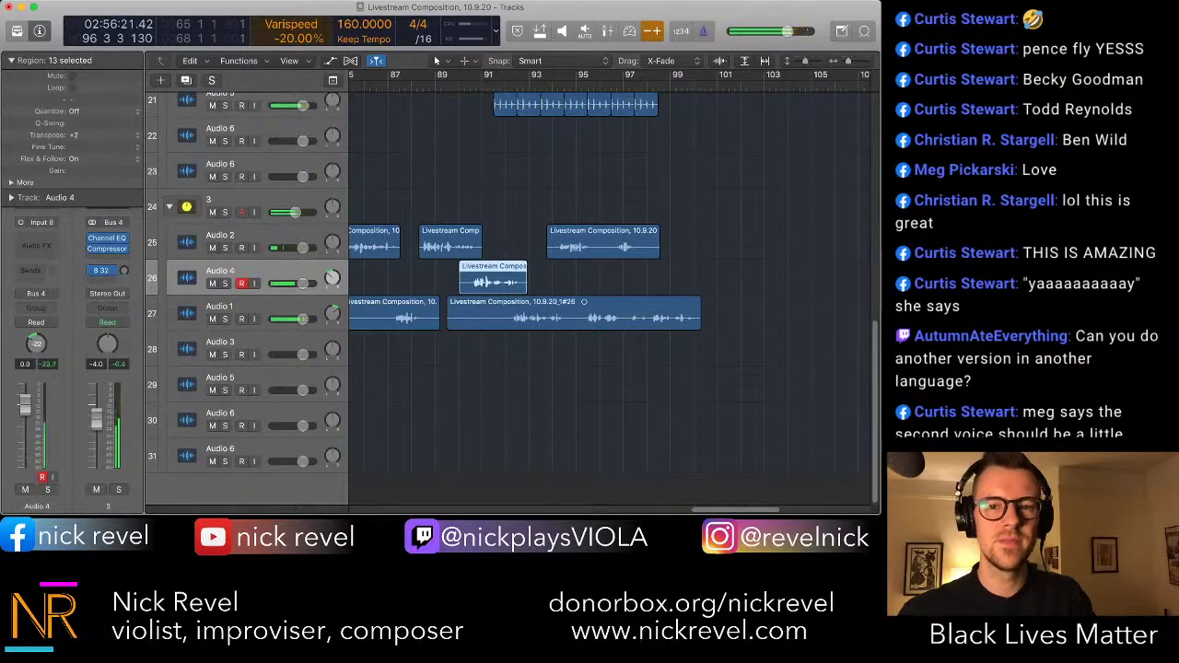
- Split the last Audio 1 region on track 27 at bar 95 and move its second part to start at bar 96
key(space)
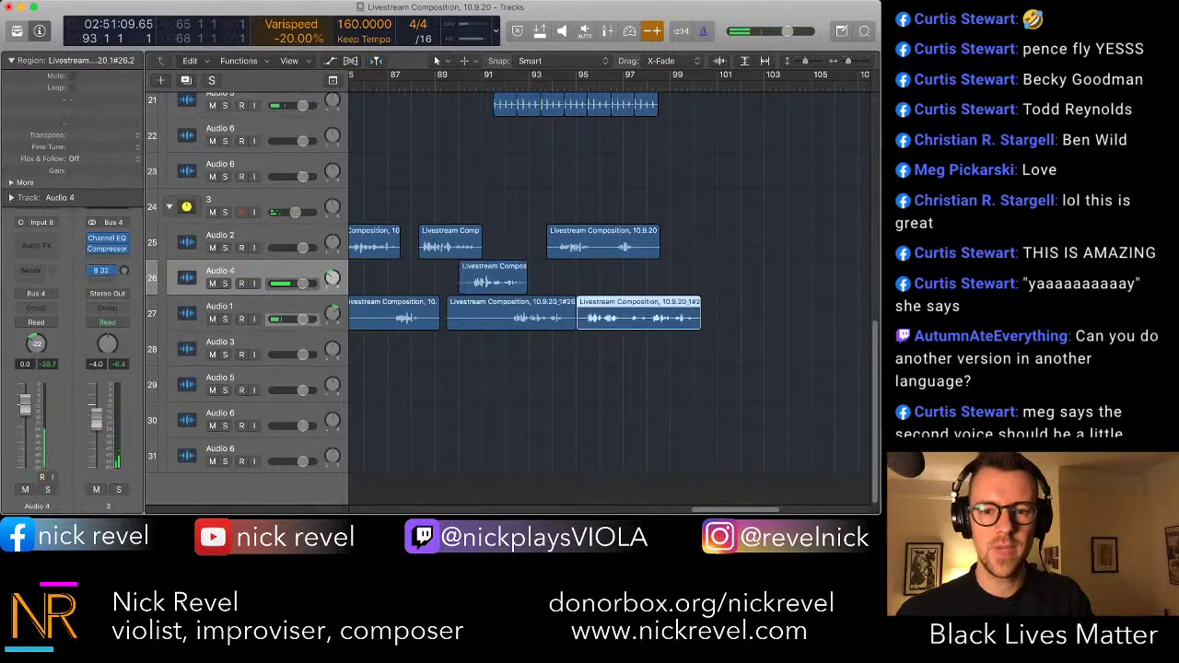
drag(635, 313, 660, 314)
key(space)
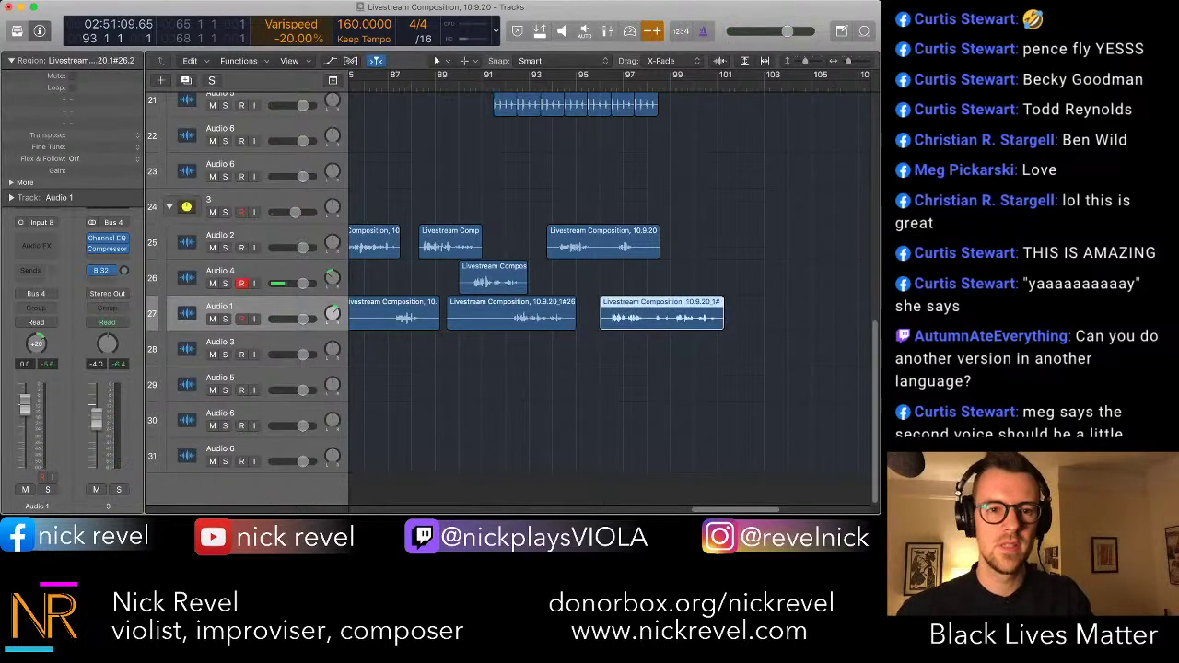
- Solo Audio 1 on track 27 and listen to its regions up to about bar 101 with varispeed off
click(221, 276)
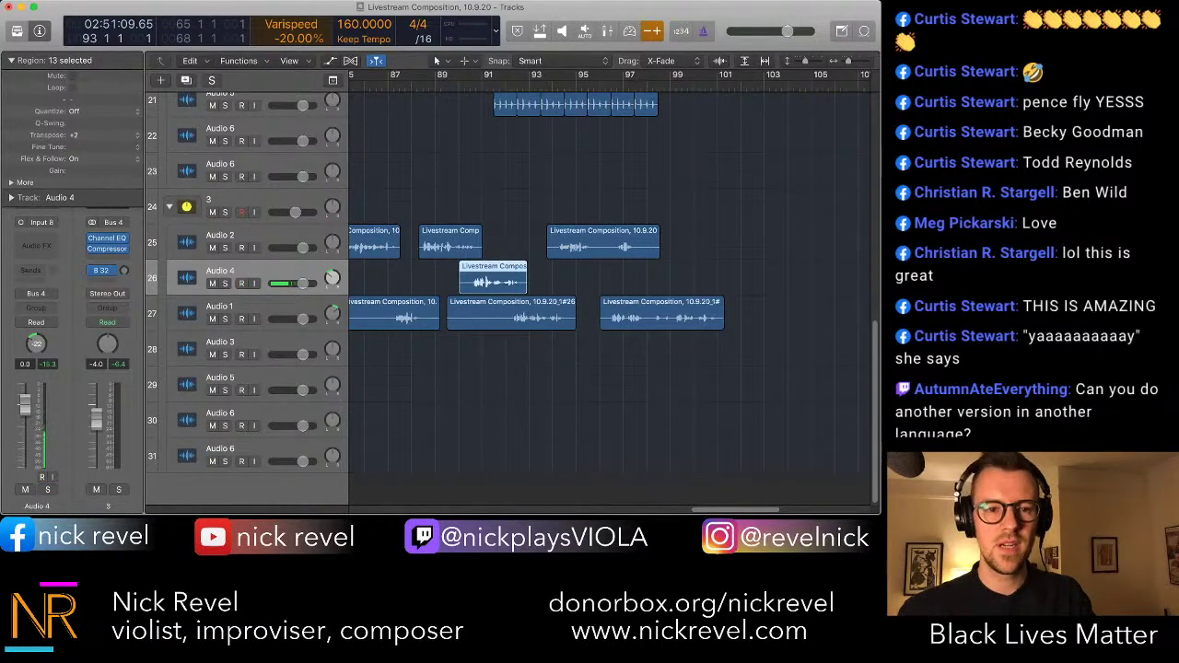
click(221, 308)
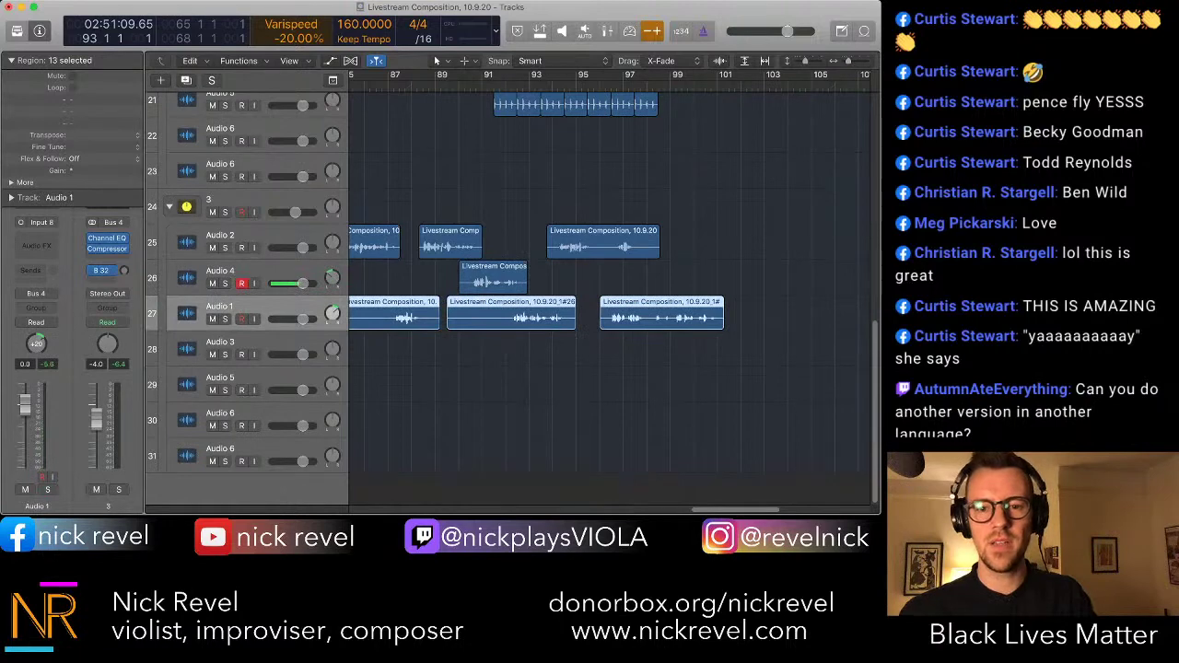
click(618, 318)
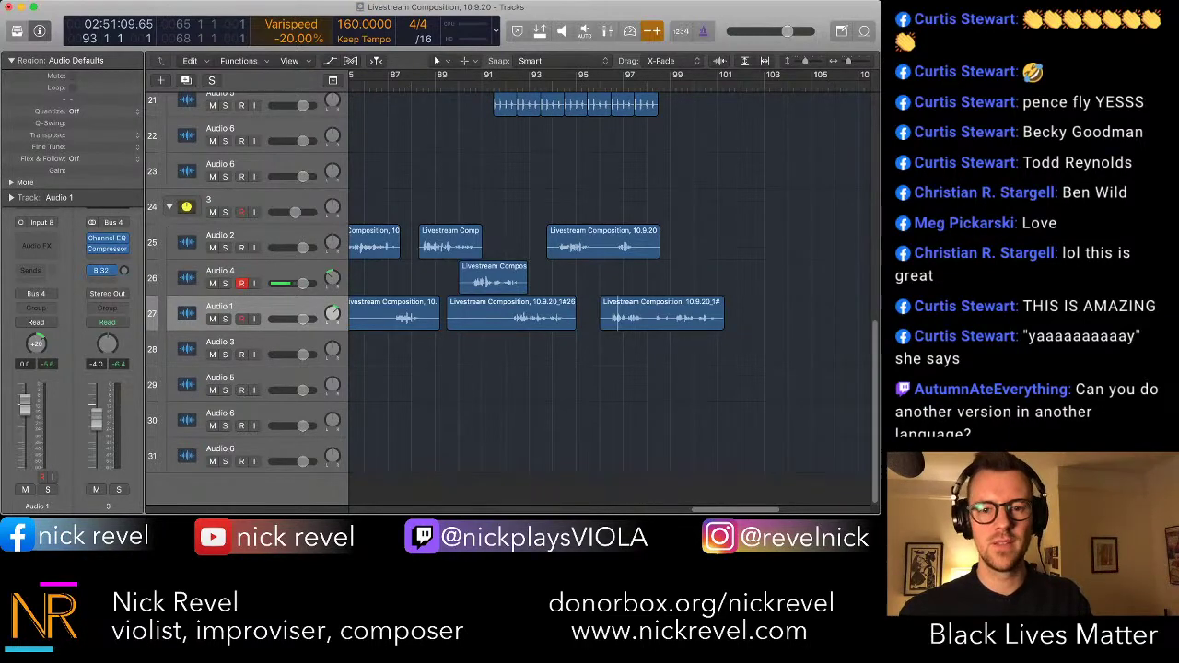
key(s)
key(space)
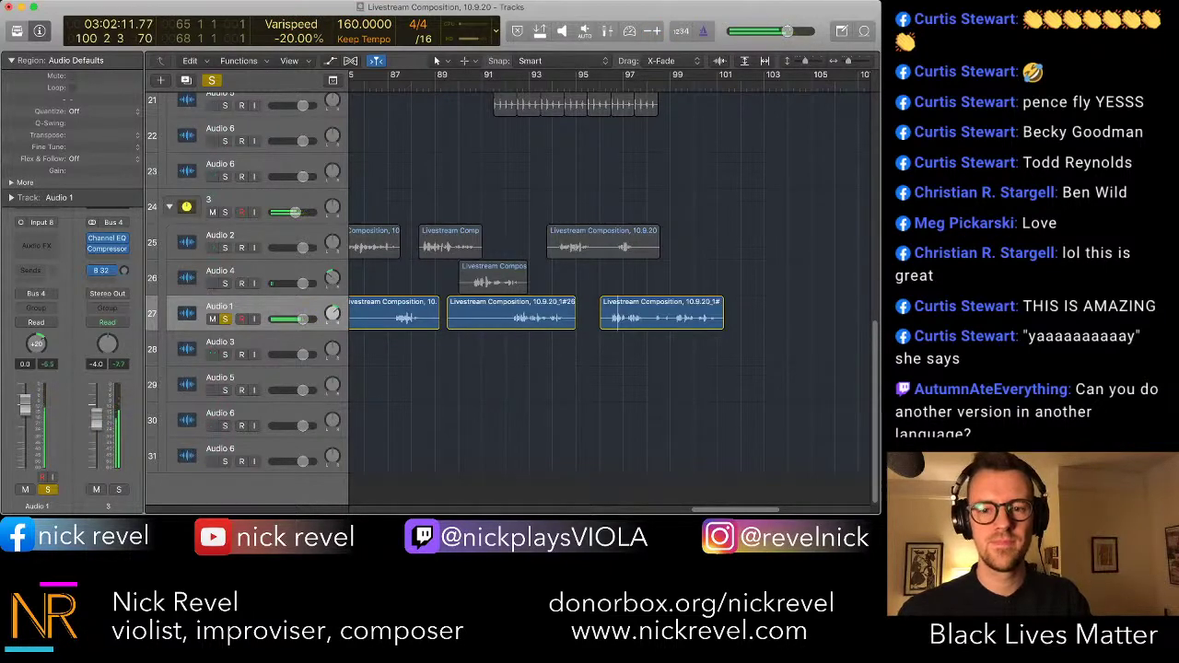
key(space)
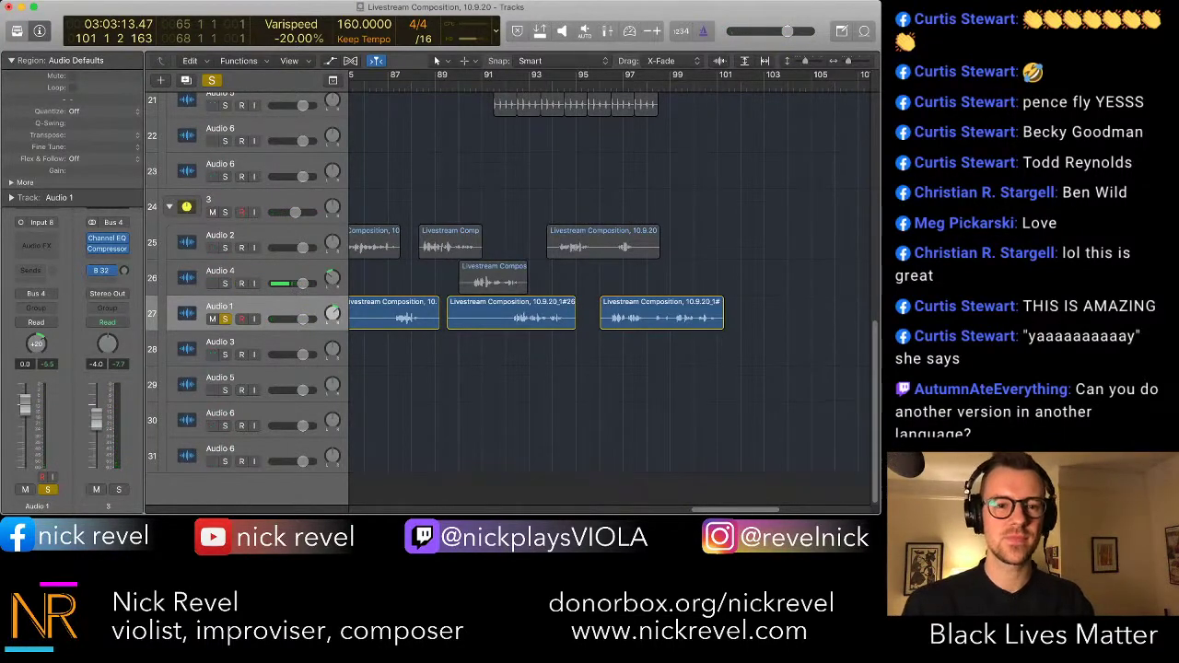
- Clear the solo and make Audio 4 on track 26 the selected track
click(225, 283)
click(225, 318)
click(241, 271)
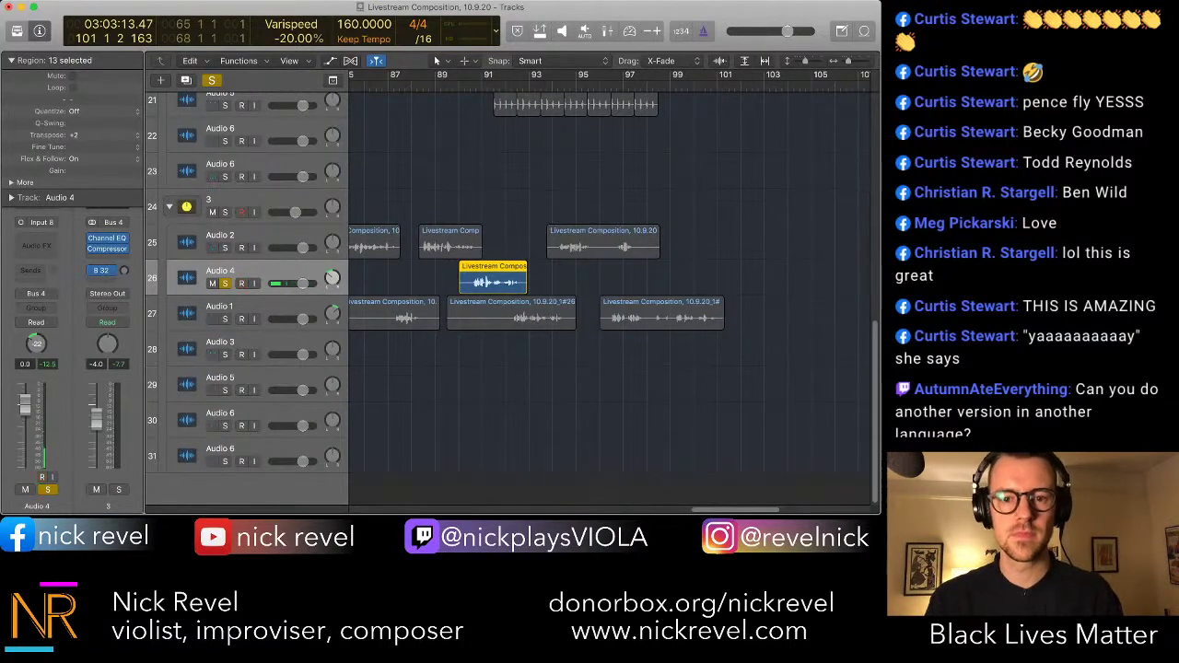
key(shift+comma)
key(s)
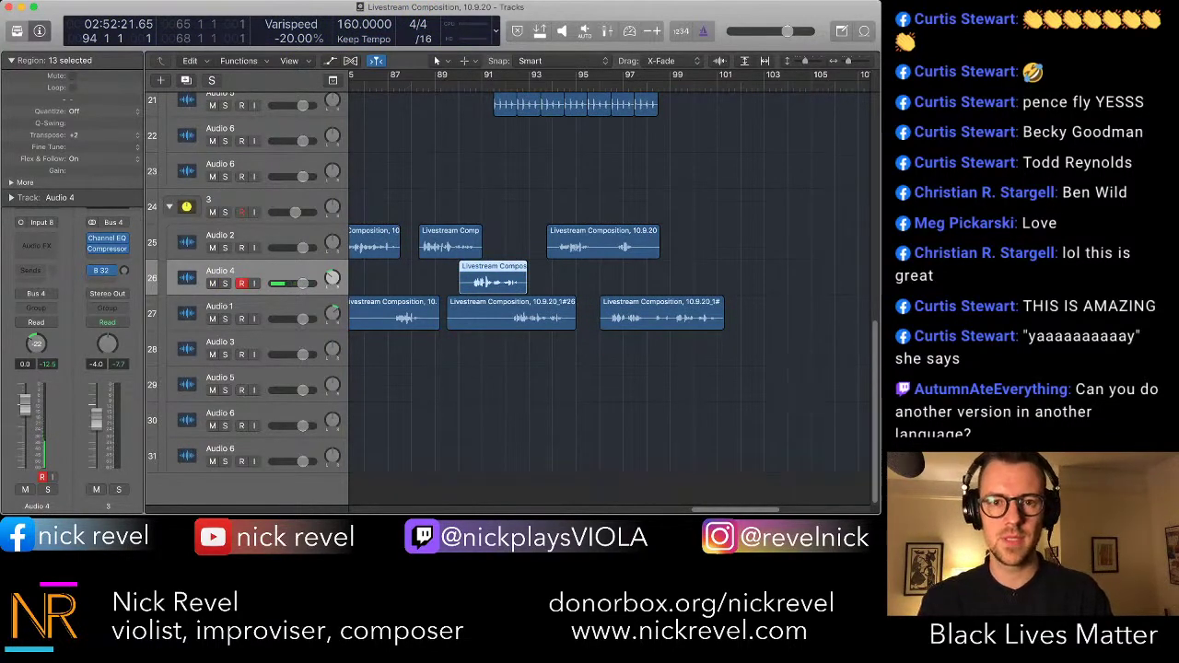
- Record a take on Audio 4, track 26, from bar 93 to about bar 101 at -20% varispeed
key(comma)
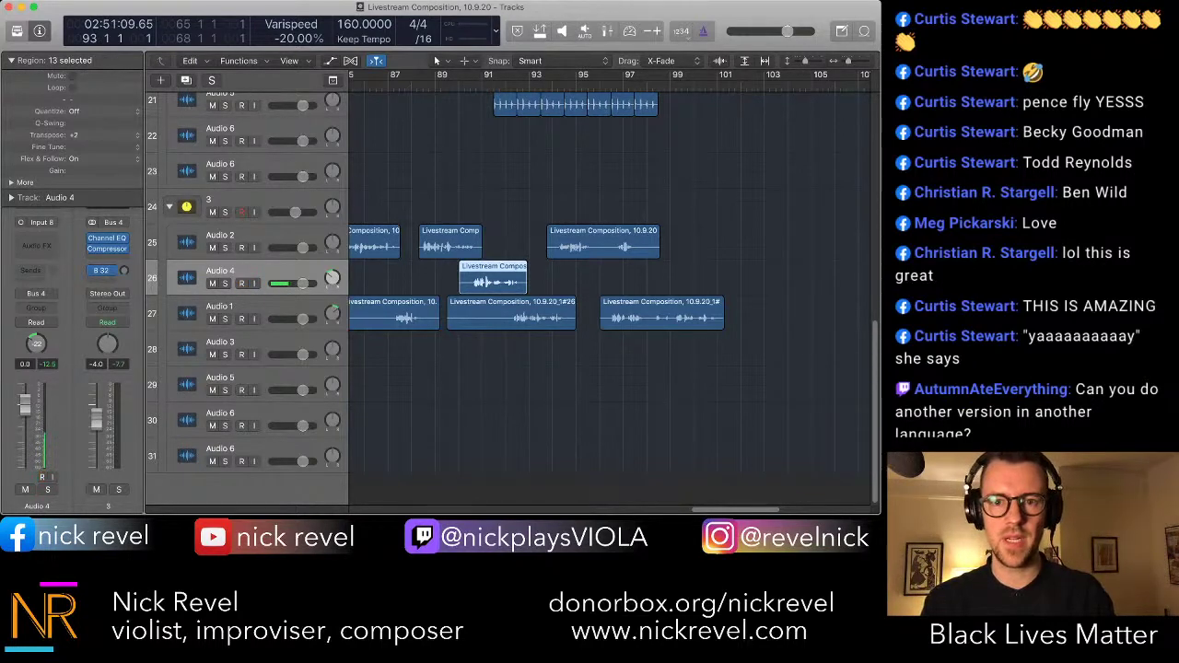
key(alt+ctrl+r)
key(r)
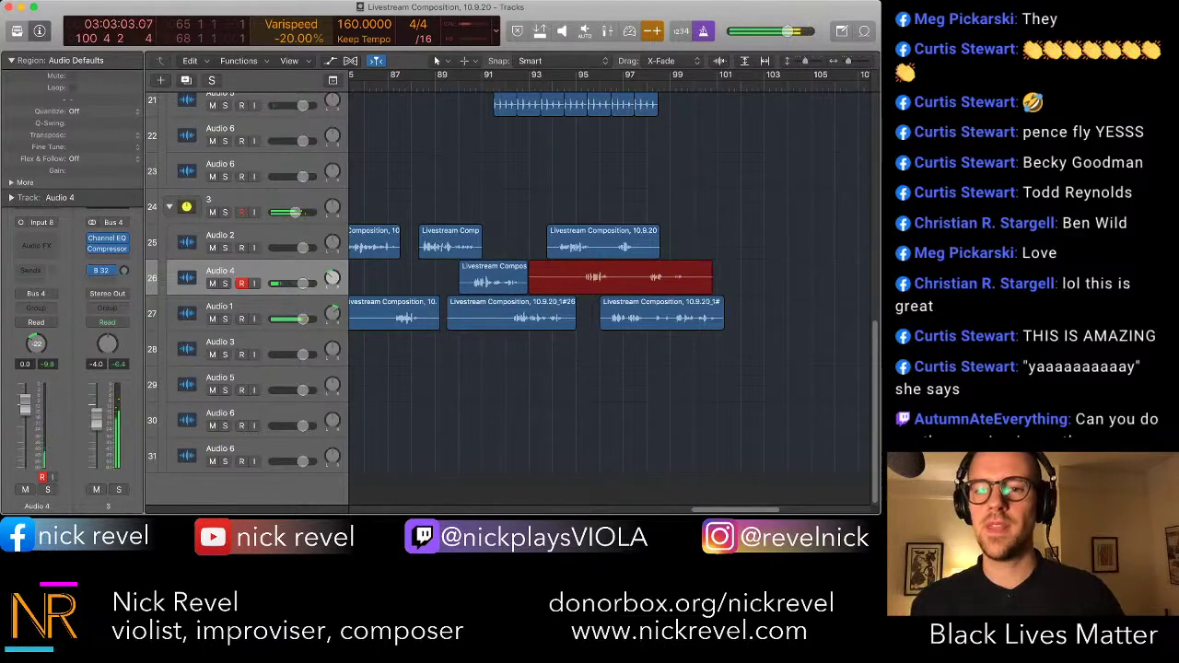
key(space)
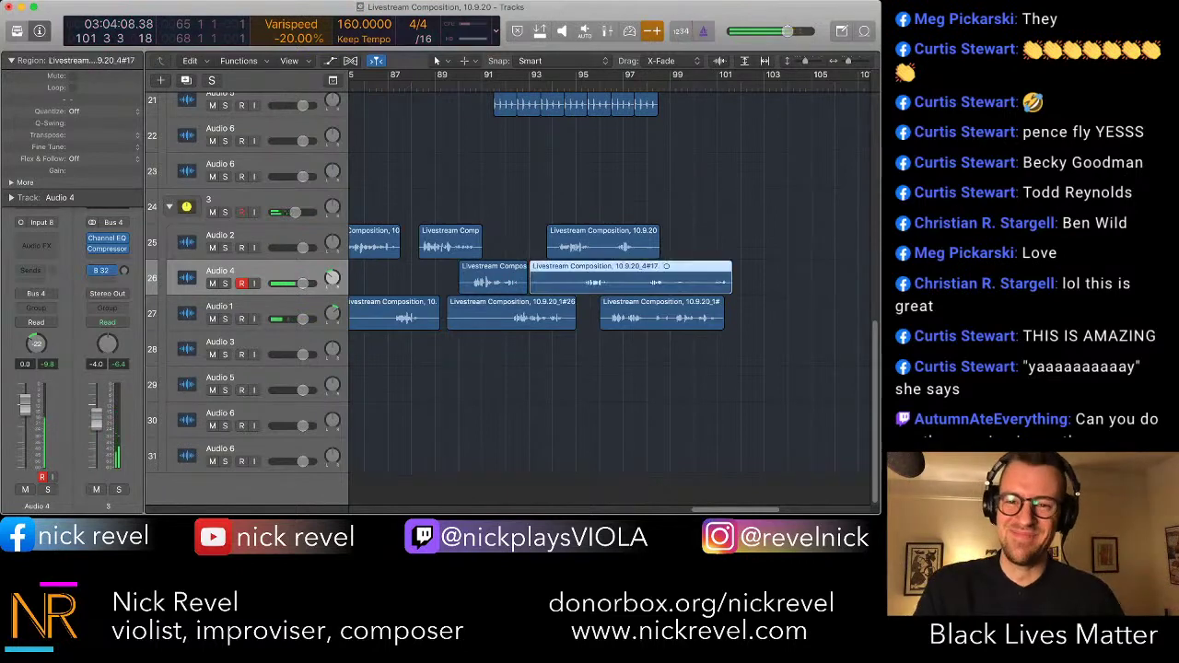
- Split the last Audio 2 take on track 25 near bar 96 and move its second part to start at bar 97
super+double_click(605, 245)
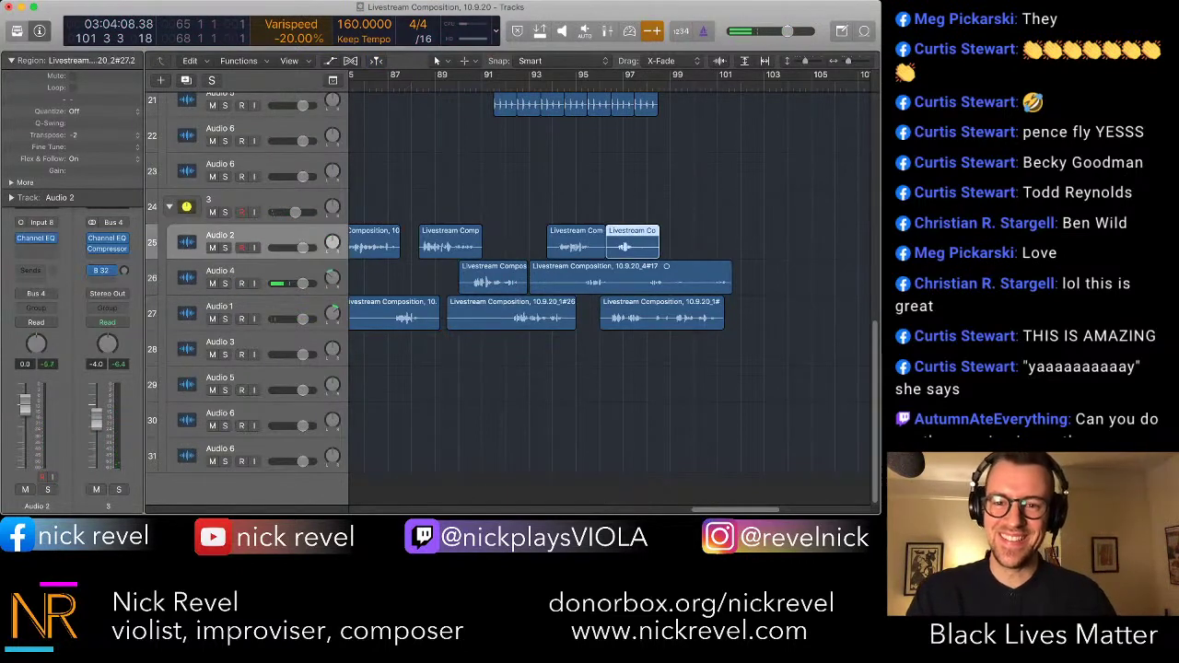
drag(632, 241, 642, 247)
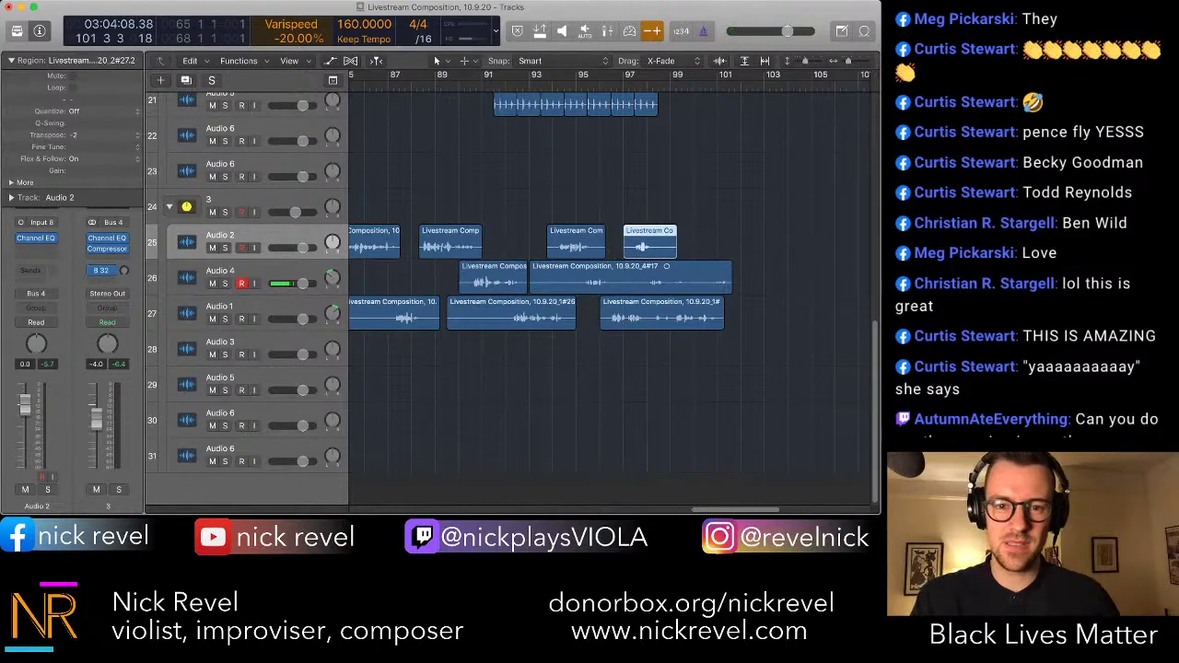
- Trim the new track 26 take to start at bar 95 and transpose it by +2
click(633, 280)
drag(564, 287, 578, 287)
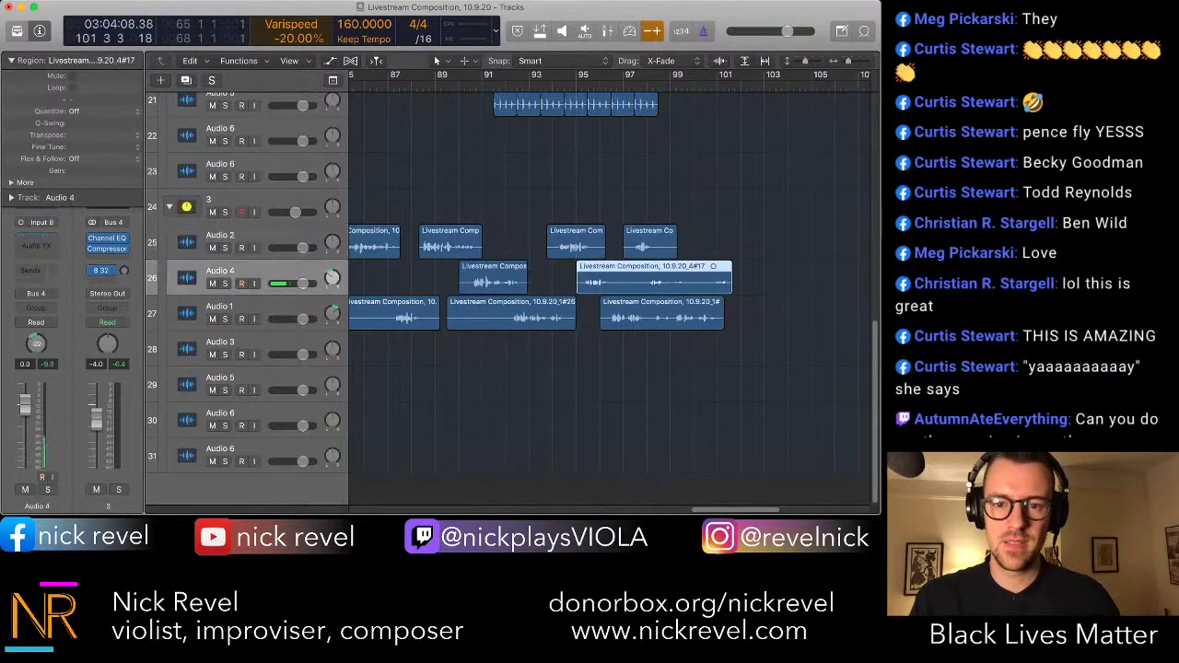
click(552, 279)
click(493, 279)
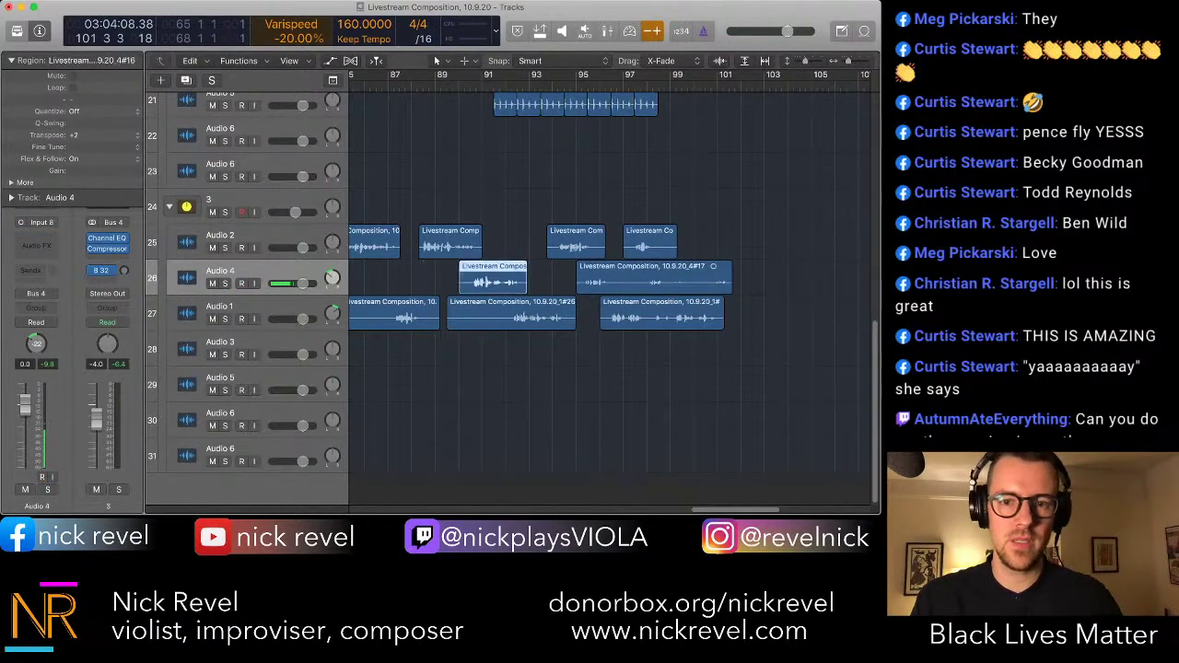
click(645, 279)
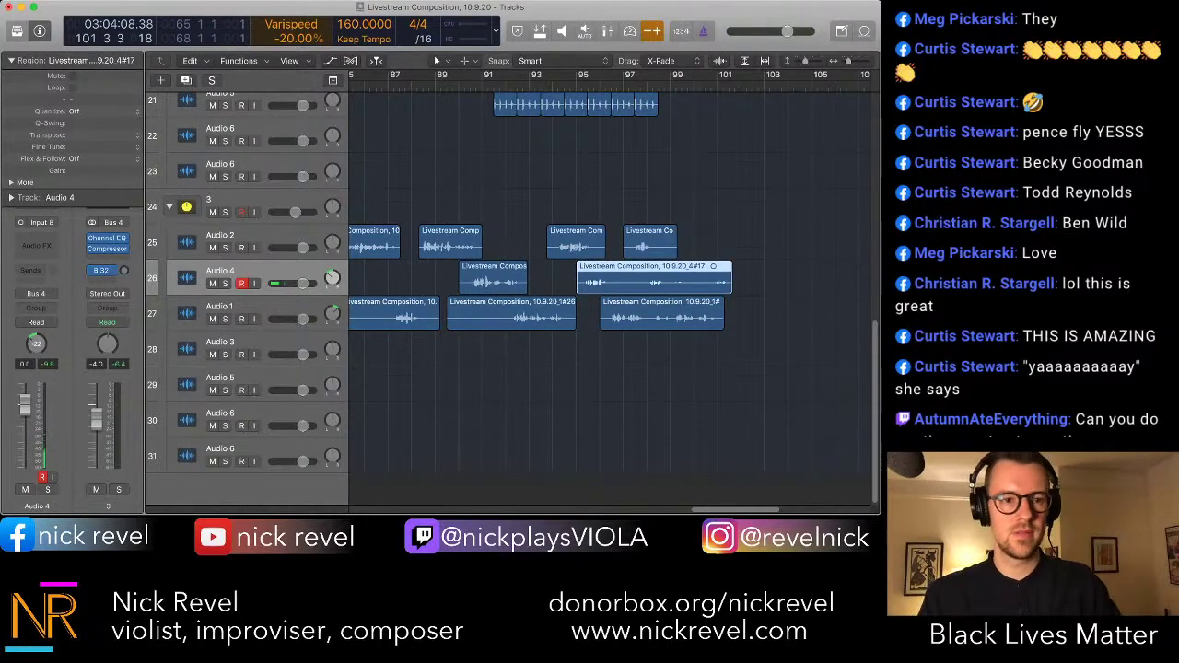
double_click(102, 135)
text(2)
key(Return)
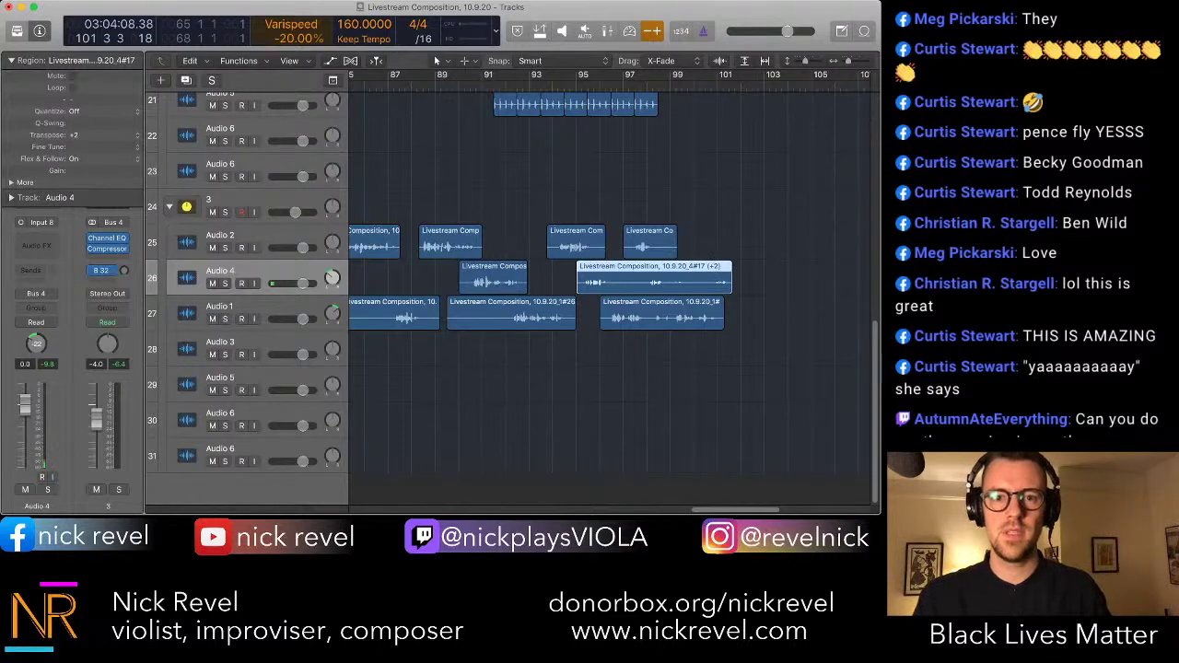
- Play back the lower stack 3 takes around bars 92 to 99 with varispeed off
key(space)
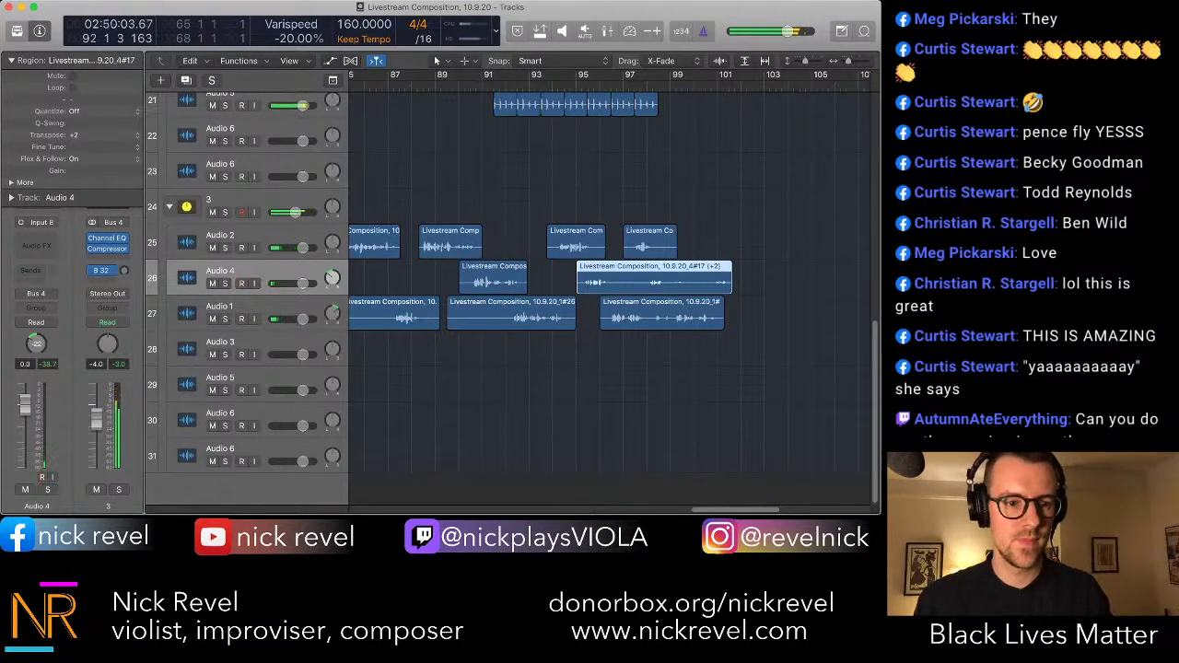
key(x)
key(x)
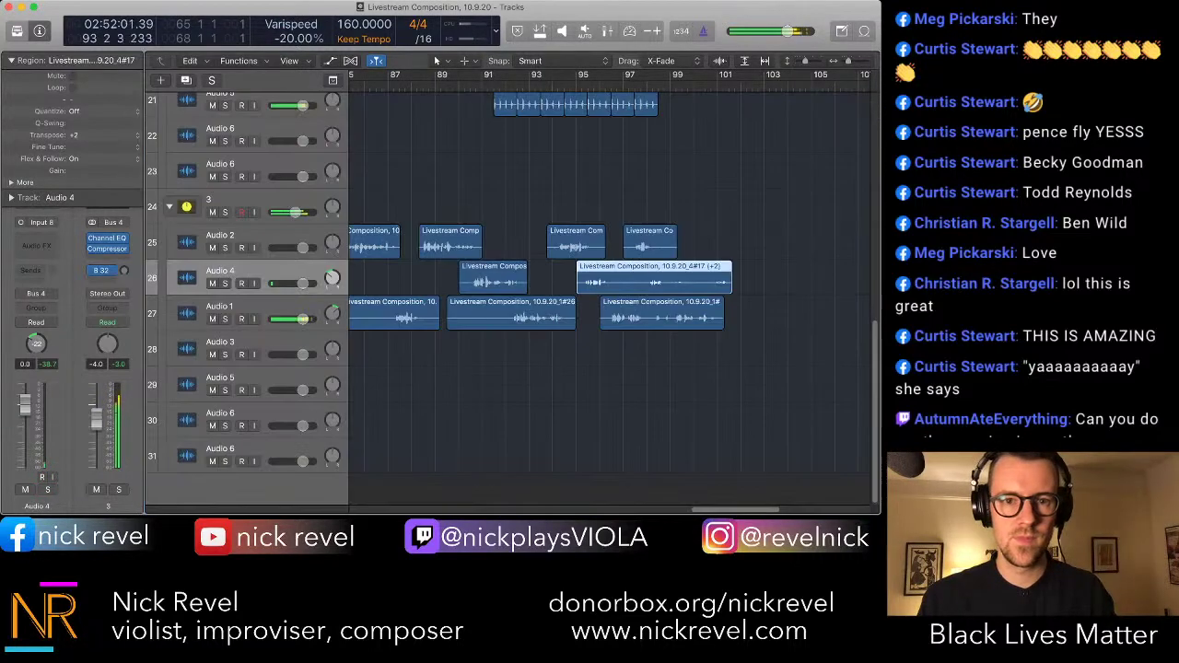
scroll(516, 304, down, 3)
scroll(516, 304, up, 3)
scroll(516, 304, down, 4)
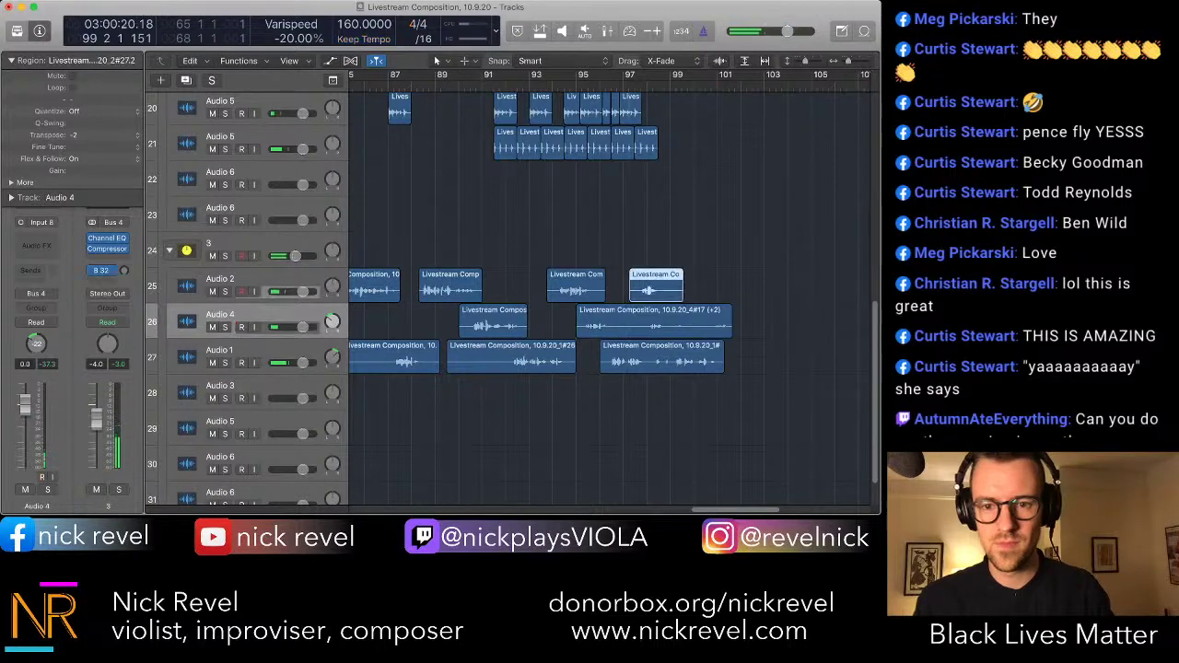
- Split the track 26 take near bar 98, moving its tail to bar 101, and shift the last track 25 piece to about bar 98
drag(686, 322, 763, 322)
drag(655, 285, 679, 285)
super+click(646, 285)
key(space)
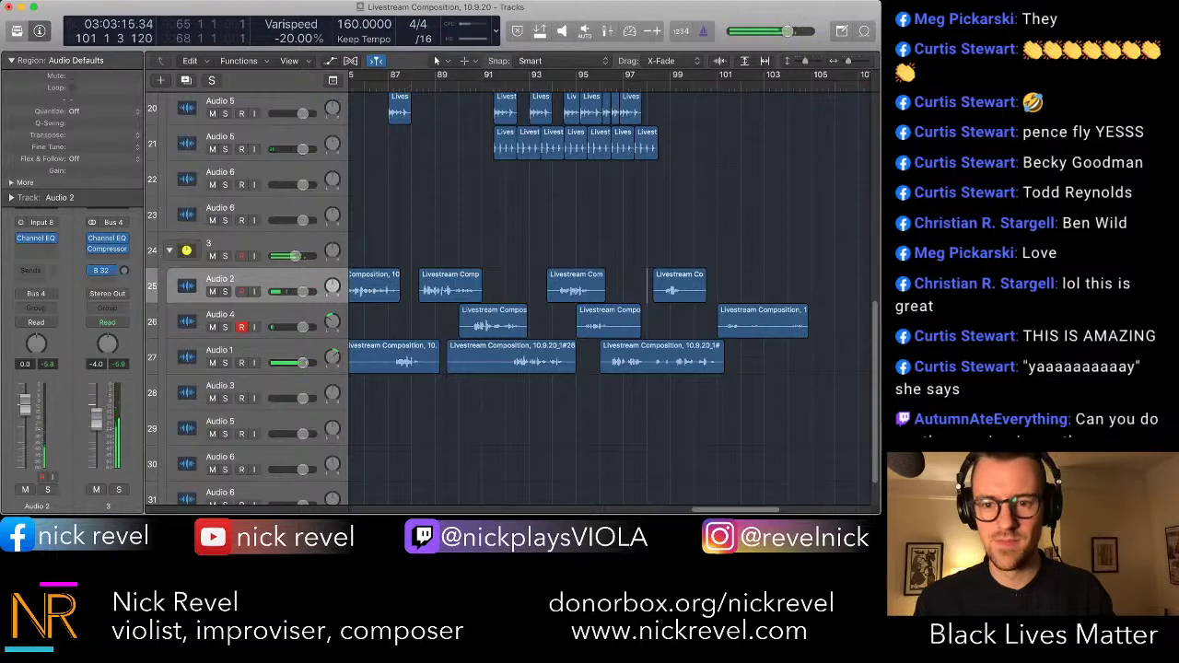
- Stop playback and cut away the end of the last track 26 region after about bar 102
key(space)
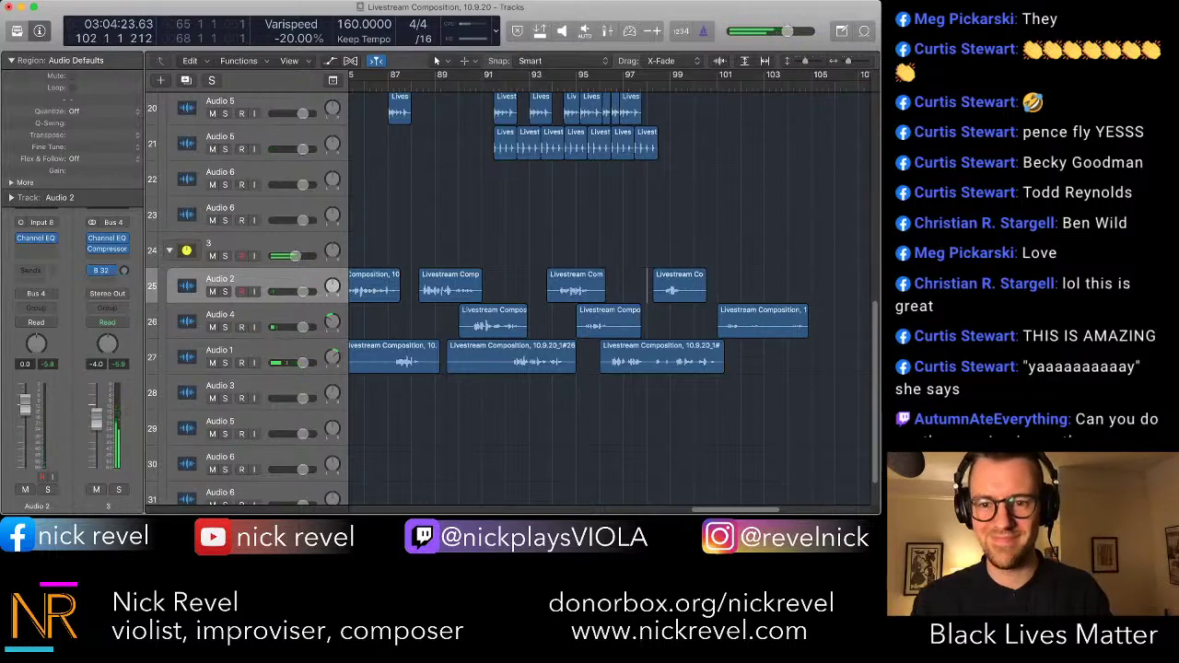
double_click(747, 328)
key(Delete)
- Split the long Audio 4 region on track 5 at about bar 100 and move its tail to about bar 104
scroll(747, 328, up, 1)
scroll(747, 328, up, 10)
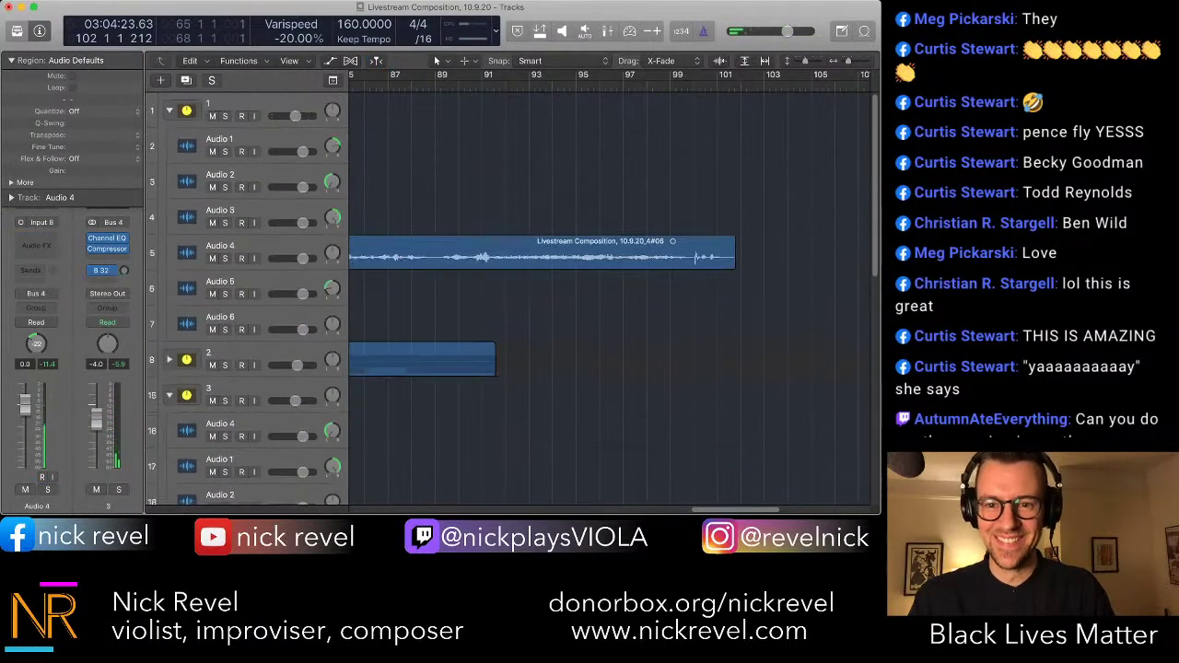
double_click(693, 256)
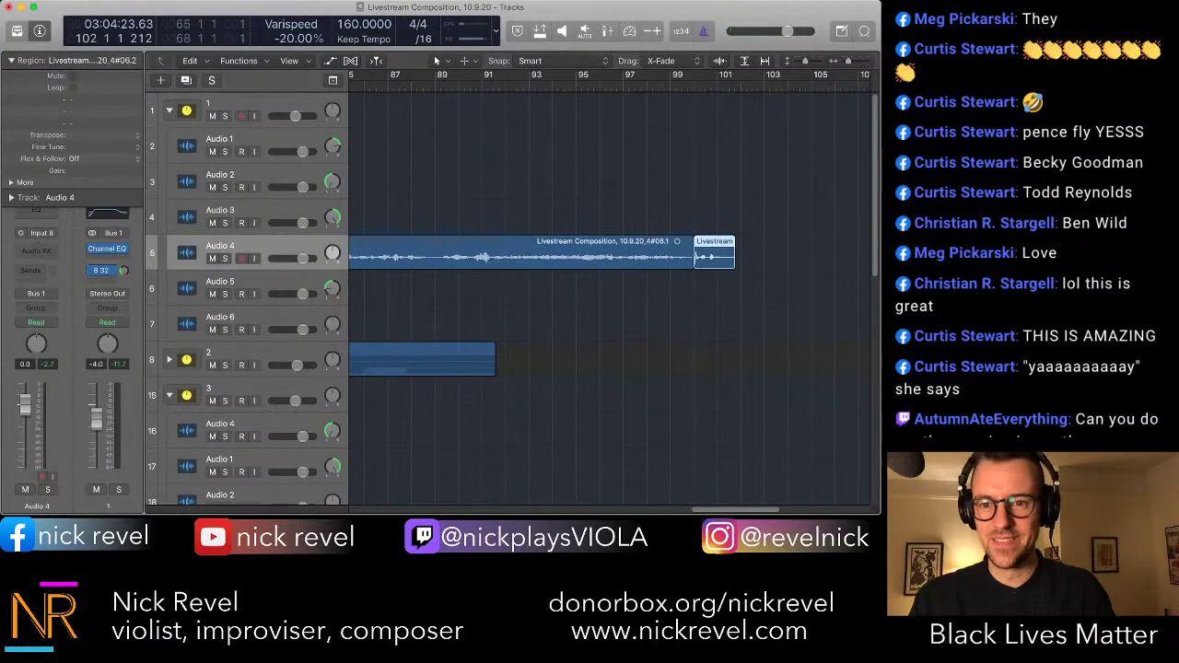
drag(714, 256, 802, 256)
- Move the split-off tail on track 5 earlier to about bar 102, following the end of the last track 26 region
scroll(802, 256, down, 5)
scroll(802, 256, down, 8)
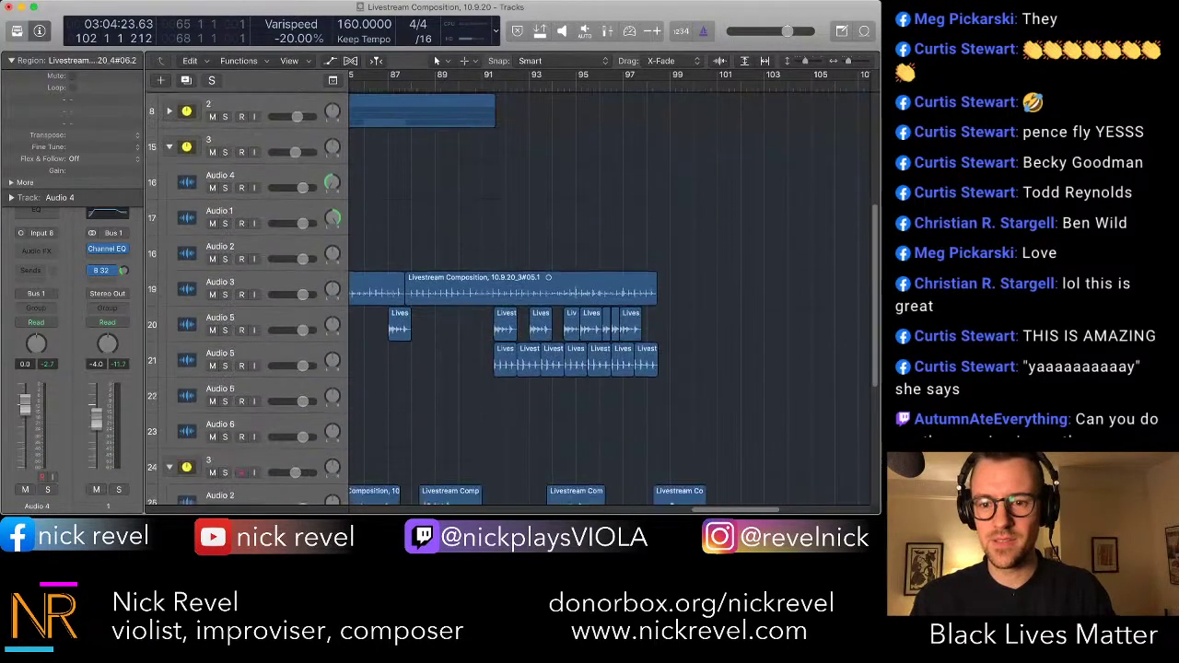
scroll(802, 256, up, 4)
scroll(802, 256, down, 6)
scroll(802, 256, up, 15)
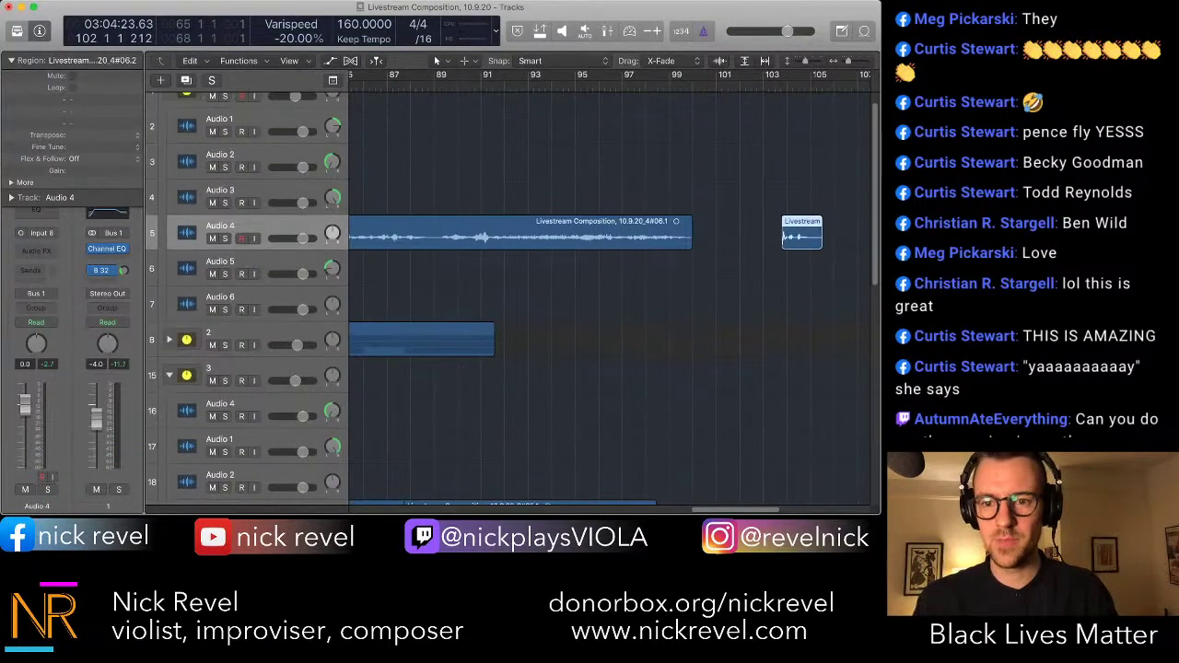
drag(802, 233, 766, 233)
scroll(765, 233, down, 12)
scroll(765, 233, down, 6)
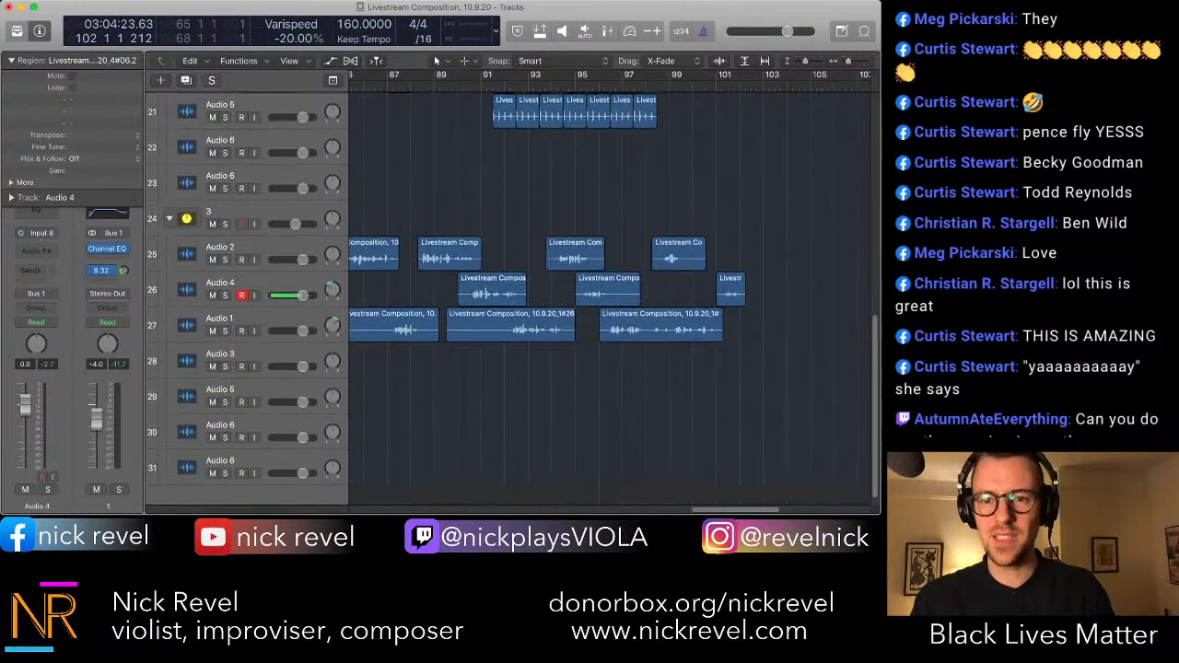
- Play back the ending from about bar 99 and return the playhead to the project start
key(r)
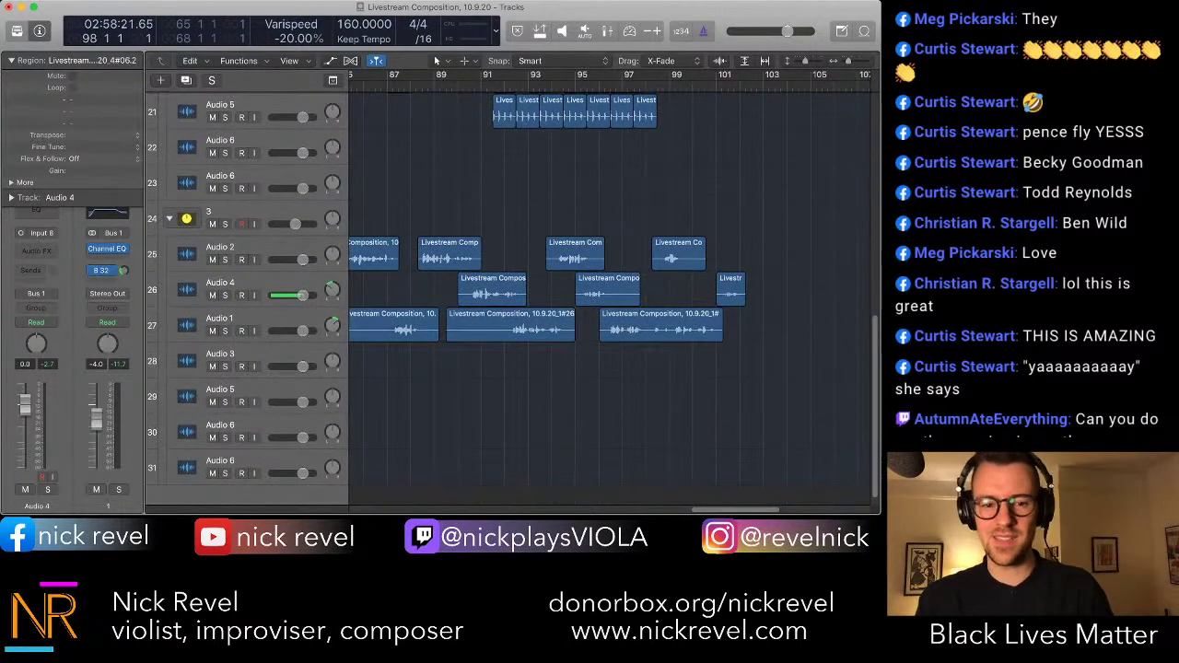
key(r)
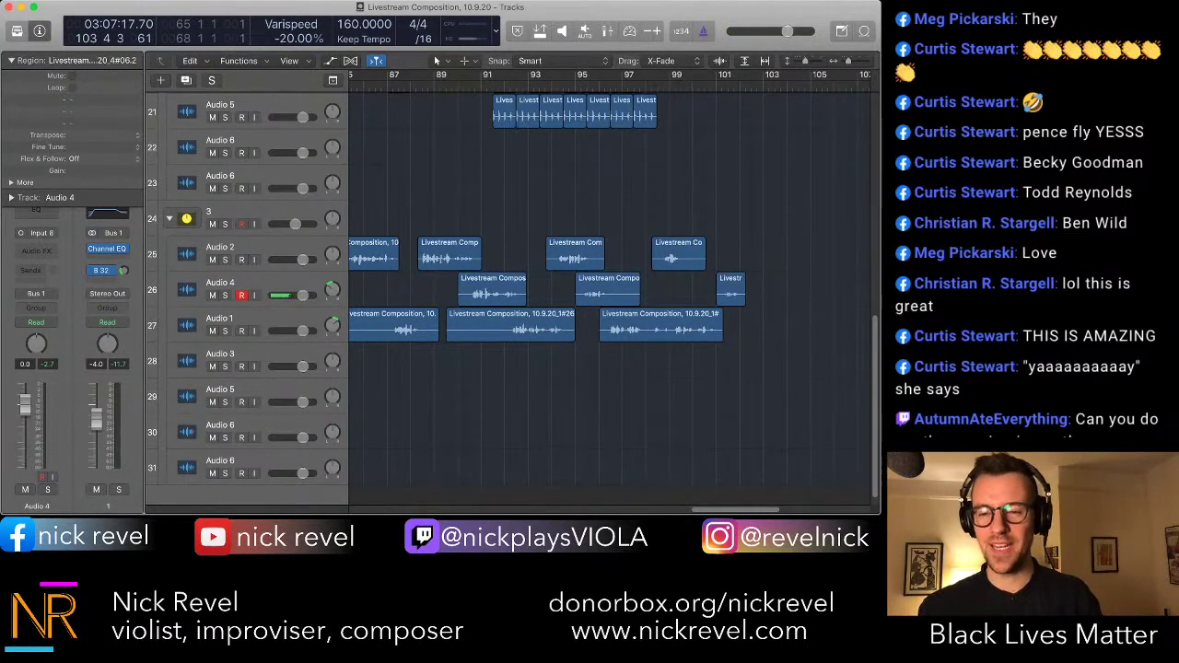
key(Return)
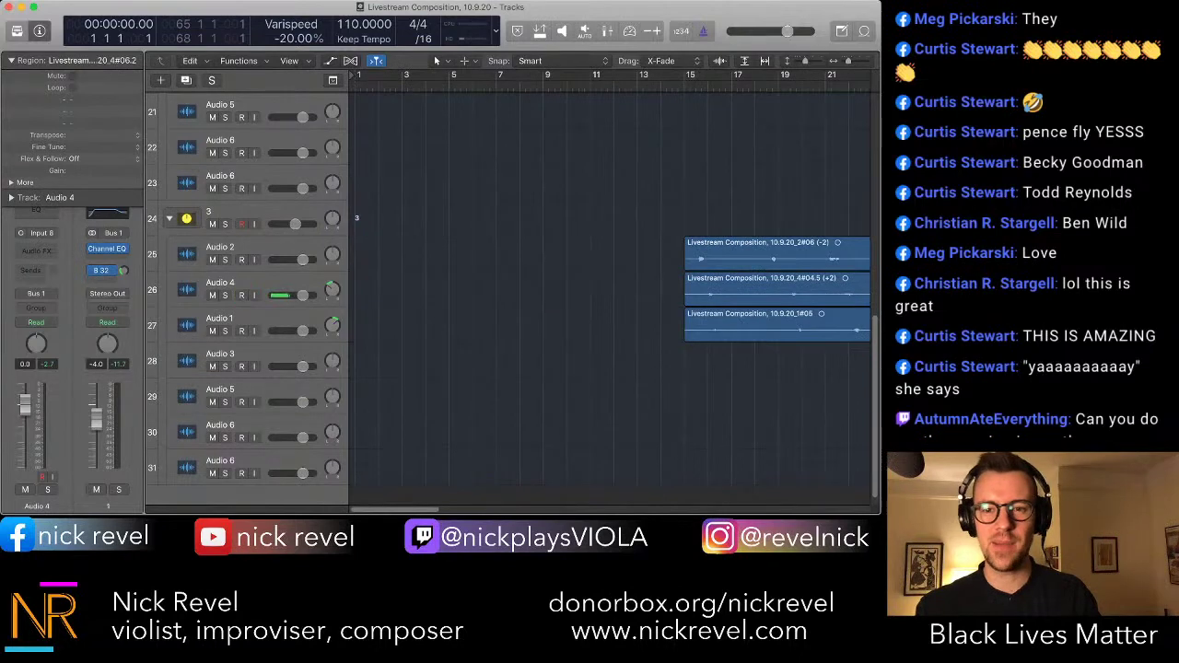
- Clear the region selection and collapse all four expanded track stacks to their summary tracks
scroll(608, 295, up, 4)
scroll(608, 295, up, 10)
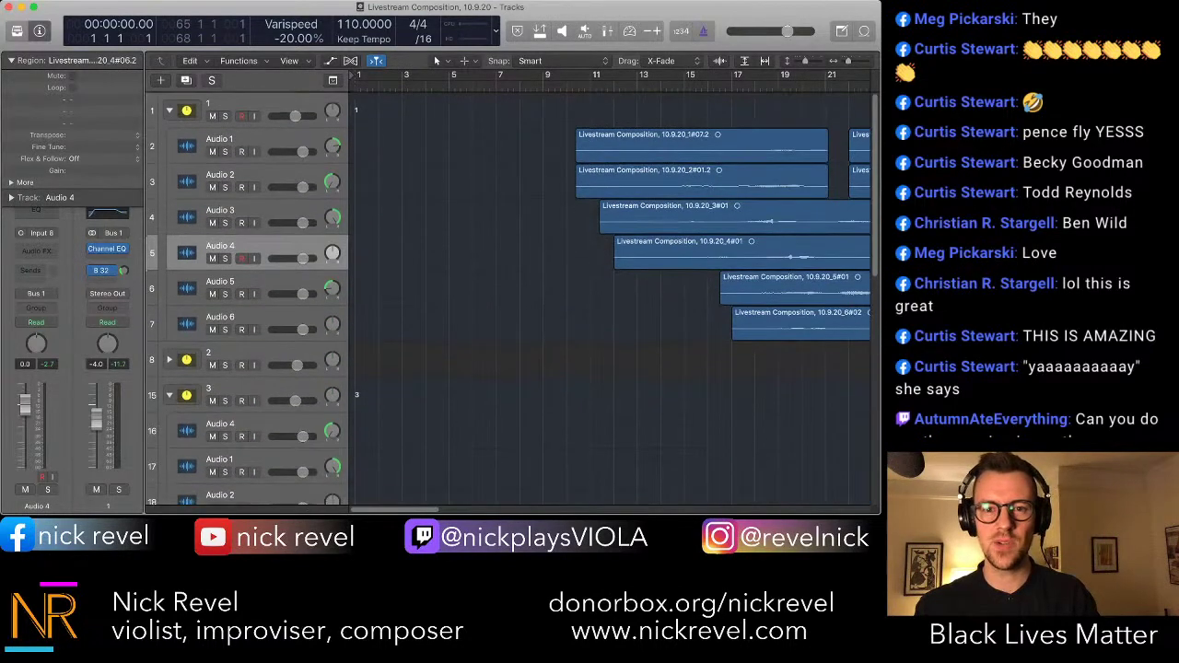
super+click(566, 146)
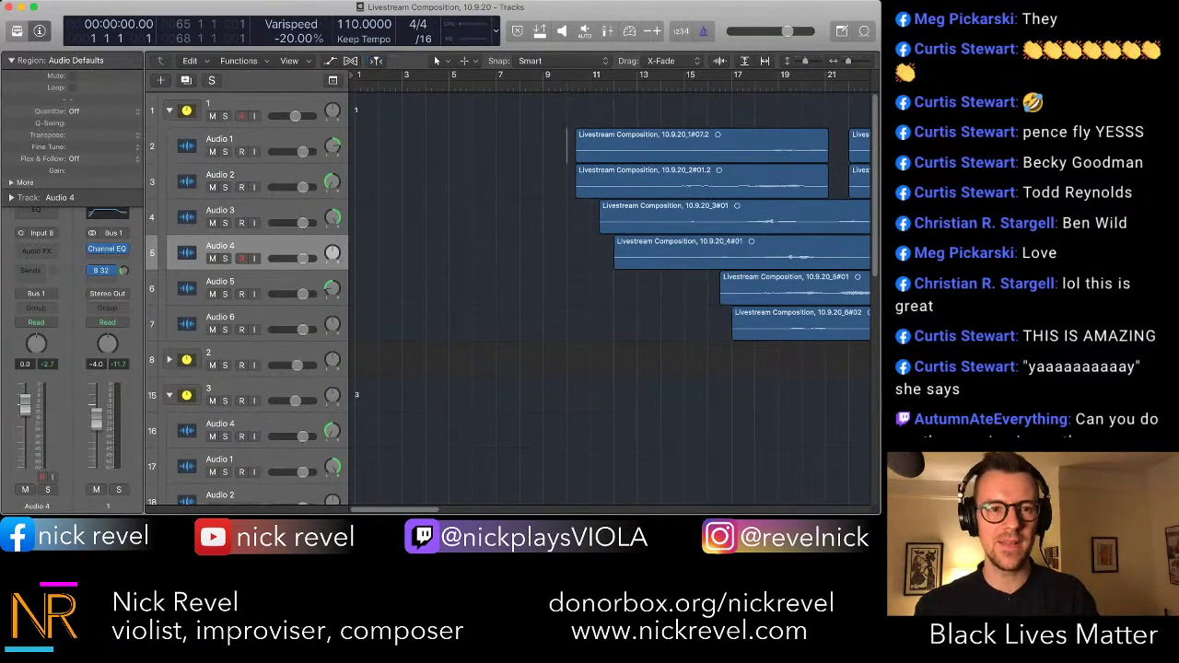
click(169, 111)
click(169, 181)
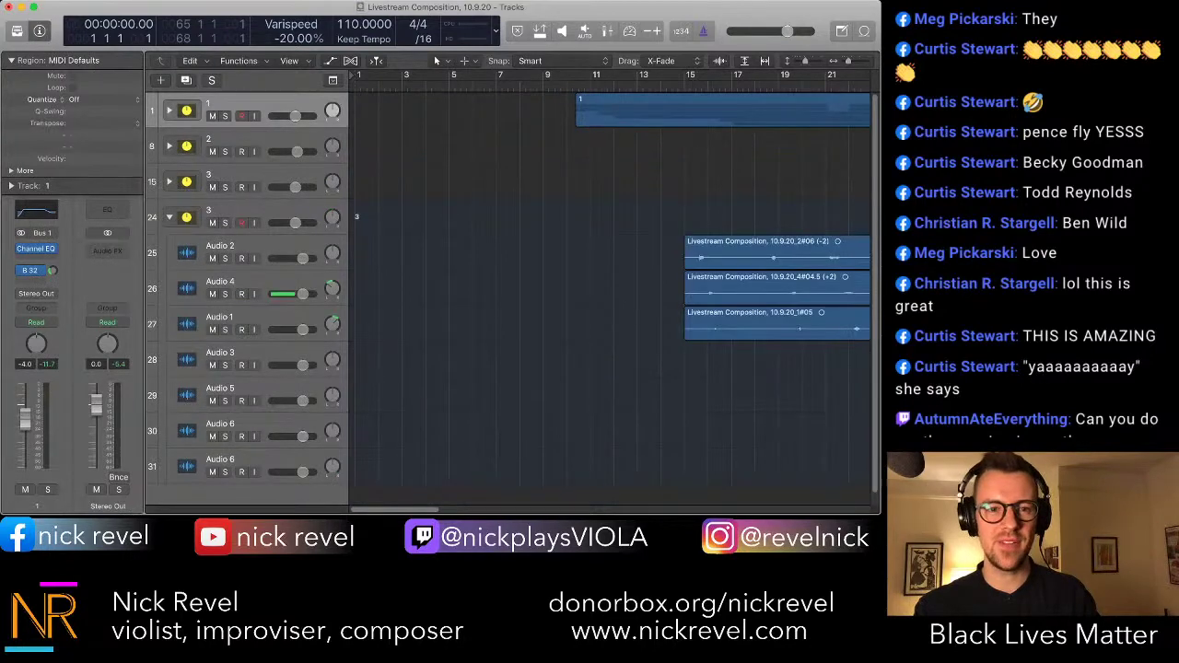
key(Left)
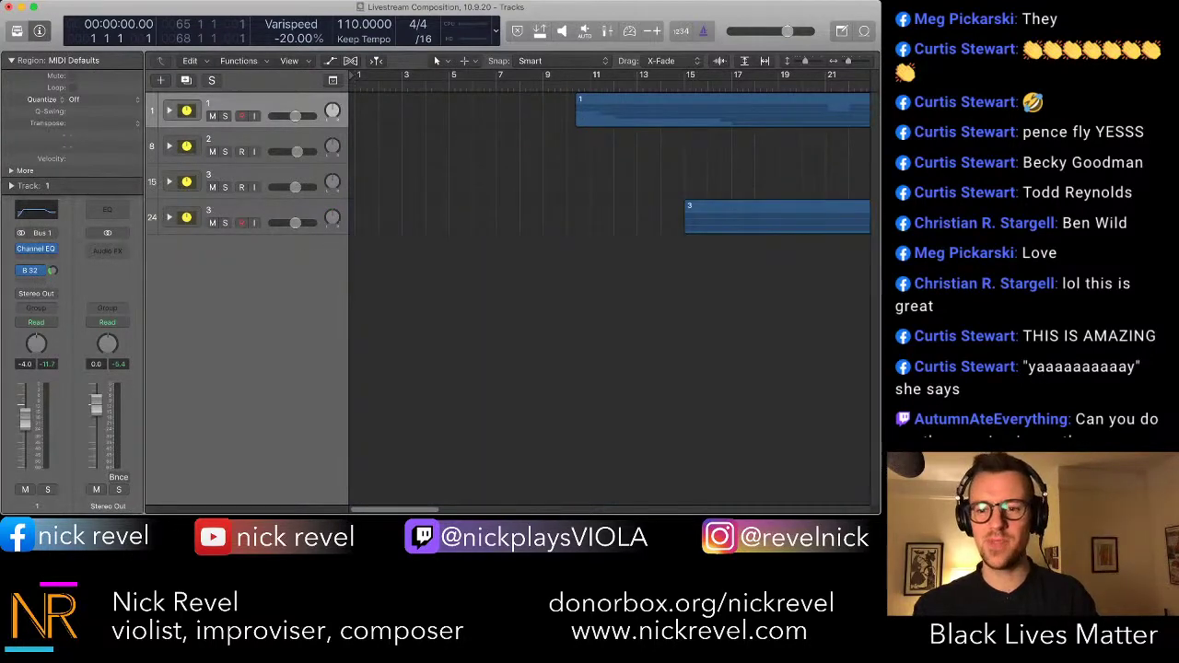
- Set the playhead to bar 10 and play the whole composition from there
scroll(608, 276, right, 5)
key(super+Left)
key(super+Left)
key(super+Left)
scroll(607, 276, left, 3)
key(super+Left)
key(super+Left)
key(super+Left)
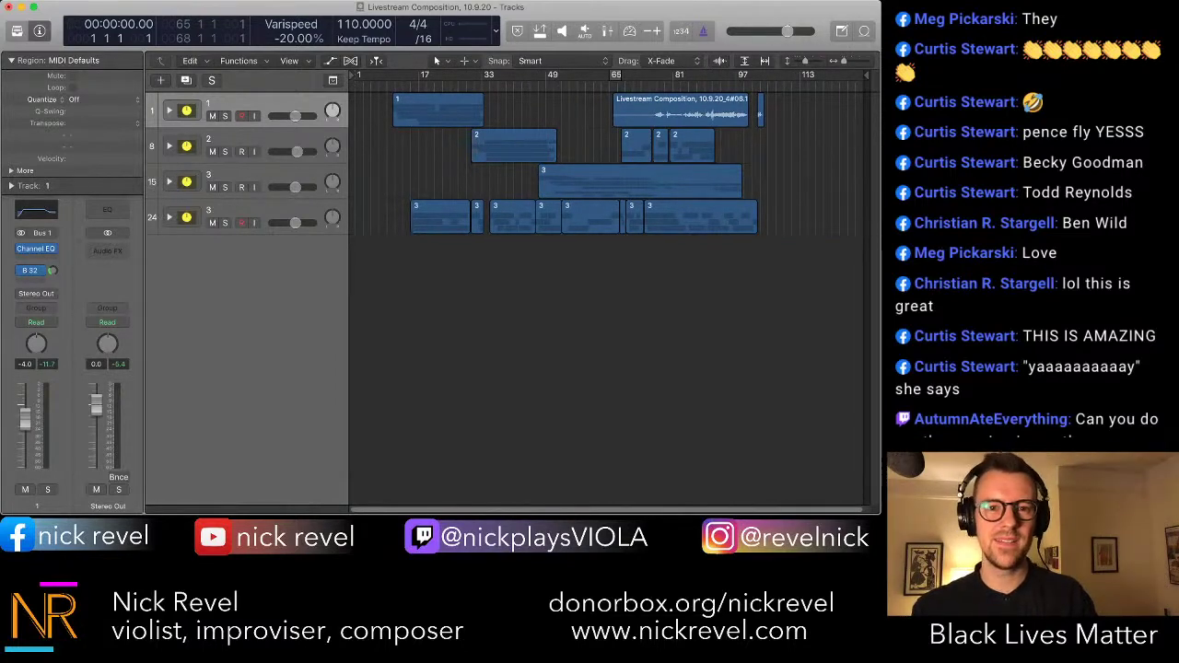
key(shift+period)
key(period)
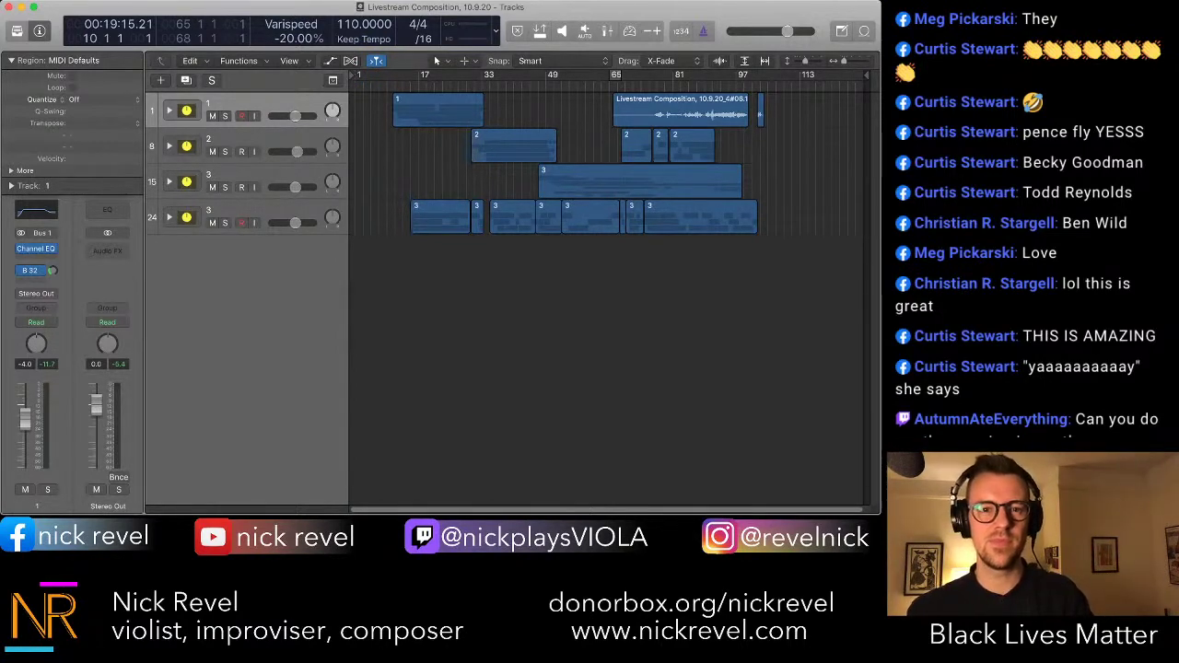
key(super+Right)
key(super+Right)
key(super+Right)
key(super+Right)
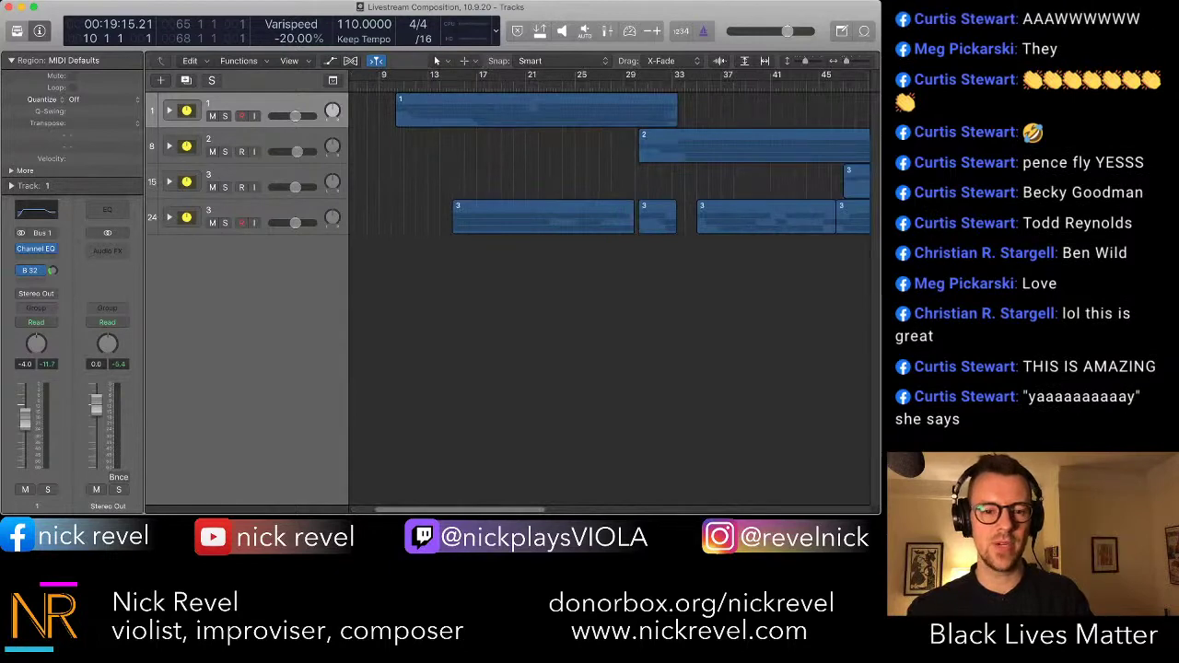
key(space)
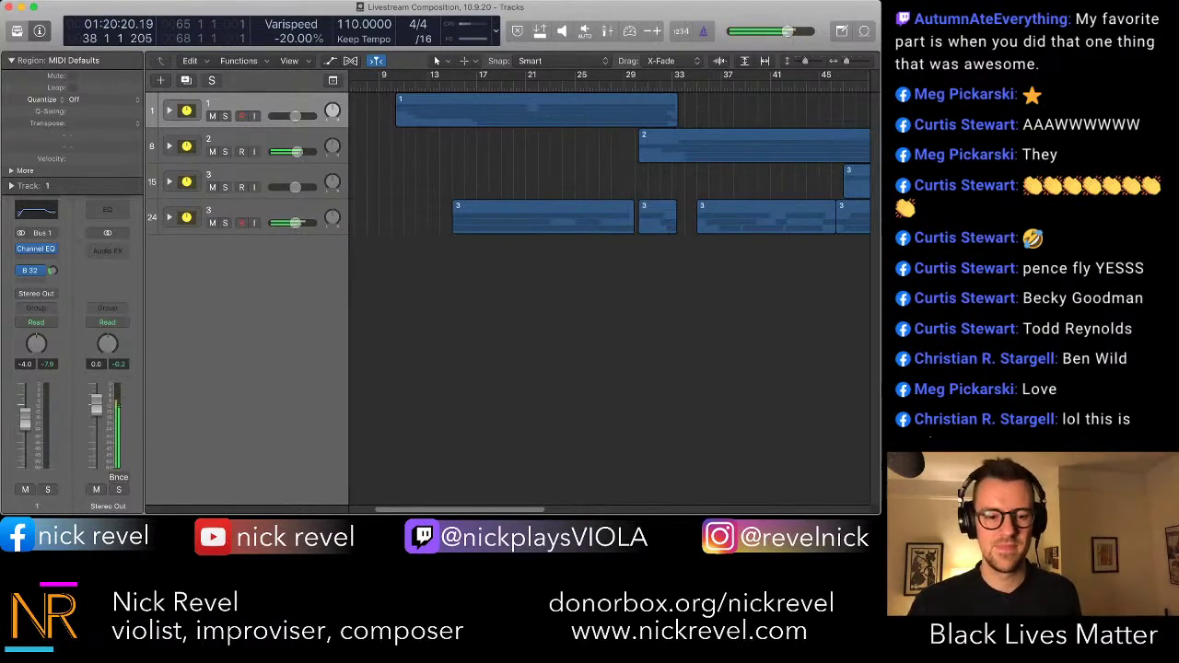
- Expand the lower stack 3 on track 24 during playback and rename it 4
key(x)
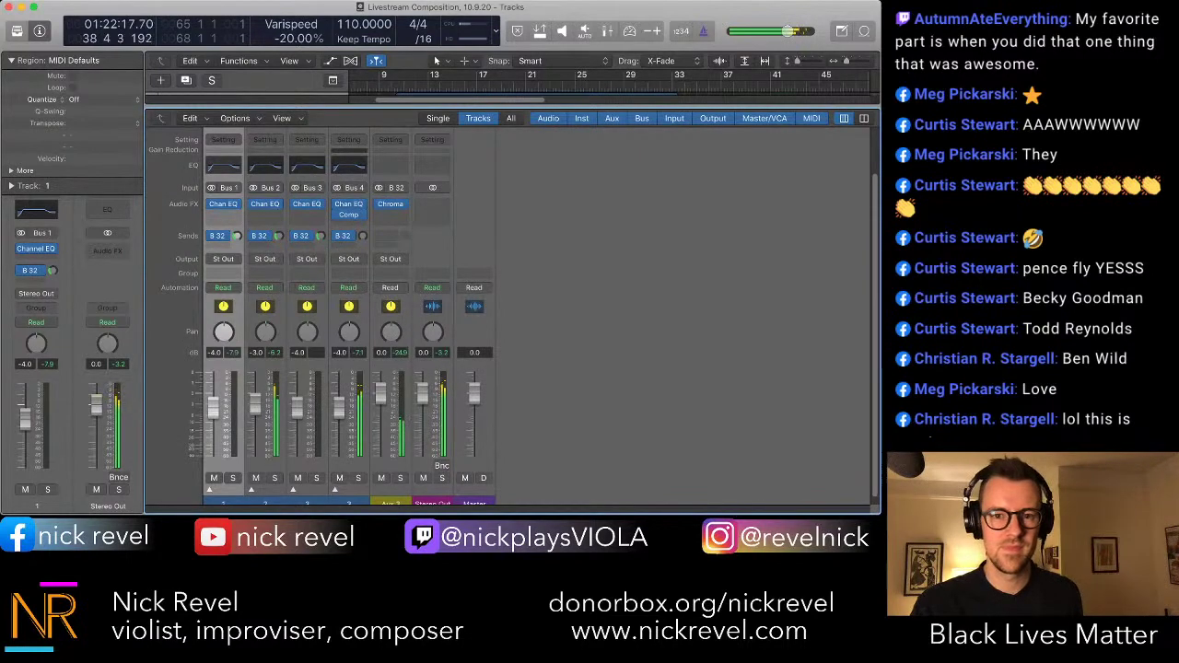
key(x)
click(170, 217)
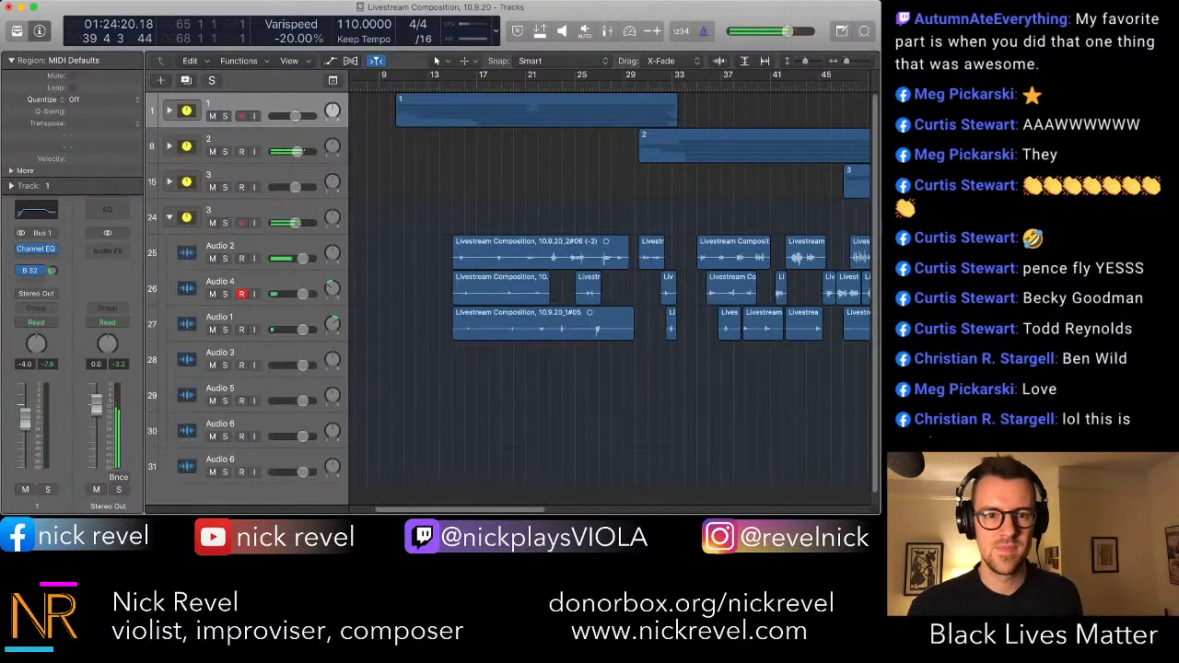
click(242, 249)
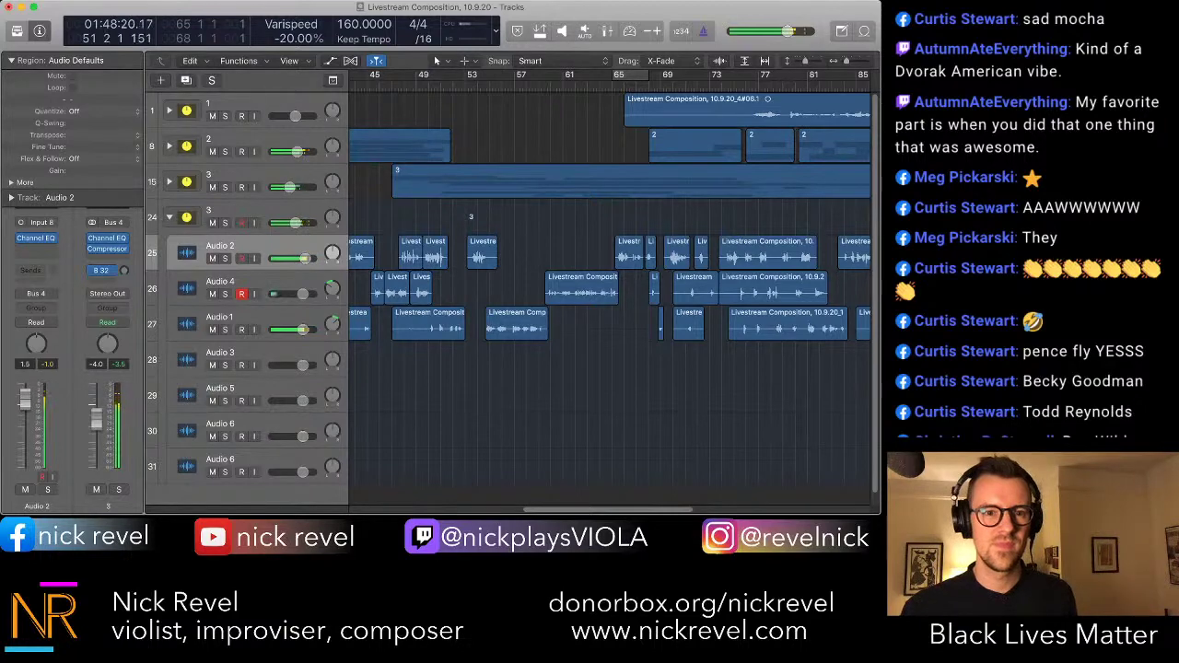
click(241, 211)
double_click(242, 210)
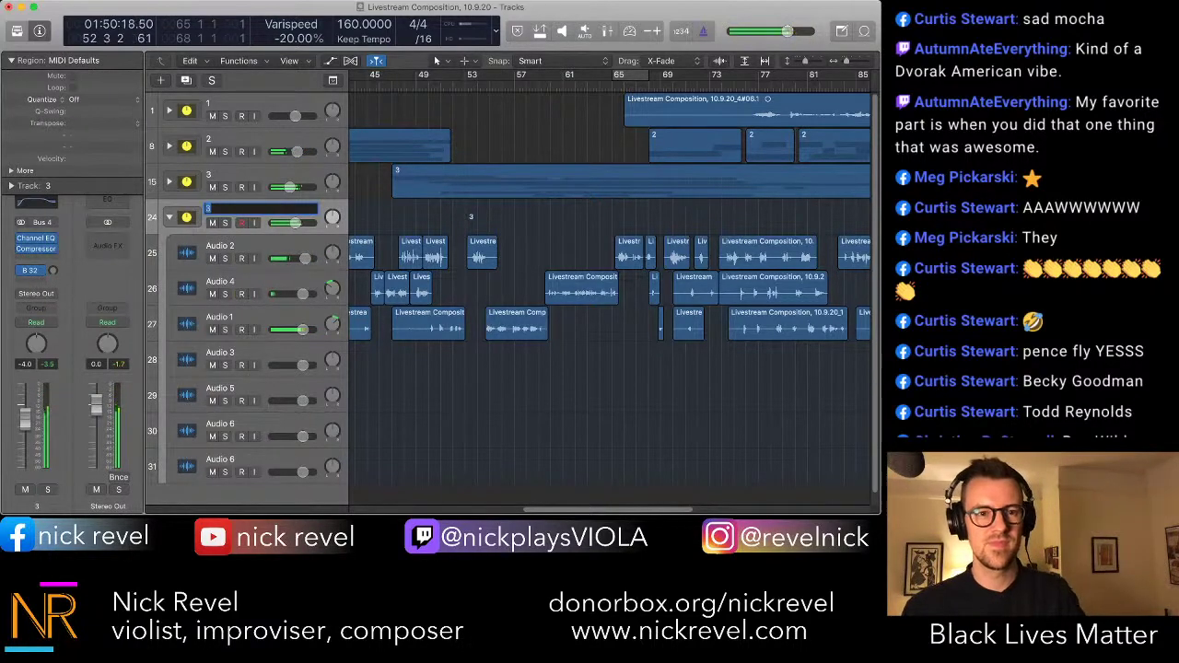
text(4)
key(Return)
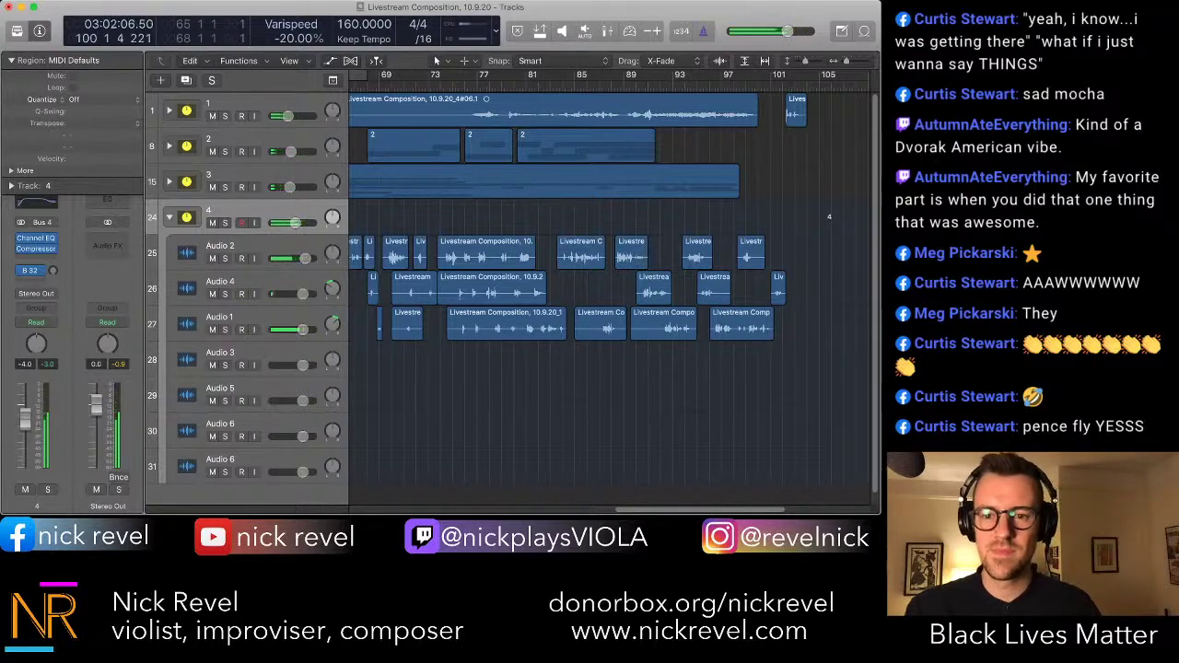
- Move the last track 25 region earlier to about bar 97 and replay from just before the preceding region on that track
drag(751, 254, 716, 253)
scroll(744, 253, up, 5)
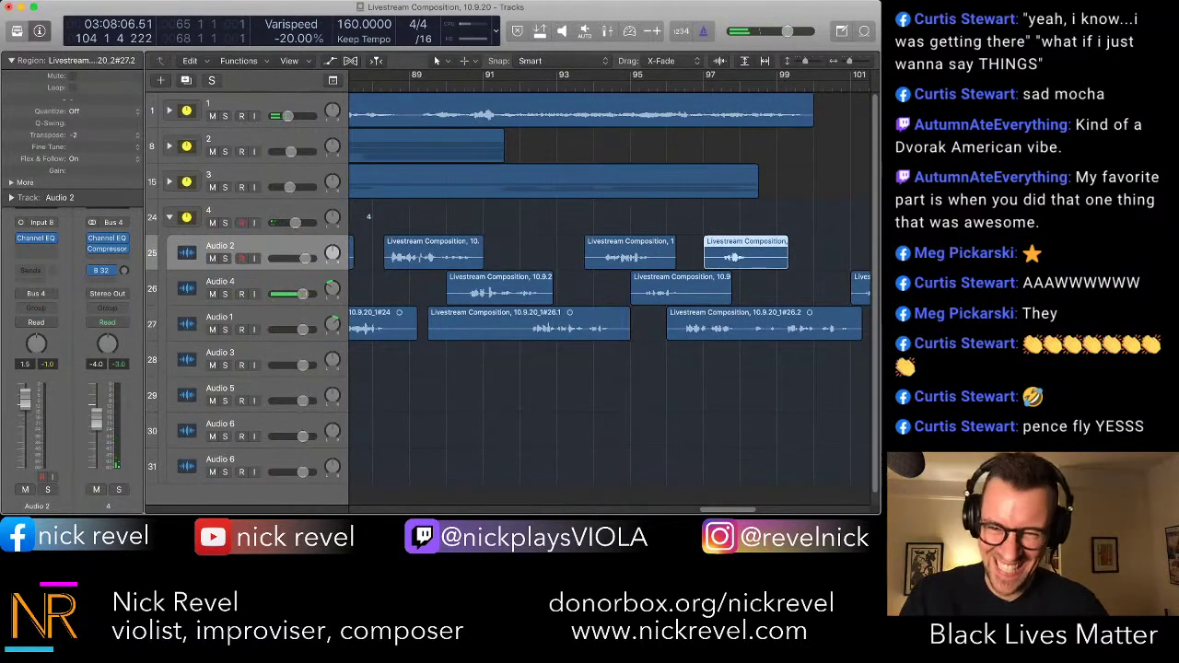
key(space)
super+click(579, 253)
key(space)
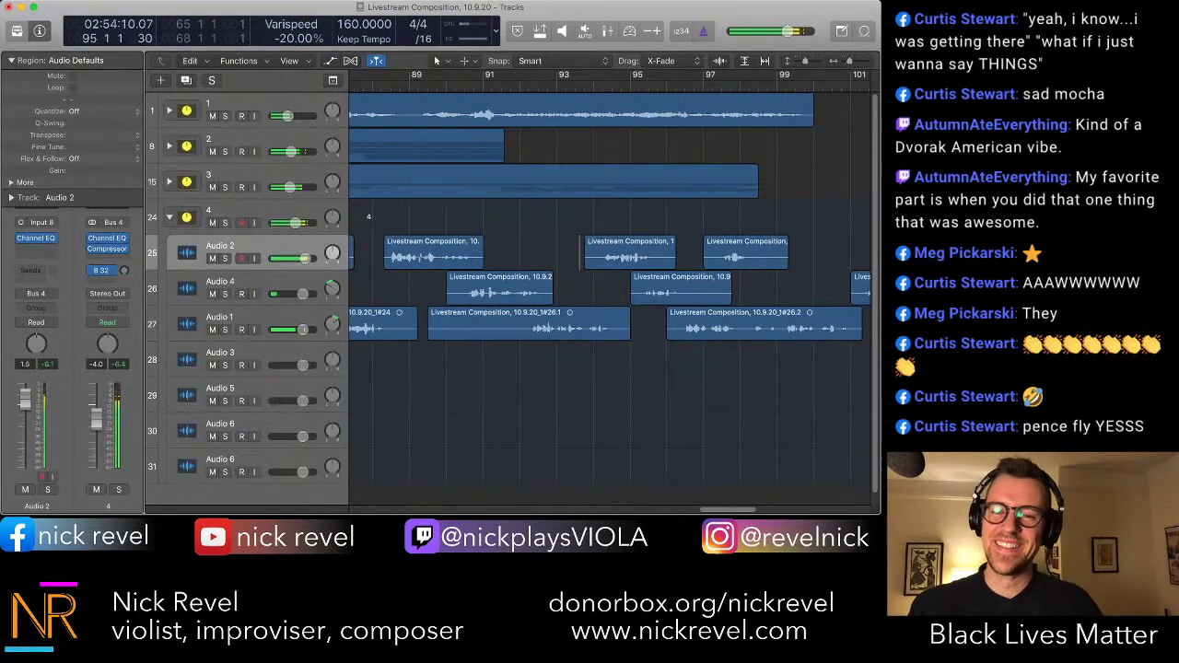
- Nudge the last track 25 region slightly to the right, to about a beat after bar 97
click(241, 294)
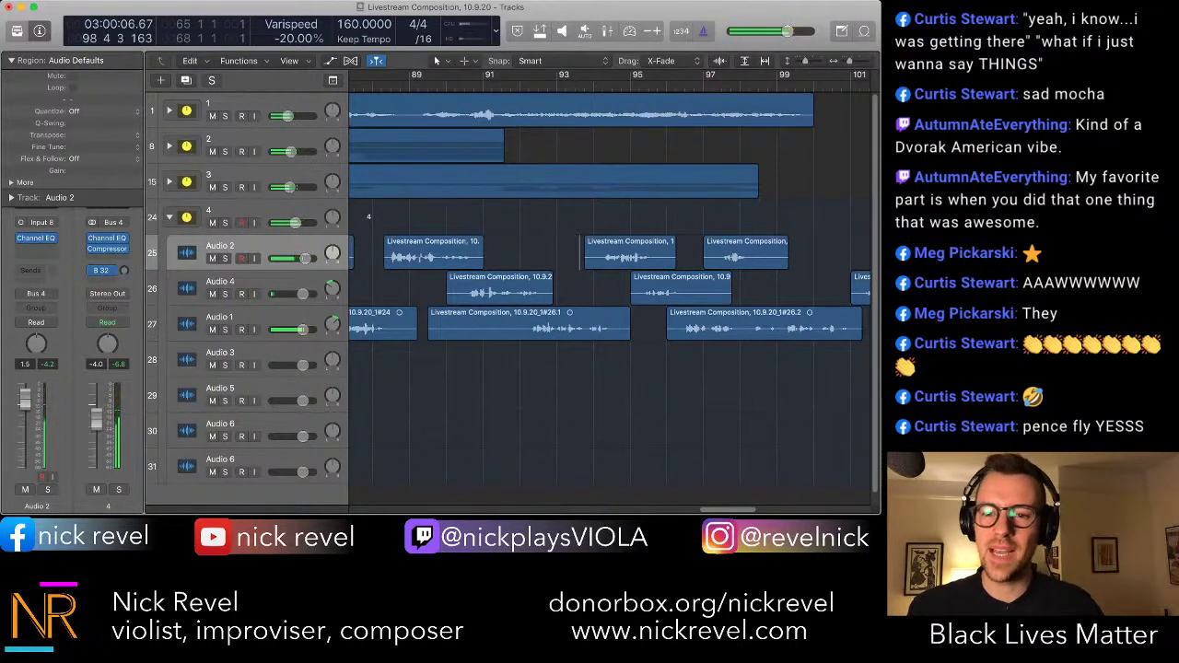
click(744, 250)
drag(744, 251, 753, 250)
- Play back the ending from about bar 94 to check the nudged track 25 region
super+click(686, 324)
scroll(686, 325, up, 8)
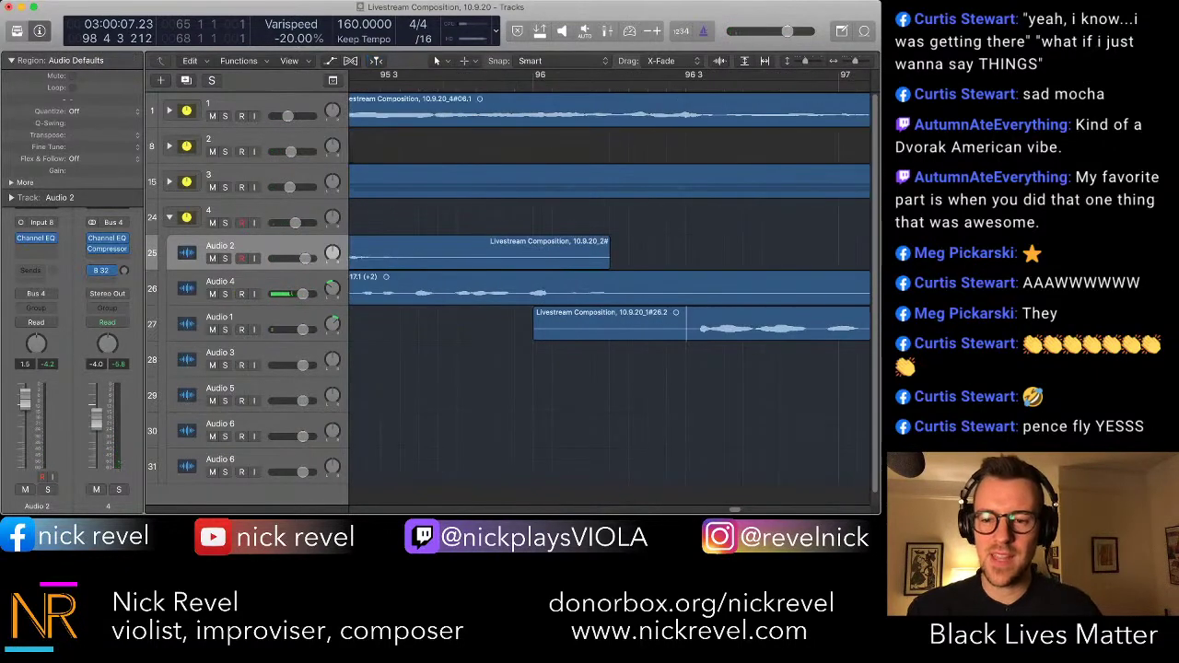
scroll(686, 324, down, 8)
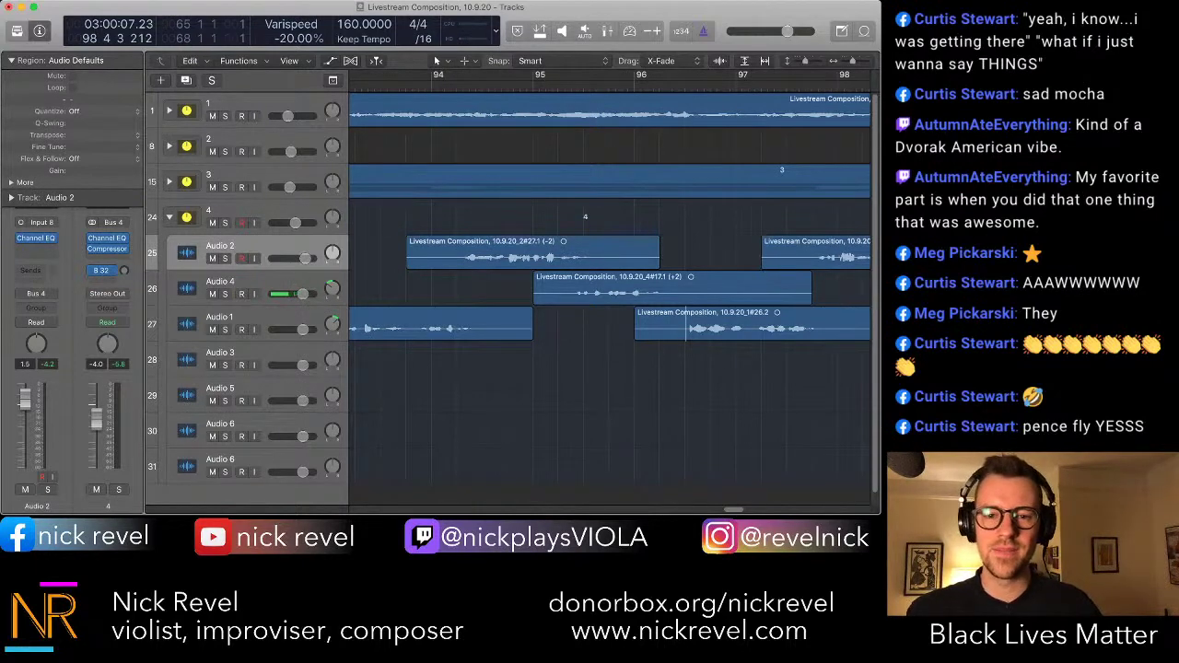
key(space)
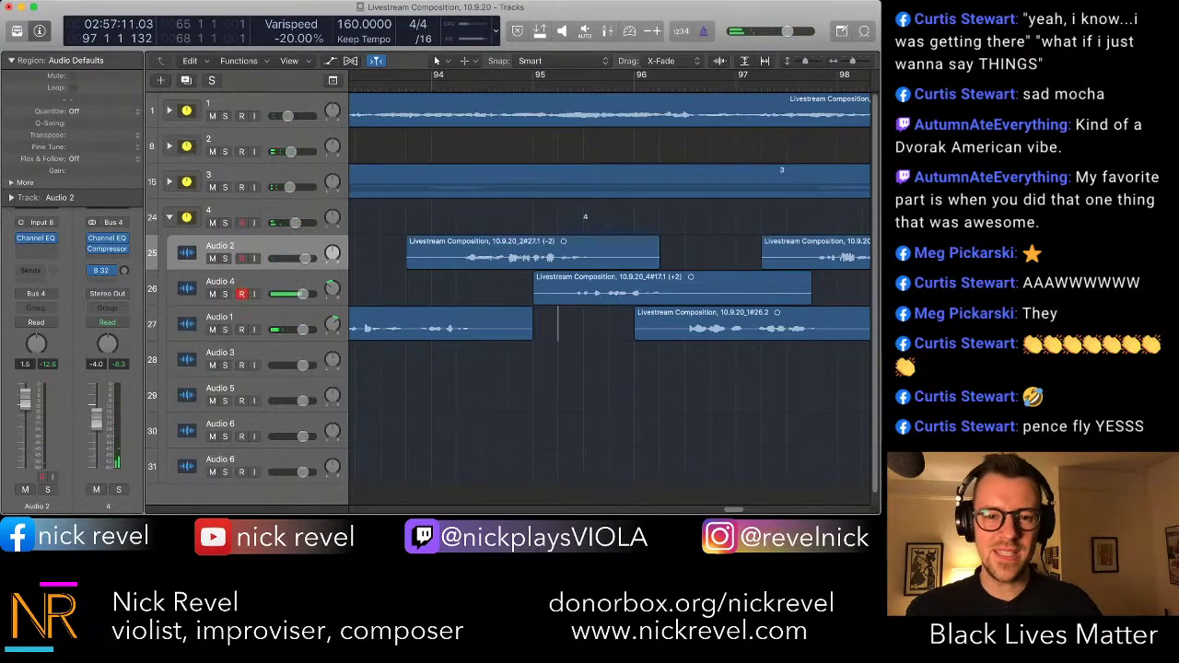
click(431, 327)
key(space)
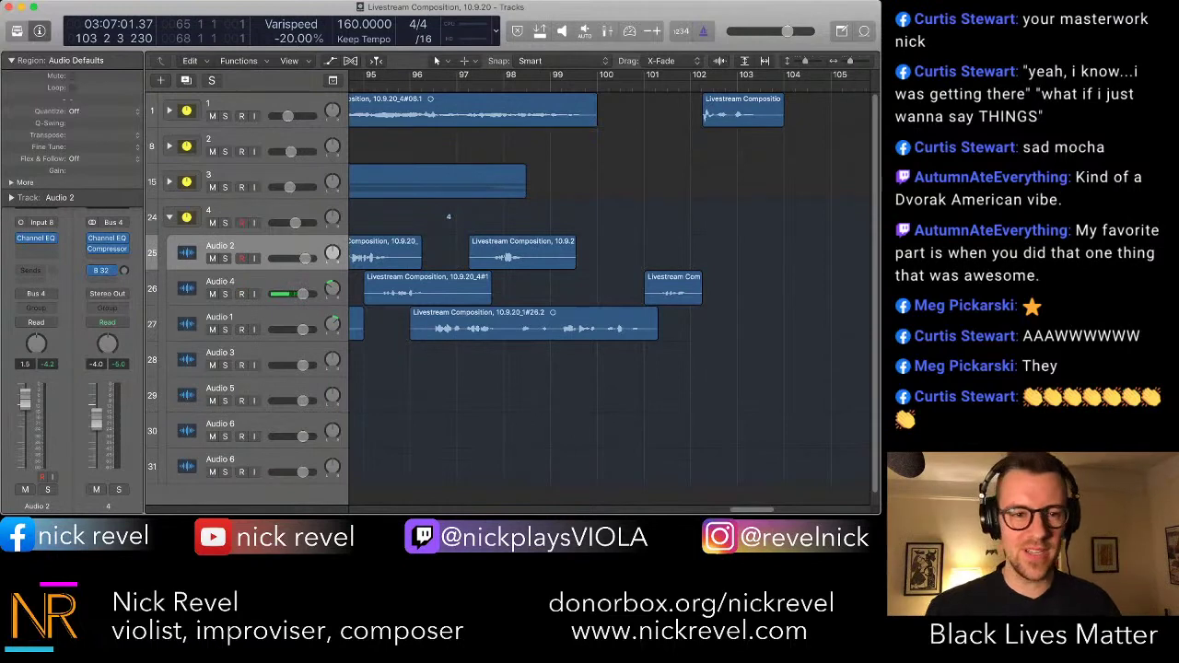
- Collapse stack 4 and open the project note pad for editing
click(169, 218)
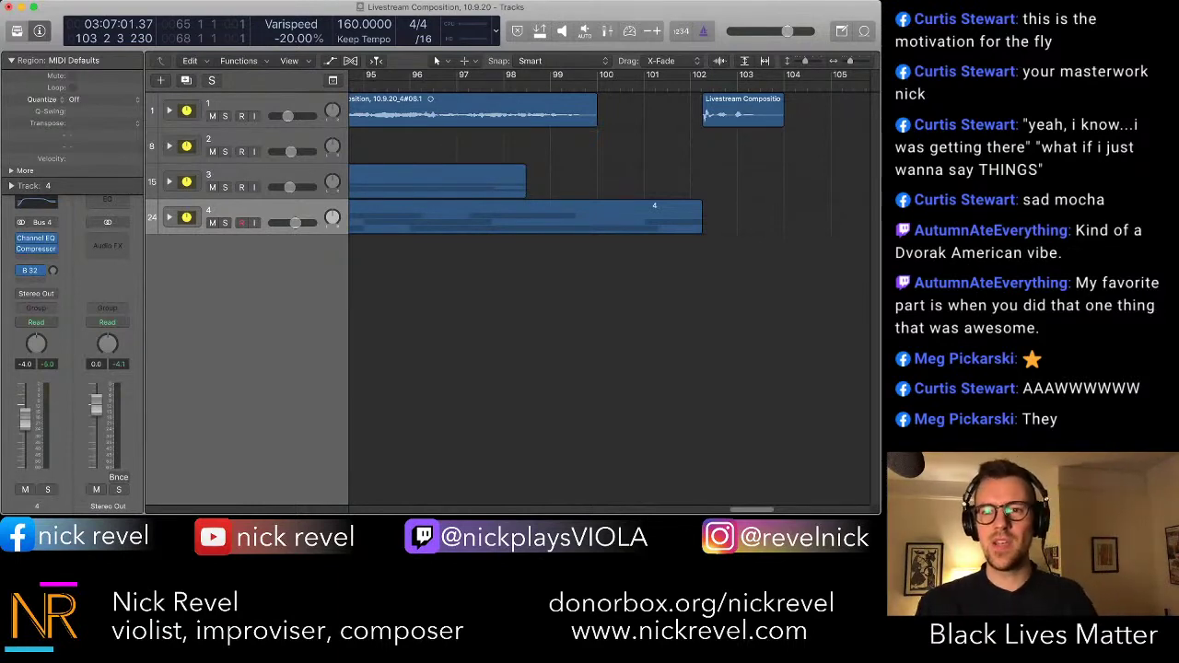
key(alt+super+p)
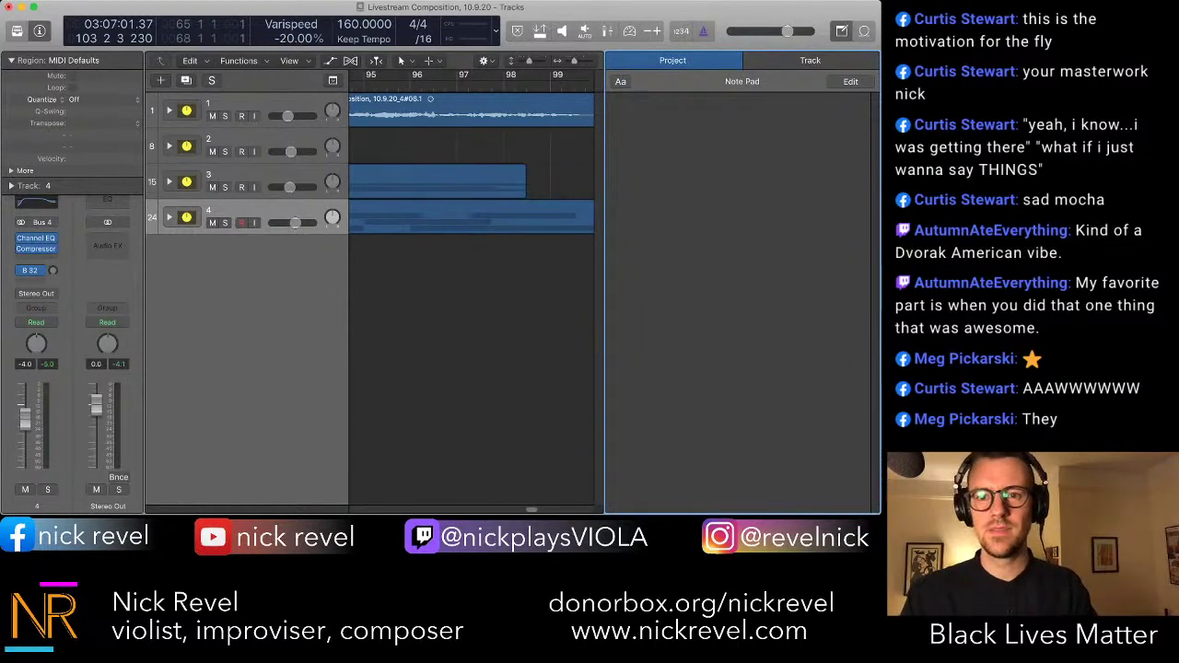
click(850, 82)
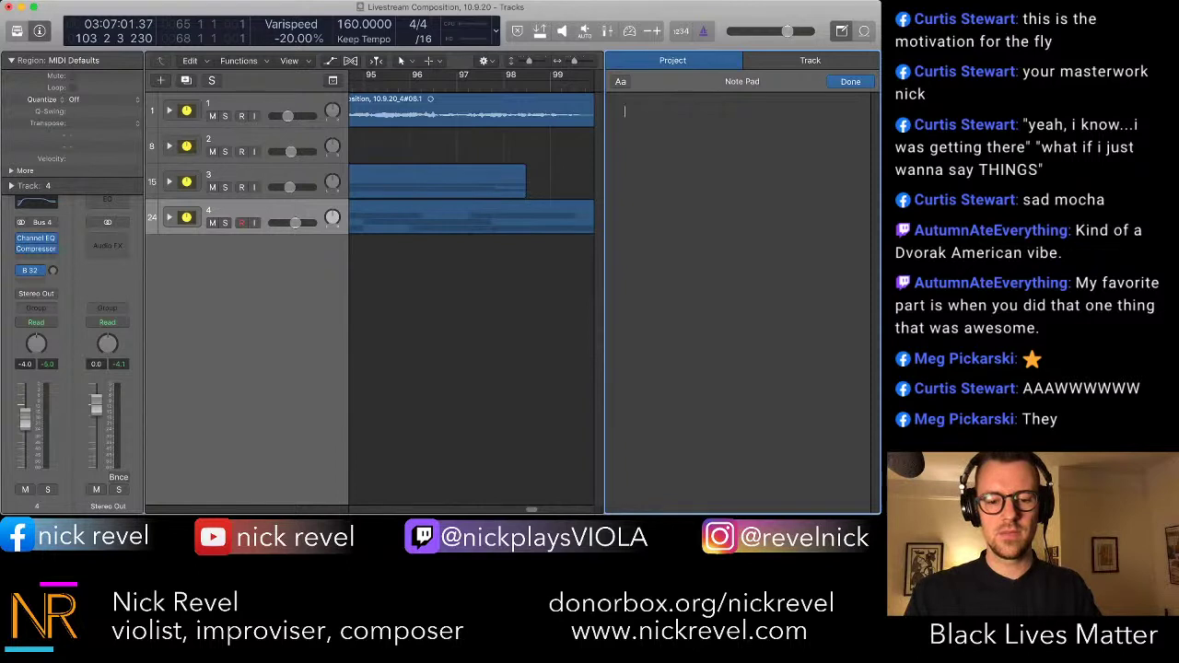
- Begin the project note with "Returning convo: breakfast. when does it stop being breakfast?"
text(Returning c)
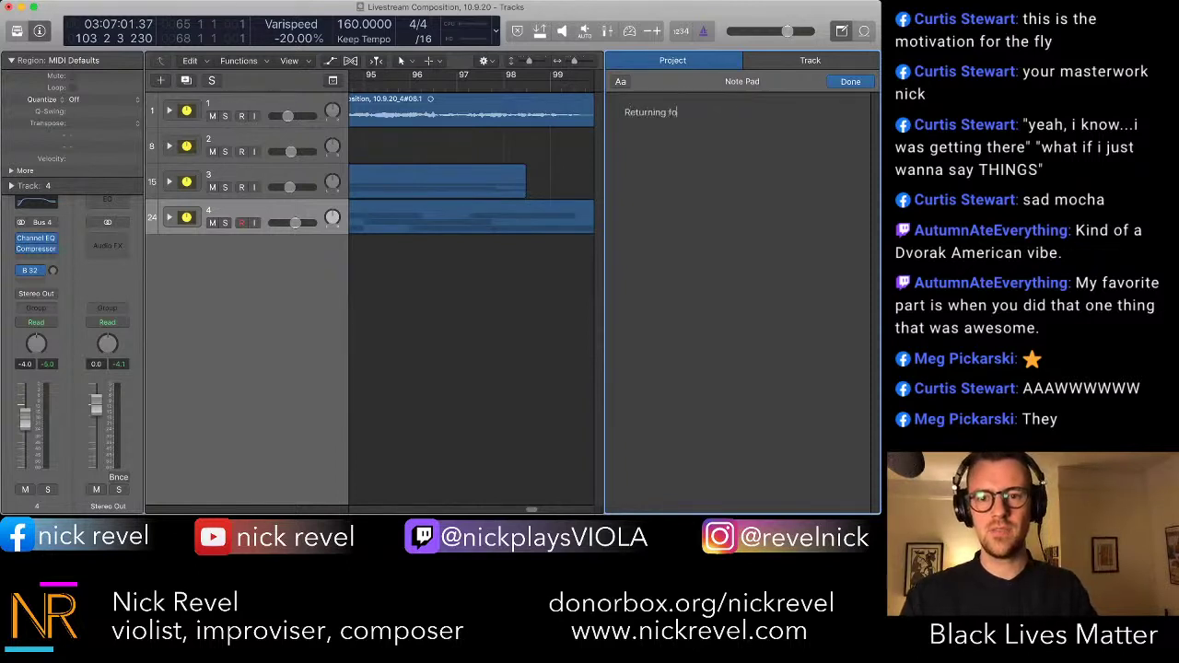
text(onvo)
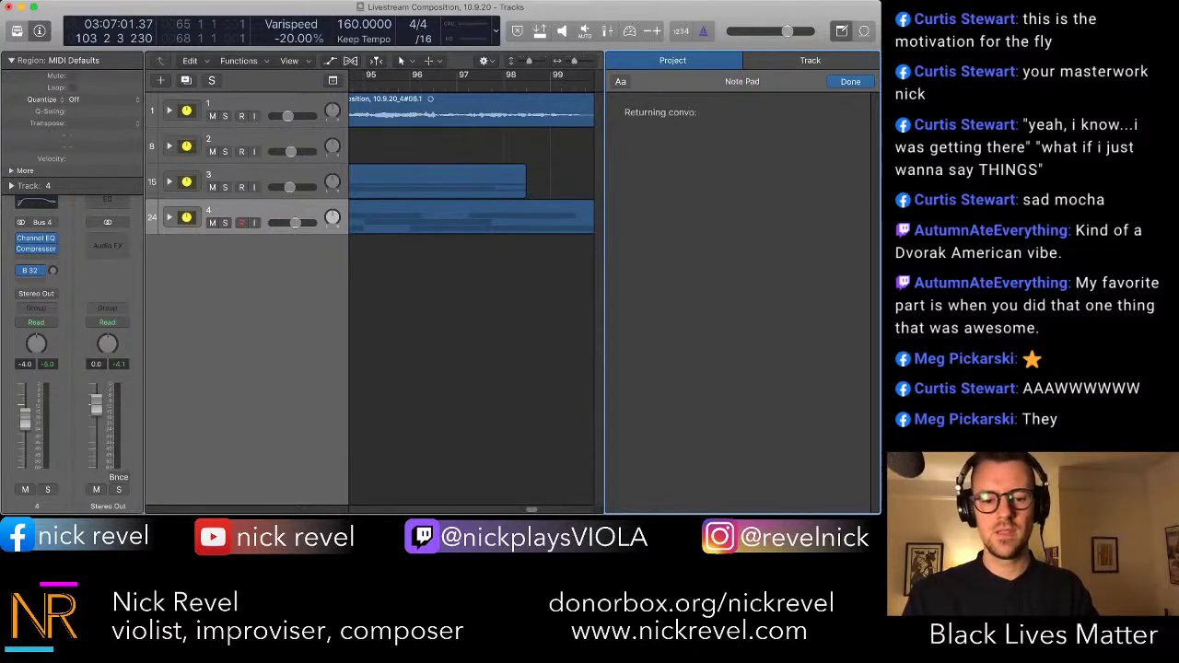
text(: breakfast)
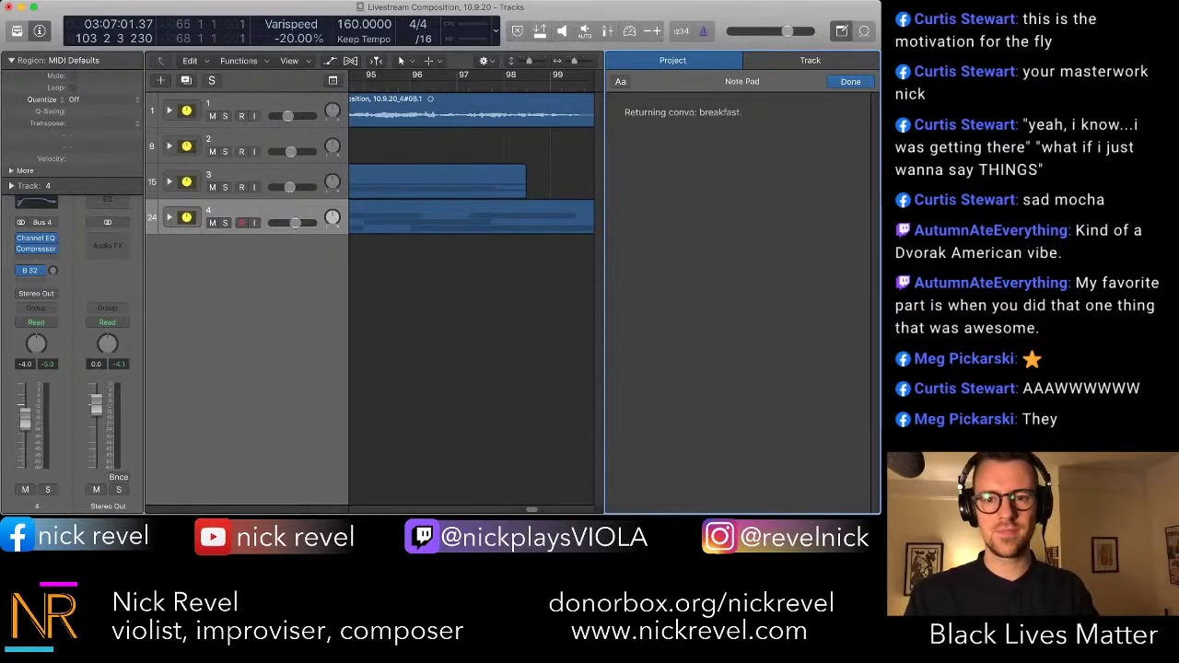
text(. when)
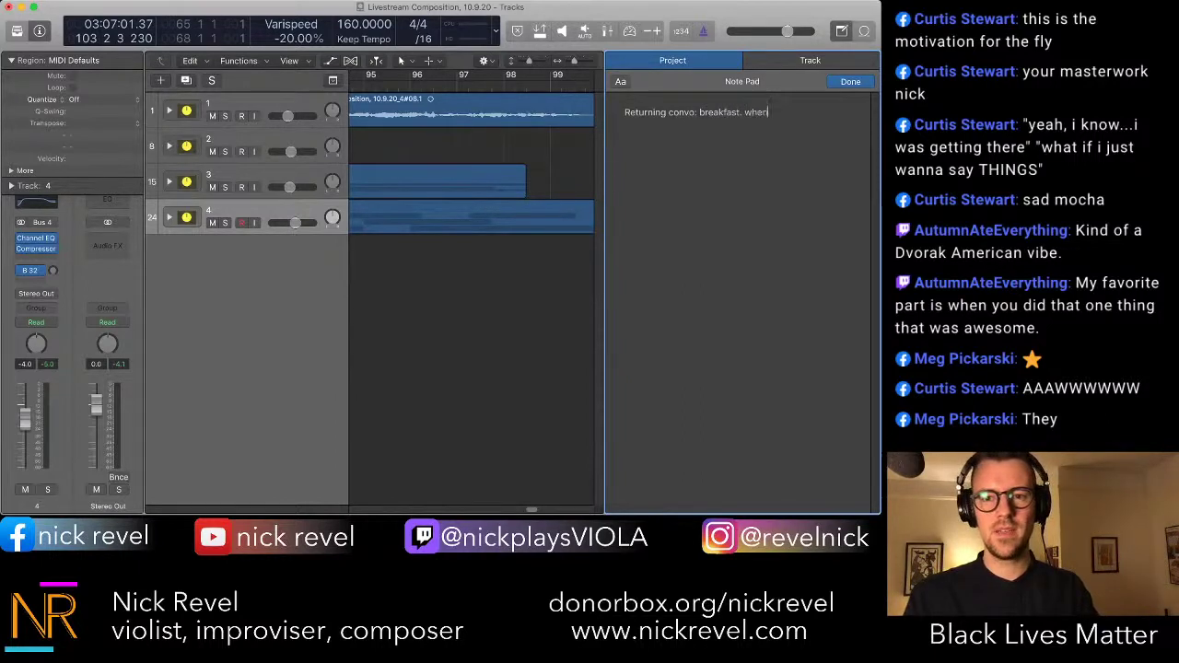
text( does it stop)
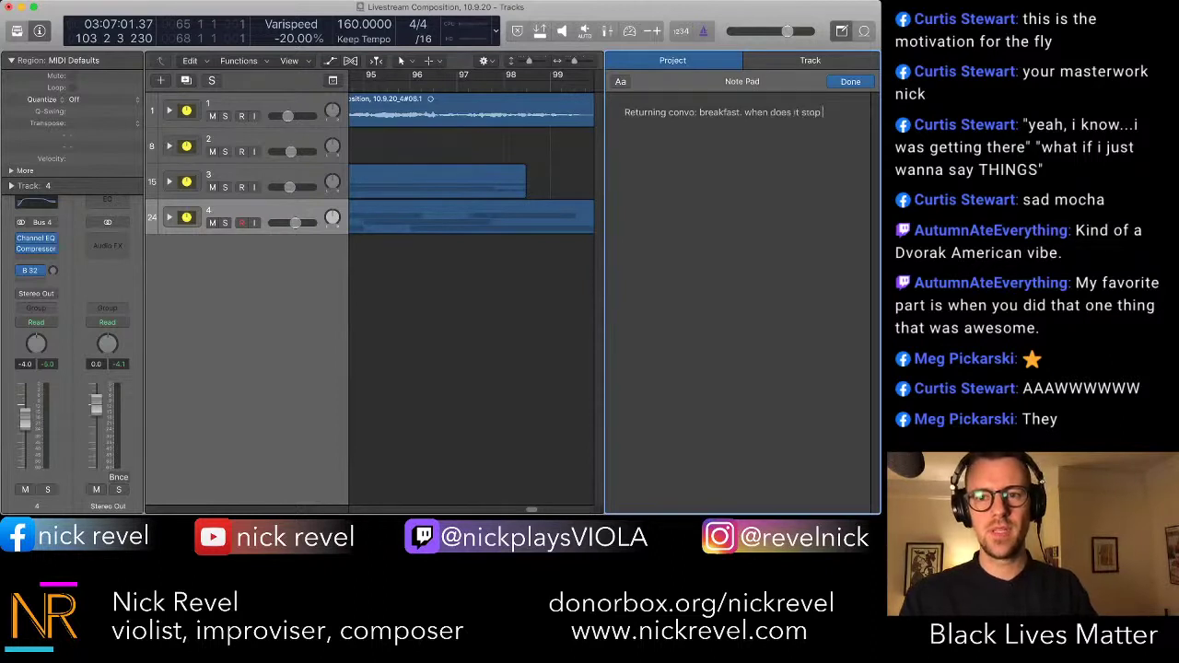
text( begin)
key(BackSpace)
key(BackSpace)
key(BackSpace)
key(BackSpace)
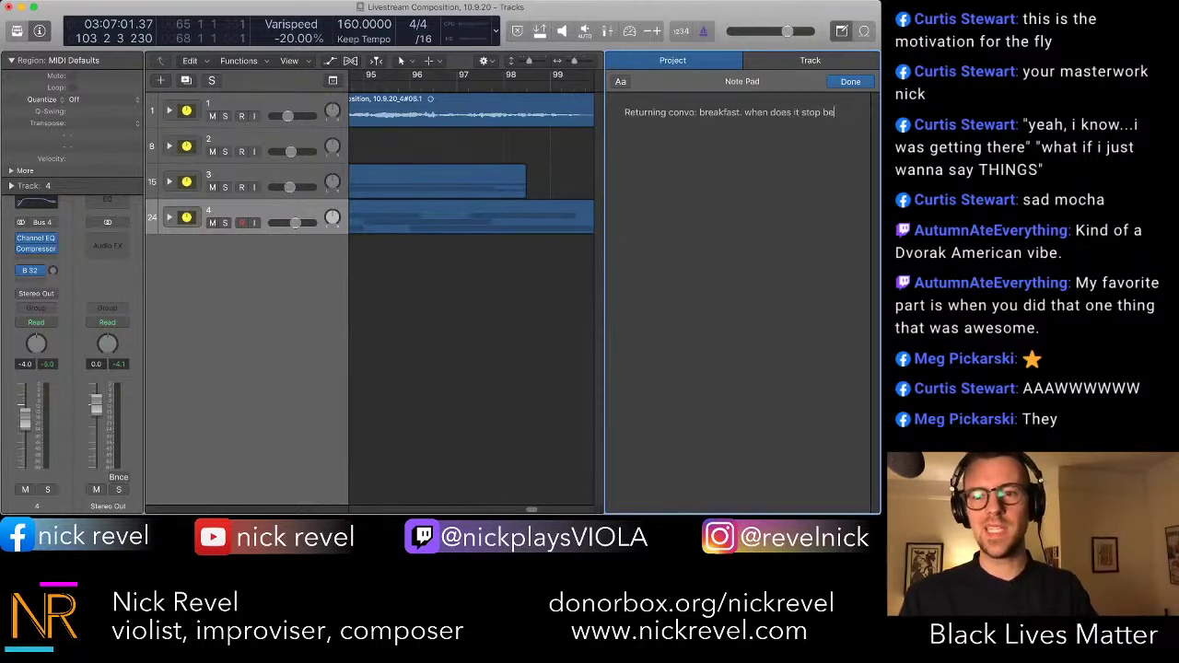
text(ing breakf)
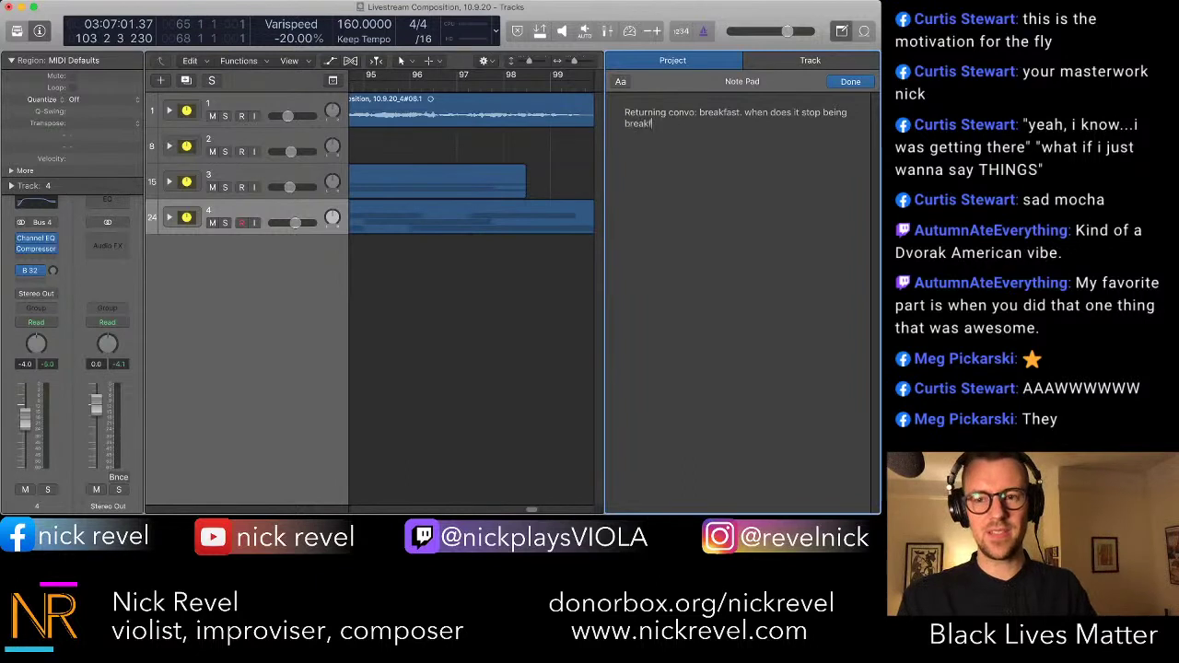
- Continue the note with "what if you have breakfast food at like 1 pm, is that still breakfast? or more like lunch?"
text(sast? what if yo)
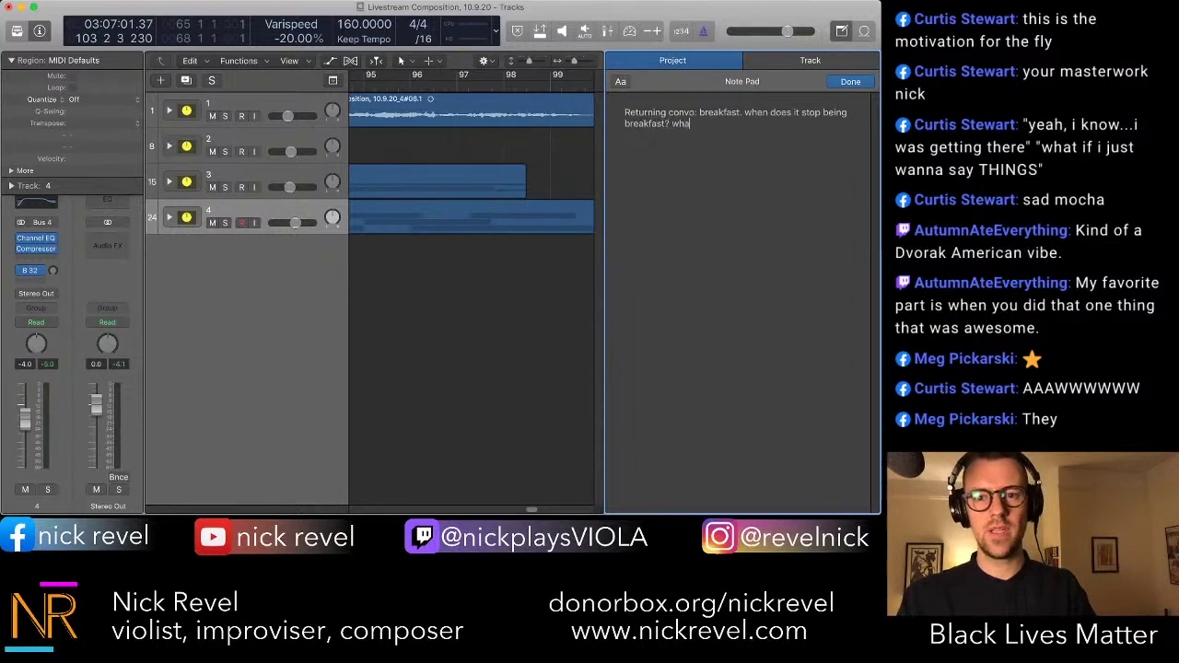
text(u hve)
key(BackSpace)
text(ave b)
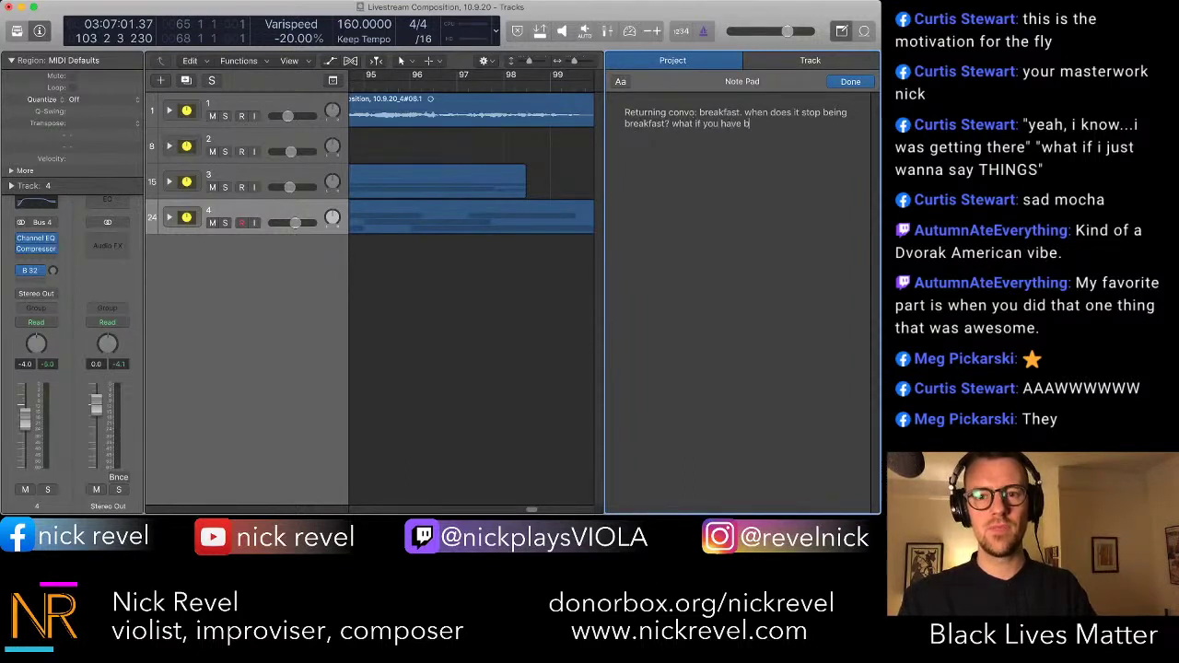
text(reakfast food at like 1 pm, is that still breakfast)
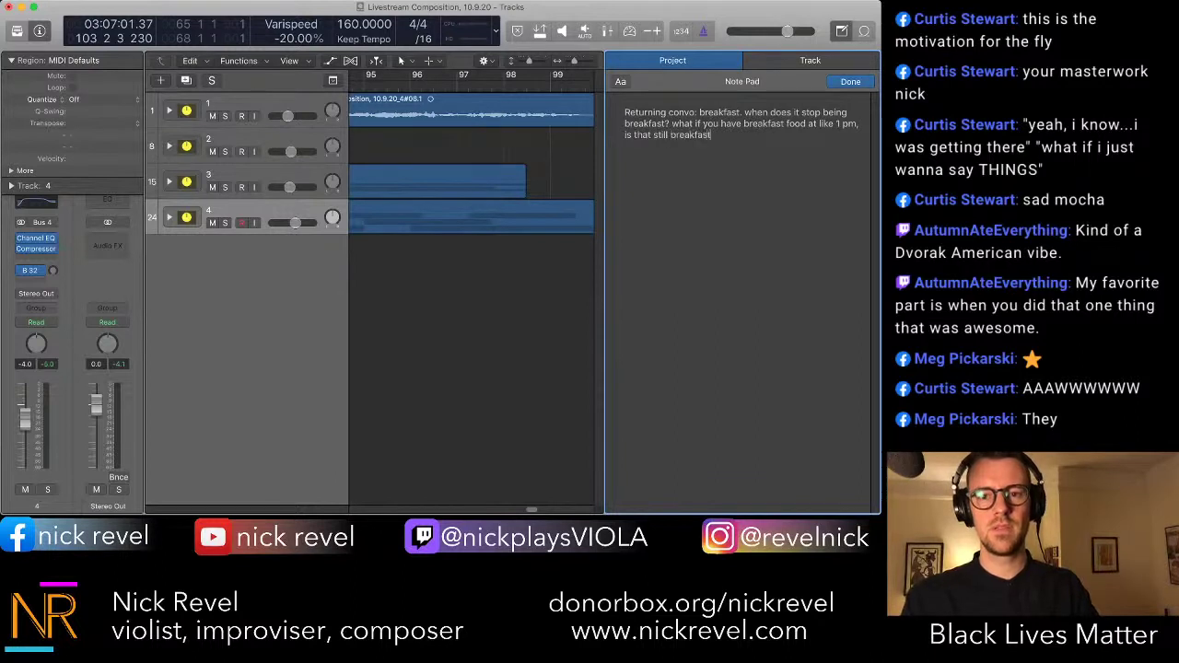
text(? or more liuke)
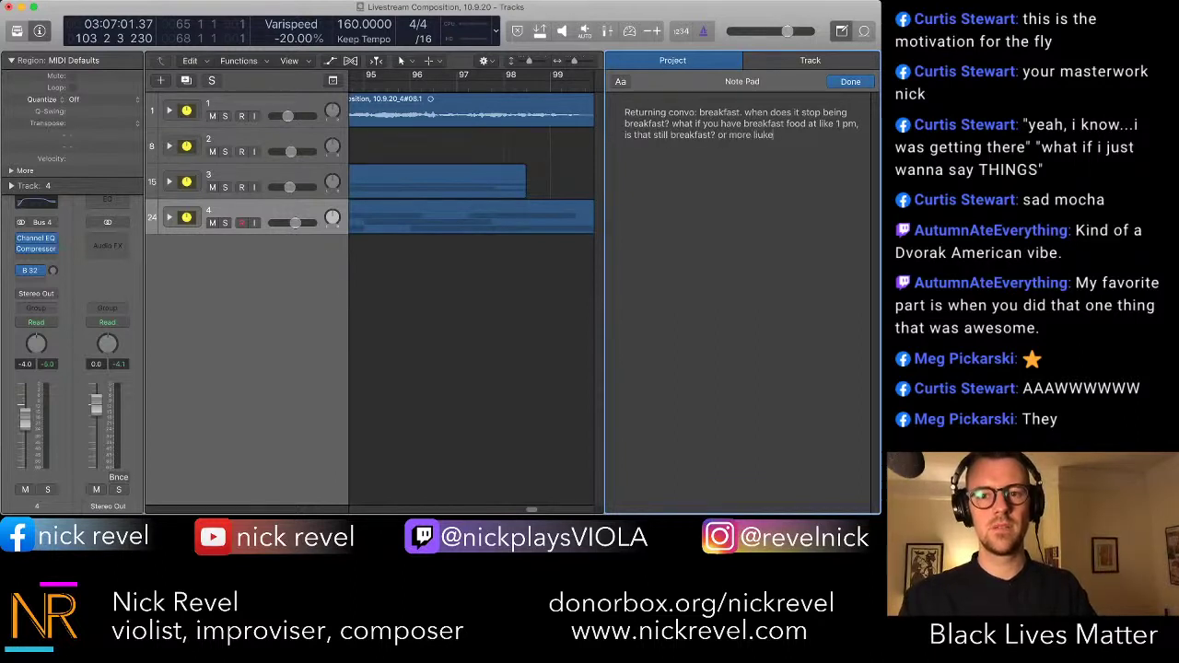
key(BackSpace)
key(BackSpace)
key(BackSpace)
text(ke lunch>)
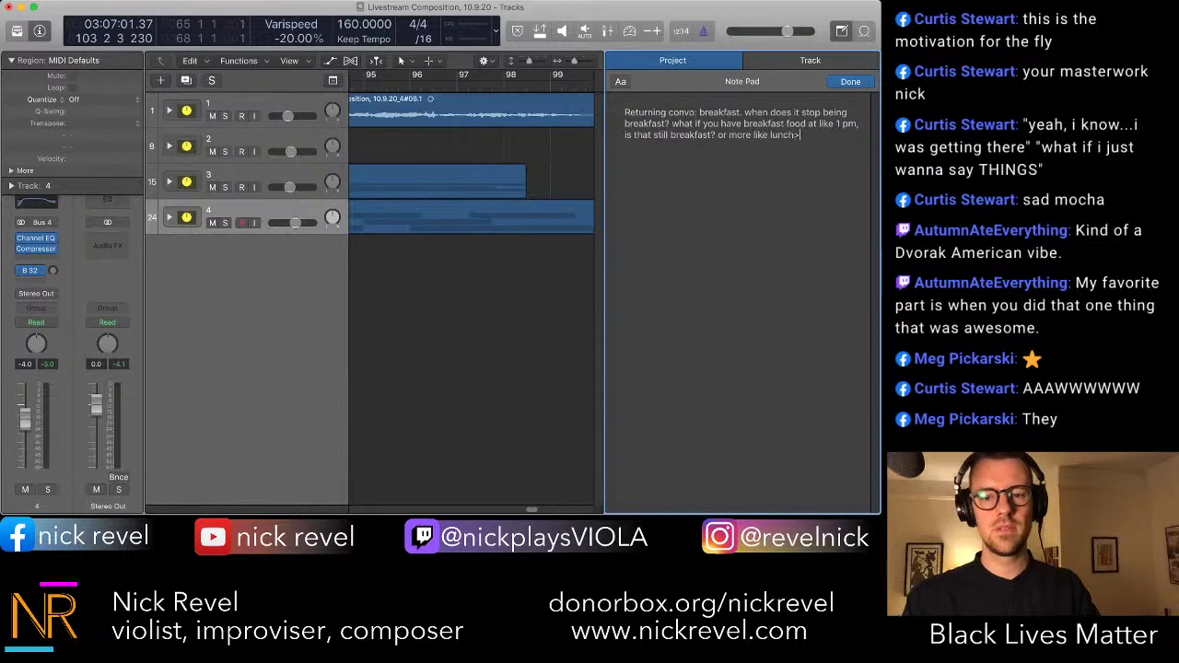
key(BackSpace)
text(?)
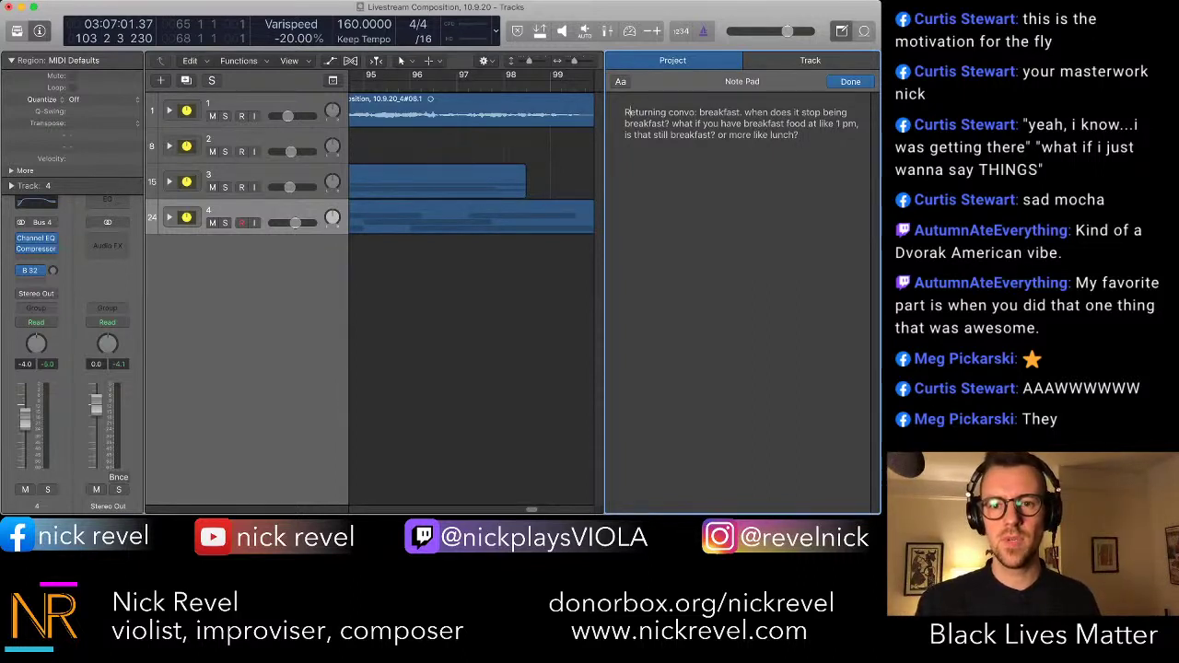
- Insert "(return to this conversation until after a whole nother section of music)" after "Returning convo" and finish editing the note
key(Right)
key(Right)
key(Right)
key(Right)
key(Right)
key(Right)
key(Right)
key(Right)
key(Right)
key(Right)
key(Right)
key(Right)
key(Right)
key(Right)
text((re)
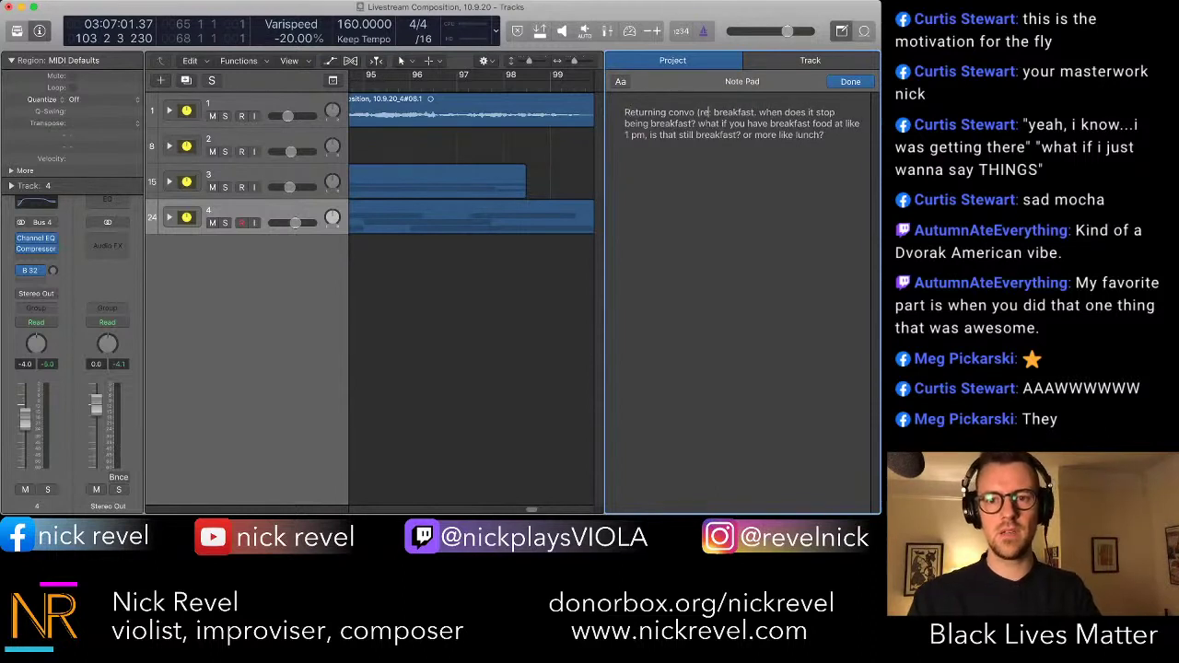
text(turn to this converat)
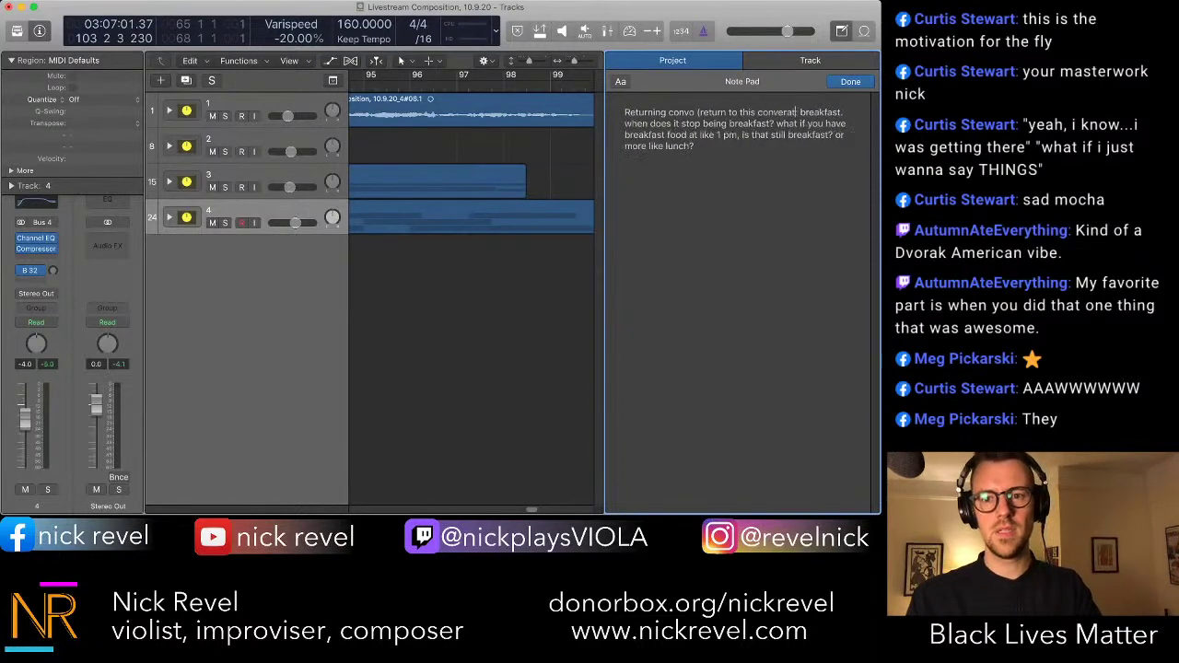
key(BackSpace)
key(BackSpace)
text(sation))
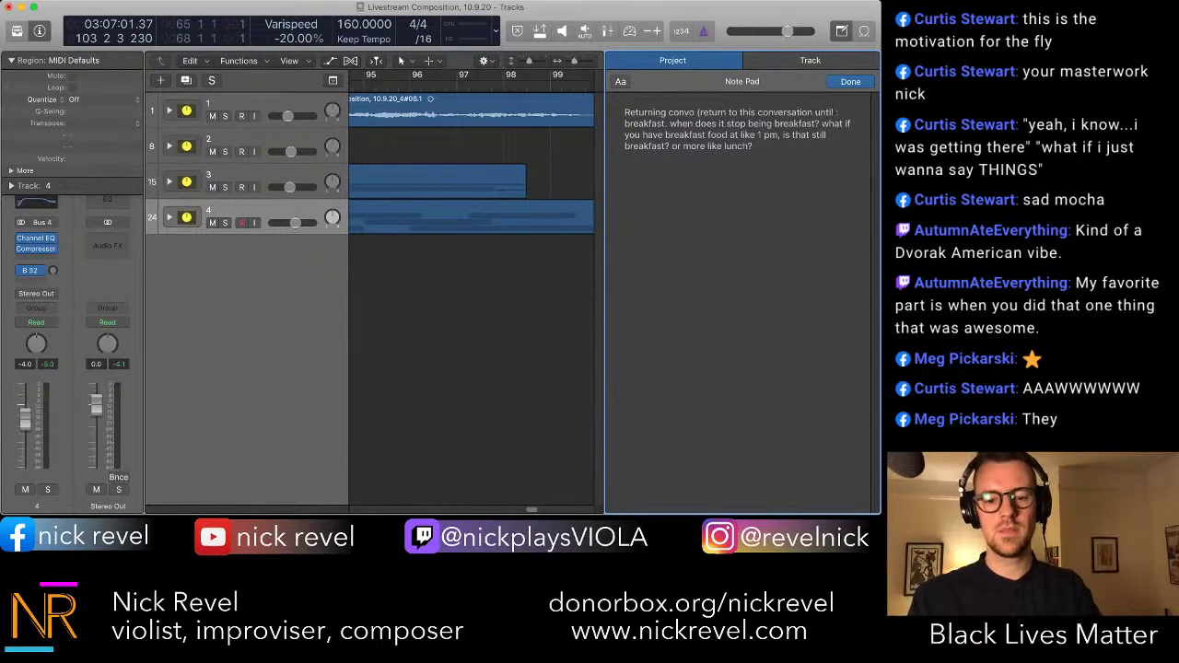
text( until after a whole not)
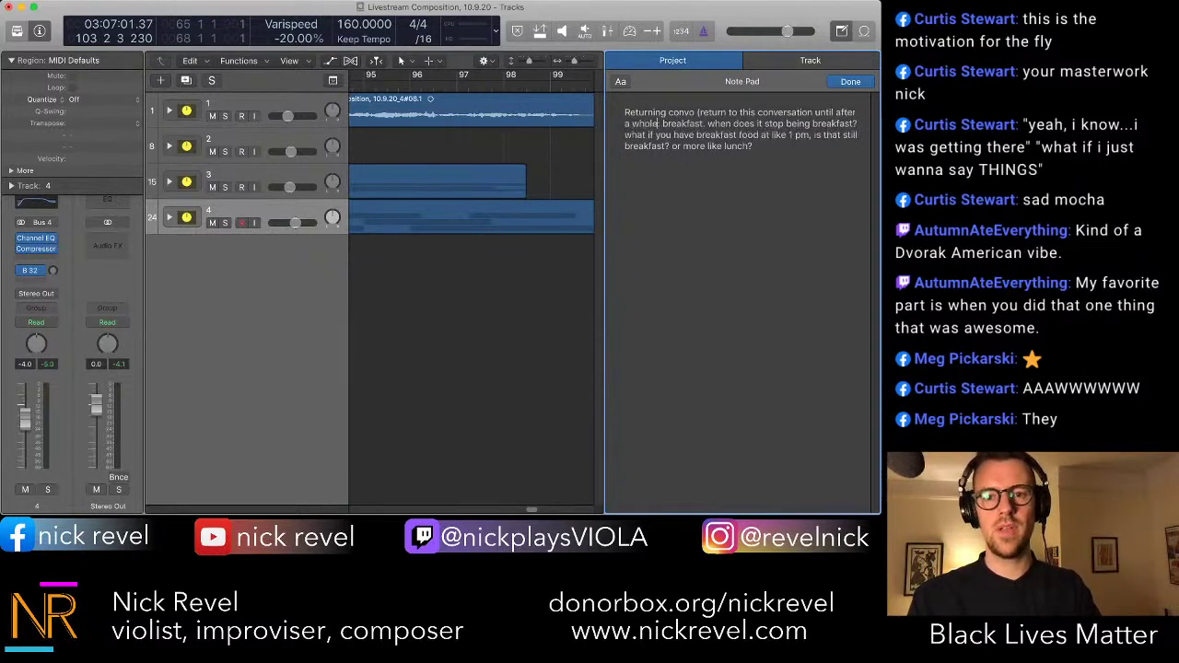
text(her section o)
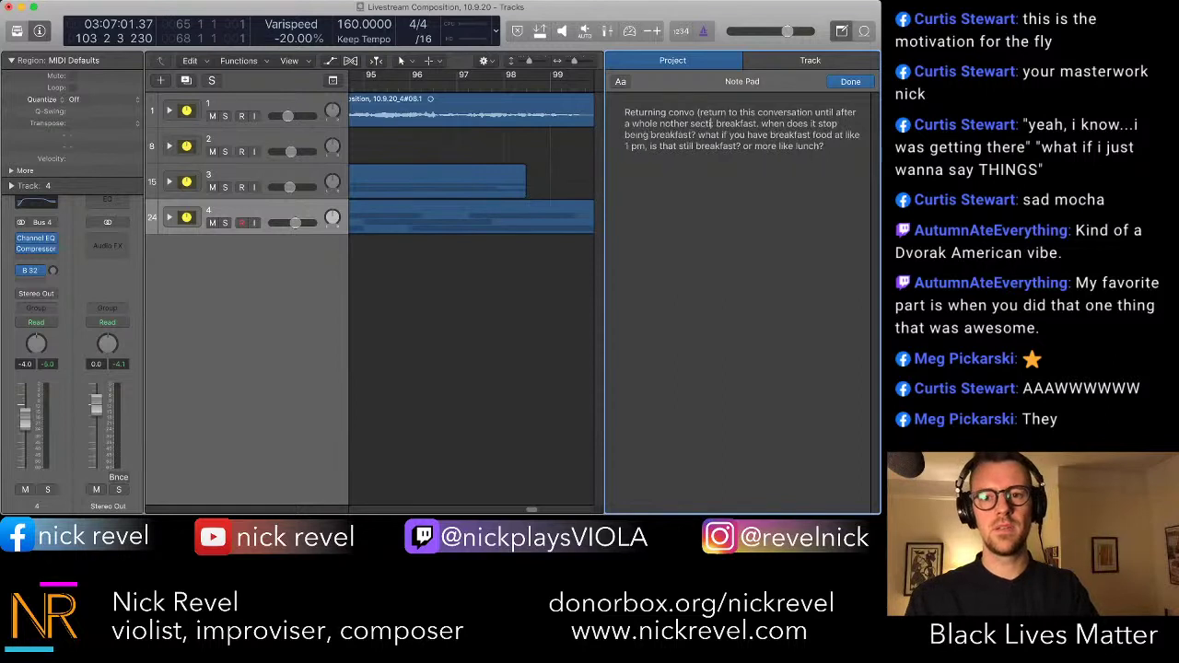
text(f music)
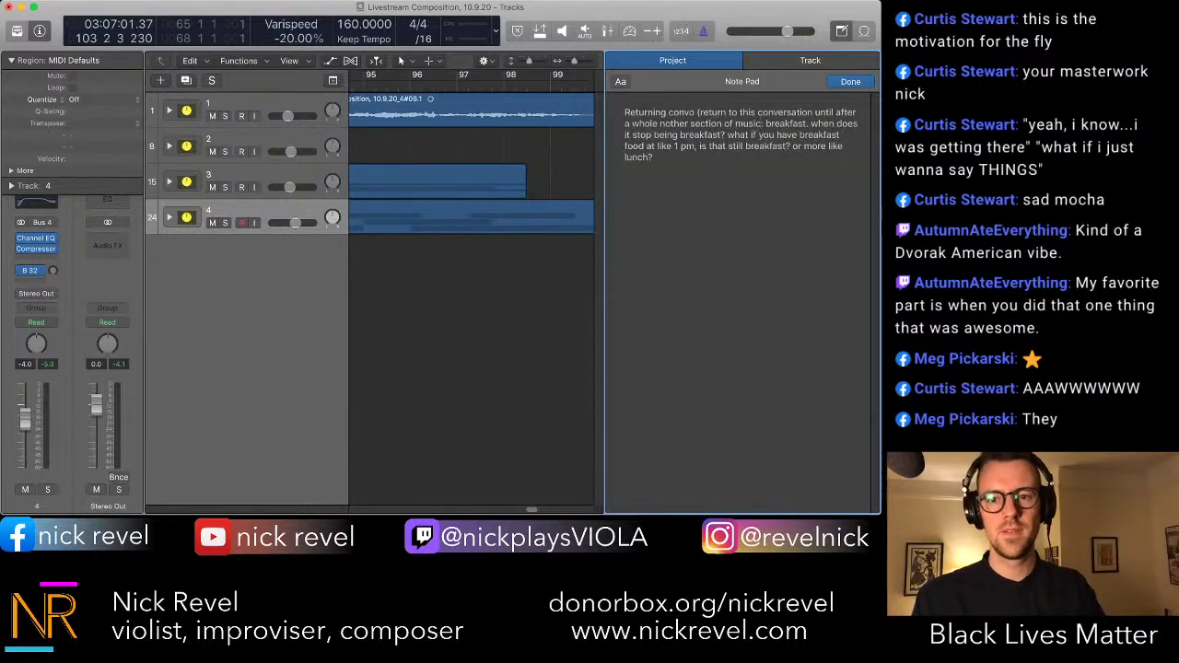
text())
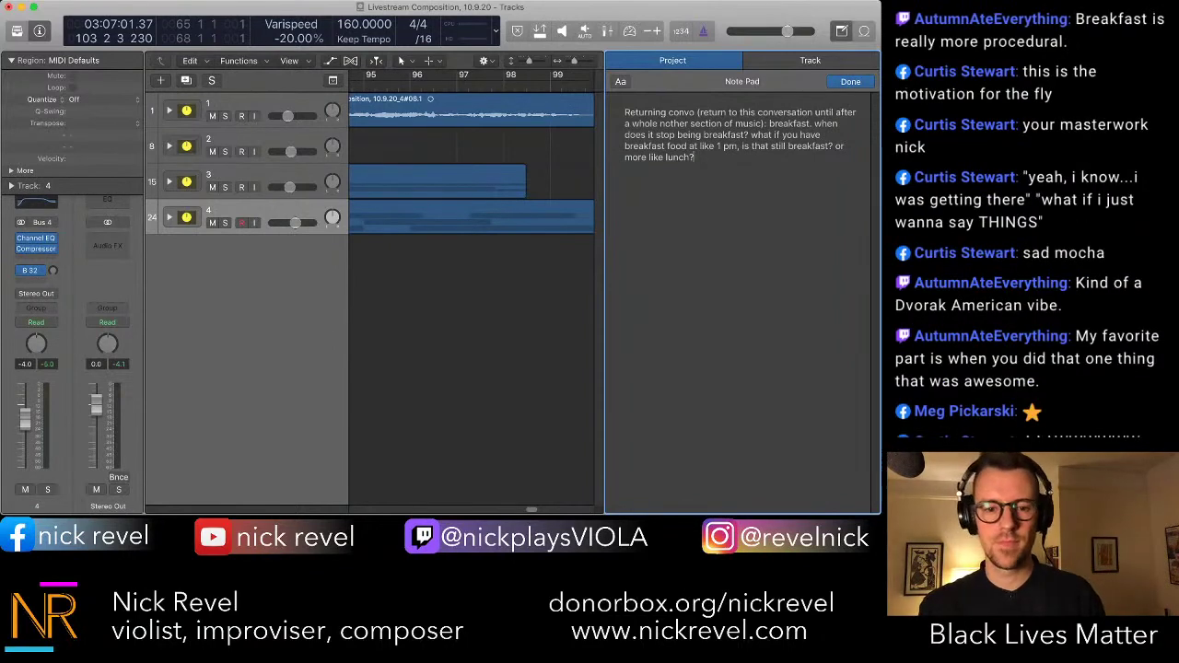
key(Escape)
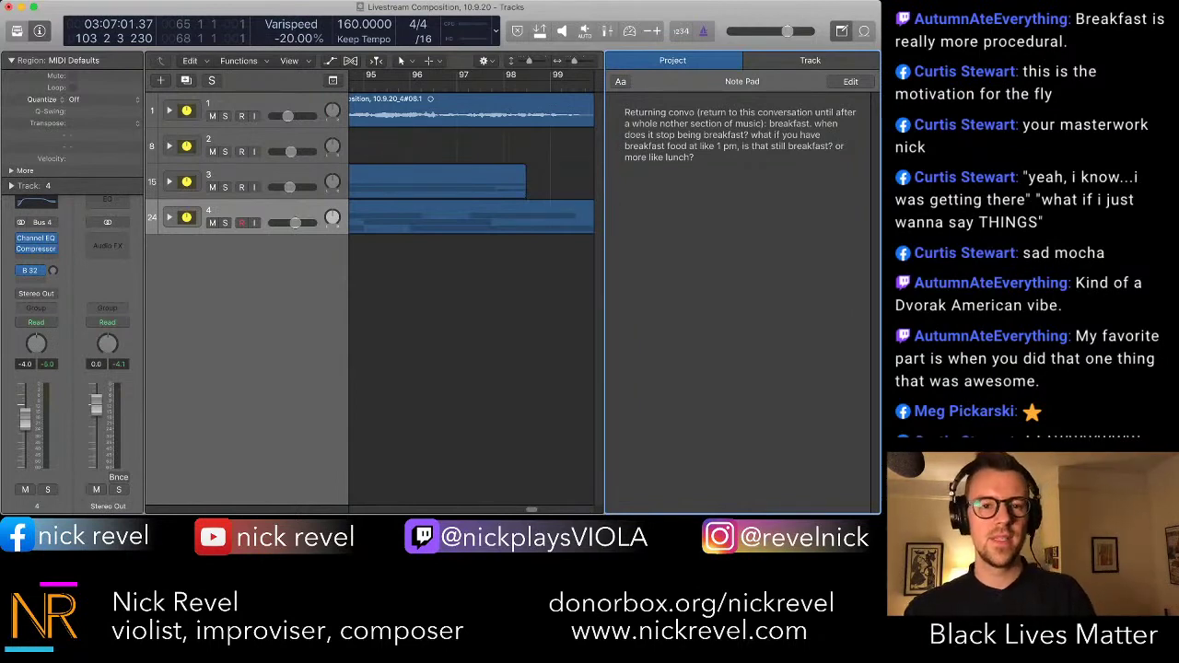
click(470, 369)
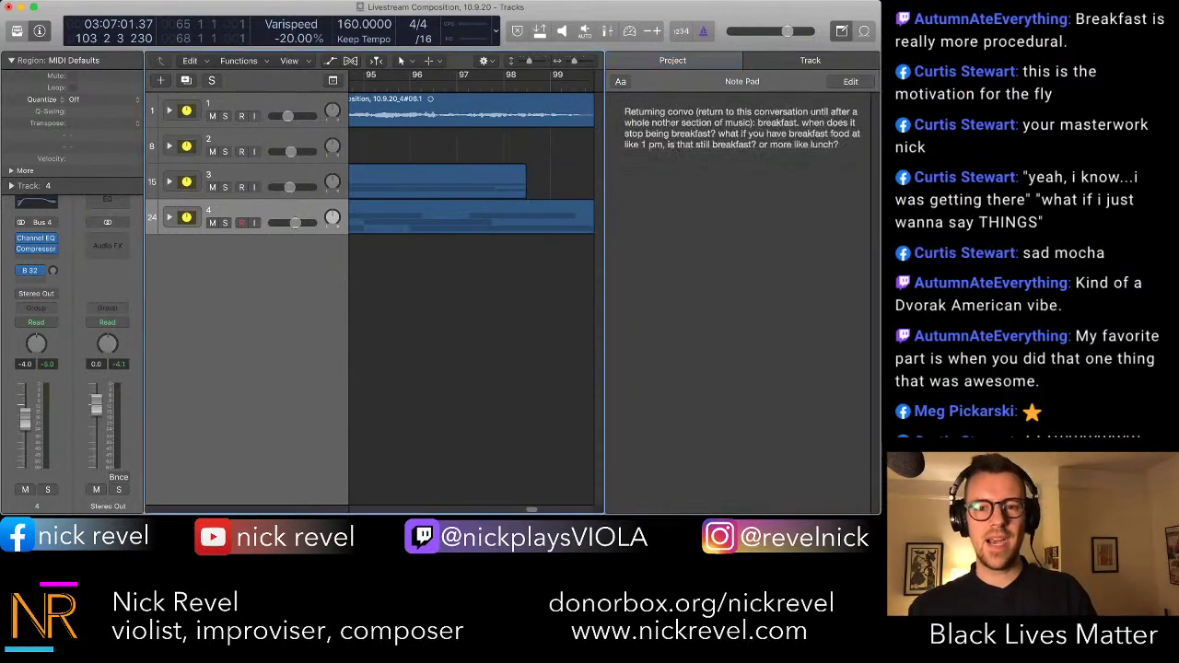